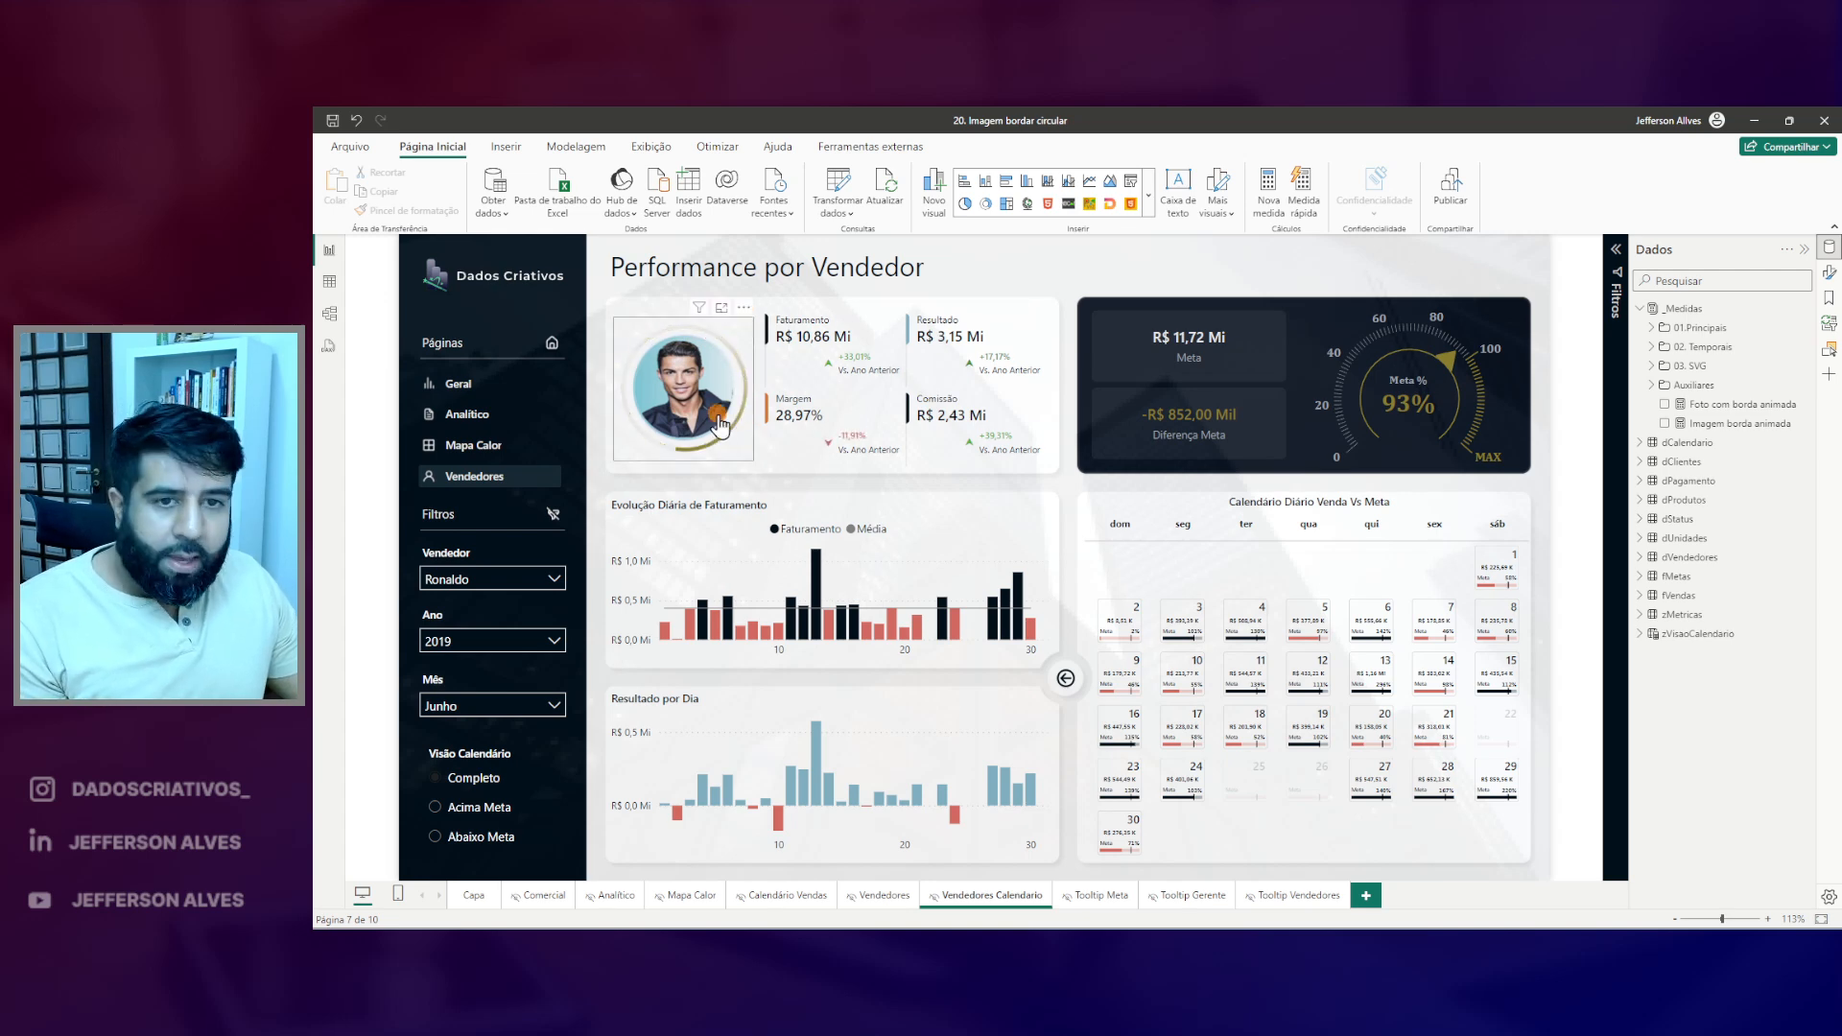
- Select the seller photo visual and change the Vendedor filter to two other sellers in turn
click(721, 425)
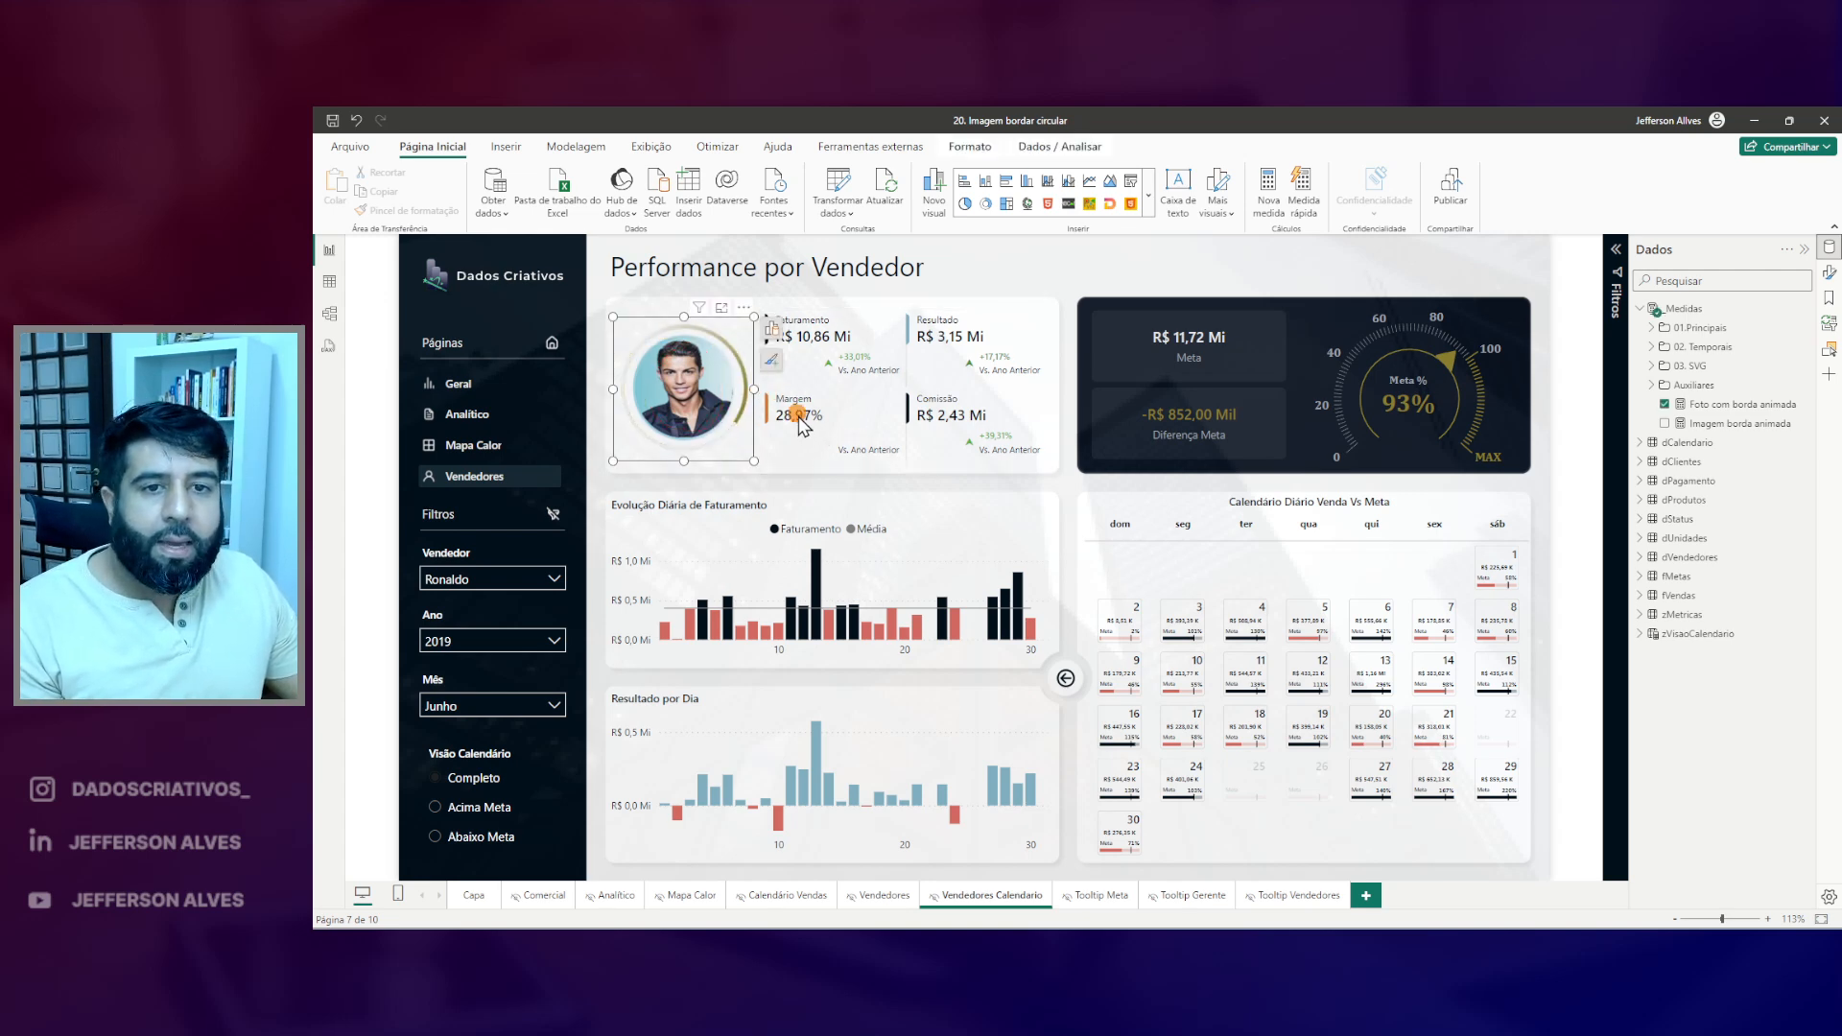
drag(379, 530, 525, 603)
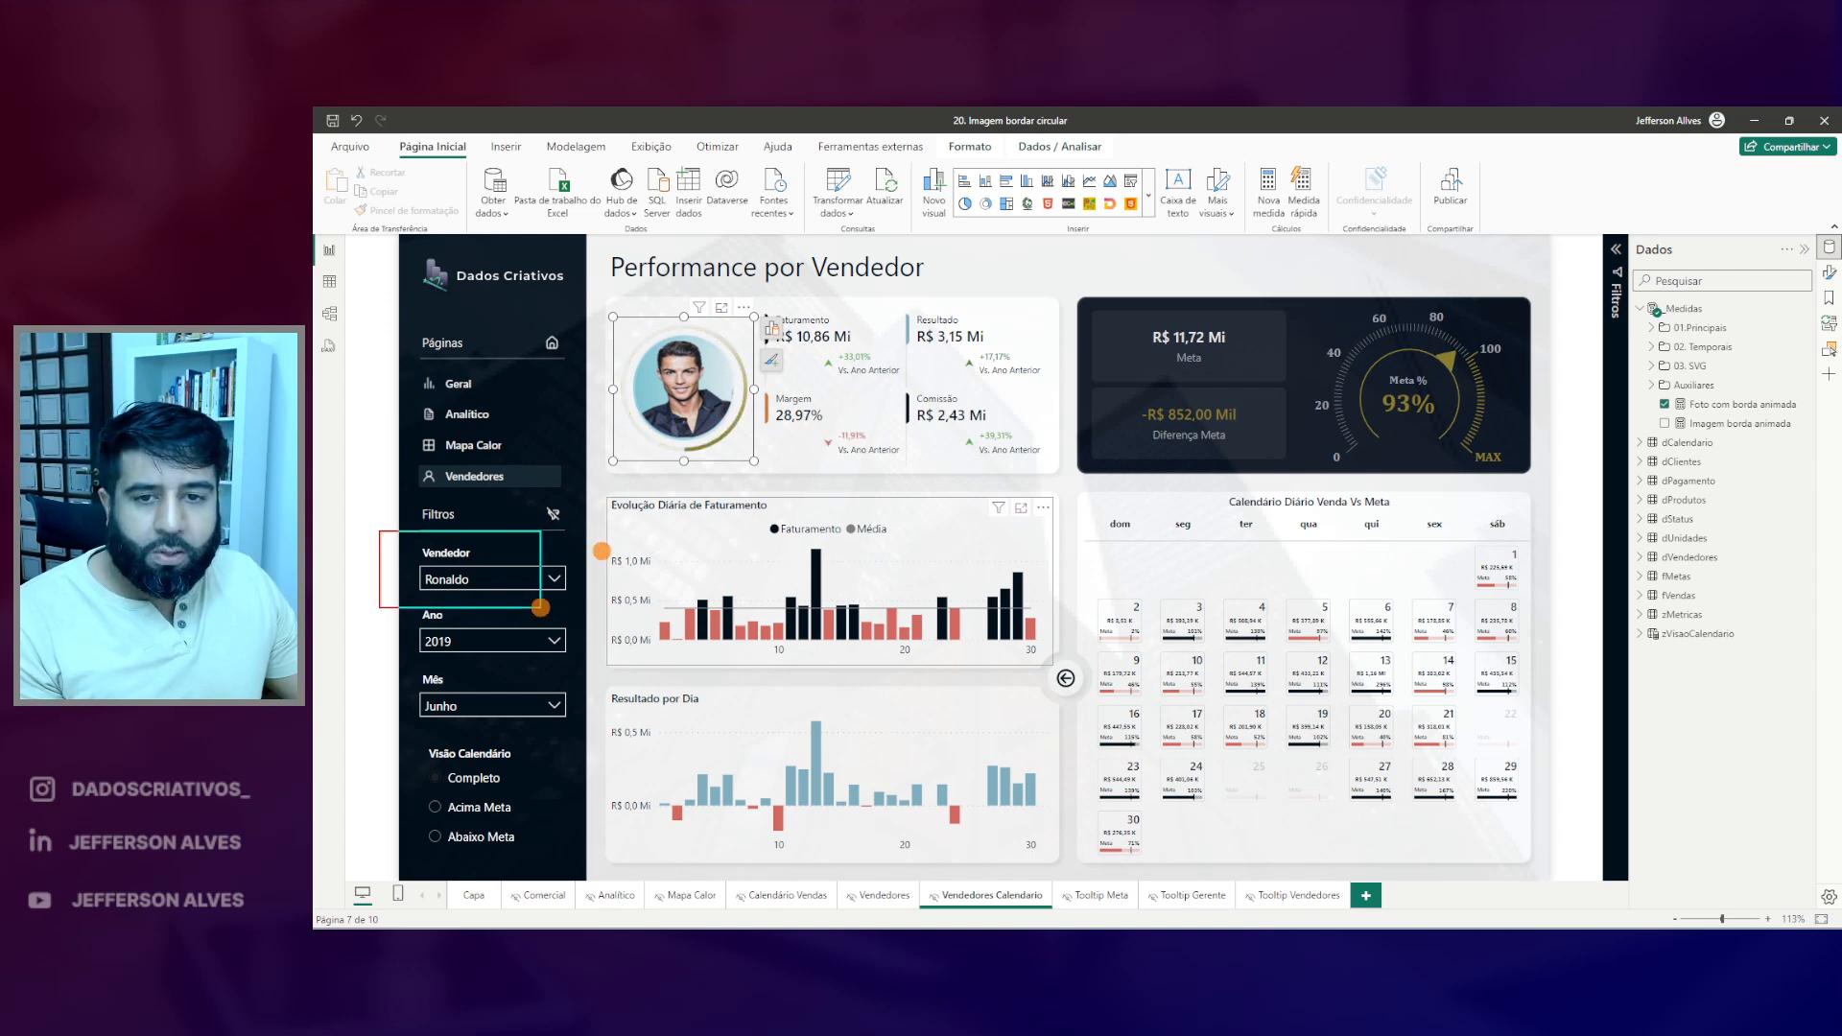
click(557, 578)
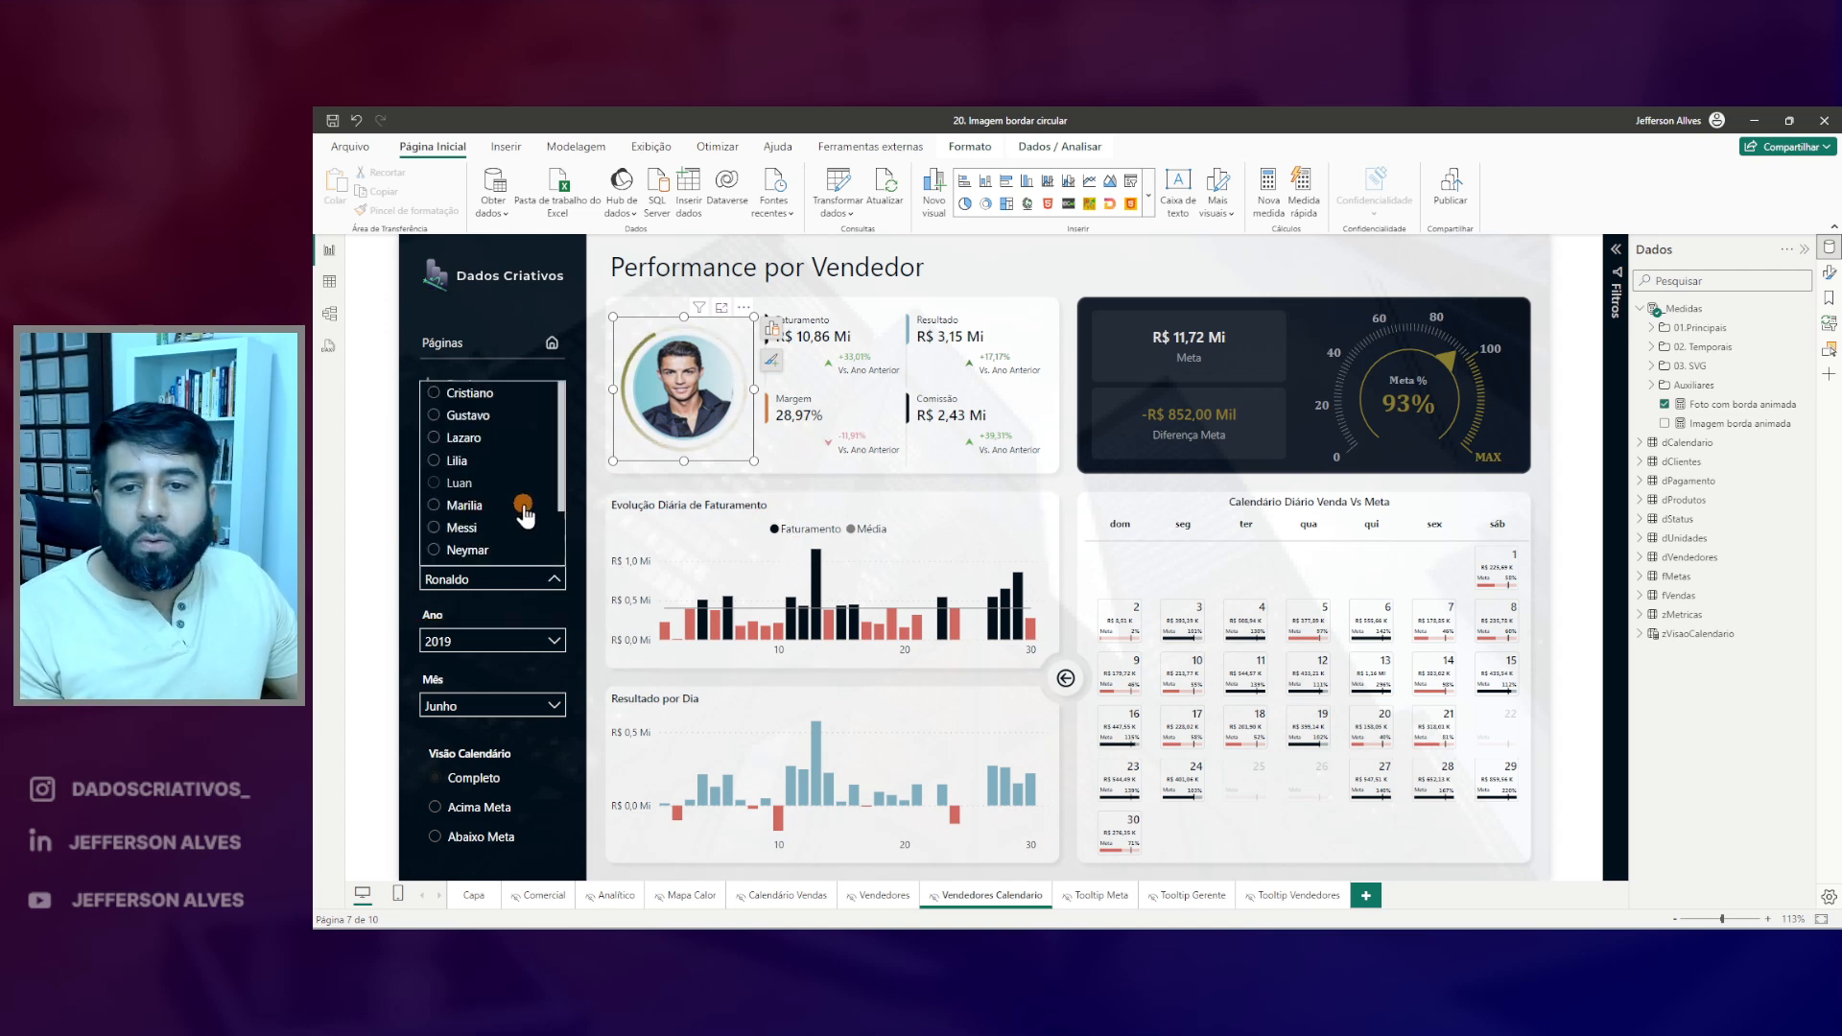
scroll(480, 523, down, 1)
click(469, 527)
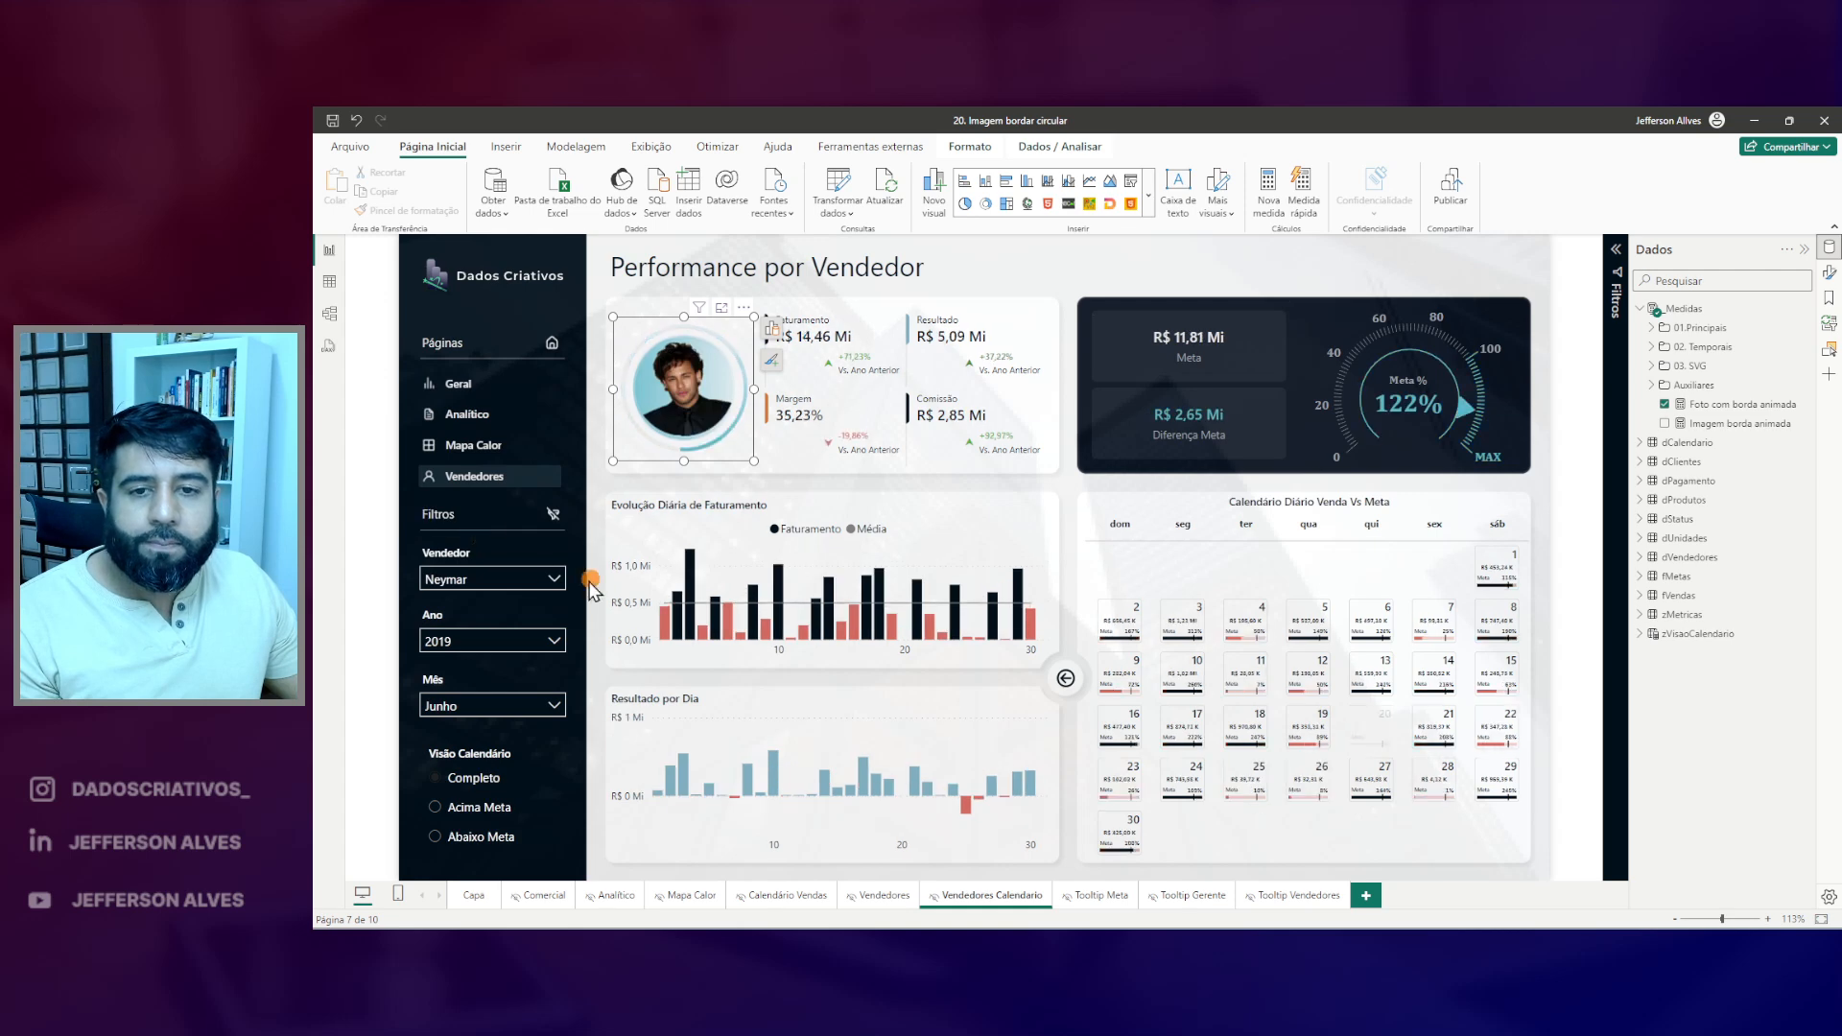
click(535, 579)
scroll(493, 534, down, 1)
click(471, 532)
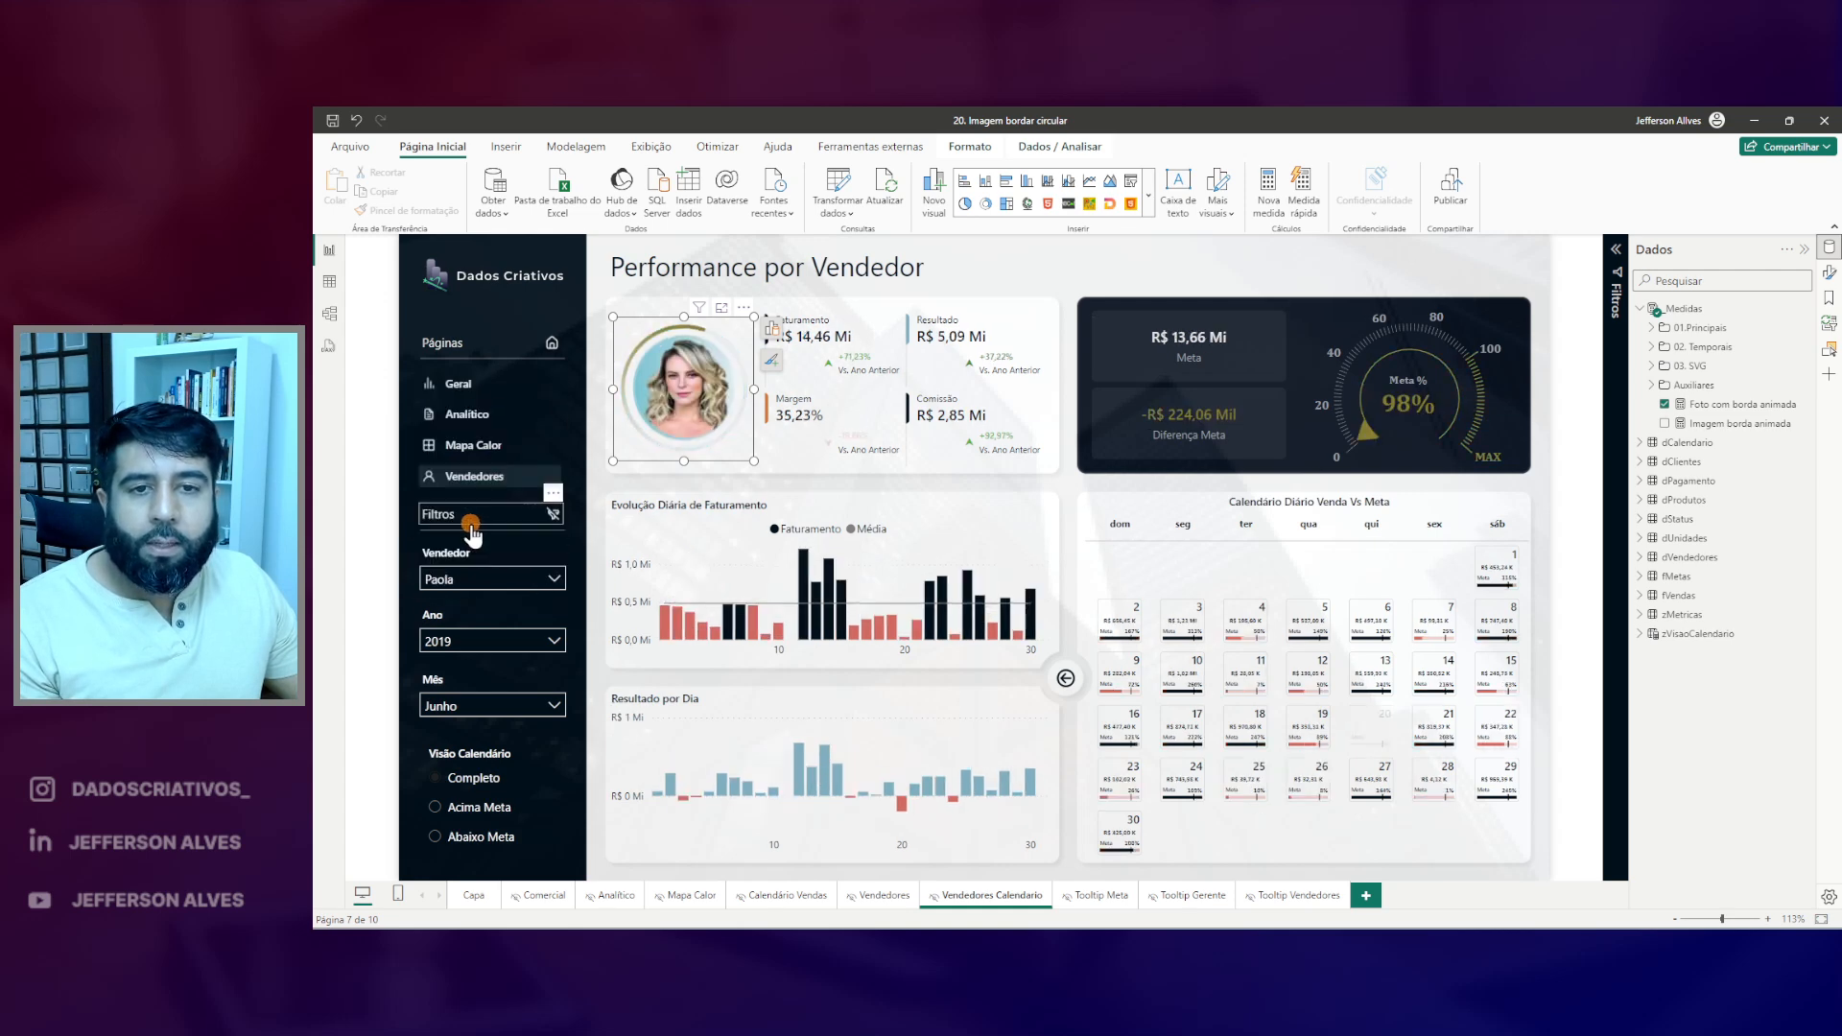
- Enlarge the seller photo visual until it covers most of the indicator and daily chart area
drag(766, 469, 1093, 833)
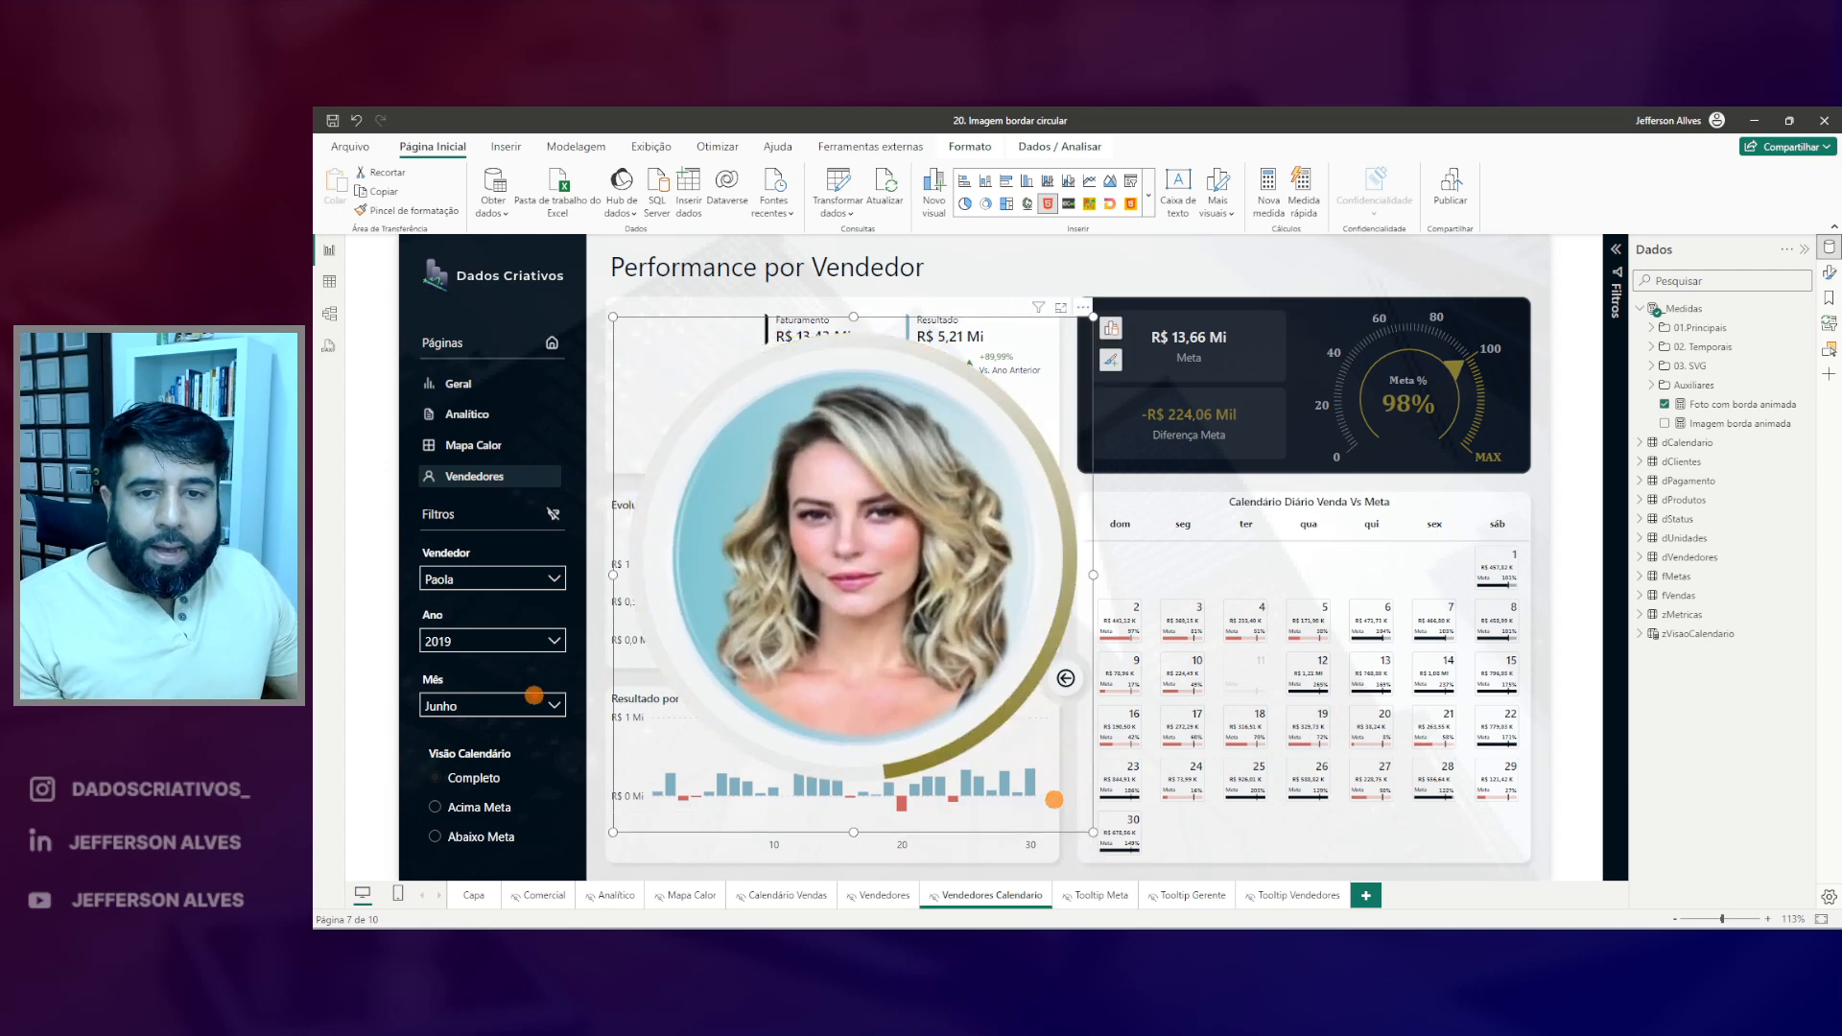
drag(438, 713, 484, 673)
mouse_move(465, 610)
mouse_down()
mouse_move(436, 662)
mouse_move(494, 619)
mouse_up()
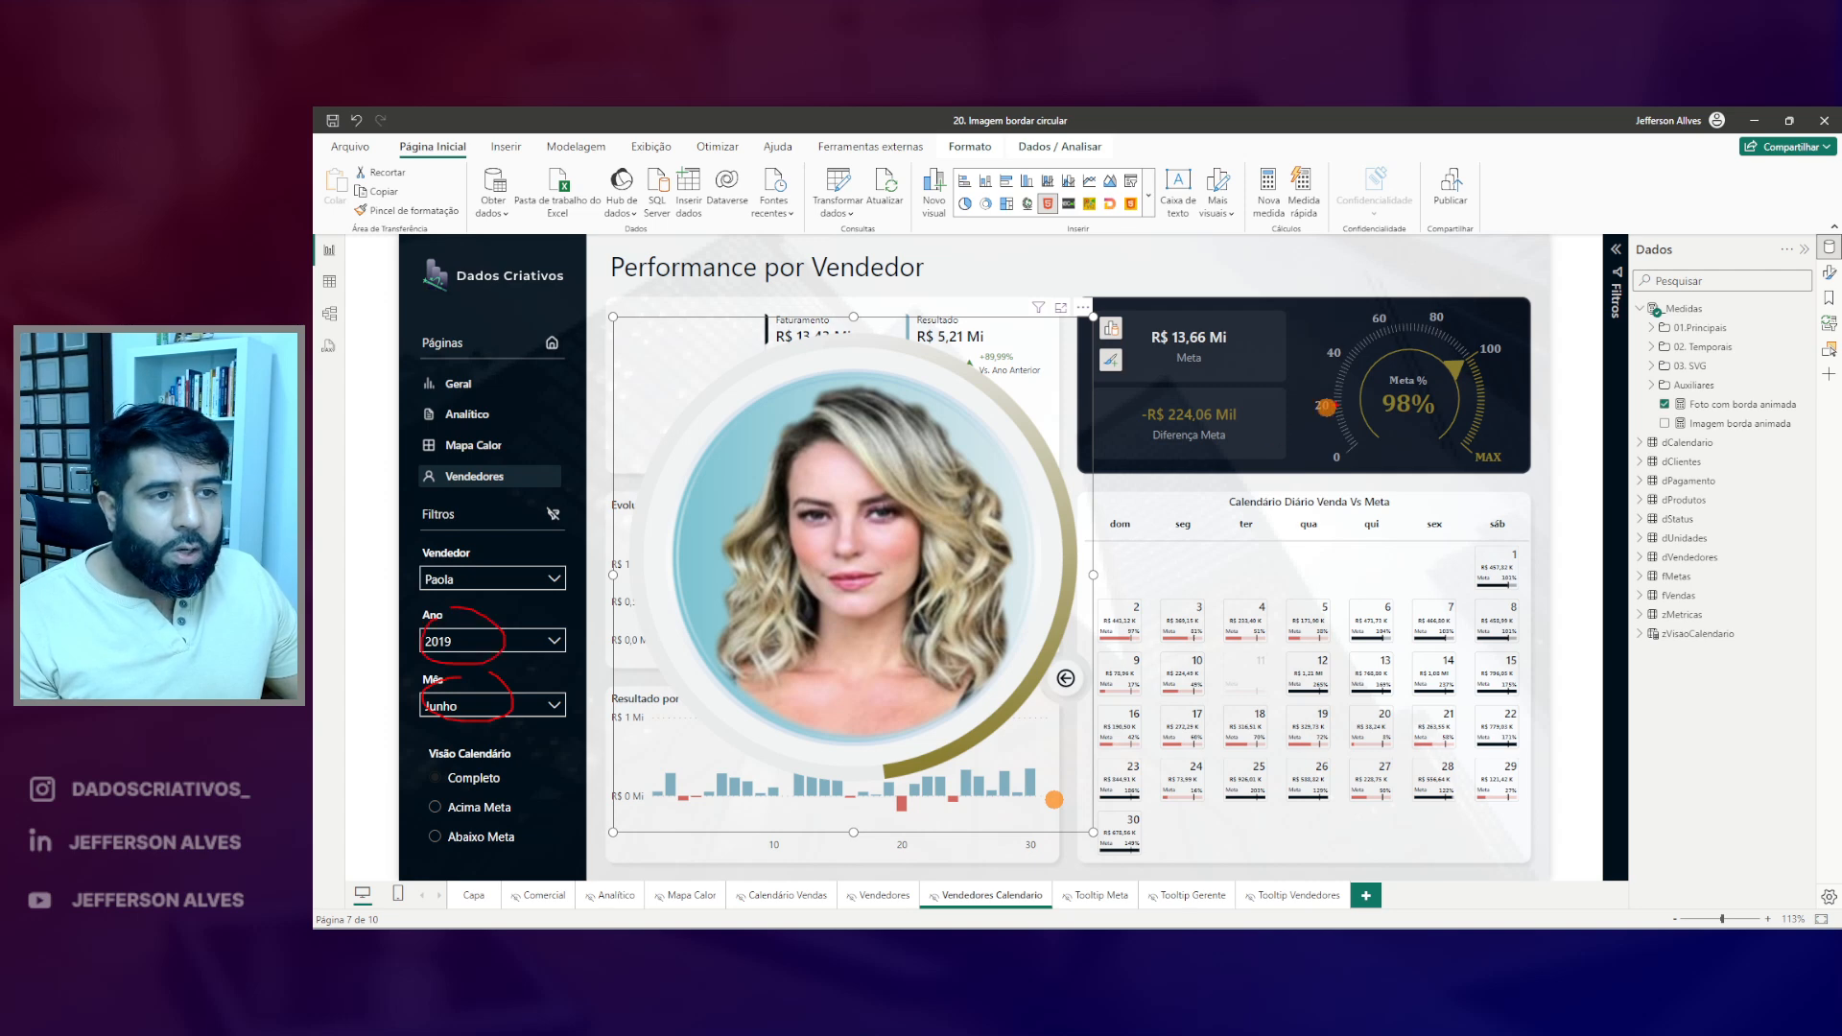
drag(1354, 397, 1362, 427)
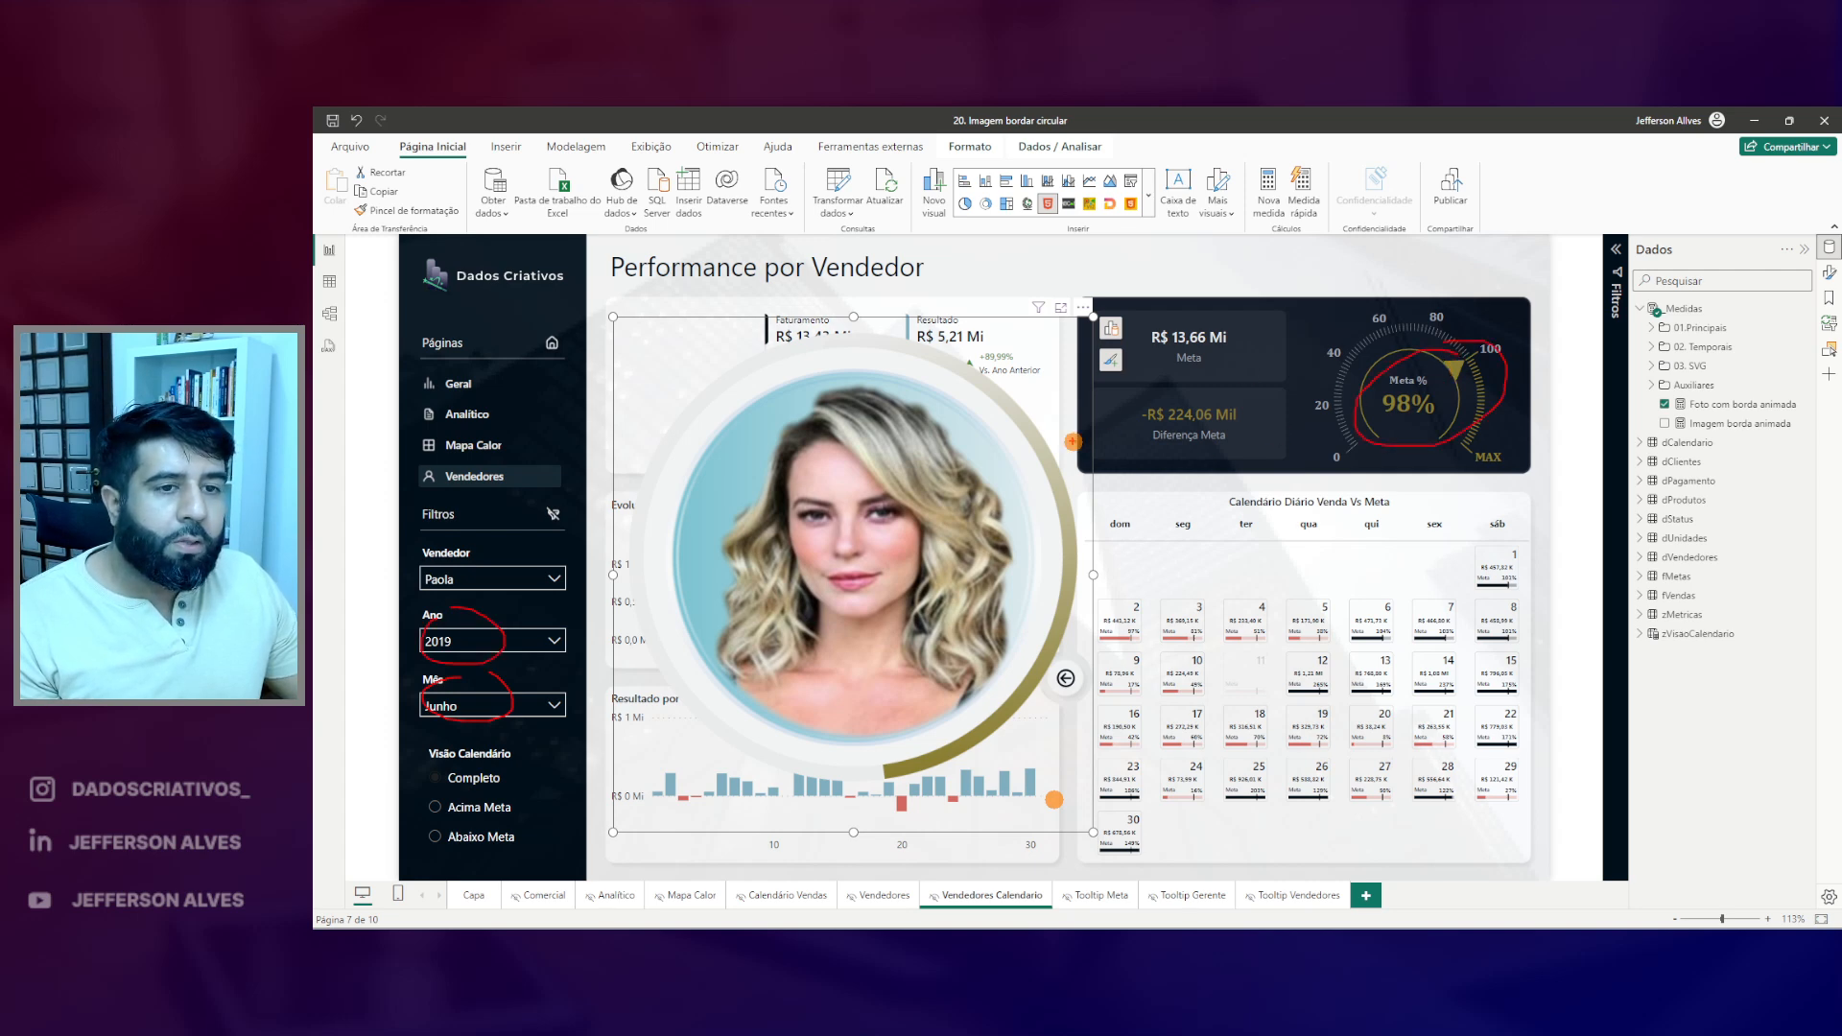
- Set the Mês filter to Março and after that to Setembro, comparing the photo's border in both months
click(518, 707)
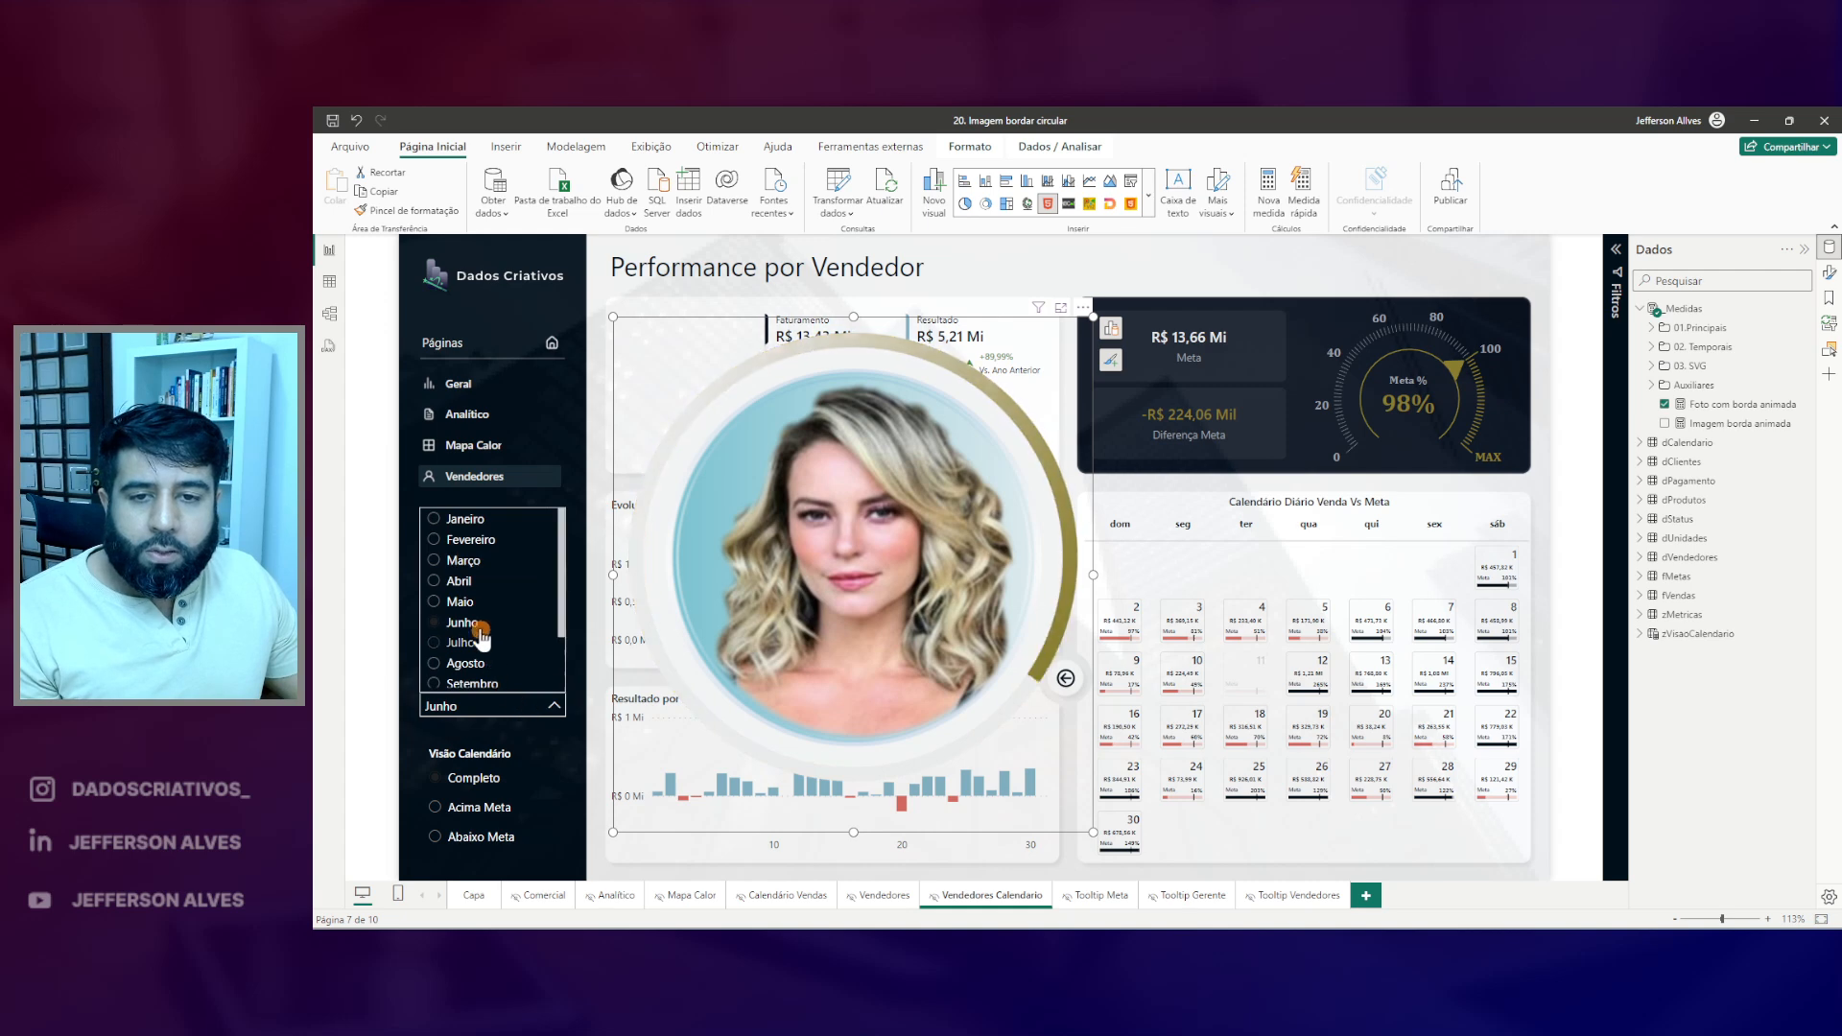
click(475, 562)
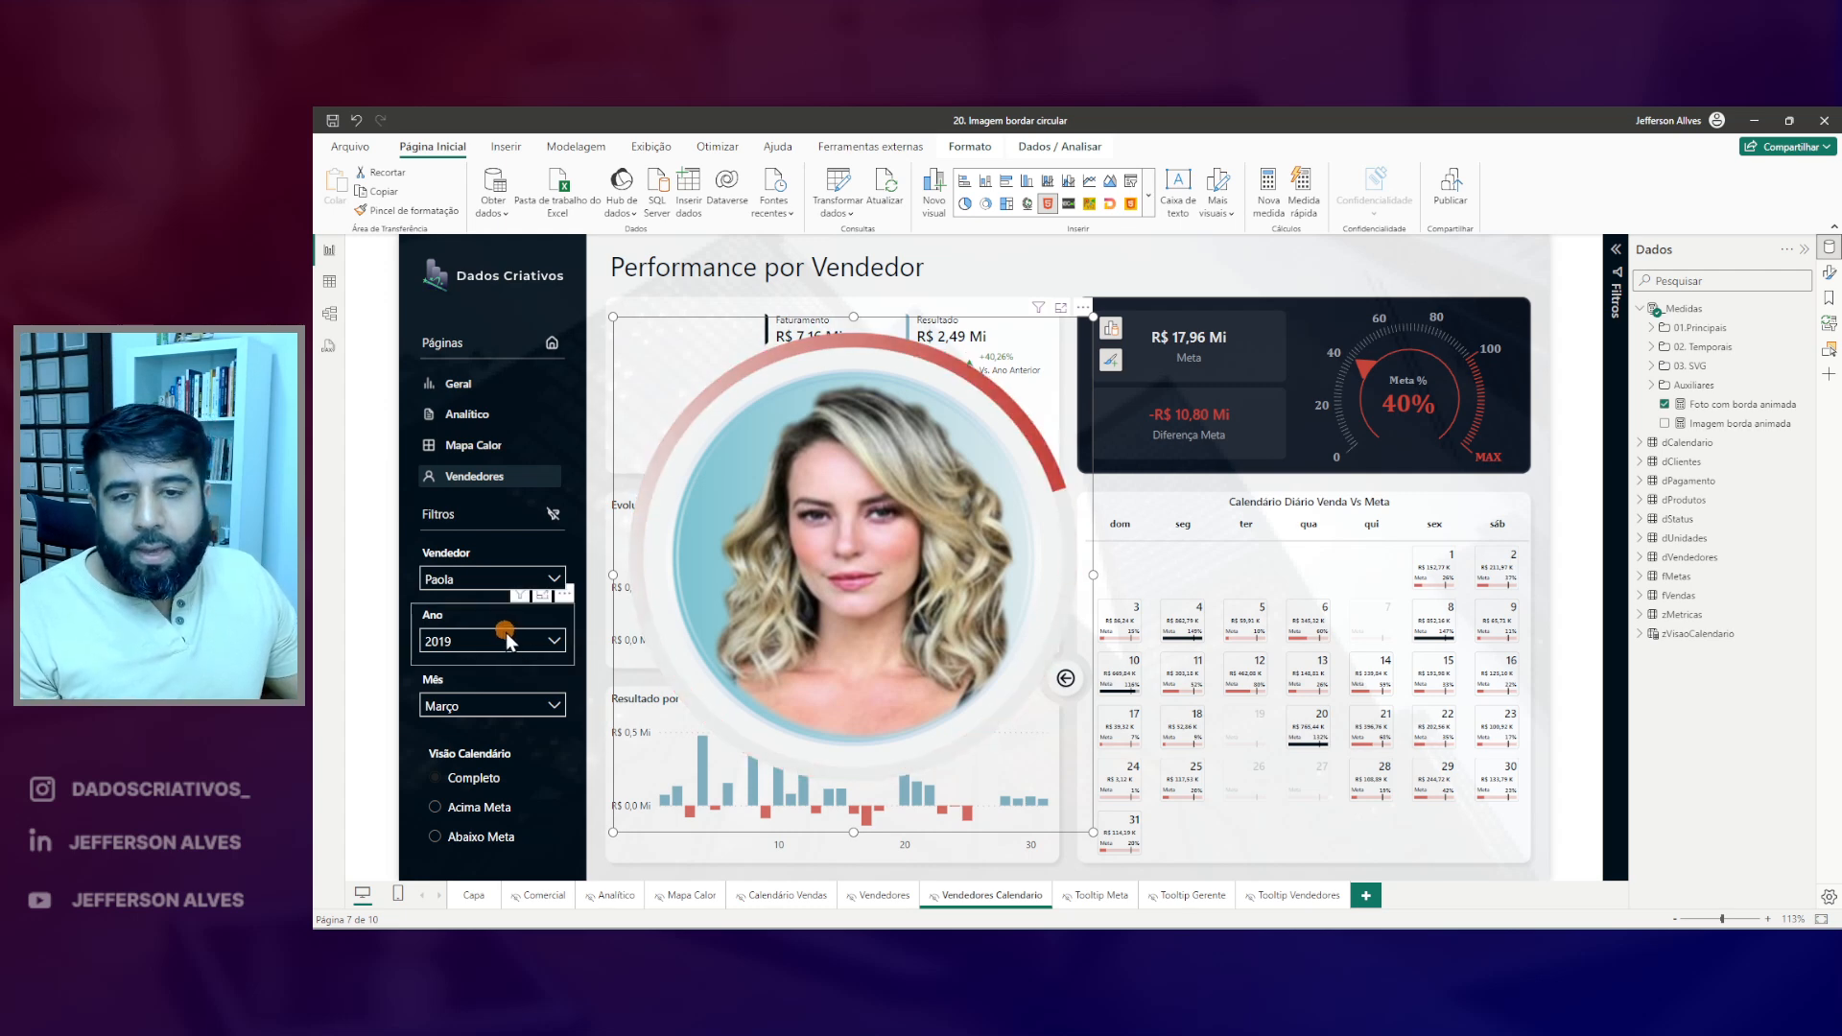
click(518, 706)
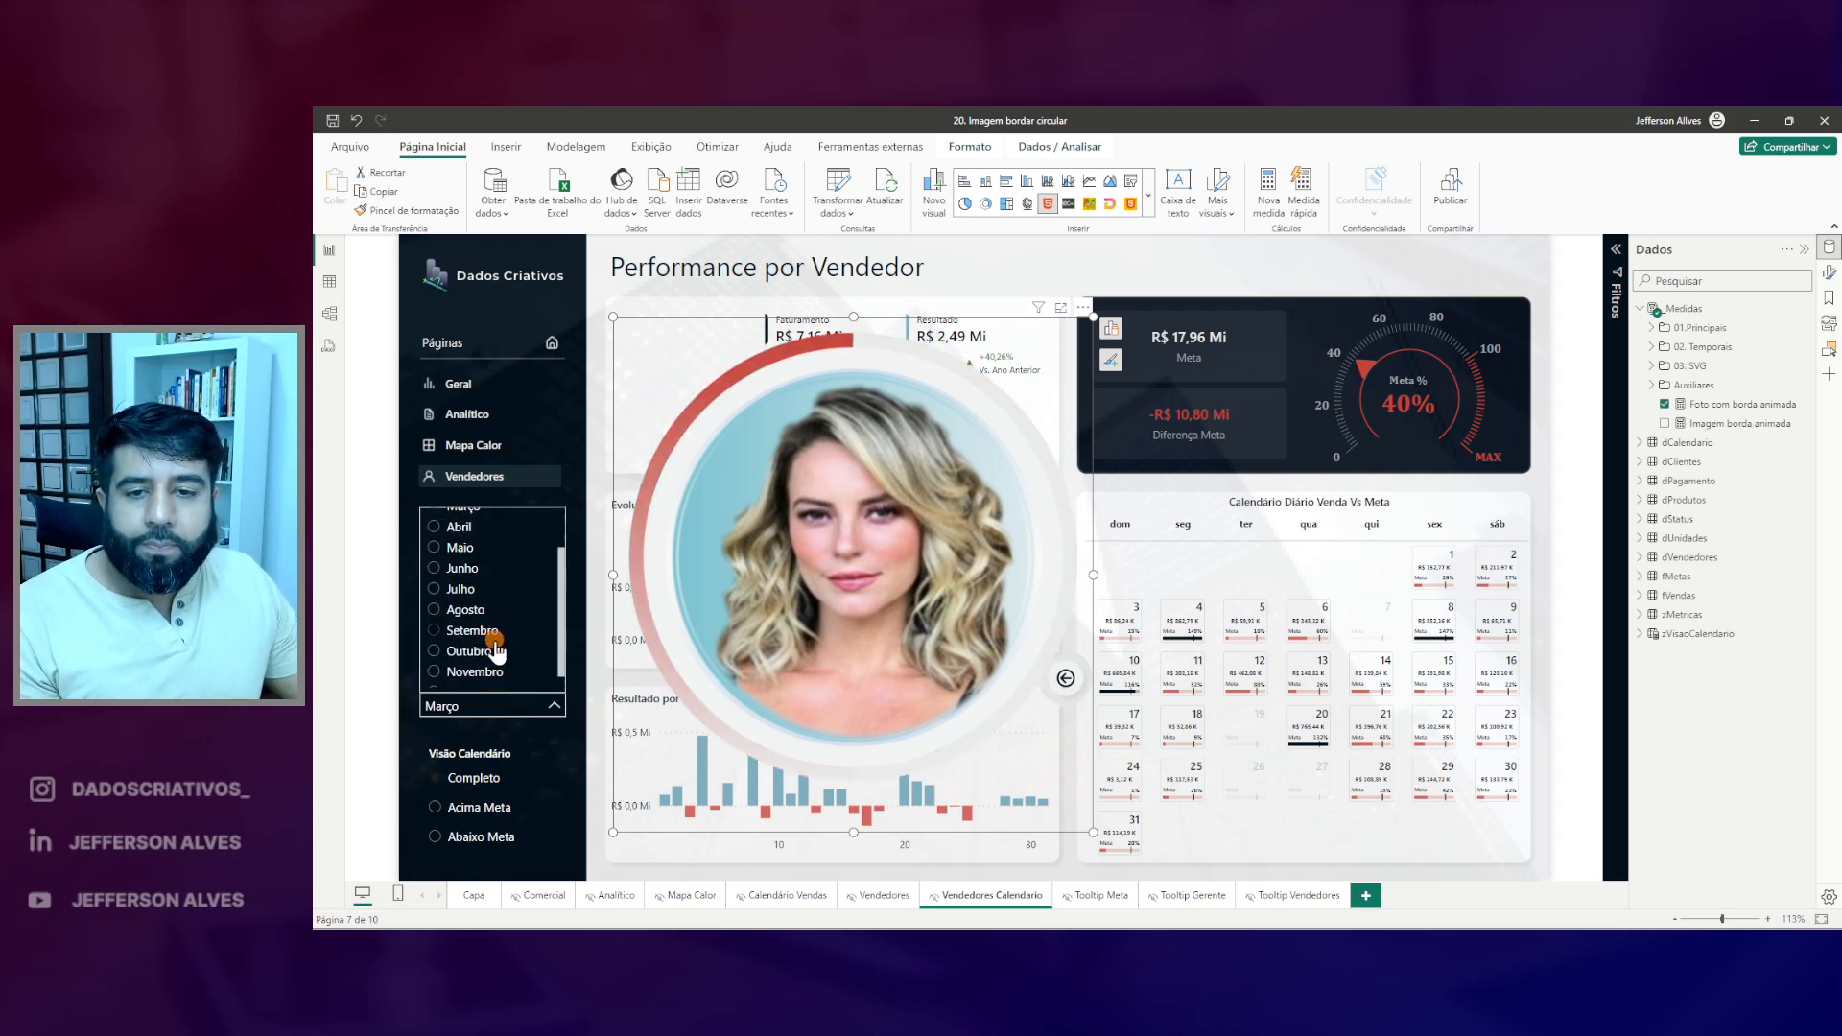
click(473, 646)
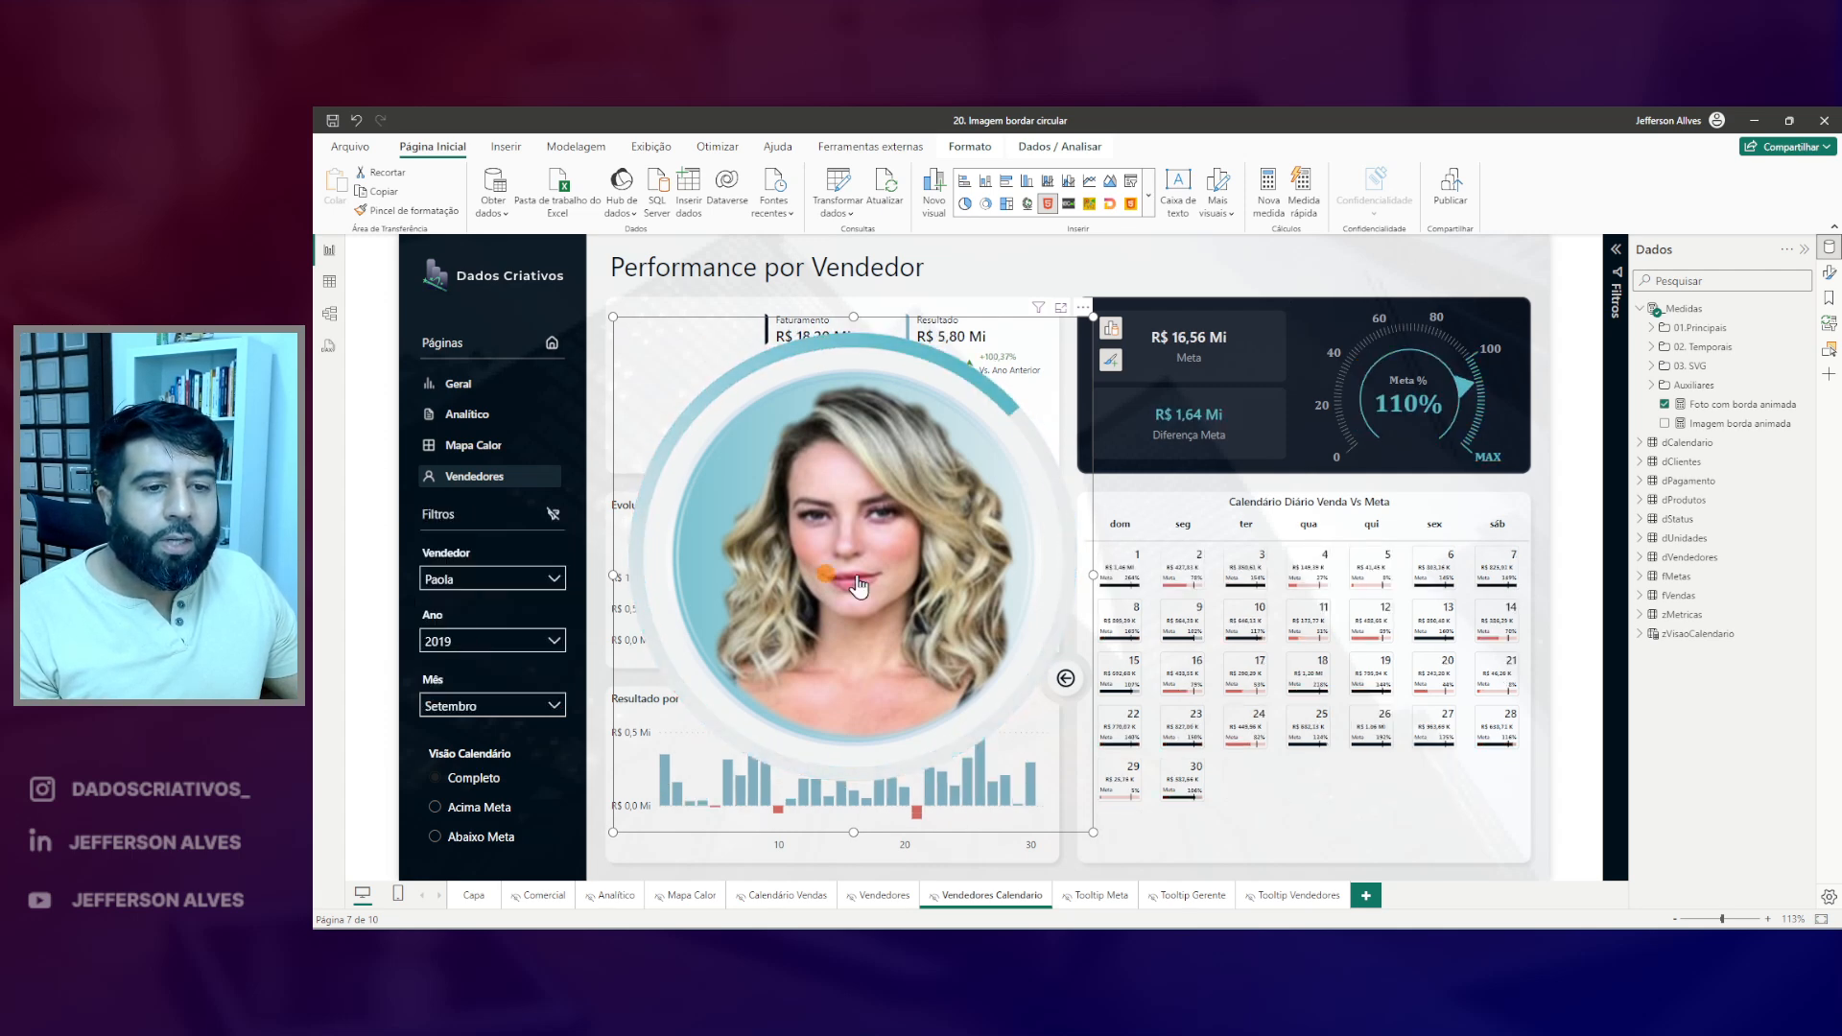
- Shrink the seller photo visual back into its place beside the indicators and deselect it
drag(1092, 829, 754, 471)
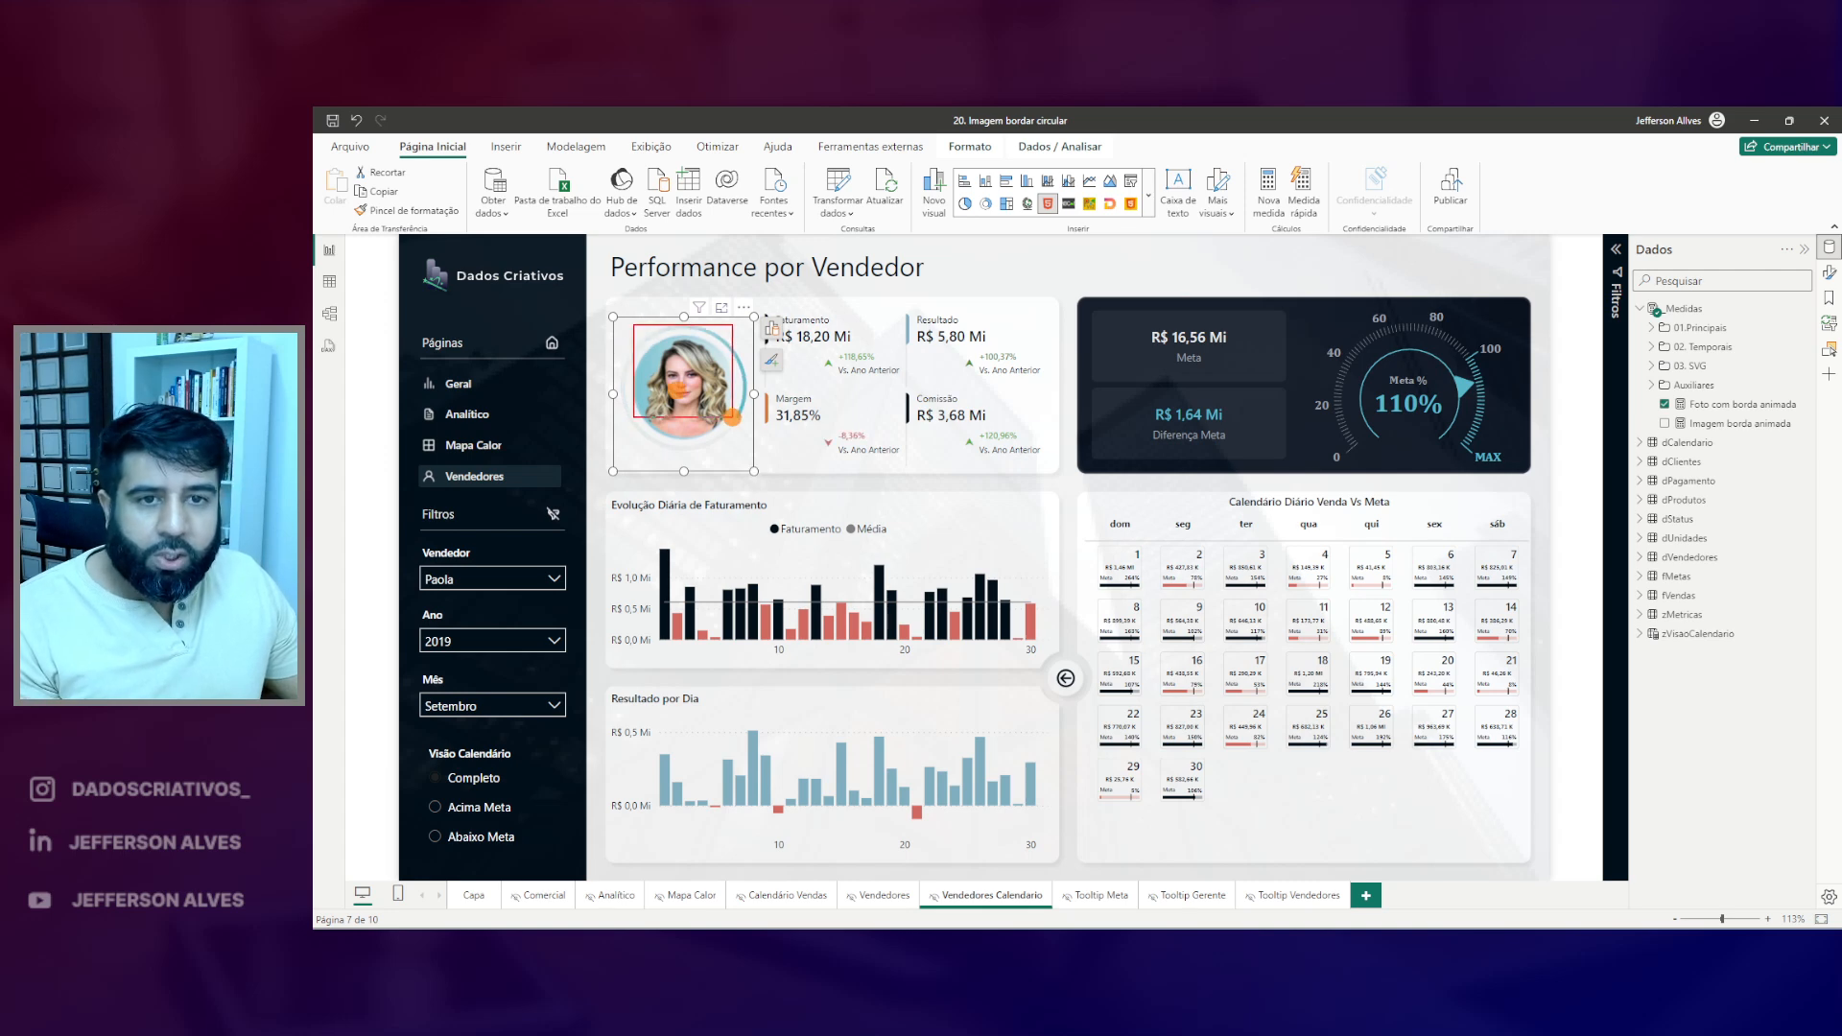
drag(683, 471, 679, 468)
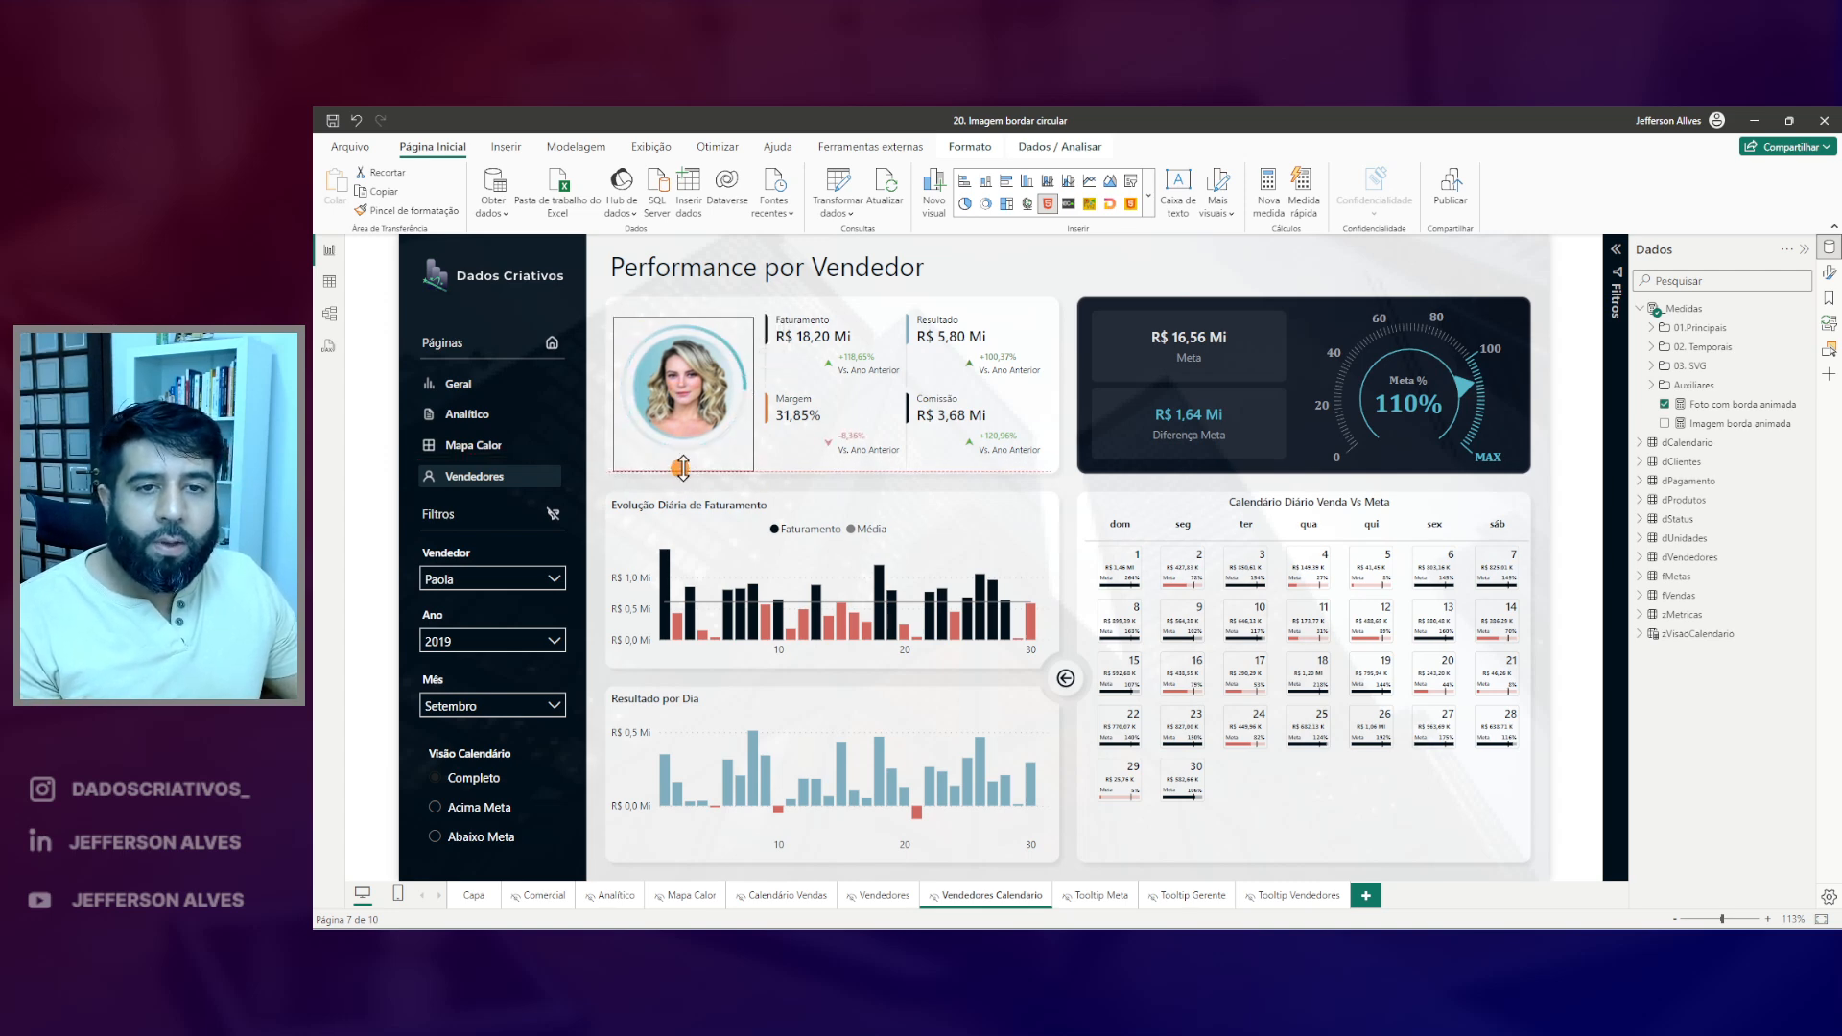
click(1062, 273)
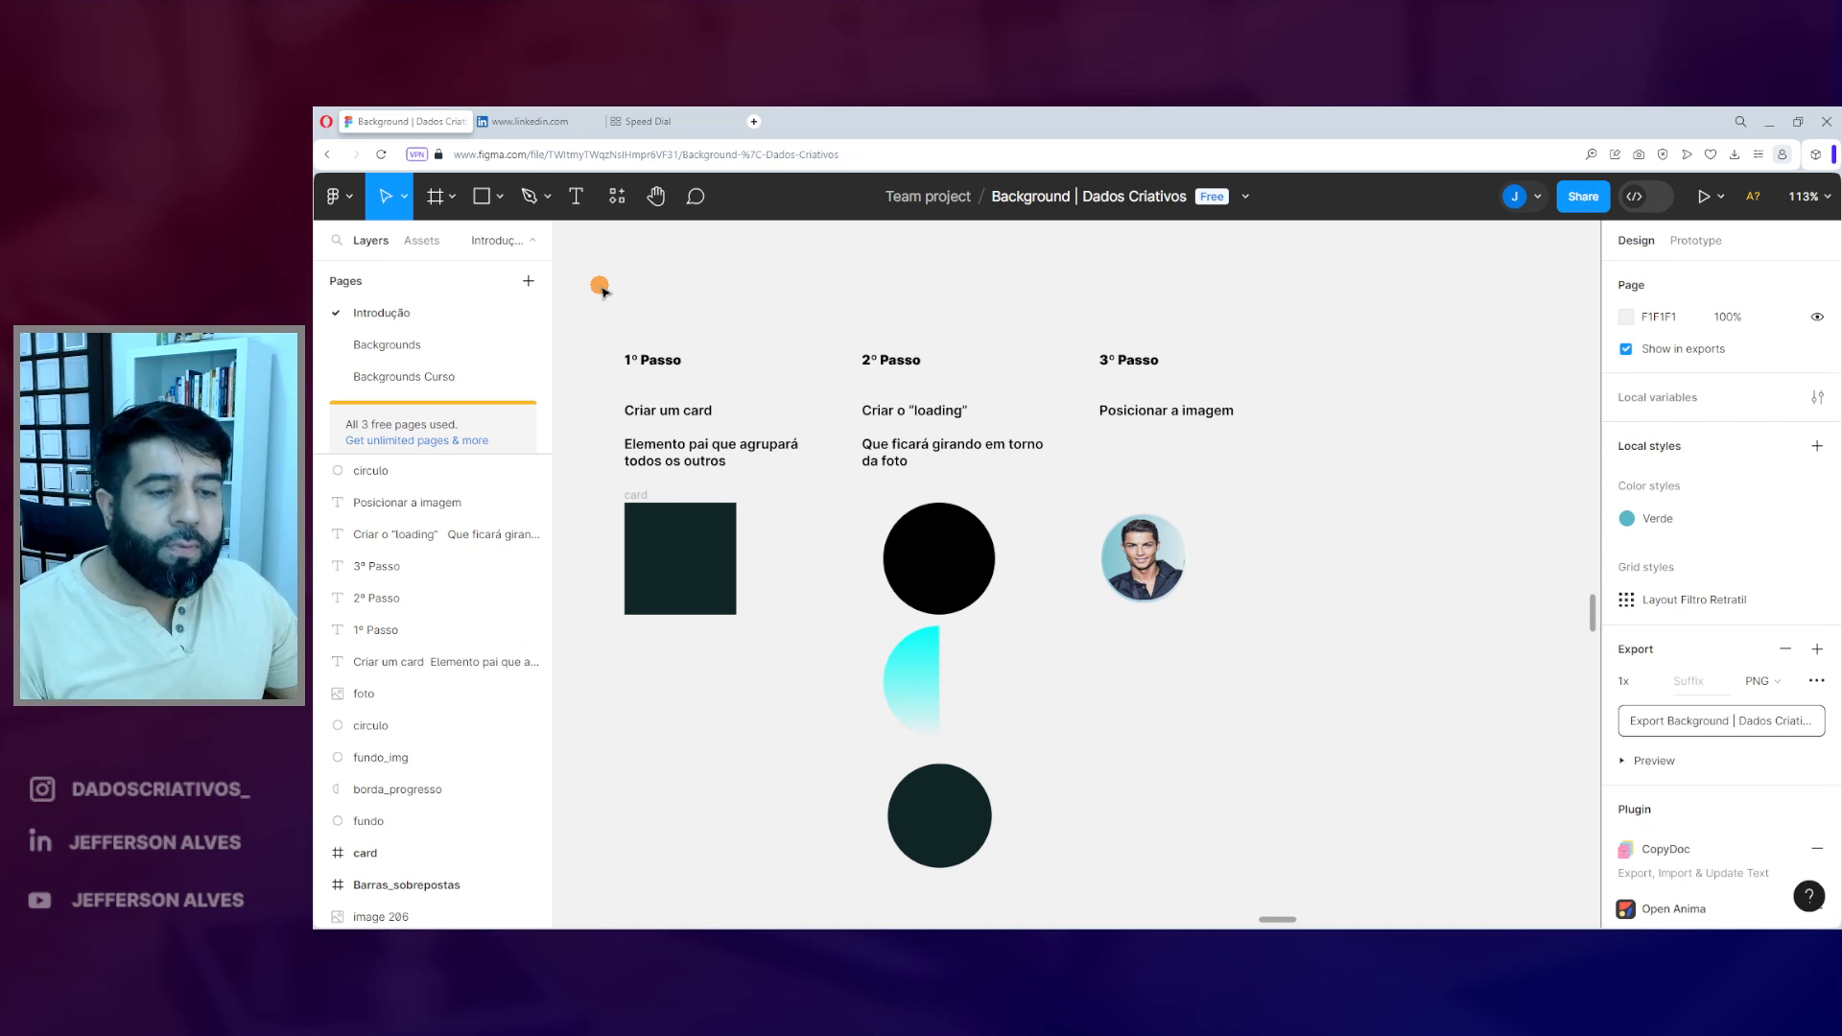
- Examine the three planned stages in Figma: the parent card, the shapes forming the loading border, and the photo placement
mouse_move(593, 300)
mouse_down()
mouse_move(1082, 394)
mouse_move(1209, 391)
mouse_up()
mouse_move(605, 476)
mouse_down()
mouse_move(686, 608)
mouse_move(763, 658)
mouse_up()
key(Escape)
drag(624, 418, 731, 422)
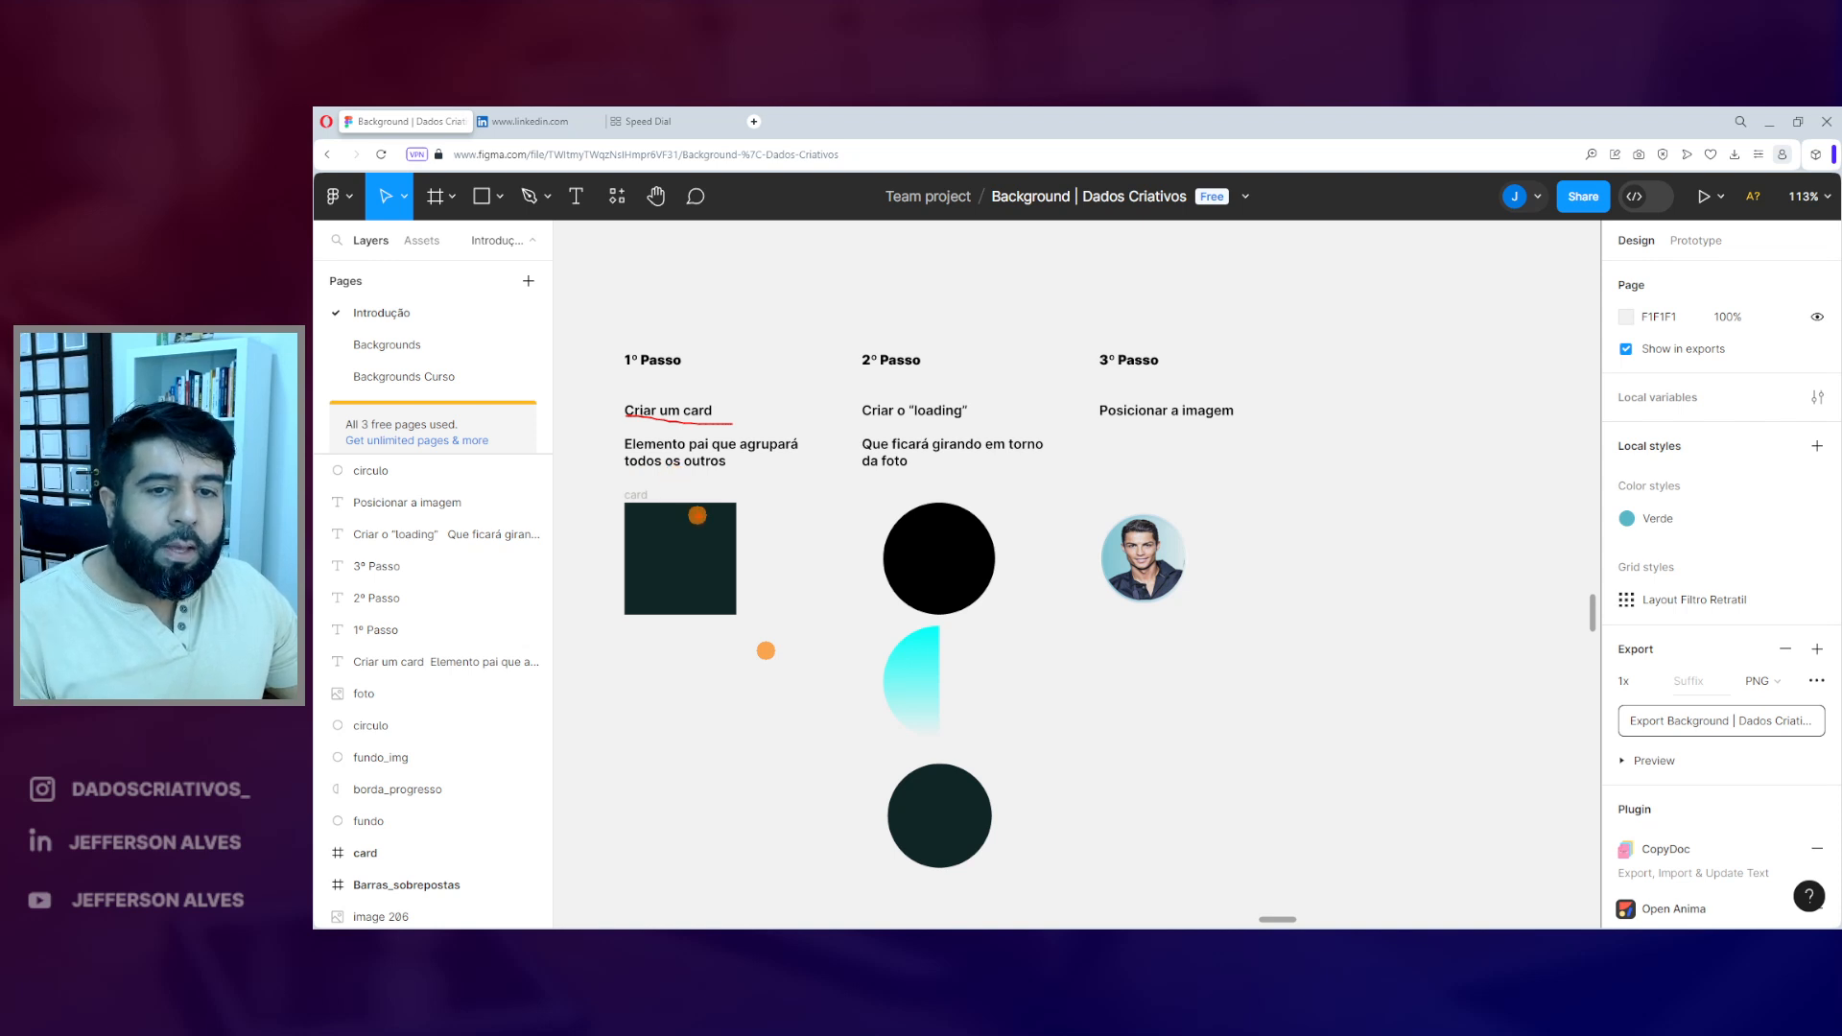
drag(638, 489, 647, 475)
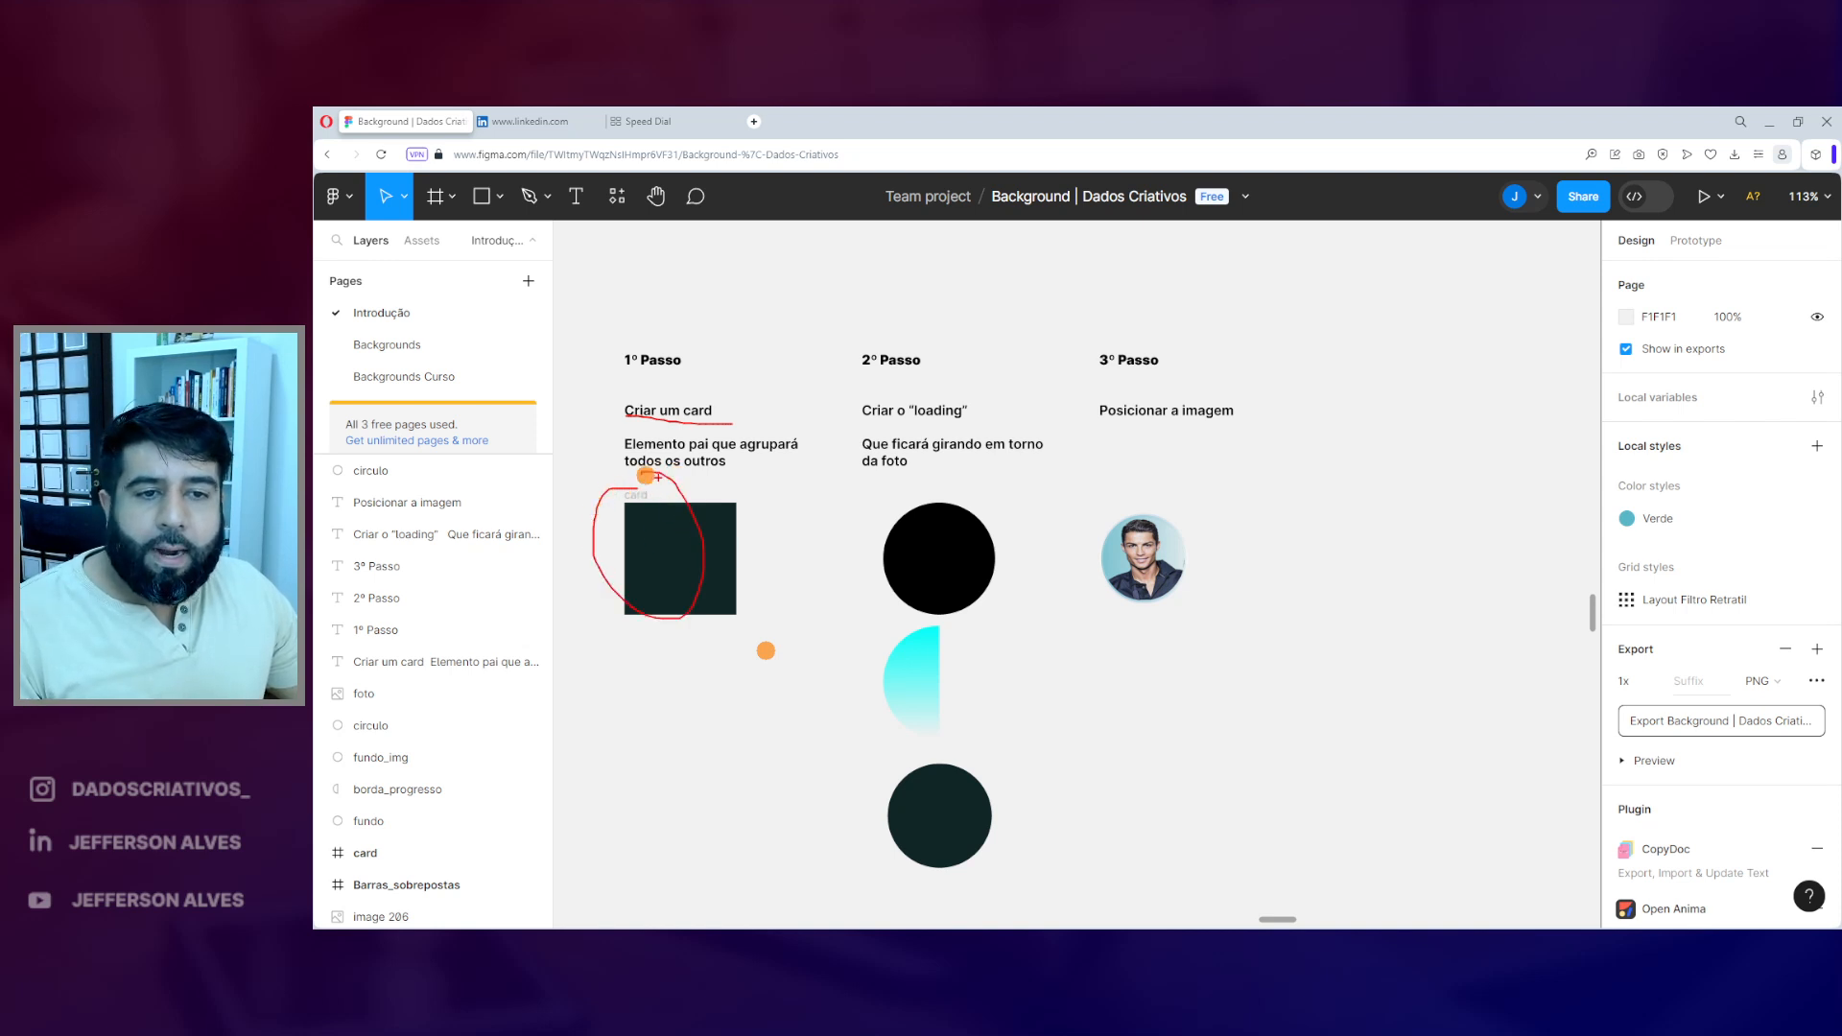
drag(883, 412, 986, 426)
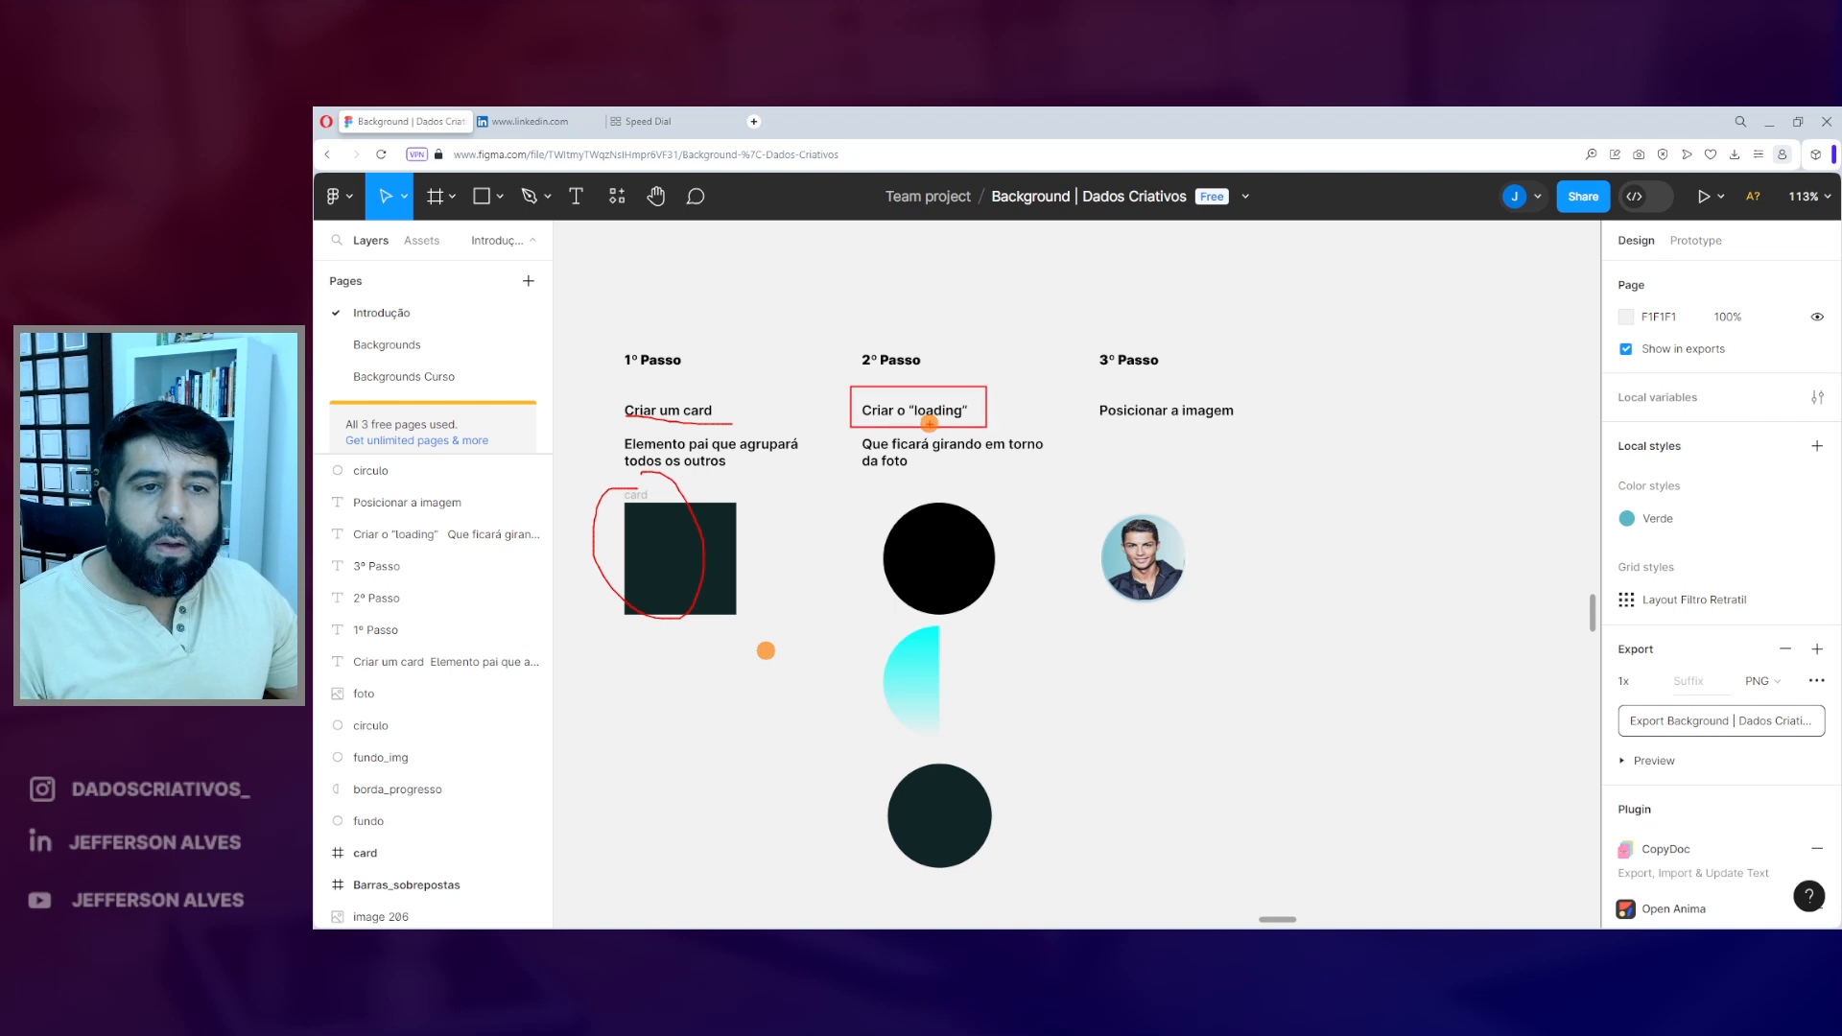
drag(1342, 380, 1329, 336)
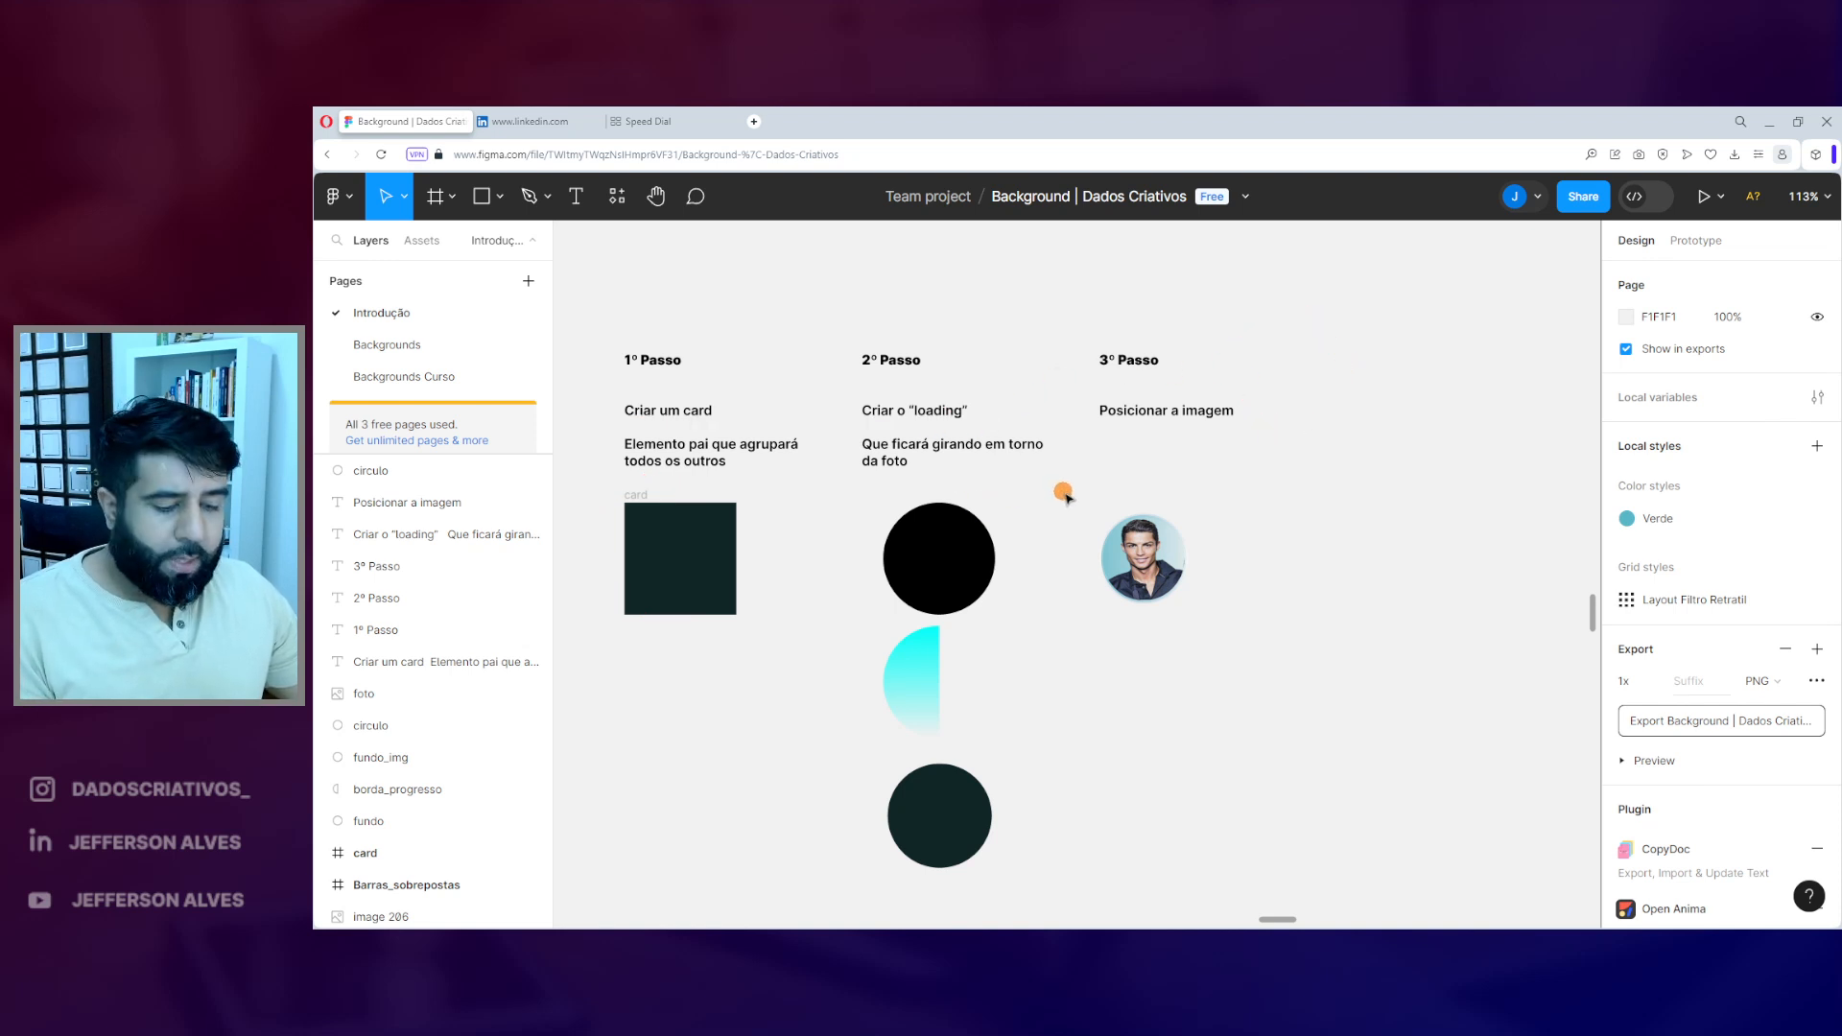
drag(844, 488, 1038, 904)
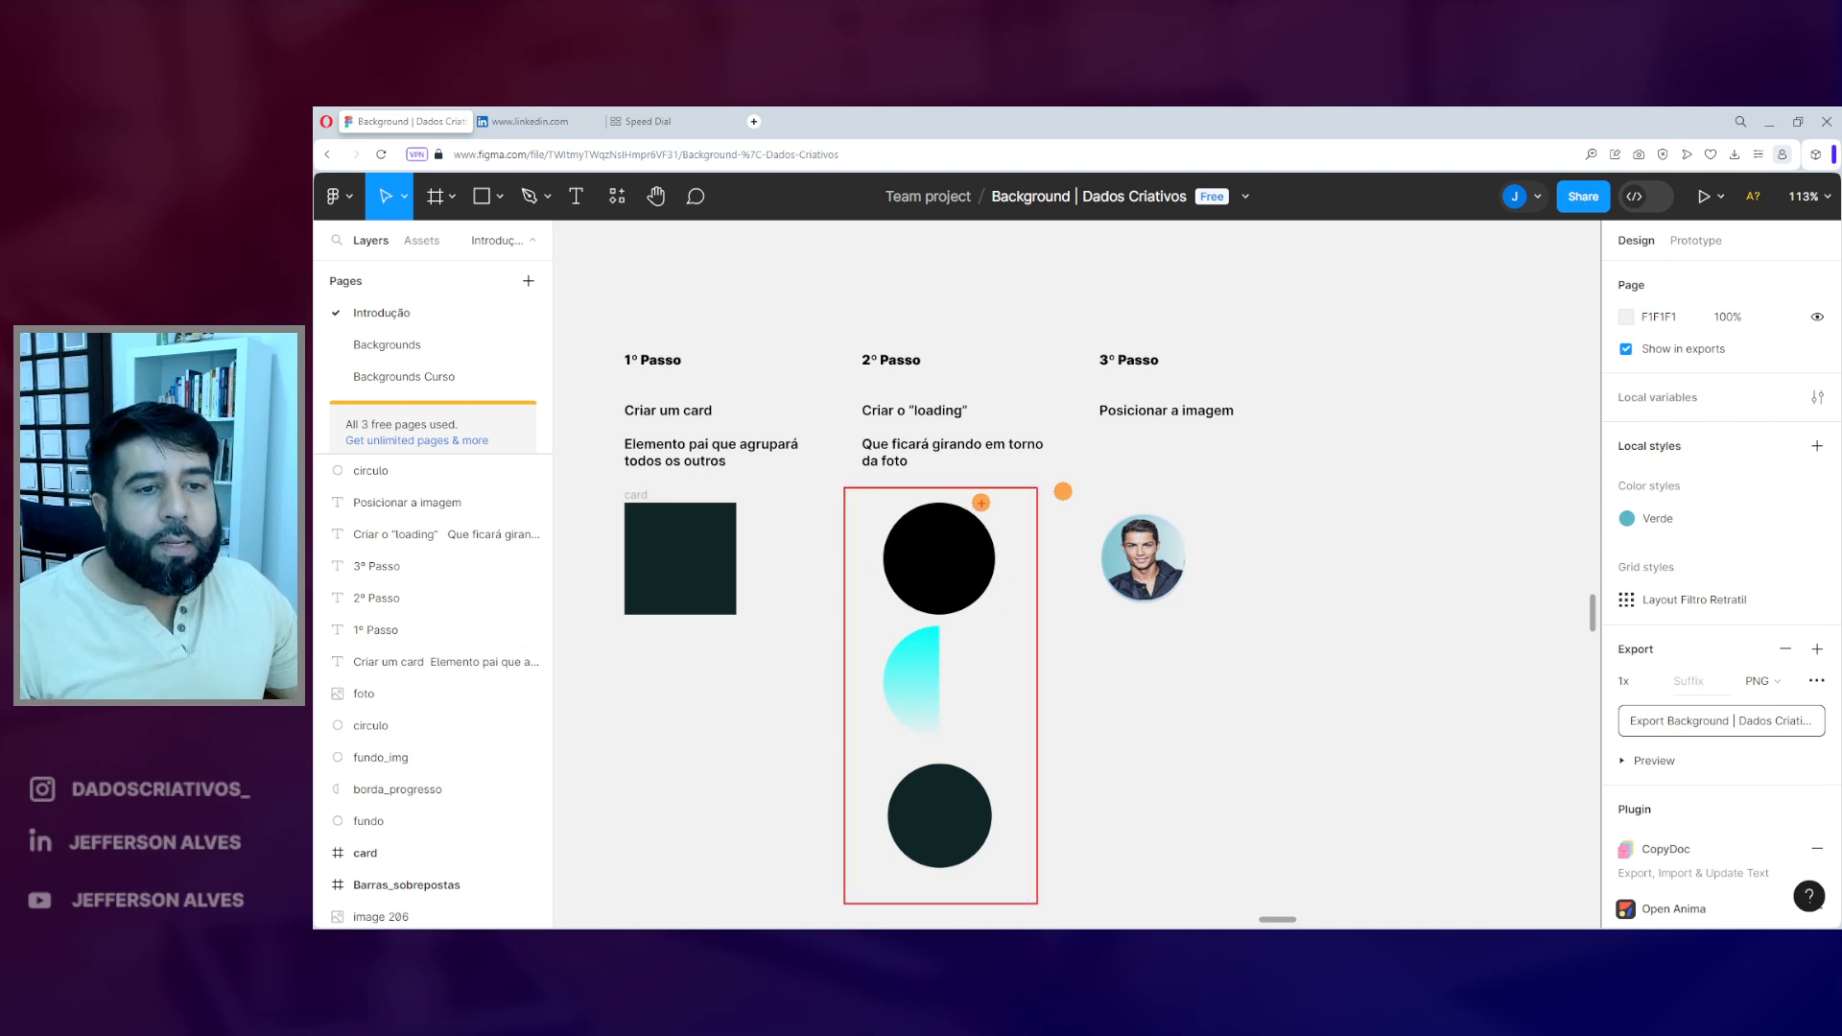
drag(924, 502, 954, 506)
key(Escape)
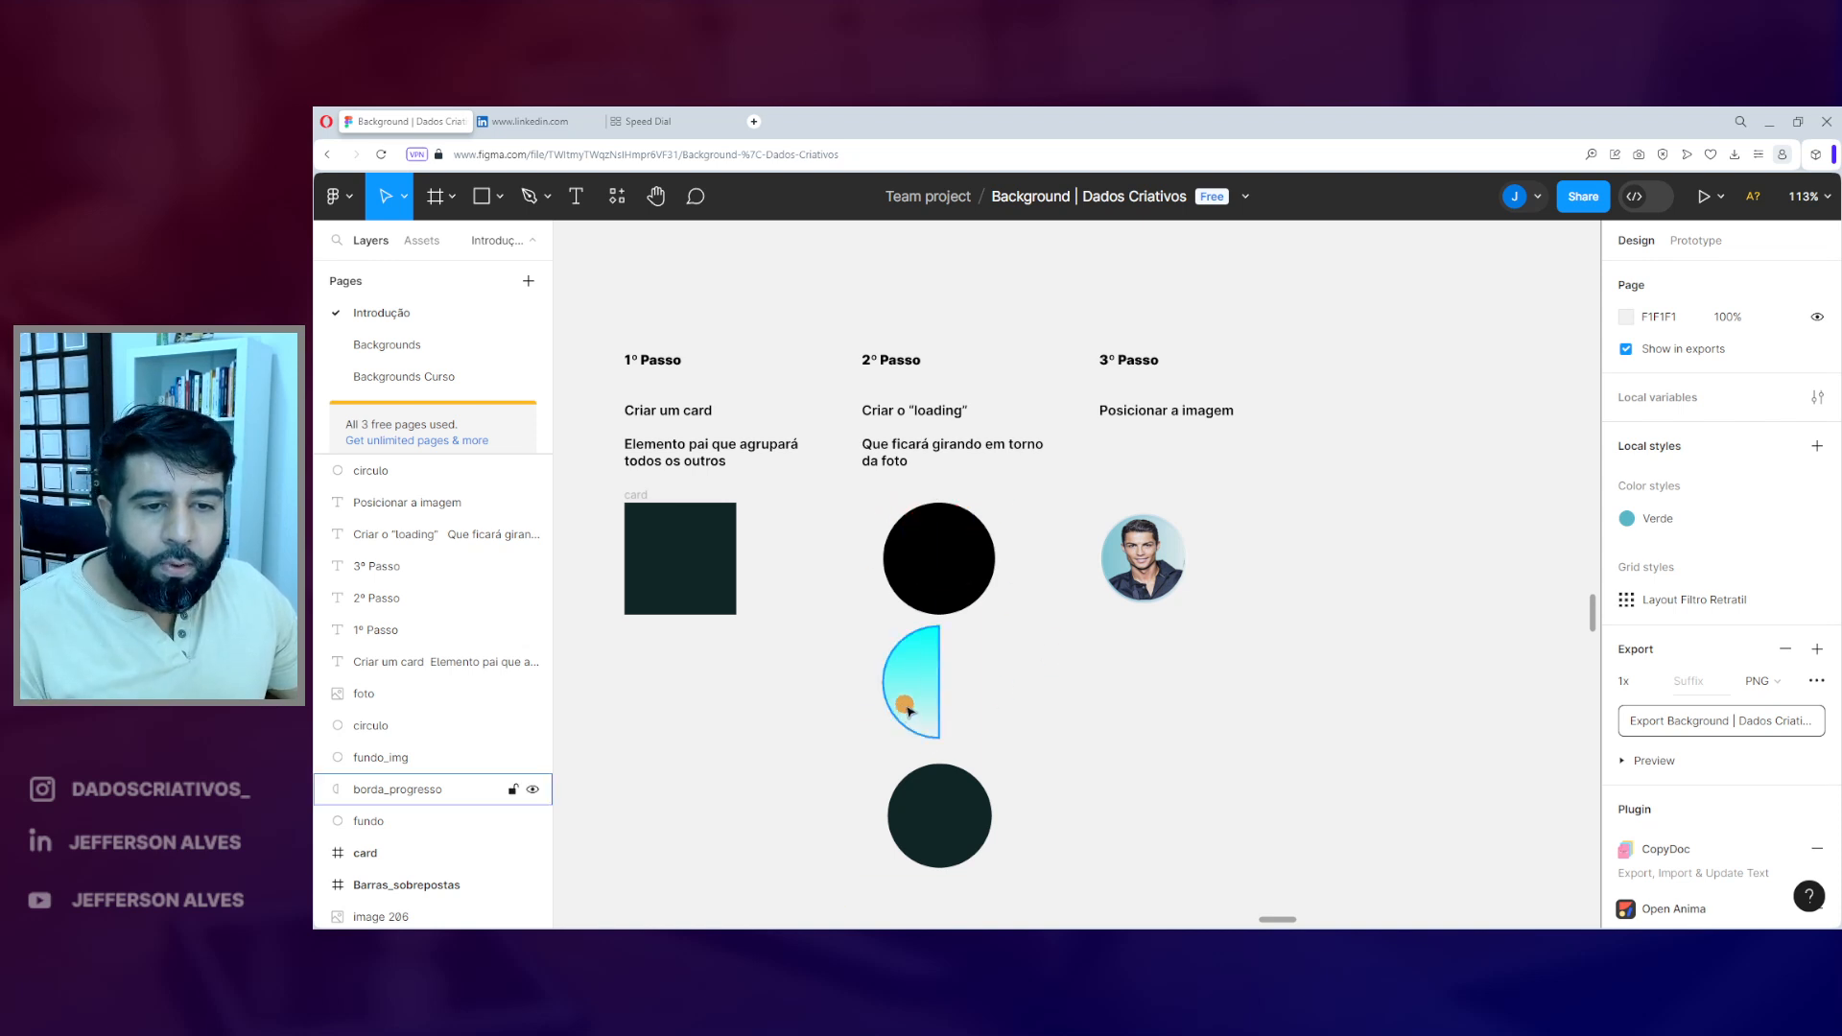
- Move the borda_progresso half circle onto the black fundo circle and align both by their left and top edges
drag(911, 699, 929, 600)
shift+click(954, 516)
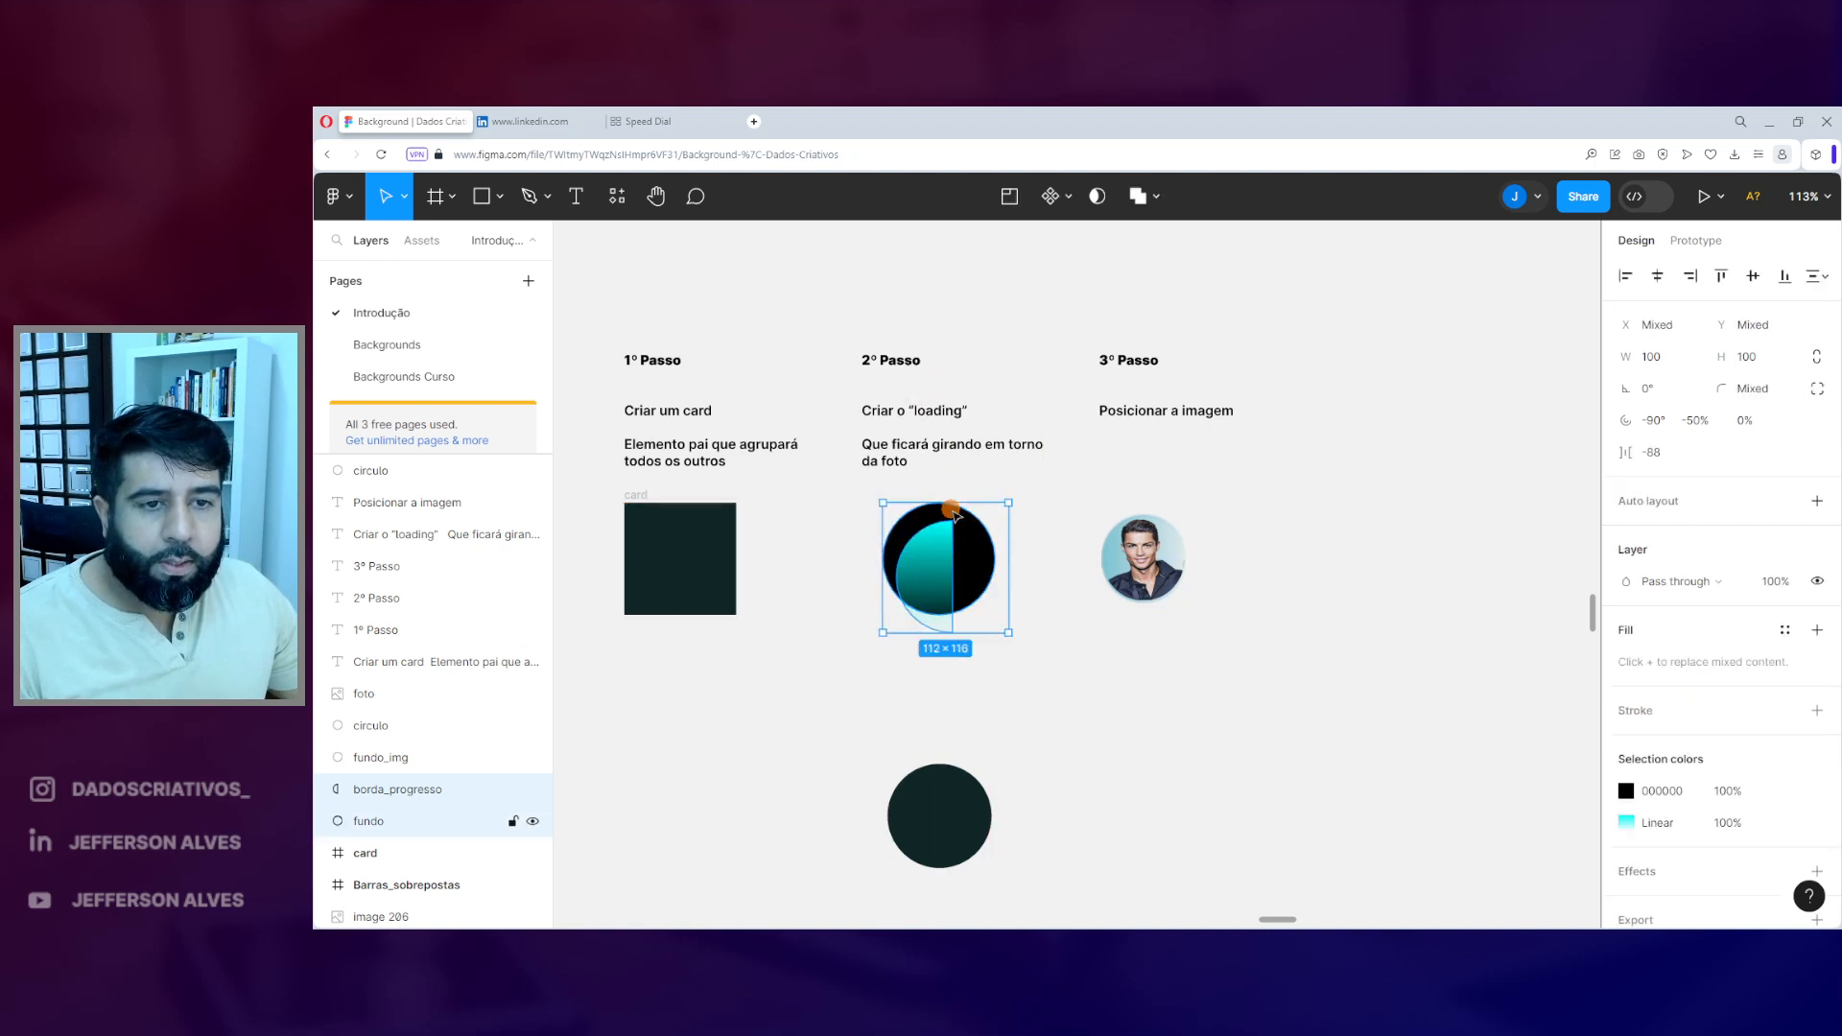
click(1625, 275)
click(1721, 275)
click(1019, 732)
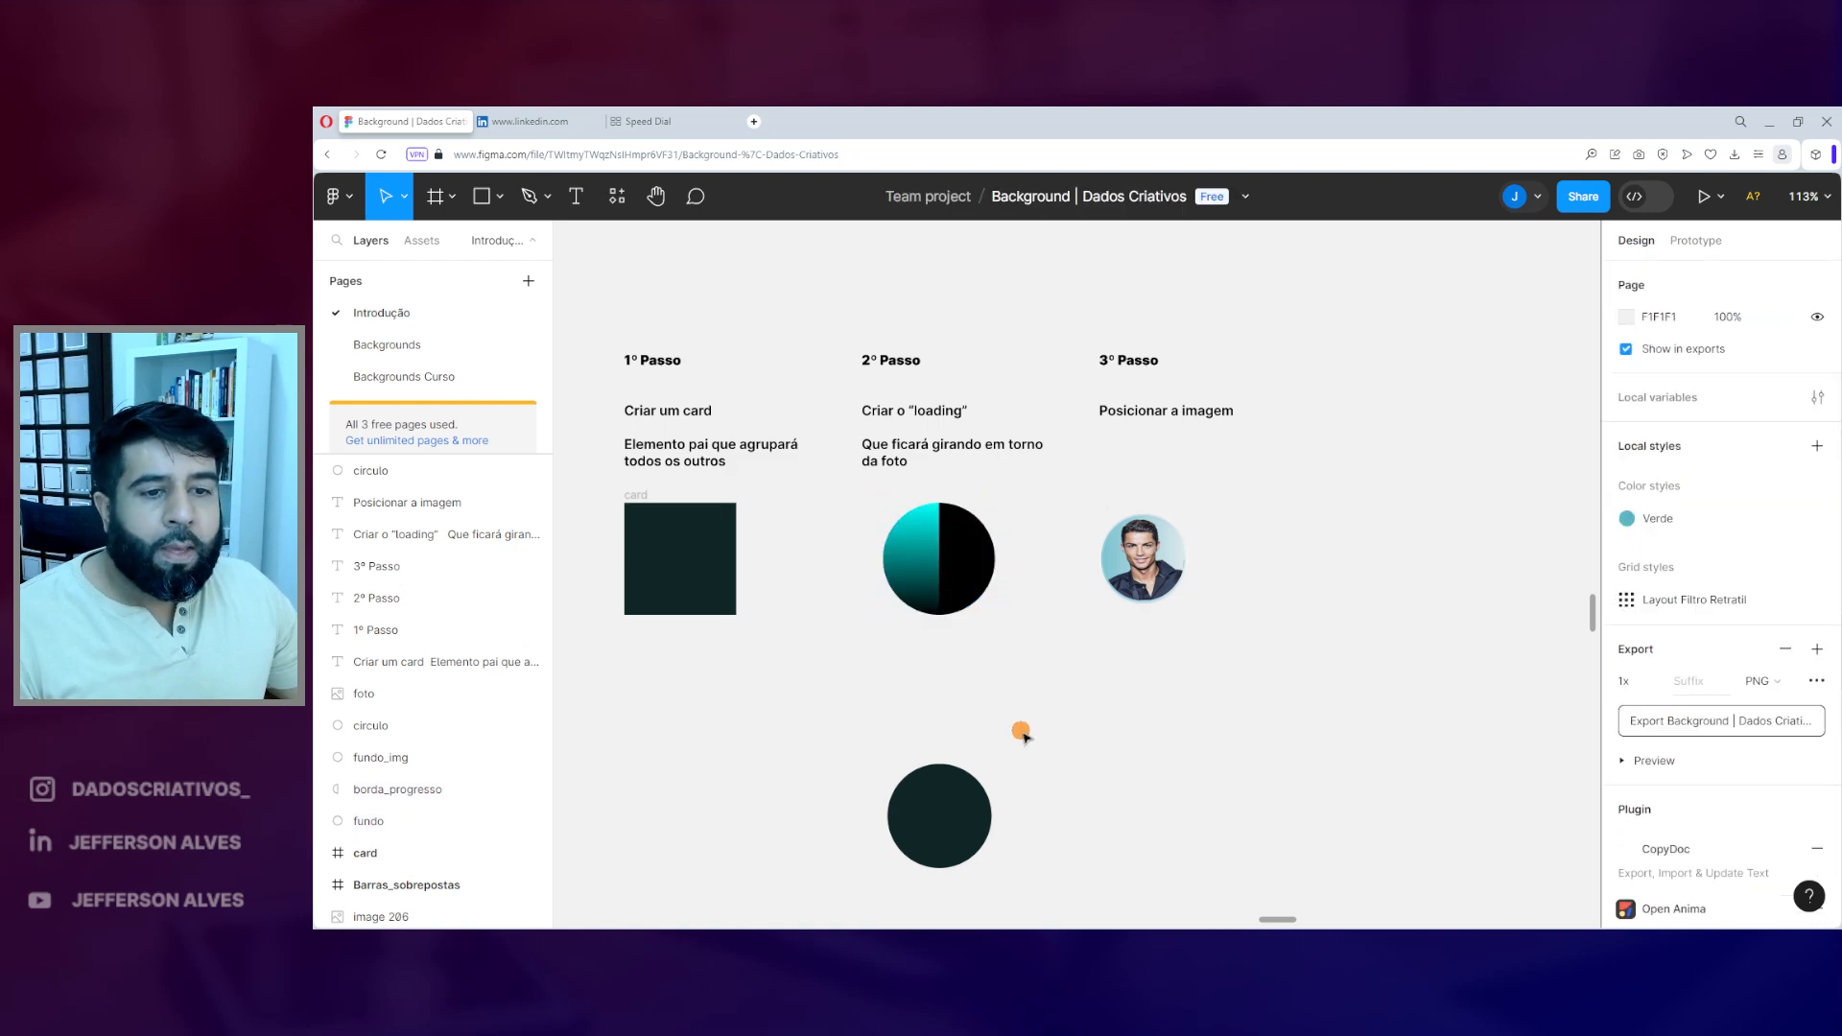
- Centre the fundo_img circle over the two stacked circles and move all three shapes into the card frame
drag(950, 822, 935, 556)
click(996, 687)
click(848, 672)
drag(848, 470, 705, 572)
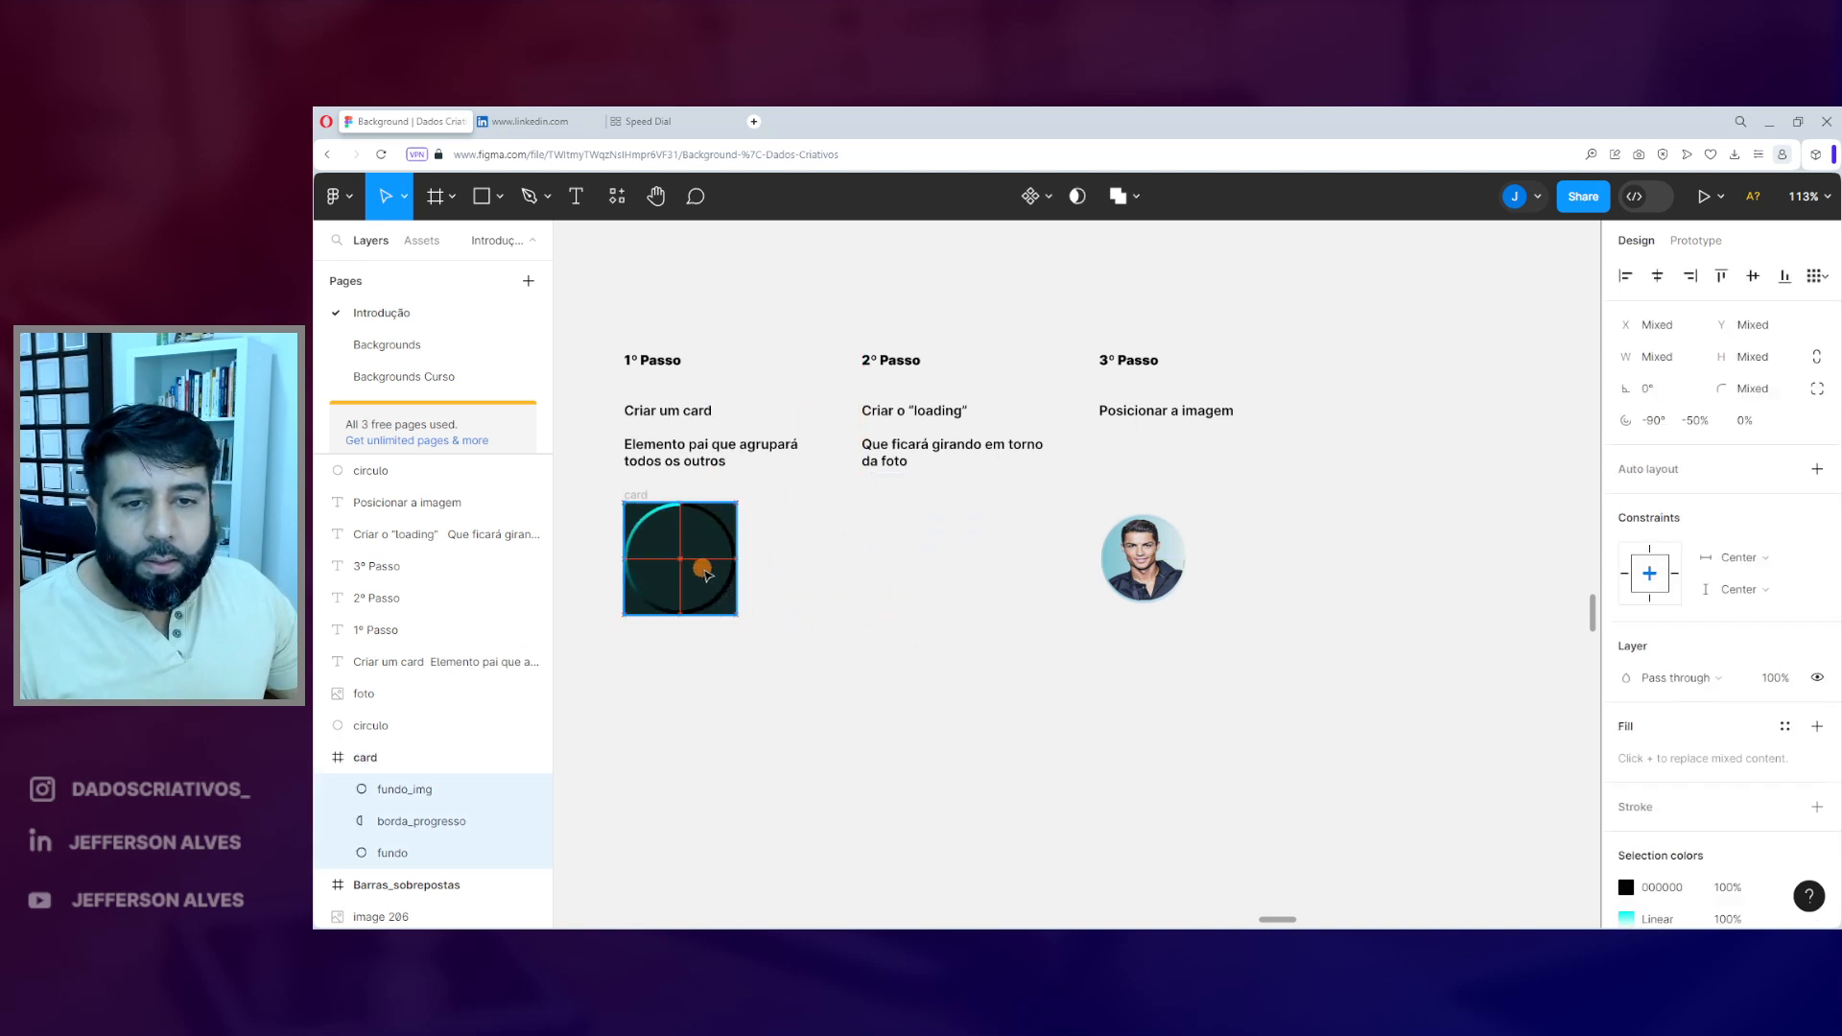
click(880, 625)
- Group the fundo_img, borda_progresso and fundo layers inside the card and name the group loader
scroll(608, 567, up, 5)
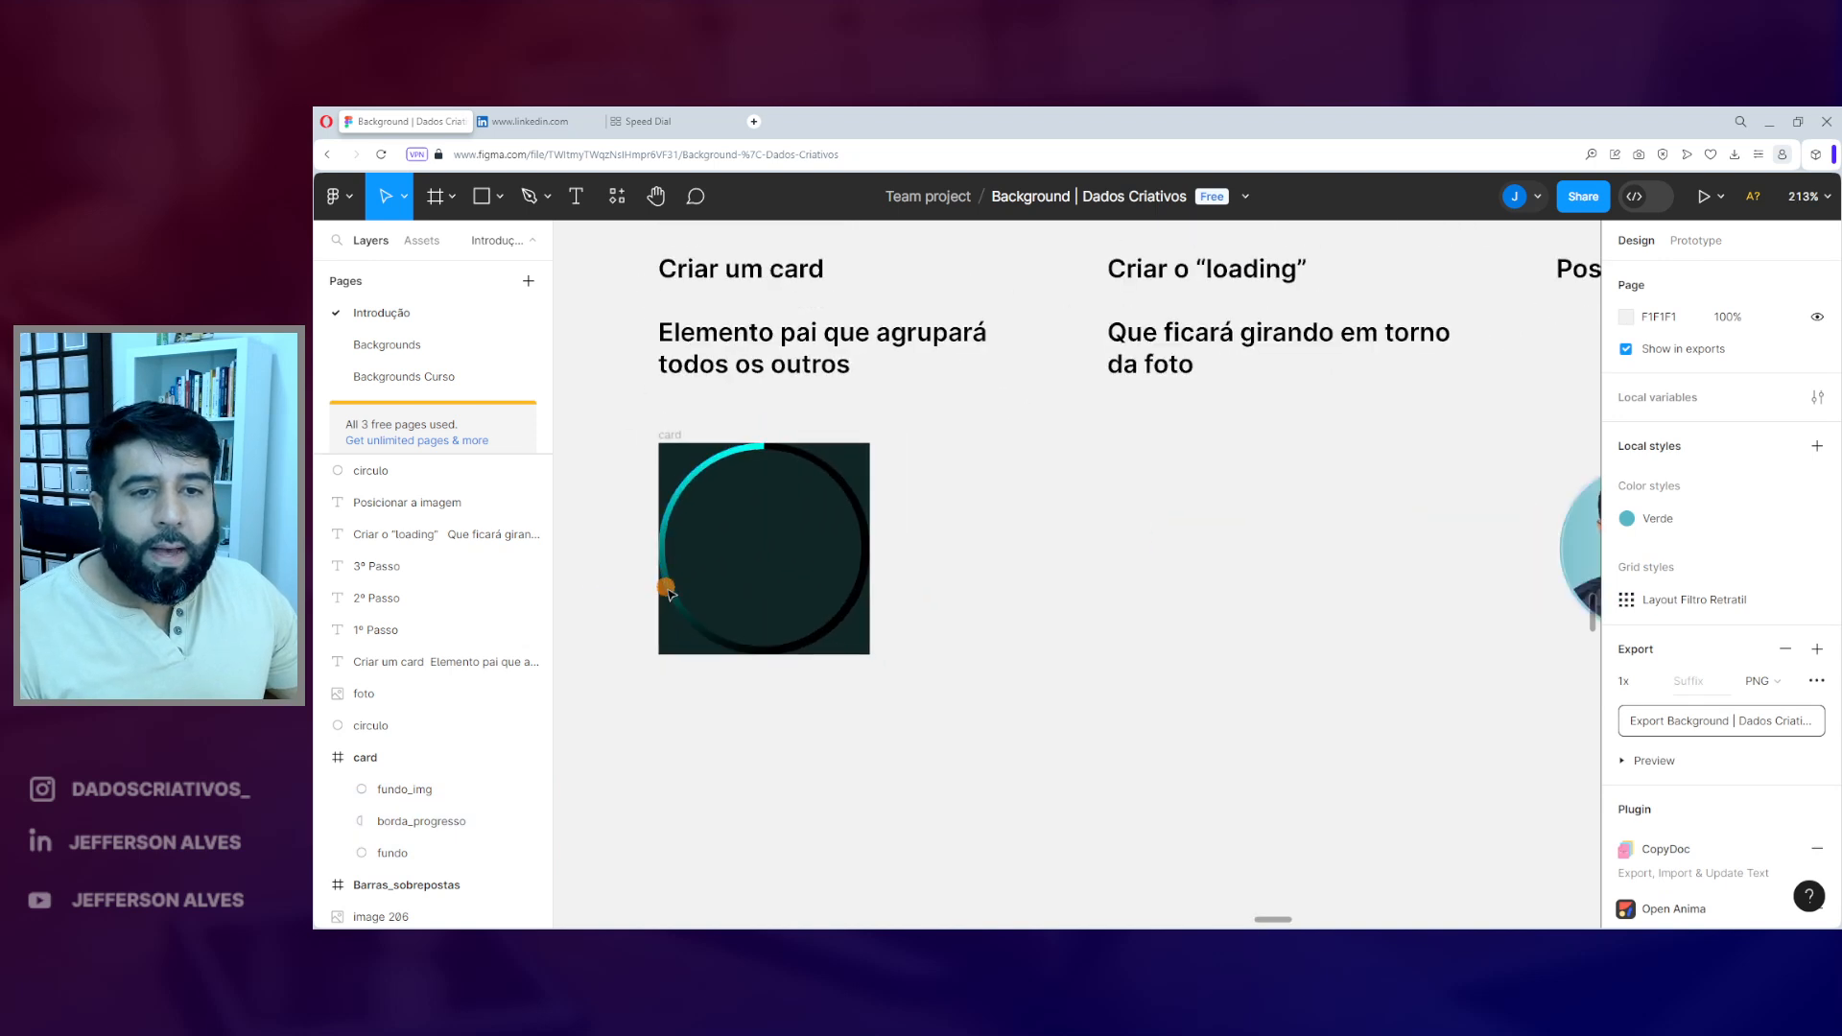
click(408, 789)
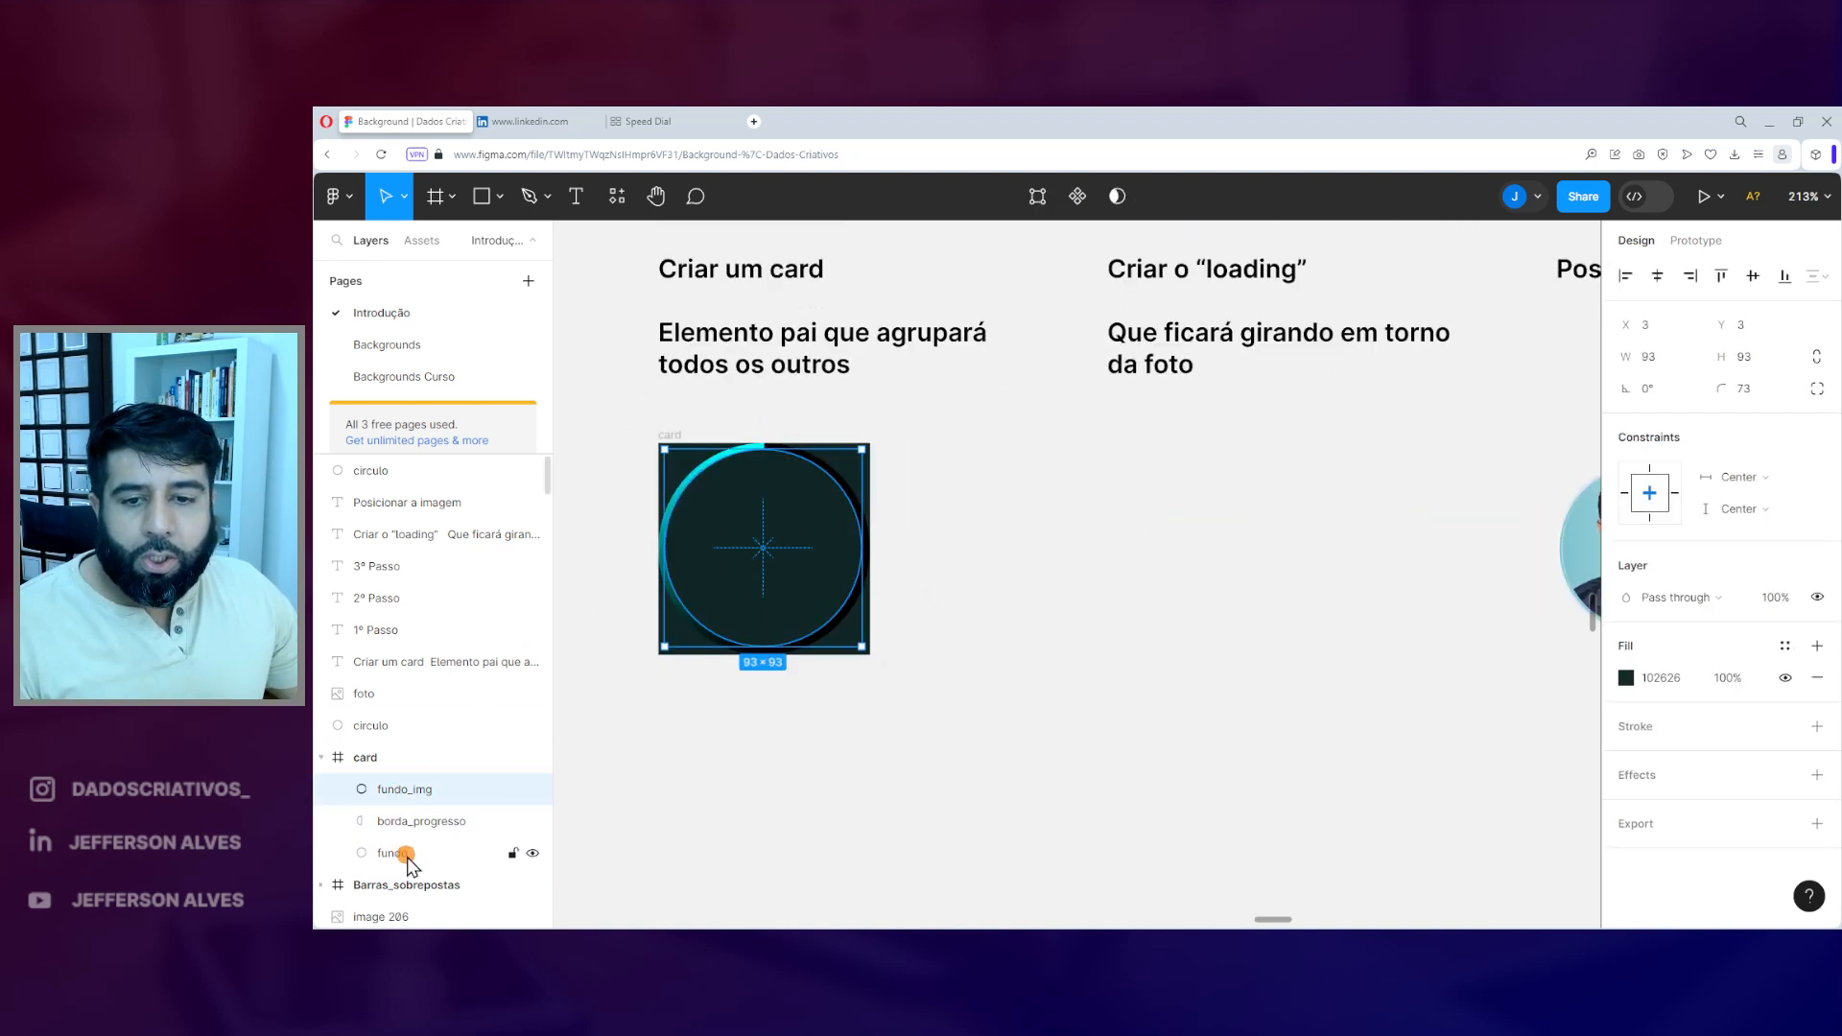
shift+click(408, 852)
right_click(397, 814)
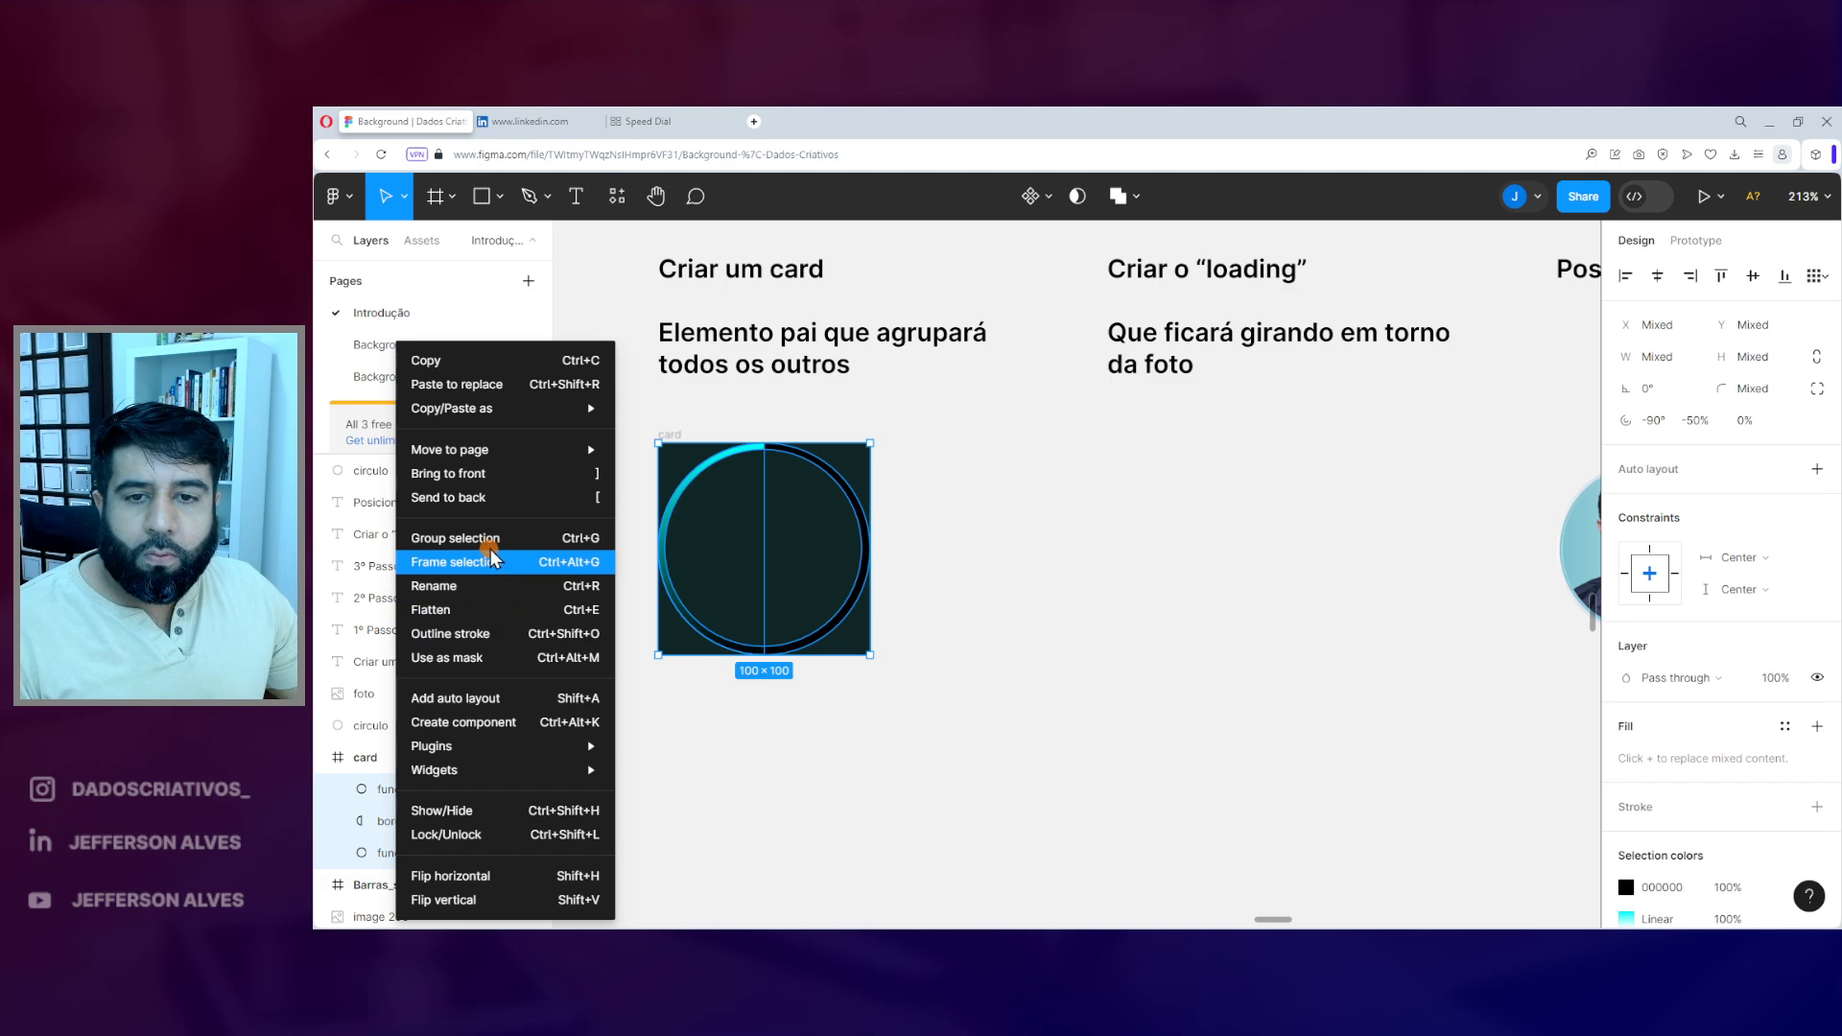
click(489, 545)
double_click(388, 788)
text(loader)
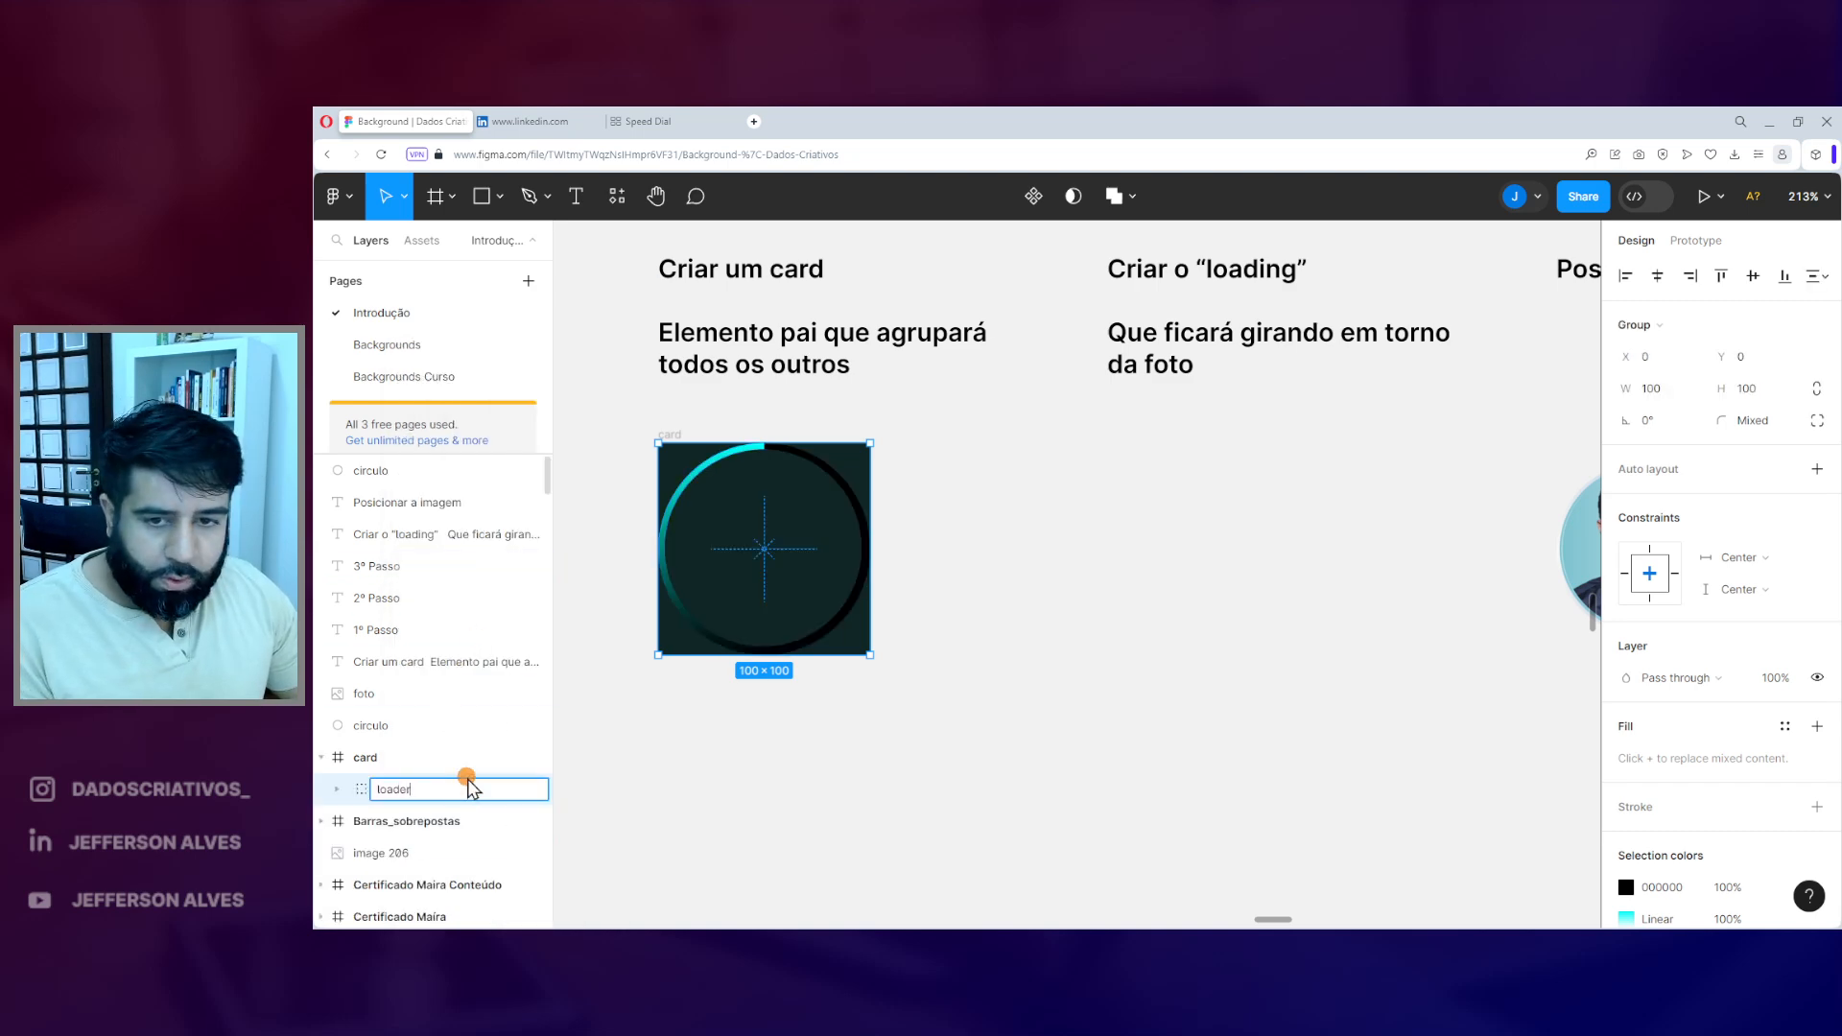
key(Return)
click(1221, 534)
- Move the foto image into the card, centred over the loader circles
scroll(1221, 534, down, 3)
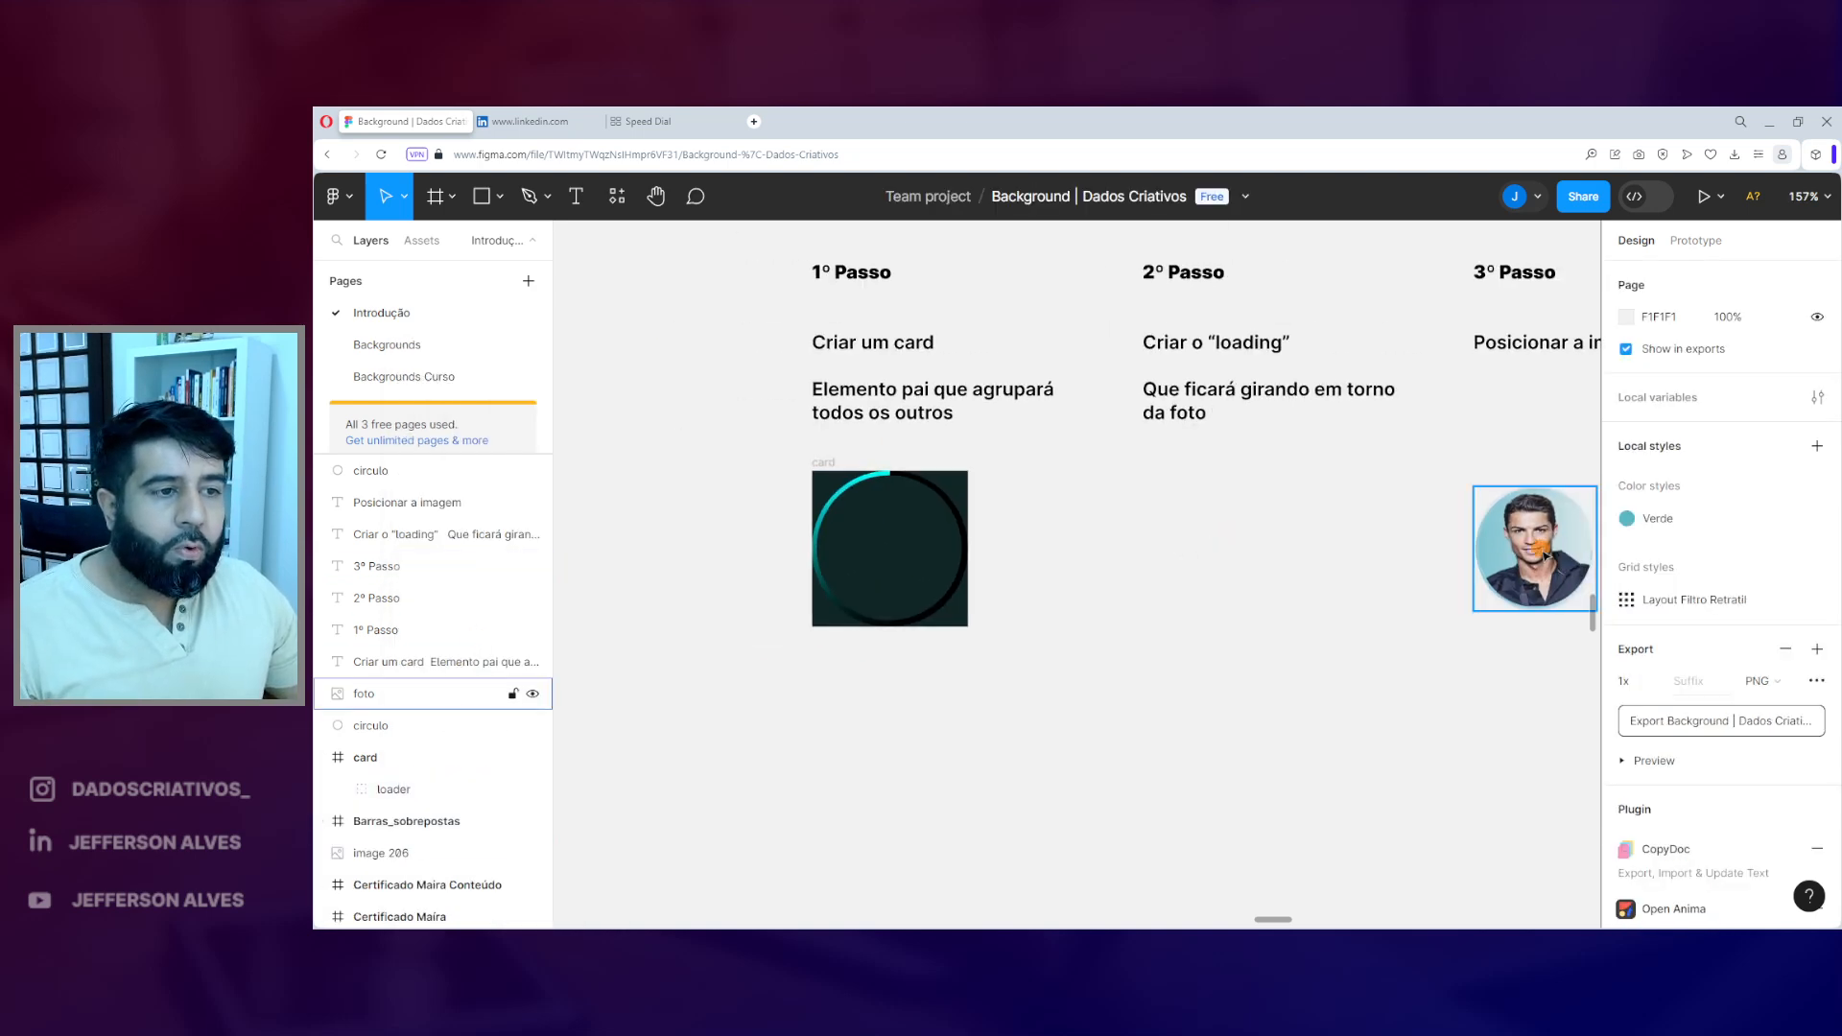
click(1525, 597)
drag(1527, 605, 909, 555)
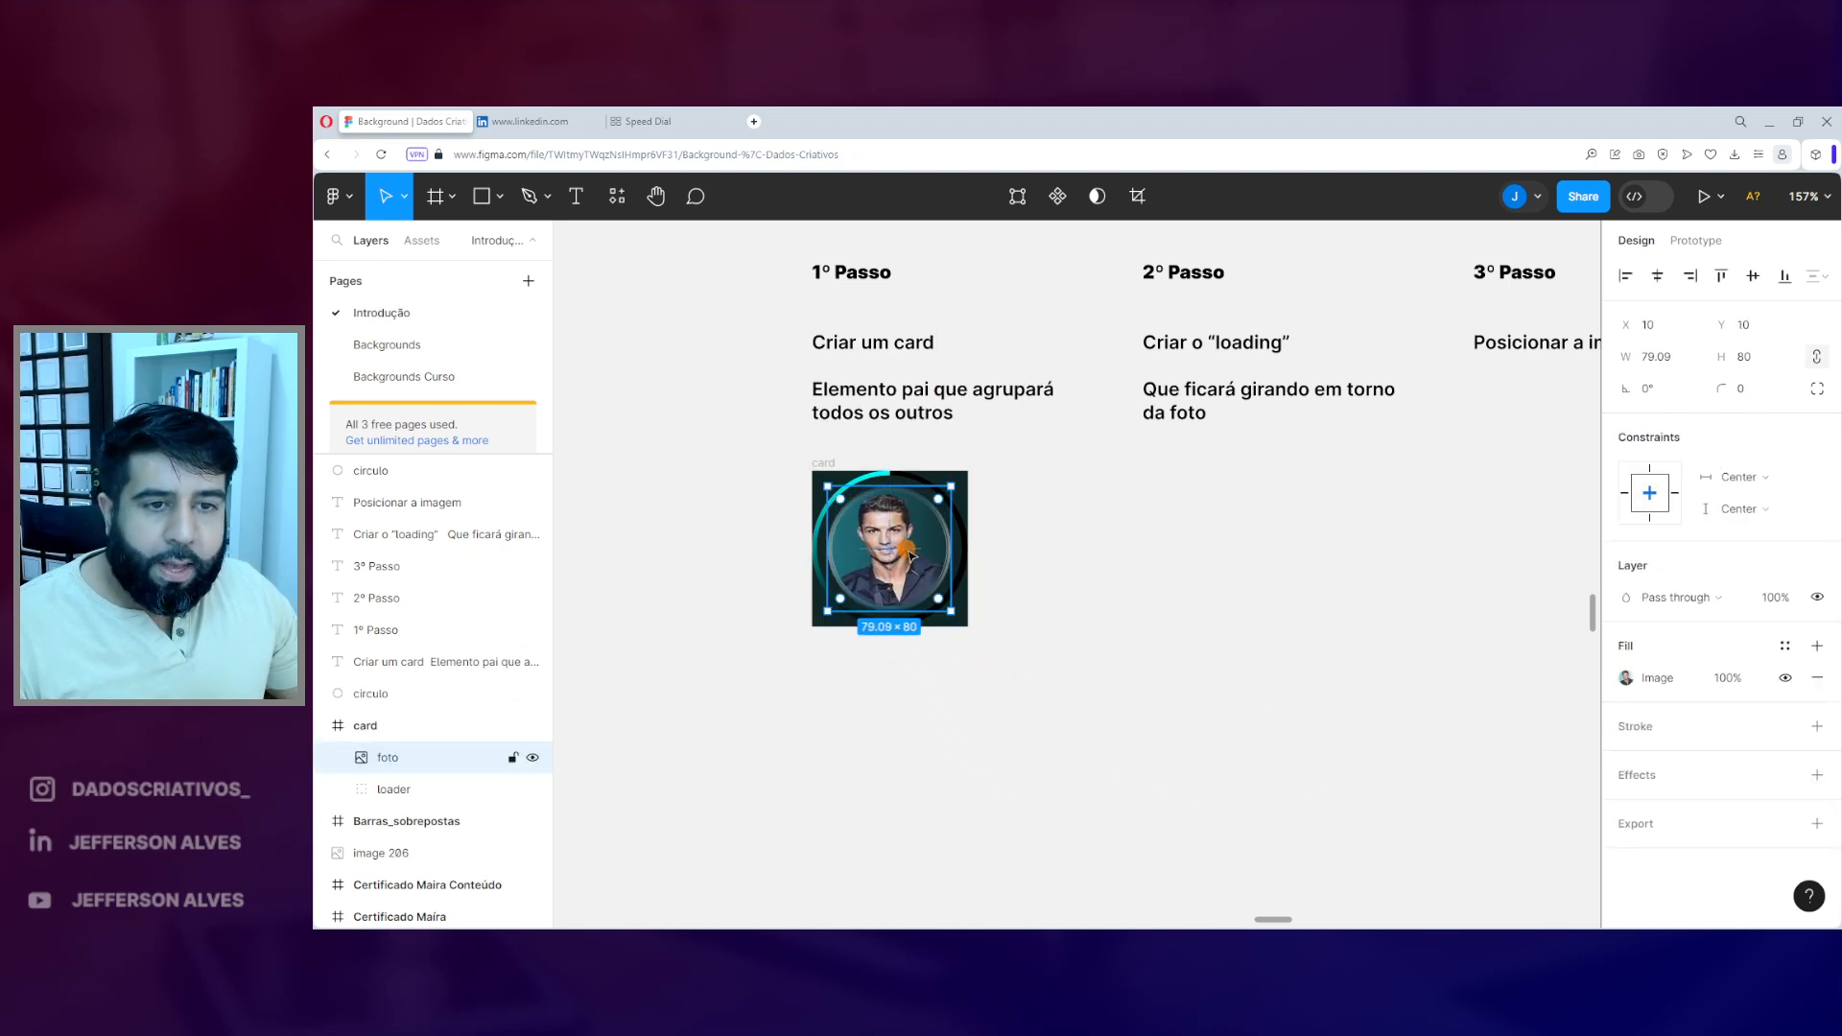
click(1120, 549)
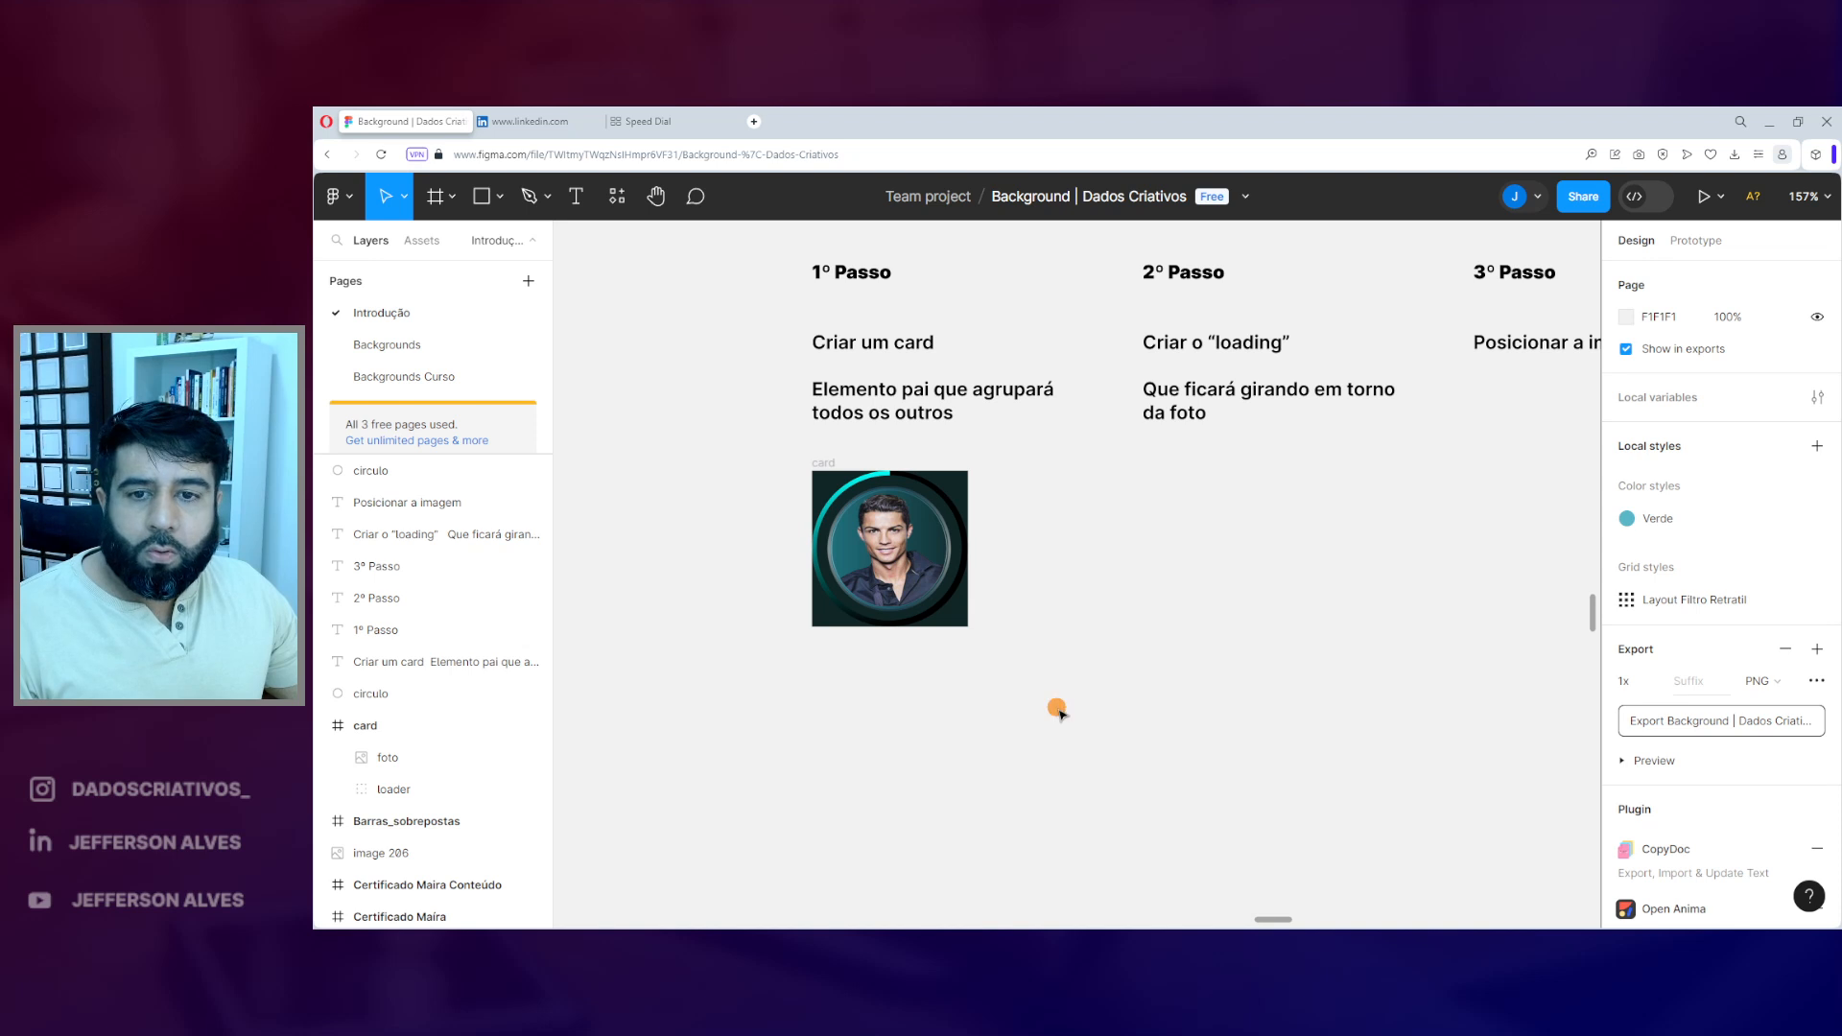
- Rotate the loader group to about -109° behind the photo
click(398, 788)
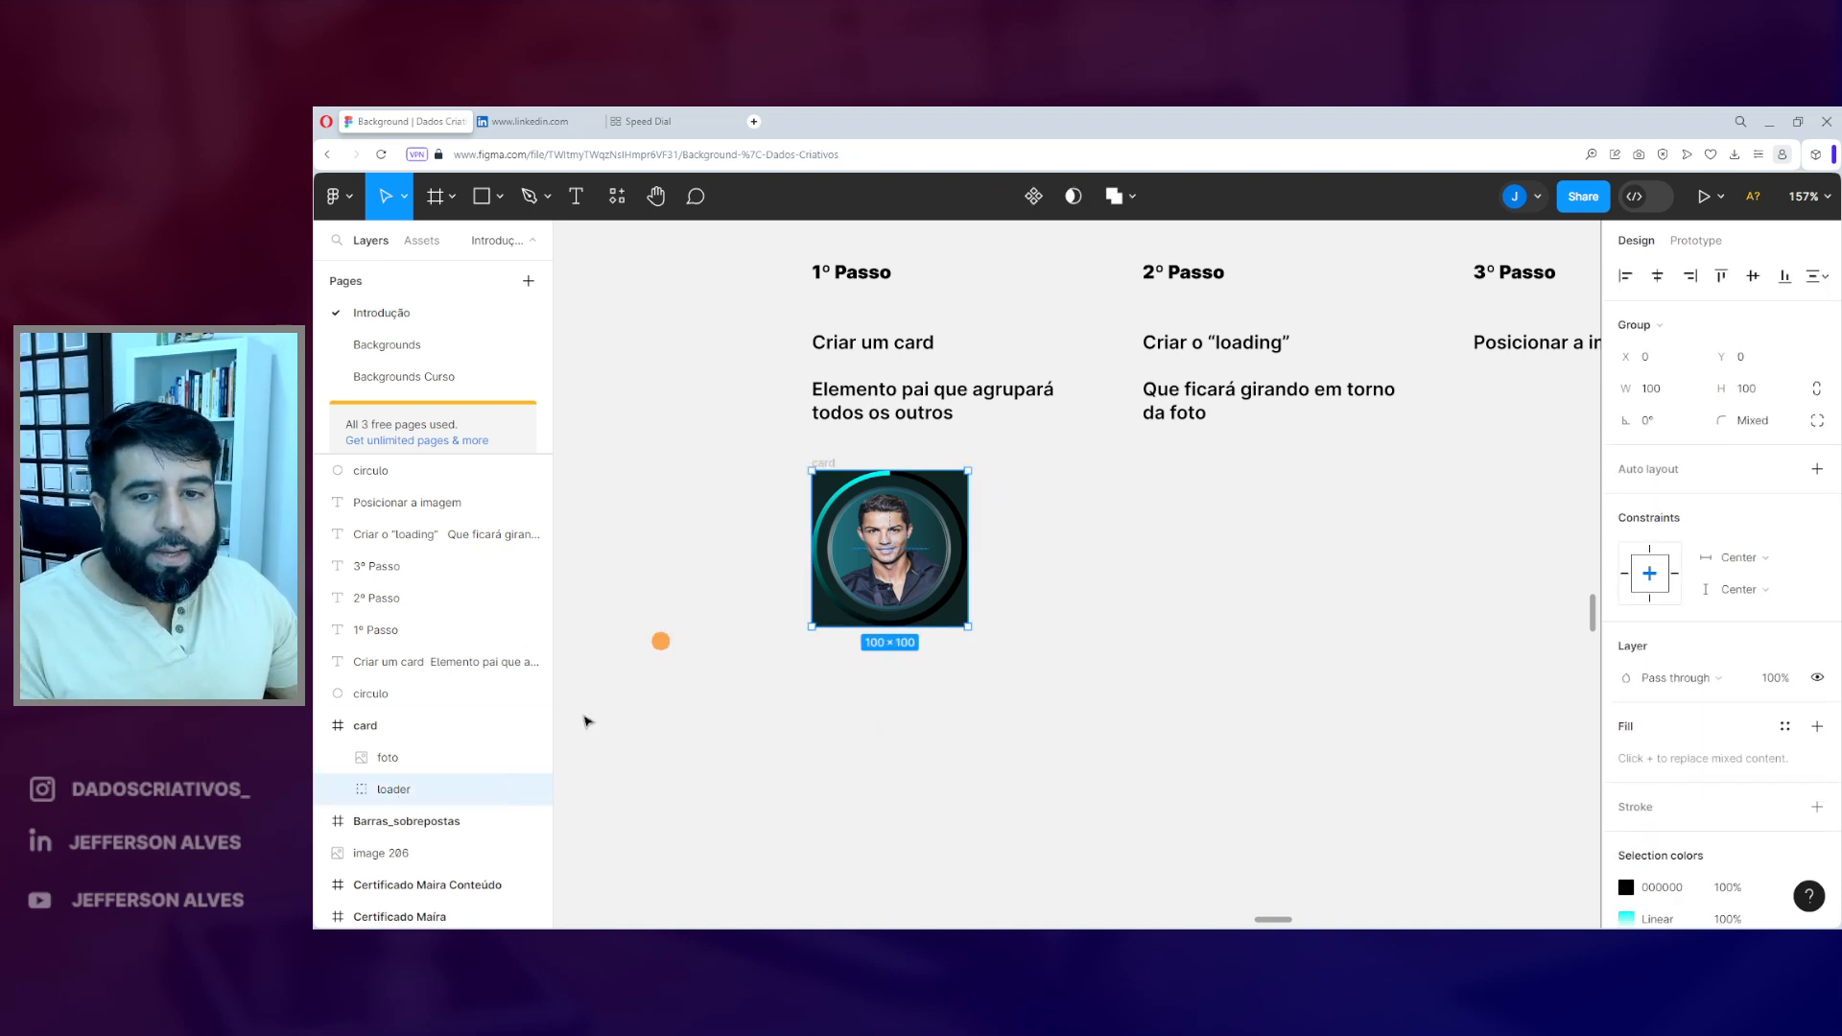
drag(1625, 423, 1180, 691)
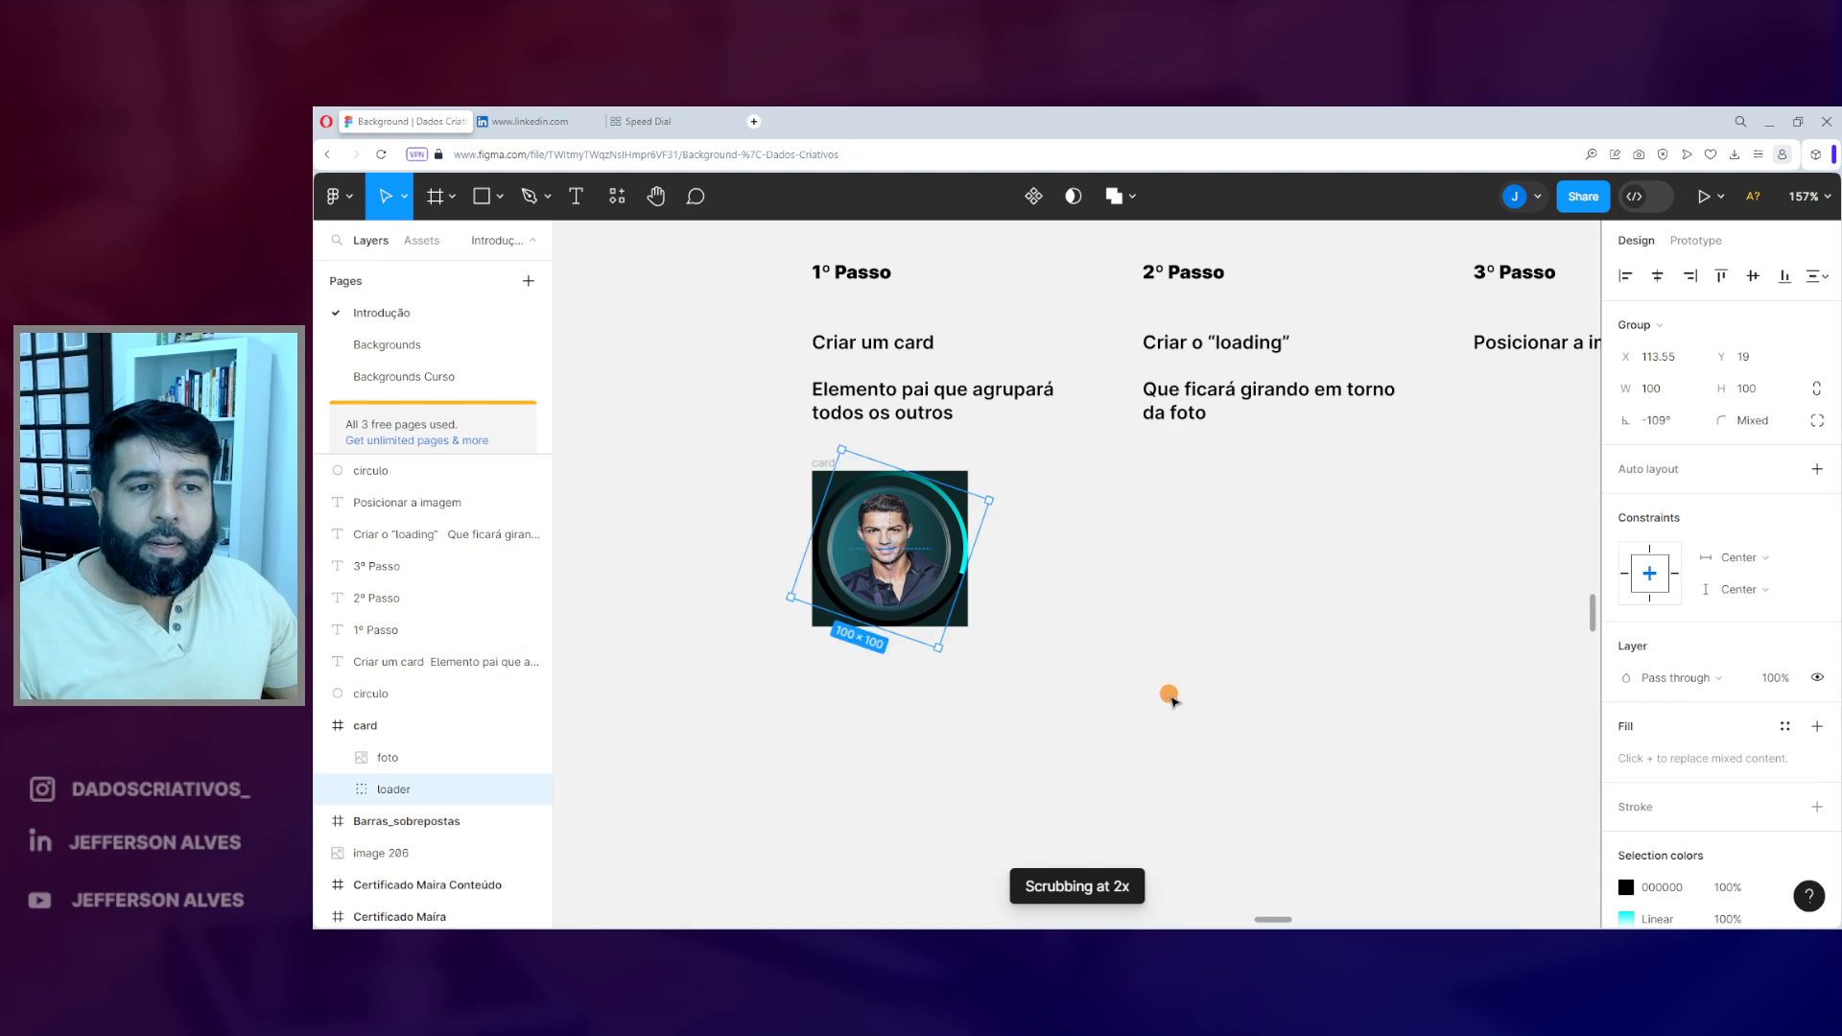
click(1167, 696)
- Undo the loader rotation, photo placement, grouping and the moves into the card, back to the aligned borda_progresso and fundo circles
key(ctrl+z)
key(ctrl+z)
key(ctrl+z)
key(ctrl+z)
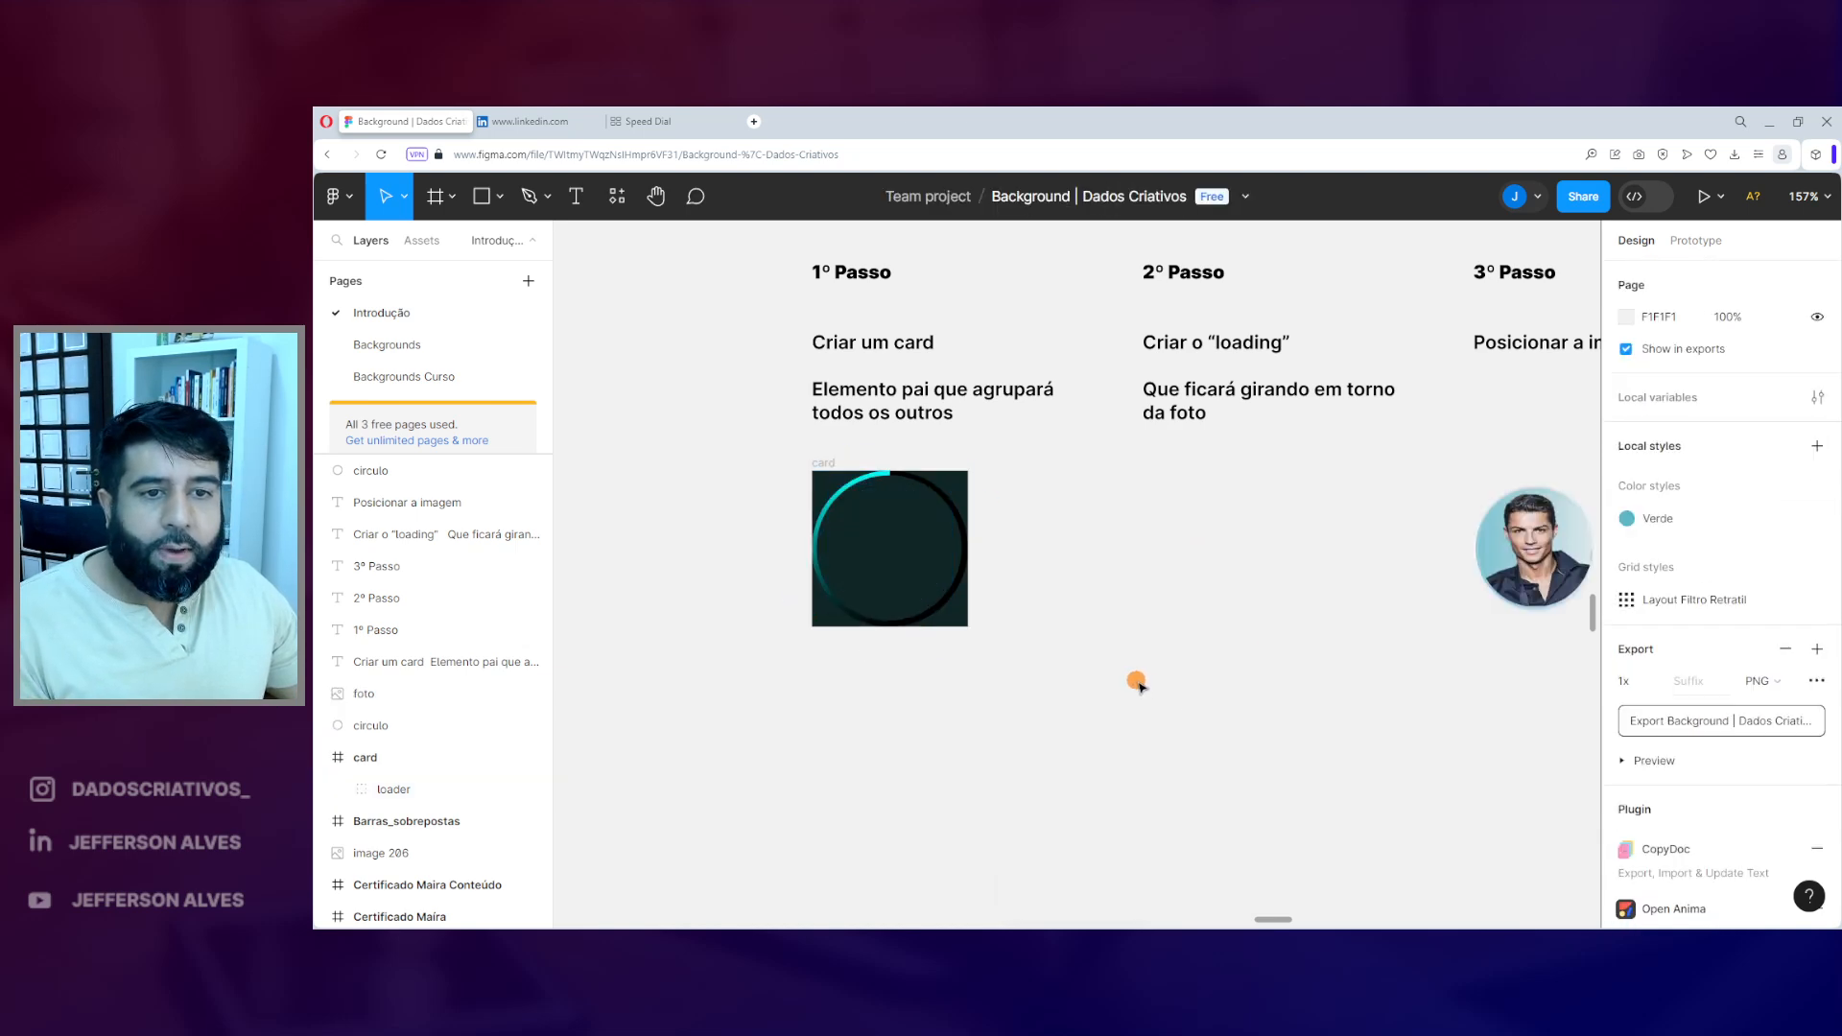
key(ctrl+z)
key(ctrl+z)
key(ctrl+z)
key(ctrl+z)
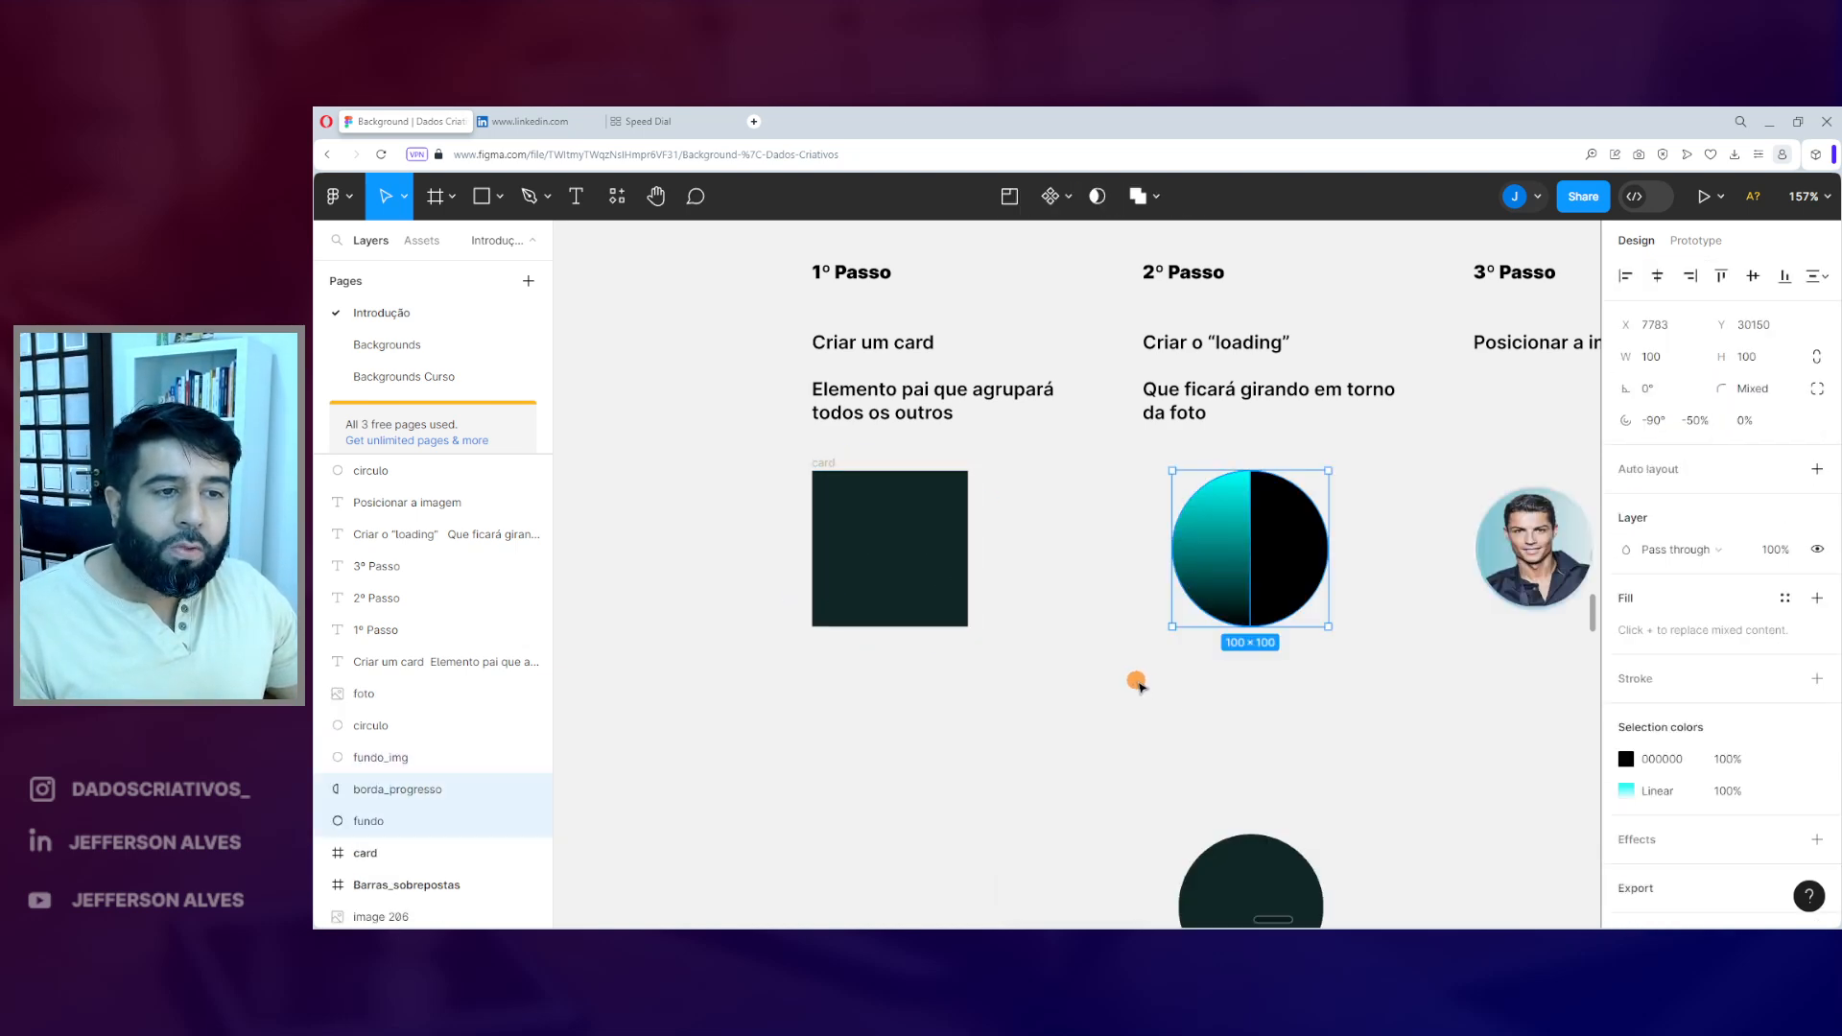
- Switch from Figma to the Power BI report and open the store of additional visuals
scroll(998, 580, down, 5)
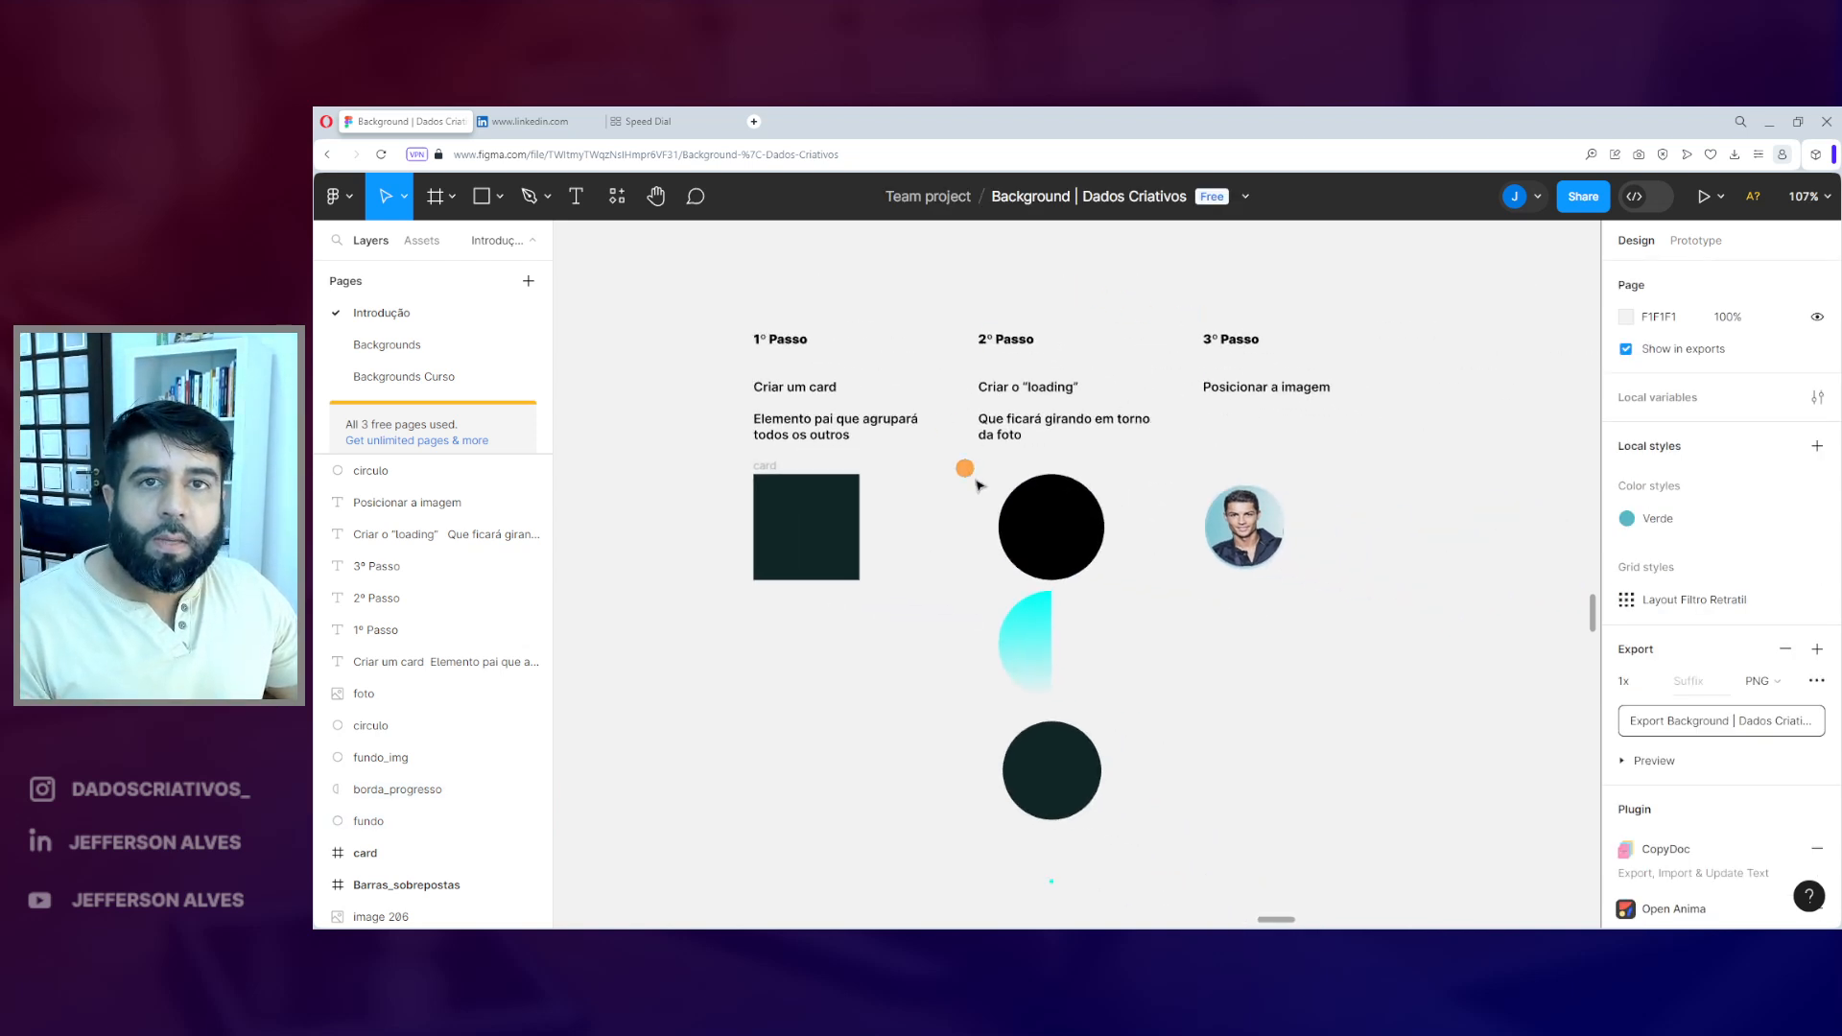
mouse_move(1341, 945)
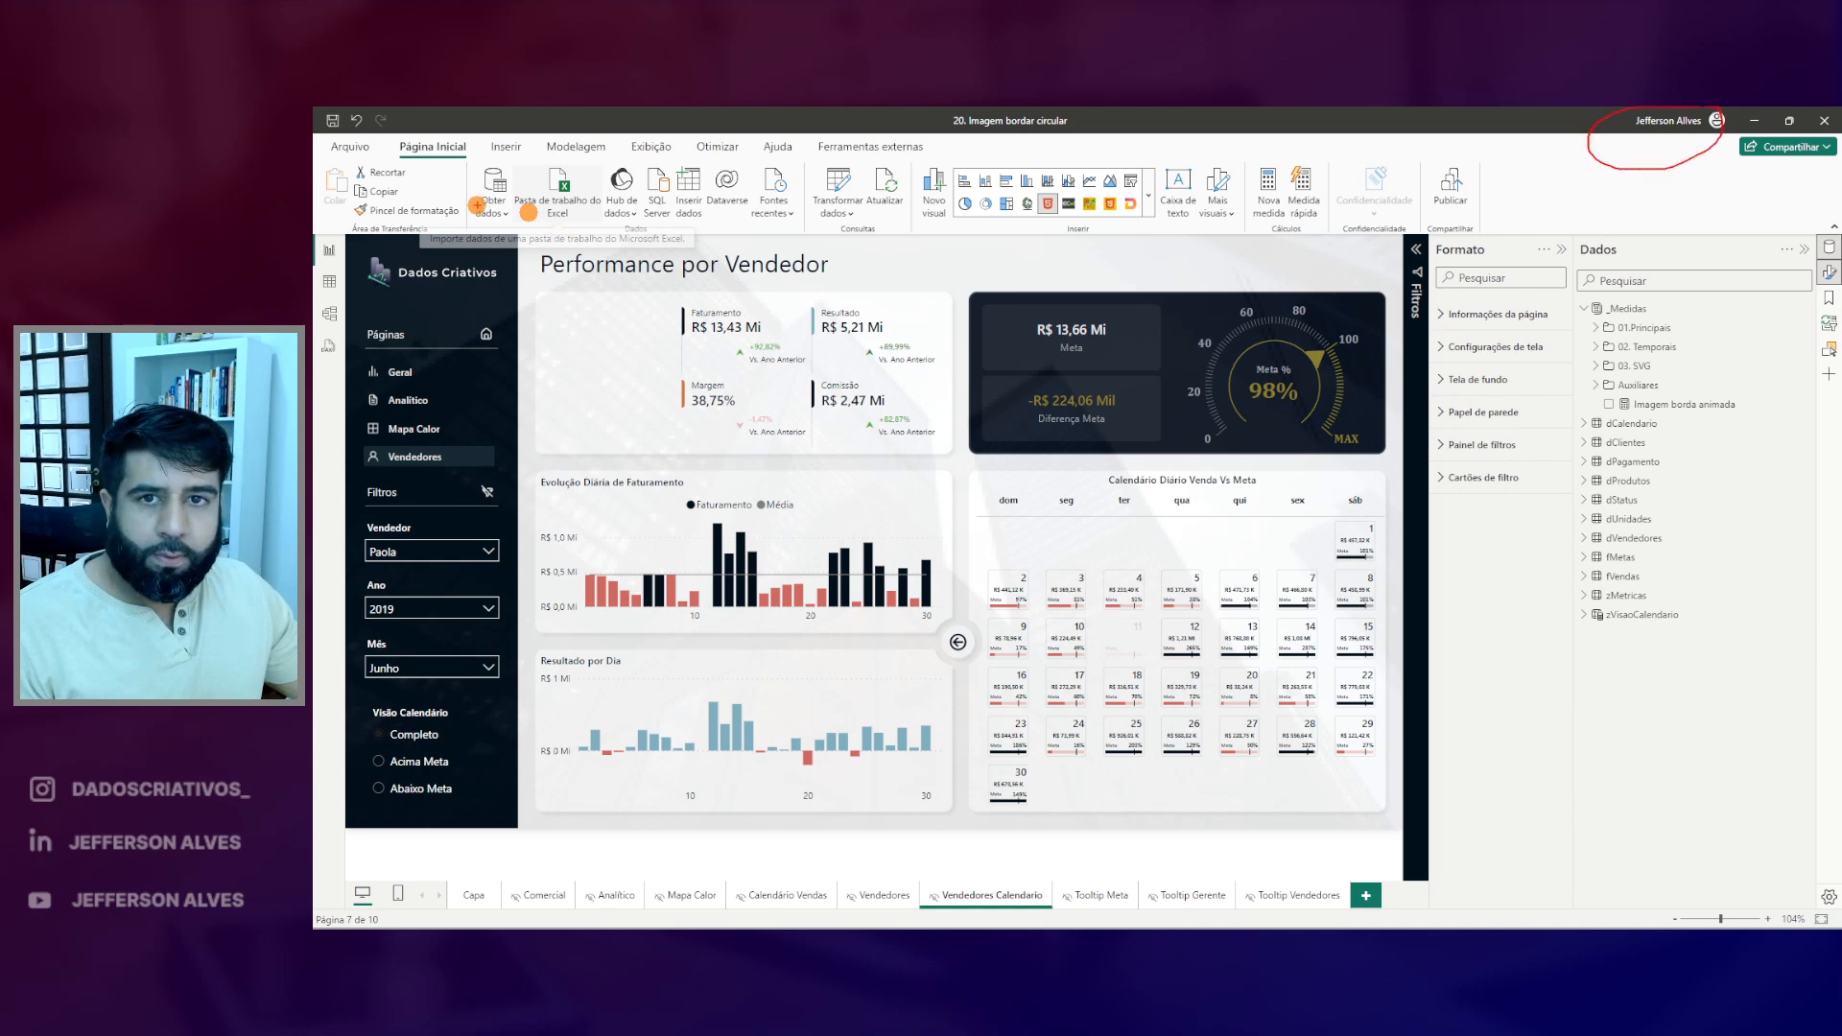
drag(440, 117, 470, 116)
mouse_move(1000, 159)
mouse_down()
mouse_move(1013, 264)
mouse_move(1111, 155)
mouse_up()
click(1147, 208)
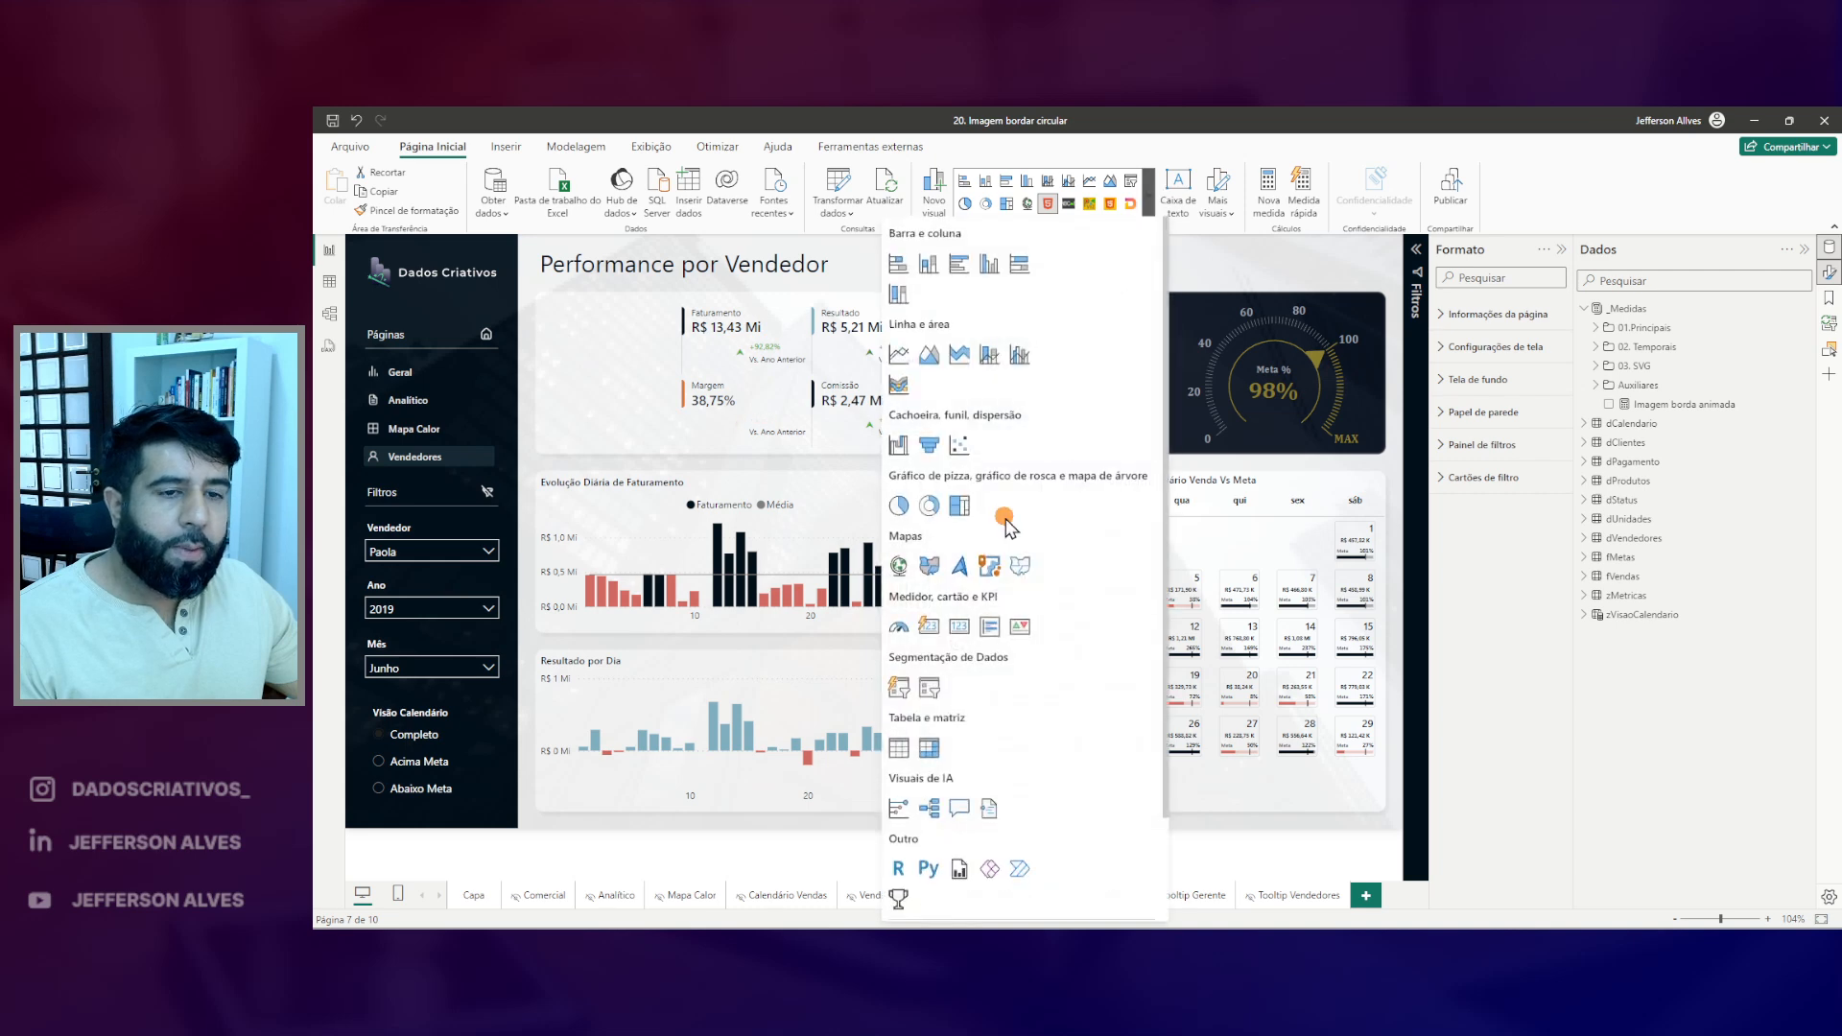
mouse_move(885, 841)
mouse_down()
mouse_move(982, 855)
mouse_move(954, 864)
mouse_up()
click(947, 859)
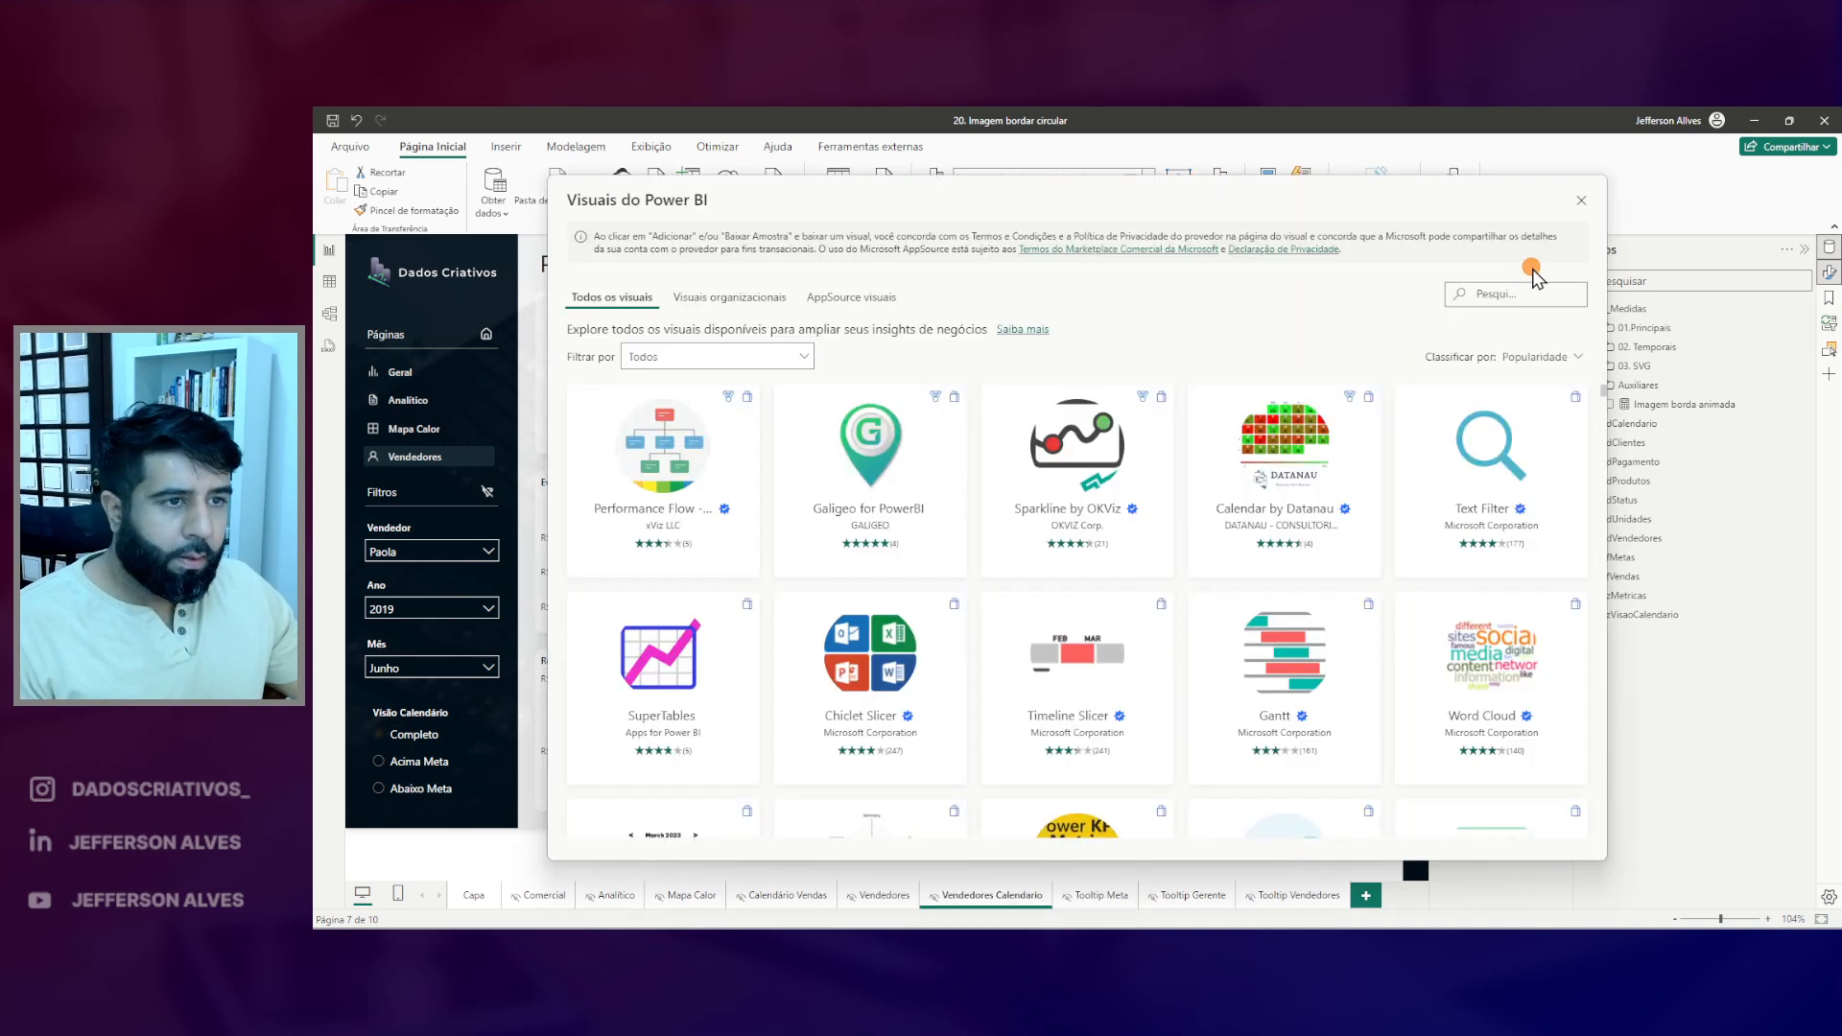
- Search the visuals store for HTML, view the HTML Content visual's details page and close the store
drag(1522, 294, 1508, 304)
text(HTML)
mouse_move(566, 373)
mouse_down()
mouse_move(699, 534)
mouse_move(772, 582)
mouse_up()
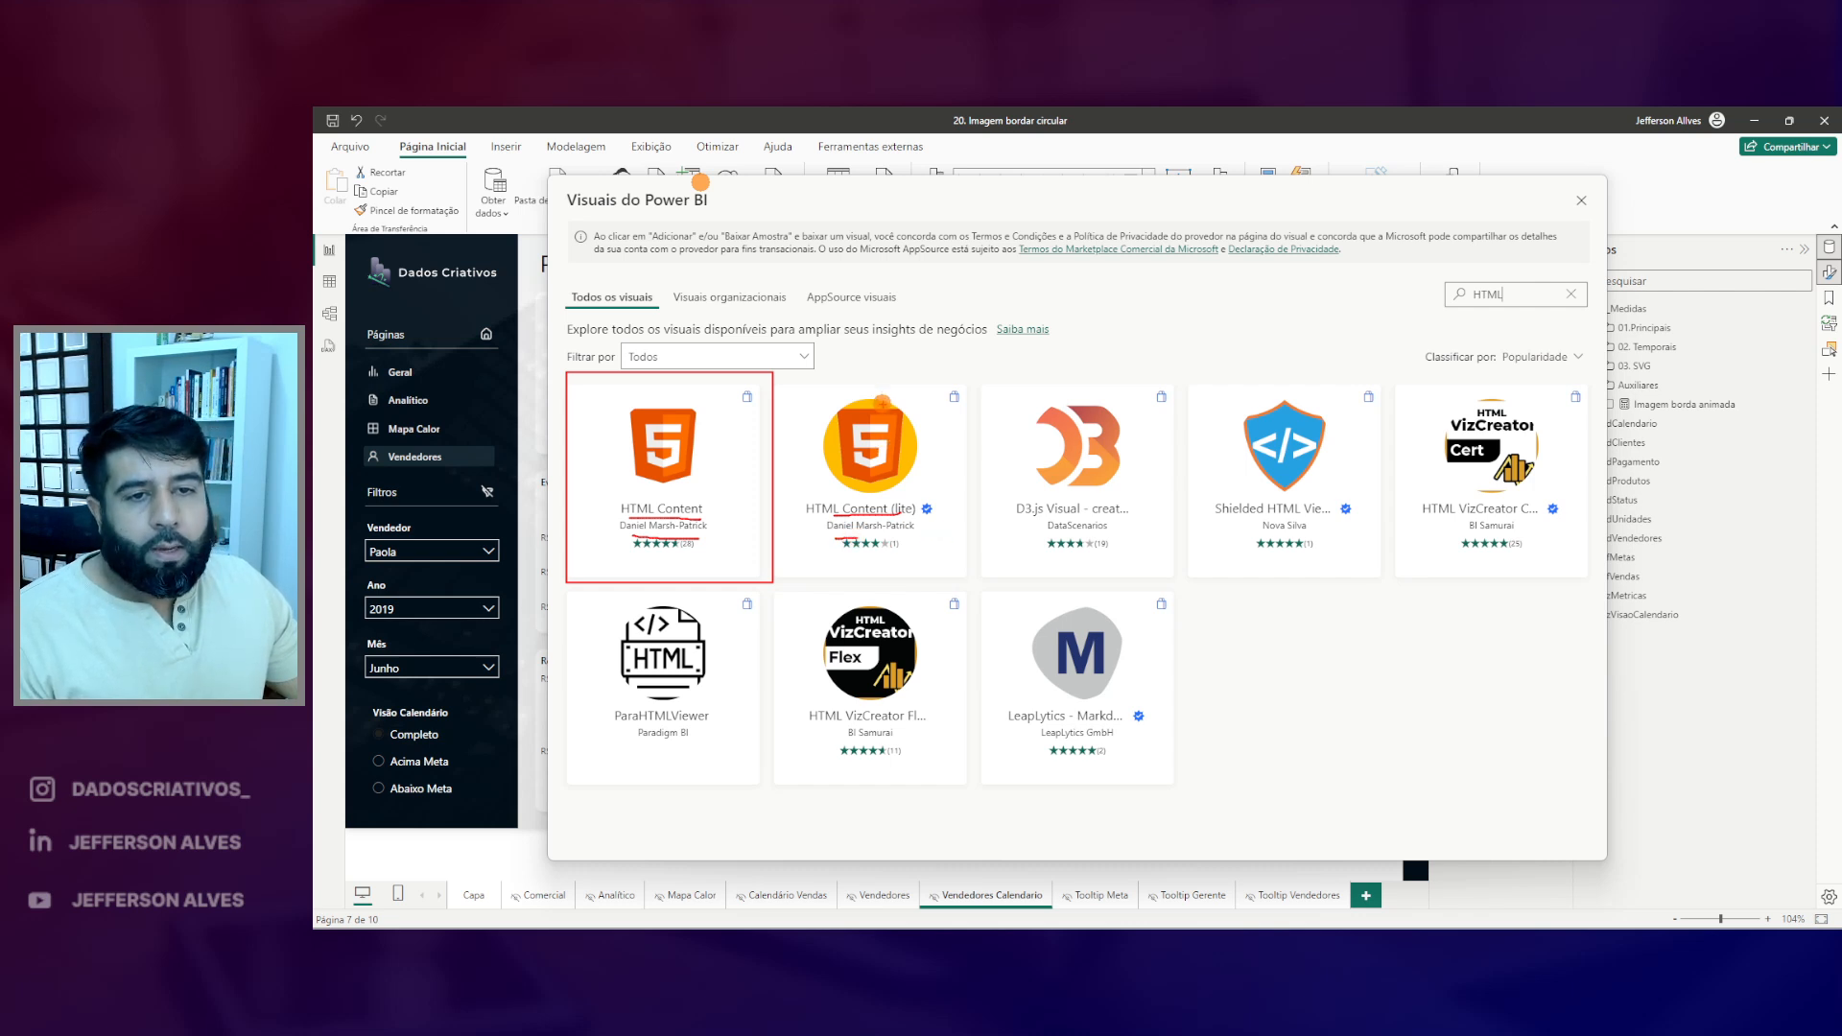
mouse_move(688, 390)
mouse_down()
mouse_move(641, 491)
mouse_move(701, 387)
mouse_up()
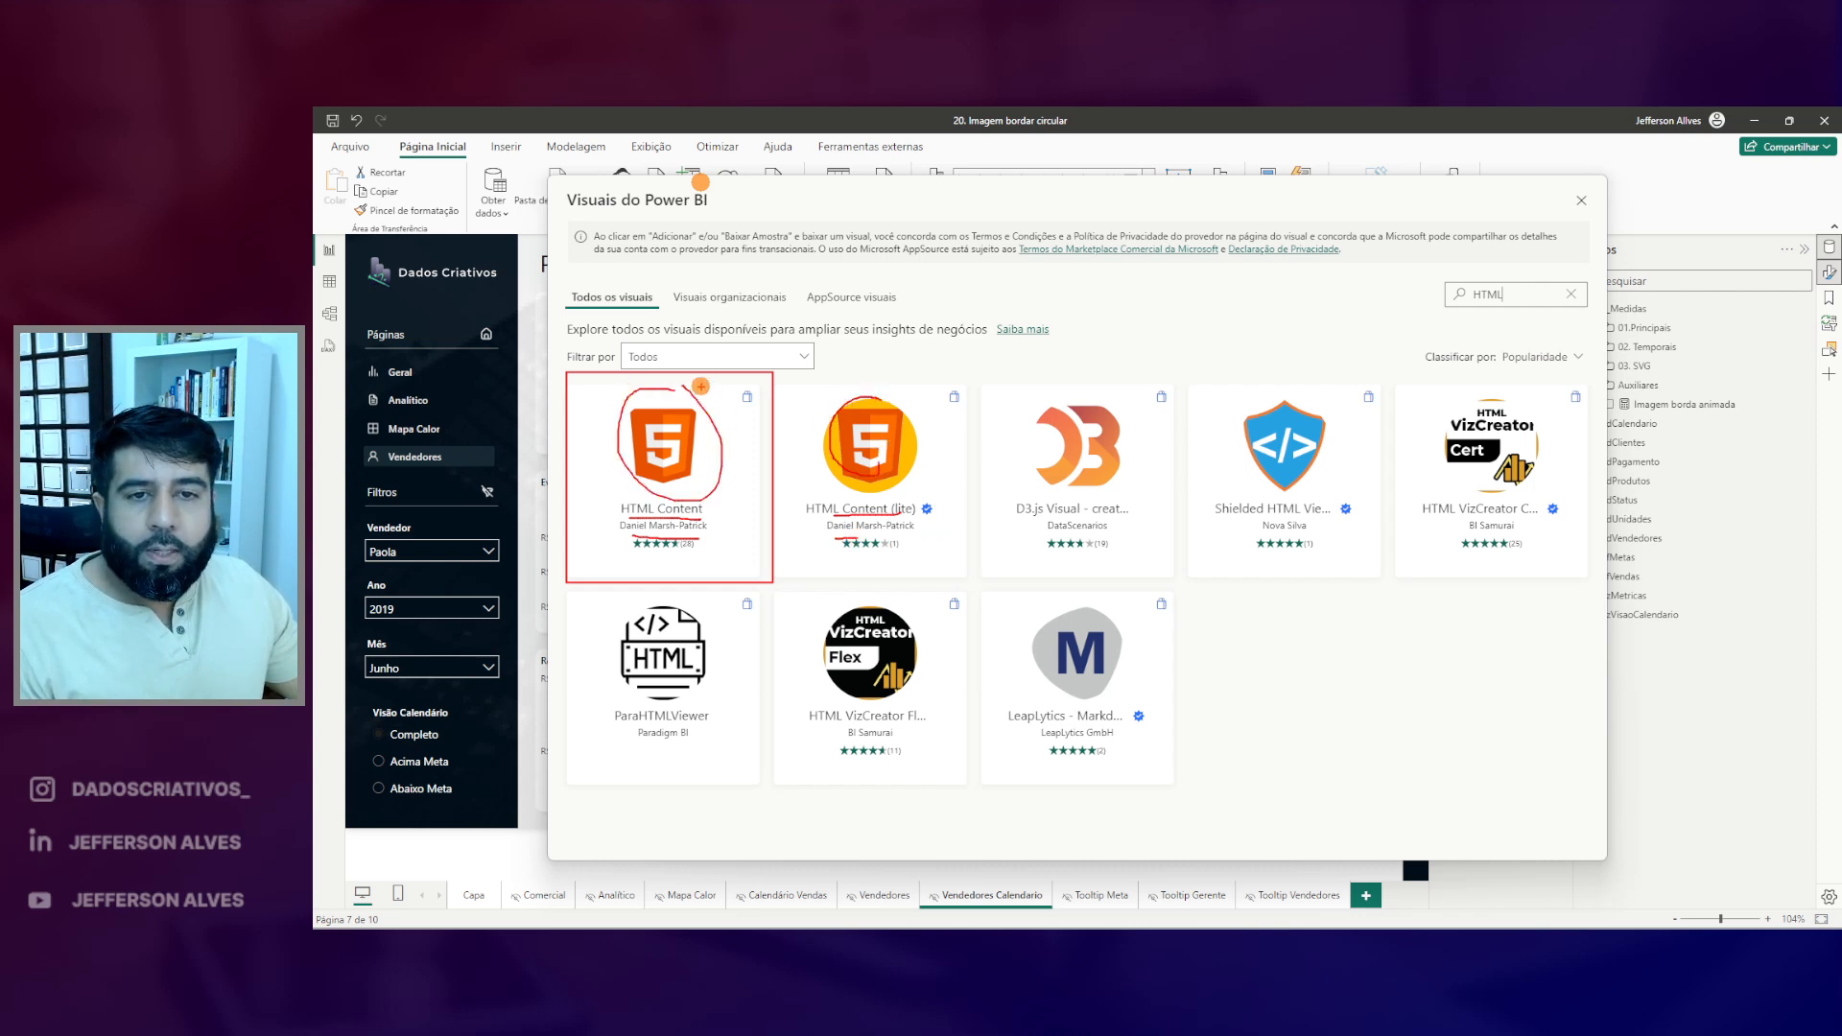
key(Escape)
click(667, 457)
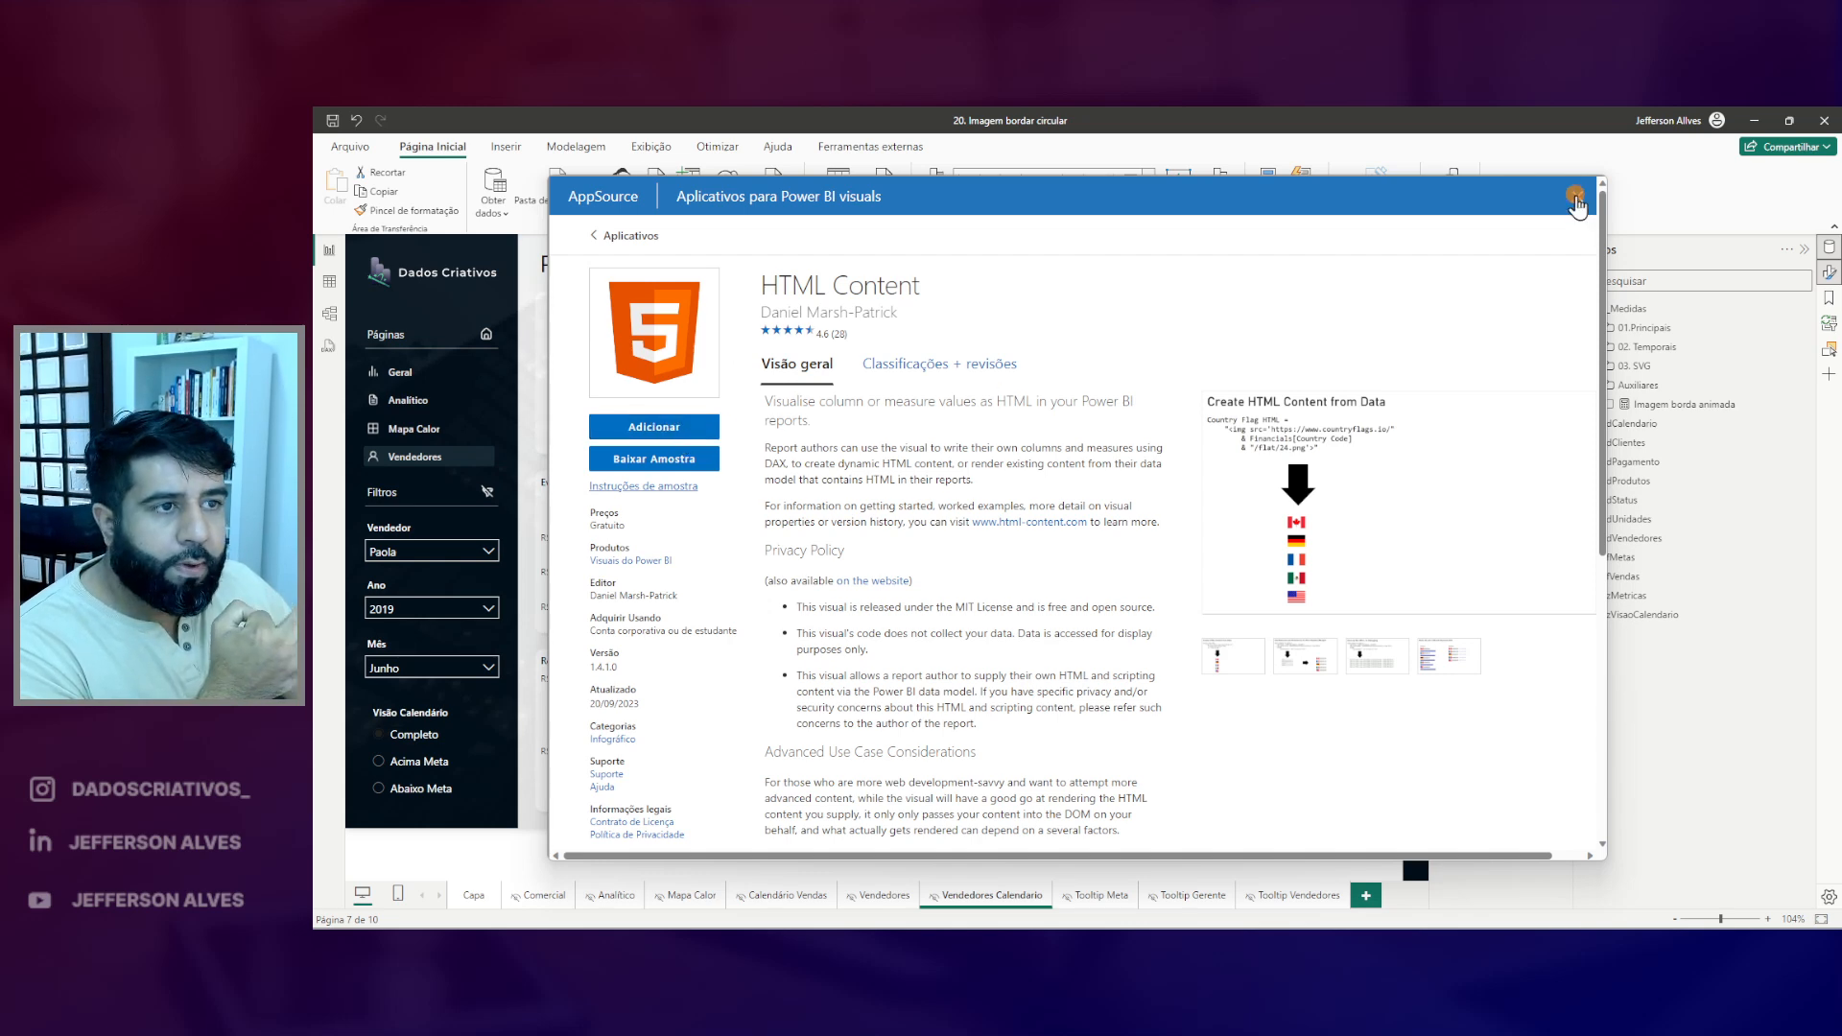
click(1574, 196)
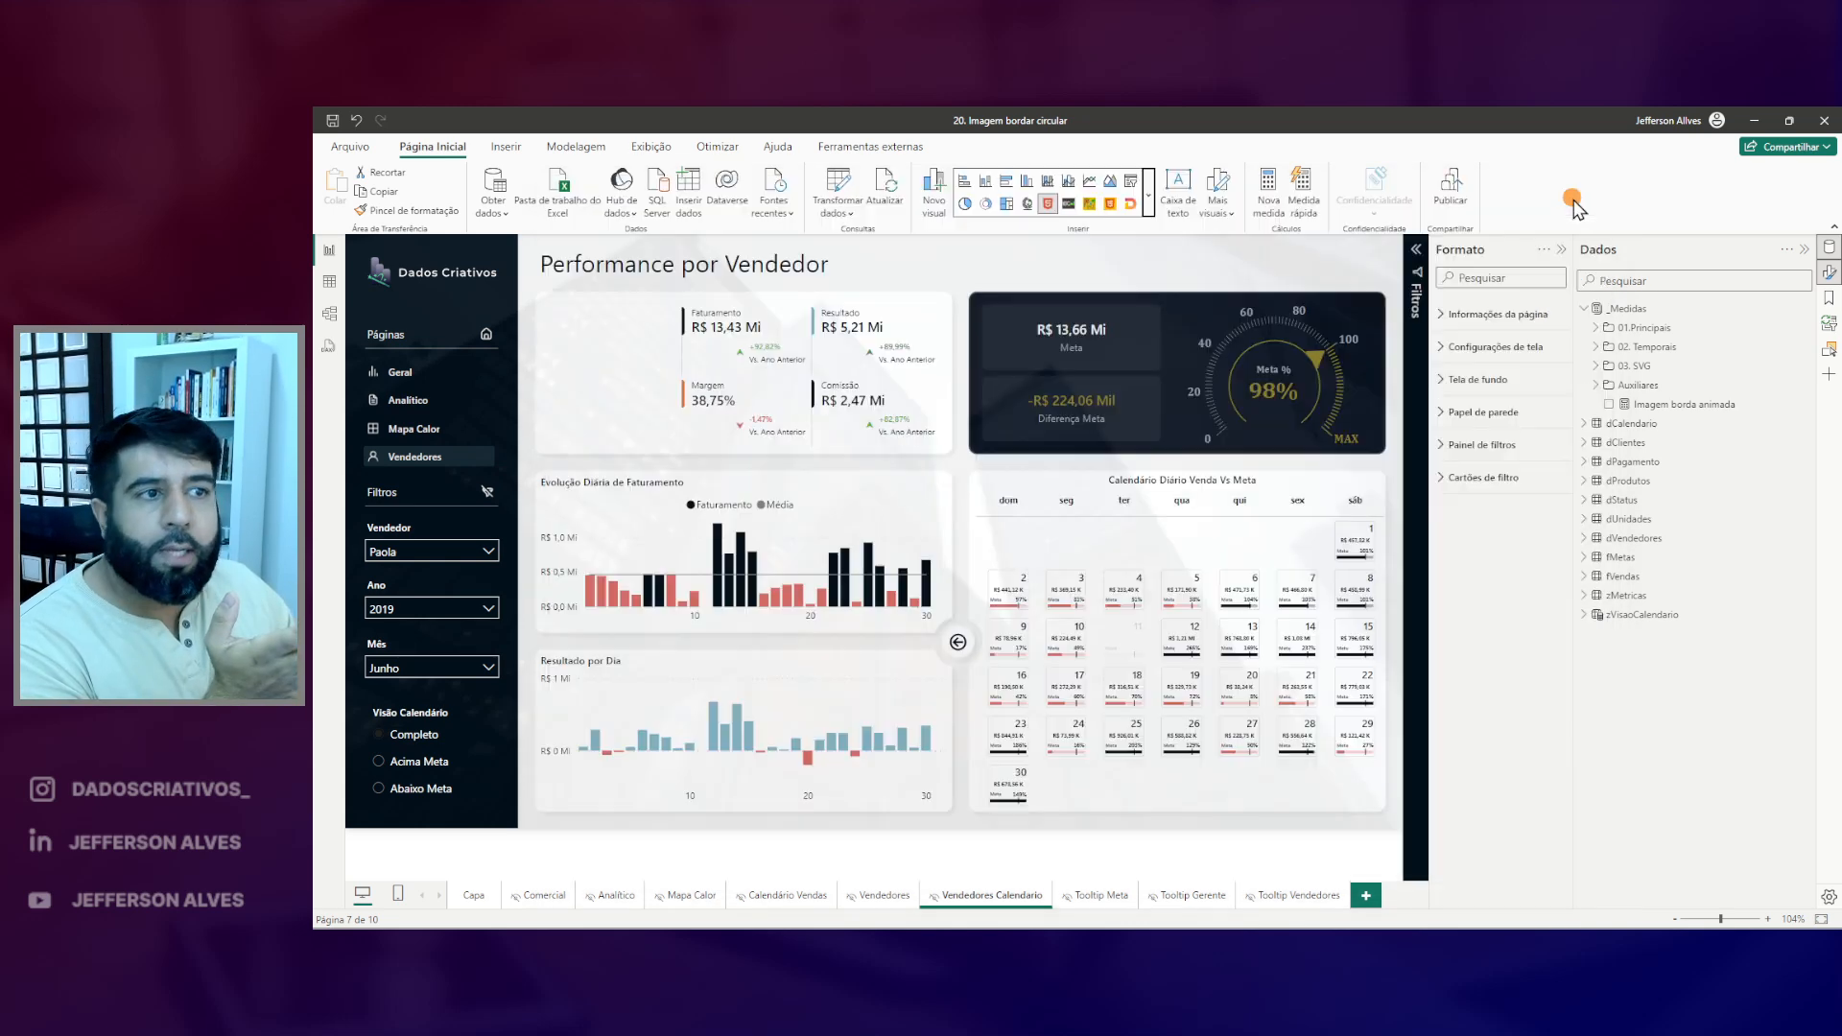
- Insert an HTML Content visual on the Vendedores Calendario page
click(1149, 209)
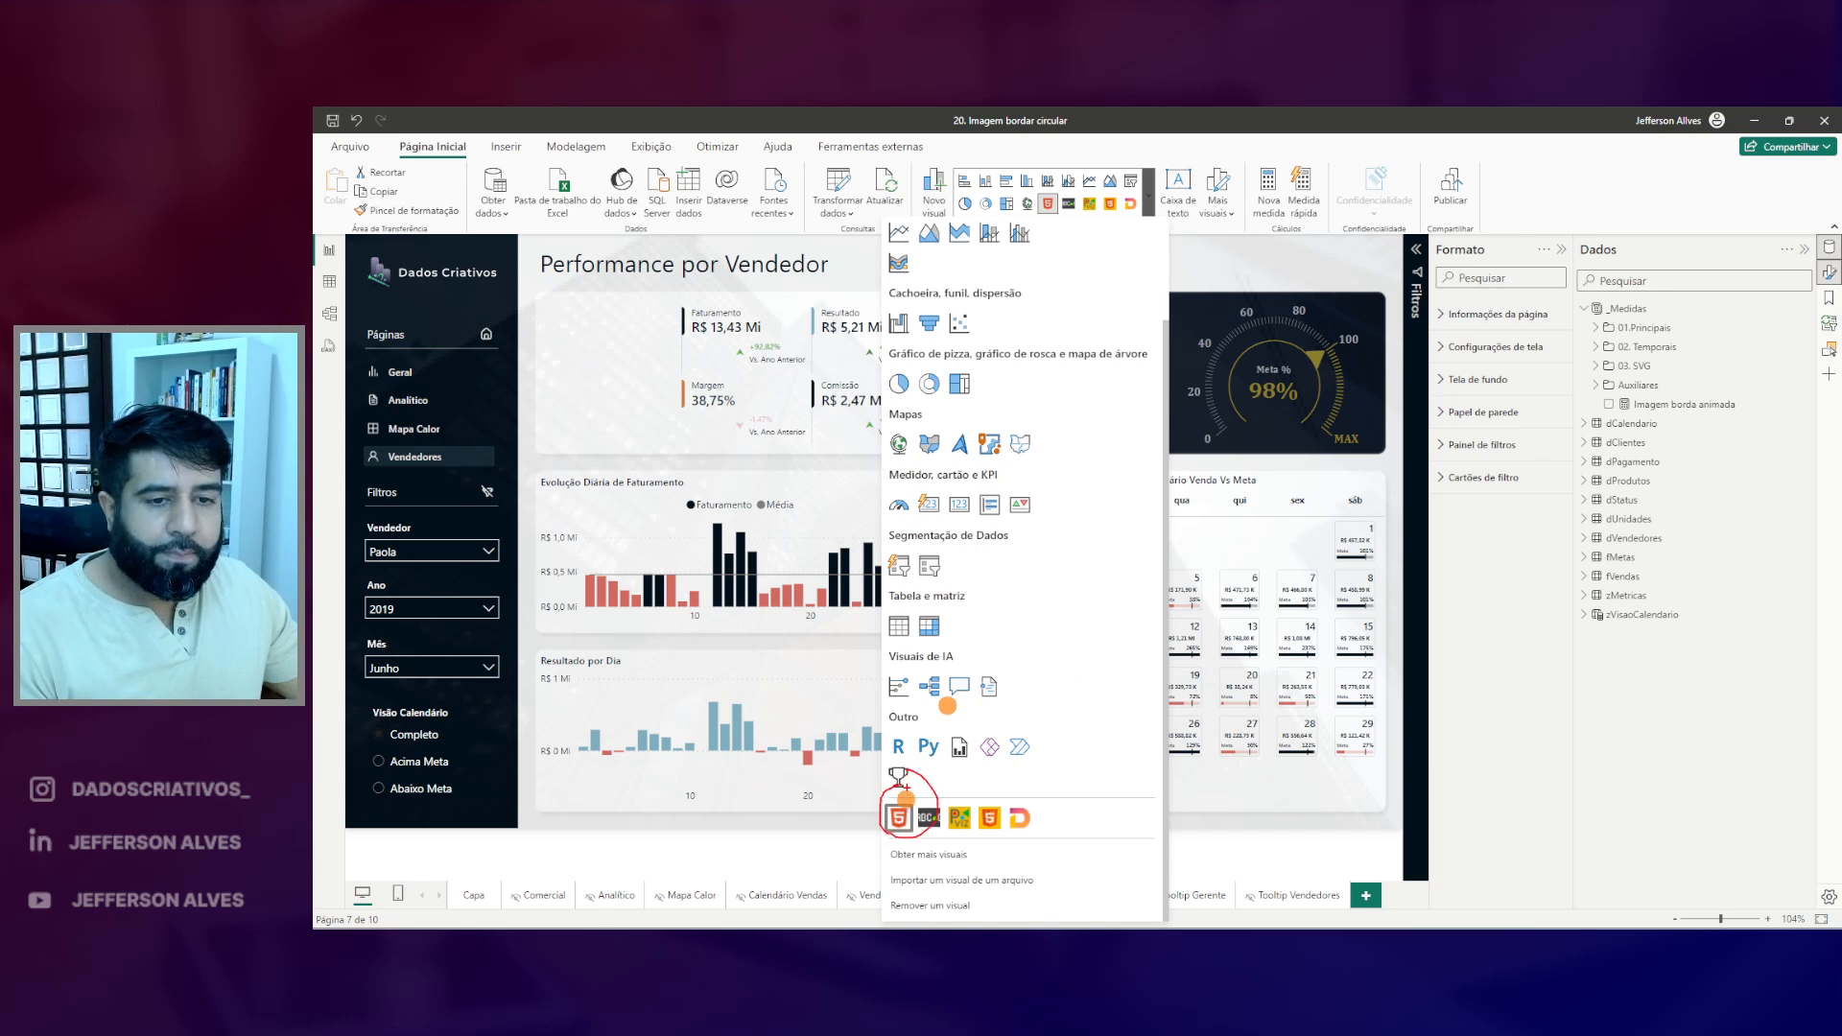
click(902, 813)
drag(678, 513, 941, 758)
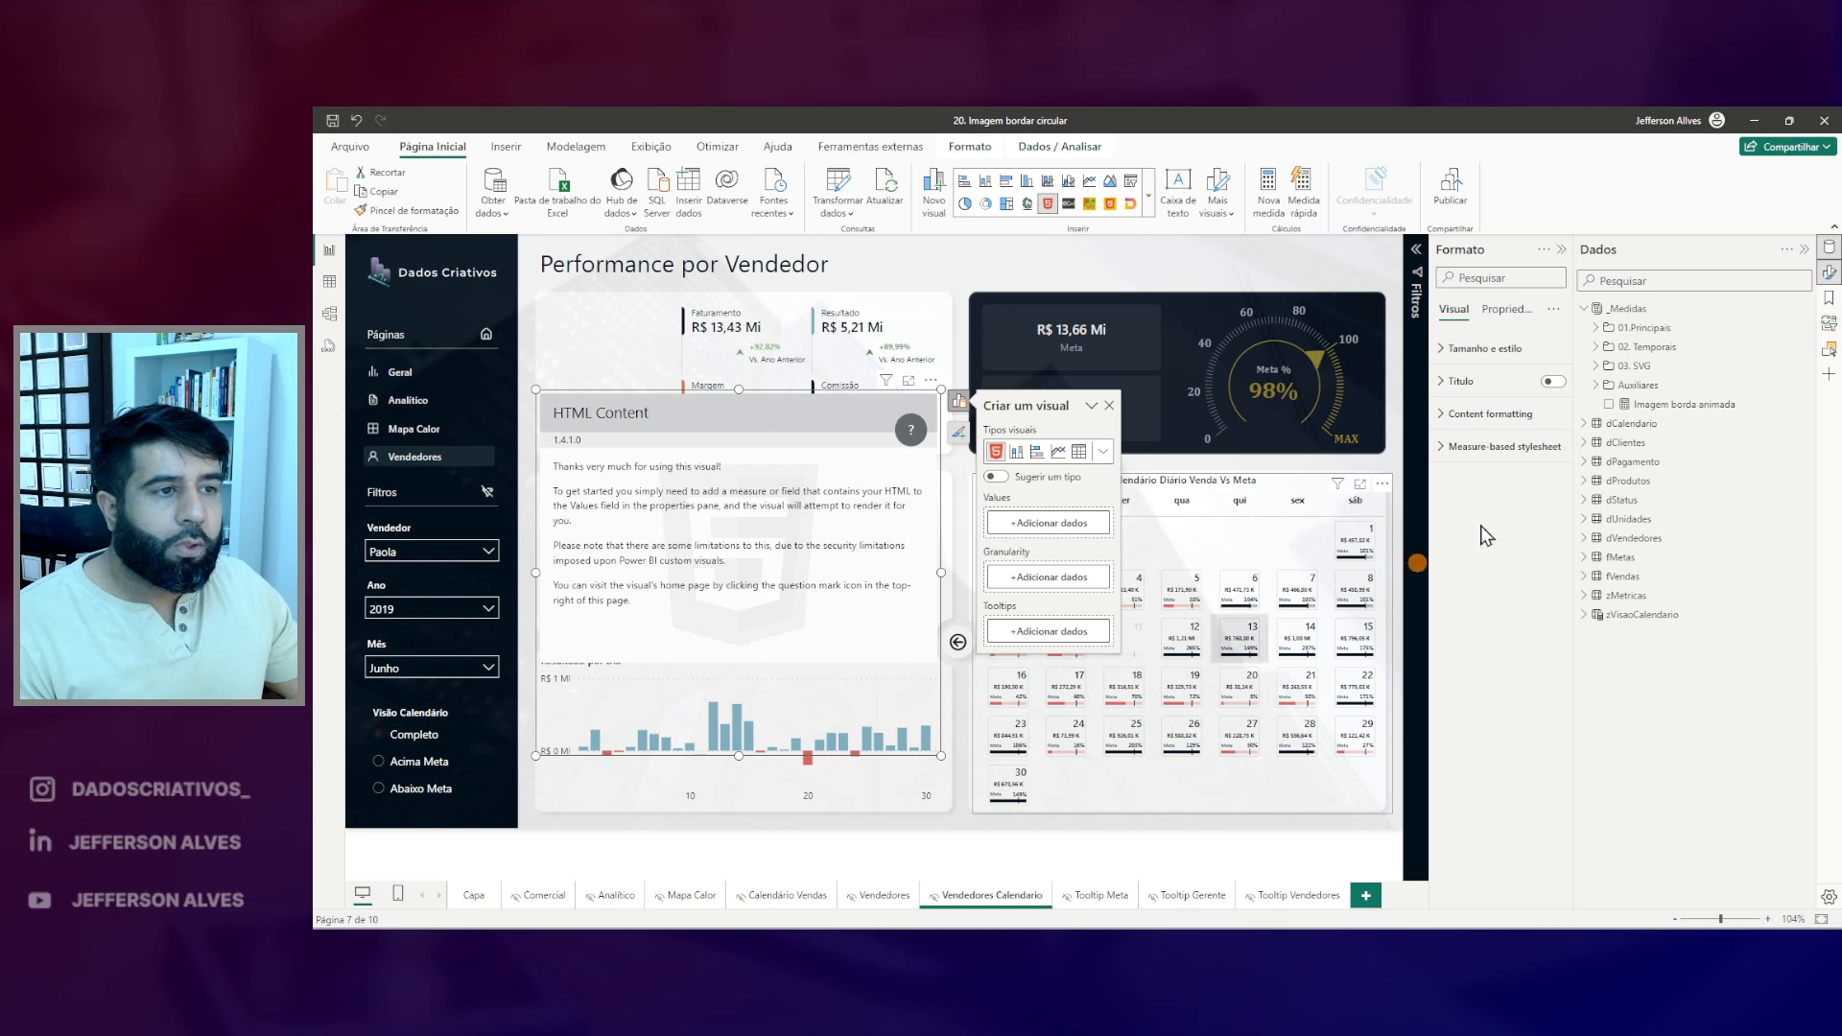
- Create a measure in _Medidas named Foto com borda animada, with an empty pair of double quotes spread over several lines
right_click(1628, 309)
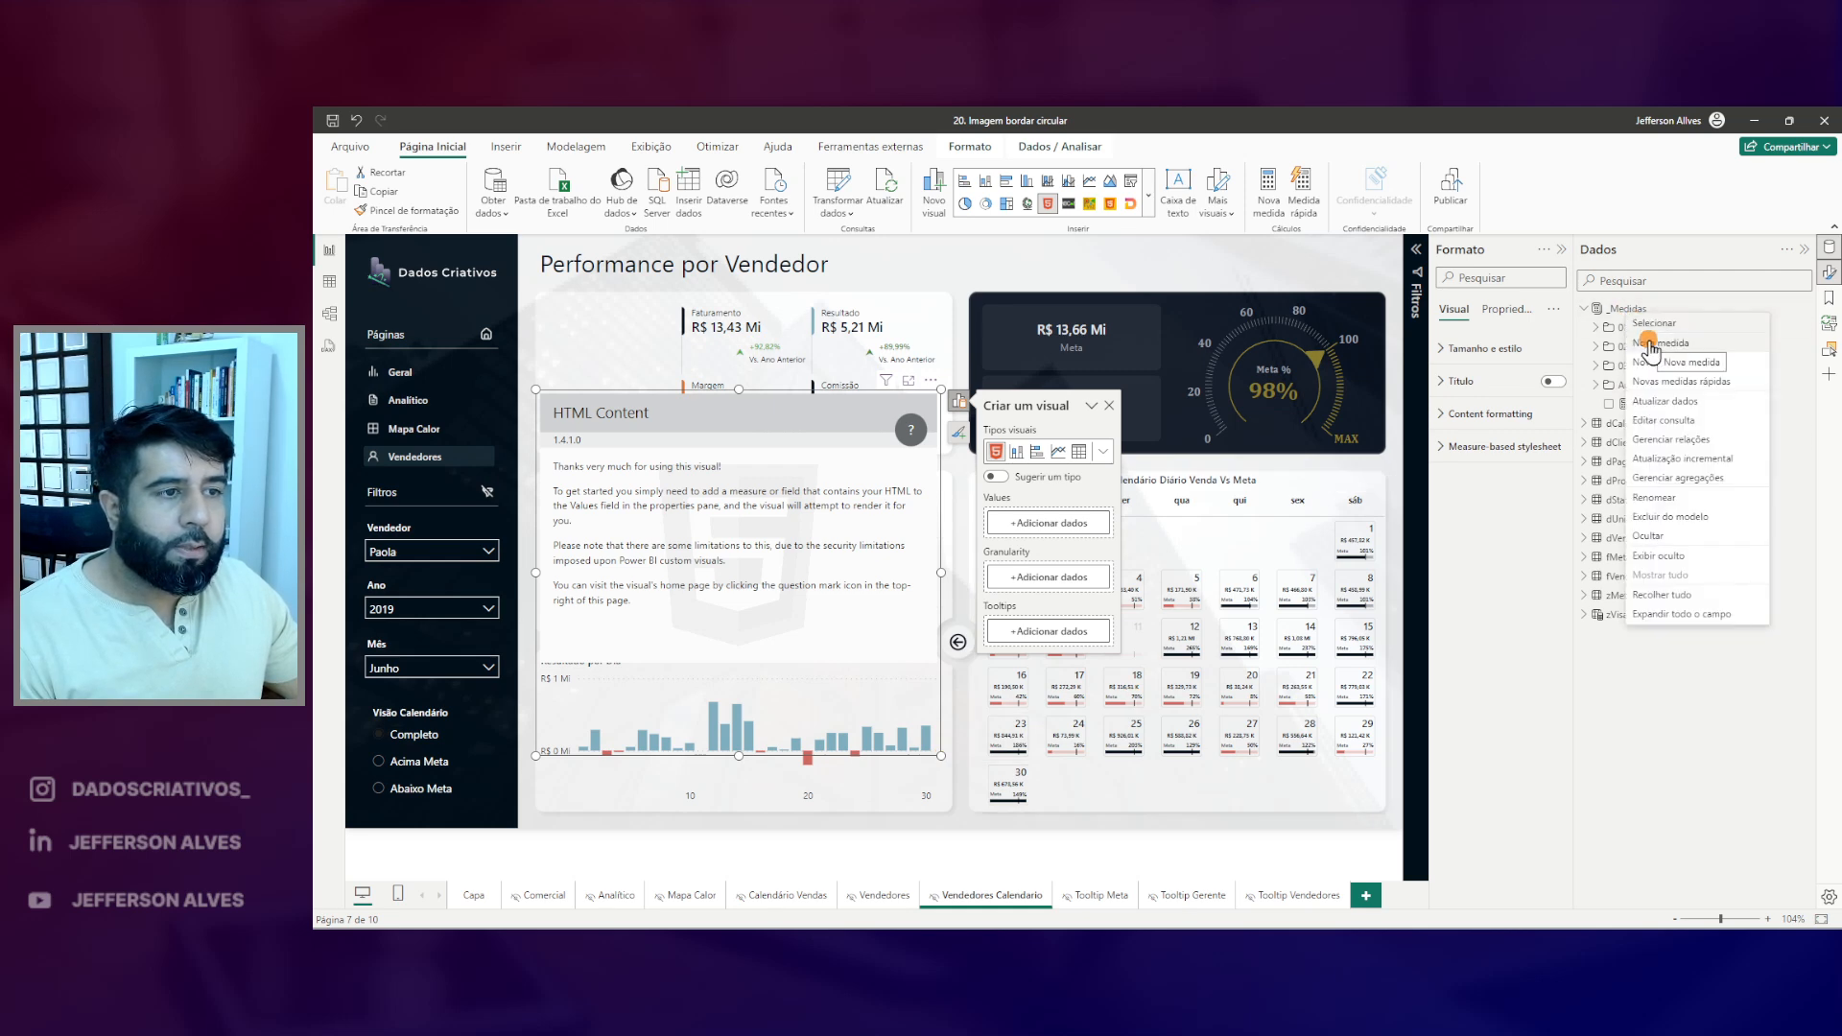
click(1659, 345)
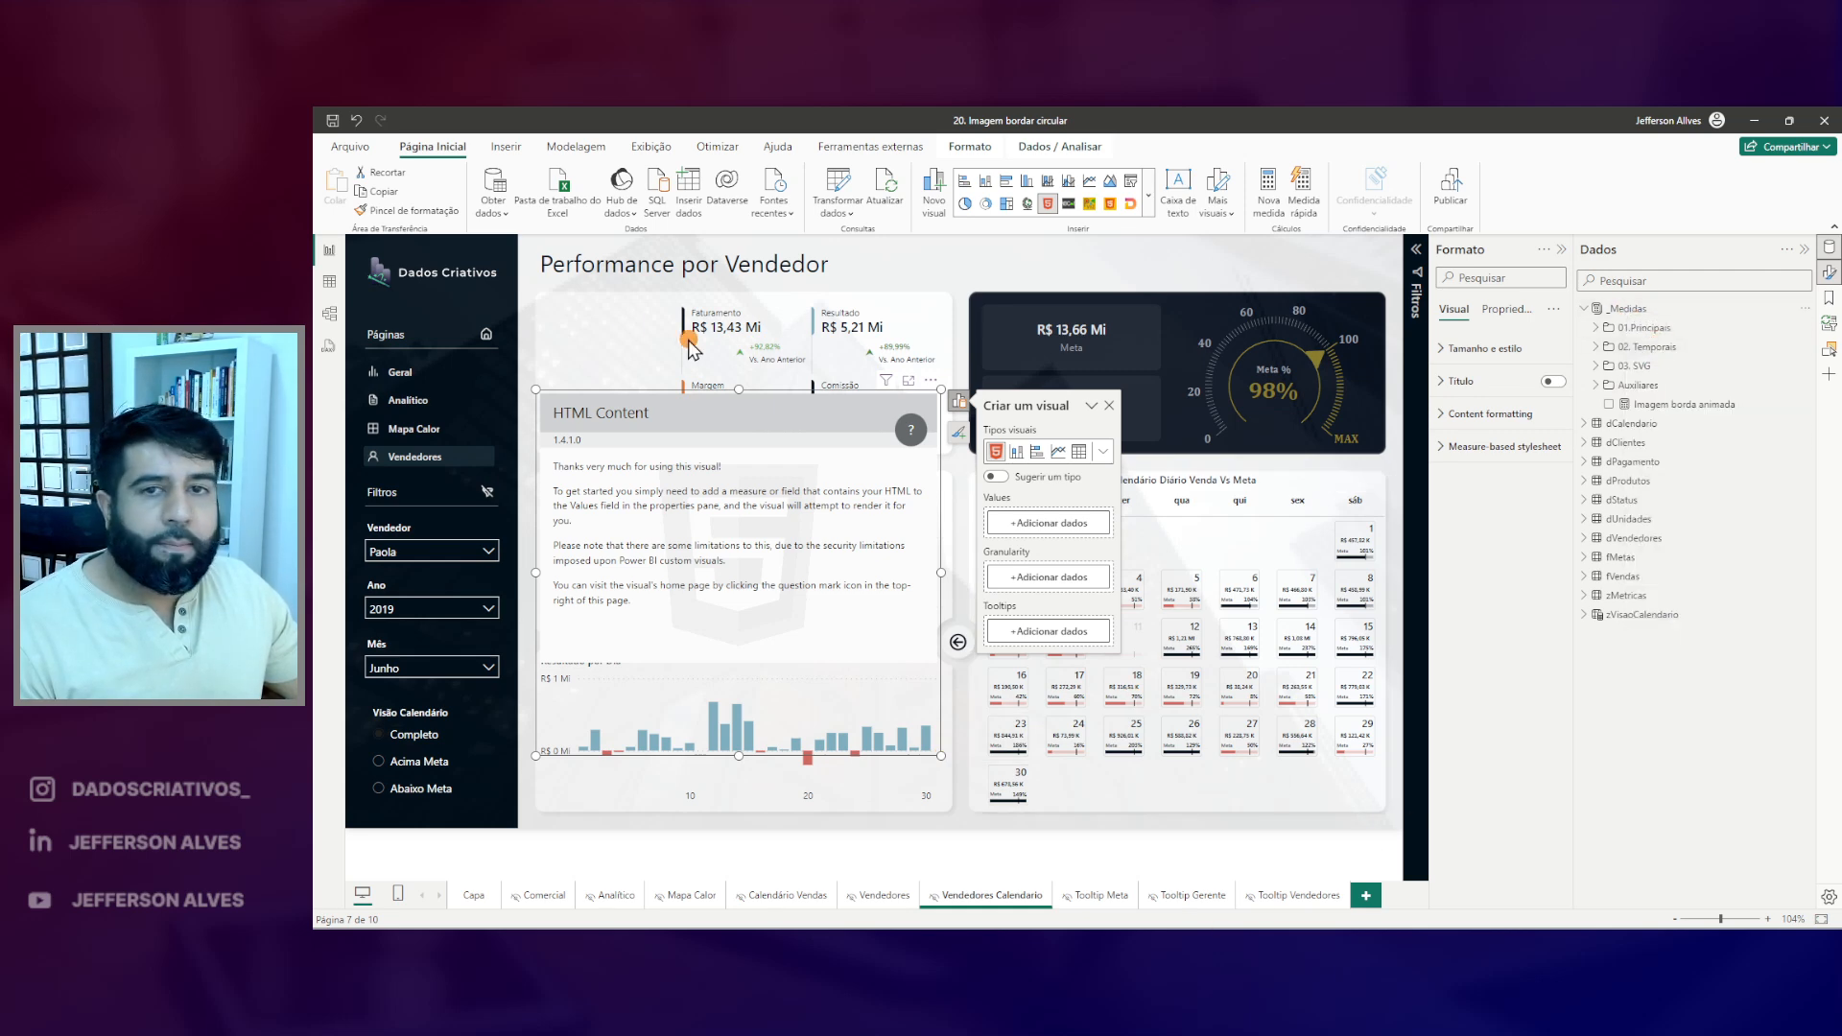
key(ctrl+a)
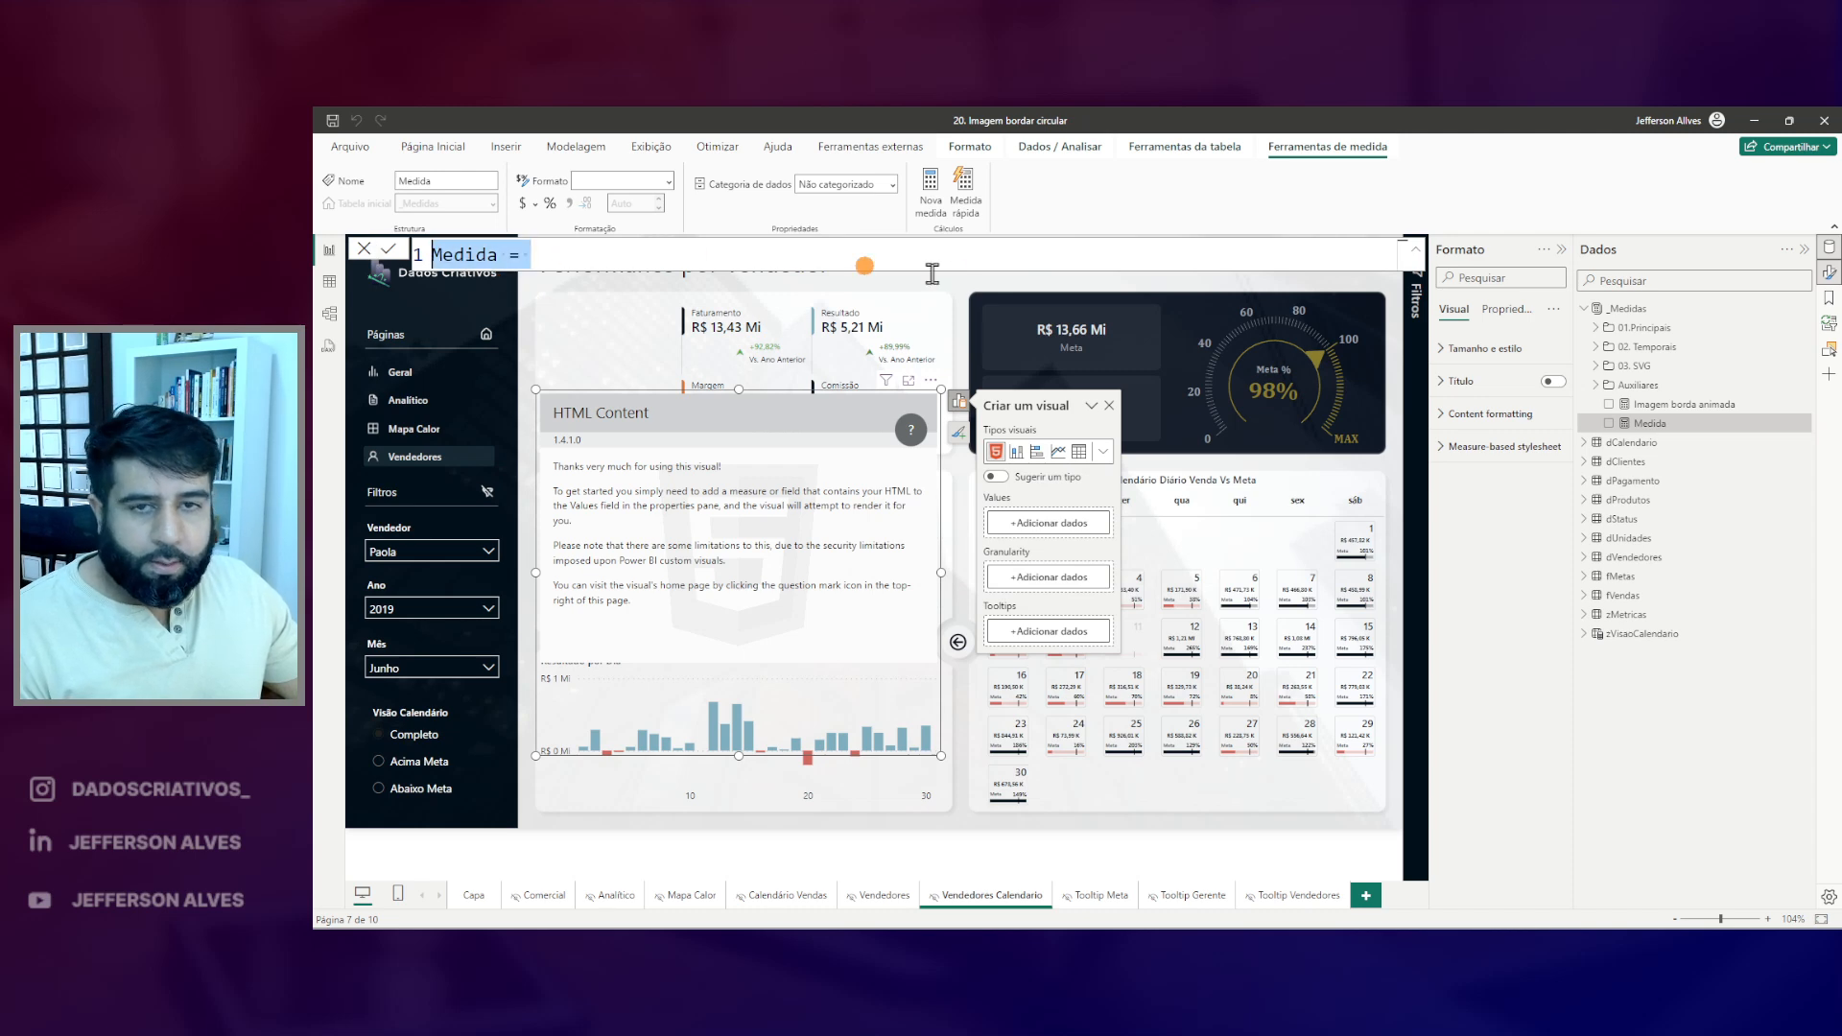
text(fOTO)
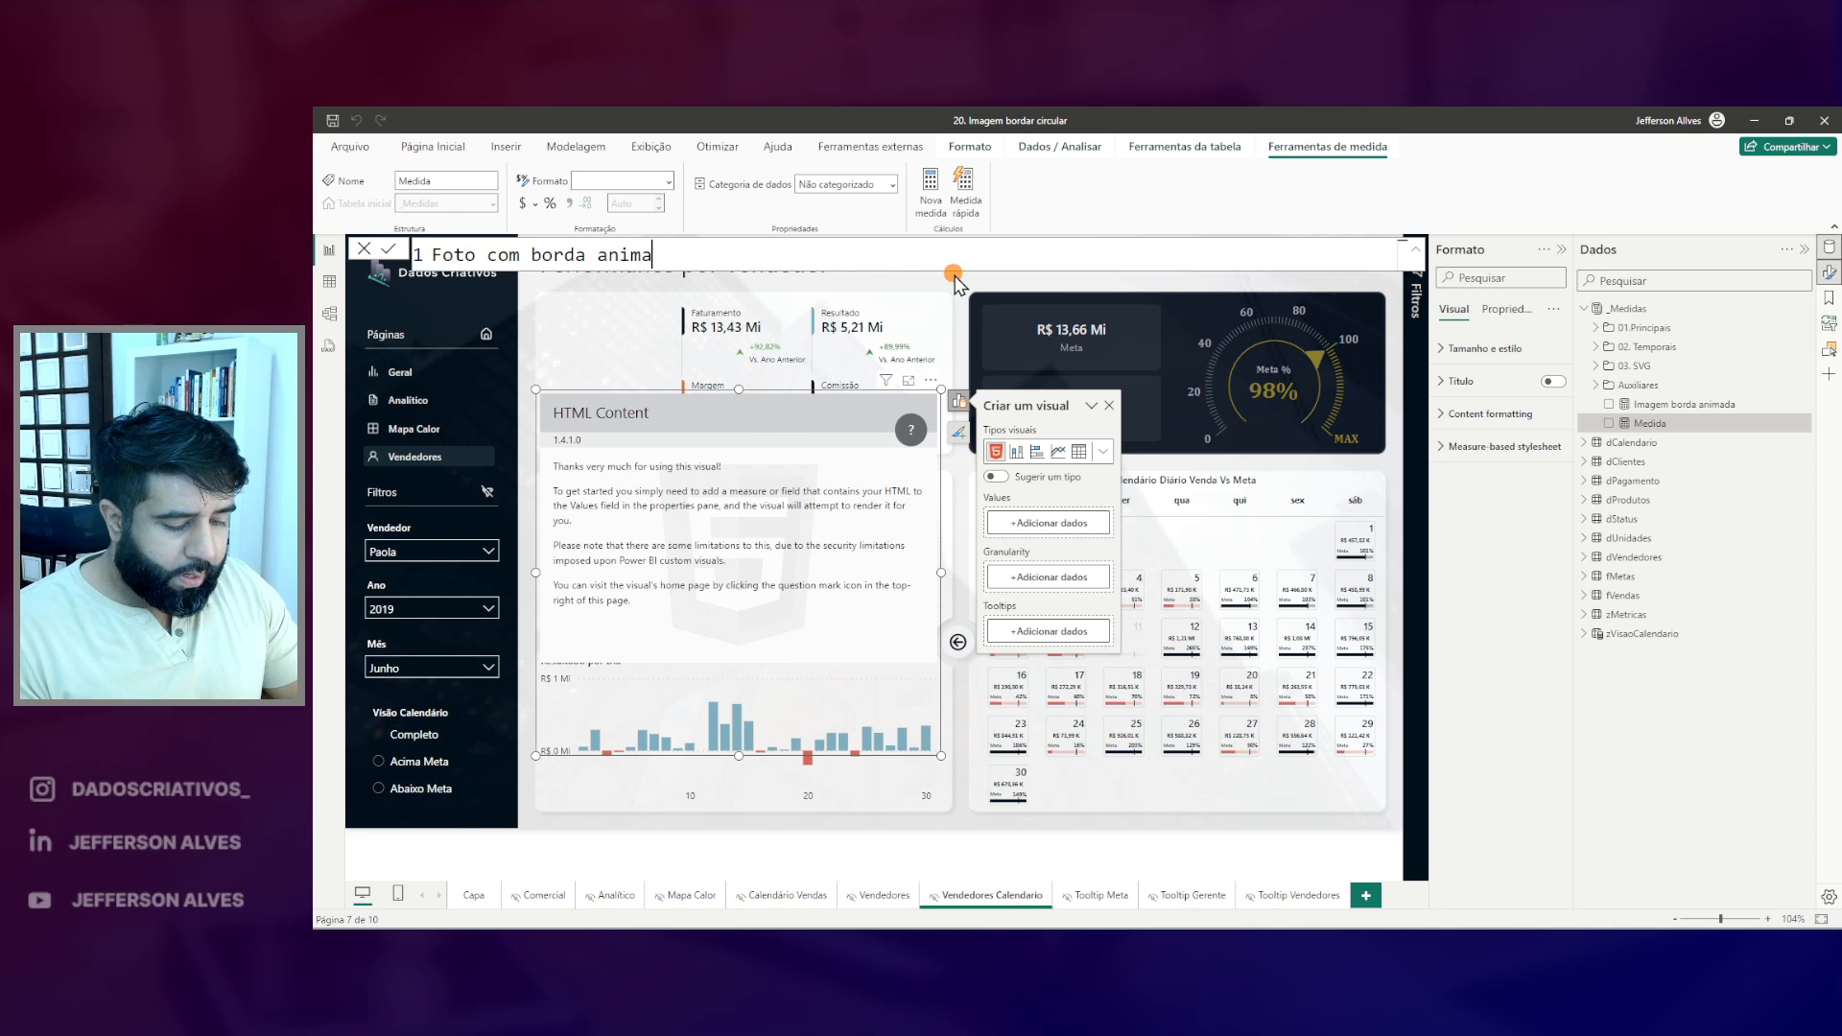
key(shift+Return)
key(shift+Return)
text(")
key(shift+Return)
key(shift+Return)
key(shift+Return)
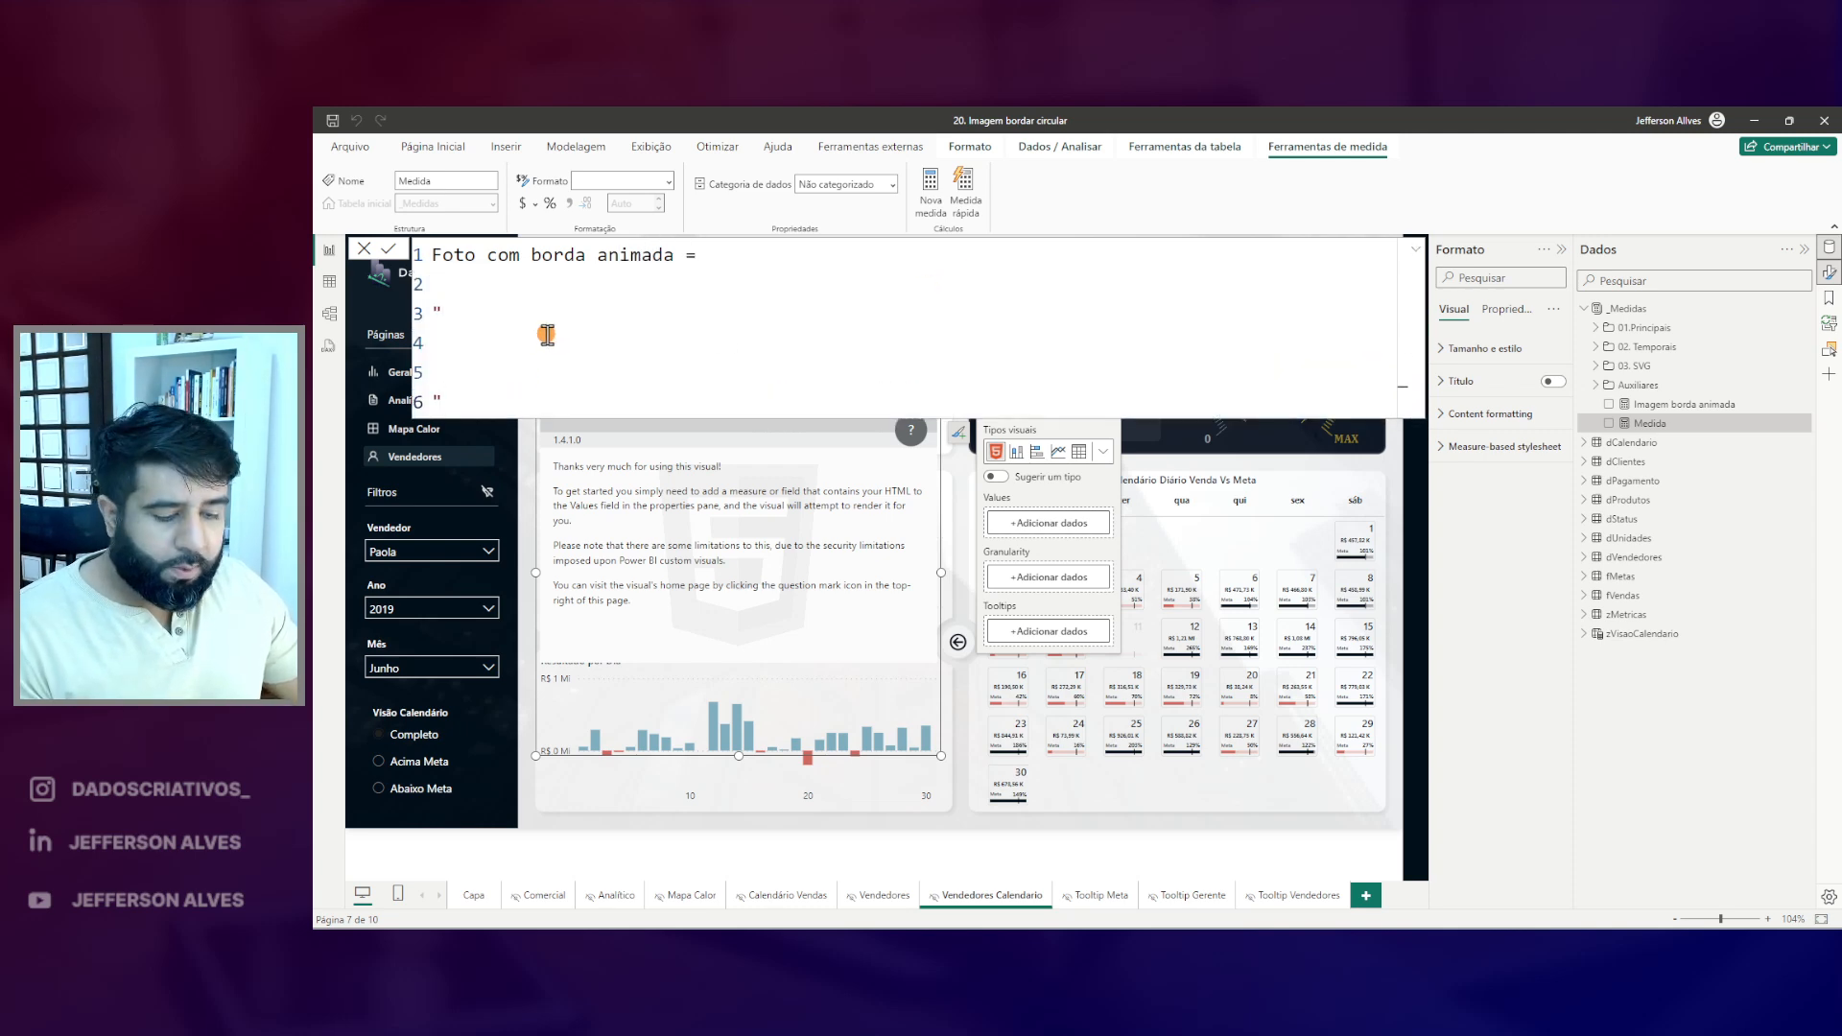
drag(428, 309, 522, 412)
mouse_move(432, 296)
mouse_down()
mouse_move(436, 257)
mouse_move(488, 420)
mouse_up()
key(Escape)
key(Escape)
- Add an opening <style> tag and a closing </style> tag on separate lines inside the measure's quotes
scroll(485, 332, up, 2)
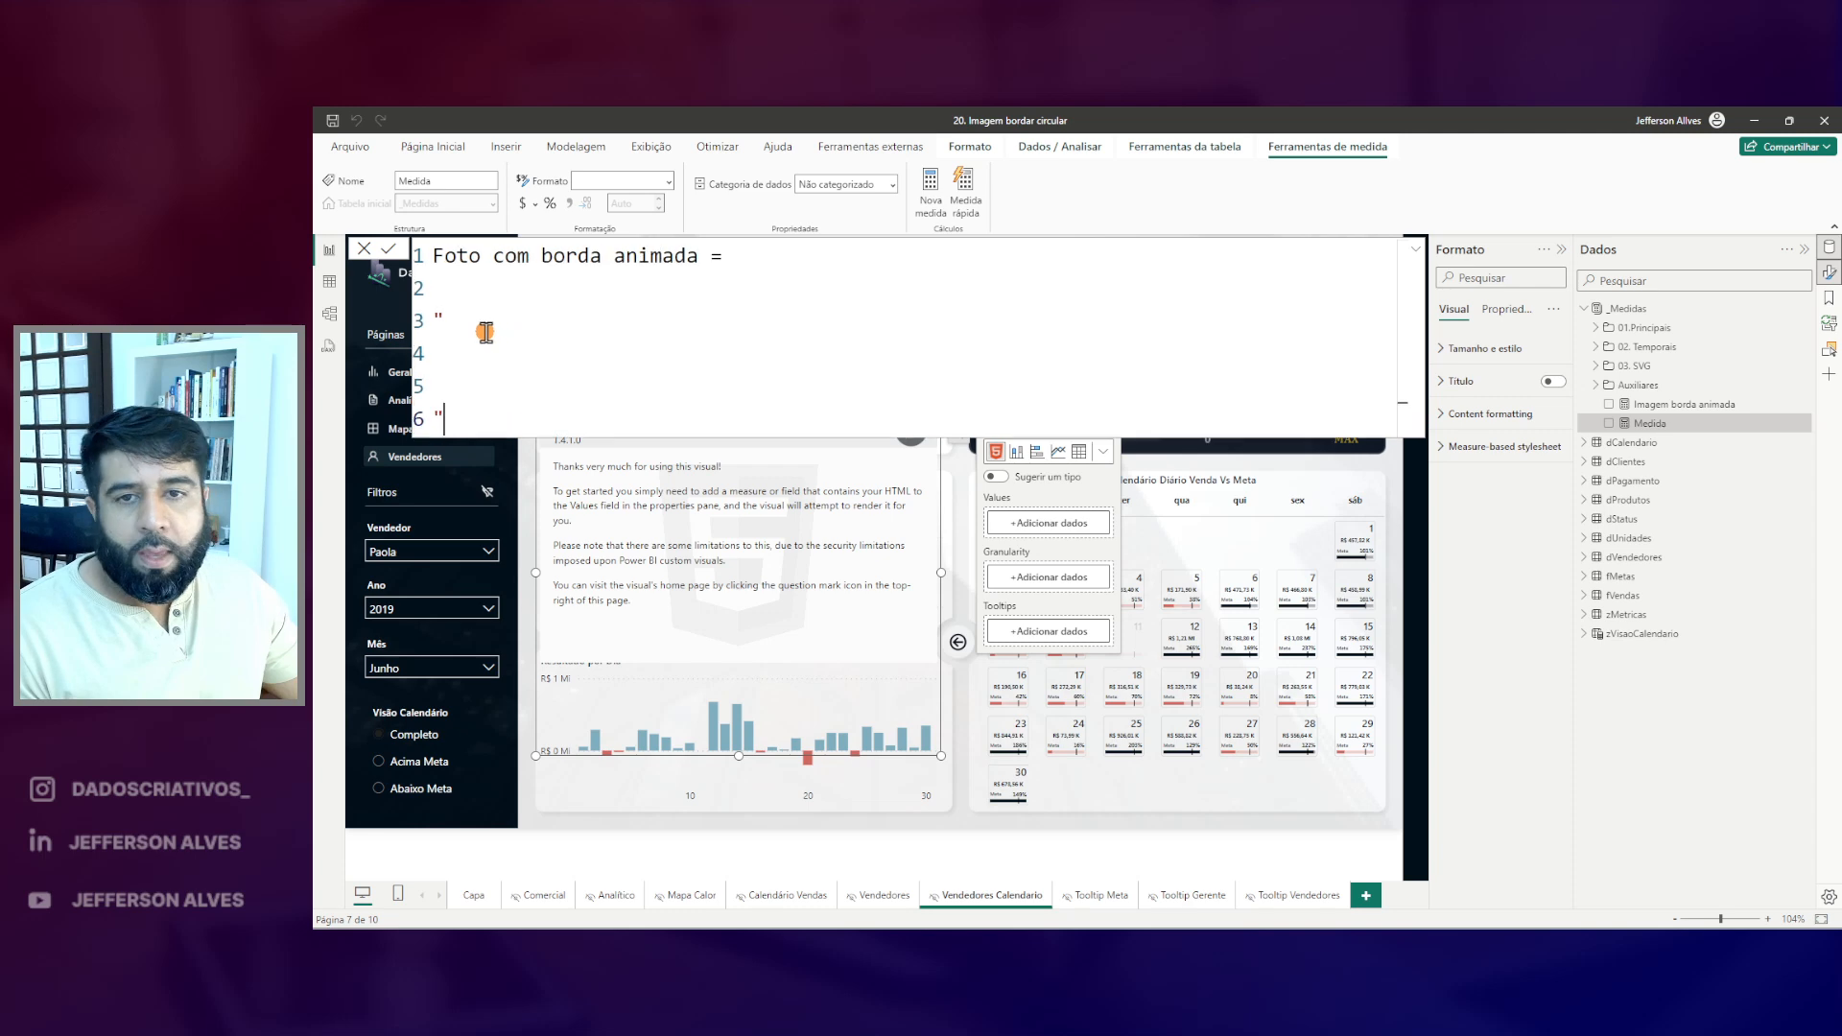
scroll(486, 332, up, 3)
click(483, 367)
text(<style>)
key(Return)
key(Return)
text(<style>)
click(508, 449)
text(/)
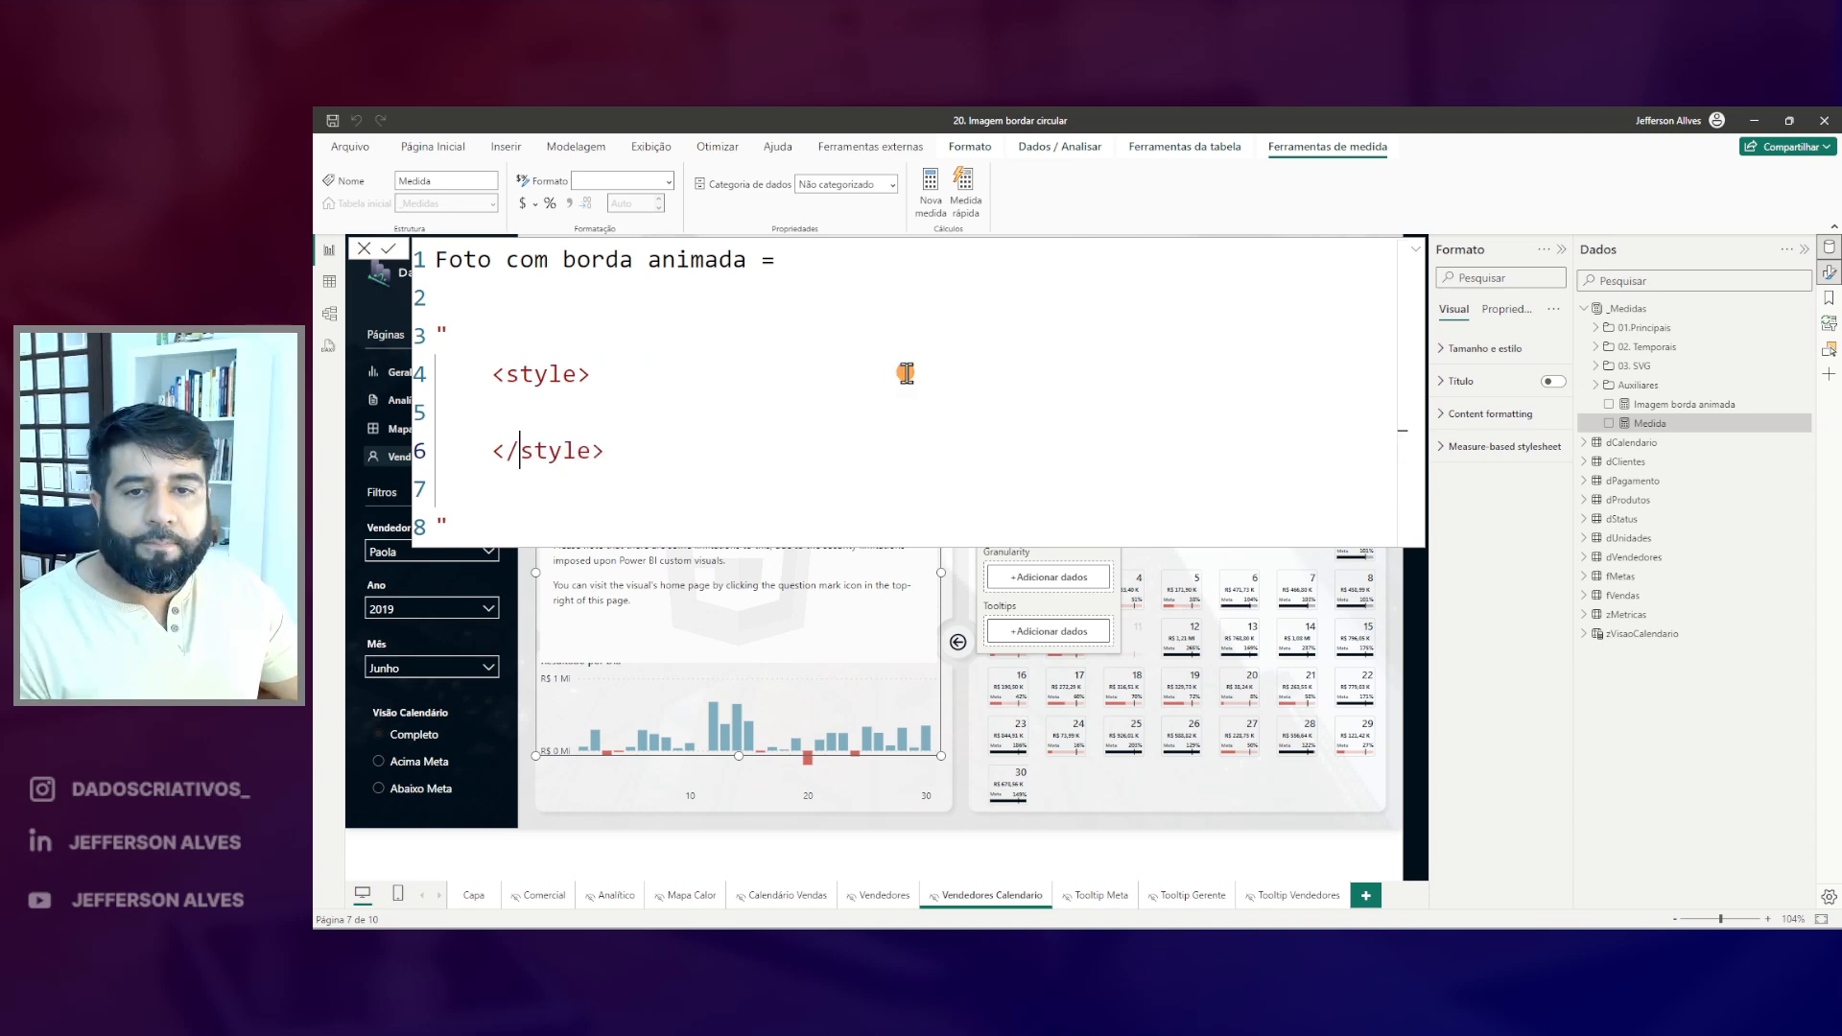
drag(484, 354, 628, 496)
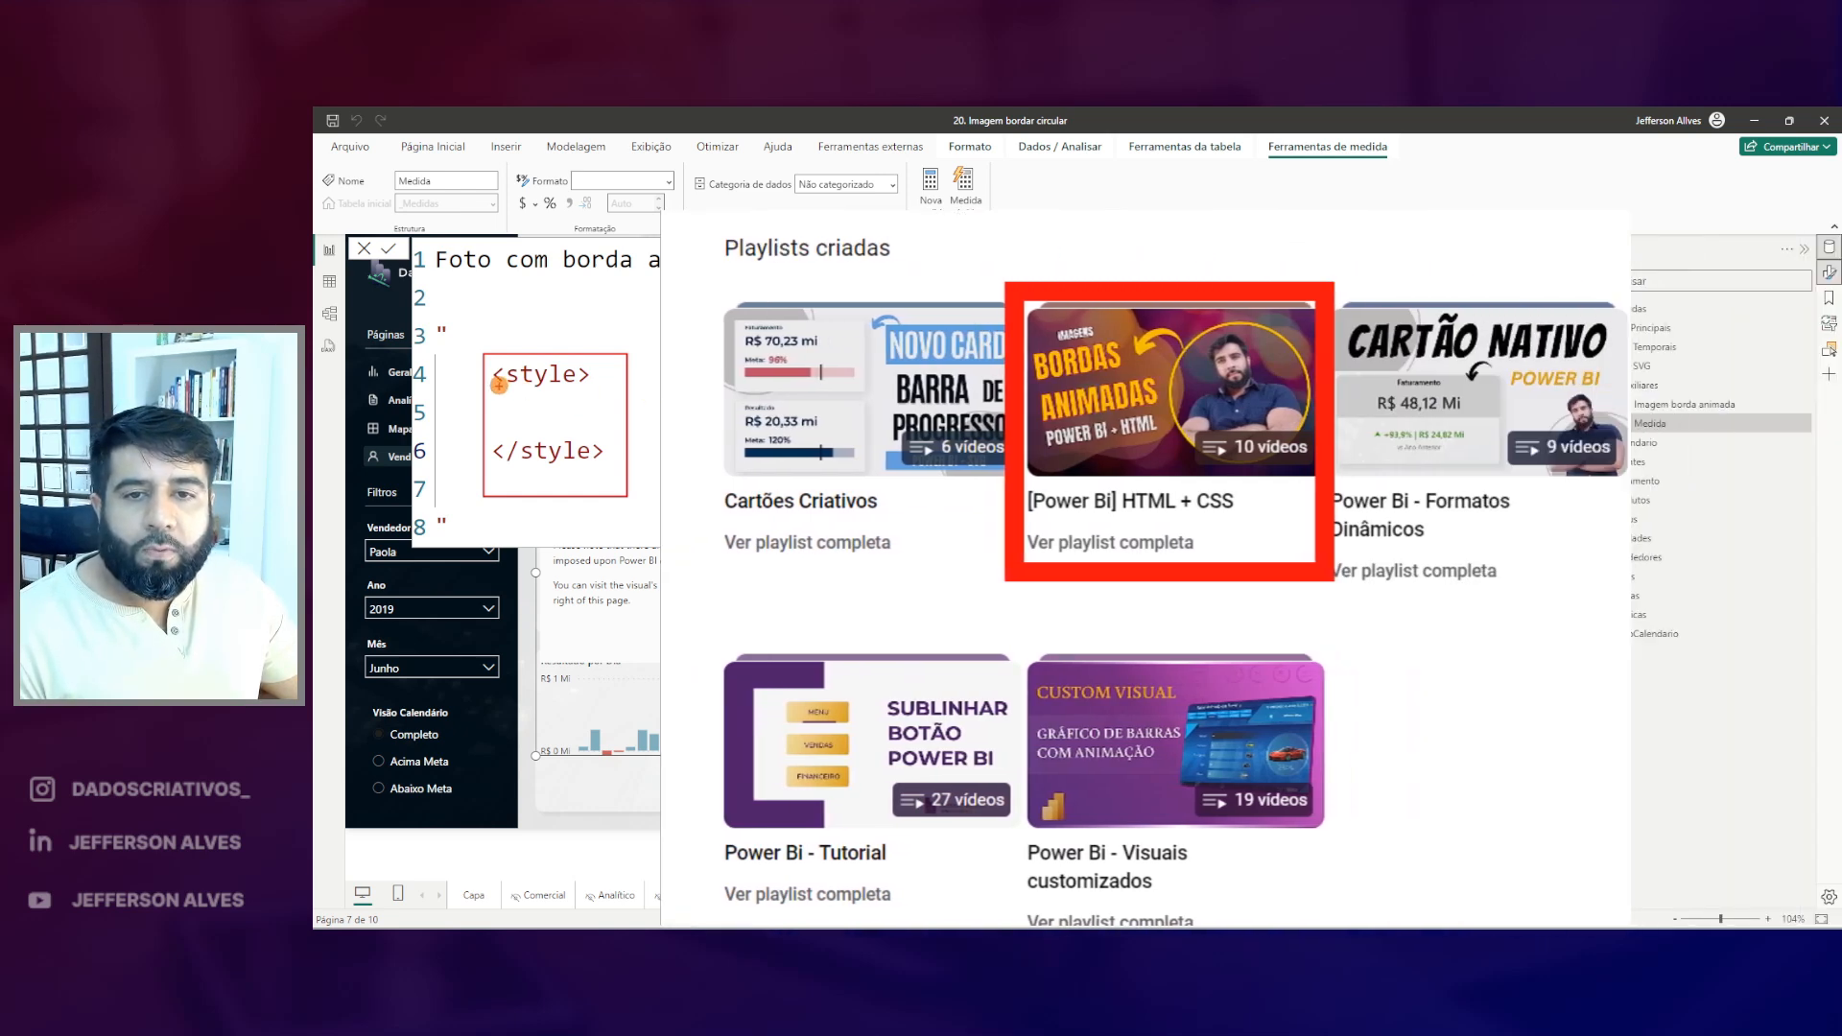
drag(494, 469, 608, 482)
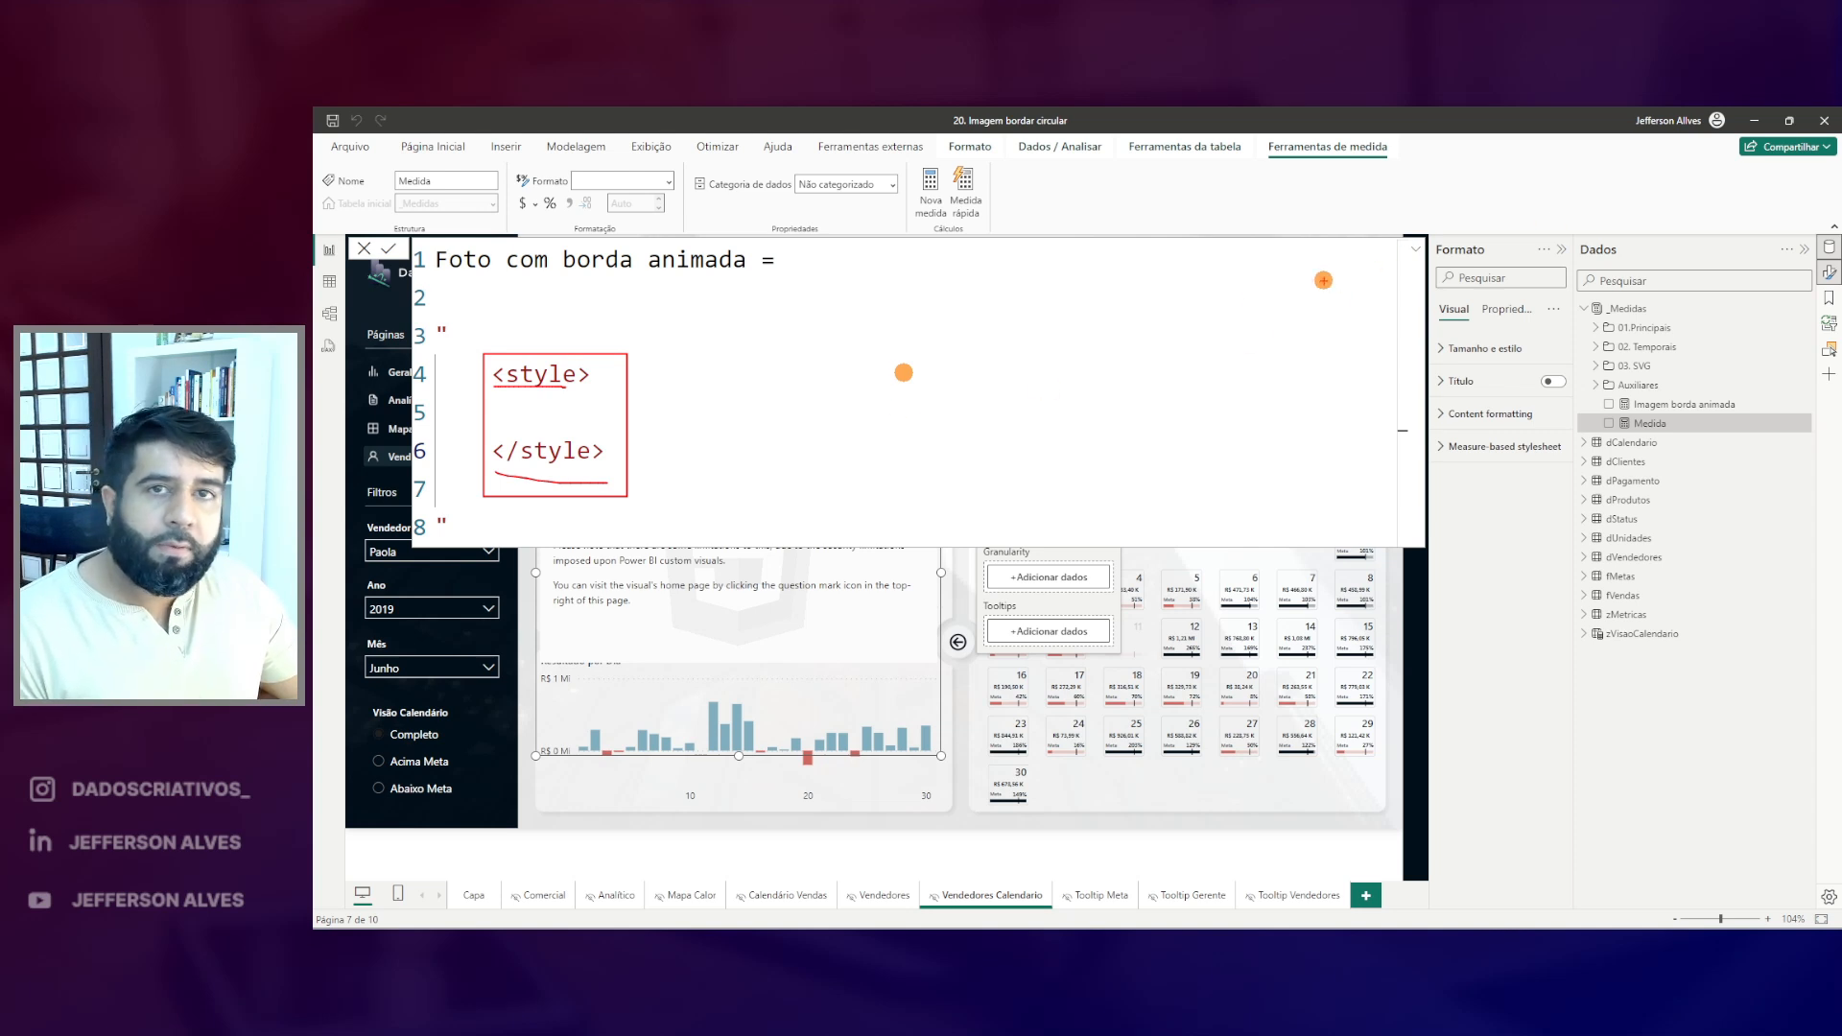
key(Escape)
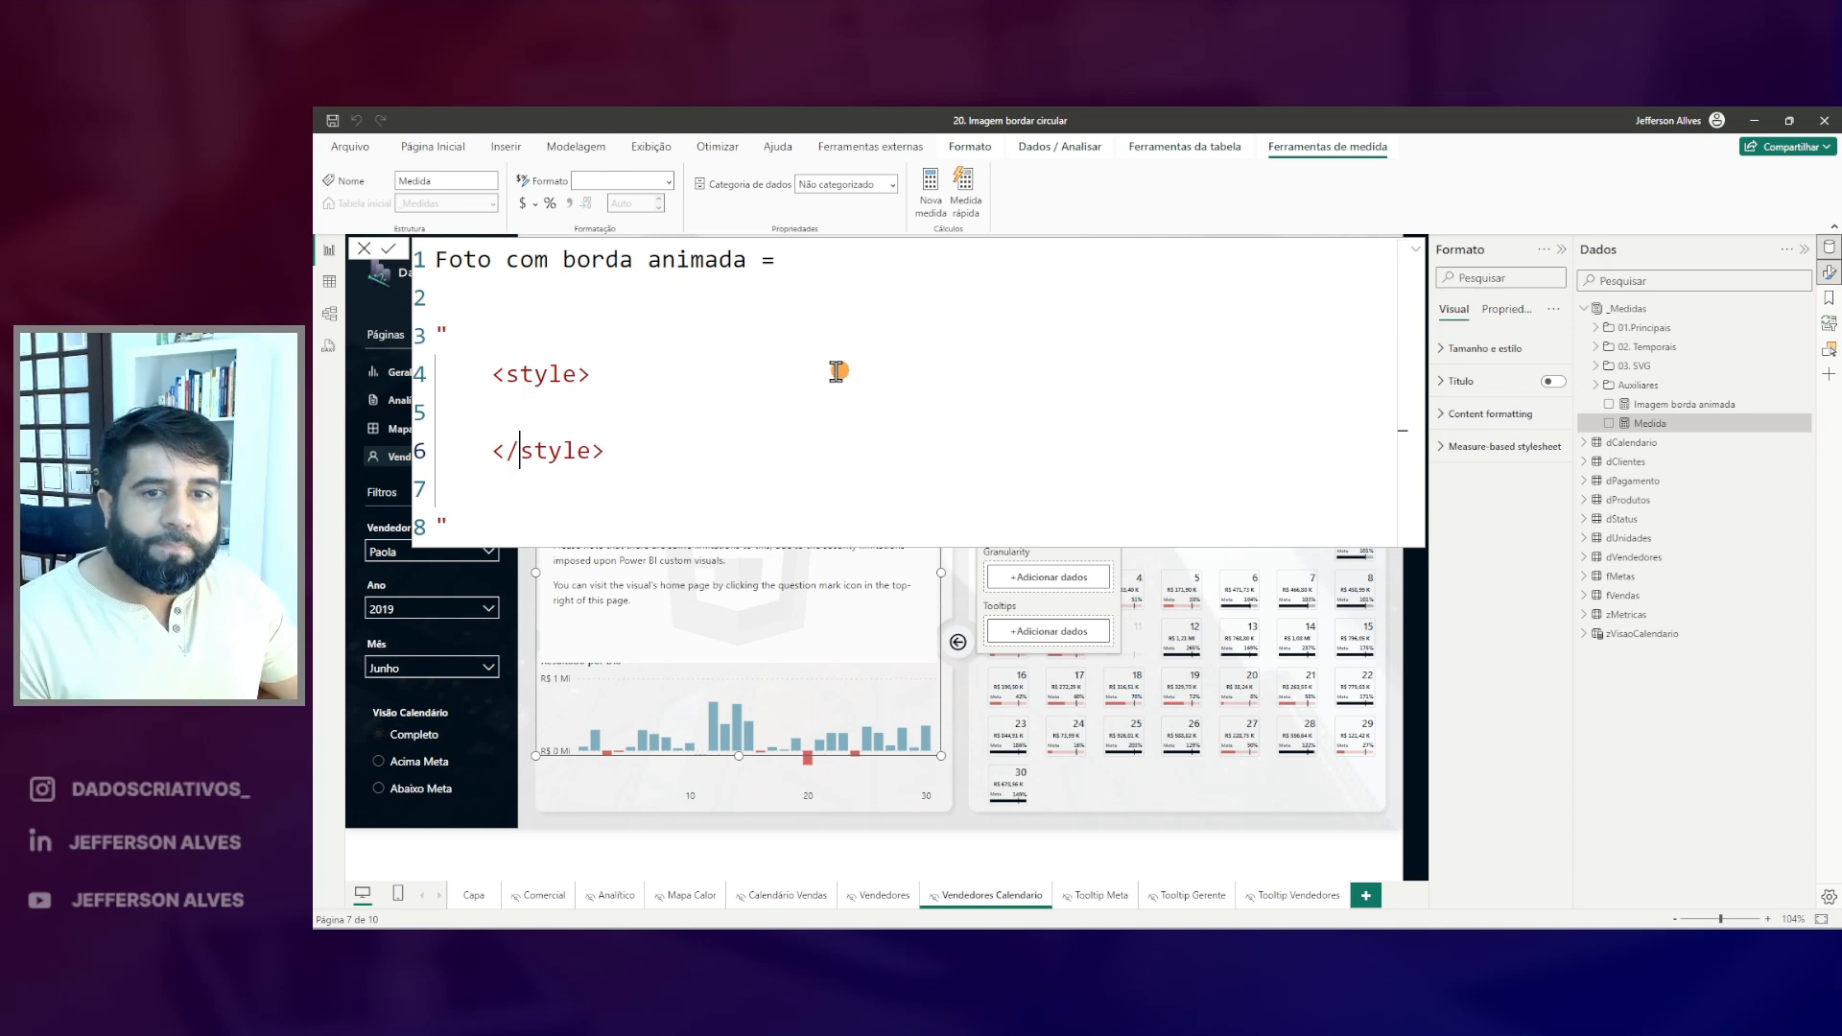
- Try inserting spaces inside the opening and closing style tags and remove them again
click(506, 376)
click(525, 452)
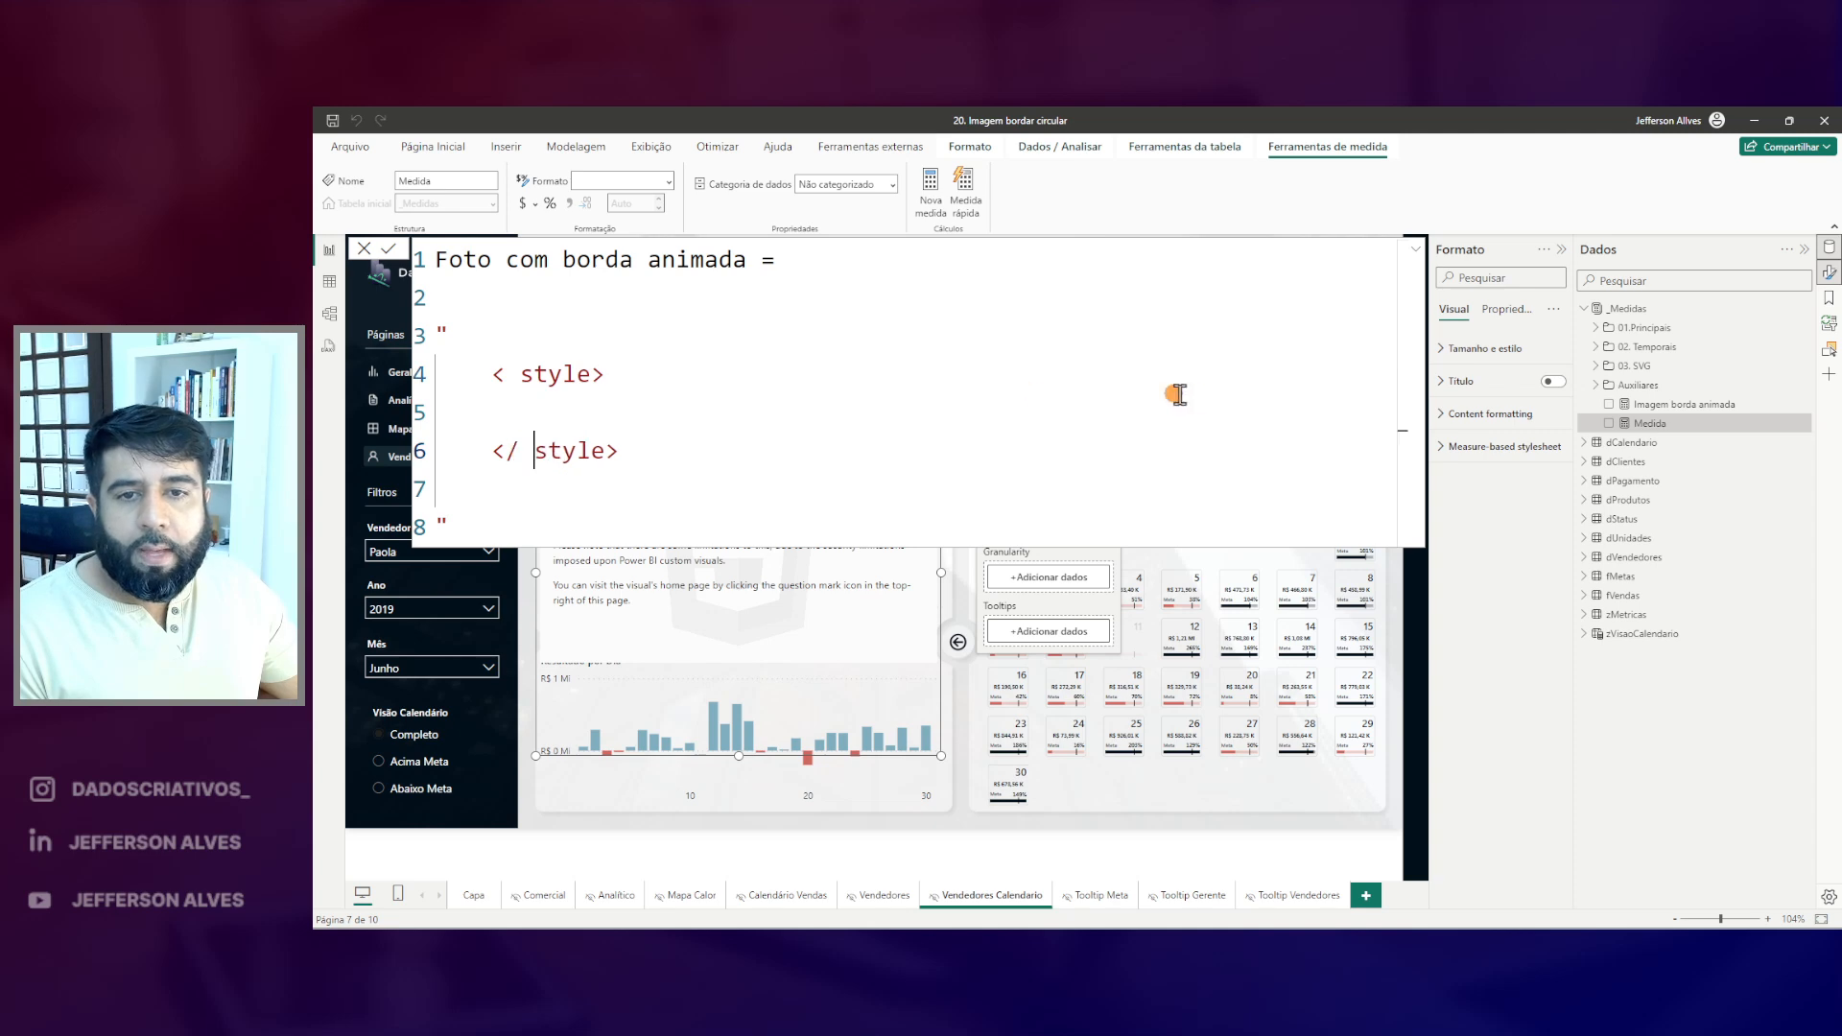
click(523, 376)
key(BackSpace)
click(533, 452)
key(BackSpace)
click(590, 375)
click(595, 453)
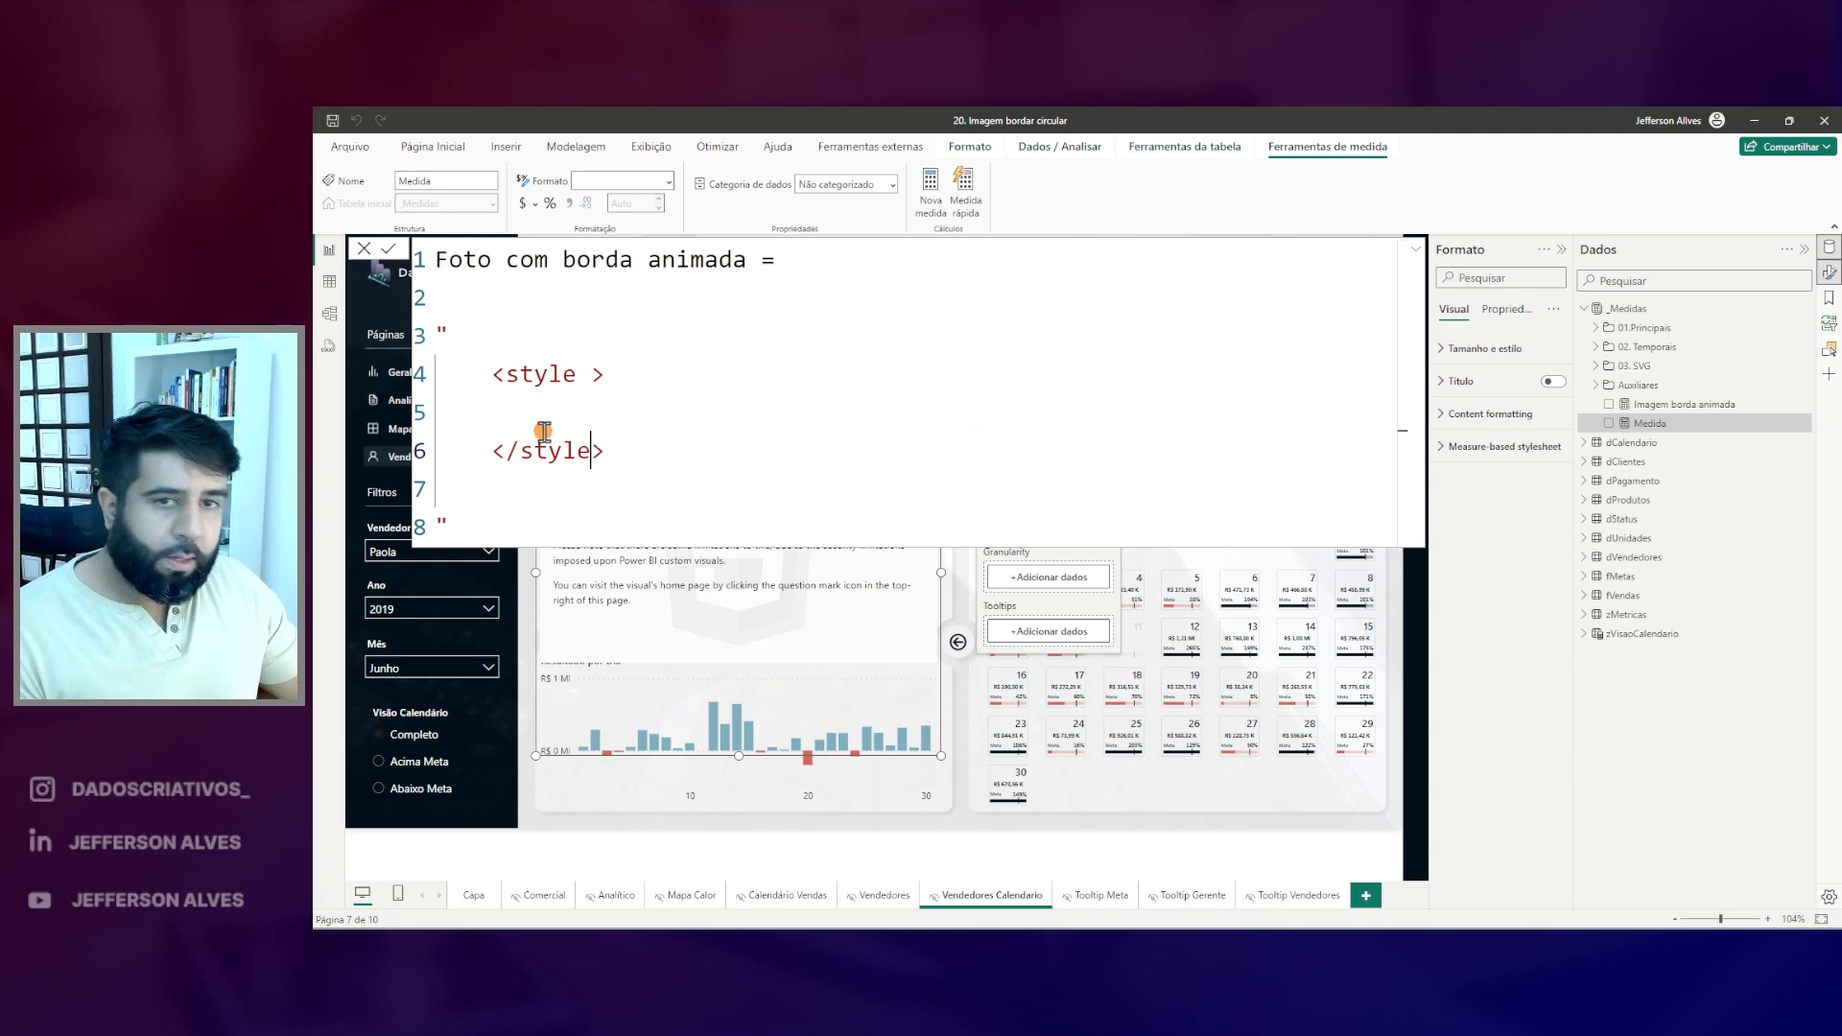
click(596, 375)
key(BackSpace)
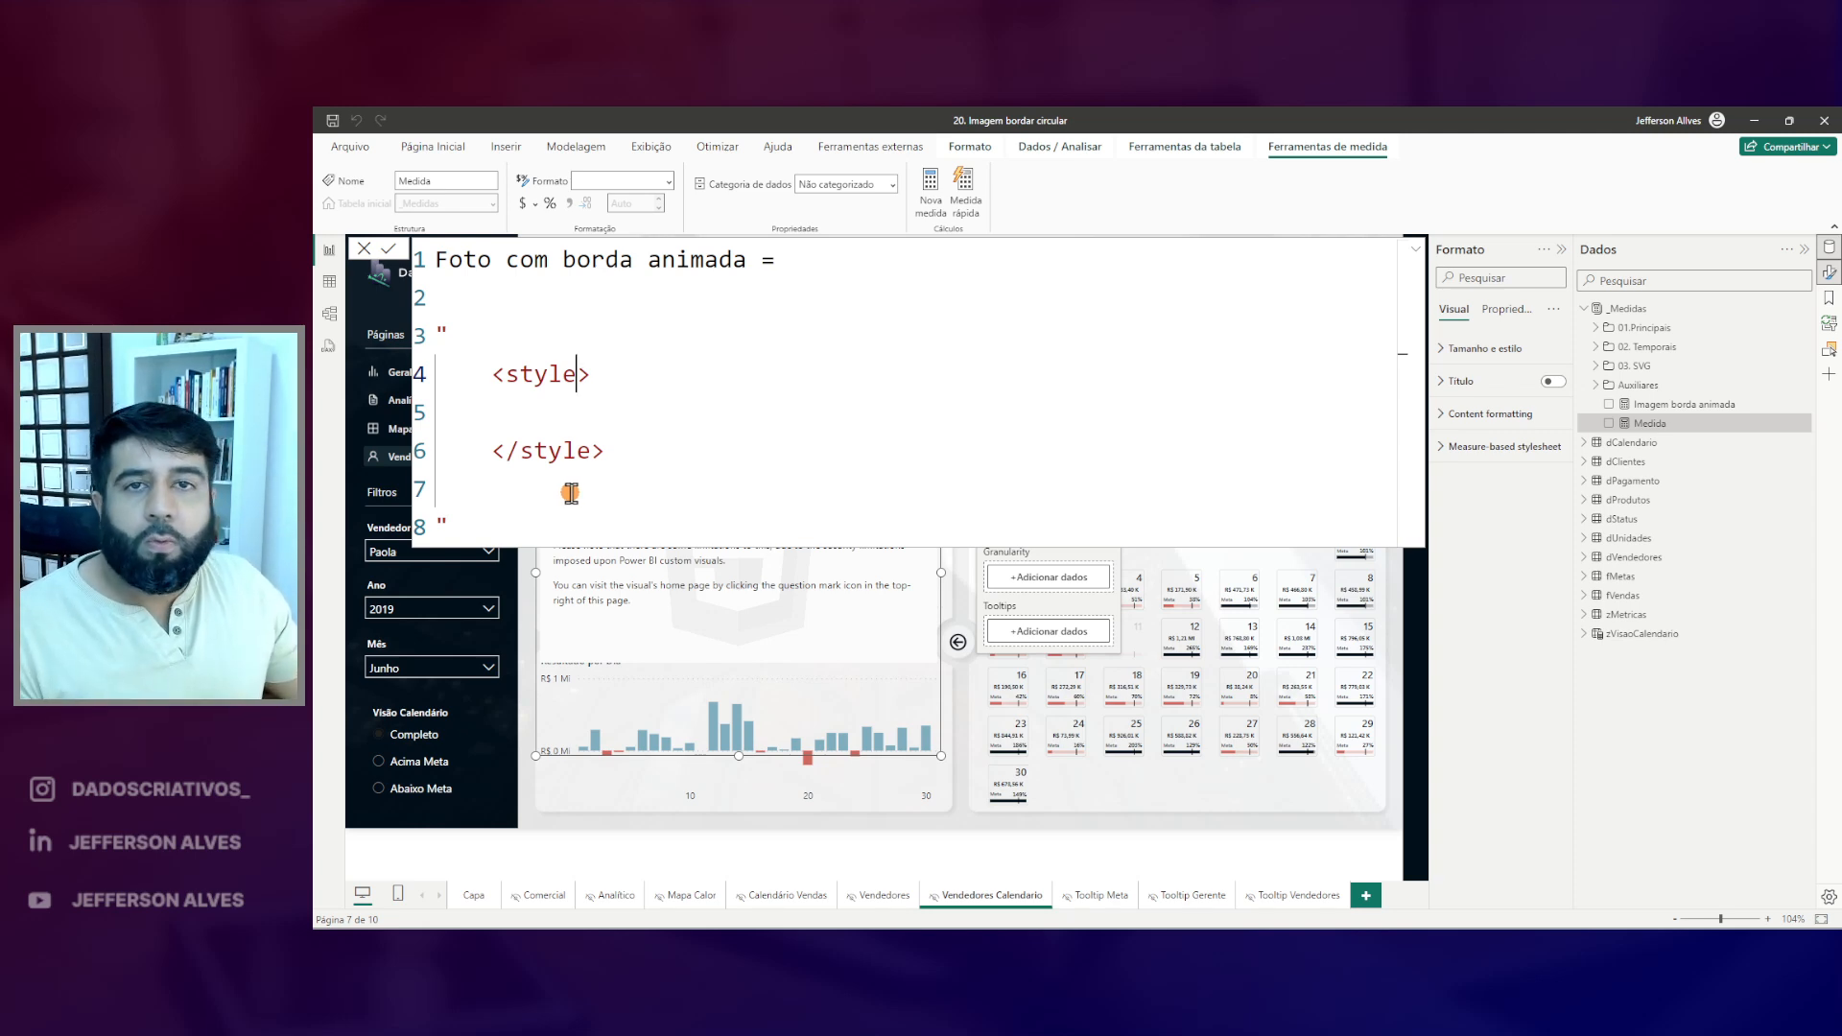
- Add blank lines below the closing </style> tag and indent a new line for the HTML content
click(619, 451)
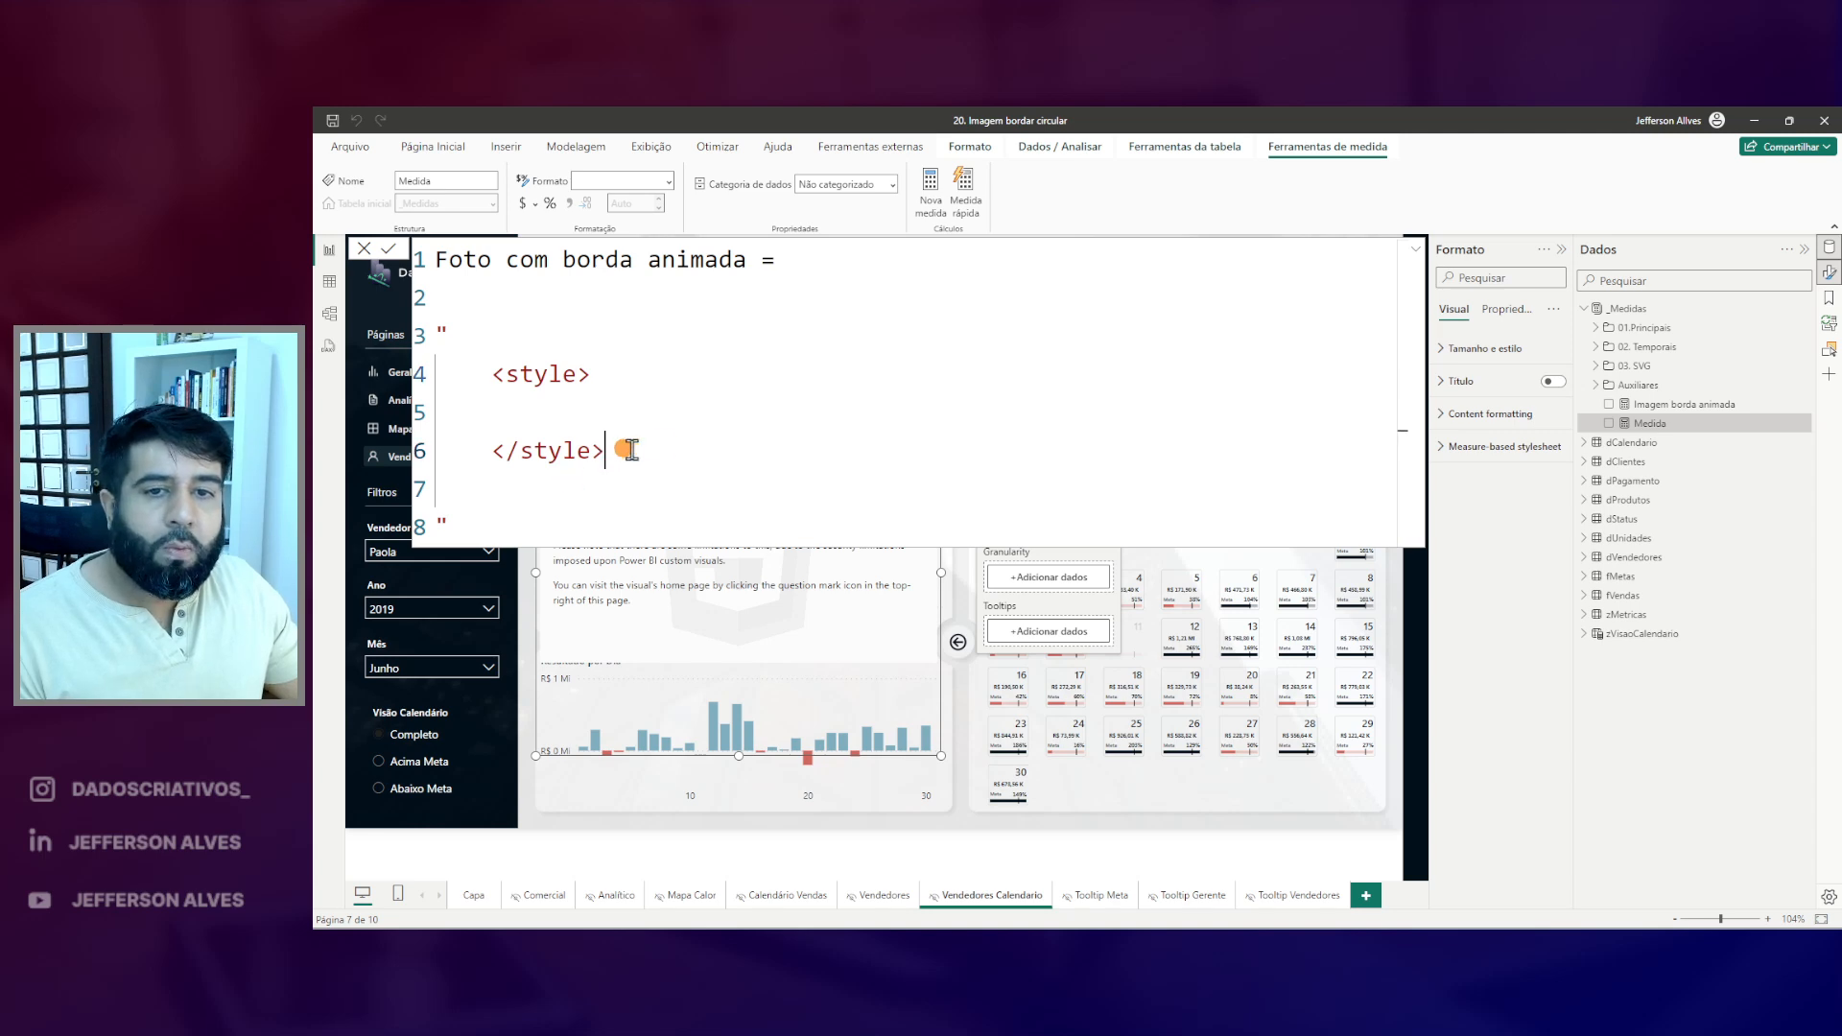
key(Return)
key(Return)
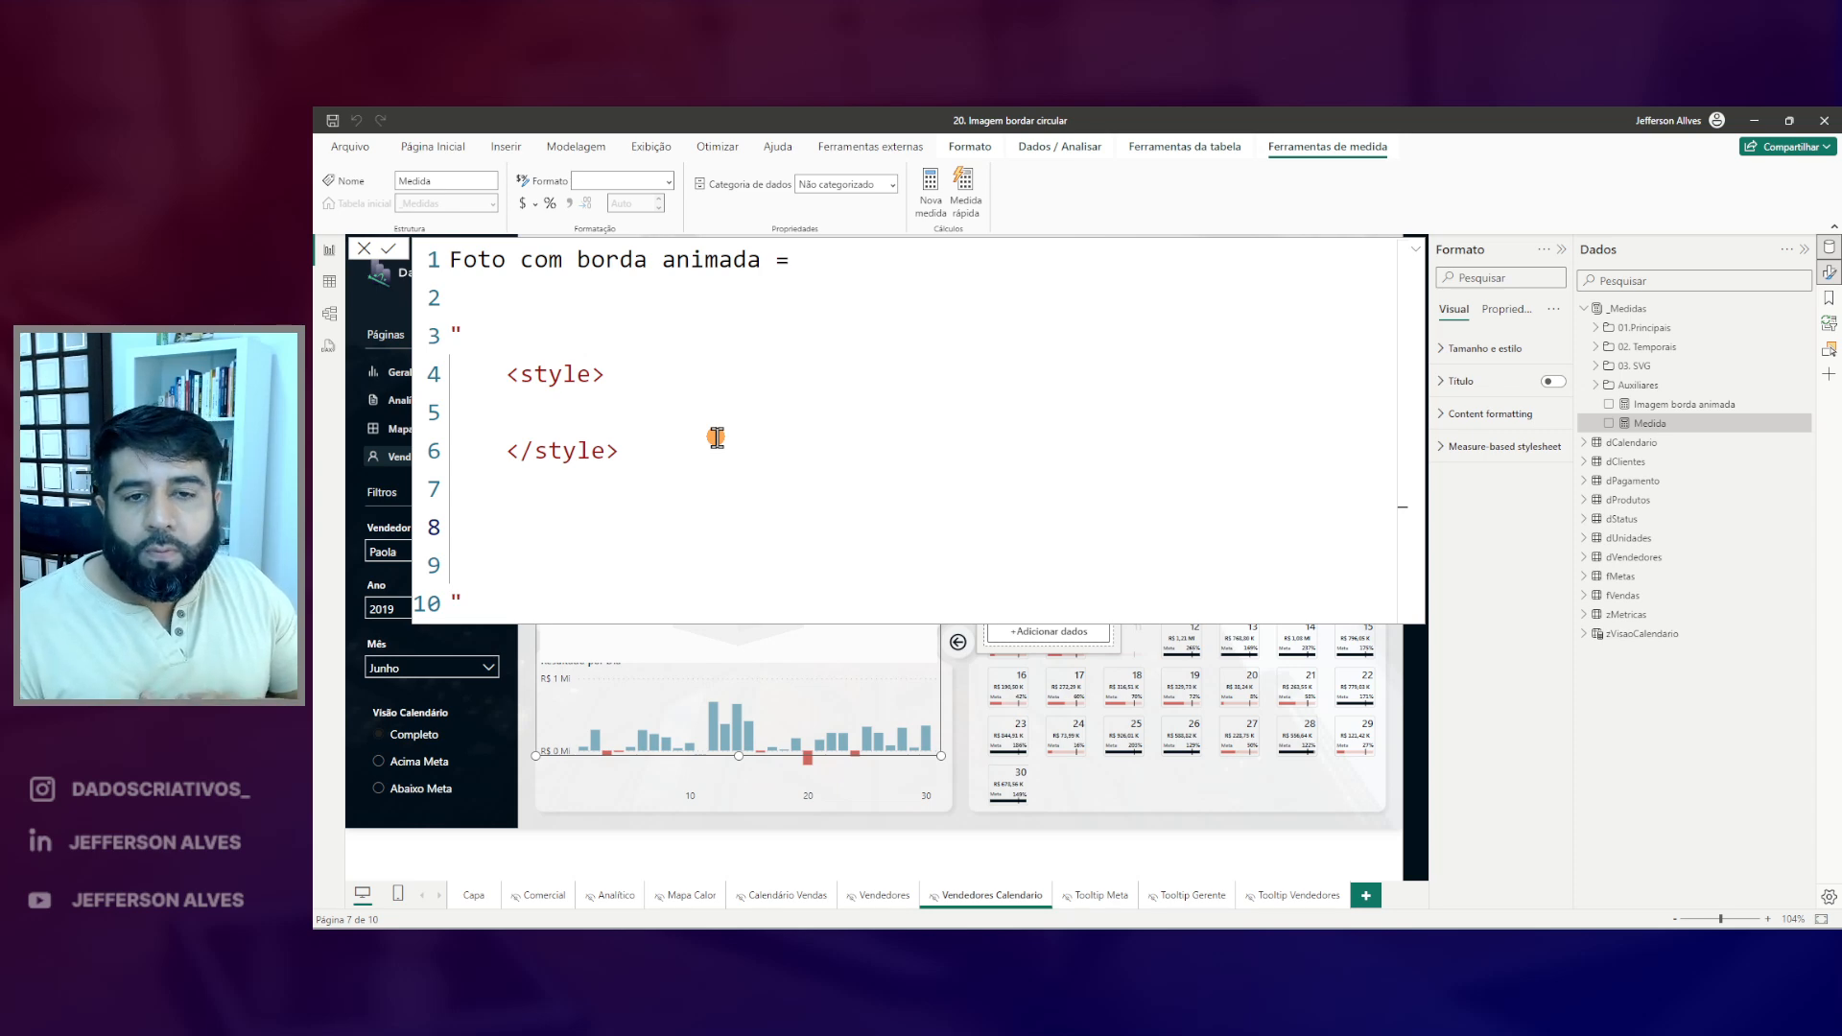
drag(629, 446, 500, 379)
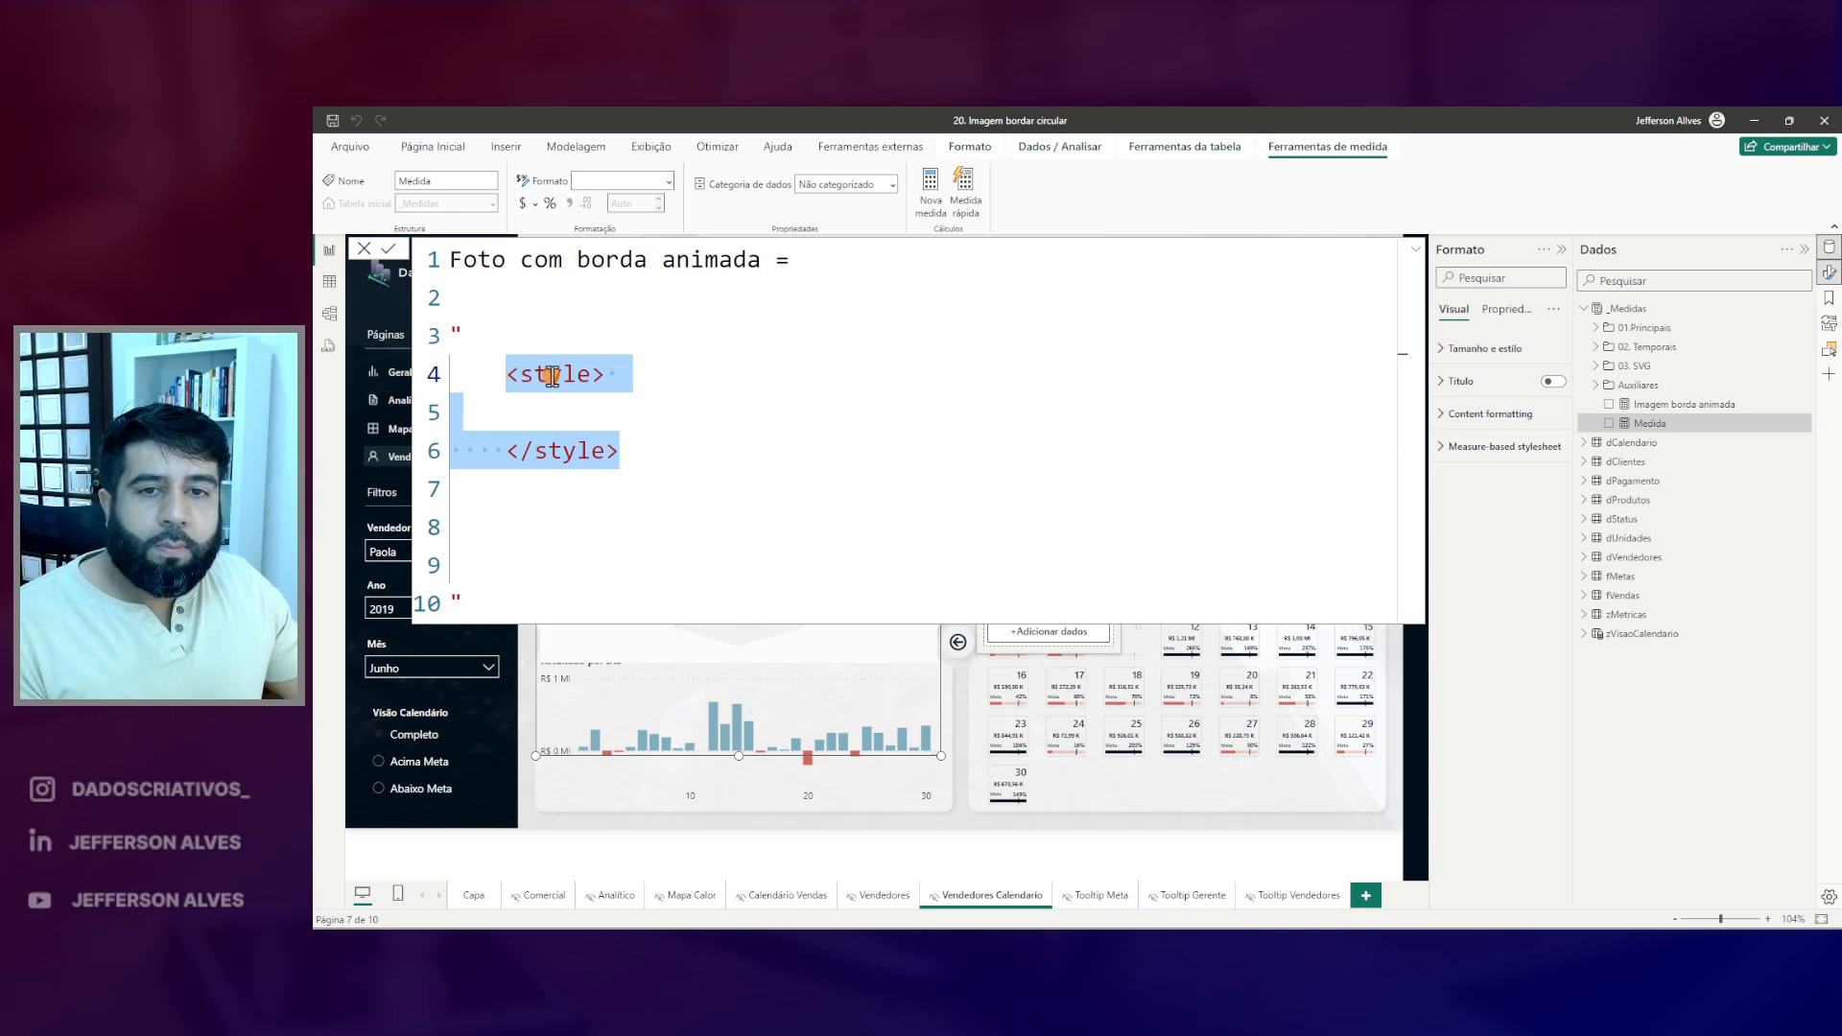
click(559, 494)
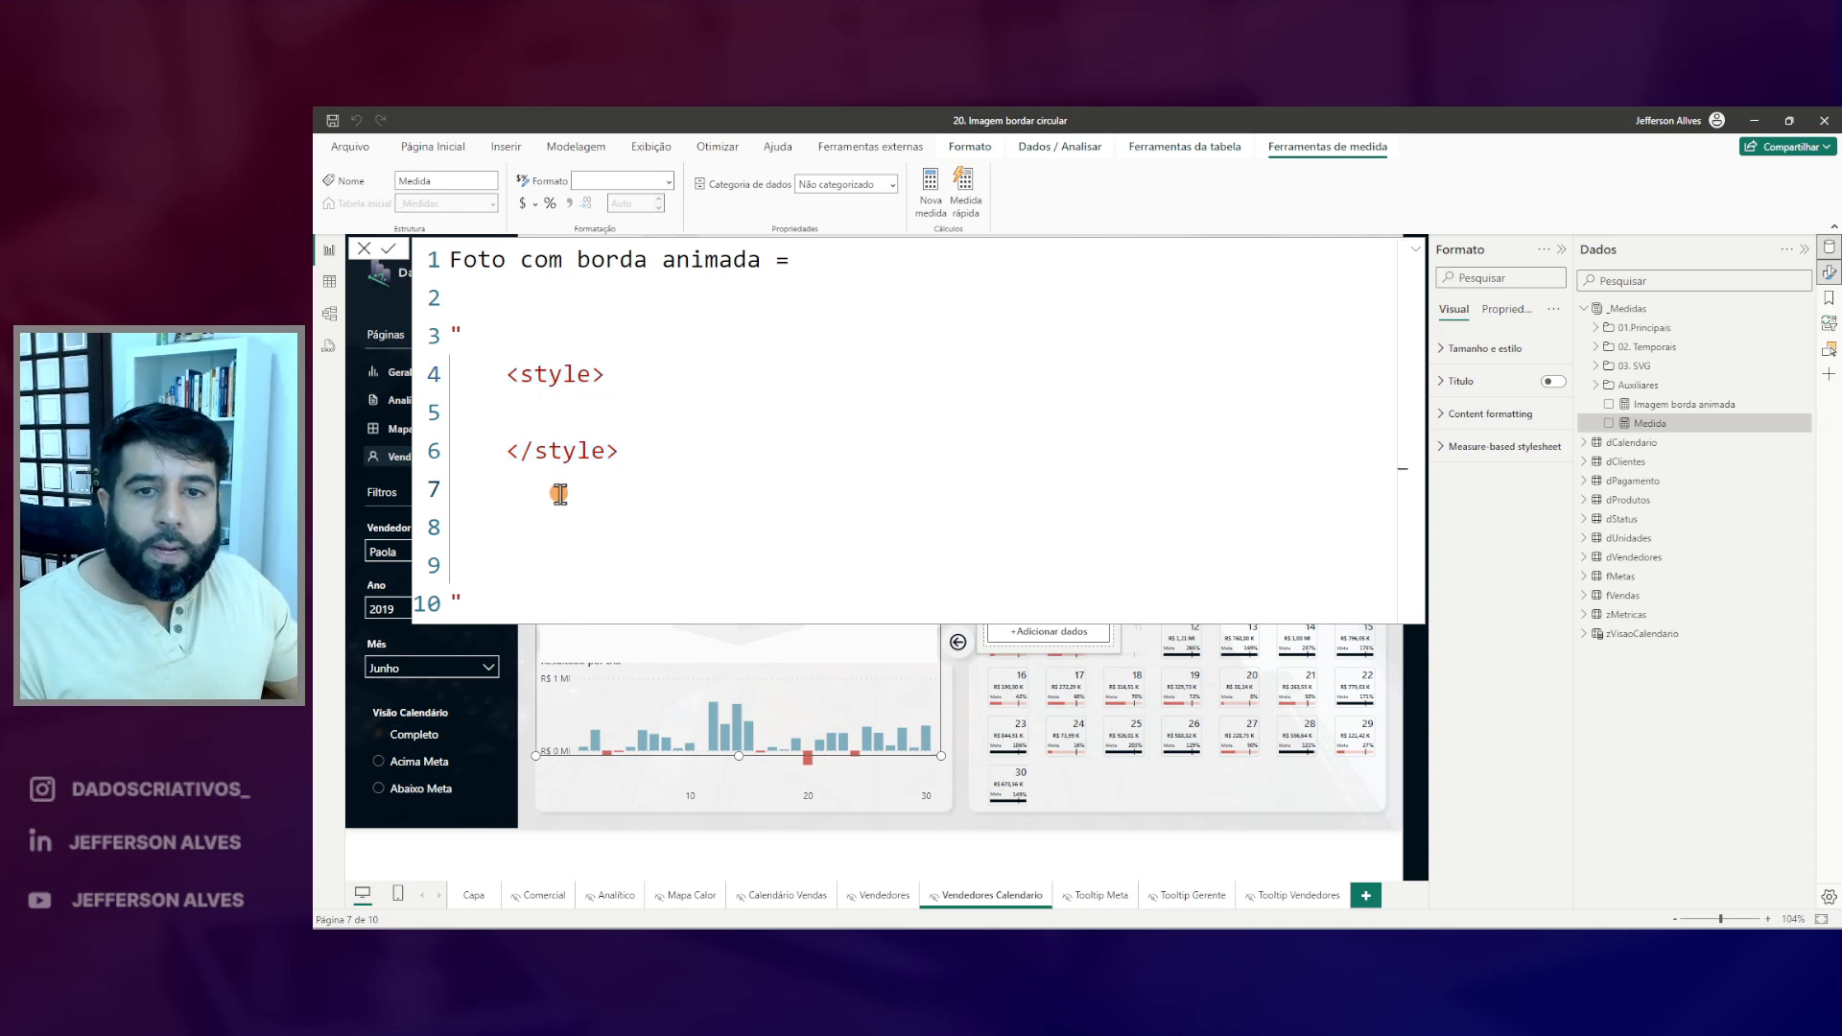
key(Return)
key(Tab)
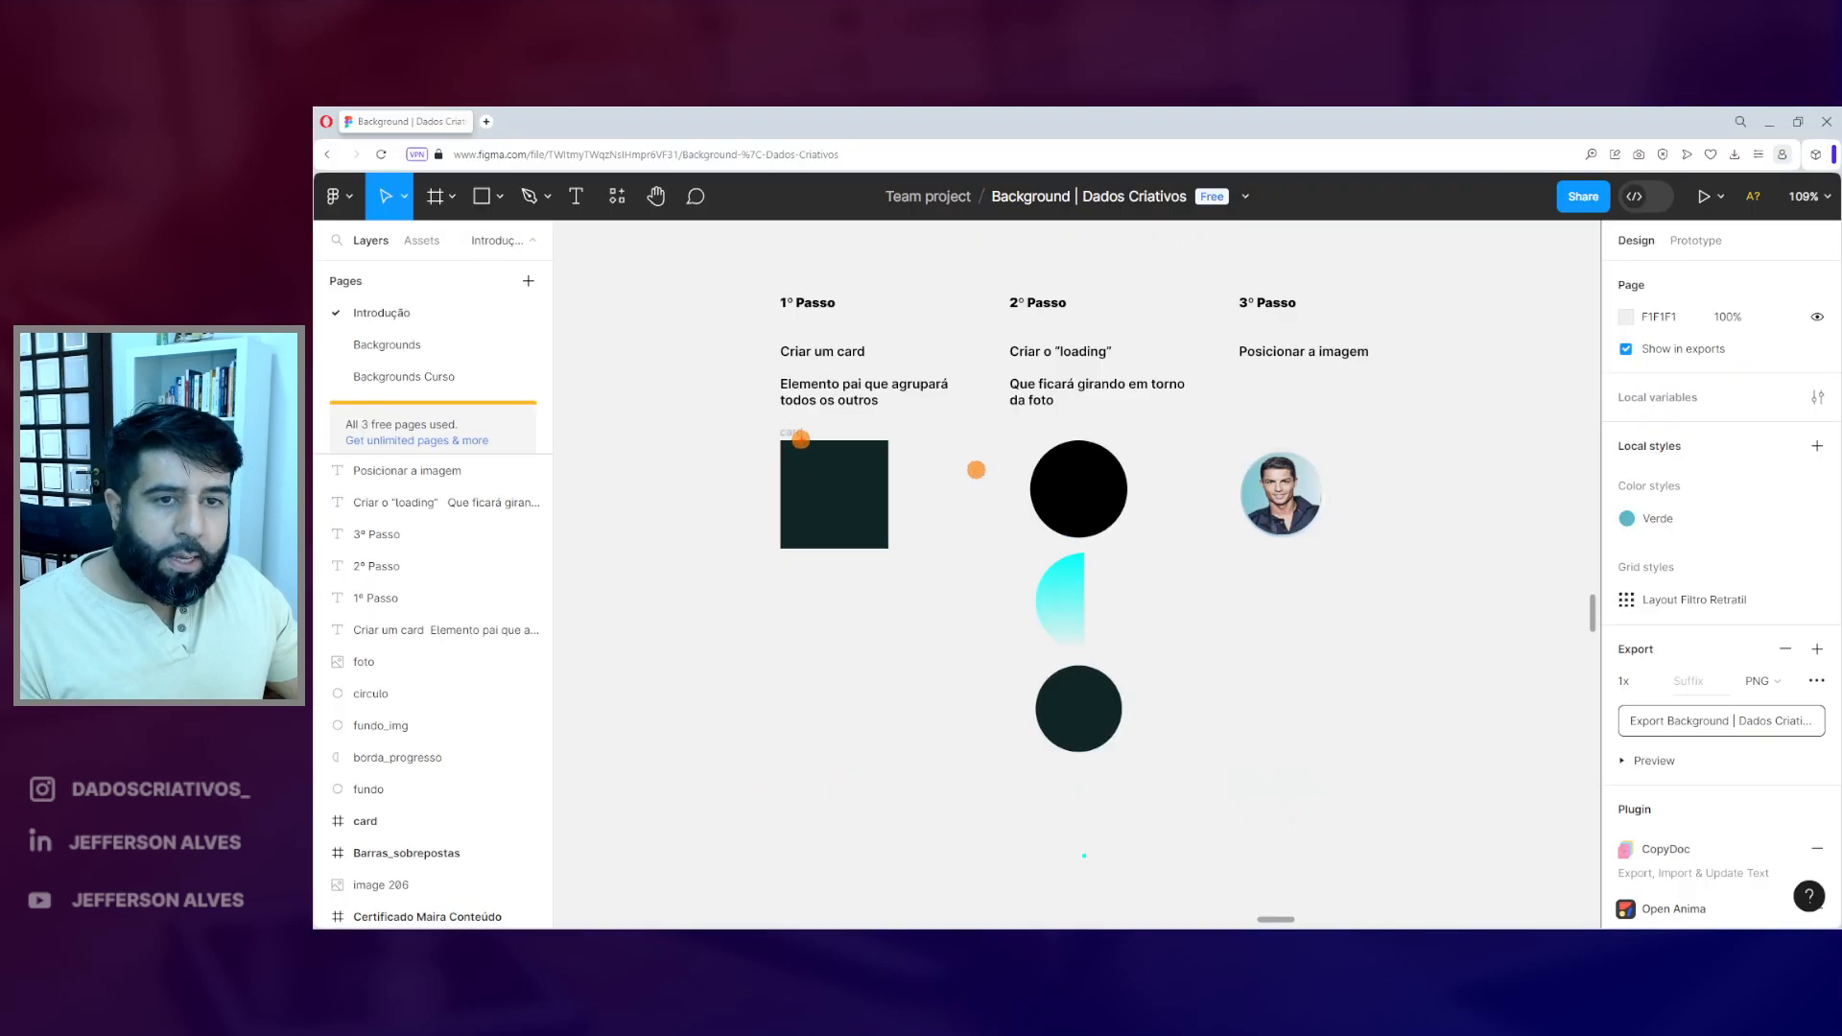
- Switch to Figma and examine the first-step description and its parent card shape
drag(759, 417, 916, 581)
drag(855, 335, 856, 386)
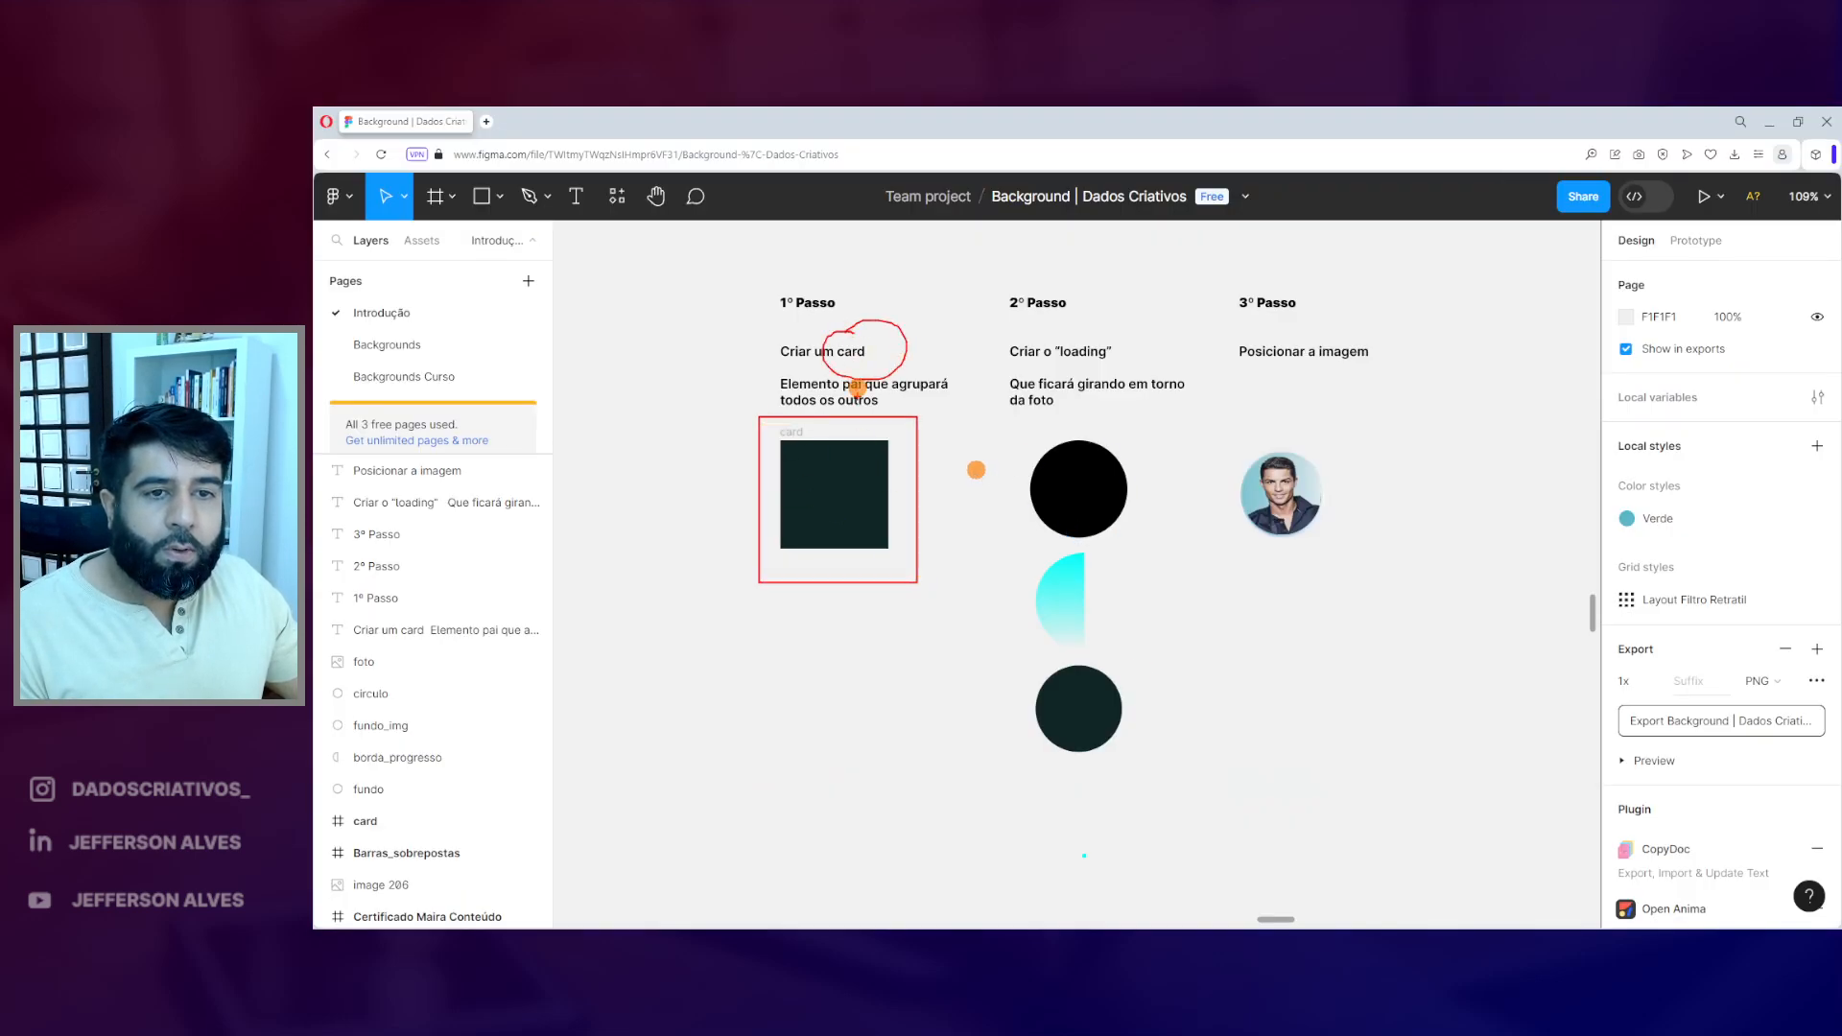
drag(781, 440, 897, 546)
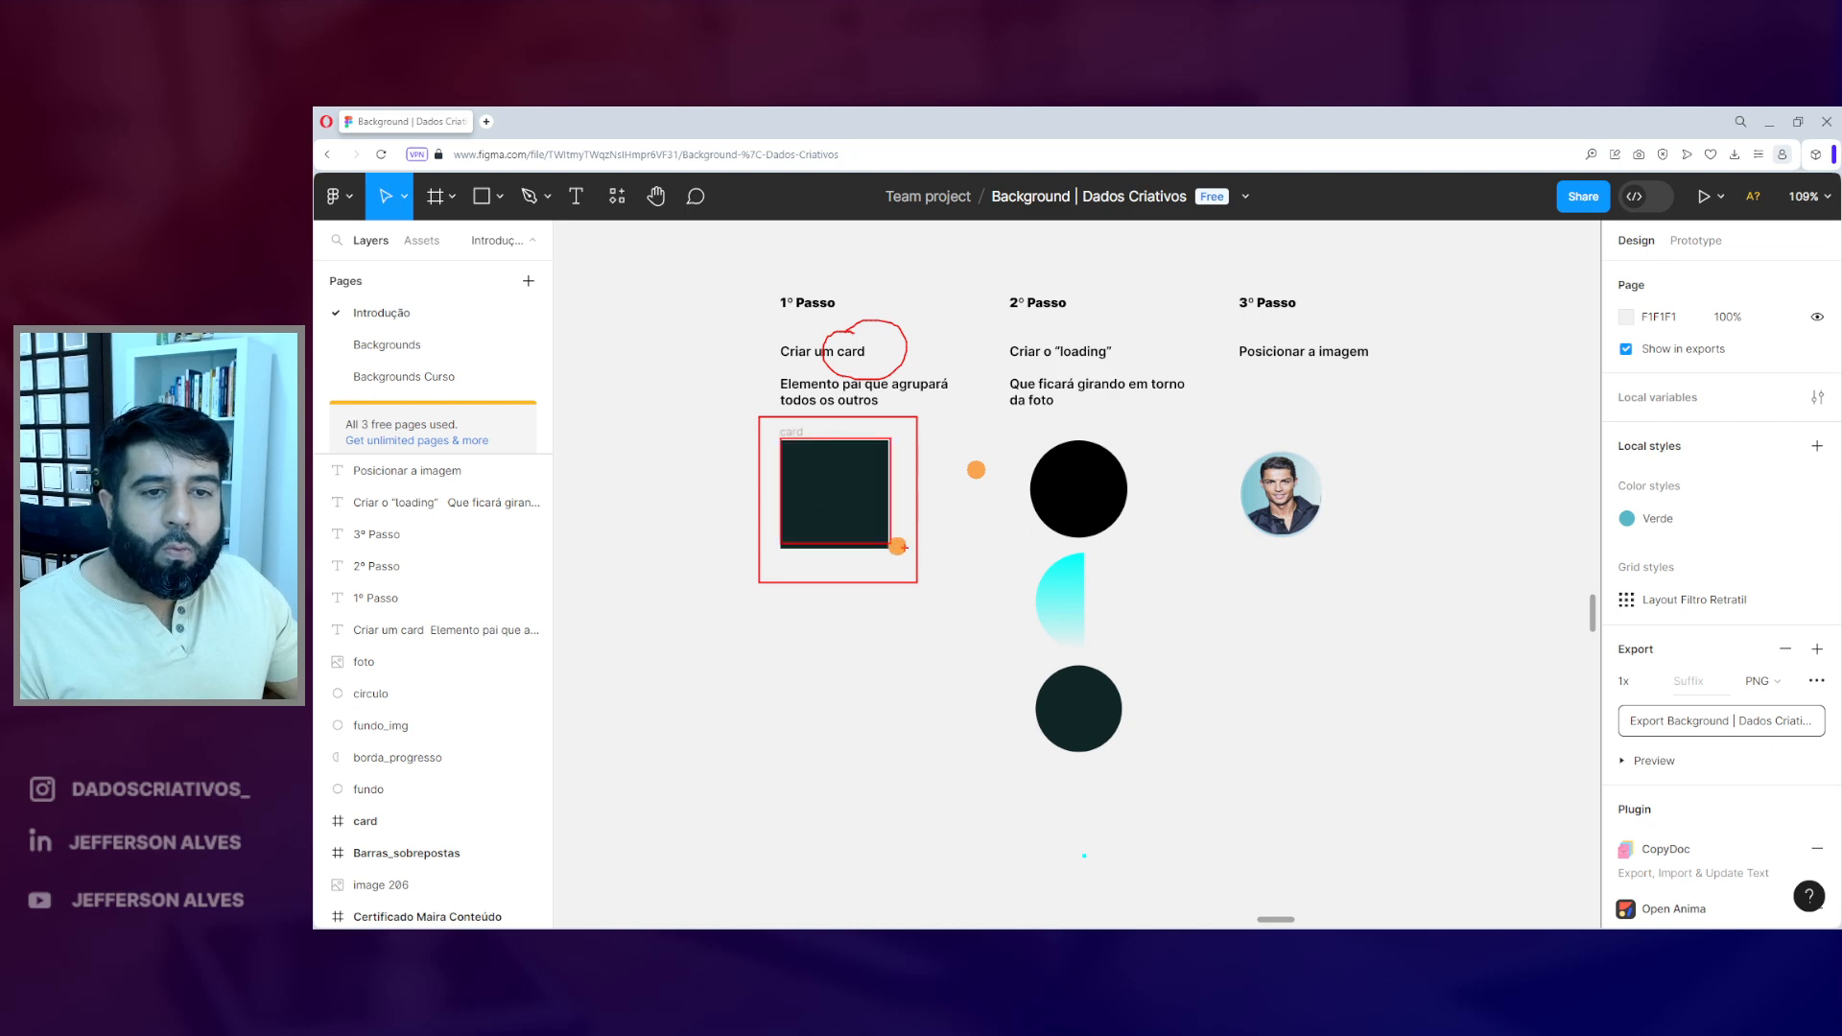
key(Escape)
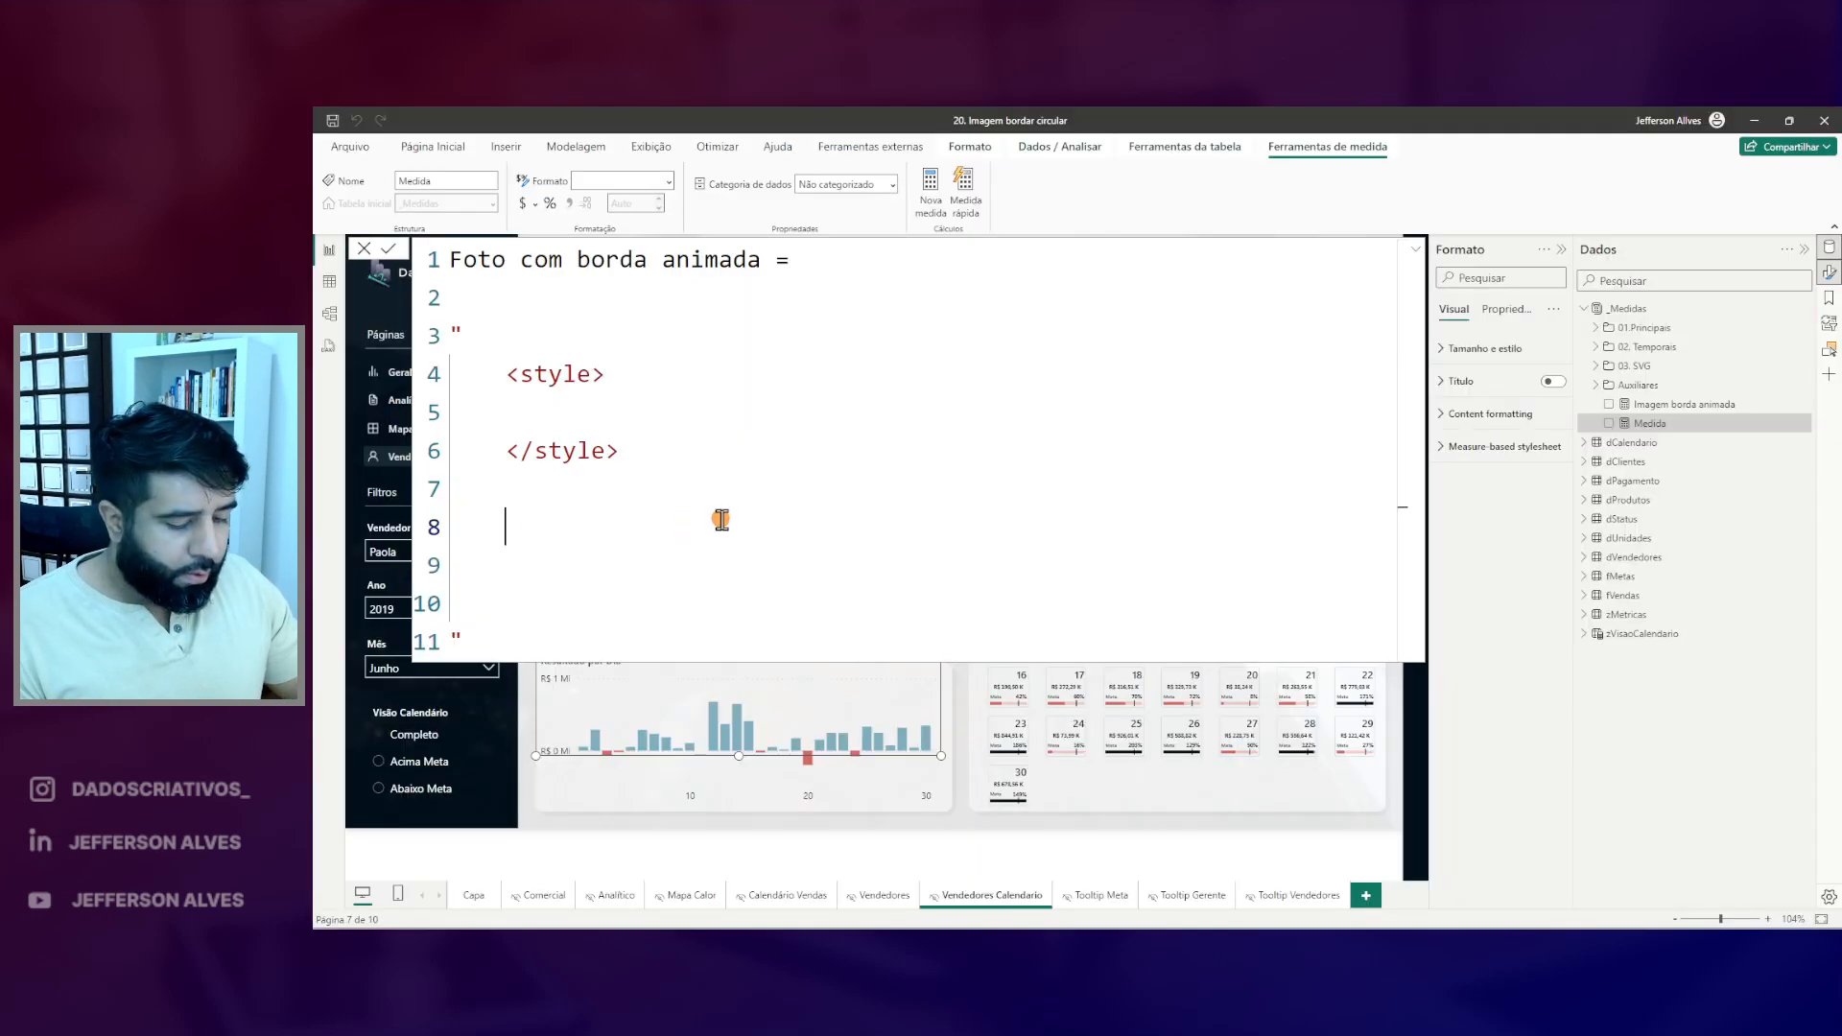
- Switch back to Power BI, add a div block with class='card' below the style block and commit the measure
key(Return)
key(Return)
text(</div>)
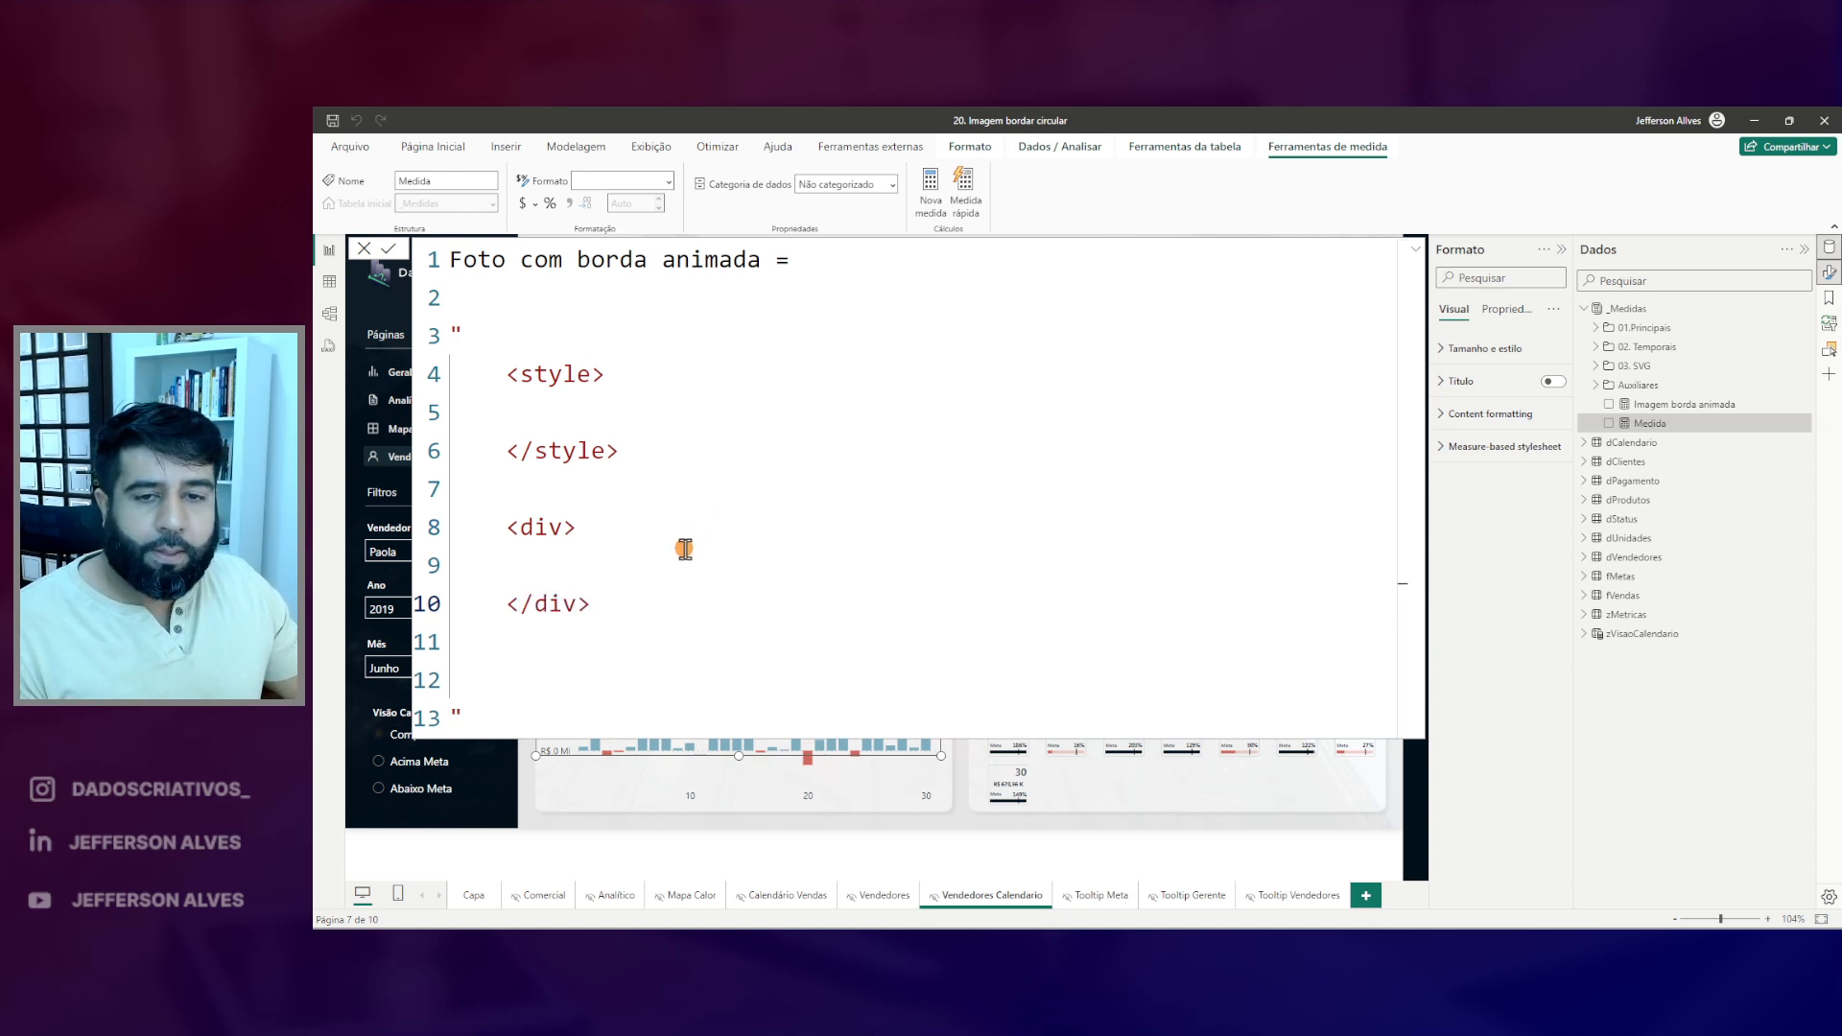
click(563, 526)
text(class='')
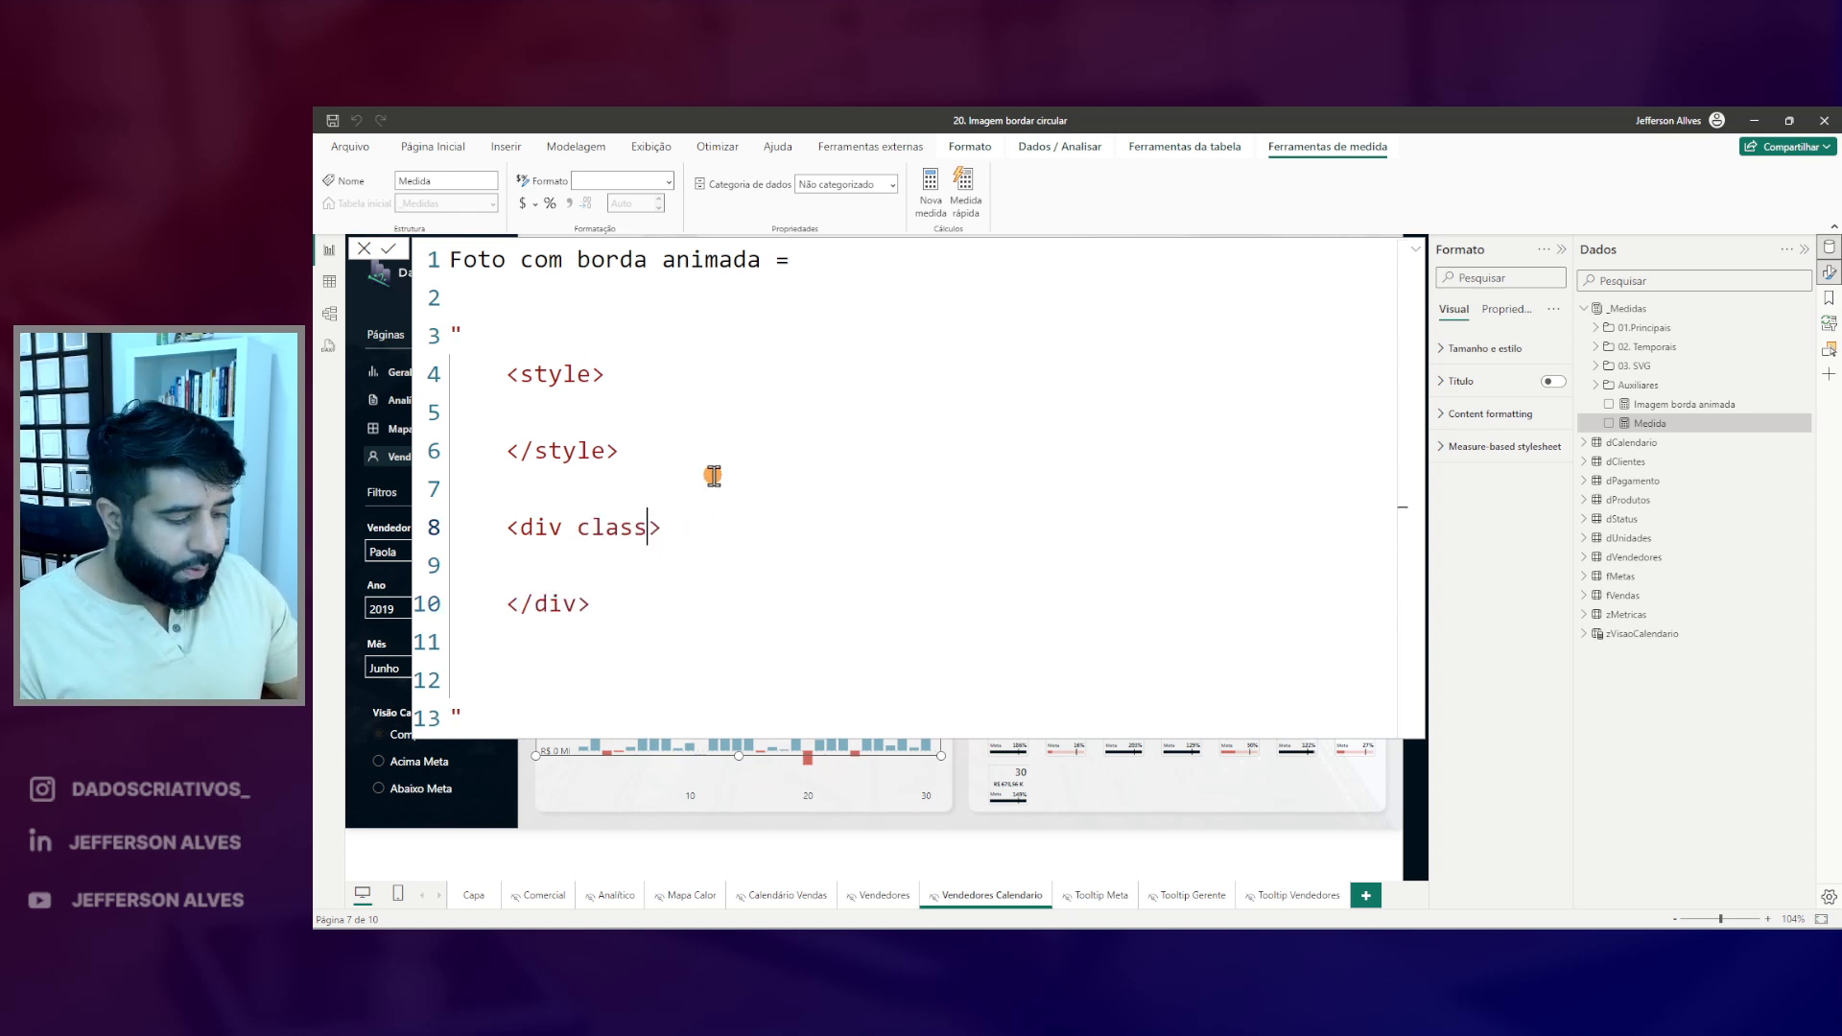
key(Left)
key(Left)
text(card)
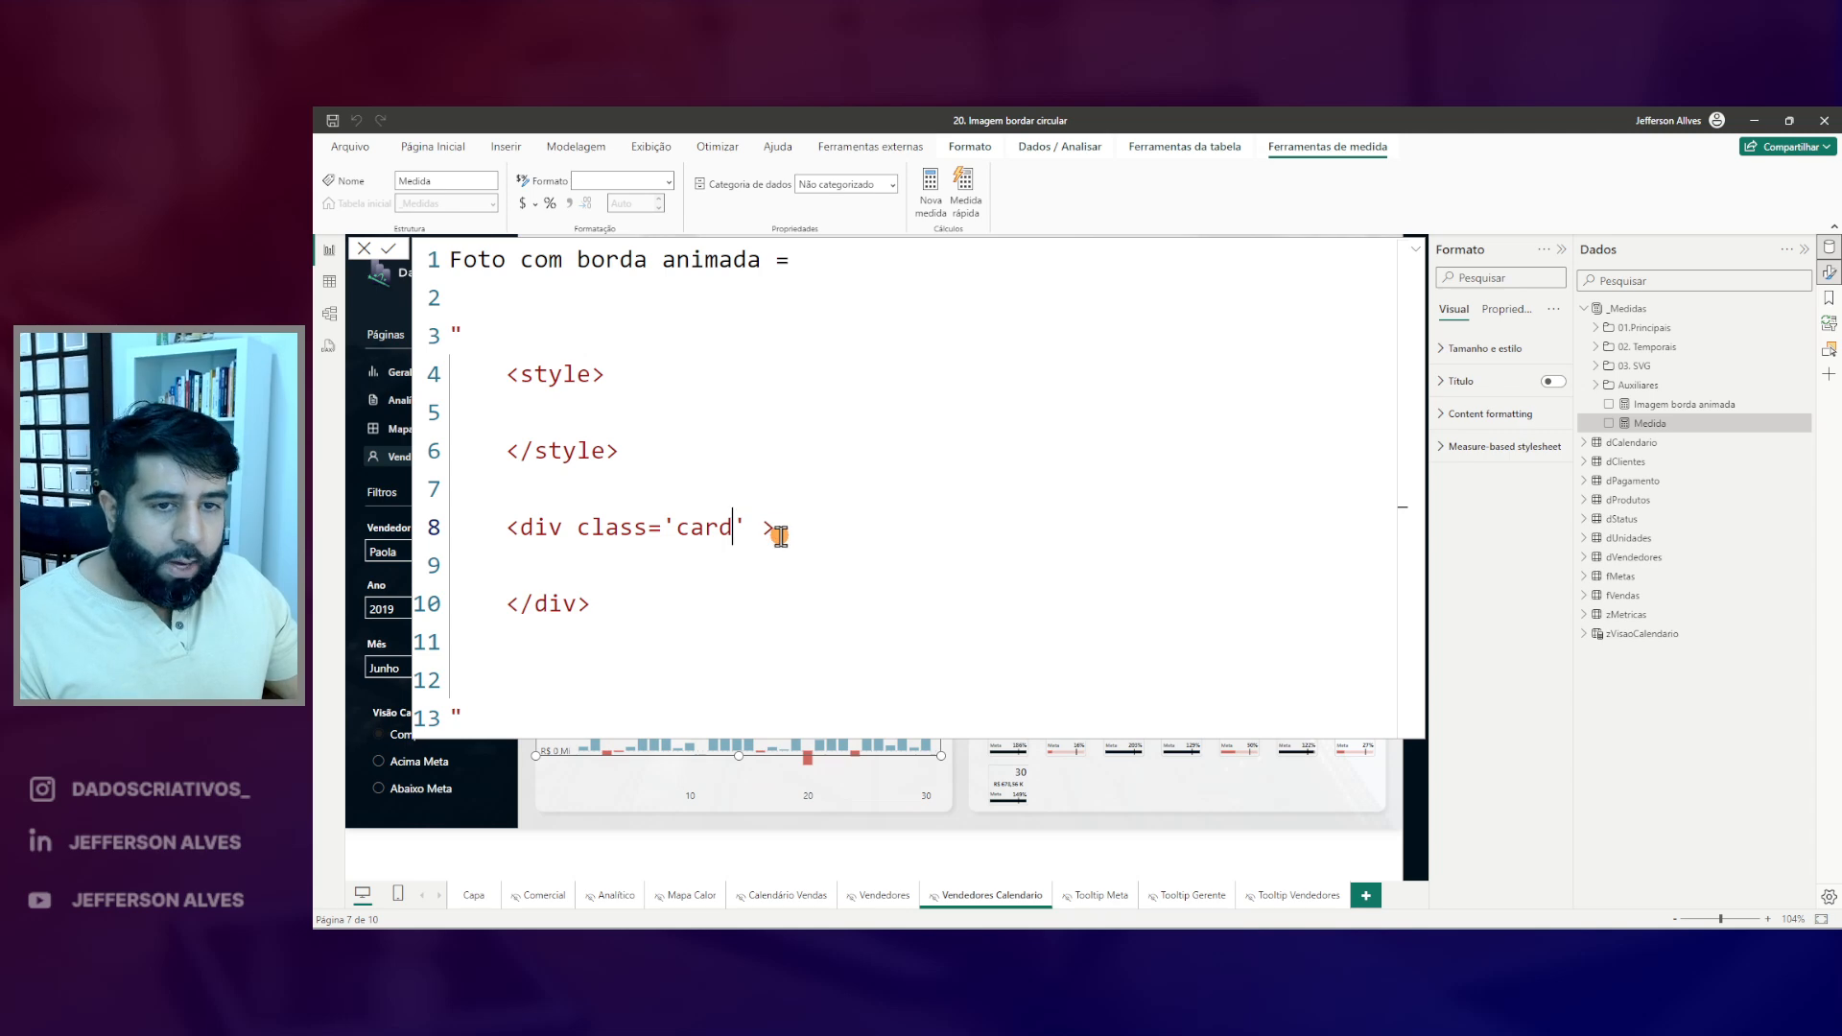
click(1413, 259)
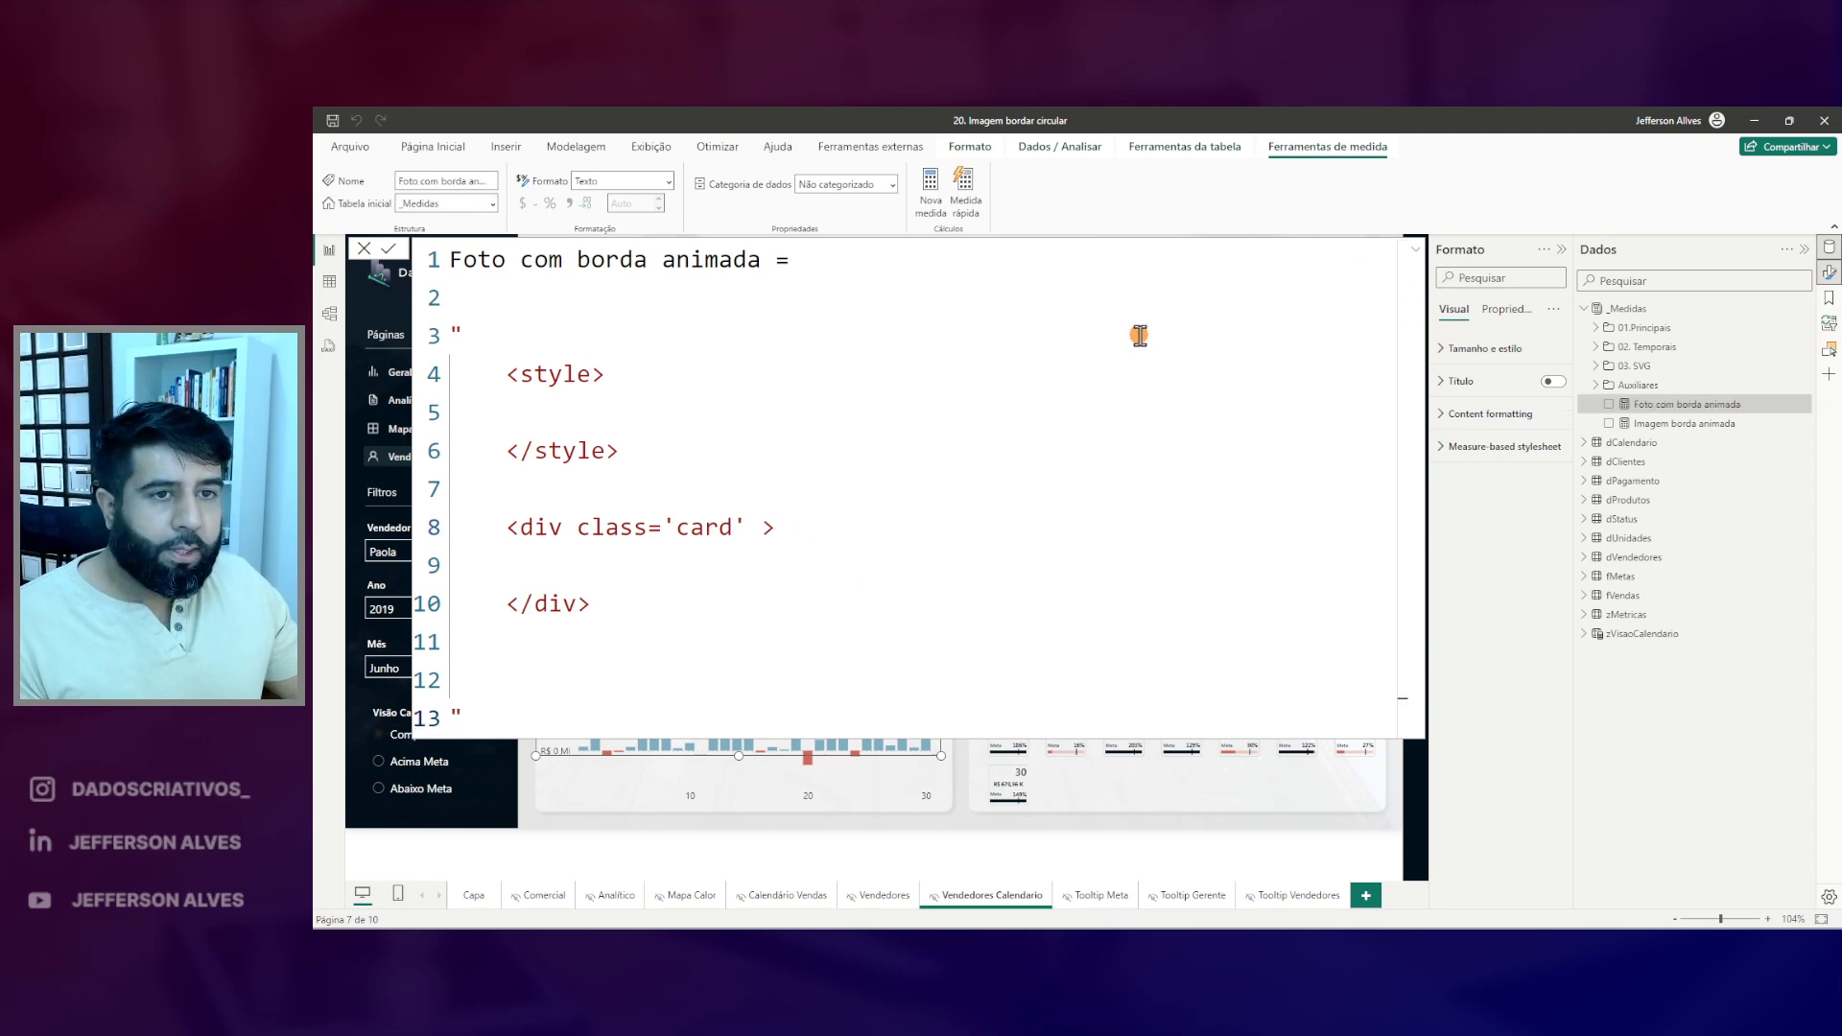
- Add the Foto com borda animada measure to the HTML Content visual's values and expand its size and background settings
click(1489, 404)
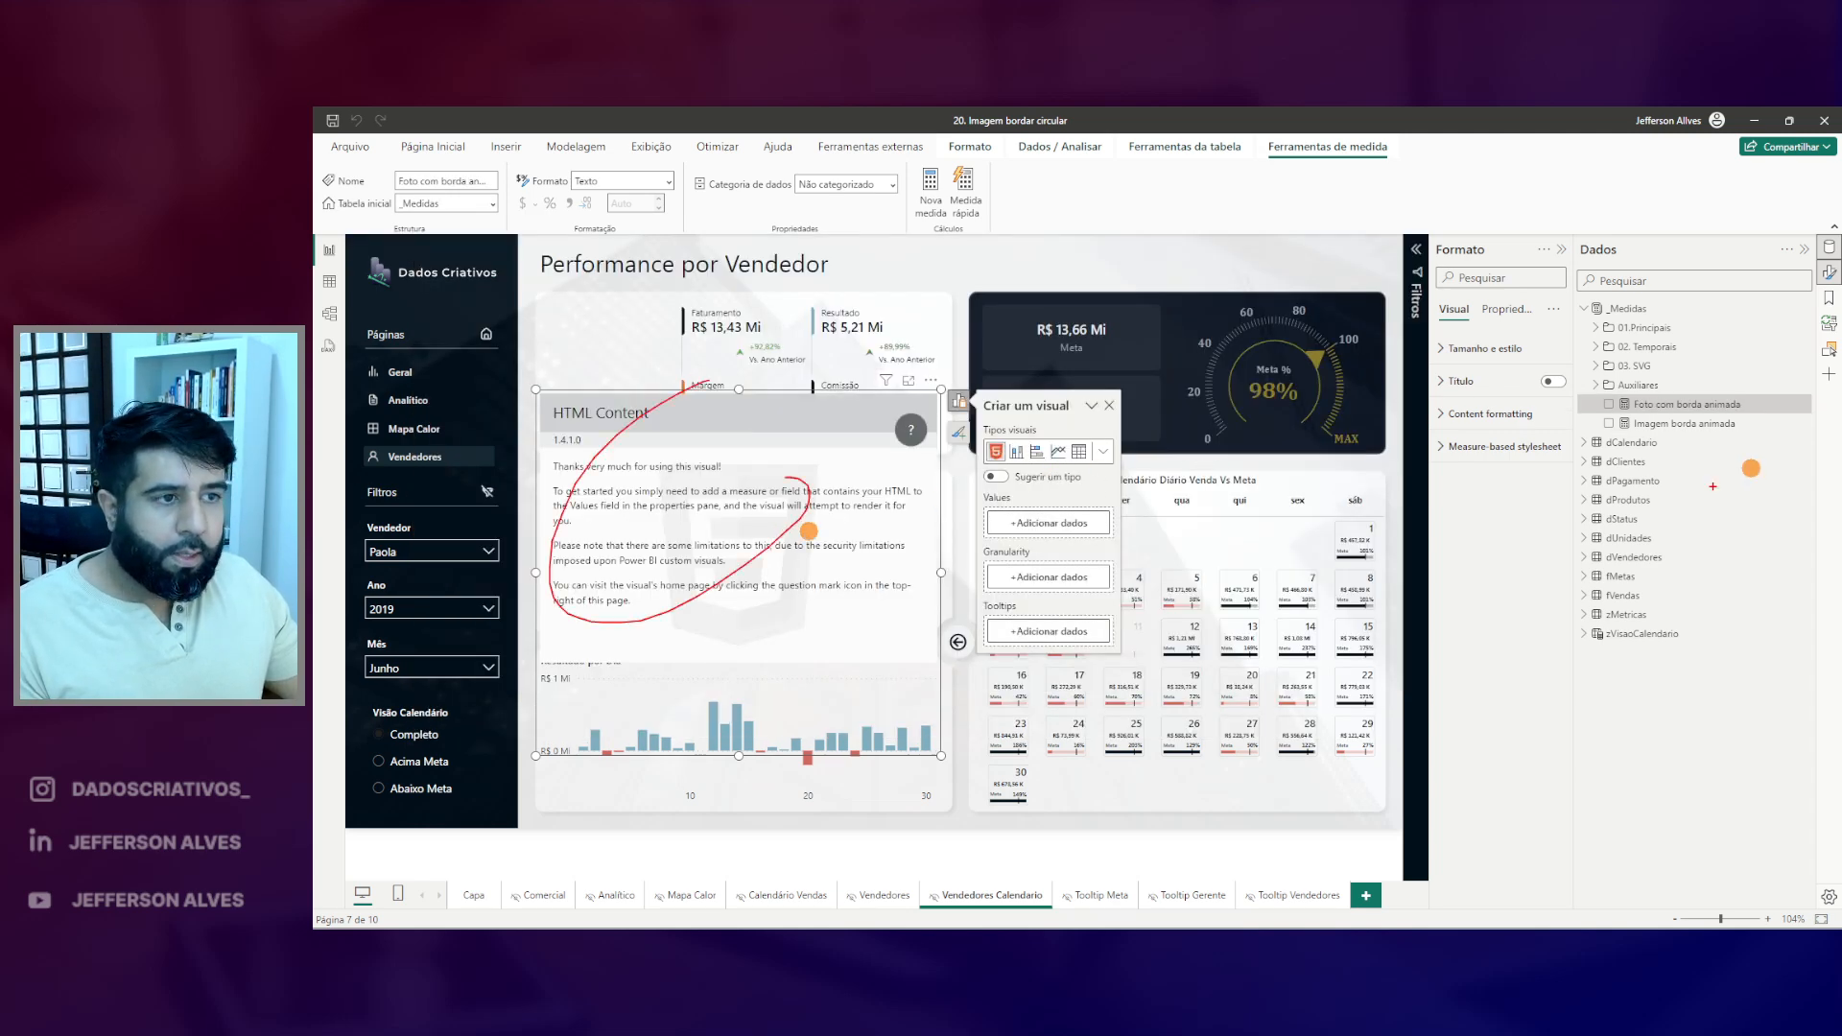
drag(1693, 406, 1071, 524)
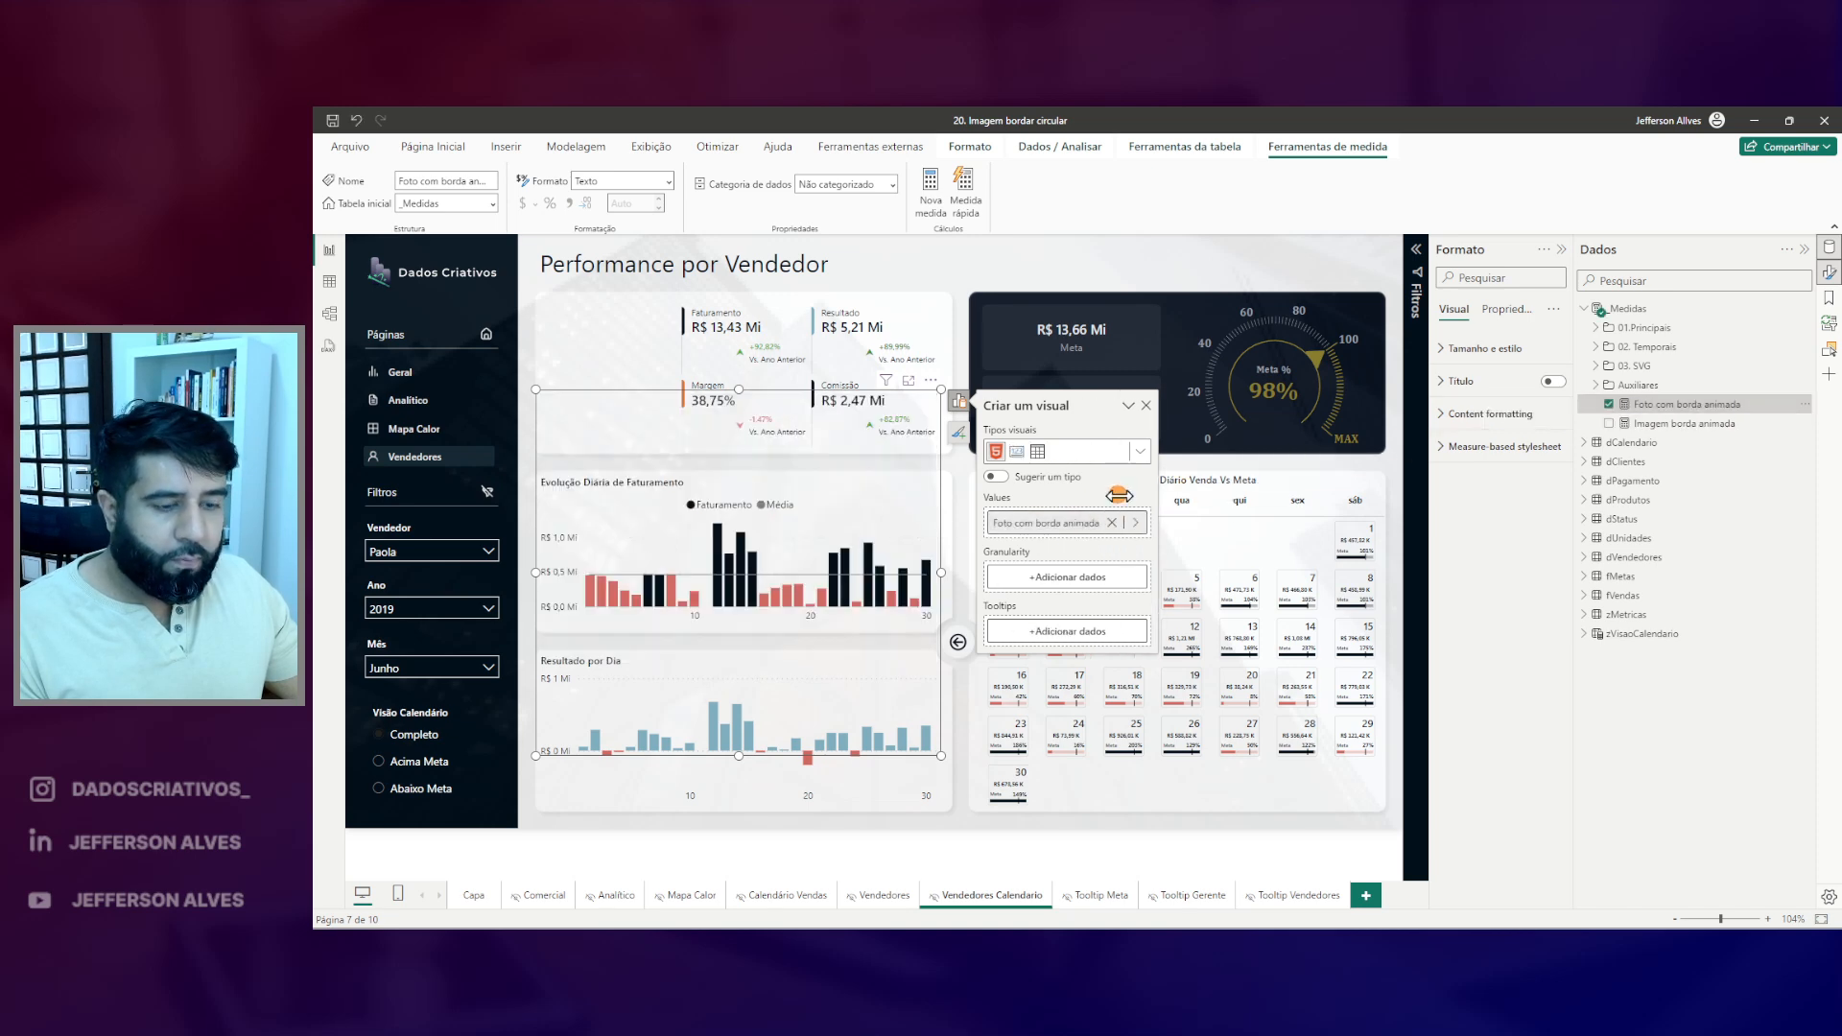
click(1454, 351)
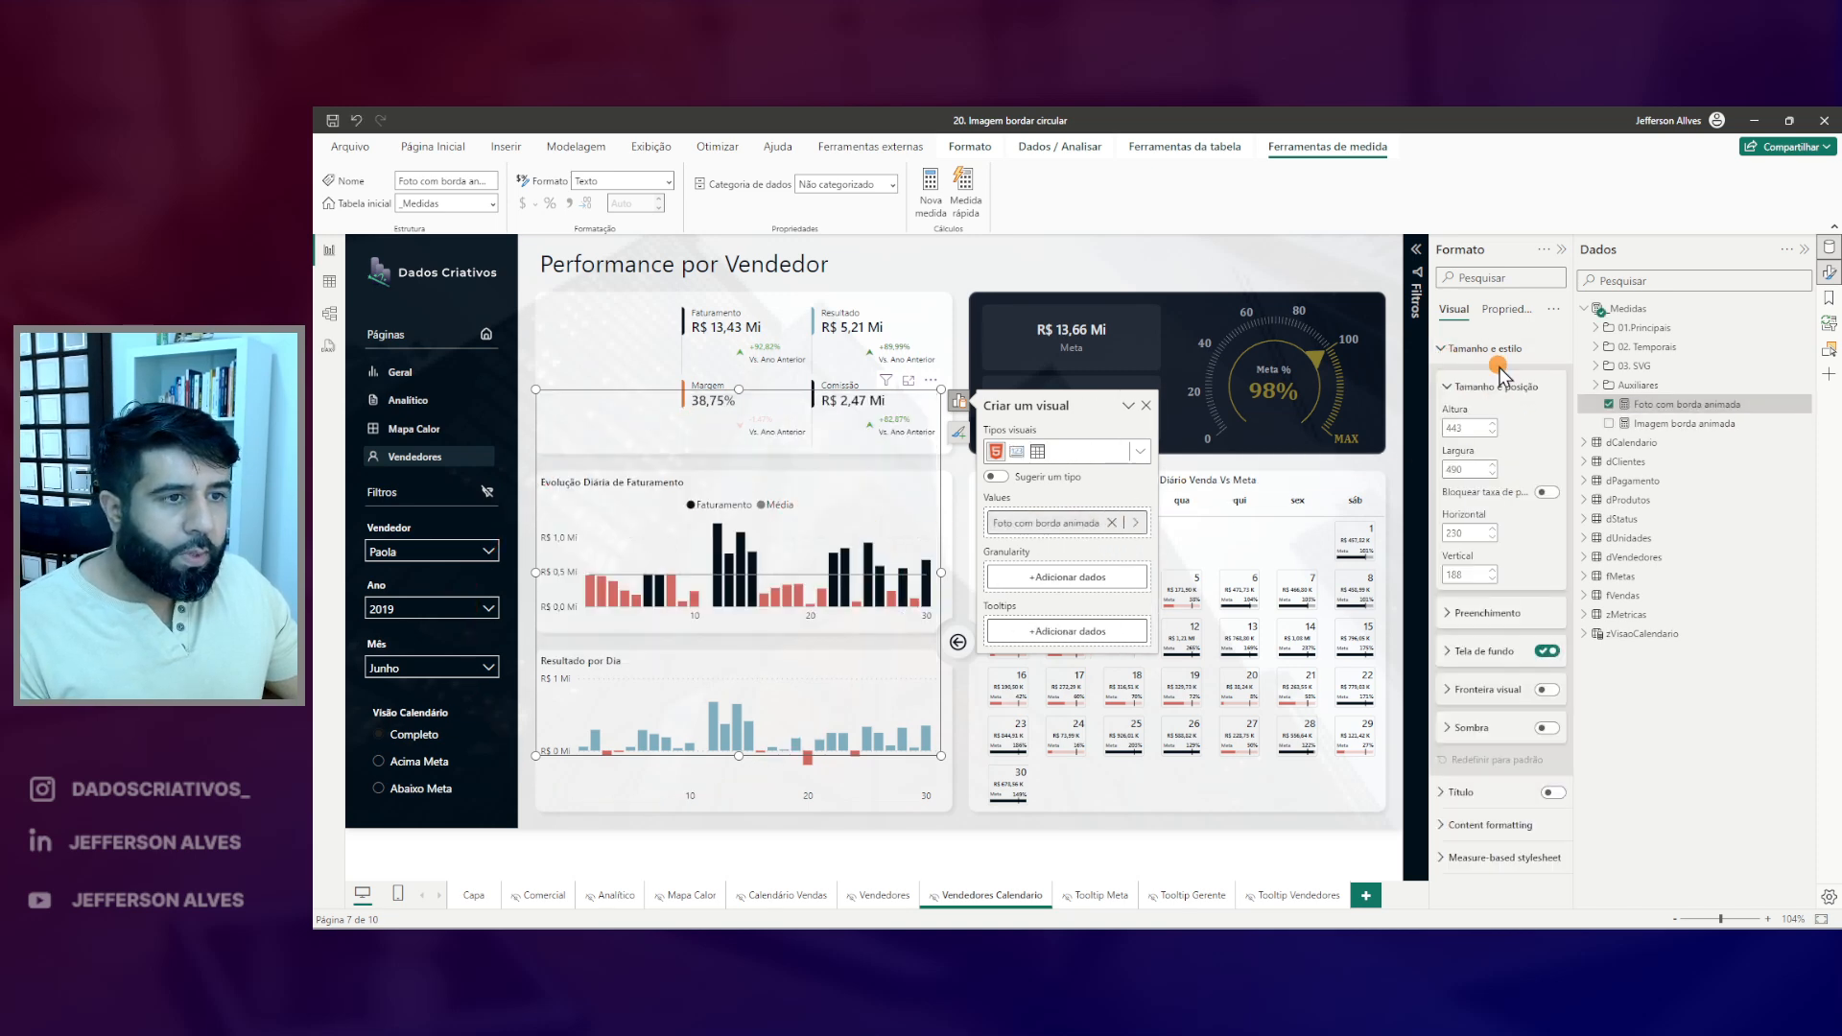
click(1482, 651)
mouse_move(1497, 739)
mouse_down()
mouse_move(1555, 737)
mouse_move(1449, 733)
mouse_up()
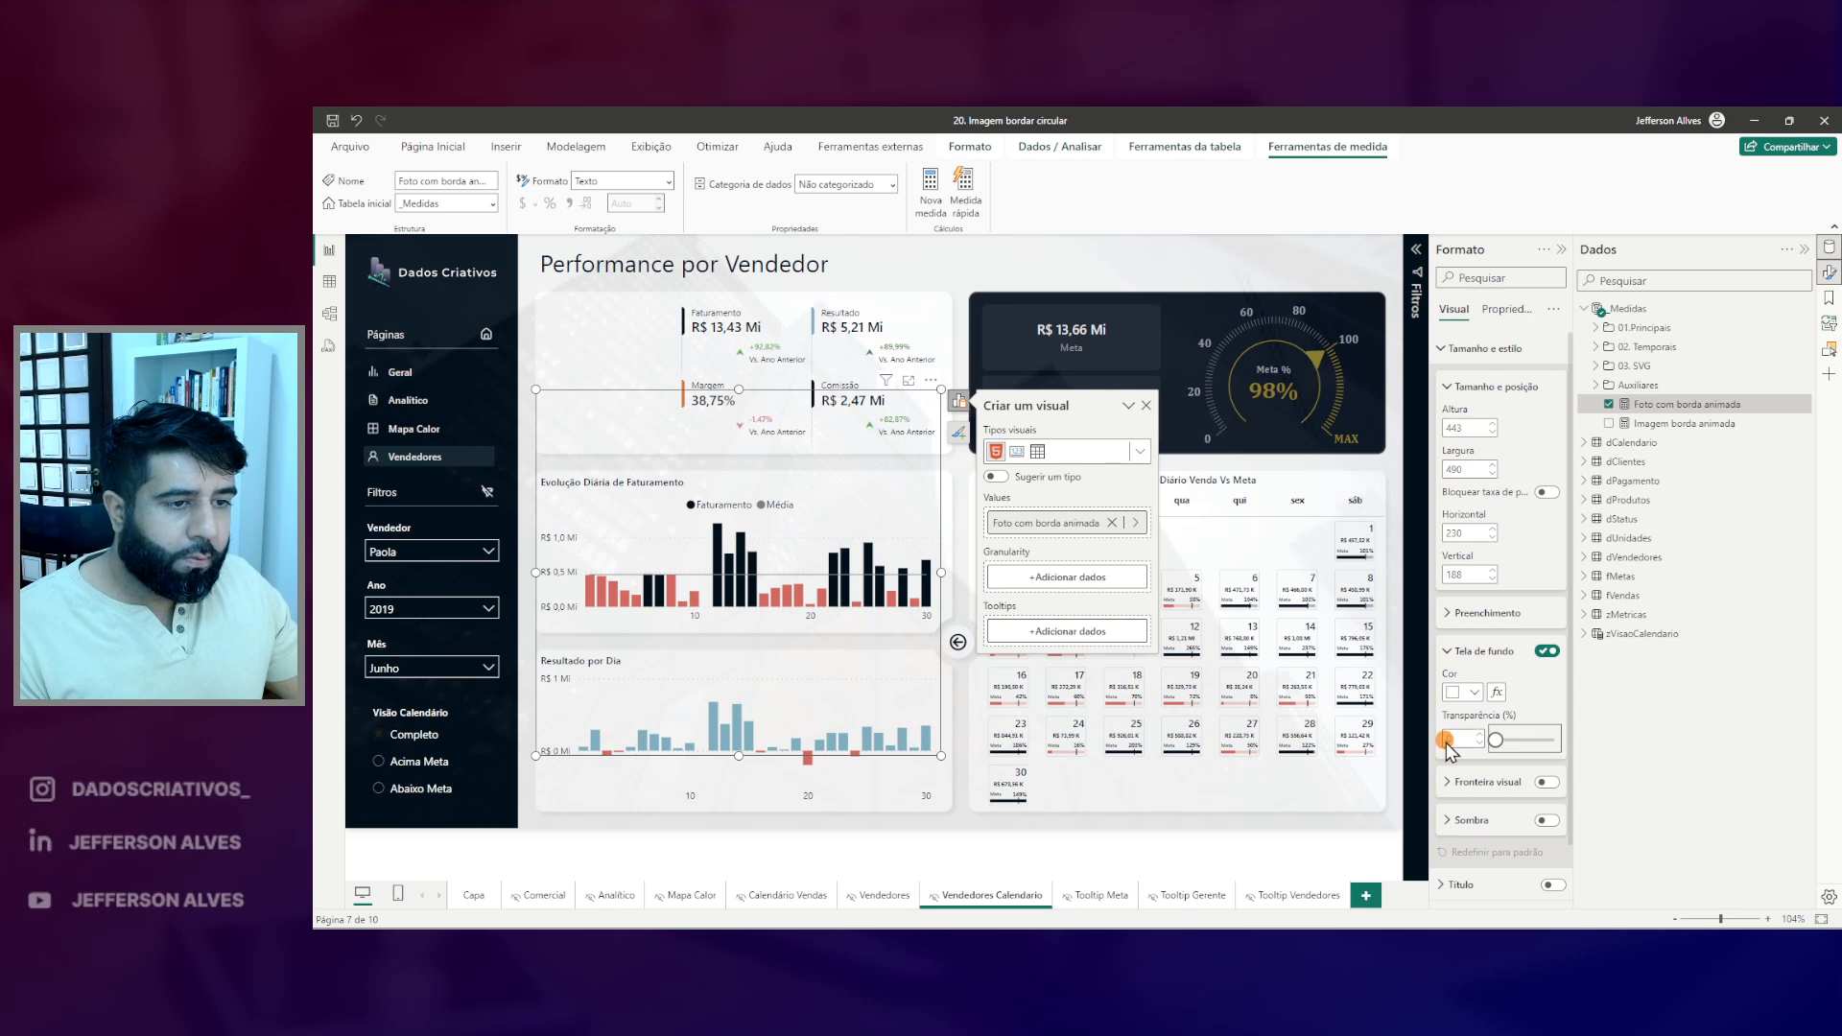
mouse_move(765, 453)
mouse_down()
mouse_move(719, 484)
mouse_move(753, 521)
mouse_up()
key(Escape)
key(ctrl+2)
key(Escape)
- Reopen the Foto com borda animada measure and add an empty card rule with braces inside the style block
click(1647, 399)
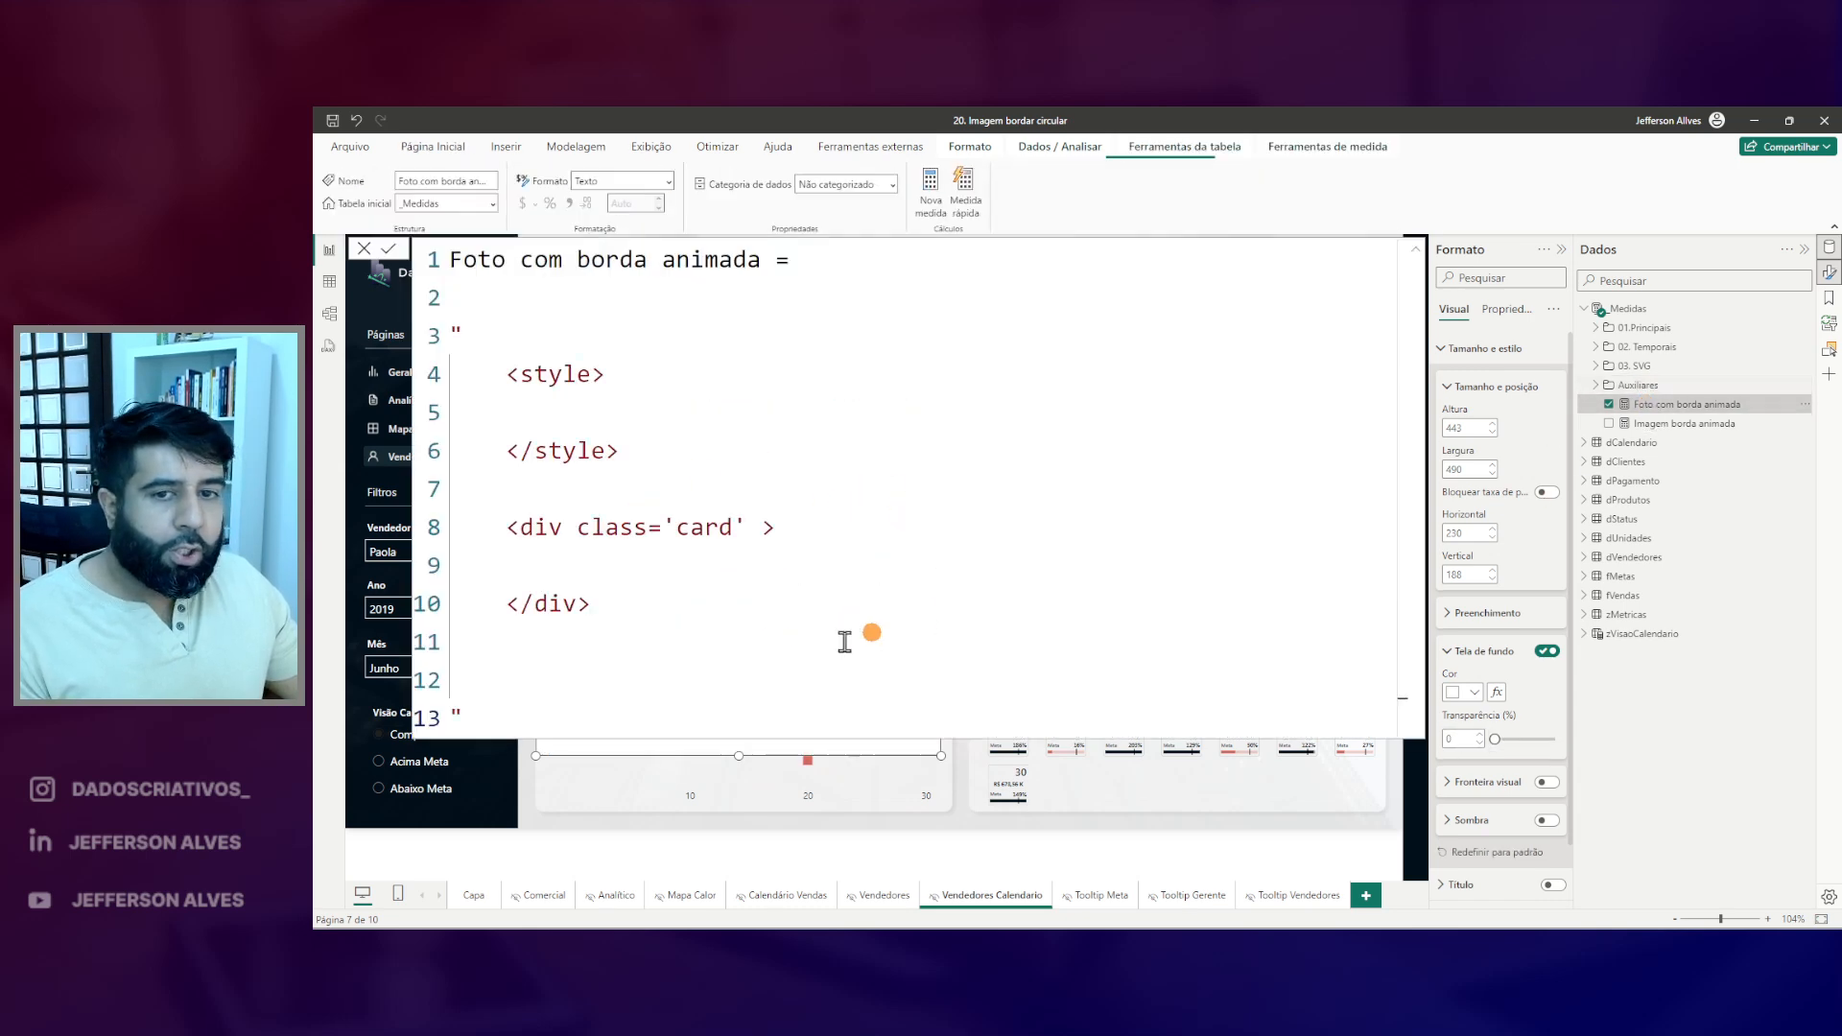
key(ctrl+2)
drag(659, 502, 796, 561)
key(Escape)
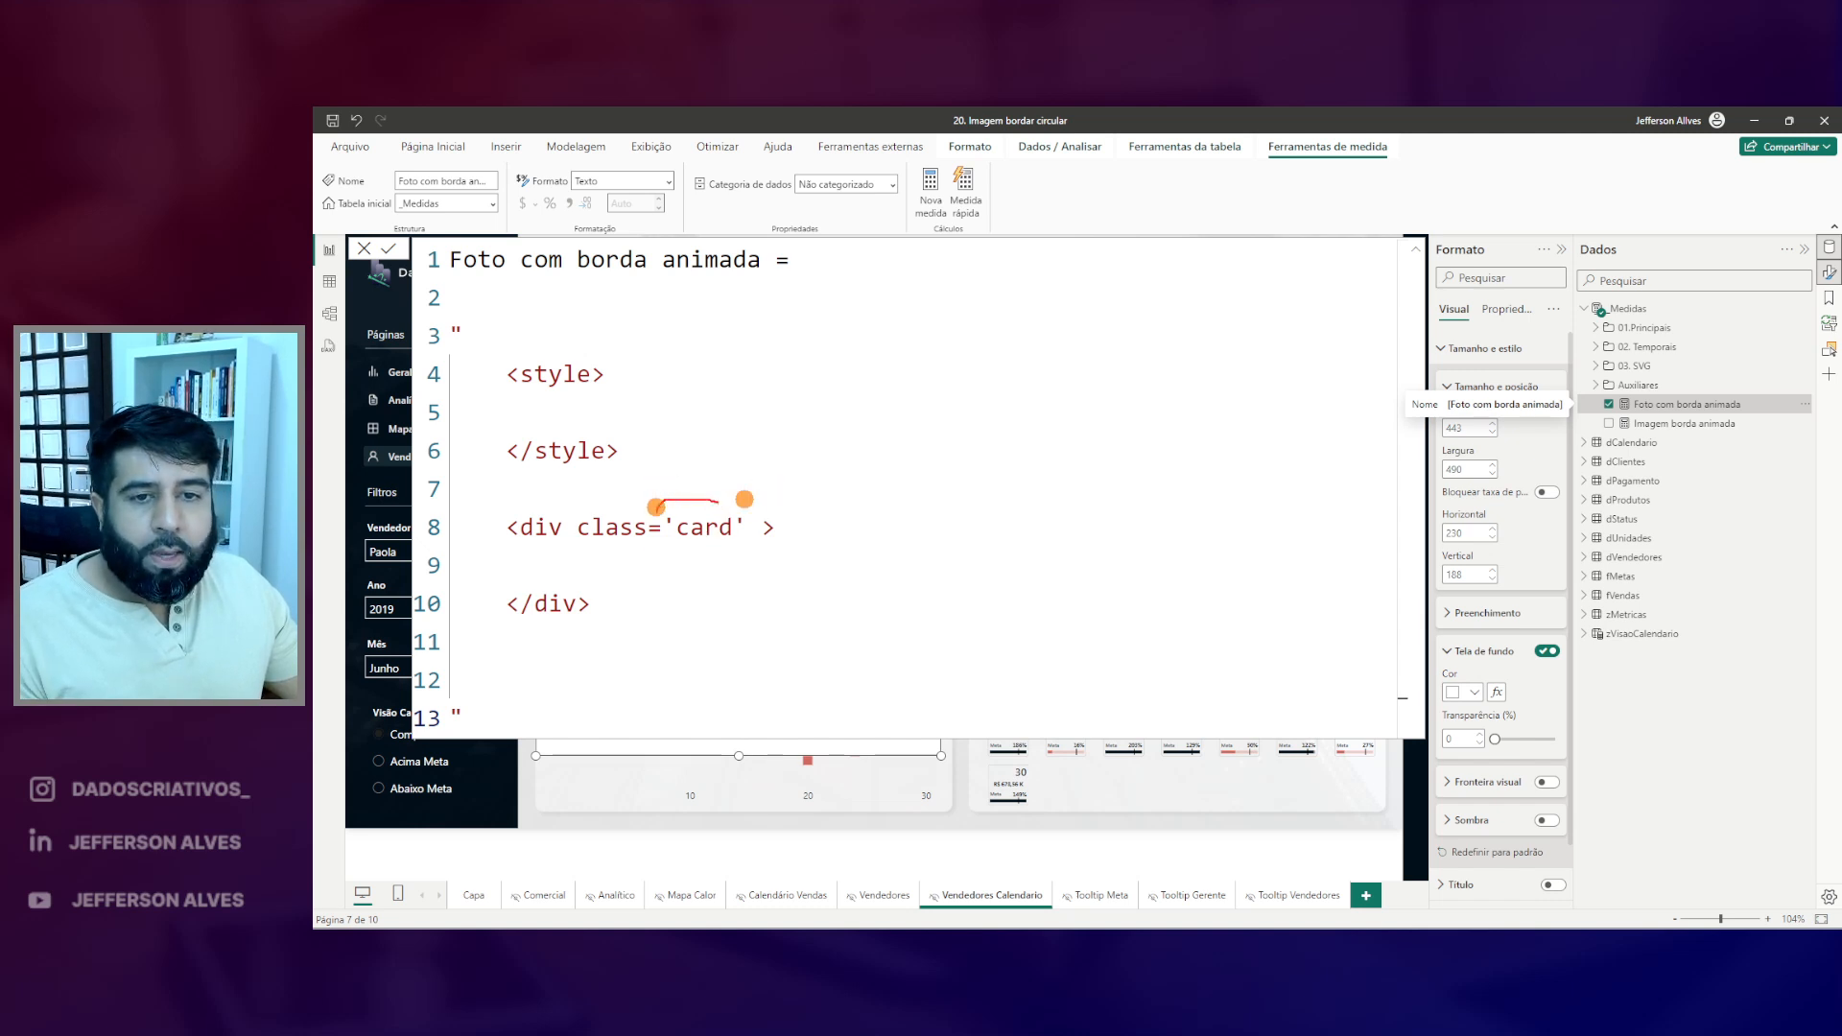
double_click(704, 527)
click(683, 394)
key(Tab)
text(card)
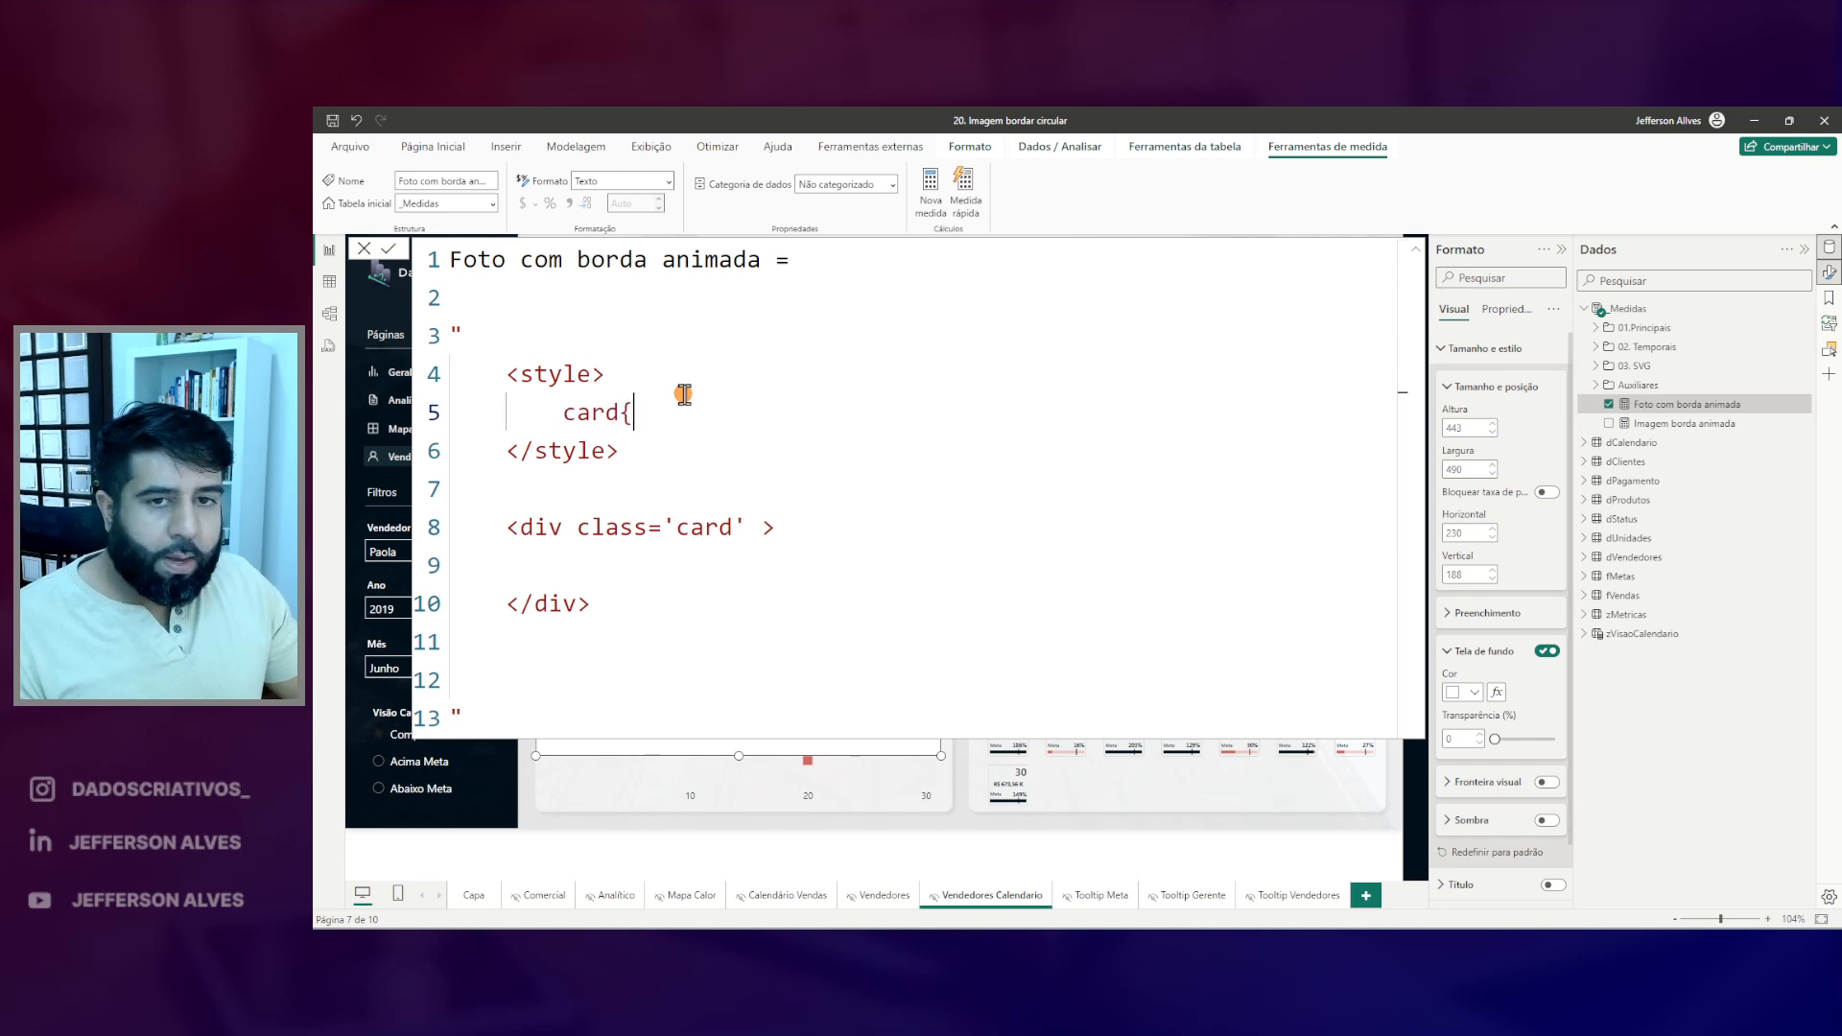
text({)
key(Return)
key(Return)
click(667, 376)
key(Return)
- Prefix the card selector with a period and add a blank line after the rule's closing brace
mouse_move(575, 611)
mouse_down()
mouse_move(669, 682)
mouse_move(528, 479)
mouse_up()
drag(562, 357, 647, 438)
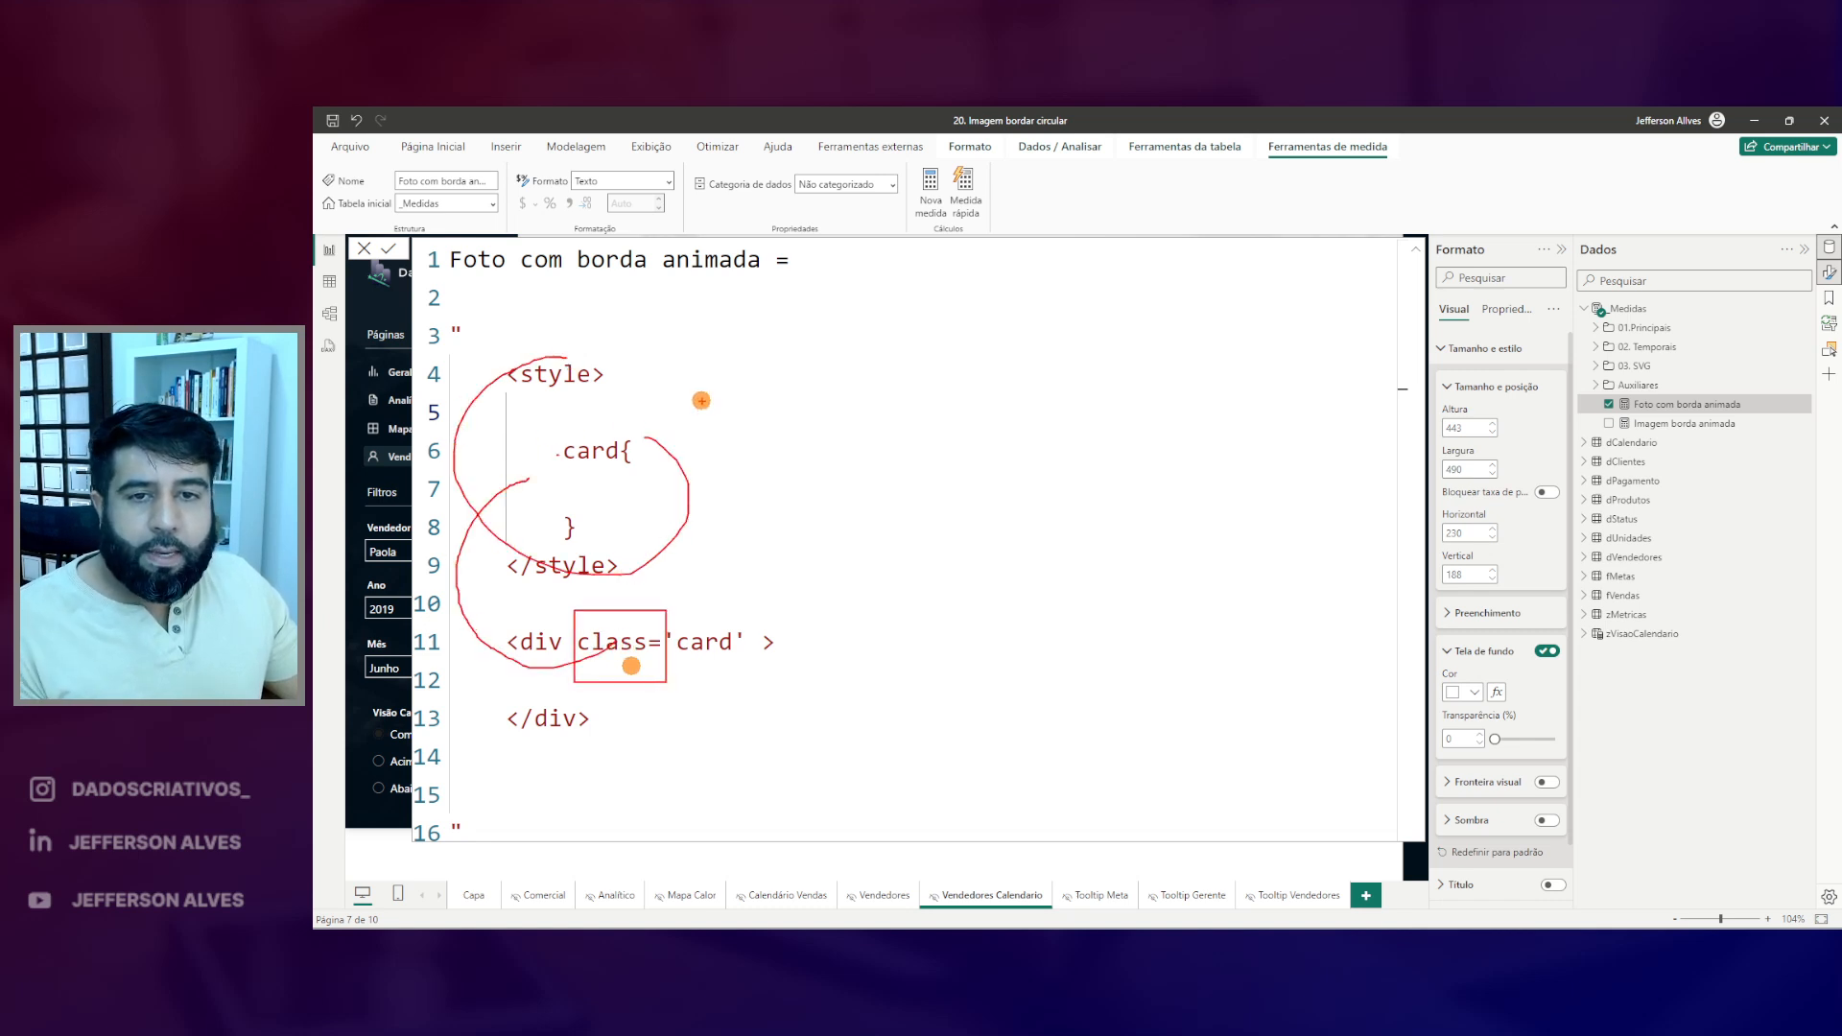
click(564, 449)
click(614, 526)
key(Return)
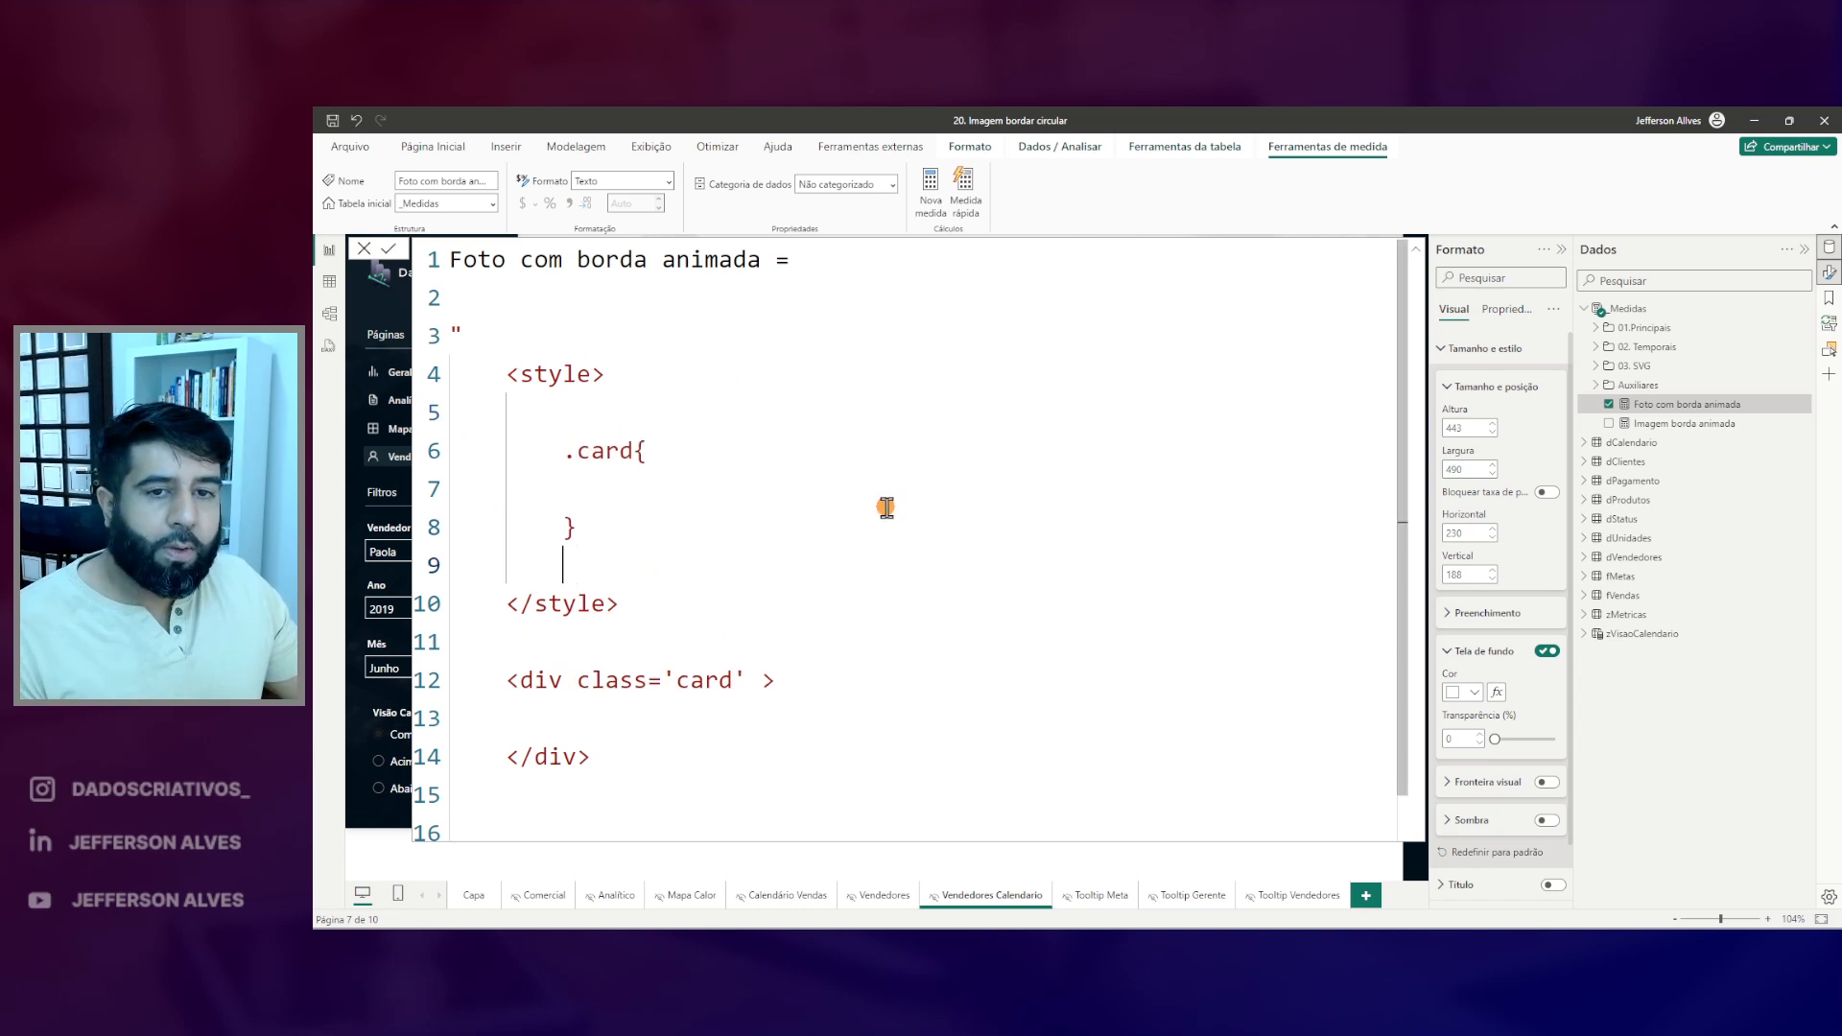
- Add the declaration position: relative; inside the .card rule
click(616, 488)
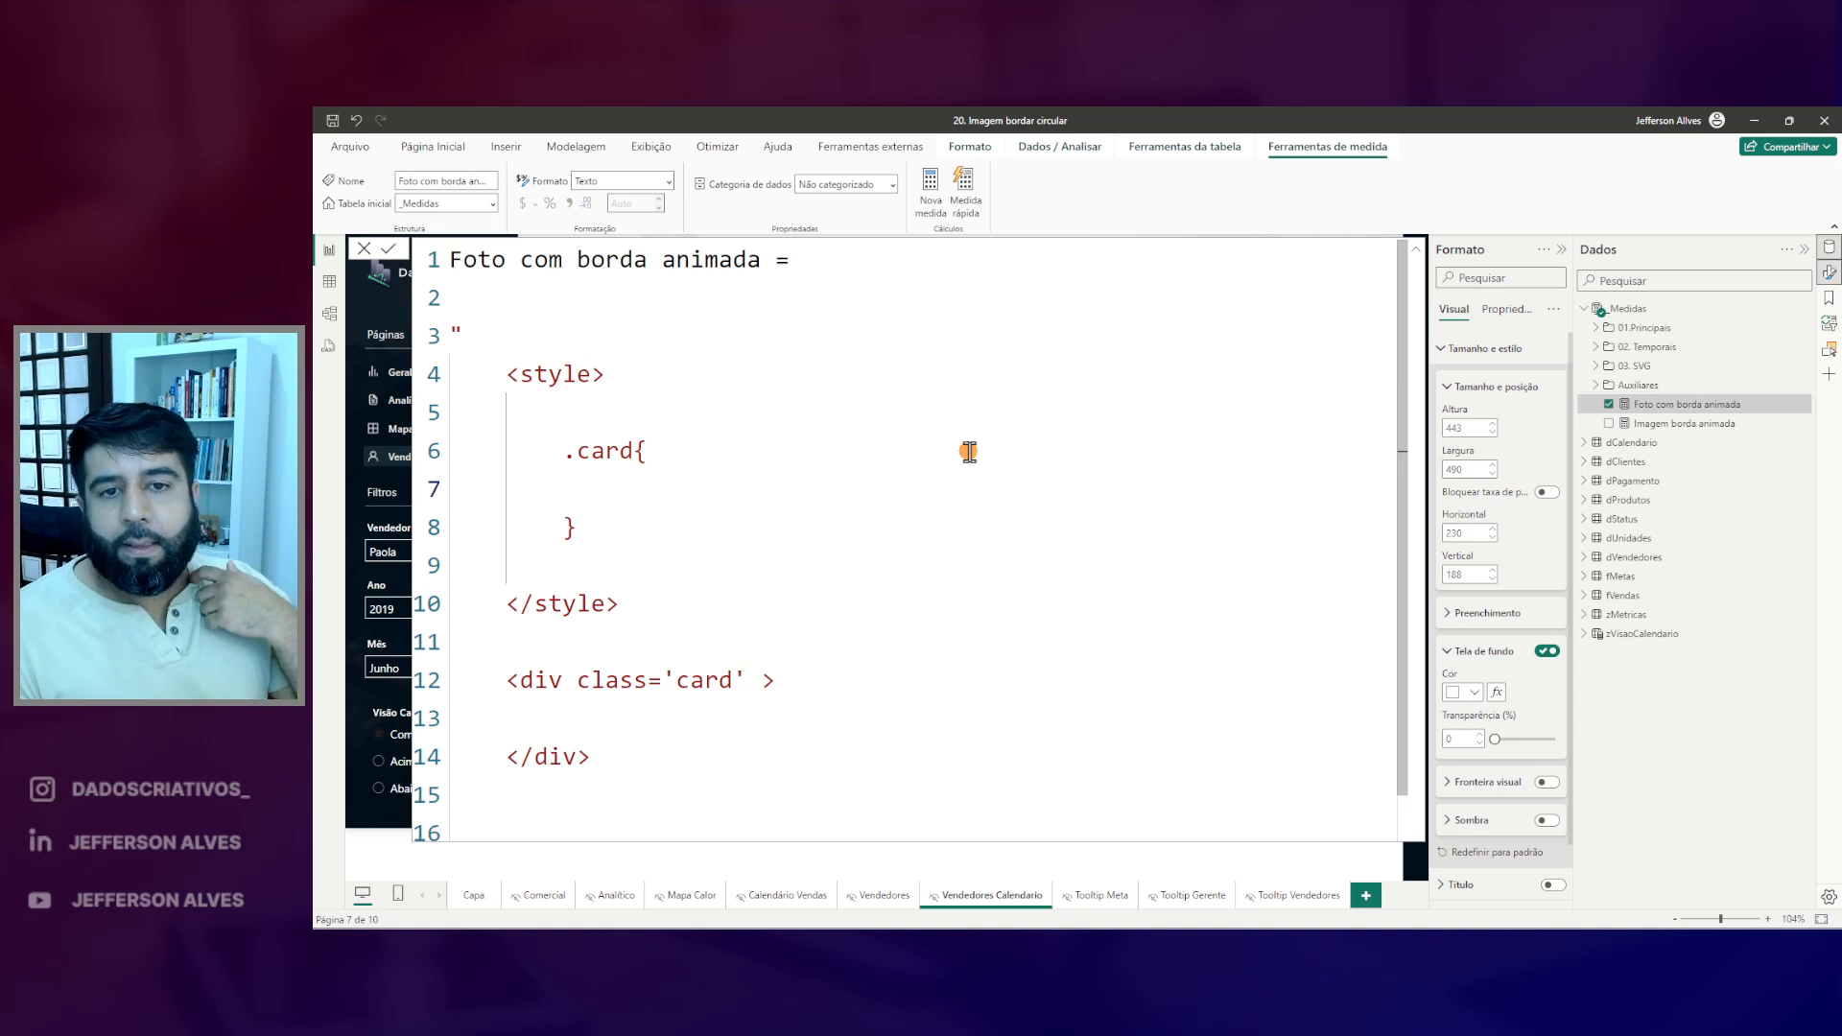
text(posi)
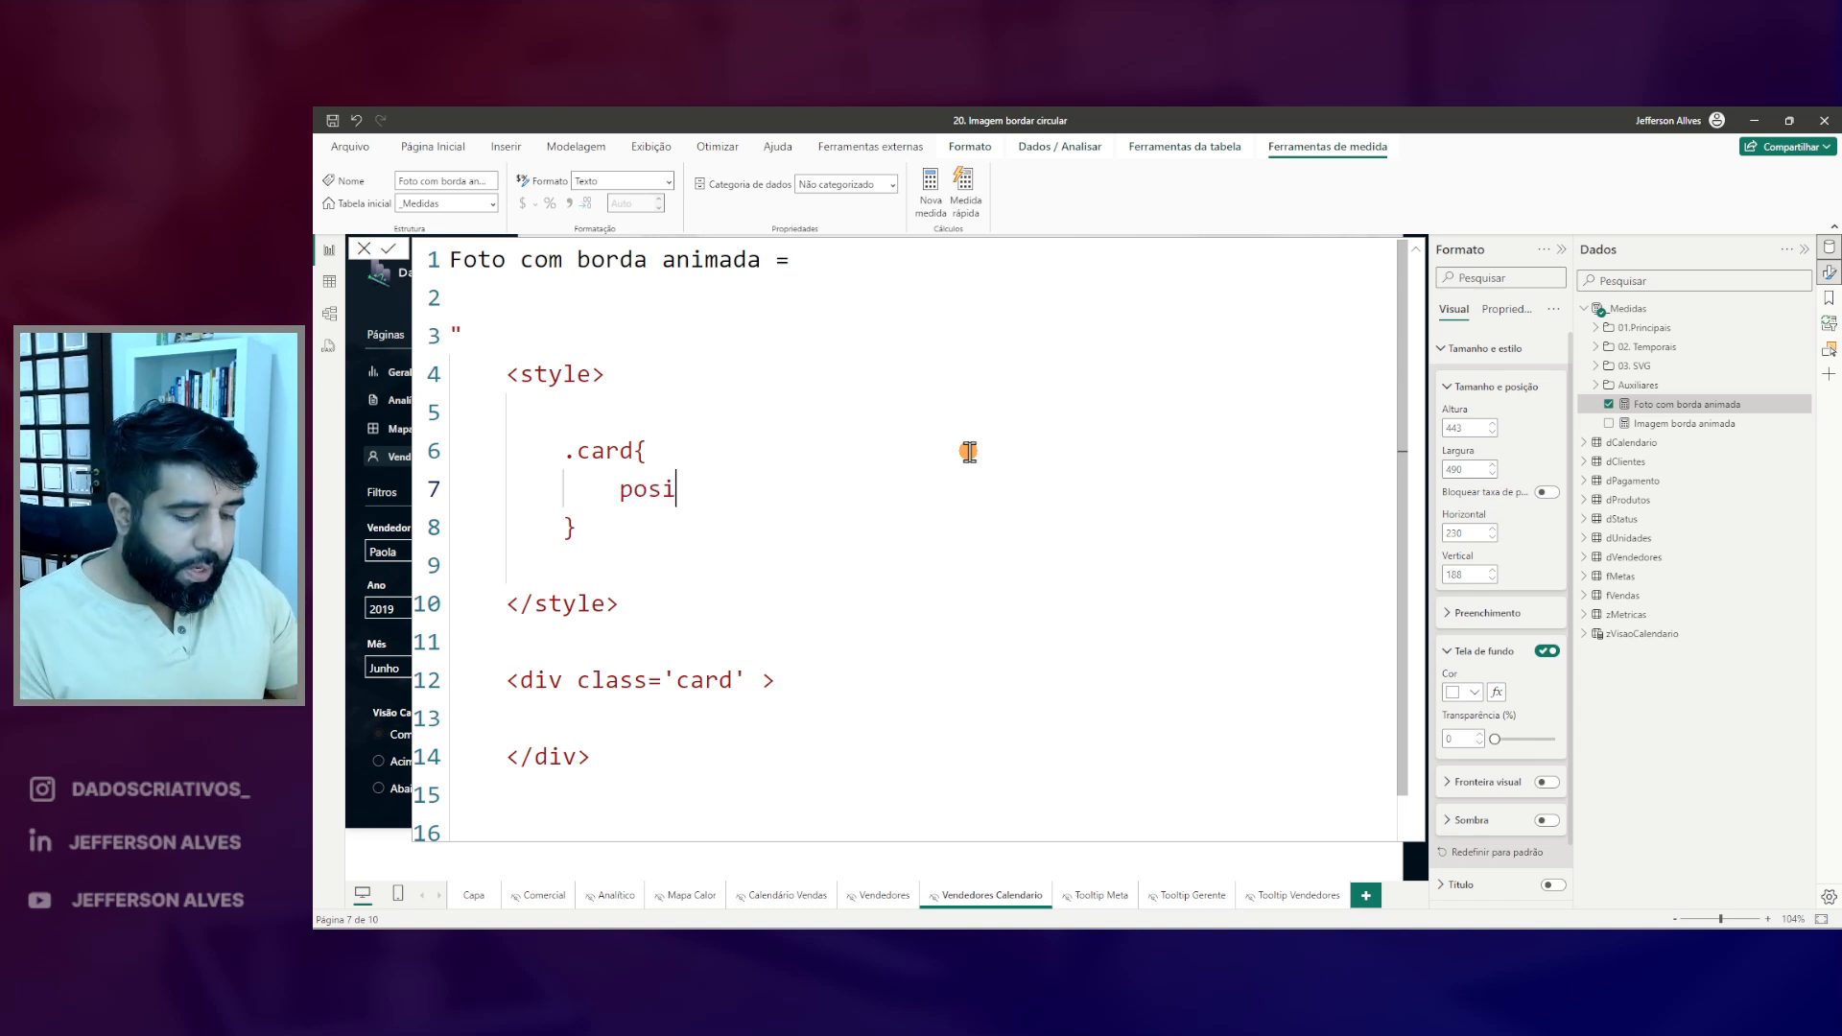
text(tion:)
drag(748, 489, 733, 489)
click(838, 500)
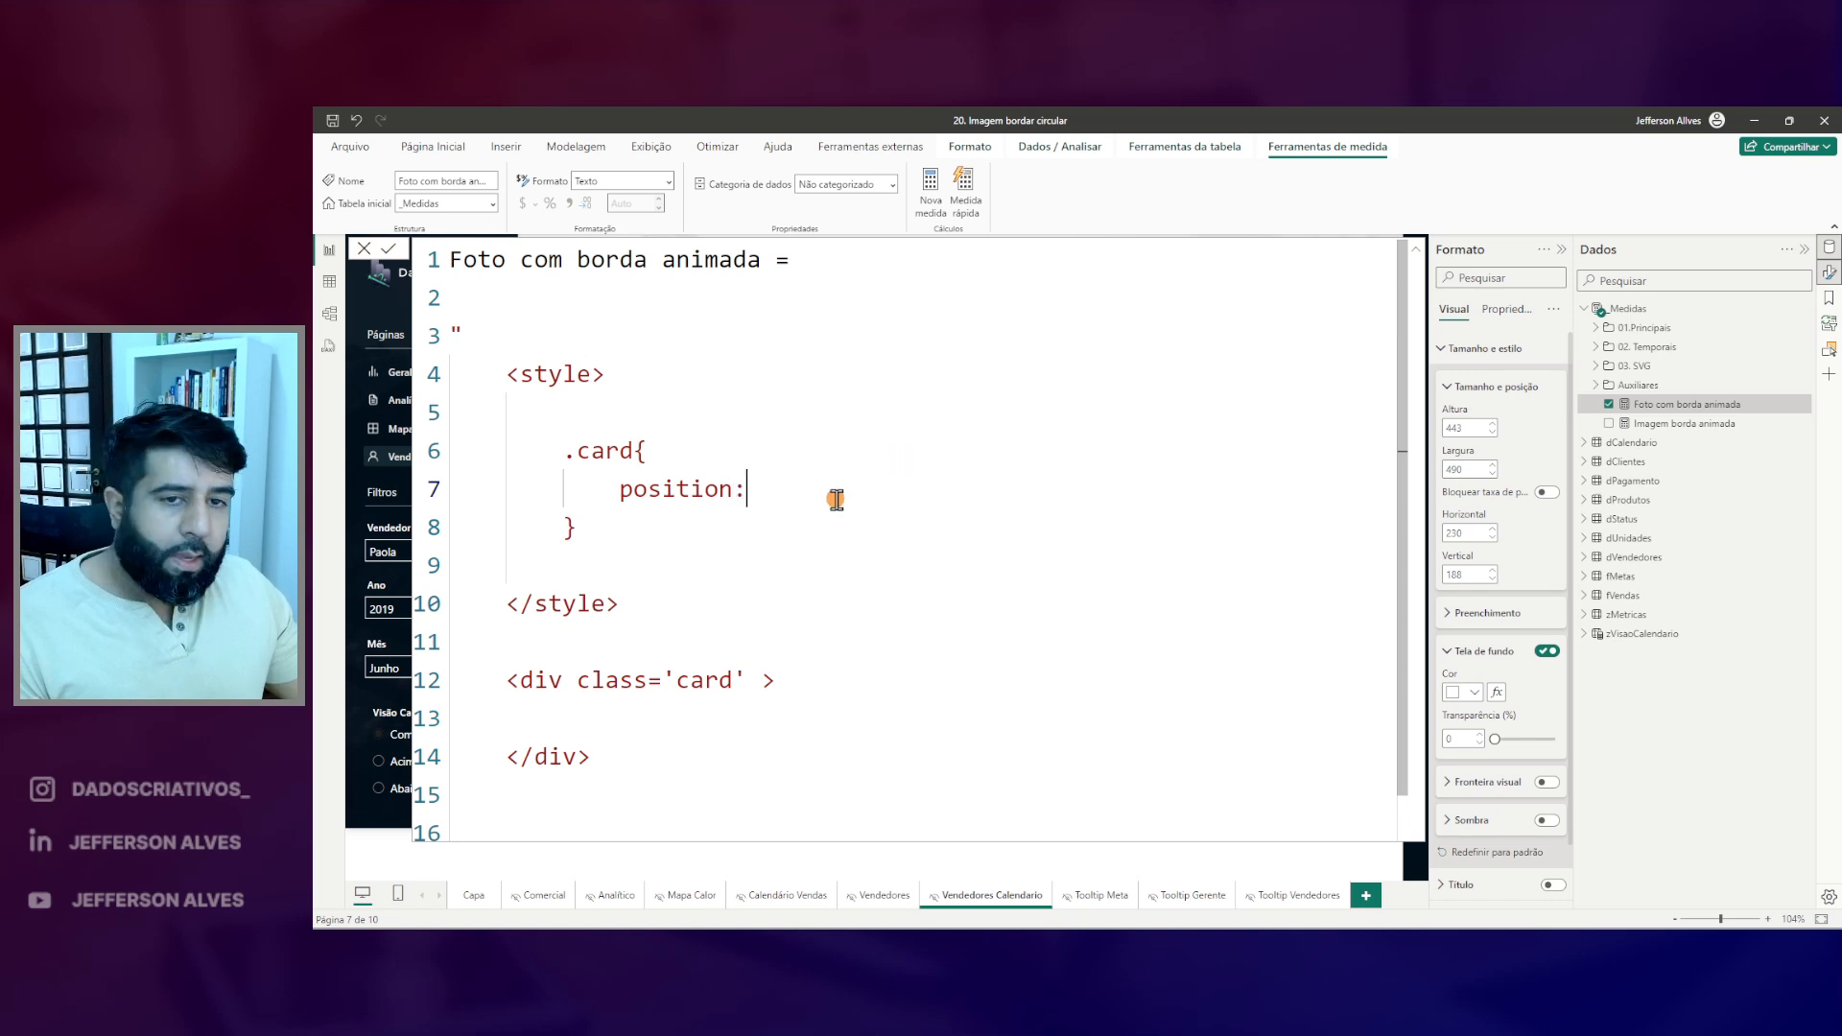
text(relative;)
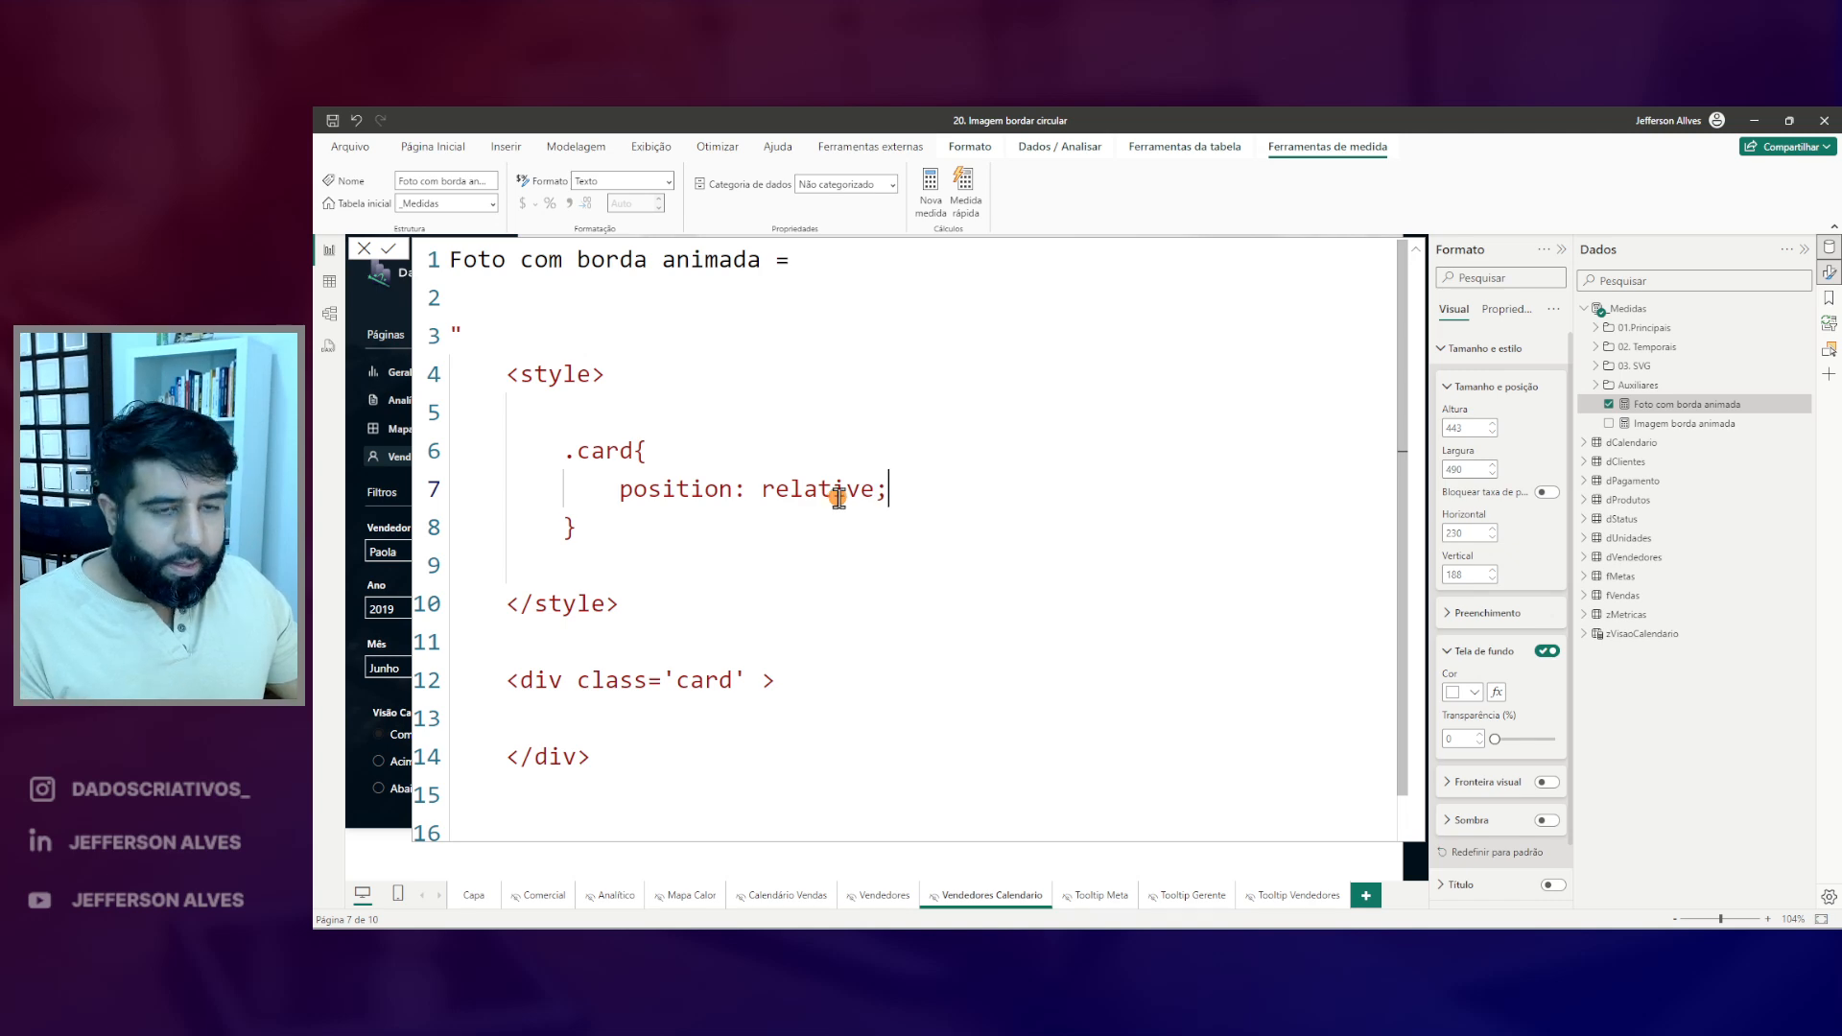
drag(993, 417, 1294, 656)
drag(770, 508, 846, 516)
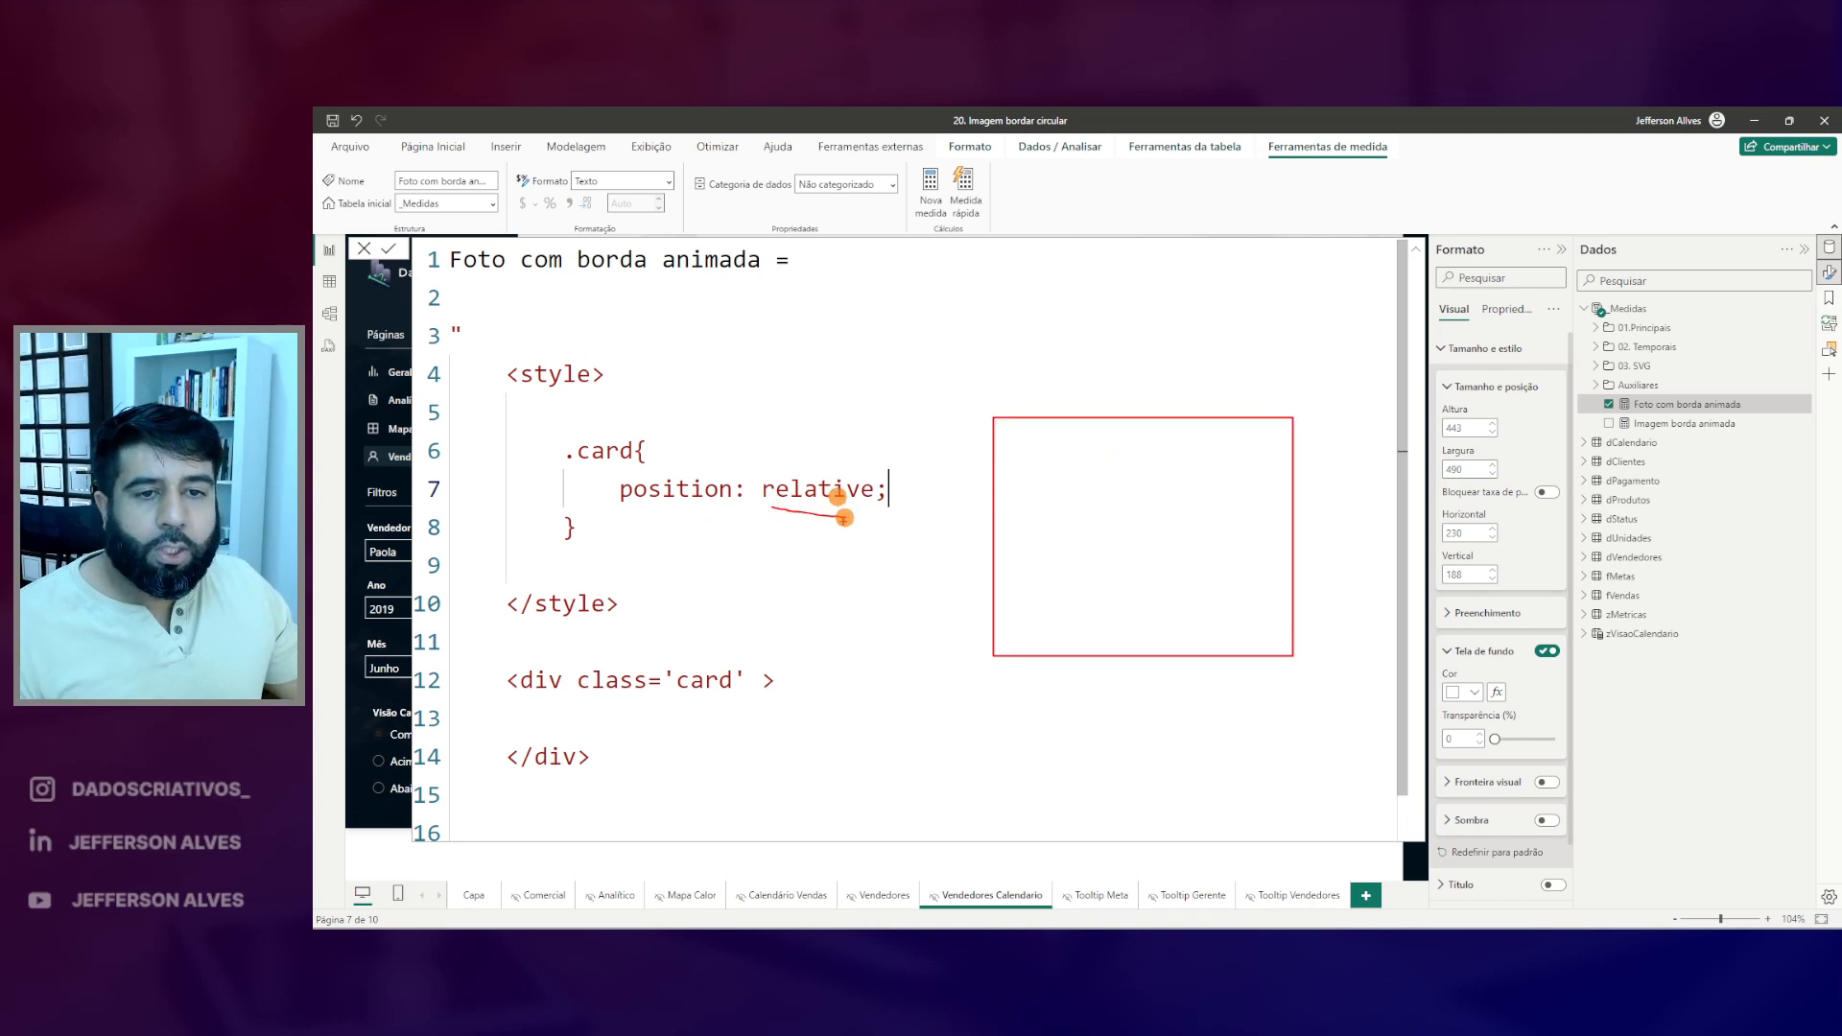
drag(566, 705, 590, 707)
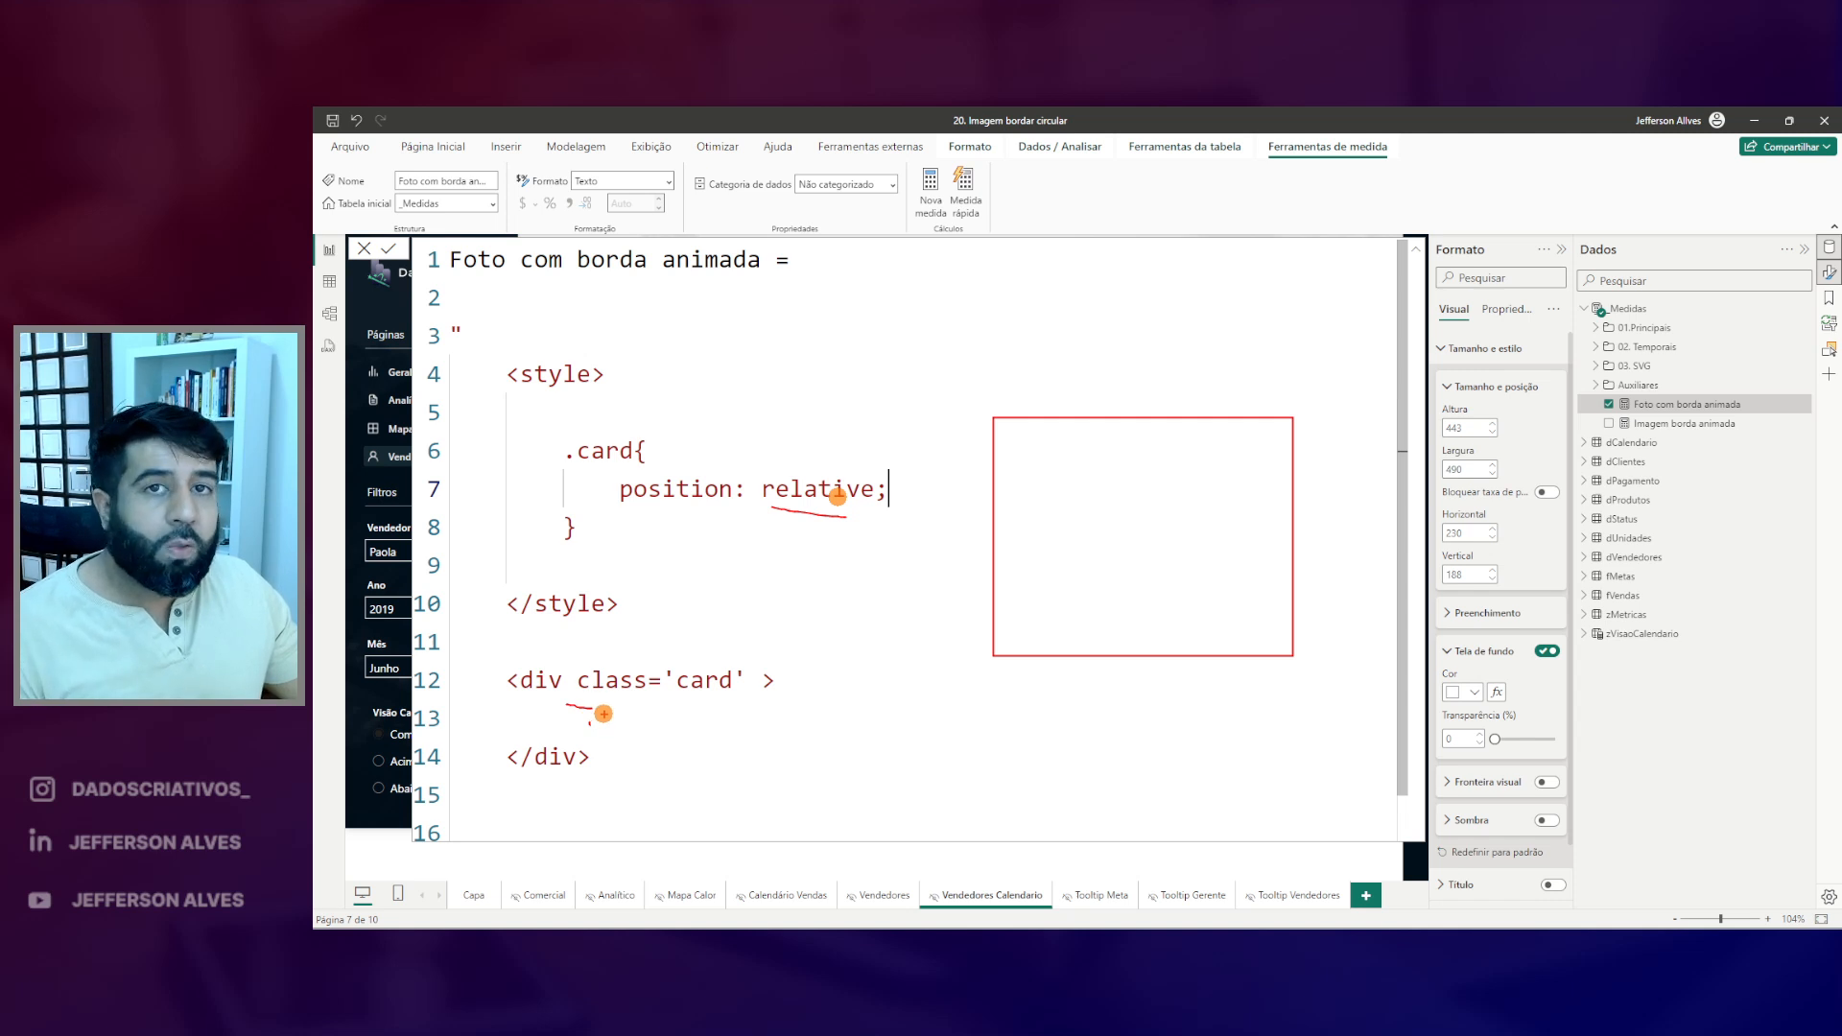
key(Escape)
key(ctrl+2)
drag(609, 468, 896, 513)
mouse_move(1029, 323)
mouse_down()
mouse_move(1255, 679)
mouse_move(1350, 693)
mouse_up()
drag(600, 442, 617, 440)
drag(1093, 383, 1287, 582)
mouse_move(1086, 374)
mouse_down()
mouse_move(1092, 408)
mouse_move(1268, 599)
mouse_move(1302, 610)
mouse_up()
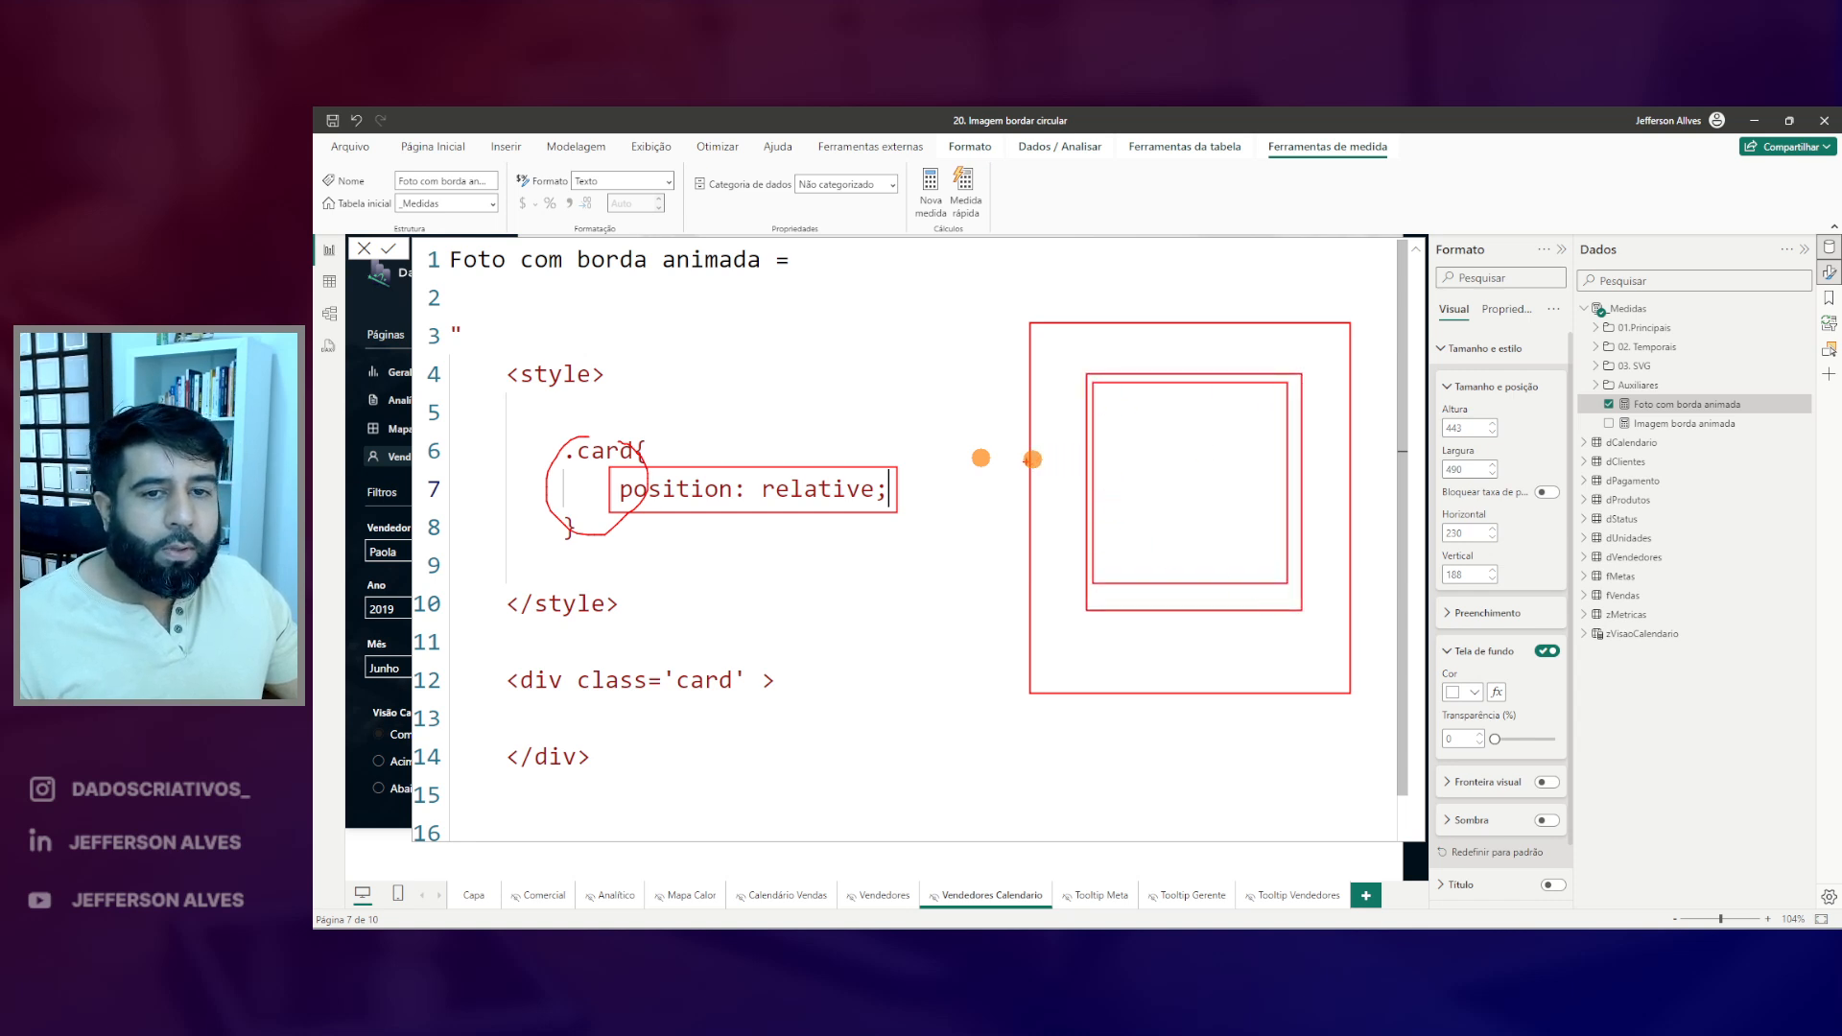
mouse_move(631, 432)
mouse_down()
mouse_move(600, 418)
mouse_move(575, 461)
mouse_up()
drag(721, 667, 719, 638)
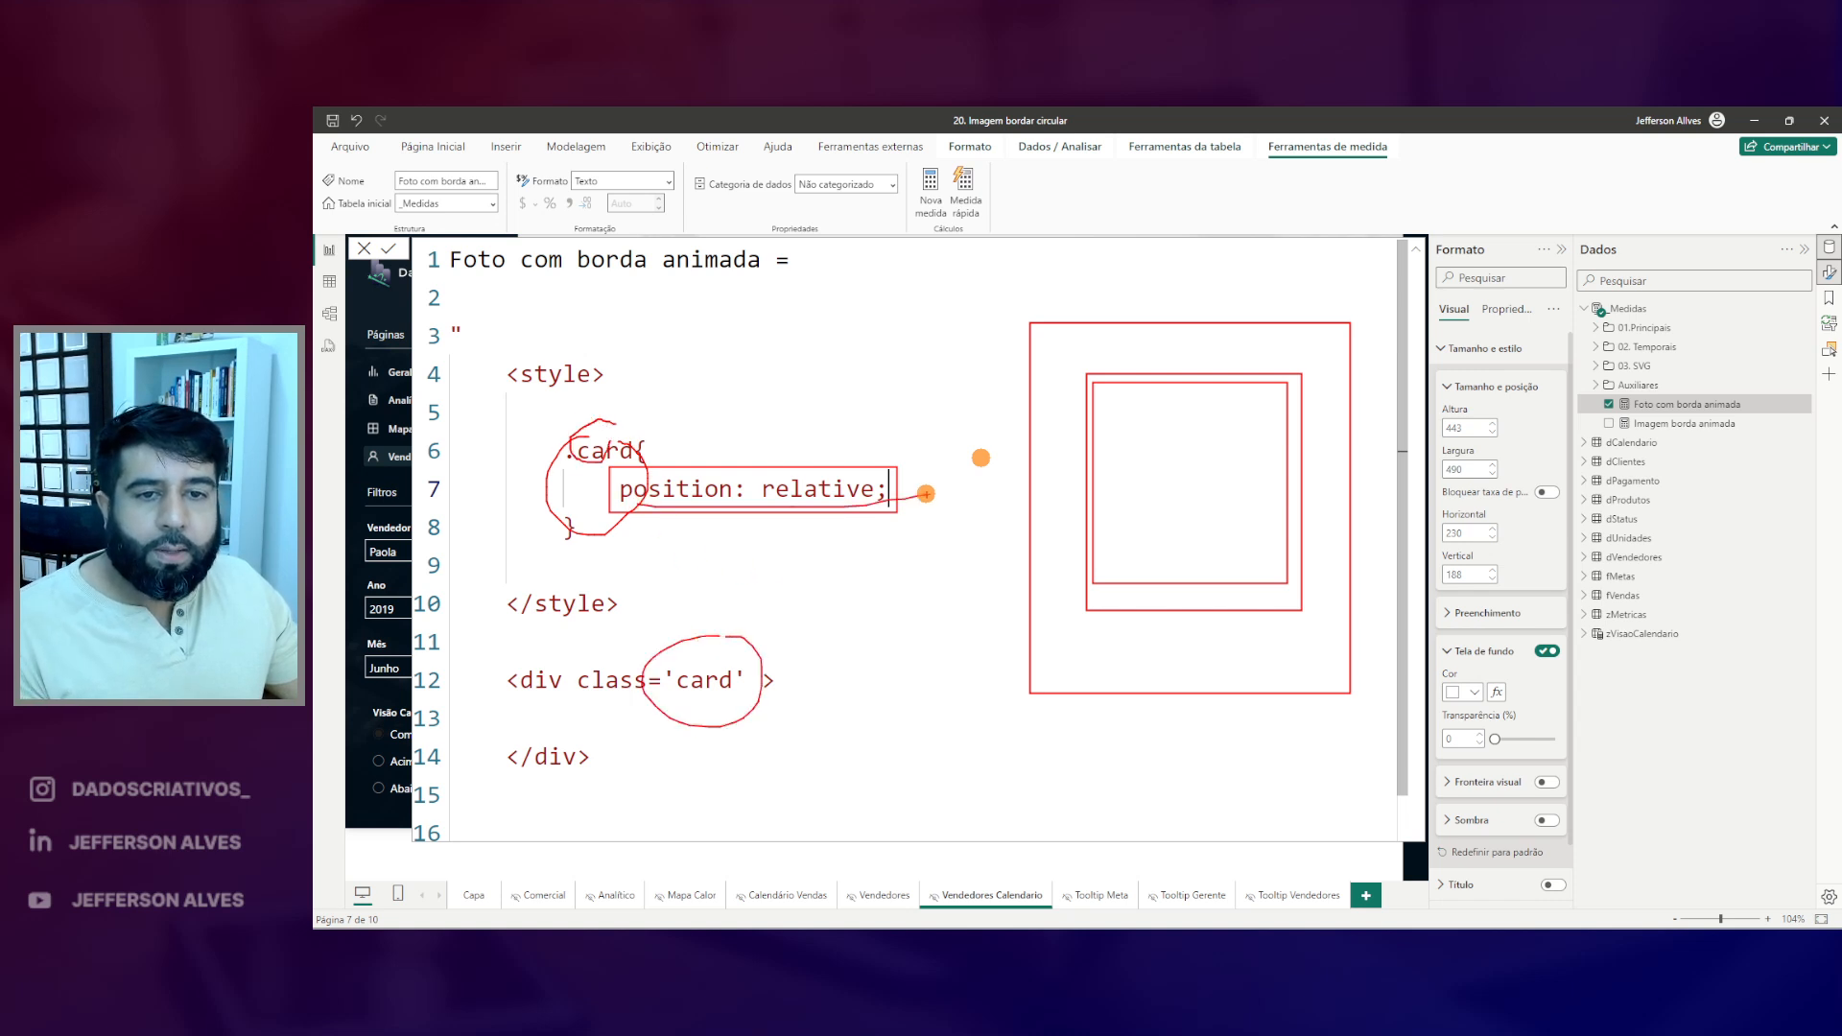
key(Escape)
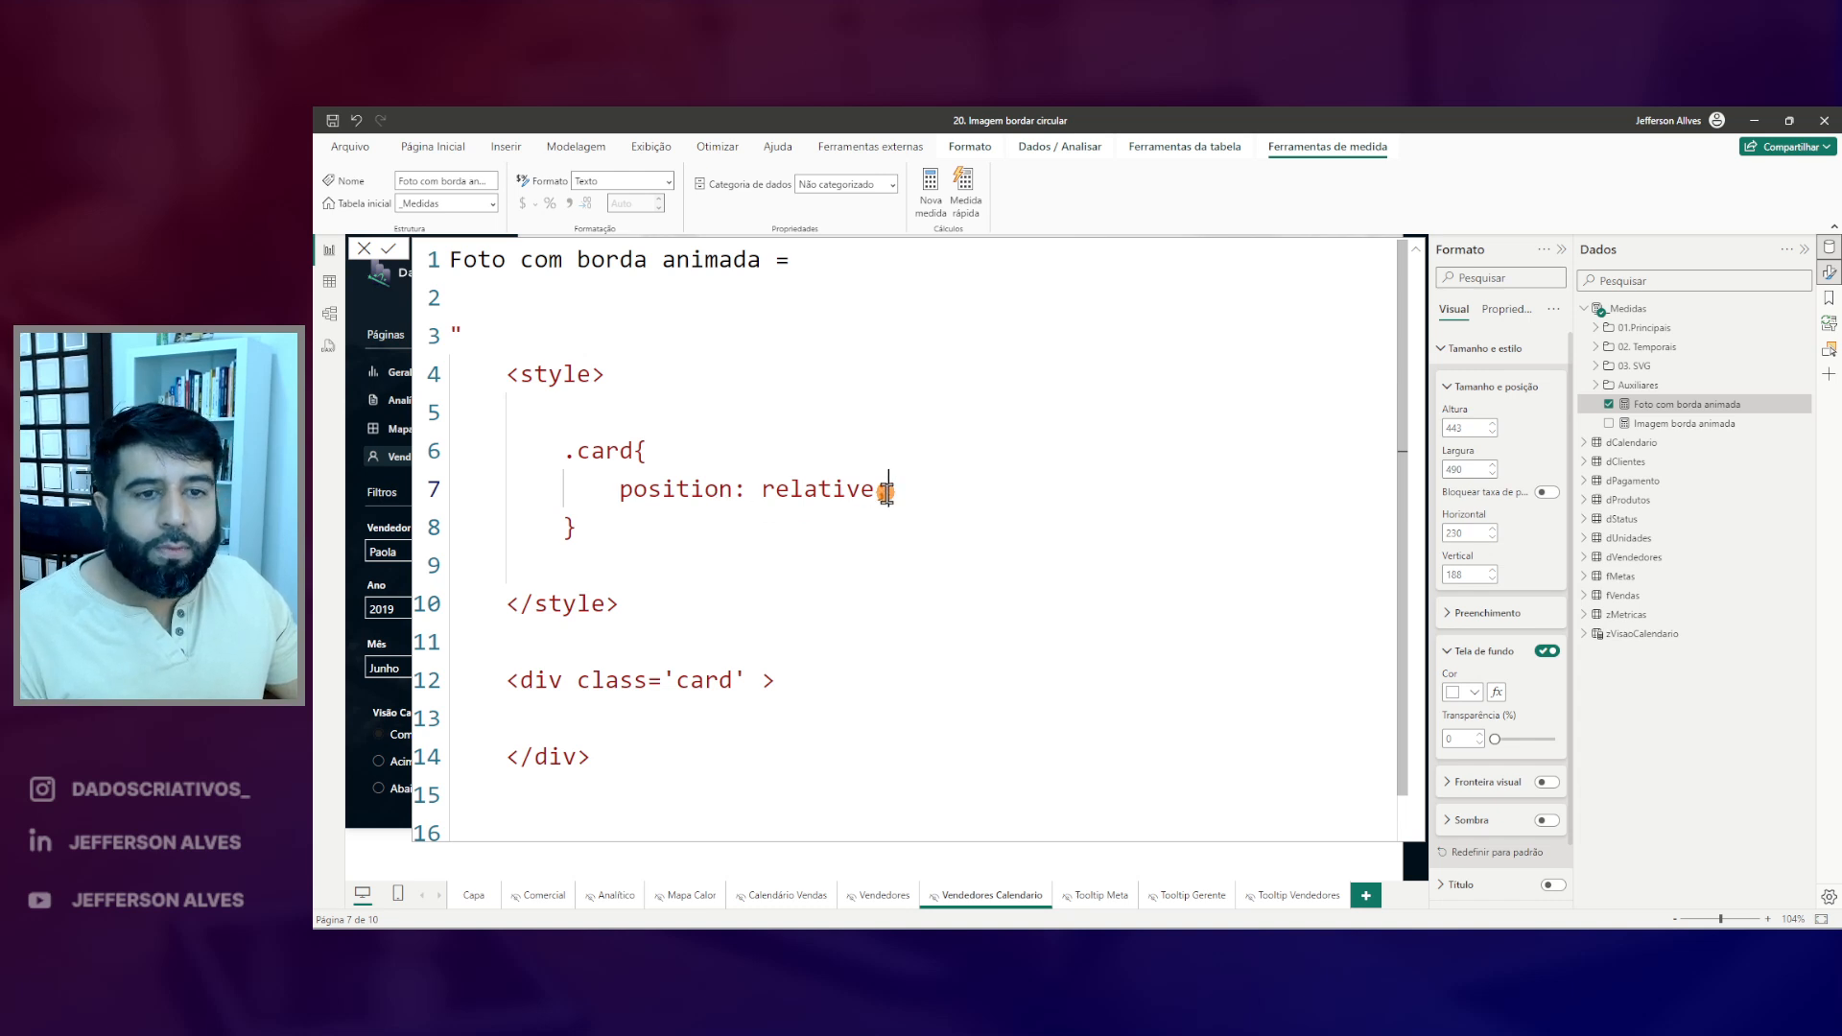
- Add width: 100vw; and height: 100vw; below the position declaration in the .card rule
key(Return)
text(widt)
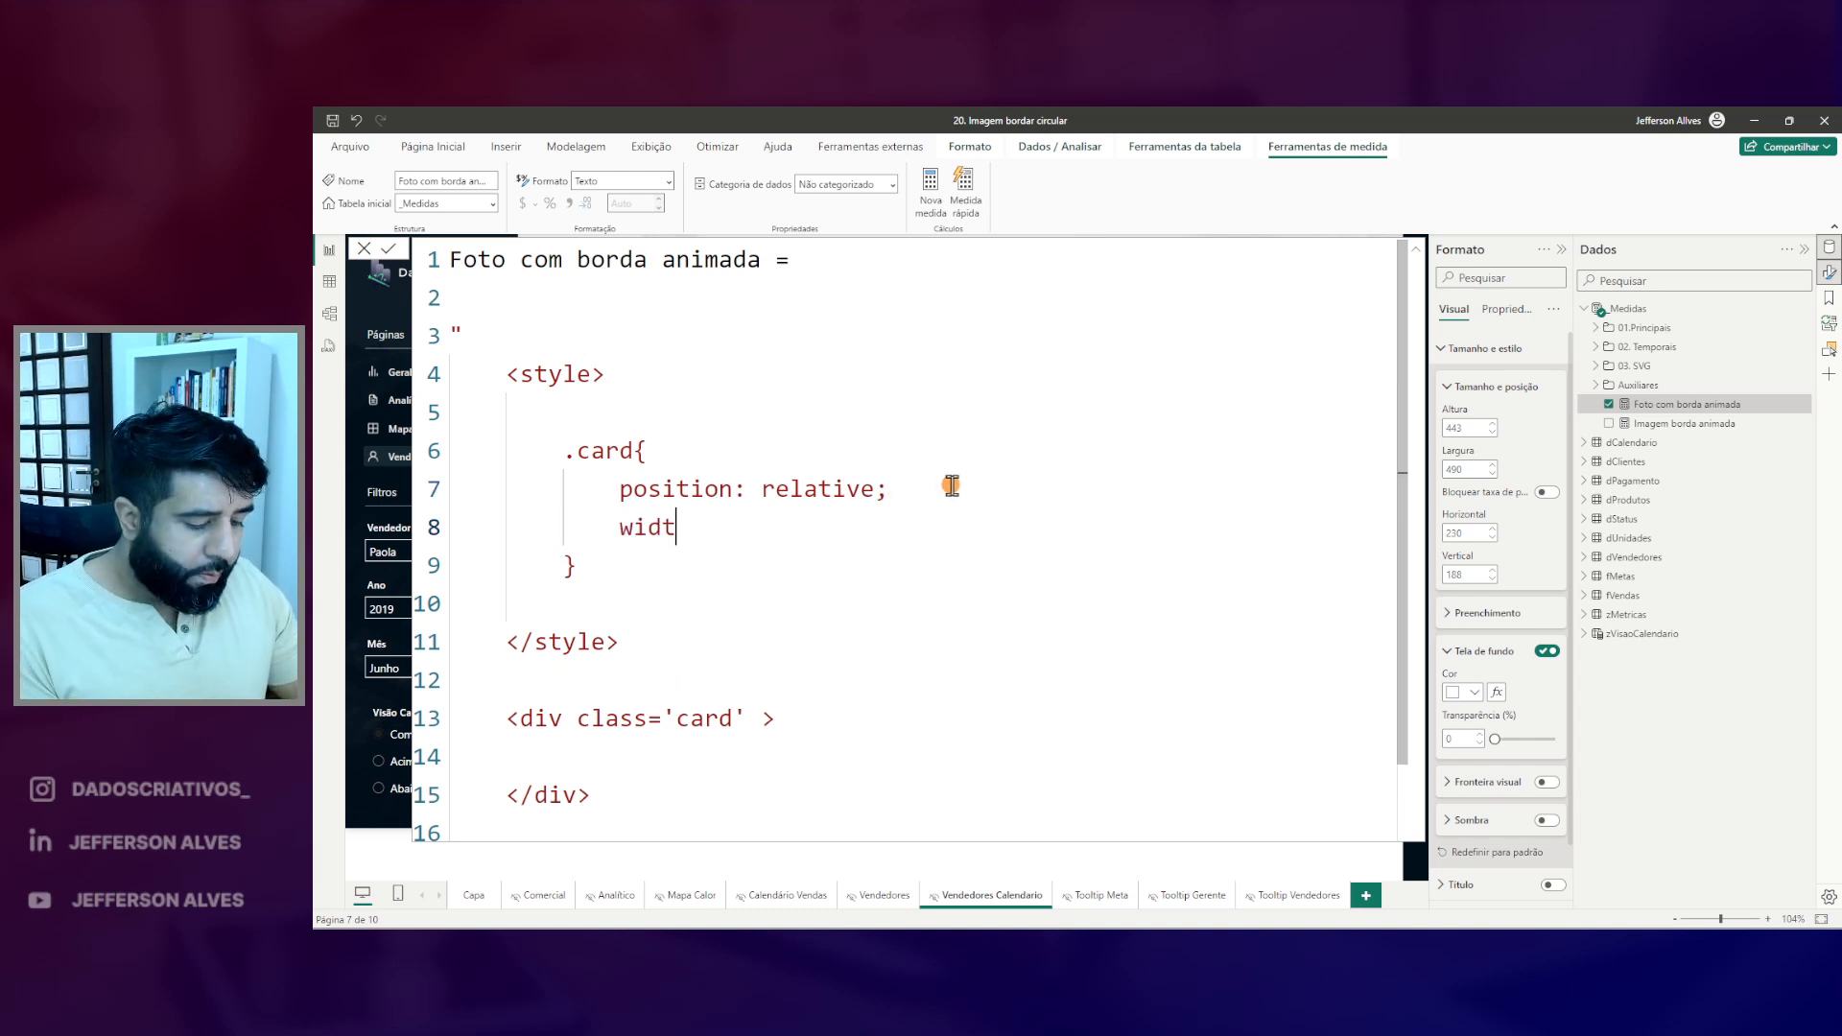
text(h: 100vw;)
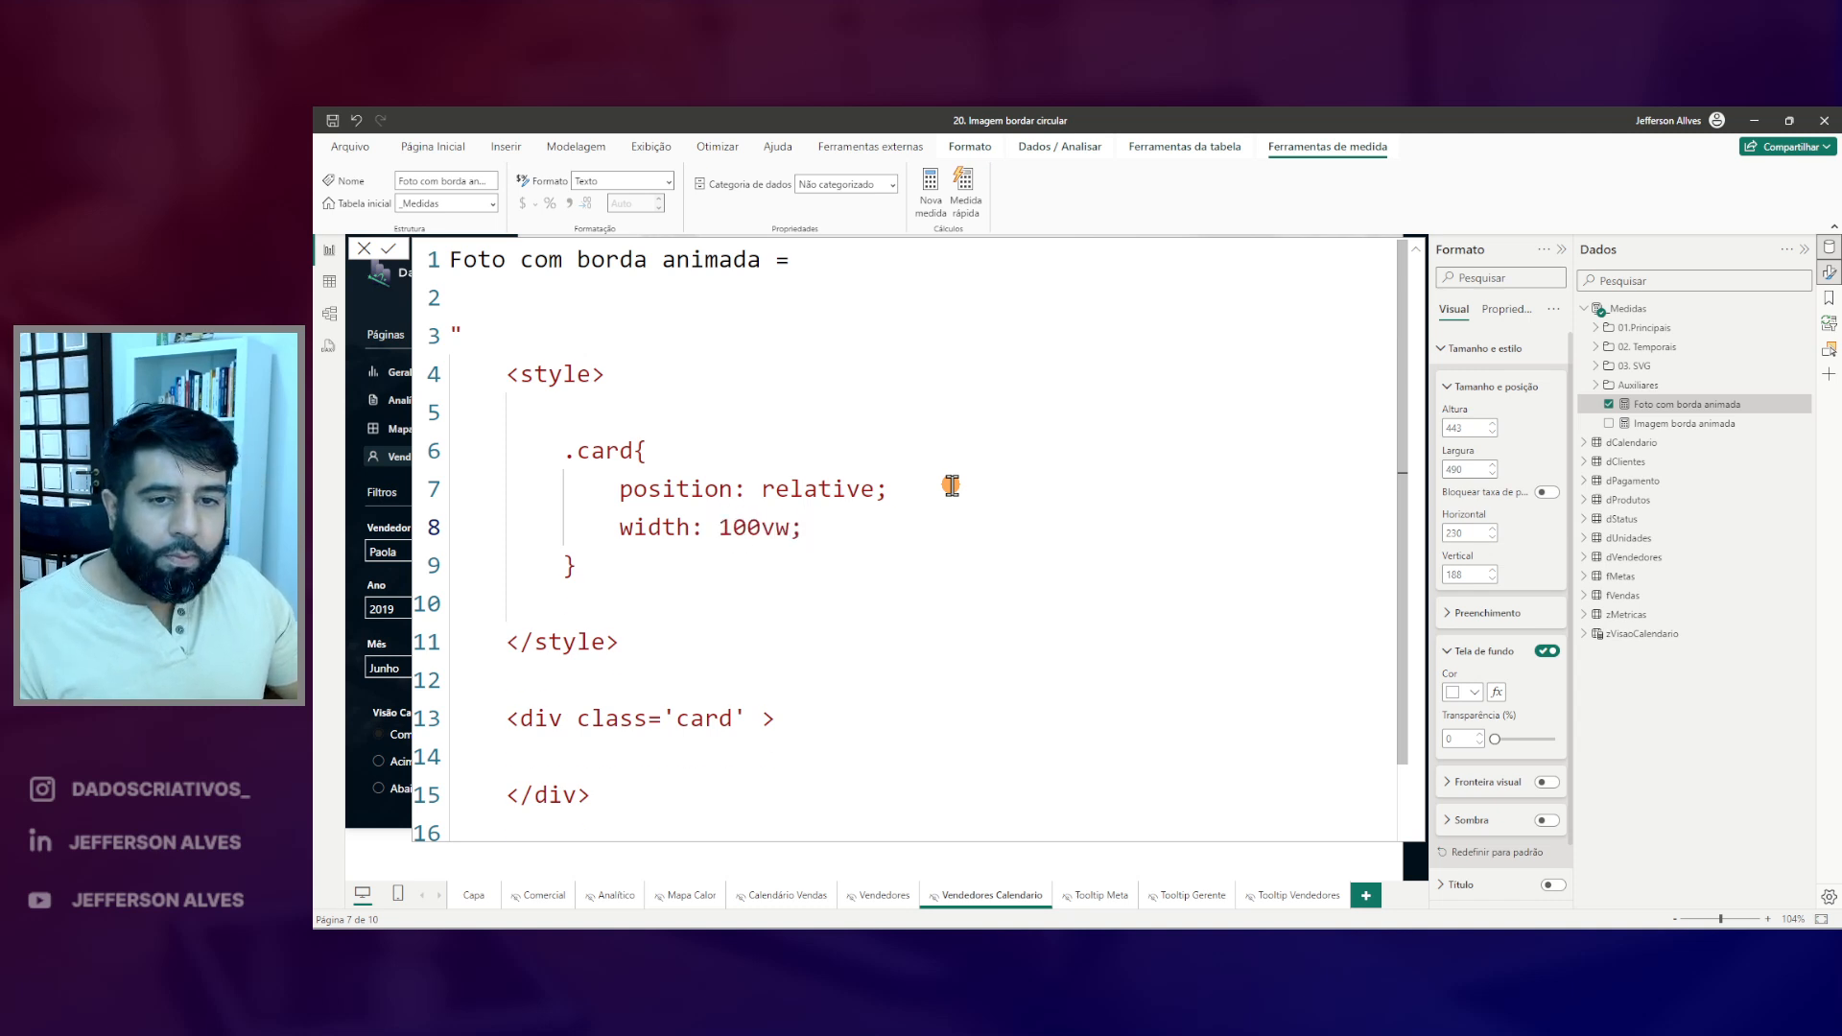
key(Return)
text(height: 100vw;)
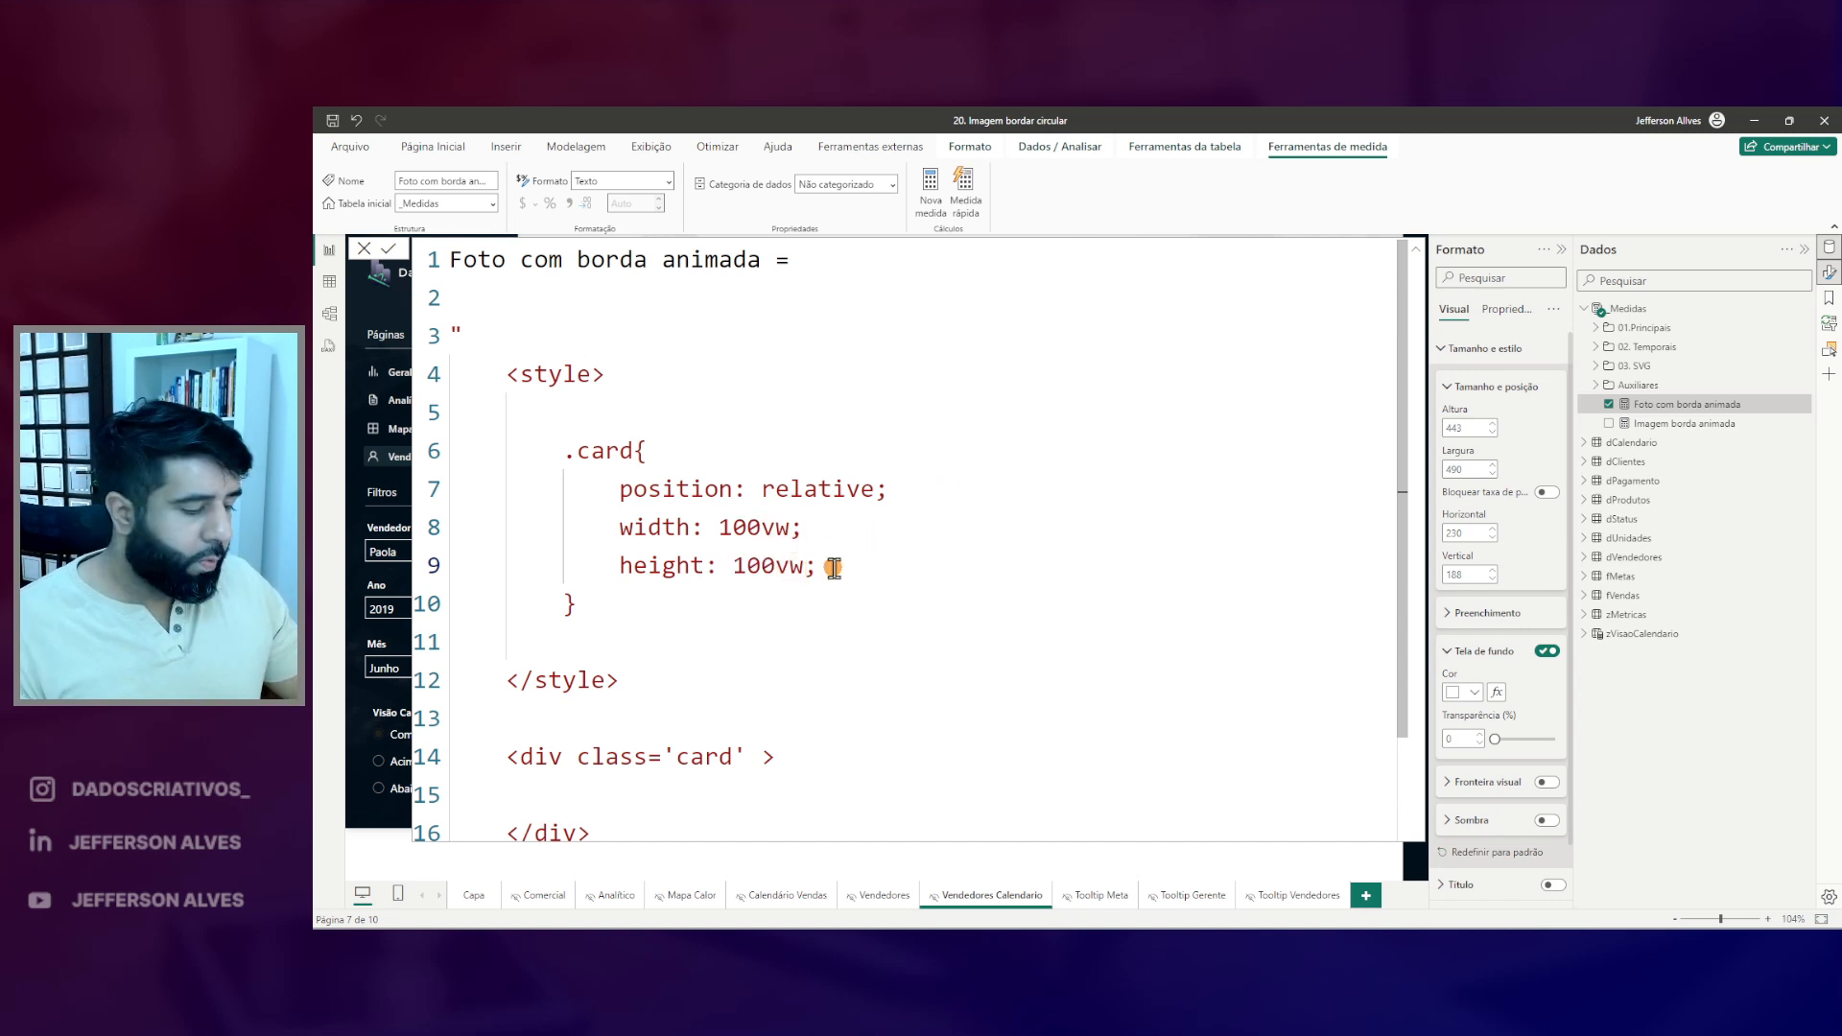
- Add background: #102626; to the .card rule and start a new line below it
key(Return)
text(background: #10)
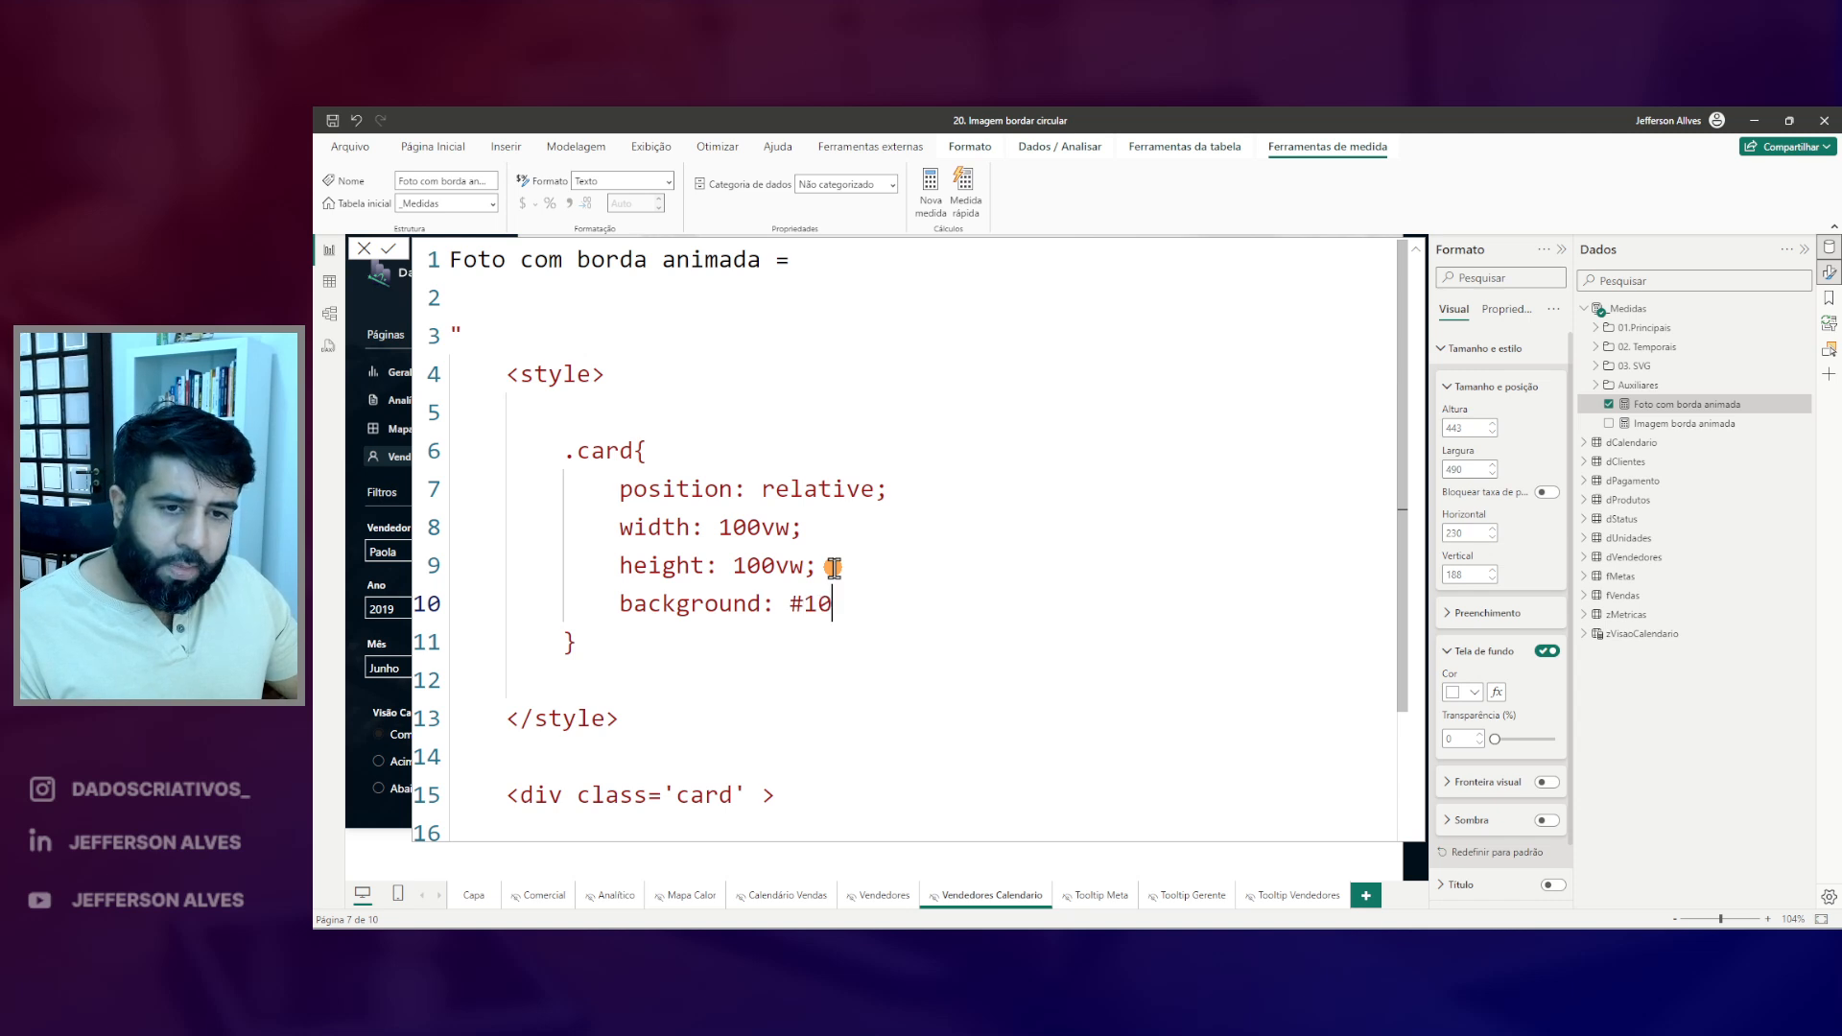
text(26)
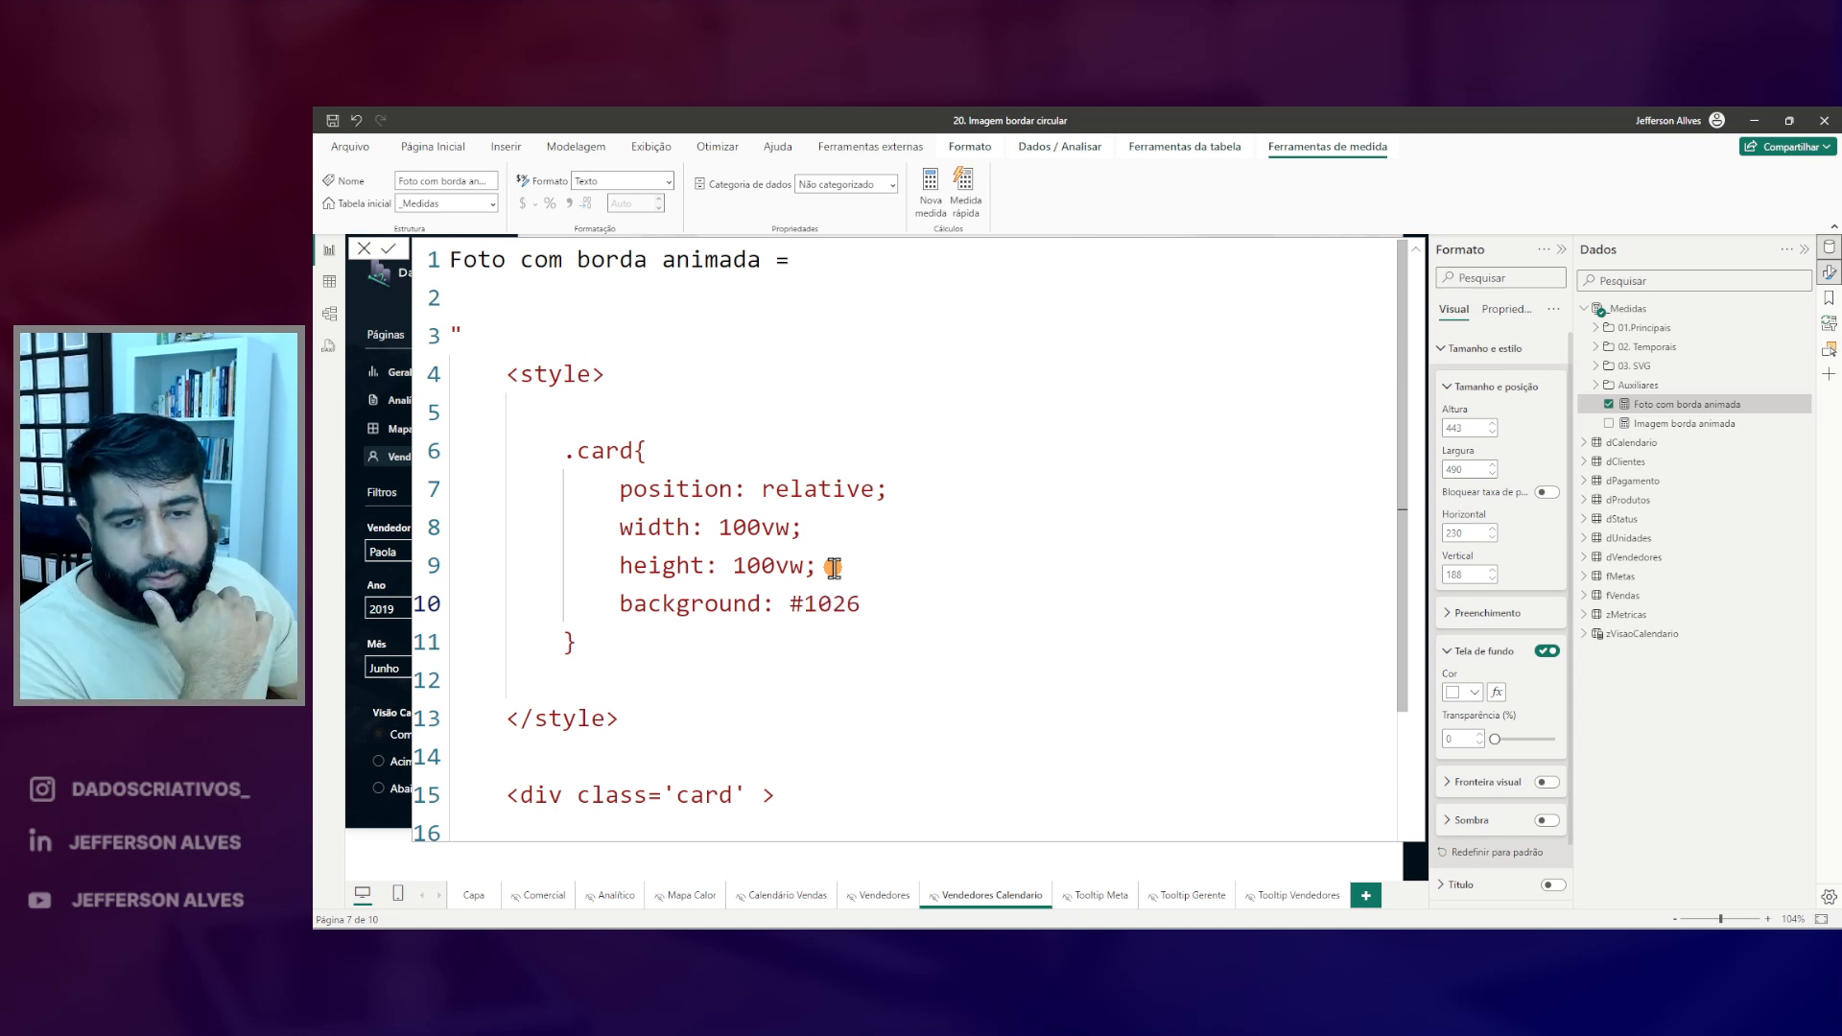
key(Return)
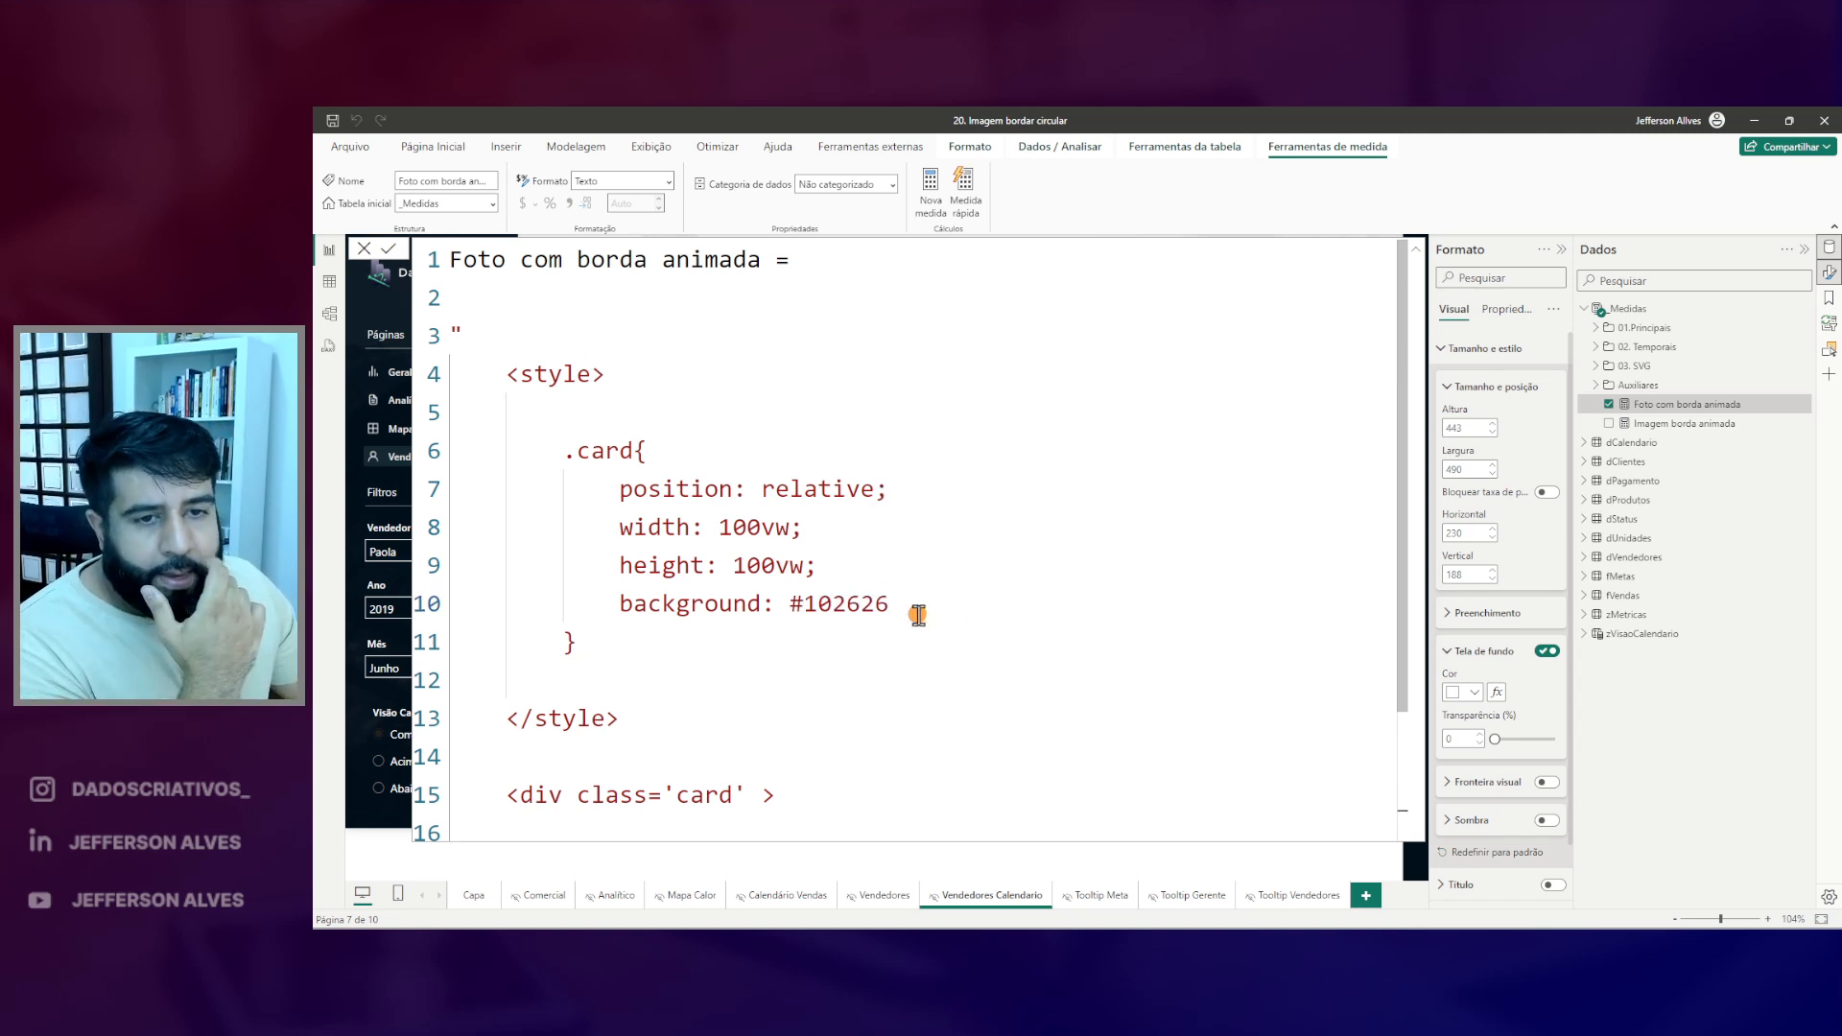
click(917, 612)
text(;)
key(shift+Return)
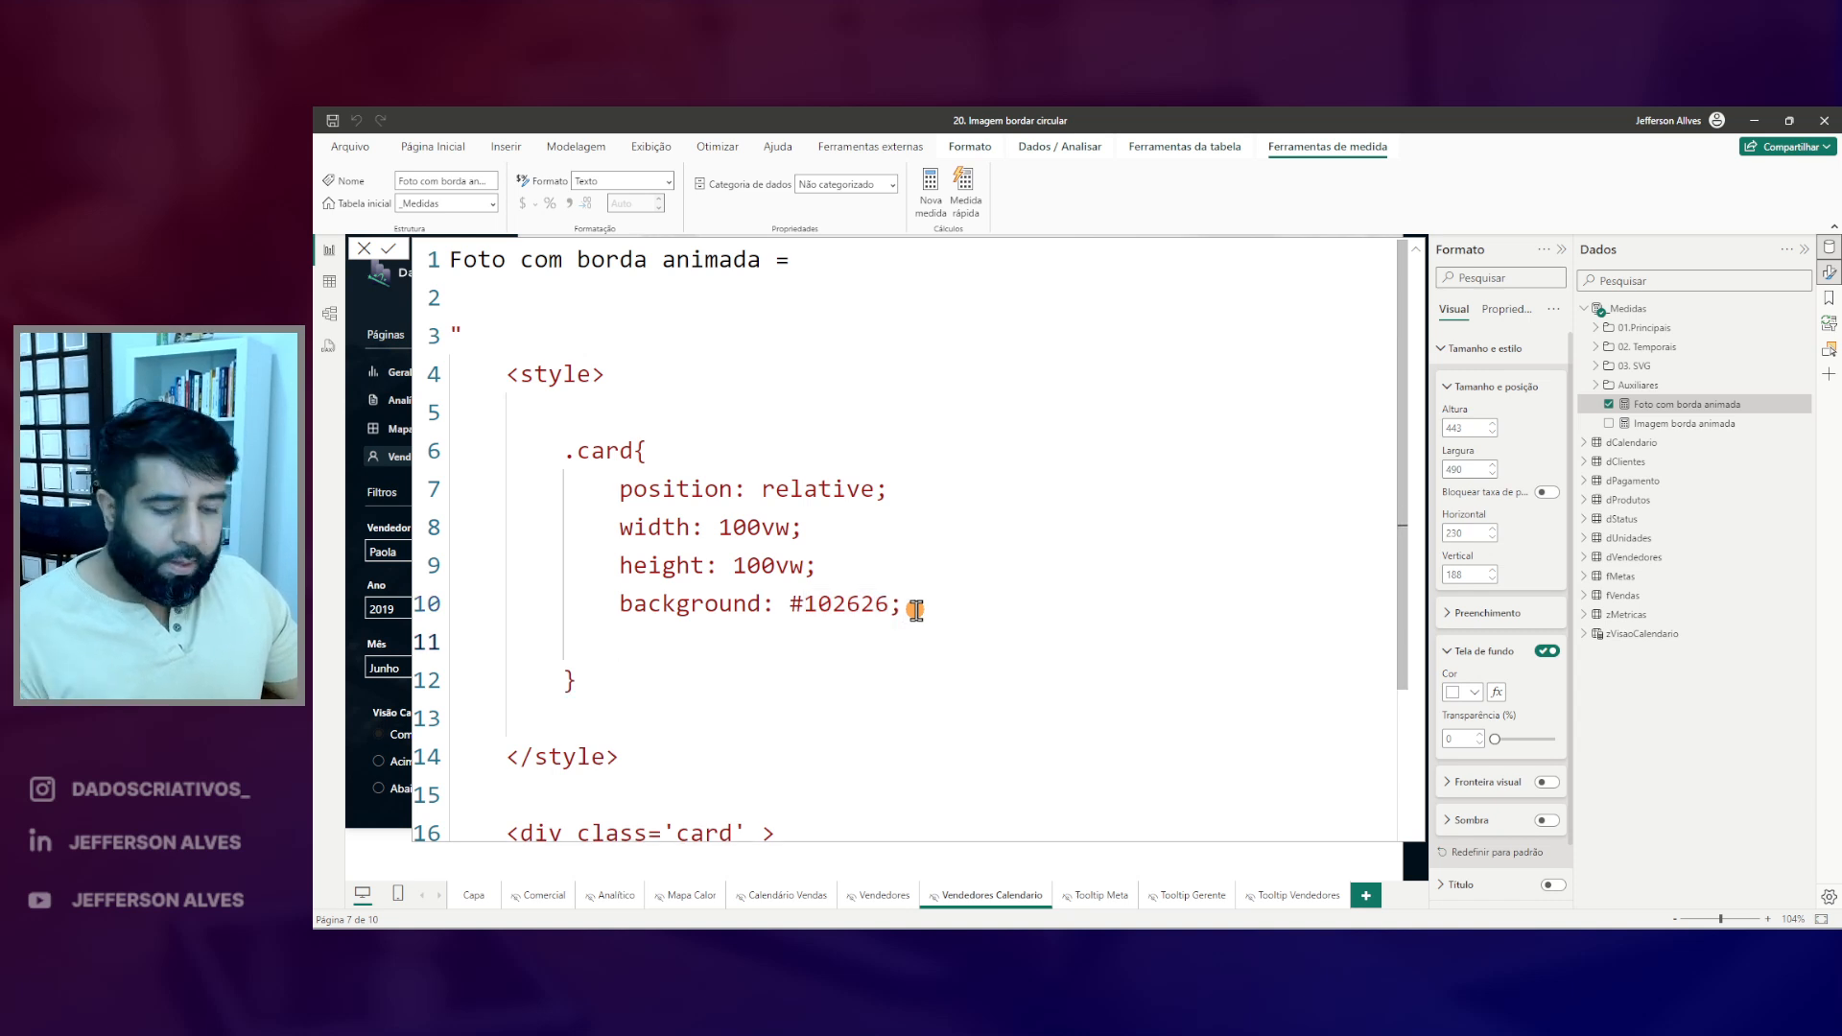
drag(549, 437, 677, 480)
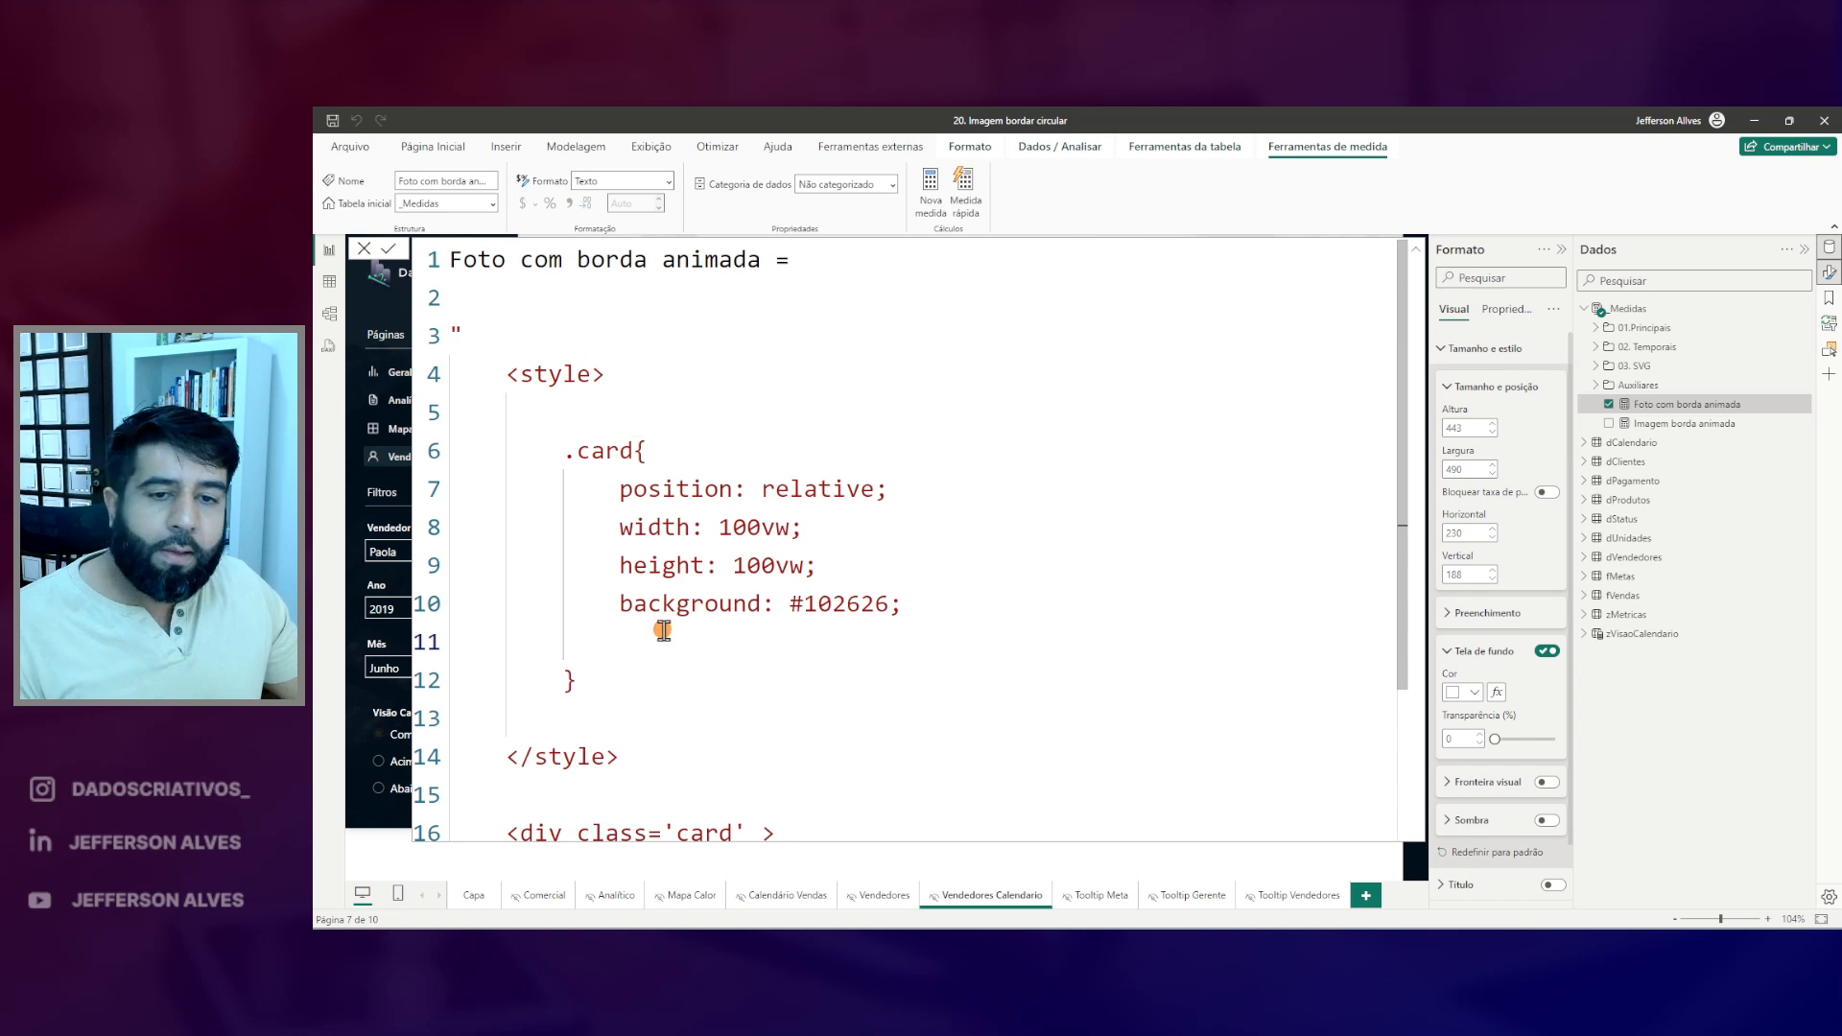
- Center the card's contents by adding display: flex;, justify-content: center; and align-items: center; after a blank line in the .card rule
key(shift+Return)
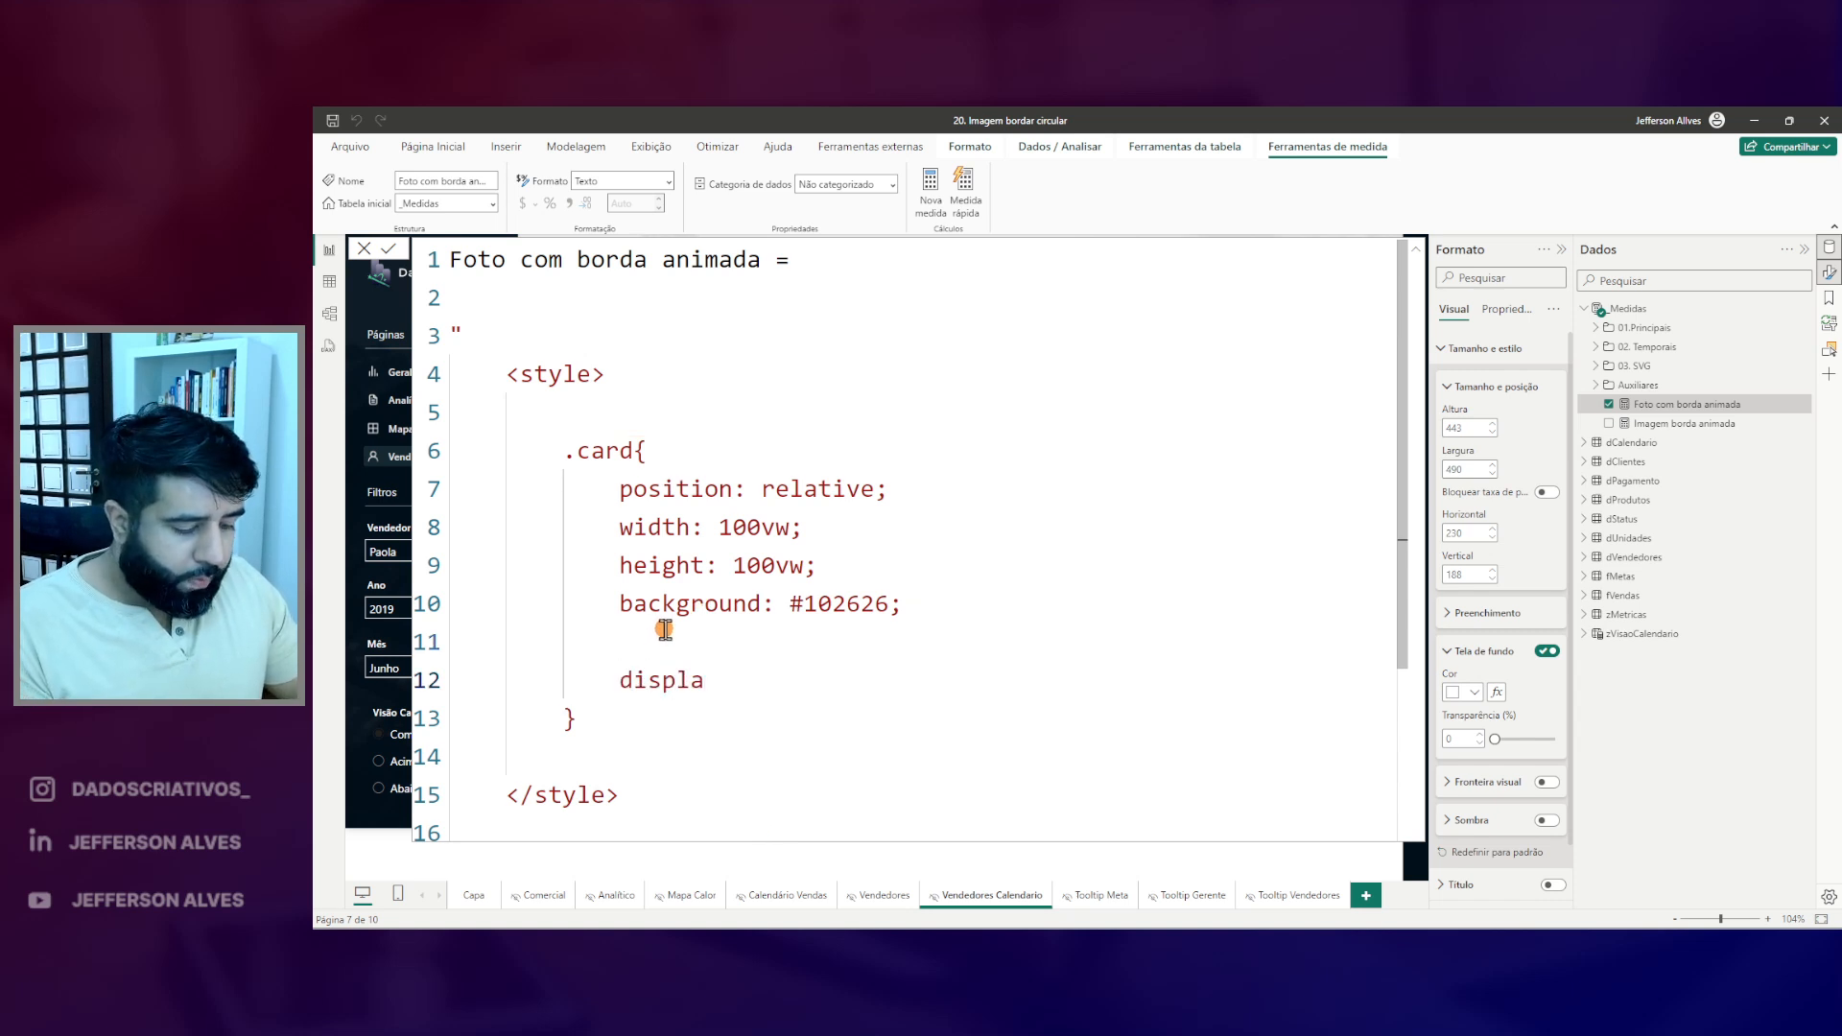
text(display: flex;)
key(shift+Return)
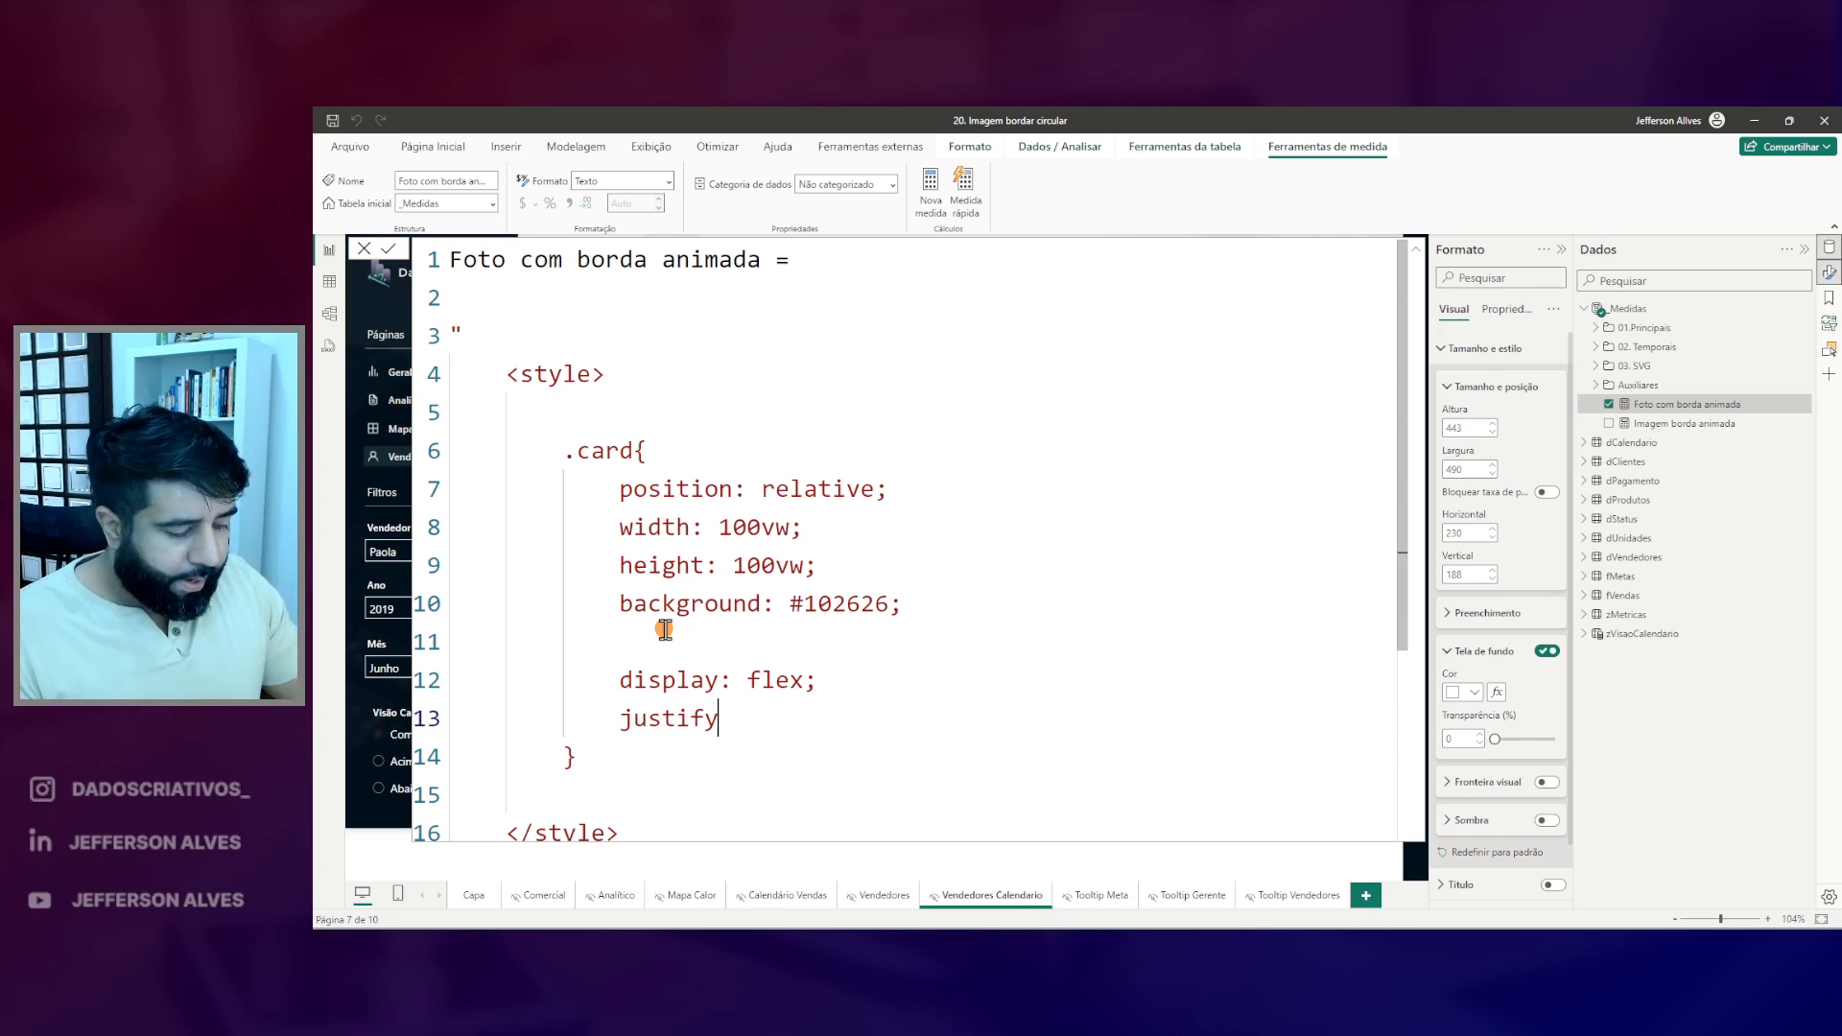
text(justify-content: center;)
key(shift+Return)
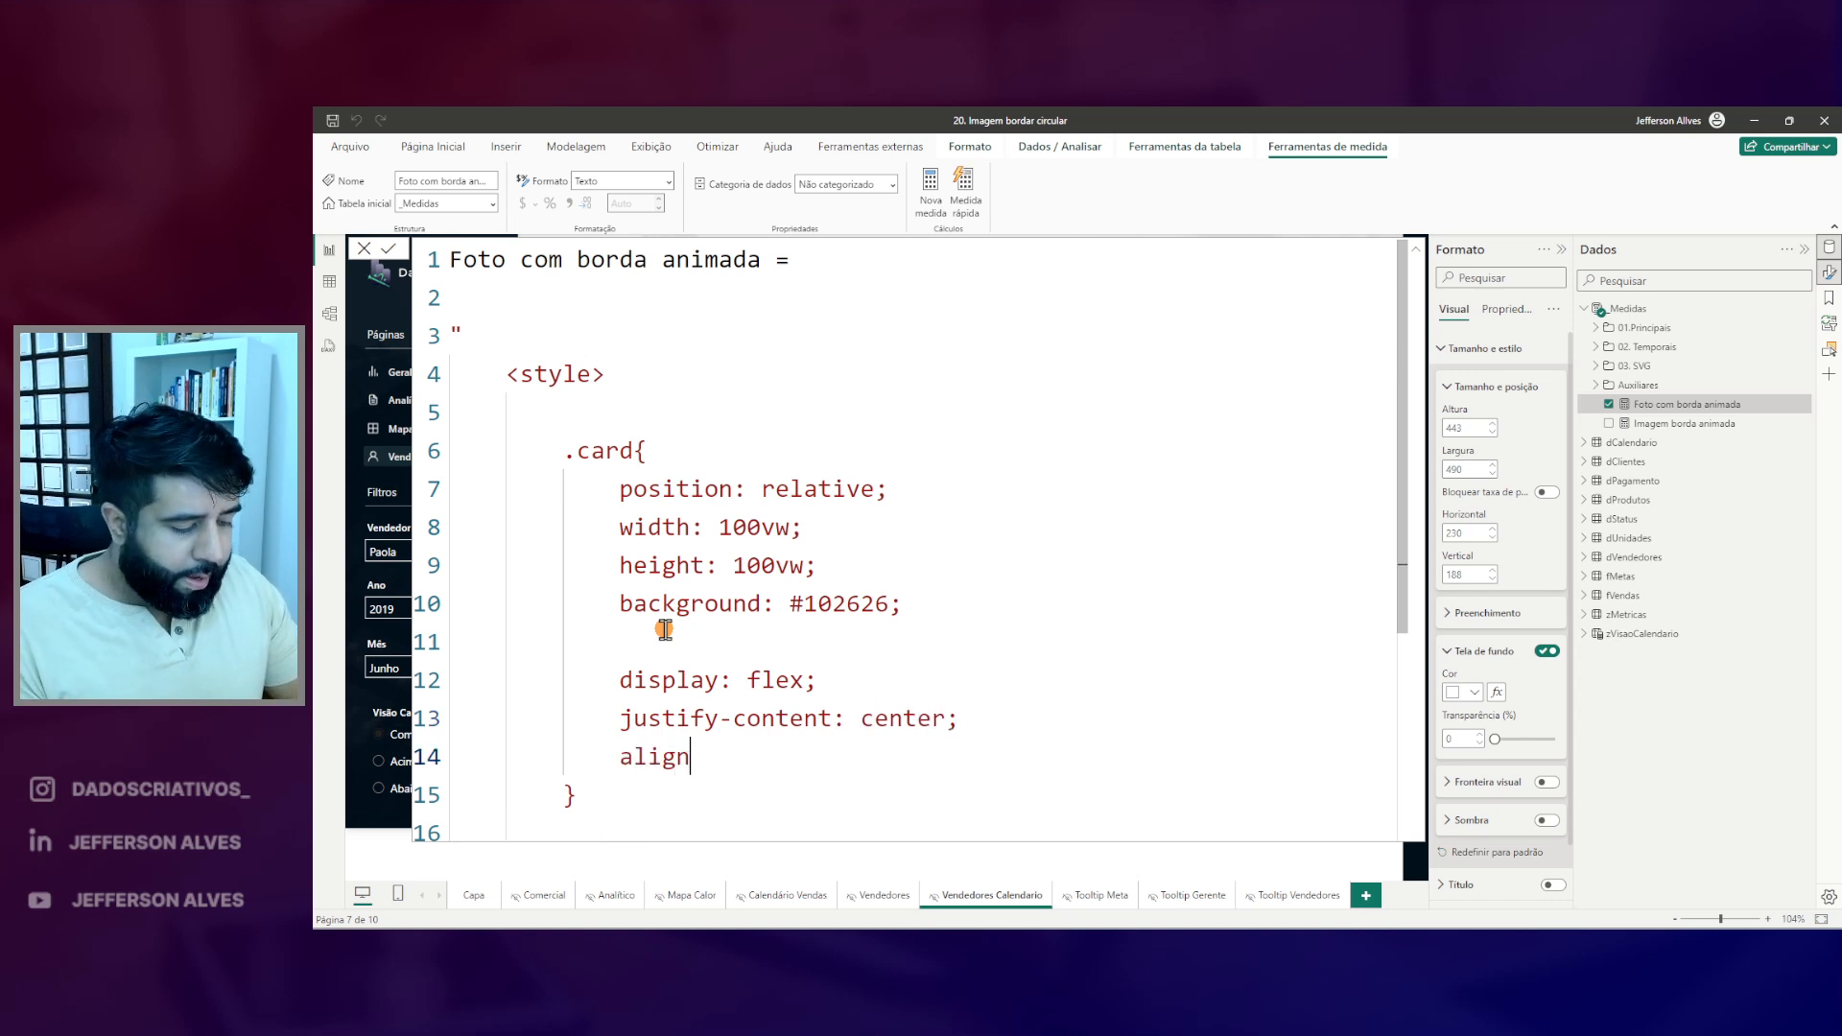
text(align-items: cent)
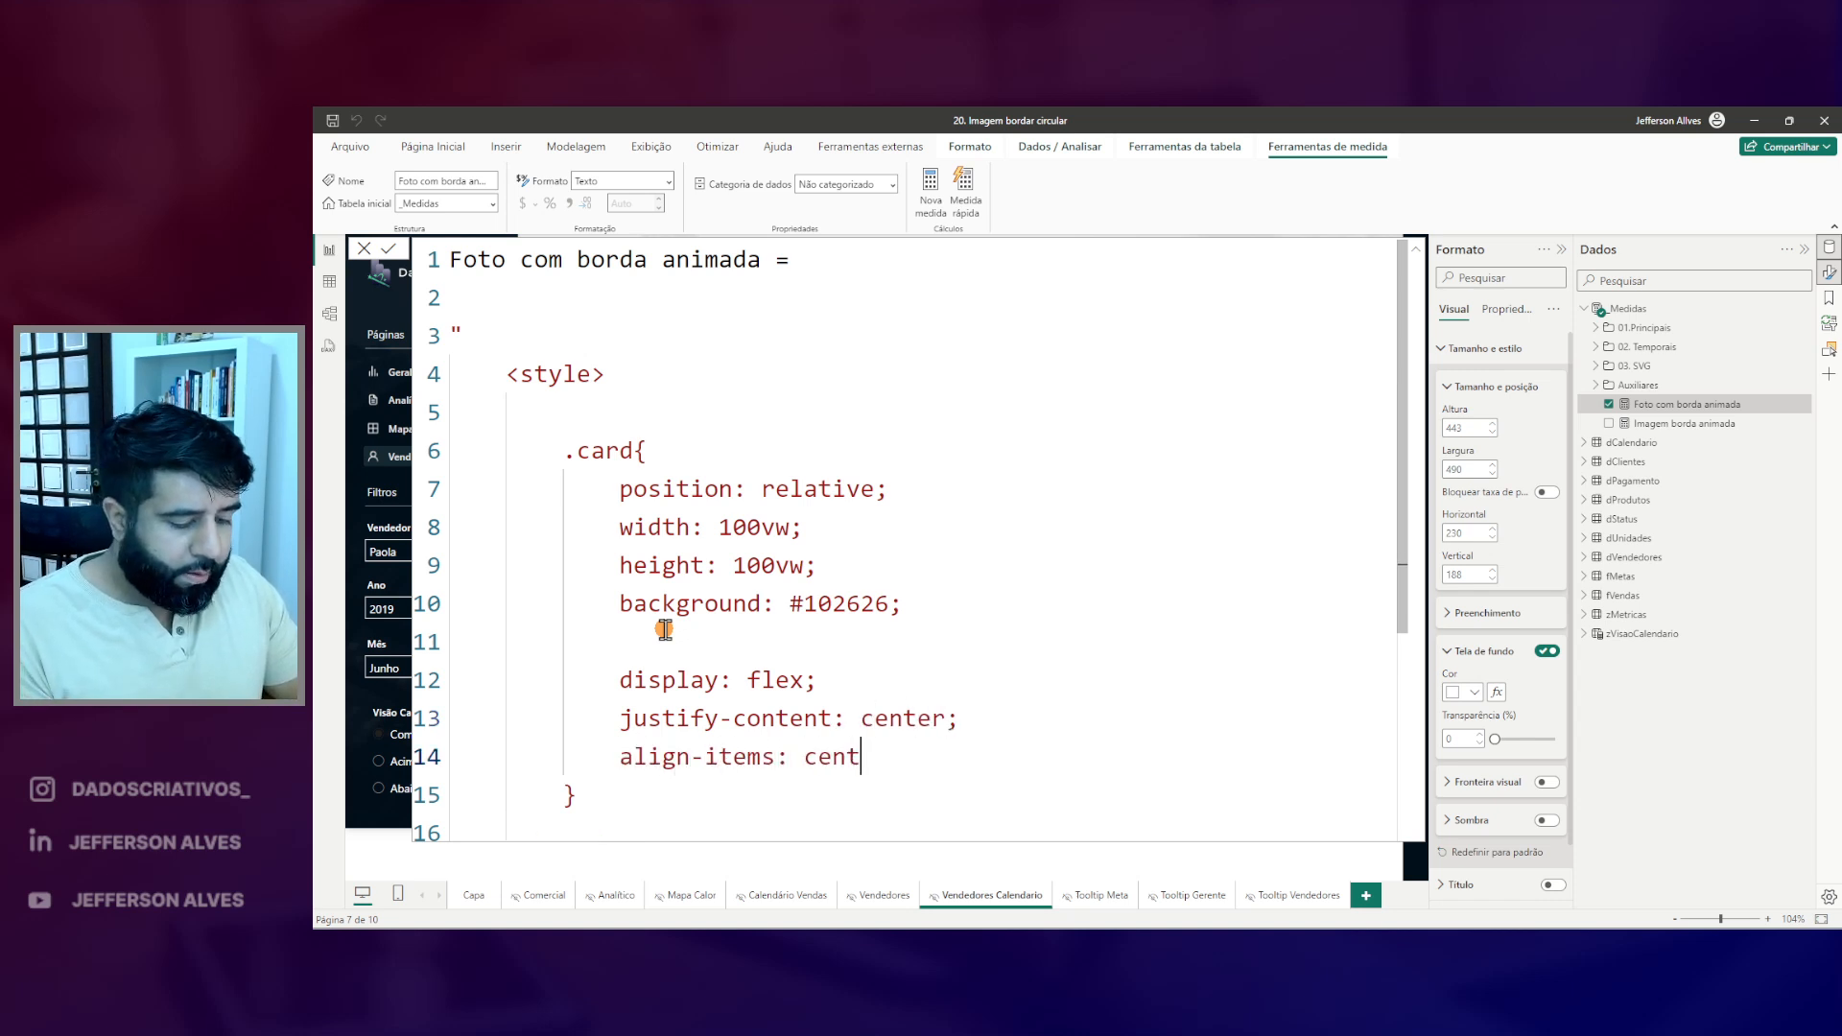
mouse_move(698, 738)
mouse_down()
mouse_move(782, 781)
mouse_move(771, 803)
mouse_up()
key(Escape)
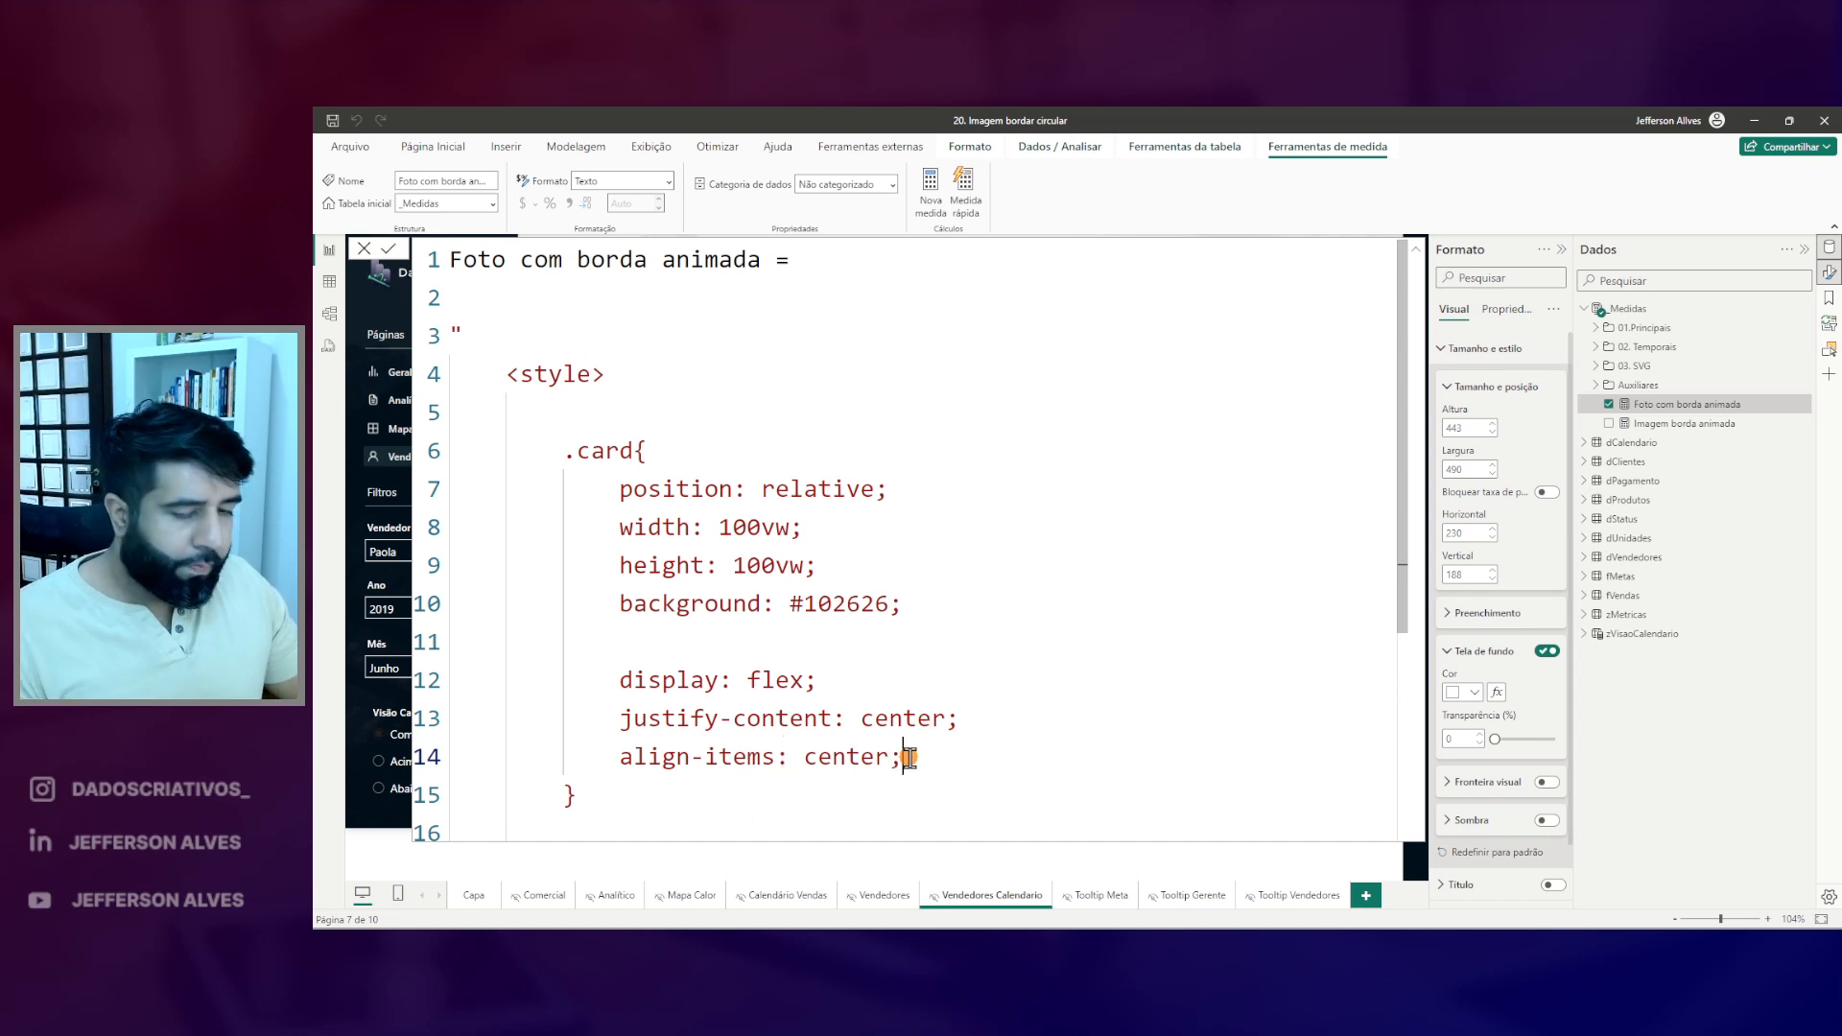
key(Return)
drag(614, 658, 992, 780)
drag(617, 443, 670, 395)
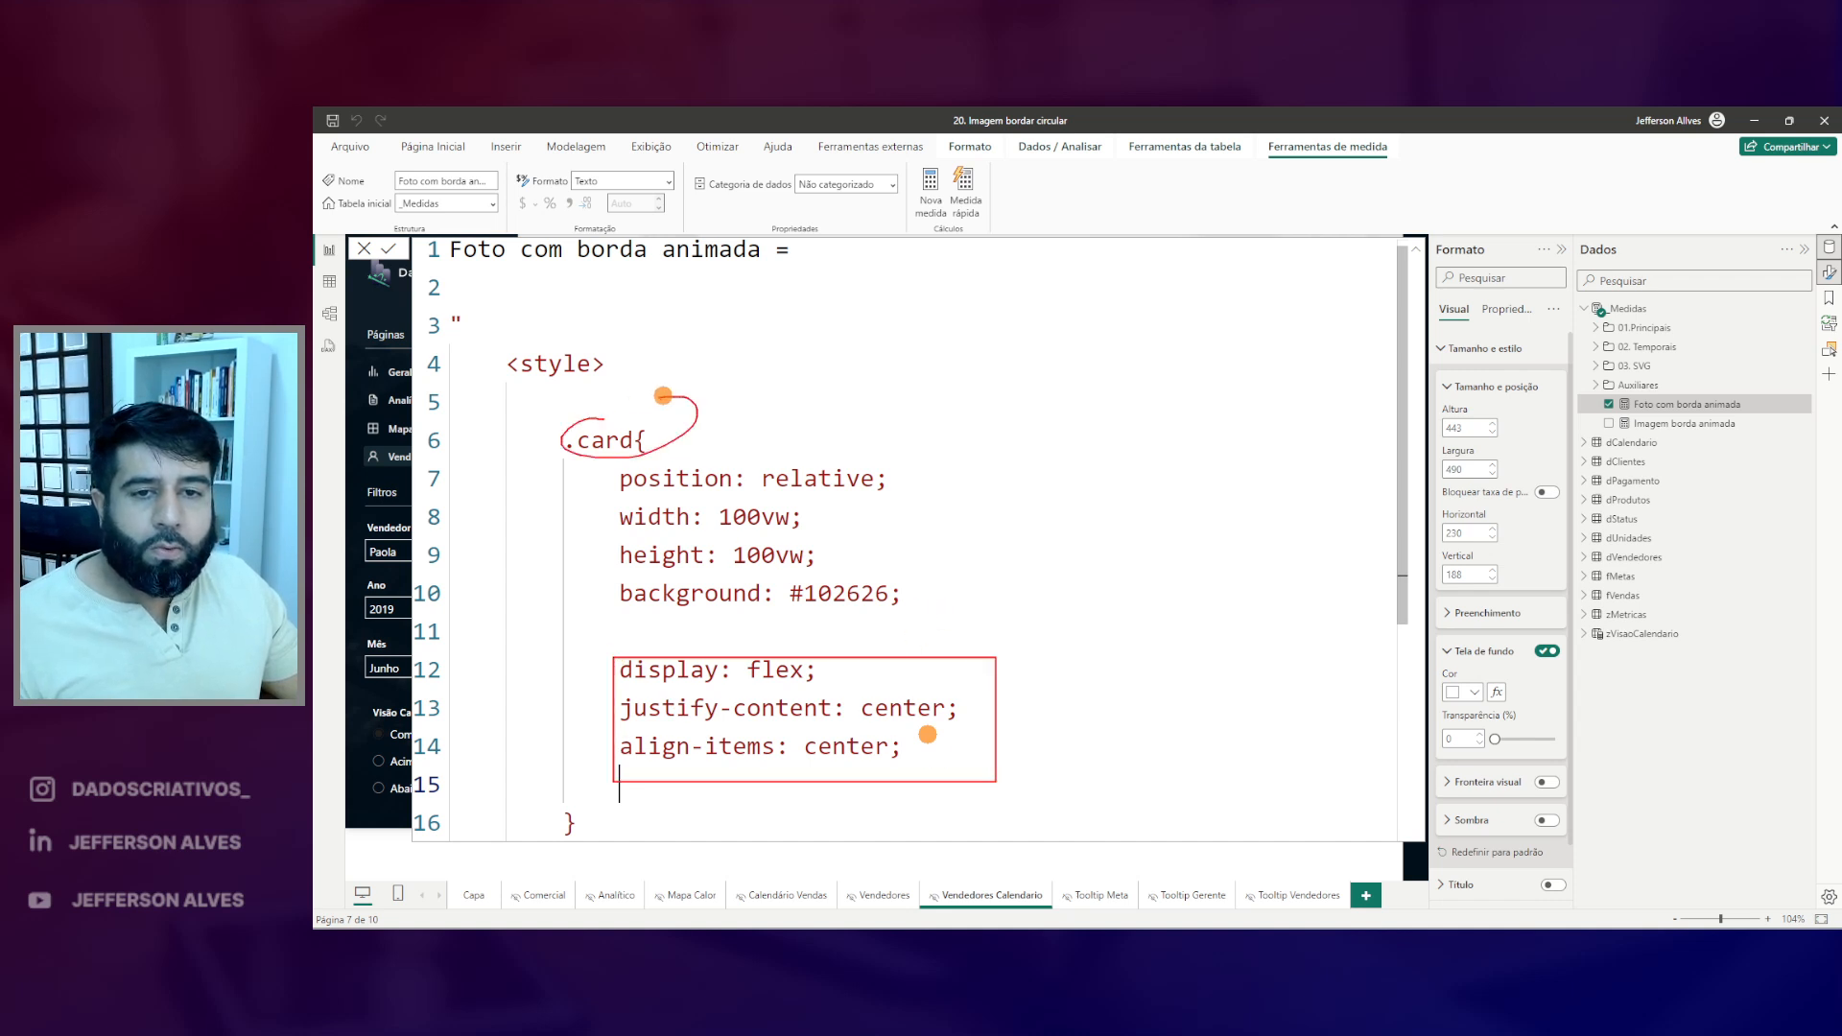
key(Escape)
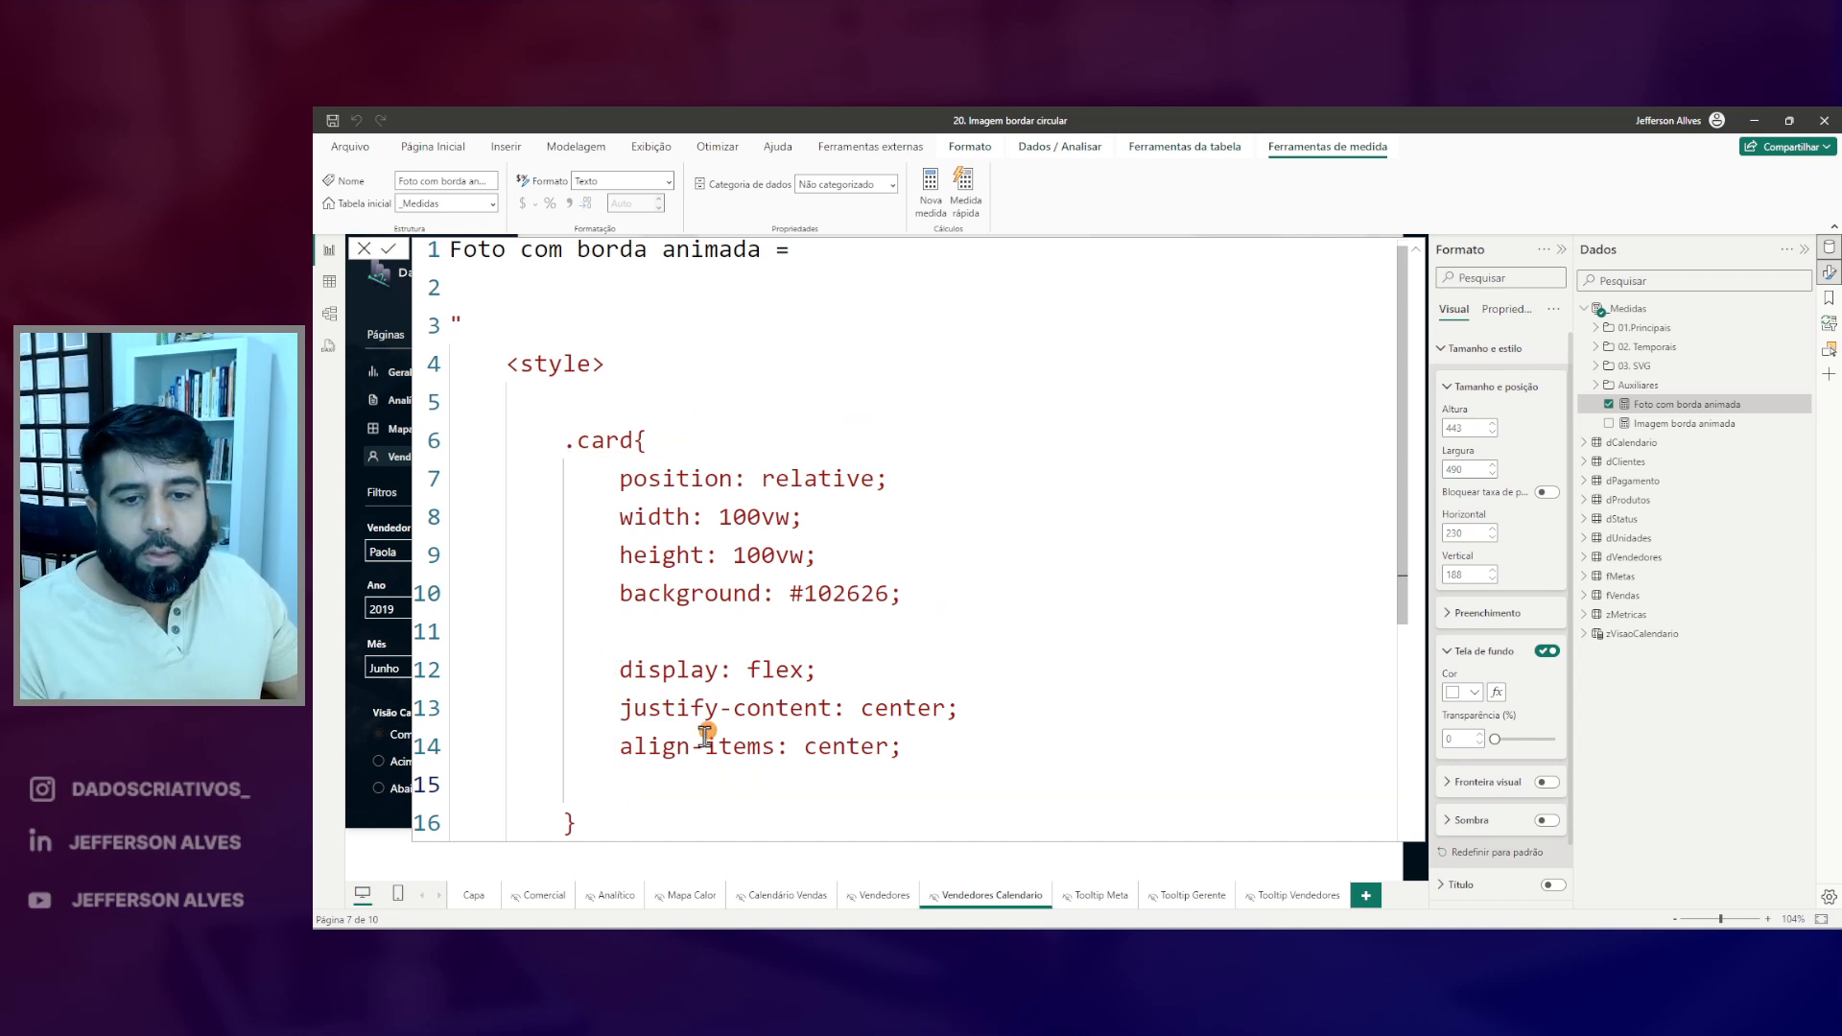
- Commit the measure, collapse its formula editor to check the rendered card, and switch to the step overview in Figma
scroll(649, 731, down, 1)
key(Return)
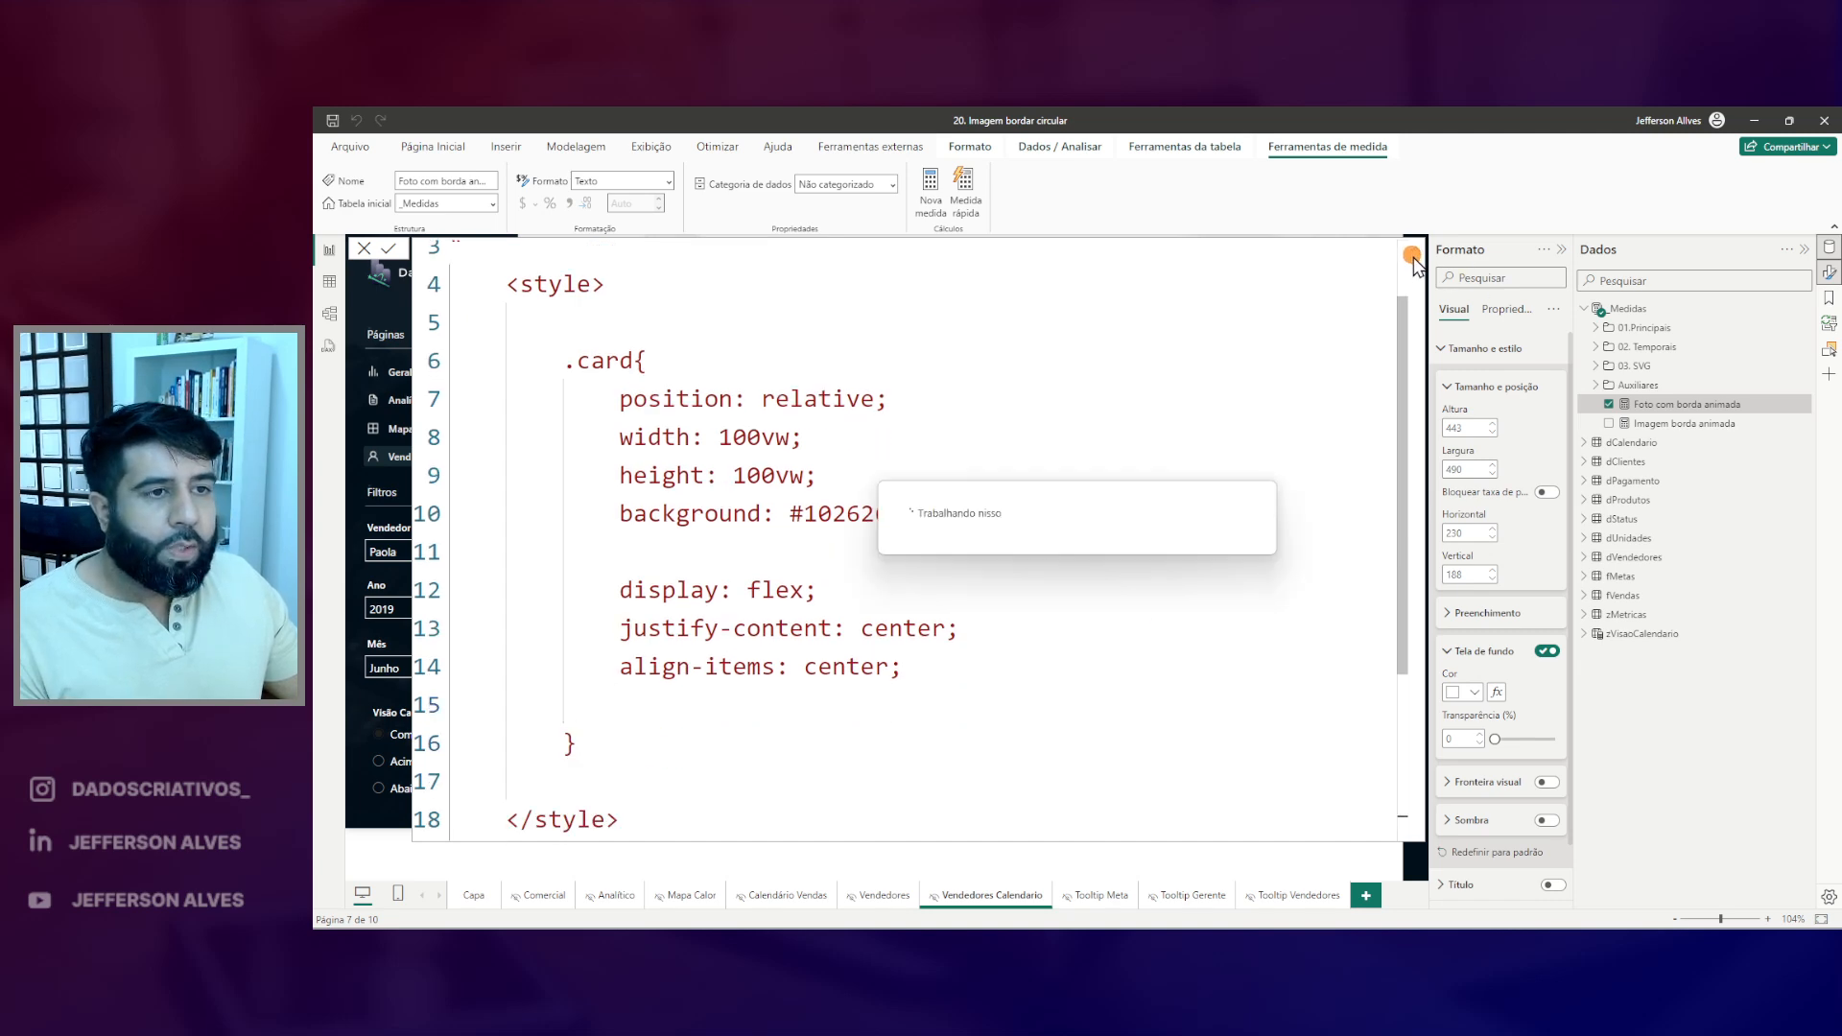
click(1415, 250)
drag(946, 755, 935, 811)
click(1211, 946)
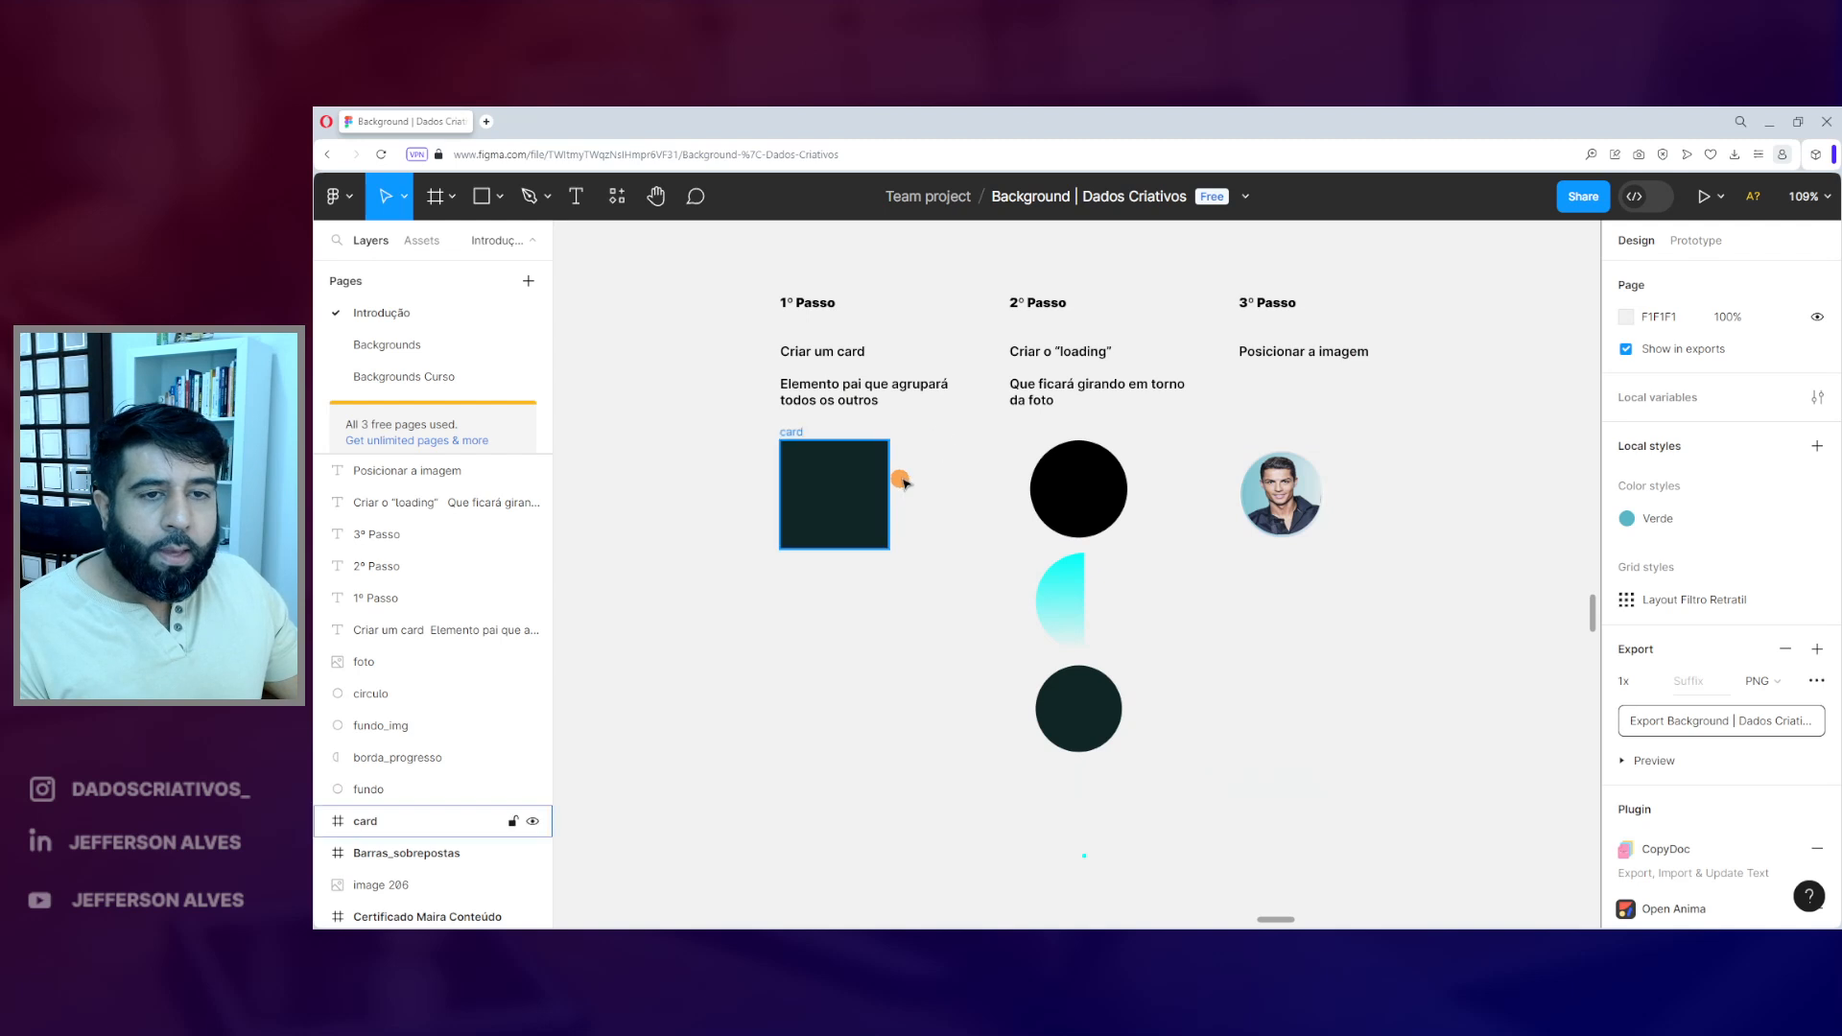
- Review the step overview by temporarily outlining and ticking off the 1º Passo column and outlining the 2º Passo column
key(ctrl+2)
mouse_move(745, 251)
mouse_down()
mouse_move(829, 444)
mouse_move(957, 596)
mouse_up()
drag(895, 422, 931, 404)
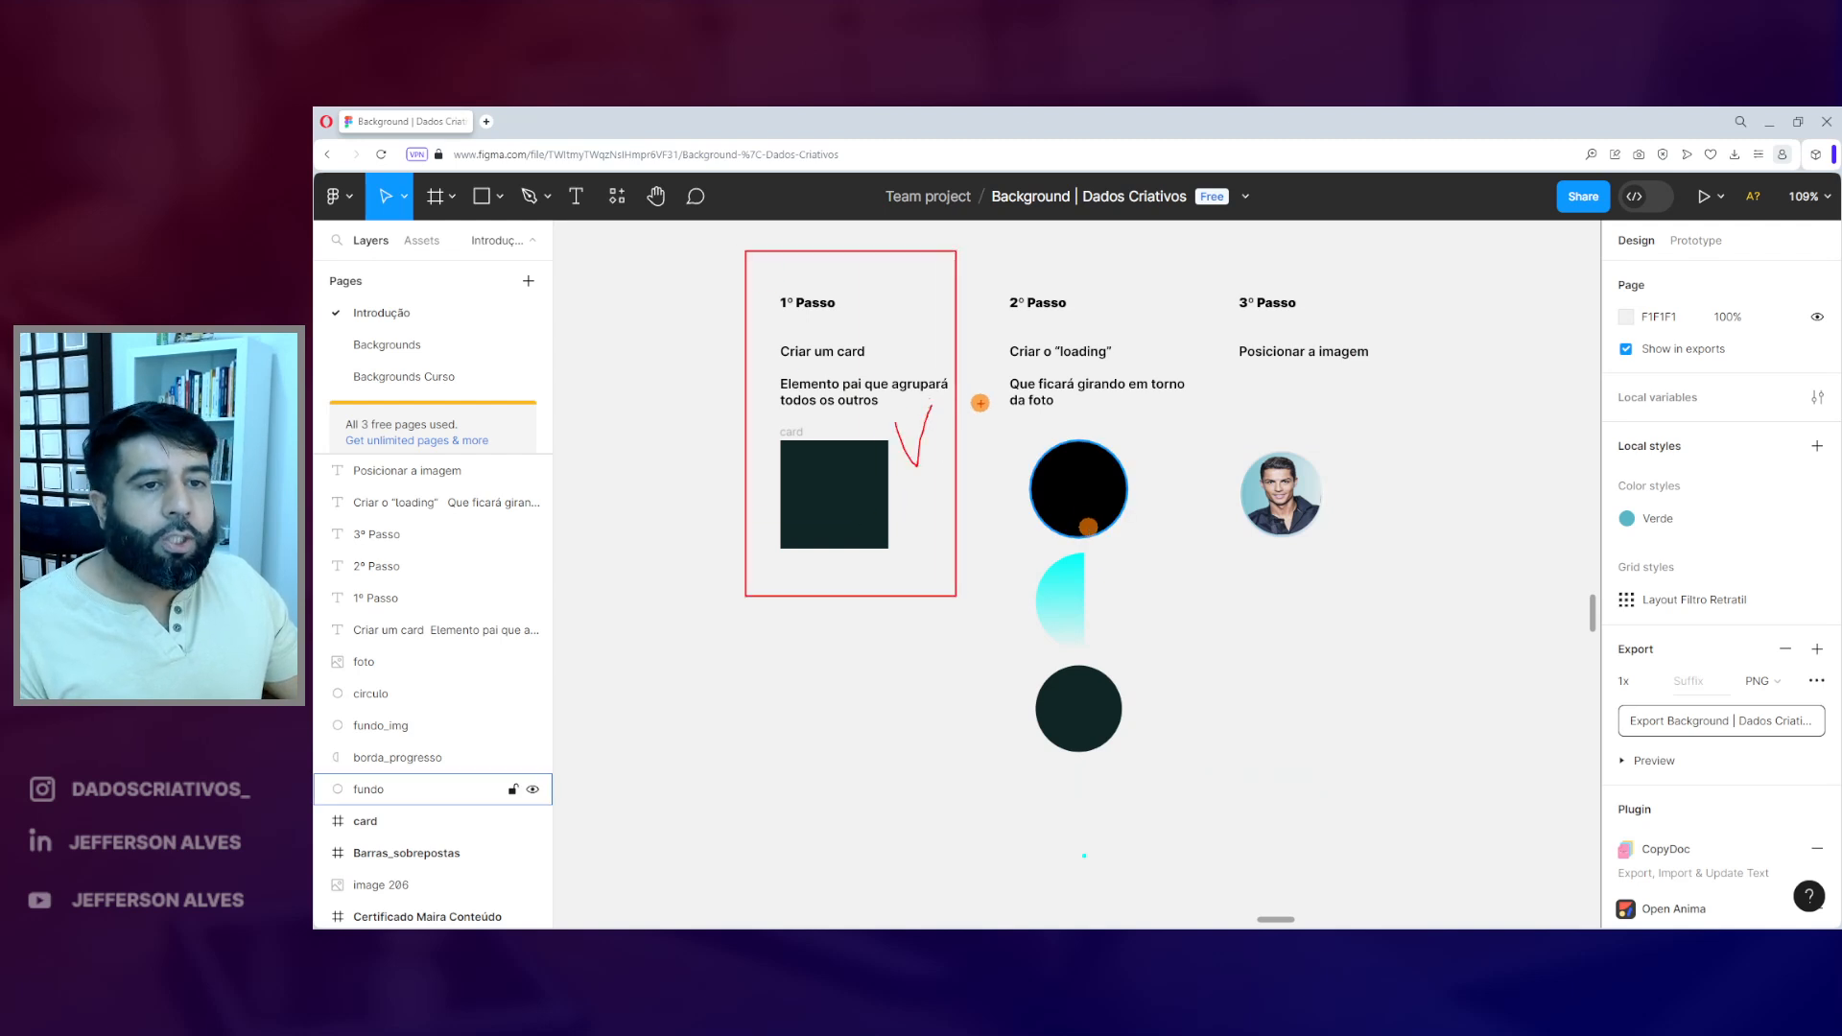
mouse_move(984, 270)
mouse_down()
mouse_move(1159, 807)
mouse_move(1204, 820)
mouse_up()
drag(1043, 367, 1079, 373)
key(Escape)
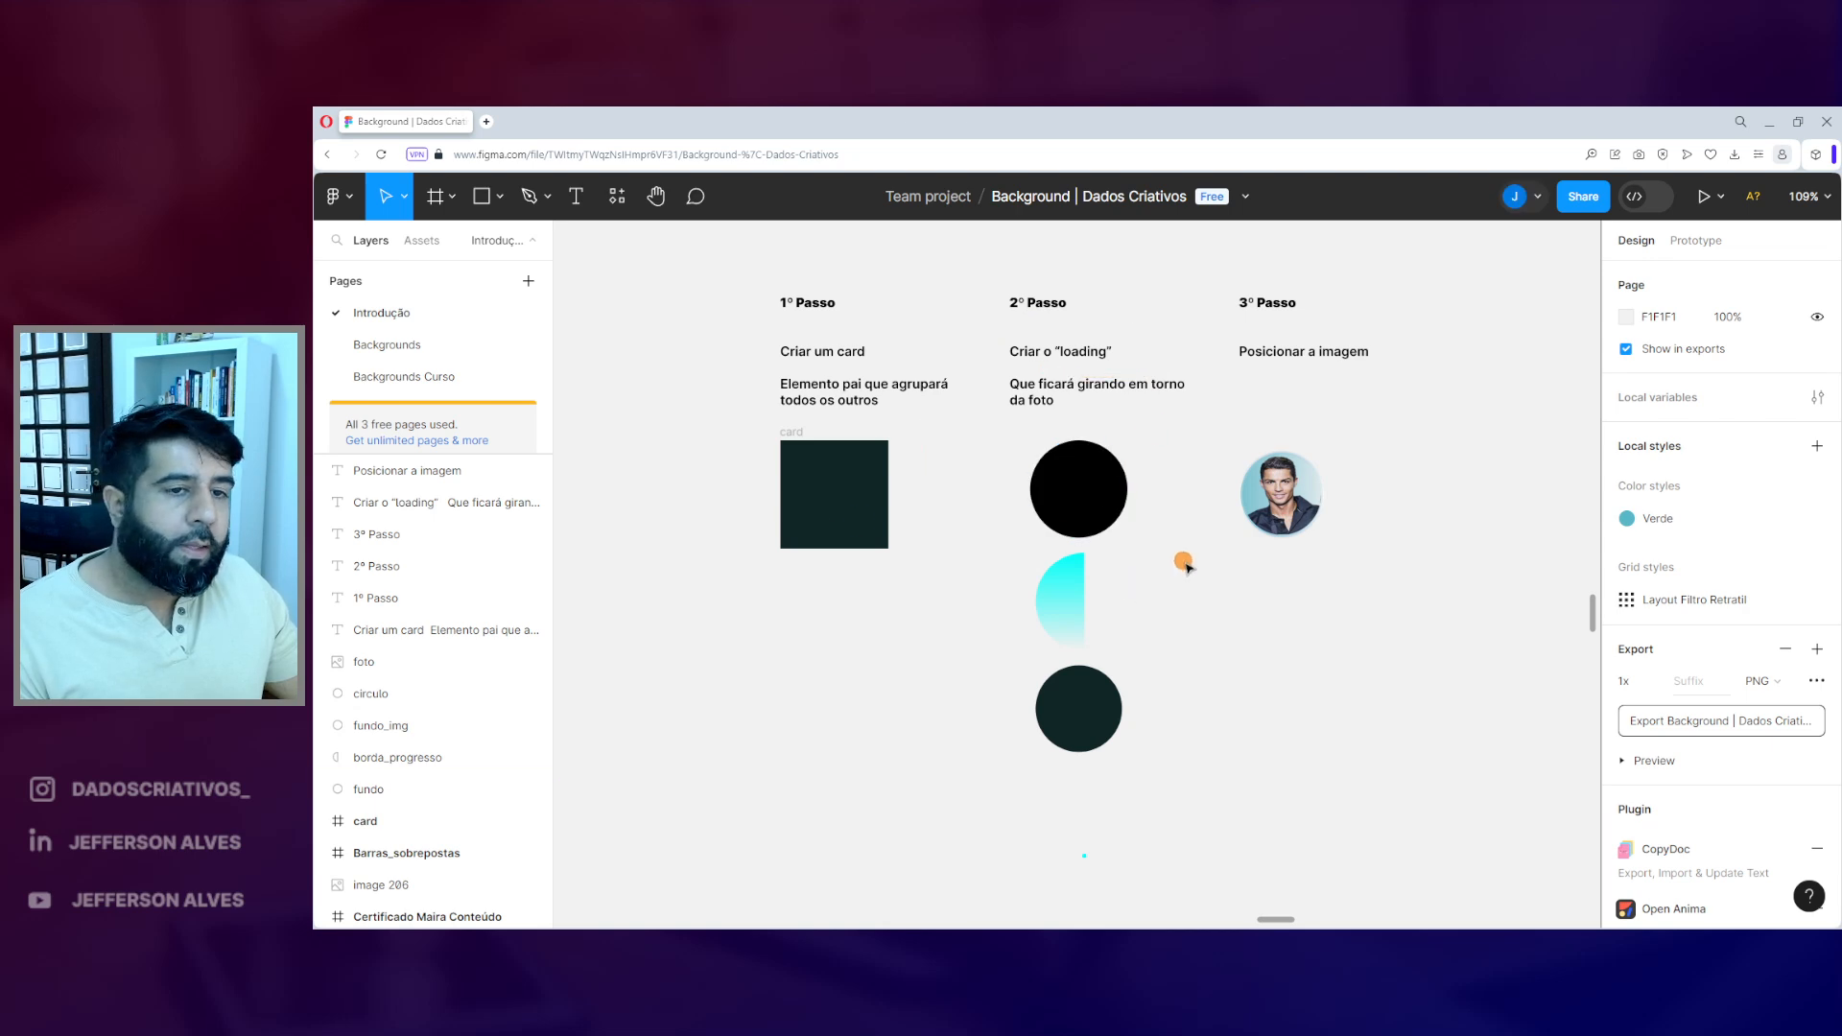
- Duplicate all three step columns with their shapes and place the copy beside the original overview
drag(700, 259, 1417, 804)
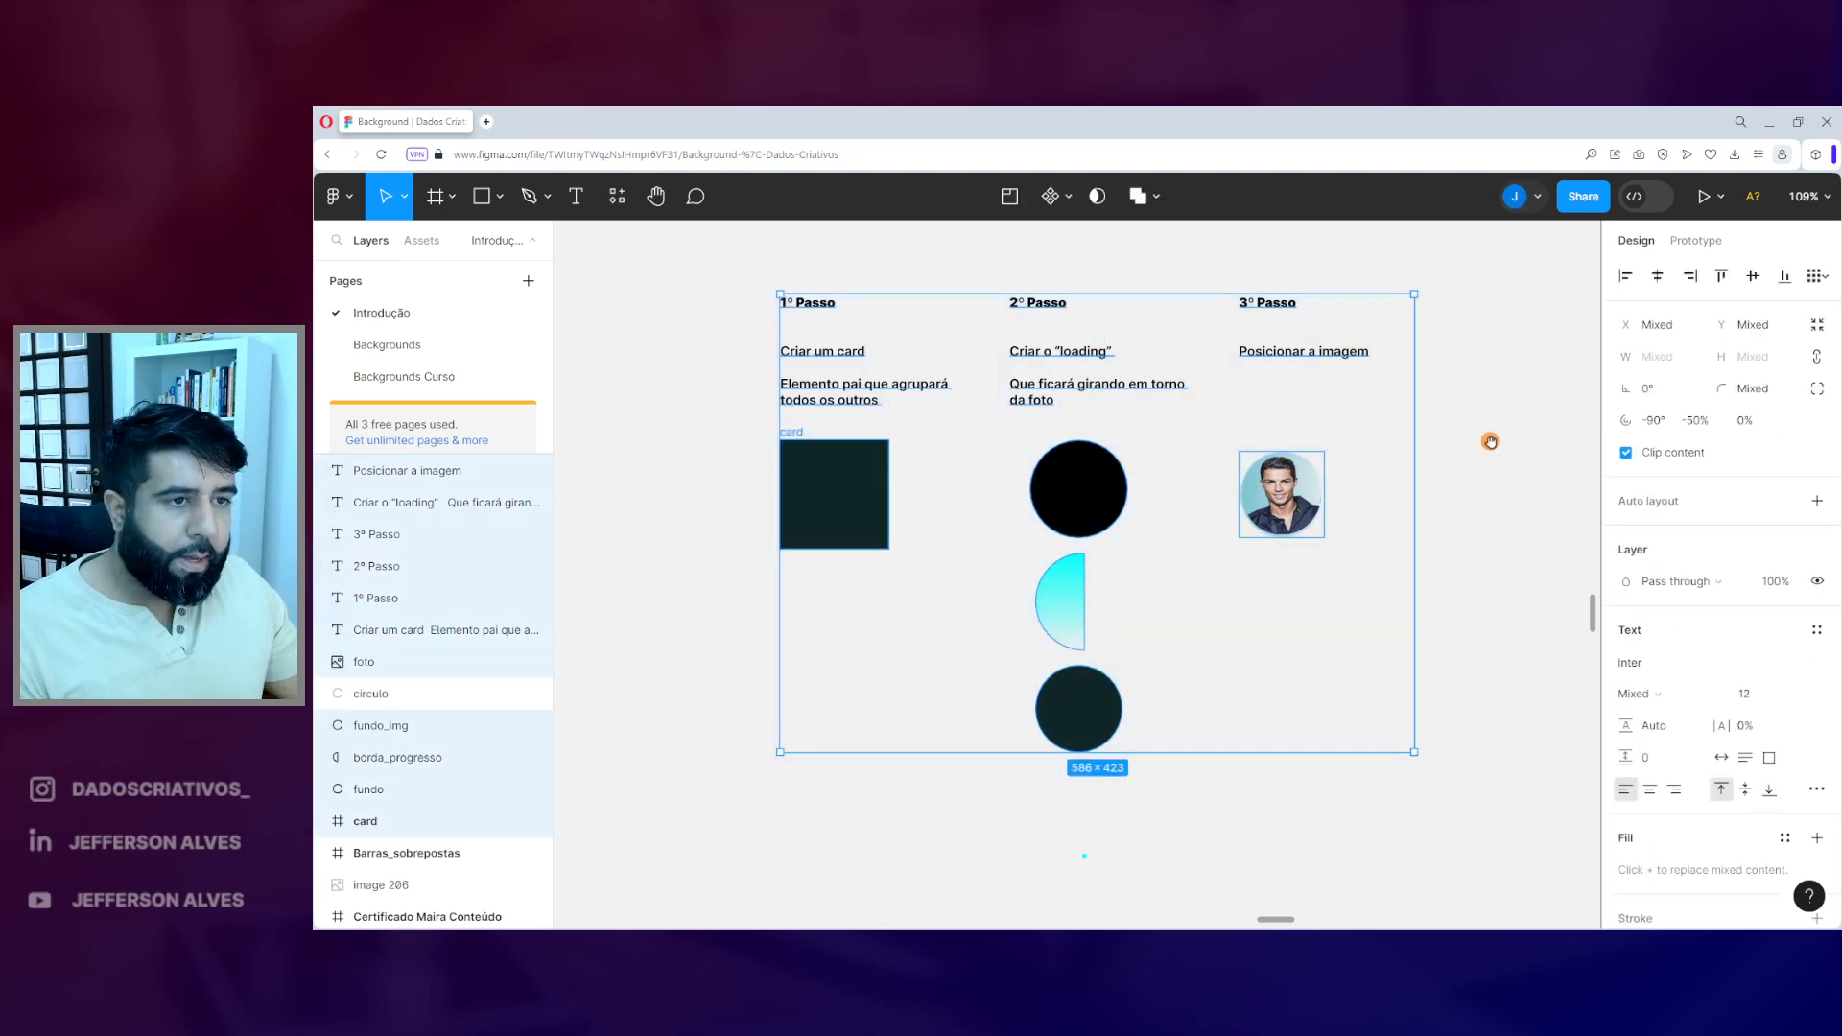
drag(1491, 442, 935, 447)
click(1049, 424)
key(ctrl+v)
drag(710, 503, 1271, 522)
click(803, 651)
- Examine the 2º Passo column of the copied overview, temporarily outlining its "loading" title and its stacked shapes
drag(957, 418, 979, 422)
key(Escape)
key(ctrl+3)
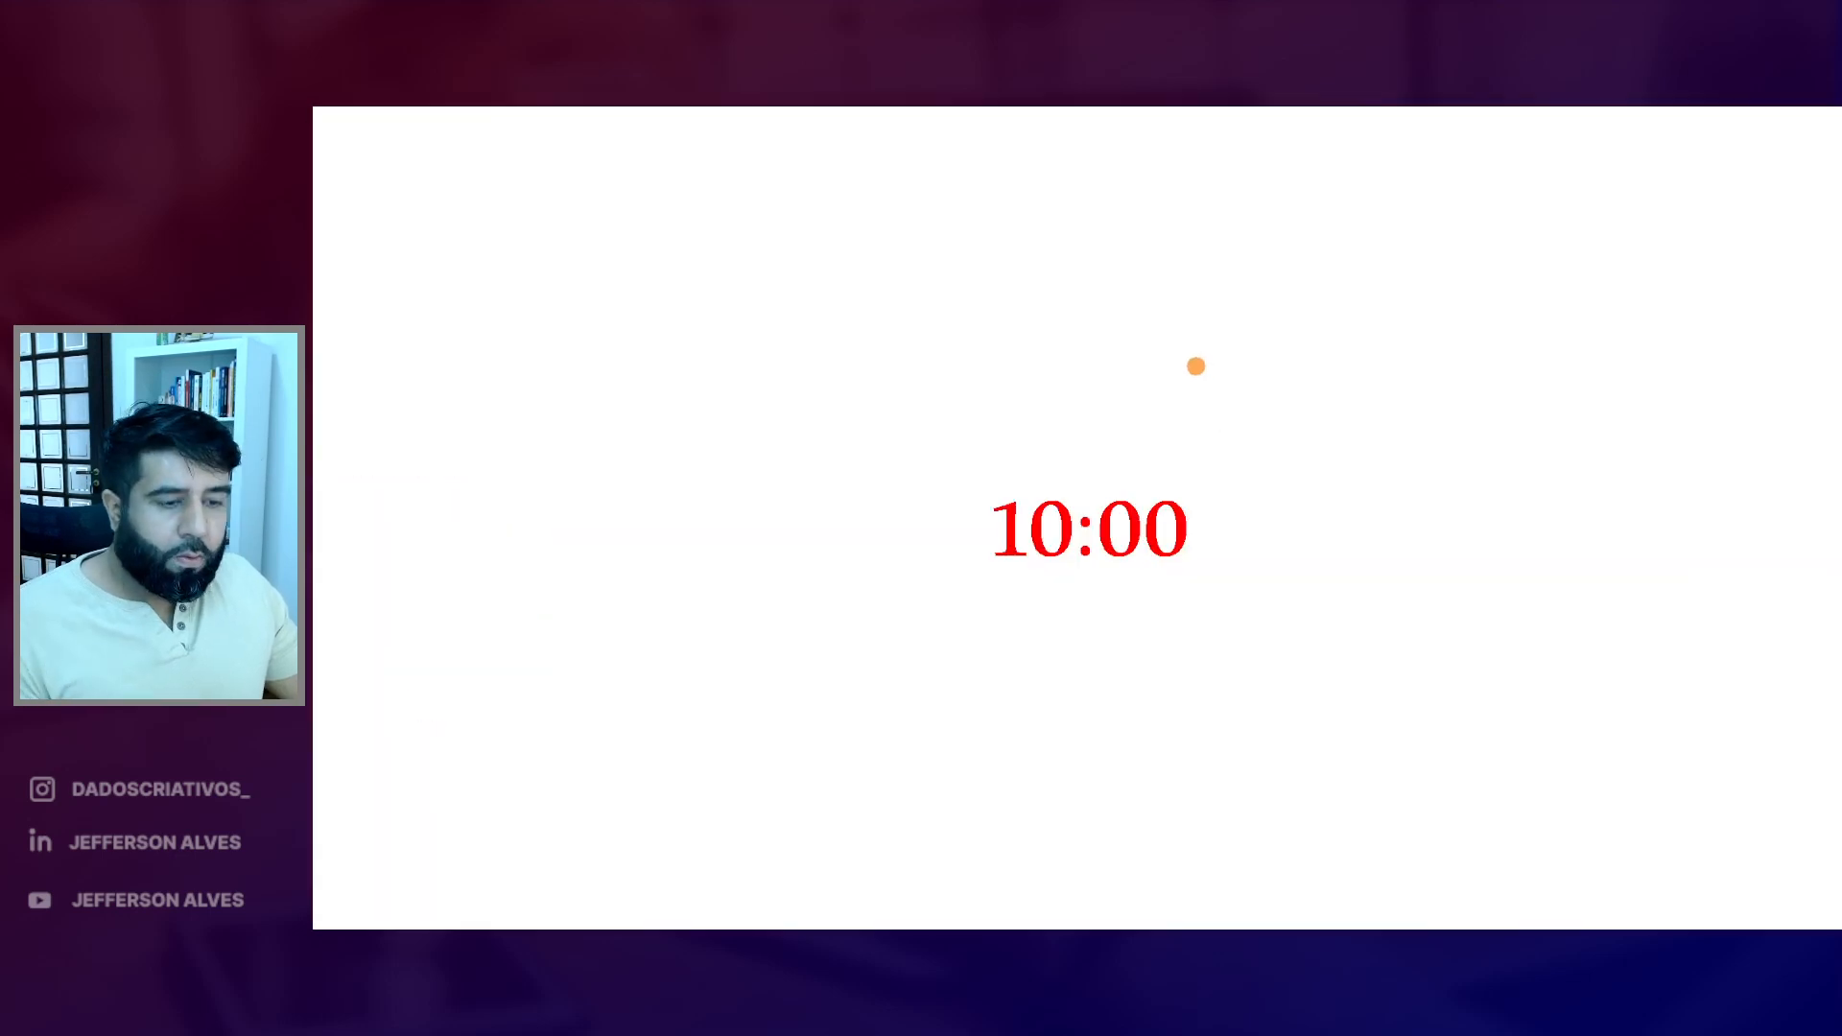
key(Escape)
drag(1142, 335, 1298, 372)
drag(1143, 431, 1325, 801)
mouse_move(1238, 429)
mouse_down()
mouse_move(1172, 514)
mouse_move(1275, 432)
mouse_up()
key(Escape)
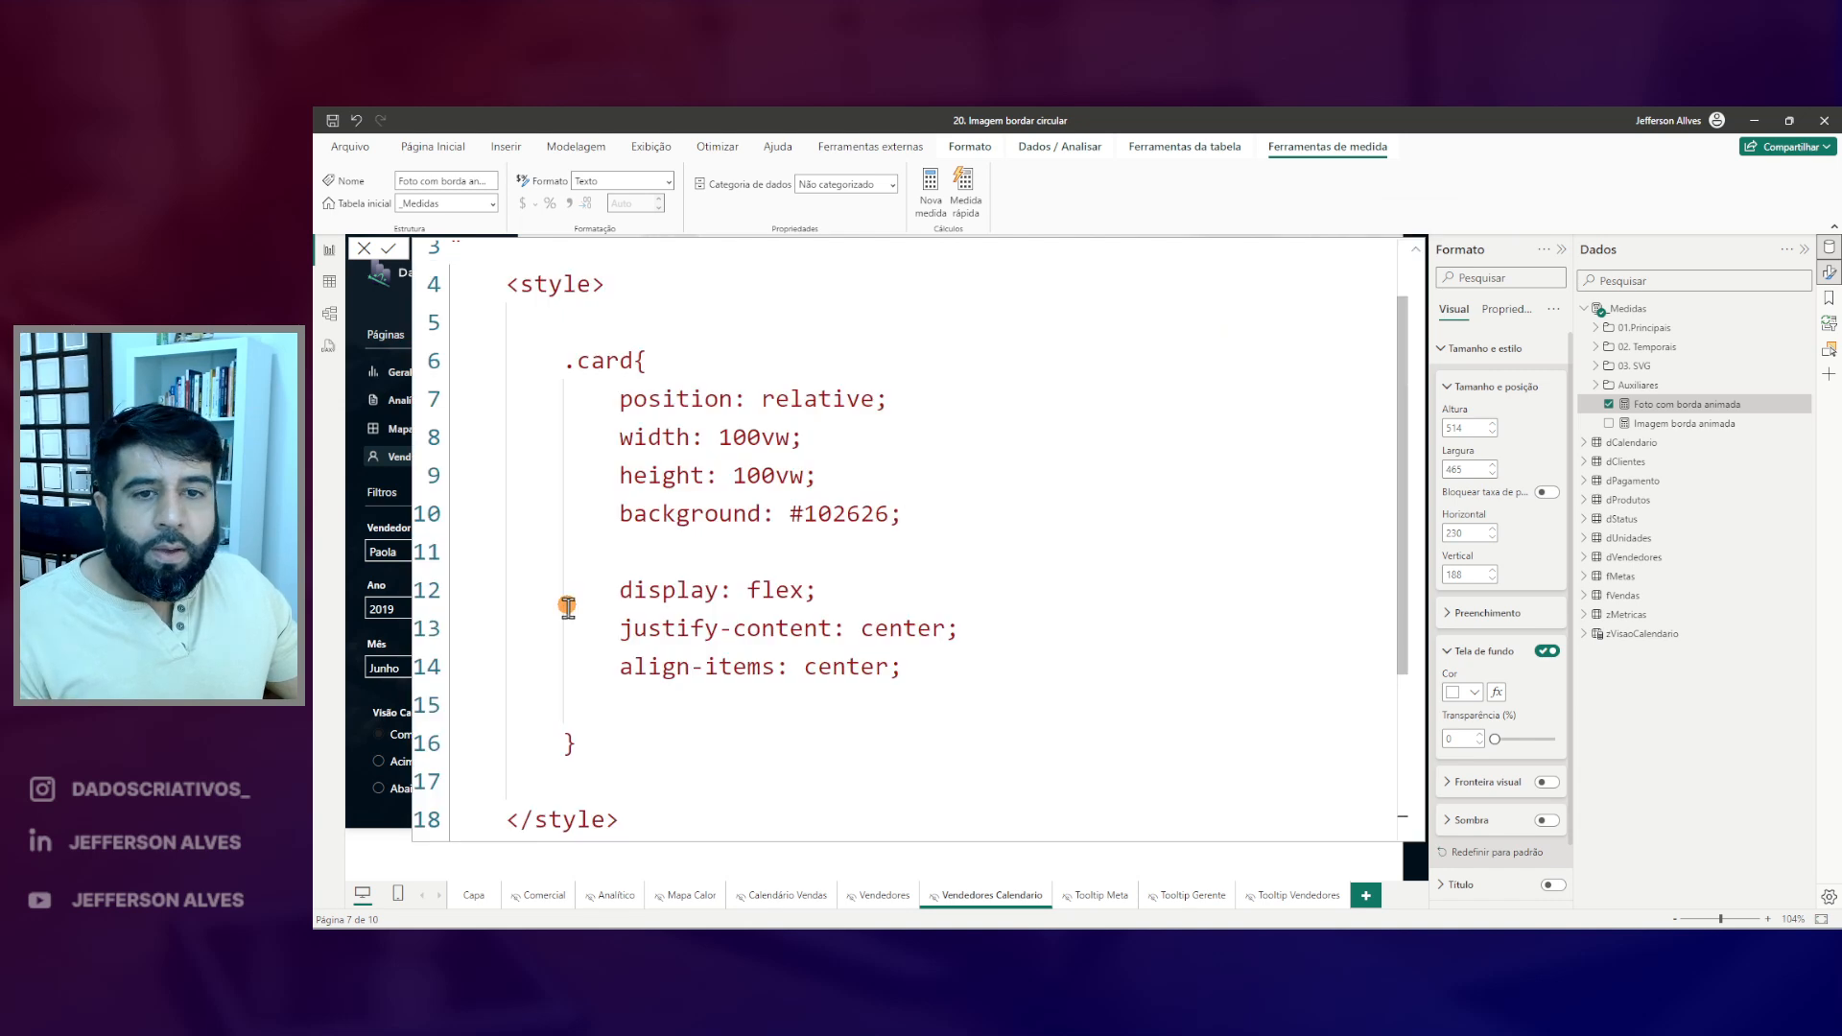
- Add a nested <div> with its closing </div> inside the card div, separated by blank lines
scroll(633, 670, up, 3)
key(ctrl+2)
drag(501, 601, 799, 746)
key(Escape)
click(864, 629)
key(Return)
key(Return)
text(<div>)
key(Return)
key(Return)
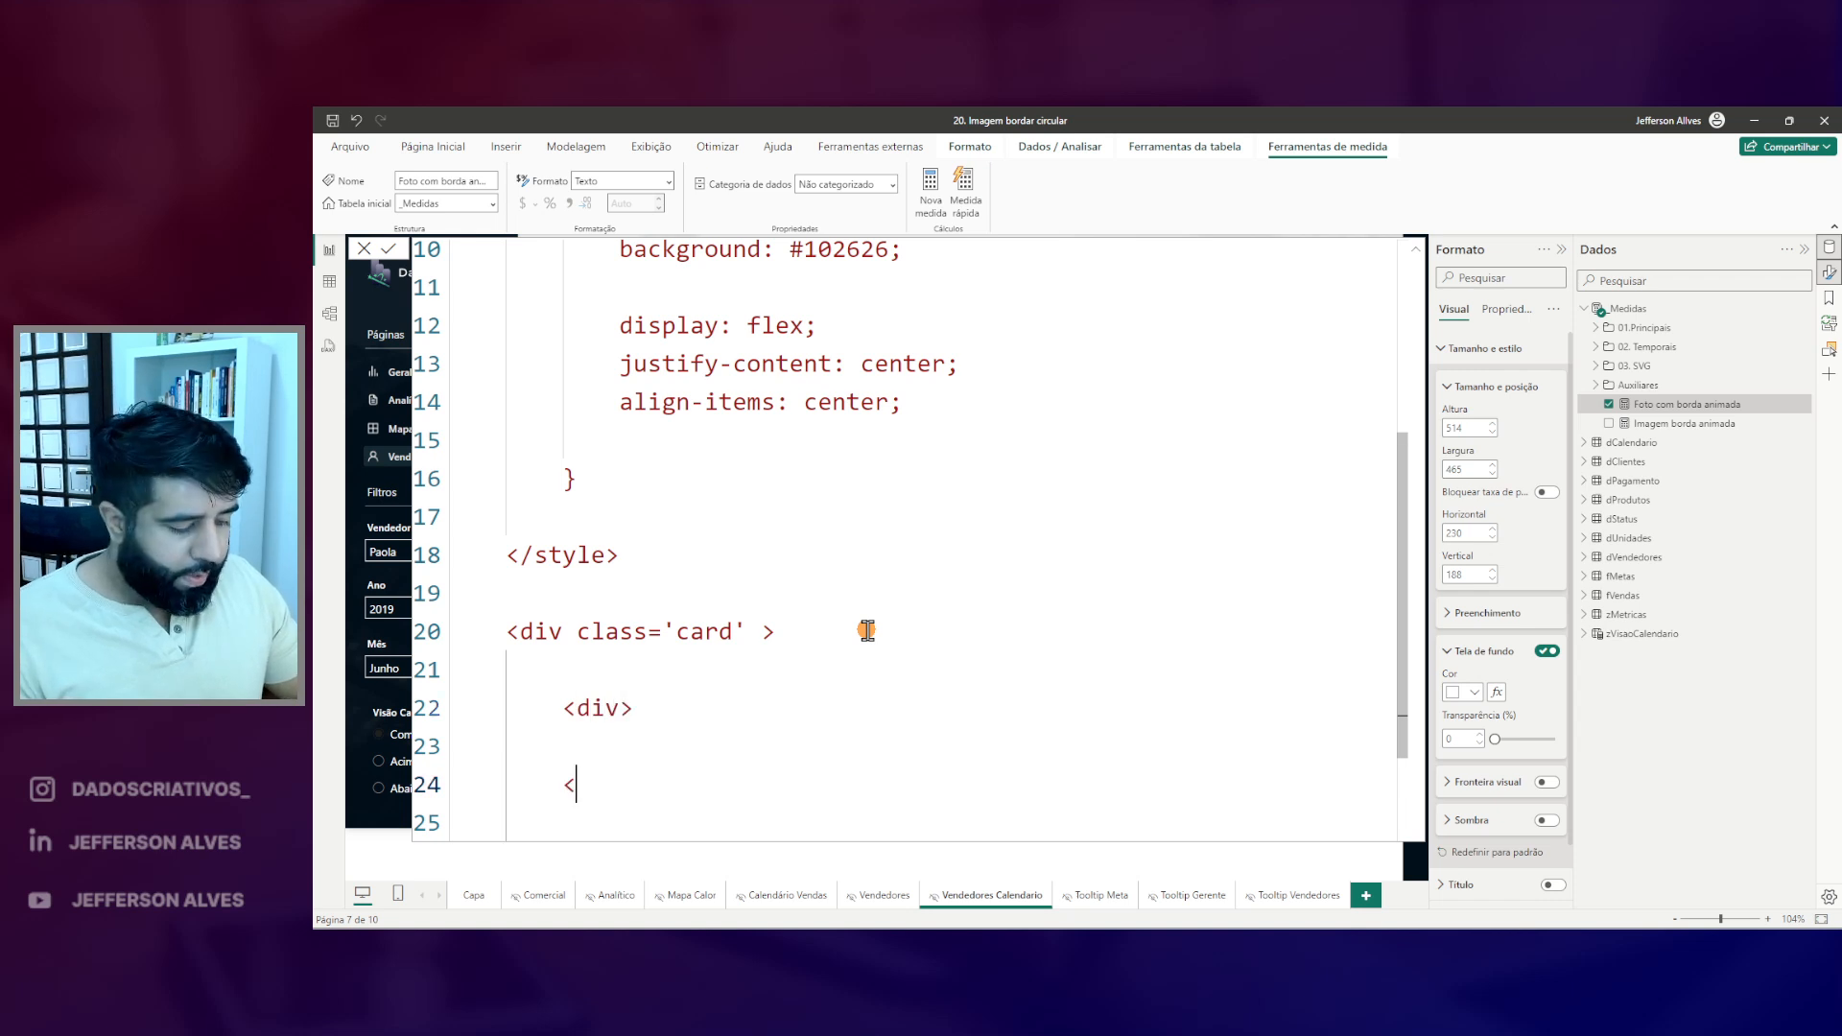
- Give the nested div the attribute class='loader'
scroll(775, 614, down, 1)
click(623, 630)
text(class)
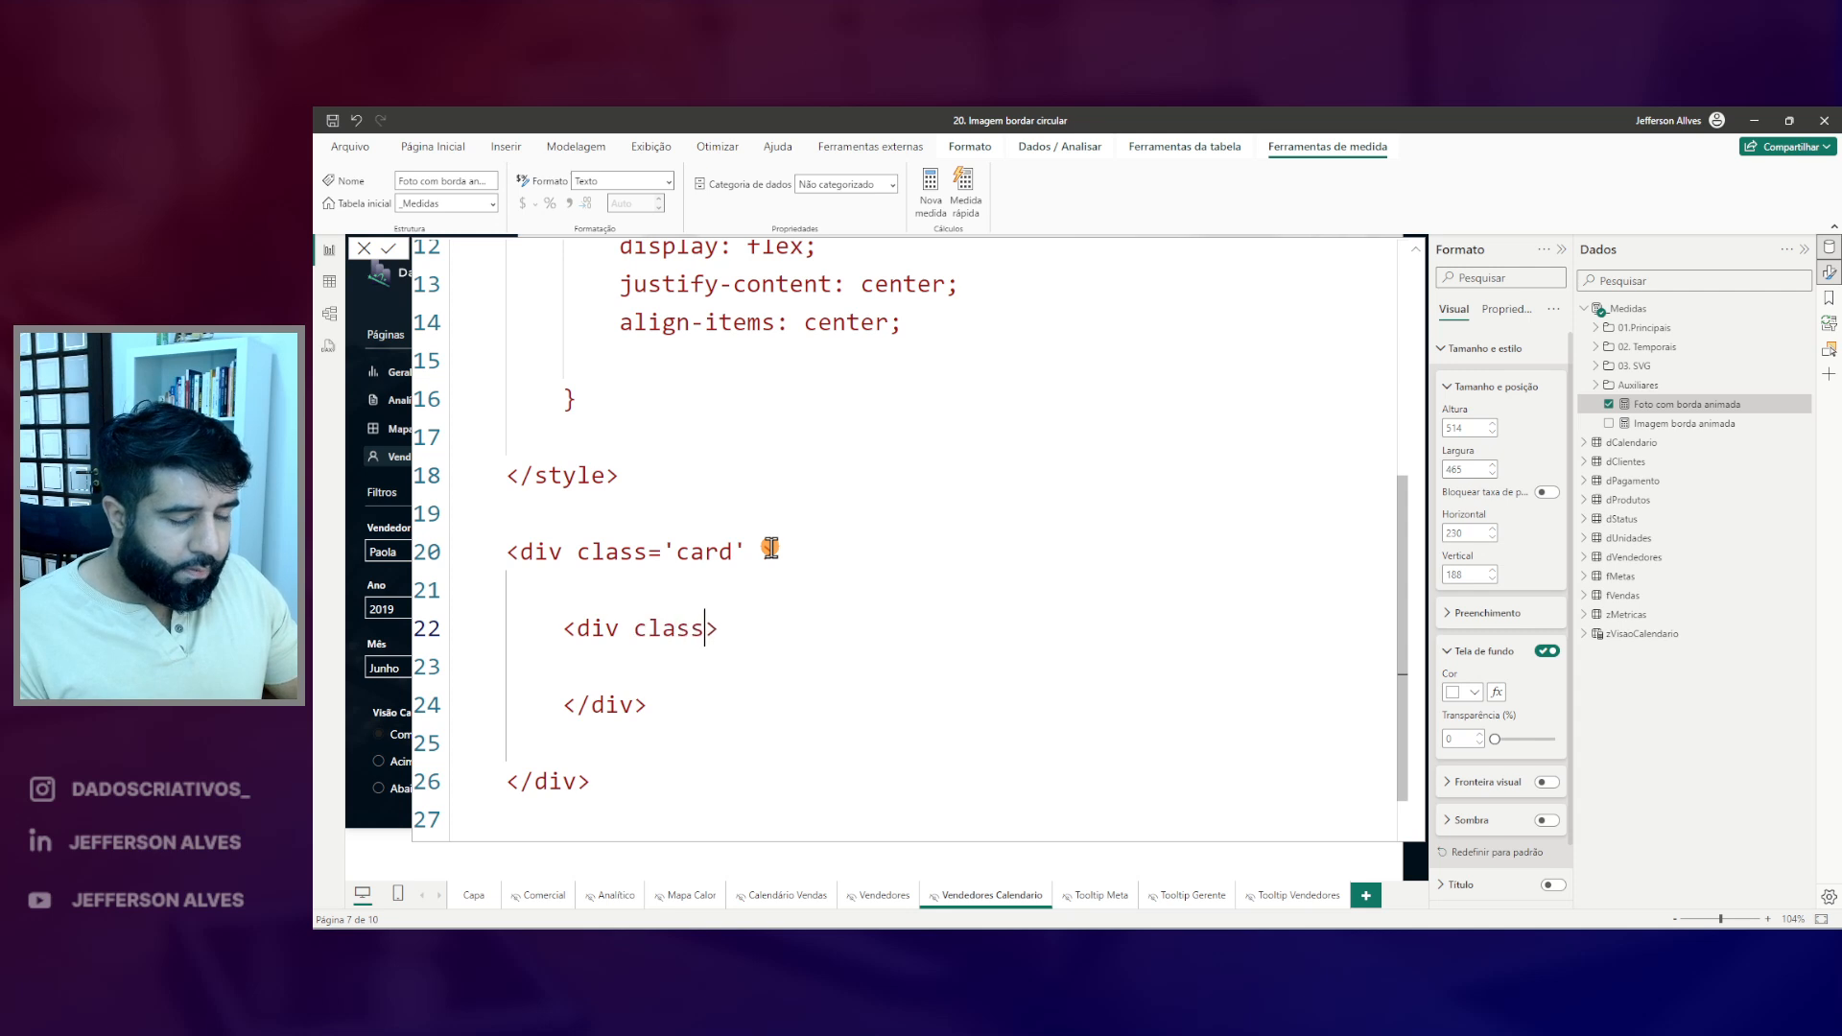
key(Left)
key(Left)
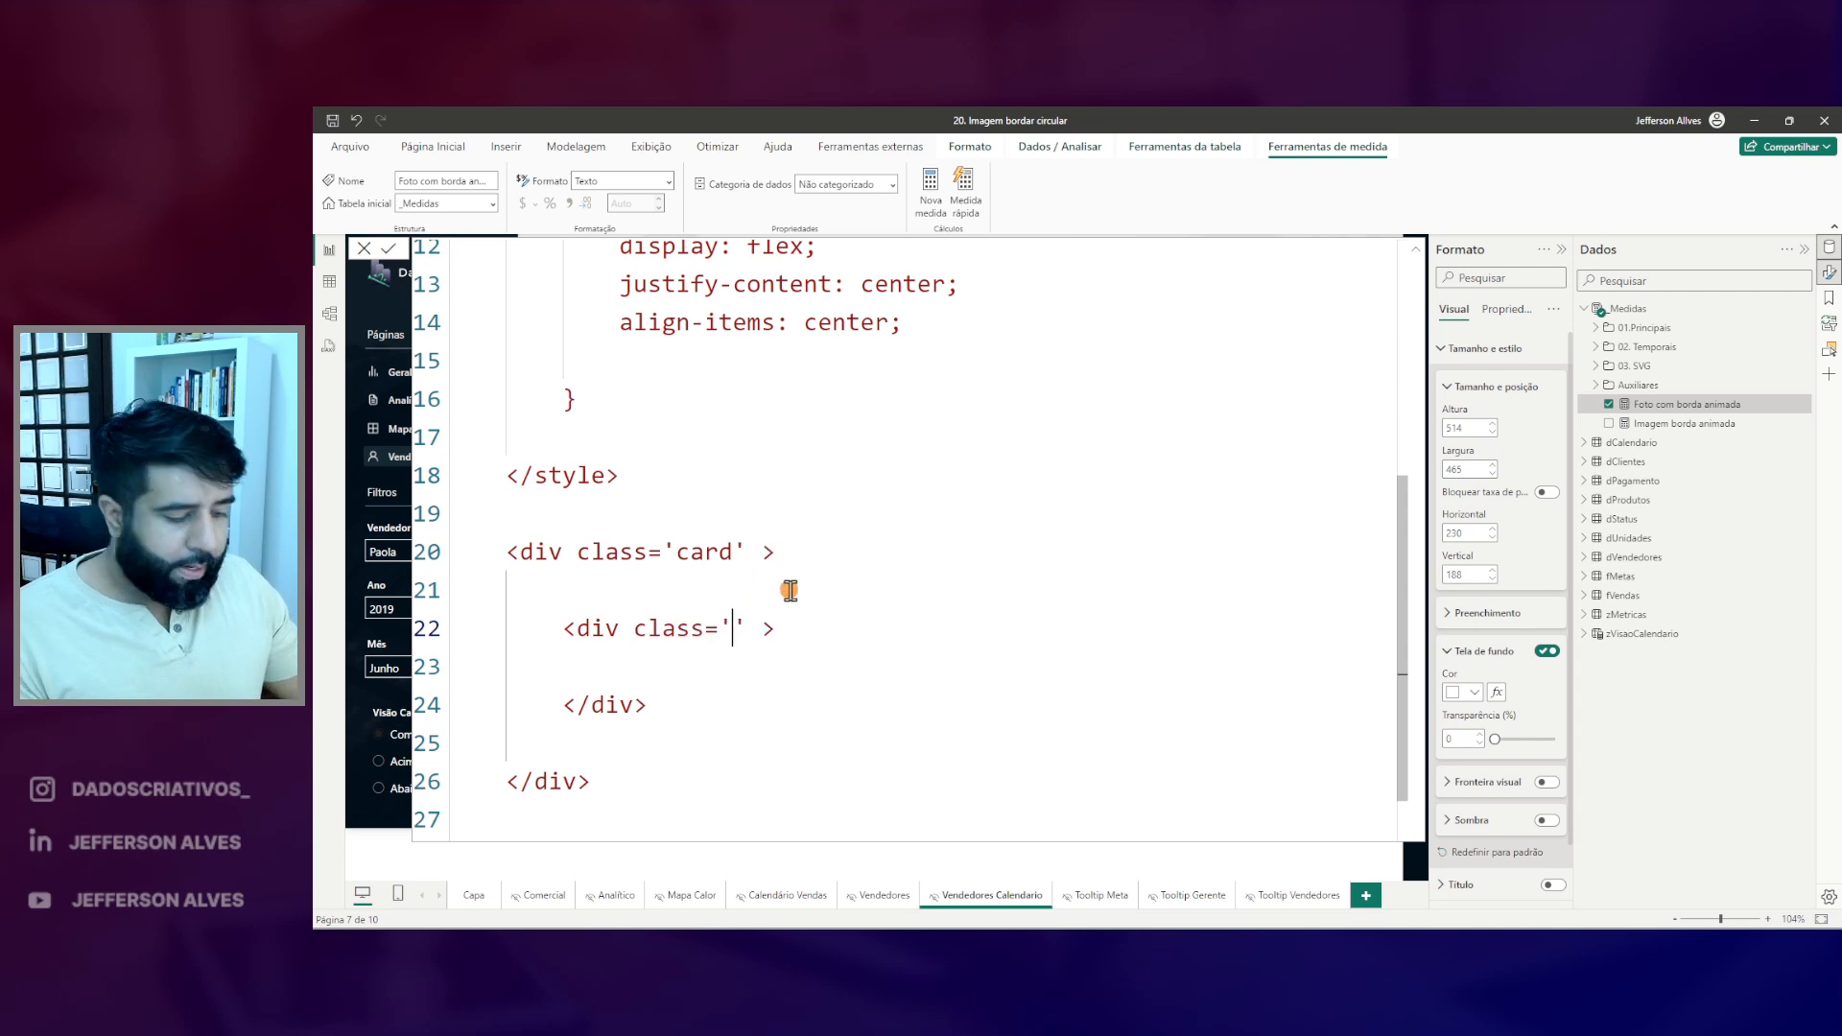
- Copy the class name loader and start an empty .loader { } rule below the .card rule
double_click(785, 629)
key(ctrl+c)
scroll(844, 600, up, 2)
click(619, 633)
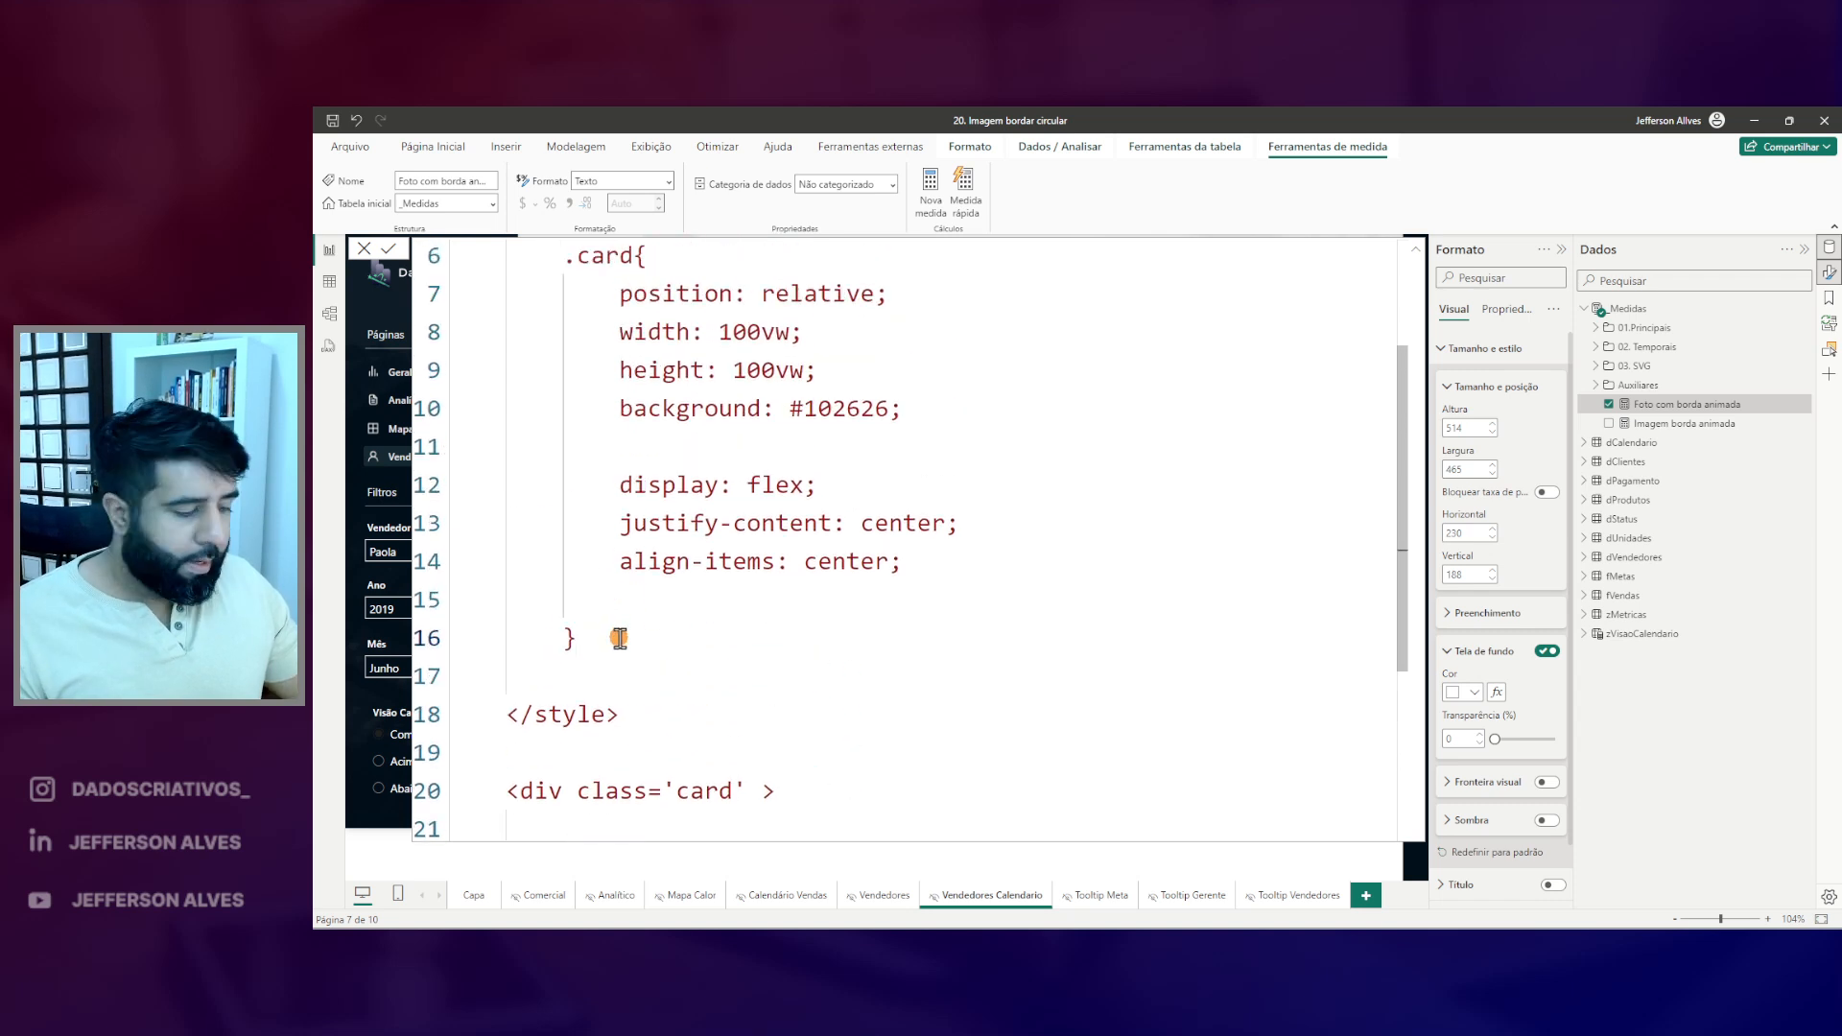
key(Return)
key(Return)
text(.)
key(ctrl+v)
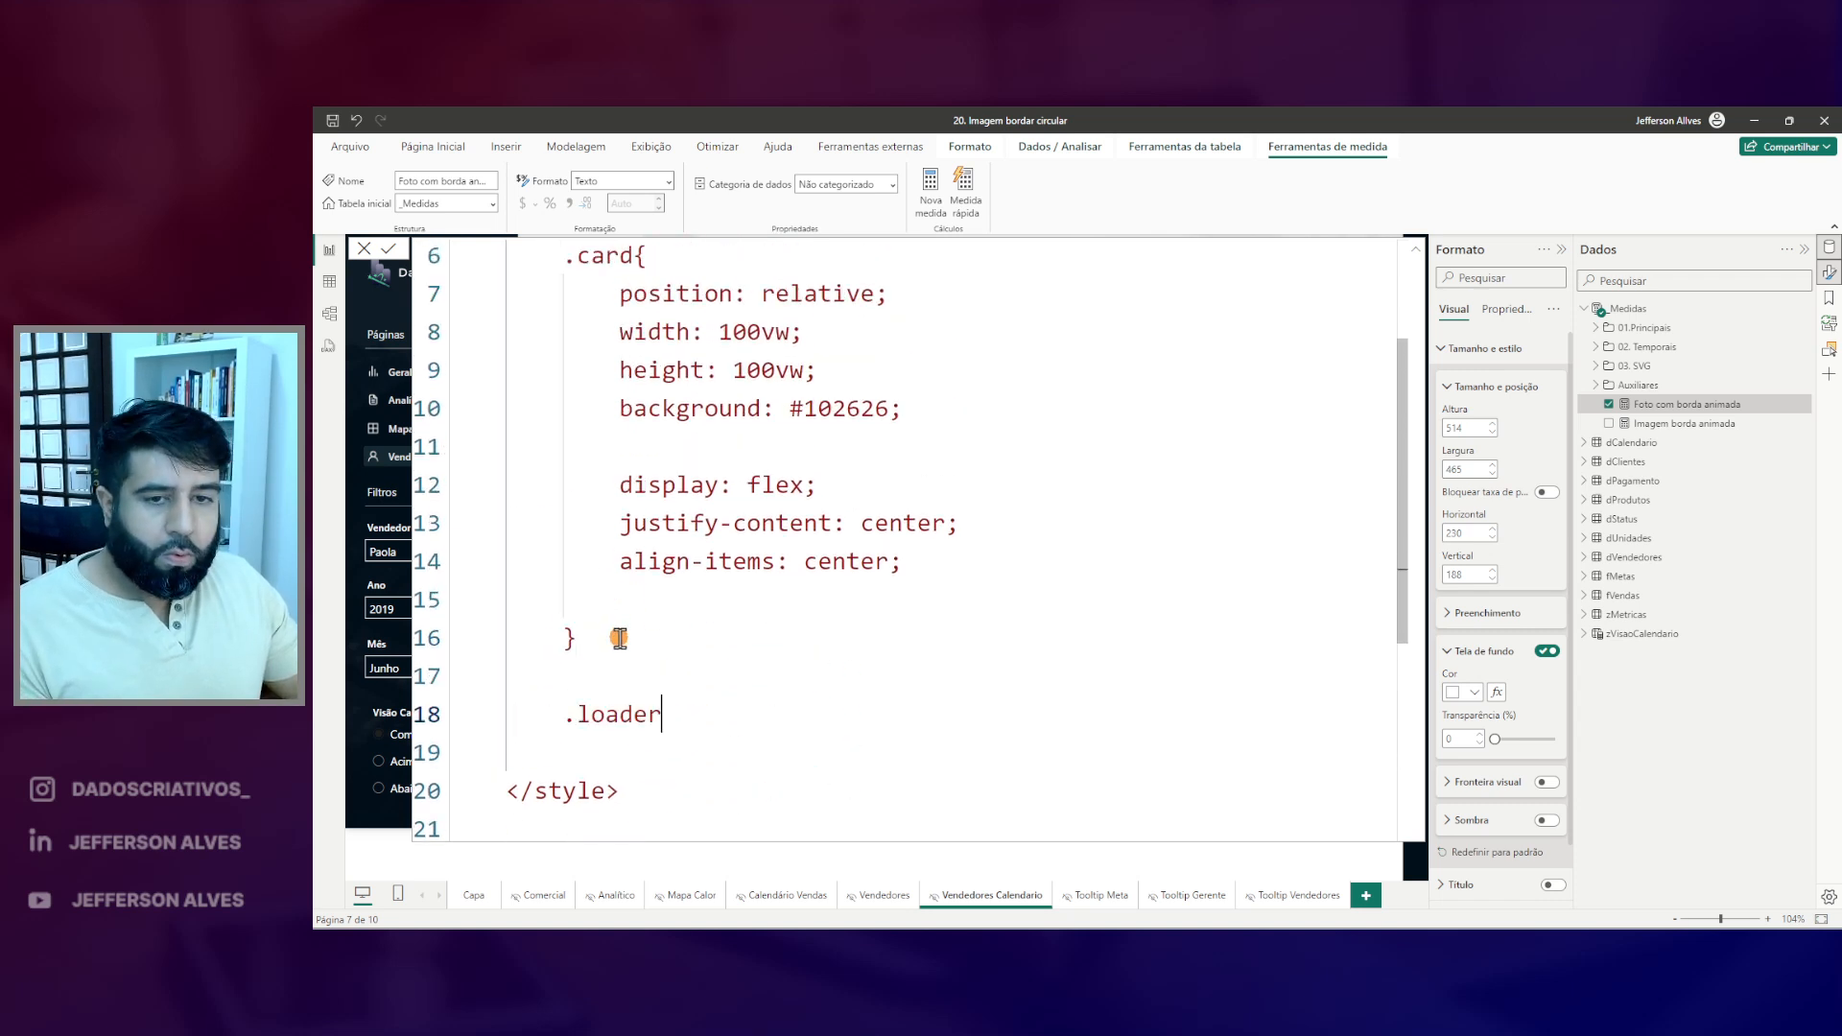
text({)
key(Return)
key(Return)
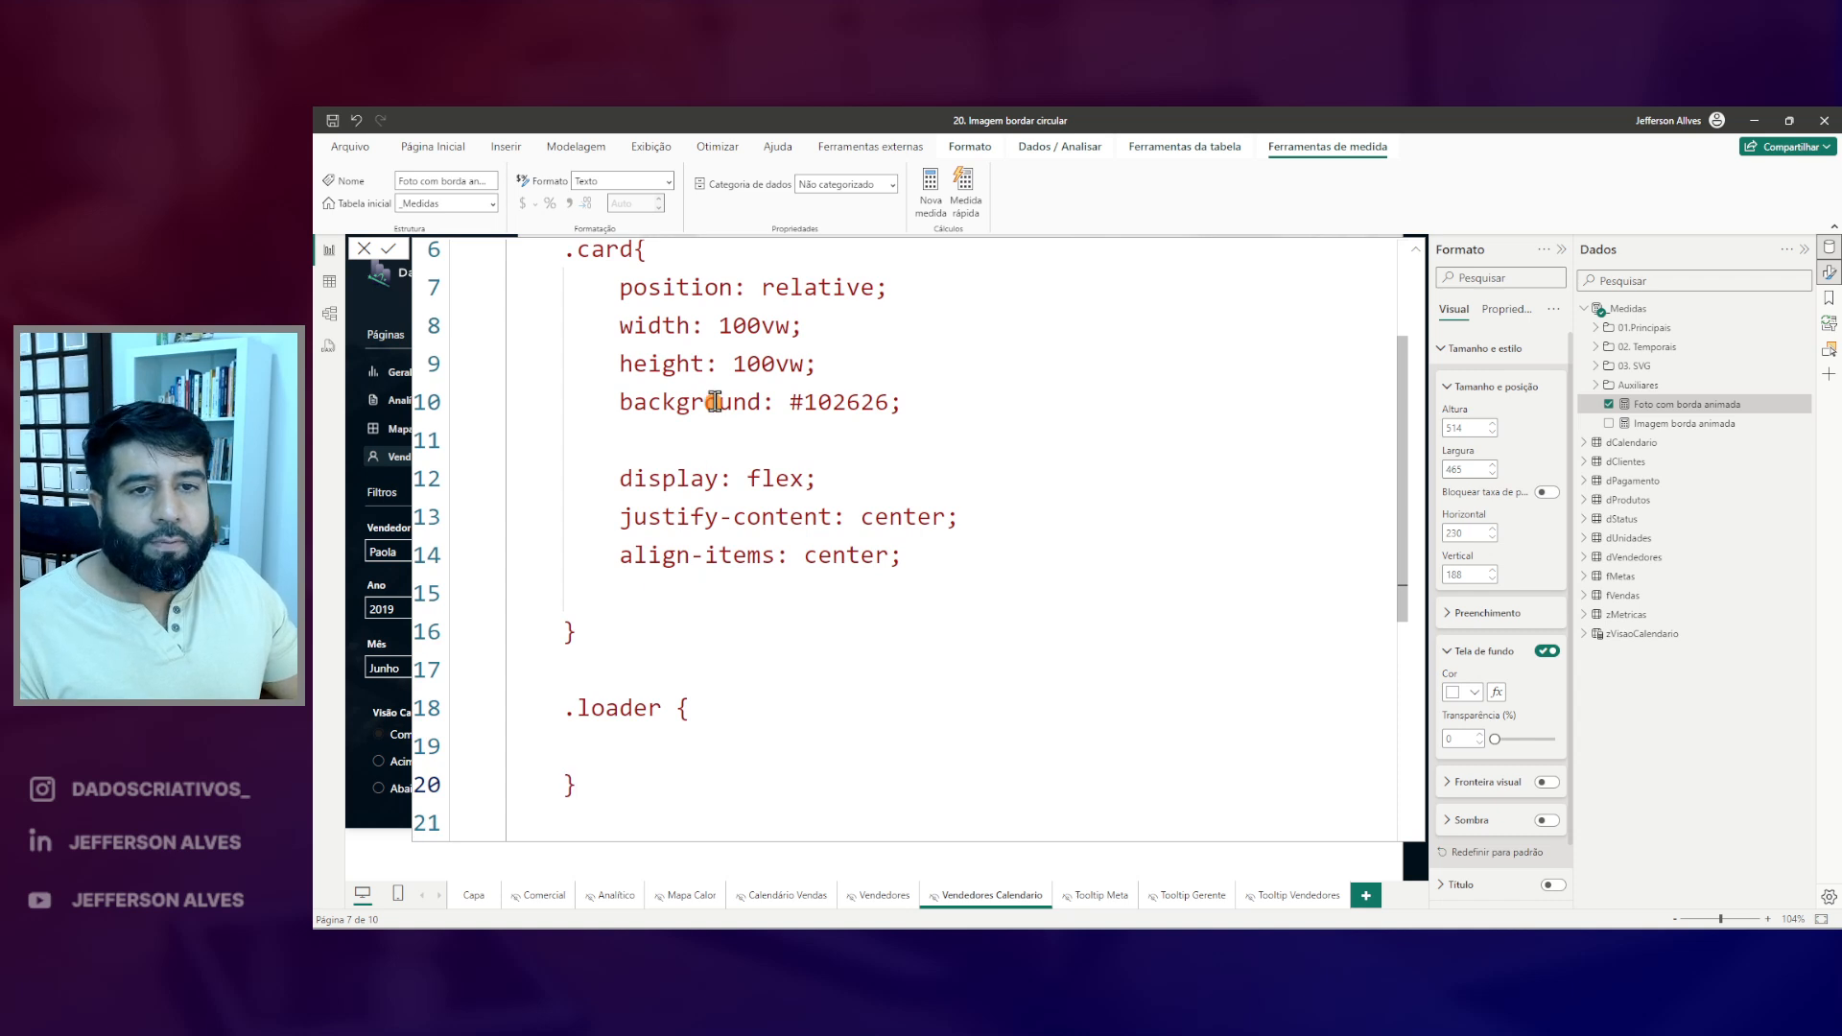
- Copy the position, width, height and background declarations from the .card rule into the .loader rule
drag(619, 288, 904, 401)
key(ctrl+c)
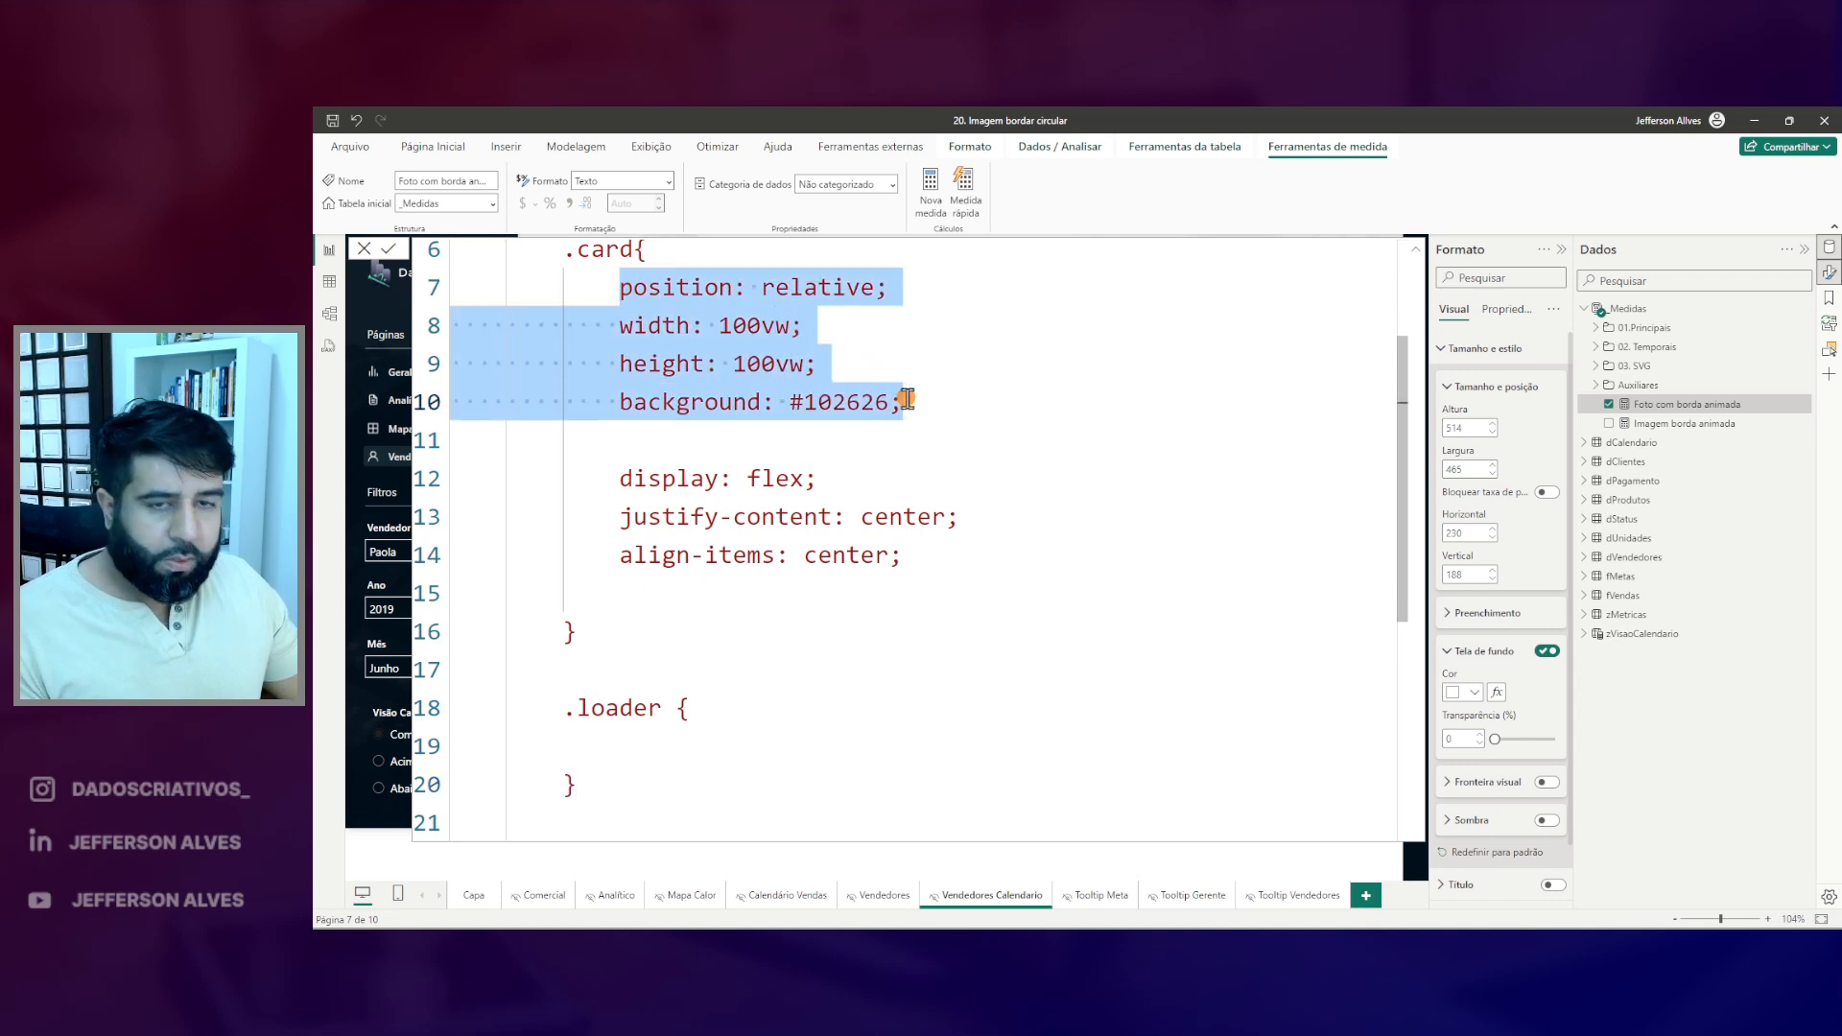
scroll(768, 486, down, 2)
click(639, 584)
key(ctrl+v)
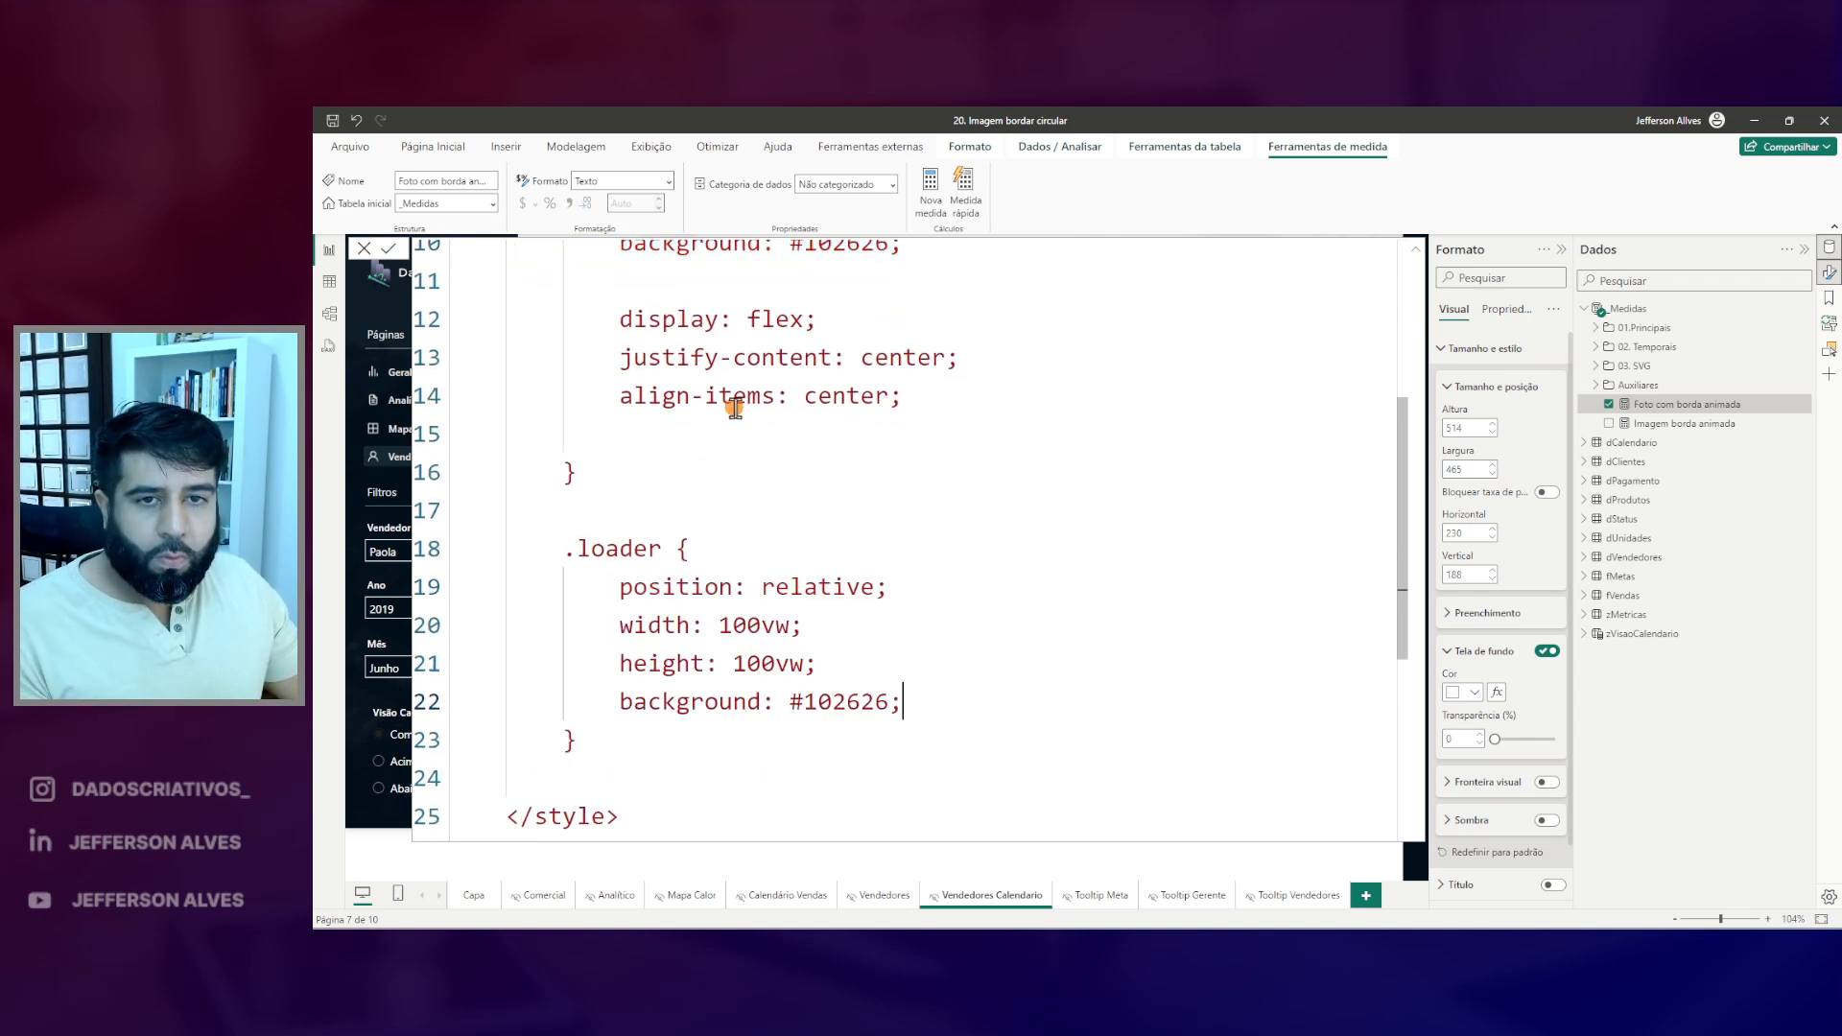
scroll(729, 403, up, 1)
scroll(773, 384, down, 1)
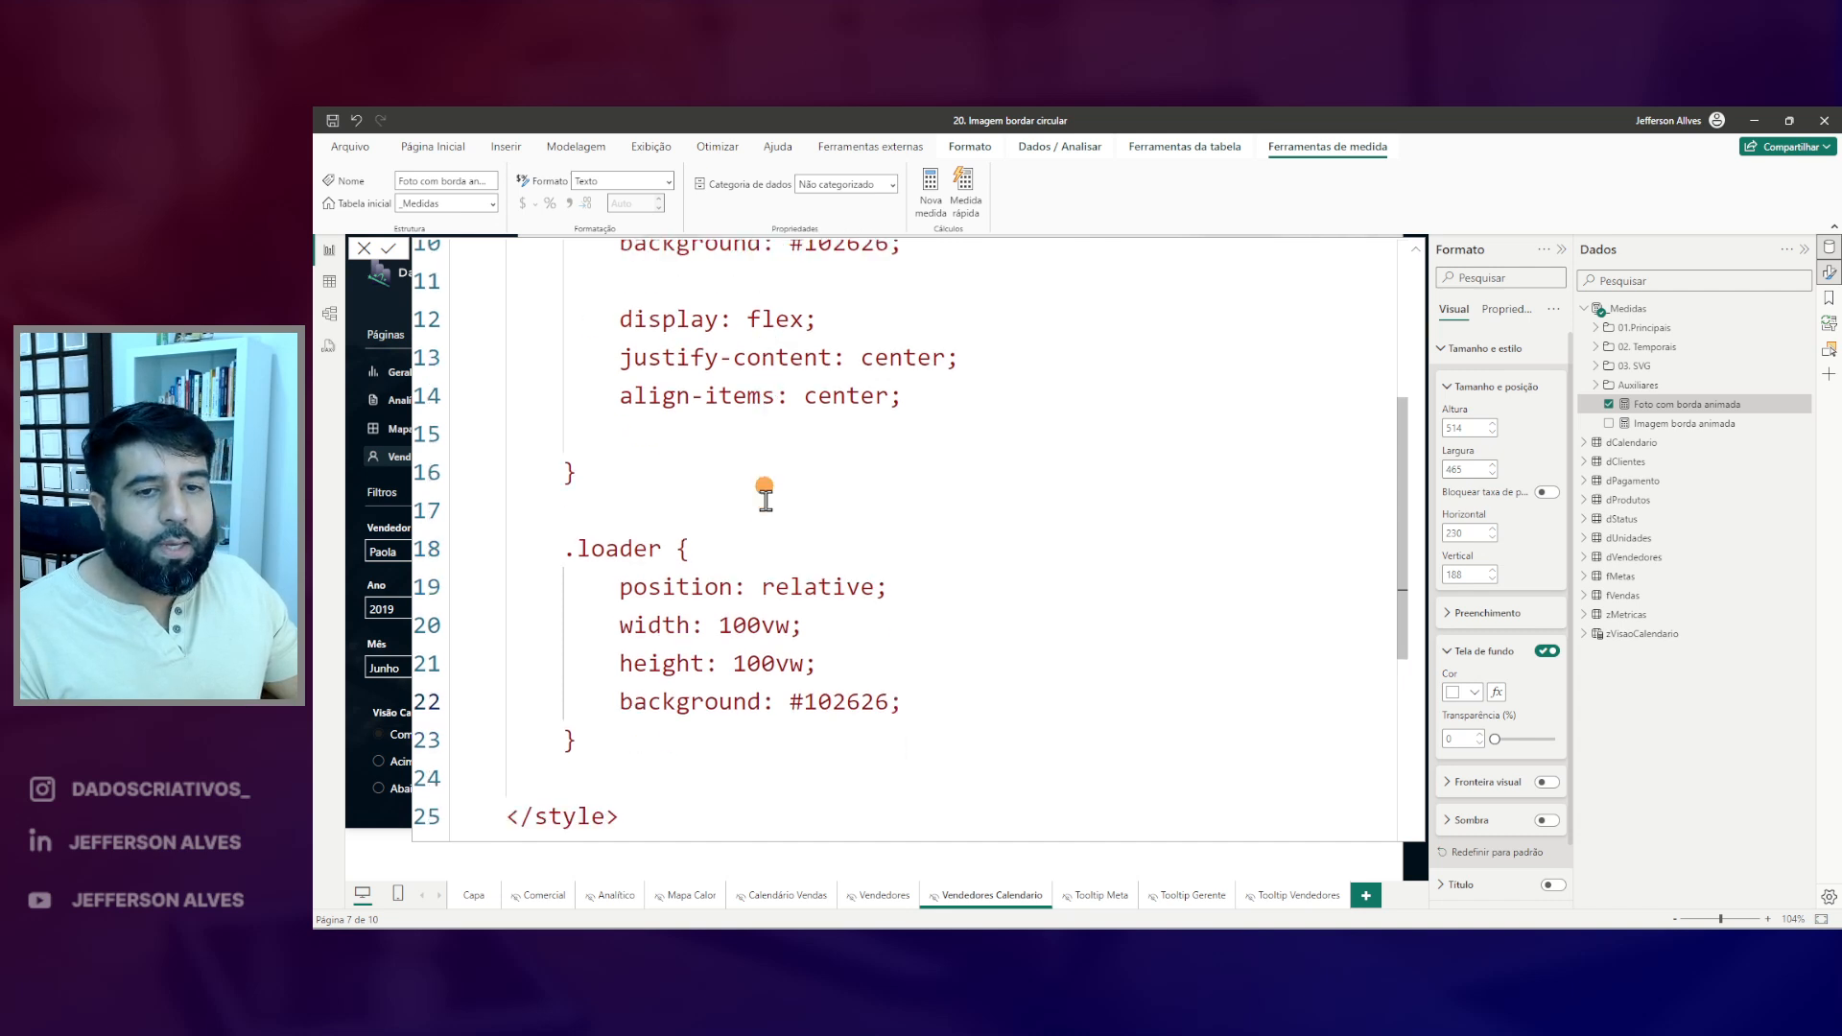
click(677, 588)
click(661, 628)
click(687, 698)
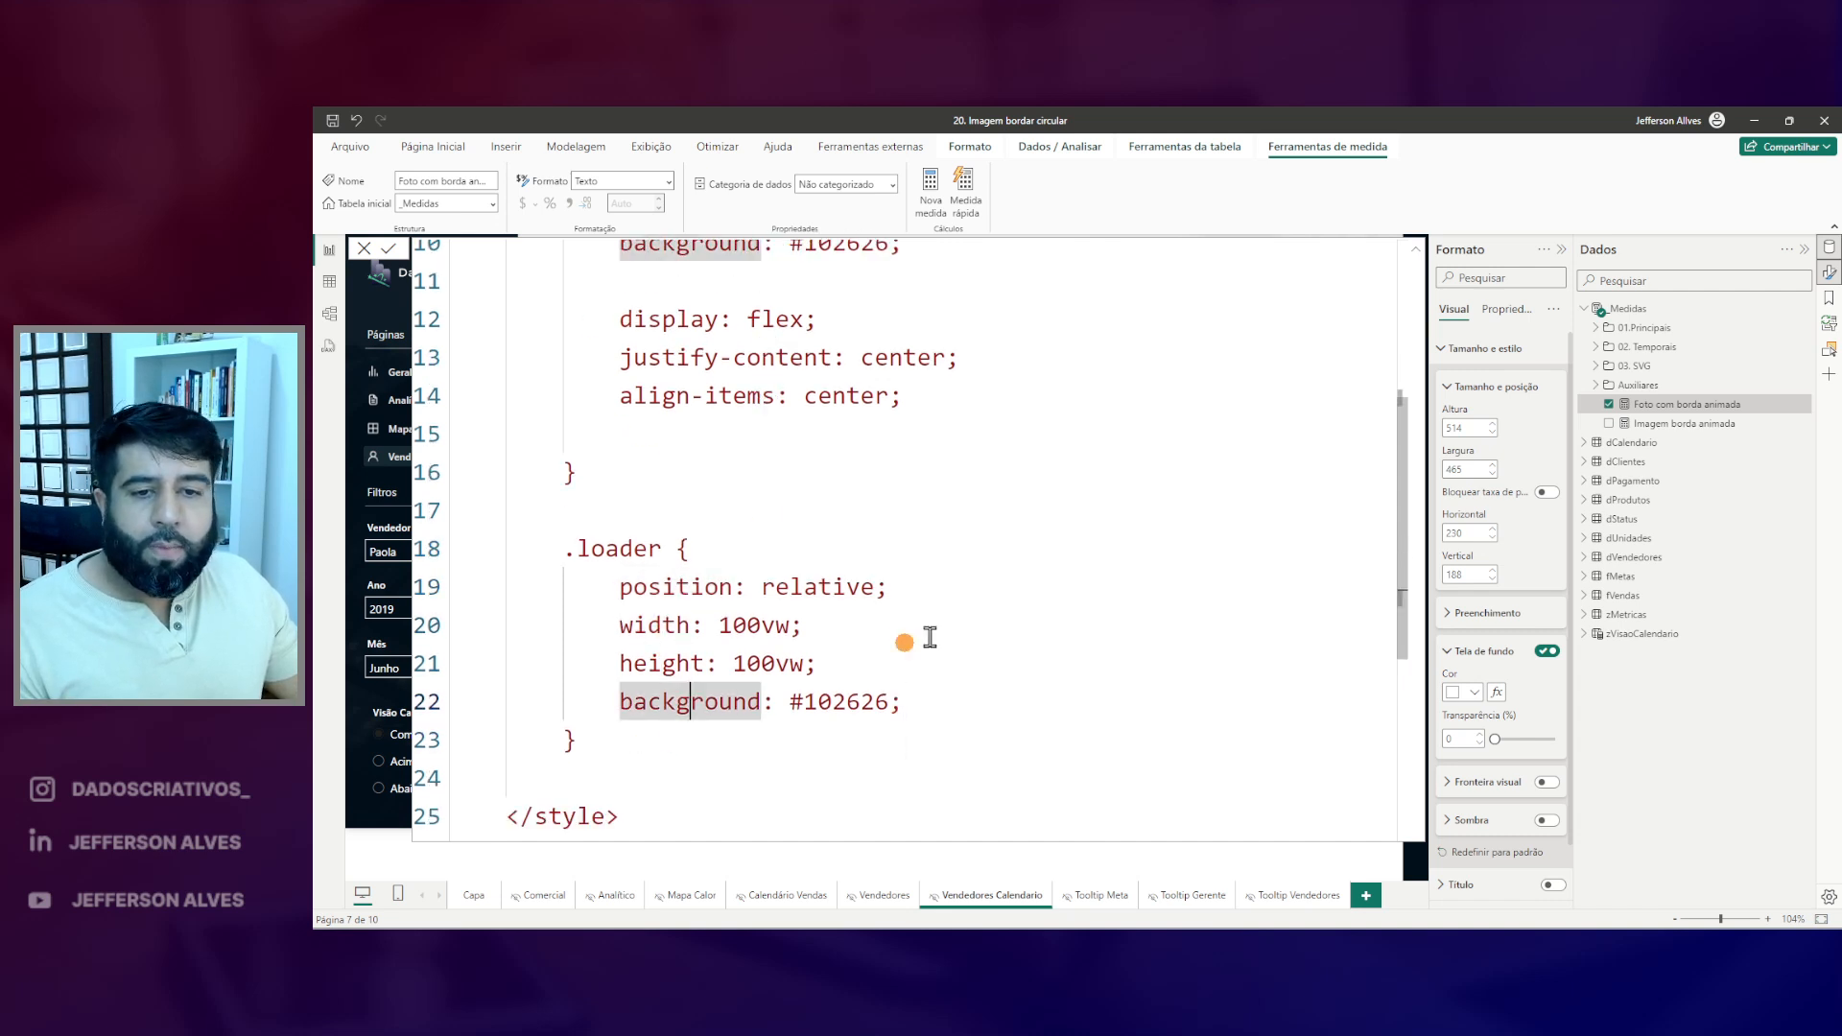
- Set the .loader rule's position to absolute after reviewing how the loader div nests inside the card div
double_click(822, 590)
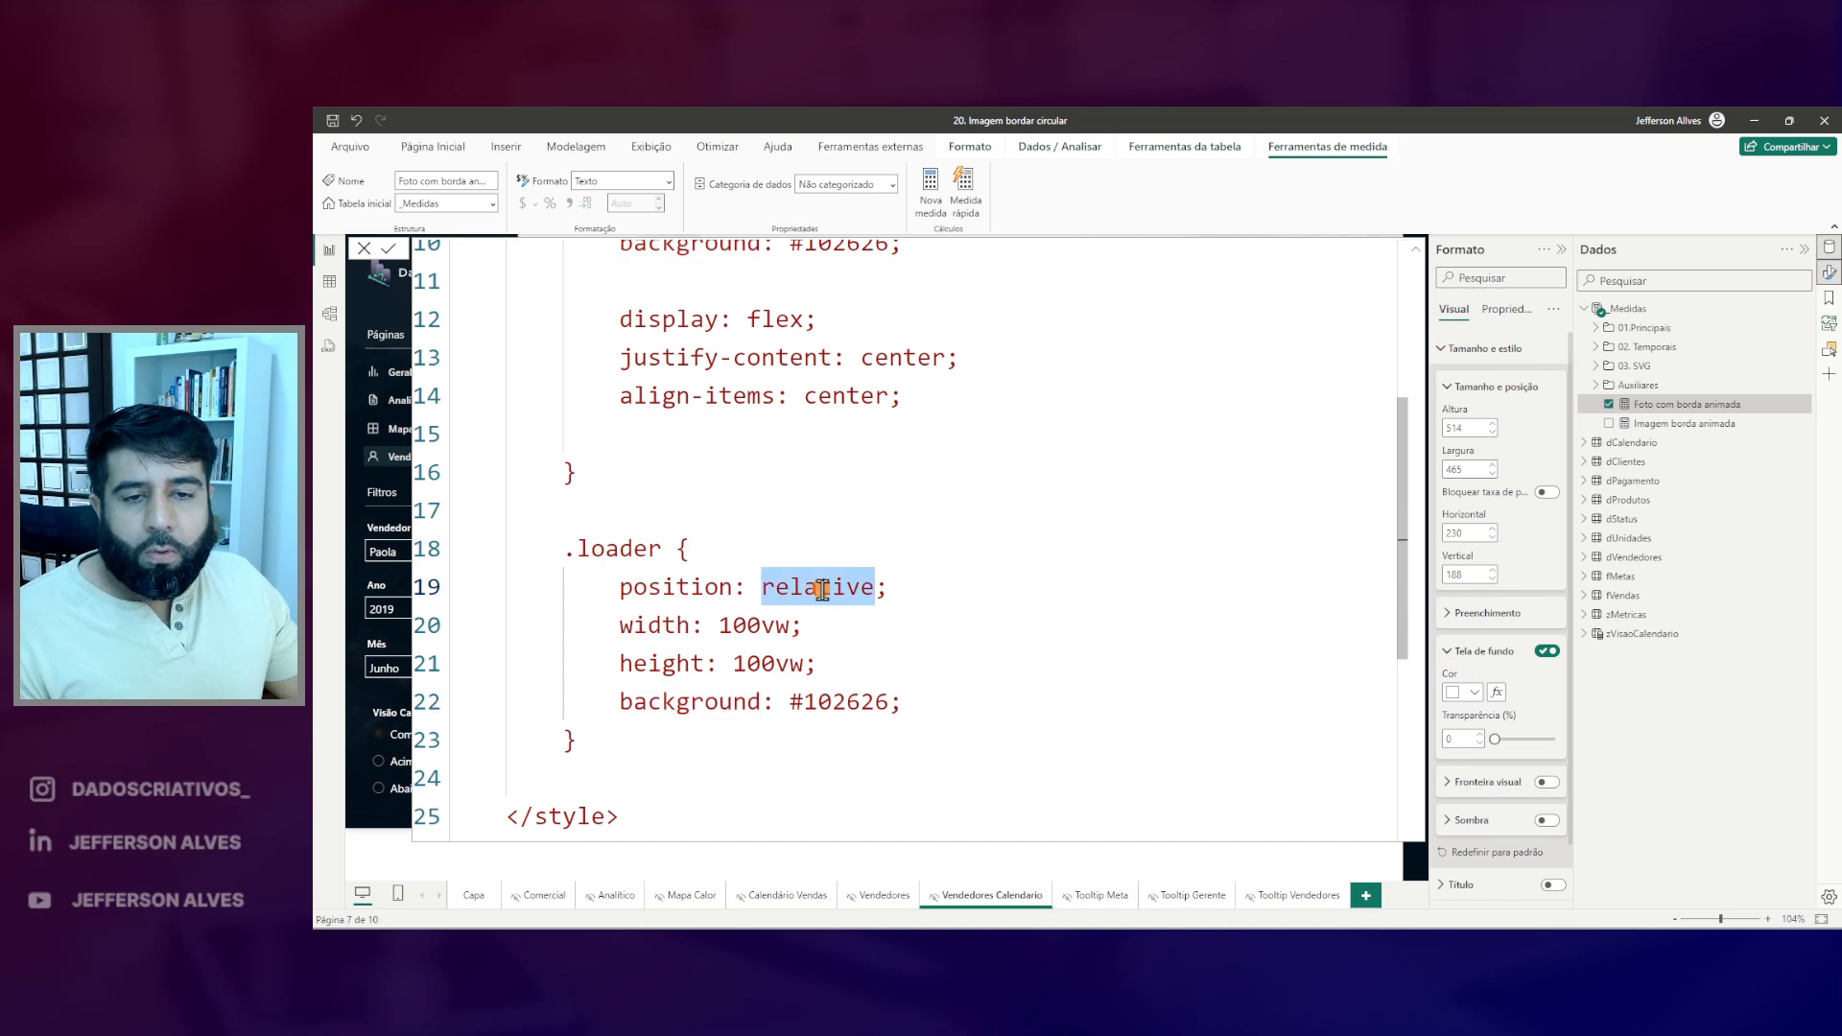
scroll(866, 656, down, 3)
mouse_move(498, 557)
mouse_down()
mouse_move(839, 798)
mouse_move(938, 827)
mouse_up()
drag(567, 633, 862, 747)
drag(762, 635, 721, 558)
key(Escape)
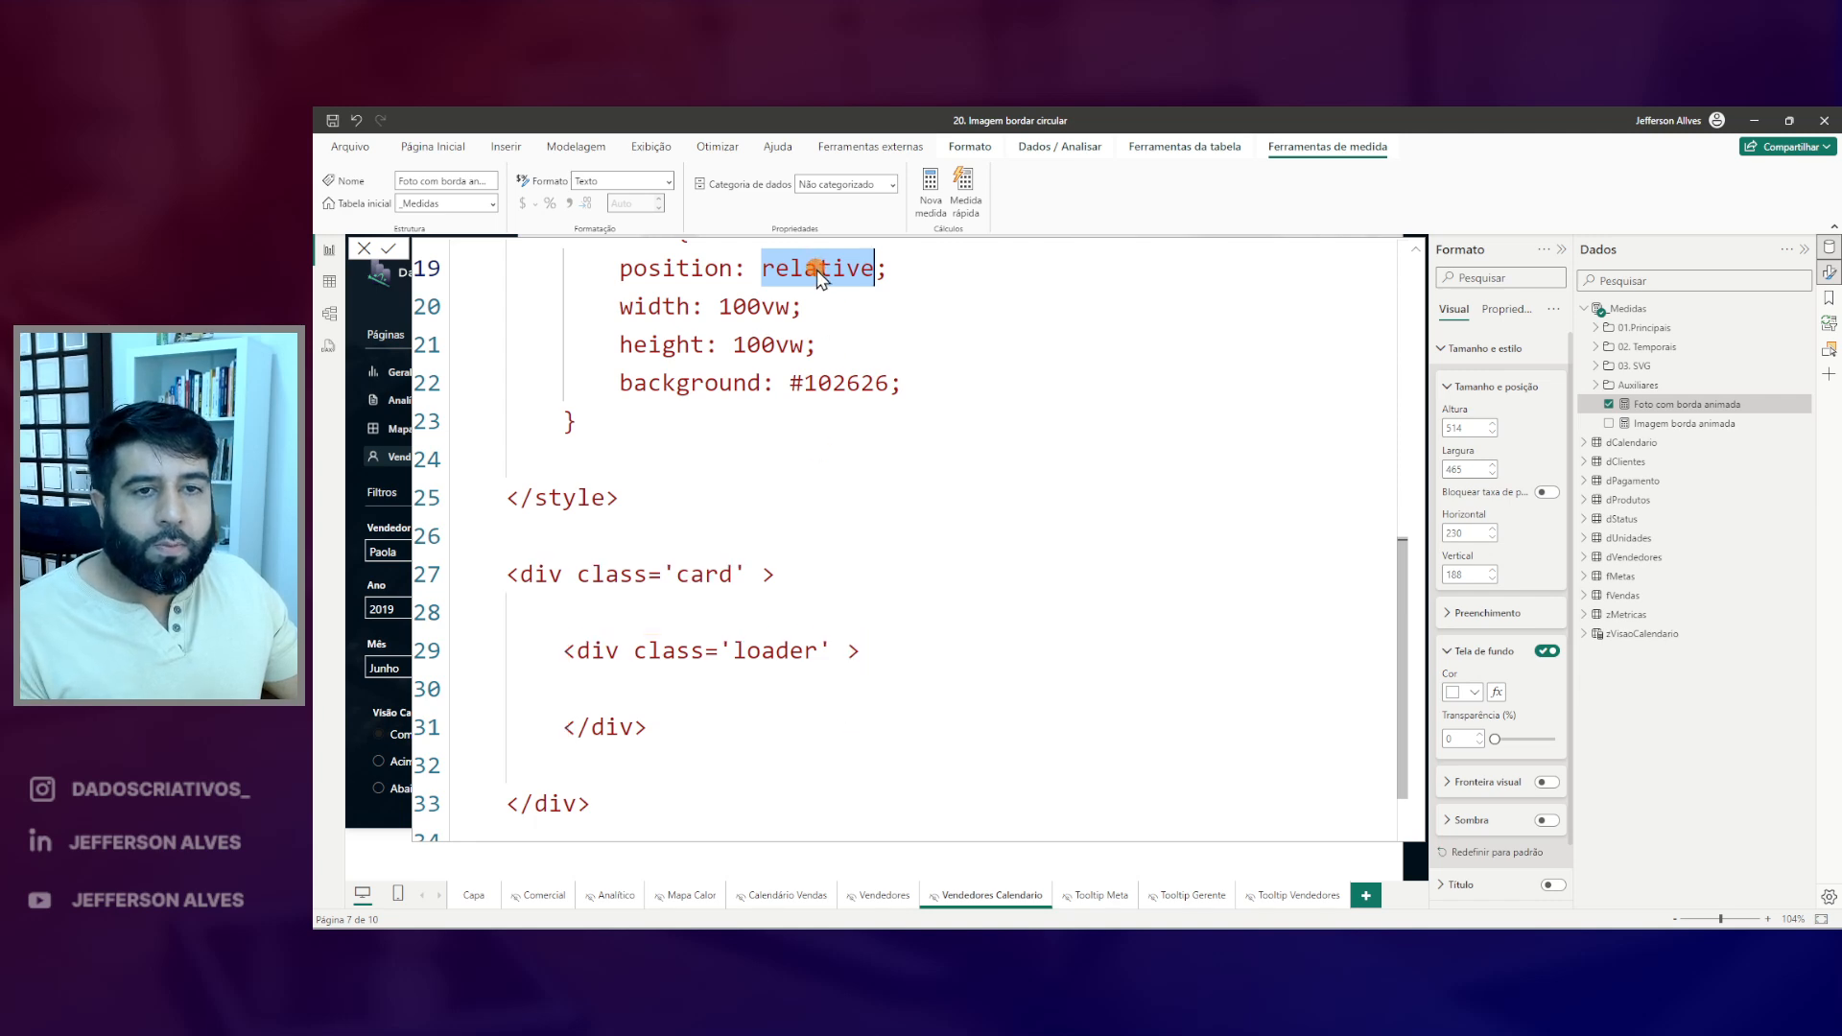
scroll(930, 263, up, 1)
text(absolute)
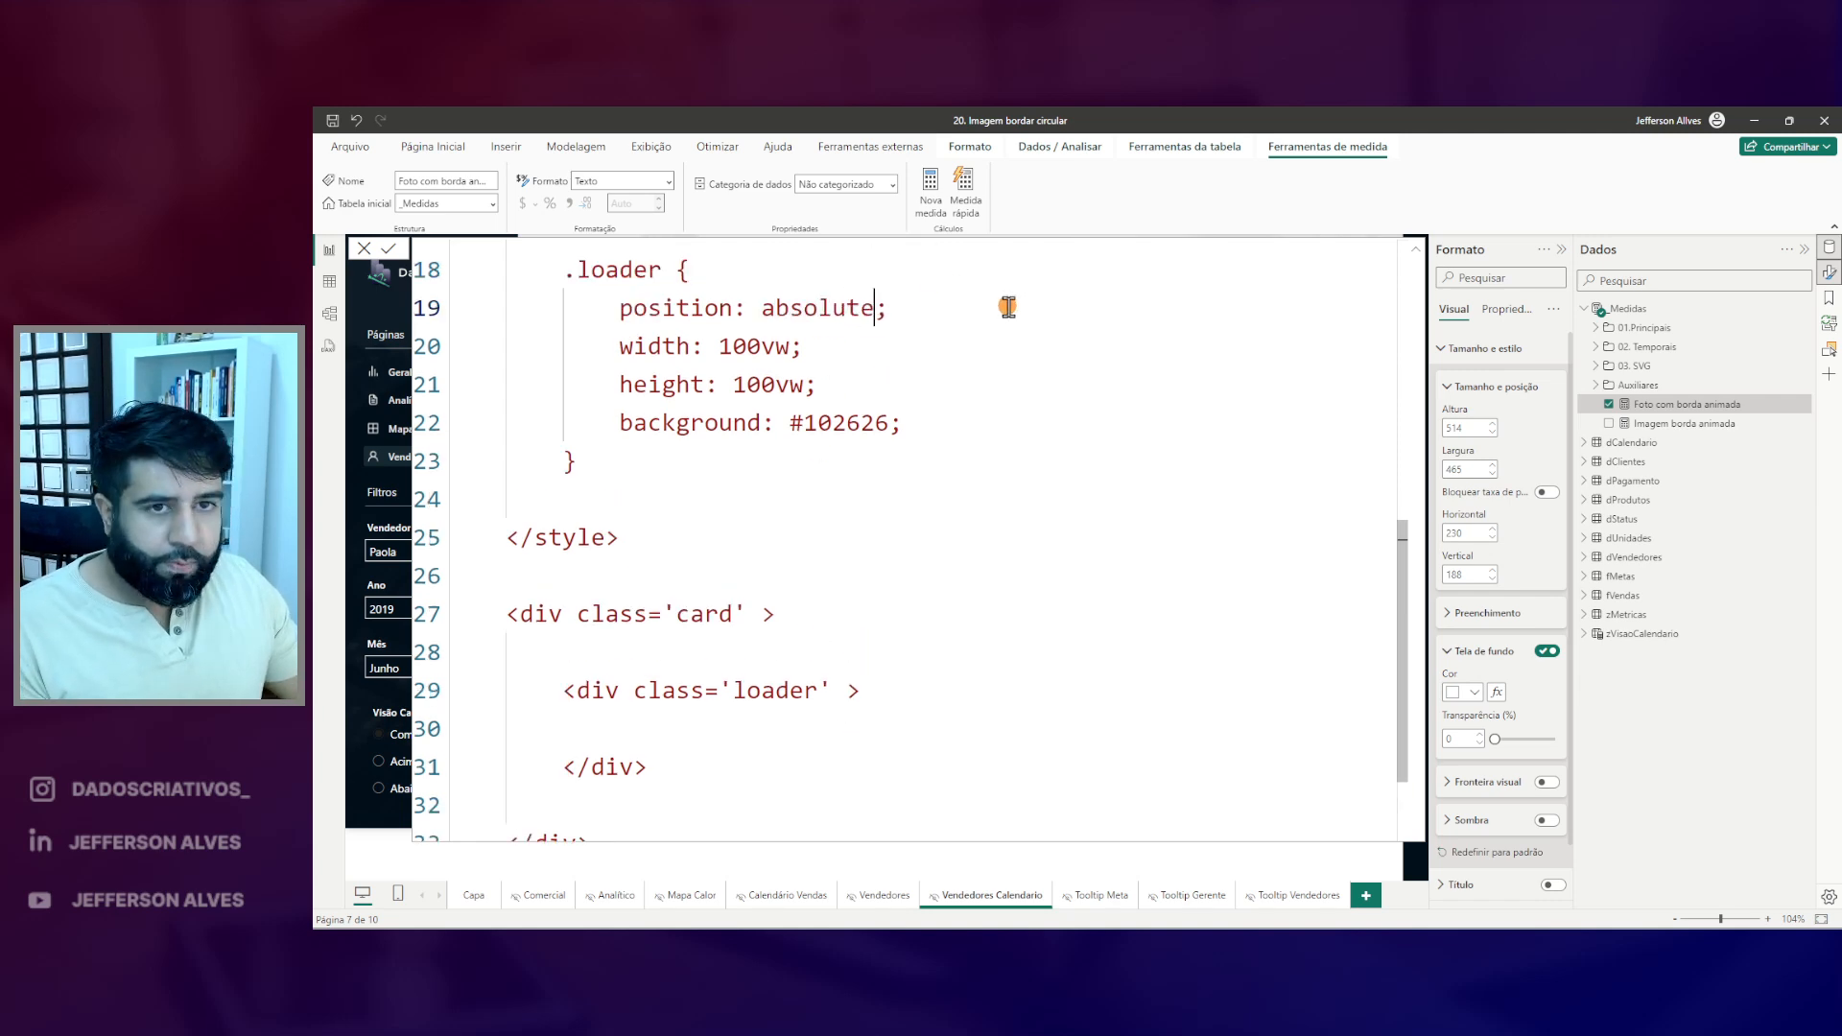
- Set both the width and the height in the .loader rule to 50%
double_click(758, 347)
drag(826, 271, 762, 350)
key(Escape)
click(843, 348)
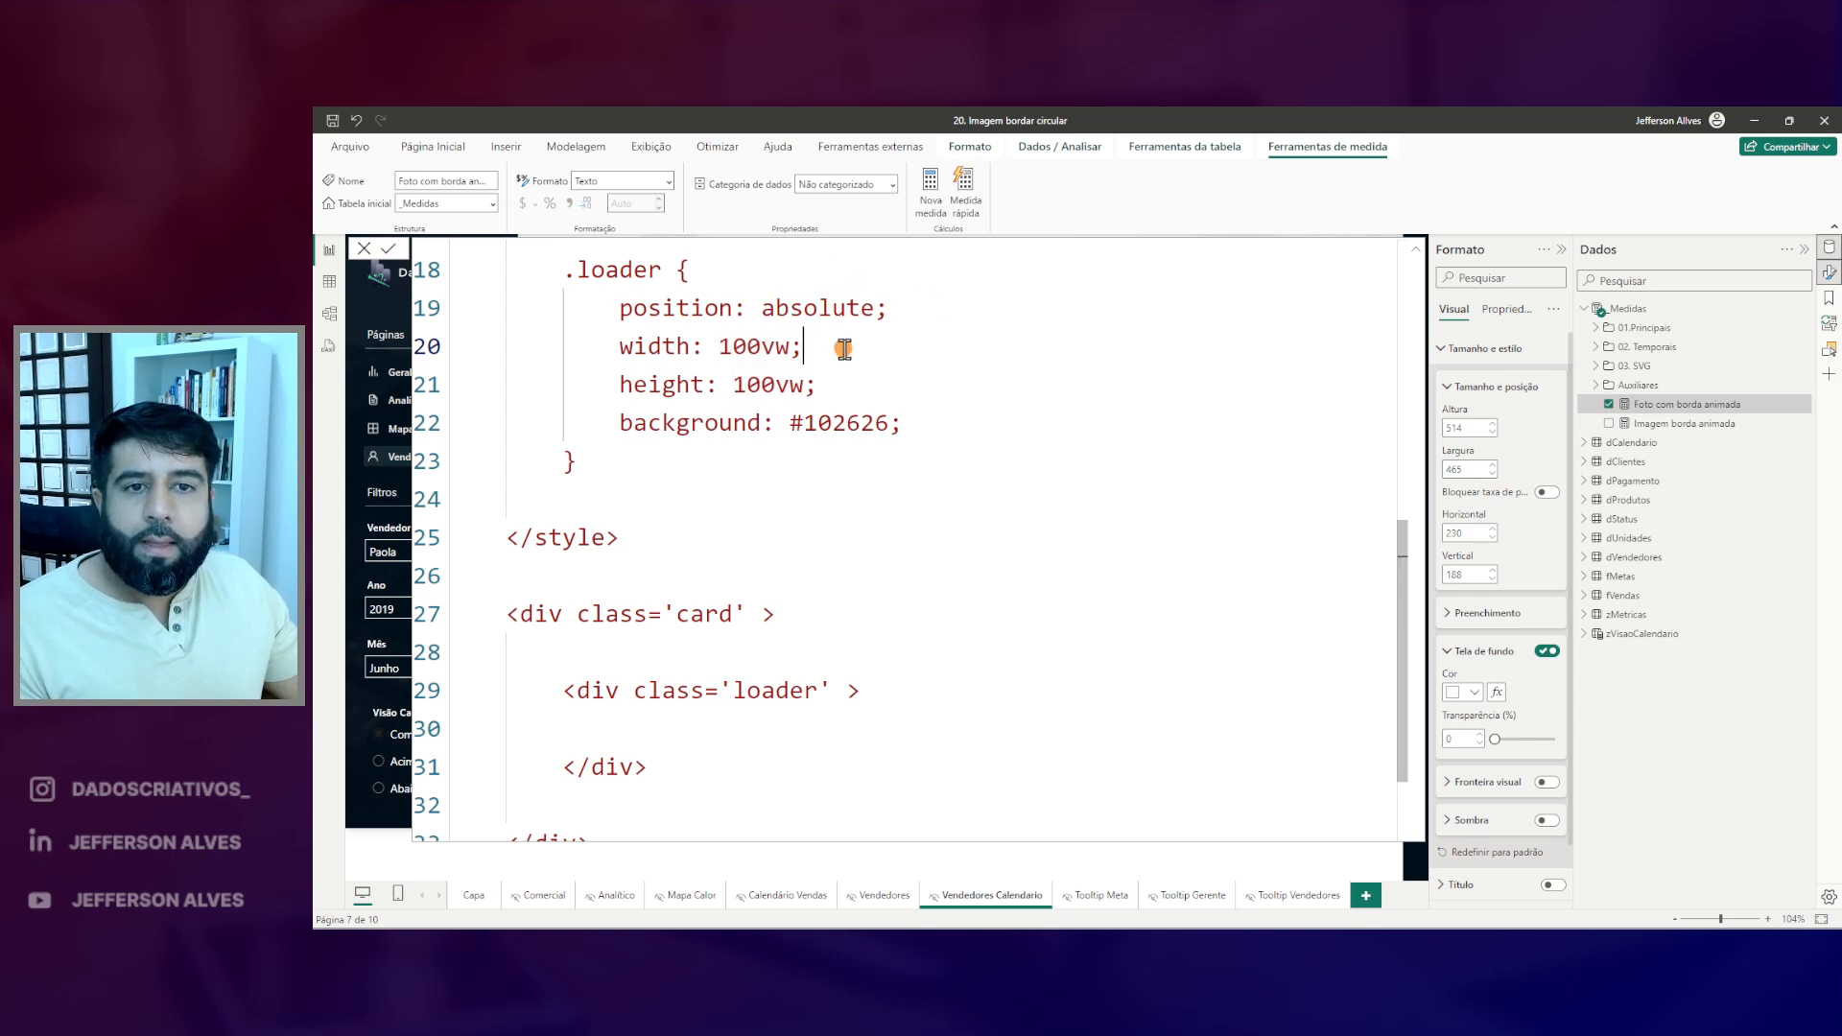
double_click(764, 350)
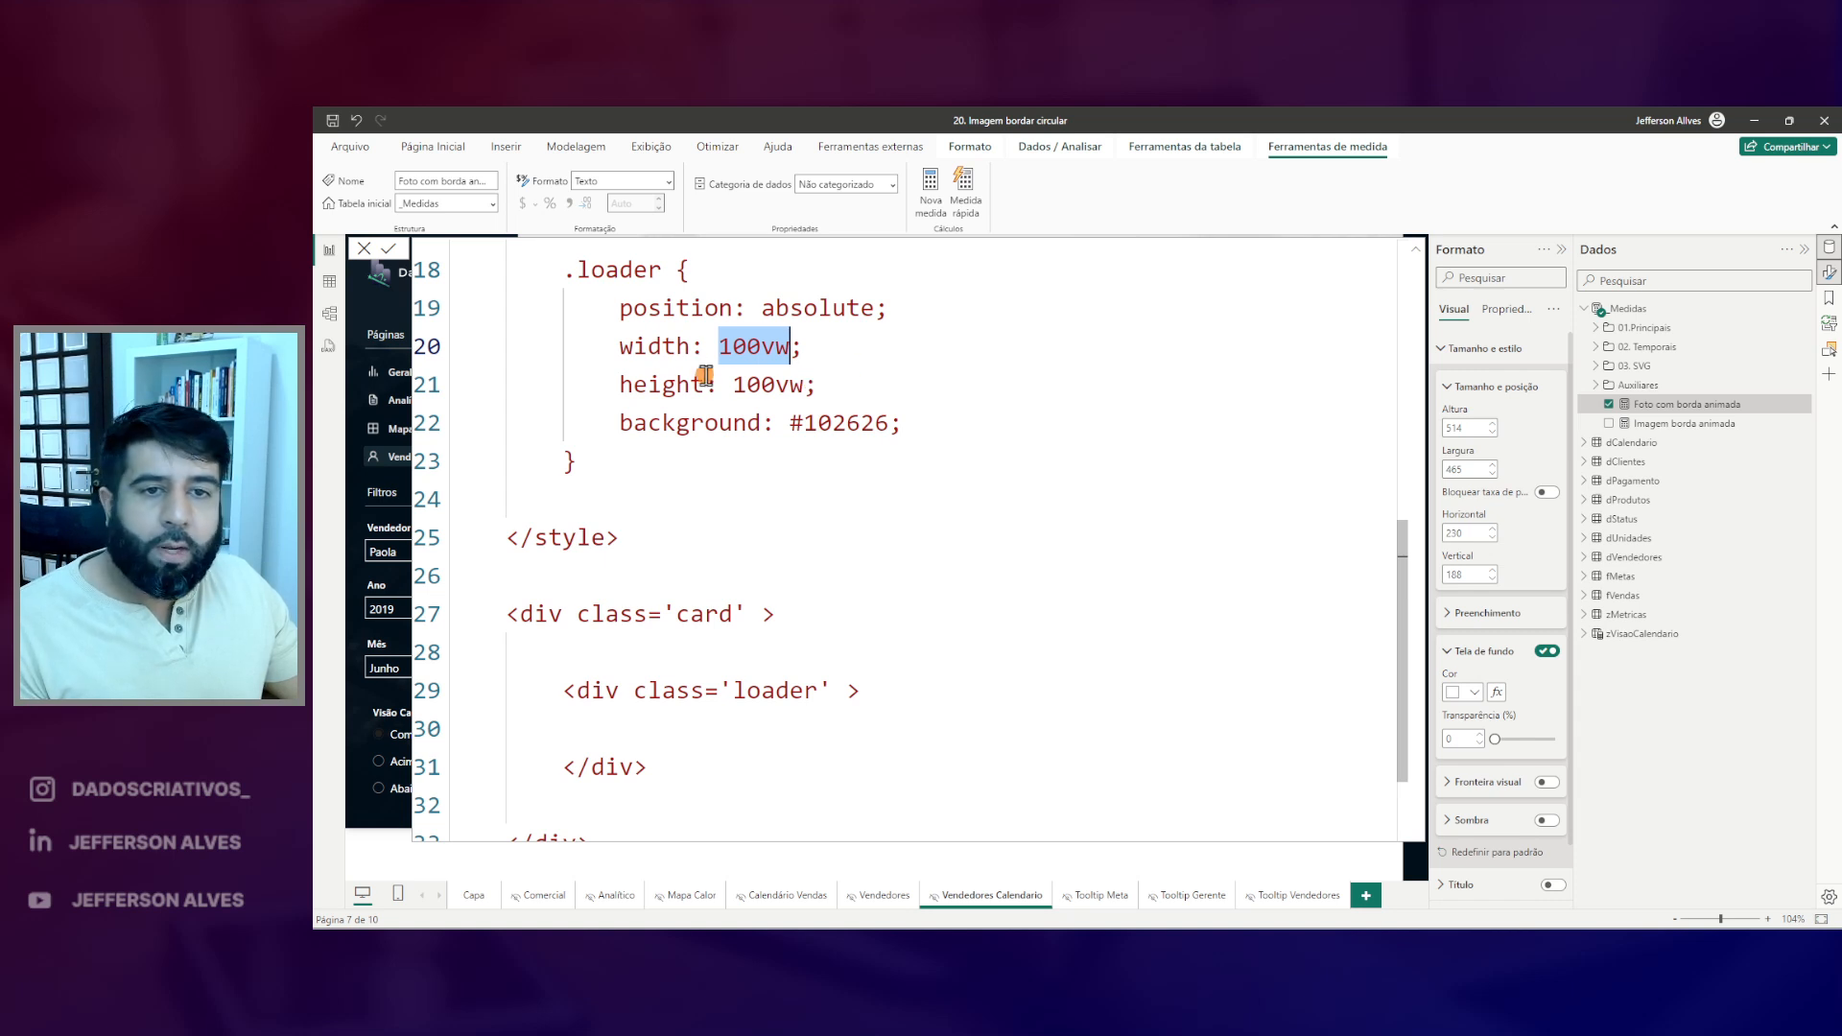
text(50%)
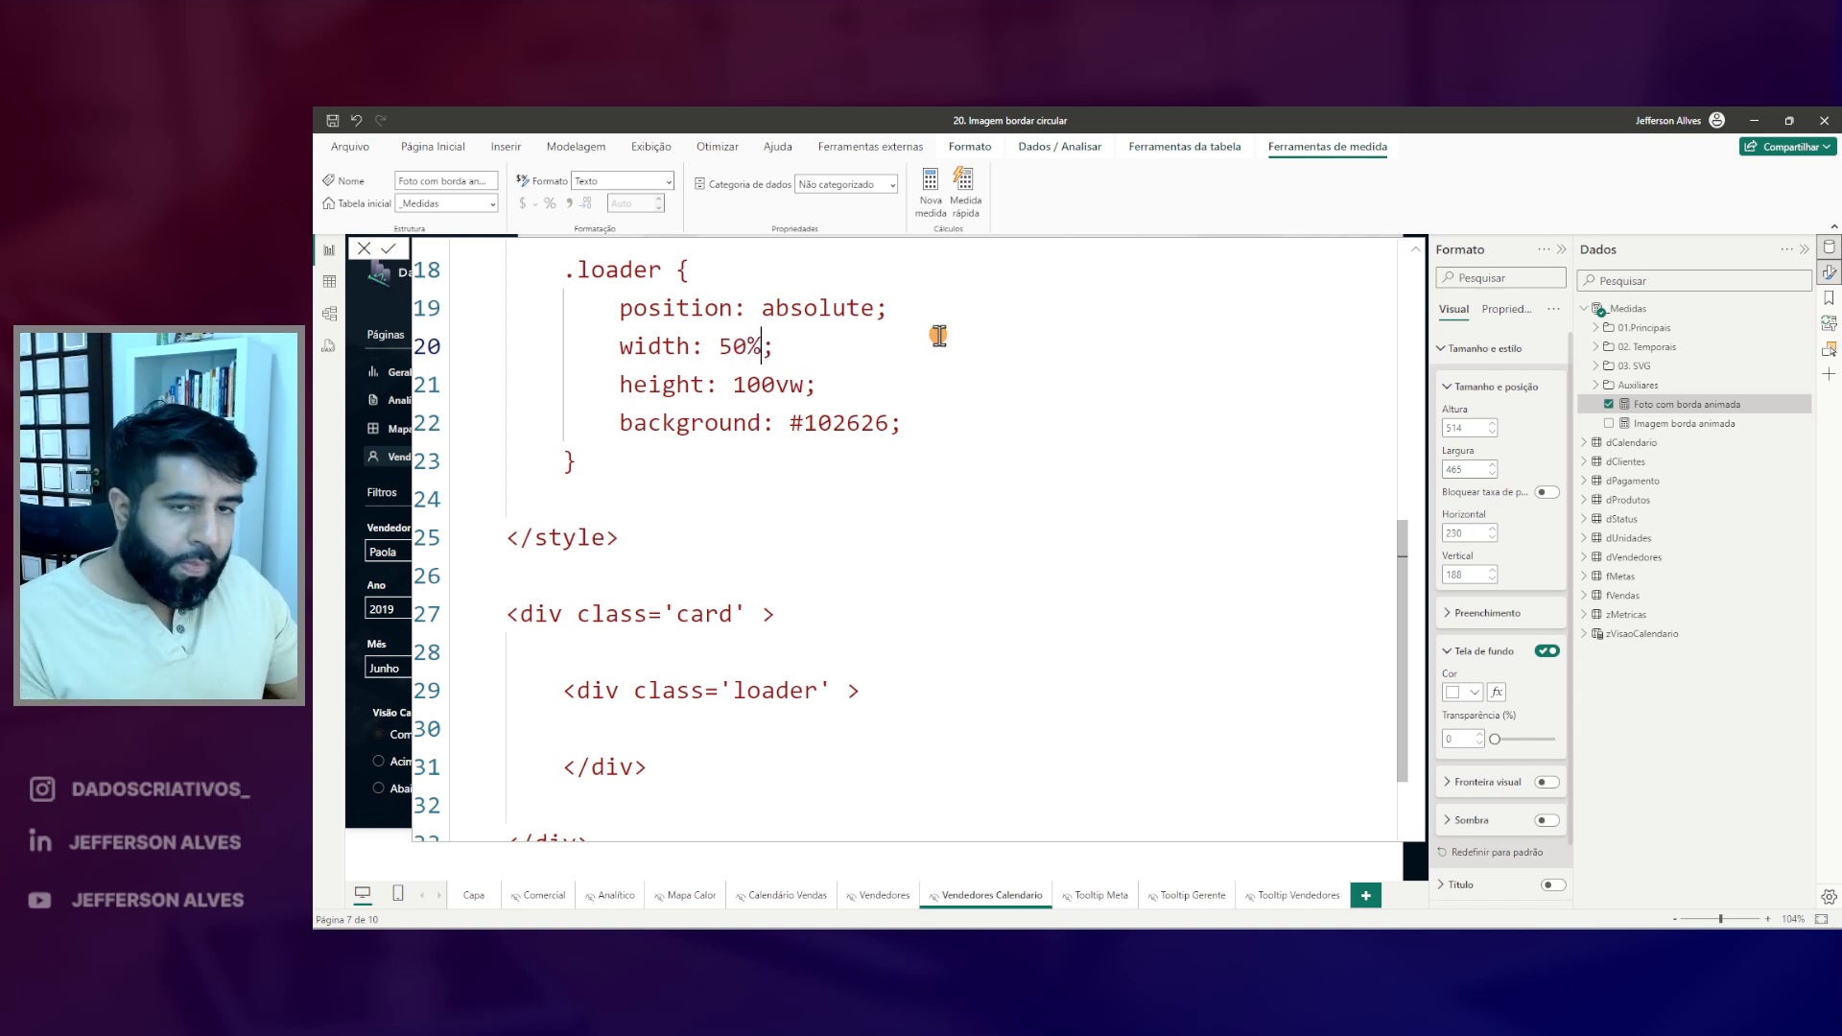
double_click(761, 382)
text(50%)
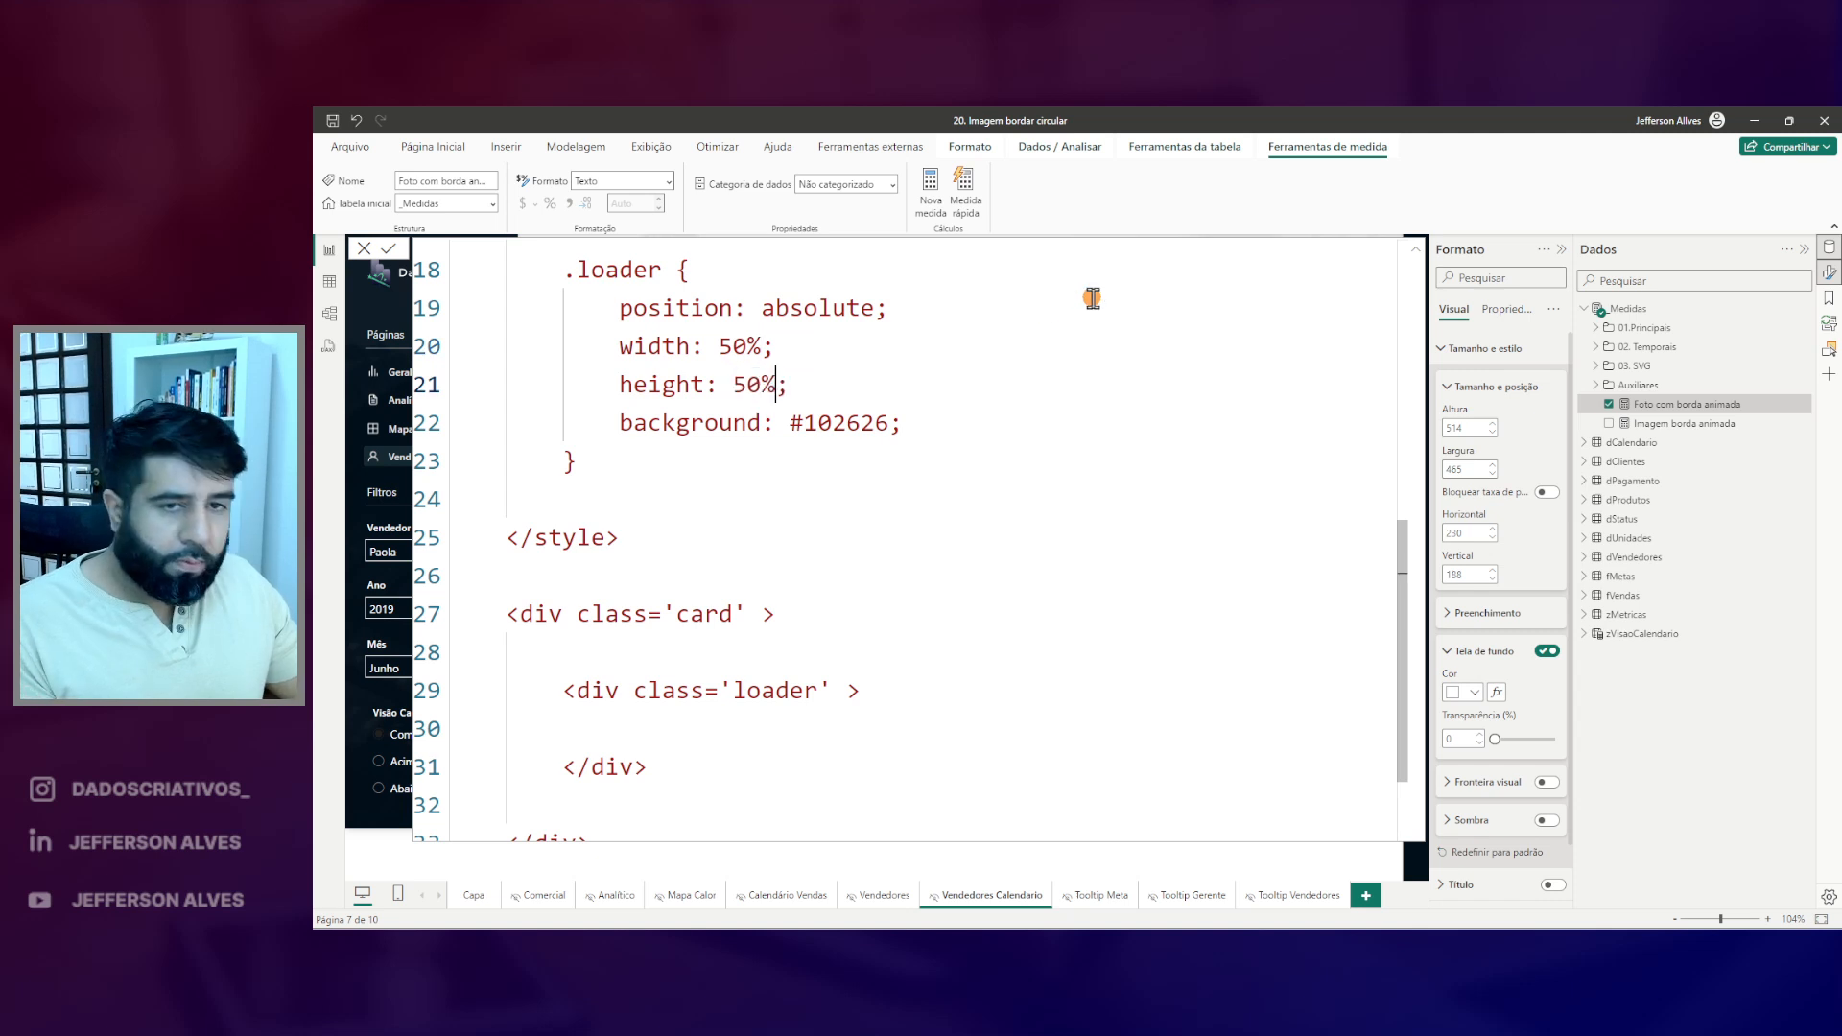
- Change the .loader rule's width and height to 70%
click(736, 345)
key(BackSpace)
text(7)
click(750, 381)
key(BackSpace)
text(7)
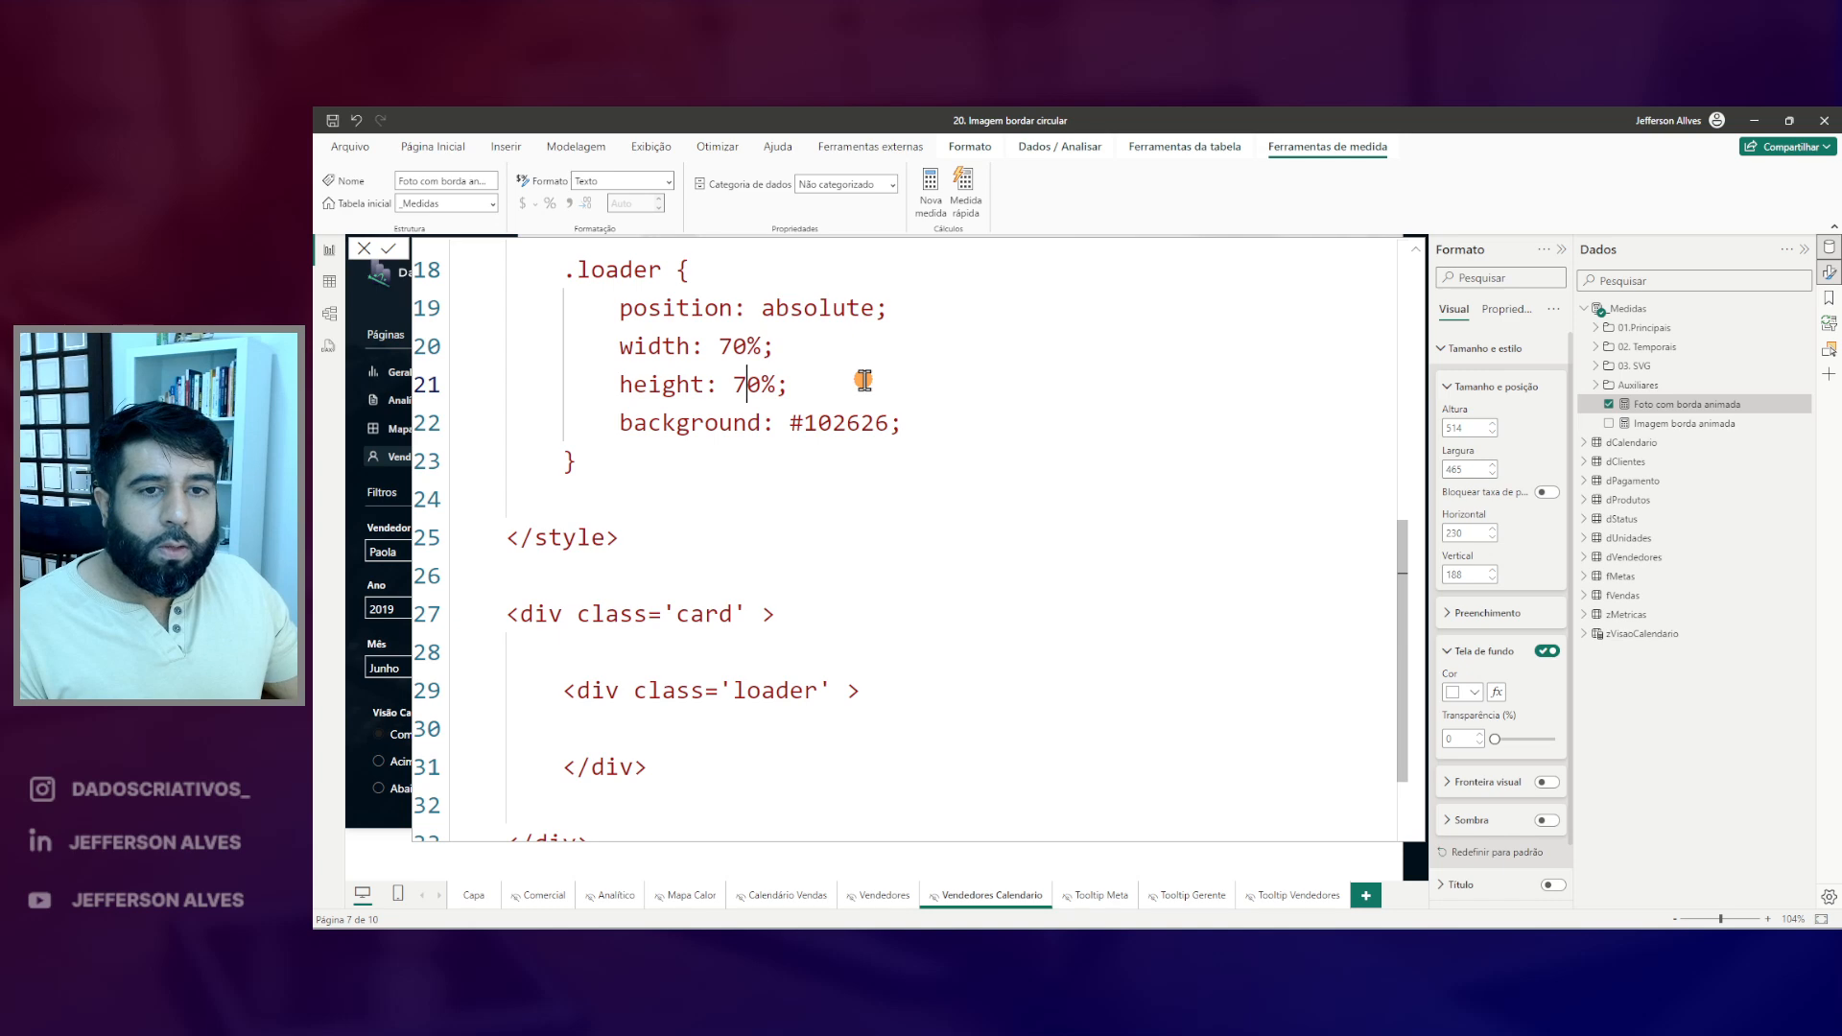
- Set the .loader background to #f1f1f1, commit the measure to render it, and widen the HTML visual to 498
double_click(830, 427)
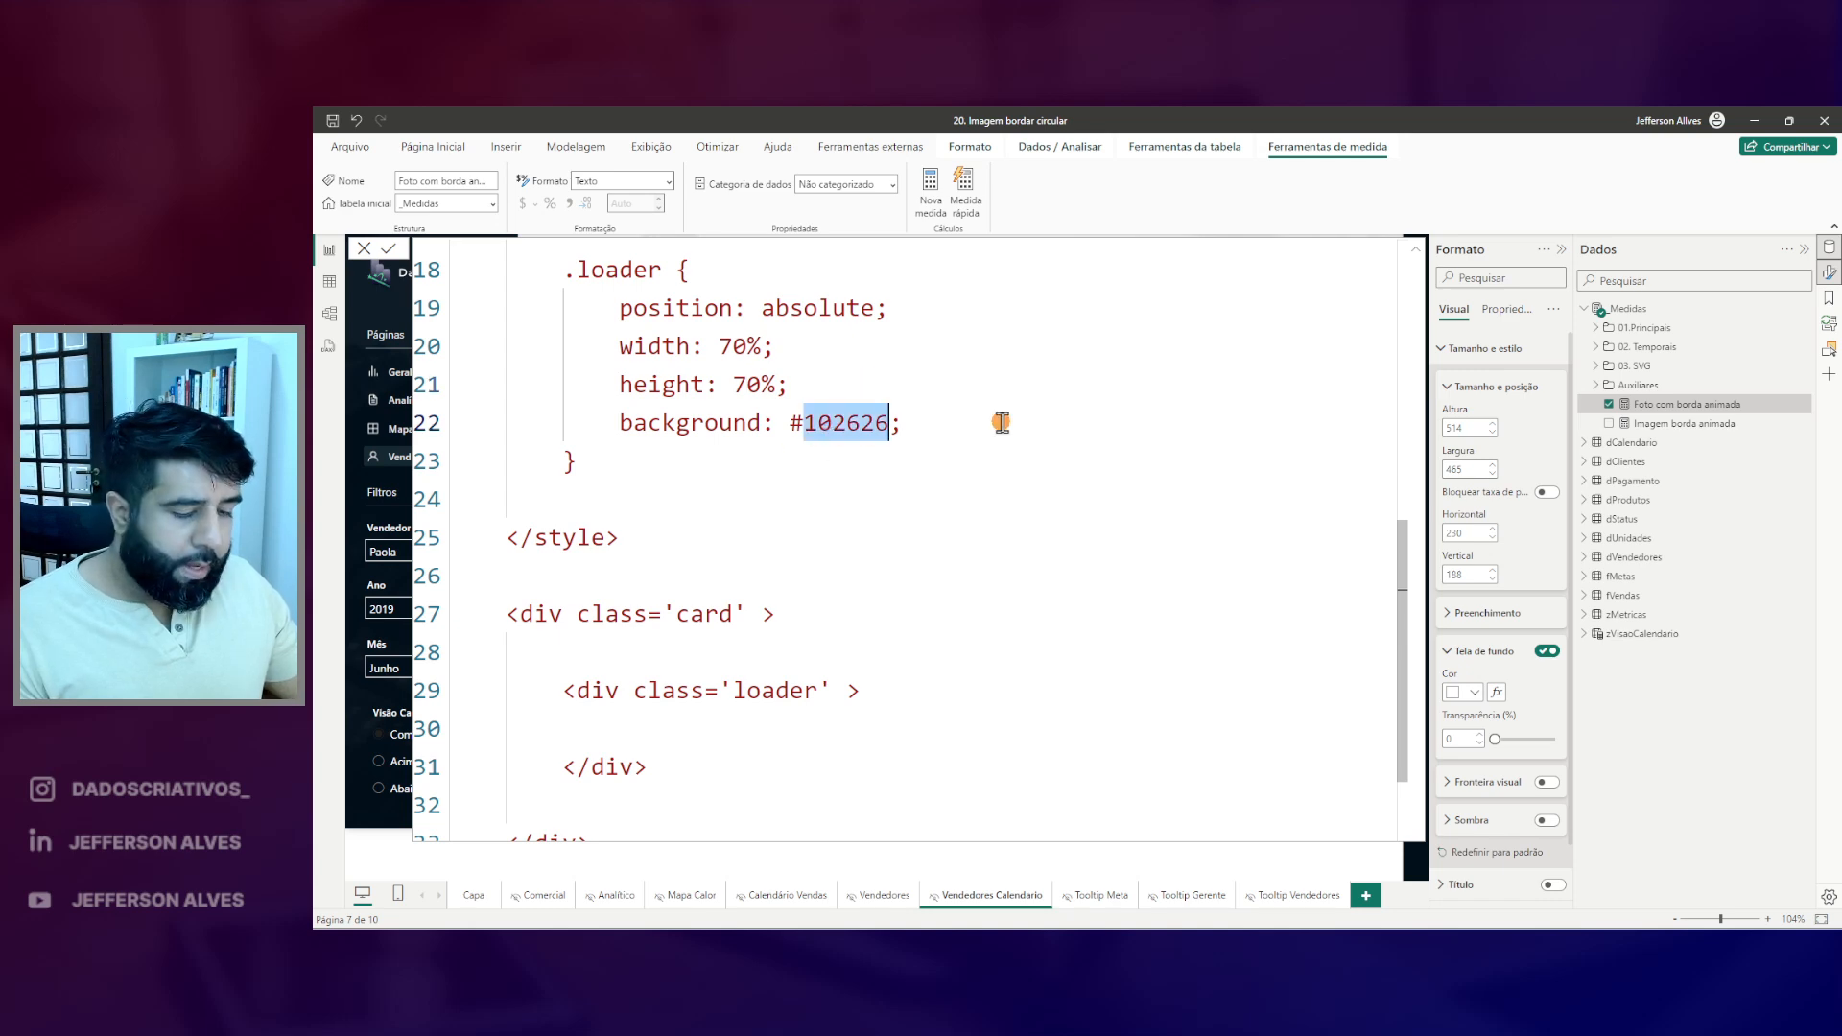
text(00)
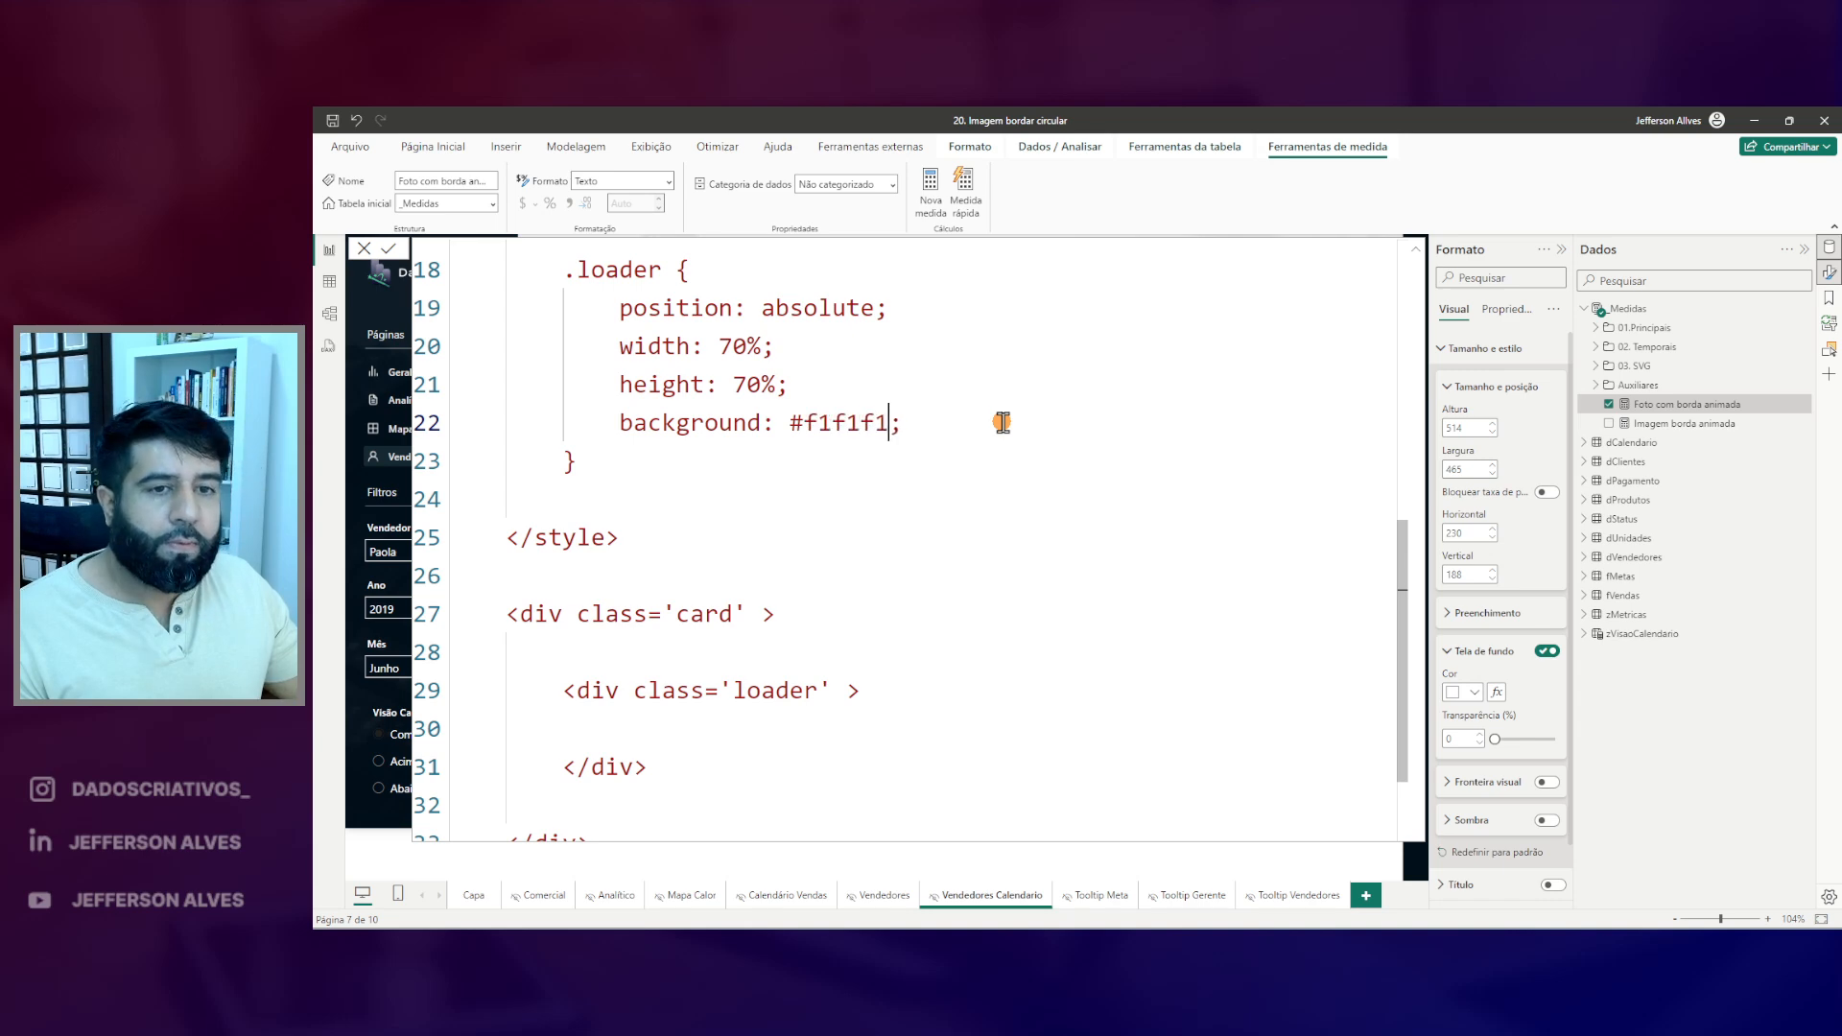
key(Return)
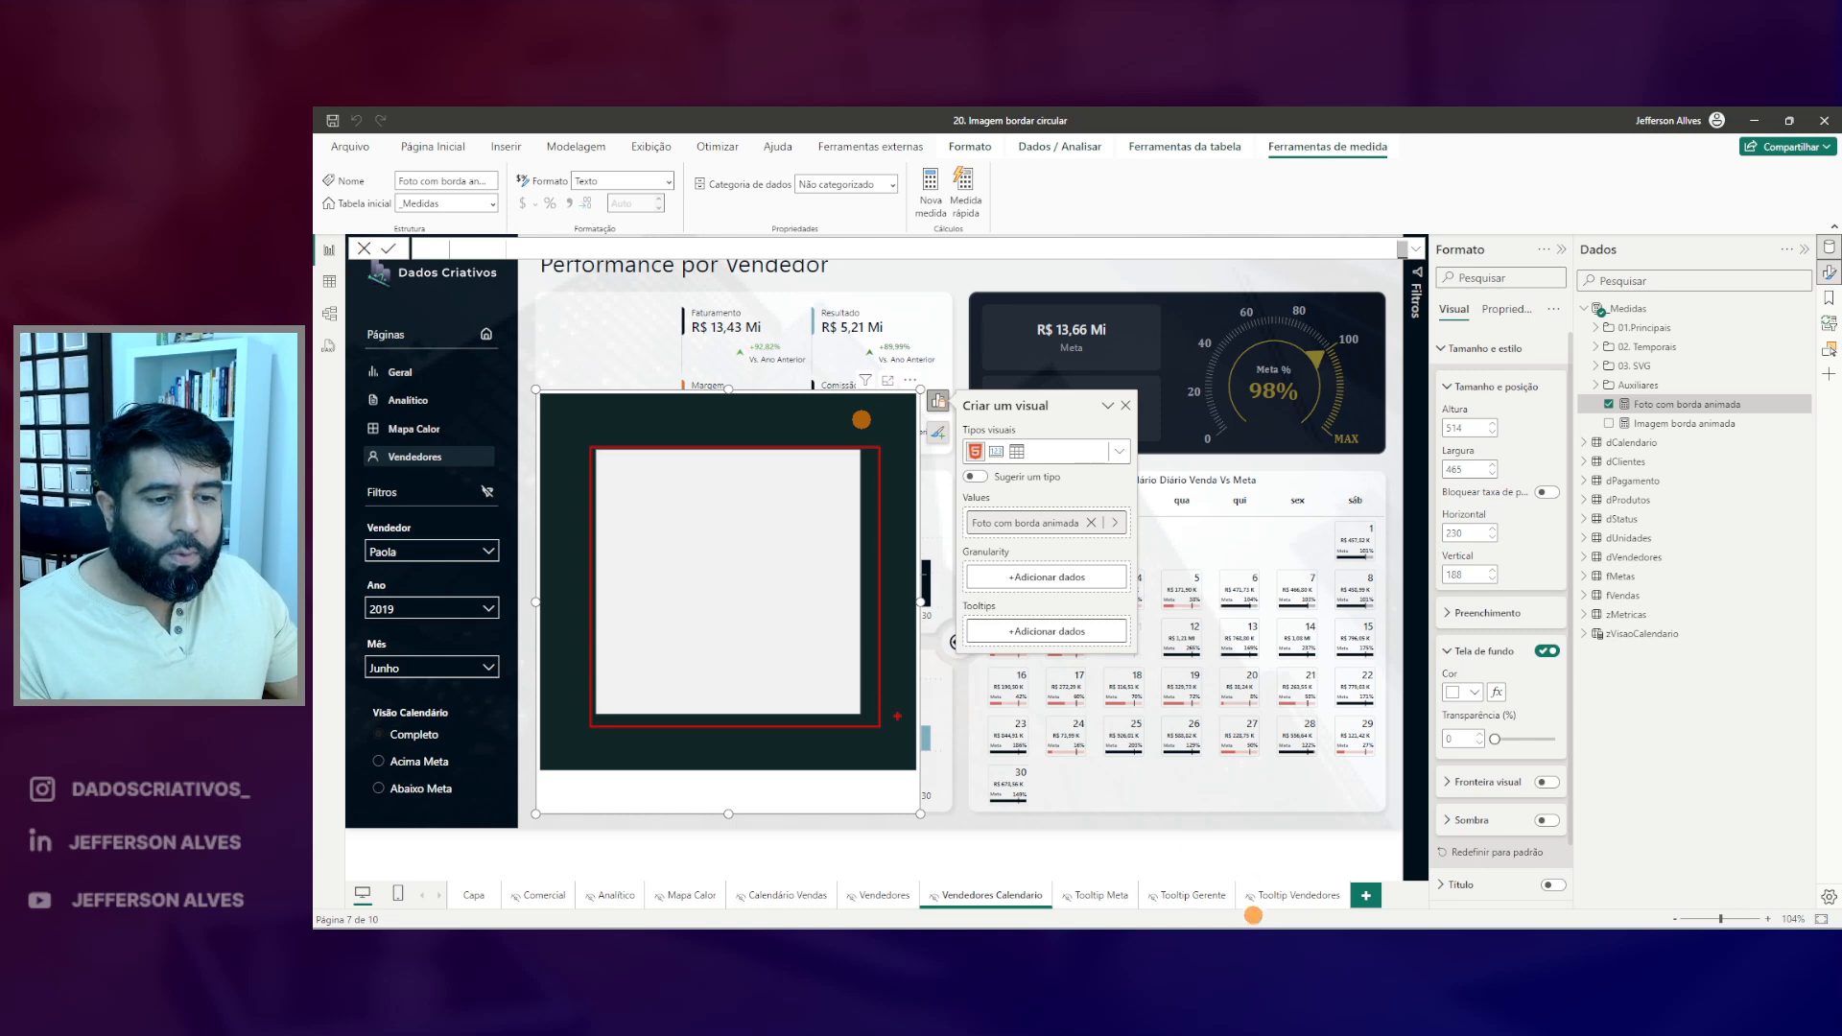
mouse_move(924, 822)
mouse_down()
mouse_move(863, 790)
mouse_move(671, 585)
mouse_move(954, 852)
mouse_move(740, 628)
mouse_move(953, 823)
mouse_up()
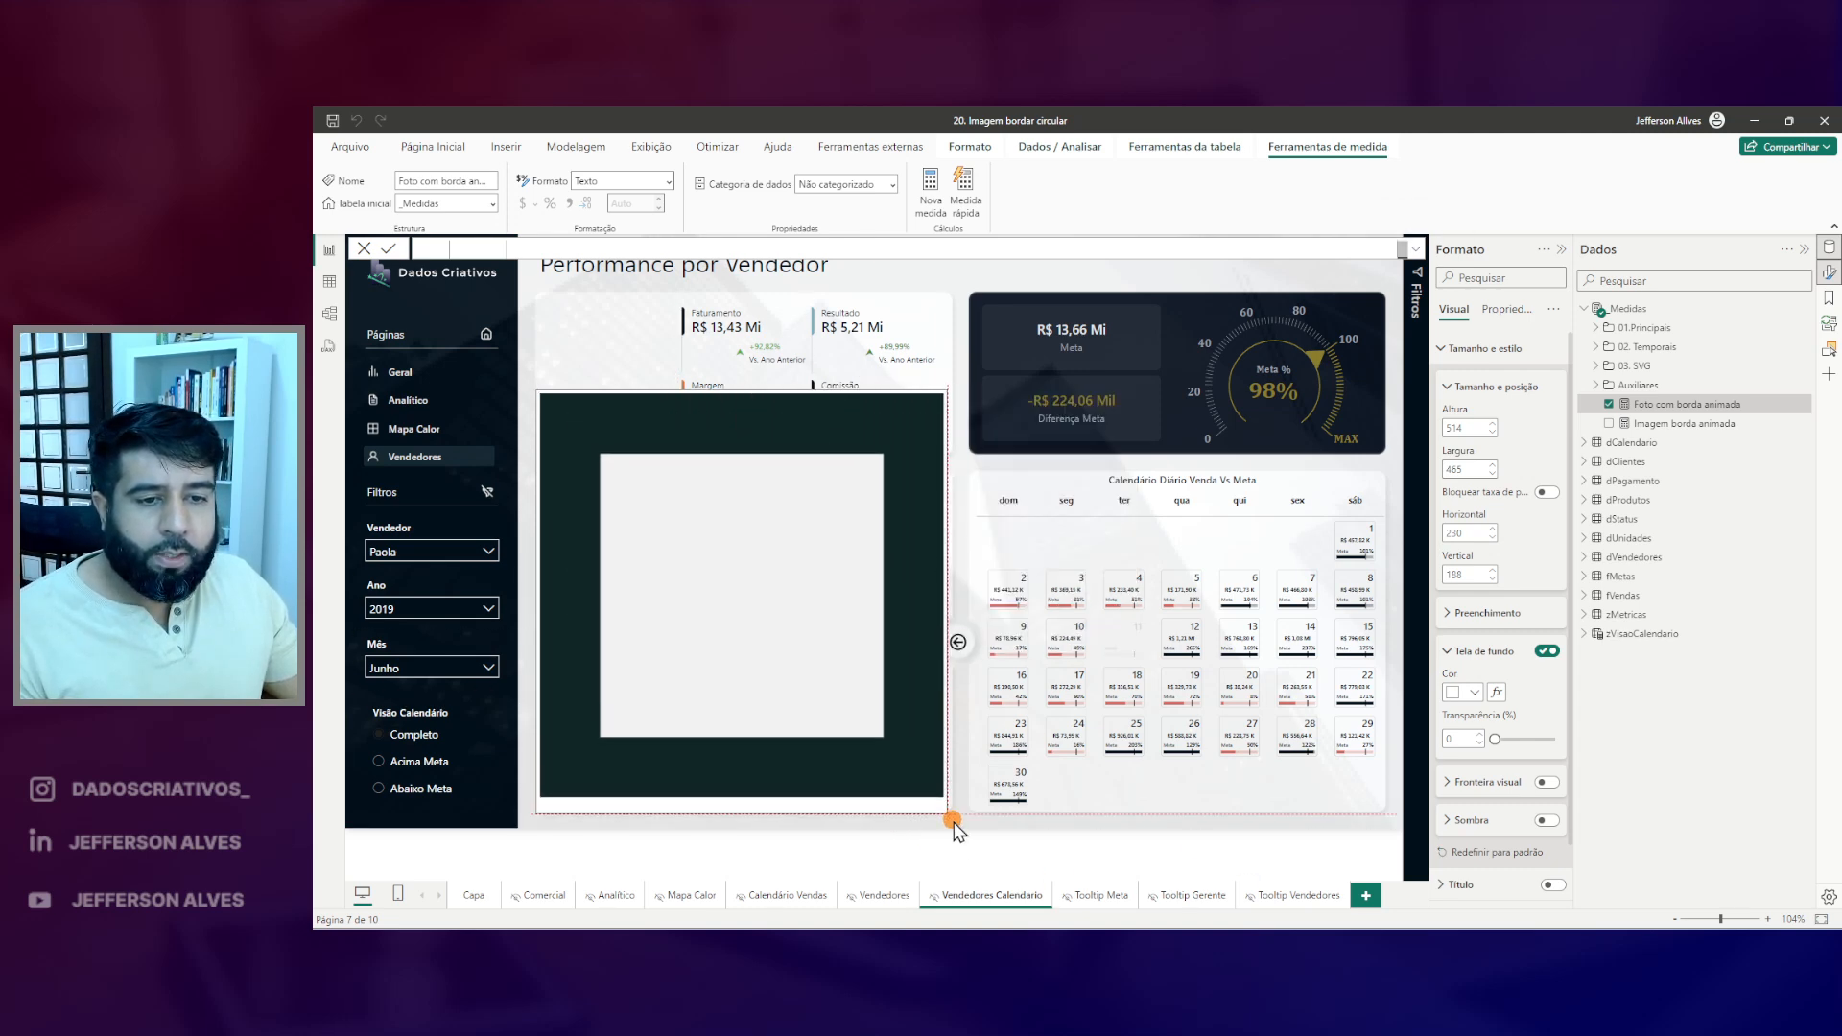
- Compare the loader shape in the Figma overview with the square rendered in the Power BI visual
key(alt+Tab)
mouse_move(1247, 447)
mouse_down()
mouse_move(1226, 443)
mouse_move(1211, 542)
mouse_move(1228, 436)
mouse_up()
key(Escape)
key(ctrl+2)
key(Escape)
key(alt+Tab)
key(ctrl+2)
mouse_move(594, 451)
mouse_down()
mouse_move(797, 735)
mouse_move(885, 737)
mouse_up()
key(Escape)
- Reopen the measure's formula, add border-radius: 50% below the .loader background, and check the rendered circle
click(1686, 404)
click(1418, 251)
scroll(645, 527, down, 5)
click(934, 535)
key(Return)
text(border-radiu)
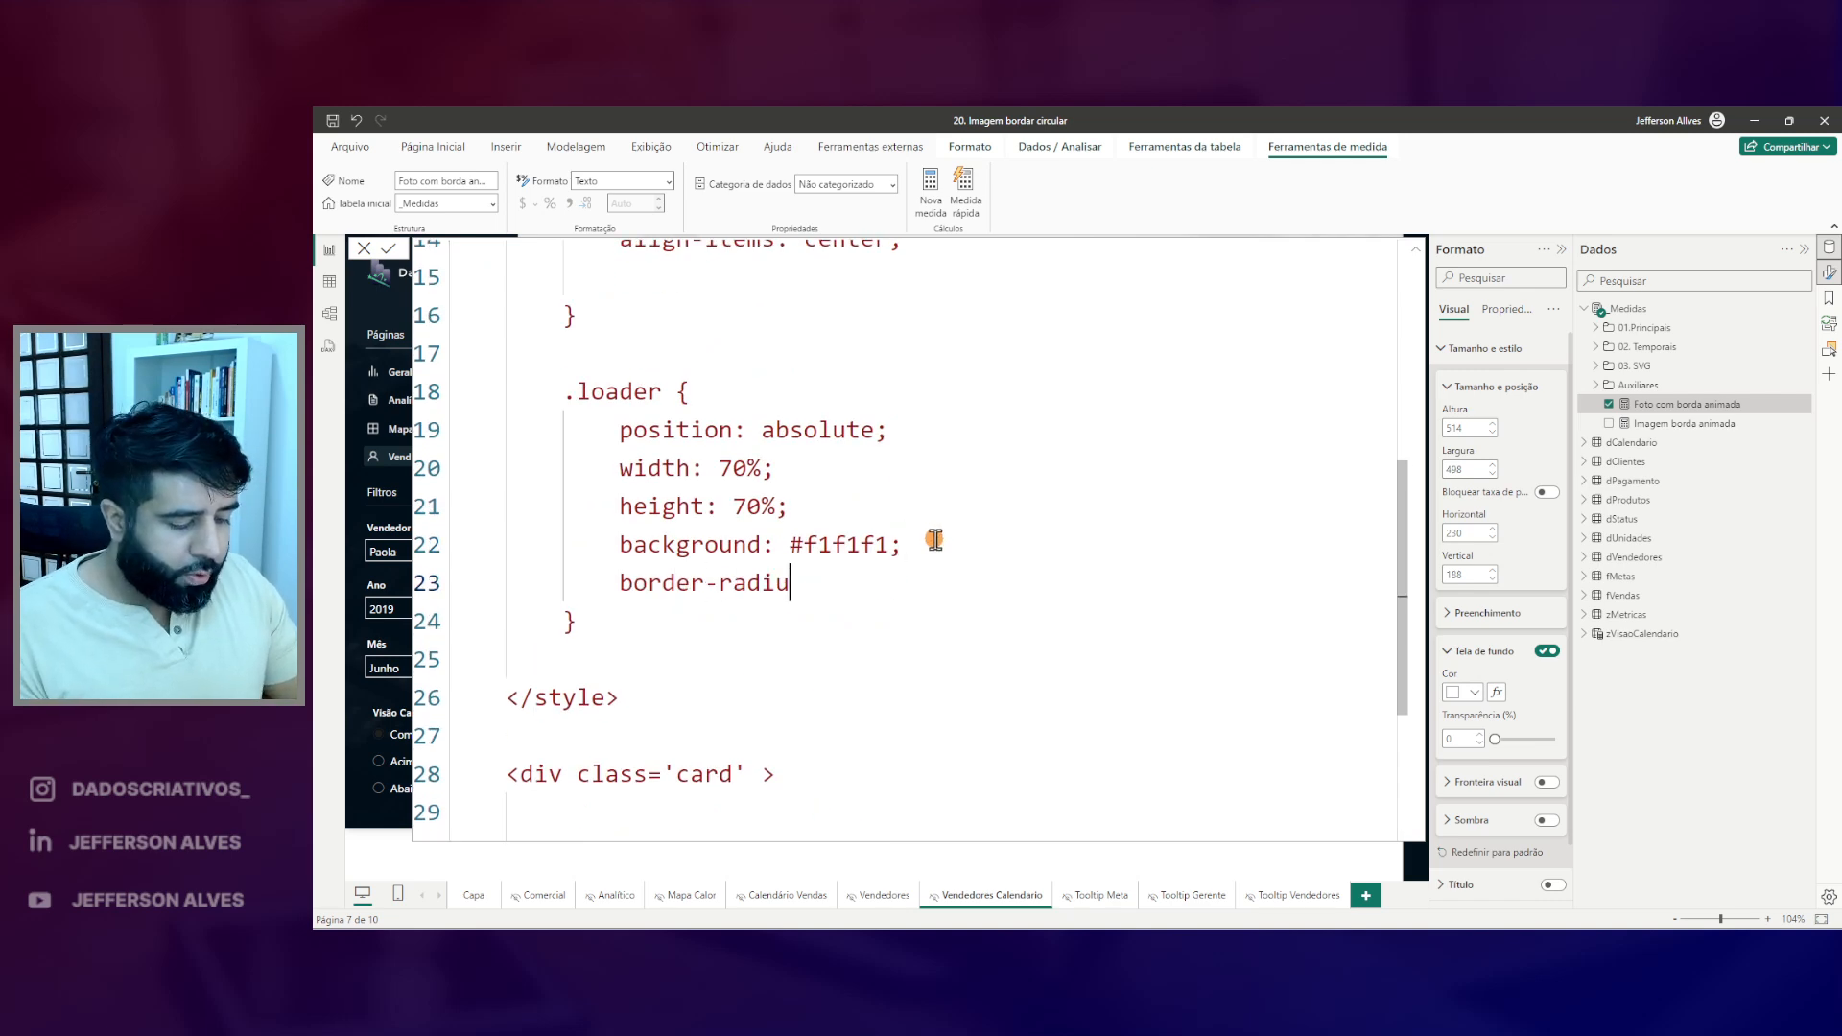
text(s: 50%)
click(1414, 252)
key(ctrl+2)
mouse_move(783, 452)
mouse_down()
mouse_move(739, 445)
mouse_move(746, 705)
mouse_move(789, 474)
mouse_up()
key(Escape)
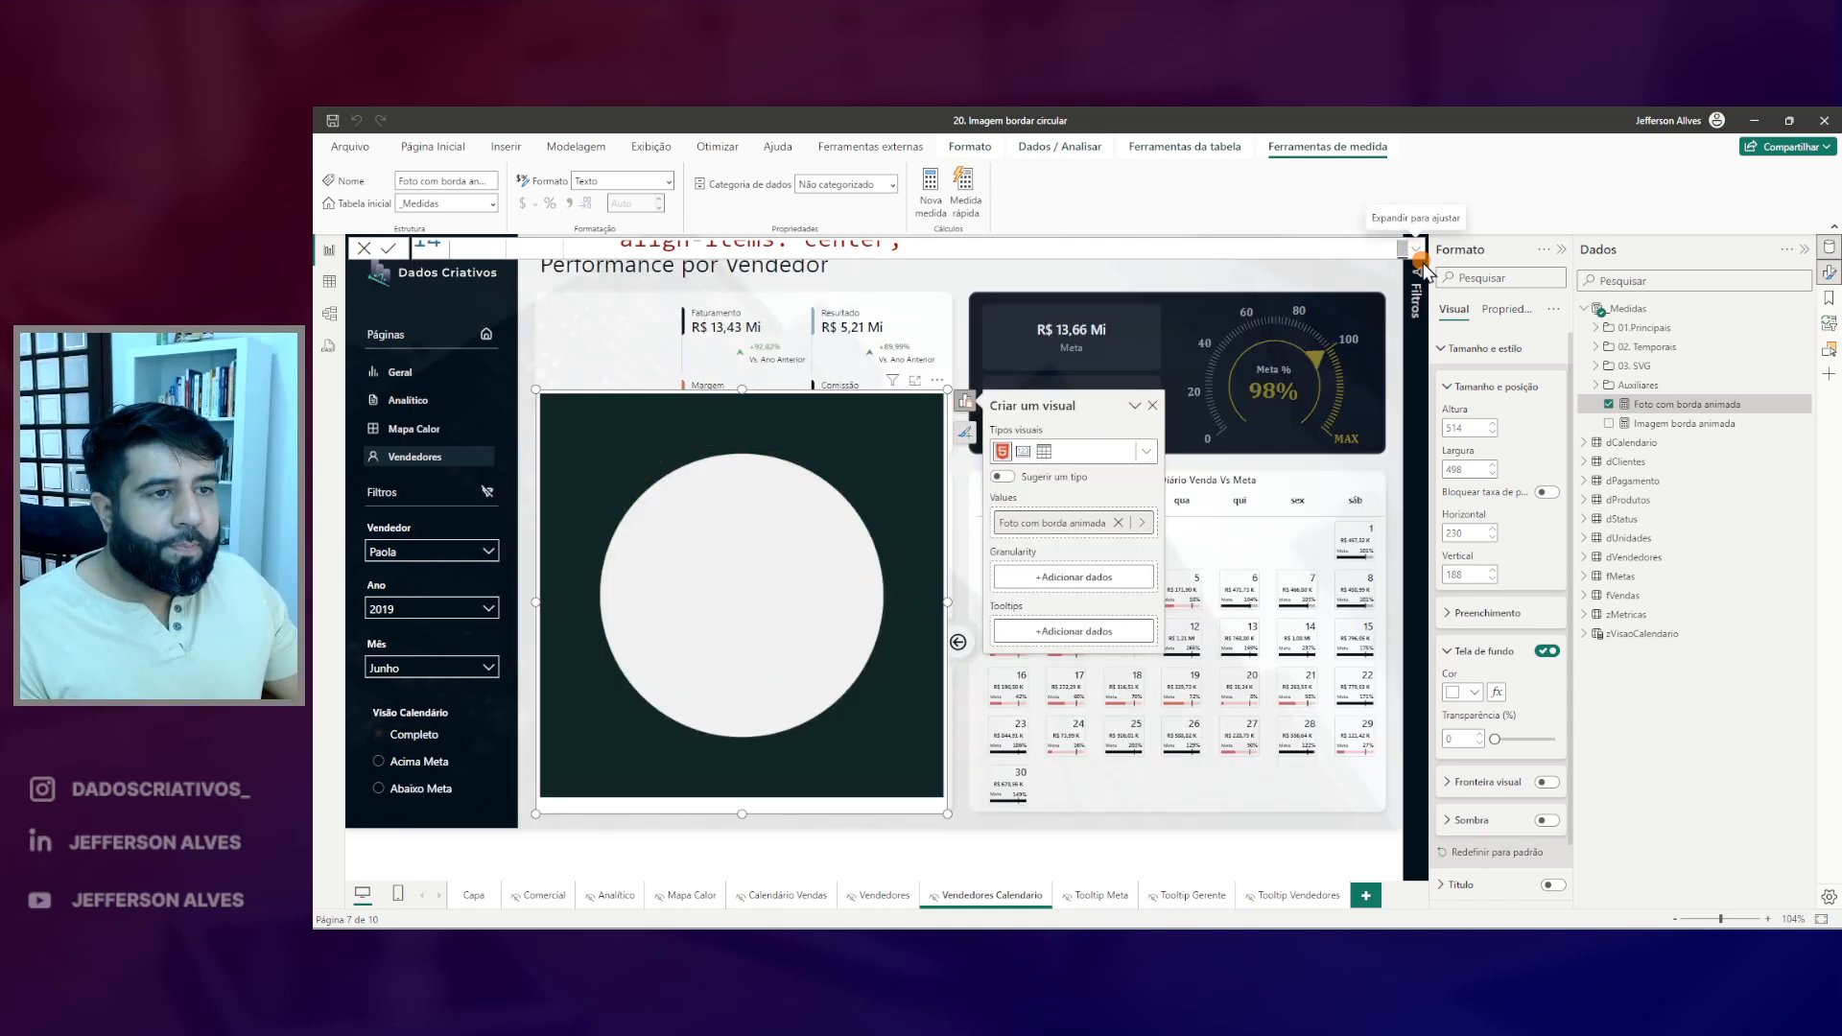
- Switch to Figma and move the copied black fundo circle into the centre of the card square
click(1415, 250)
mouse_move(1236, 948)
click(1236, 868)
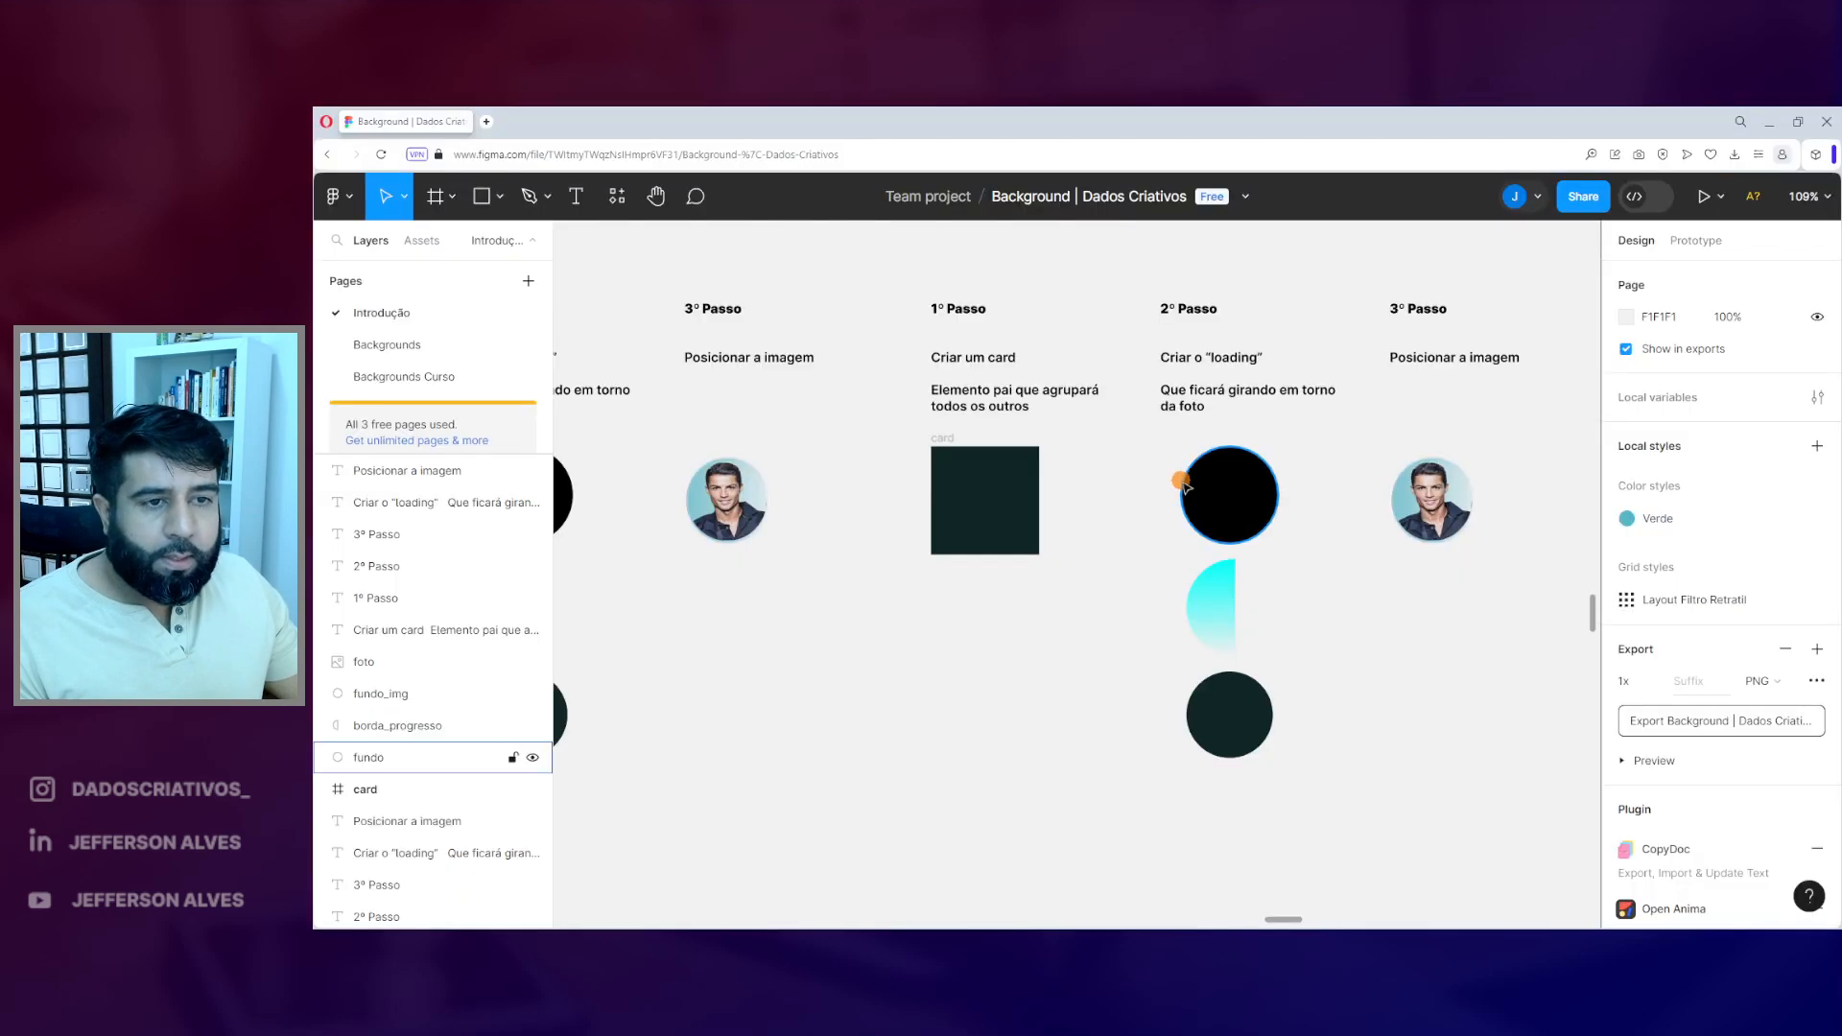
scroll(1208, 504, up, 5)
drag(1352, 473, 833, 486)
click(1103, 449)
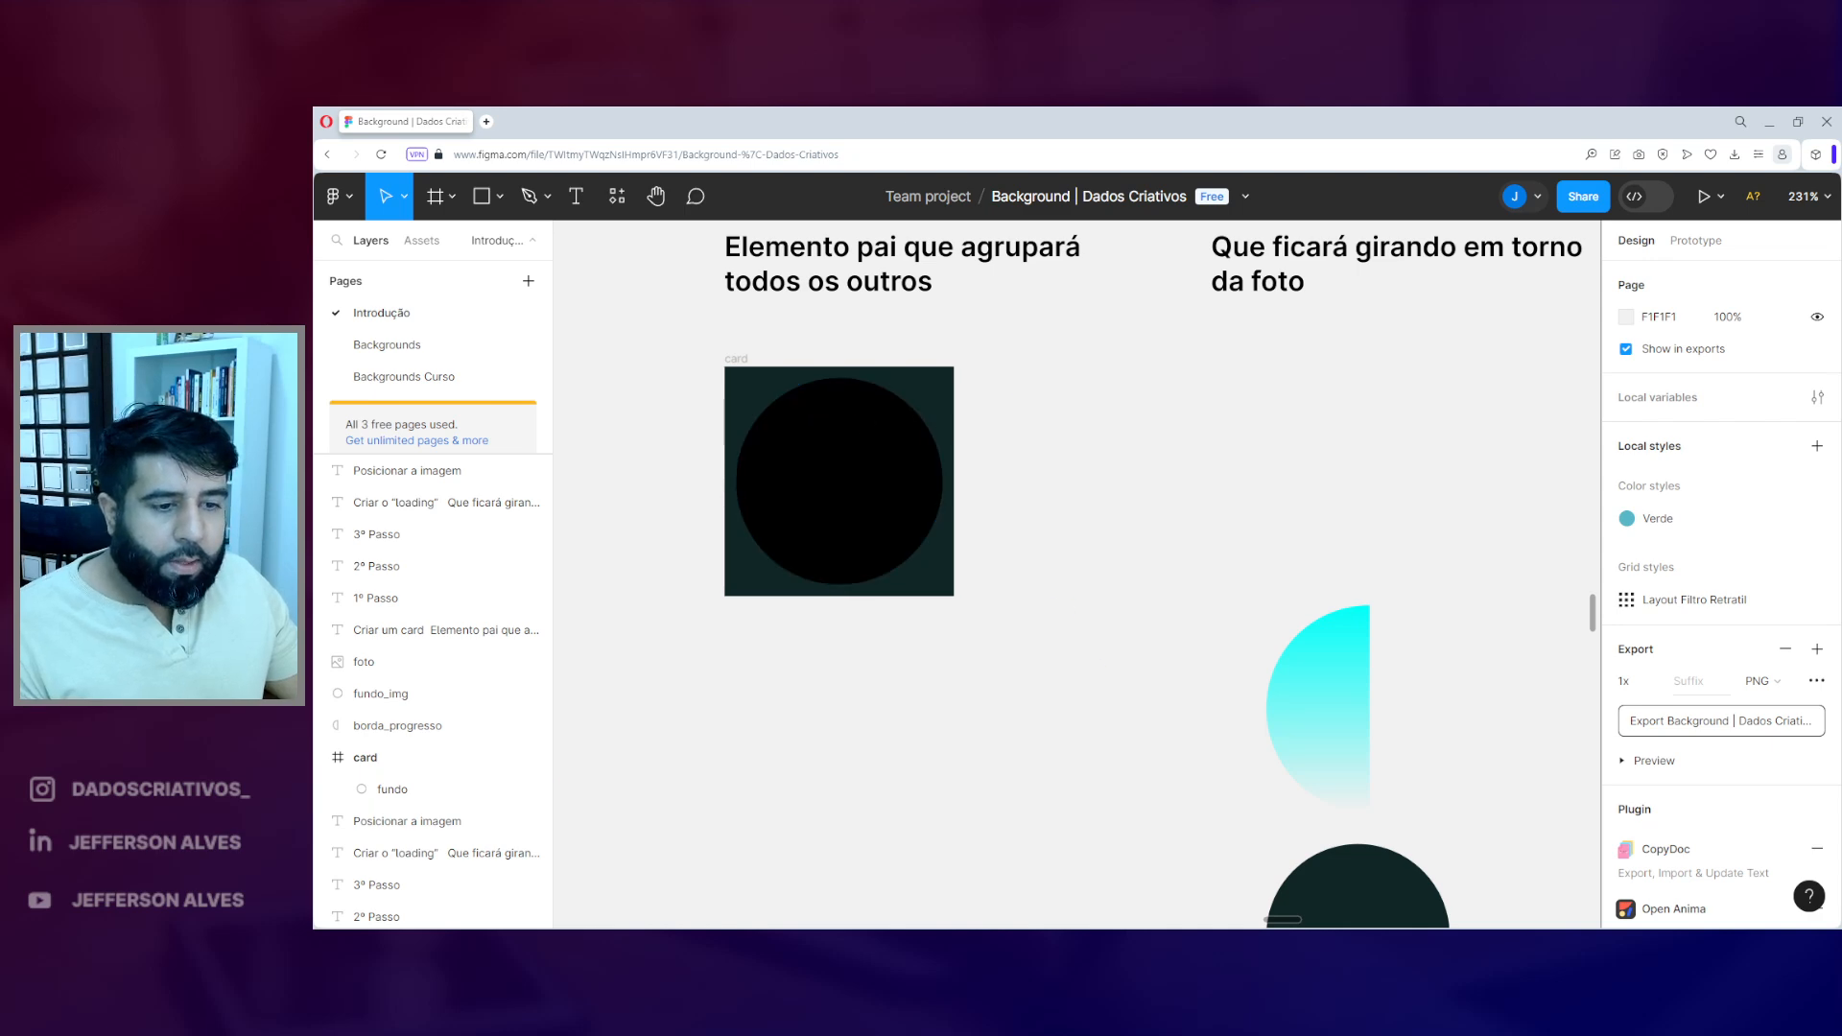
- Switch back to Power BI, set the .loader width and height to 95%, and check the enlarged circle
key(alt+Tab)
click(1411, 254)
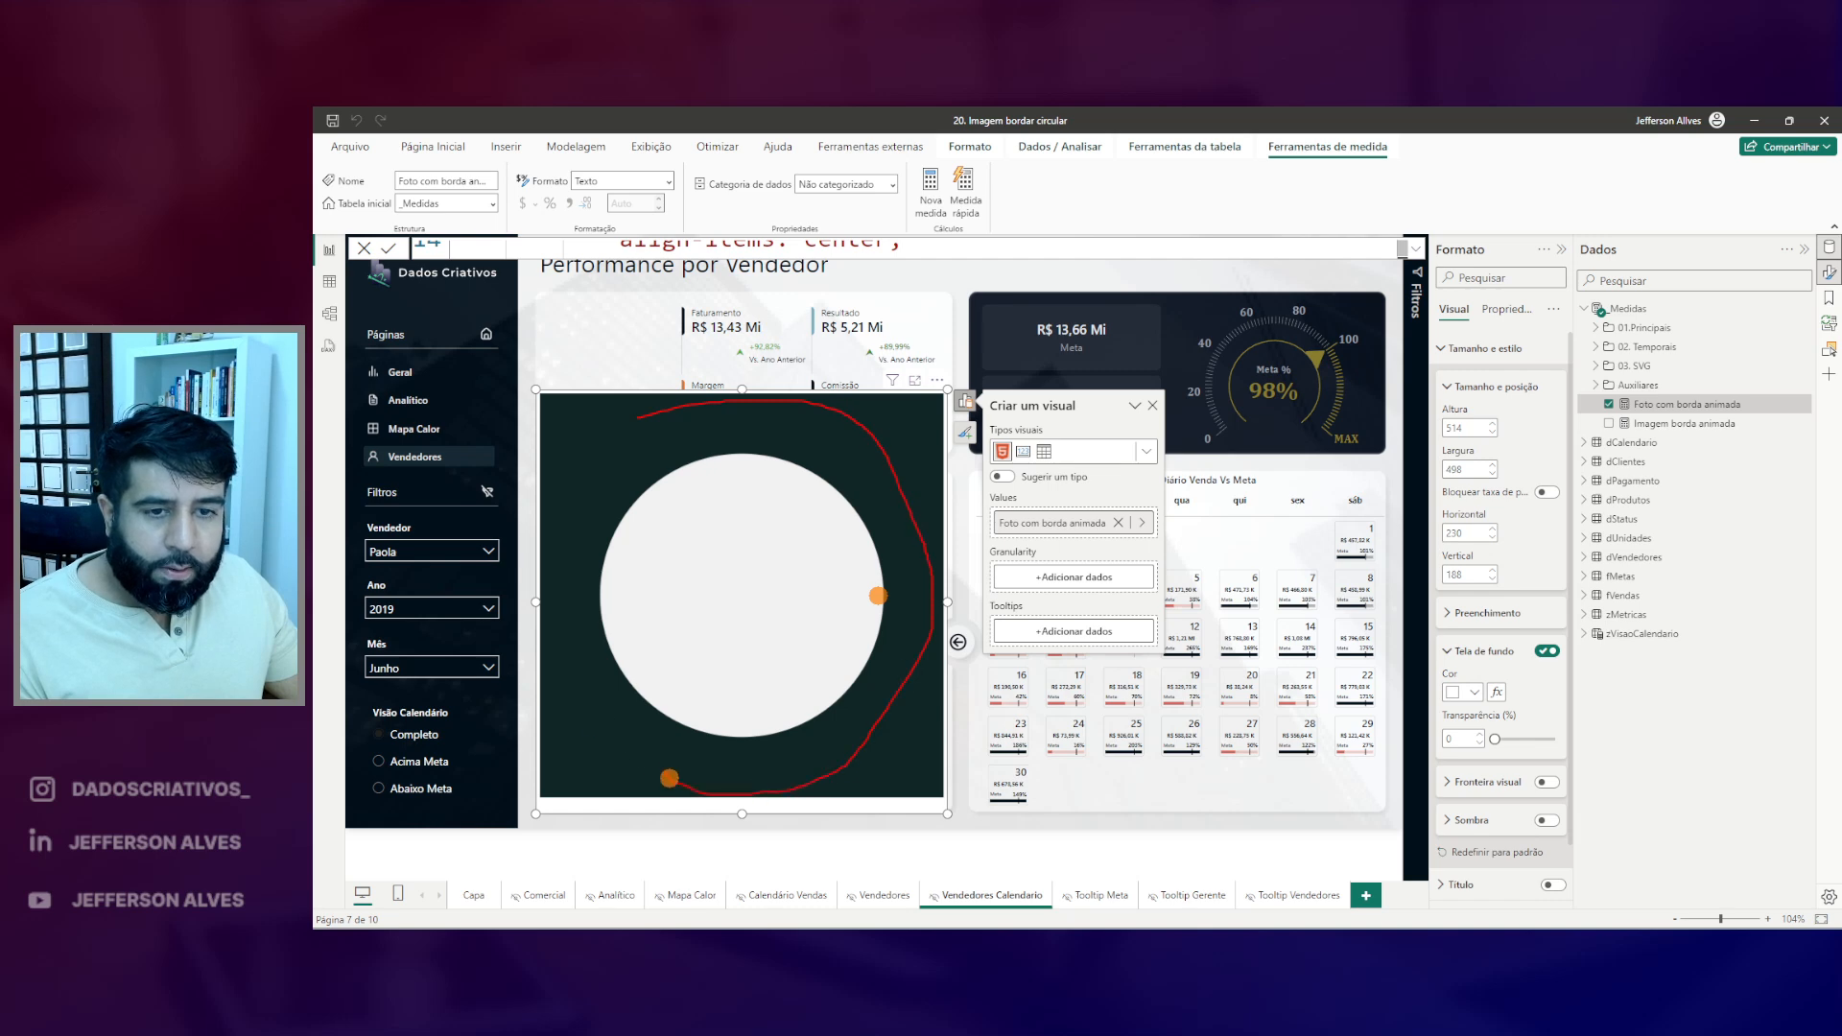
click(1416, 253)
double_click(731, 468)
text(95)
double_click(744, 505)
text(95)
click(1416, 250)
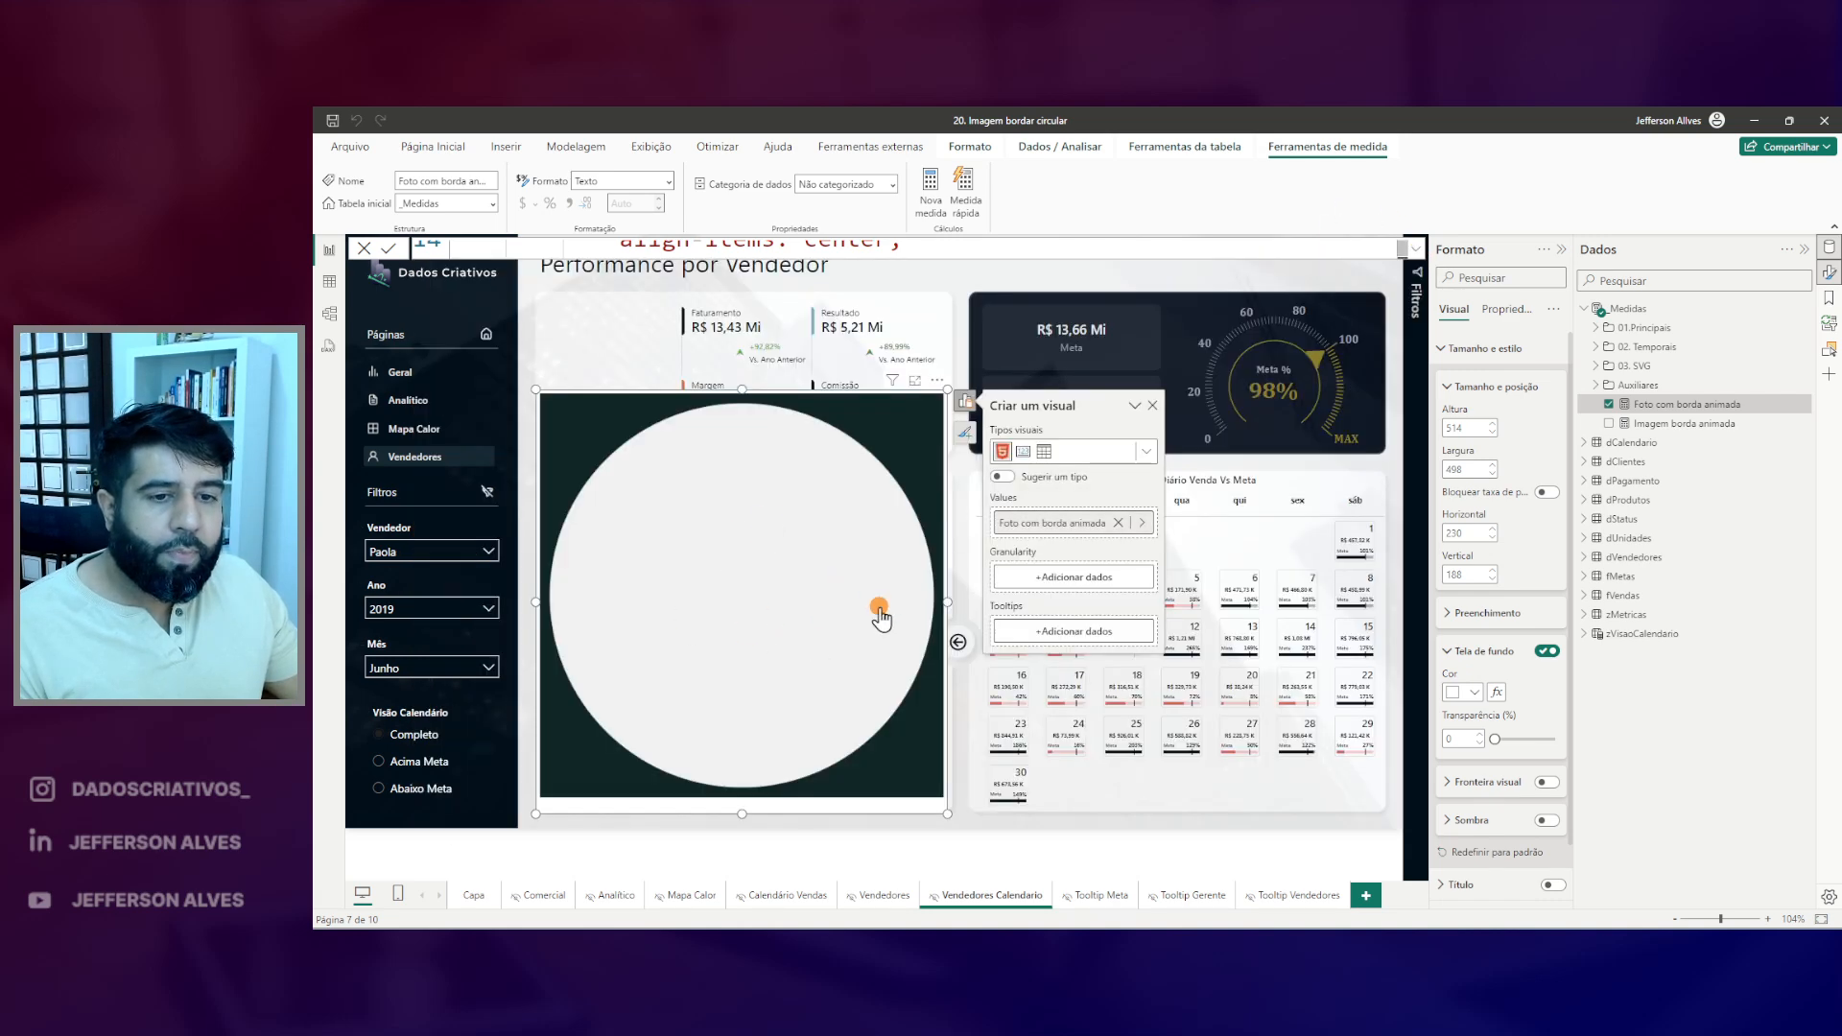
- Set the .loader background to #000 and collapse the formula editor to check the circle
click(1416, 250)
double_click(884, 544)
text(00)
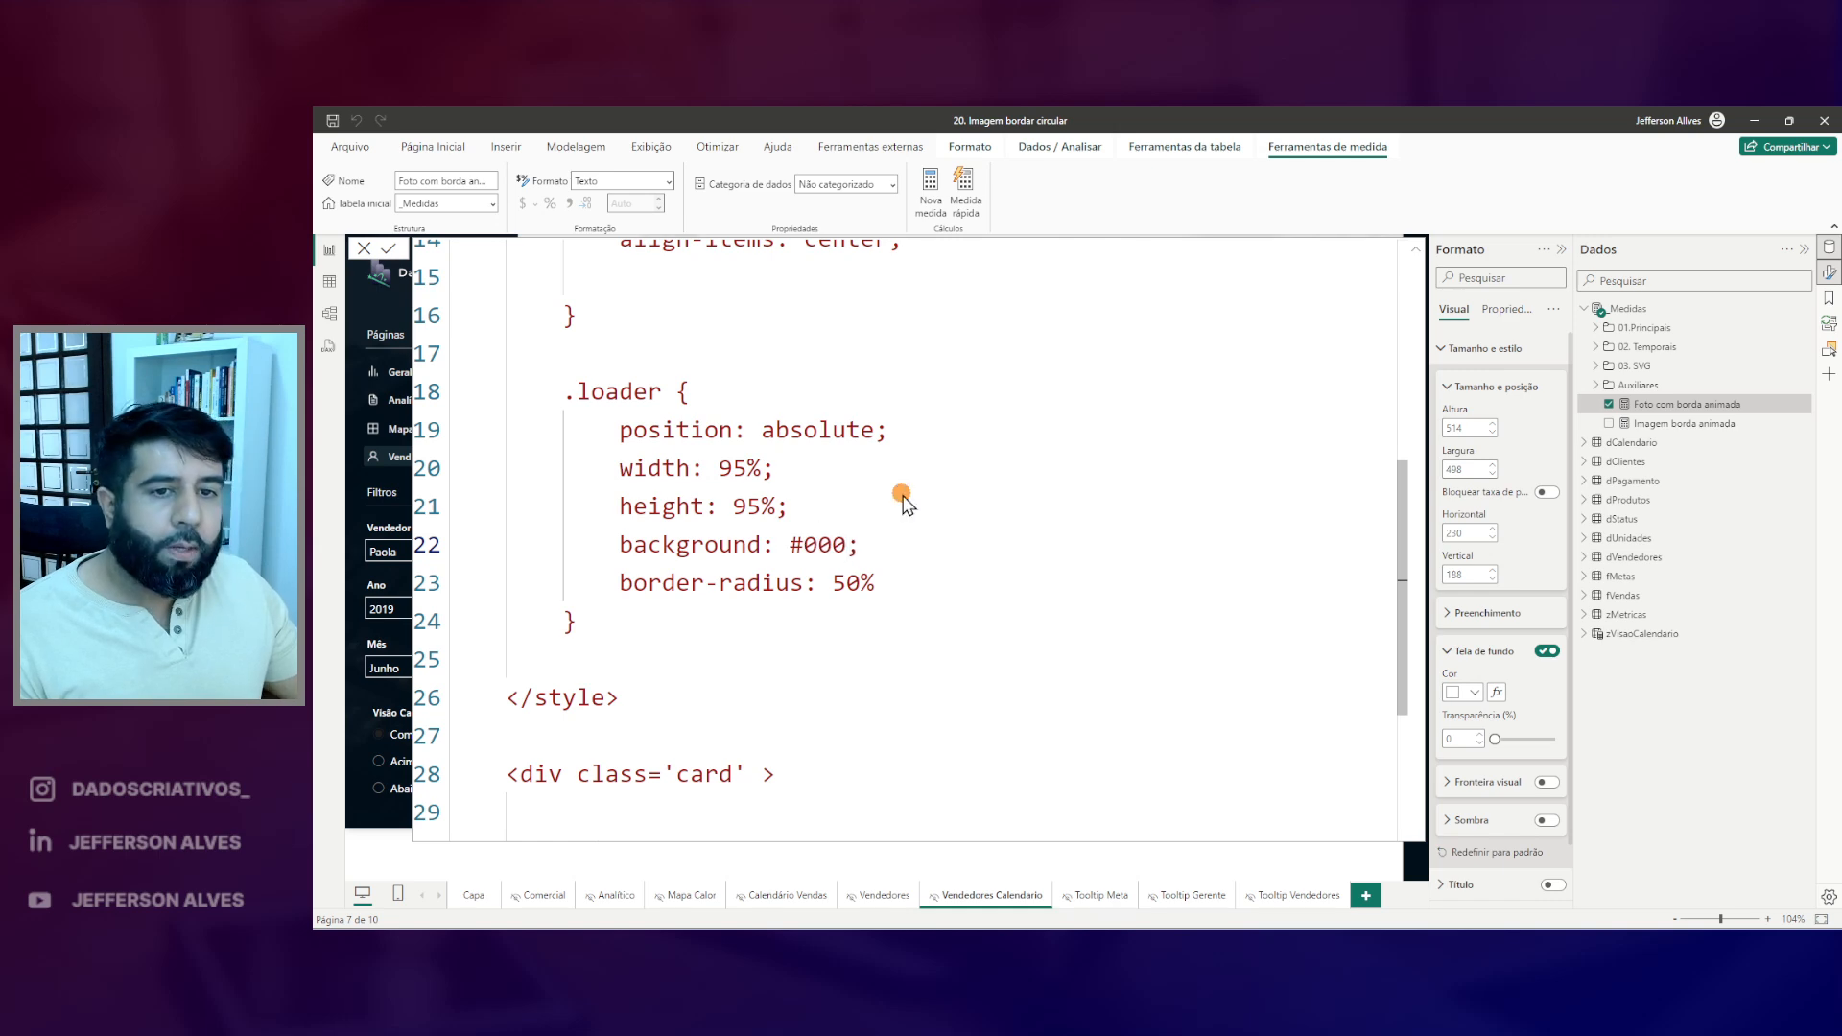
click(1418, 251)
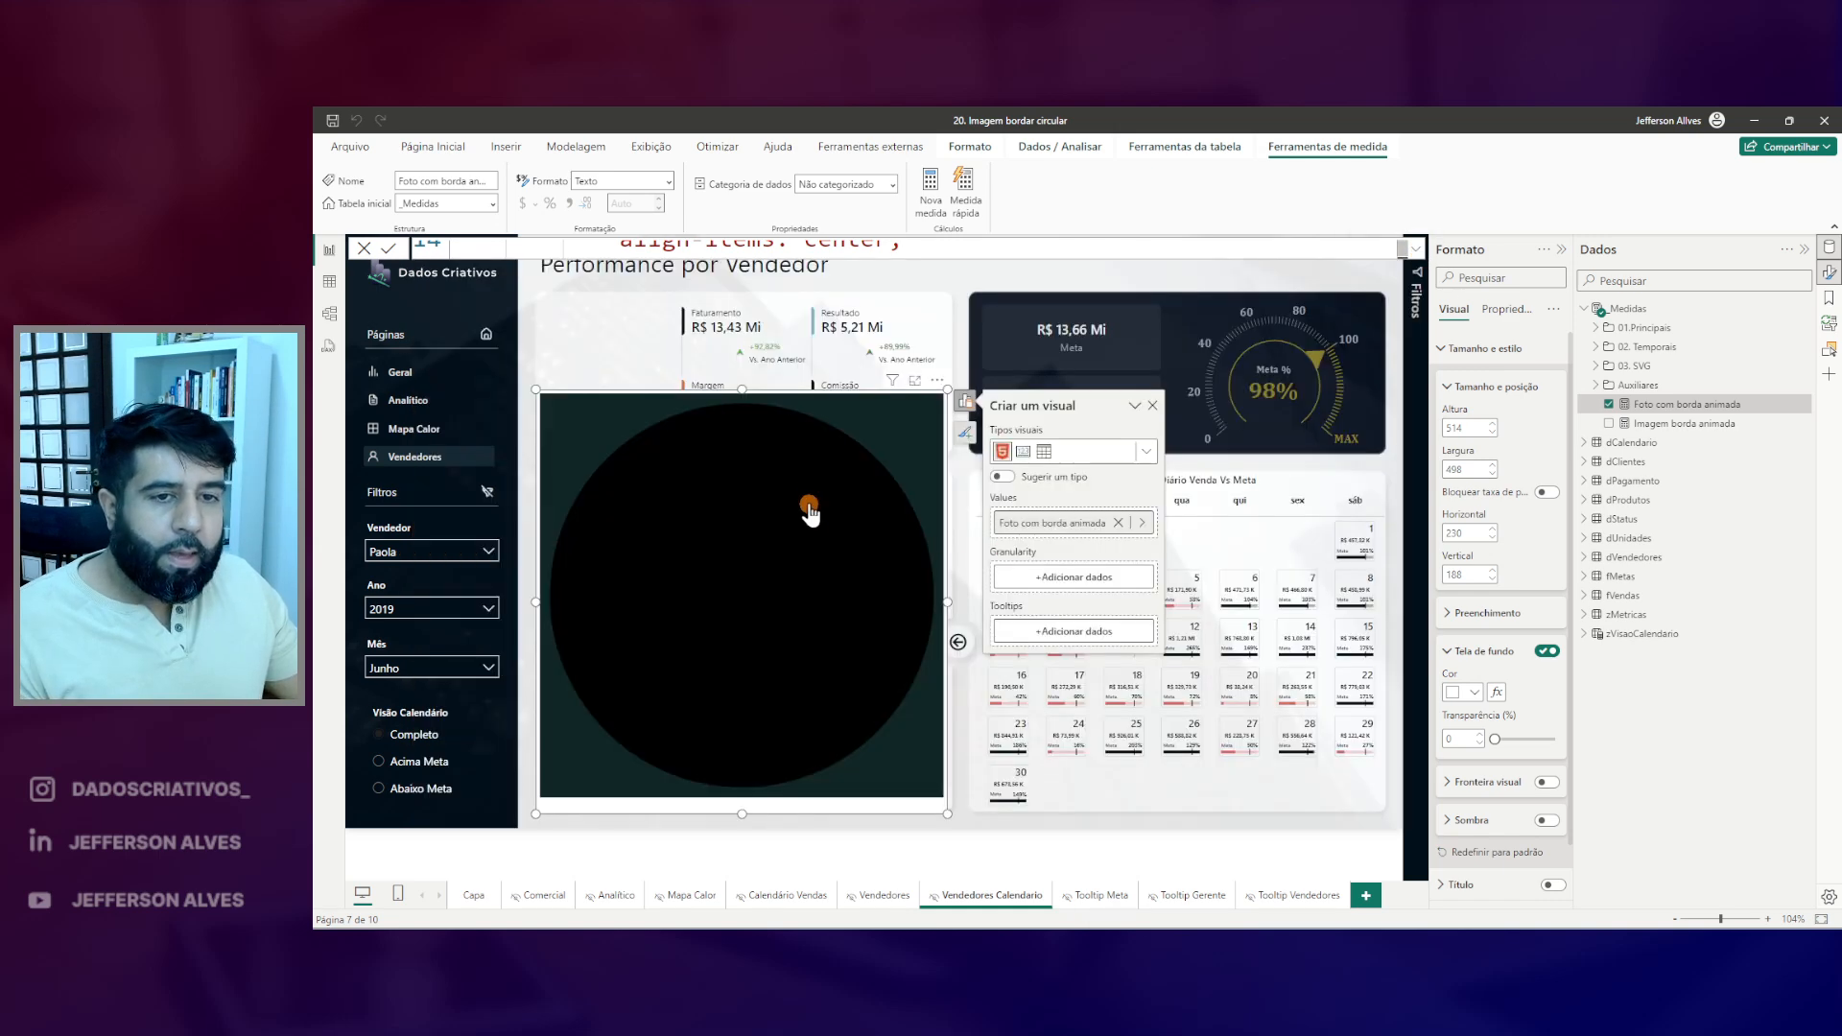
- Switch to Figma and move the black fundo circle out of the card to below the "Que ficará girando em torno da foto" heading
key(alt+Tab)
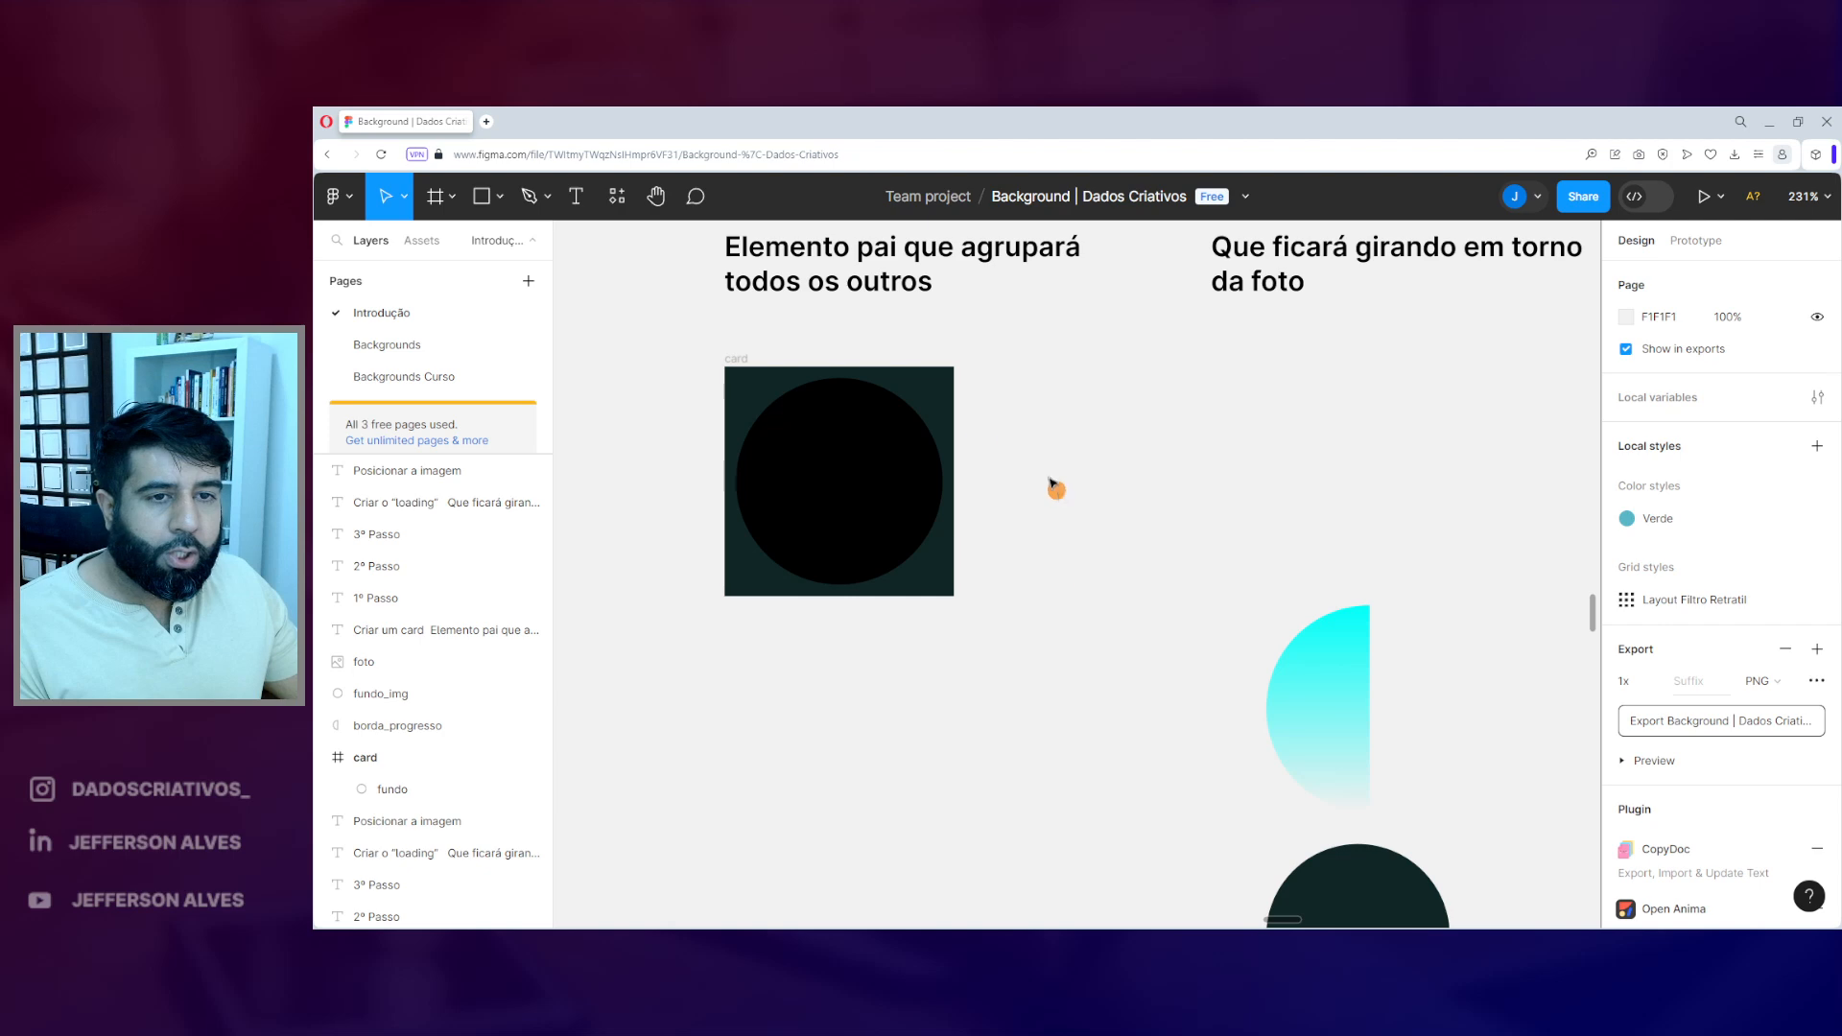
key(ctrl+2)
drag(839, 387, 731, 439)
key(Escape)
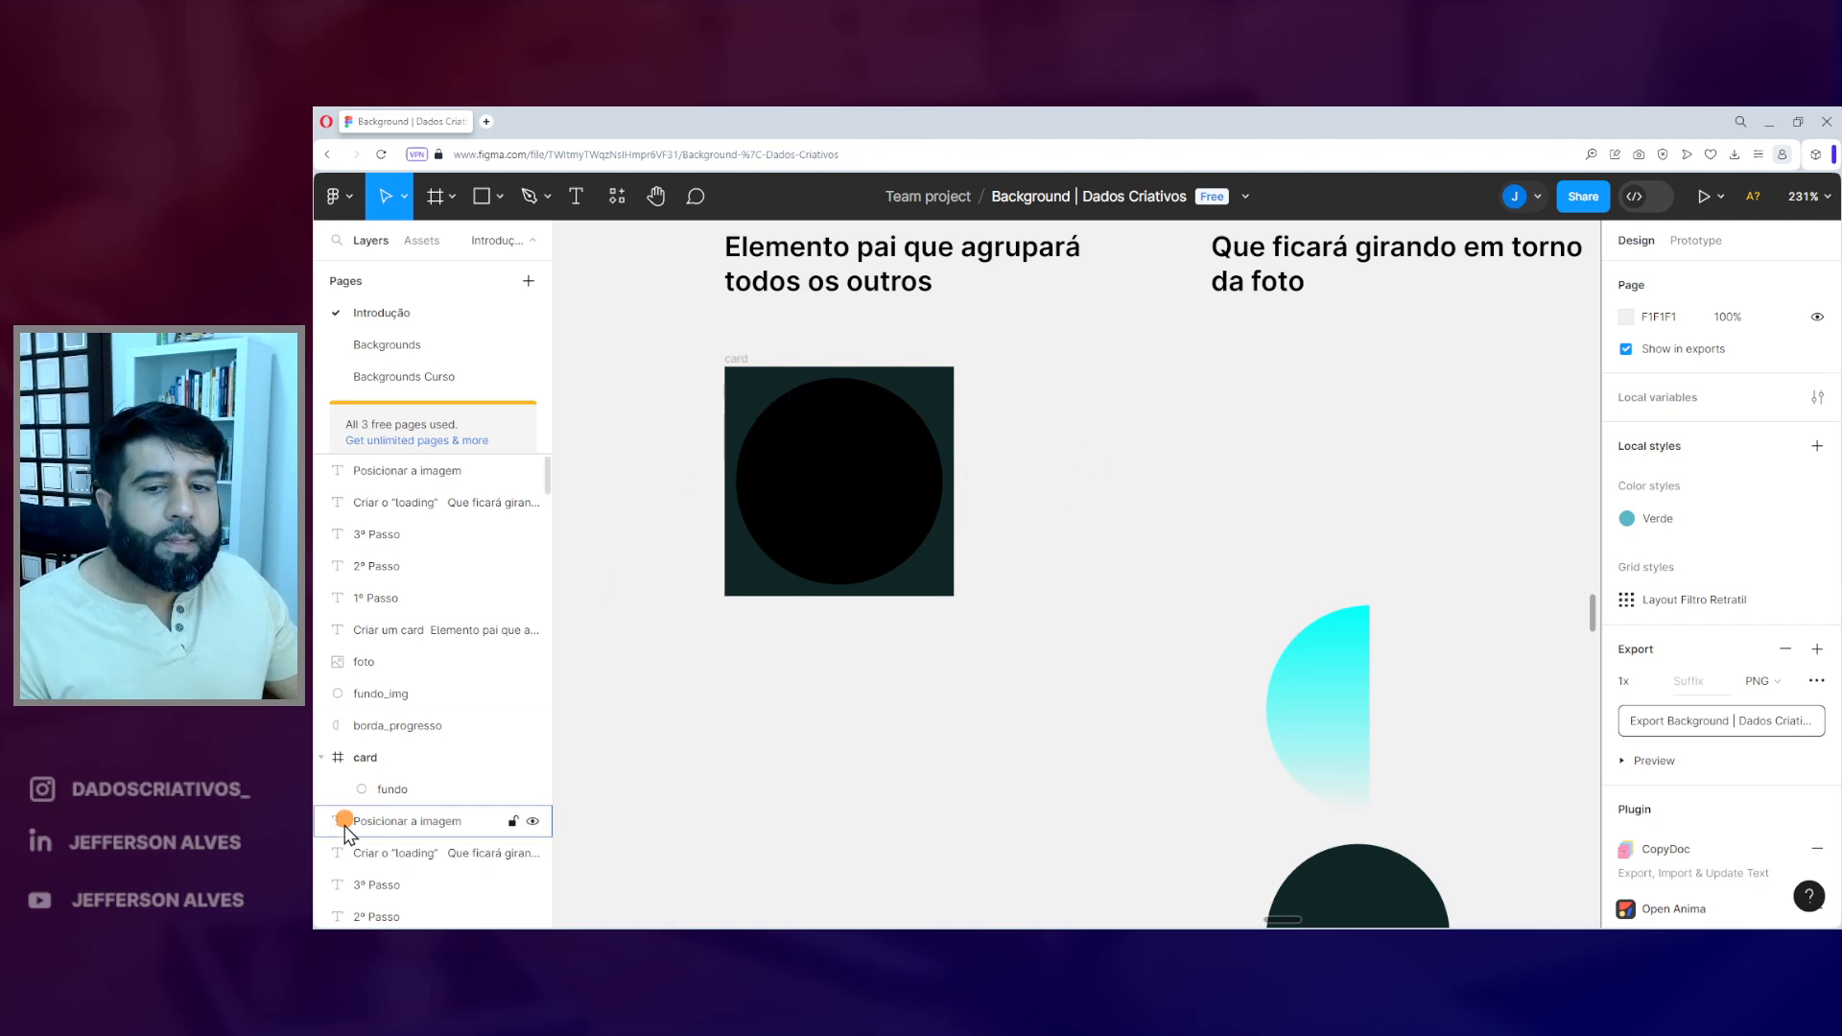
scroll(788, 305, up, 1)
drag(844, 486, 1309, 487)
key(ctrl+2)
mouse_move(1374, 415)
mouse_down()
mouse_move(1384, 430)
mouse_move(1501, 353)
mouse_up()
key(Escape)
- Move the cyan gradient borda_progresso half circle onto the black fundo circle so that it covers the circle's left half
drag(1373, 700, 1201, 710)
drag(1094, 617, 1229, 851)
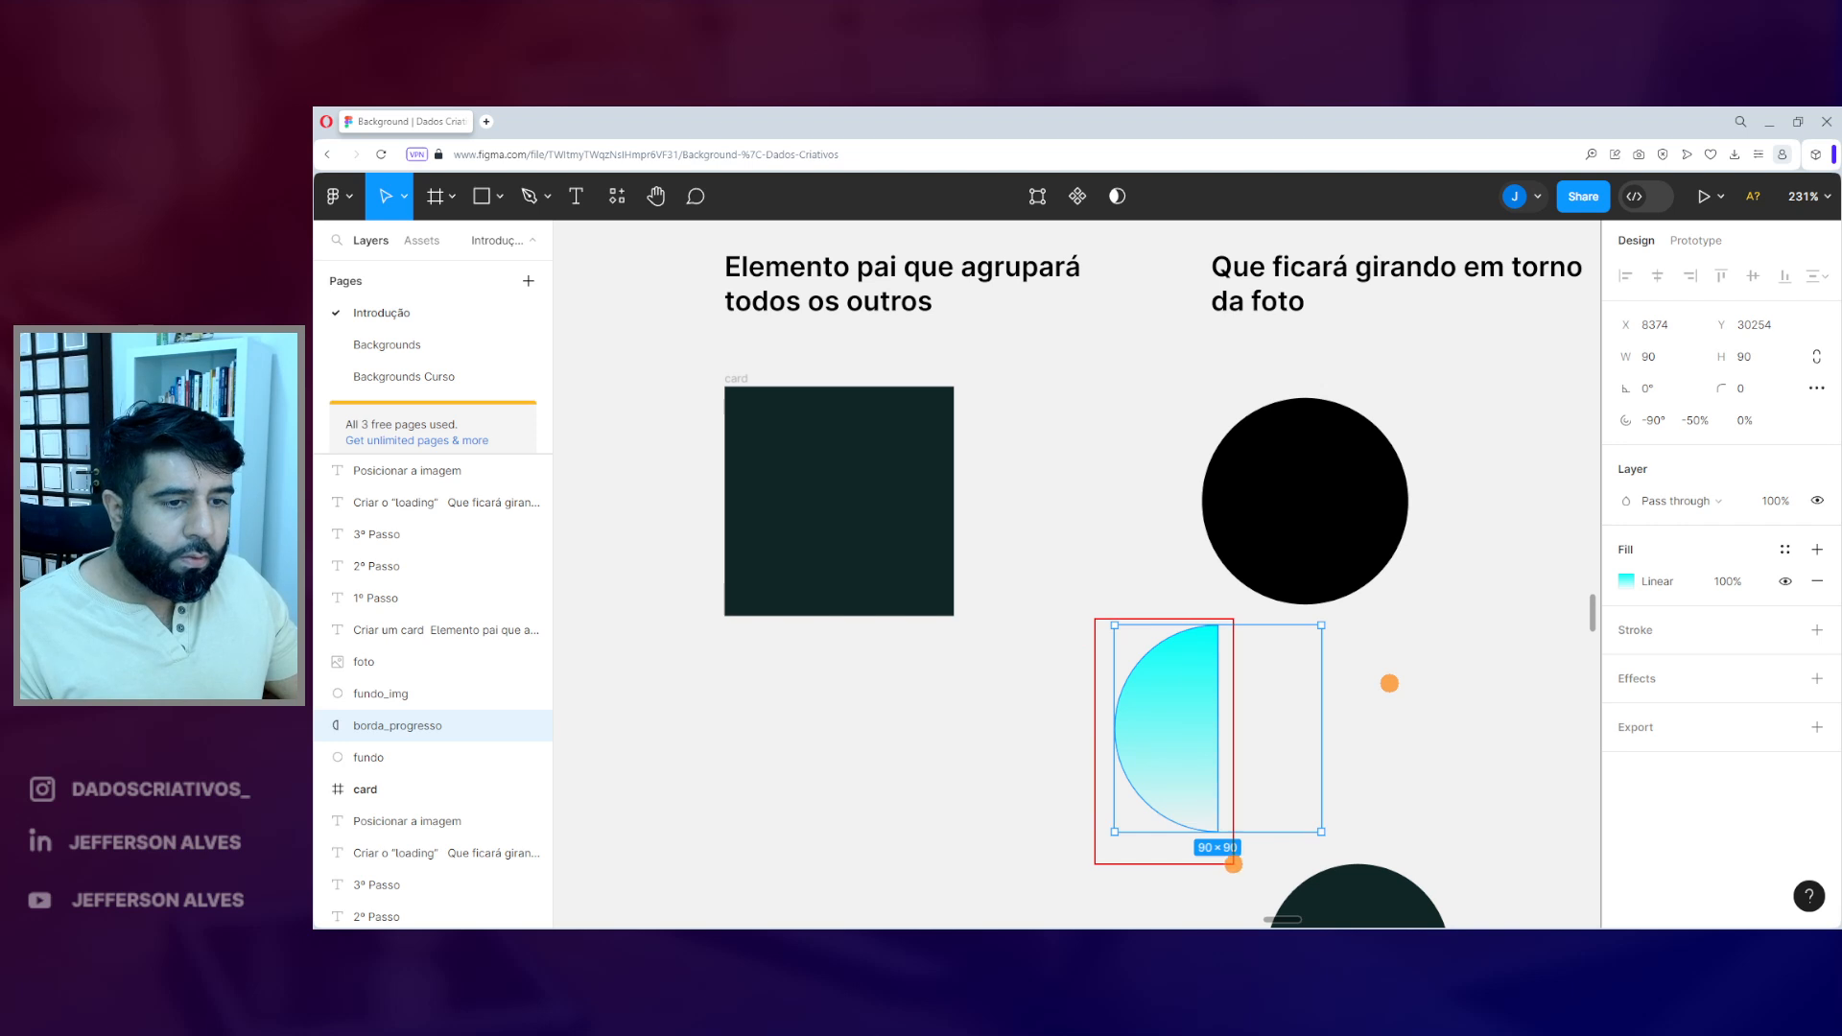
key(Escape)
drag(1237, 732, 1263, 518)
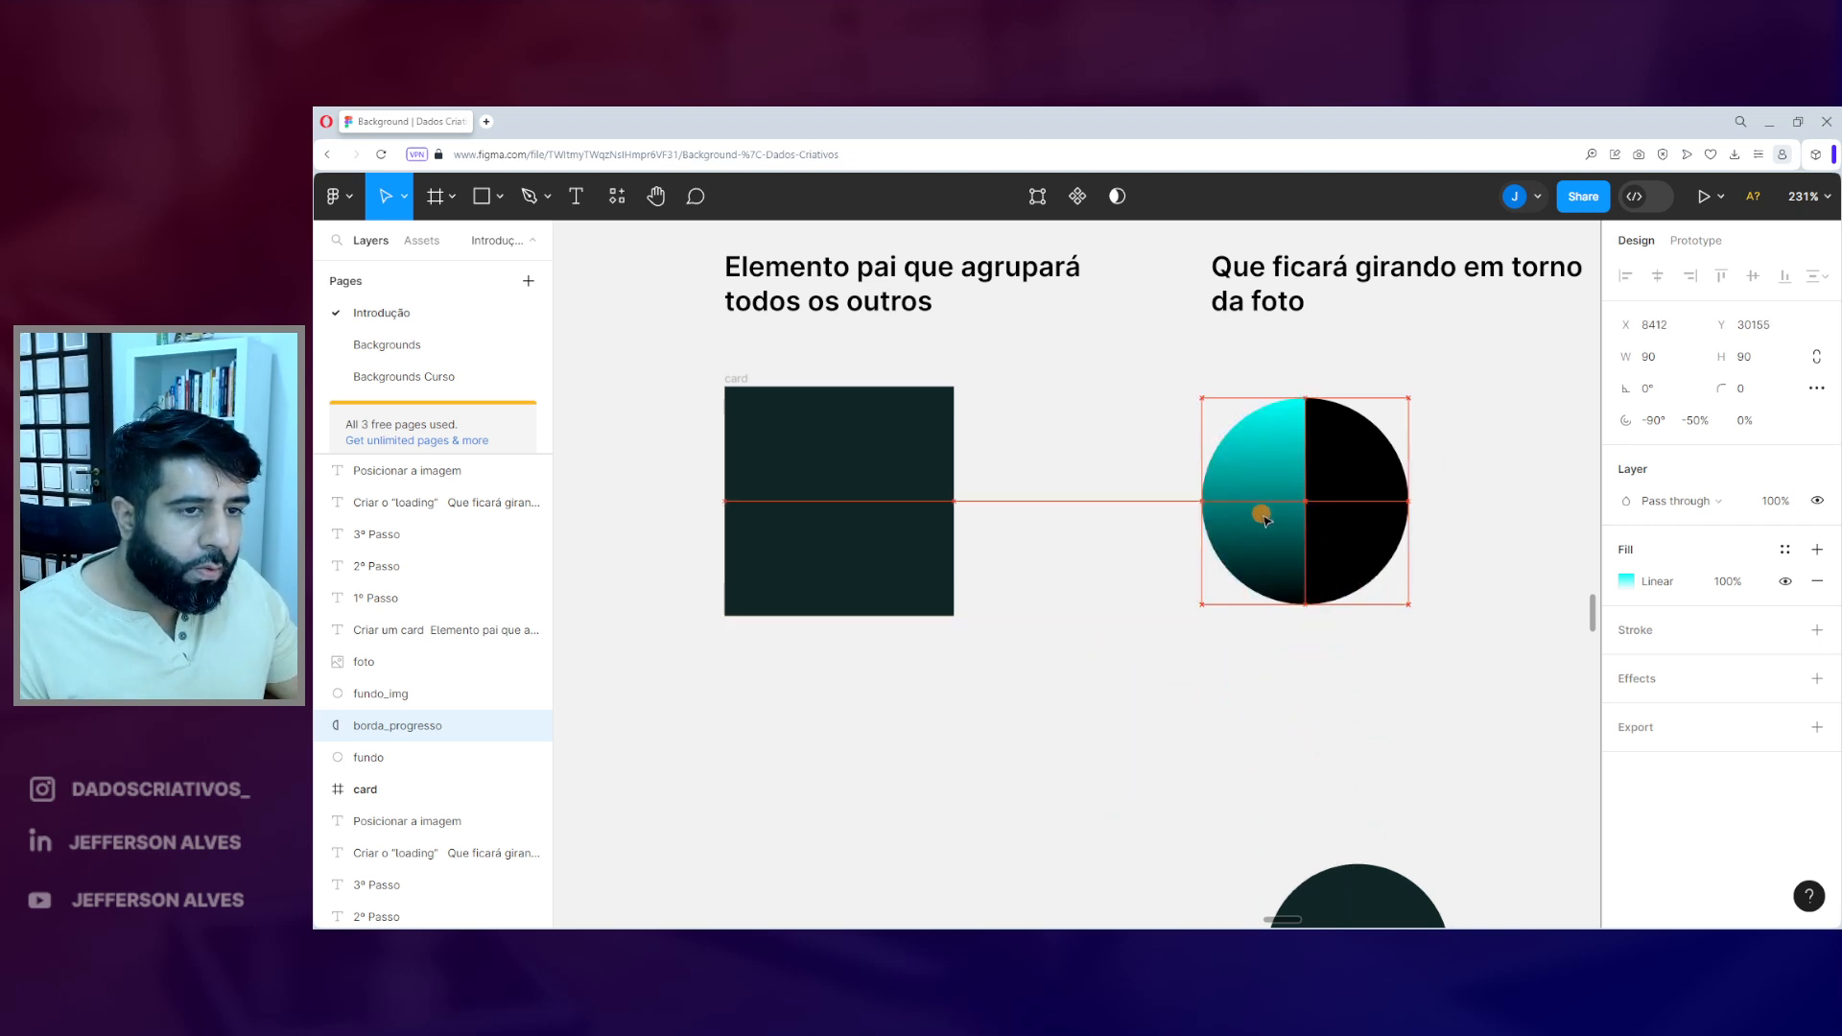
click(1497, 333)
key(ctrl+2)
mouse_move(1272, 371)
mouse_down()
mouse_move(1223, 395)
mouse_move(1344, 557)
mouse_move(1274, 374)
mouse_up()
key(Escape)
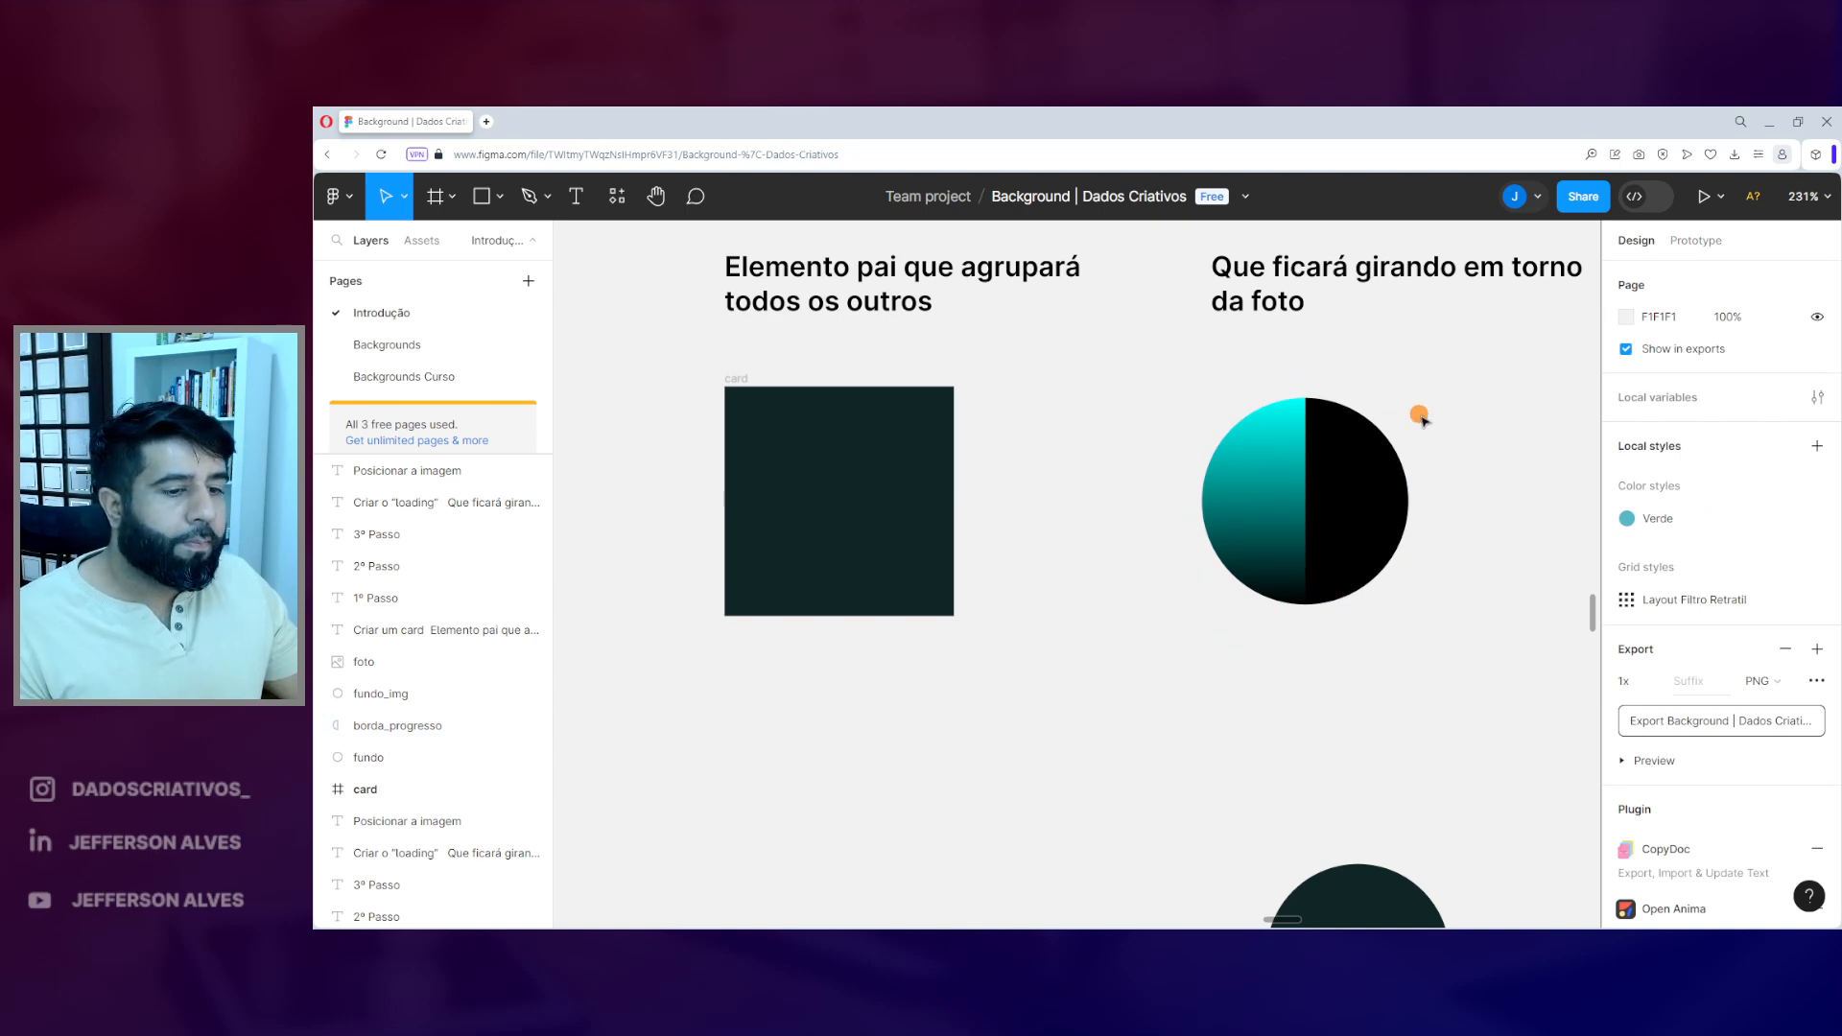
- Examine the card frame and the borda_progresso layer in Figma, including the name used for the progress border
click(1188, 944)
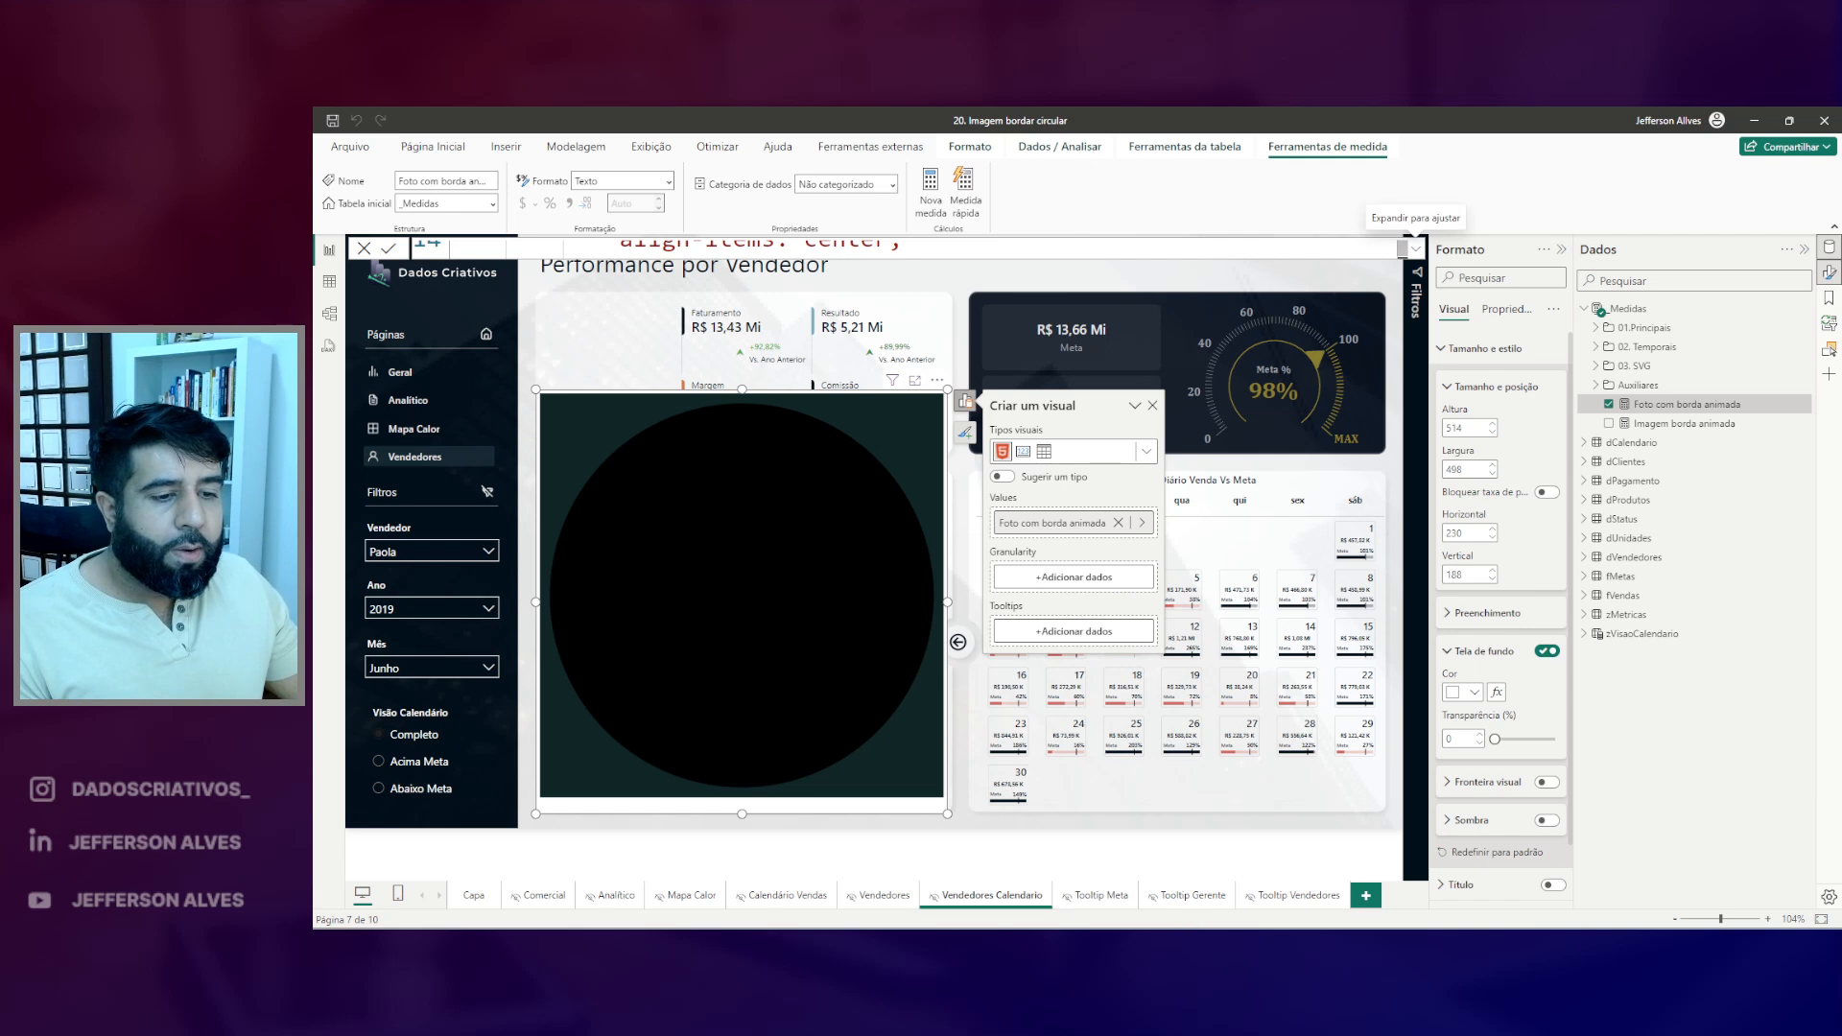
key(alt+Tab)
click(1267, 466)
key(ctrl+2)
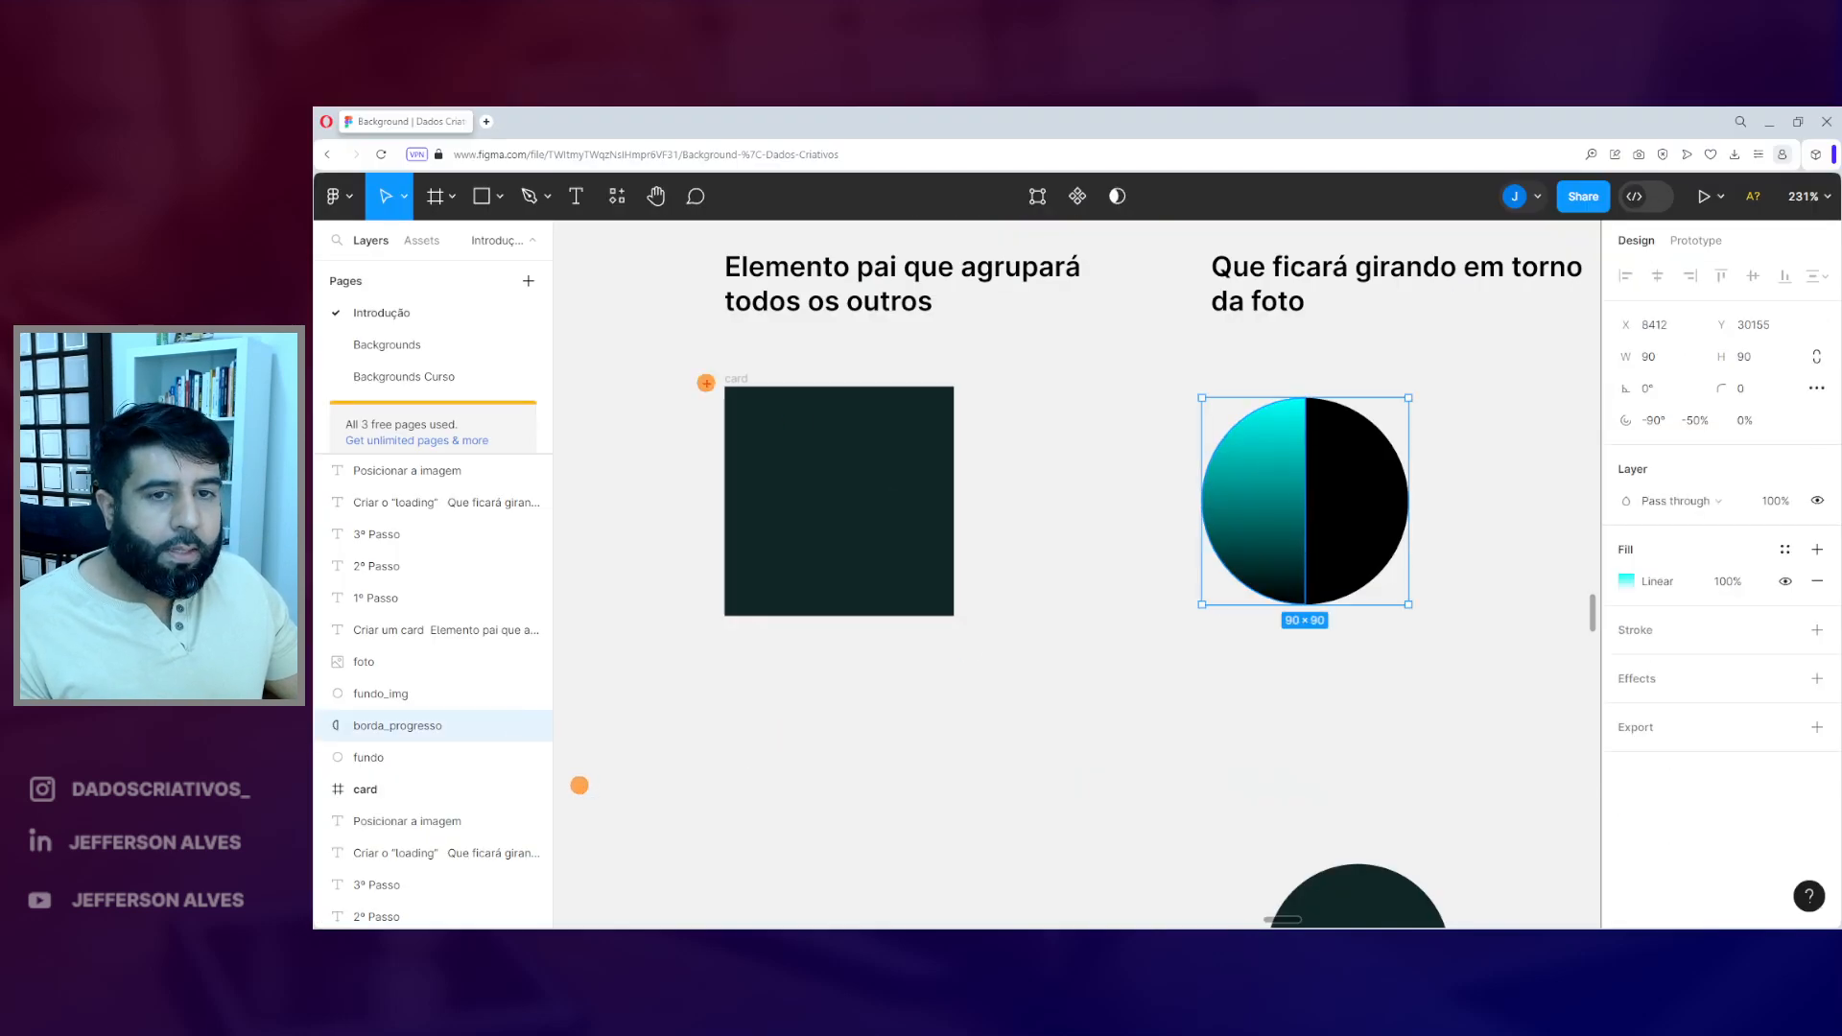
drag(695, 361, 1025, 717)
key(Escape)
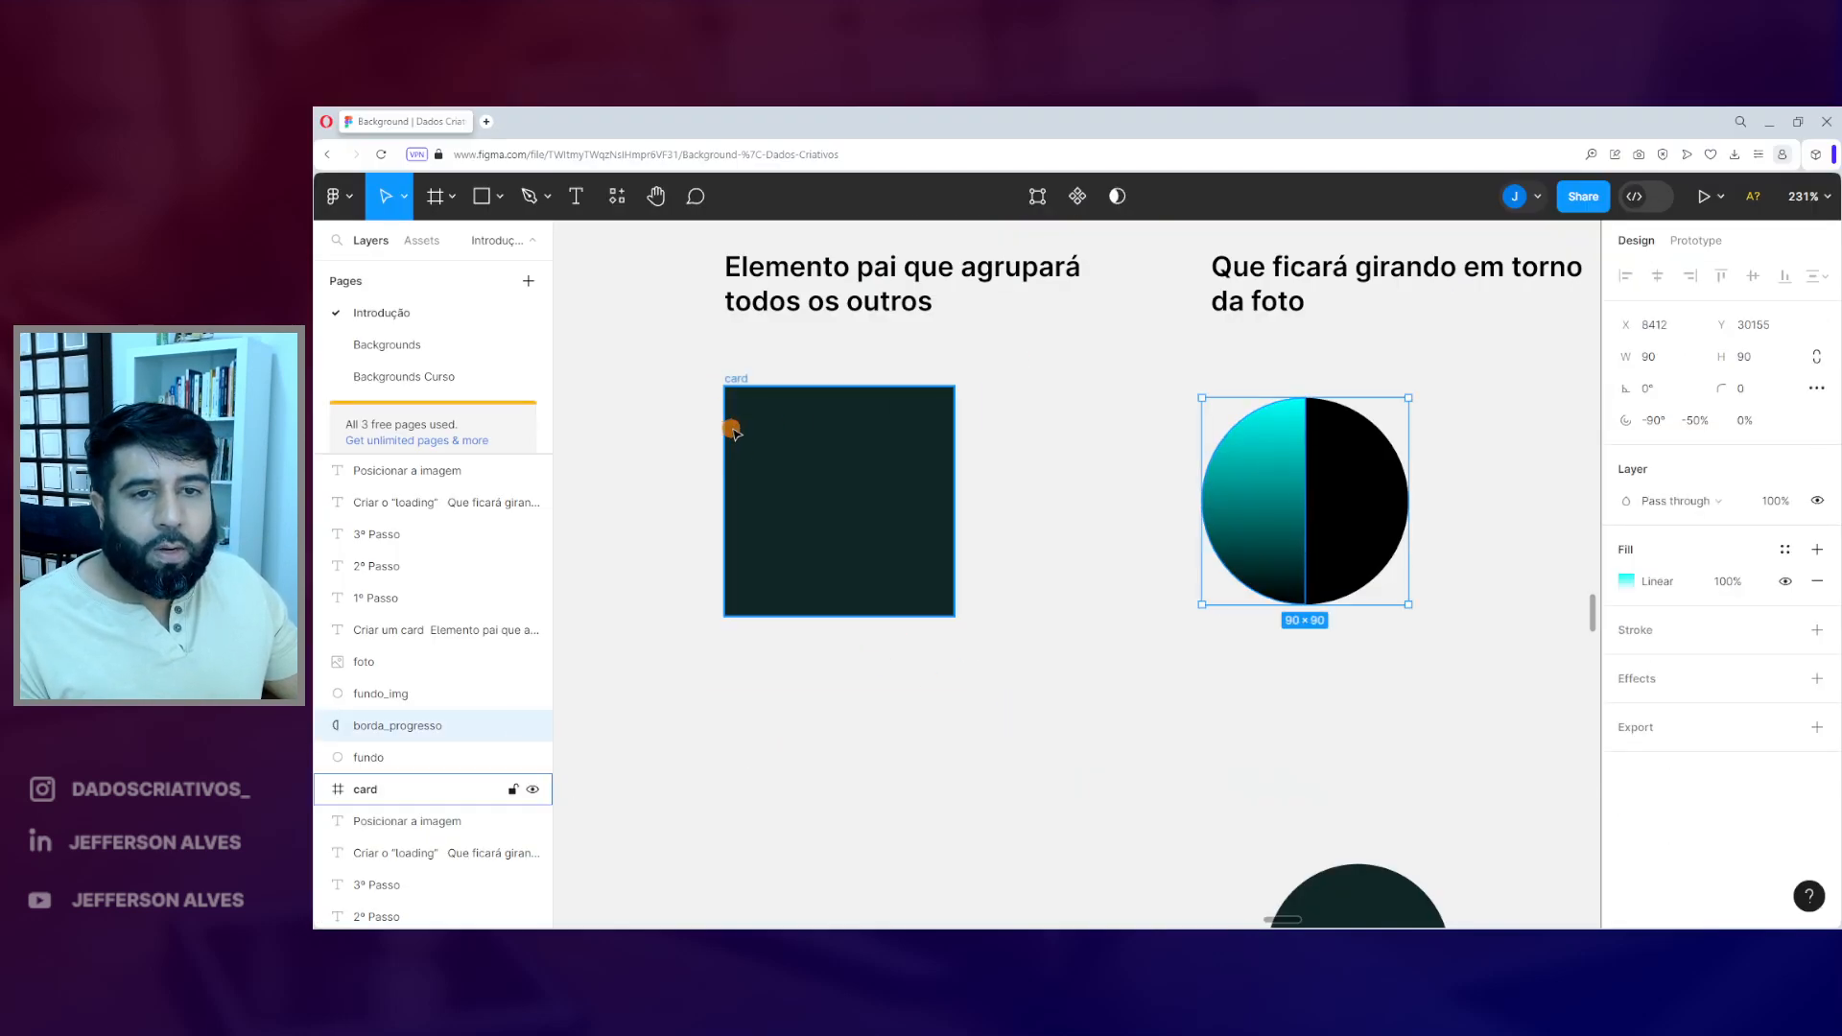
click(746, 379)
drag(701, 359, 870, 498)
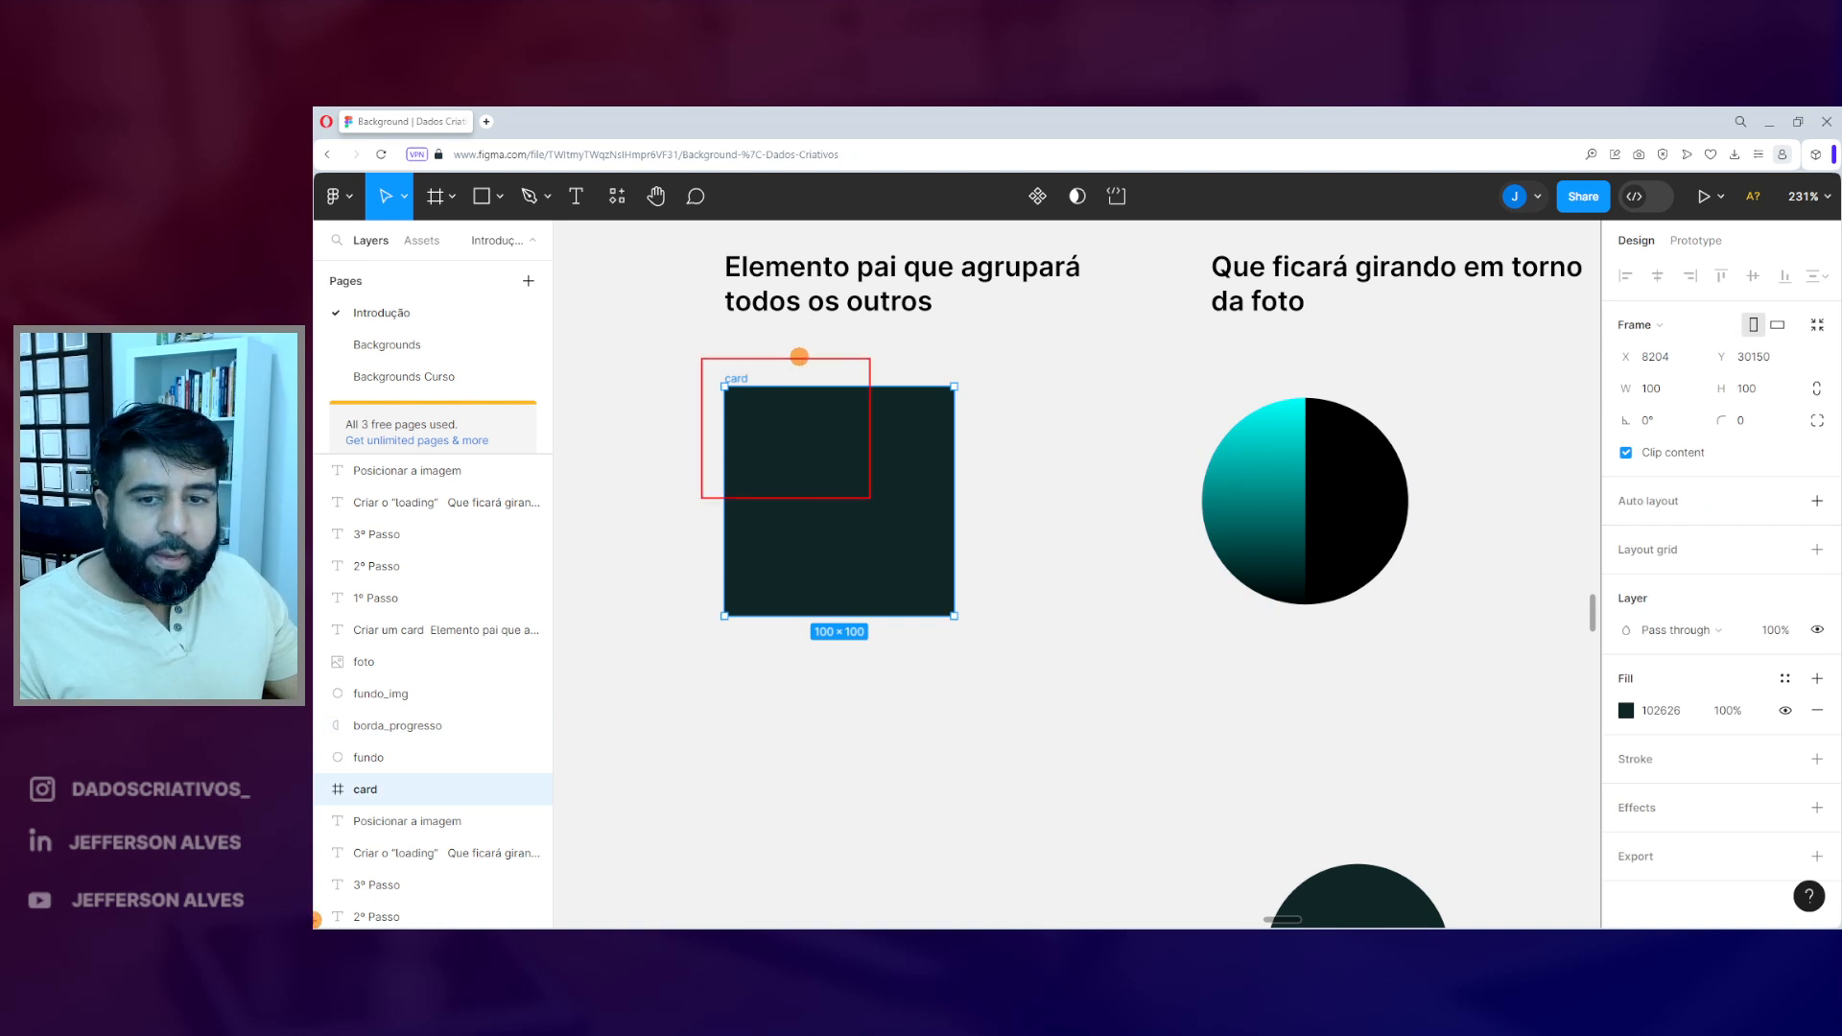
click(479, 726)
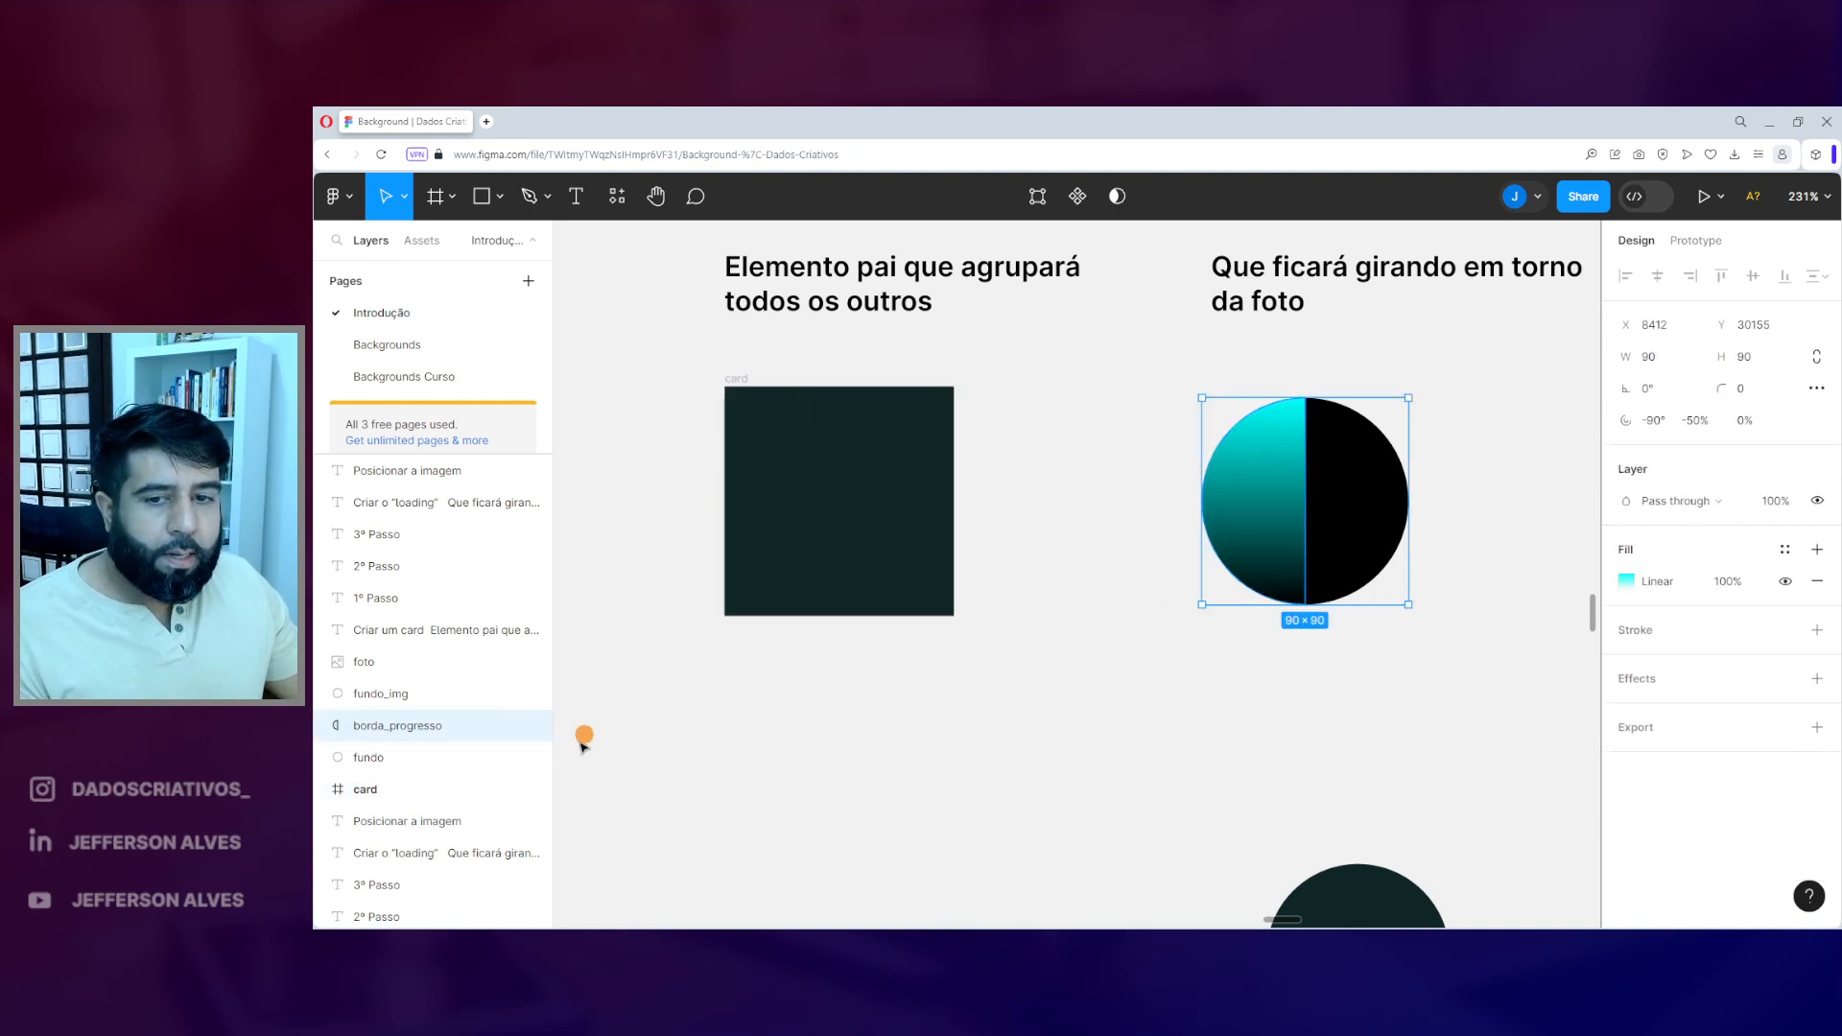
double_click(419, 725)
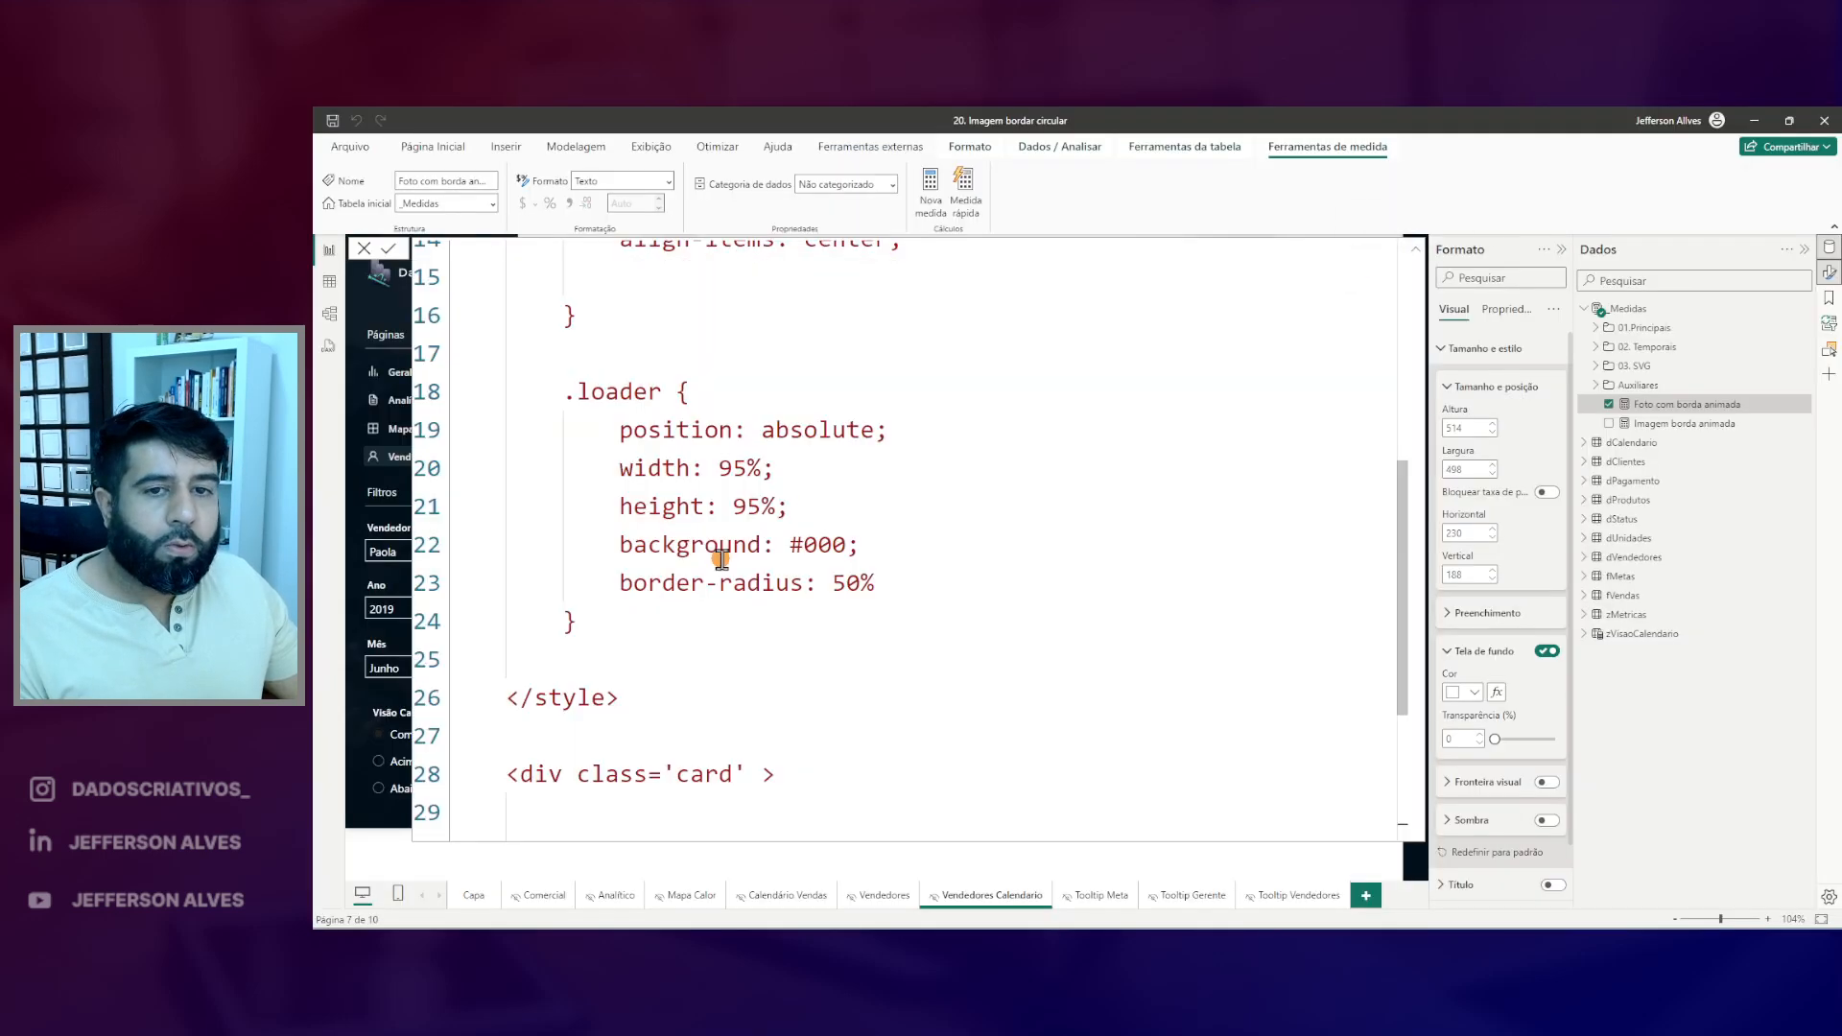
- Switch back to the measure's formula in Power BI and nest an empty <div> </div> inside the loader div
scroll(707, 625, down, 3)
click(894, 601)
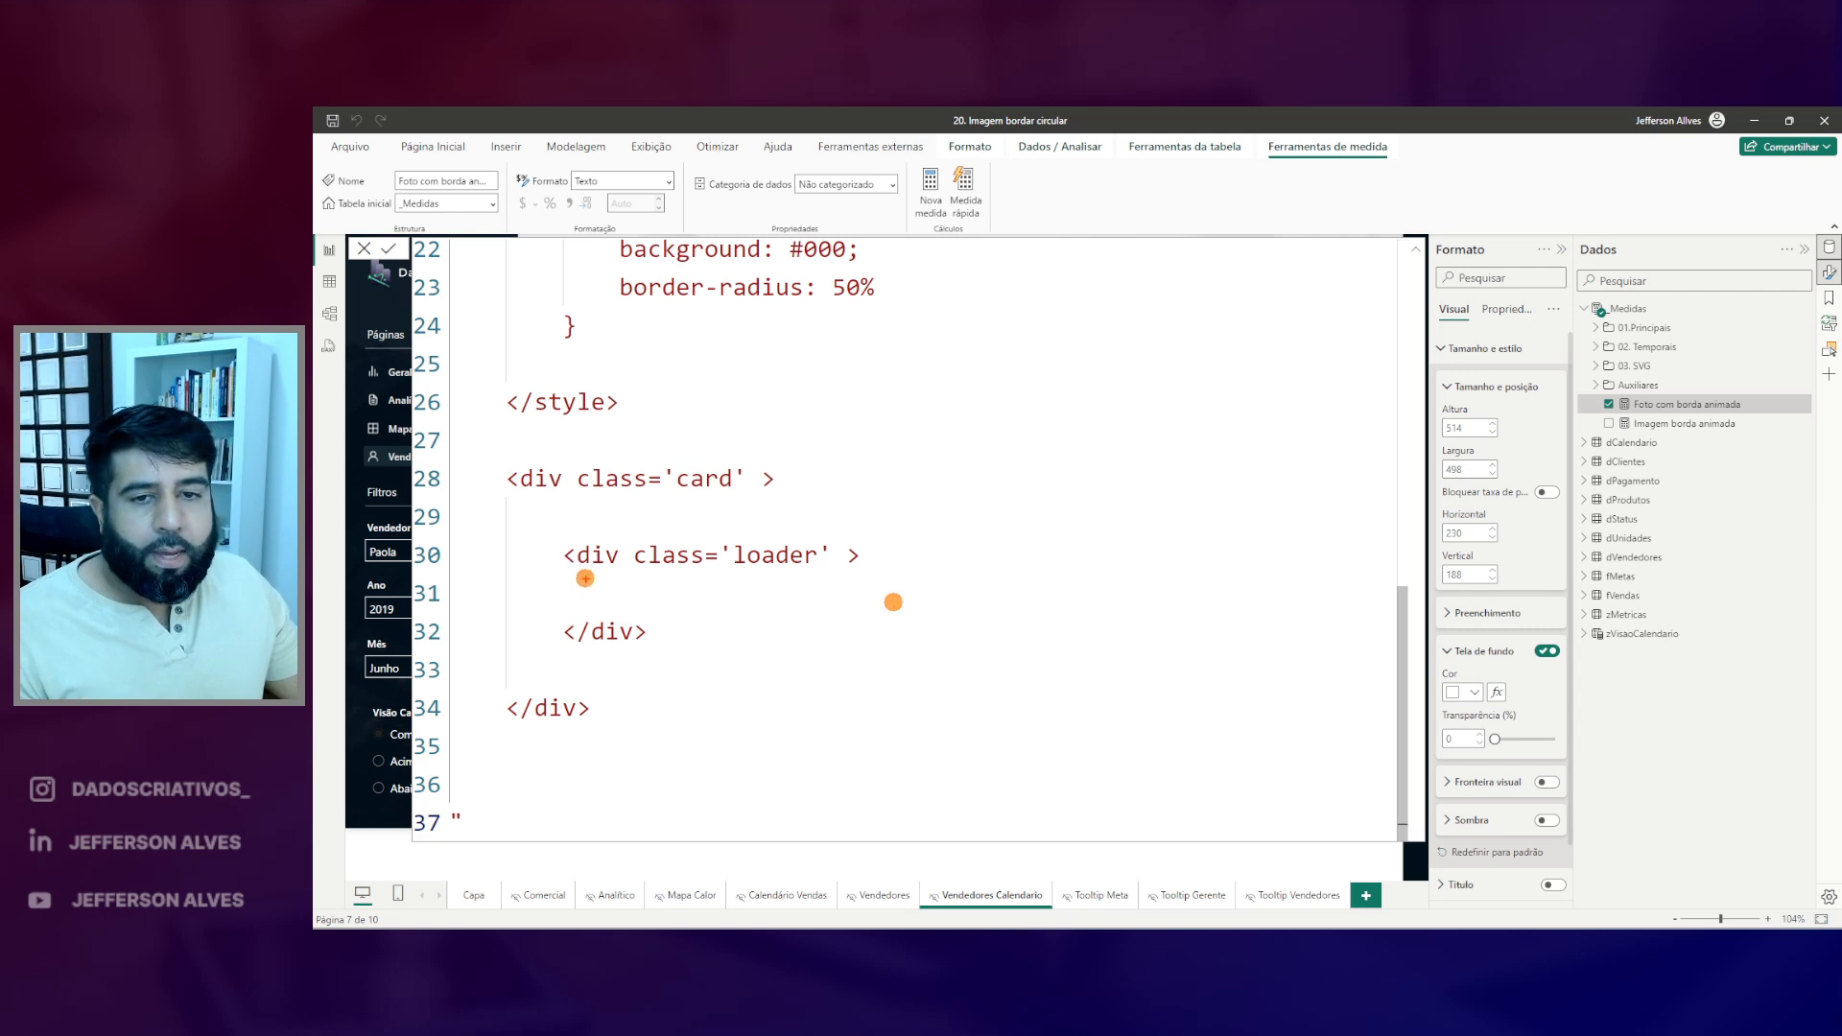
mouse_move(561, 548)
mouse_down()
mouse_move(765, 639)
mouse_move(895, 645)
mouse_up()
drag(646, 610, 727, 575)
key(Escape)
click(630, 586)
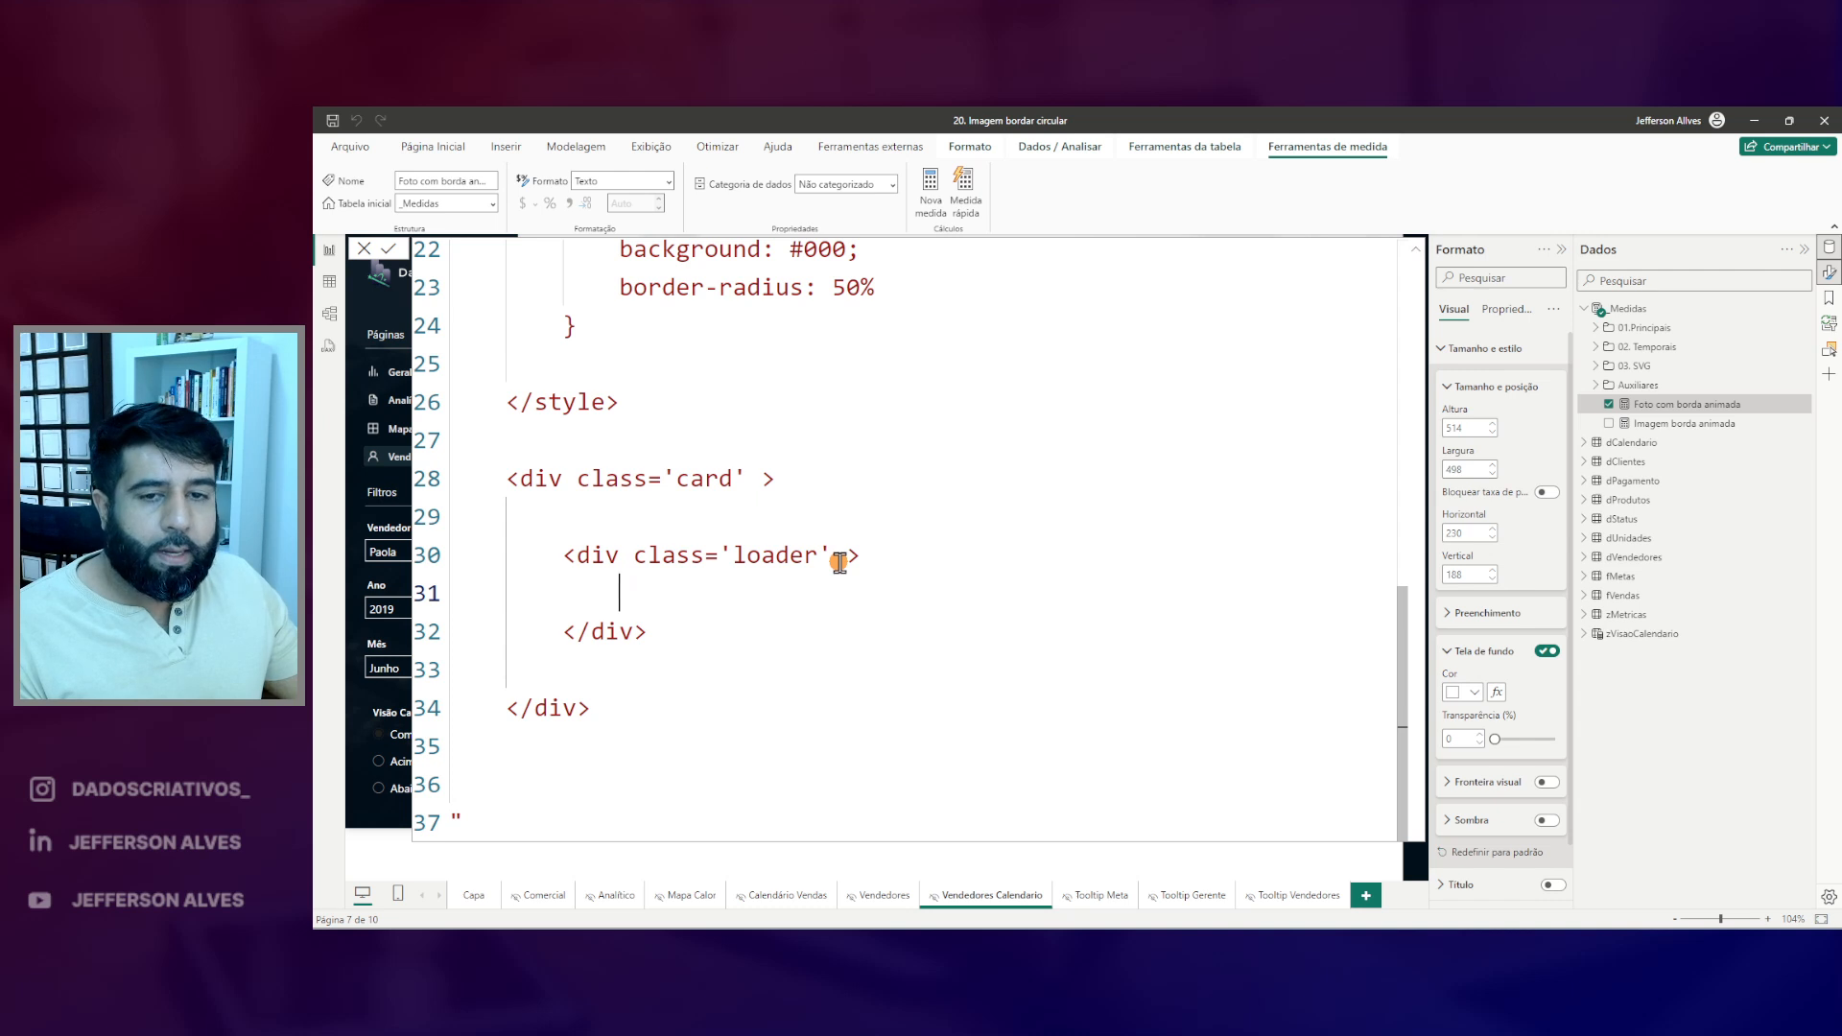
text(<div>)
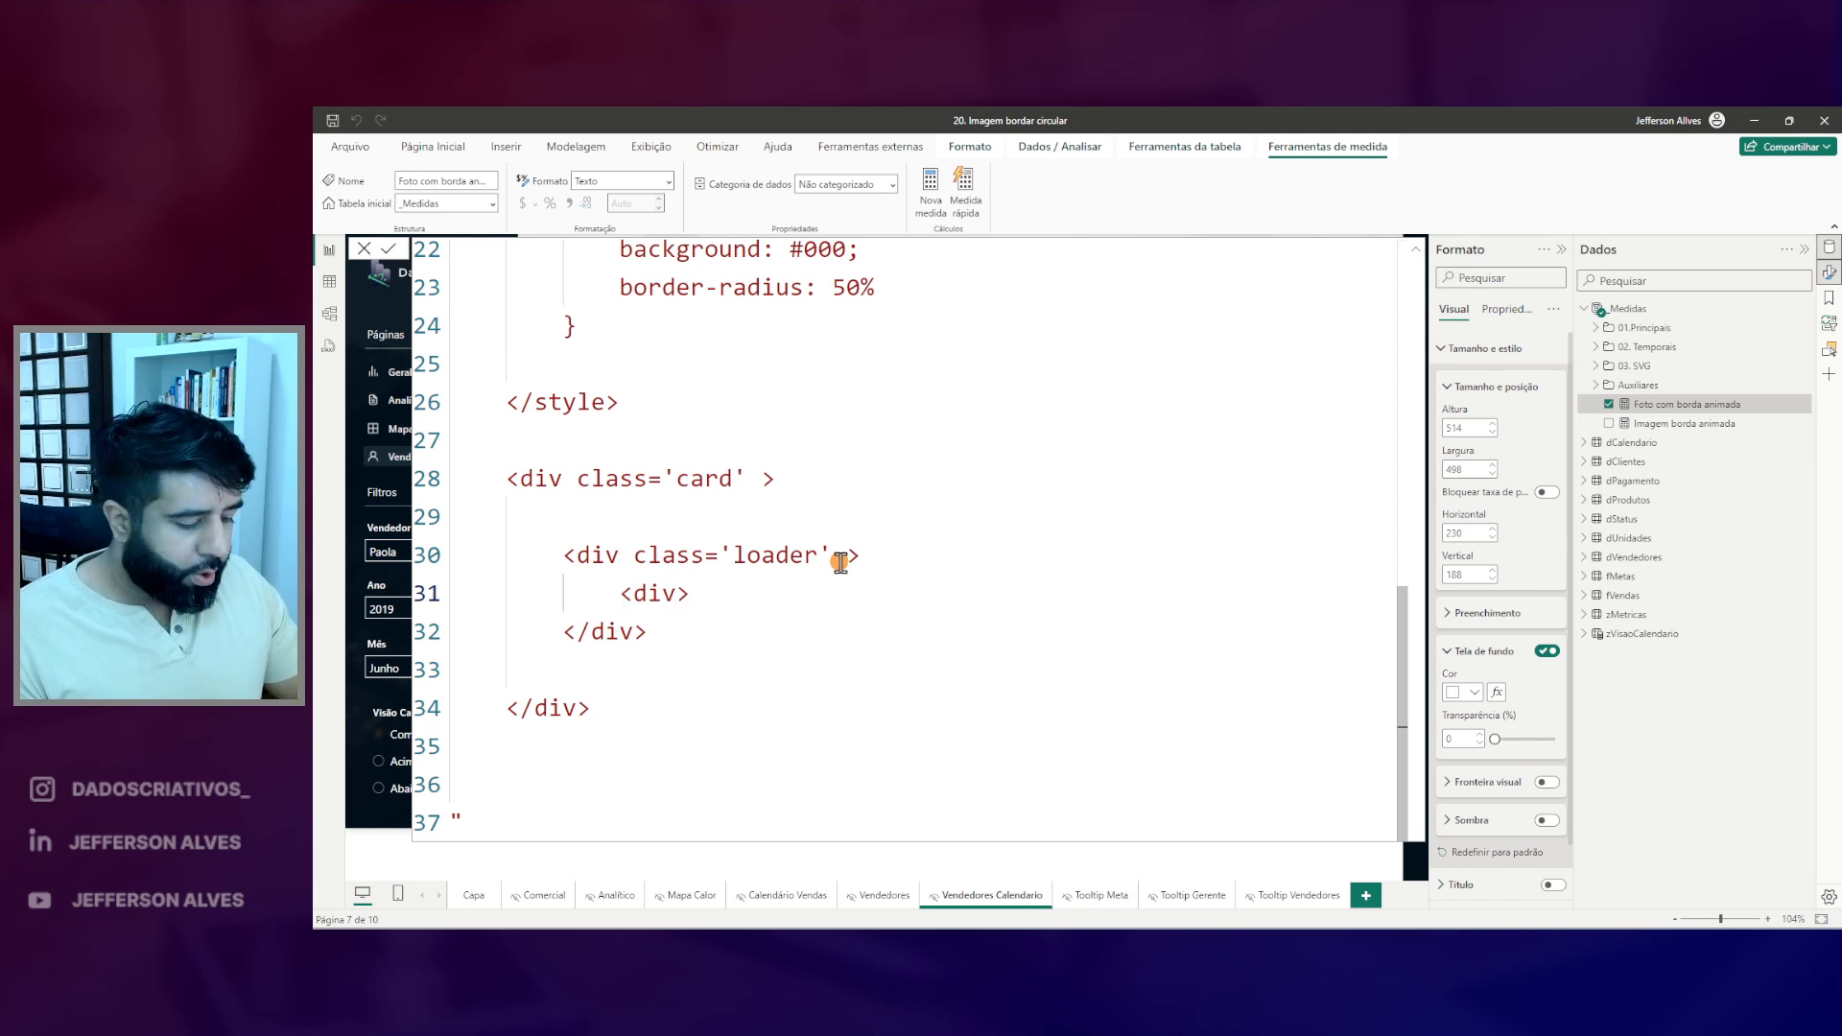
text( </div>)
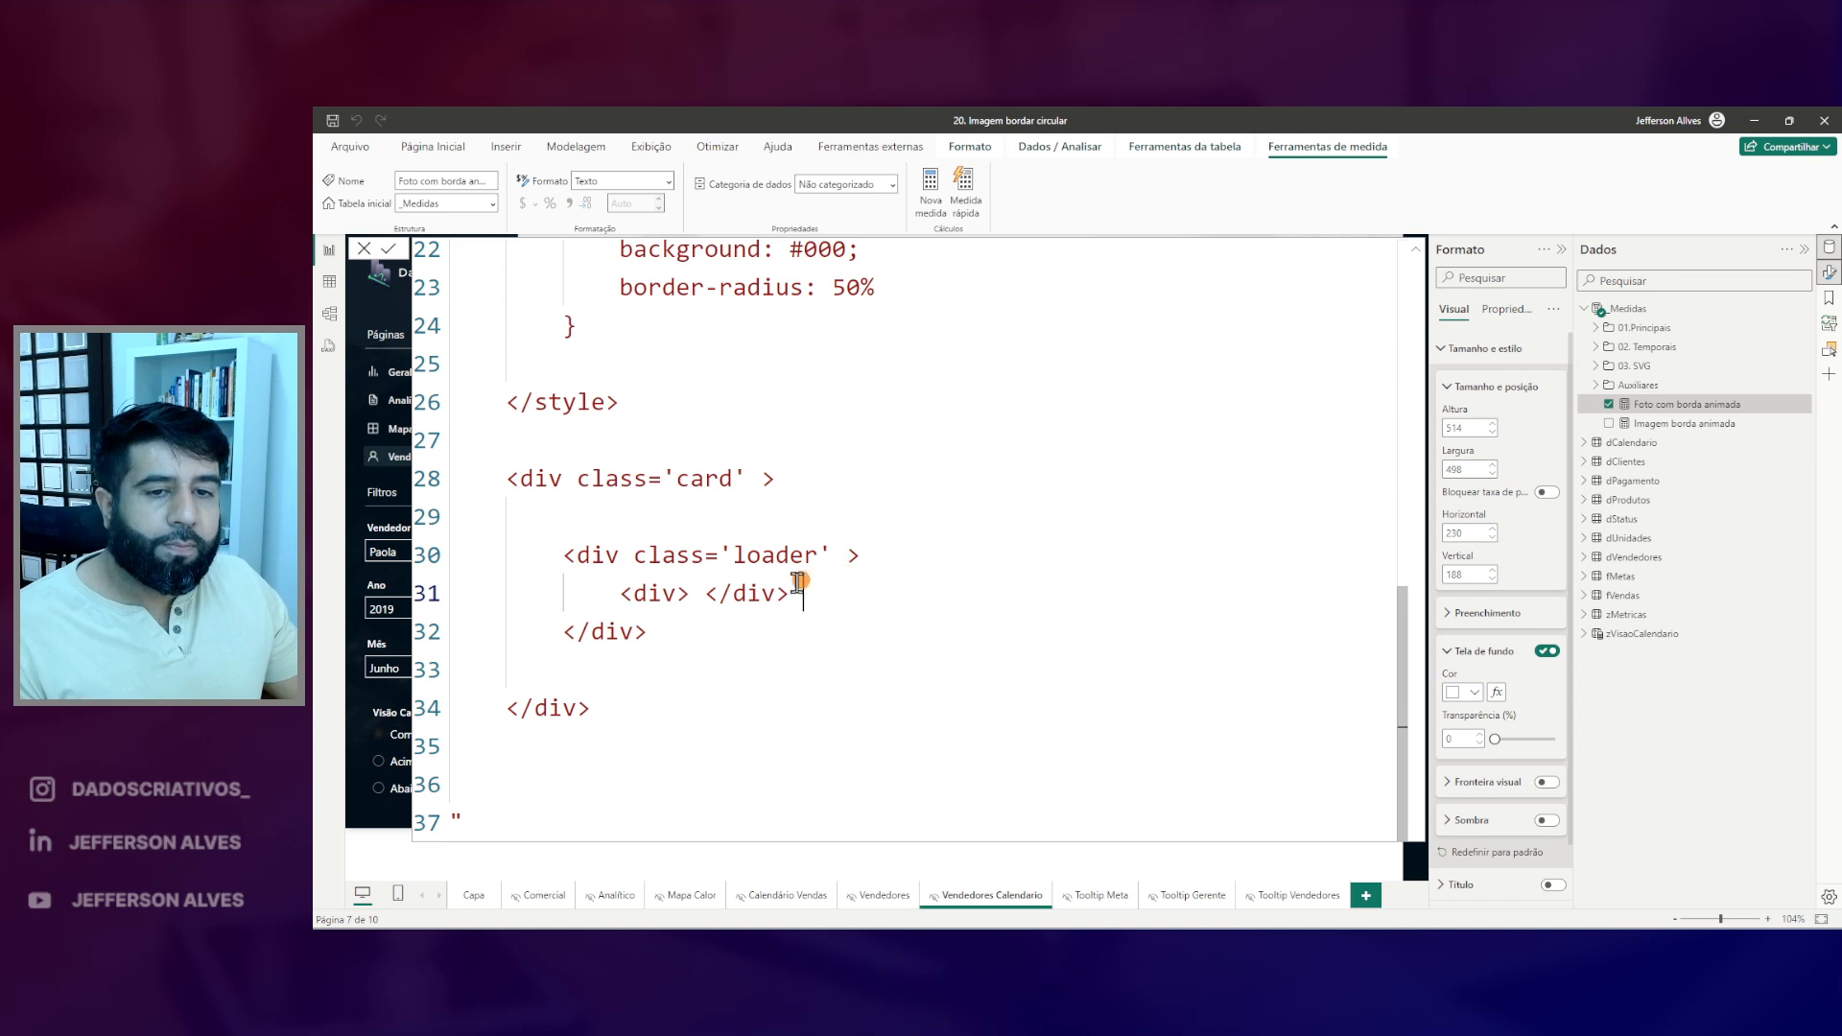
- Put the inner div's closing tag on its own line, and rejoin both tags on one line
click(705, 594)
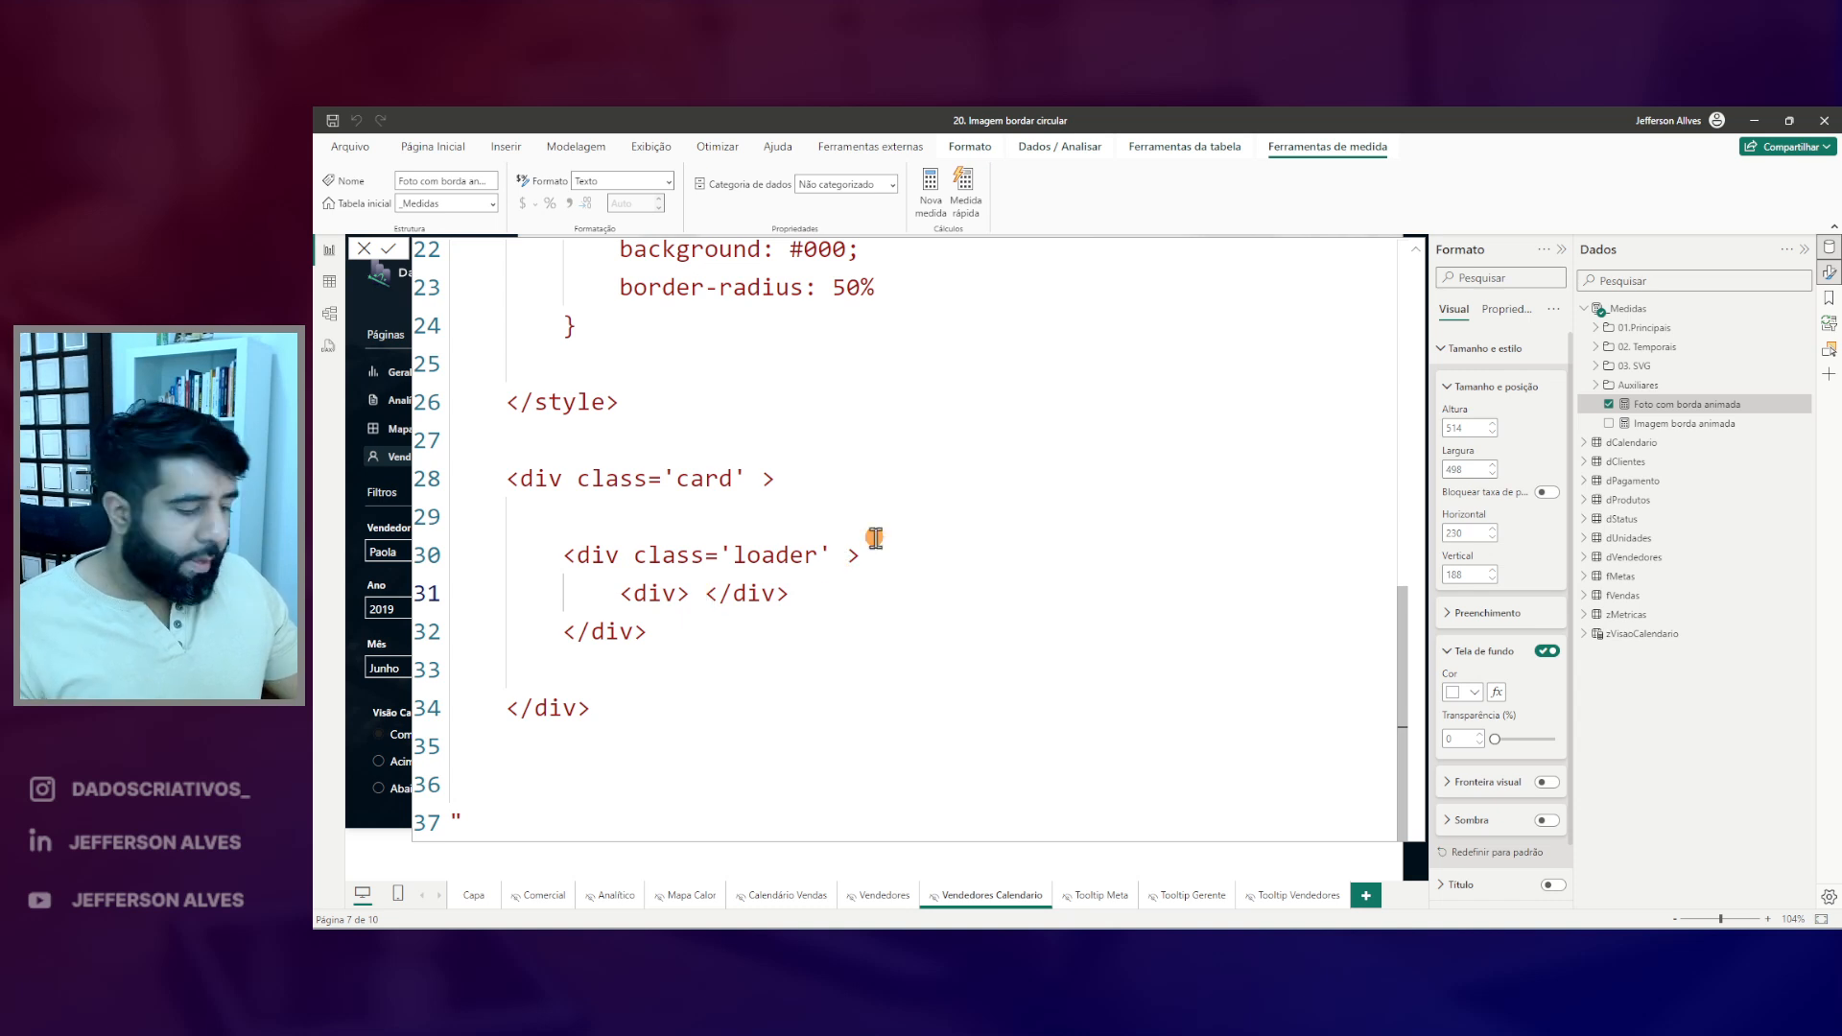
key(Return)
mouse_move(480, 455)
mouse_down()
mouse_move(614, 500)
mouse_move(784, 500)
mouse_up()
drag(492, 729, 641, 779)
mouse_move(546, 538)
mouse_down()
mouse_move(613, 573)
mouse_move(879, 579)
mouse_up()
drag(563, 653, 684, 684)
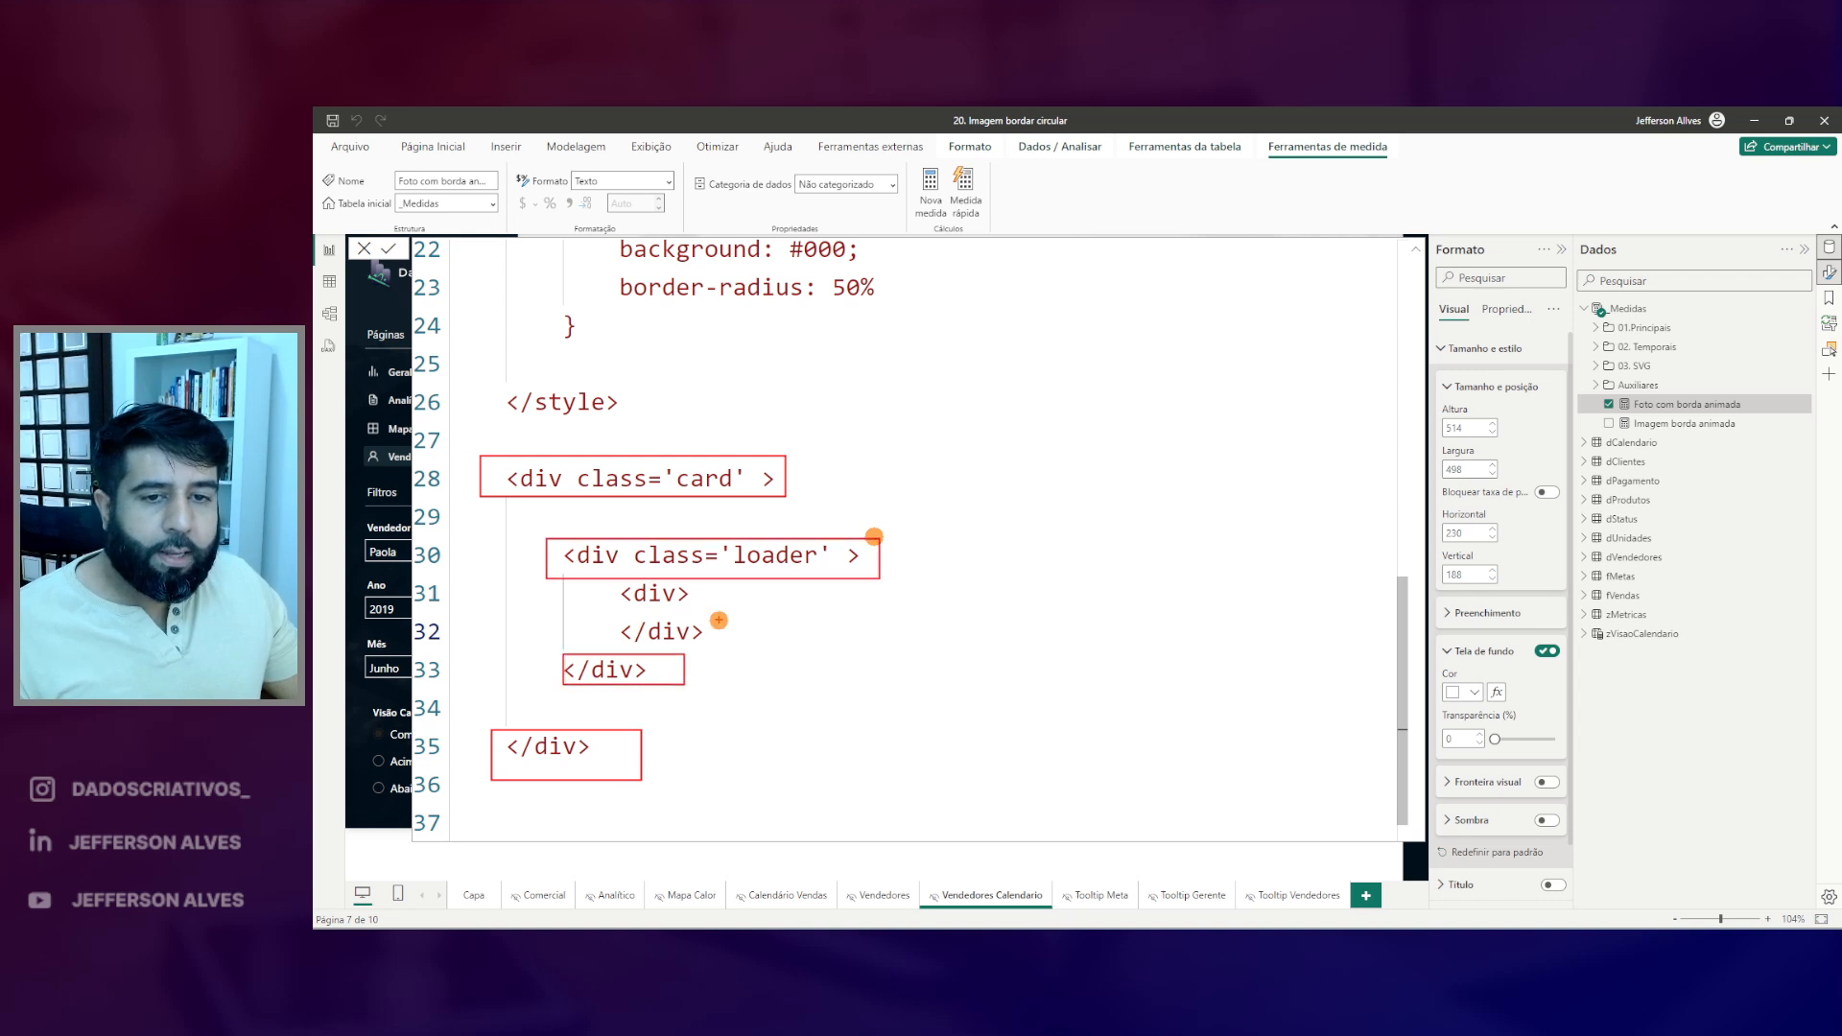
key(Escape)
click(706, 593)
key(Delete)
key(Delete)
key(Delete)
key(Delete)
key(Delete)
key(Delete)
key(Delete)
key(Delete)
key(Delete)
key(Delete)
key(Delete)
key(Delete)
drag(619, 579, 696, 606)
key(Escape)
- Give the inner div inside the loader div the attribute class='borda_progresso'
click(679, 593)
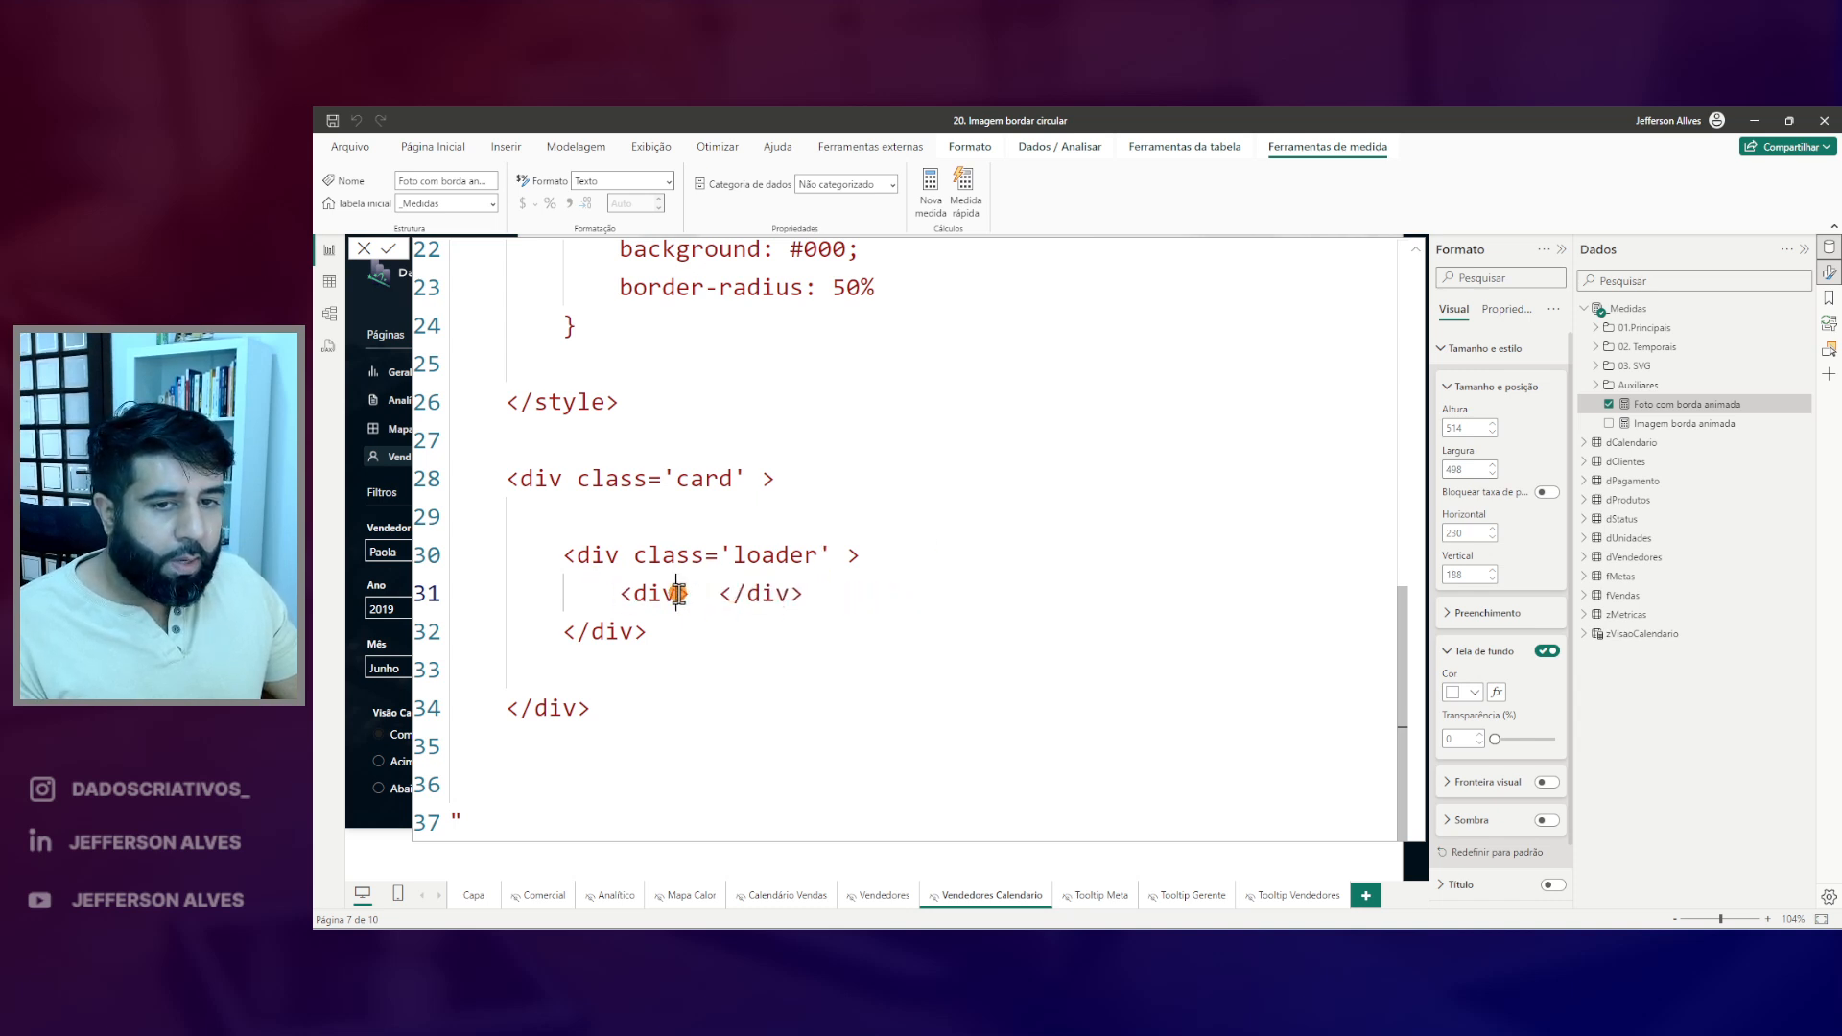
text(class)
text(='')
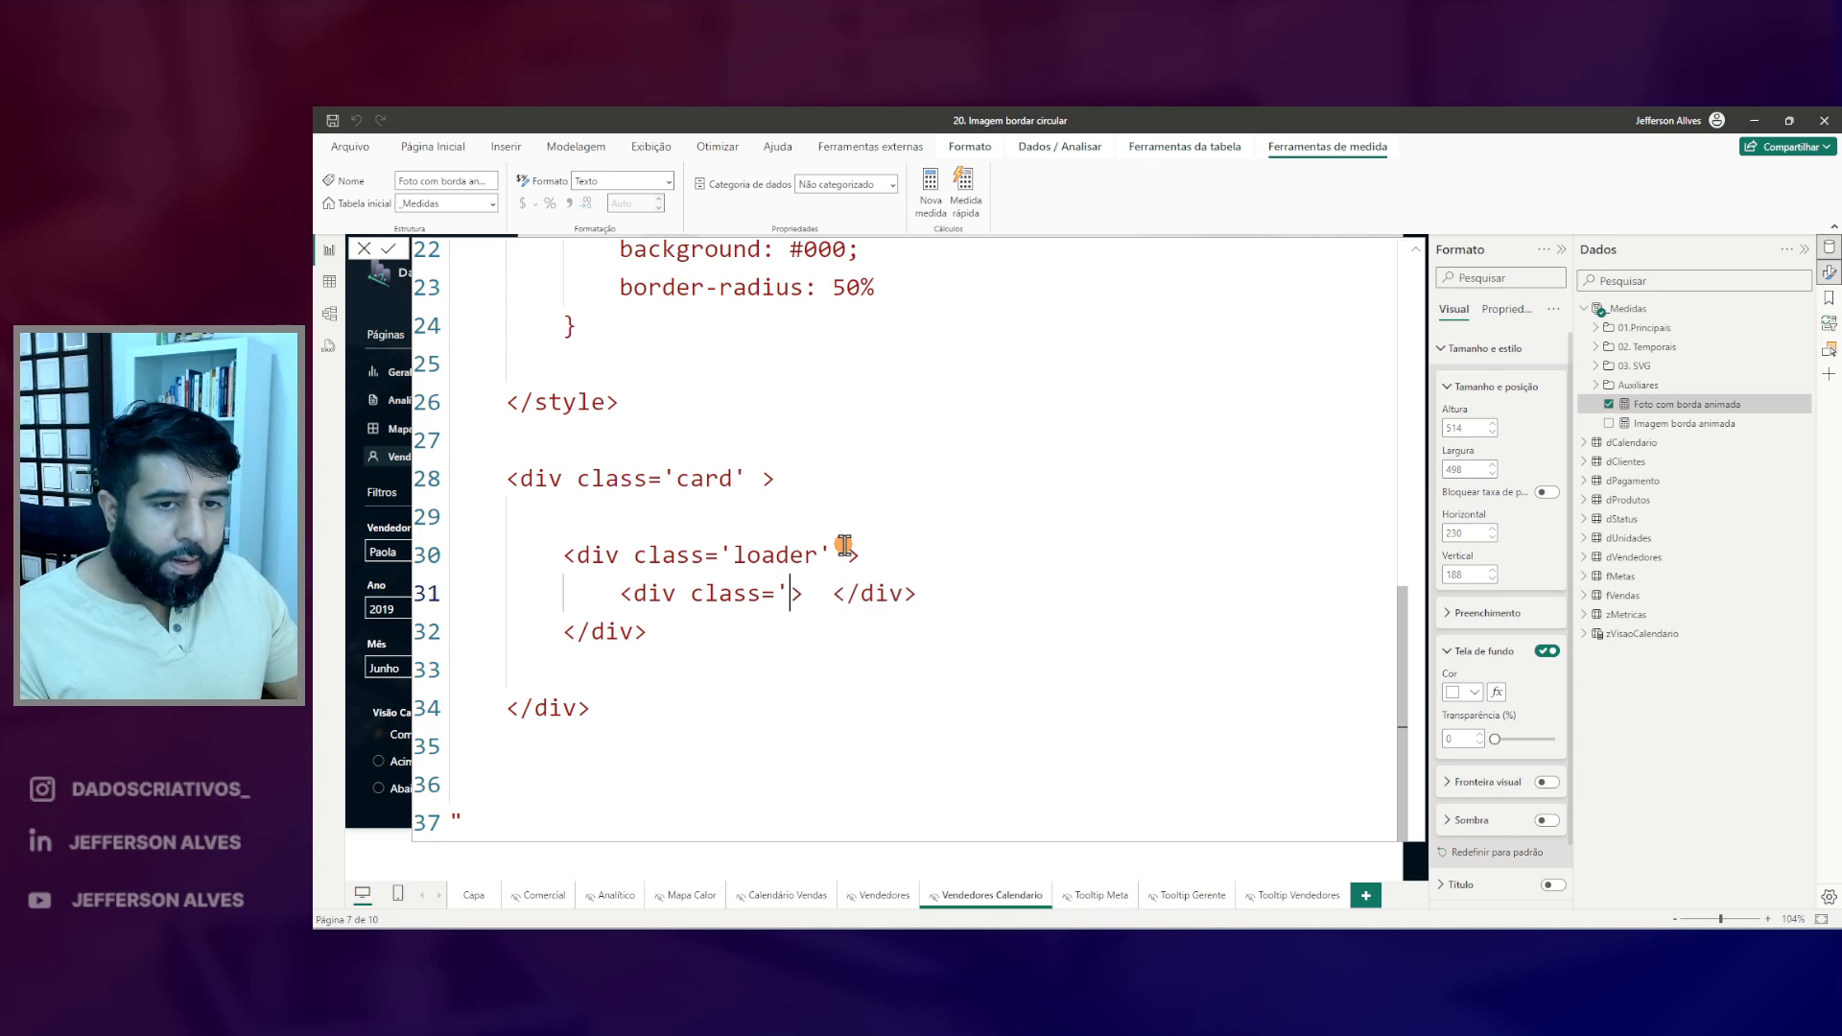
click(783, 593)
text(borda_progresso)
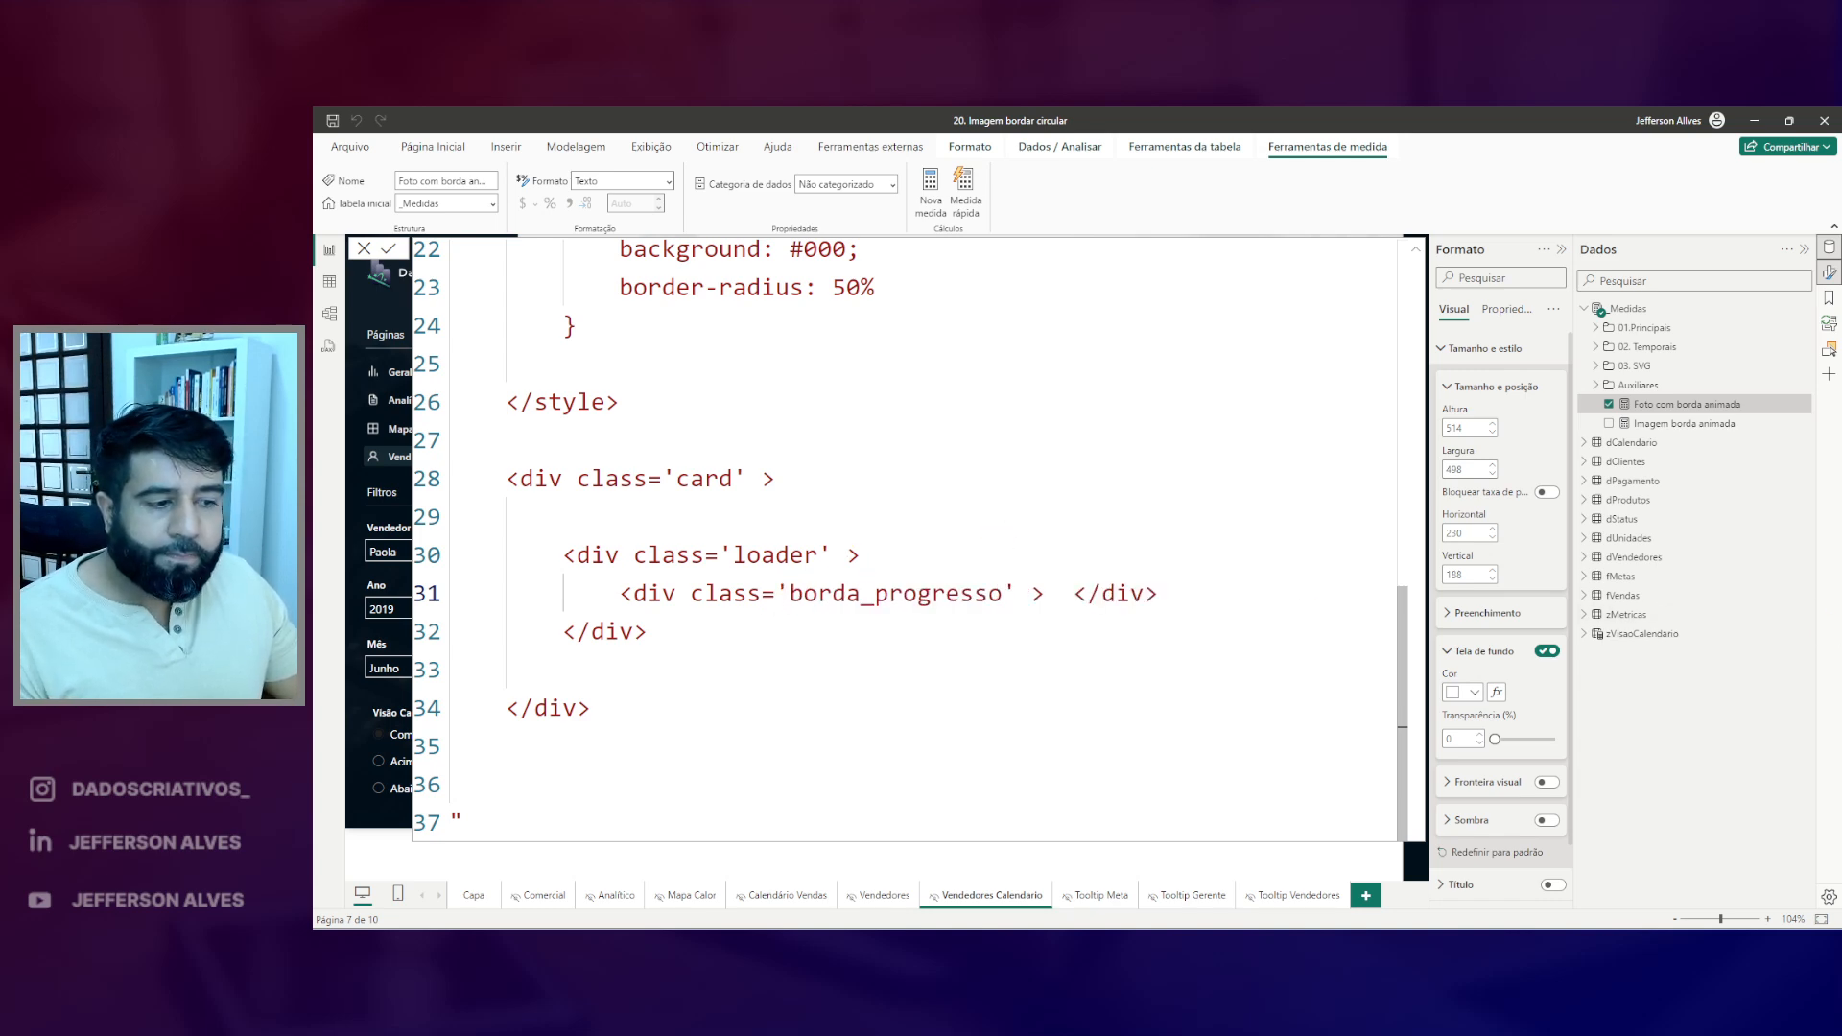
- Copy the inner div's class name and create an empty .borda_progresso { } rule below the .loader rule
scroll(823, 432, up, 1)
double_click(875, 635)
key(ctrl+c)
scroll(605, 497, up, 3)
click(605, 491)
key(Return)
key(Return)
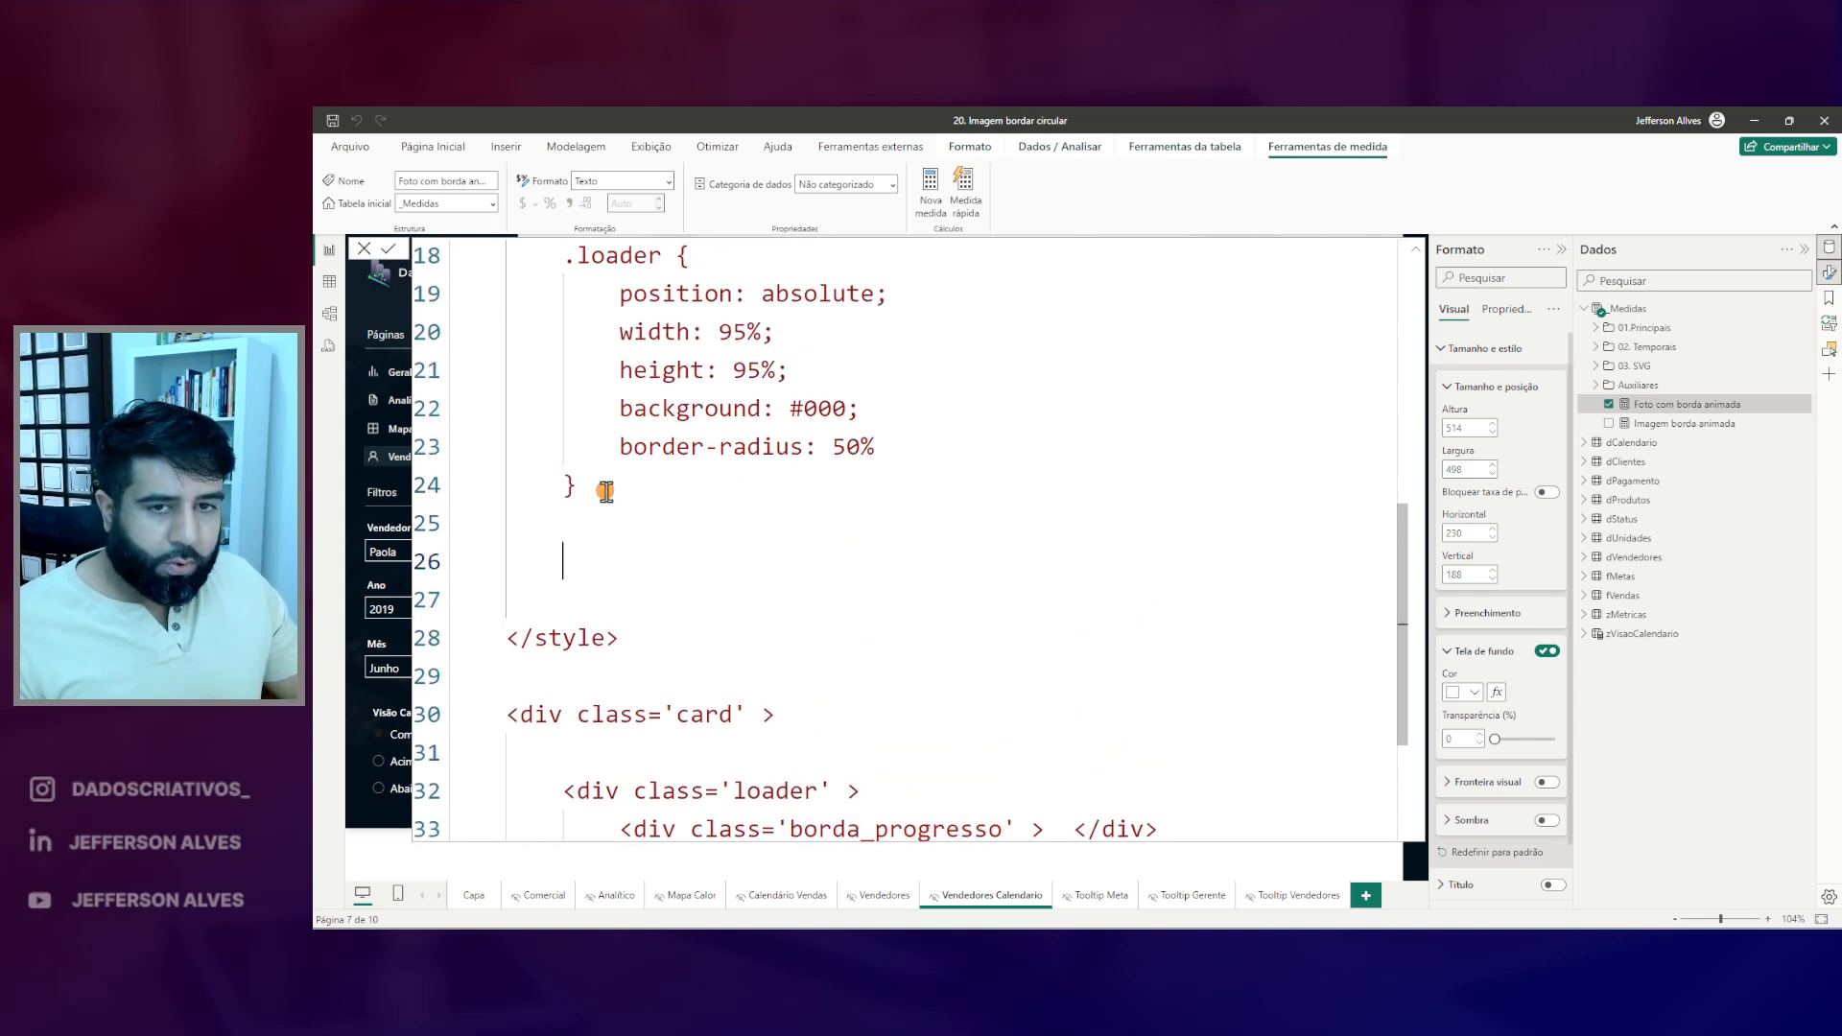
text(.)
key(ctrl+v)
text({)
key(Return)
key(Return)
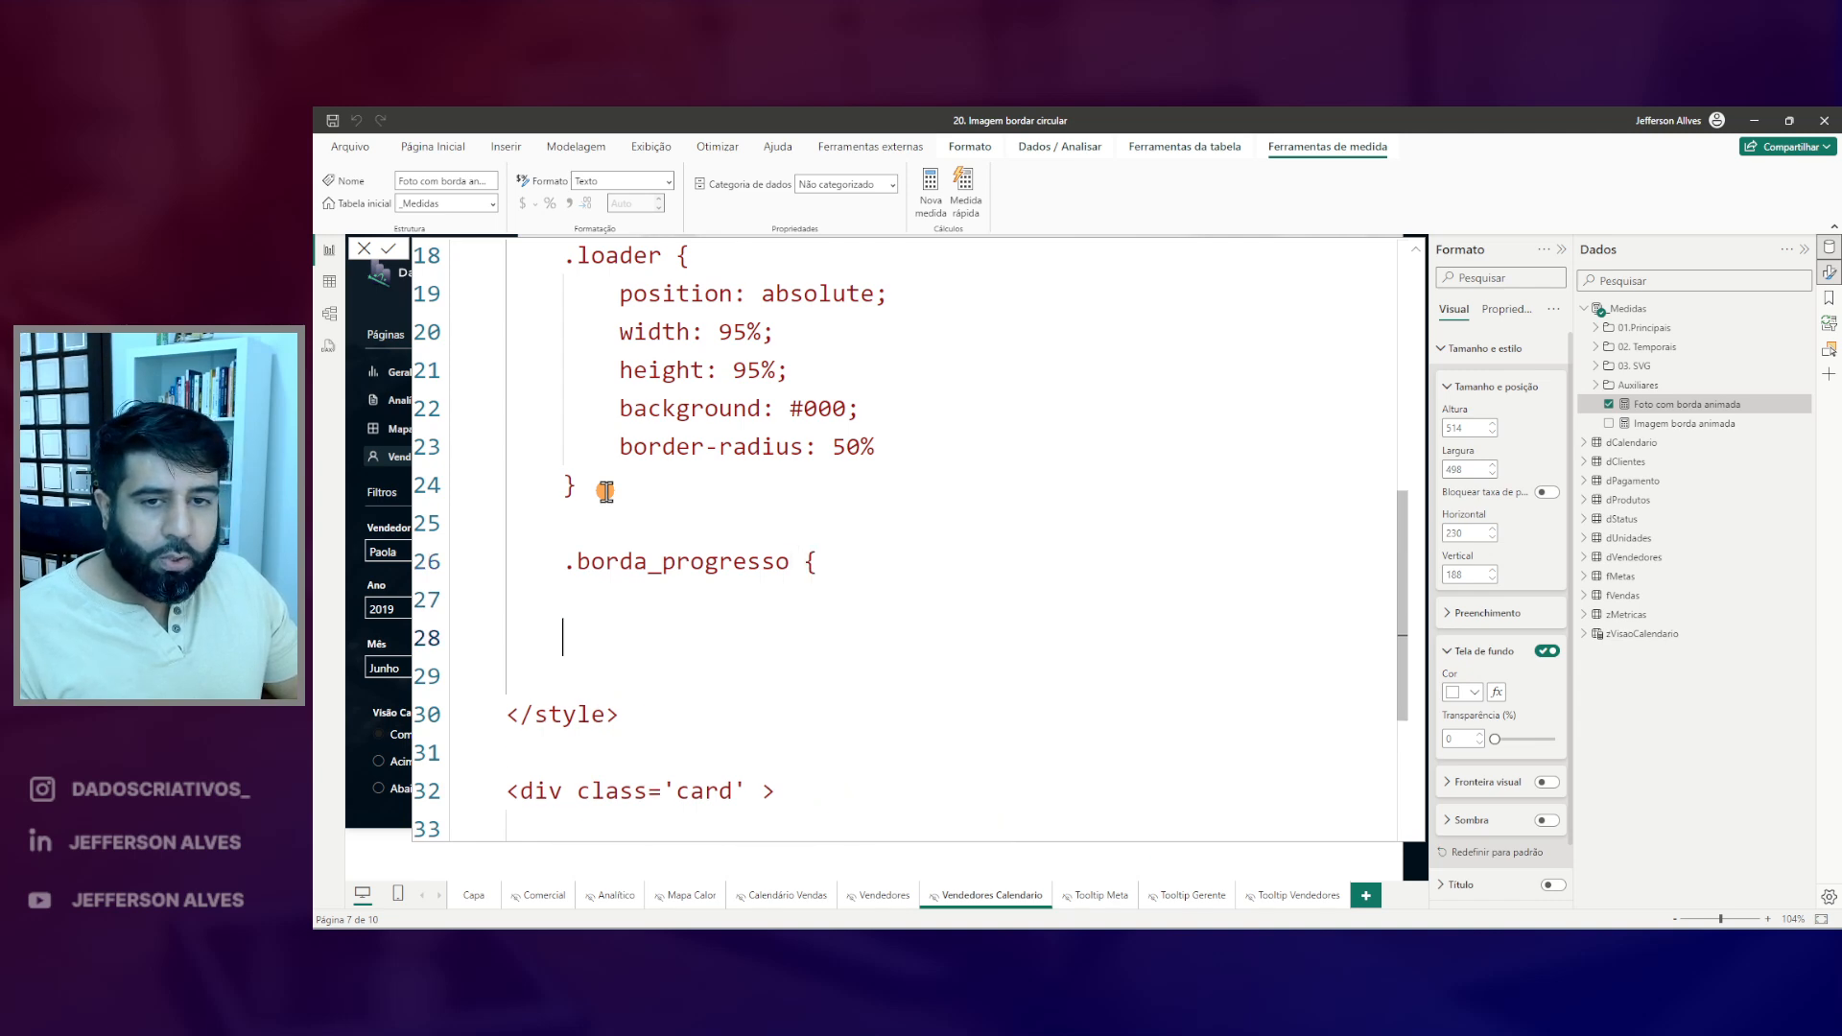
click(645, 589)
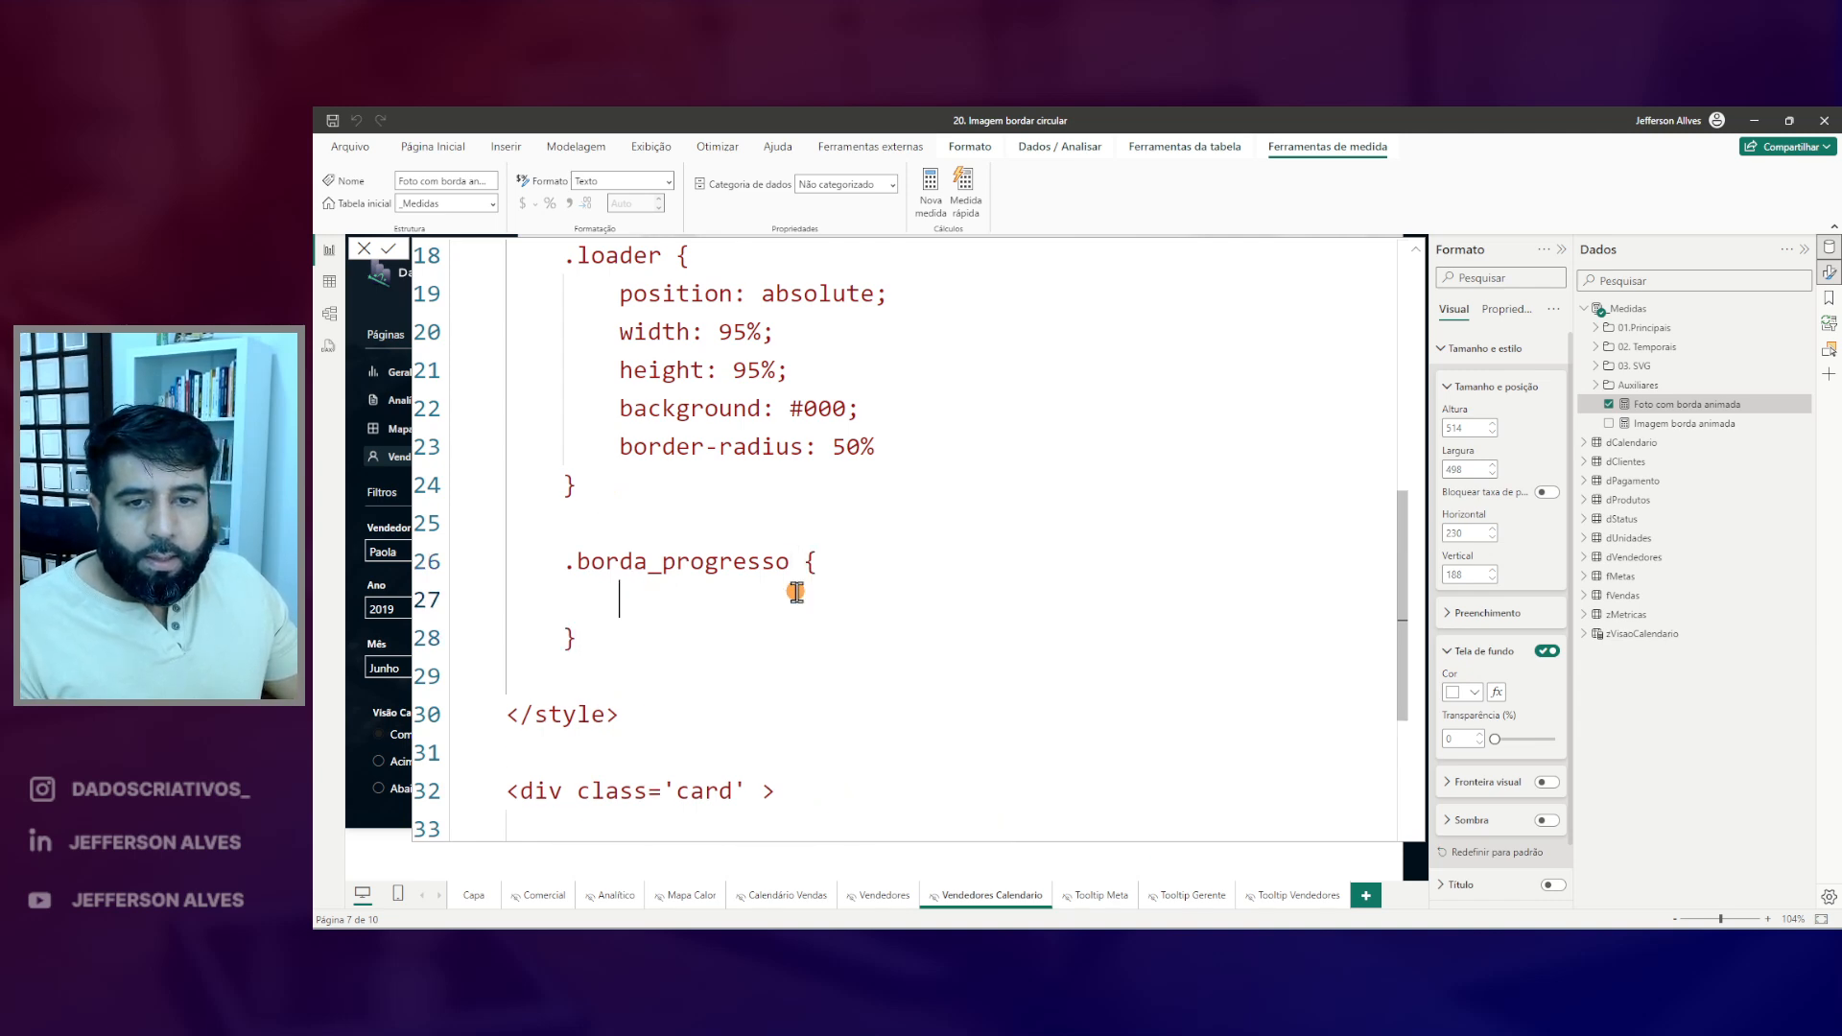
- Fill the .borda_progresso rule with position: absolute, width: 50%, height: 100% and background: #00fff9, and collapse the formula editor to check the visual
text(position: absolute;)
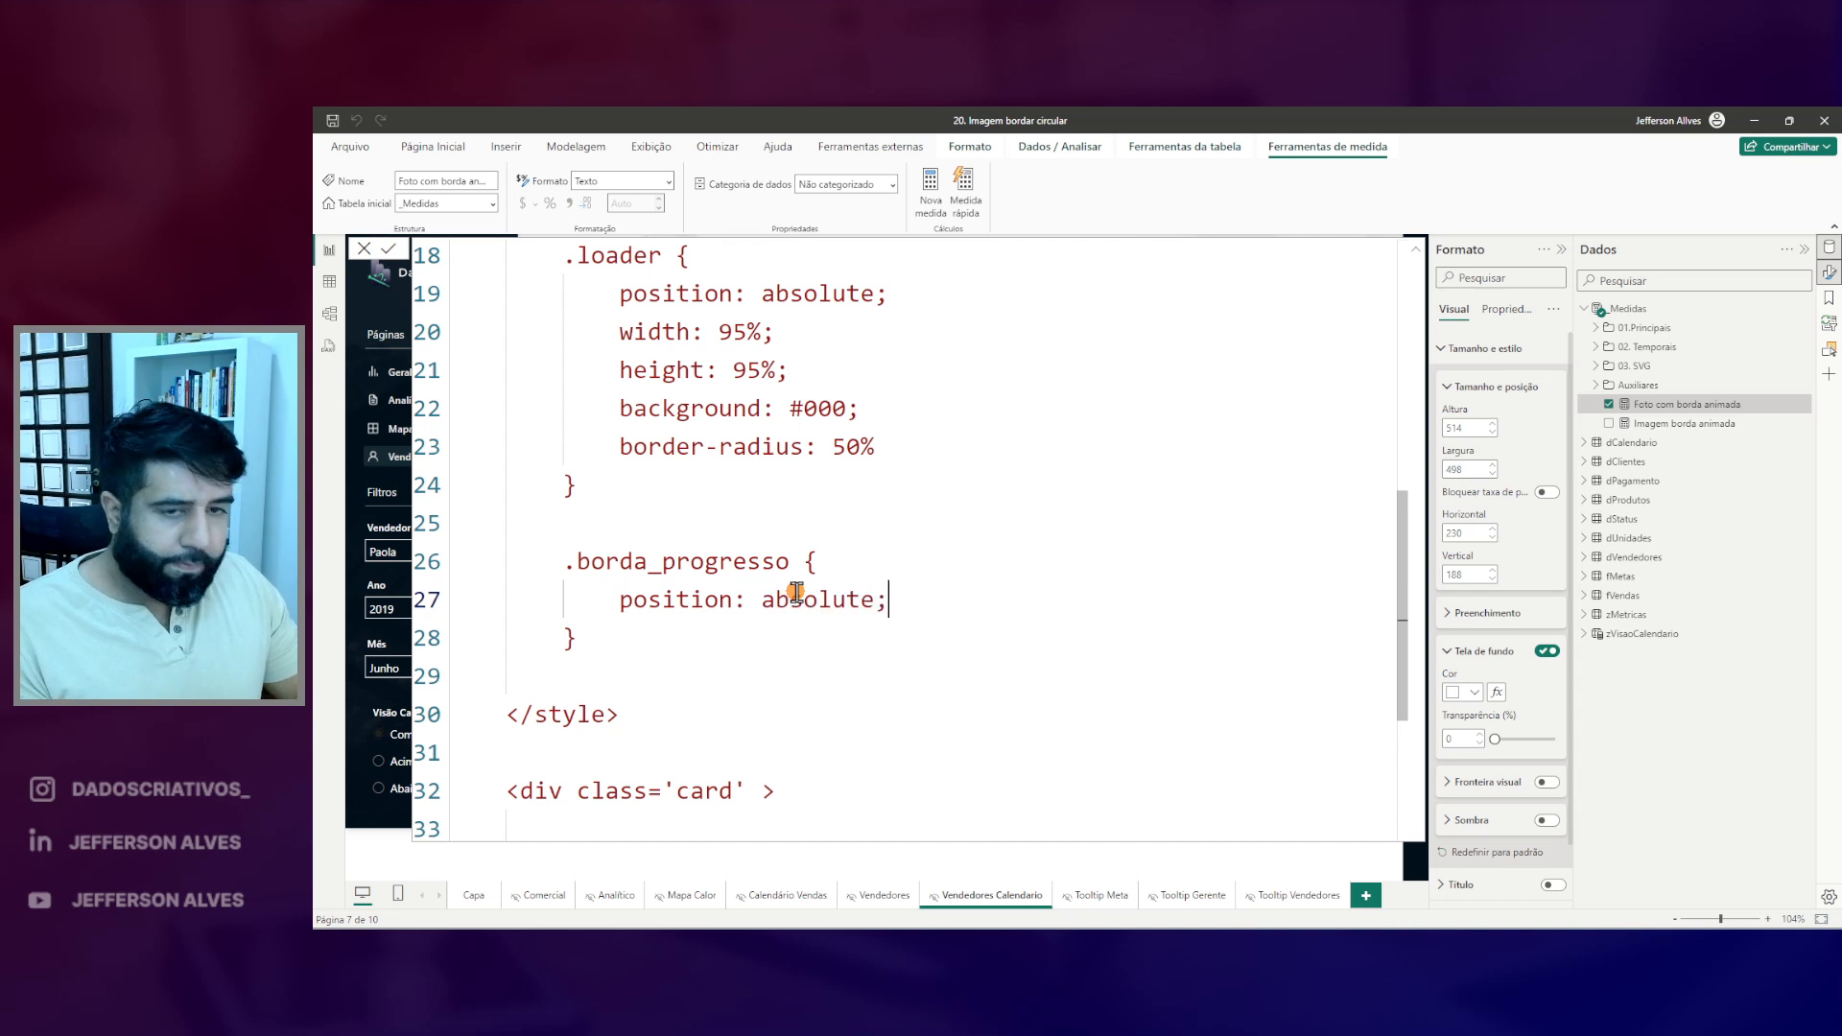
key(Return)
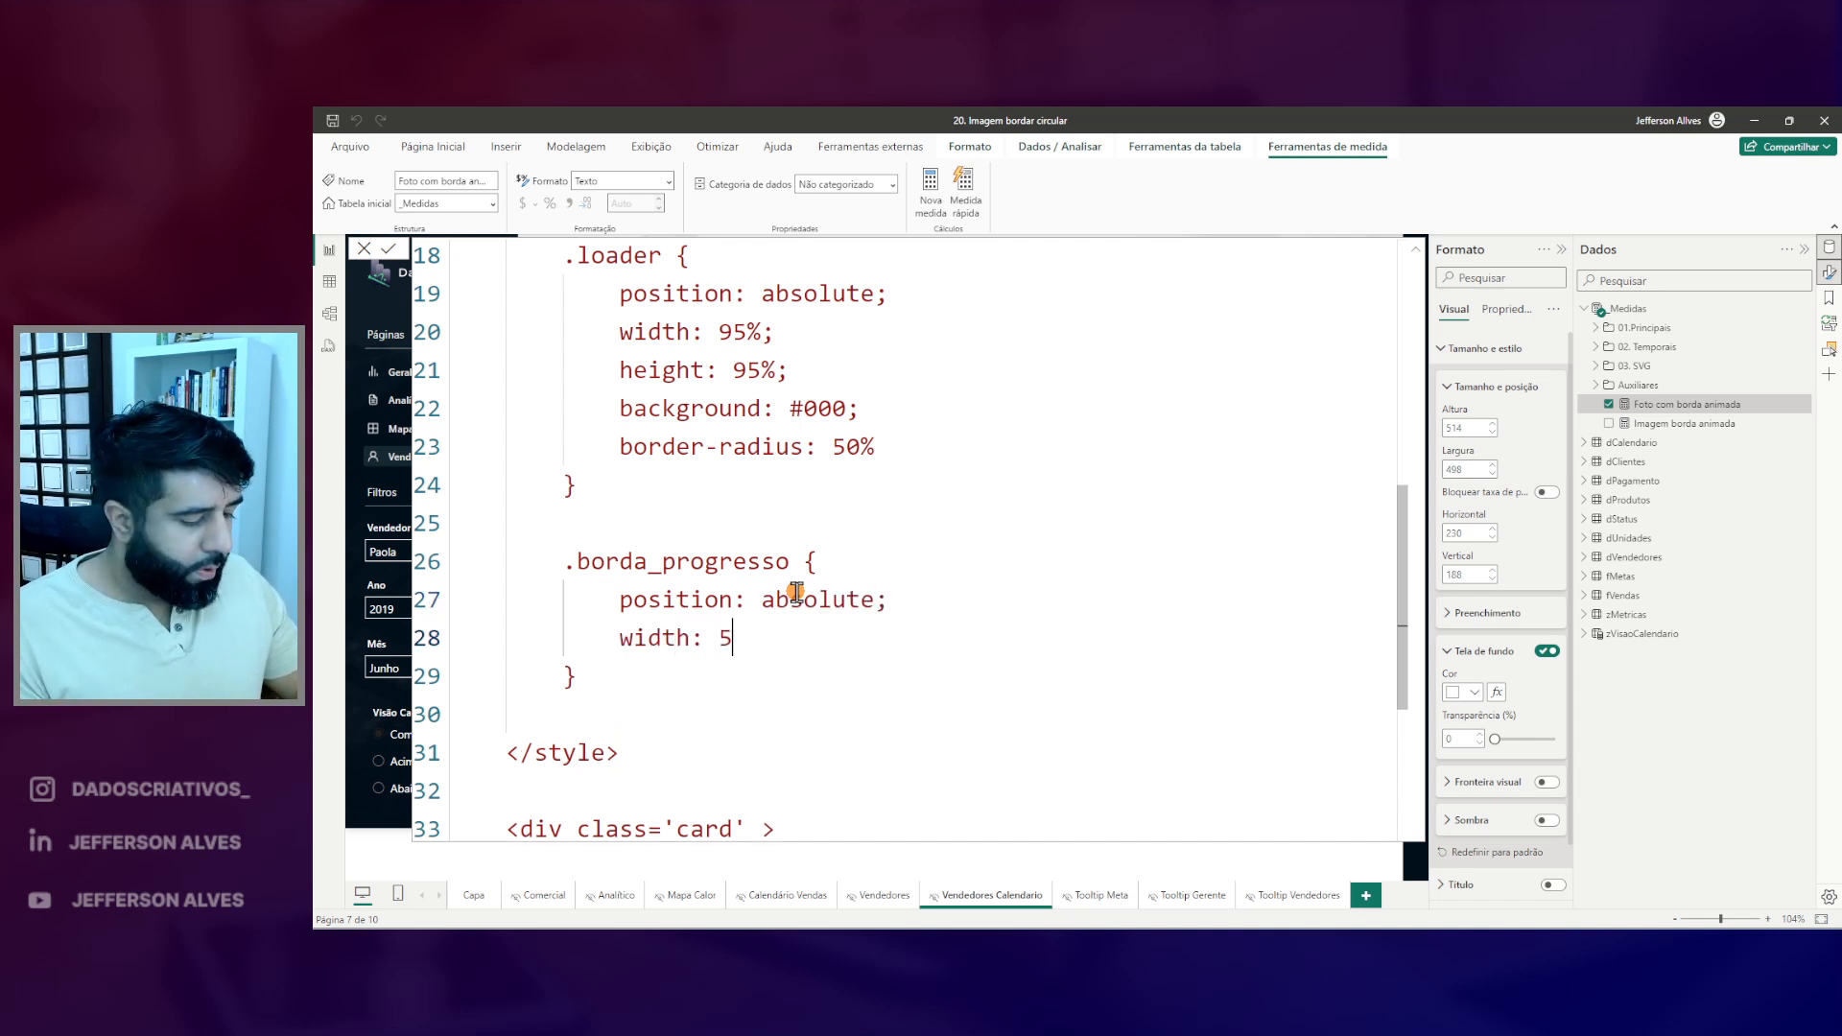
key(Return)
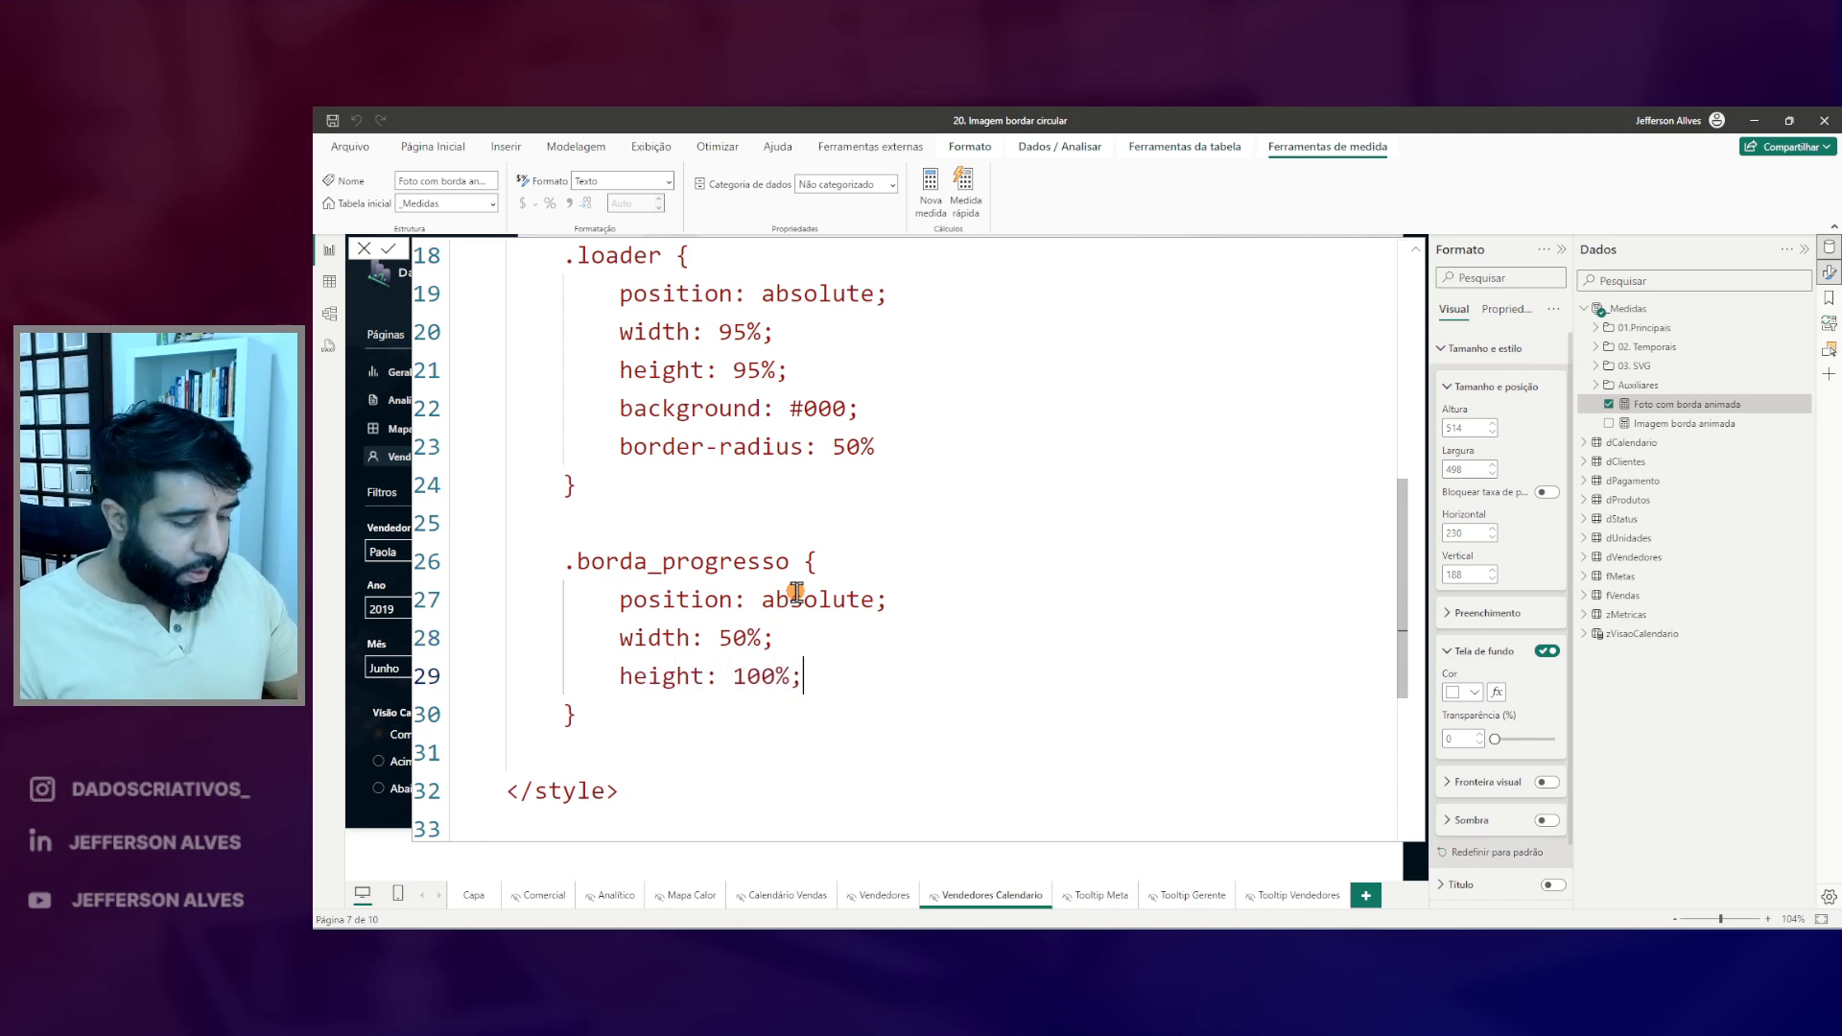
key(Return)
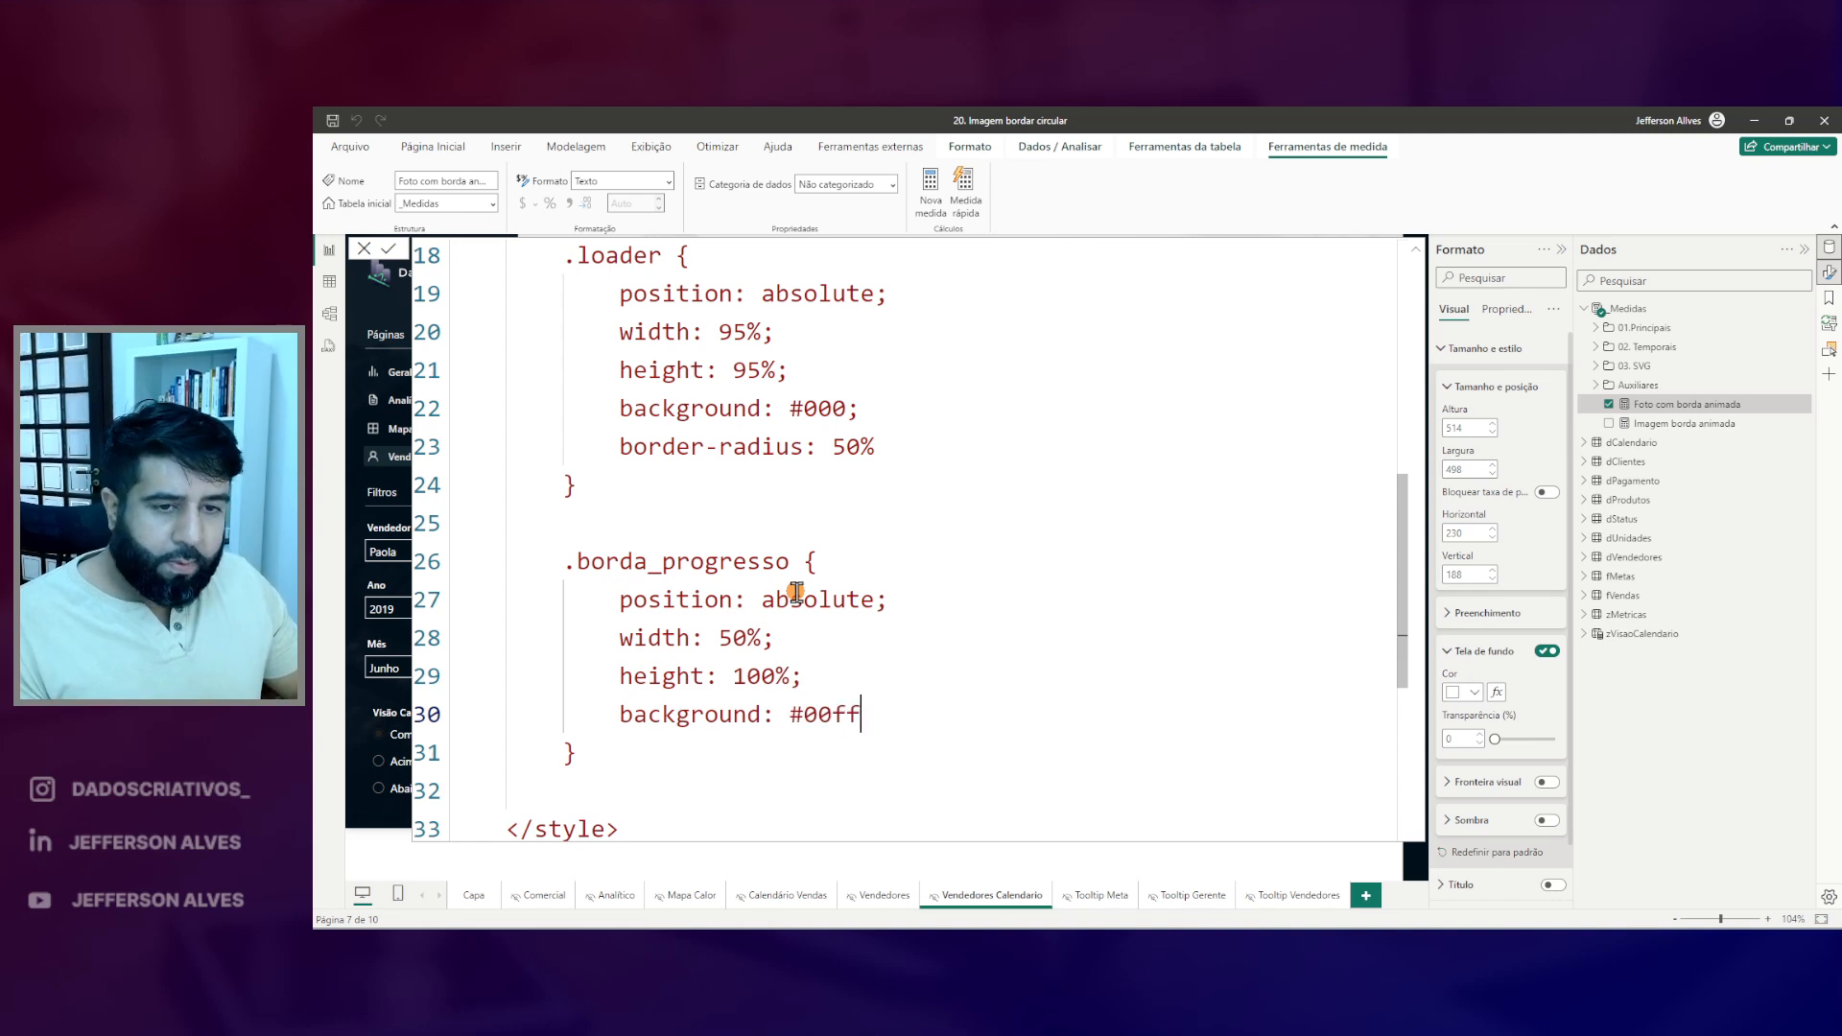
click(1415, 250)
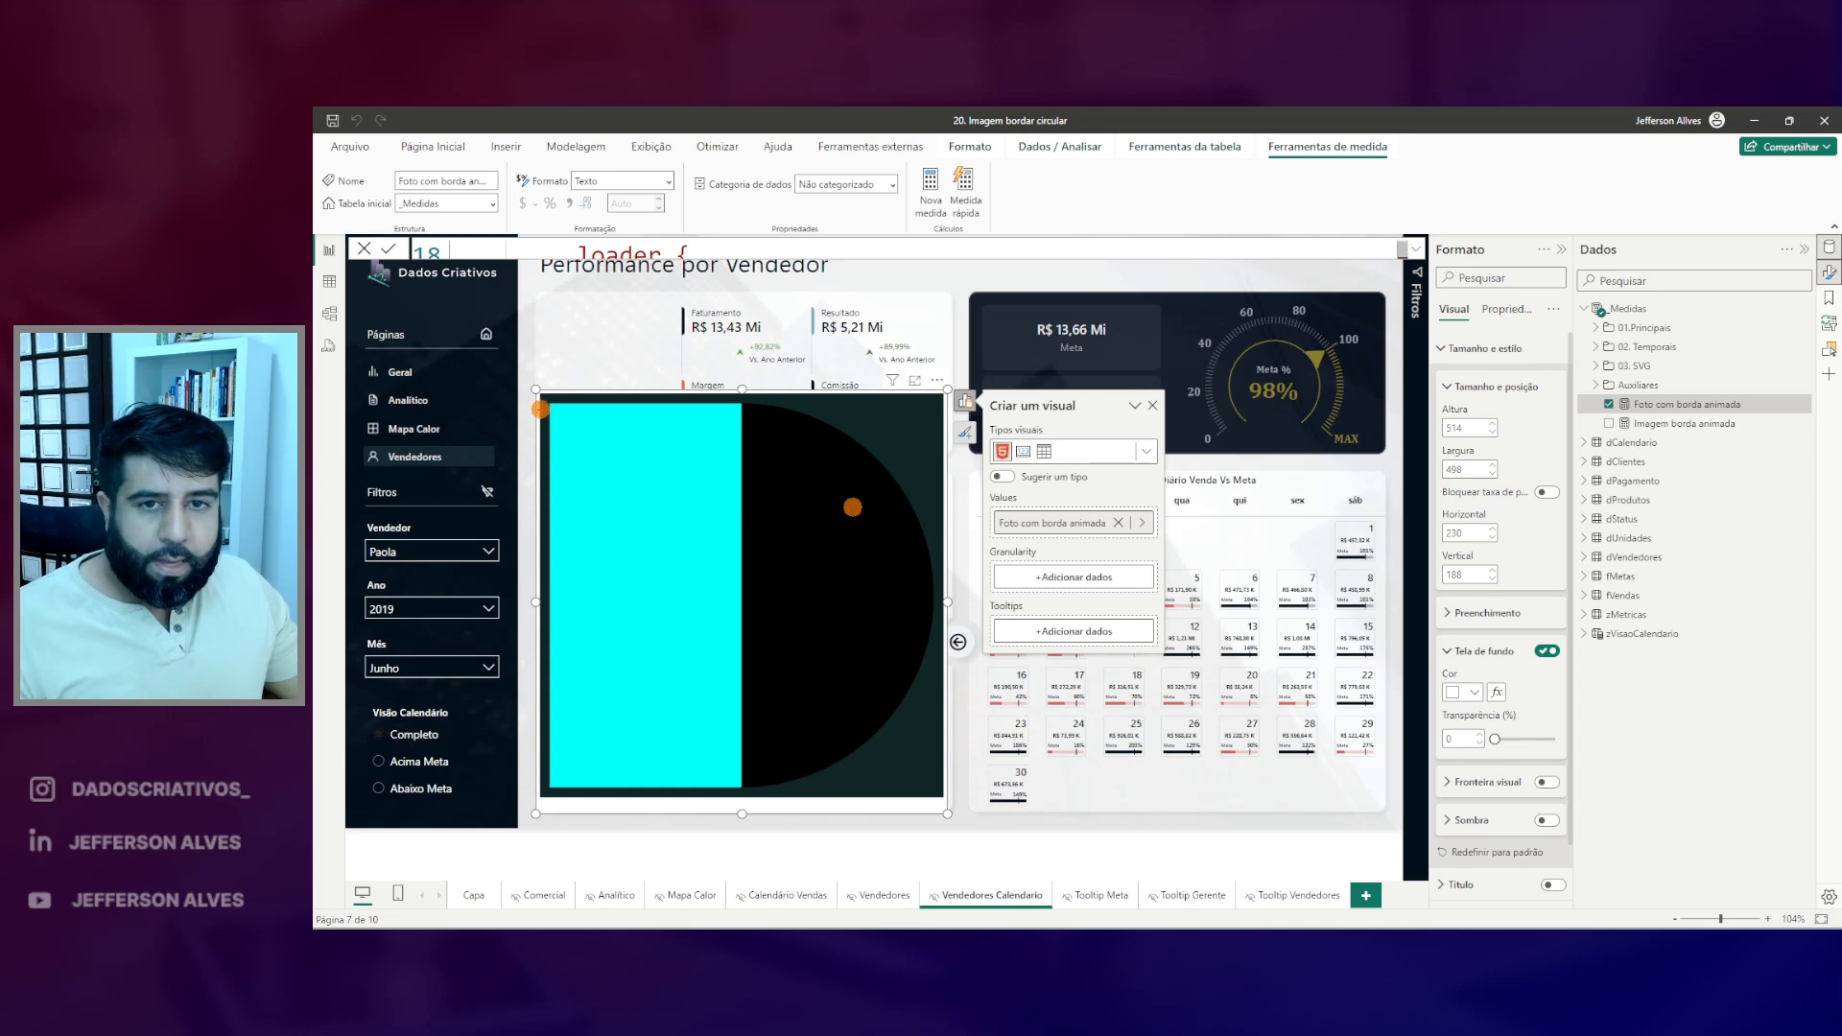
- Make the .borda_progresso background semi-transparent as #00fff988, and compare the rectangle with the black circle in the visual
click(1415, 248)
click(890, 715)
text(88)
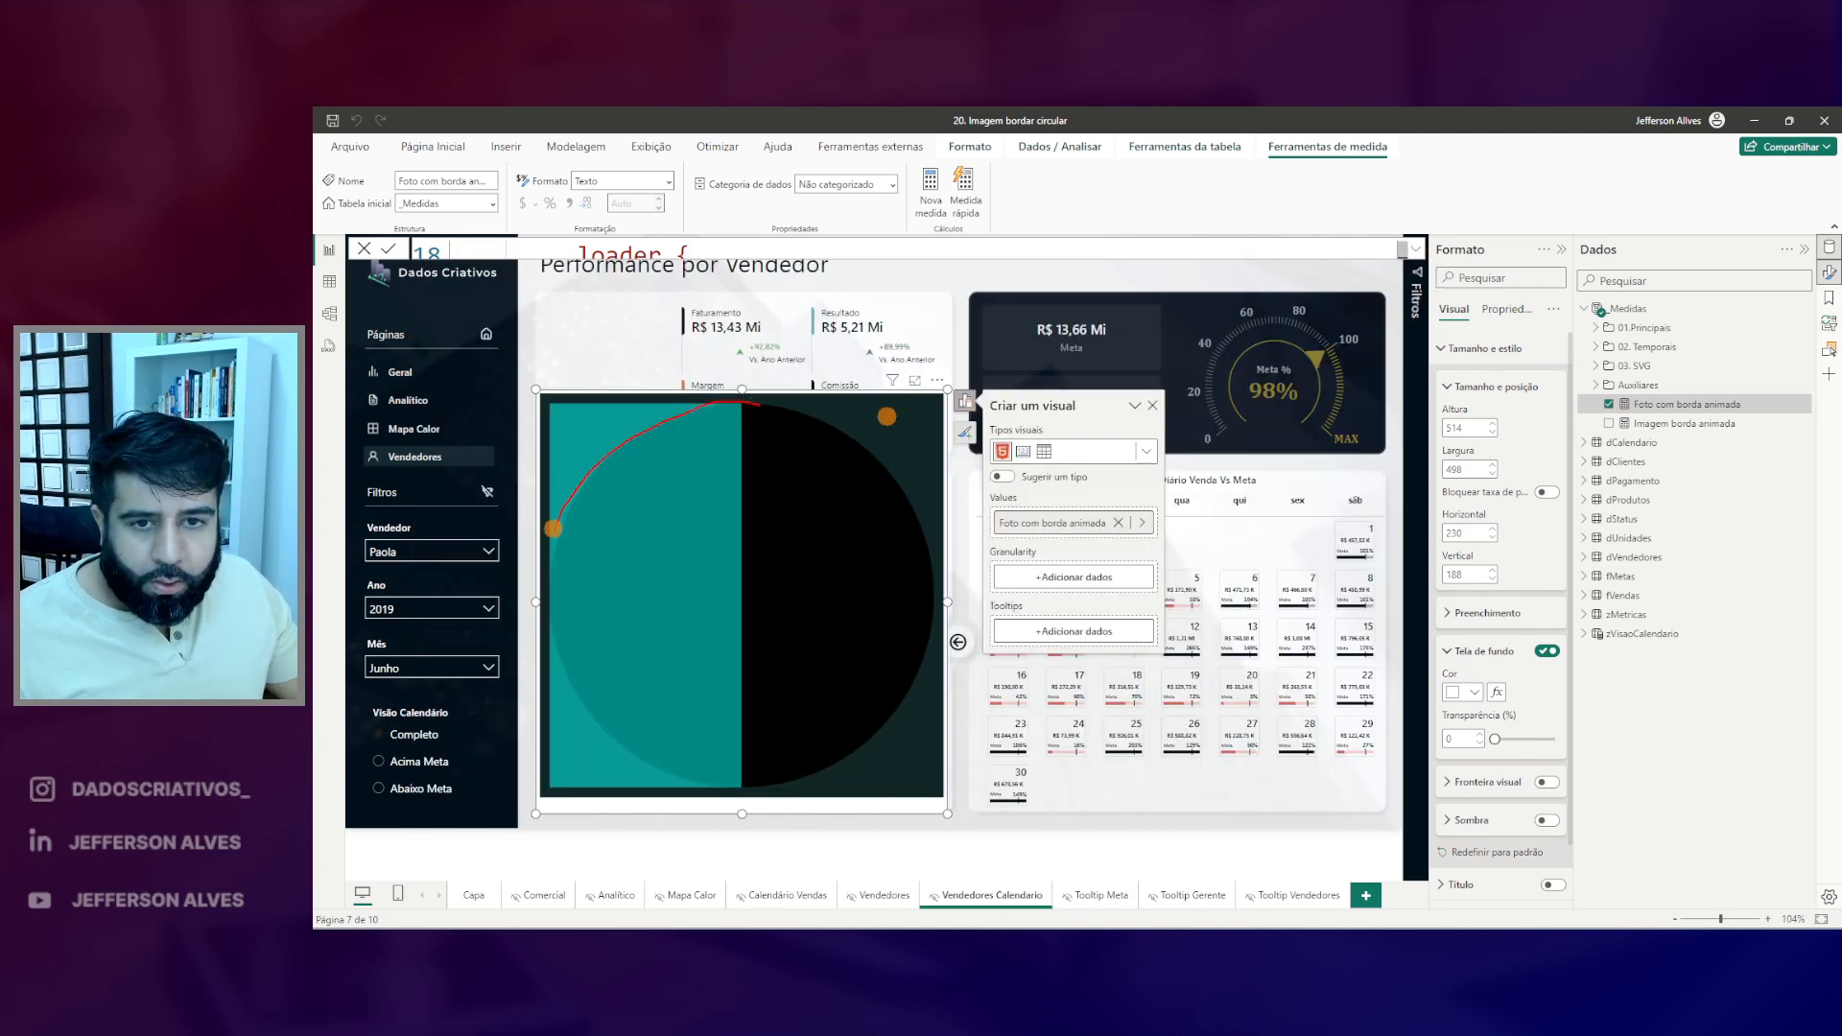
mouse_move(553, 528)
mouse_down()
mouse_move(630, 752)
mouse_move(884, 738)
mouse_up()
drag(546, 398, 743, 789)
key(Escape)
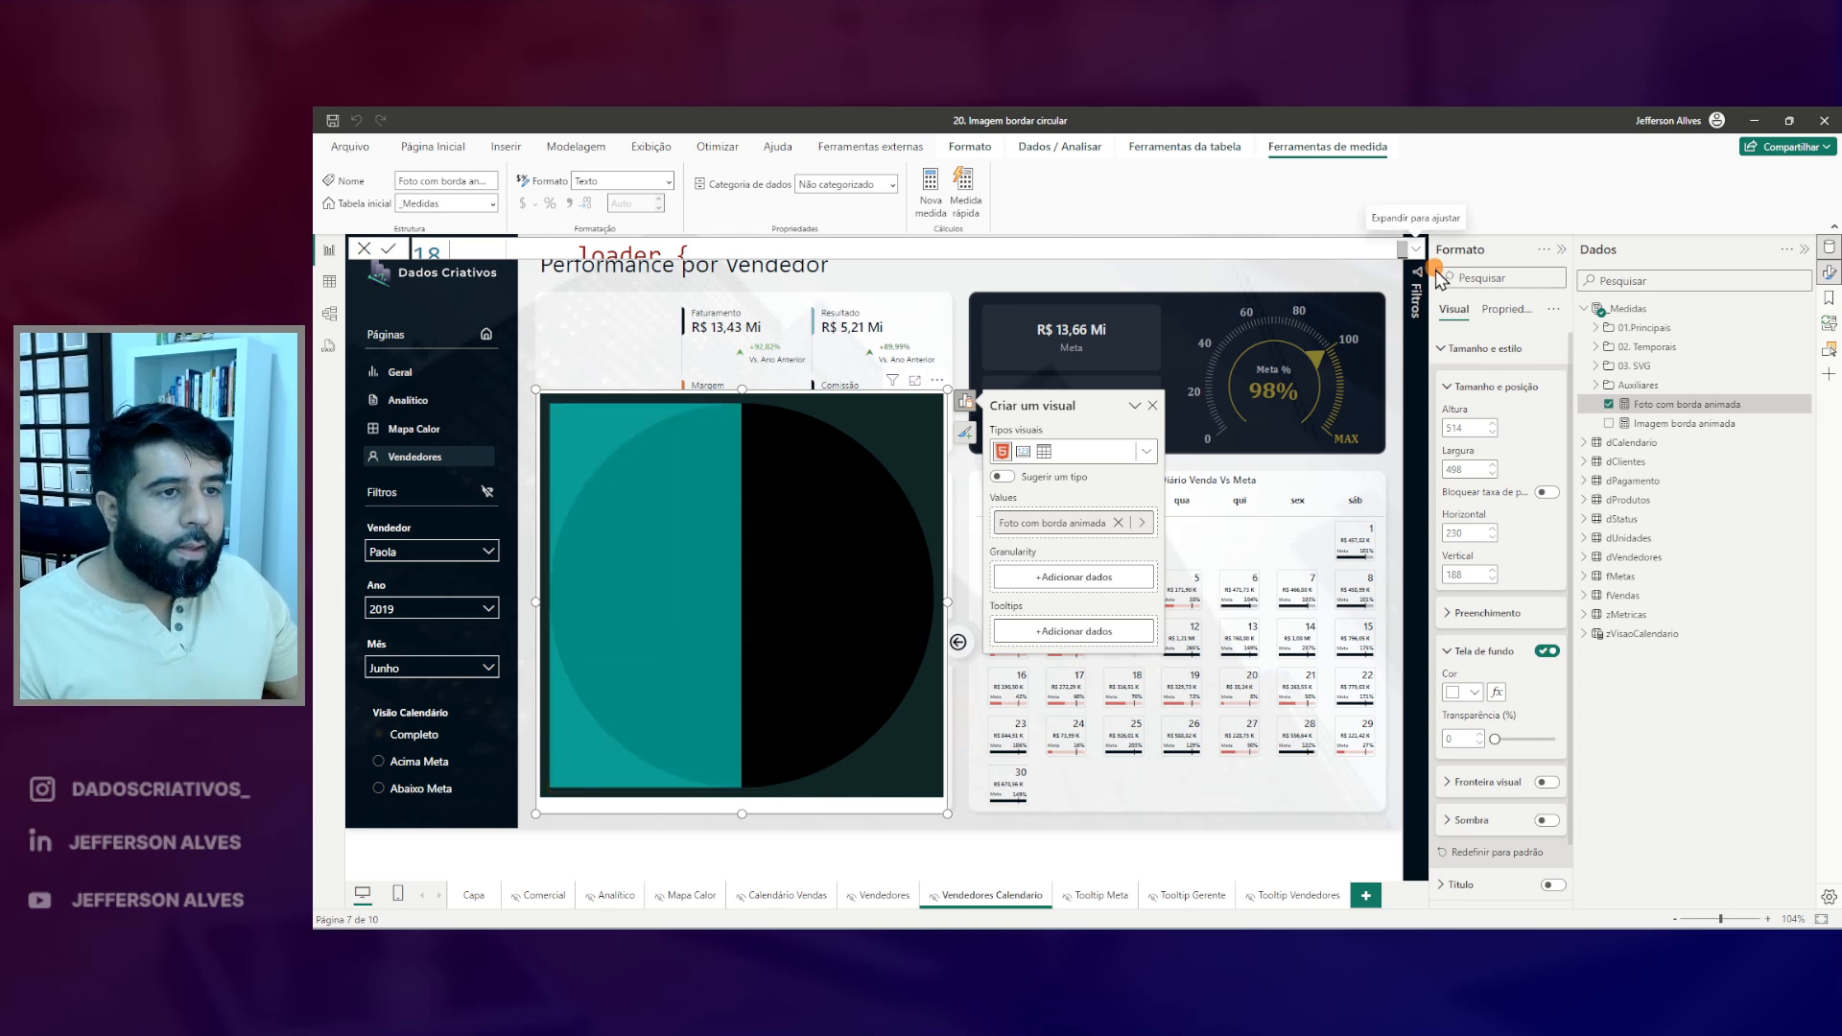
- End the .borda_progresso background line with a semicolon, add border-radius: 50% below it, and check the rendered shape
click(1416, 248)
text(;)
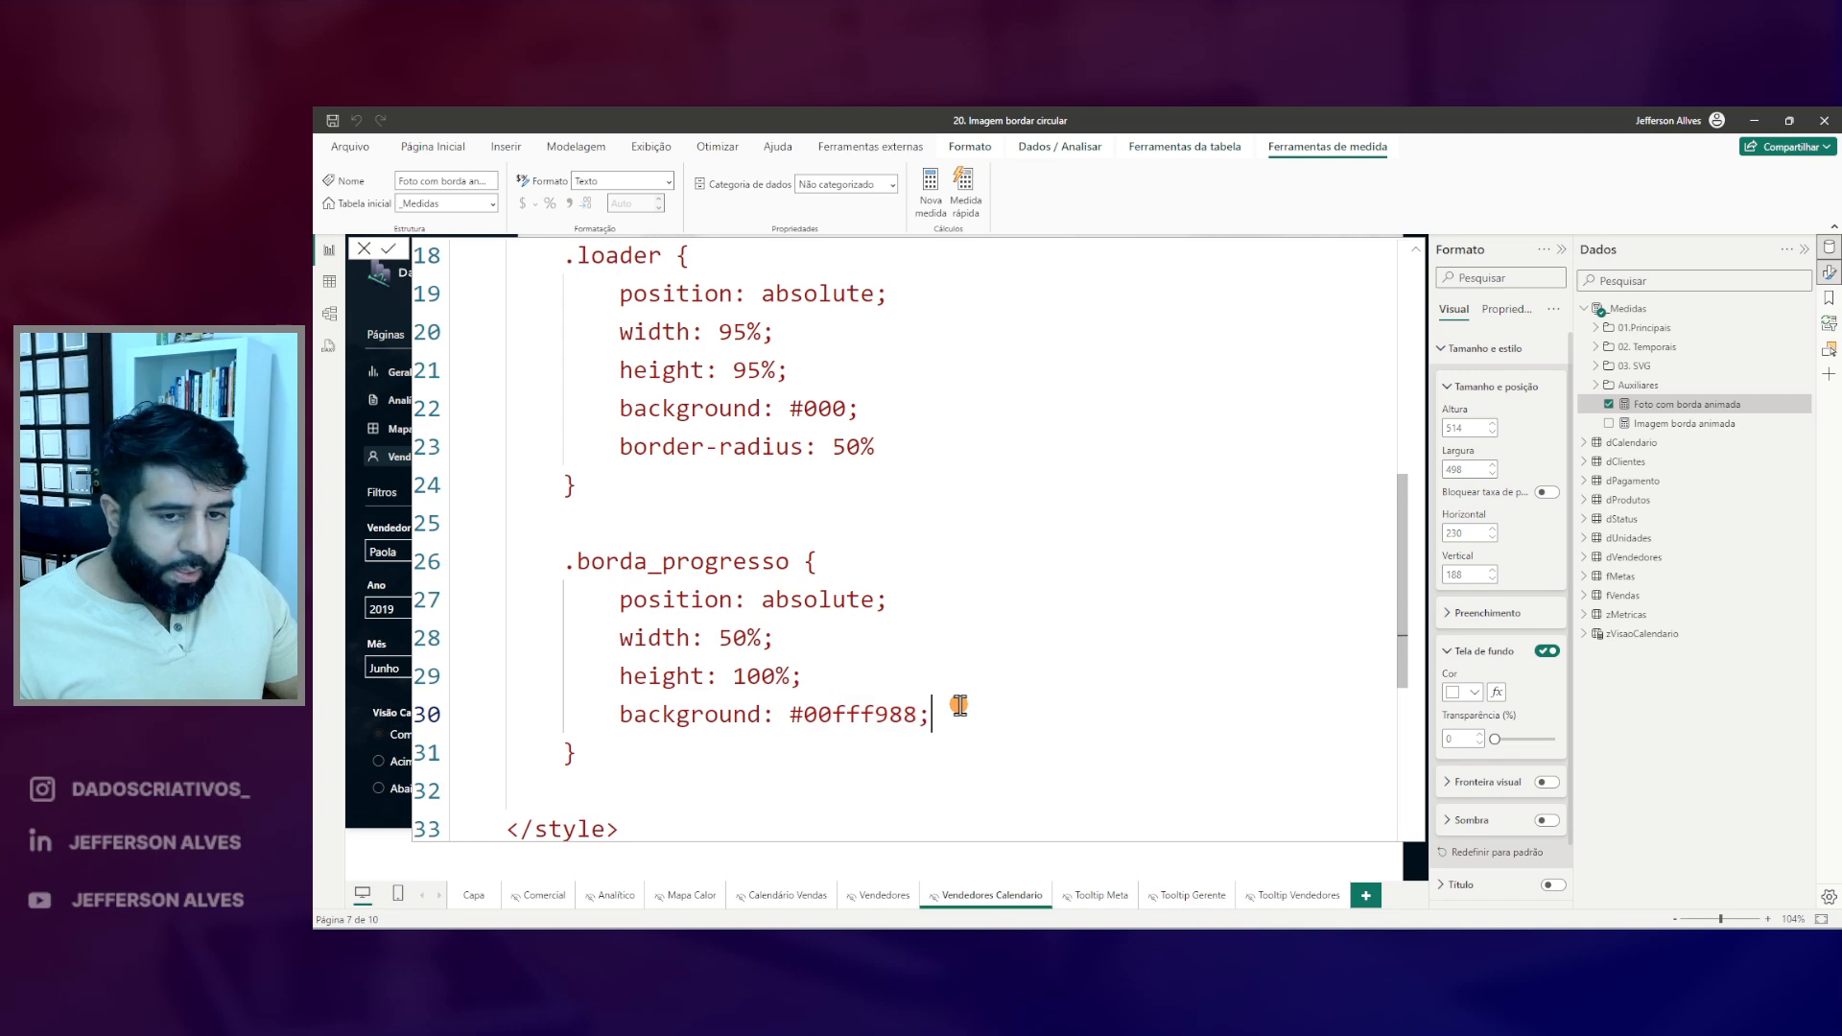
key(Return)
text(border-radius: 50%)
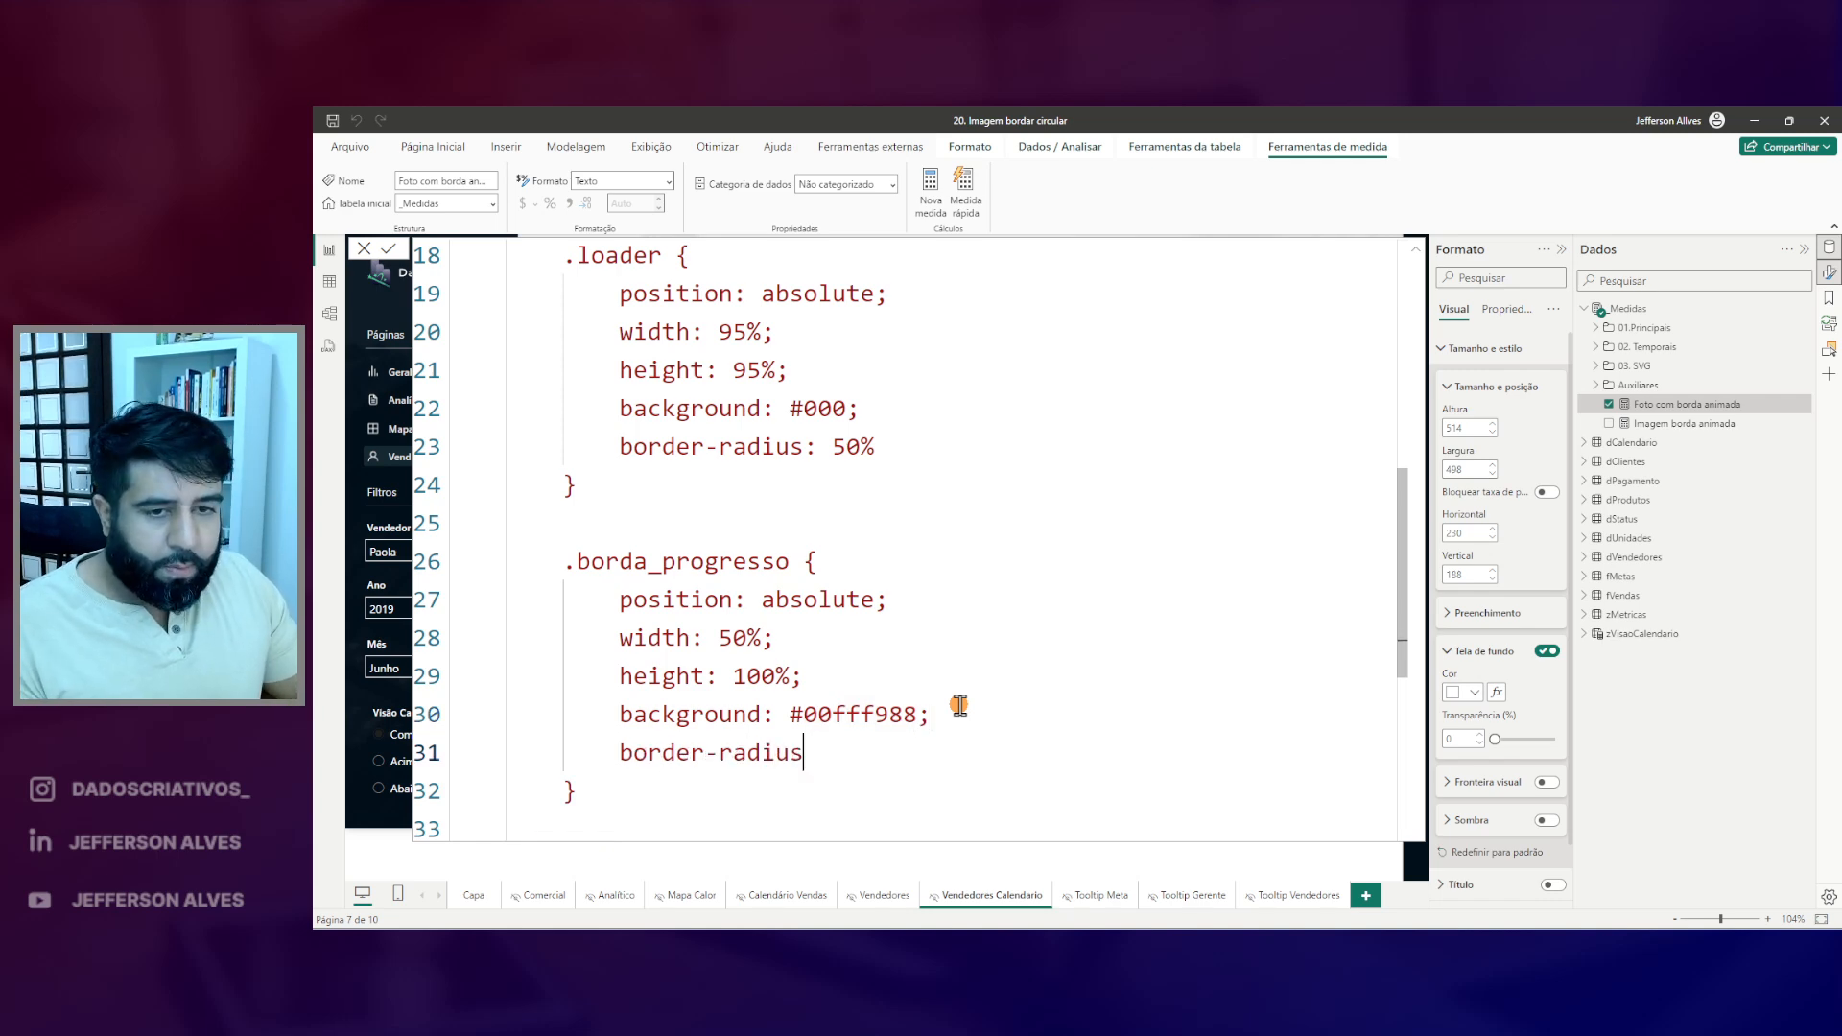
click(1385, 246)
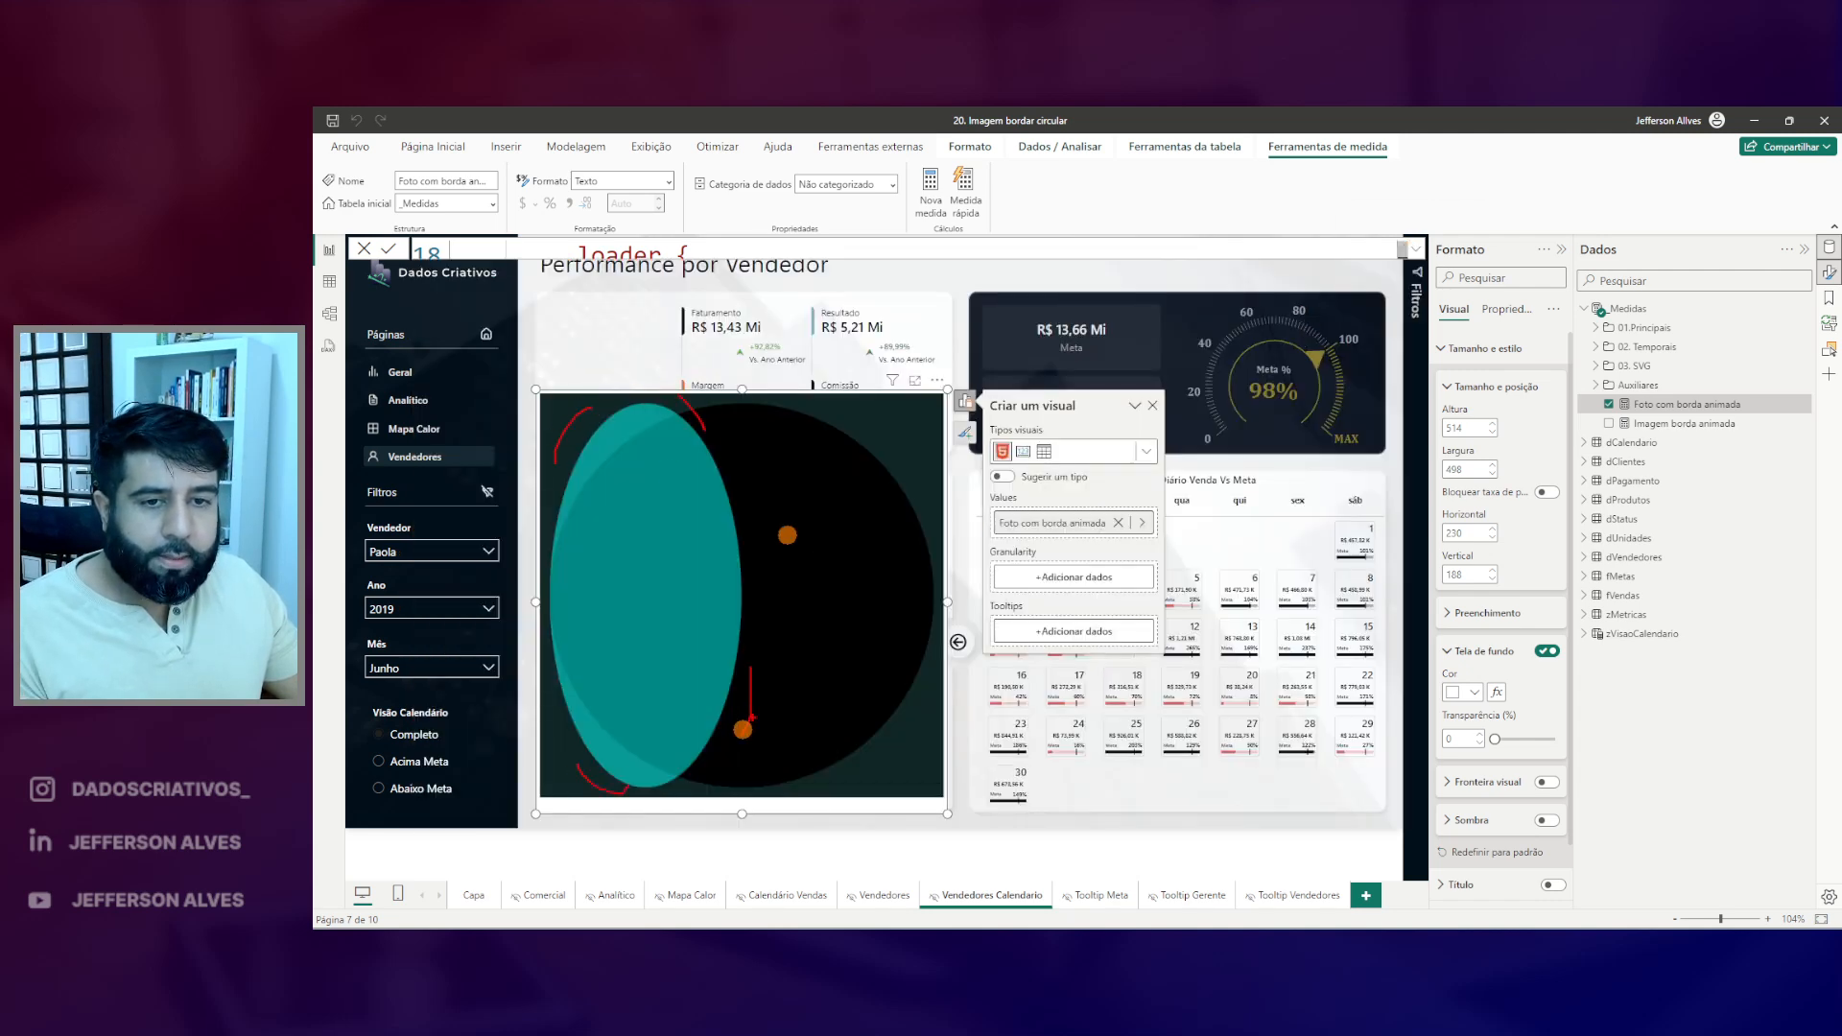
- Switch to Figma and examine which corners of the borda_progresso half circle are rounded and which edge is straight
key(alt+Tab)
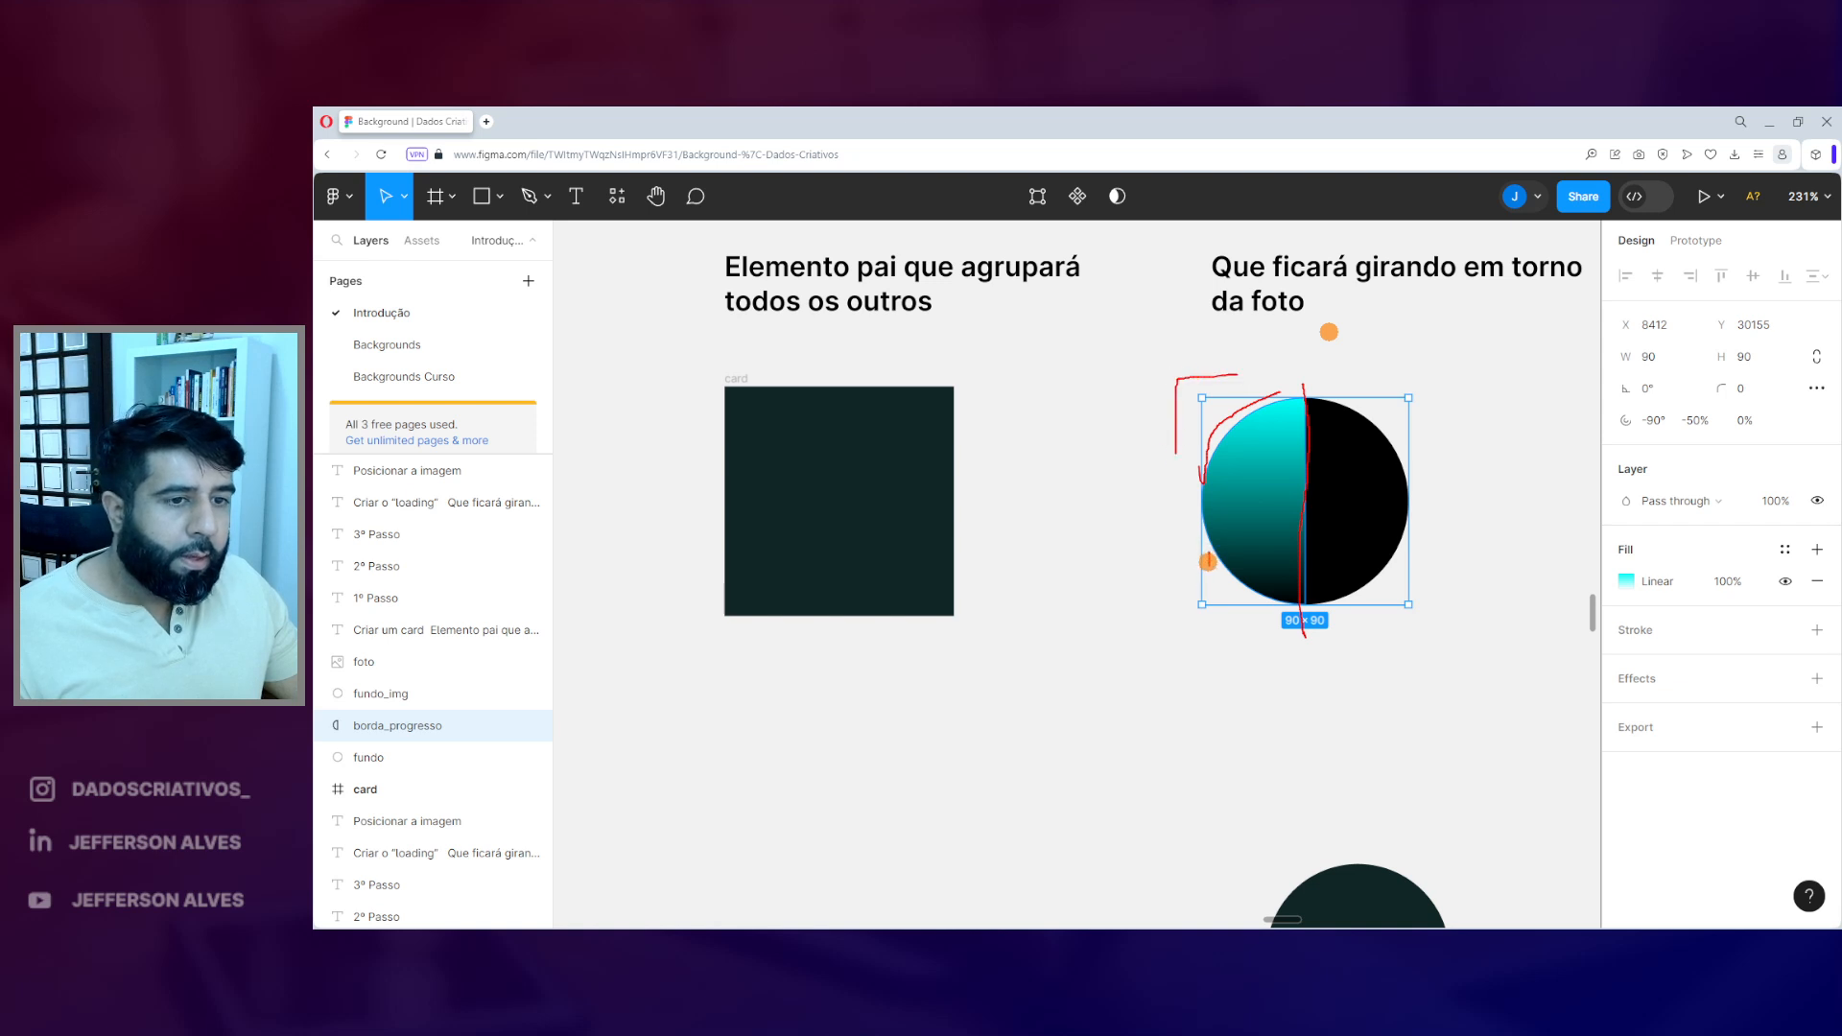
key(Escape)
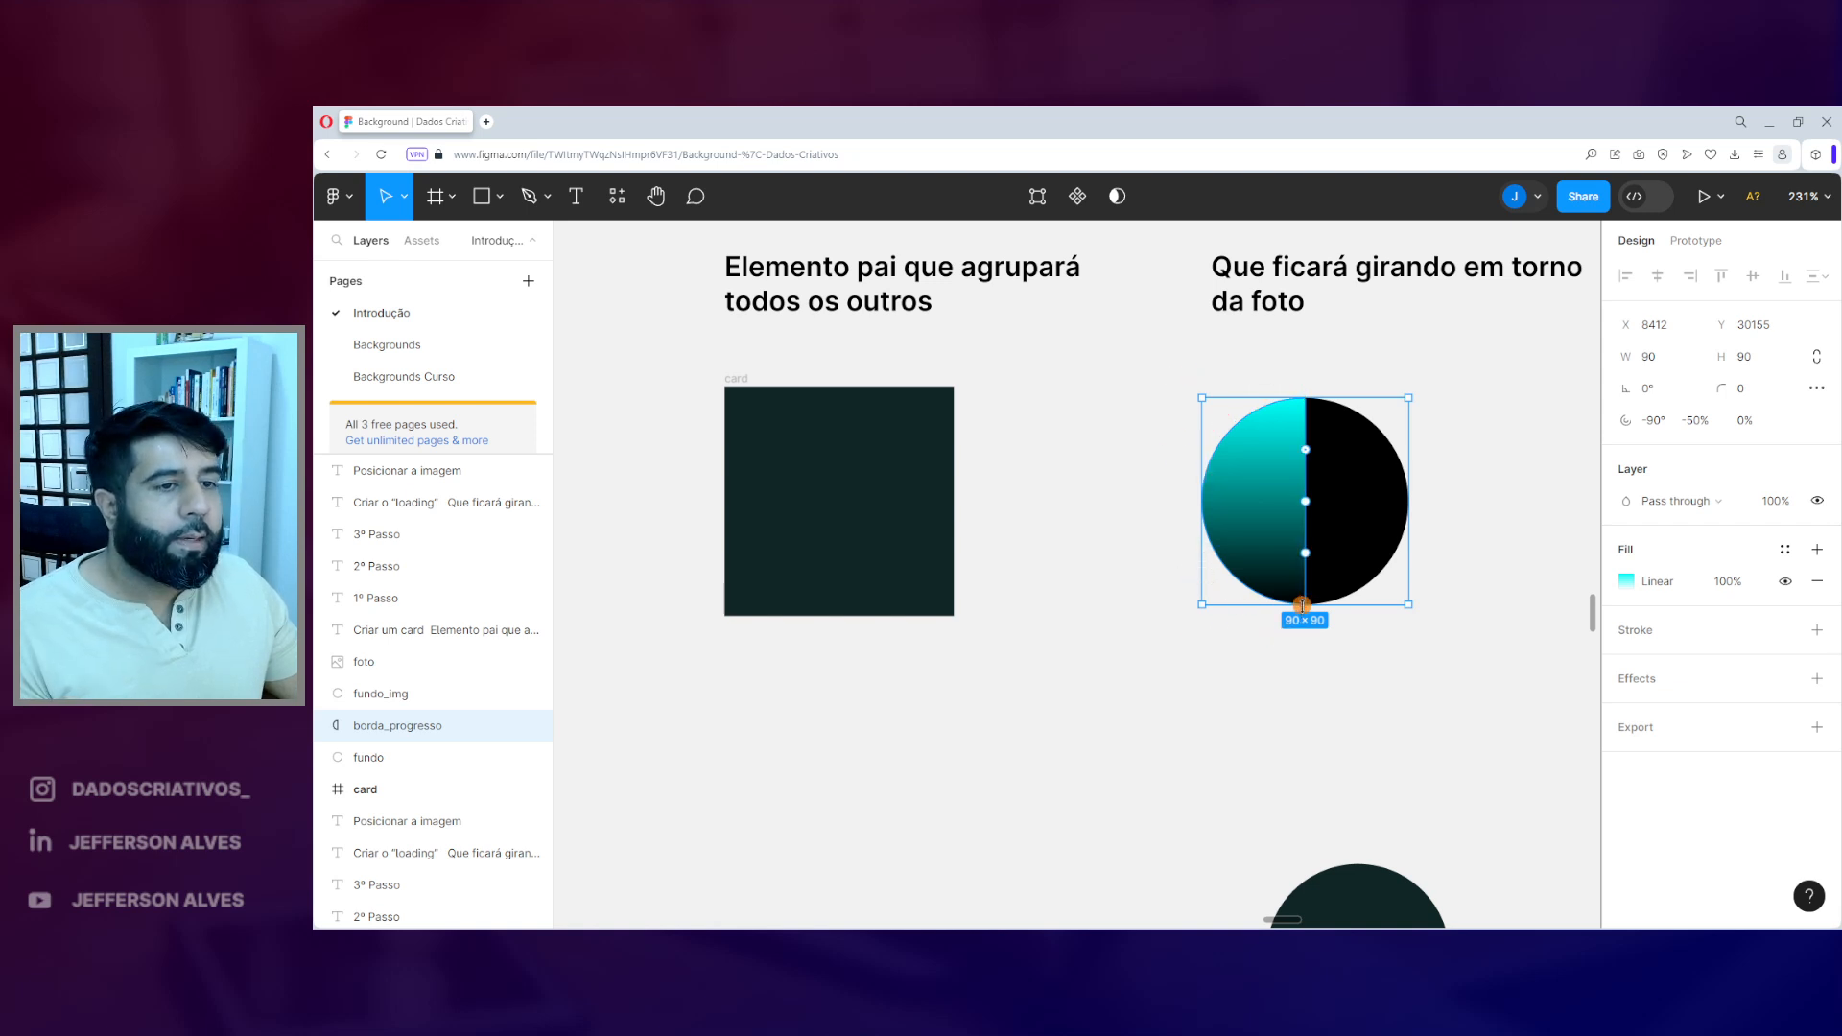
- Switch back to Power BI, change border-radius to border-top-left-radius in the .borda_progresso rule, and check the visual
key(alt+Tab)
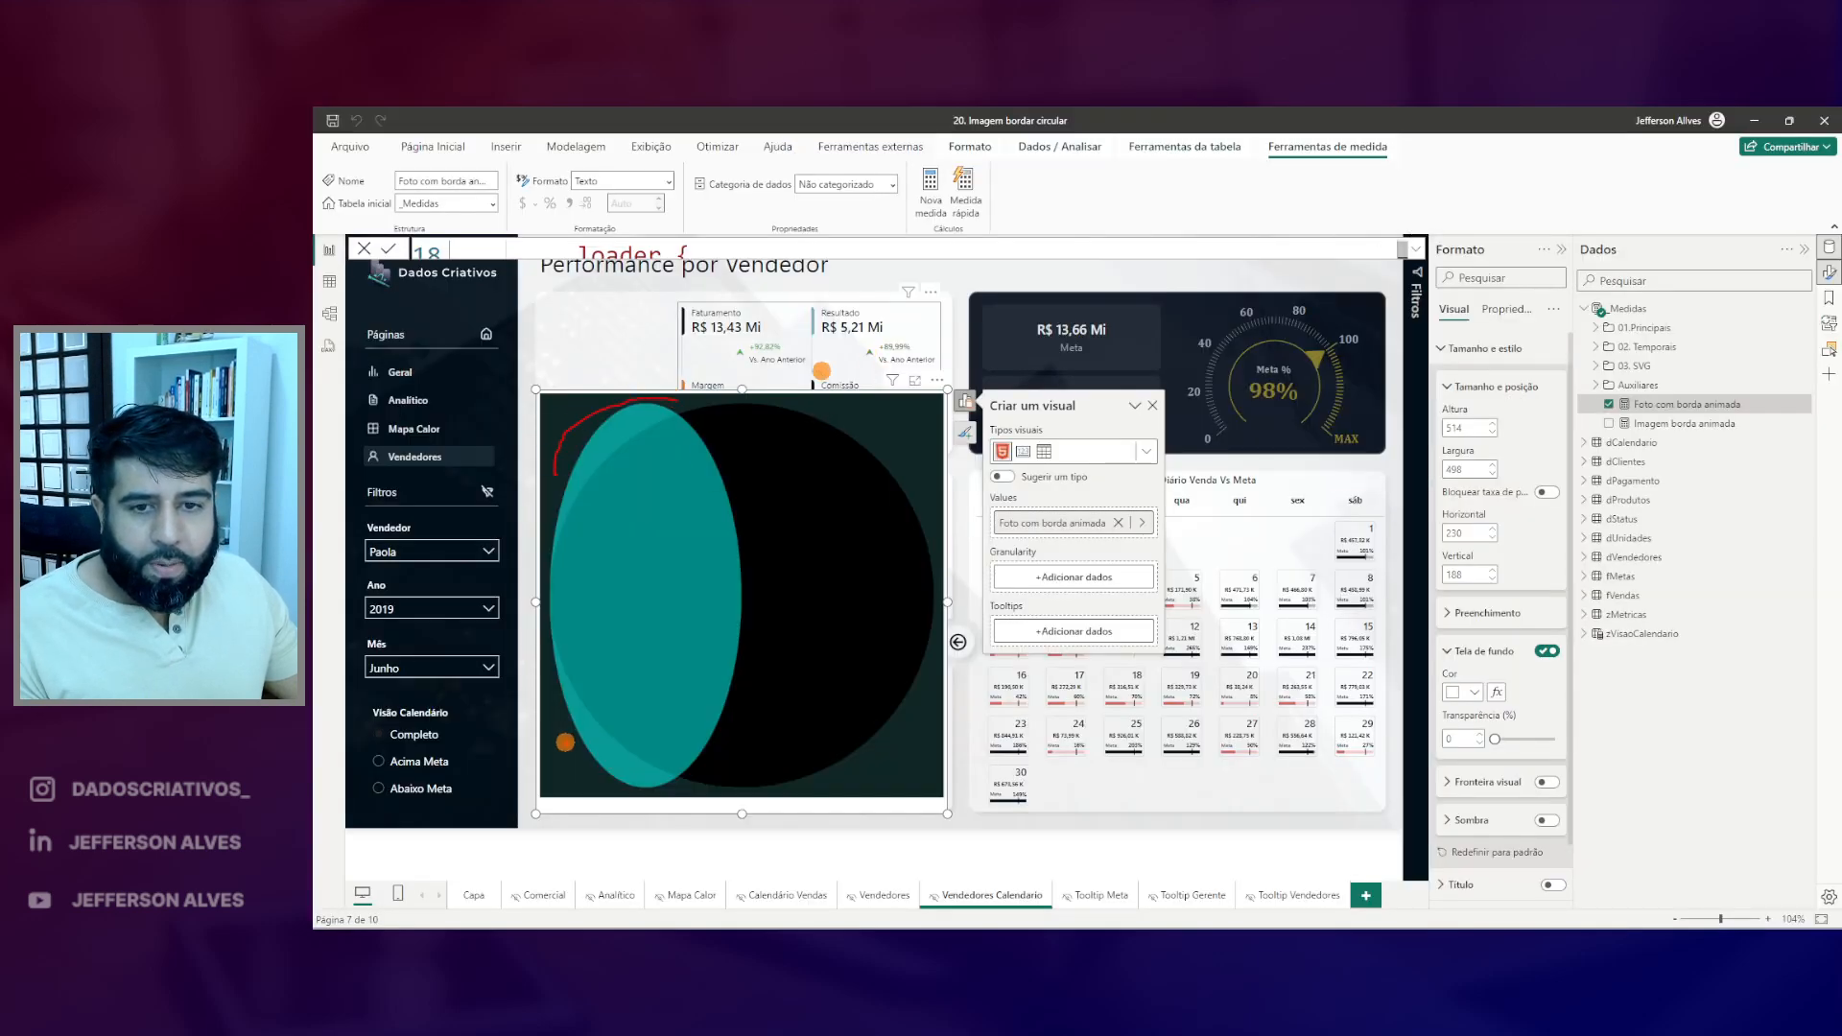
key(Escape)
click(1416, 249)
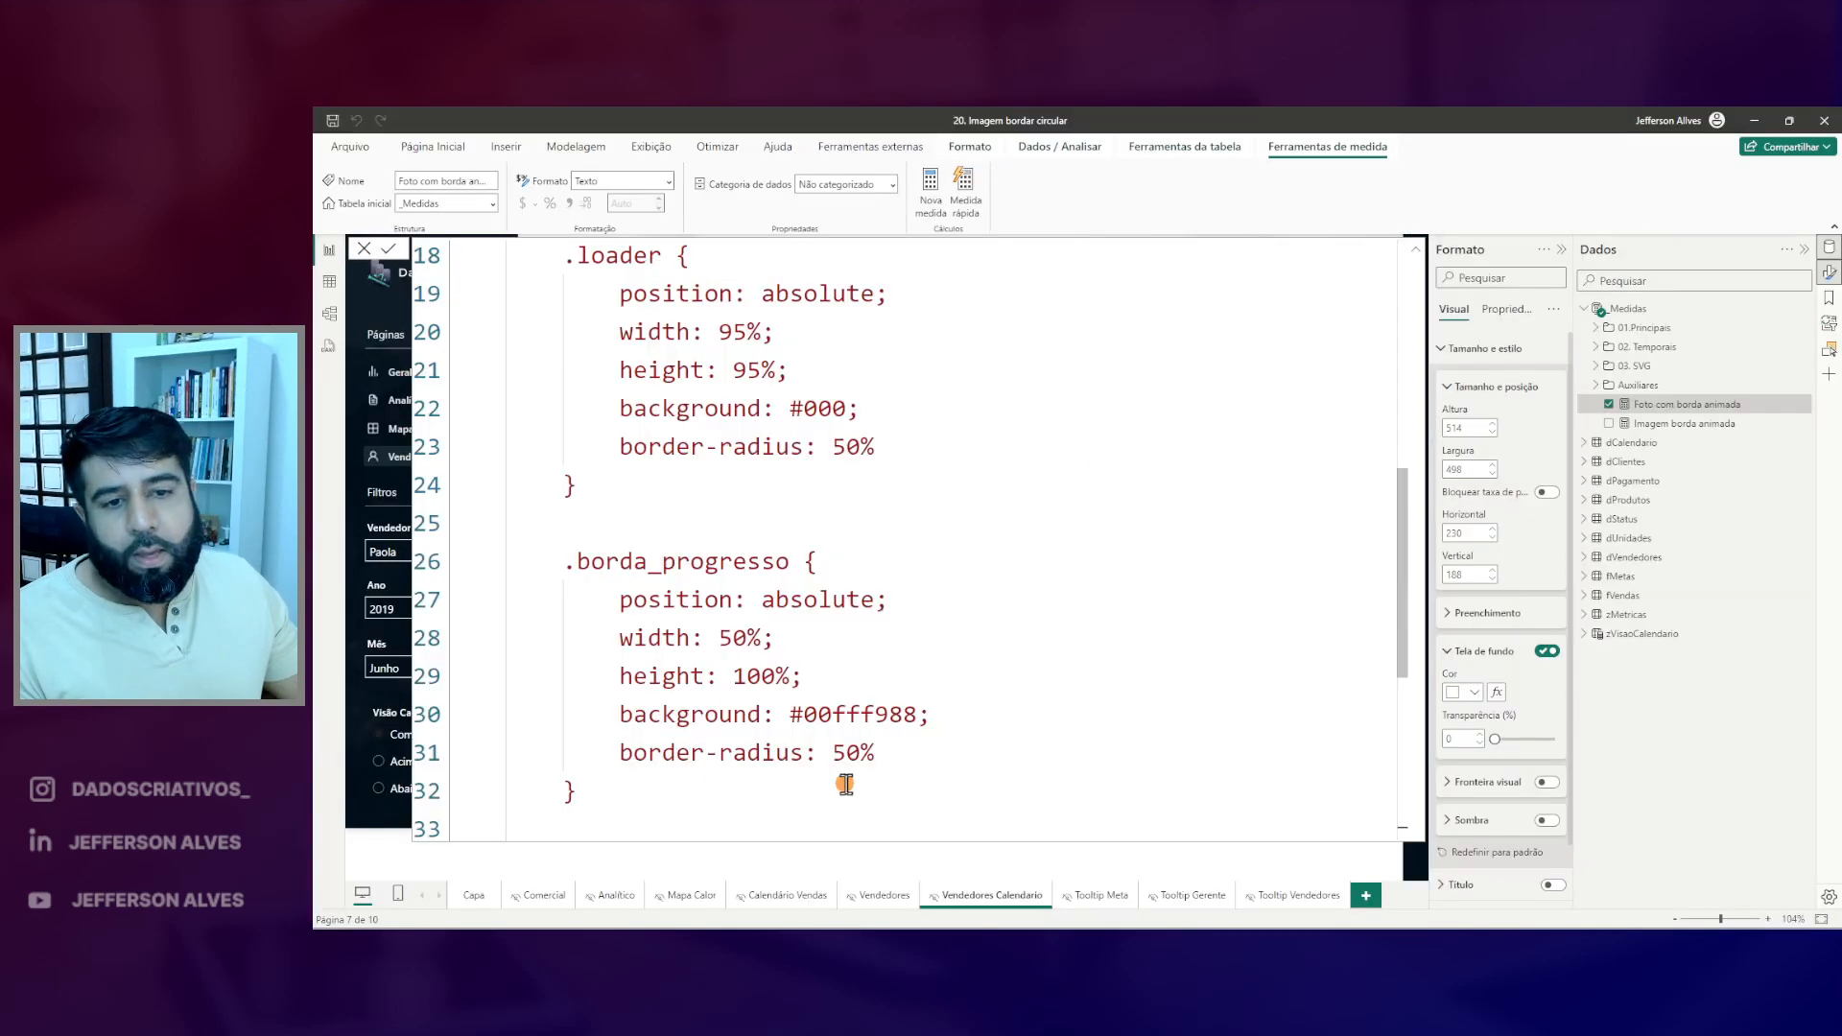
click(720, 753)
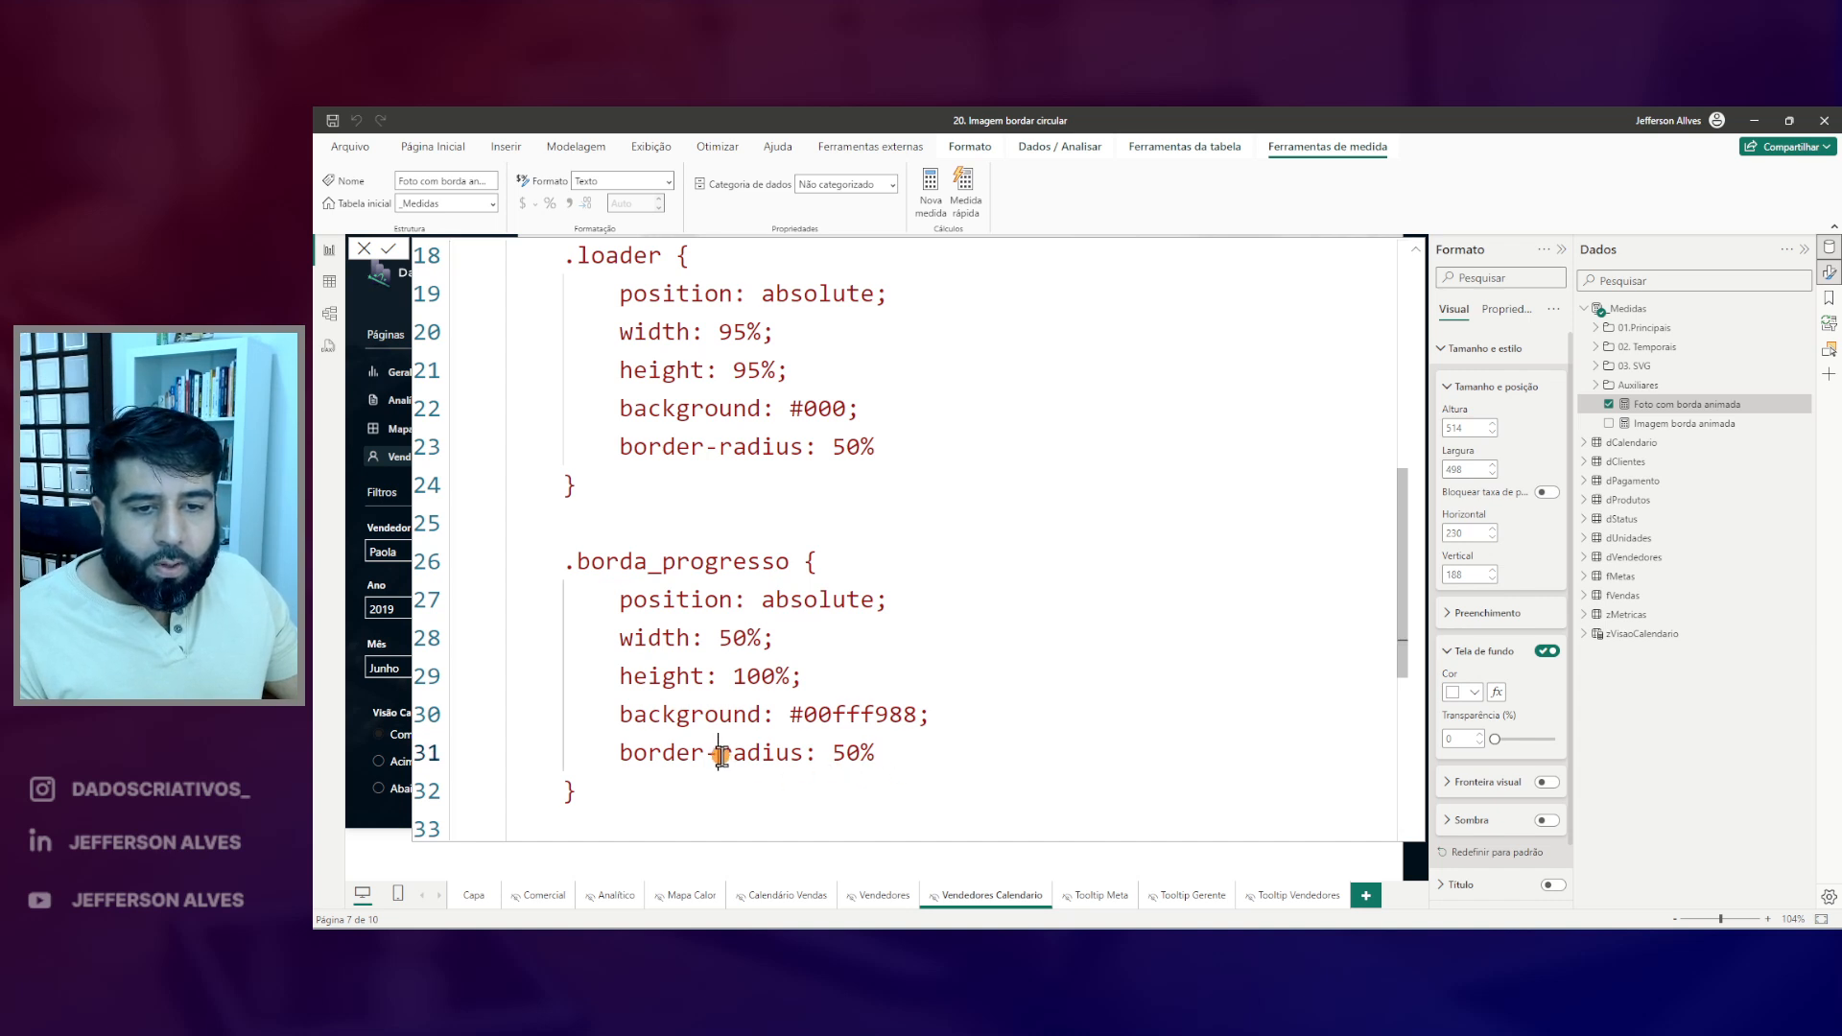
text(top-left-)
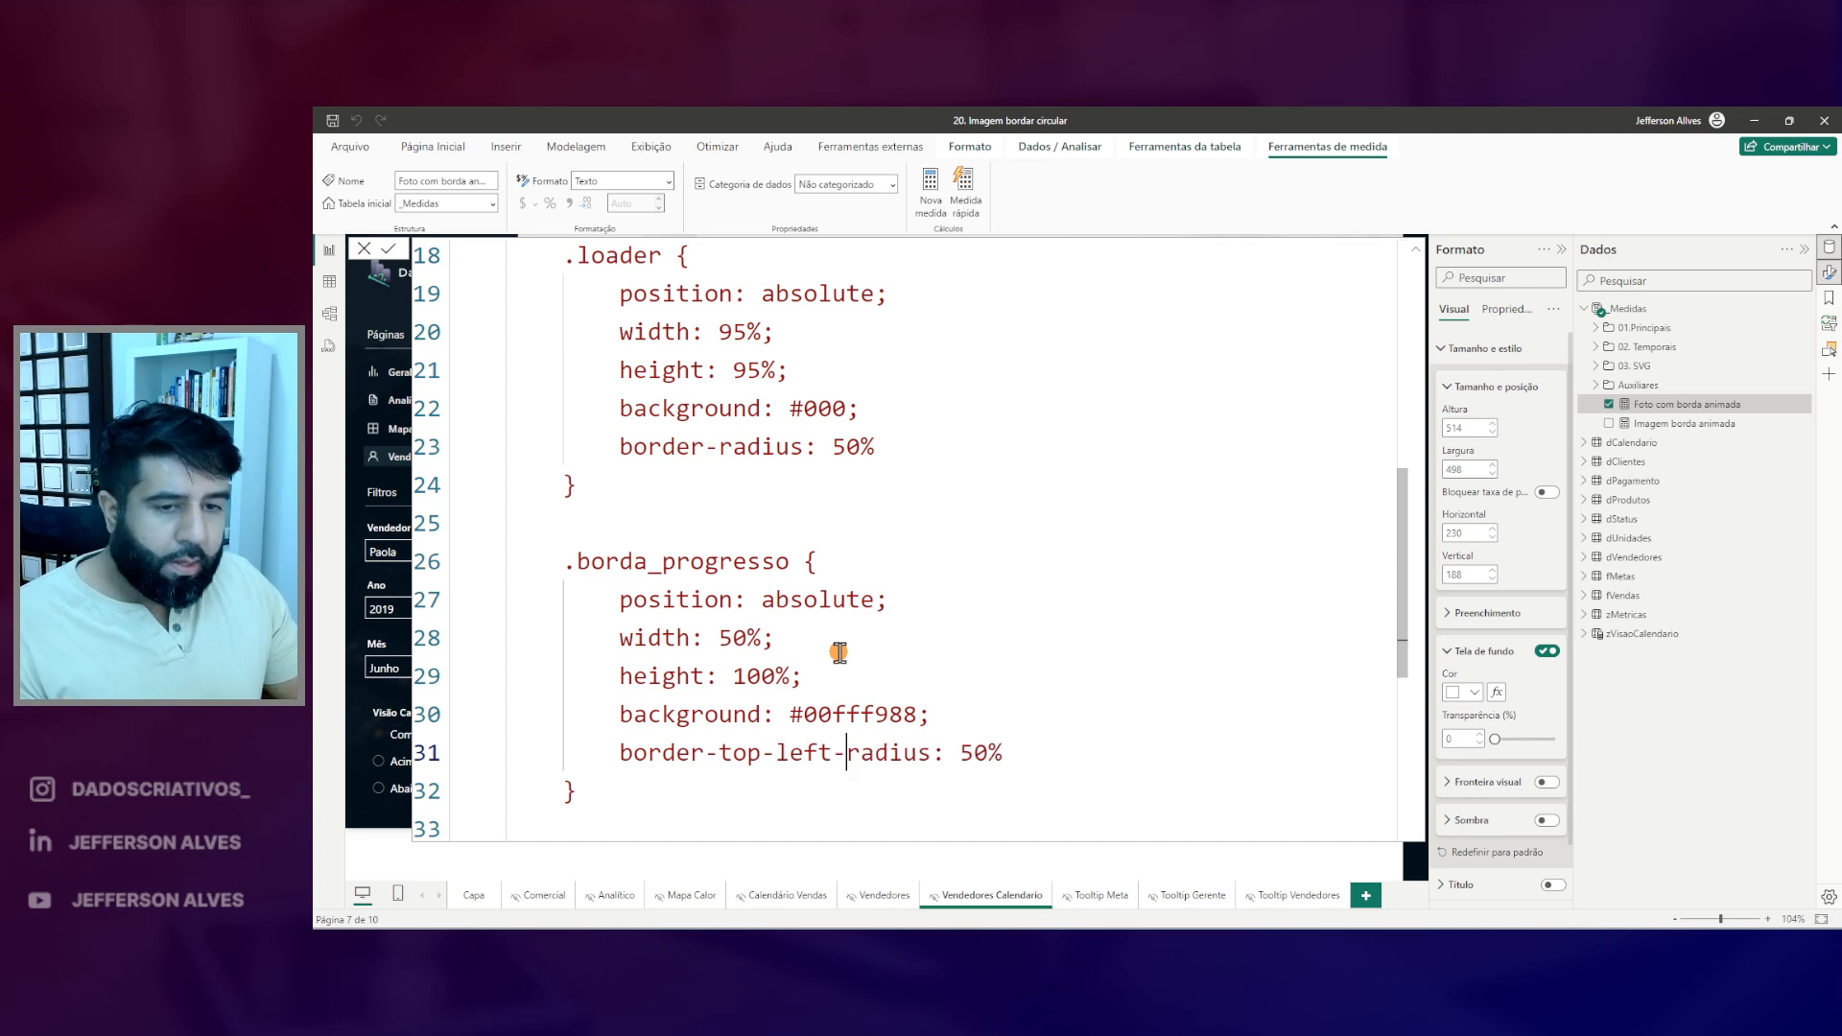
click(1415, 249)
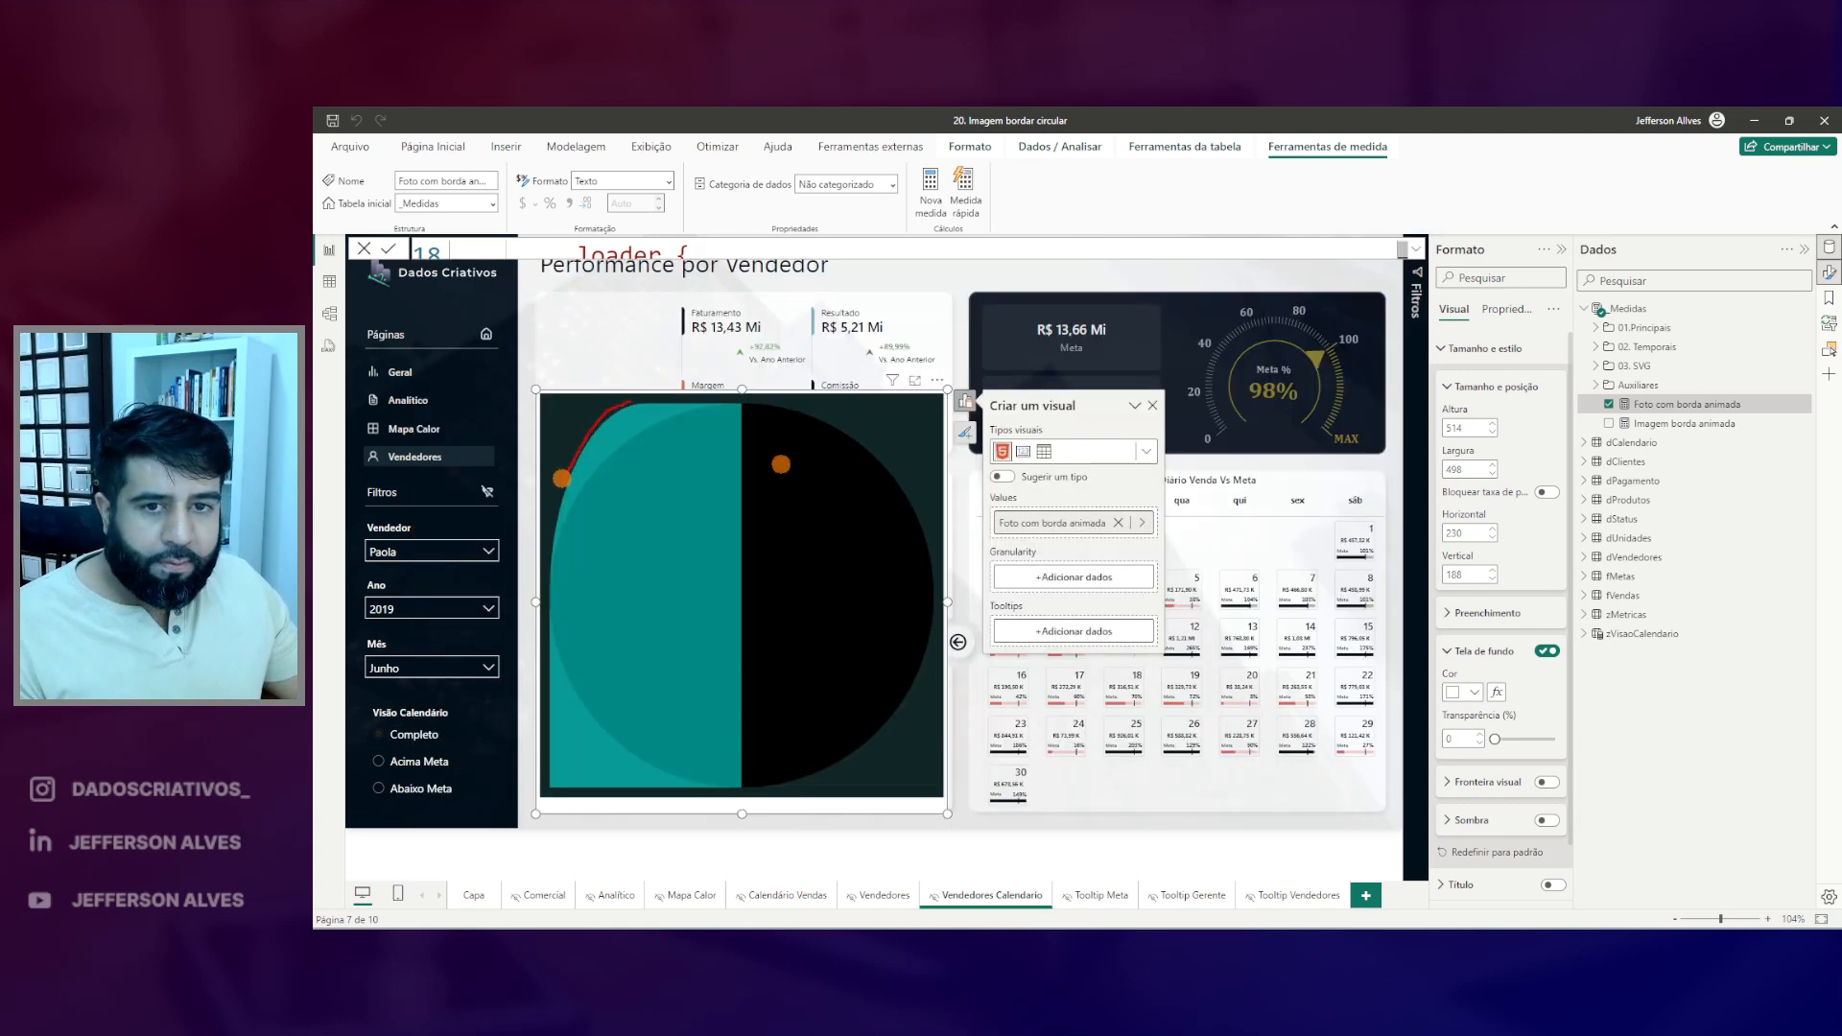
- Set border-top-left-radius to 100vw; in the .borda_progresso rule and check the rounded corner in the visual
click(1415, 249)
scroll(796, 475, up, 5)
mouse_move(534, 362)
mouse_down()
mouse_move(798, 490)
mouse_move(820, 528)
mouse_up()
drag(787, 460, 803, 464)
key(Escape)
double_click(746, 472)
scroll(750, 473, down, 8)
scroll(756, 473, down, 1)
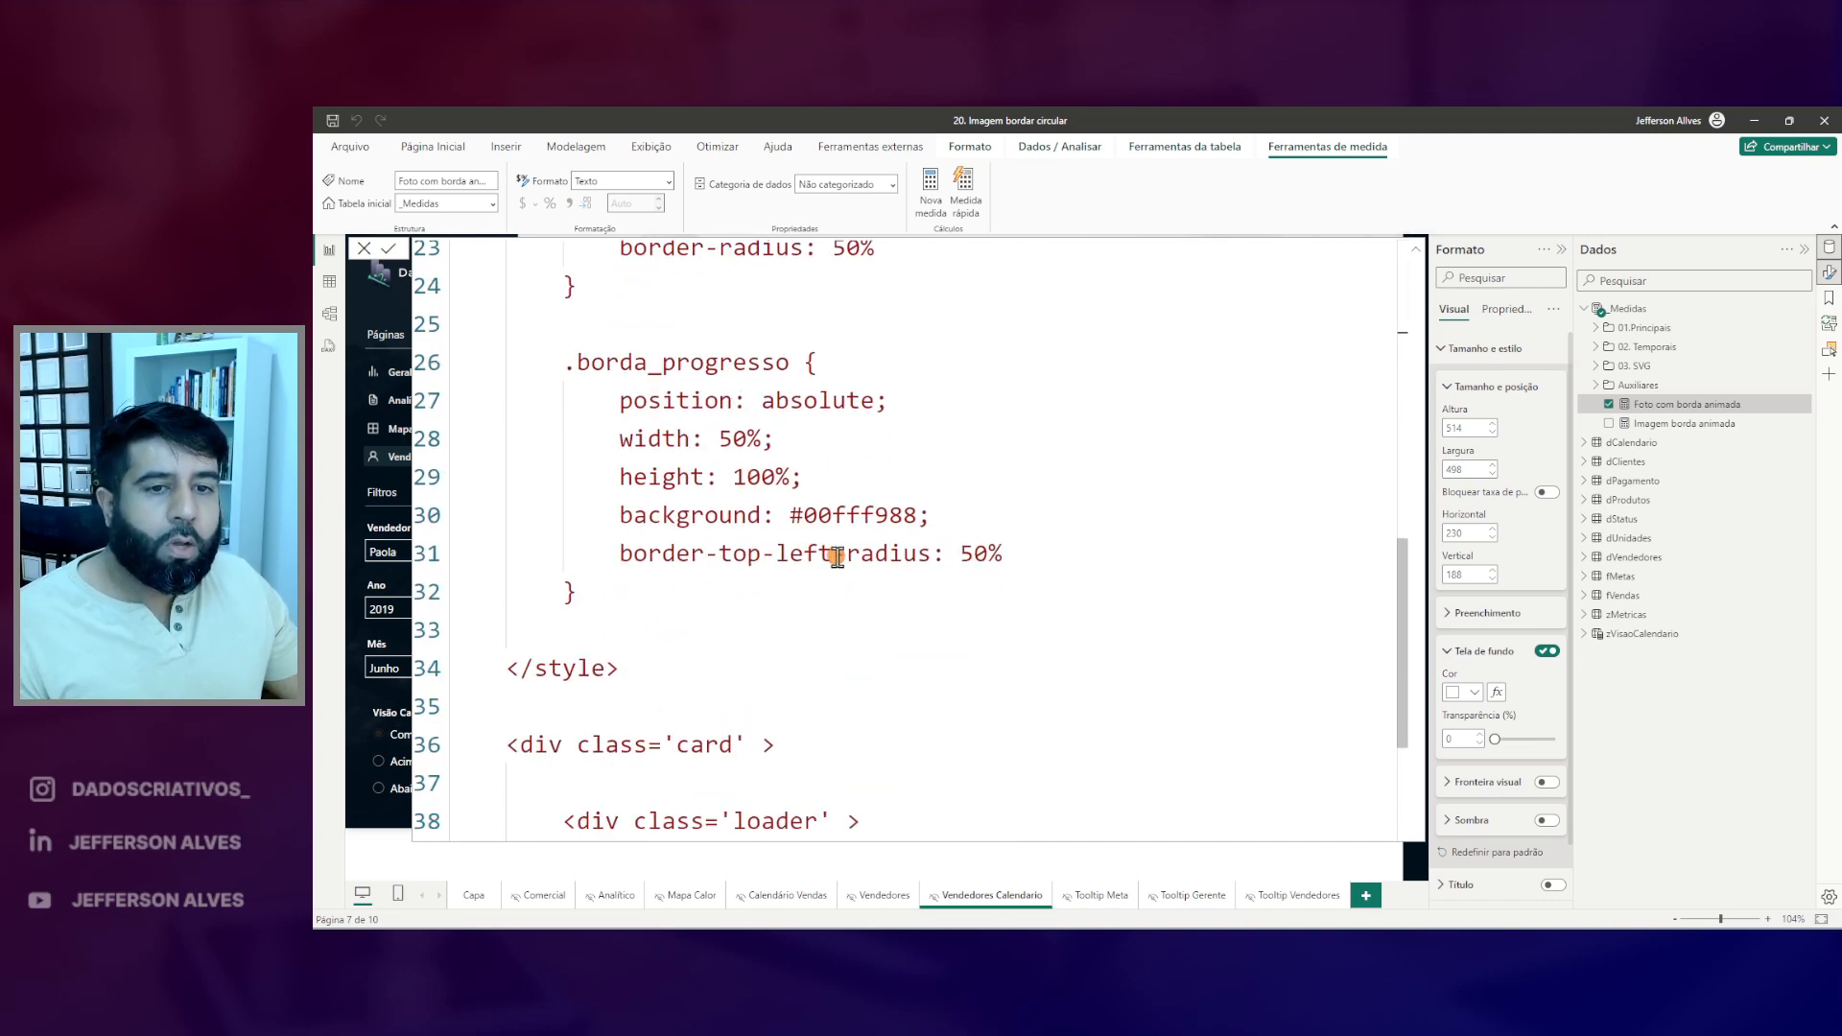
drag(1004, 553, 960, 553)
text(100vw;)
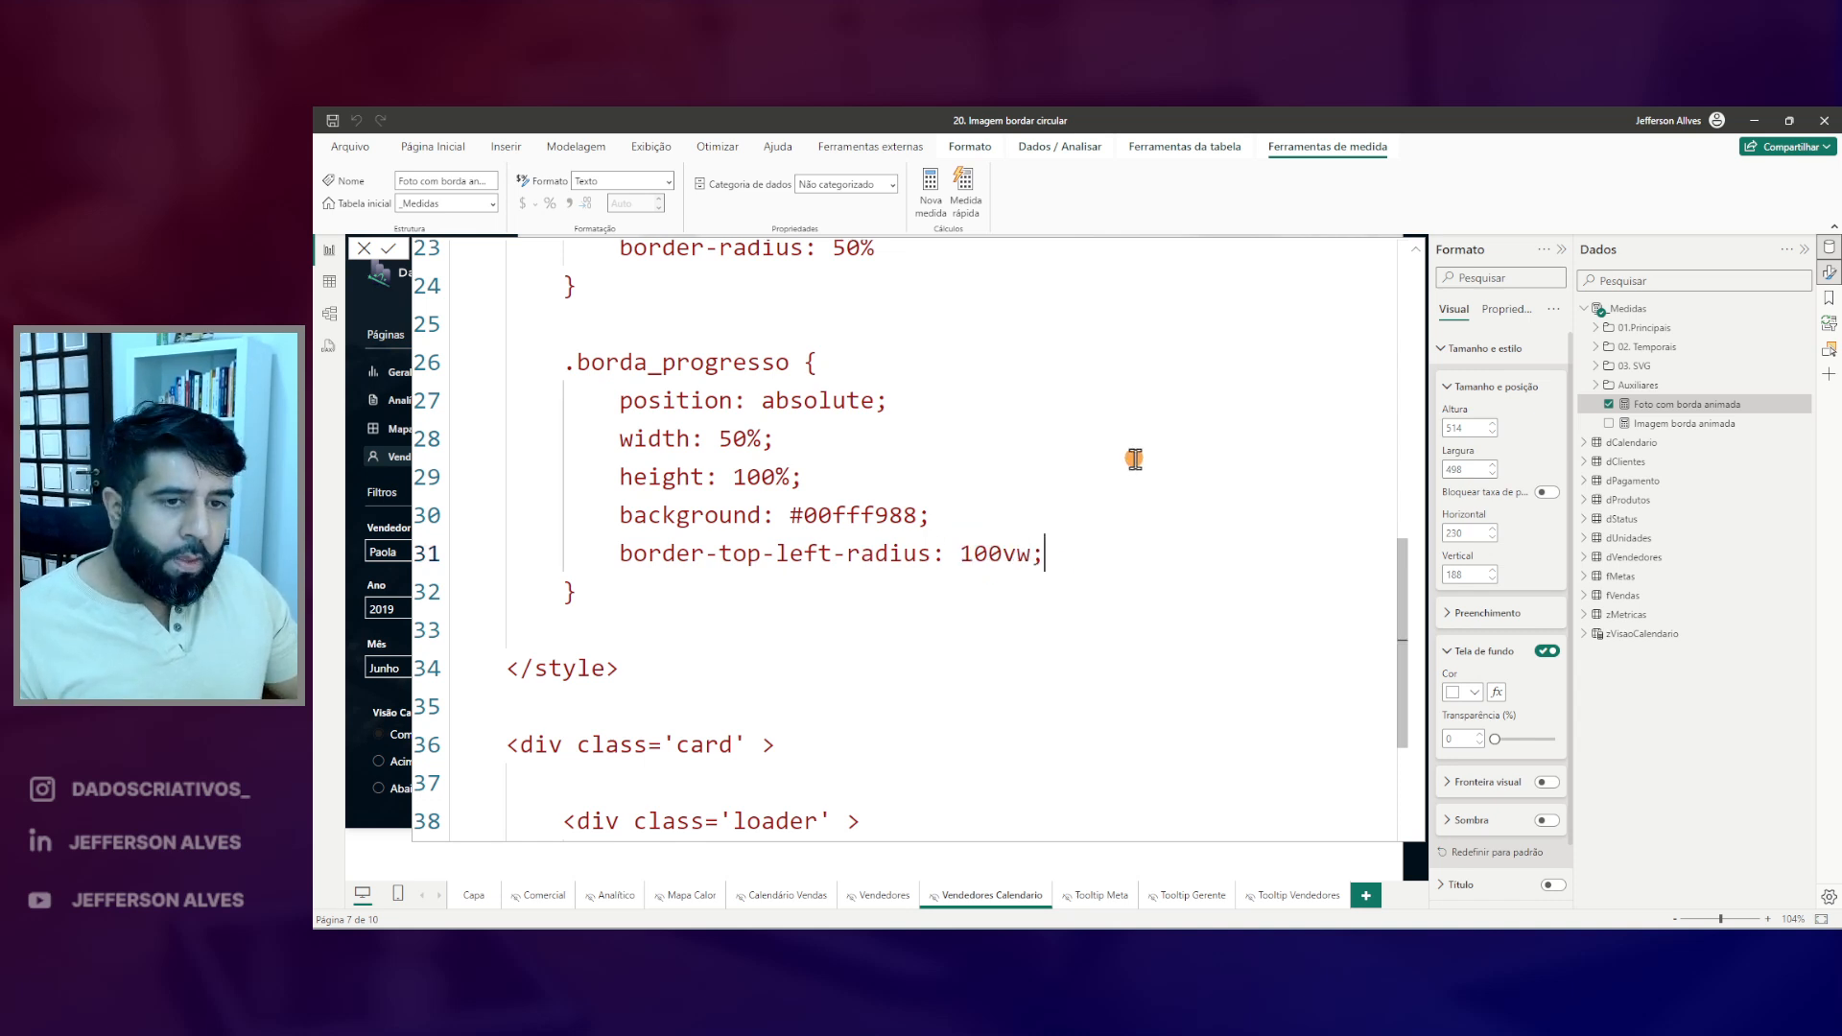
click(1415, 249)
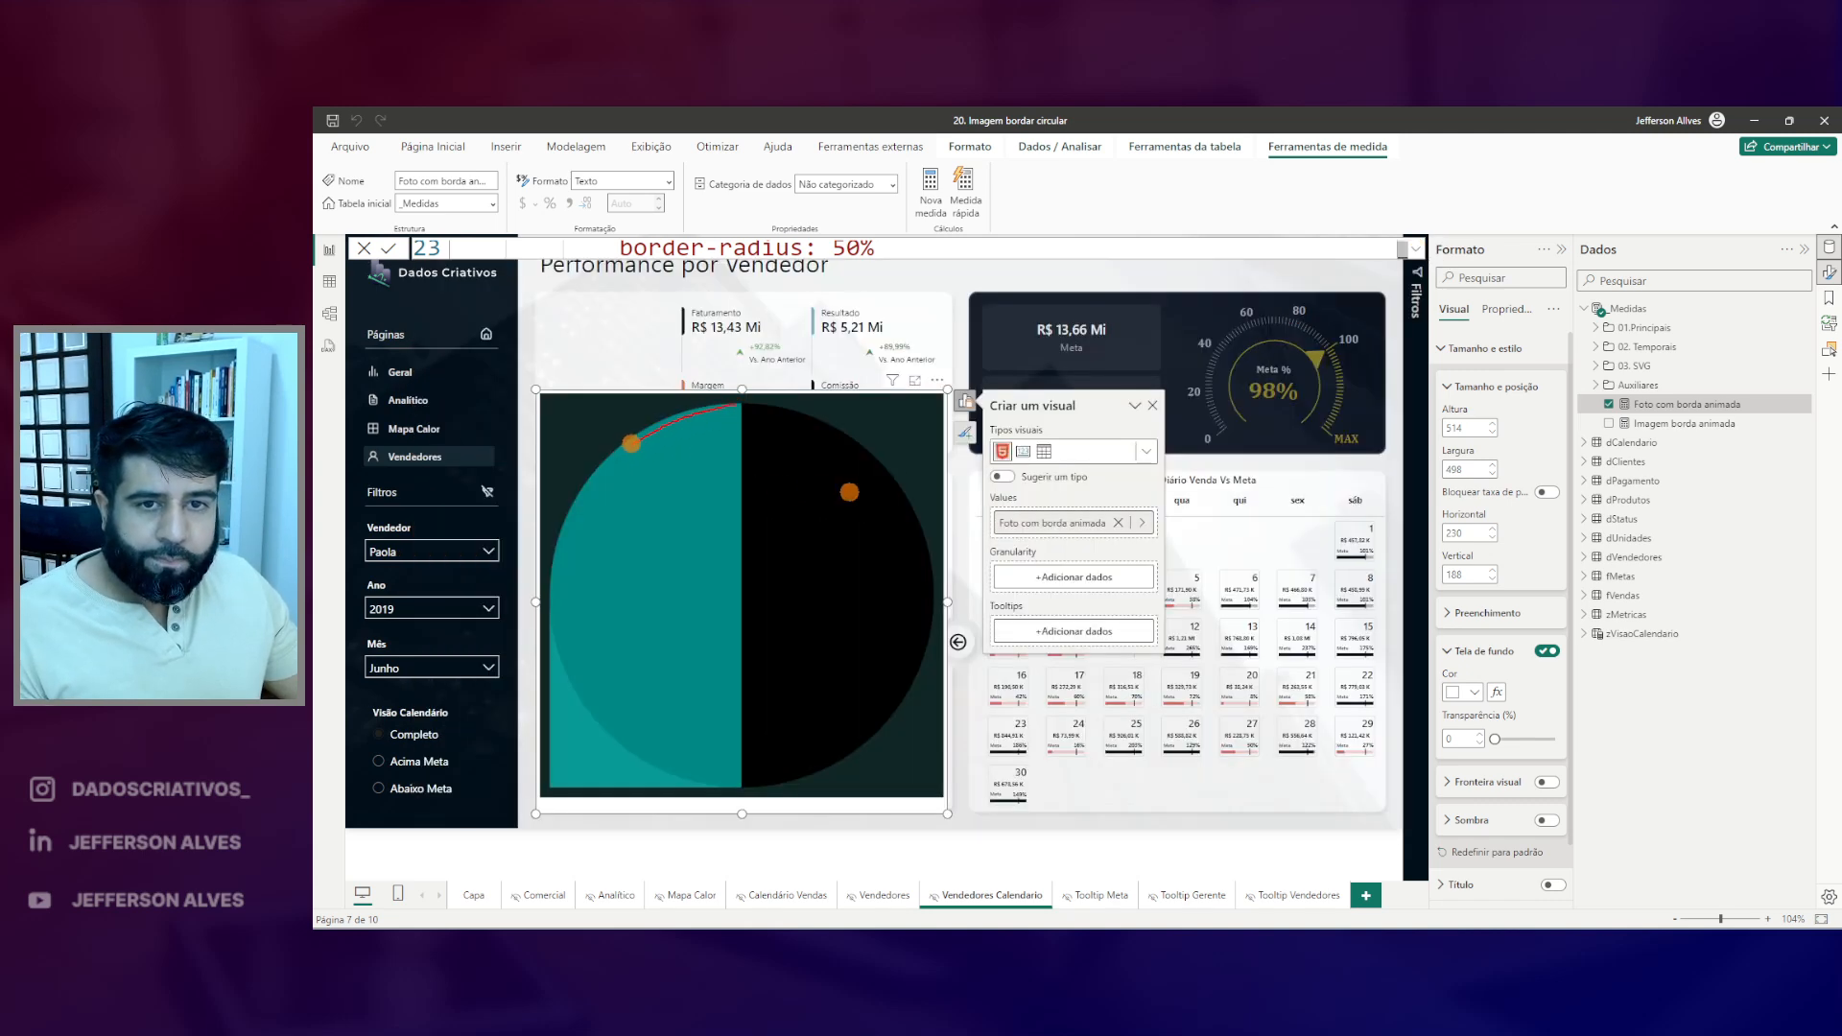
- Duplicate the border-top-left-radius line as border-bottom-left-radius: 100vw; and check the half circle in the visual
click(1416, 249)
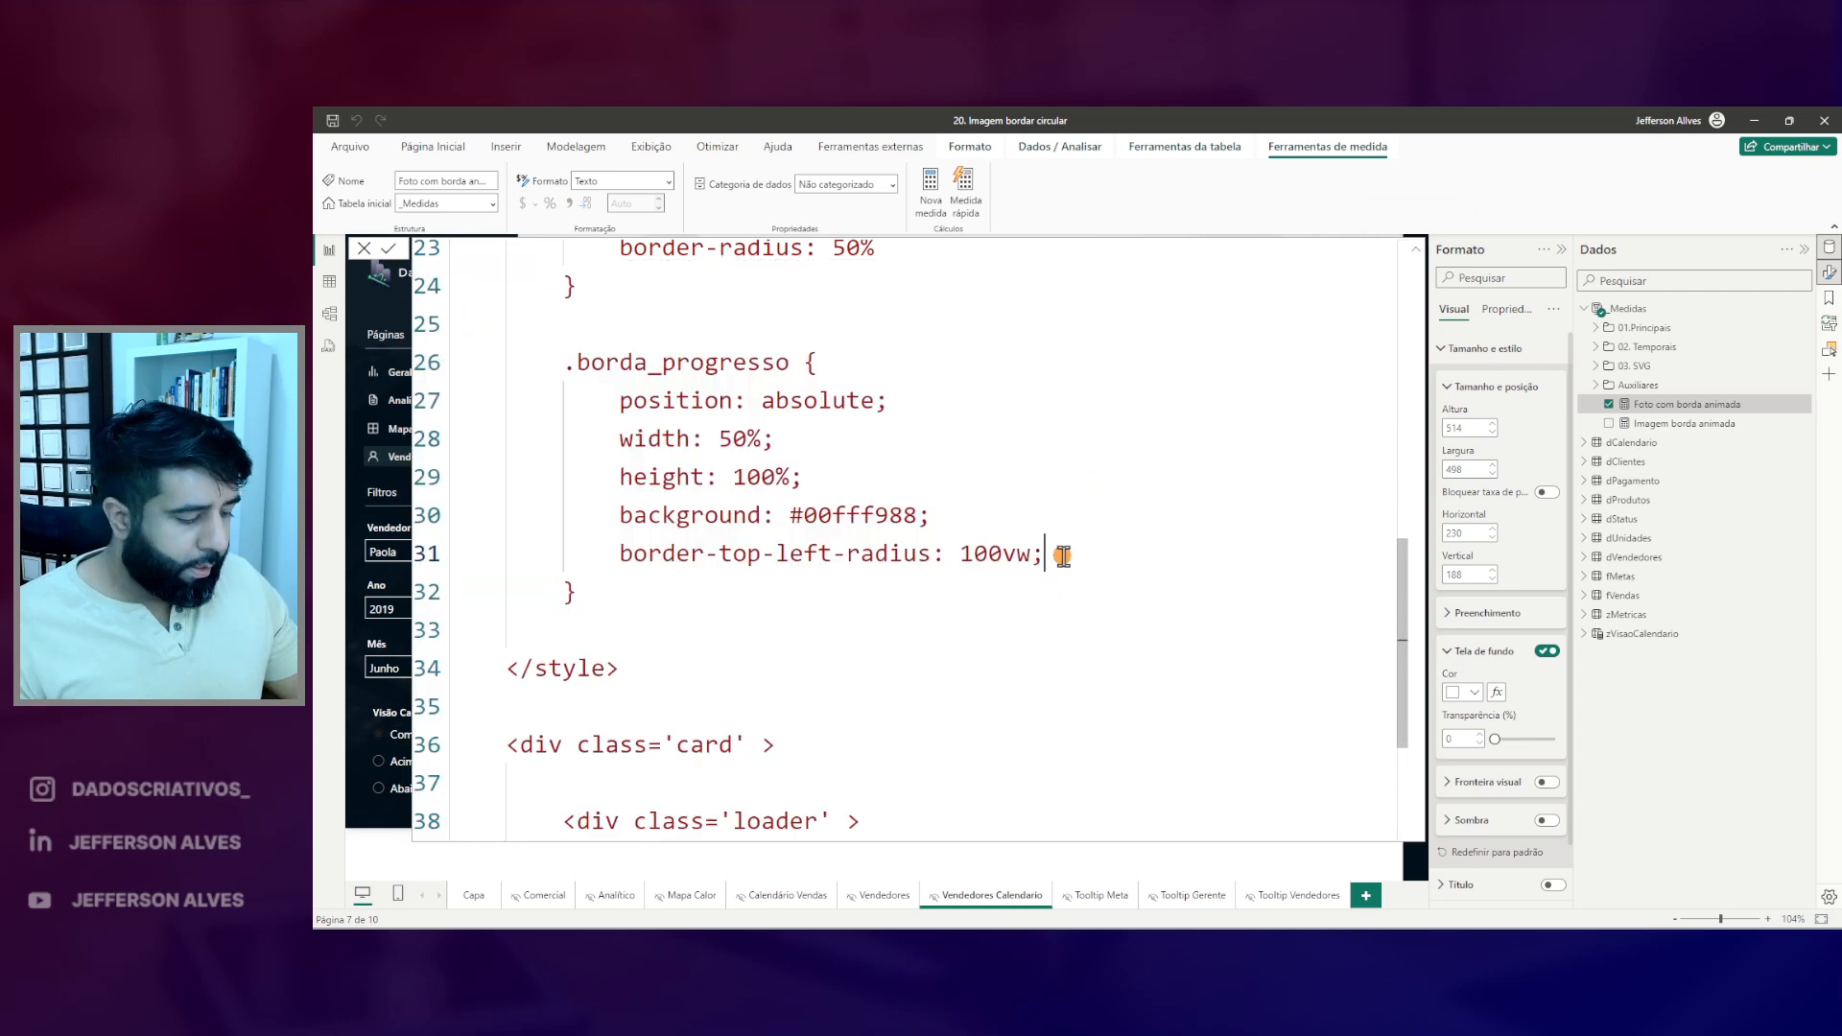
key(shift+alt+Down)
double_click(739, 591)
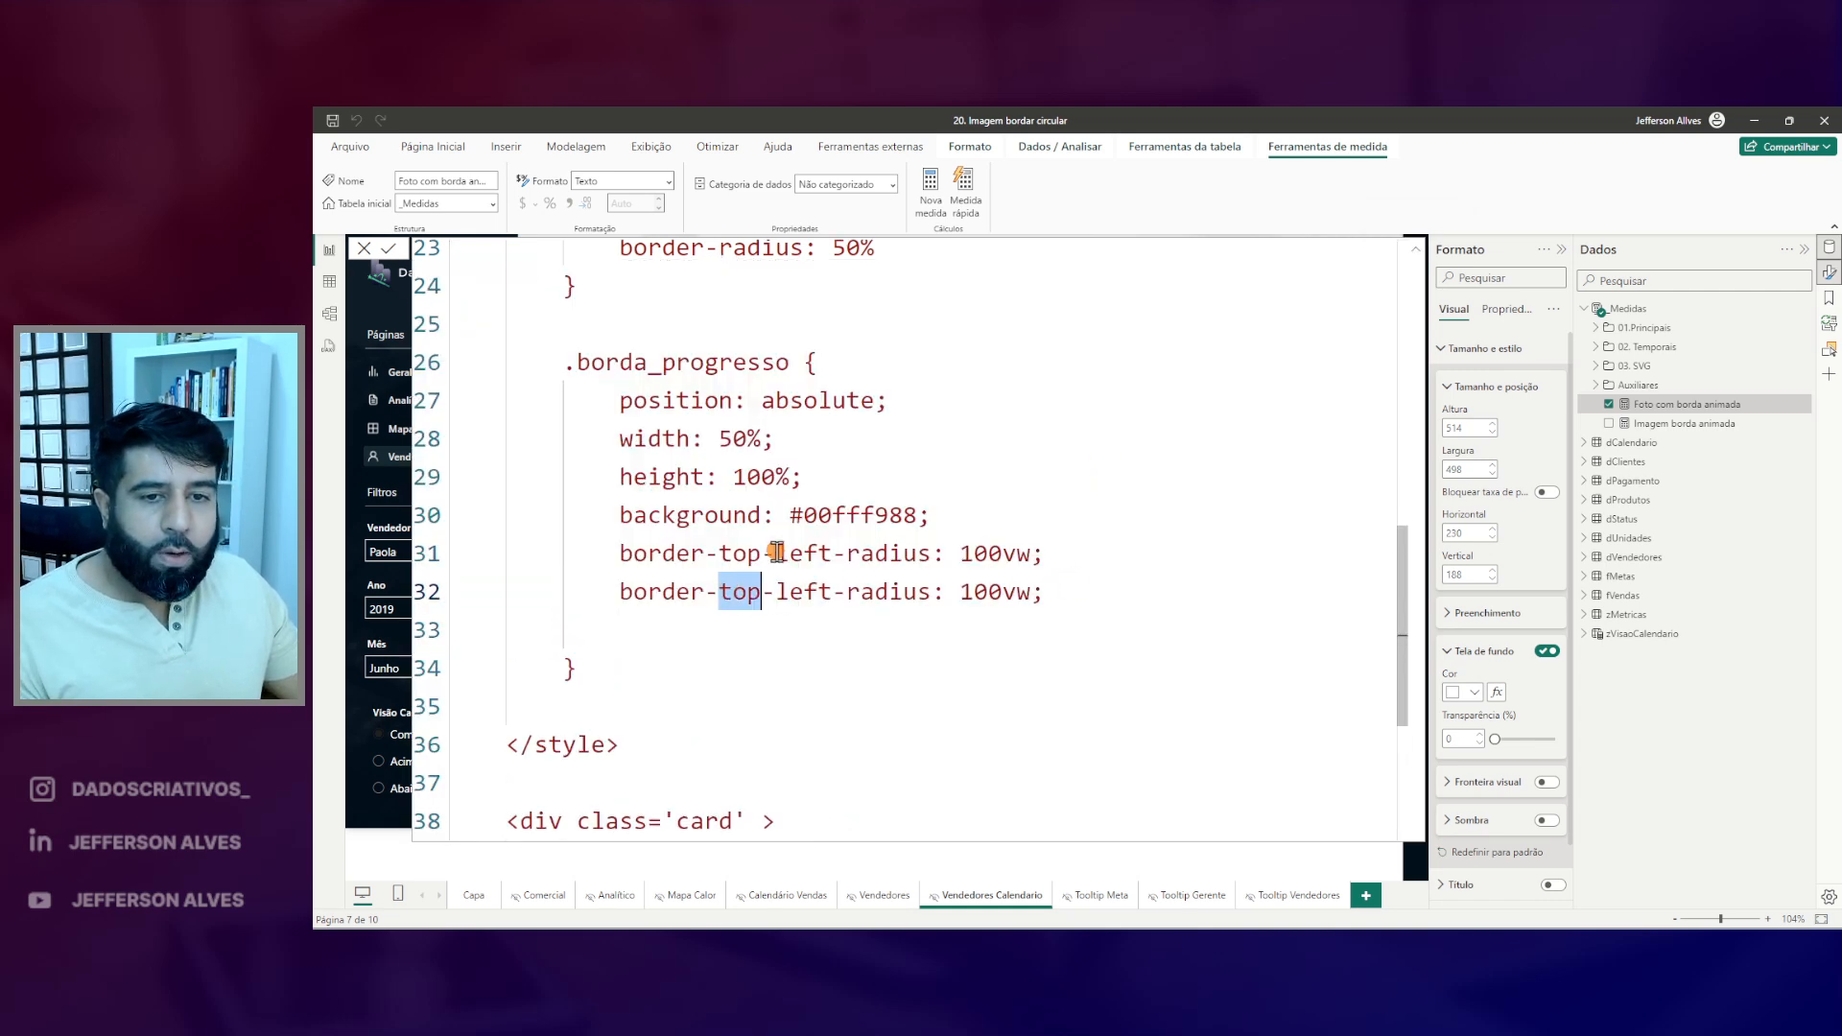
text(bottom)
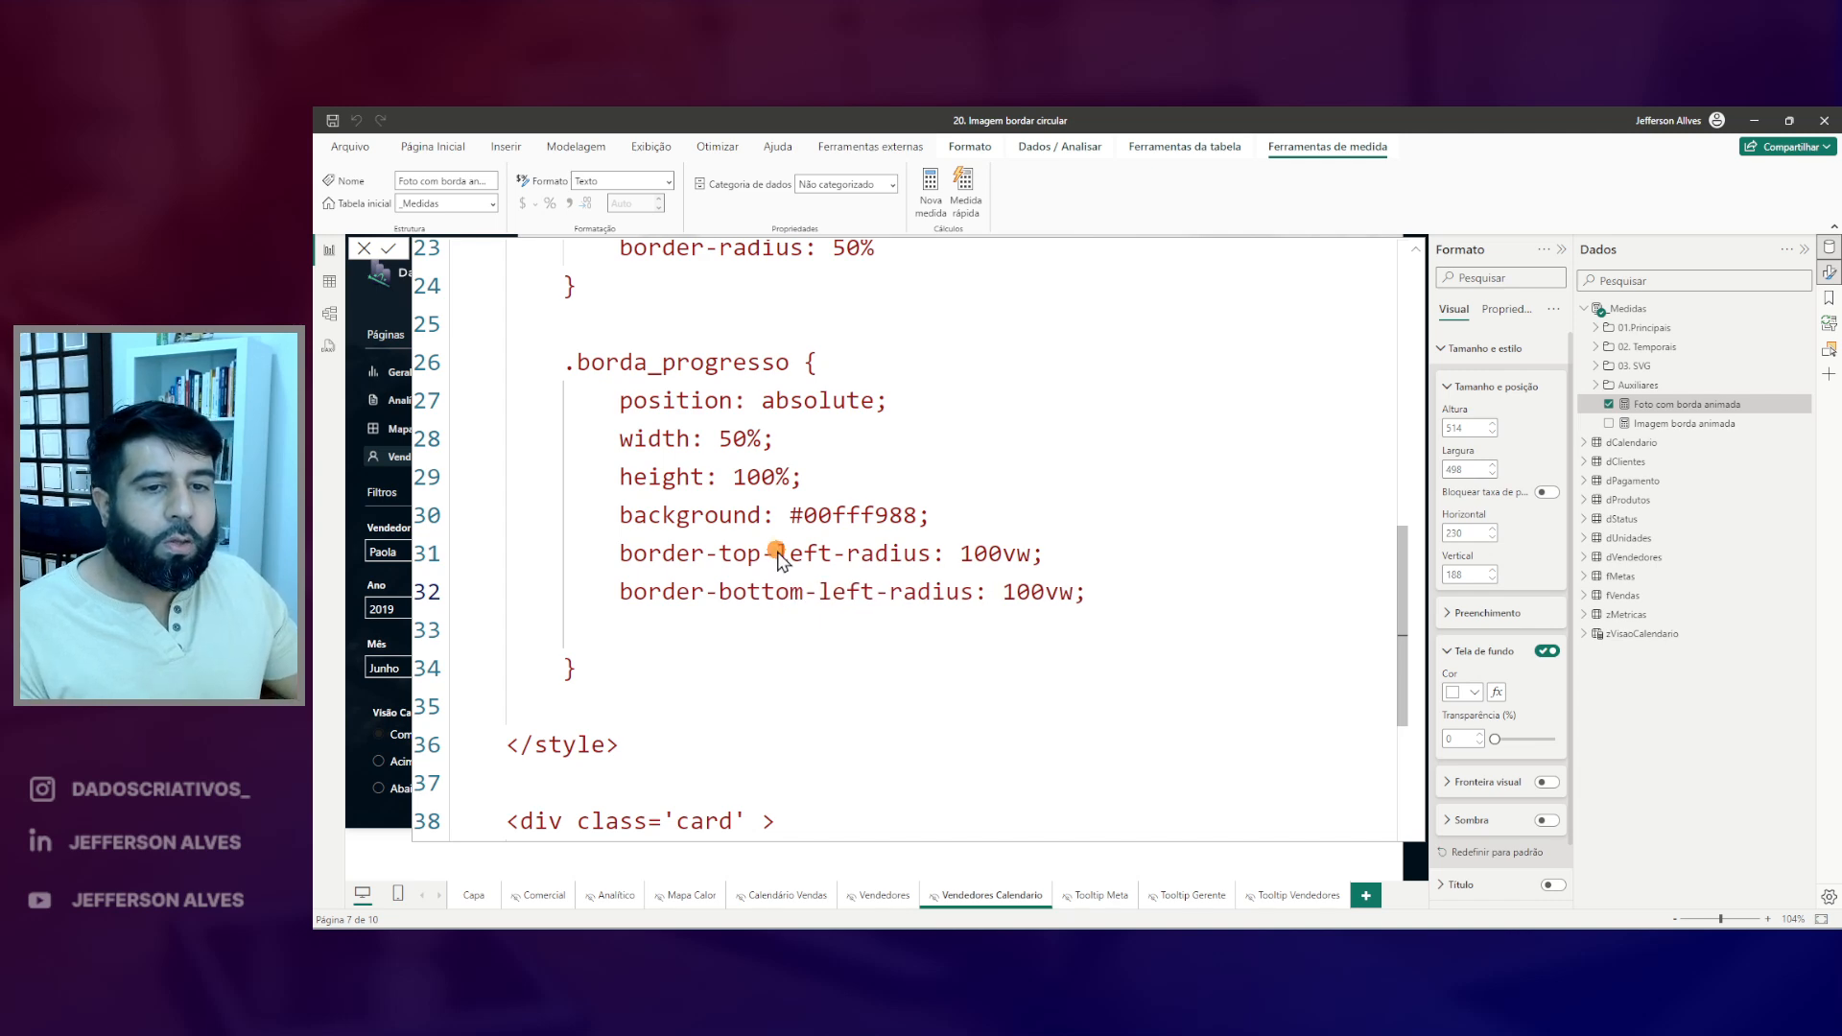
click(1415, 249)
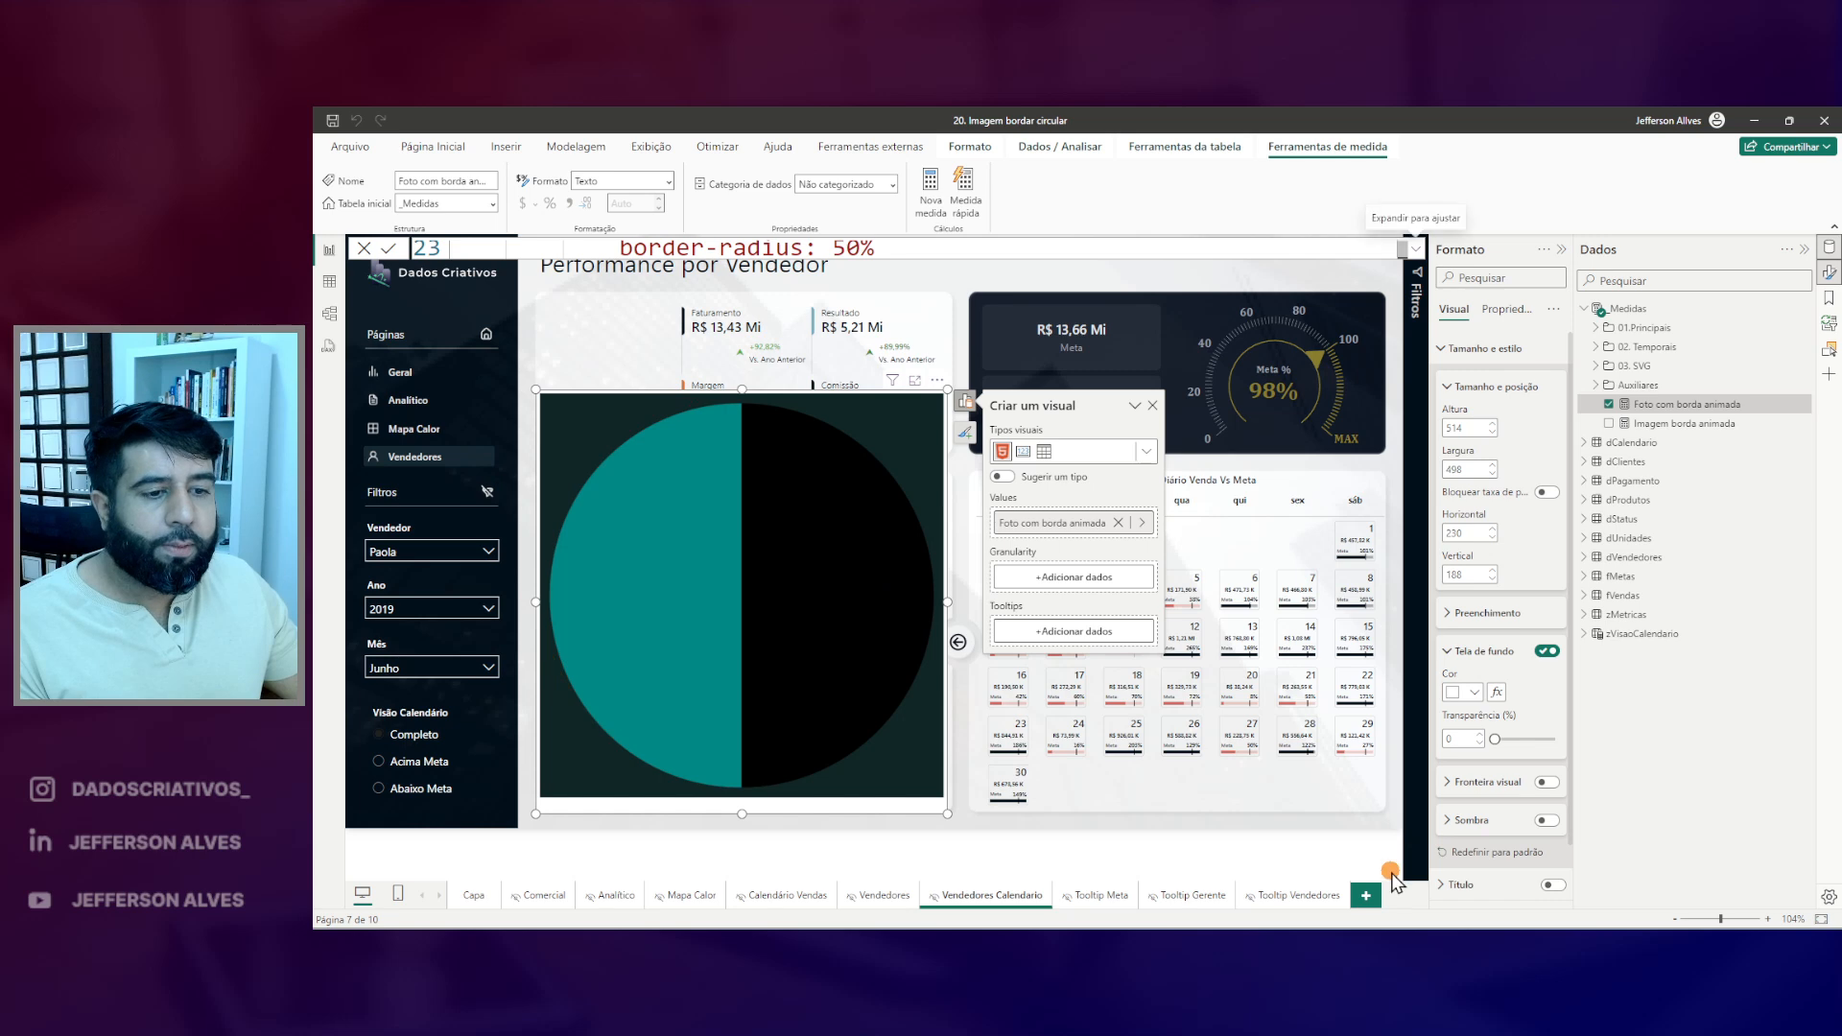
- Switch to Figma and examine the linear fill of borda_progresso, including its type and both colour stops
click(1247, 863)
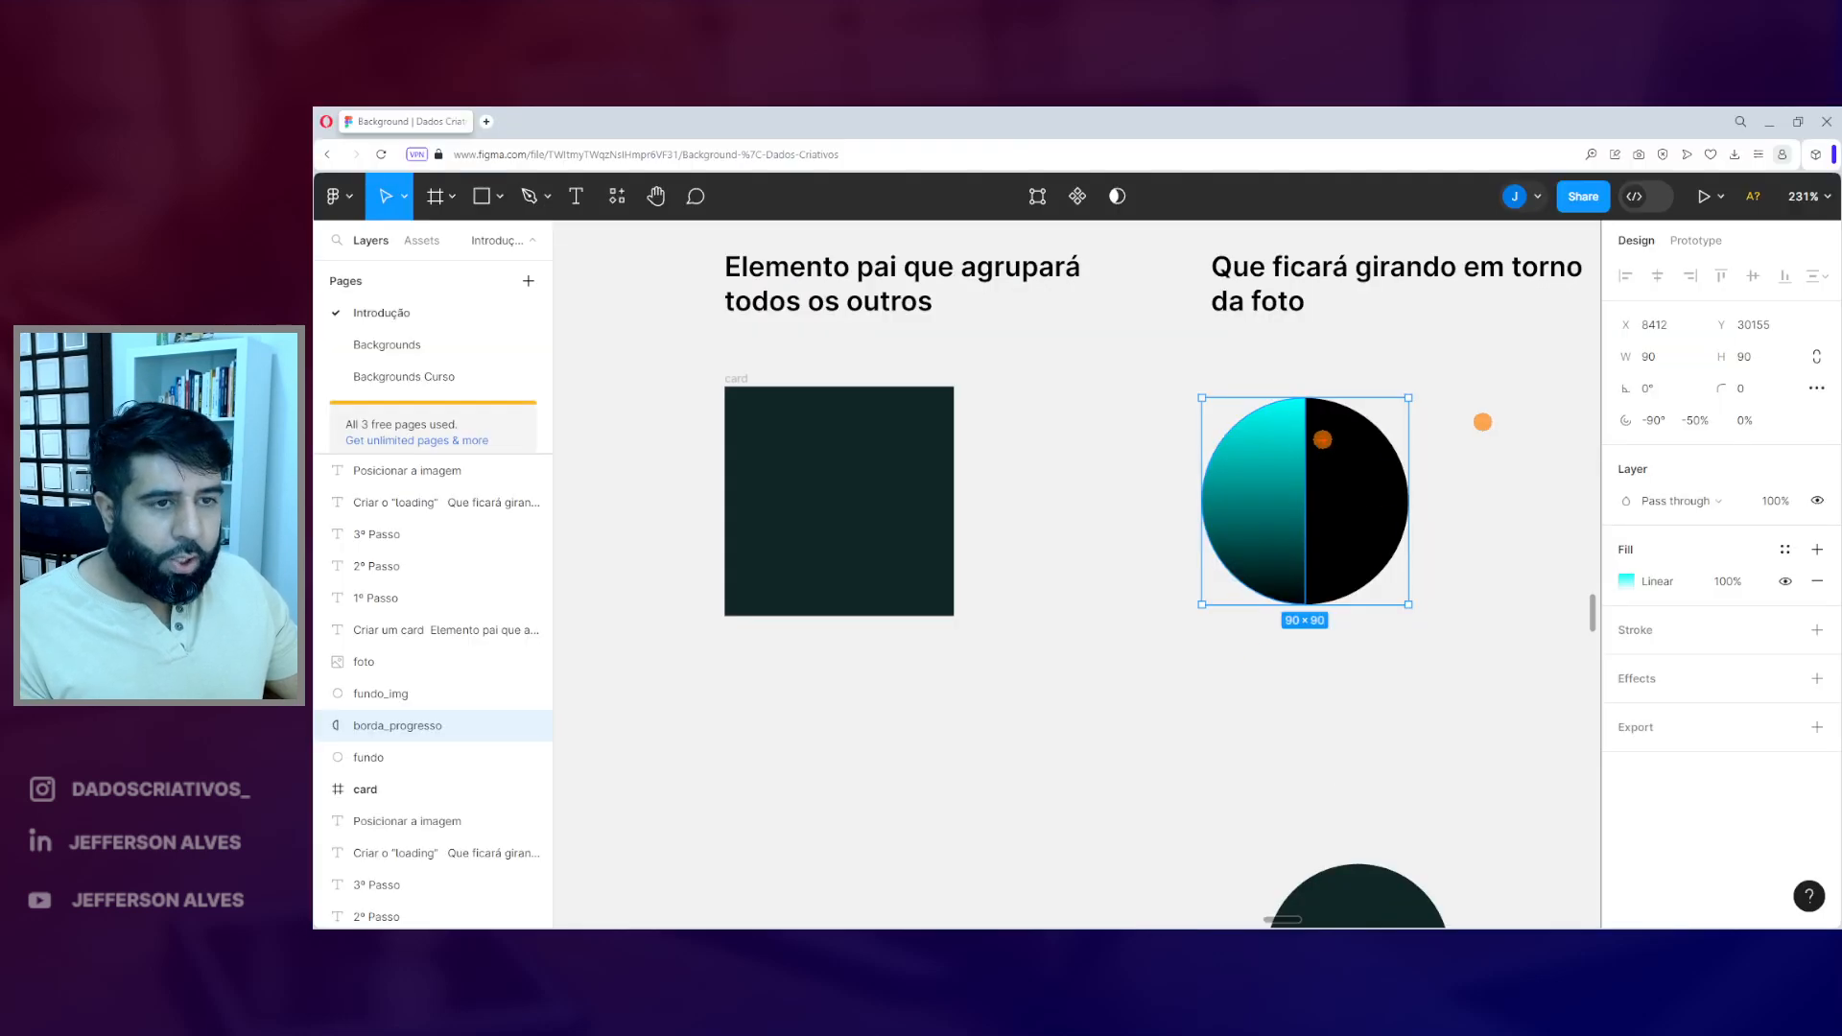
click(1625, 581)
key(ctrl+2)
drag(1393, 343, 1405, 360)
drag(1585, 346, 1557, 339)
drag(1416, 308, 1414, 307)
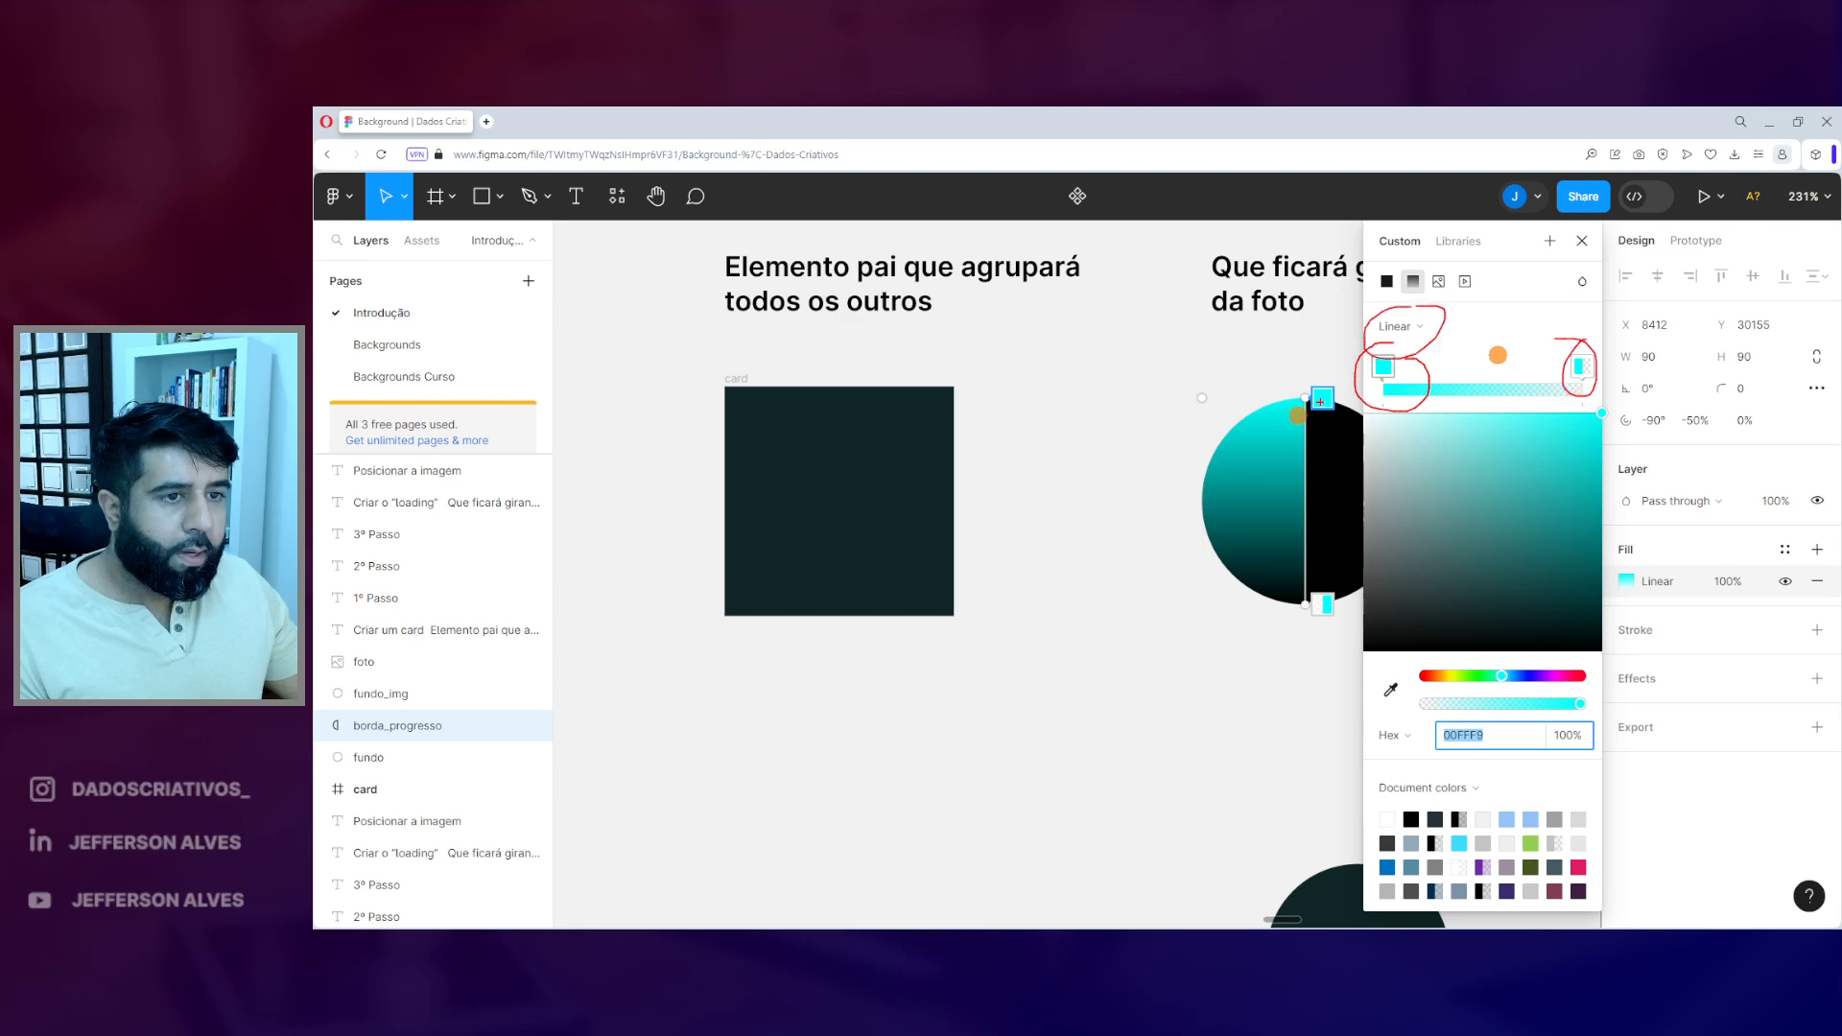
drag(1288, 393, 1271, 414)
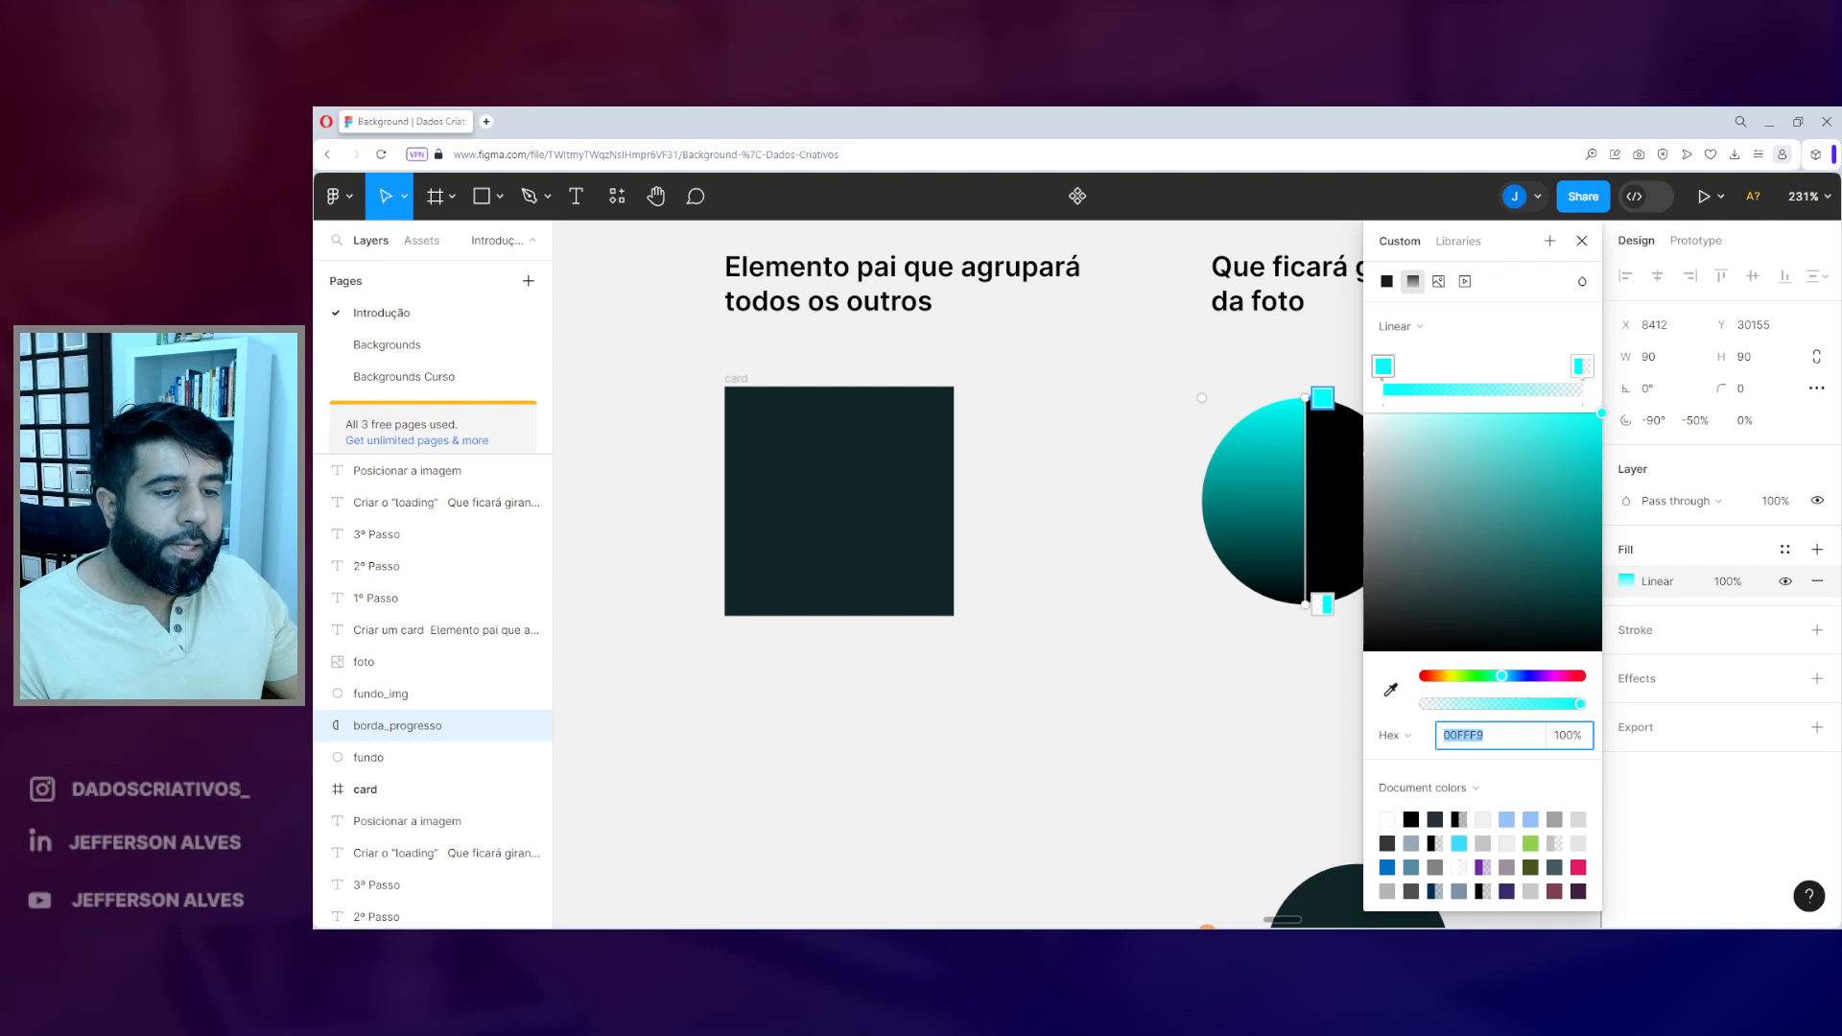
- Back in Power BI, set the .borda_progresso background to linear-gradient( #00fff9, red ); and check the gradient in the visual
click(1178, 935)
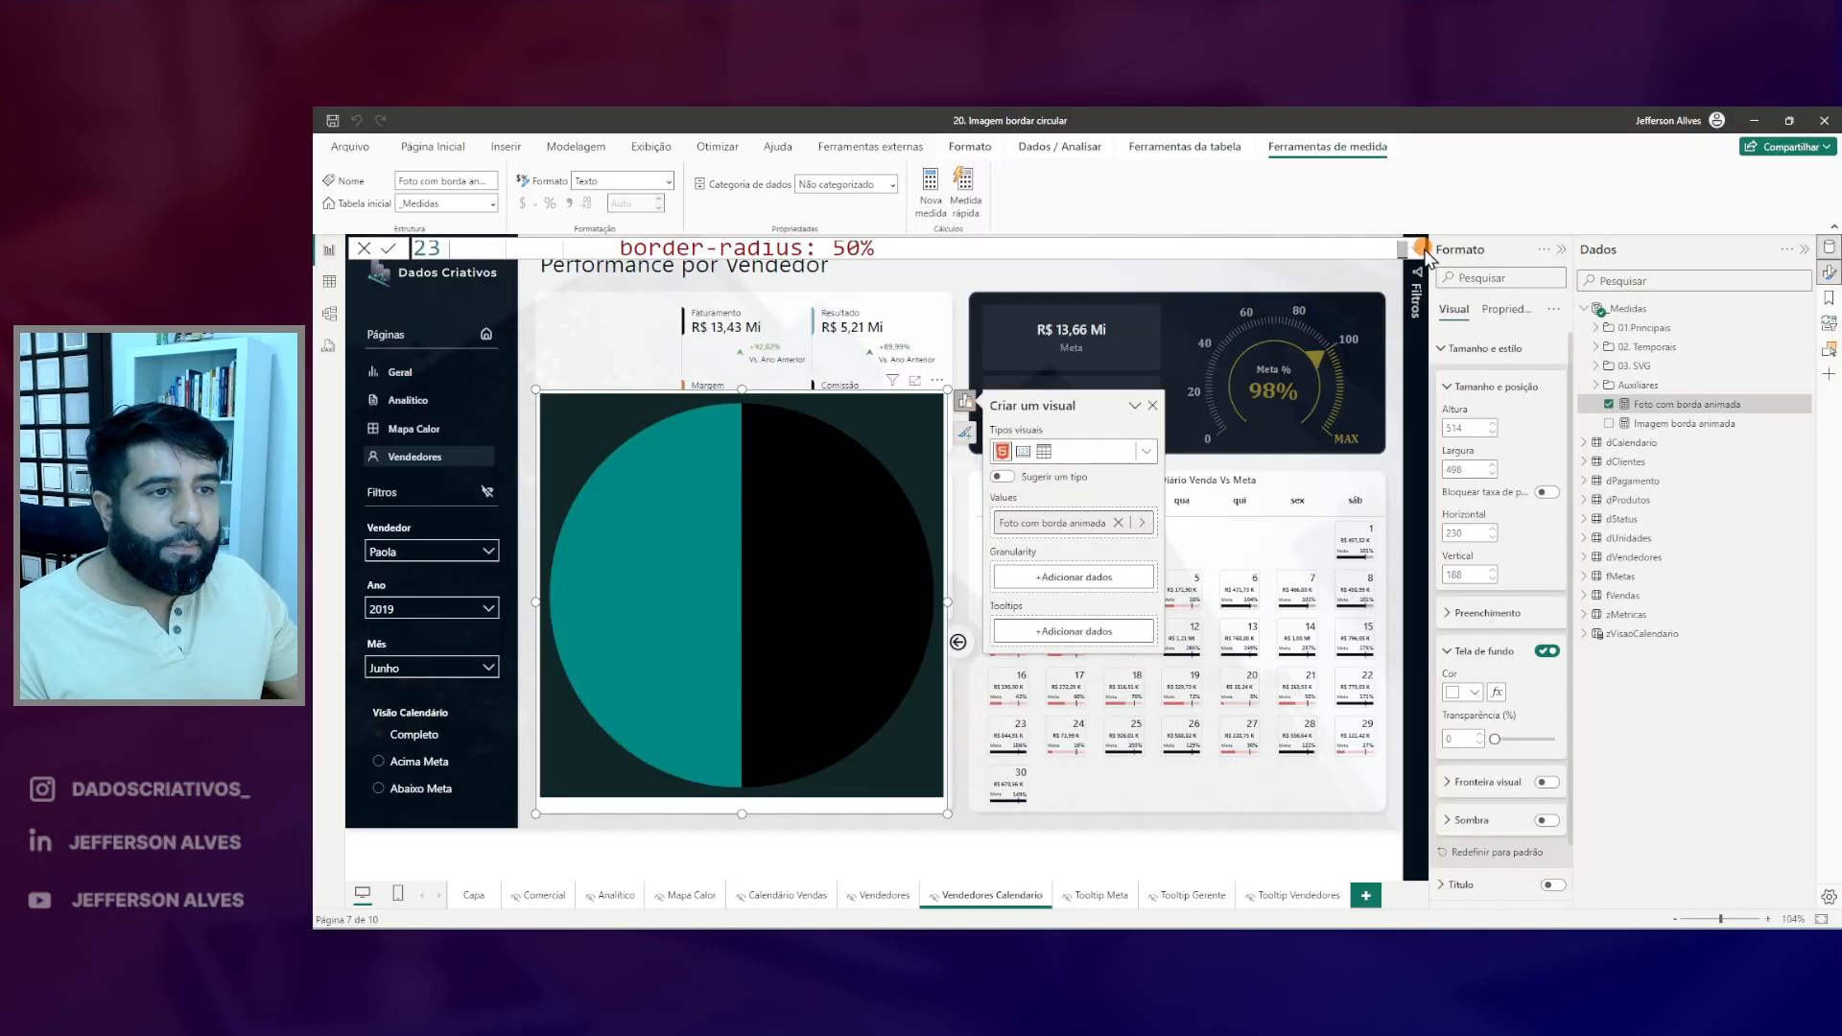
click(1416, 249)
drag(623, 491, 790, 529)
click(790, 515)
text(linear-gradient( #00fff988)
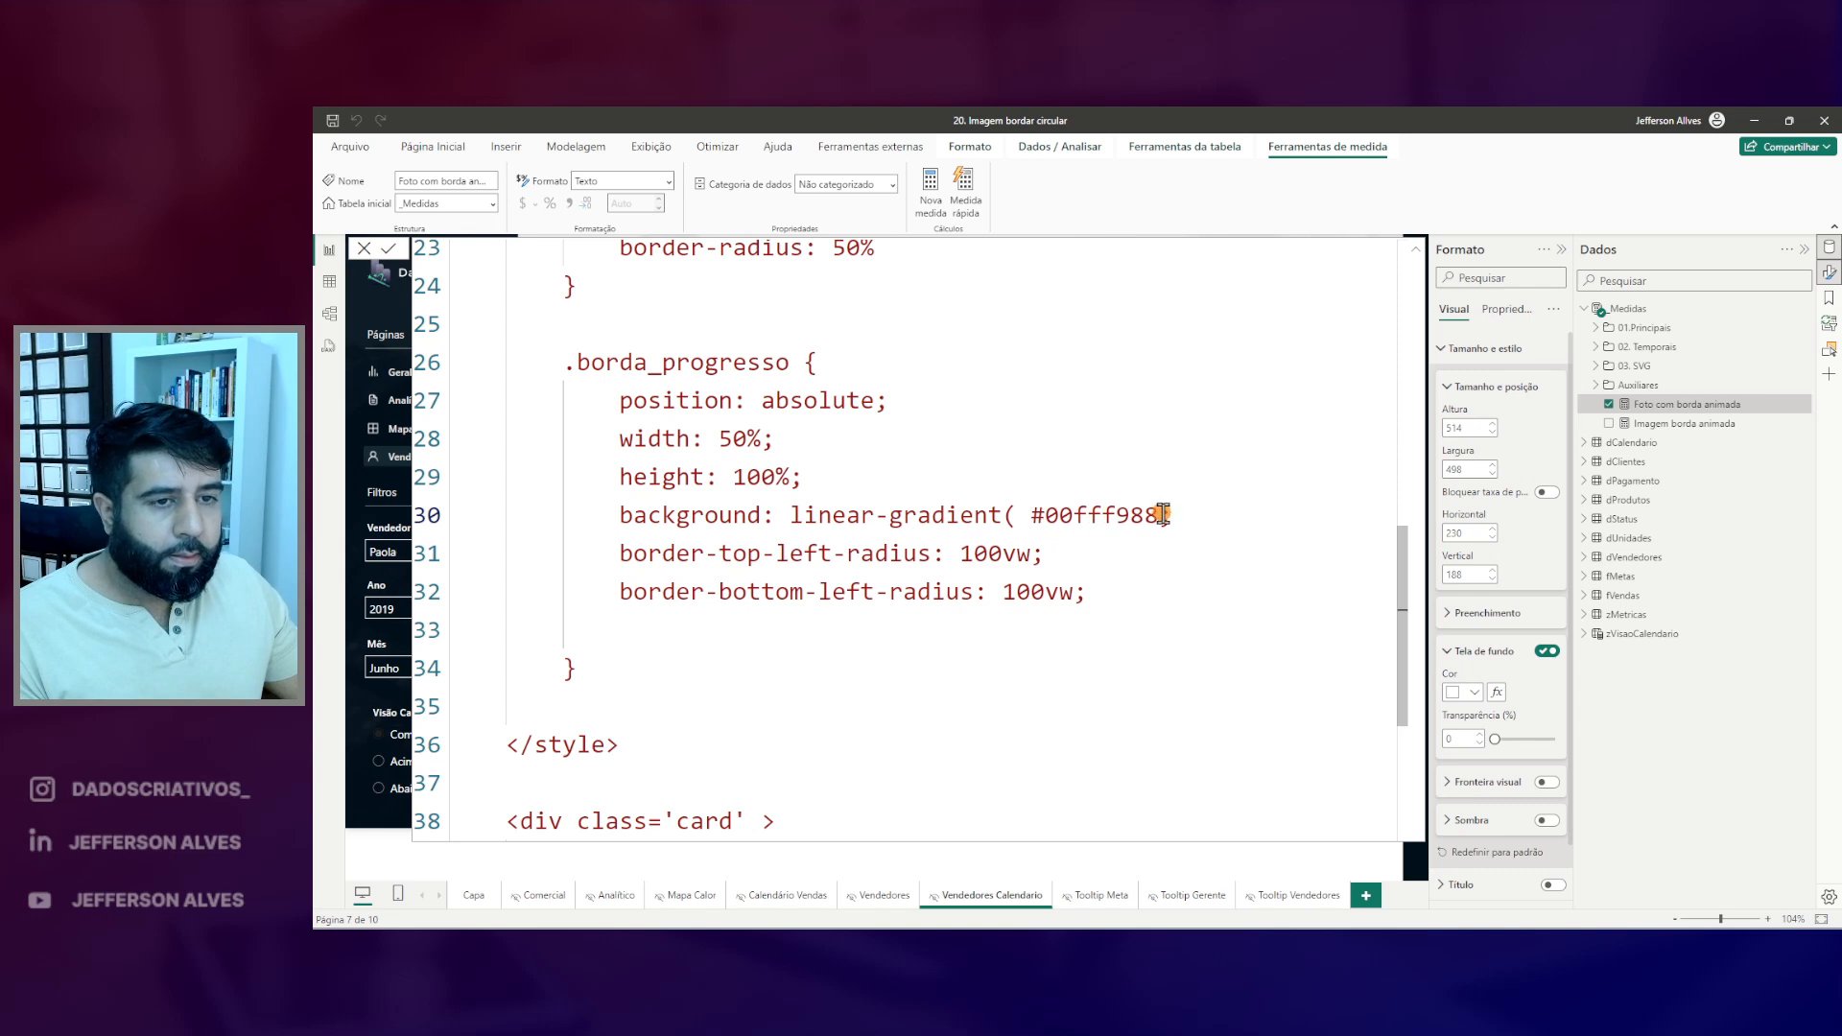
click(1162, 515)
double_click(1156, 515)
key(Right)
key(BackSpace)
key(BackSpace)
text(, #)
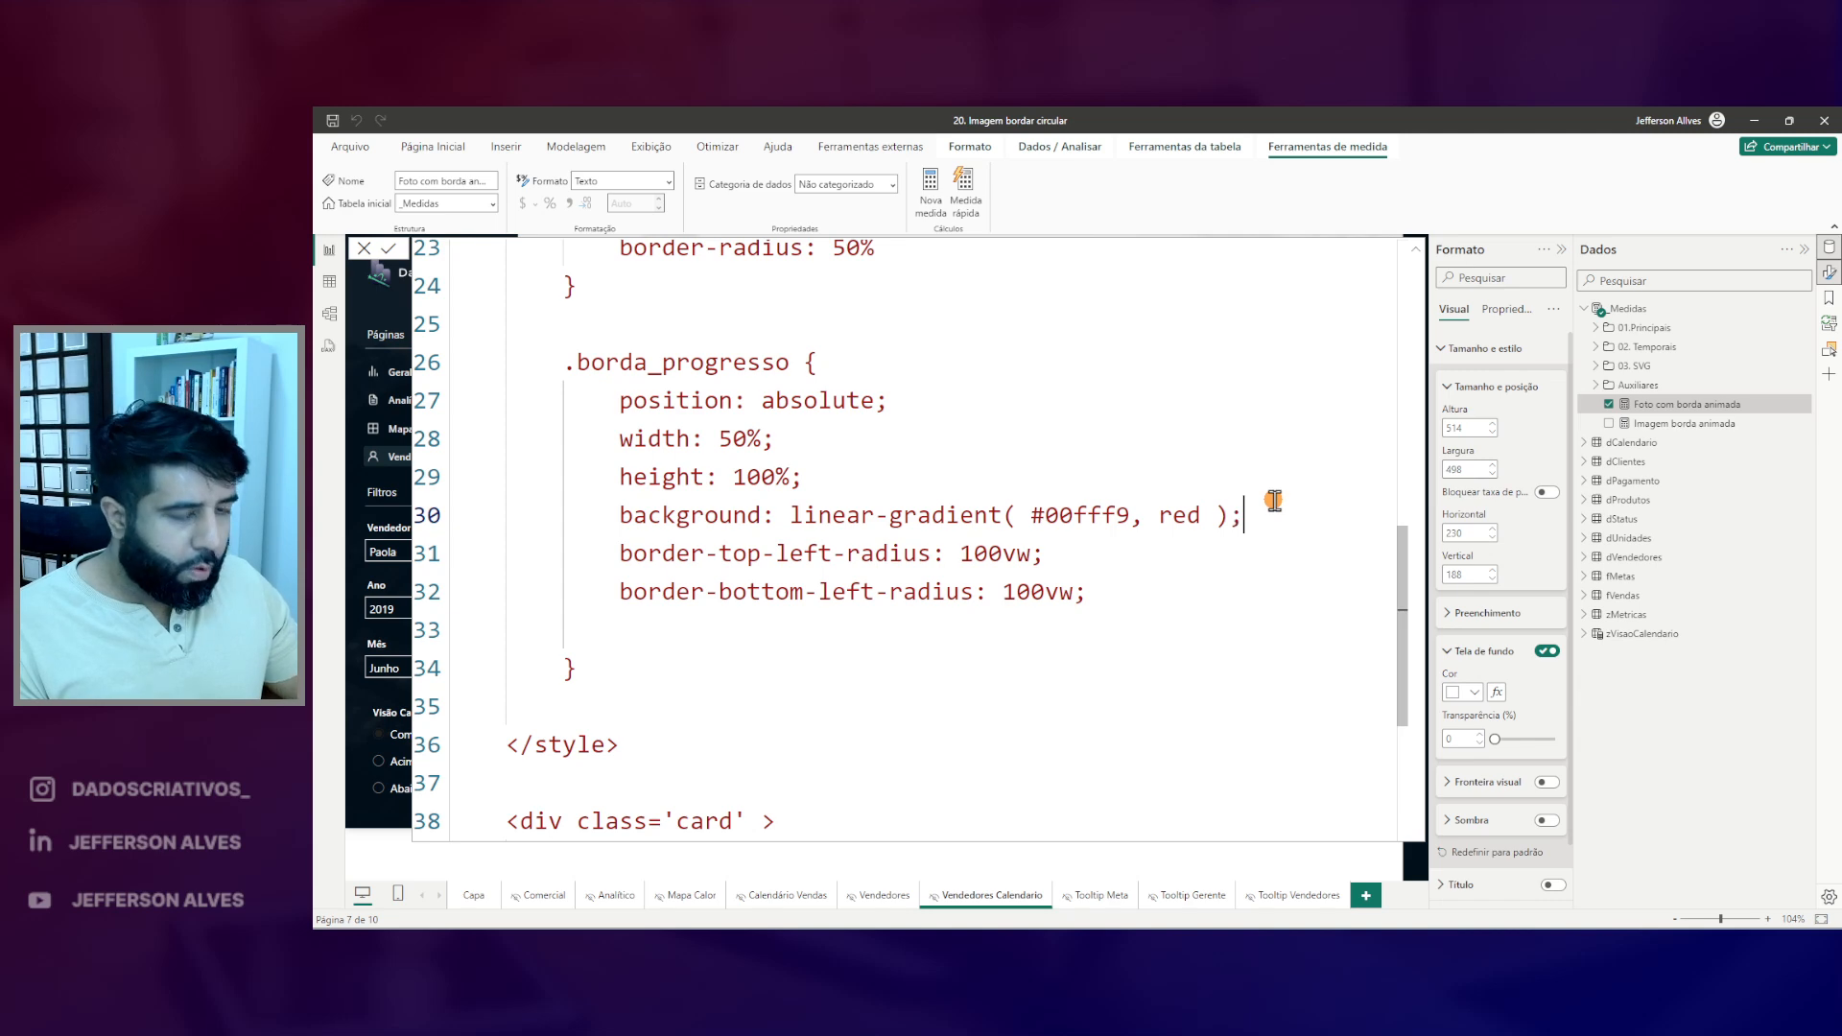
click(1416, 248)
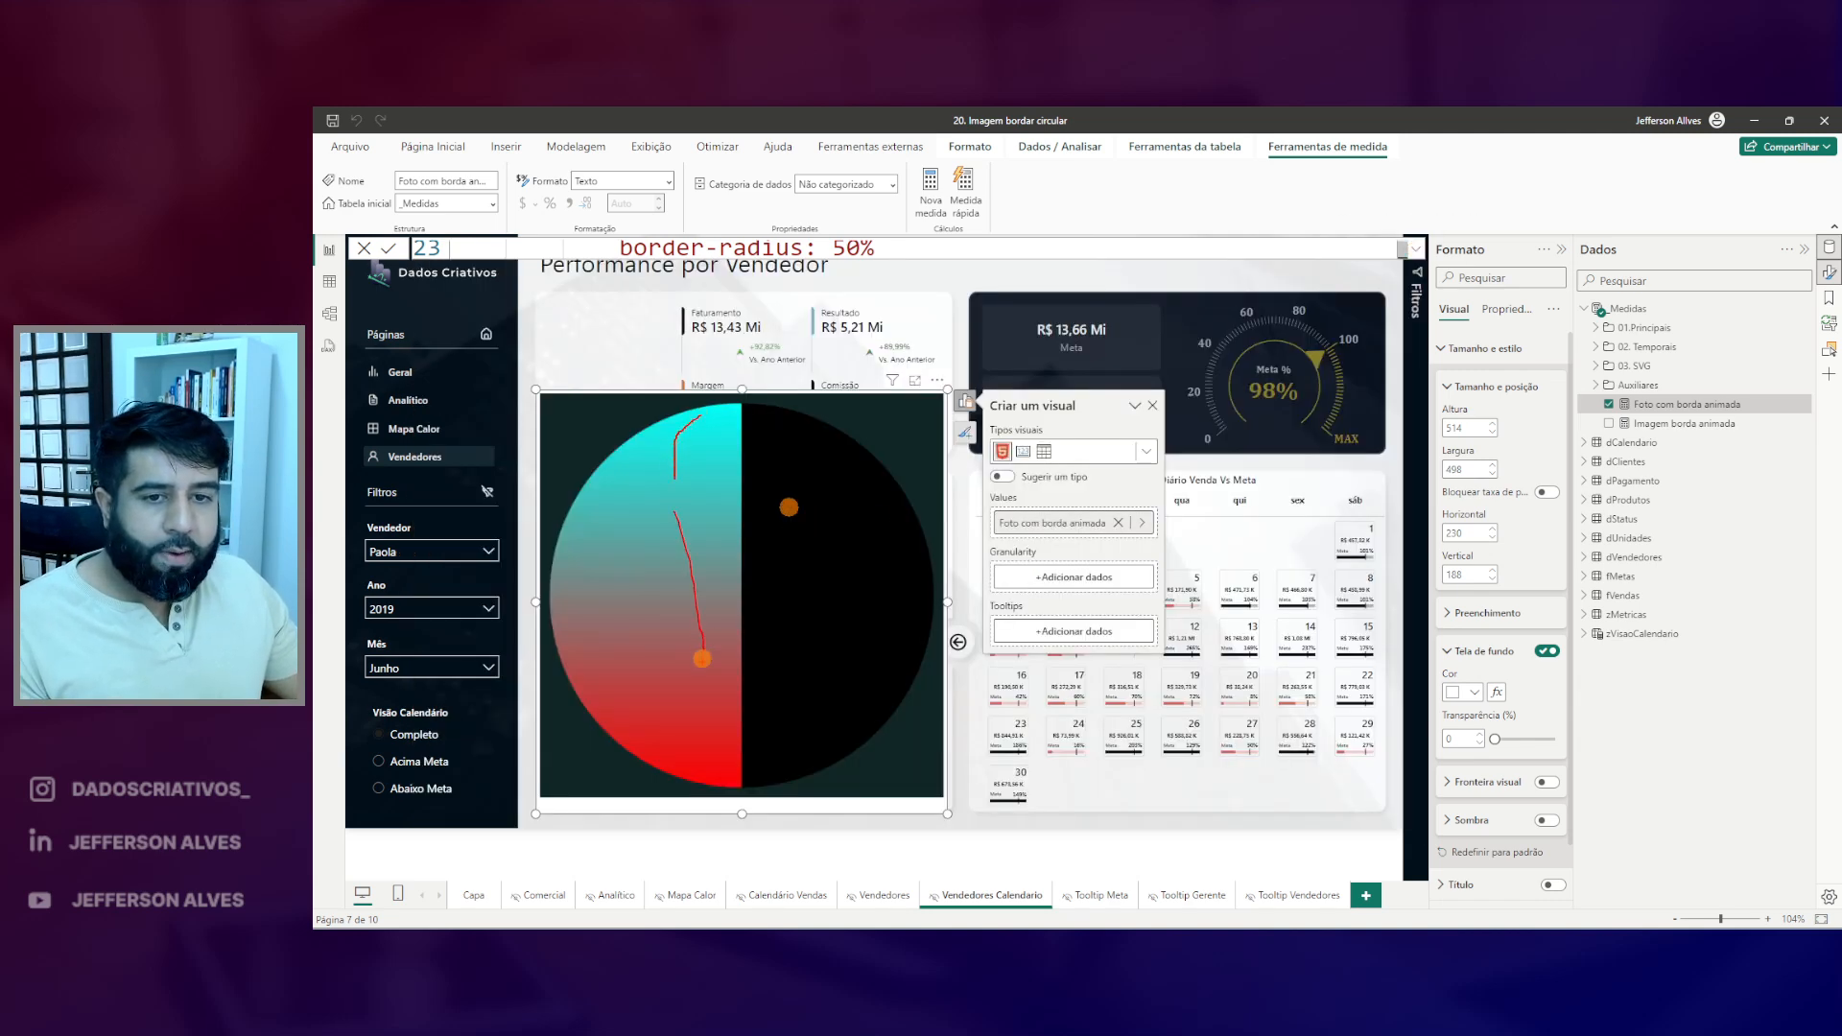
- Replace red with transparent in the .borda_progresso gradient and check the faded half circle in the visual
click(1416, 249)
double_click(1199, 511)
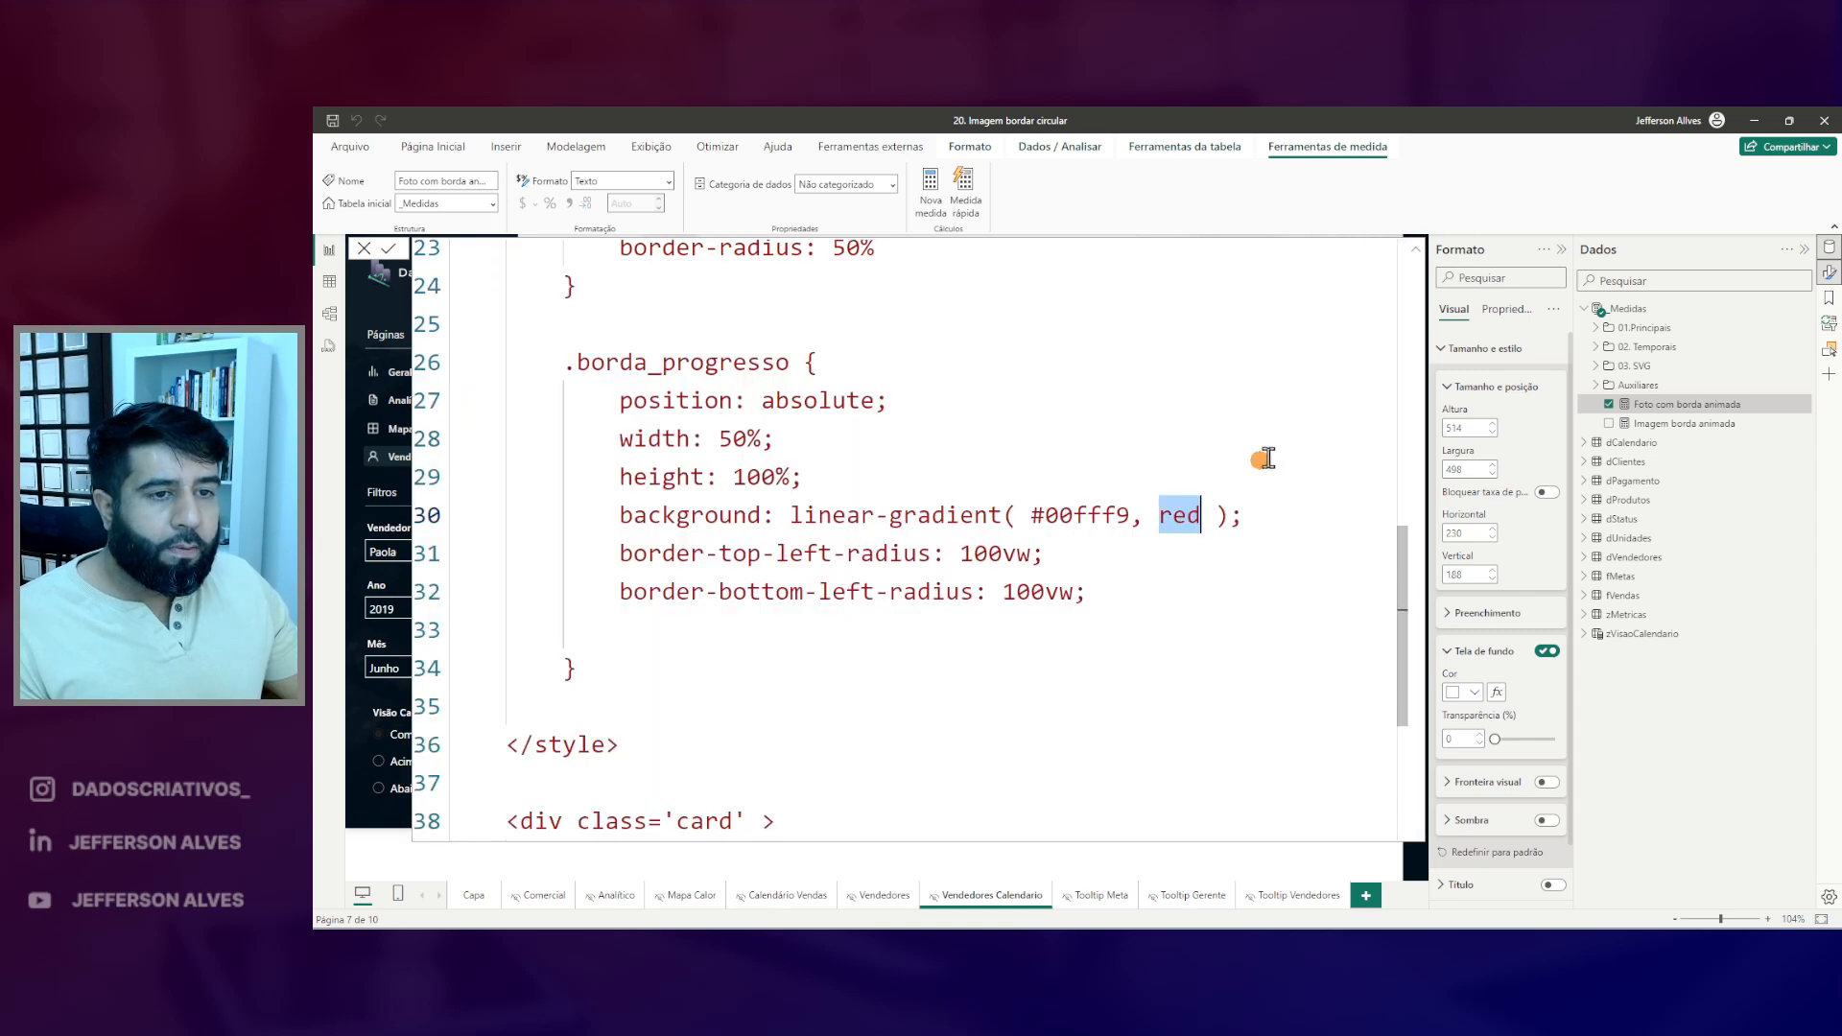
text(transparent)
key(Return)
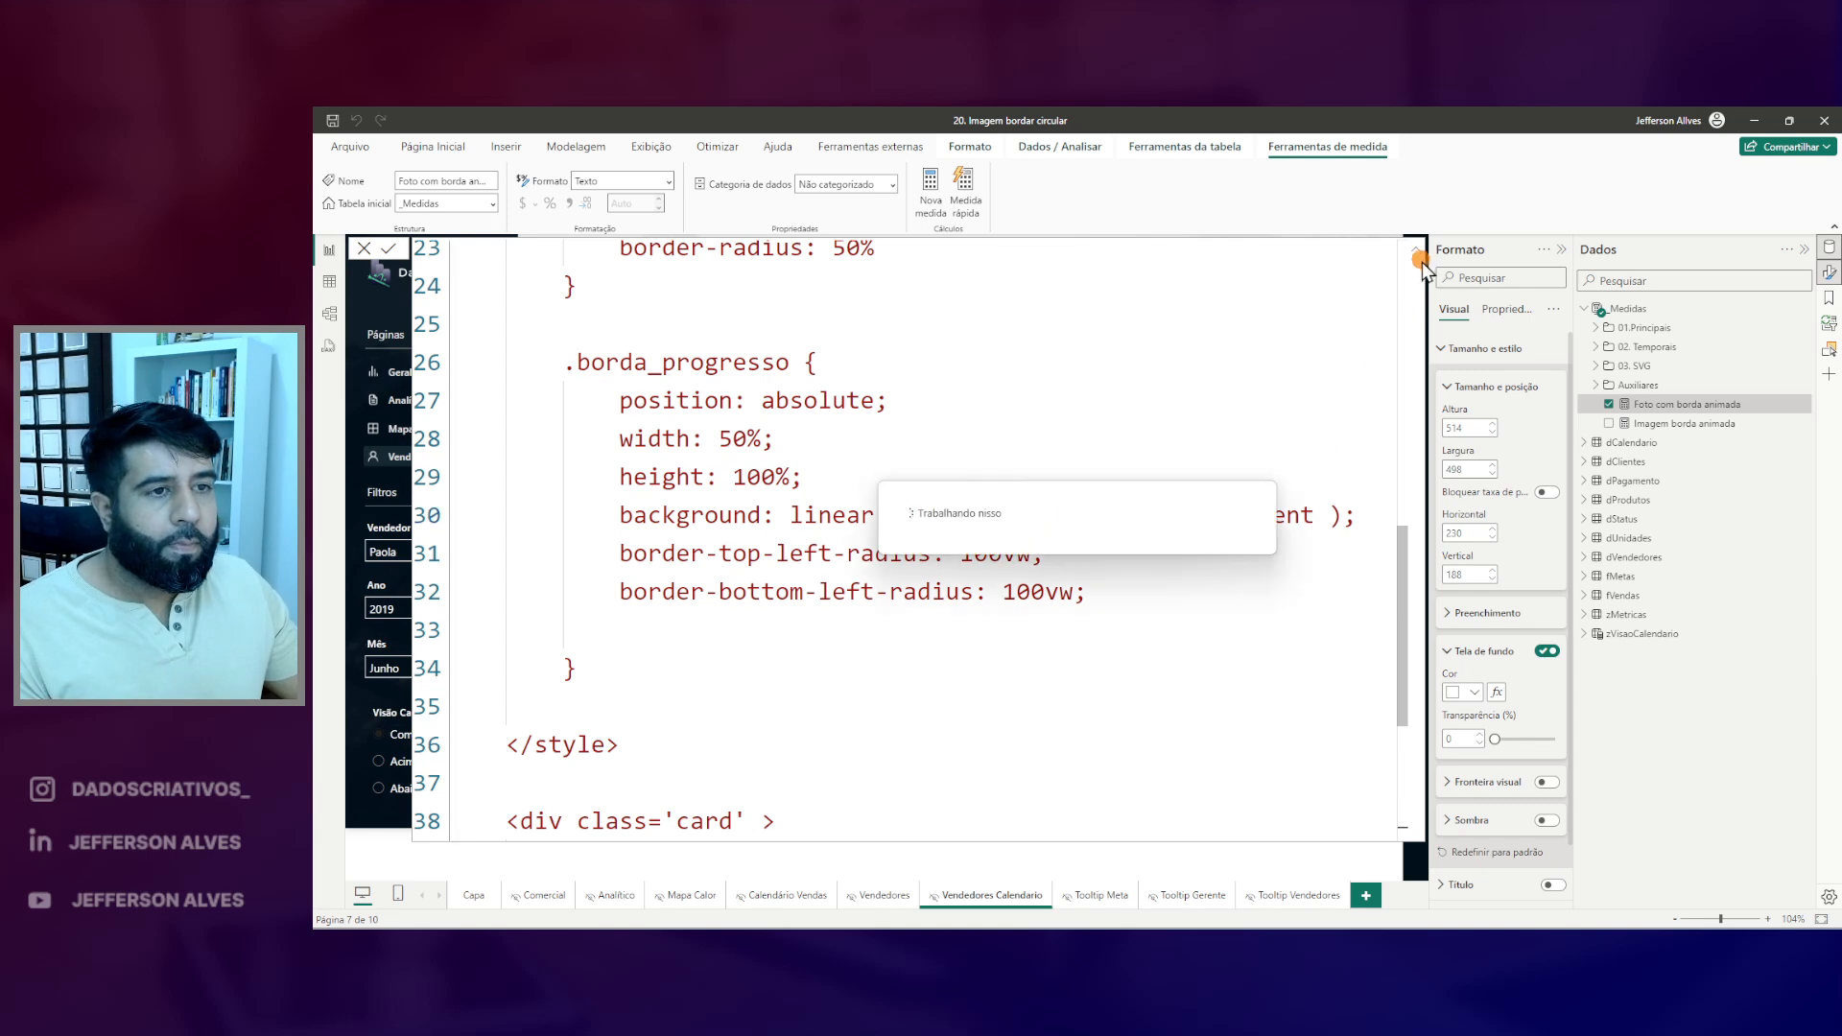
click(1416, 250)
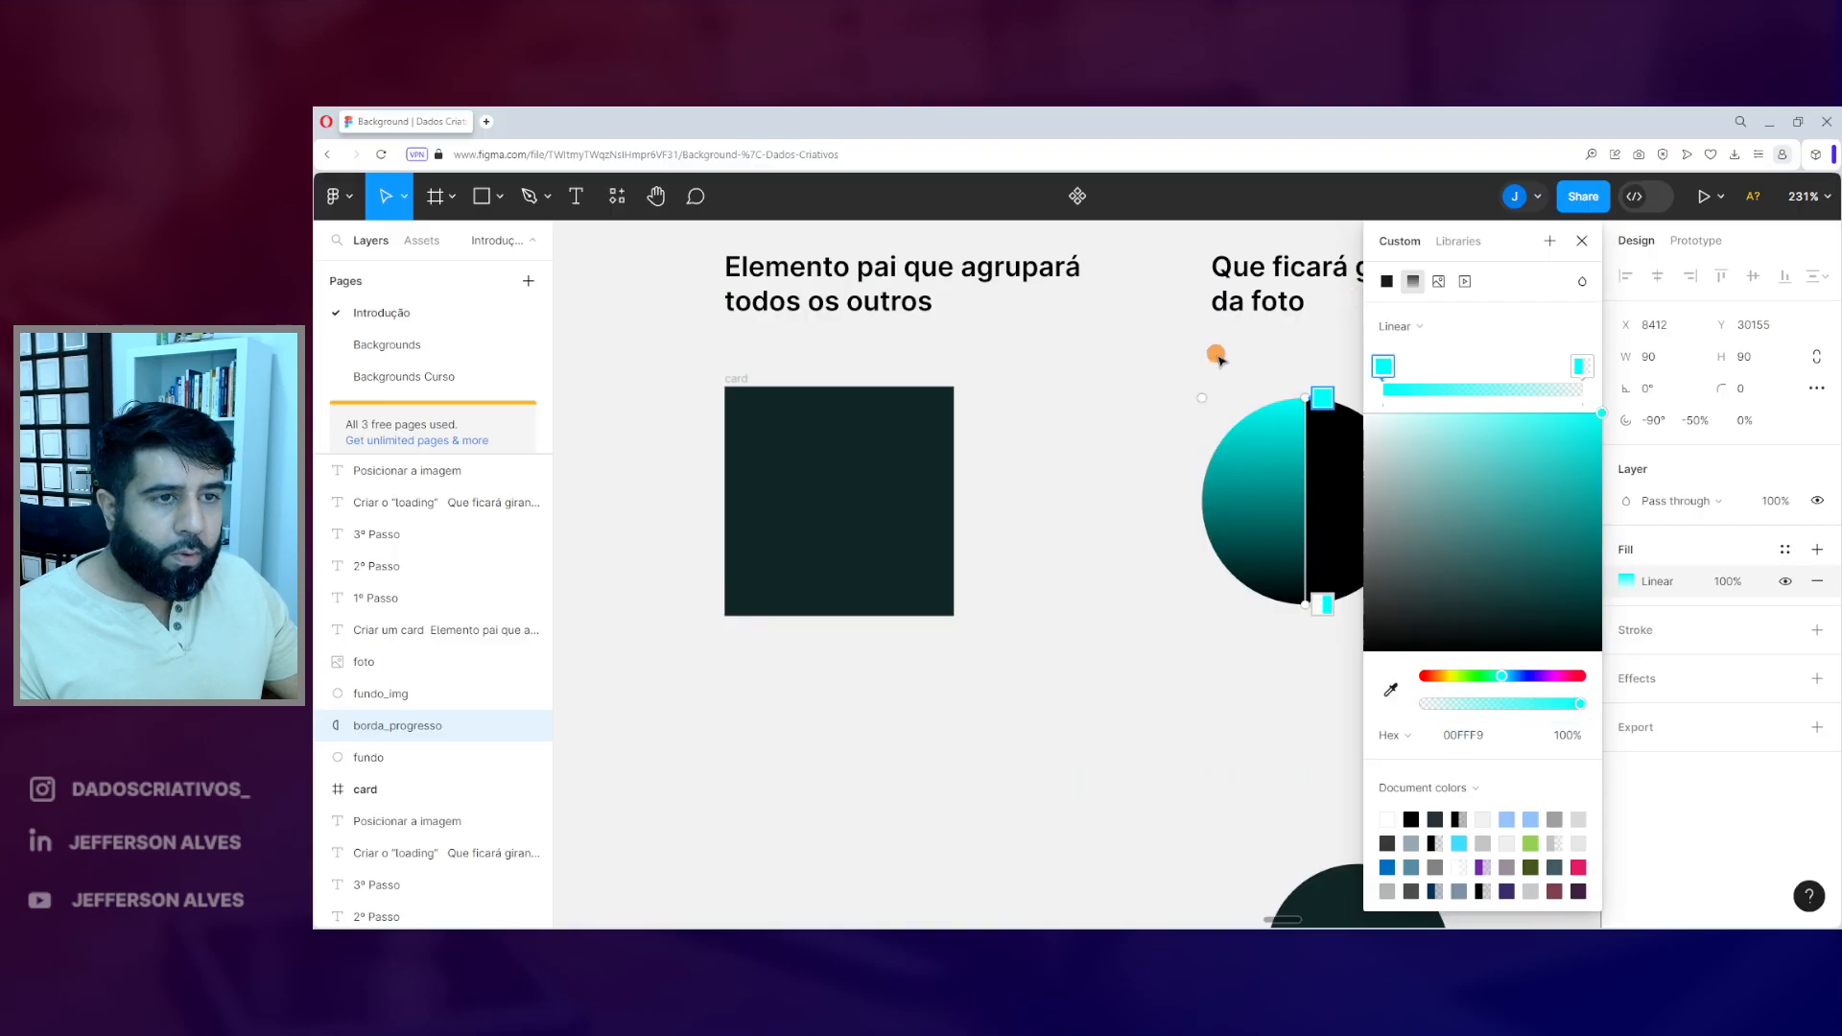
- In Figma, close the fill settings and move the fundo_img circle up beneath the half-gradient circle
click(1582, 241)
click(1435, 395)
scroll(1311, 431, down, 1)
scroll(1313, 434, down, 1)
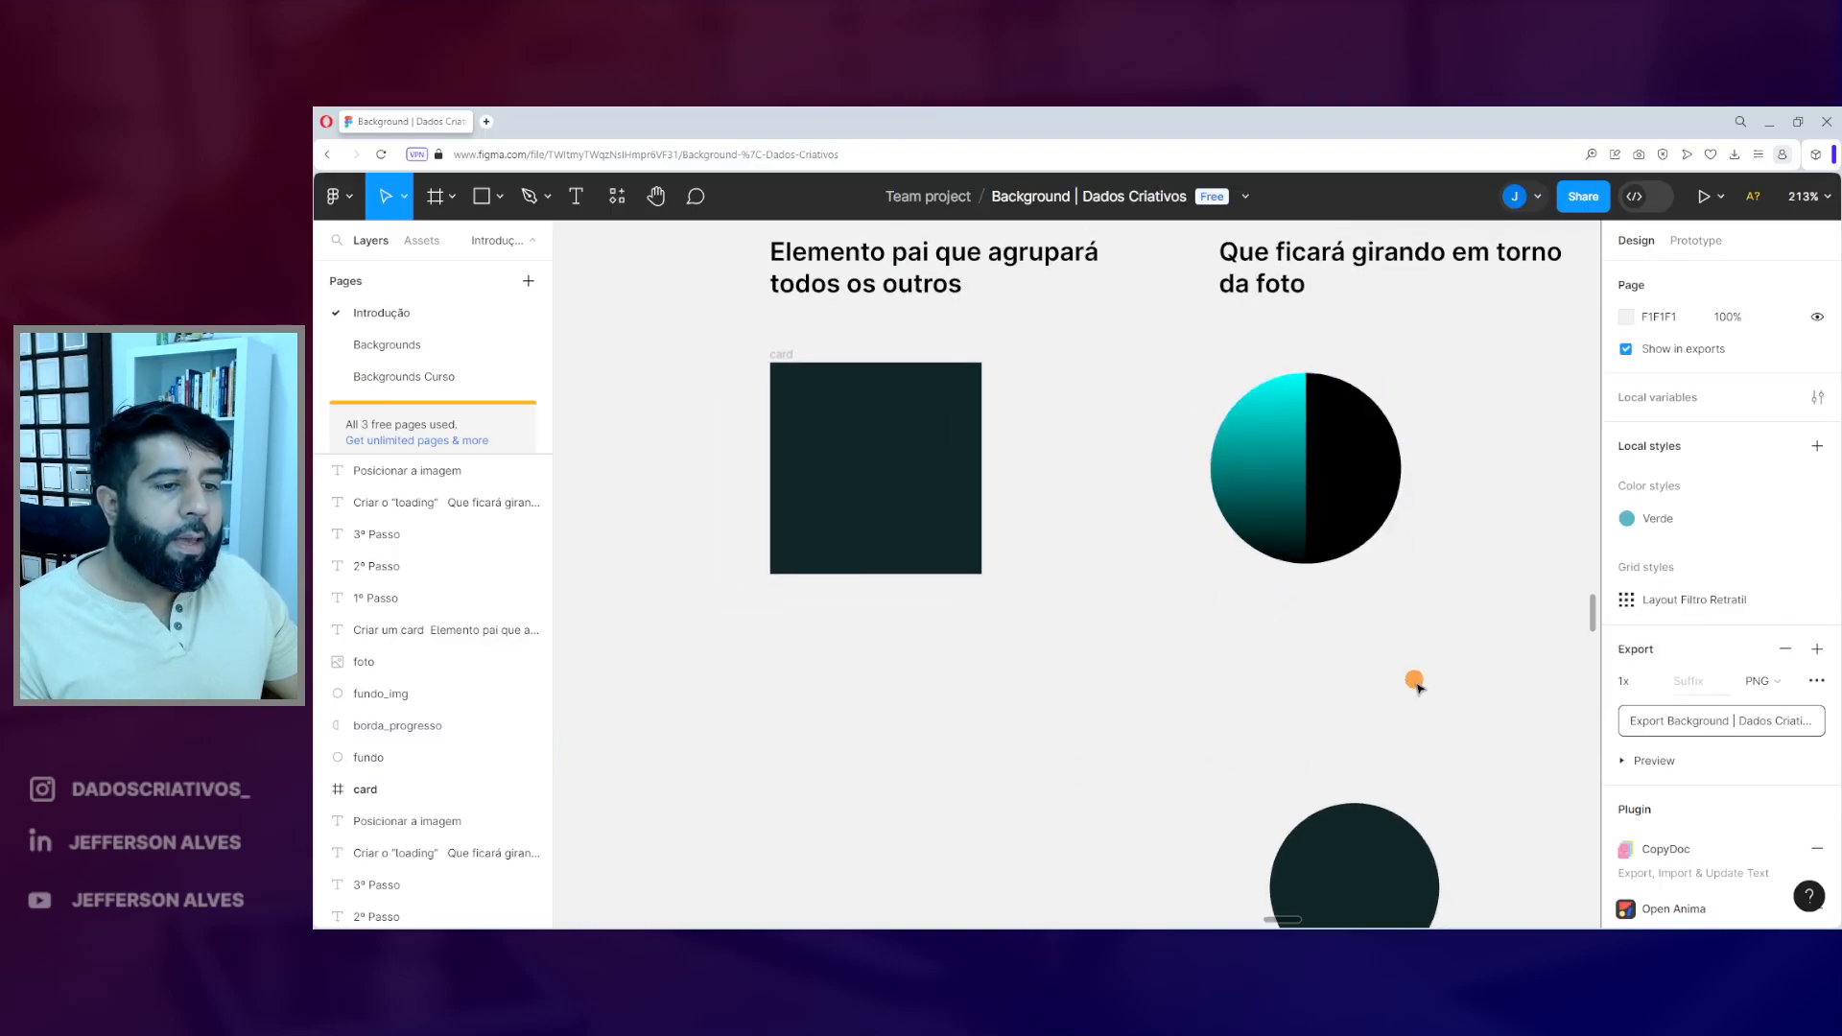
scroll(1418, 689, up, 1)
drag(1376, 873, 1300, 725)
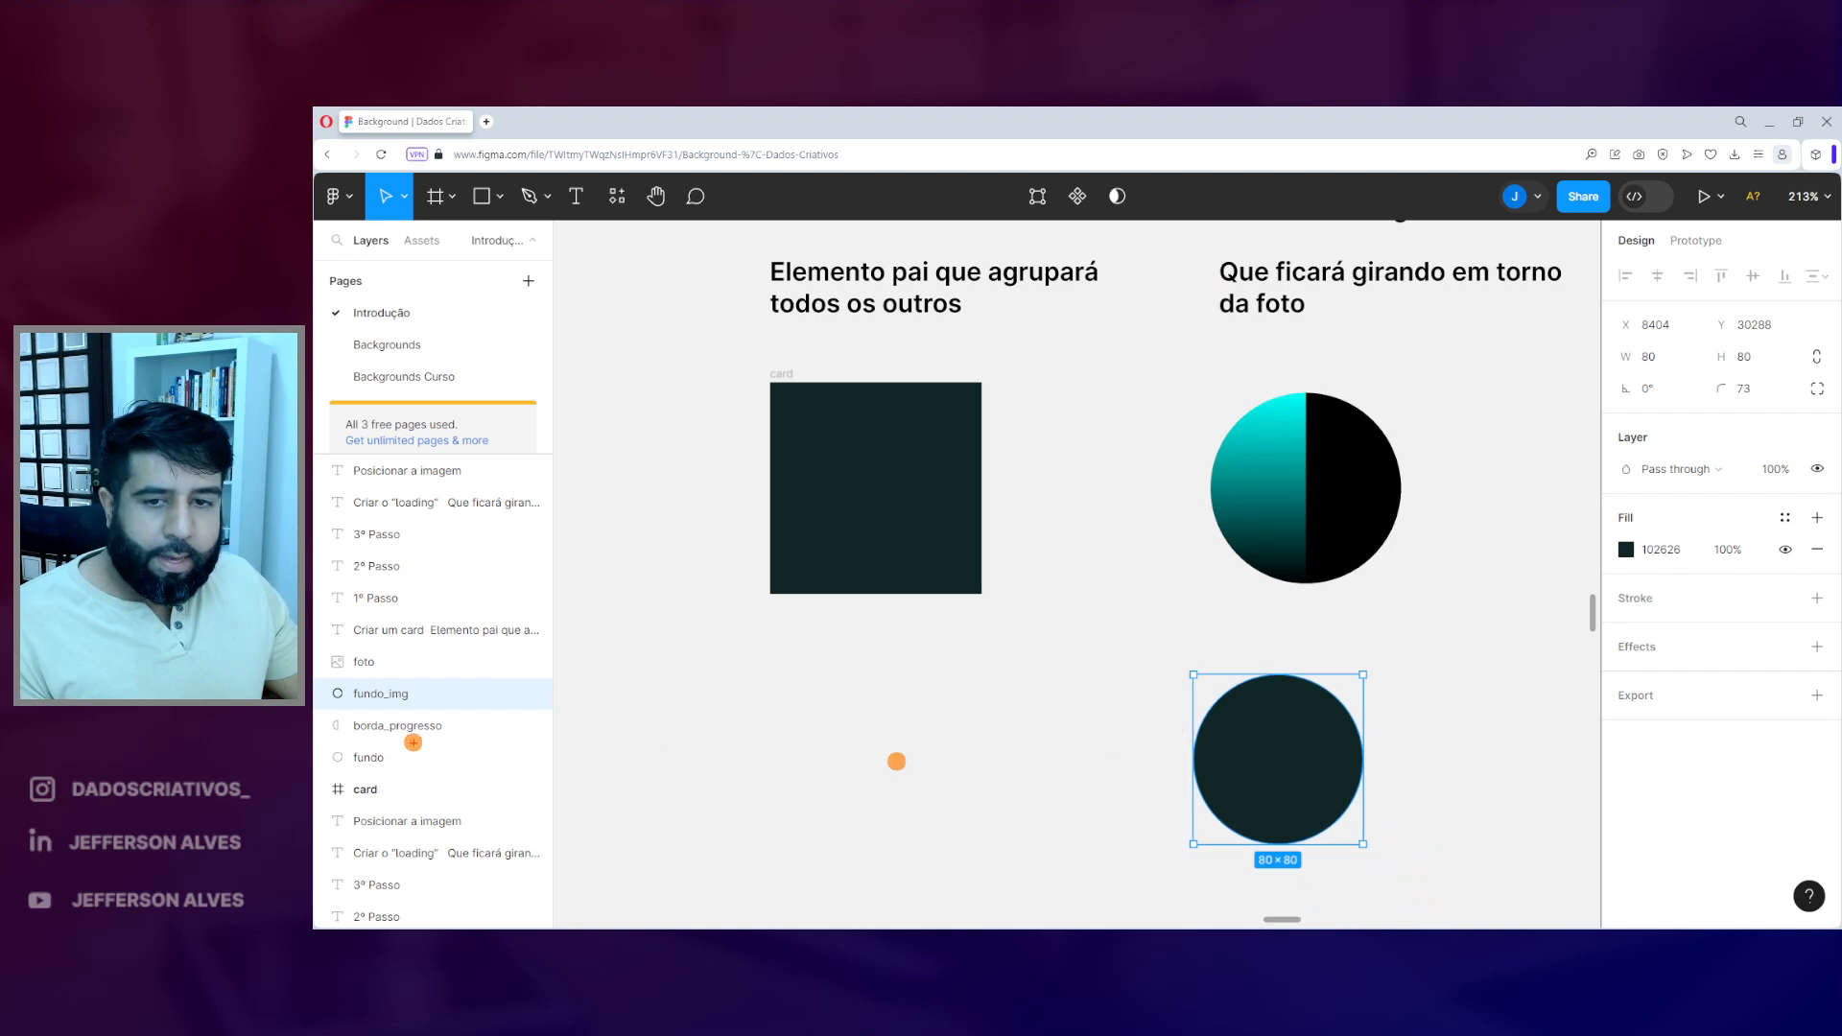
drag(331, 681, 456, 709)
drag(1297, 683, 1322, 711)
- Overlay the fundo_img circle on the half-gradient circle to preview the layering, and move it back below
drag(1262, 765, 1293, 503)
mouse_move(1276, 919)
mouse_down()
mouse_move(1309, 919)
mouse_move(1278, 907)
mouse_up()
drag(1501, 489, 1313, 534)
key(k)
drag(1363, 618, 1399, 510)
click(1284, 605)
click(1301, 453)
drag(1073, 505, 1114, 720)
drag(1051, 615, 1142, 660)
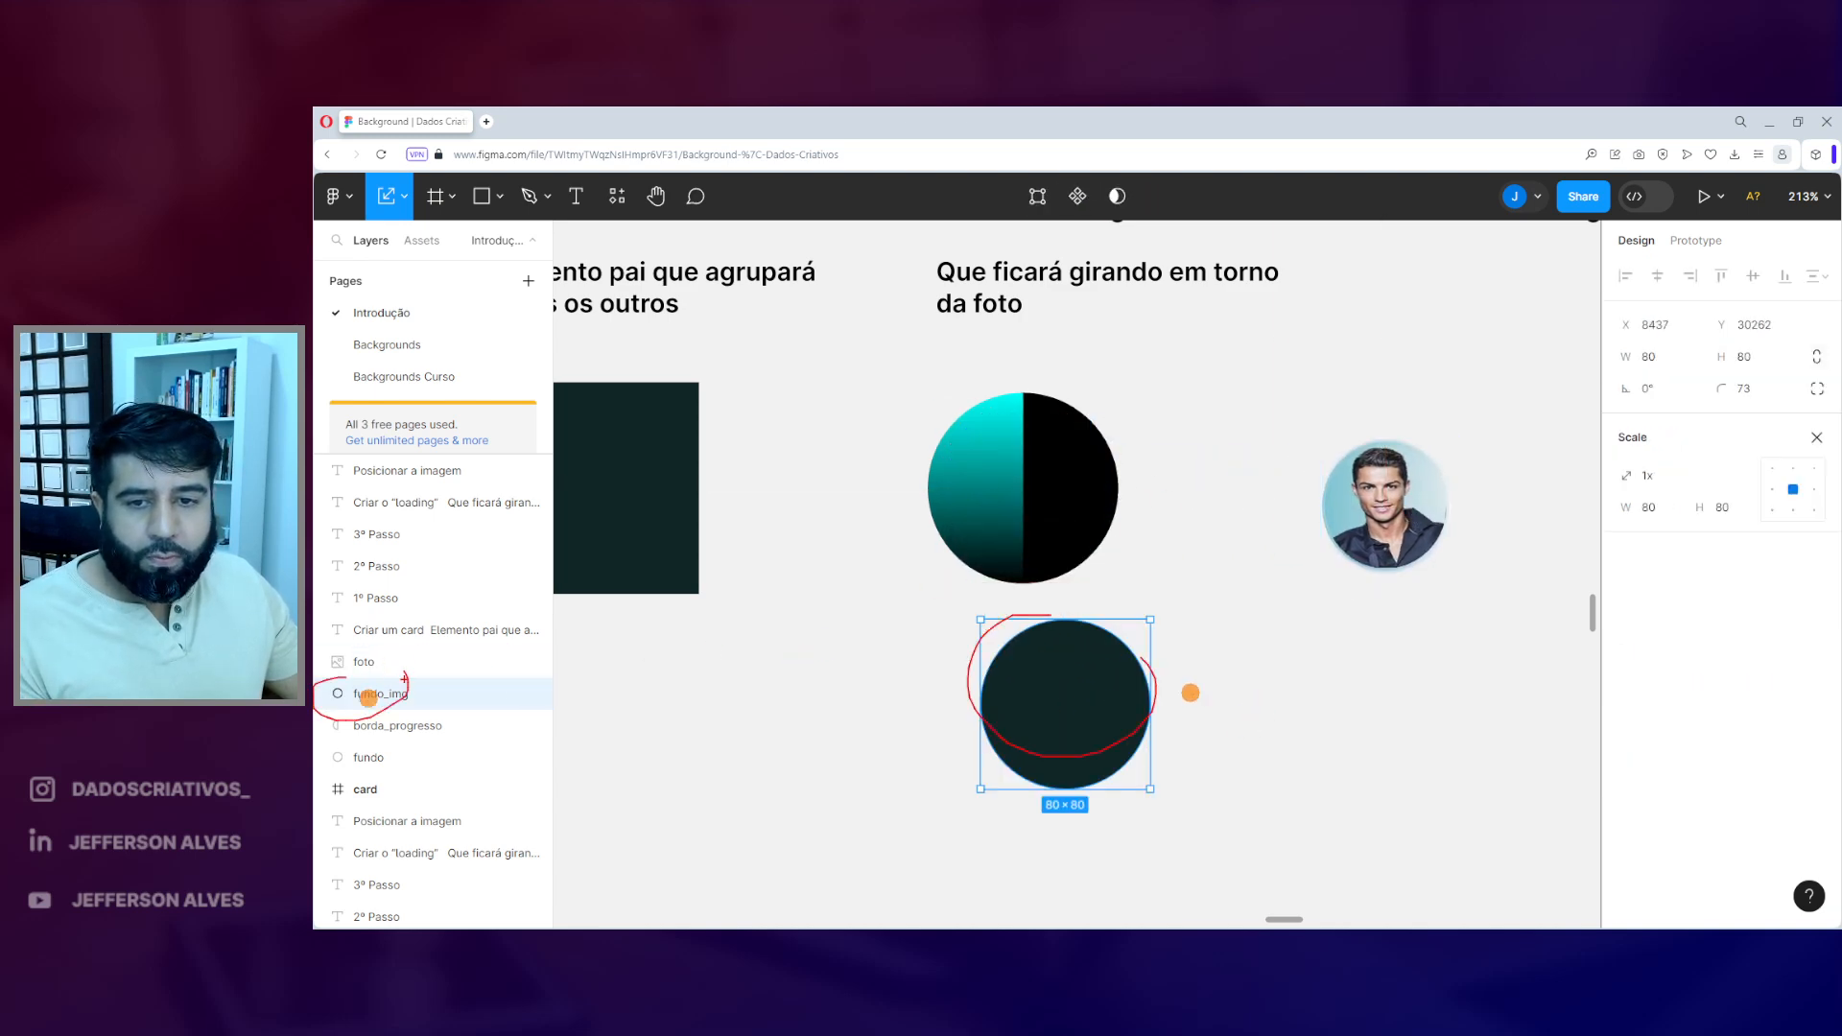
- In the Power BI measure, duplicate the borda_progresso div inside the loader and set the copy's class to fundo_img
double_click(403, 693)
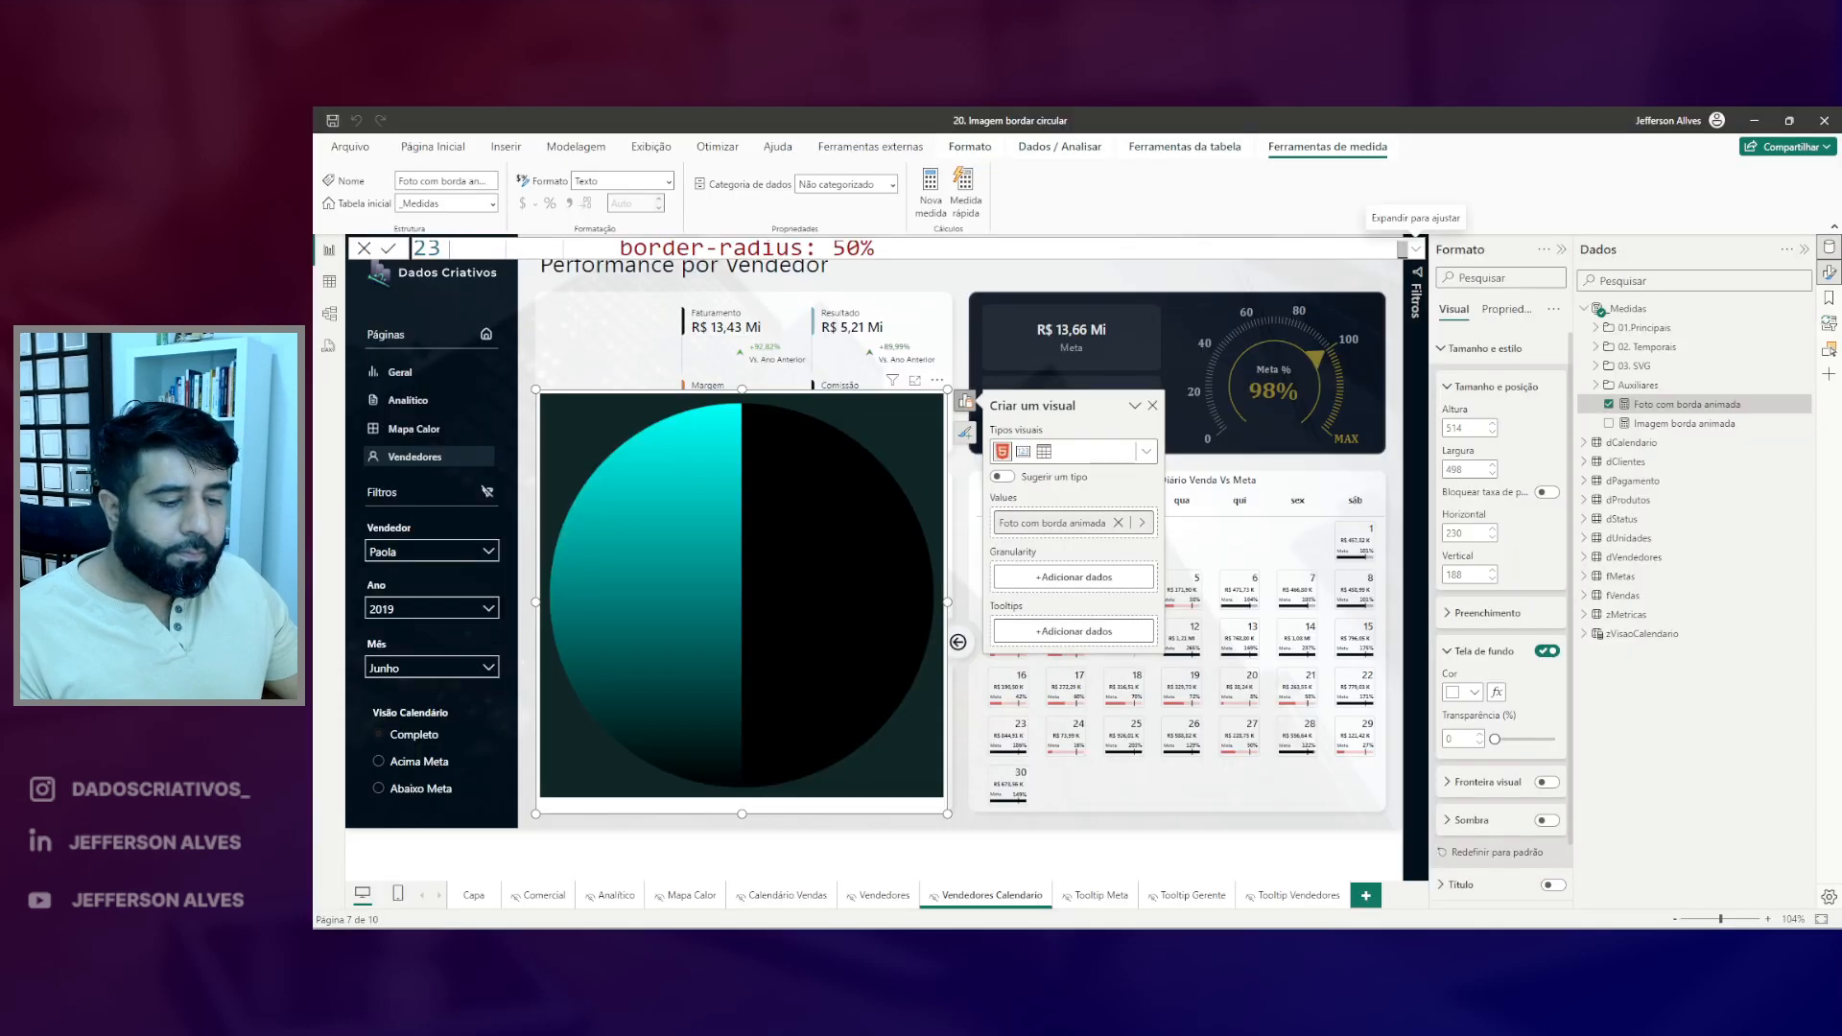
click(1416, 248)
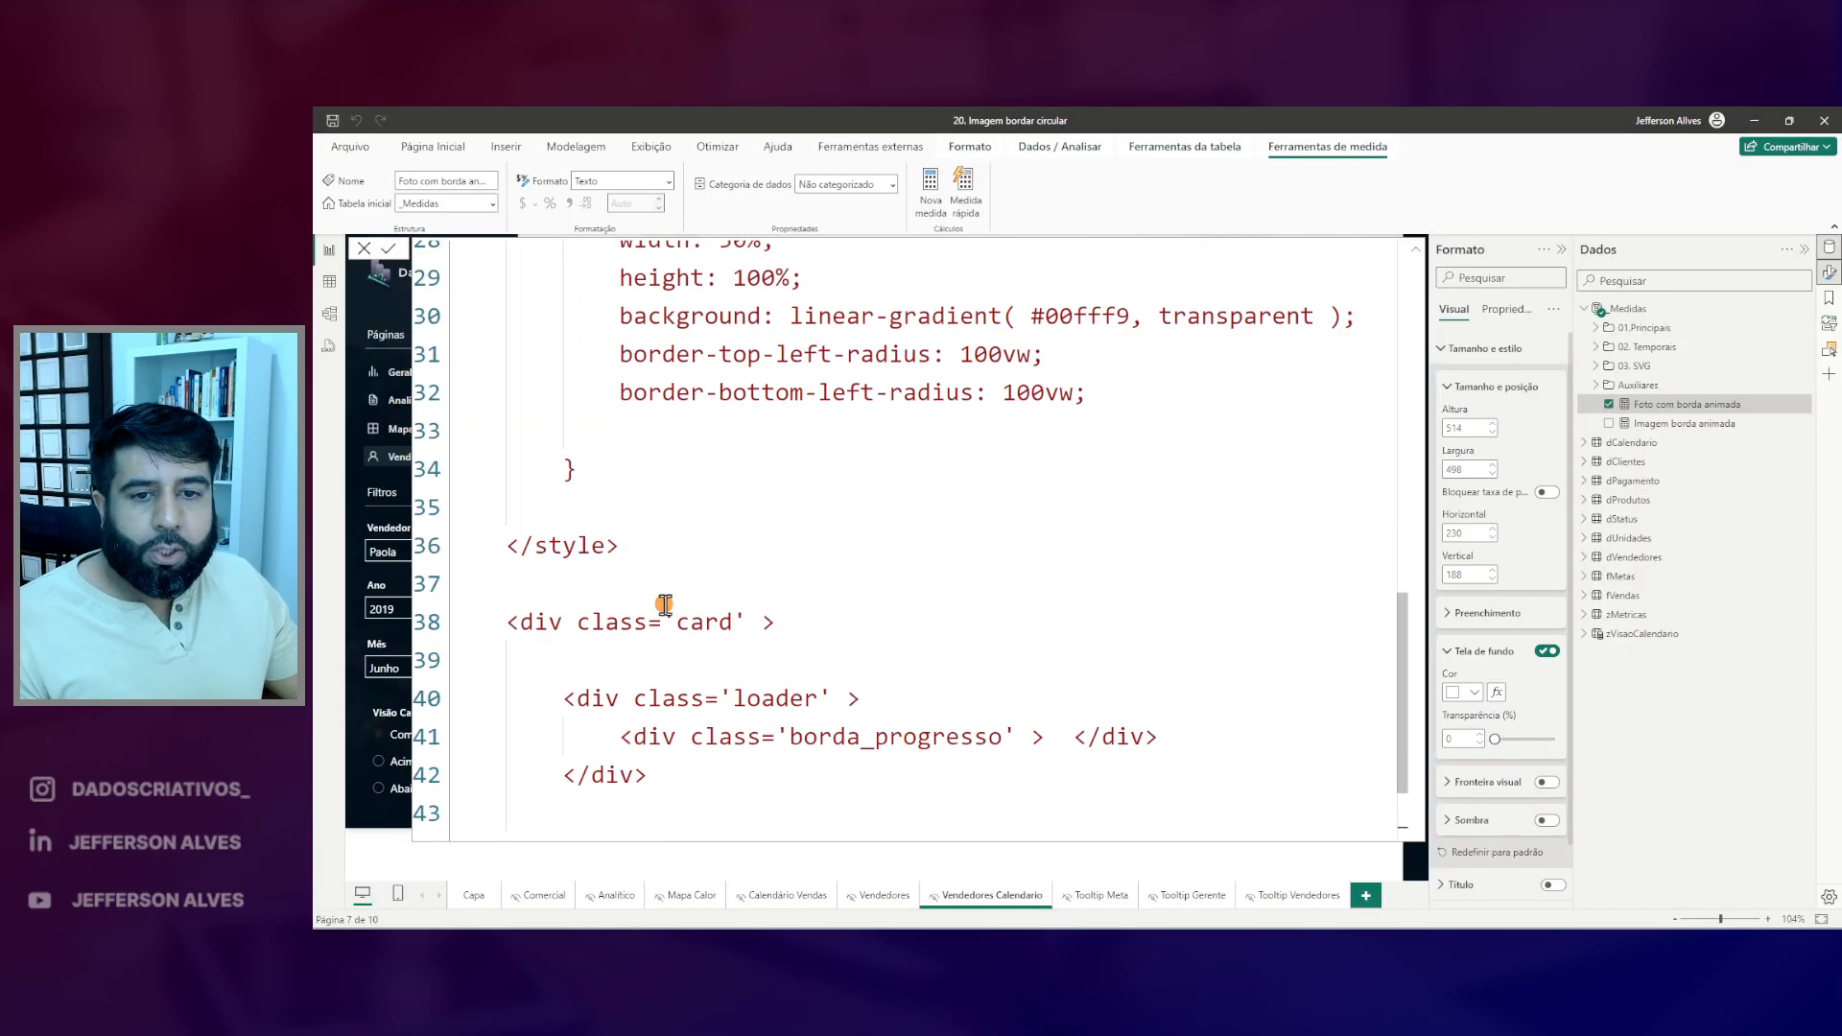
scroll(666, 605, down, 1)
mouse_move(552, 528)
mouse_down()
mouse_move(719, 628)
mouse_move(1225, 662)
mouse_up()
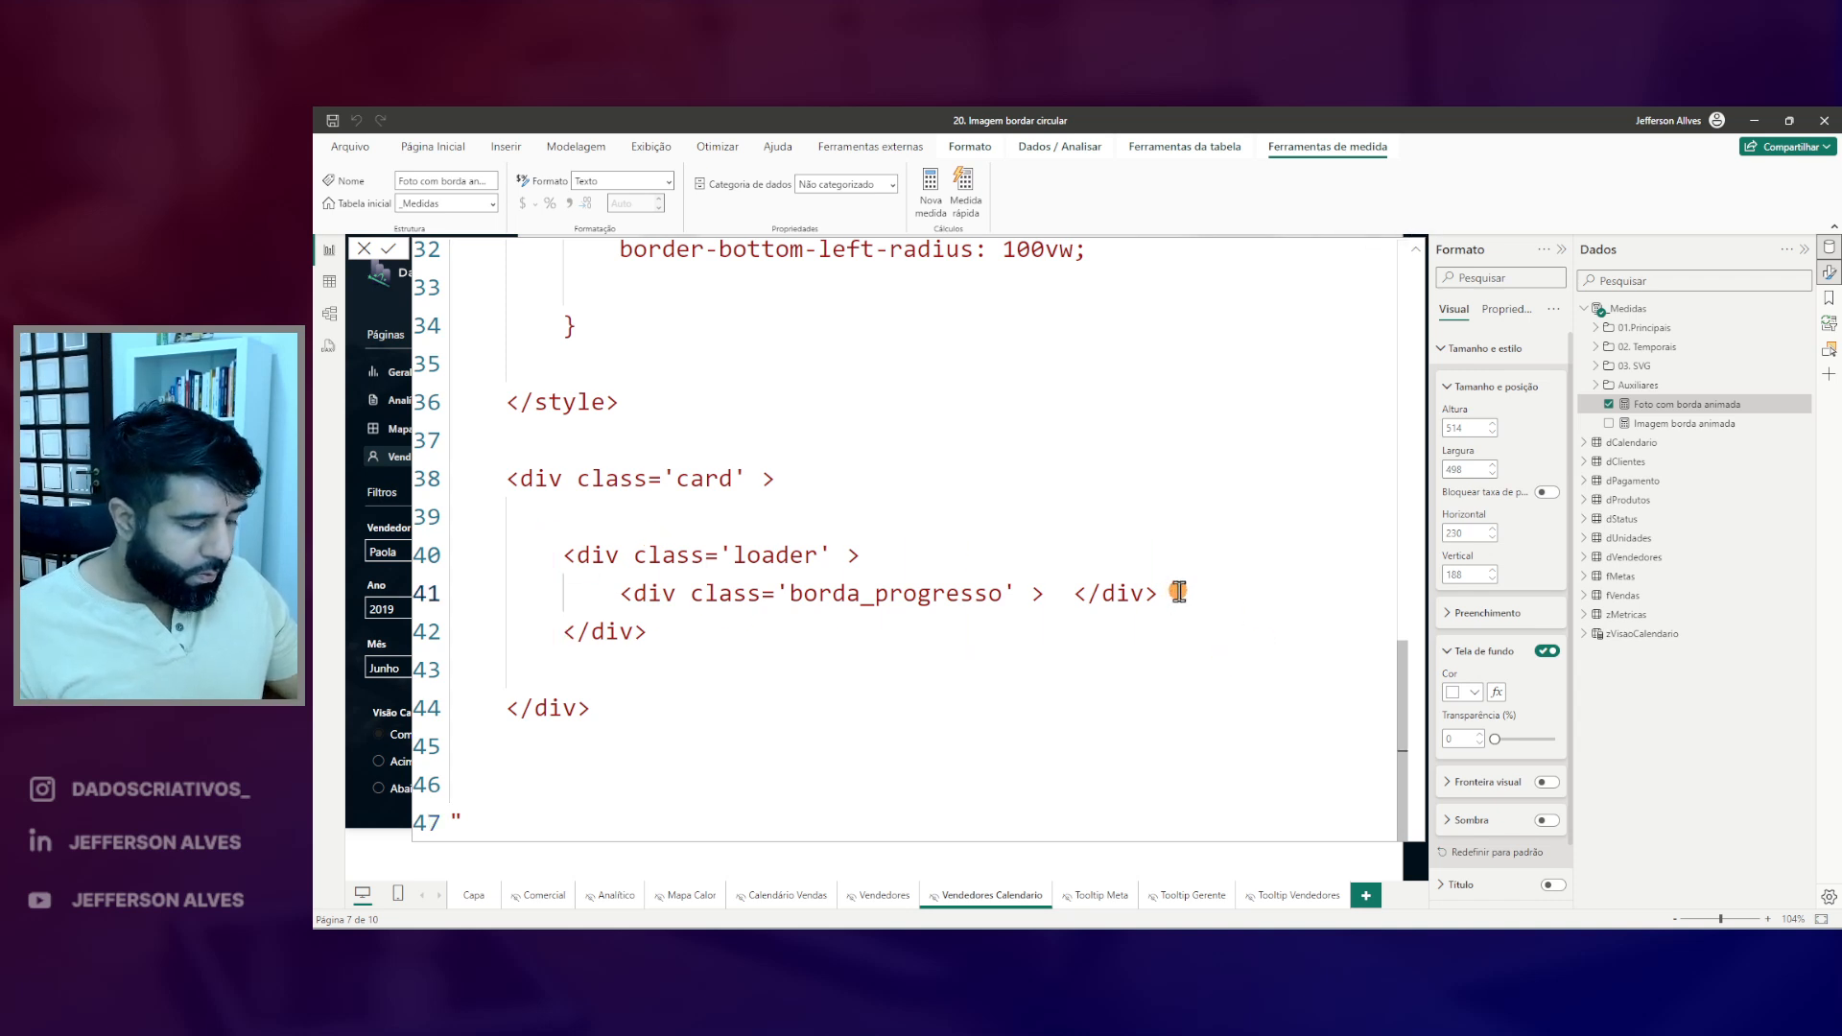
key(shift+alt+Down)
double_click(918, 634)
text(fundo_img)
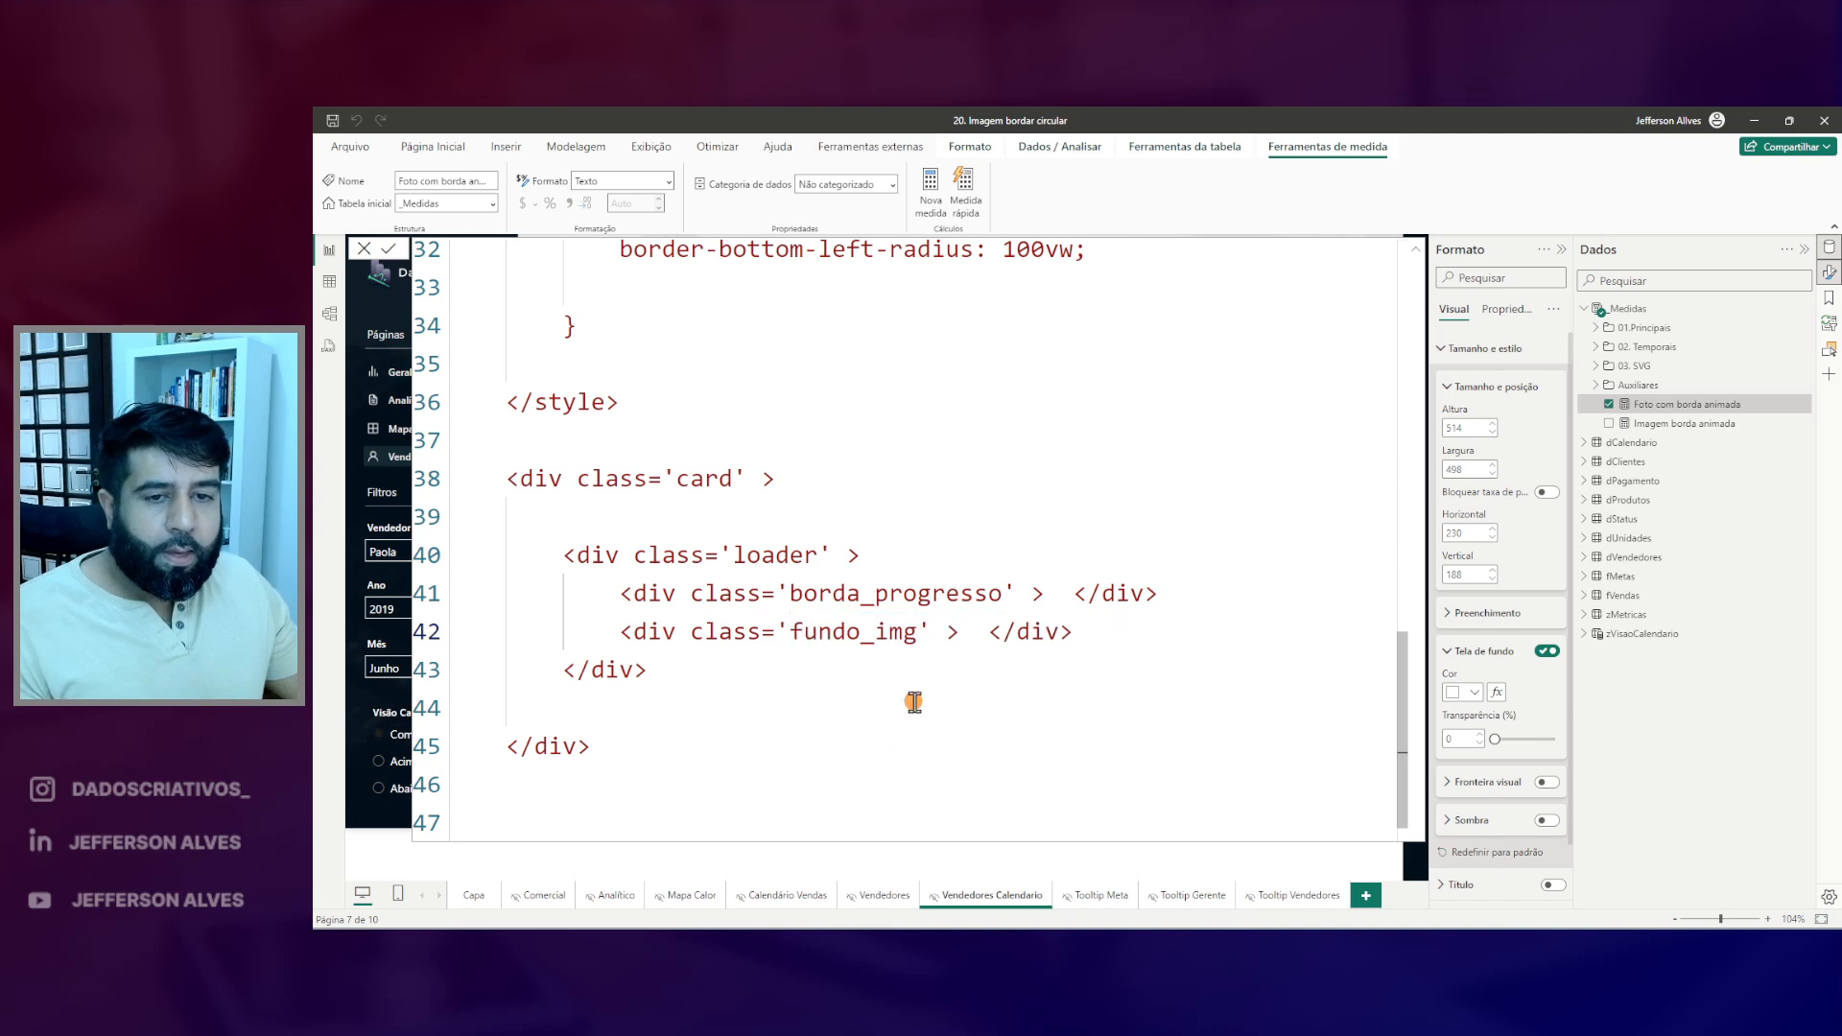
drag(624, 614, 736, 654)
drag(991, 614, 1115, 653)
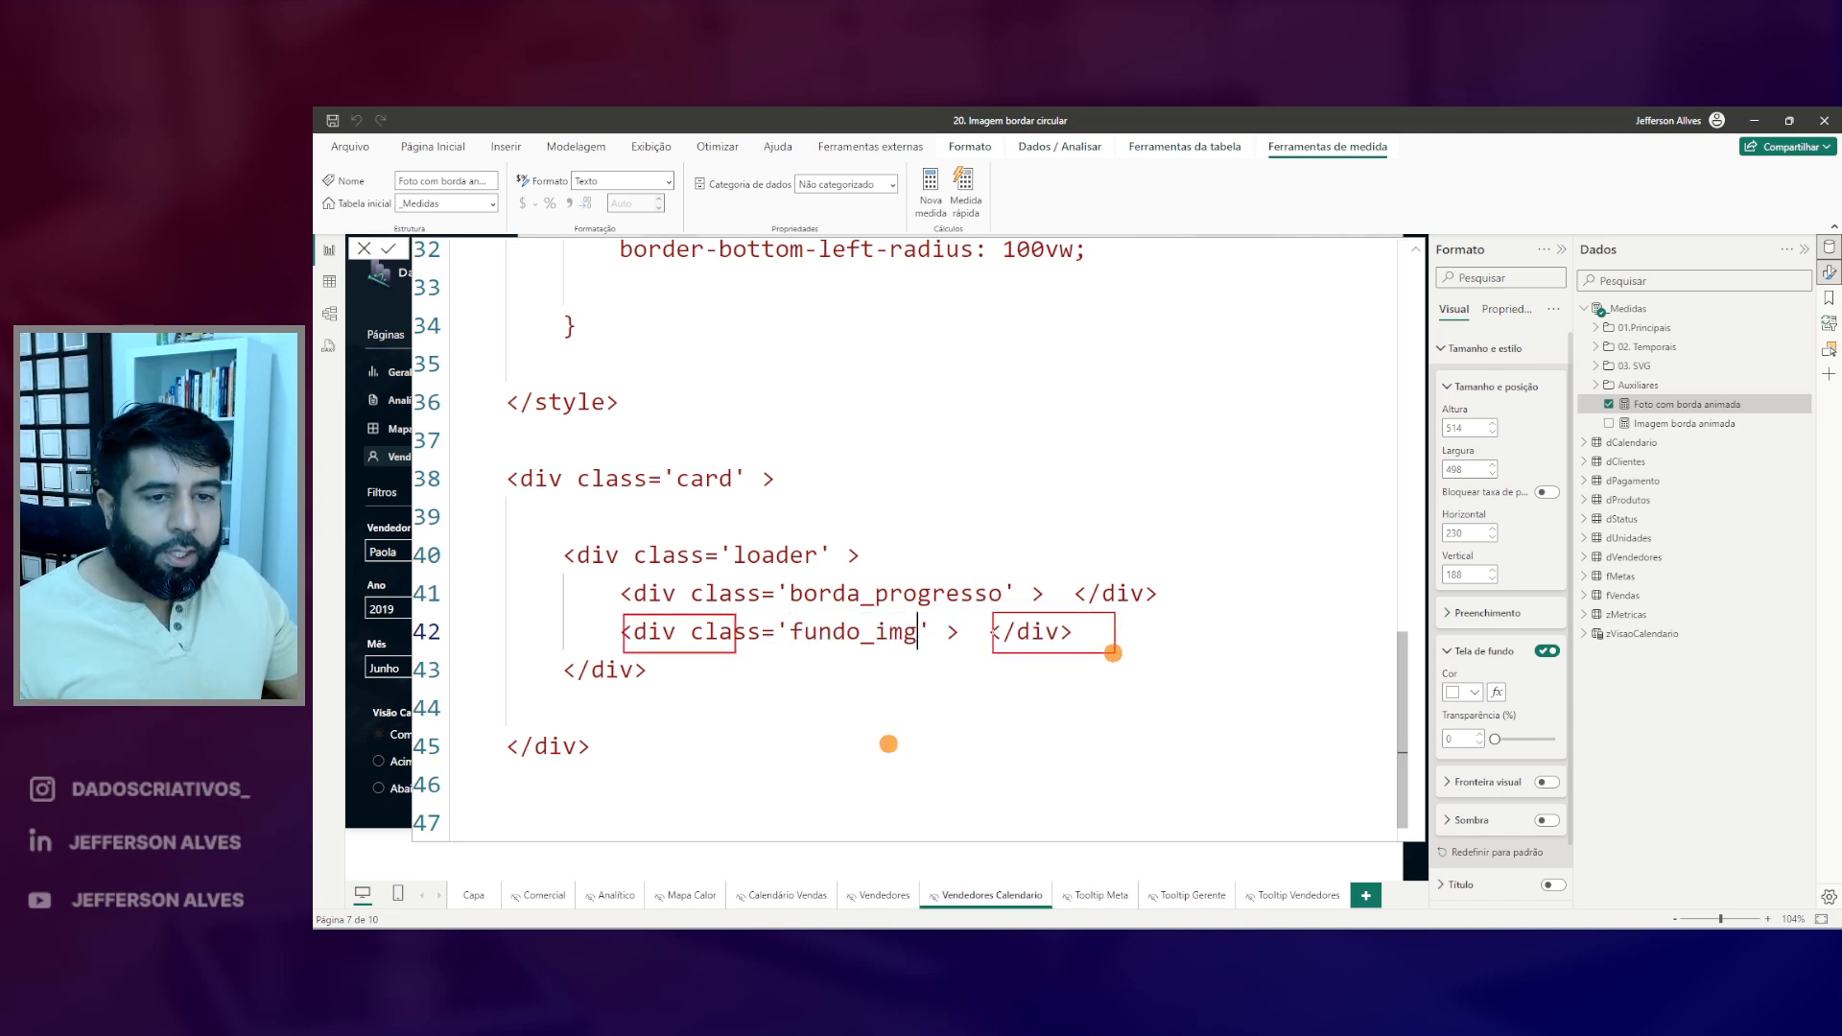
drag(719, 658, 776, 658)
mouse_move(883, 615)
mouse_down()
mouse_move(815, 607)
mouse_move(871, 607)
mouse_up()
key(Escape)
- Copy the fundo_img class name and add an empty .fundo_img { } rule below .borda_progresso in the style block
double_click(880, 624)
key(ctrl+c)
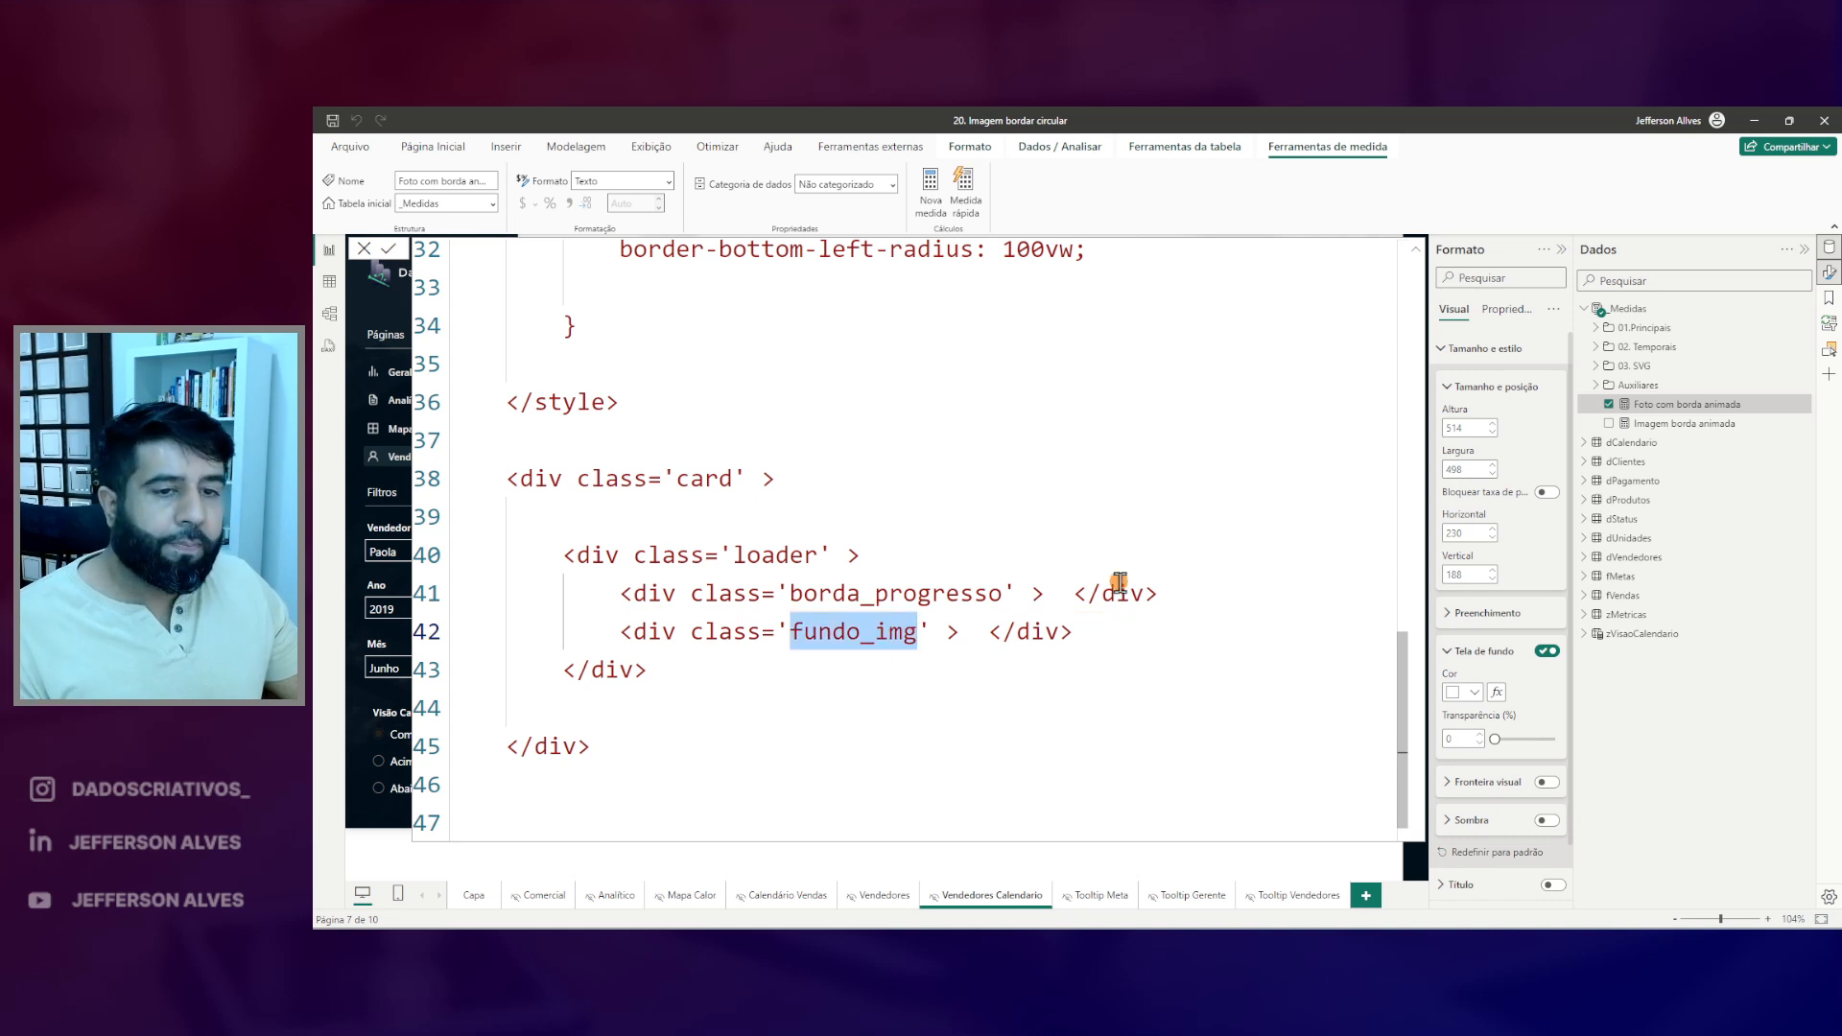
scroll(967, 579, up, 3)
click(608, 452)
key(Return)
key(Return)
text(.)
key(ctrl+v)
text({)
key(Return)
key(Return)
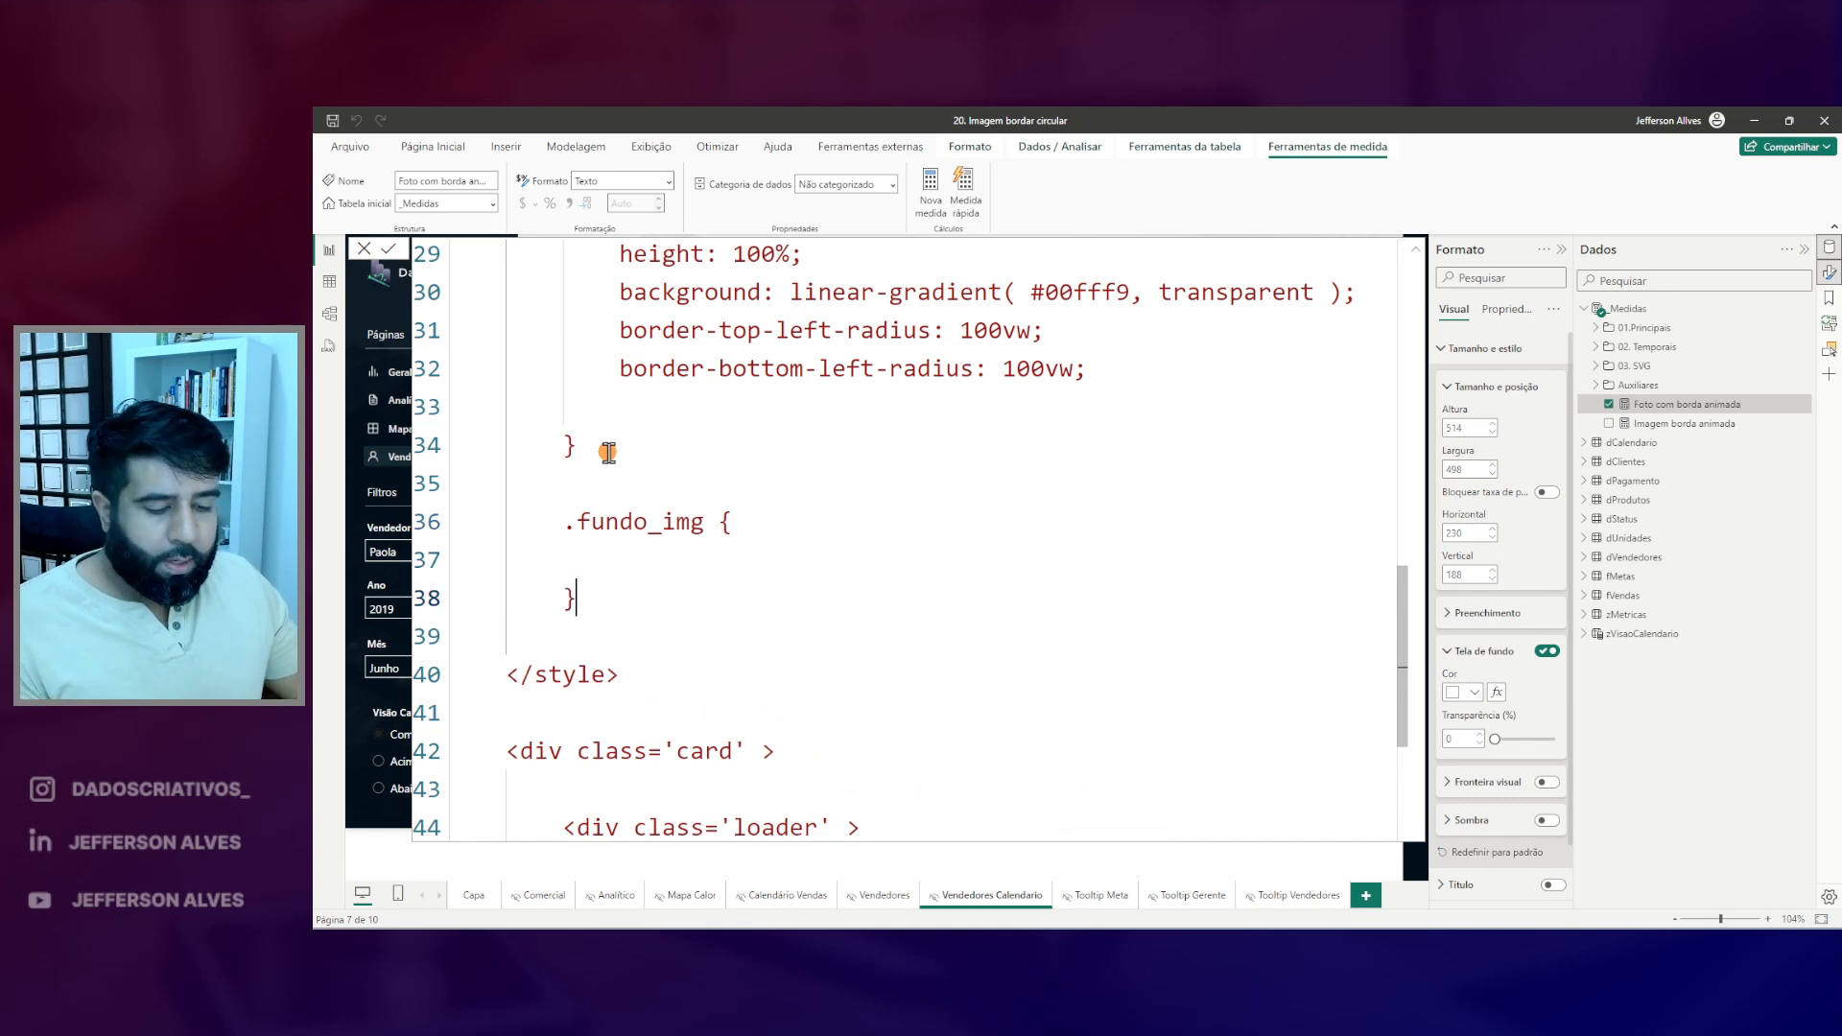
- In the .fundo_img rule, add position: absolute; and inset: 10vw; as its first two declarations
scroll(971, 725, down, 1)
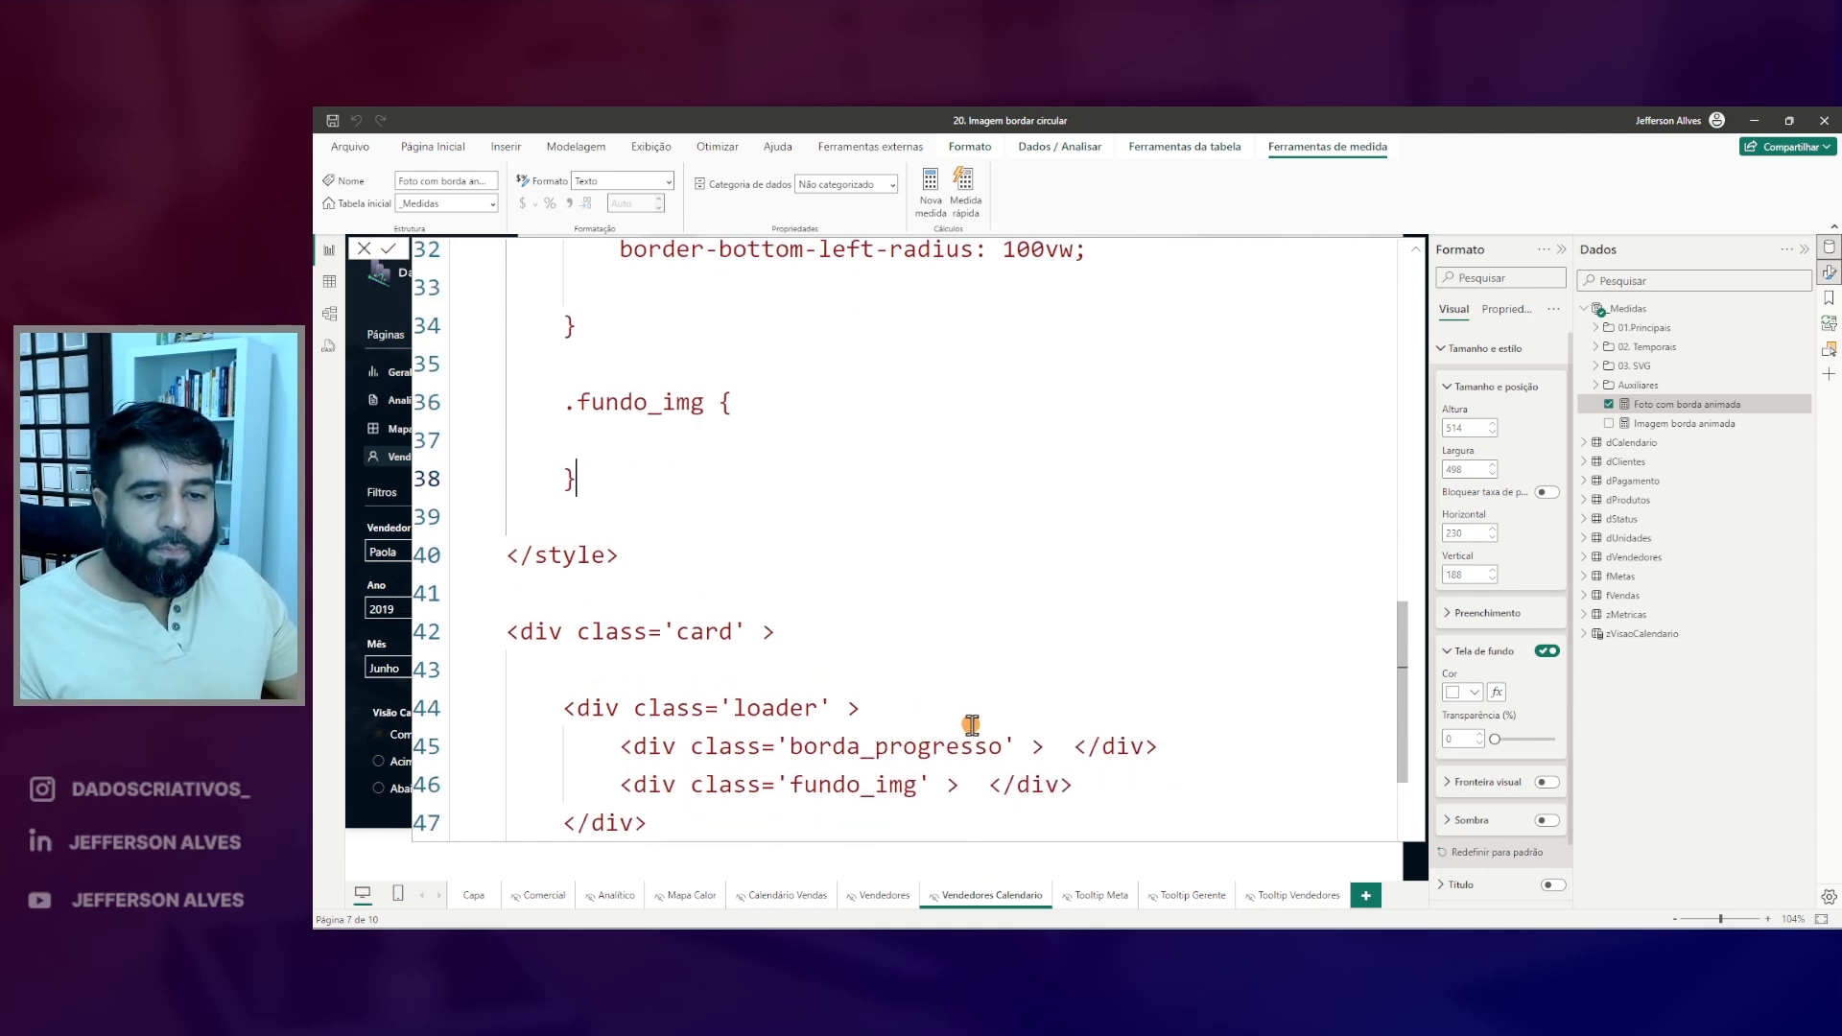
drag(748, 757, 783, 747)
key(Escape)
click(623, 437)
key(Tab)
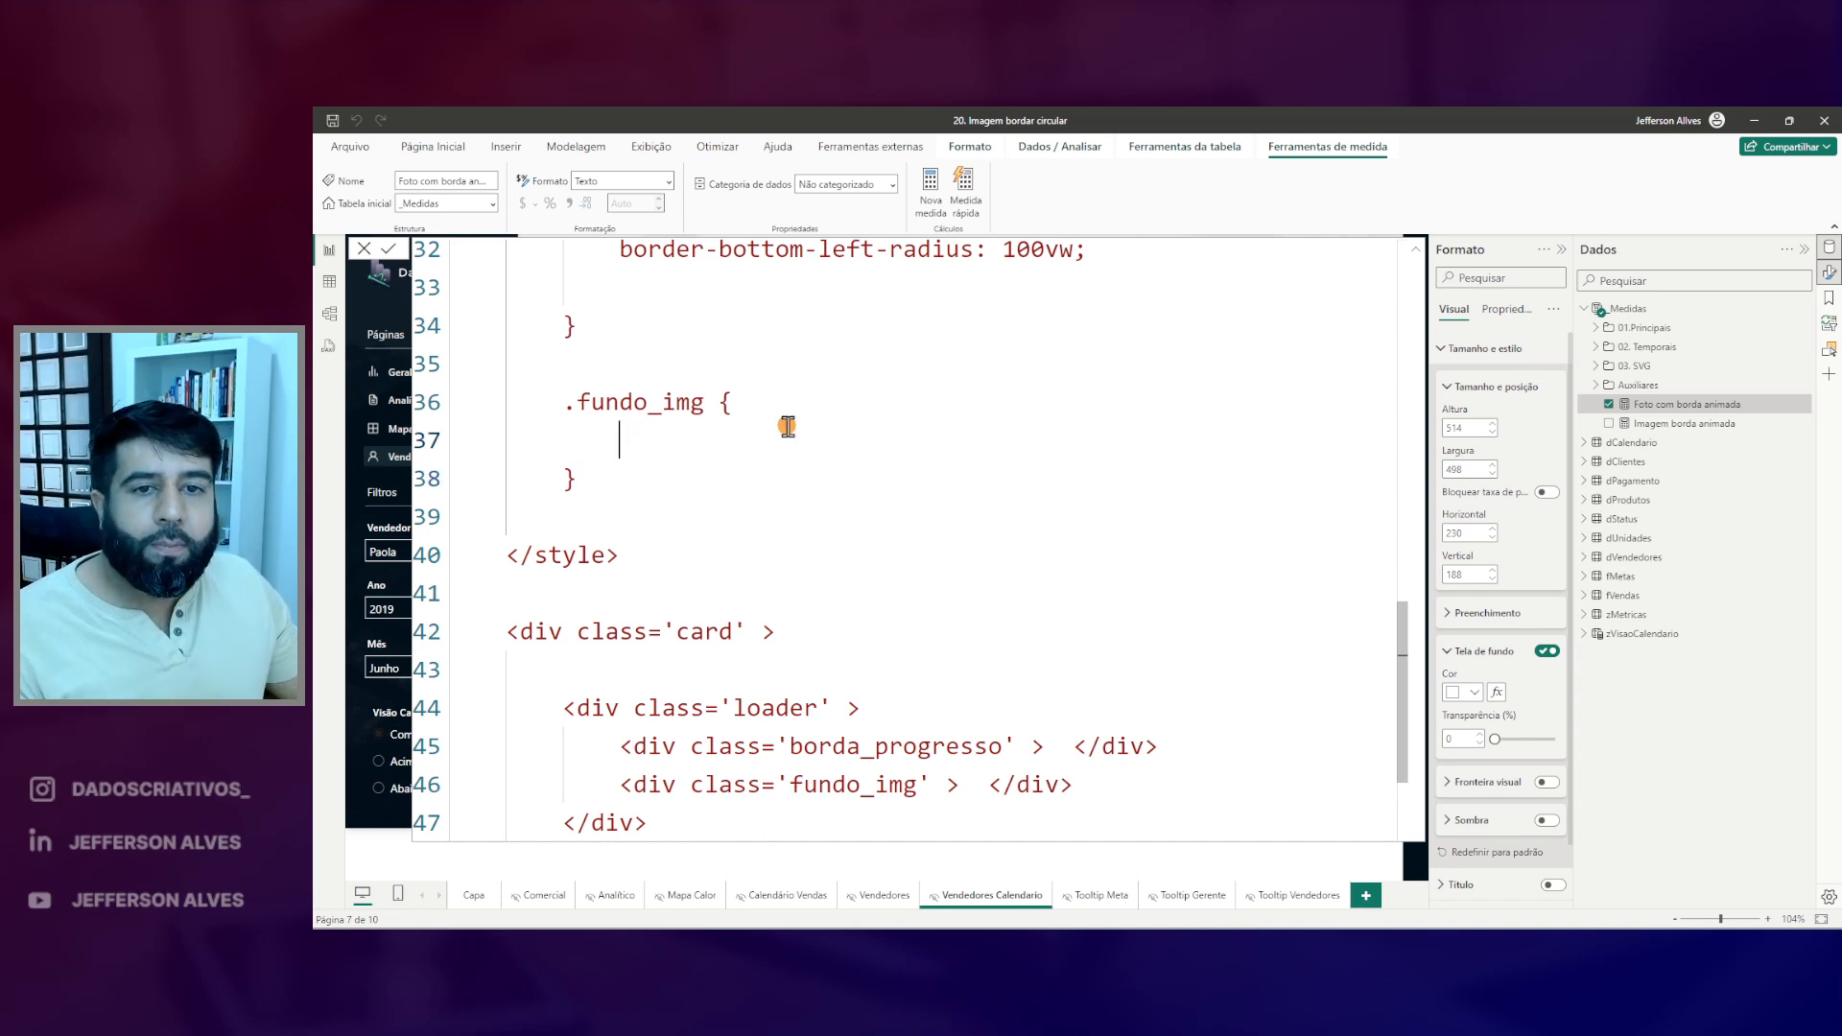
text(position: absolute;)
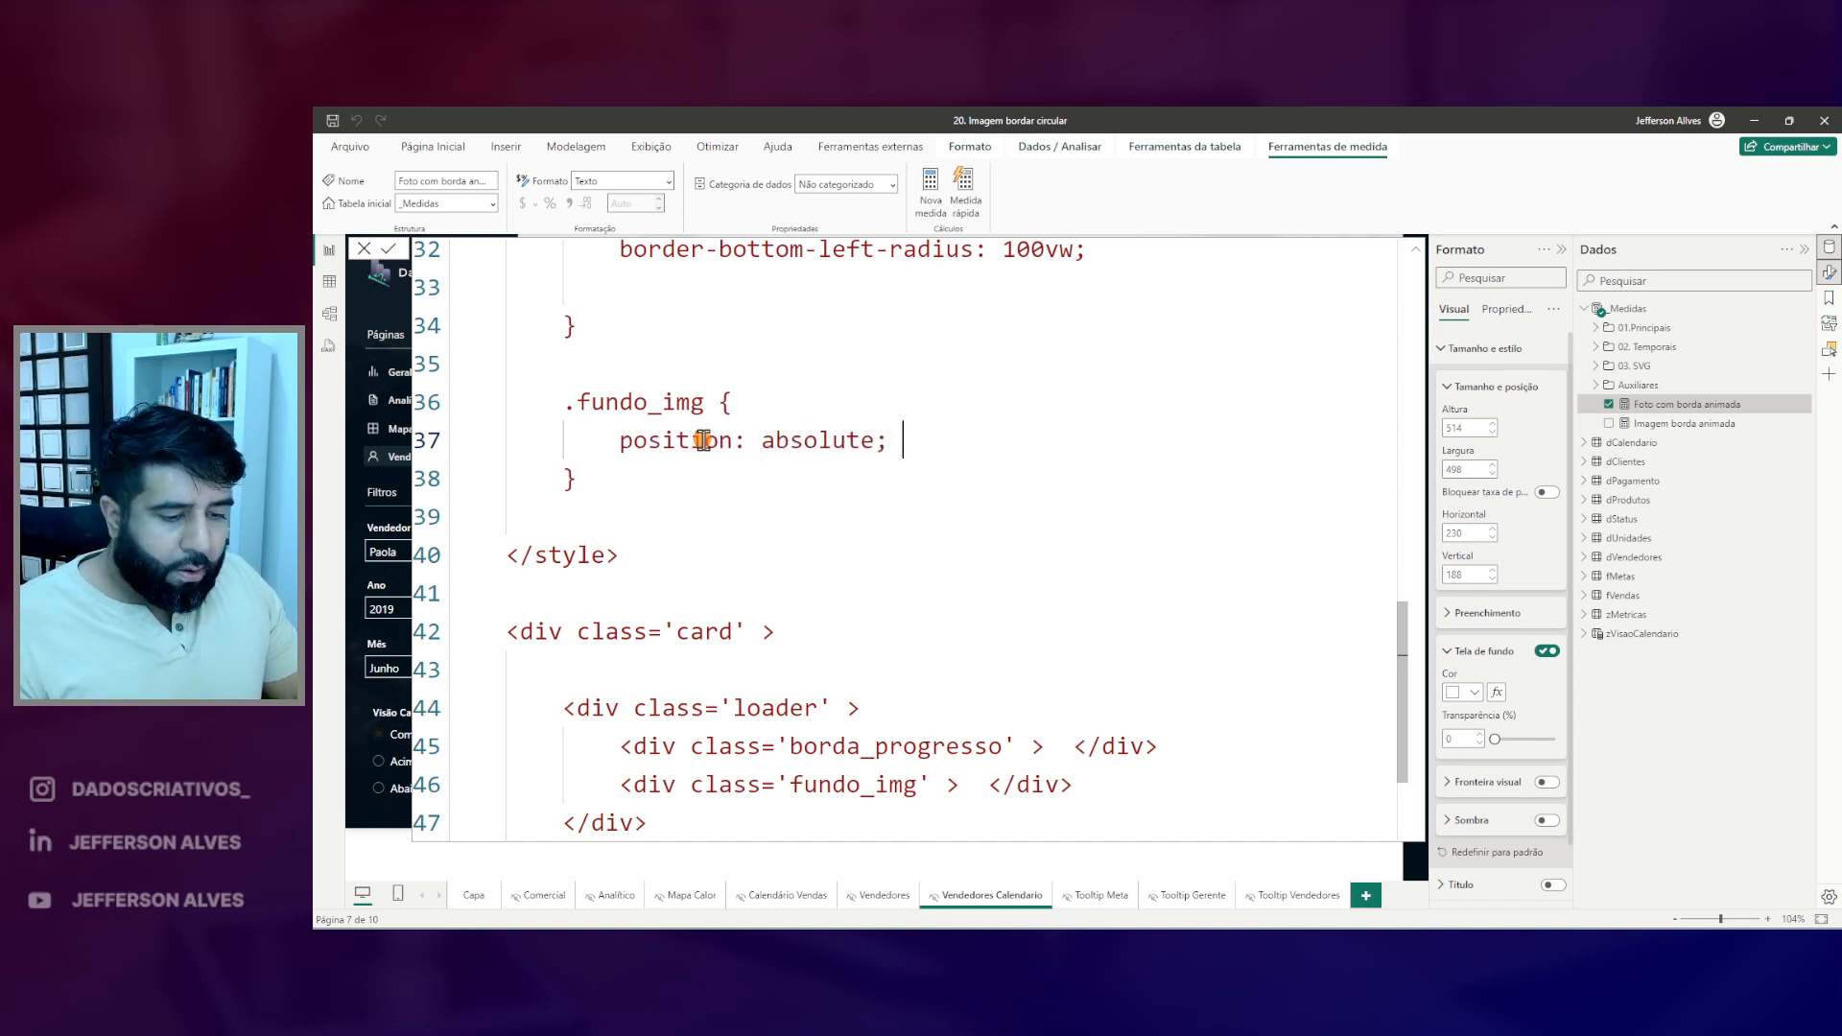
key(Return)
text(inset: 10)
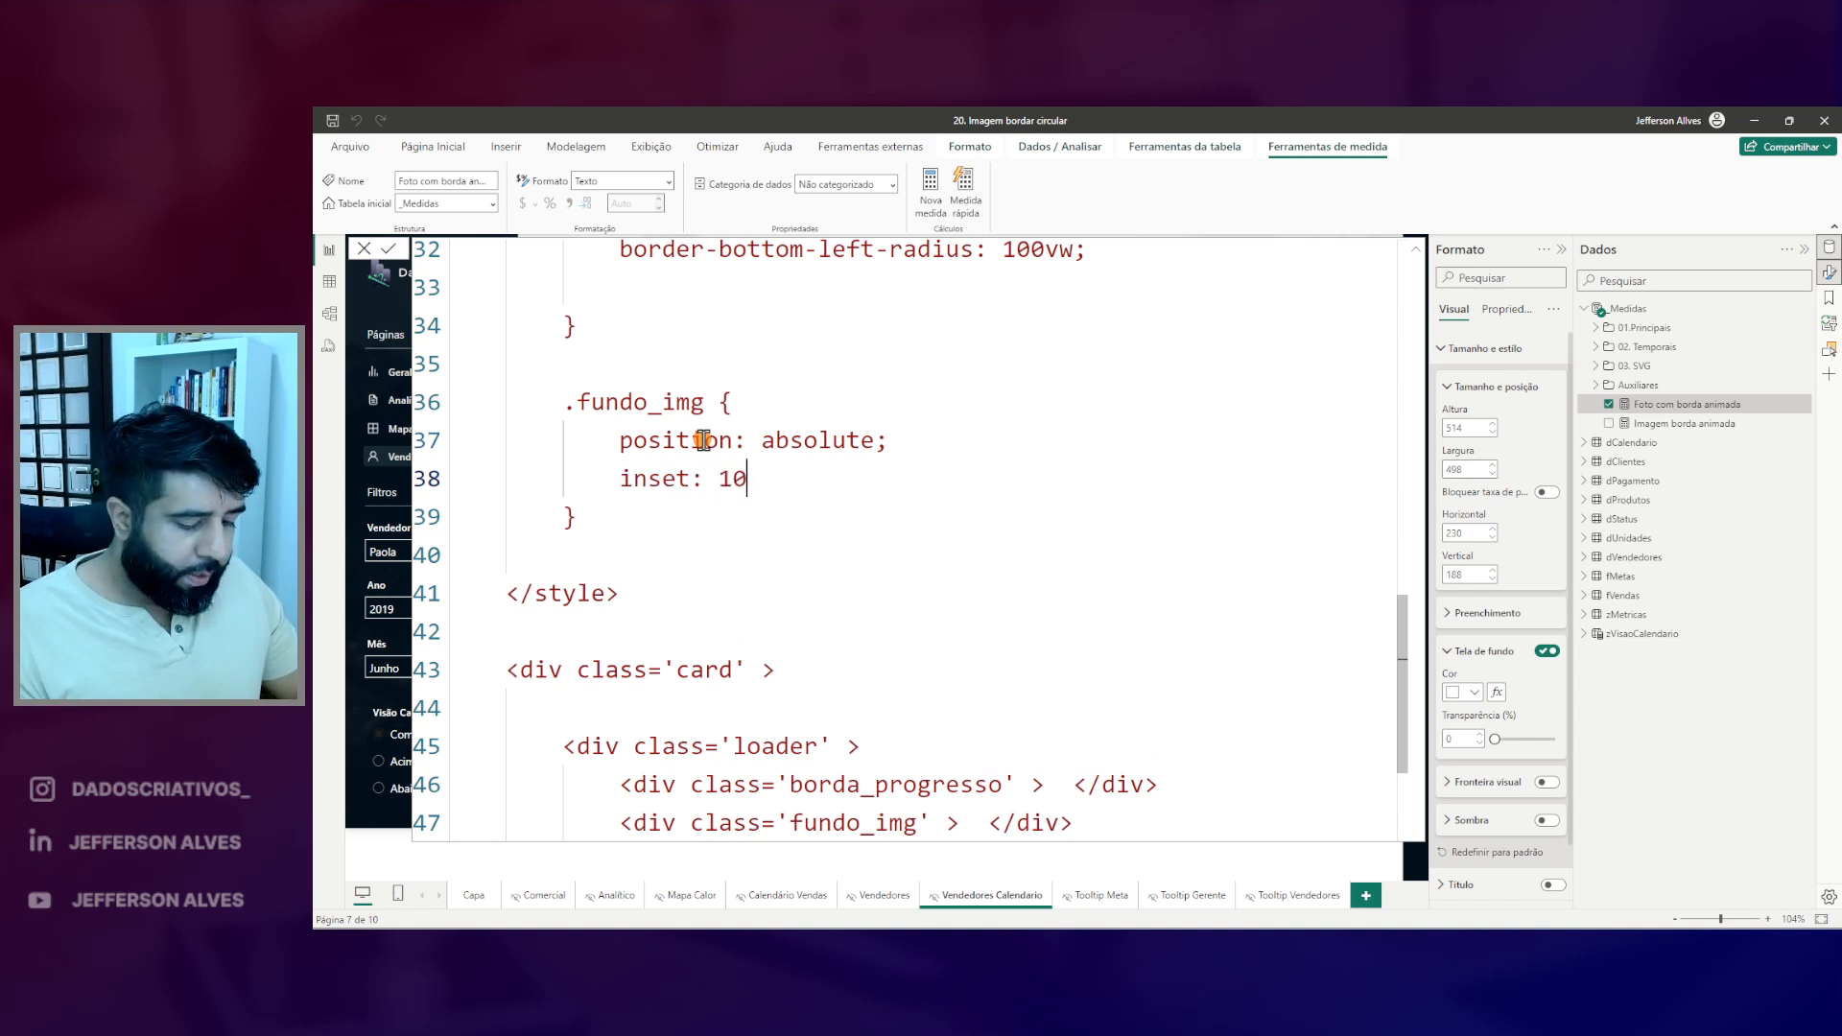
key(ctrl+2)
drag(617, 458, 804, 514)
key(Escape)
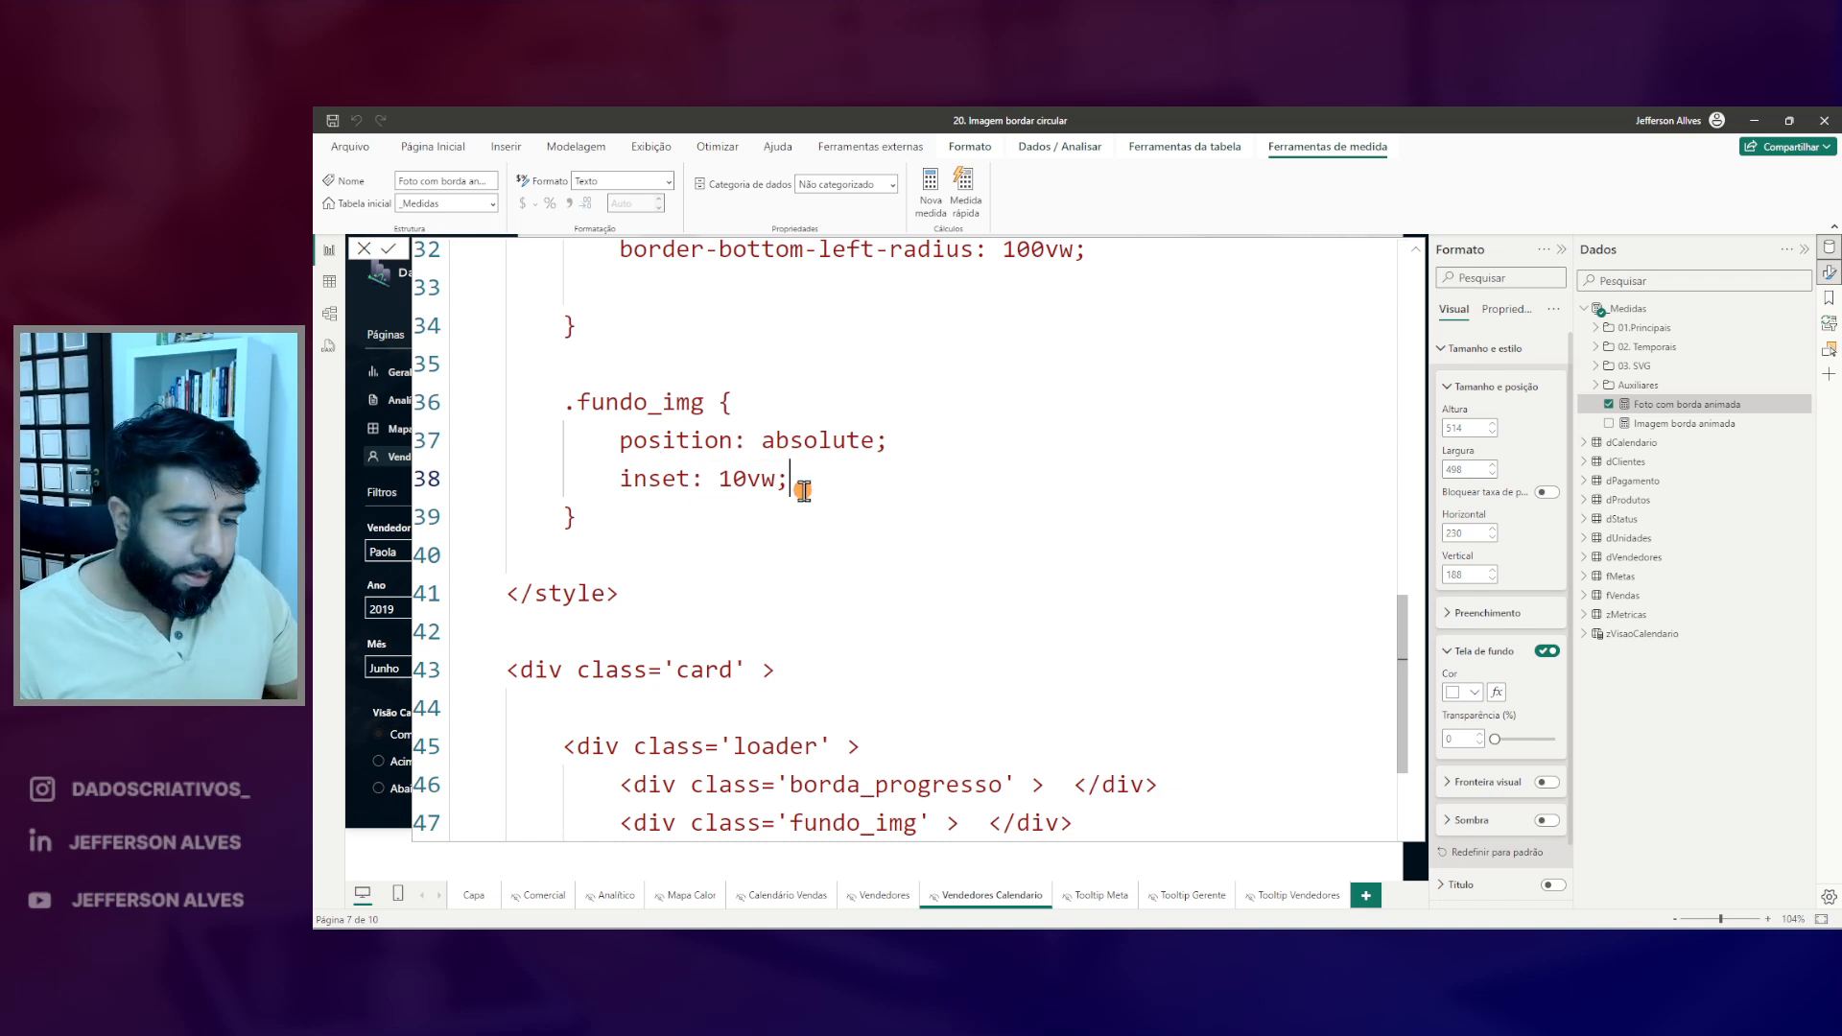
- Add background: #f1f1f1; and border-radius: 50% to the .fundo_img rule, and collapse the formula editor to show the visual
key(Return)
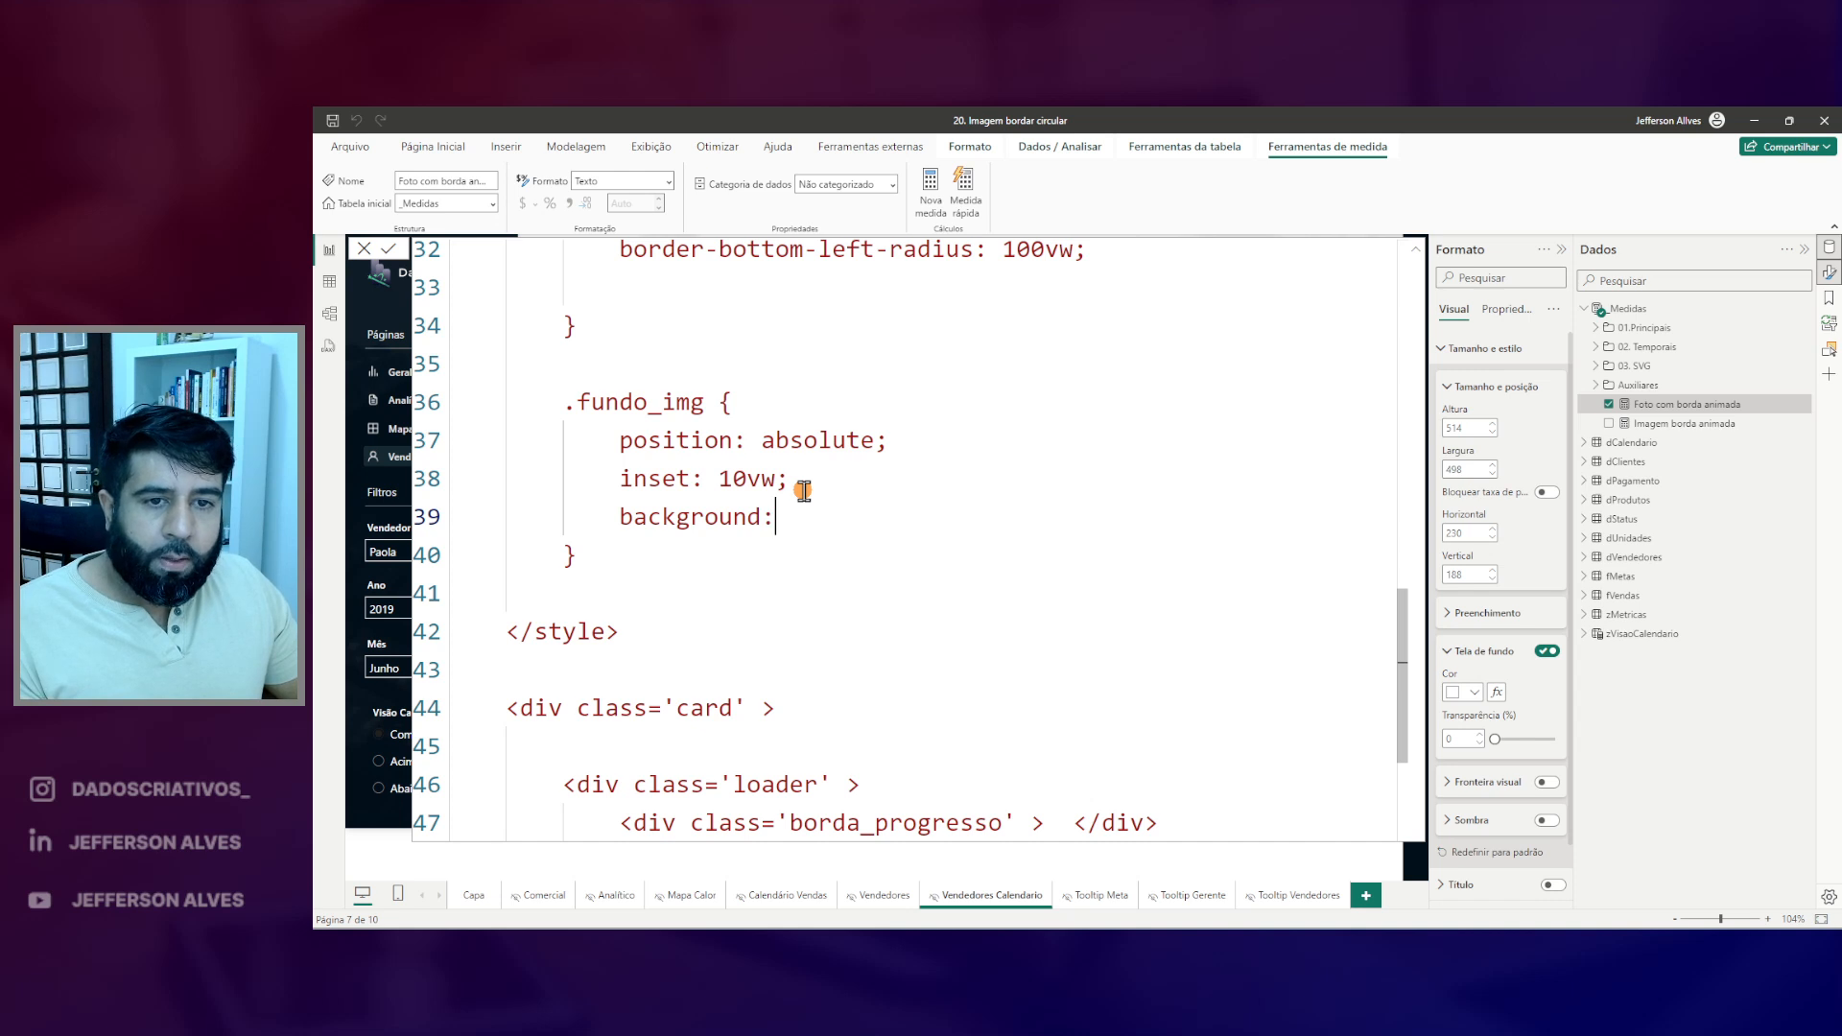
text(background: #f1f1f1;)
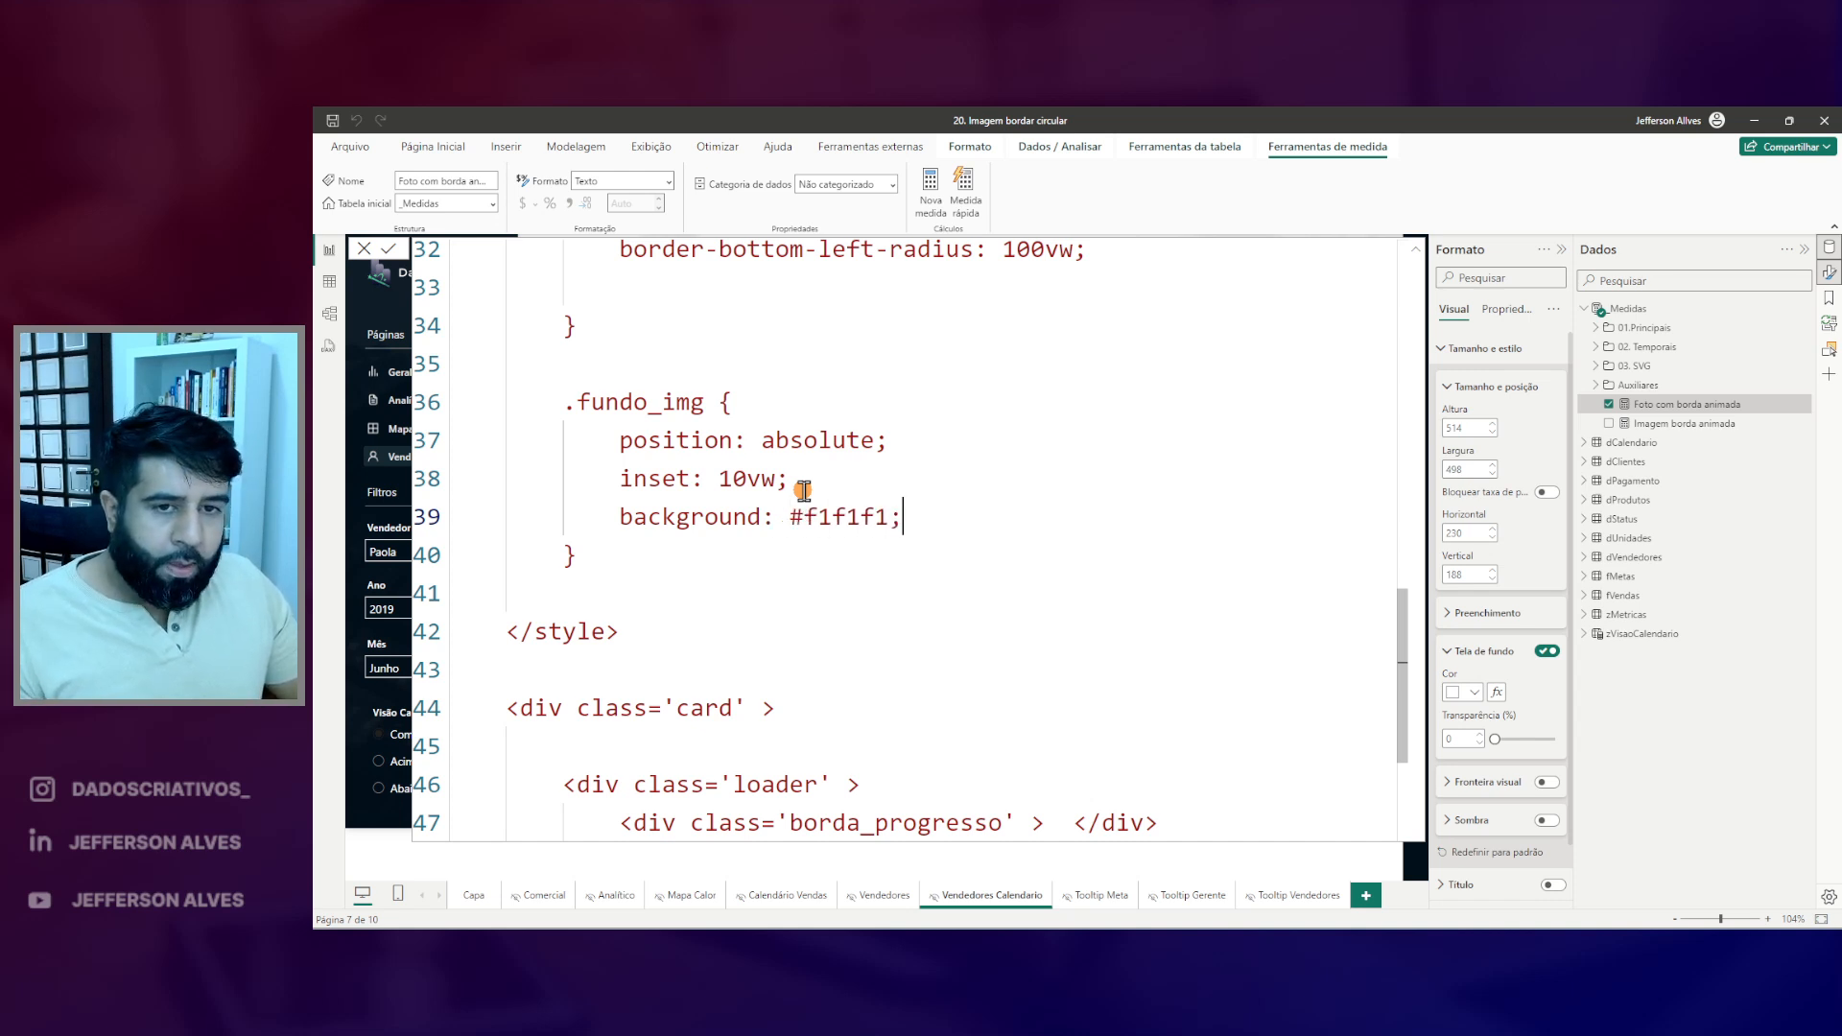
key(Return)
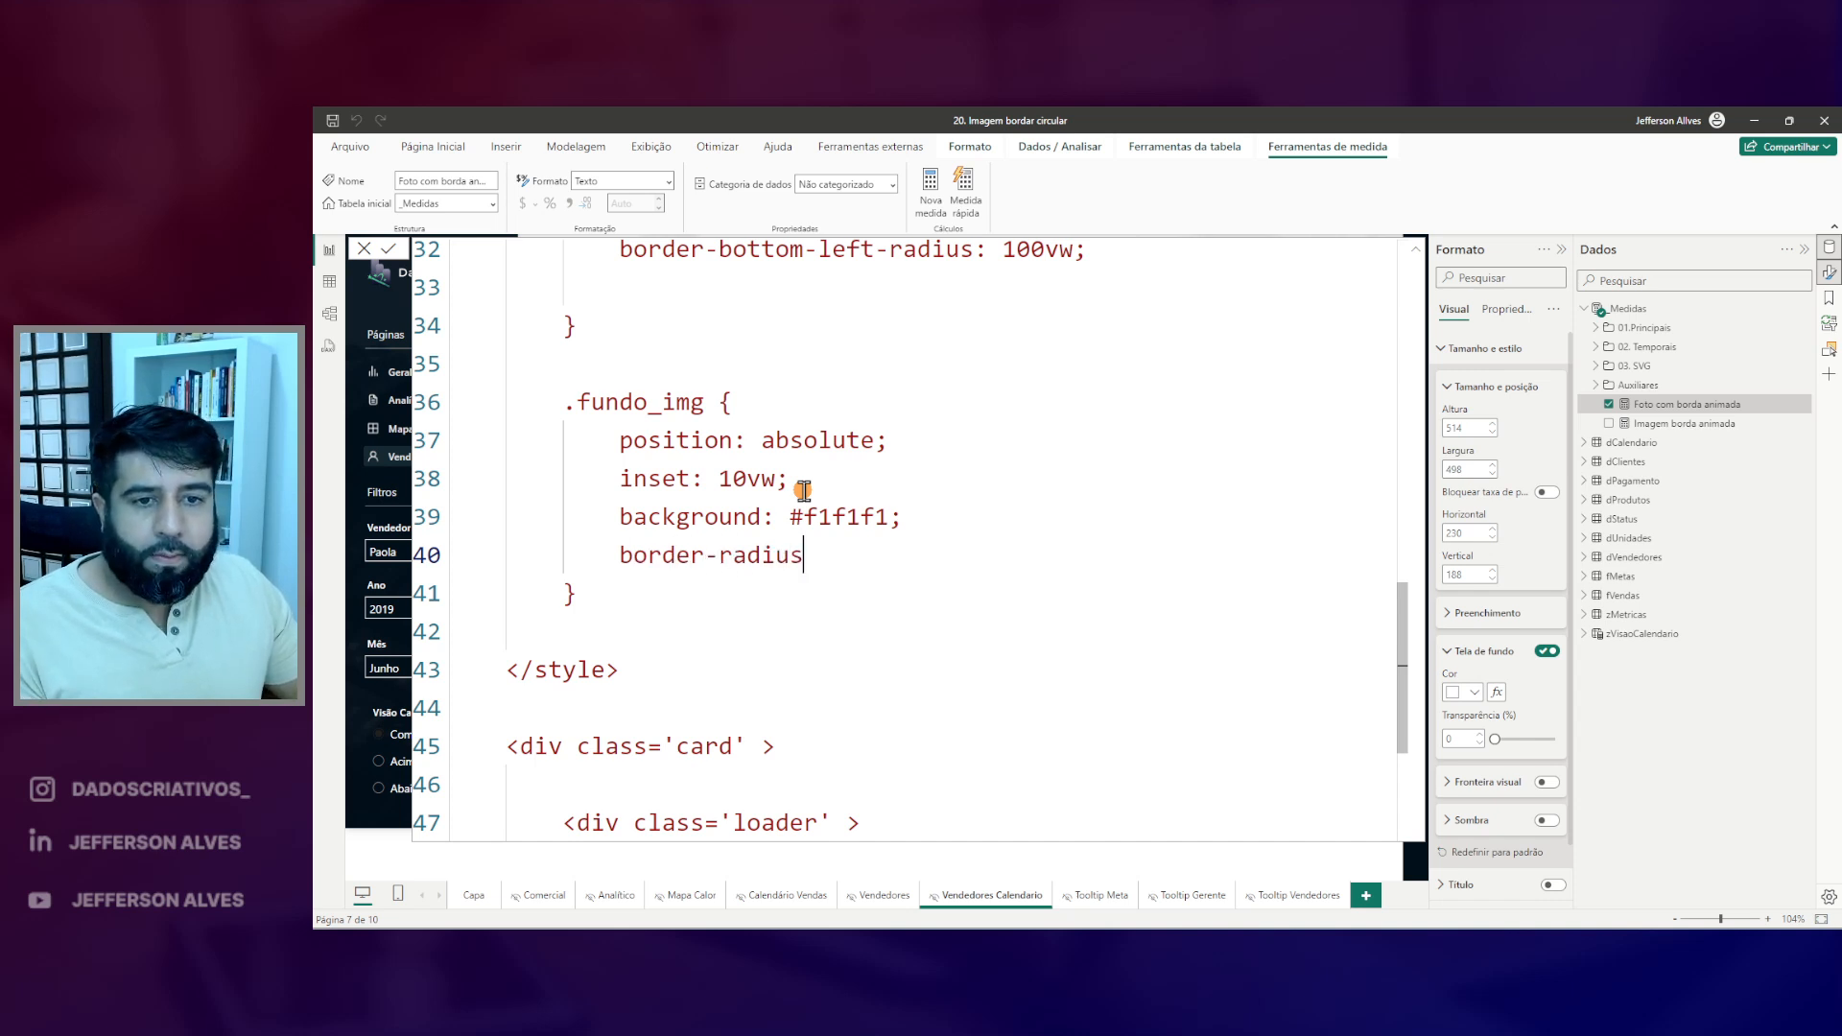
key(Return)
click(1415, 250)
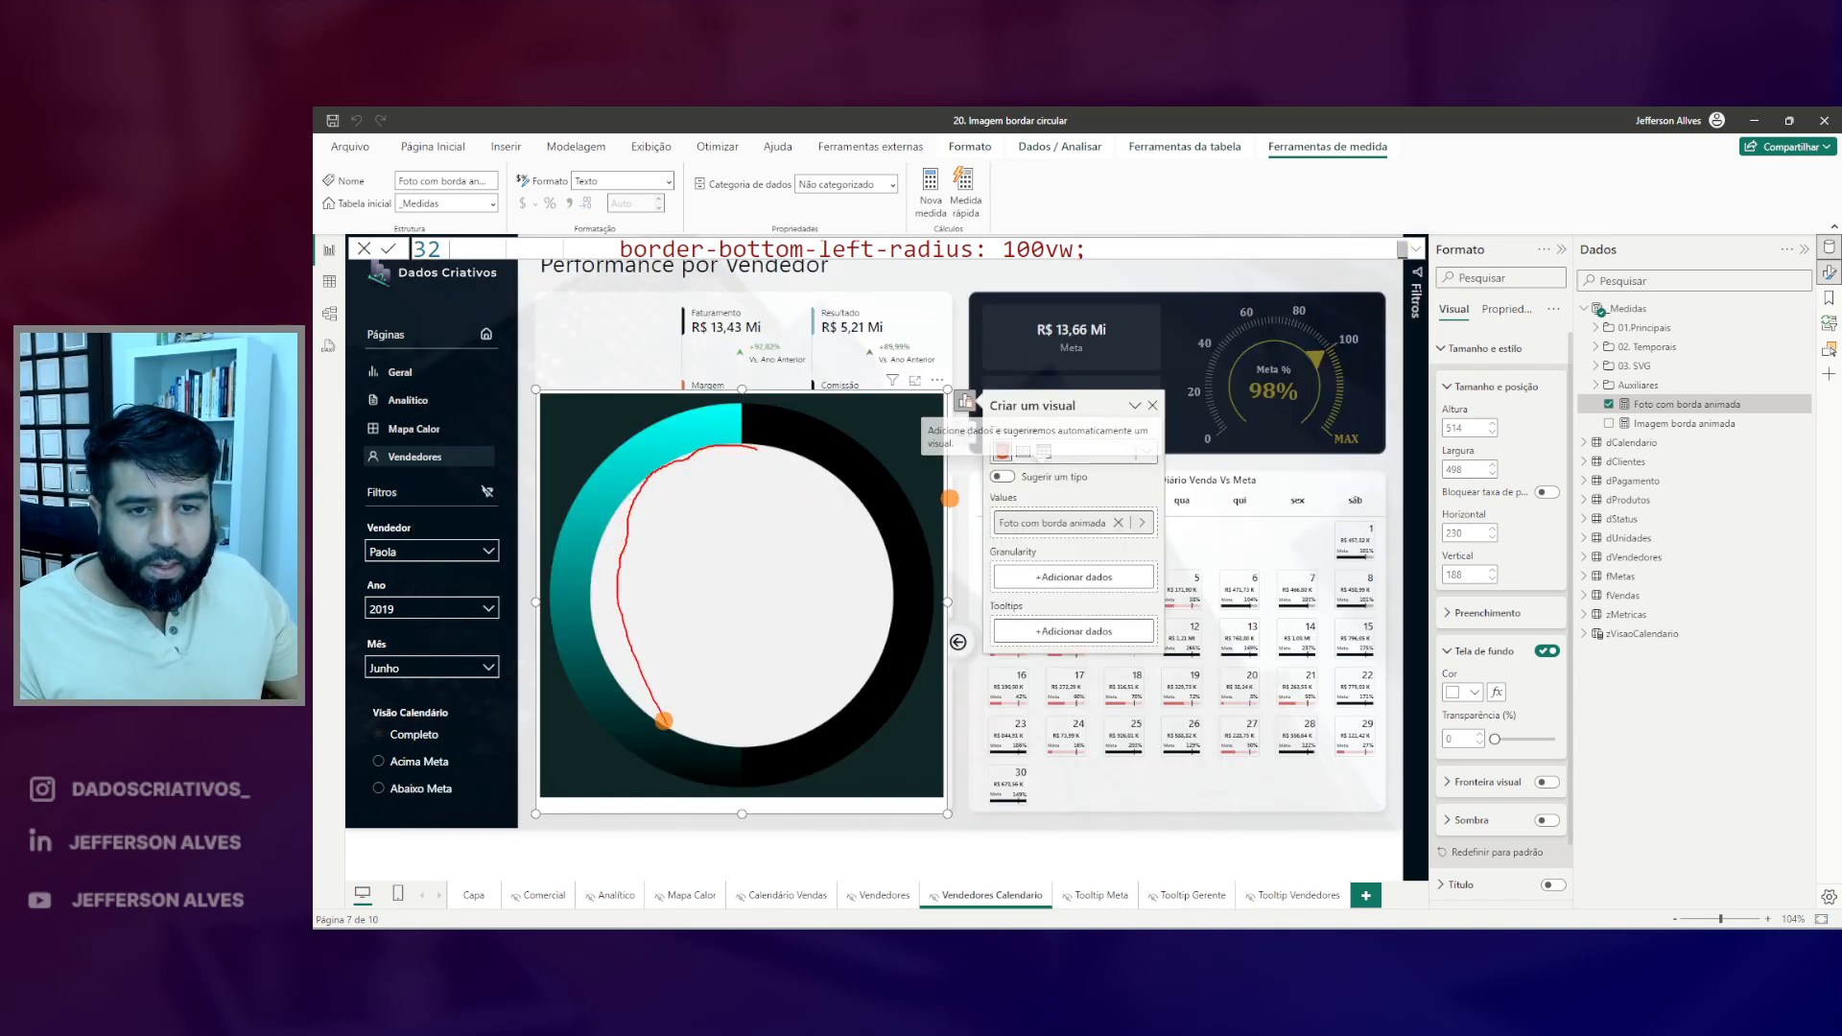
- Resize the HTML Content visual to a height of about 521 and a width of about 490
mouse_move(947, 813)
mouse_down()
mouse_move(763, 656)
mouse_move(820, 816)
mouse_move(739, 623)
mouse_move(845, 758)
mouse_move(941, 825)
mouse_up()
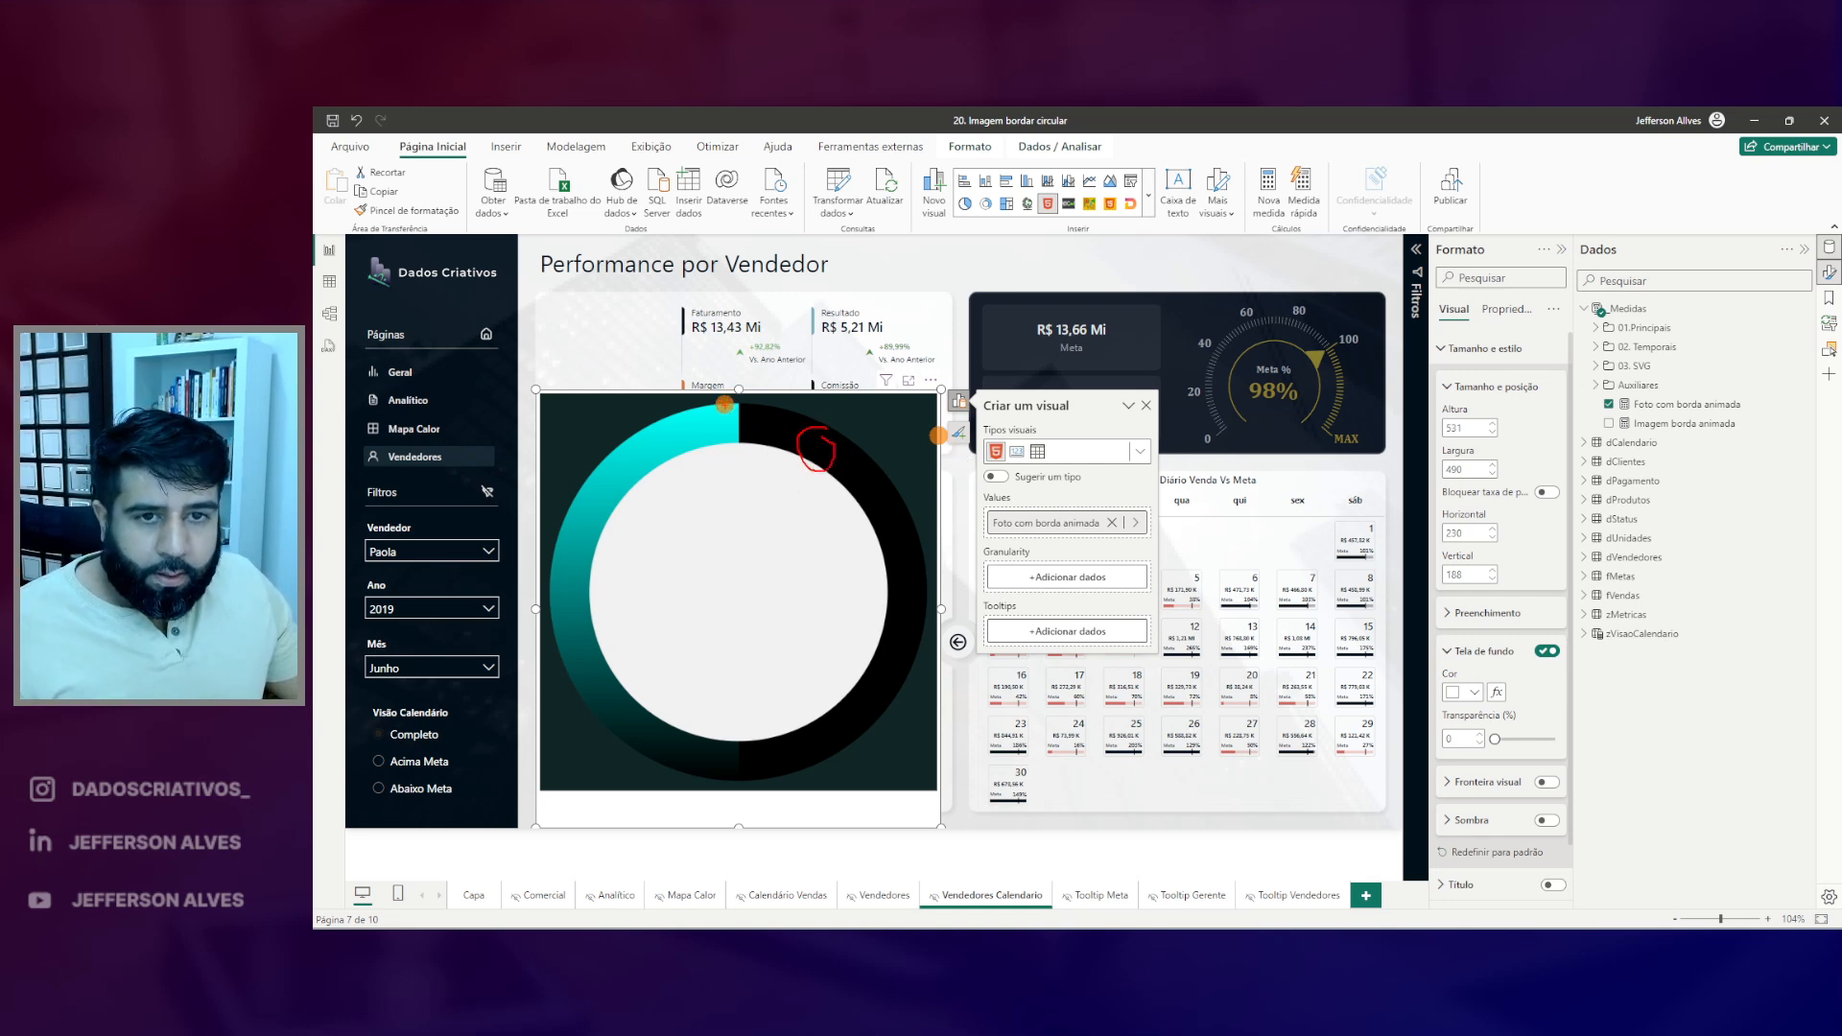
drag(750, 739, 782, 724)
drag(895, 580, 909, 564)
key(Escape)
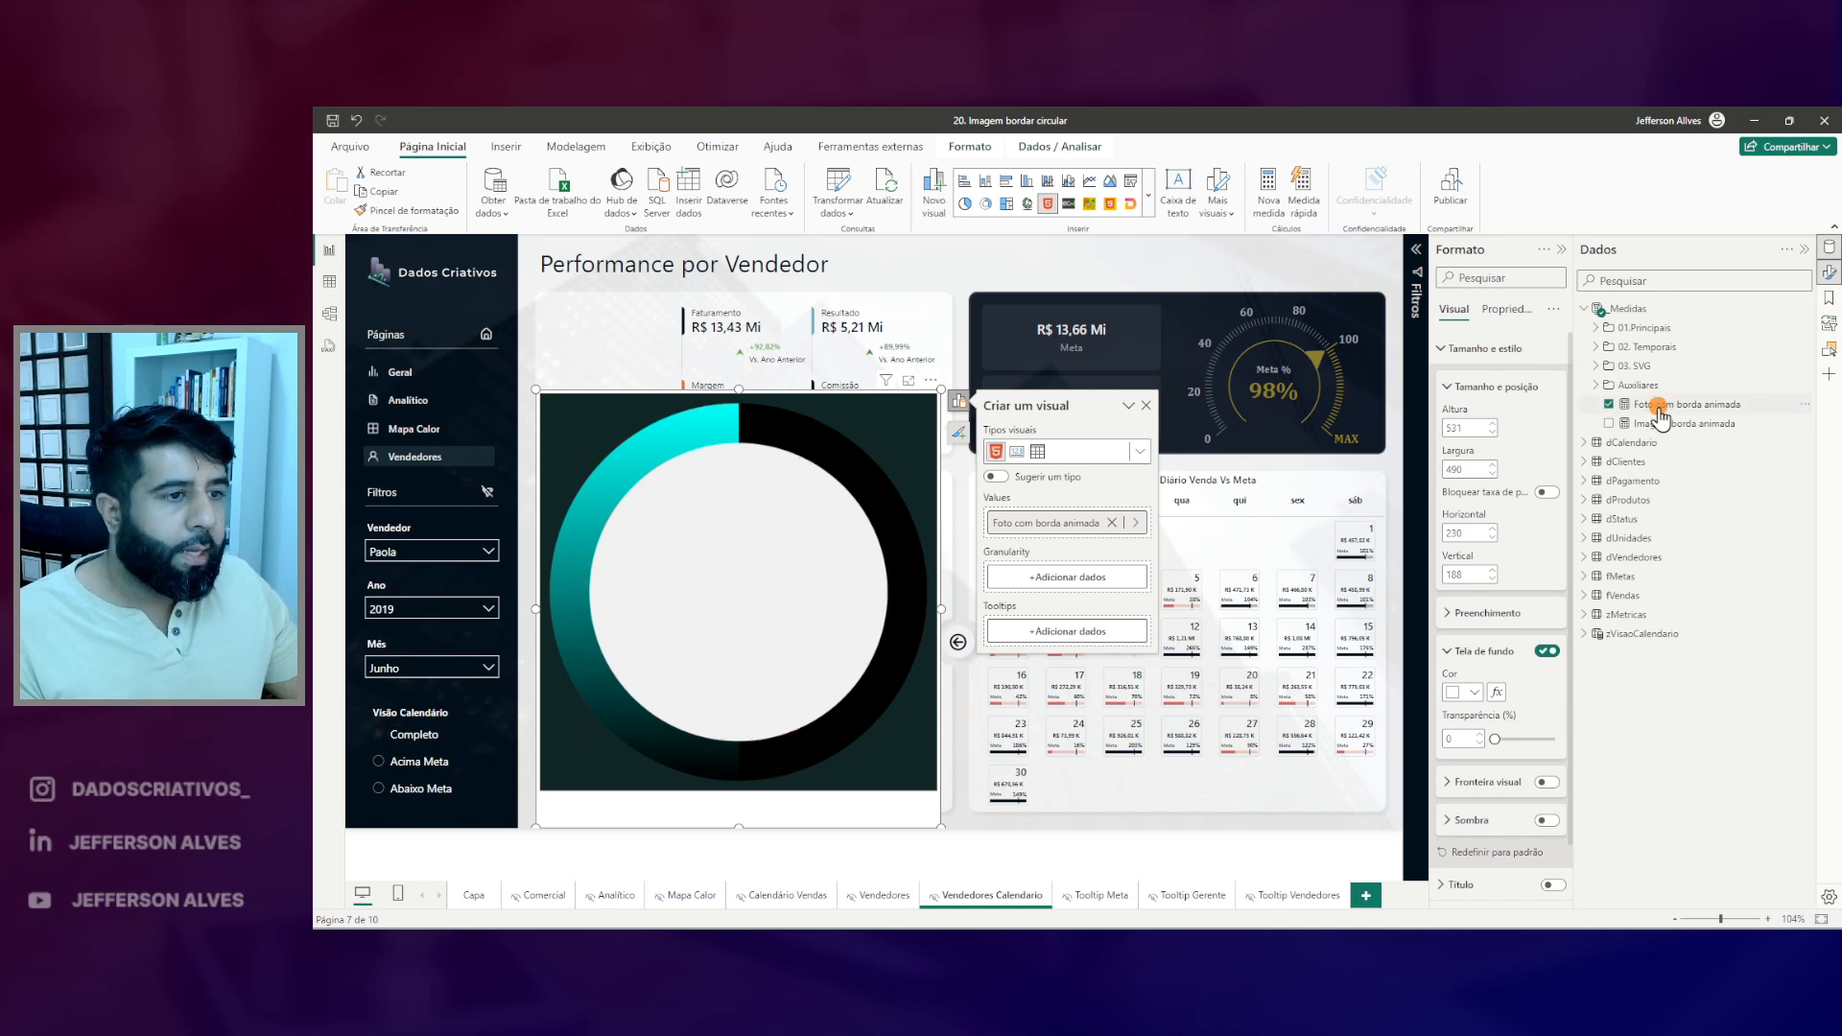
- Reopen the Foto com borda animada measure and keep the .fundo_img inset line in the collapsed formula editor beside the visual
click(1658, 407)
click(1416, 251)
scroll(590, 479, down, 9)
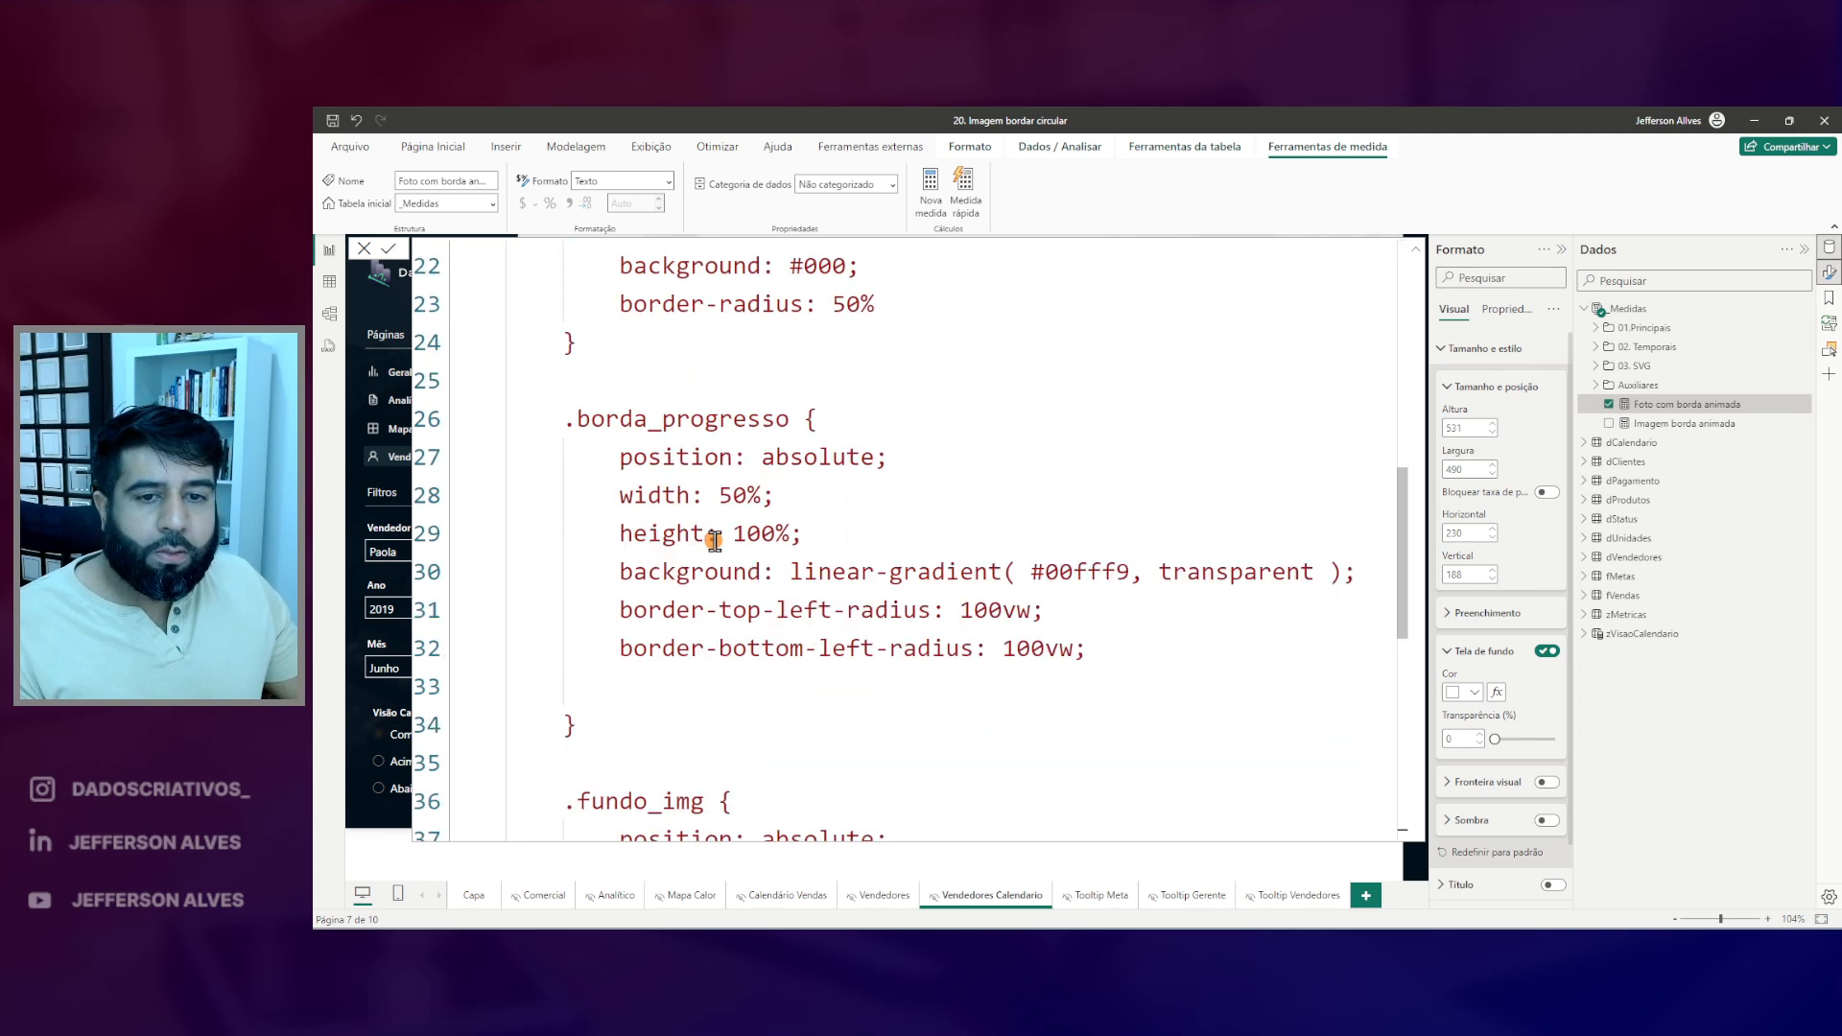
click(822, 599)
scroll(821, 599, down, 2)
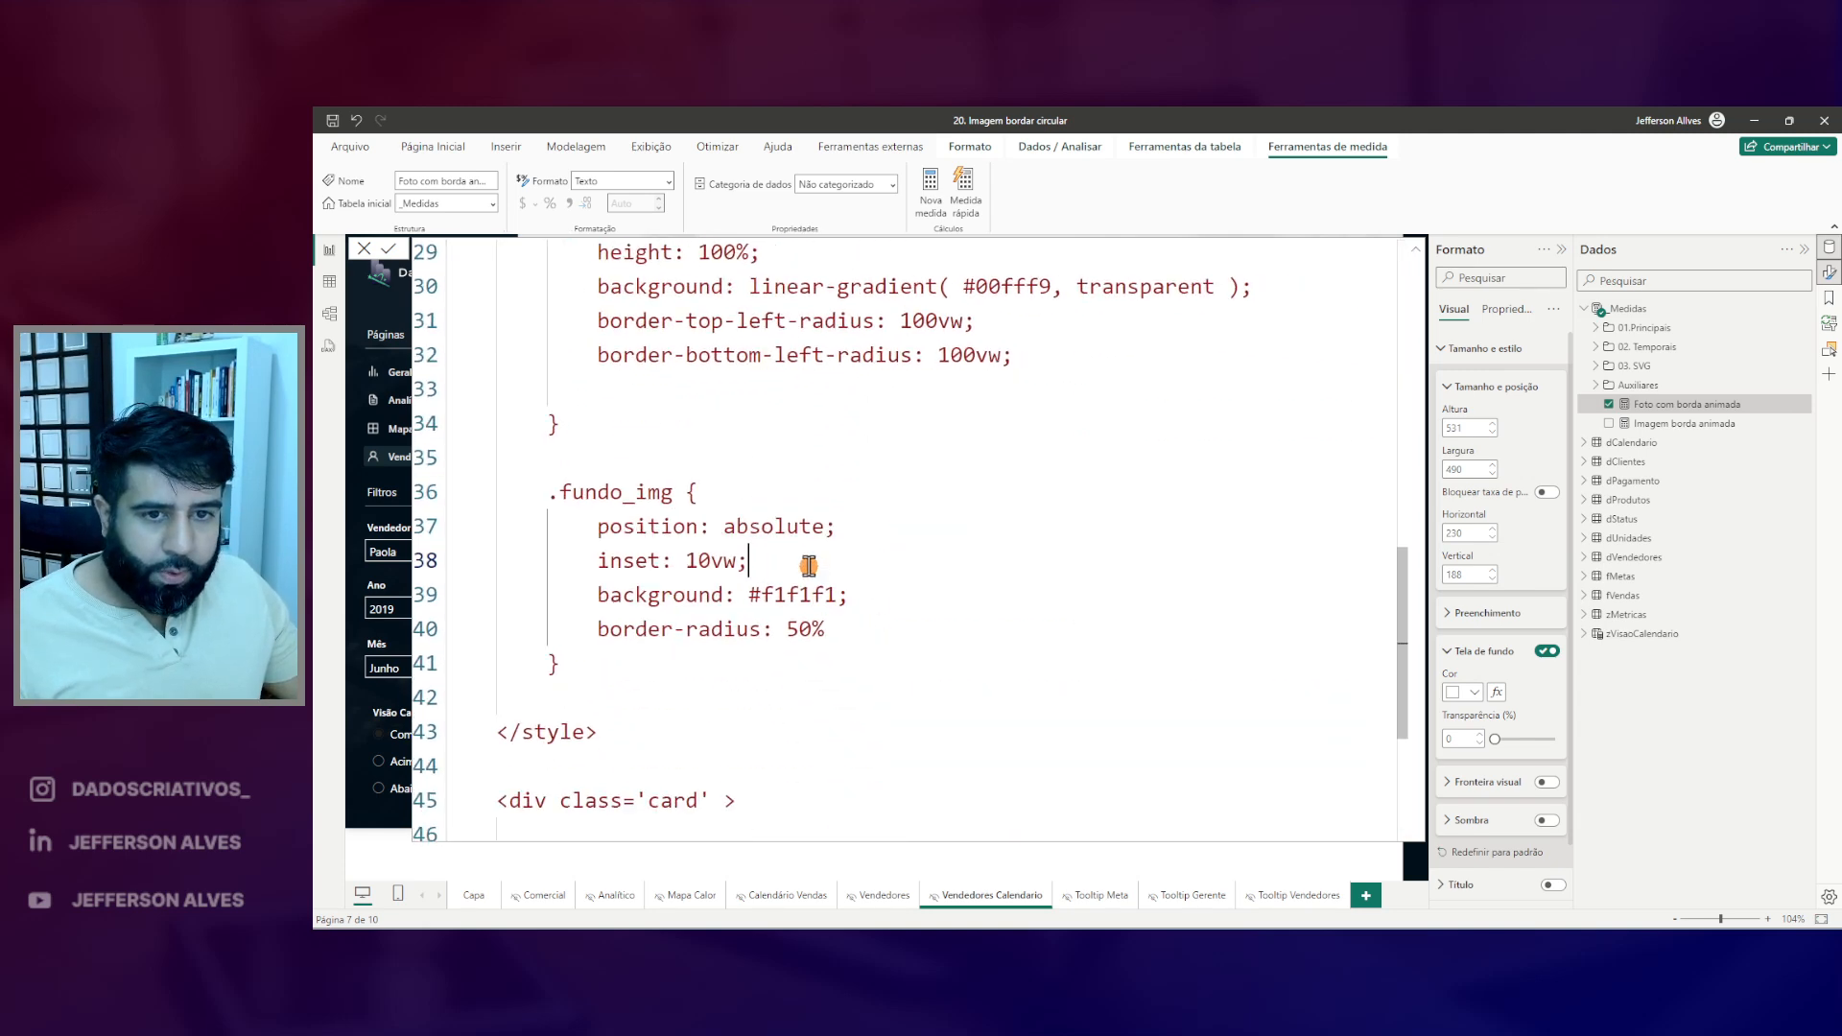
key(Return)
key(Up)
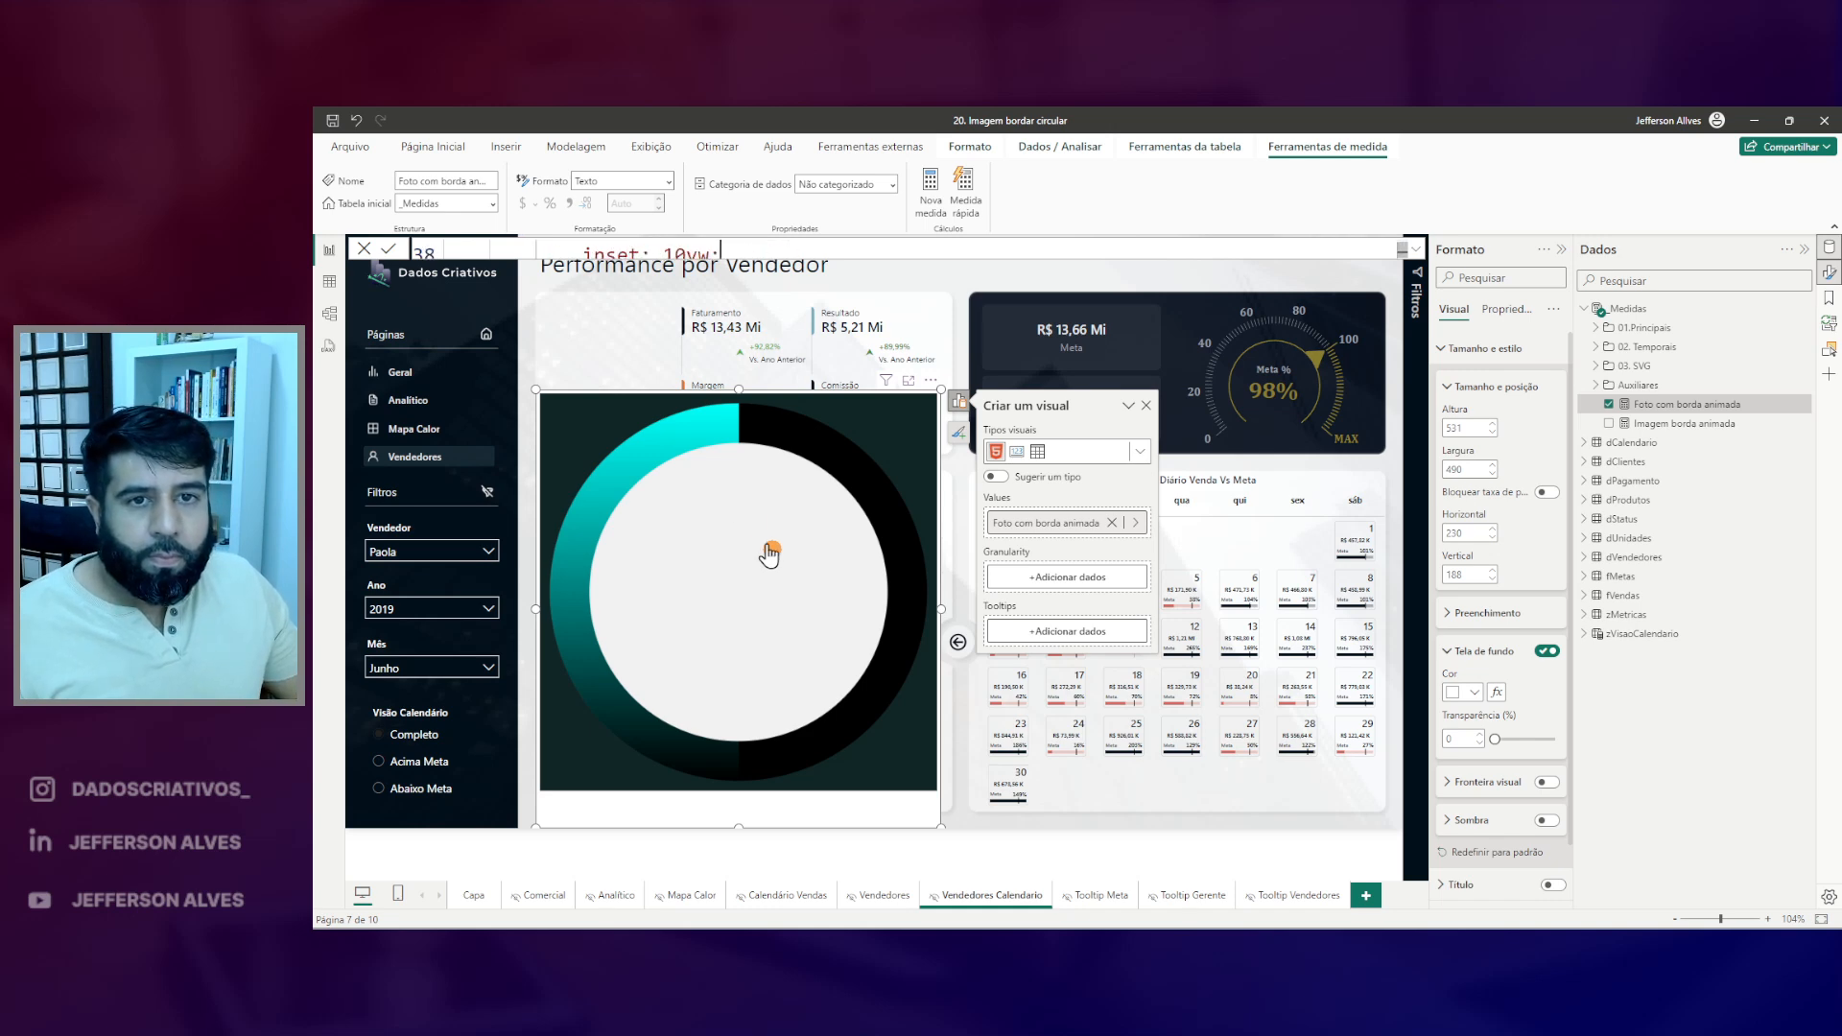
click(742, 246)
scroll(742, 247, down, 2)
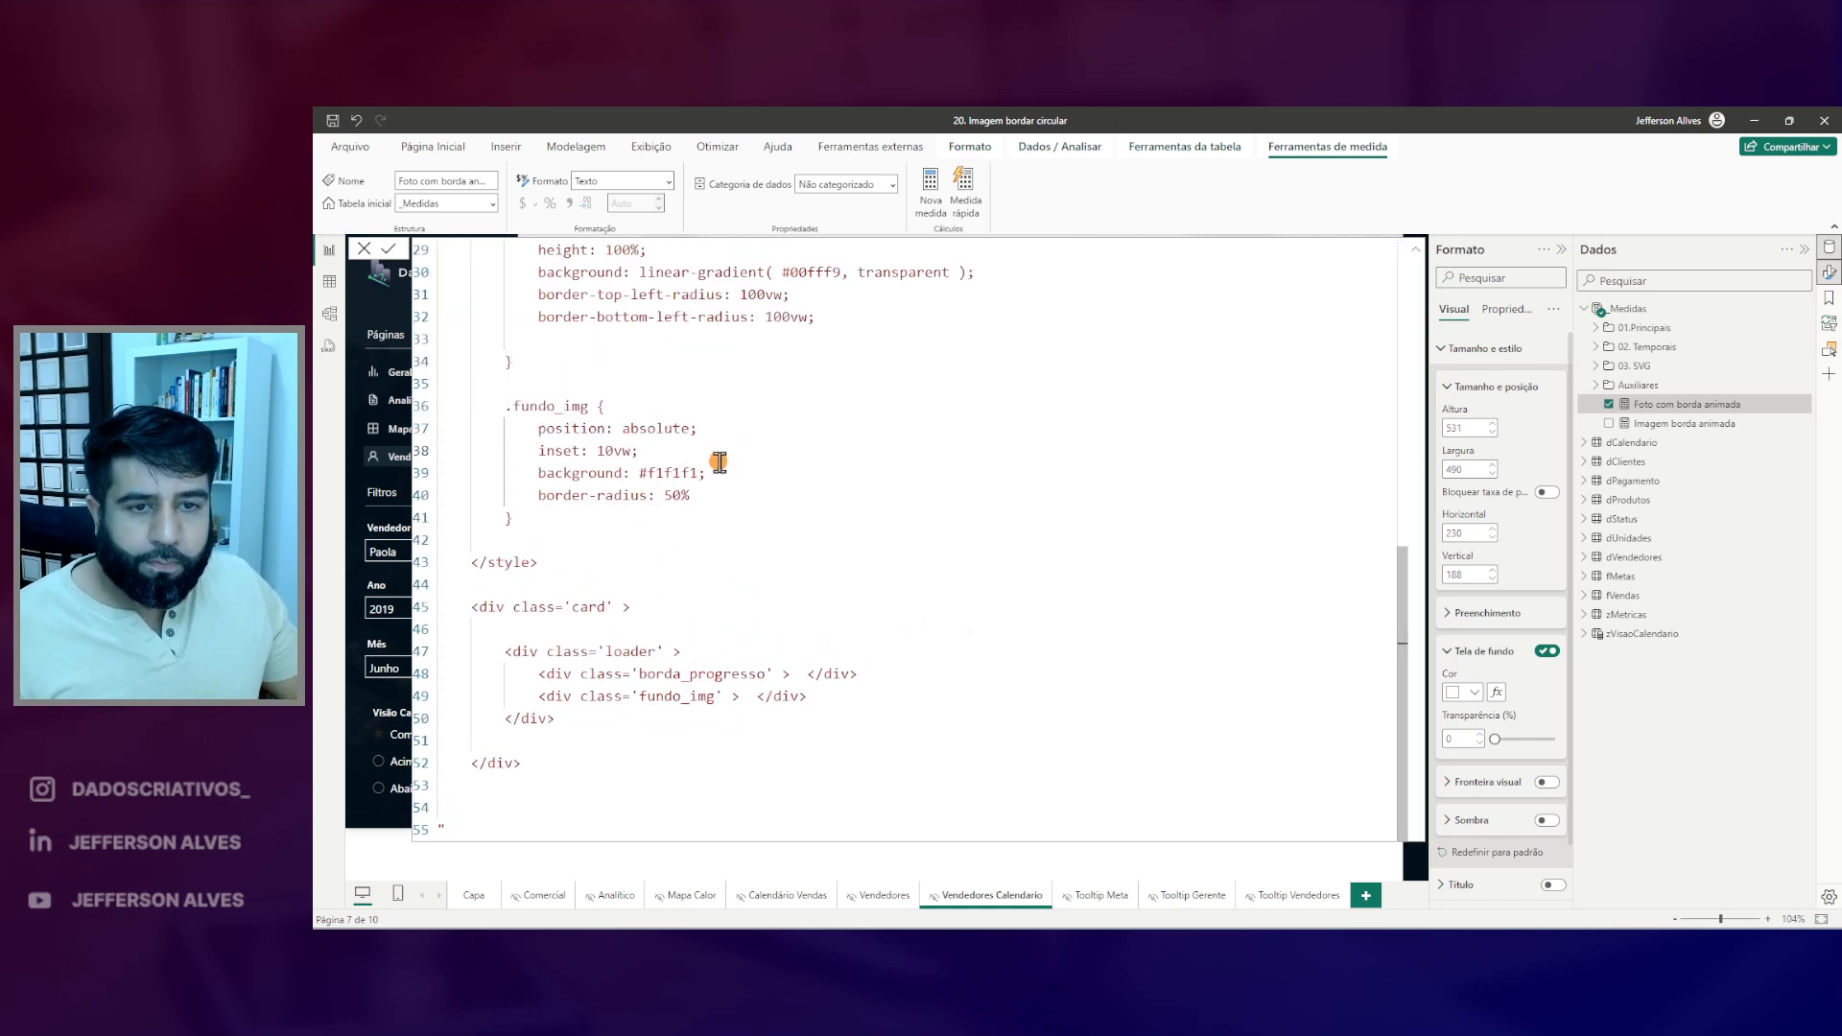
key(Return)
key(Down)
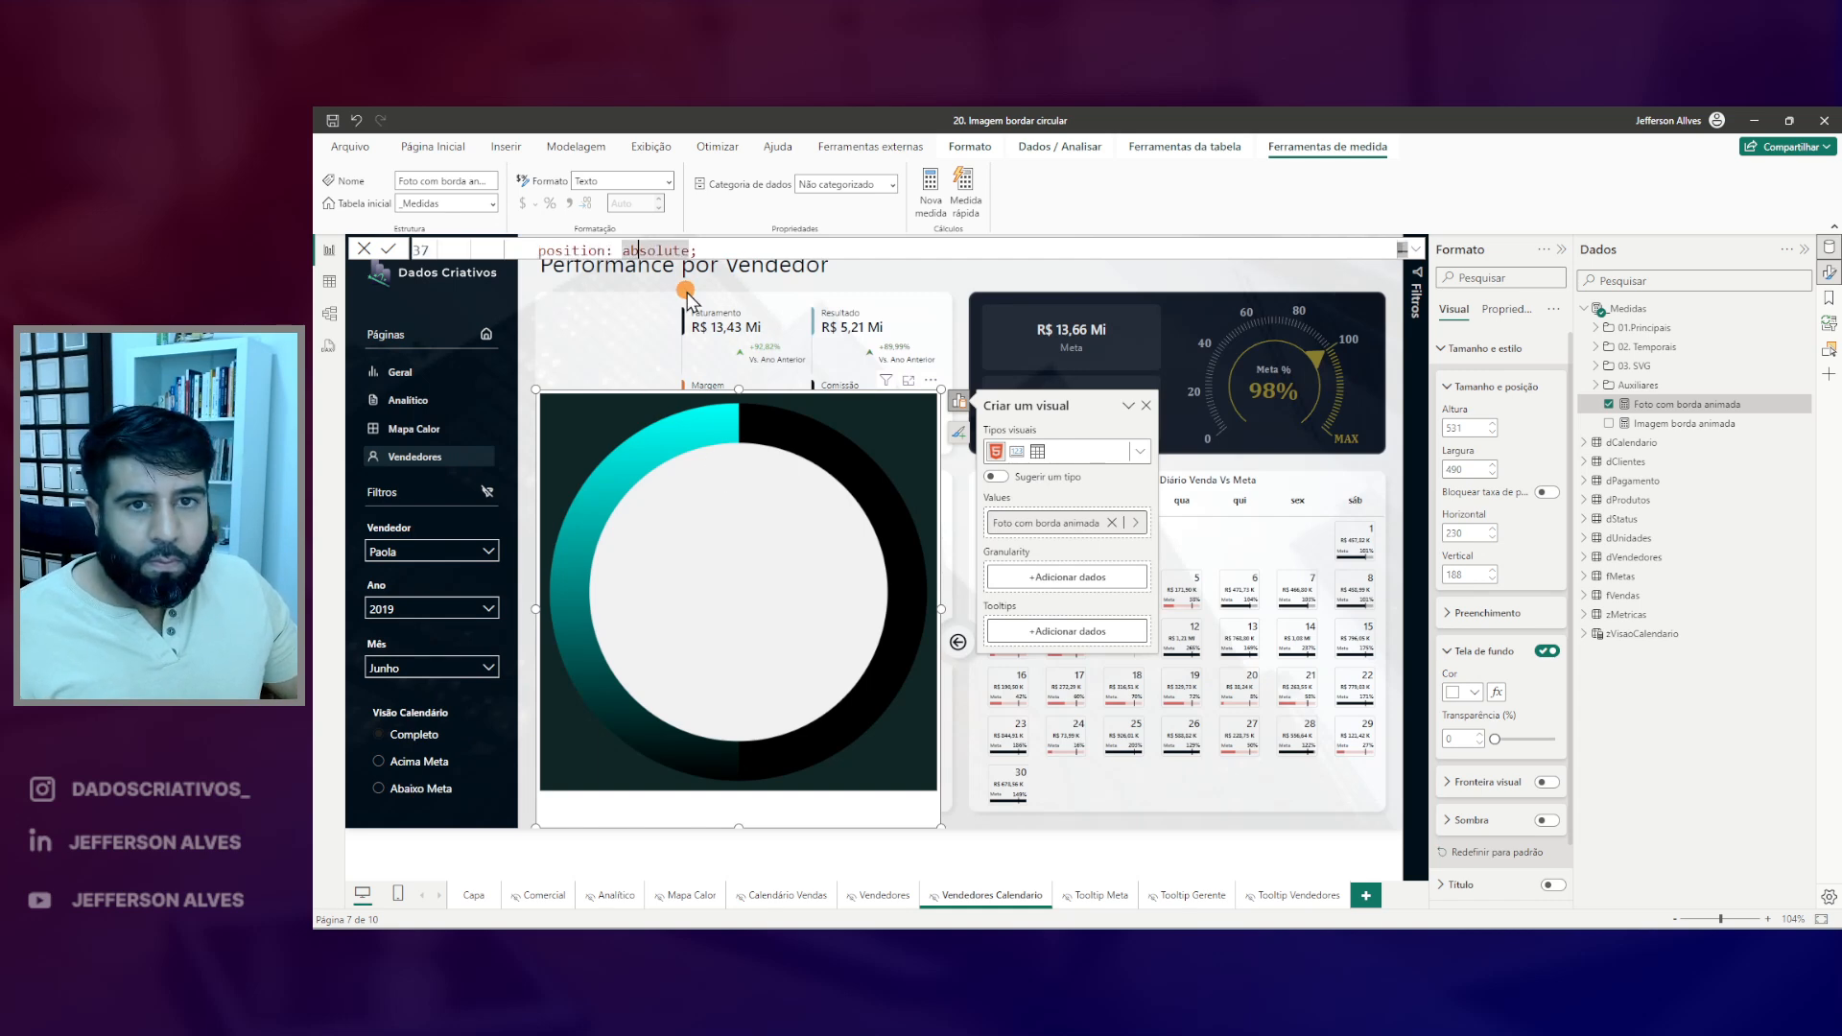
key(Up)
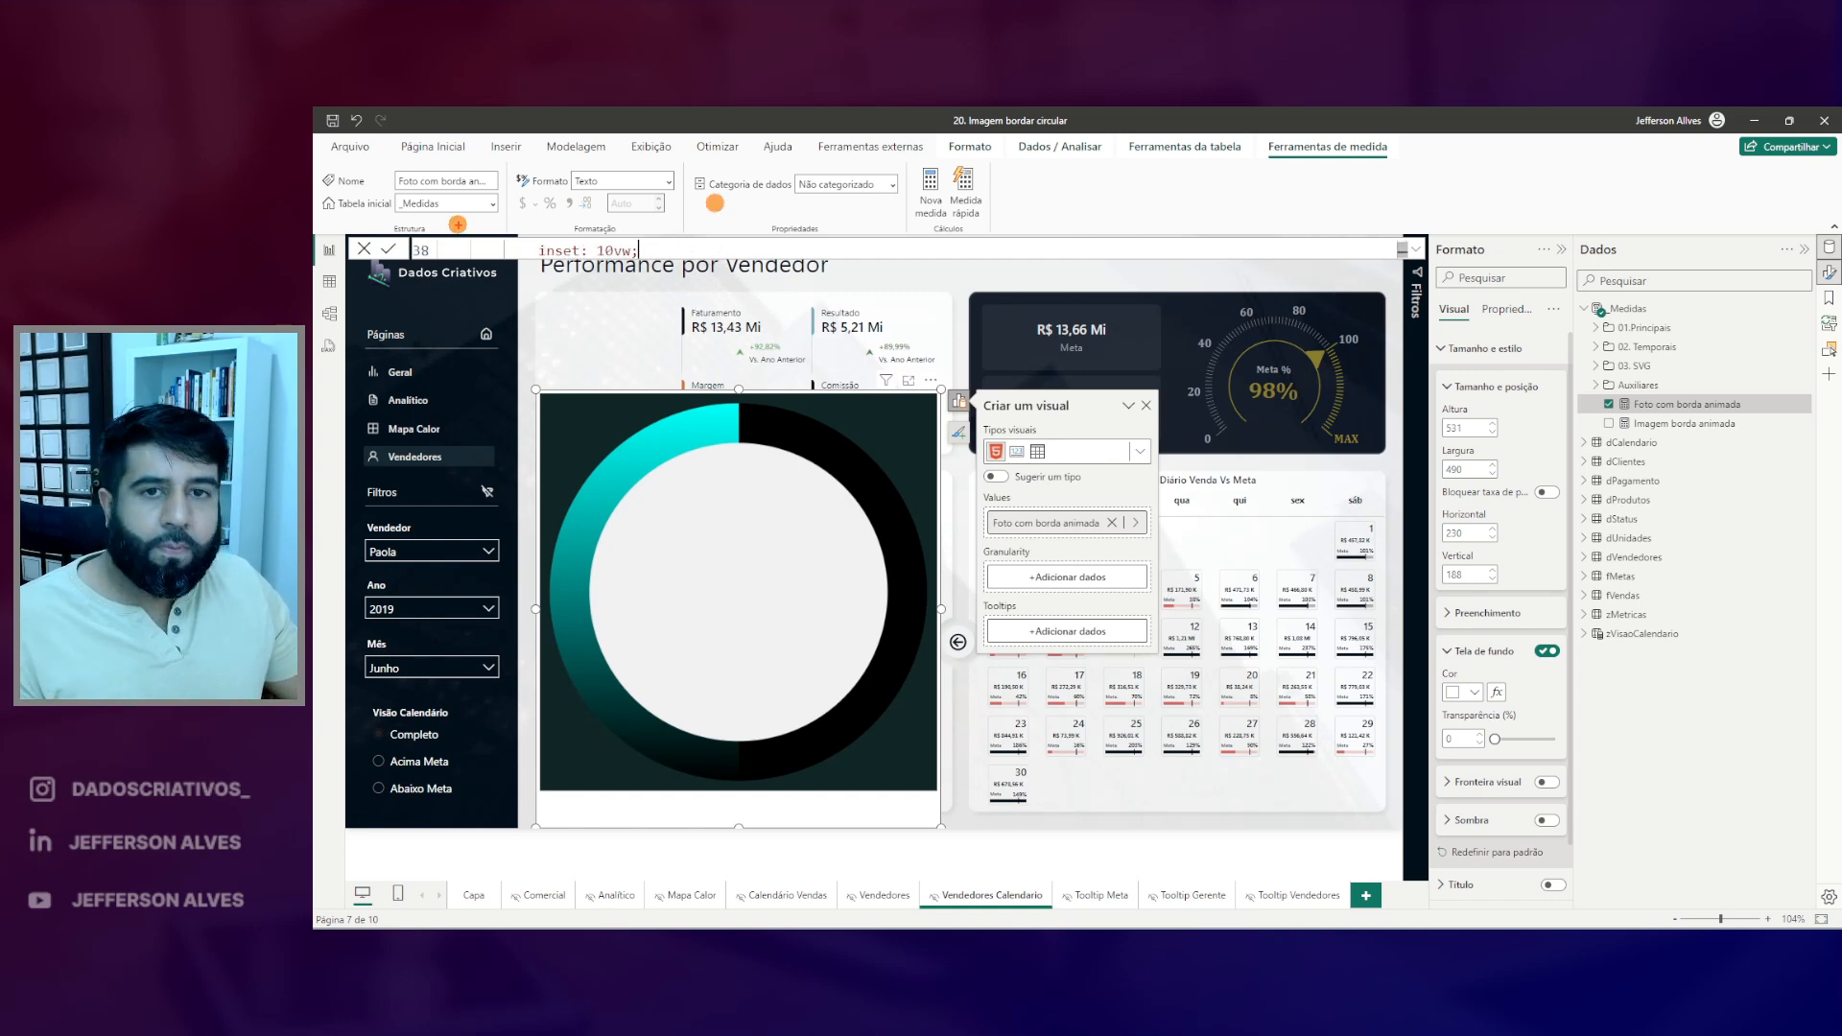
- Set the .fundo_img inset to 3vw to thin the circular border around the background circle
drag(522, 227, 643, 277)
drag(787, 456, 816, 415)
drag(731, 774, 742, 733)
key(Escape)
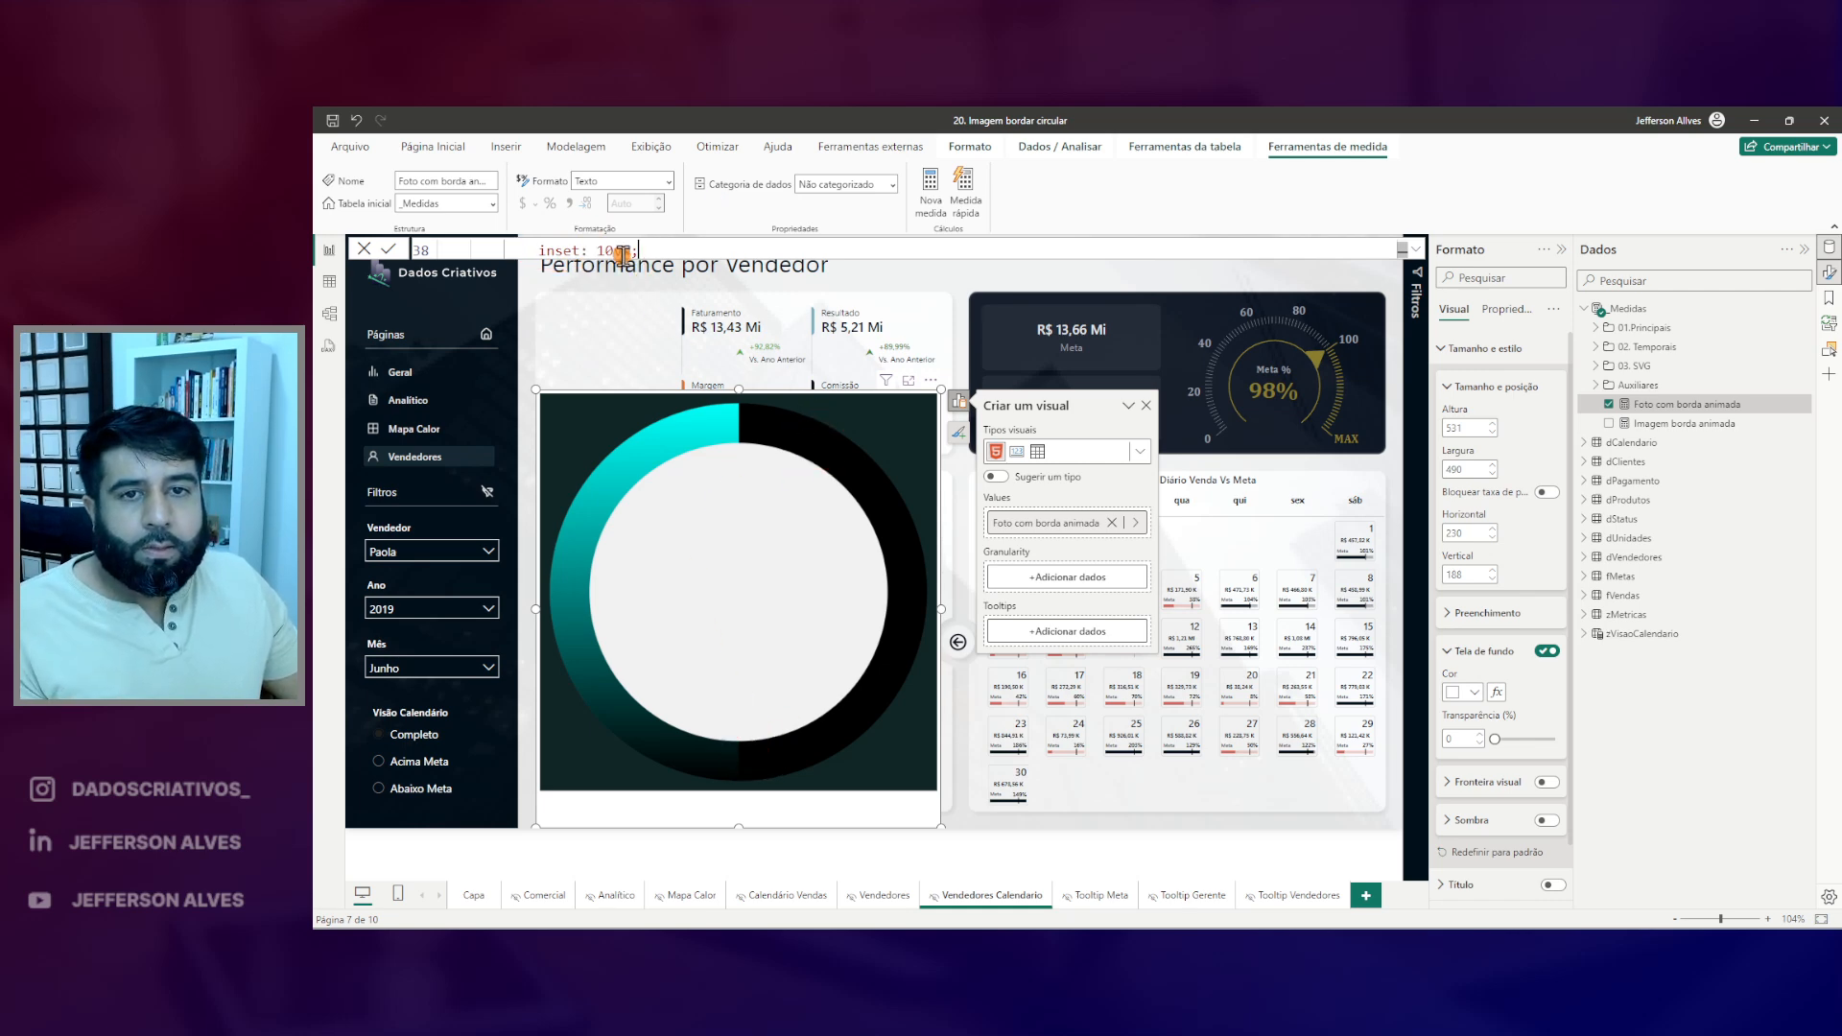
double_click(617, 252)
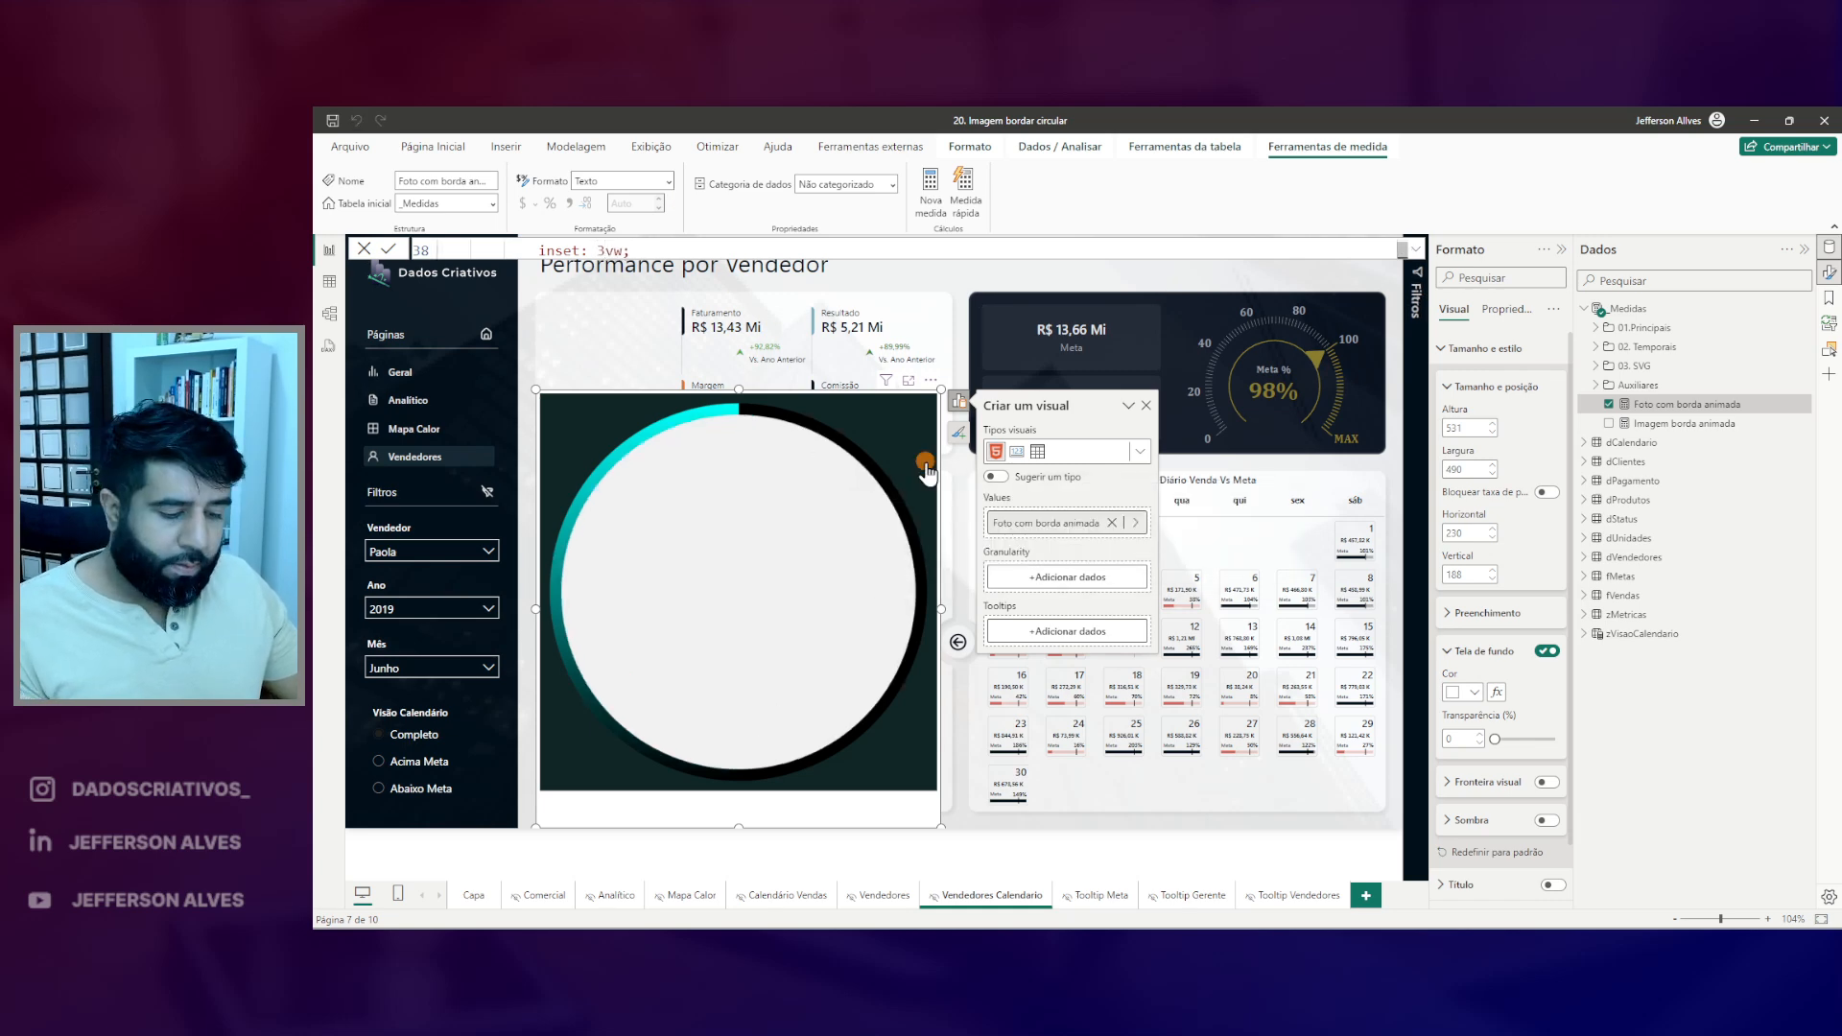
drag(844, 429, 821, 436)
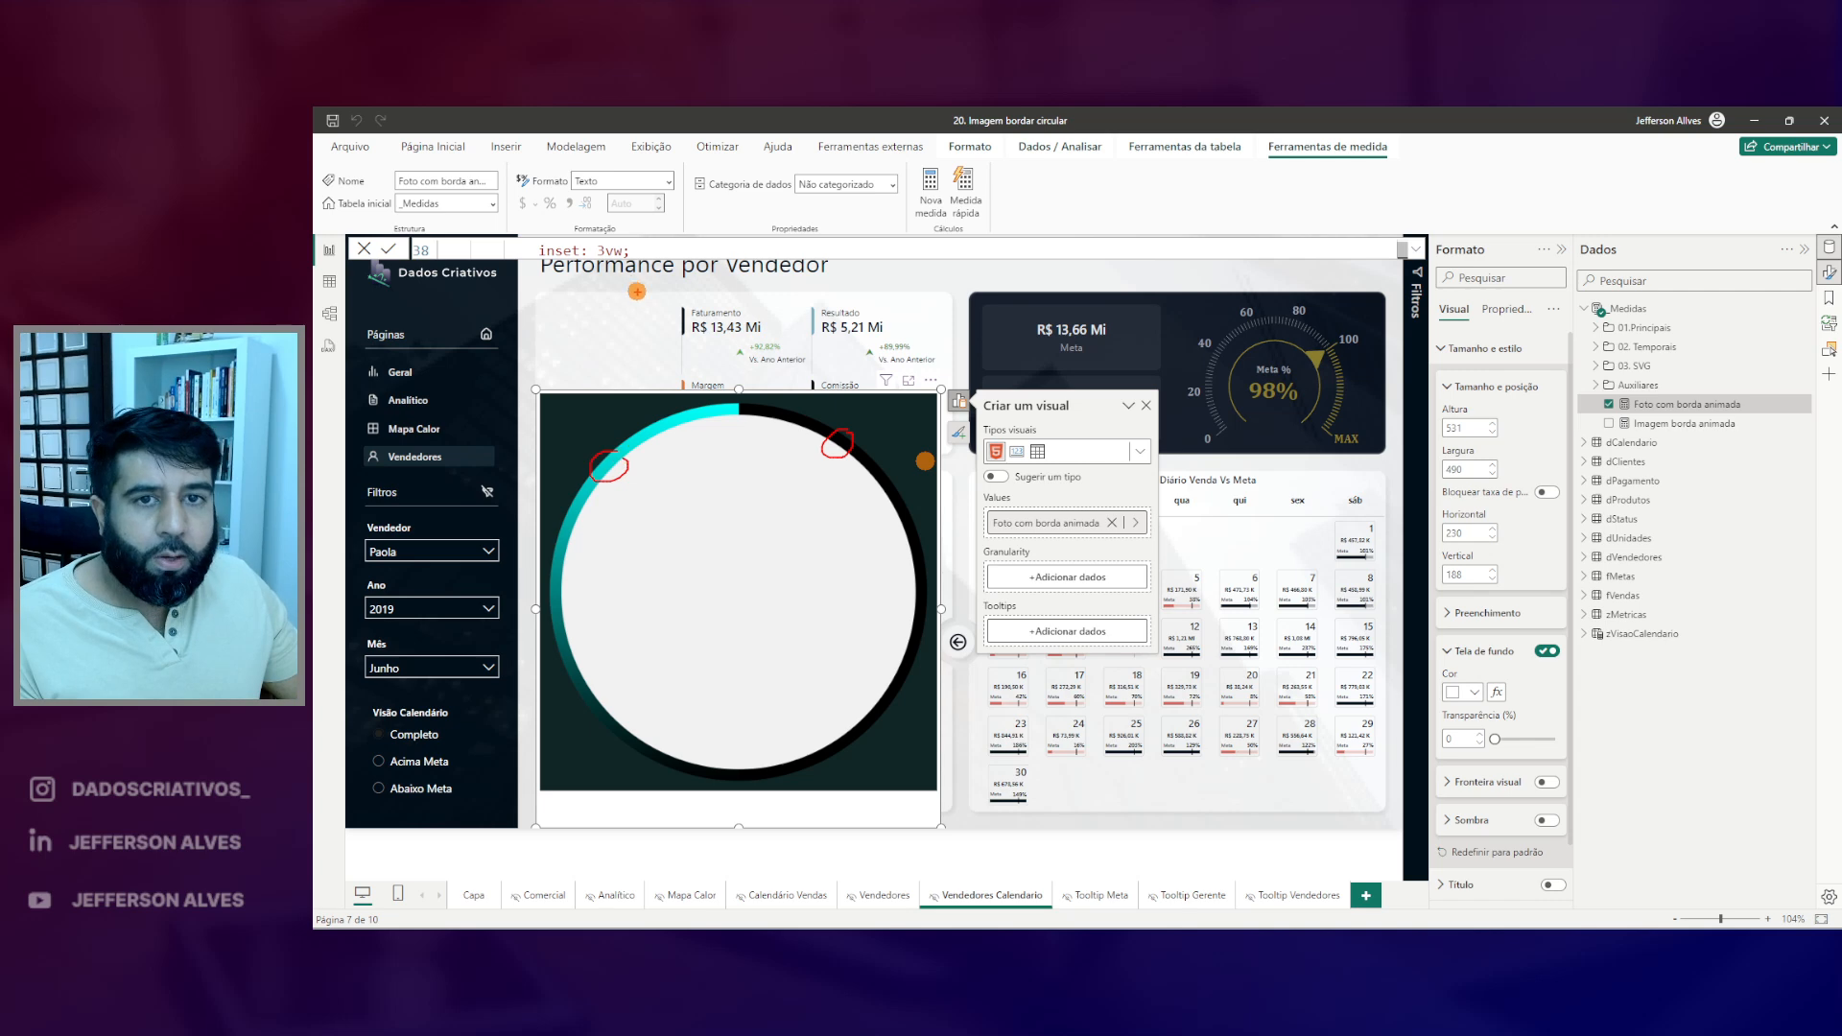
drag(609, 237, 573, 231)
mouse_move(721, 395)
mouse_down()
mouse_move(694, 435)
mouse_move(796, 416)
mouse_up()
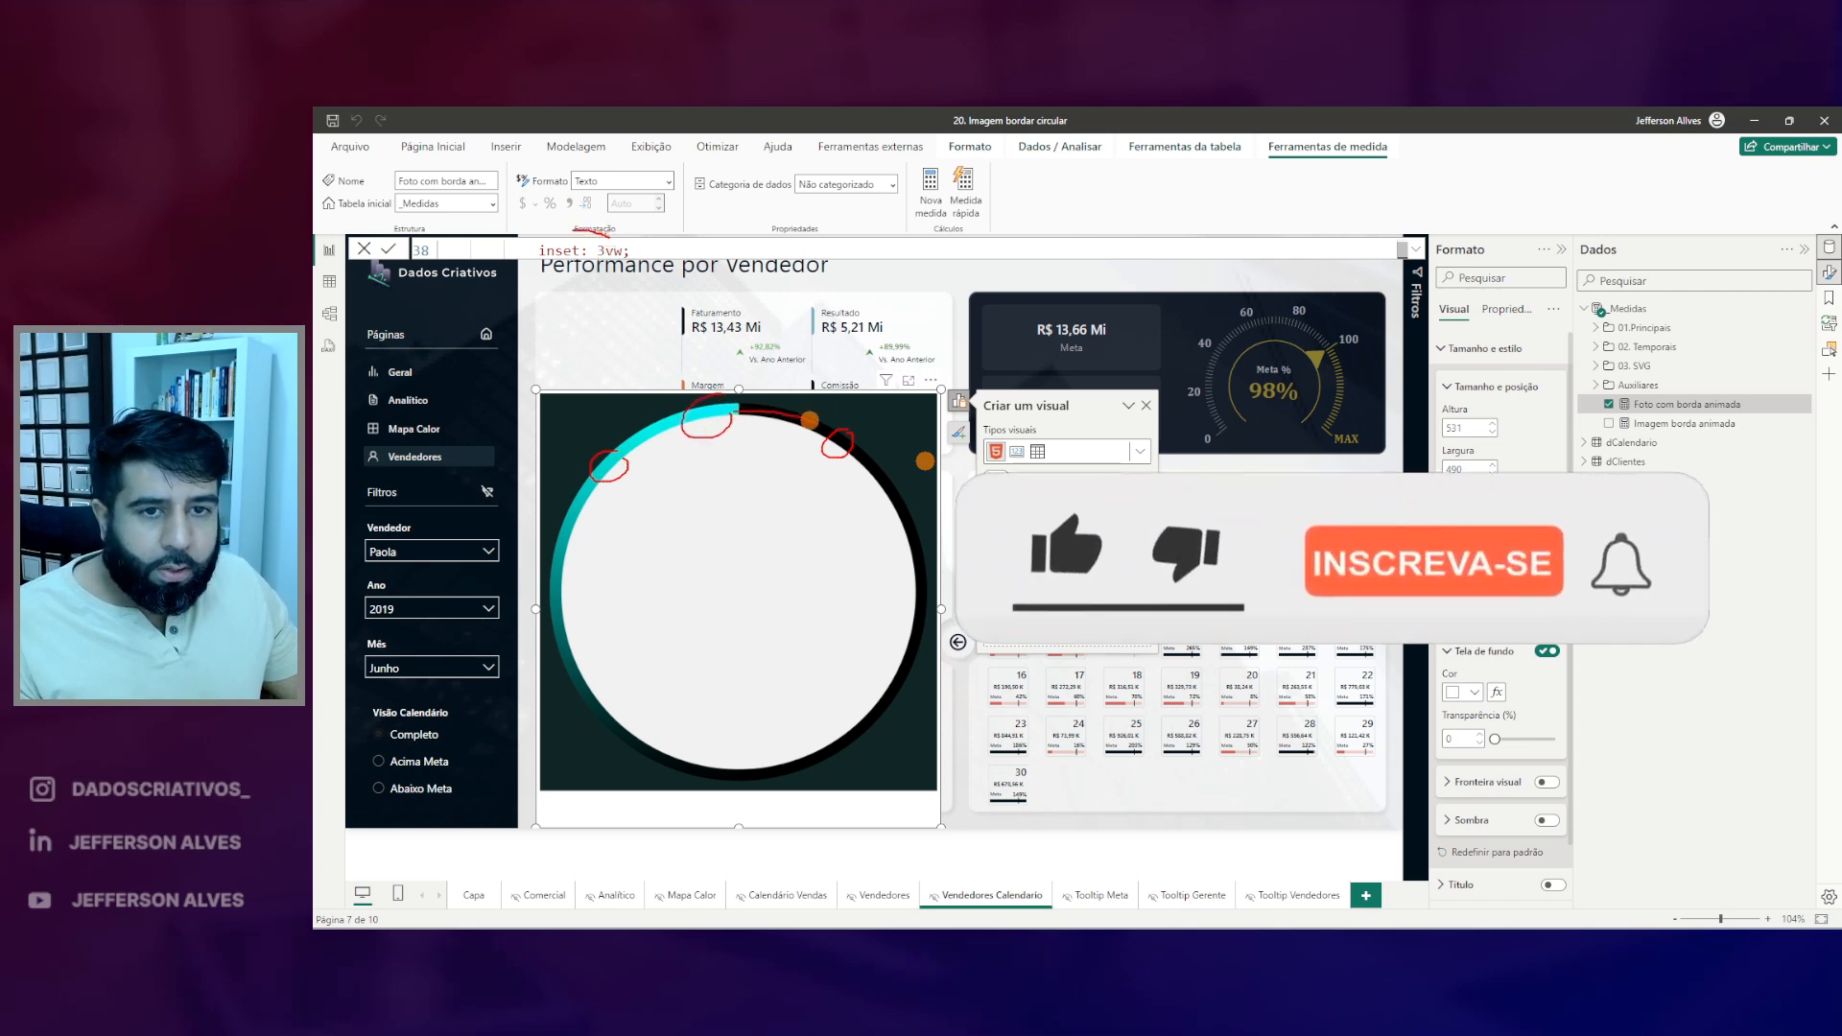
mouse_move(581, 235)
mouse_down()
mouse_move(528, 242)
mouse_move(577, 230)
mouse_up()
key(Escape)
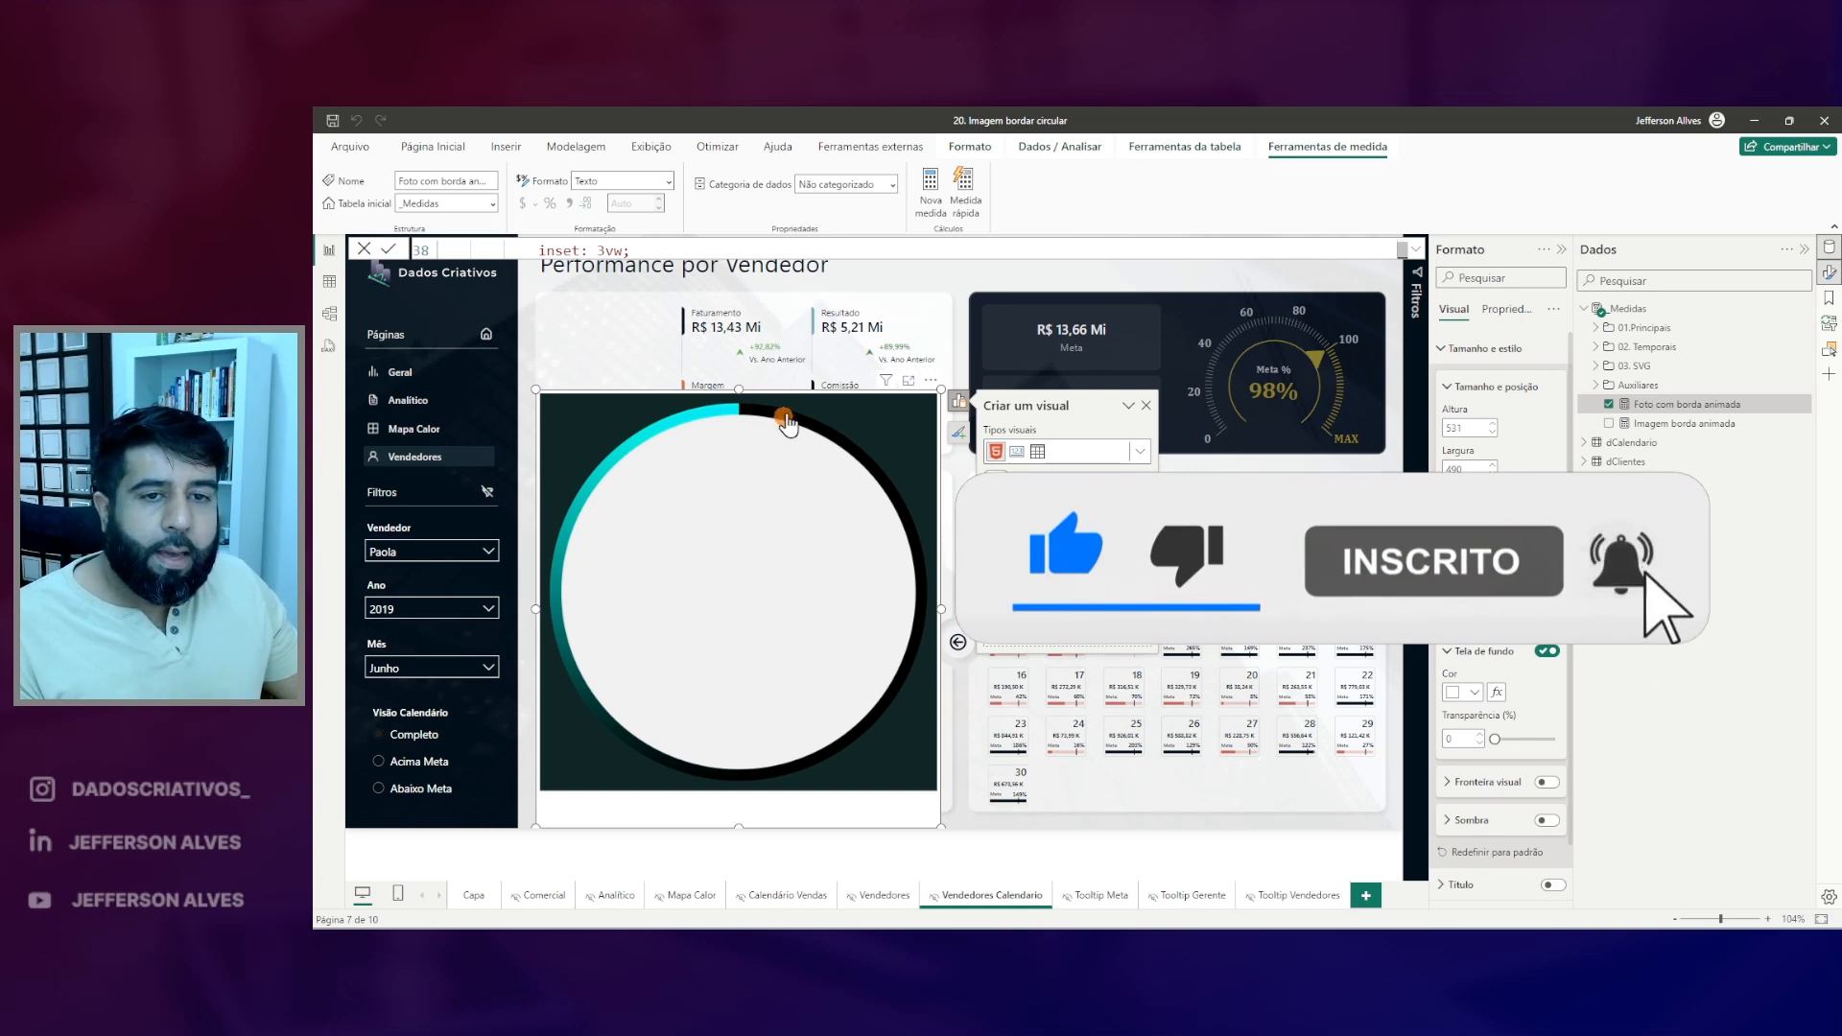
- Set the .fundo_img rule's inset to 5vw and its background to #102626 in the measure code
click(606, 250)
text(5)
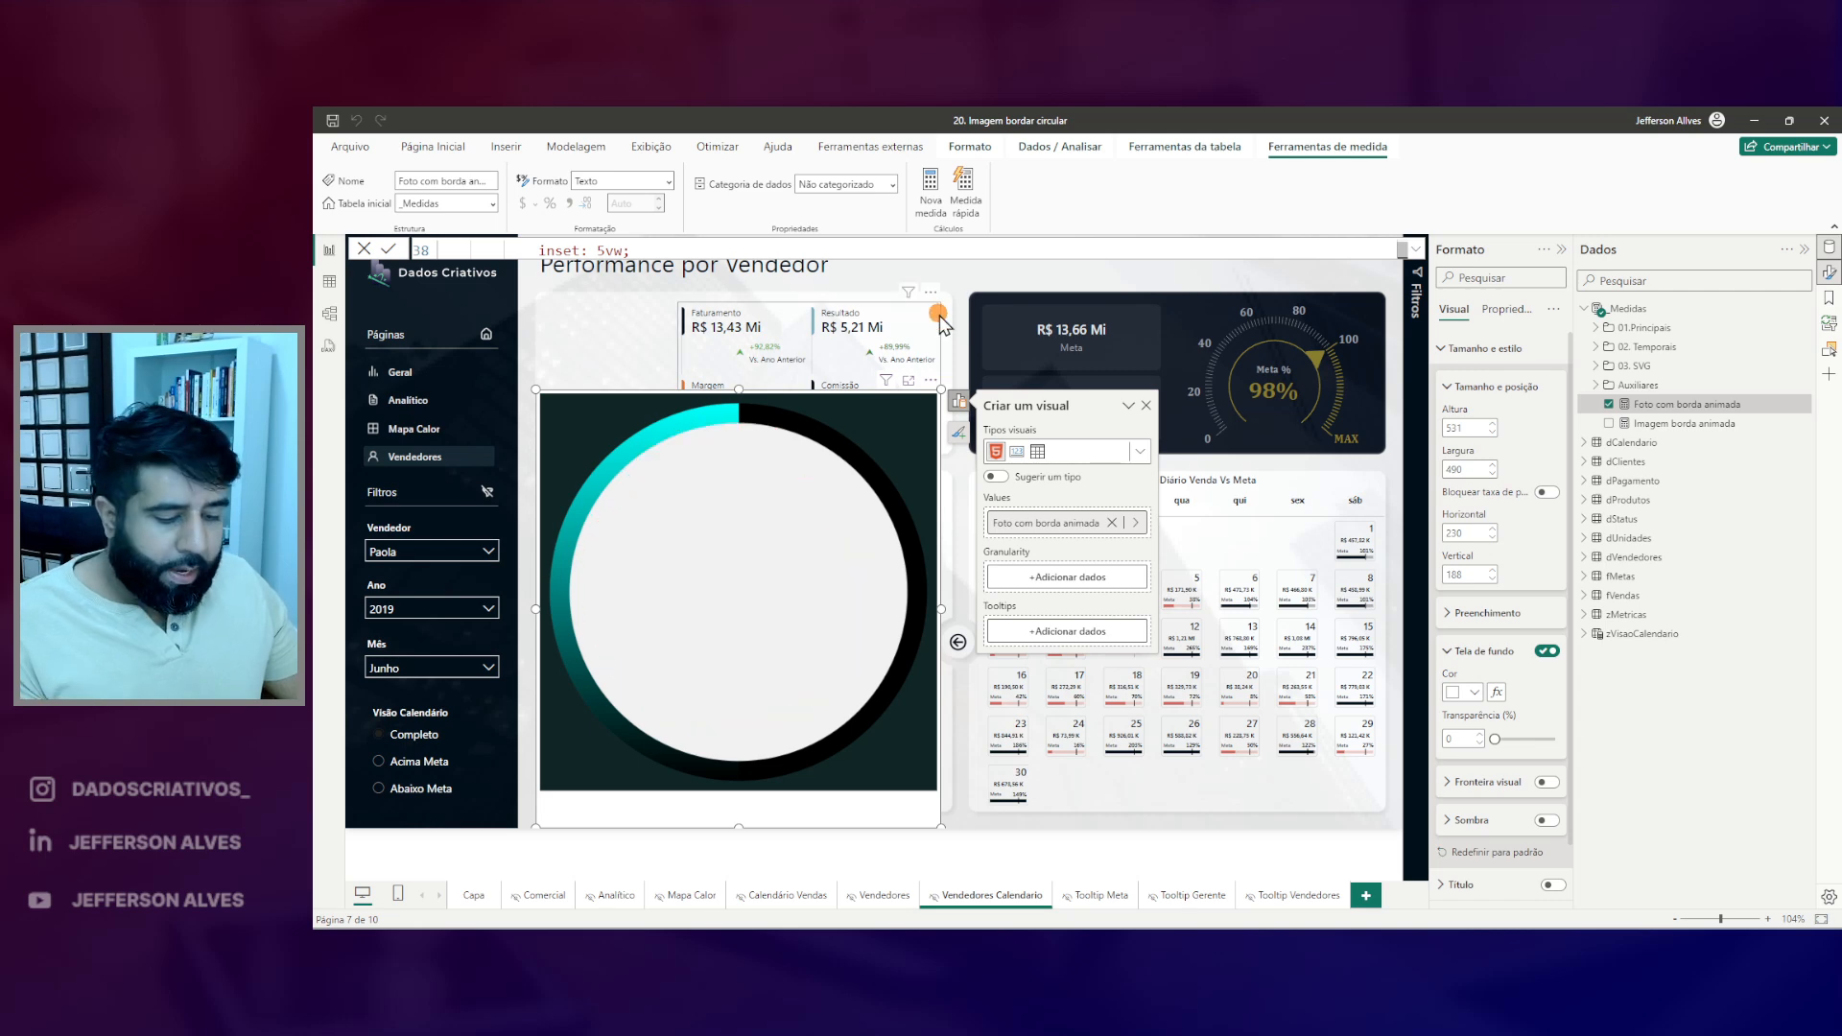
click(1415, 248)
scroll(742, 463, up, 15)
double_click(676, 450)
scroll(707, 662, down, 9)
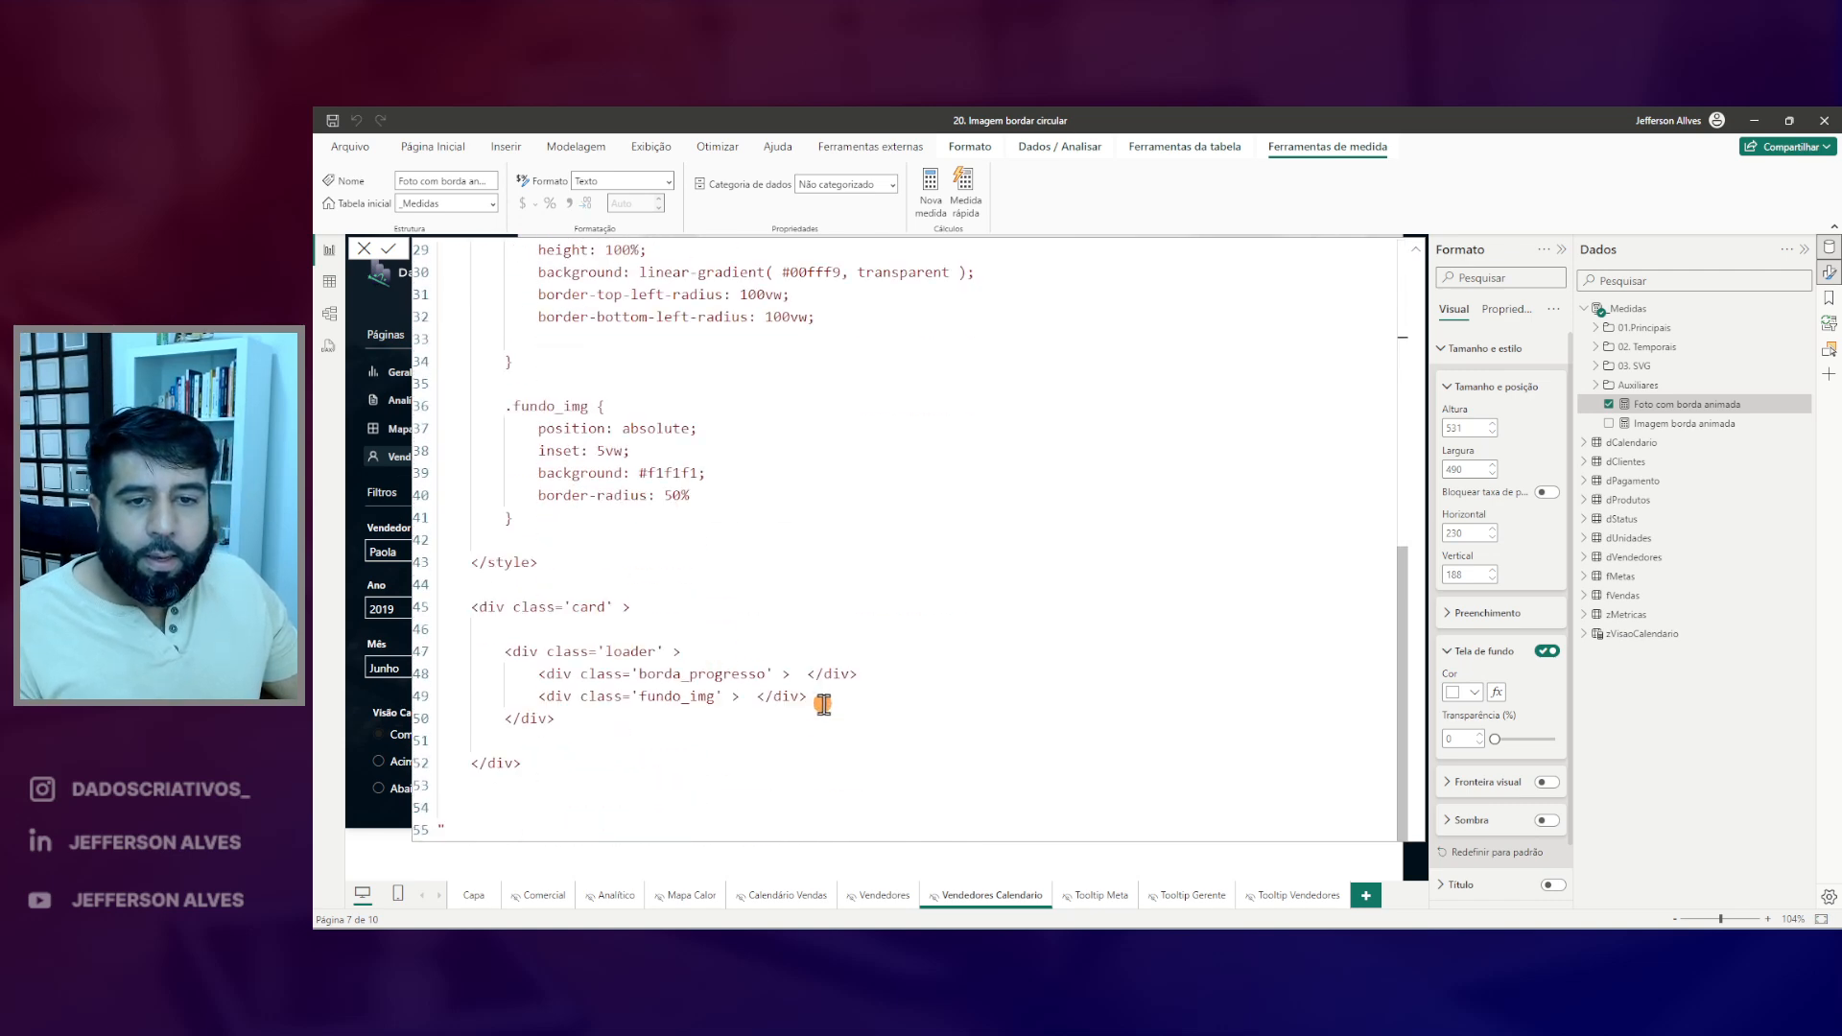
scroll(674, 595, up, 1)
double_click(672, 512)
text(102626)
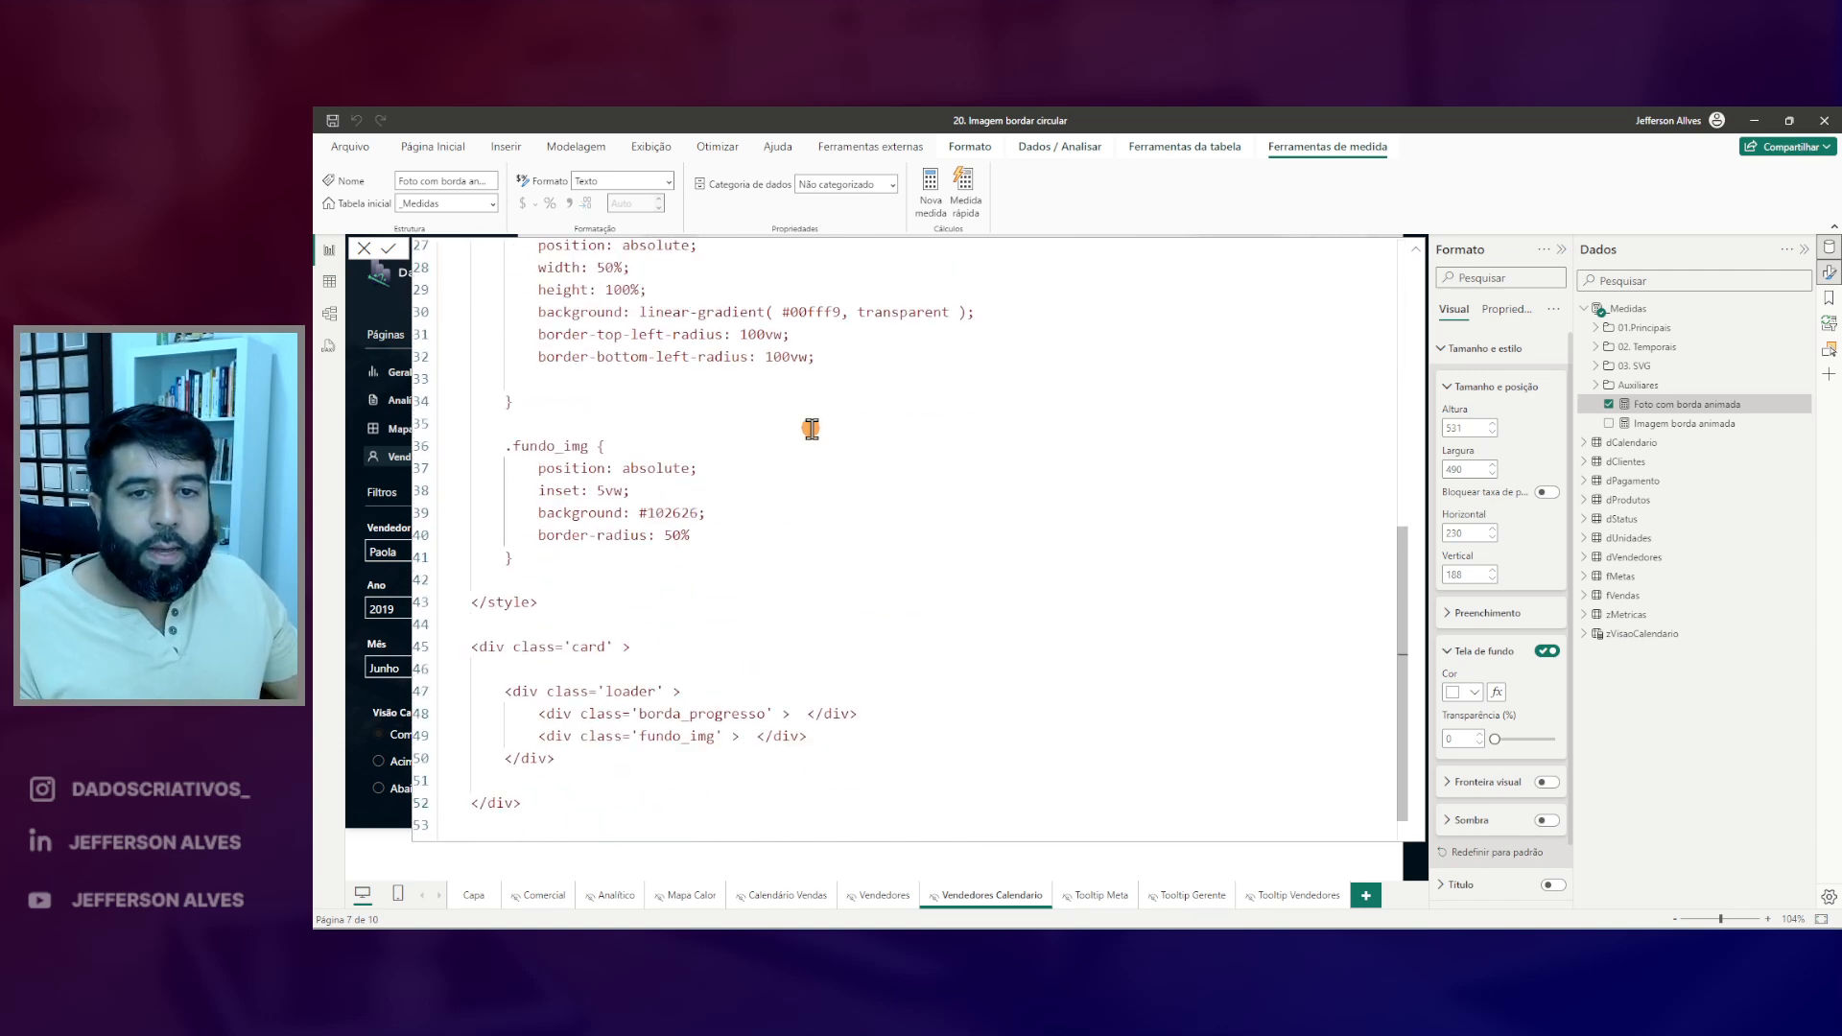
- Apply the edited measure and collapse the formula editor to show the report page
drag(489, 417, 650, 477)
drag(545, 505, 756, 527)
key(Escape)
click(717, 513)
key(Return)
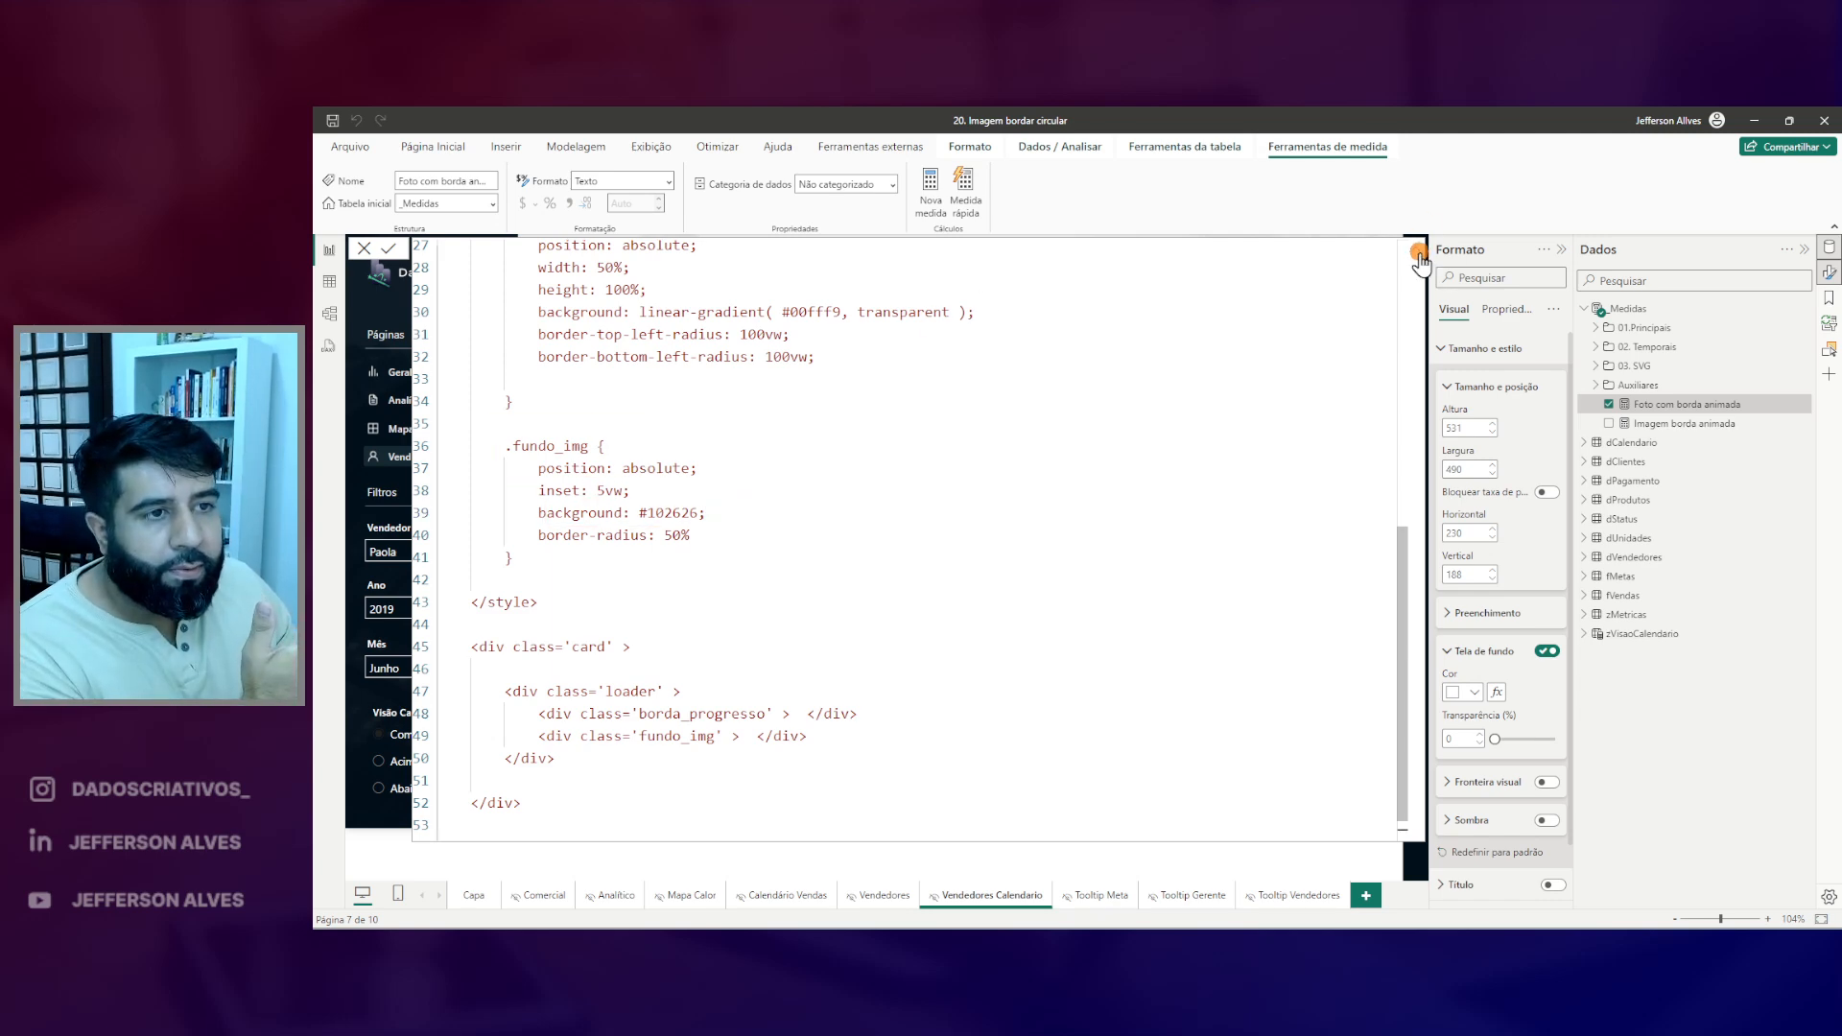
click(1415, 249)
drag(643, 416, 529, 448)
key(Escape)
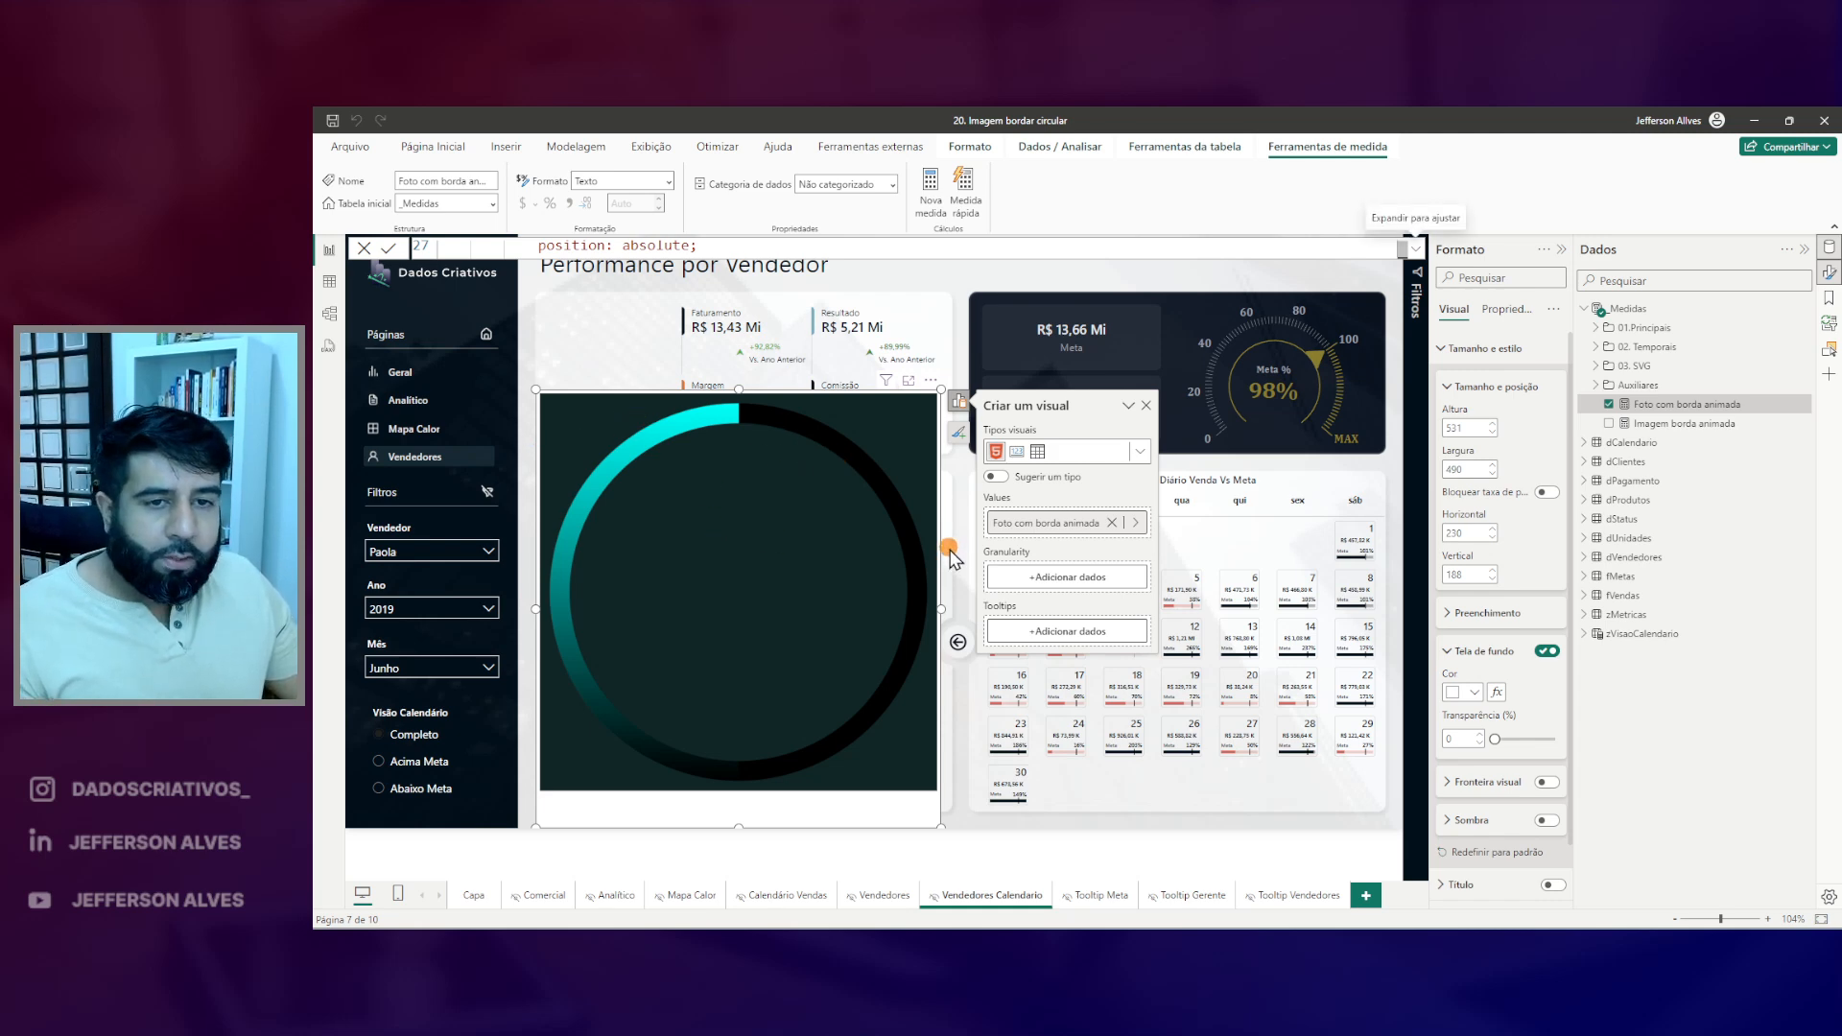
mouse_move(723, 443)
mouse_down()
mouse_move(607, 581)
mouse_move(751, 464)
mouse_up()
key(Escape)
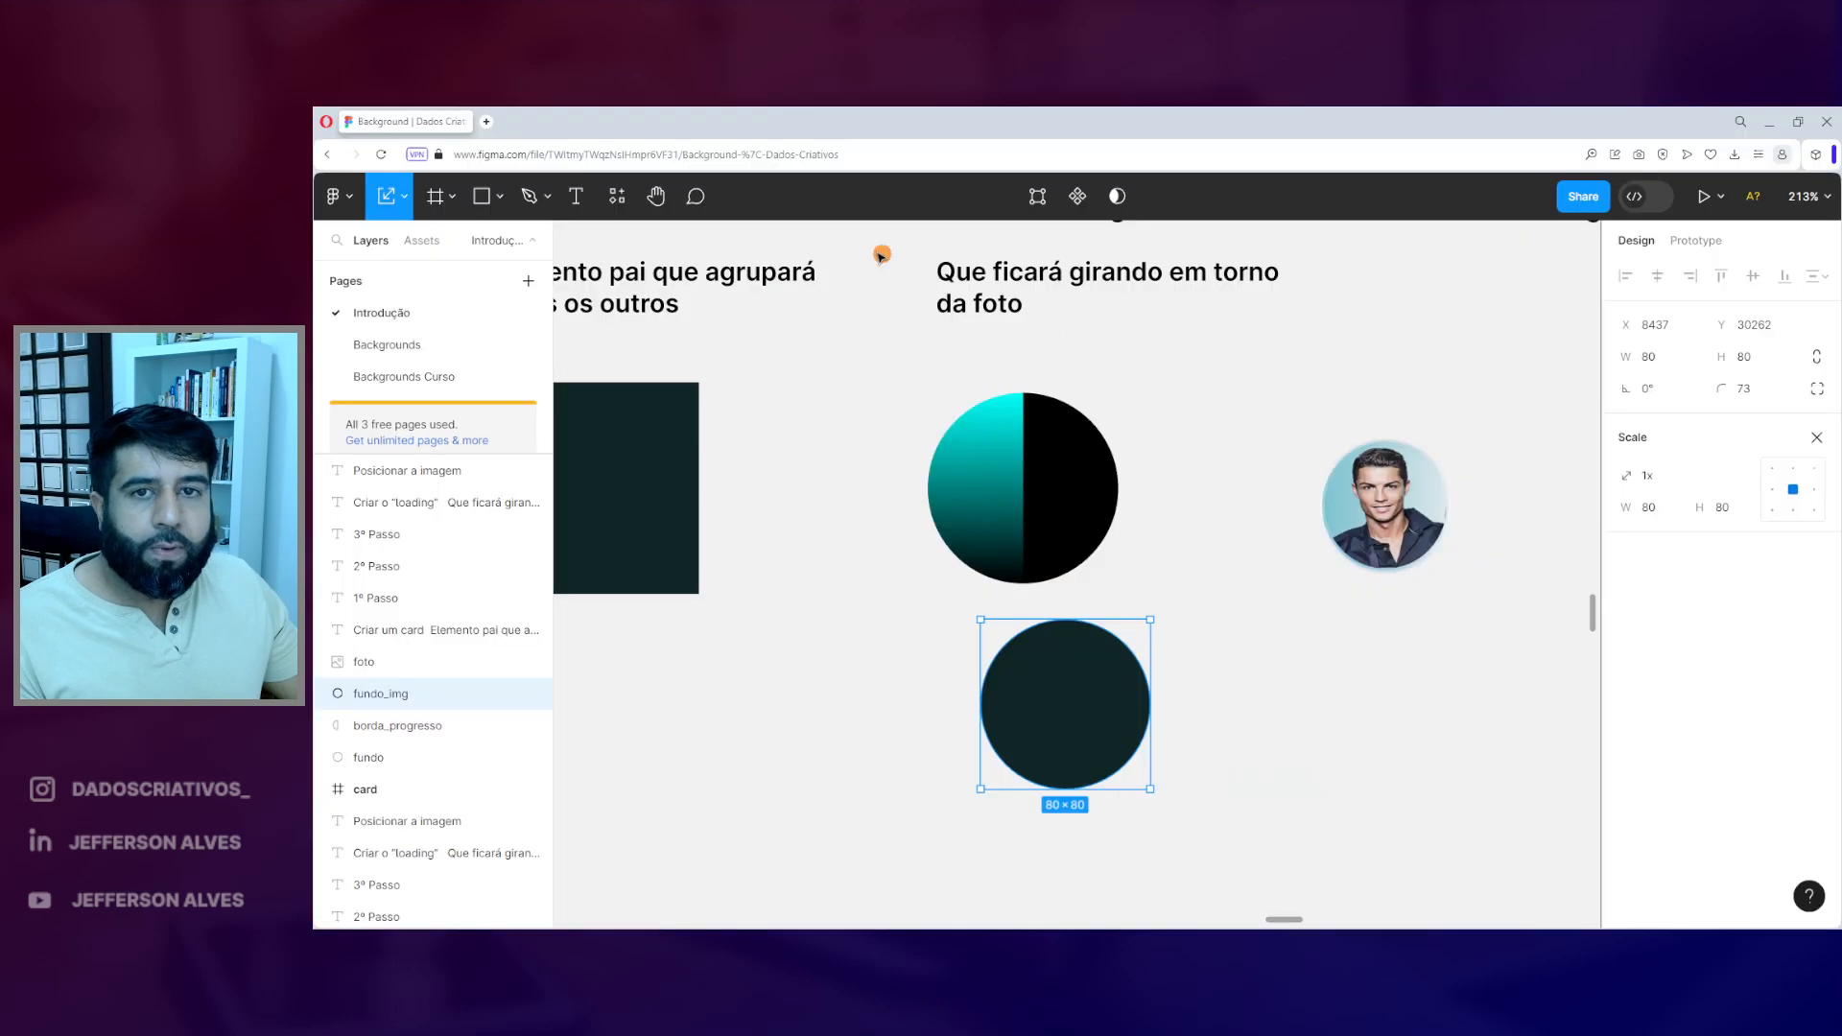
- Switch to Opera and run a Google image search for "foto juliana paes rosto" in a new tab
click(491, 122)
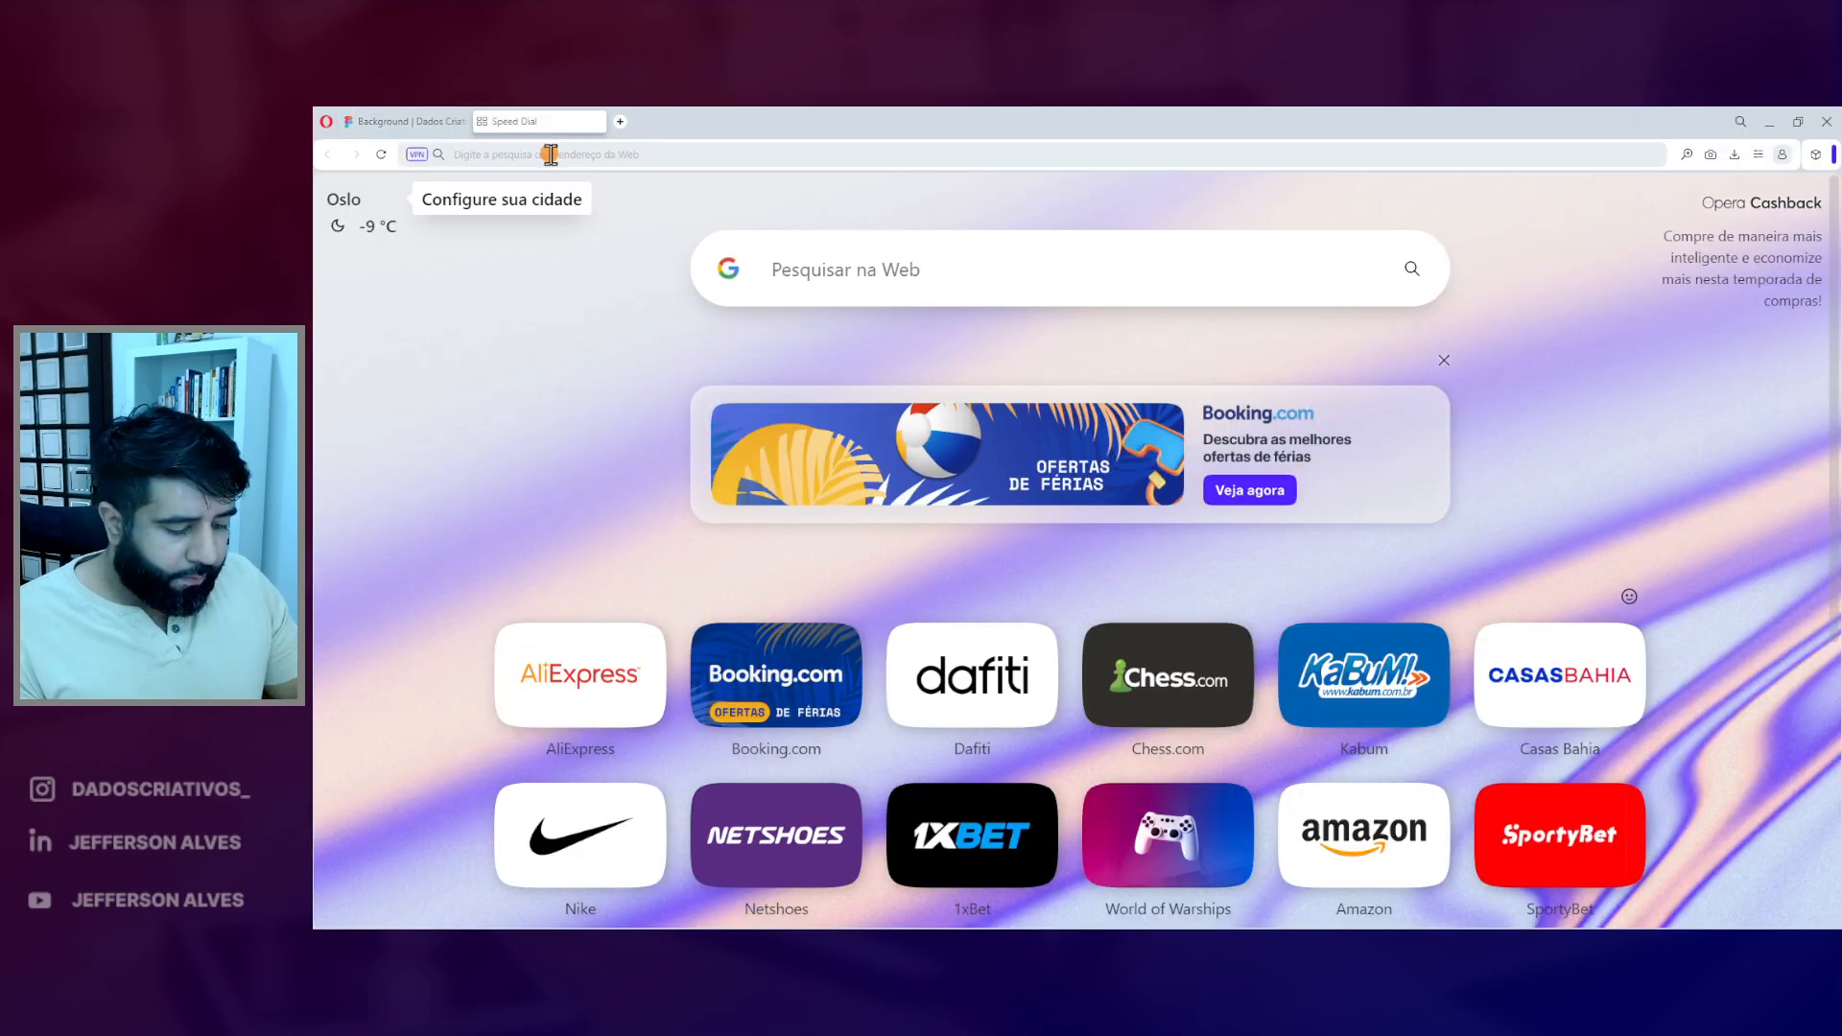
text(foto juliana)
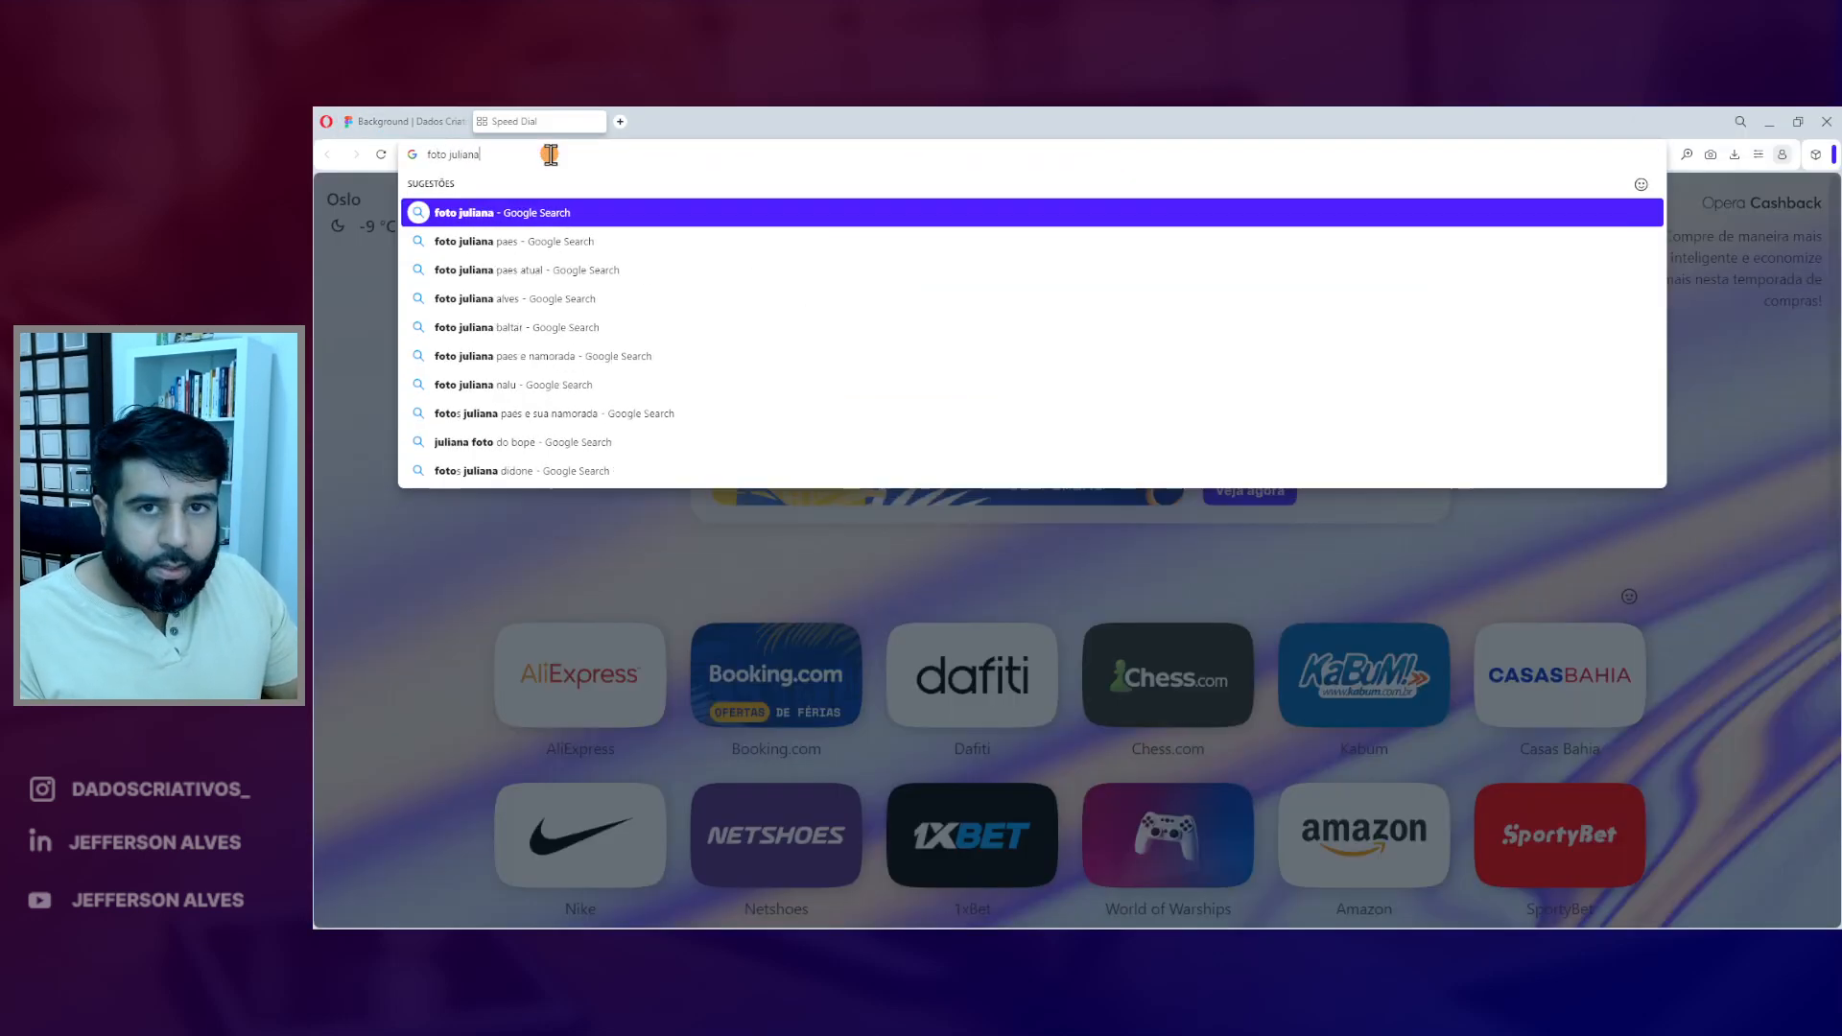
text( paes rosto)
key(Return)
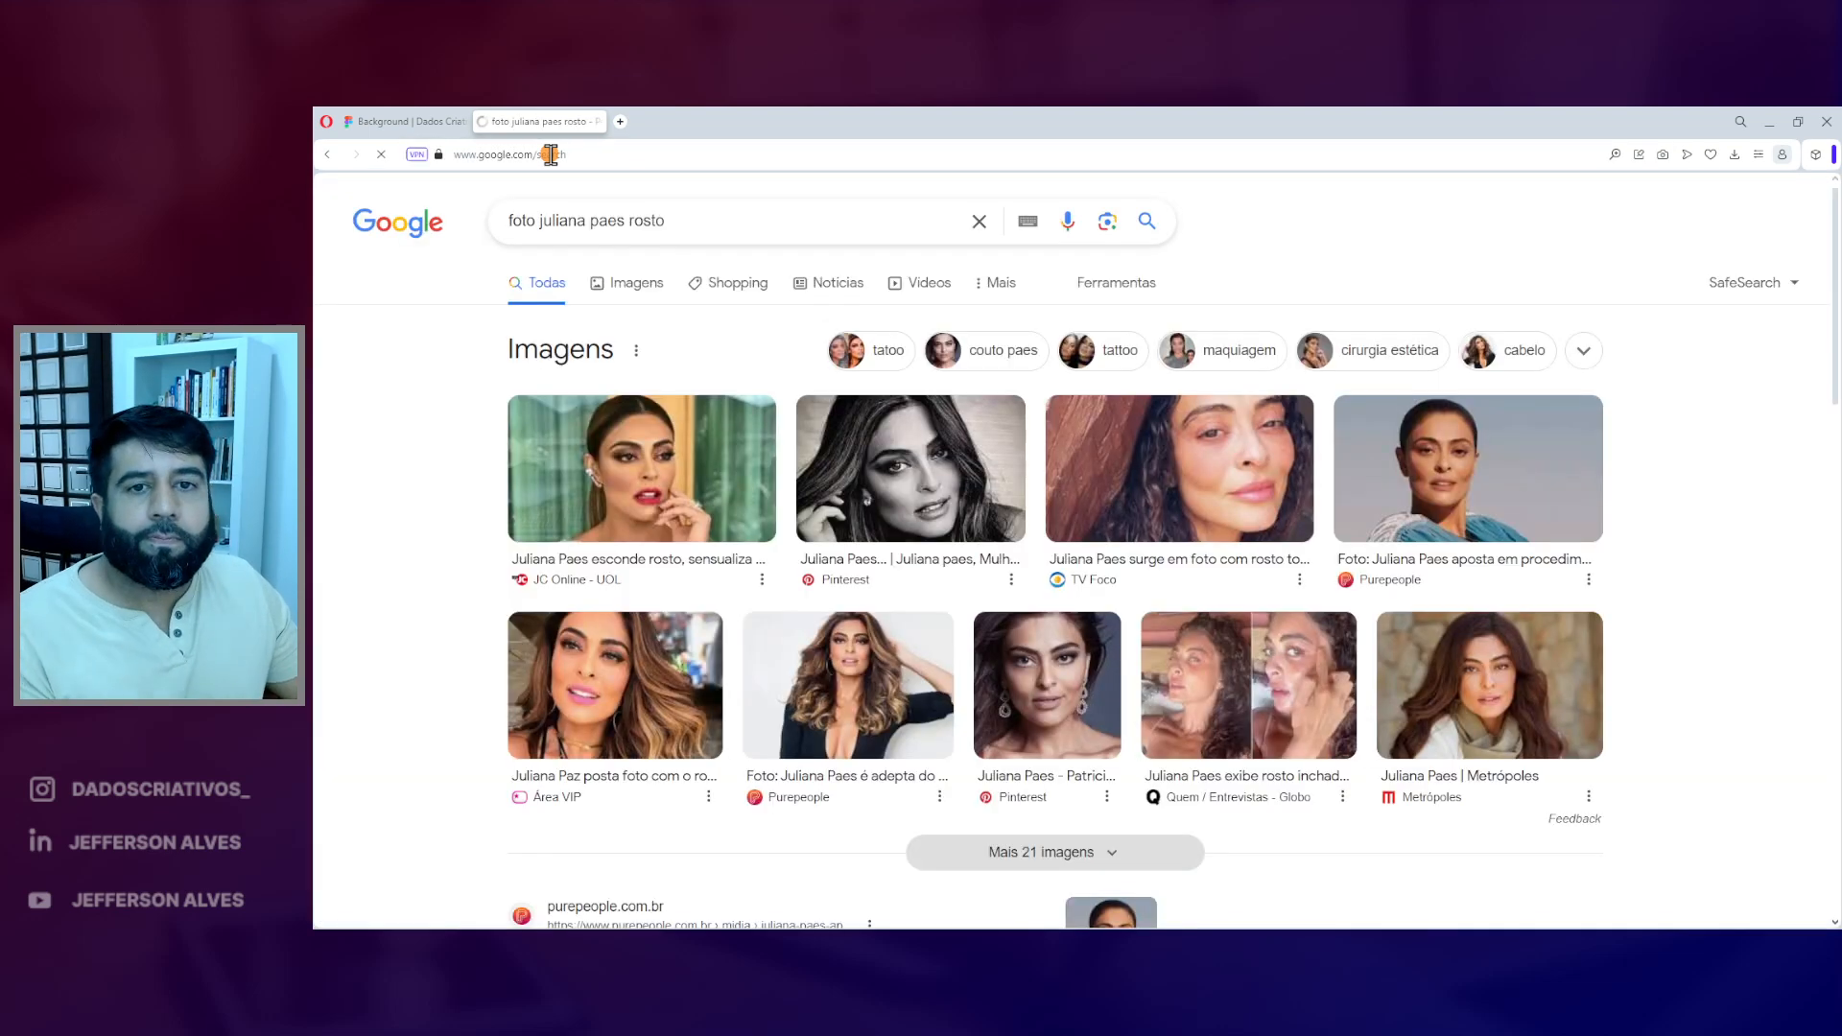
click(626, 284)
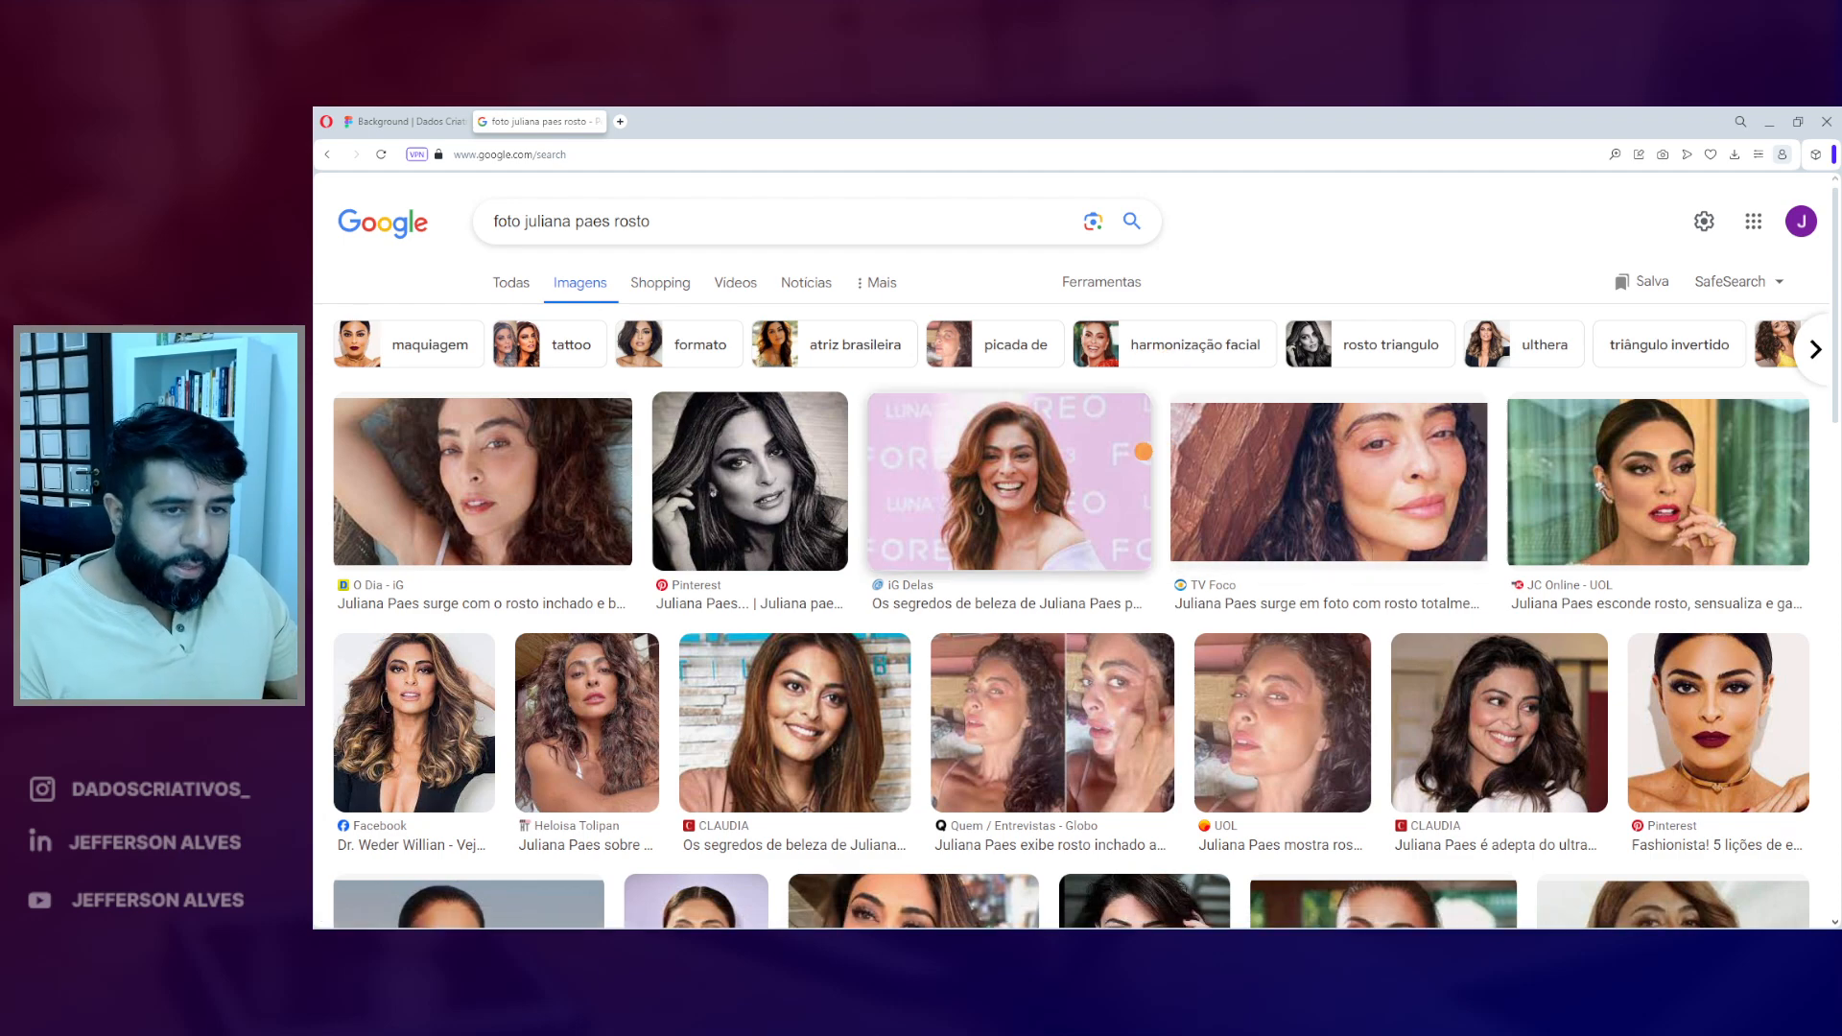
- Copy the image address of the iG Delas portrait, and return to Power BI with the measure code expanded and enlarged
click(1143, 451)
right_click(1476, 437)
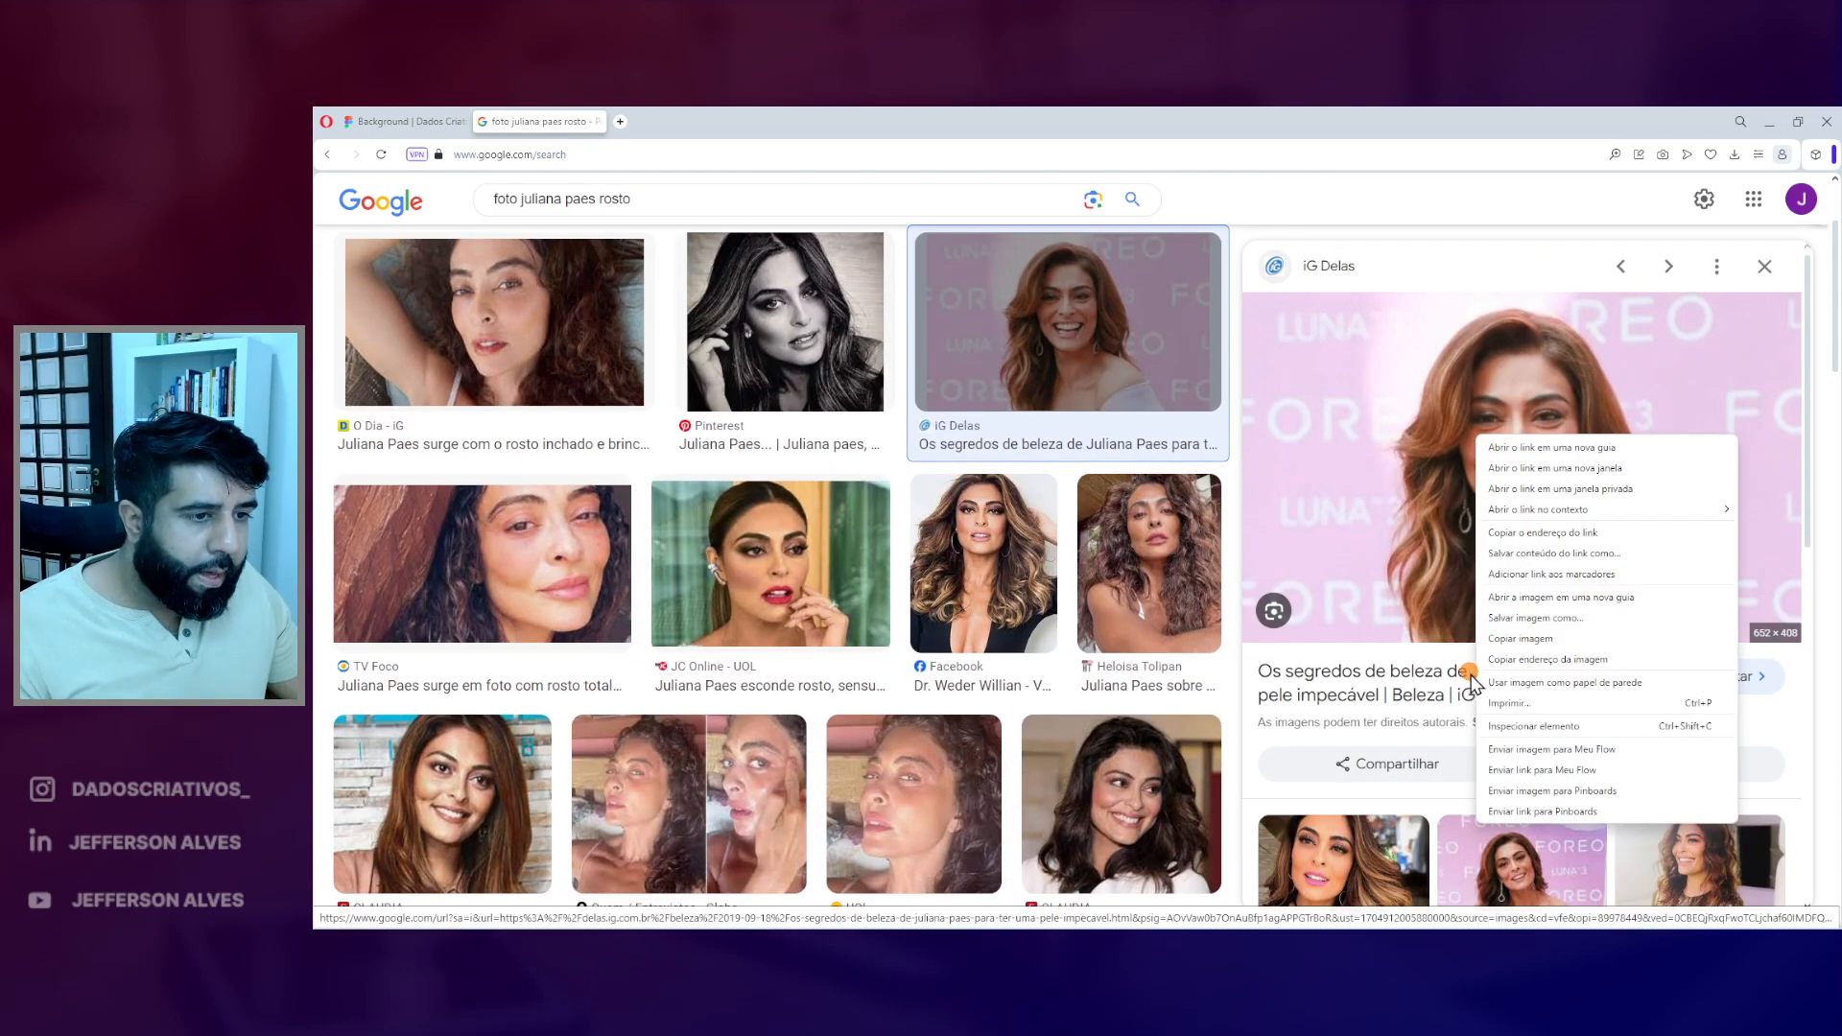
click(1589, 661)
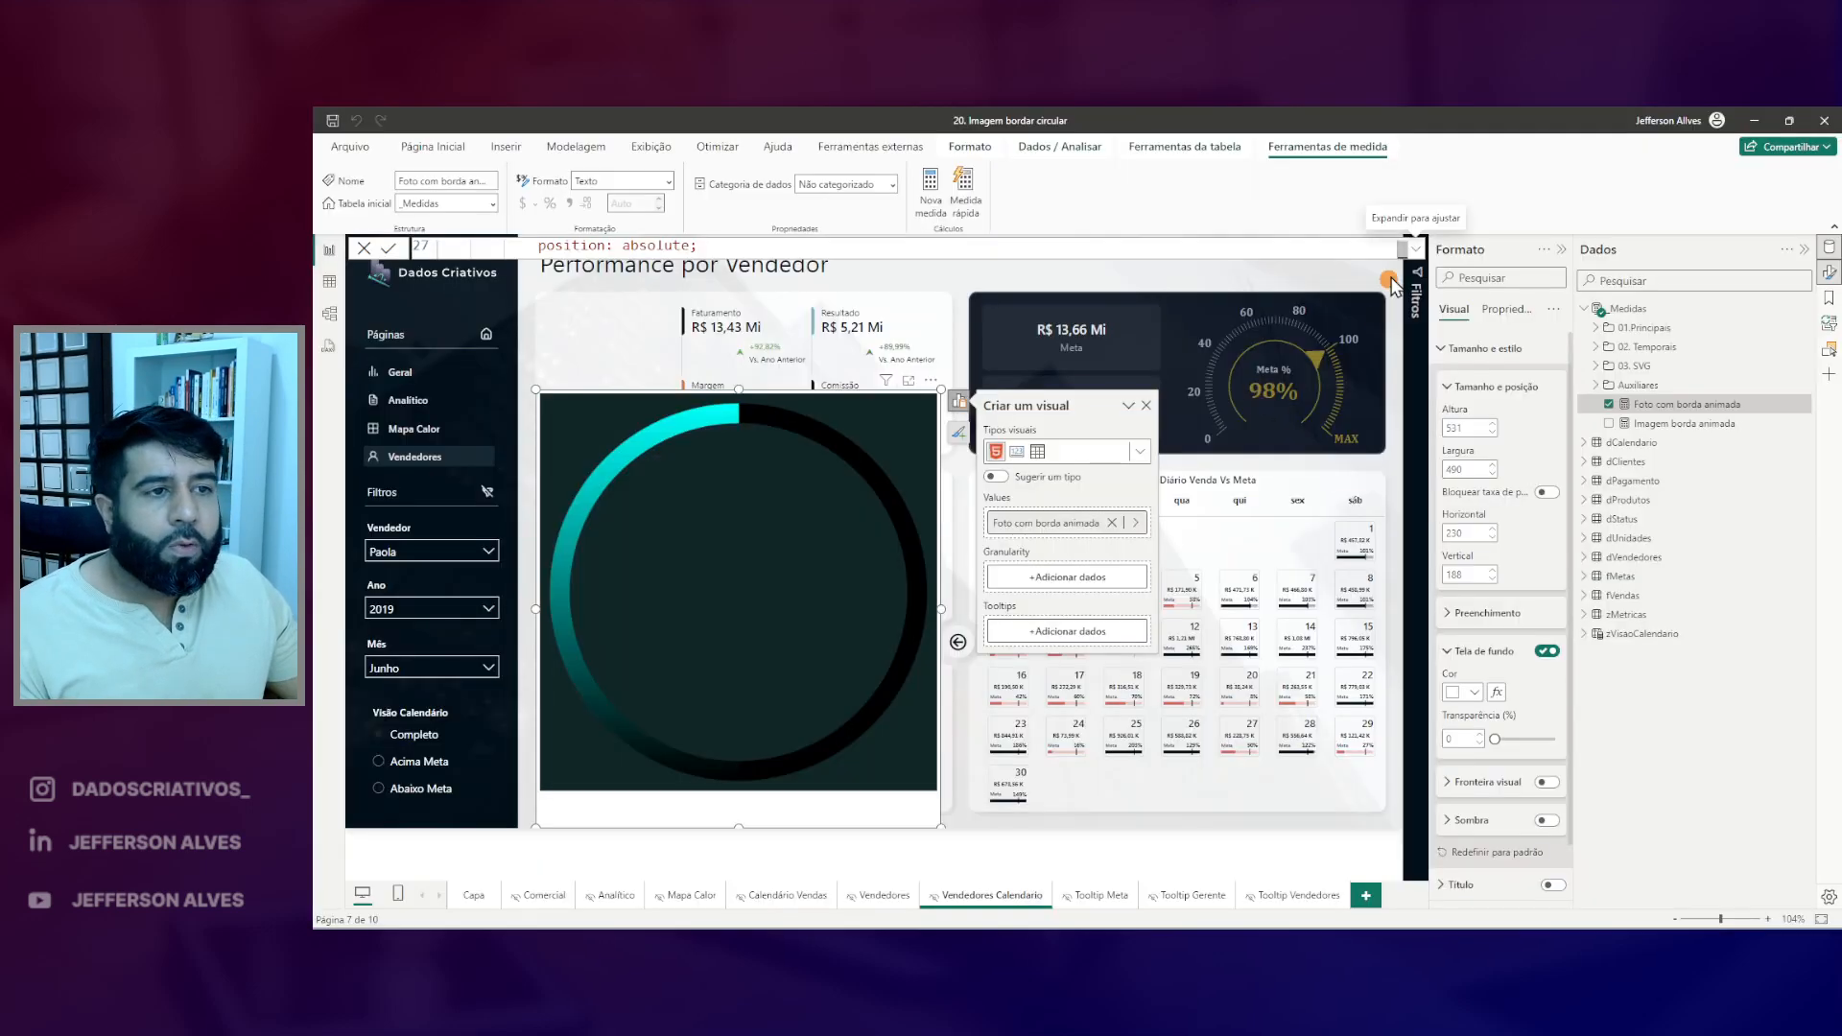
click(1417, 248)
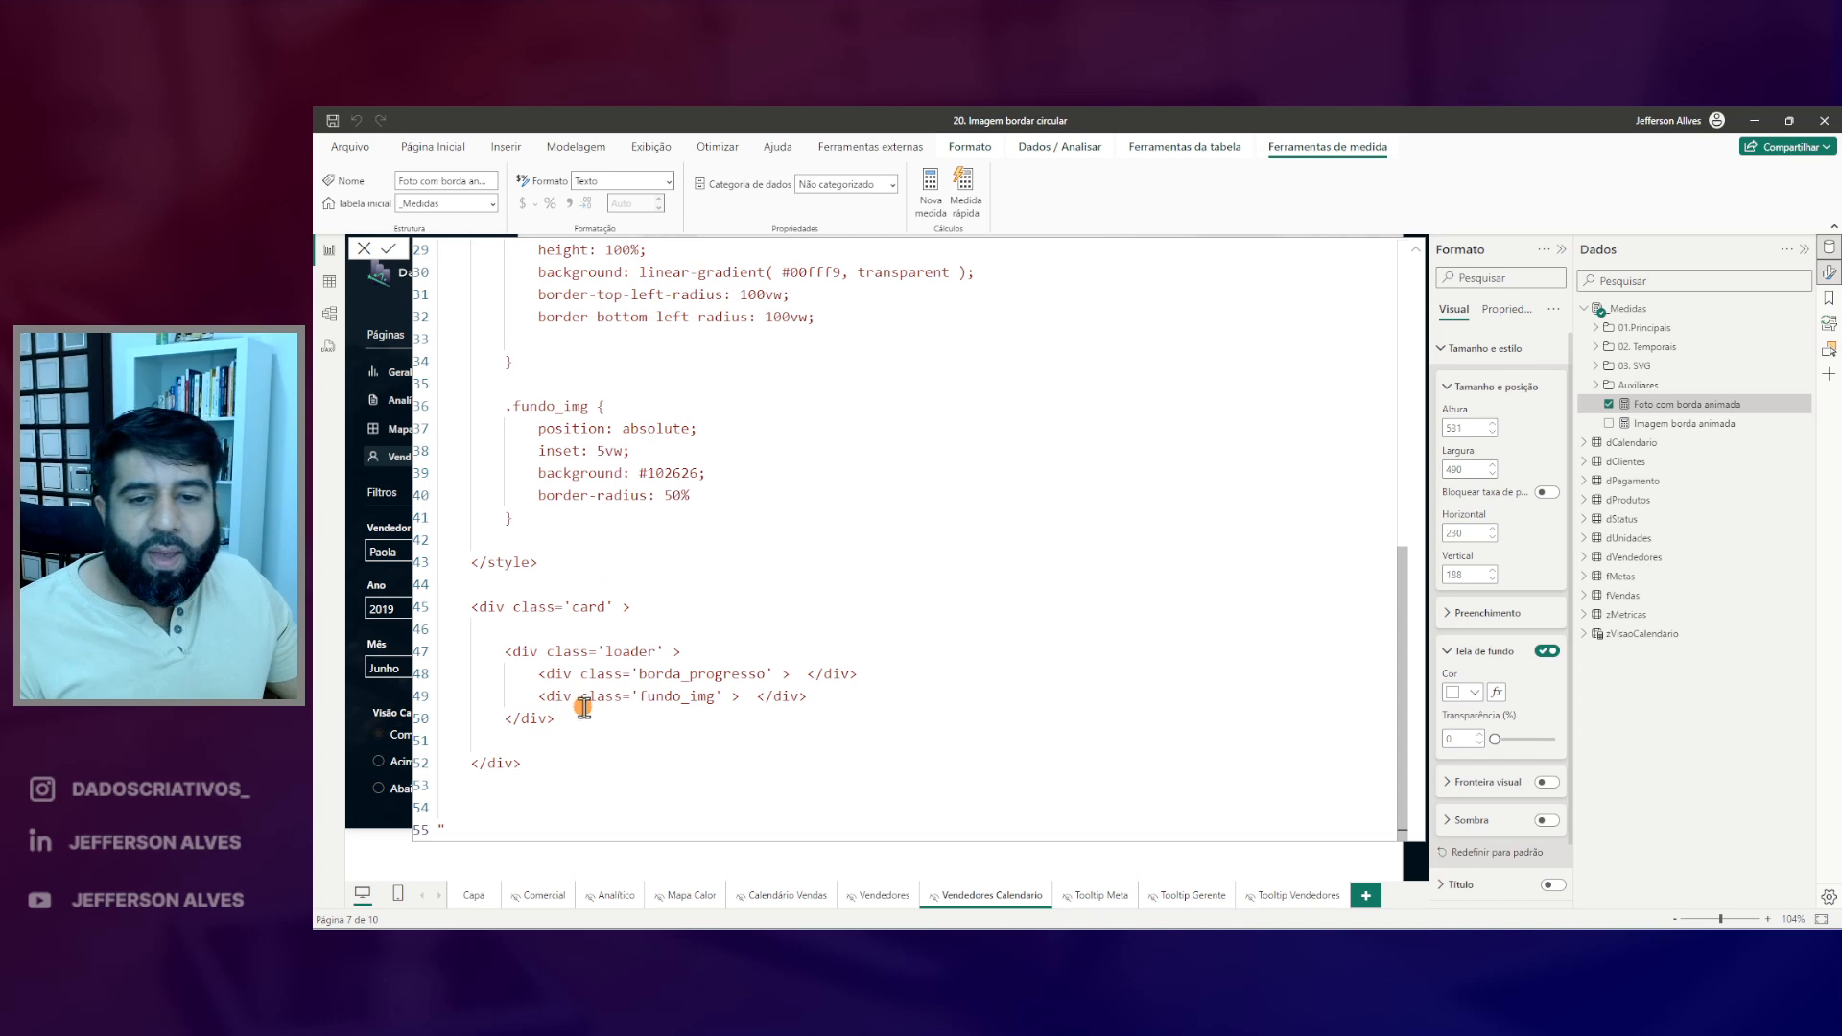
ctrl+scroll(566, 671, up, 2)
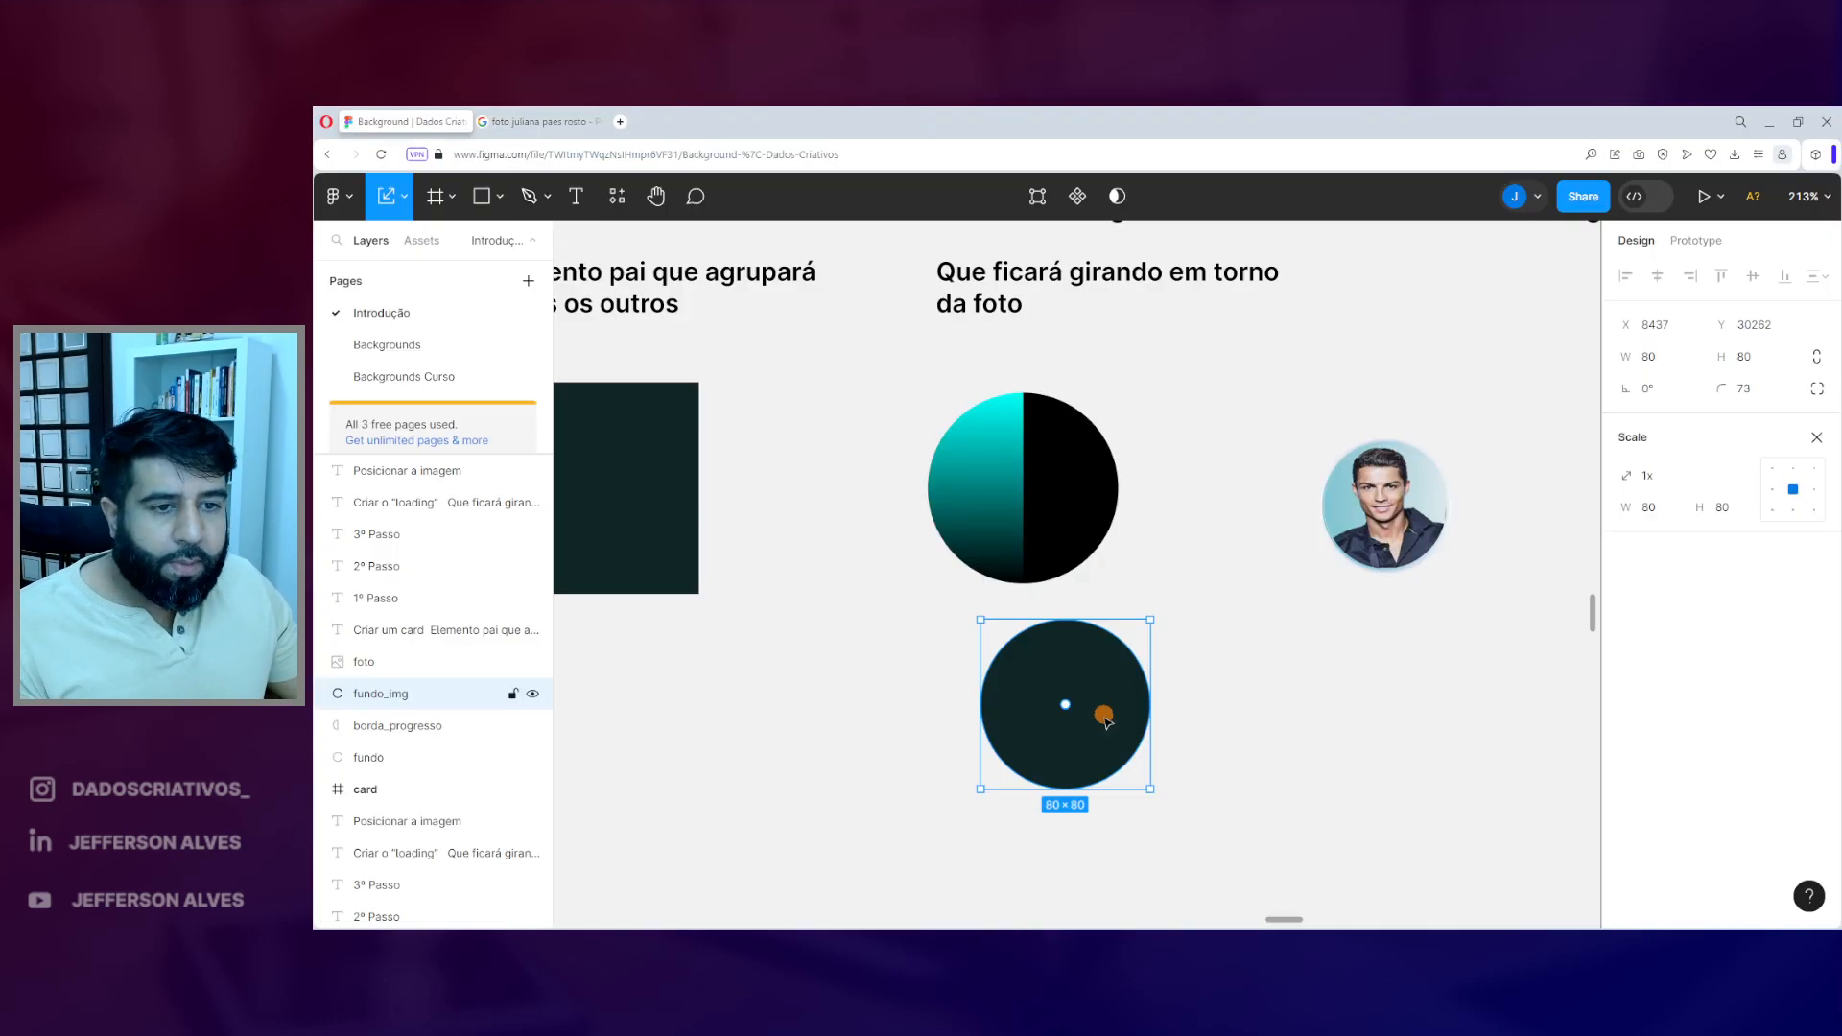
- Switch to the Figma file and centre the dark fundo_img circle over the gradient progress circle
drag(1098, 716, 1045, 507)
click(1162, 619)
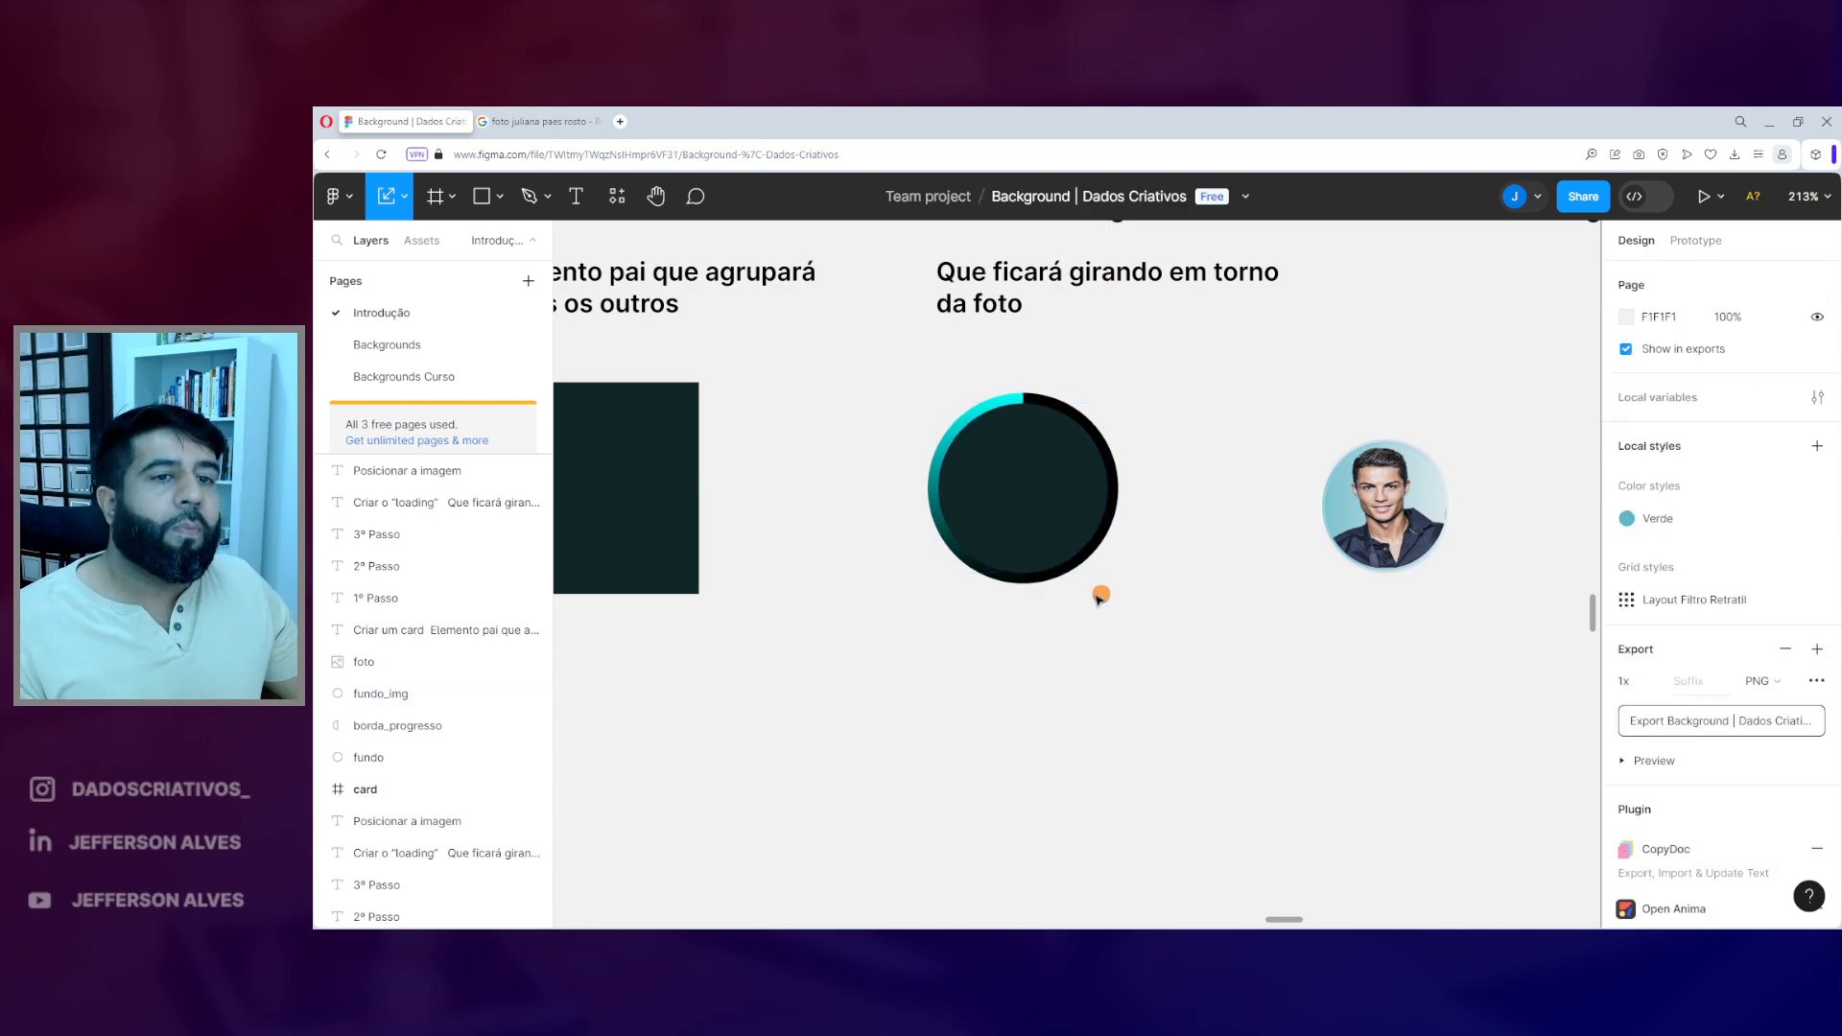
ctrl+scroll(1065, 407, down, 3)
- Group the fundo_img, borda_progresso and fundo layers and name the group "loader"
drag(664, 257, 883, 624)
mouse_move(943, 245)
mouse_down()
mouse_move(1168, 671)
mouse_move(955, 479)
mouse_move(945, 443)
mouse_up()
right_click(1038, 481)
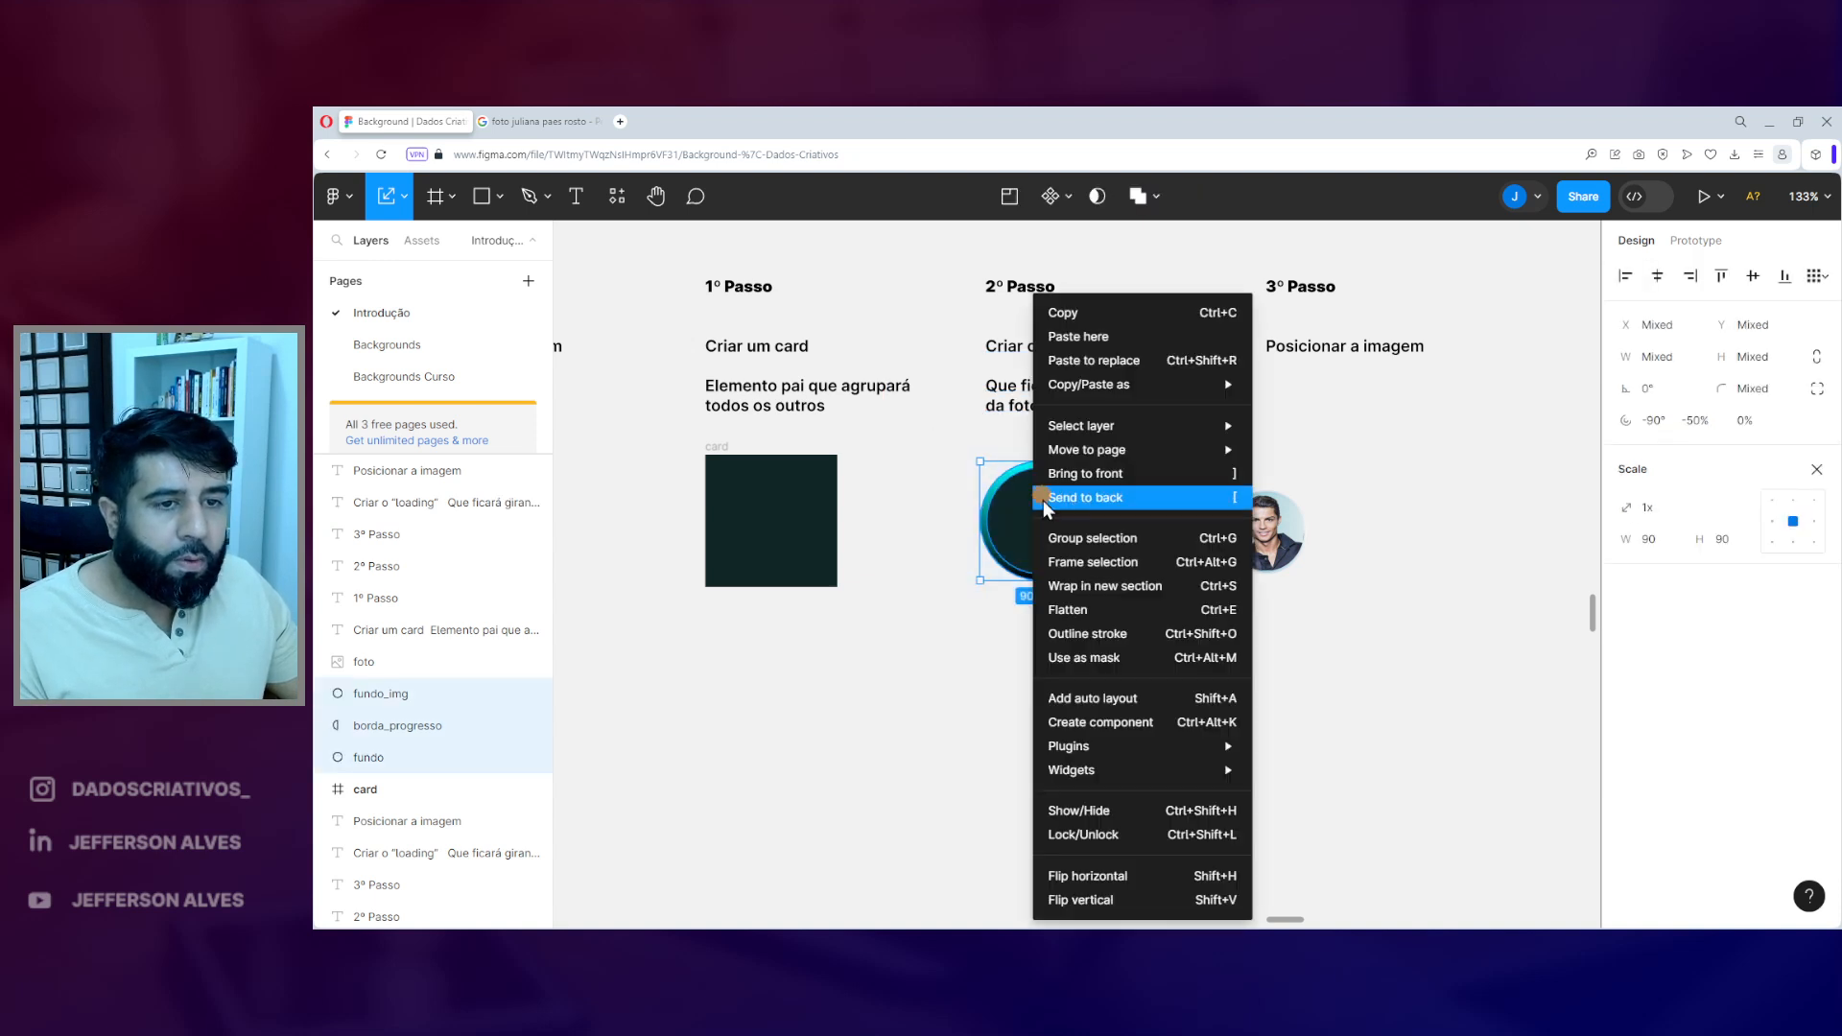
click(1050, 538)
double_click(451, 692)
text(loader)
key(Return)
- Place the loader group centred inside the card frame and move the card under the 2º Passo column
drag(1061, 527, 784, 526)
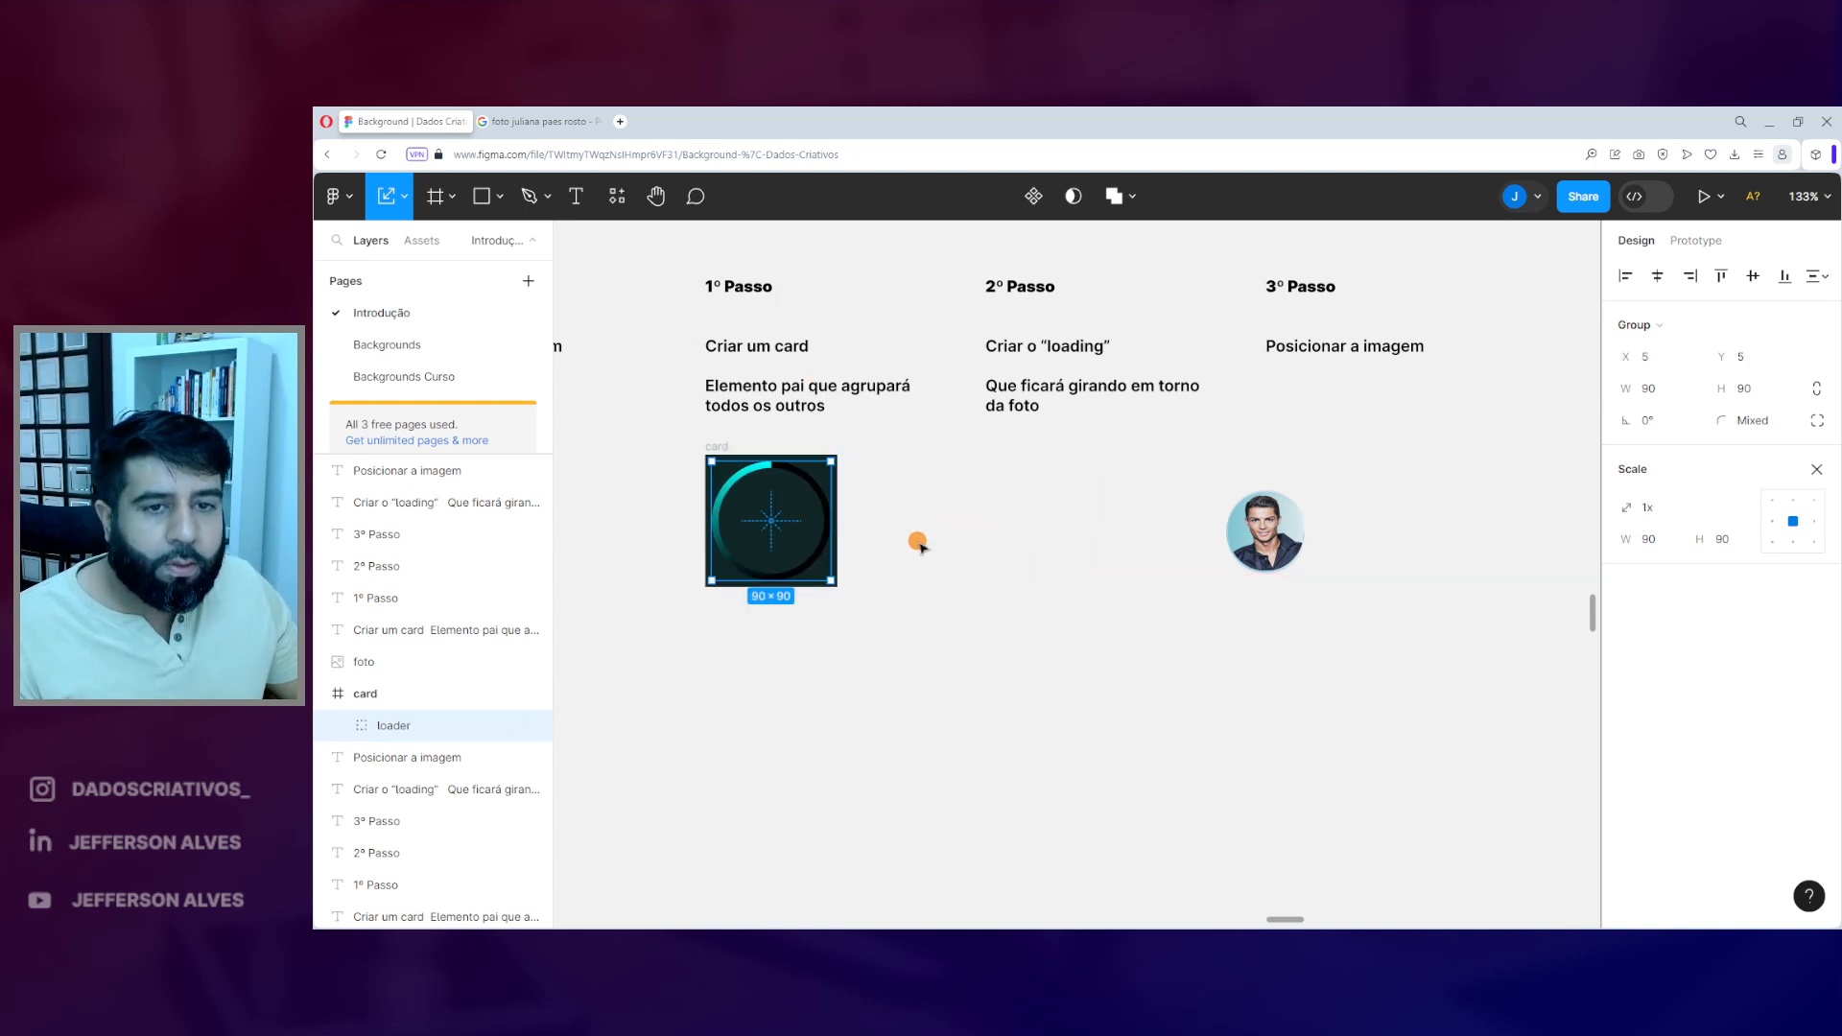
click(682, 440)
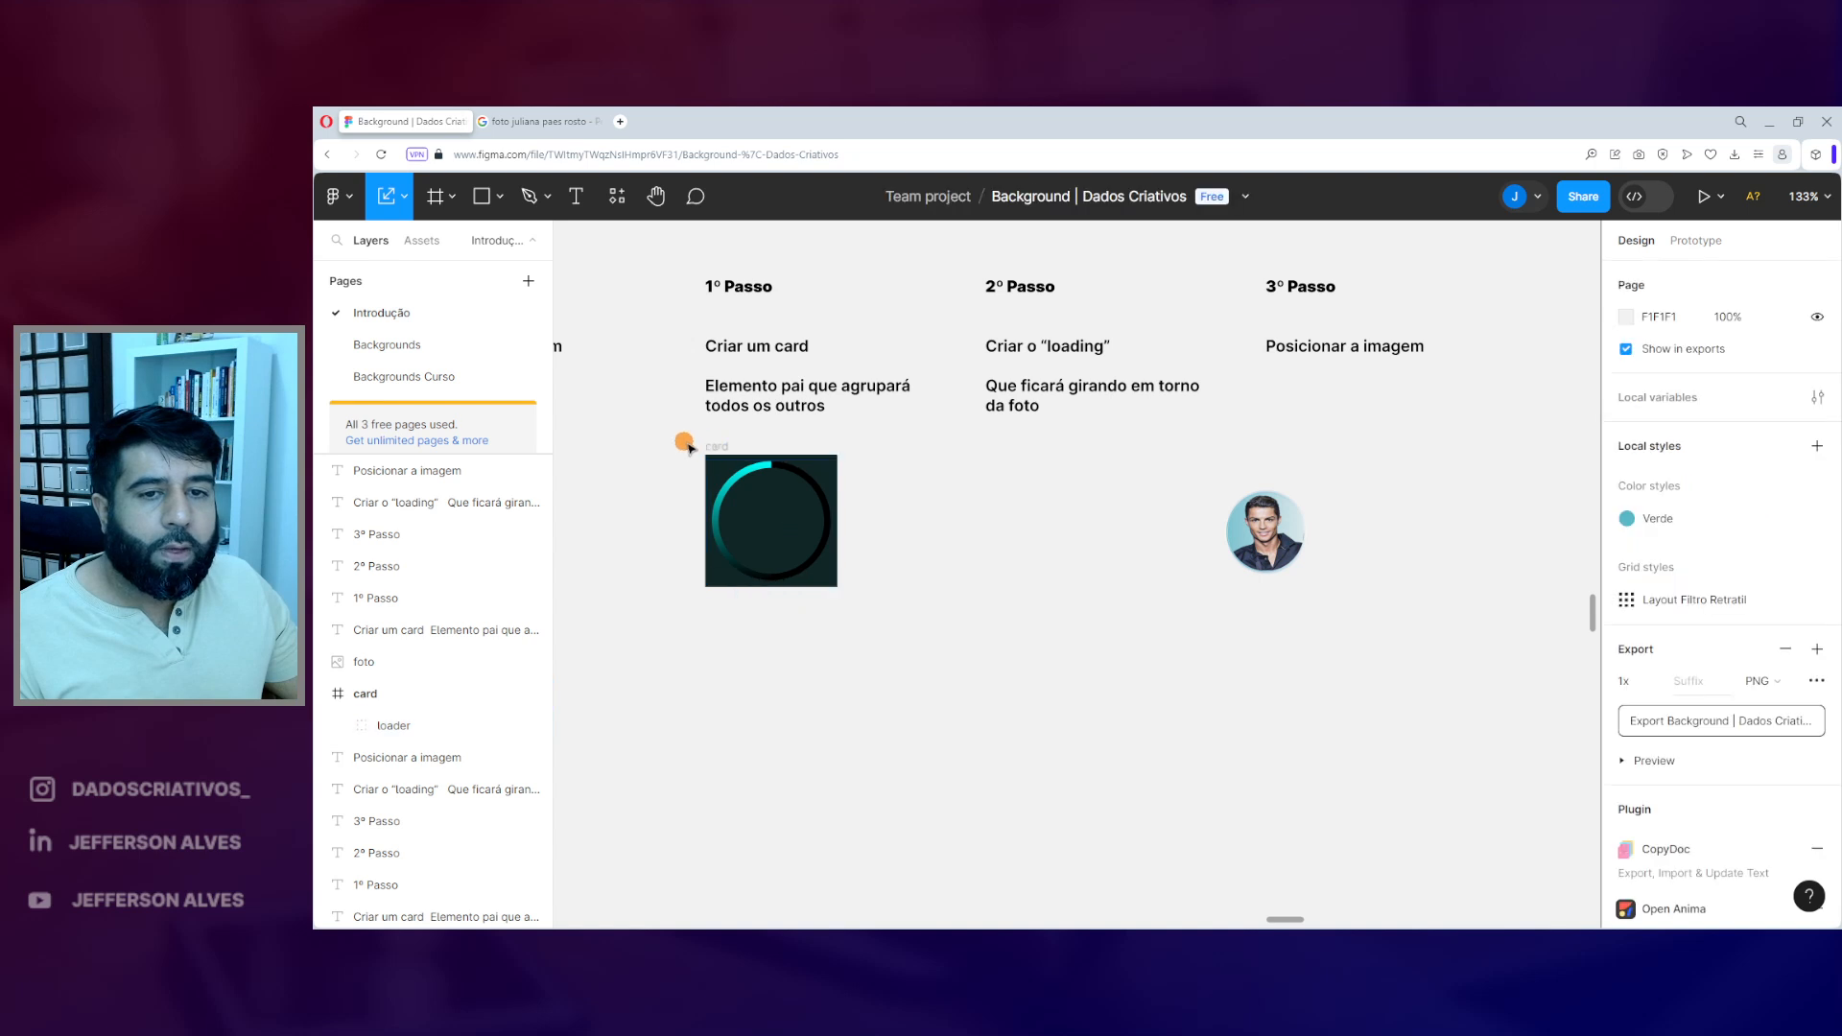
click(714, 447)
drag(715, 447, 1002, 457)
scroll(1169, 453, up, 2)
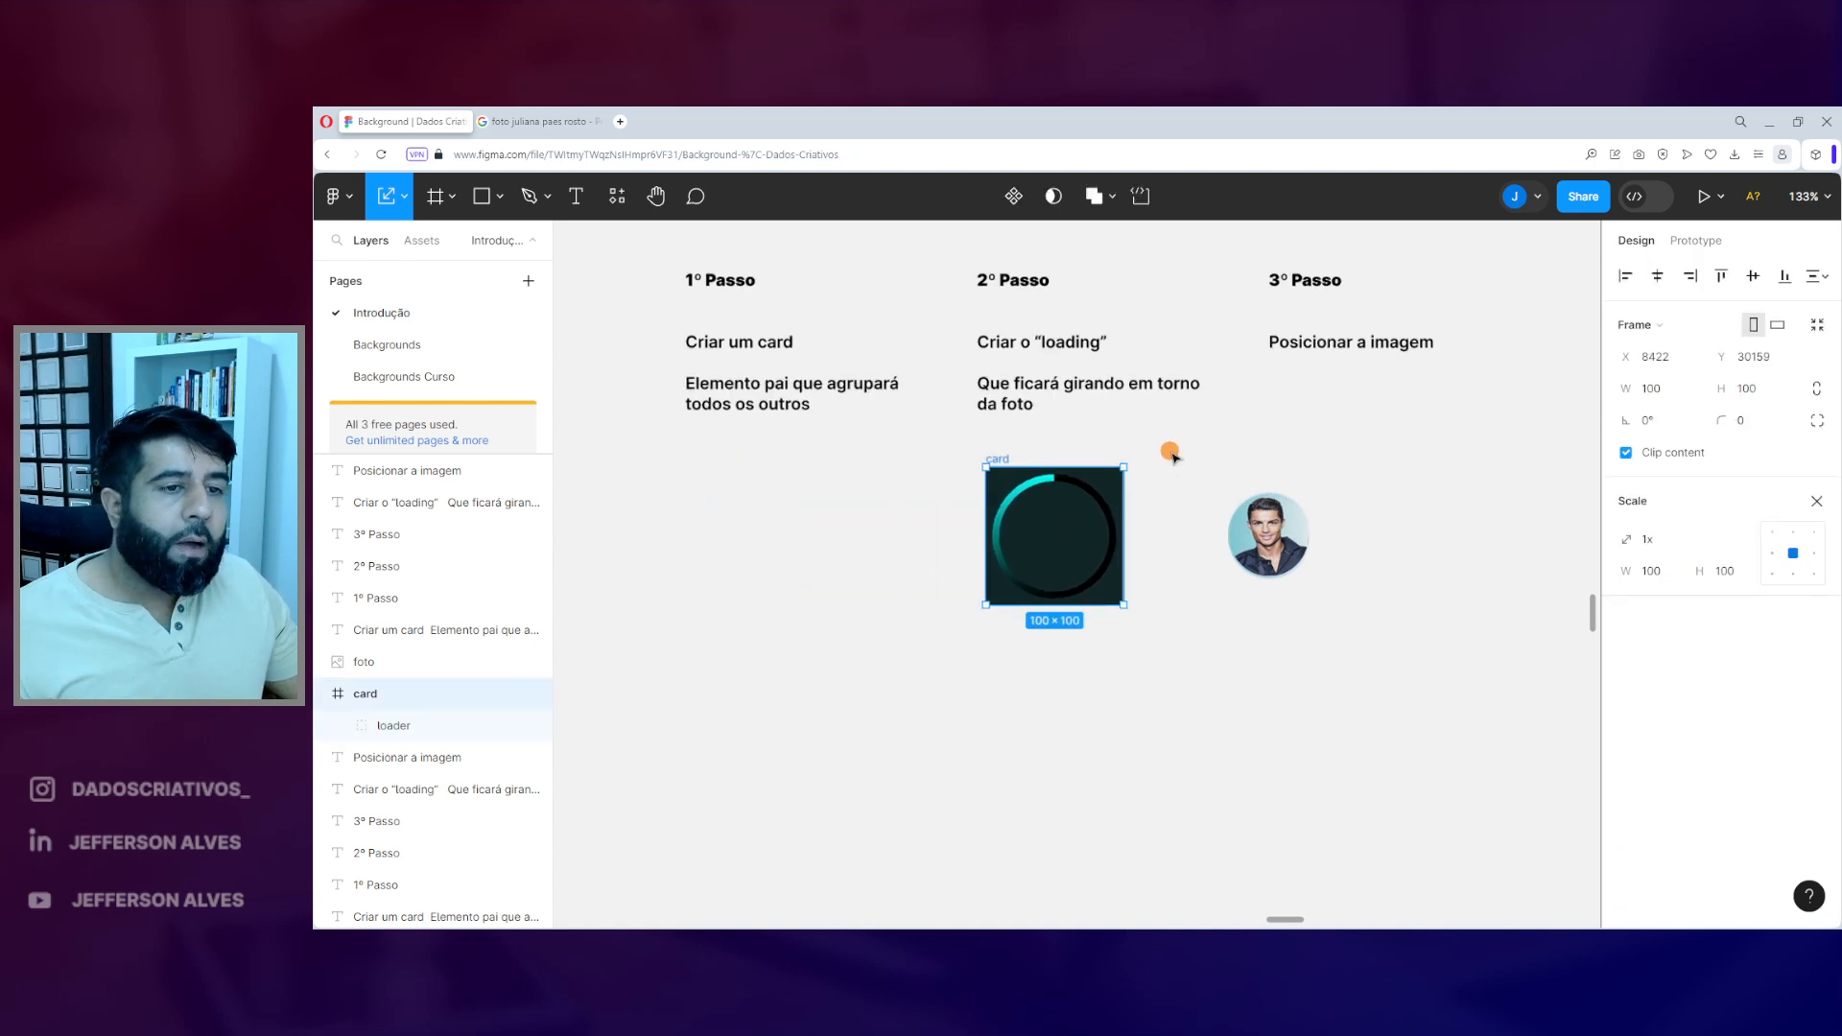
- Place the foto layer in the centre of the card's ring and move the card under the 3º Passo column
click(1270, 464)
drag(1328, 557, 1041, 561)
scroll(1369, 350, up, 1)
drag(930, 500, 1312, 479)
click(1185, 617)
key(ctrl+2)
drag(1389, 533, 1397, 530)
key(Escape)
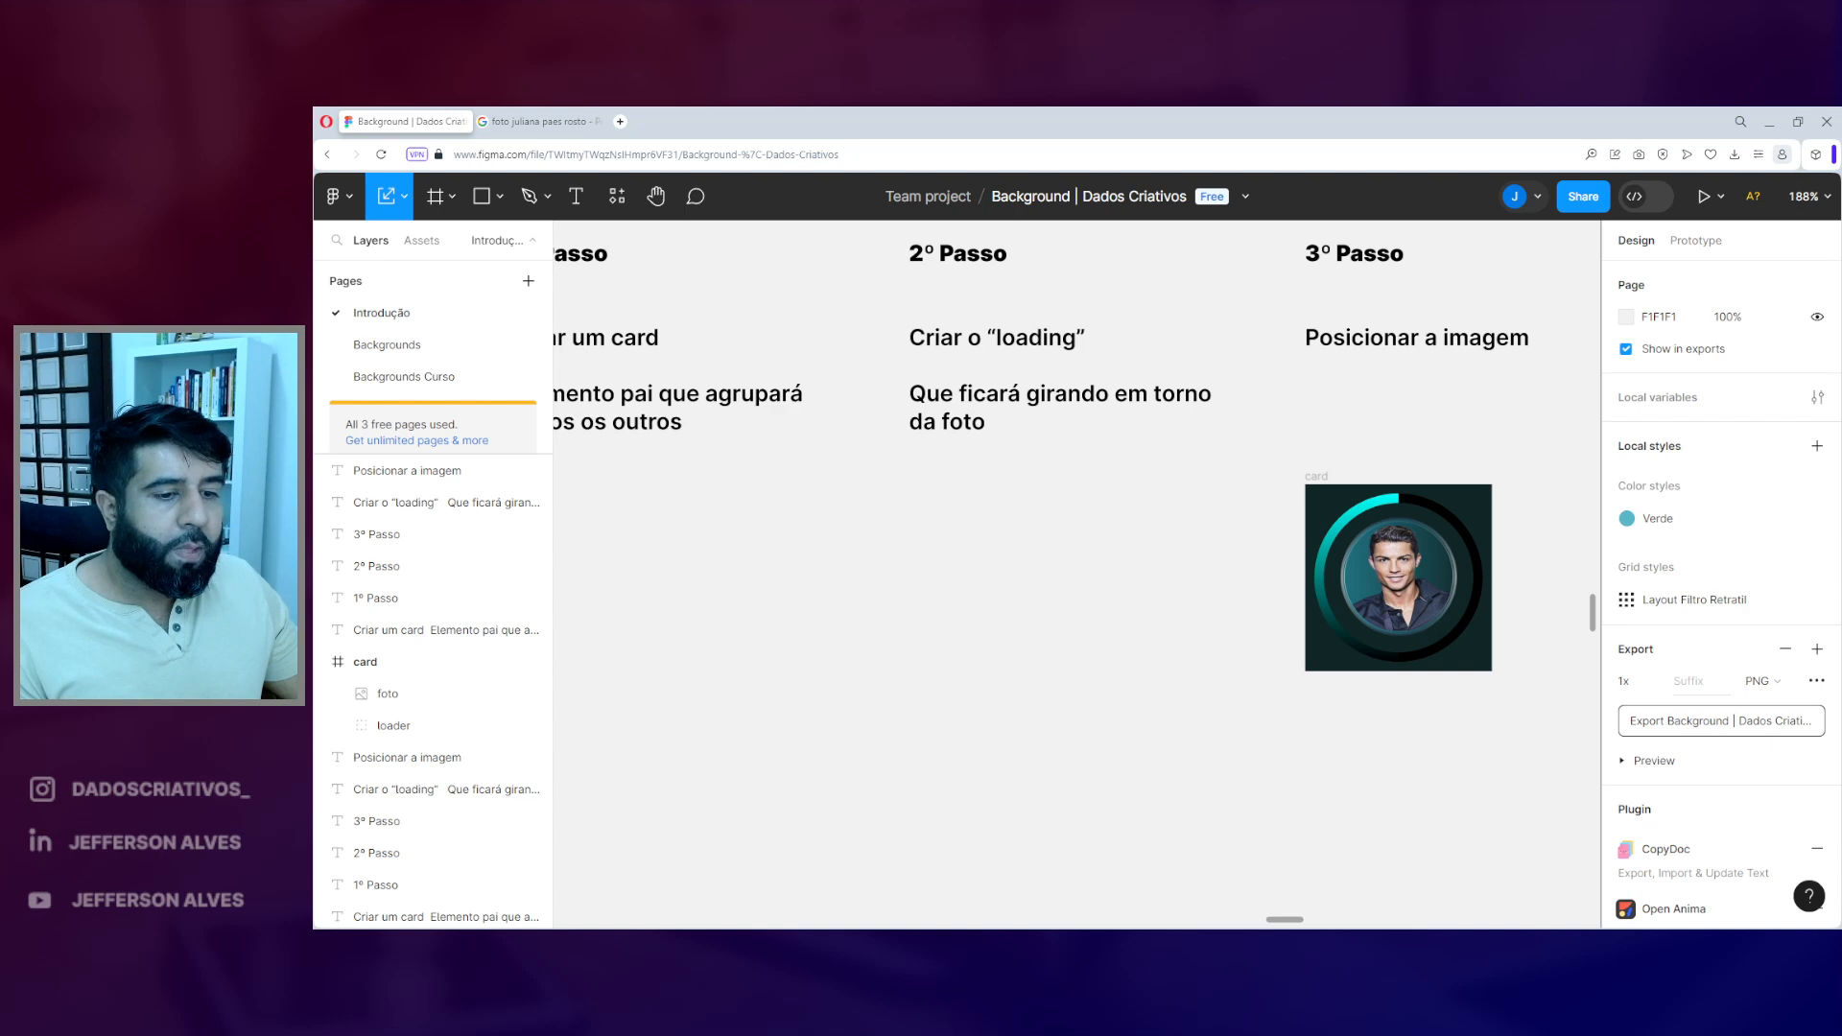
- In Power BI, add <img class='foto' src='' > </img> inside the card div, below the loader div
key(alt+Tab)
key(ctrl+2)
mouse_move(476, 552)
mouse_down()
mouse_move(492, 605)
mouse_move(1012, 792)
mouse_up()
drag(509, 615, 933, 708)
drag(526, 721, 563, 721)
drag(628, 568, 650, 568)
key(Escape)
click(589, 698)
key(Return)
key(Return)
scroll(525, 746, up, 3)
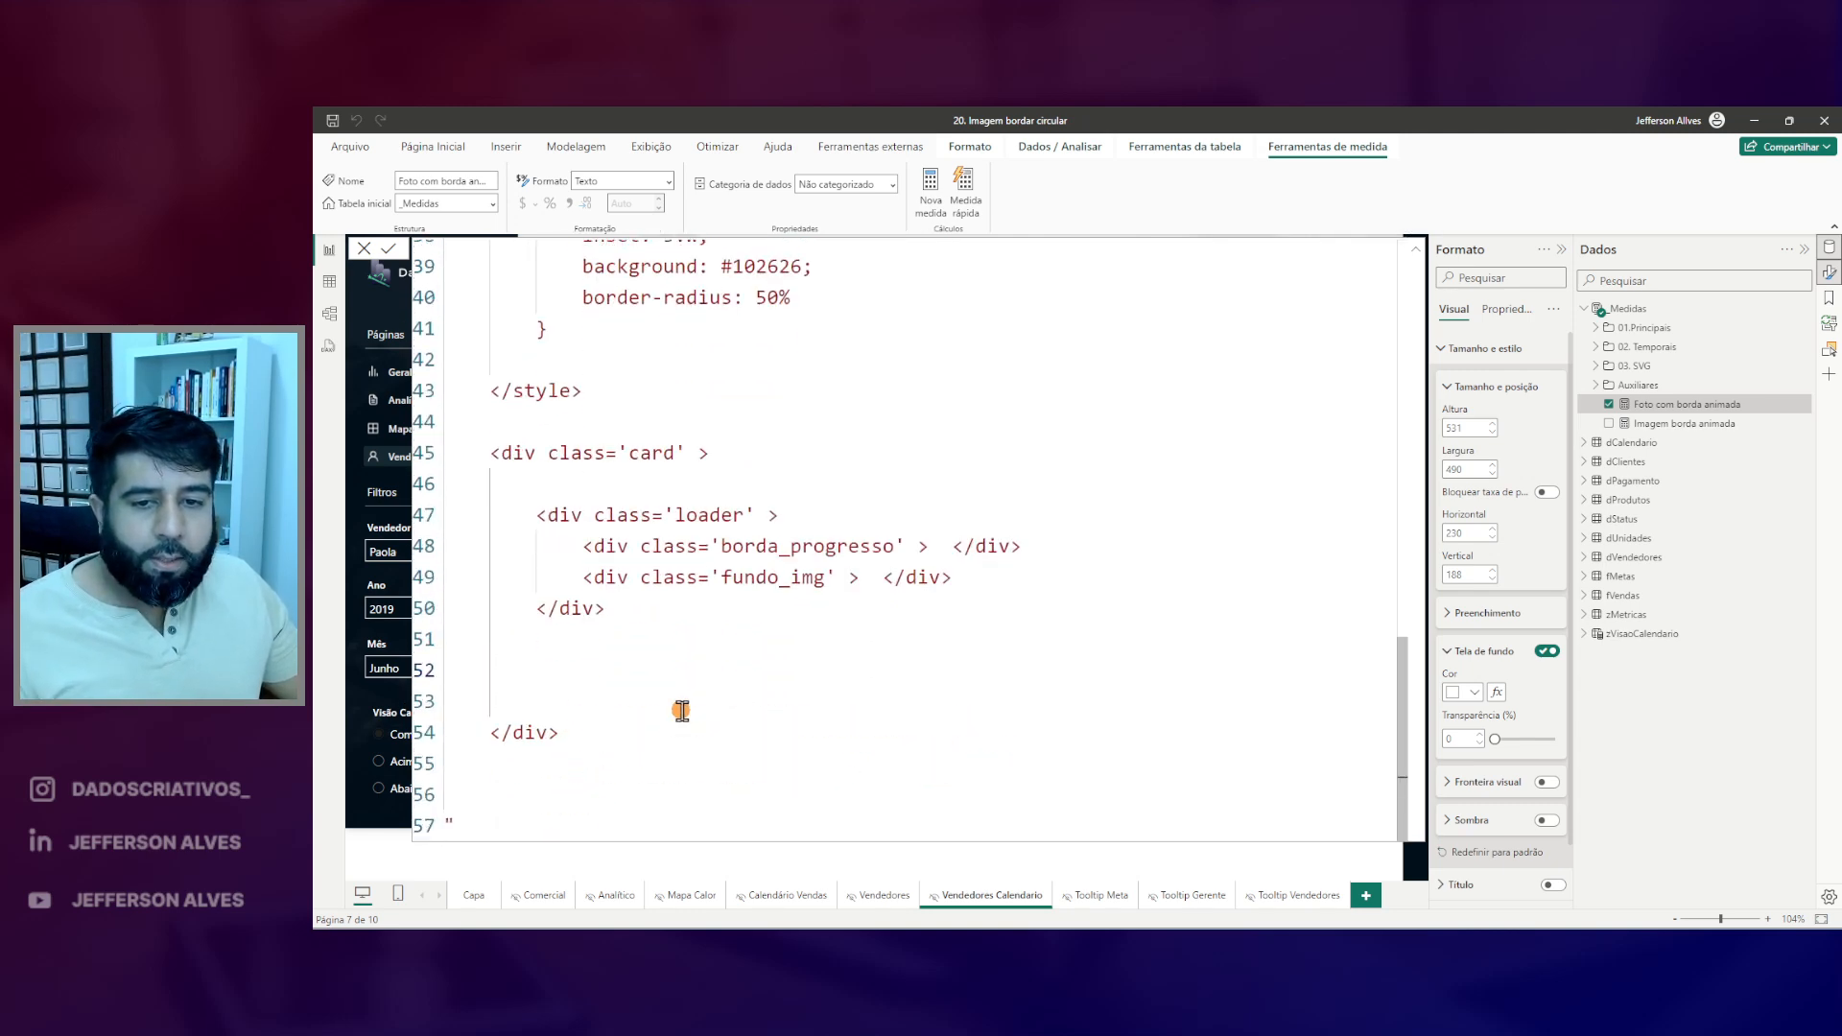
text(<img class='foto' src='' > </img>)
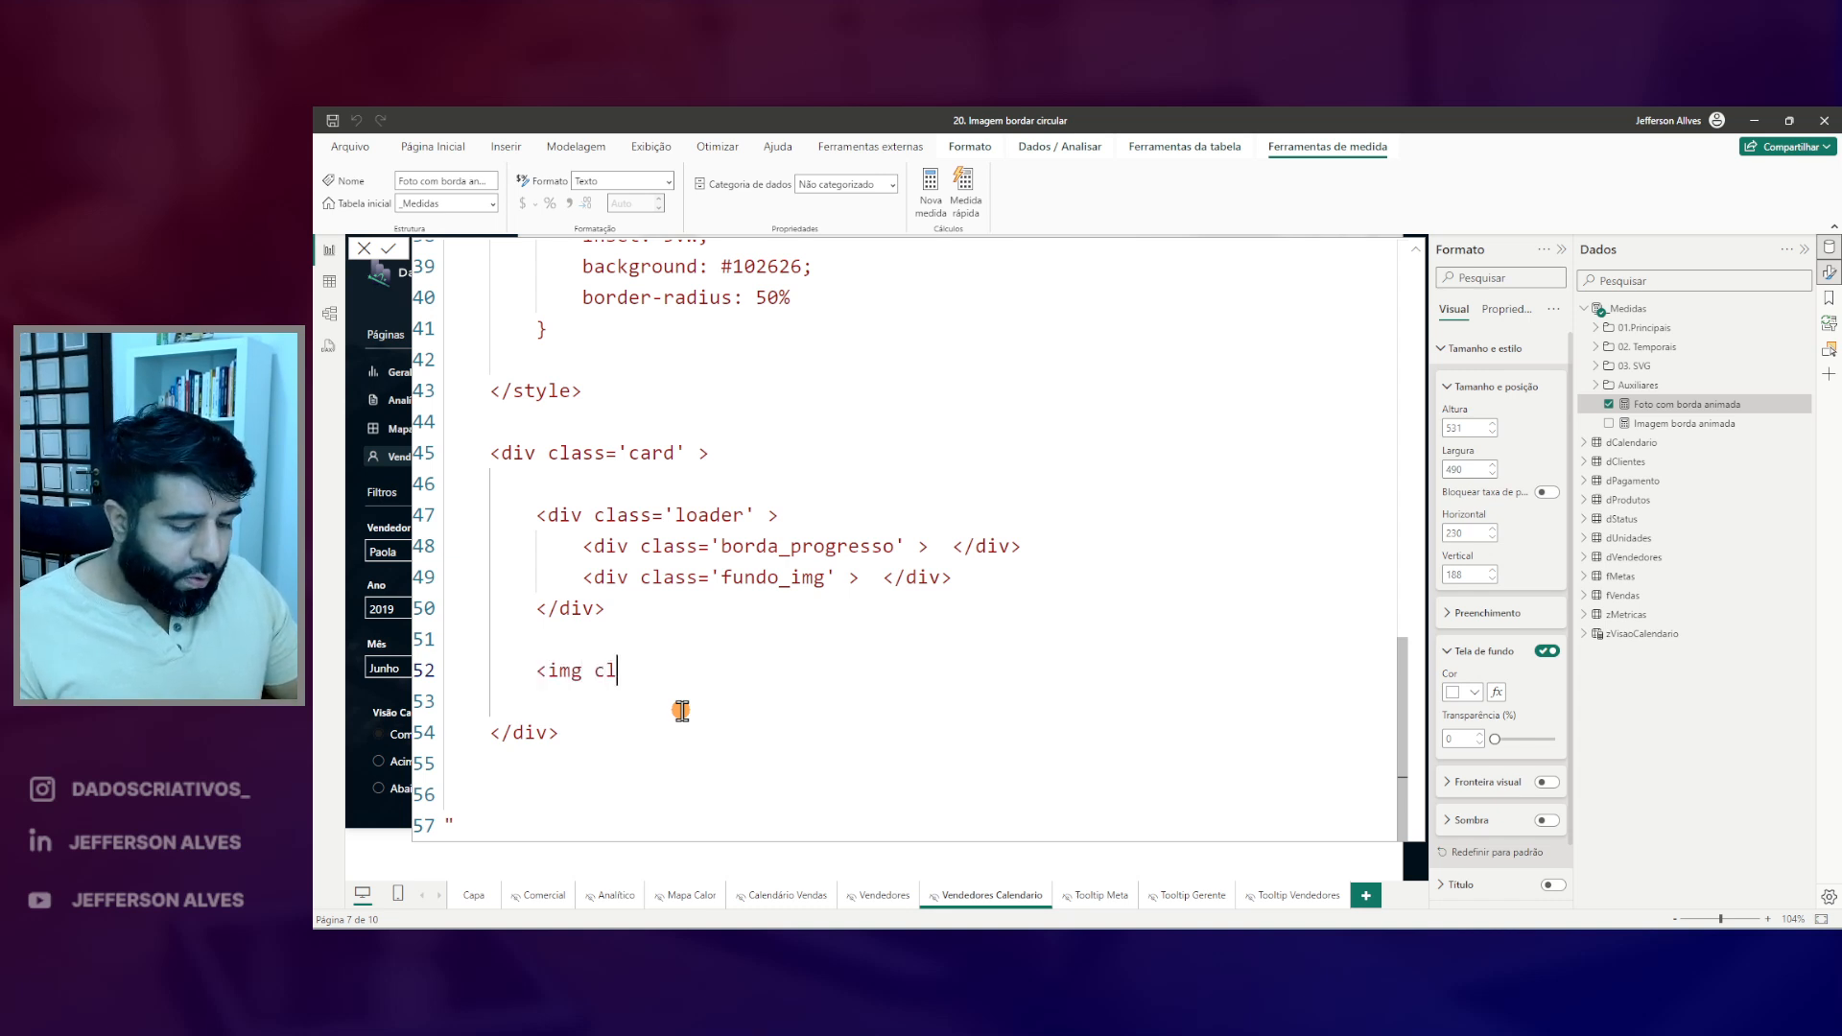
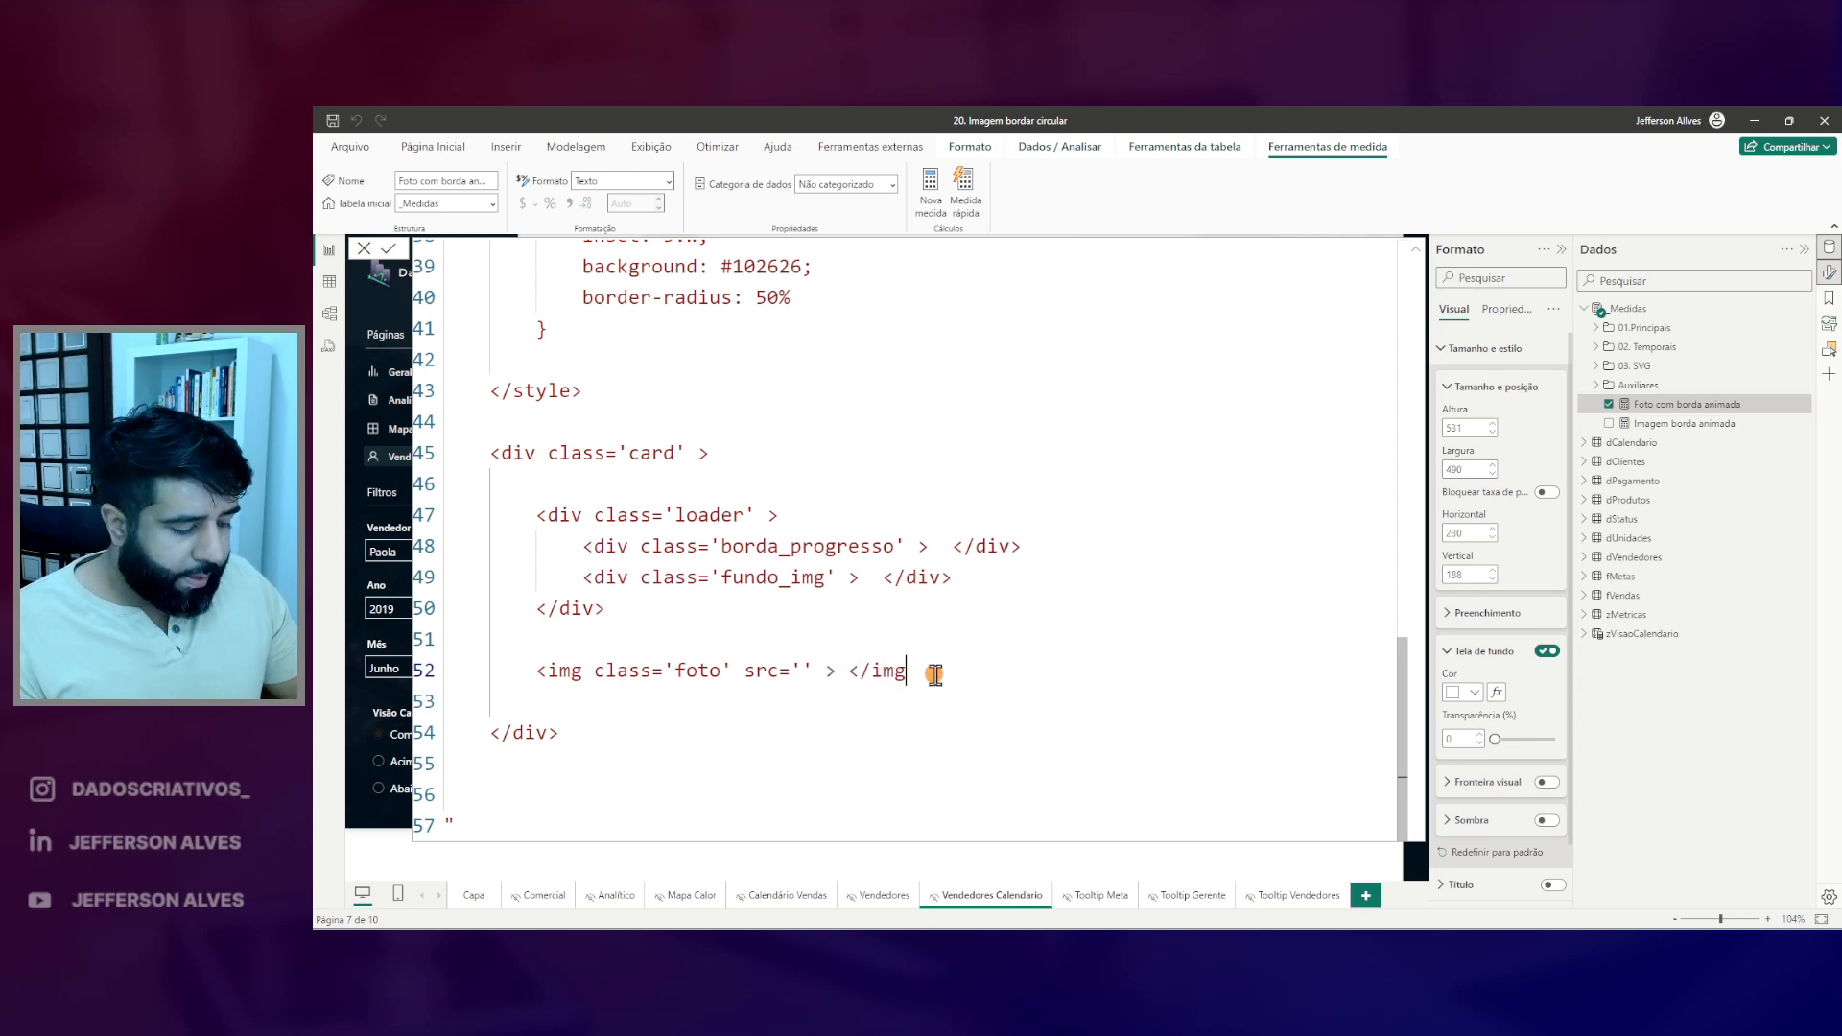
- Remove the closing </img> tag and paste the copied statig.com.br image address into the img src attribute
click(837, 668)
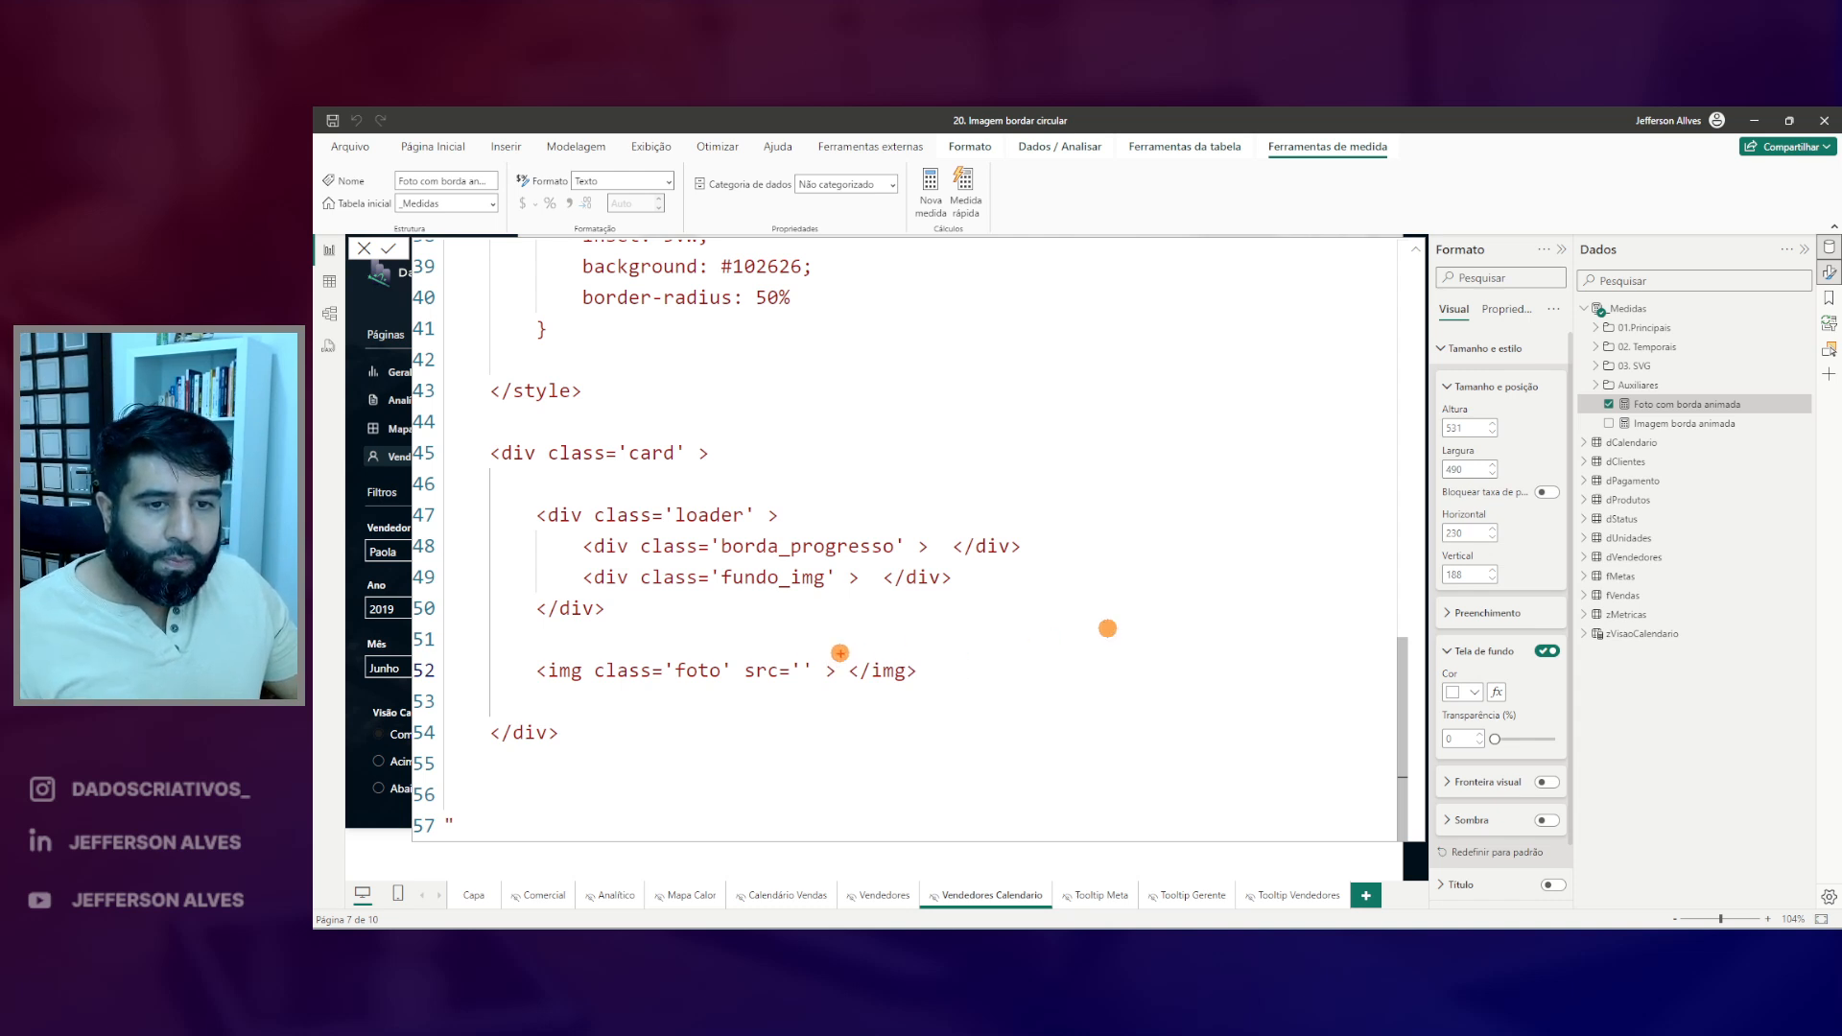
drag(927, 674, 860, 673)
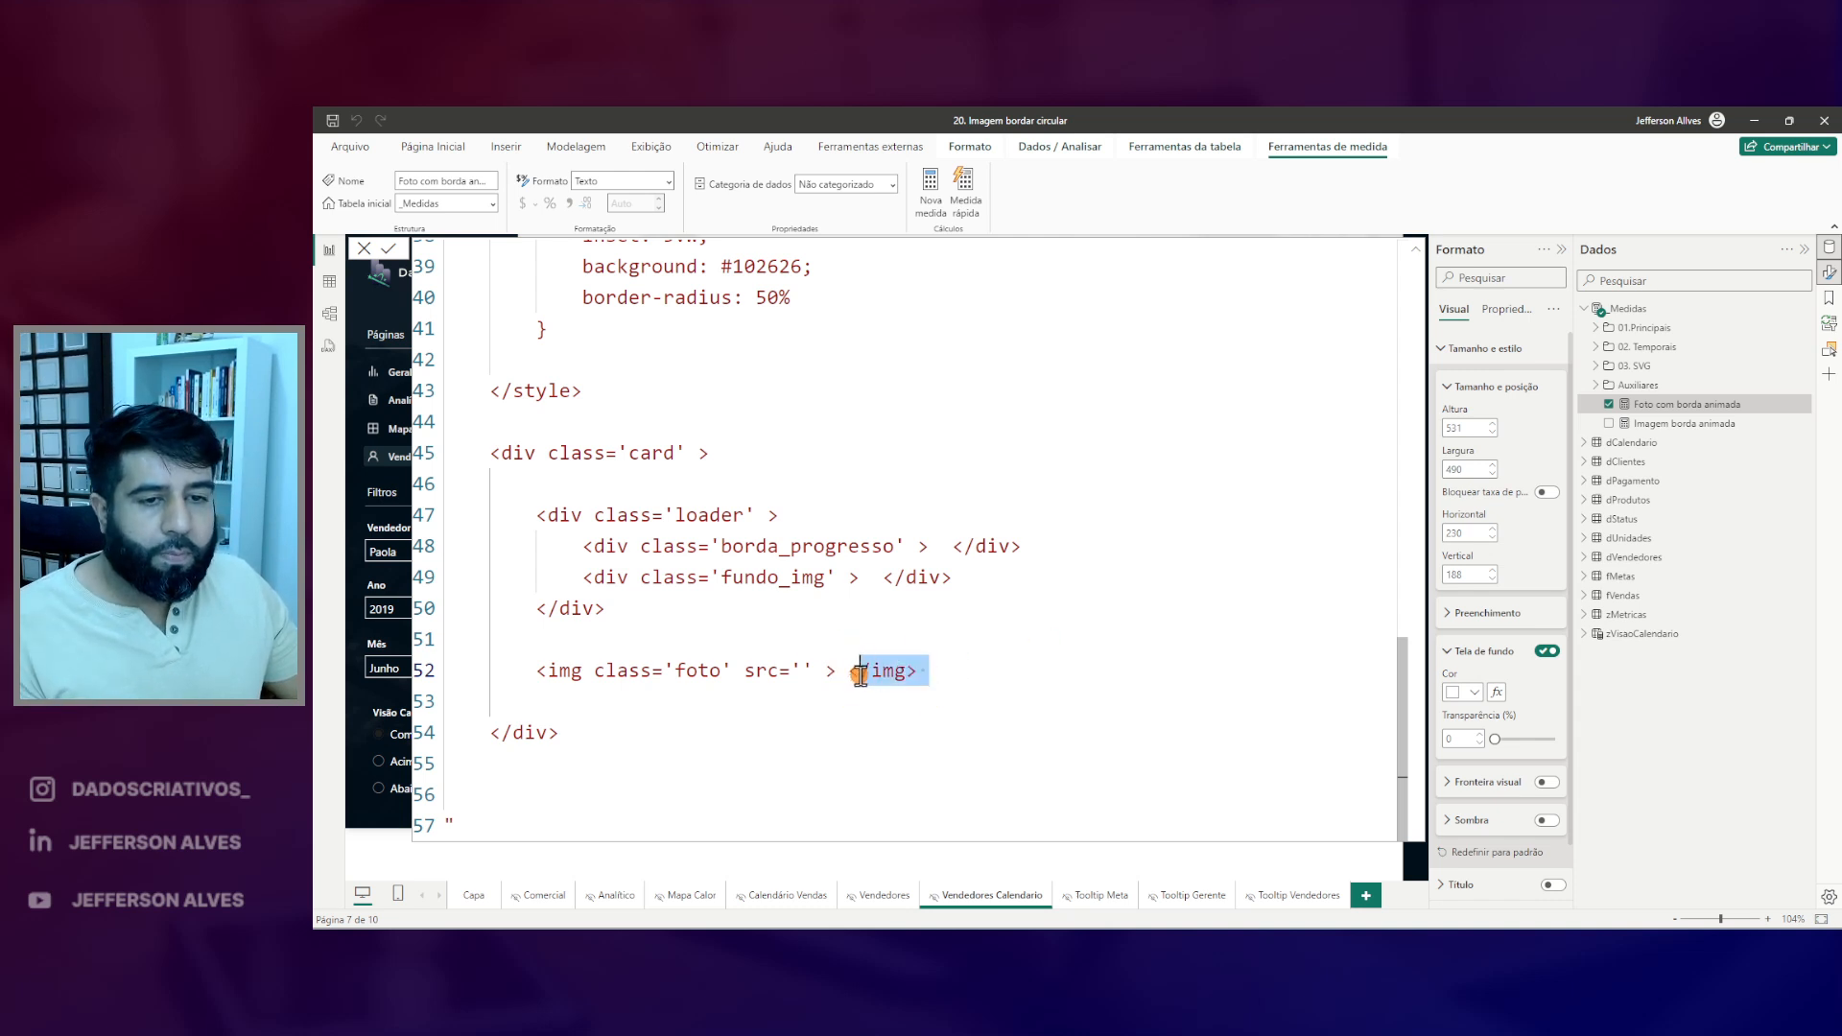
key(BackSpace)
key(BackSpace)
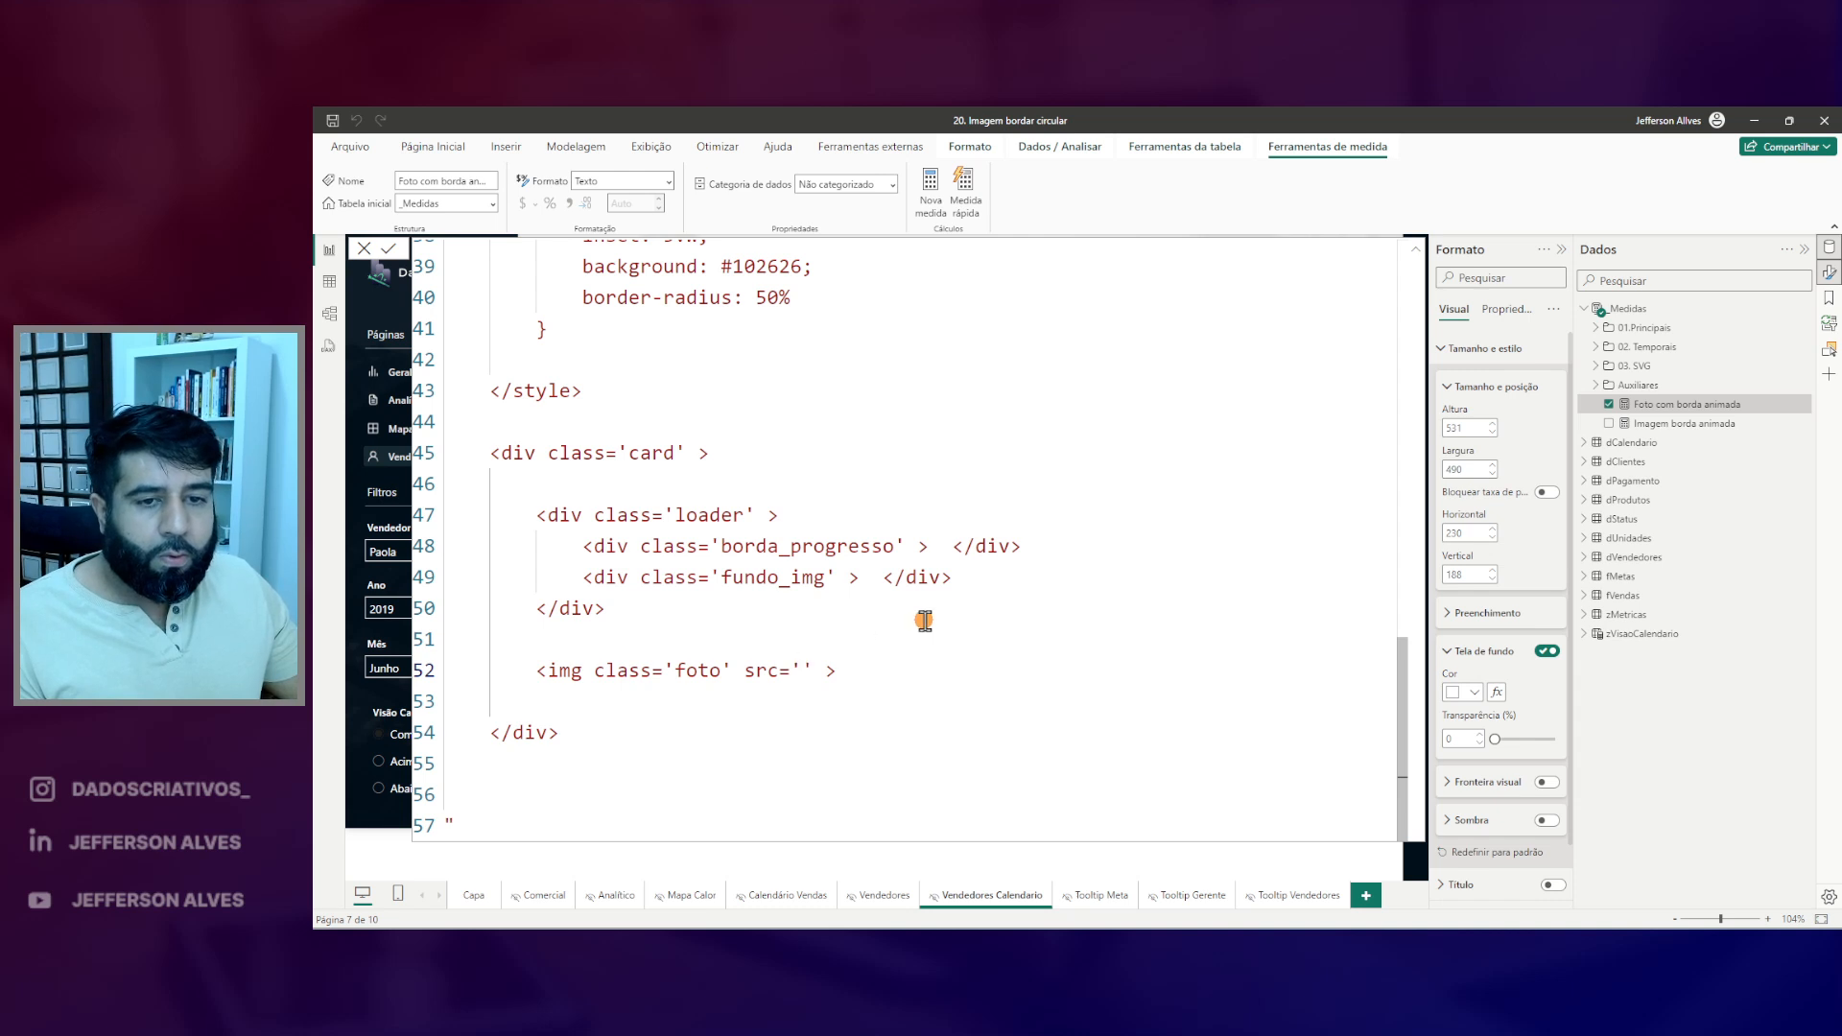
text(https://i0.statig.com.br/bancodeimagens/4i/0l/k3/4i0lk31kchqlm22oqe2wbj2hs.jpg)
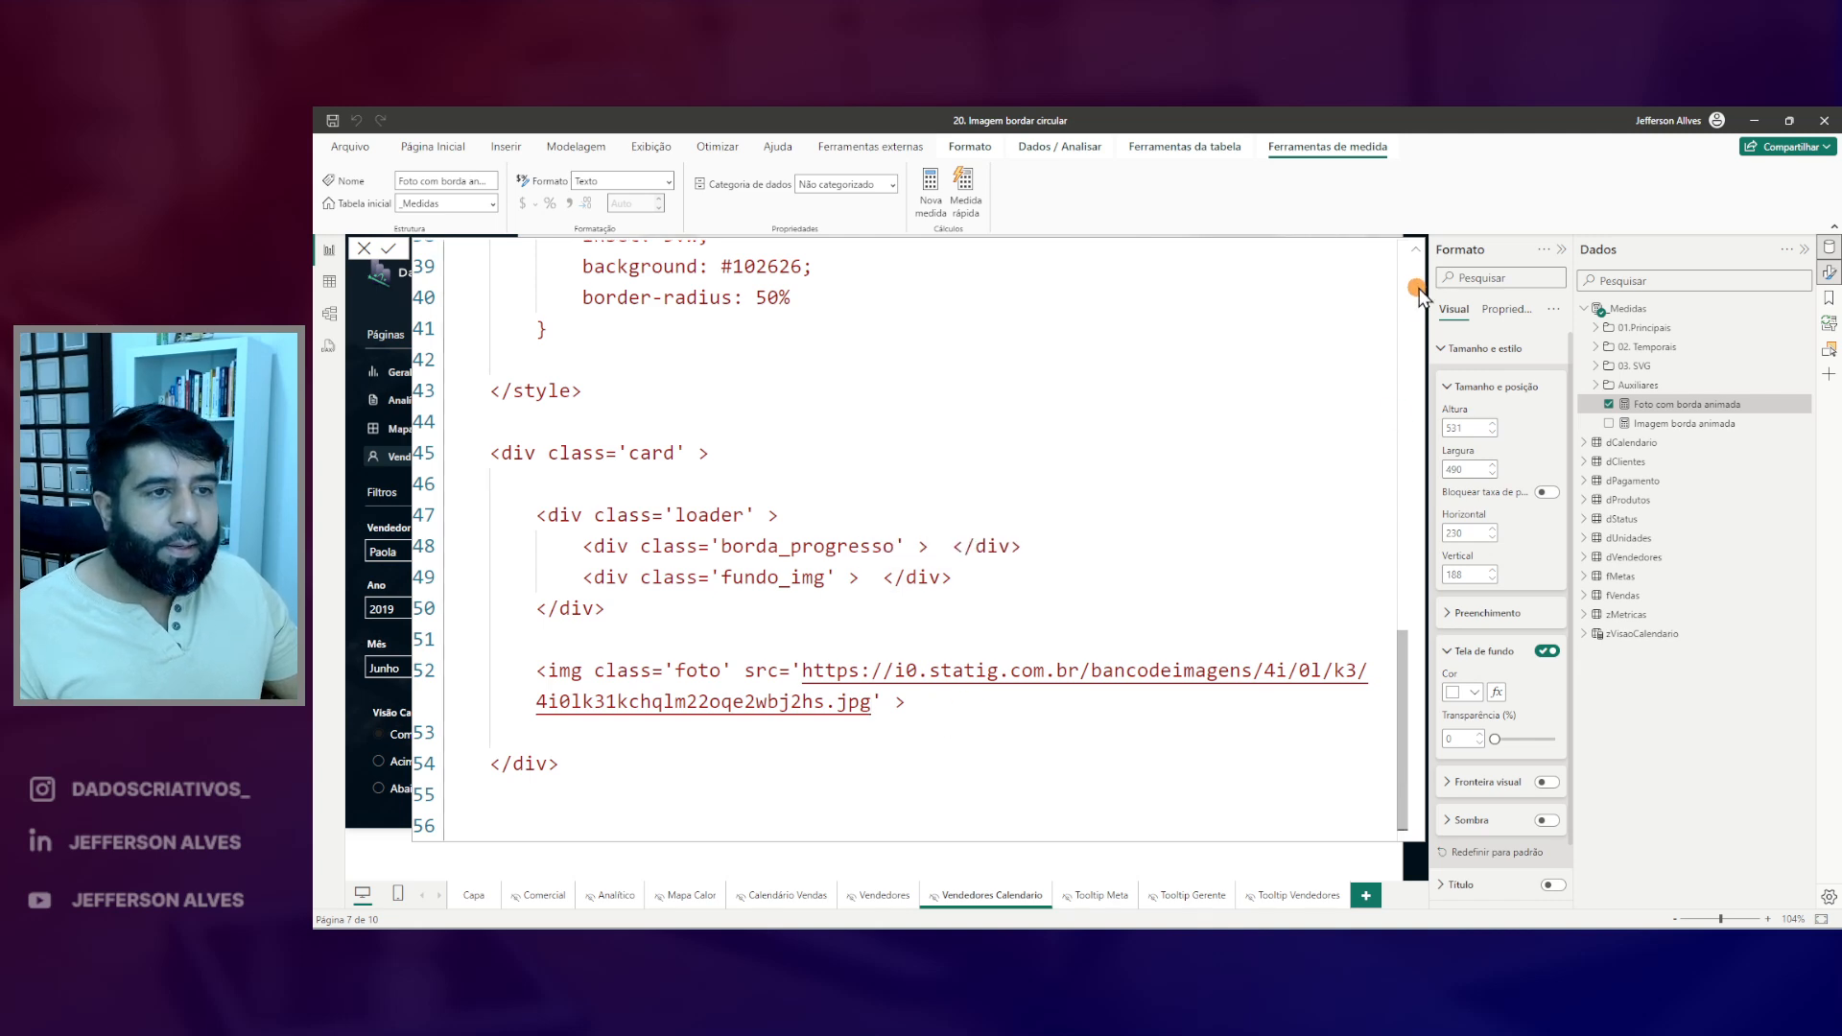
- Resize the photo visual to 354 wide by 489 high and reopen the full code of the Foto com borda animada measure
drag(941, 827, 828, 793)
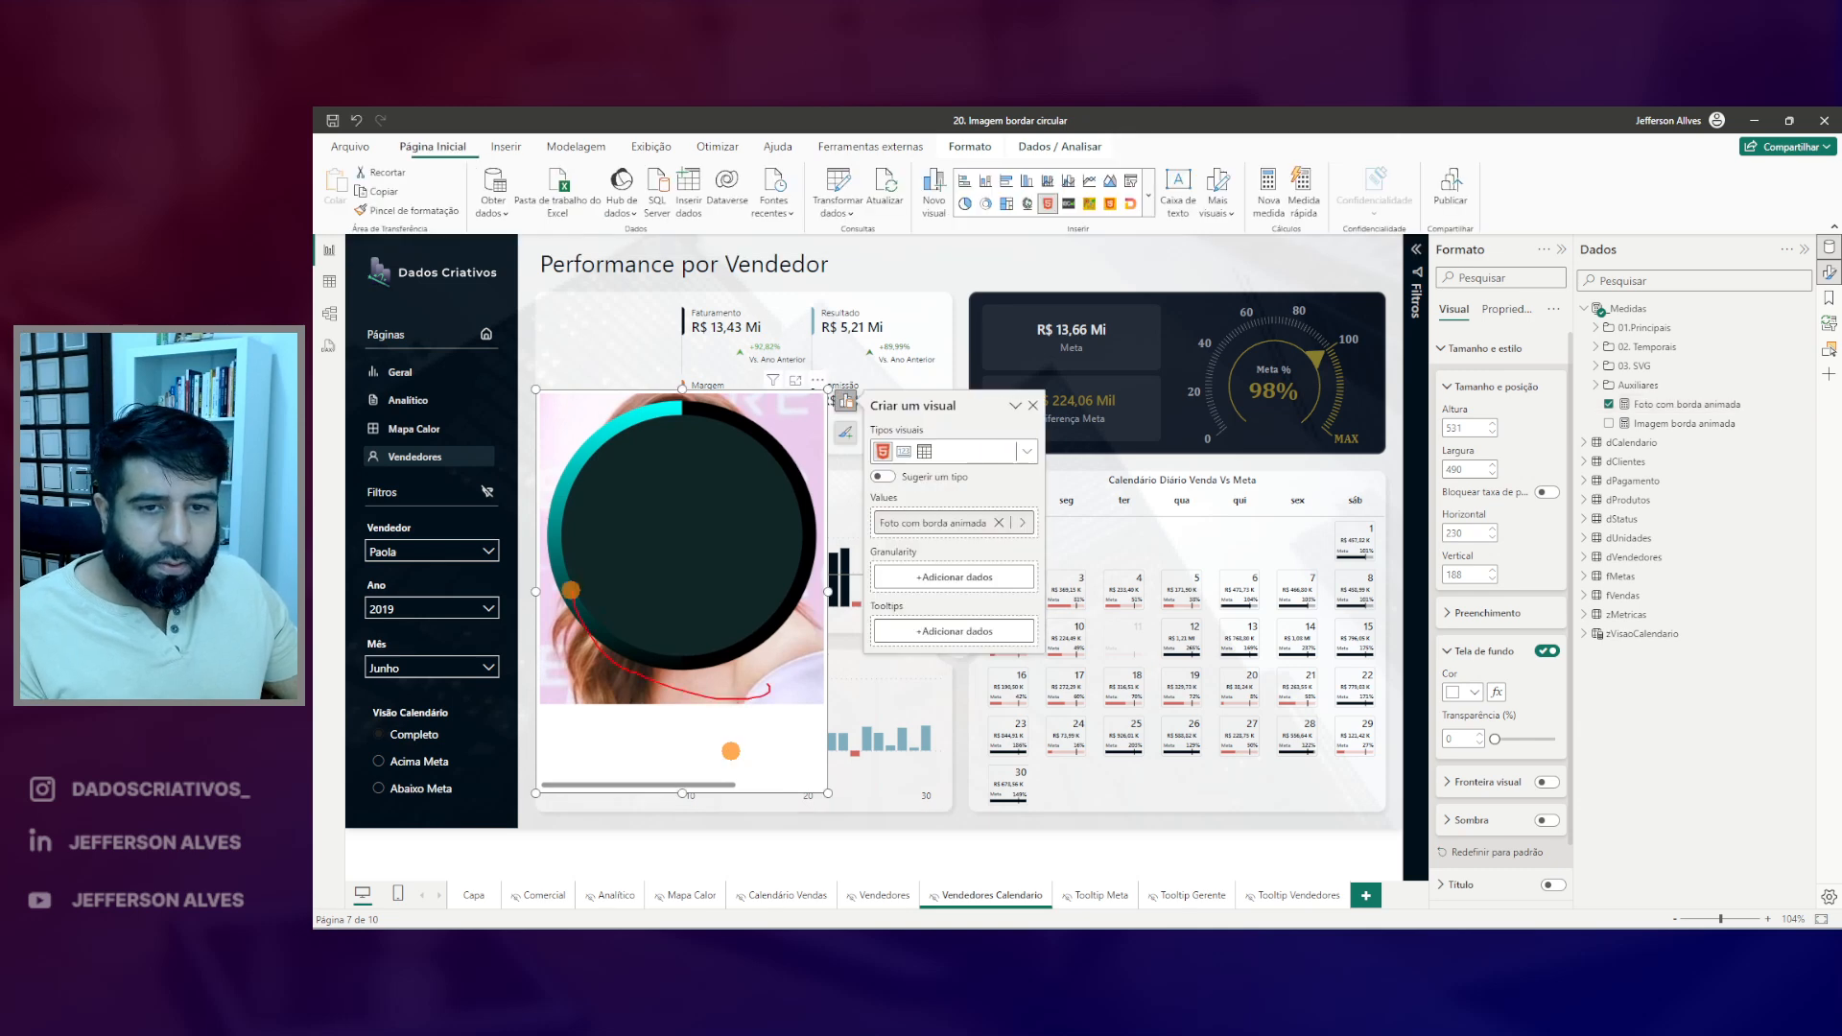
click(1650, 404)
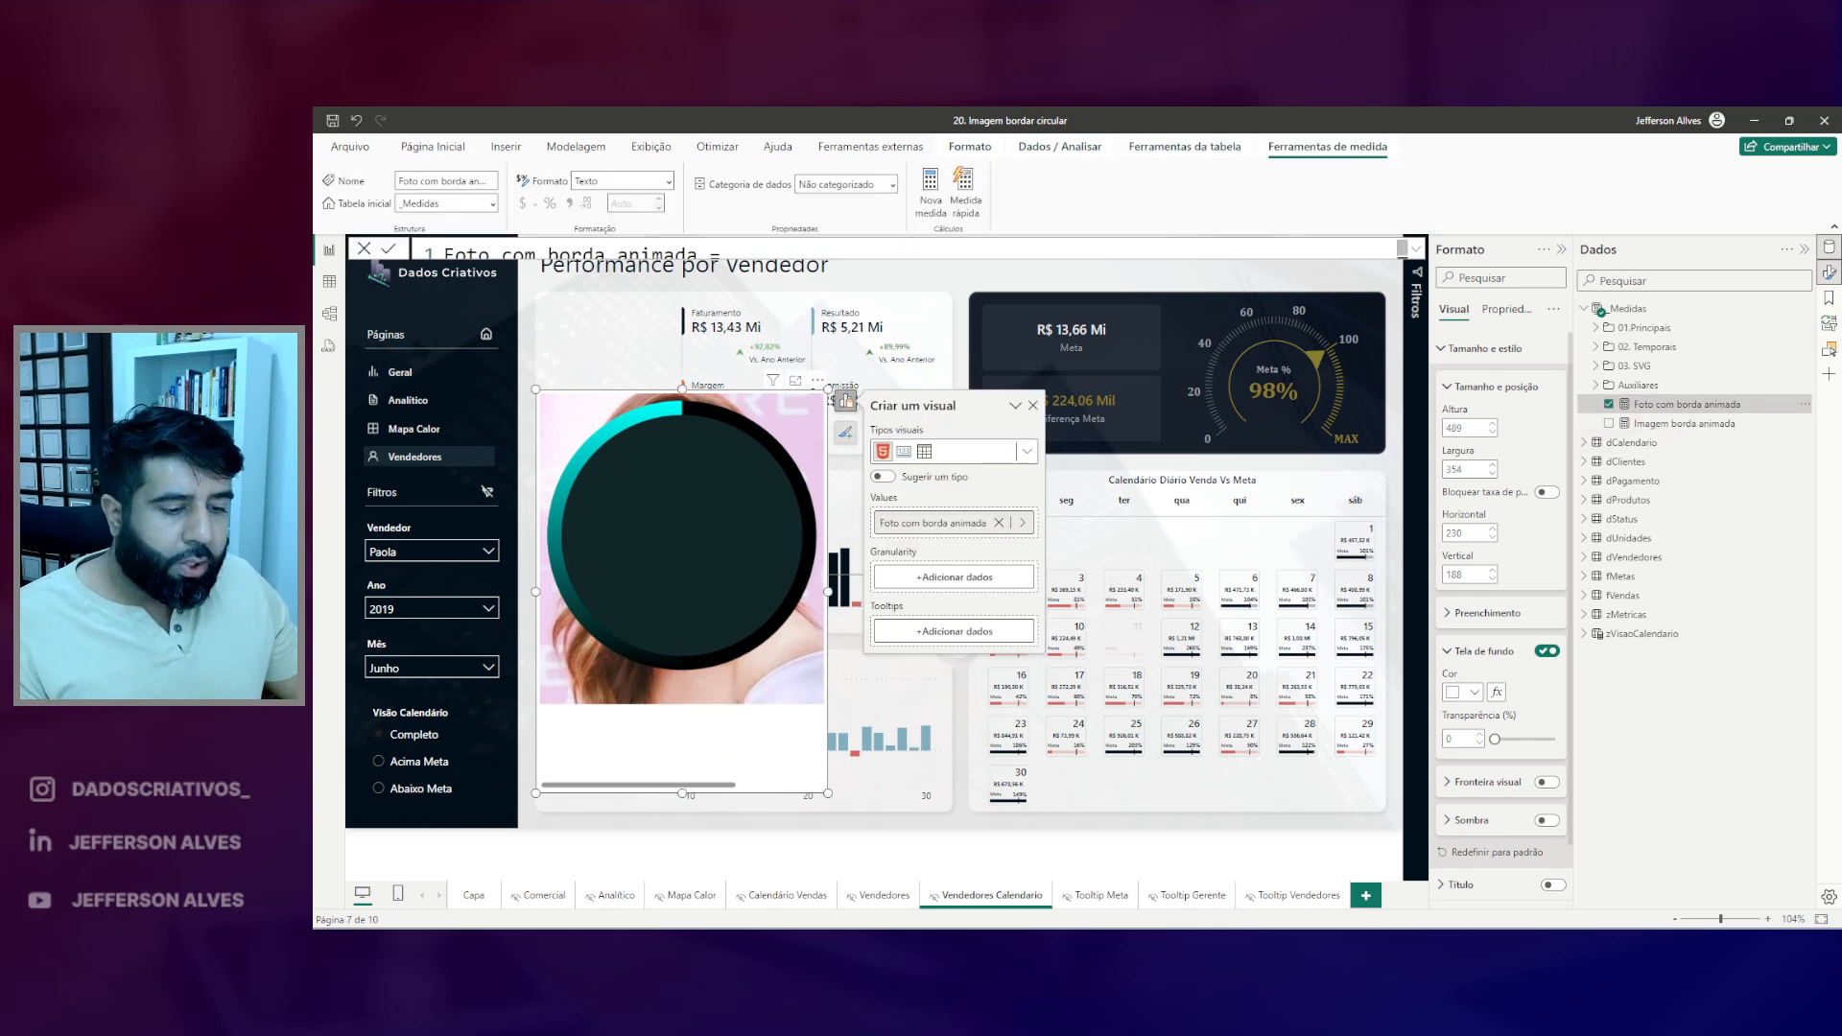
click(1416, 248)
scroll(758, 623, down, 10)
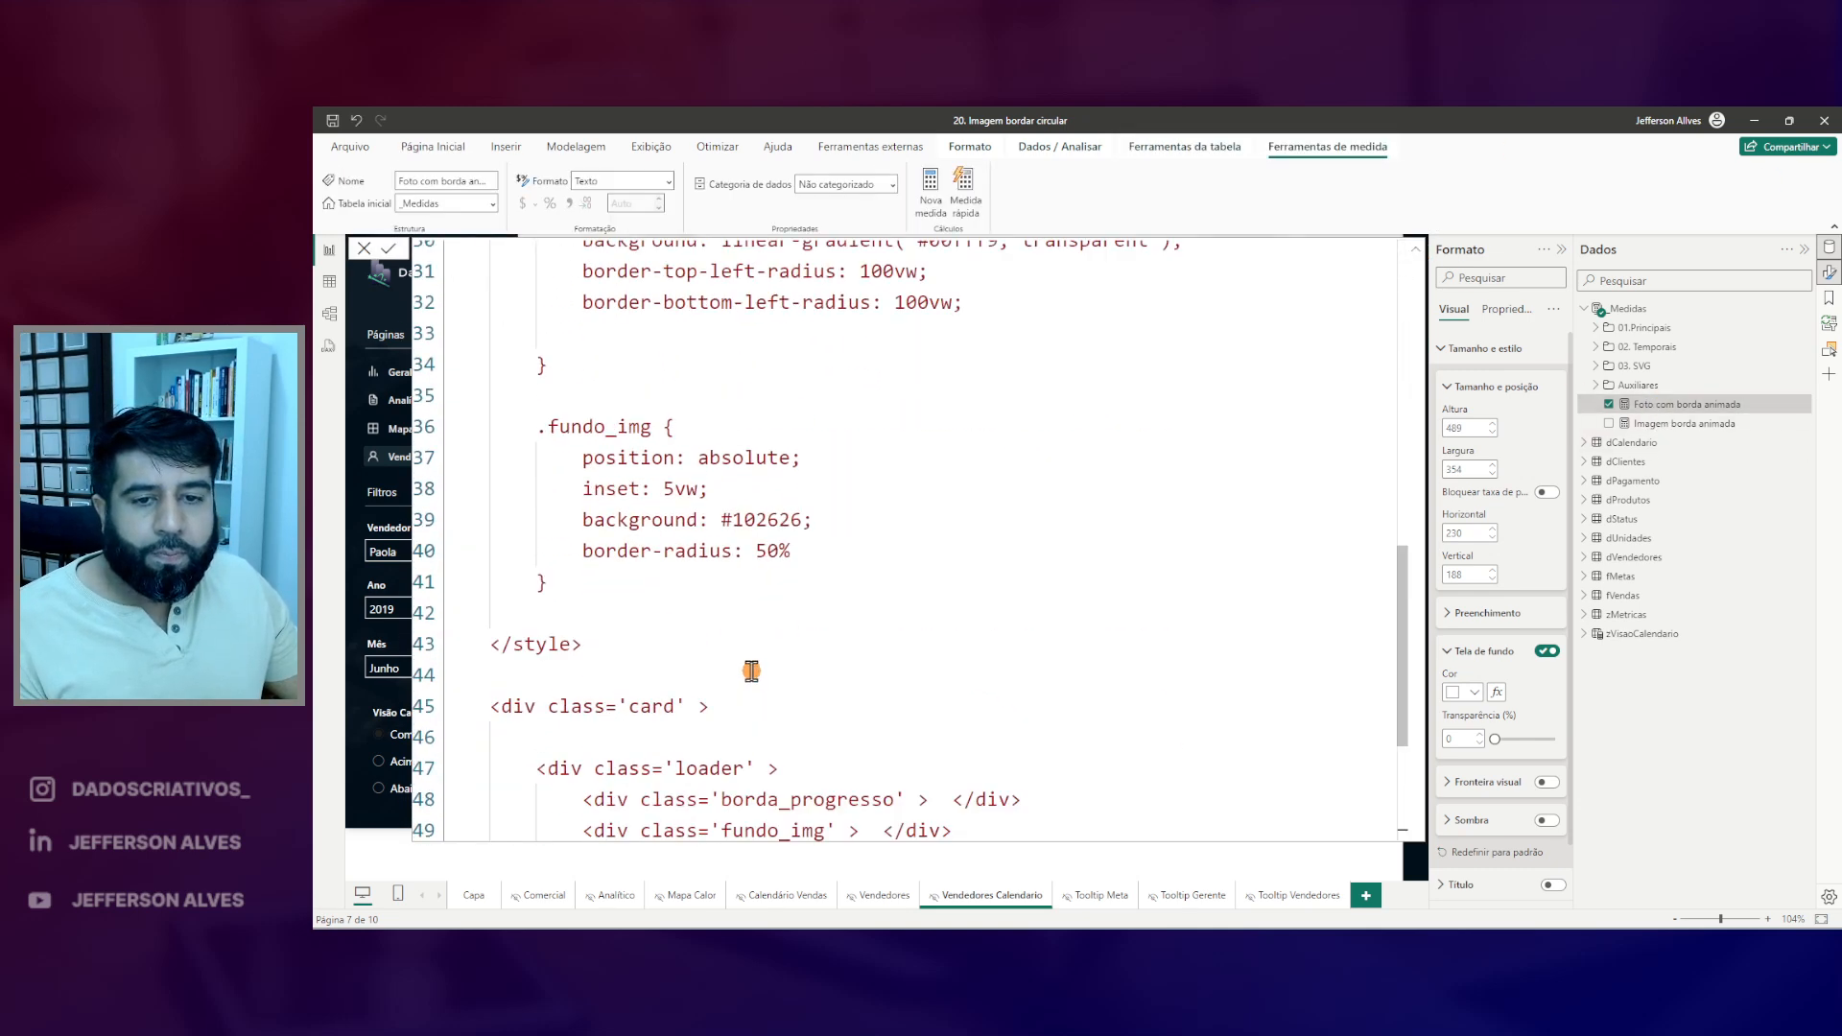
- Add an empty .foto rule below the .fundo_img rule in the style block
scroll(752, 672, down, 3)
double_click(699, 641)
scroll(607, 510, up, 3)
click(574, 528)
key(Return)
key(Return)
text(.foto)
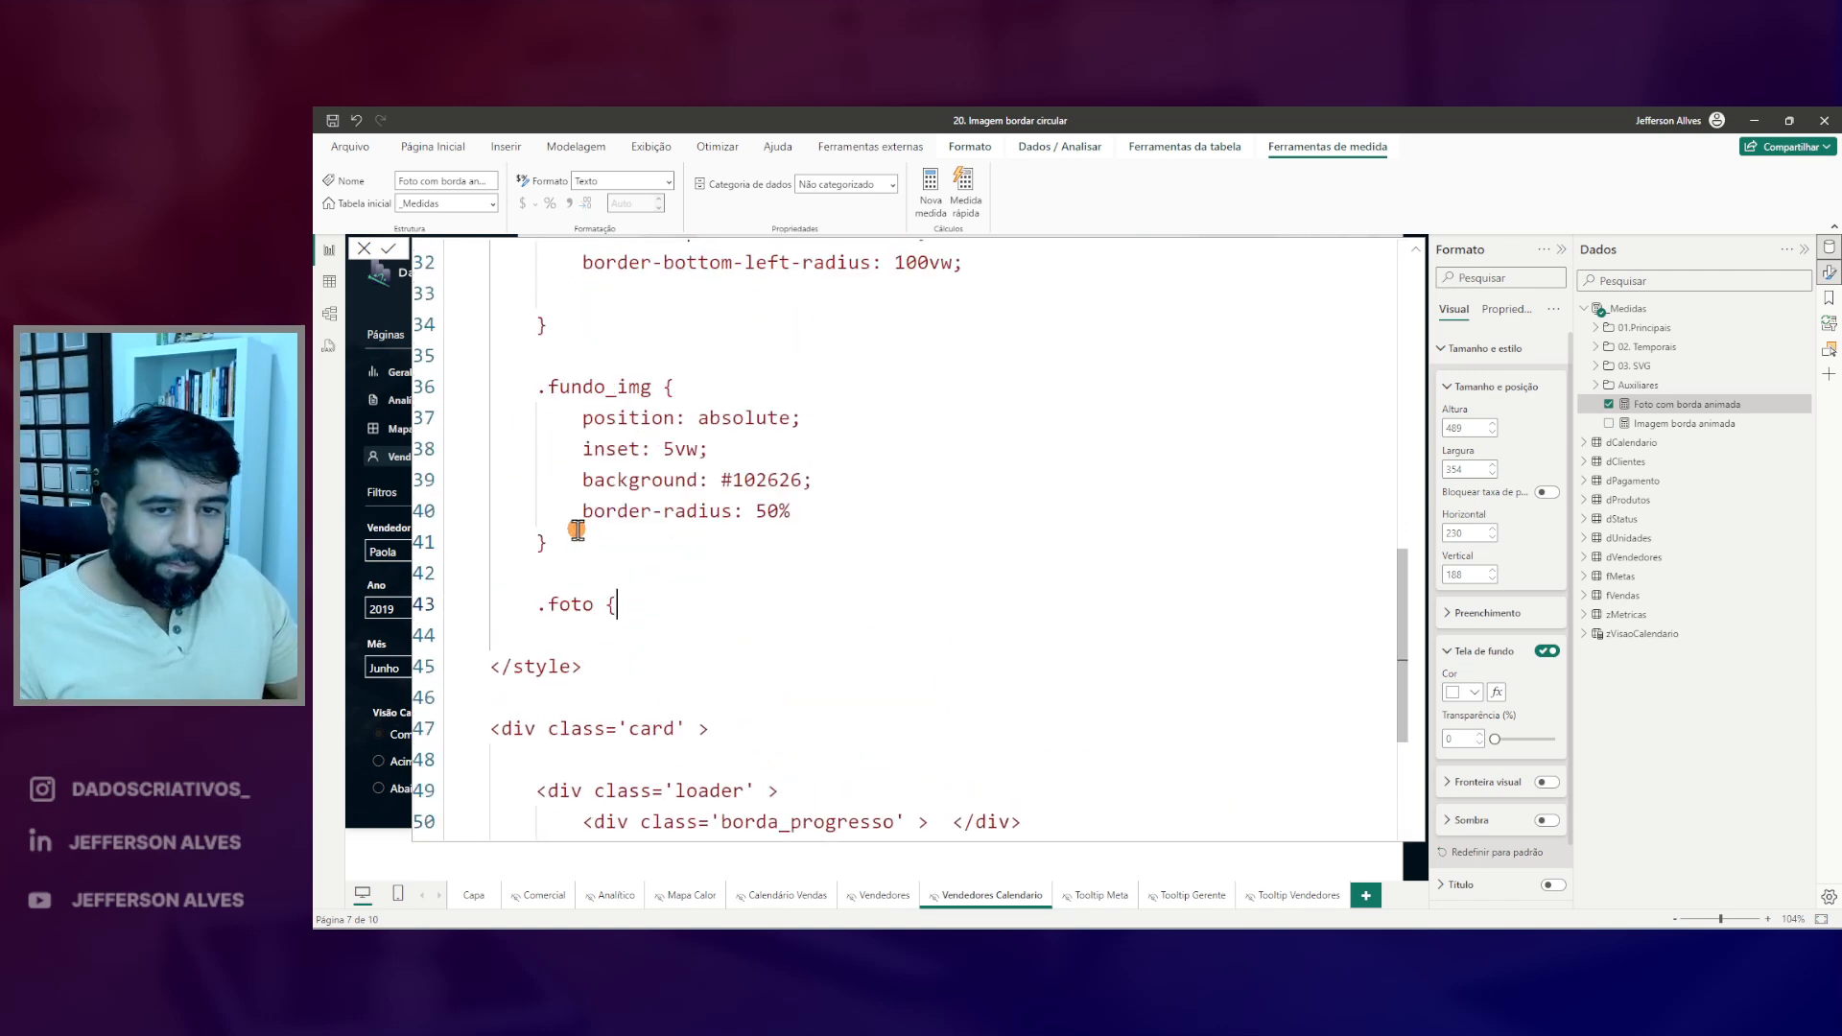
text( {)
key(Return)
key(Return)
- Add a position property to the .foto rule, apply the measure and collapse the formula editor
click(584, 624)
key(Tab)
text(pos)
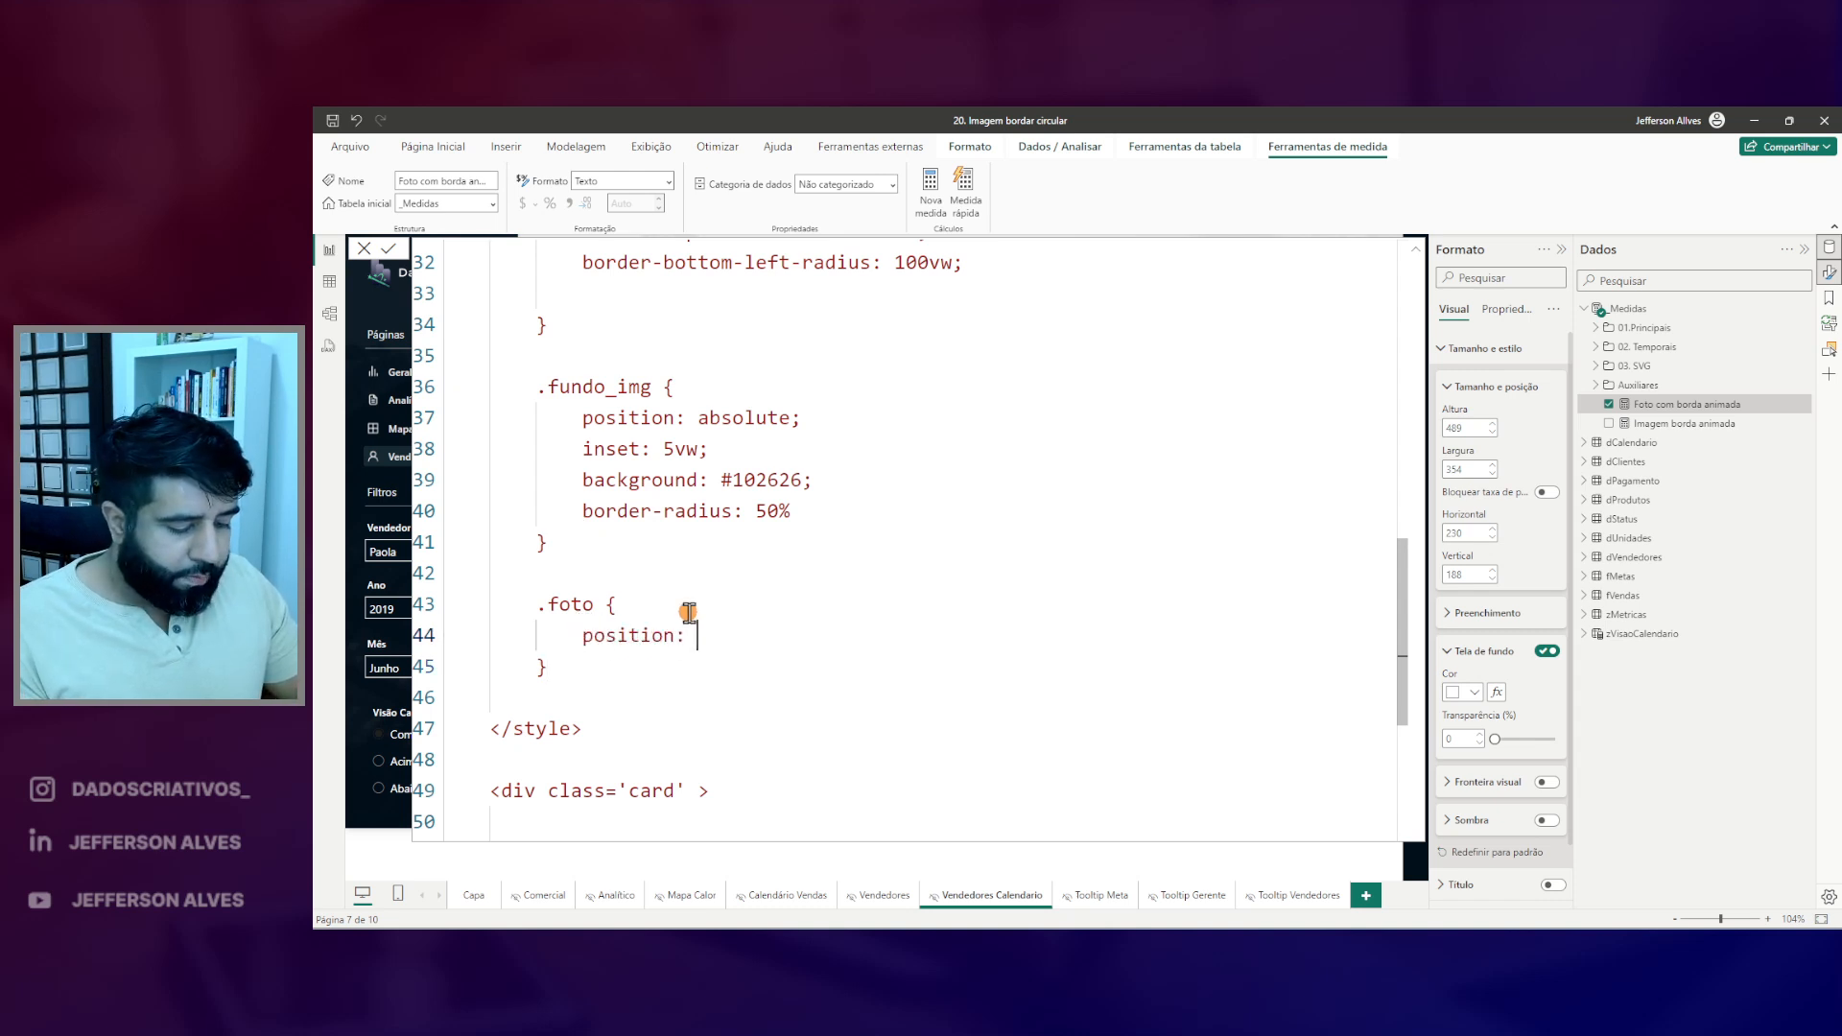
key(Return)
click(1415, 250)
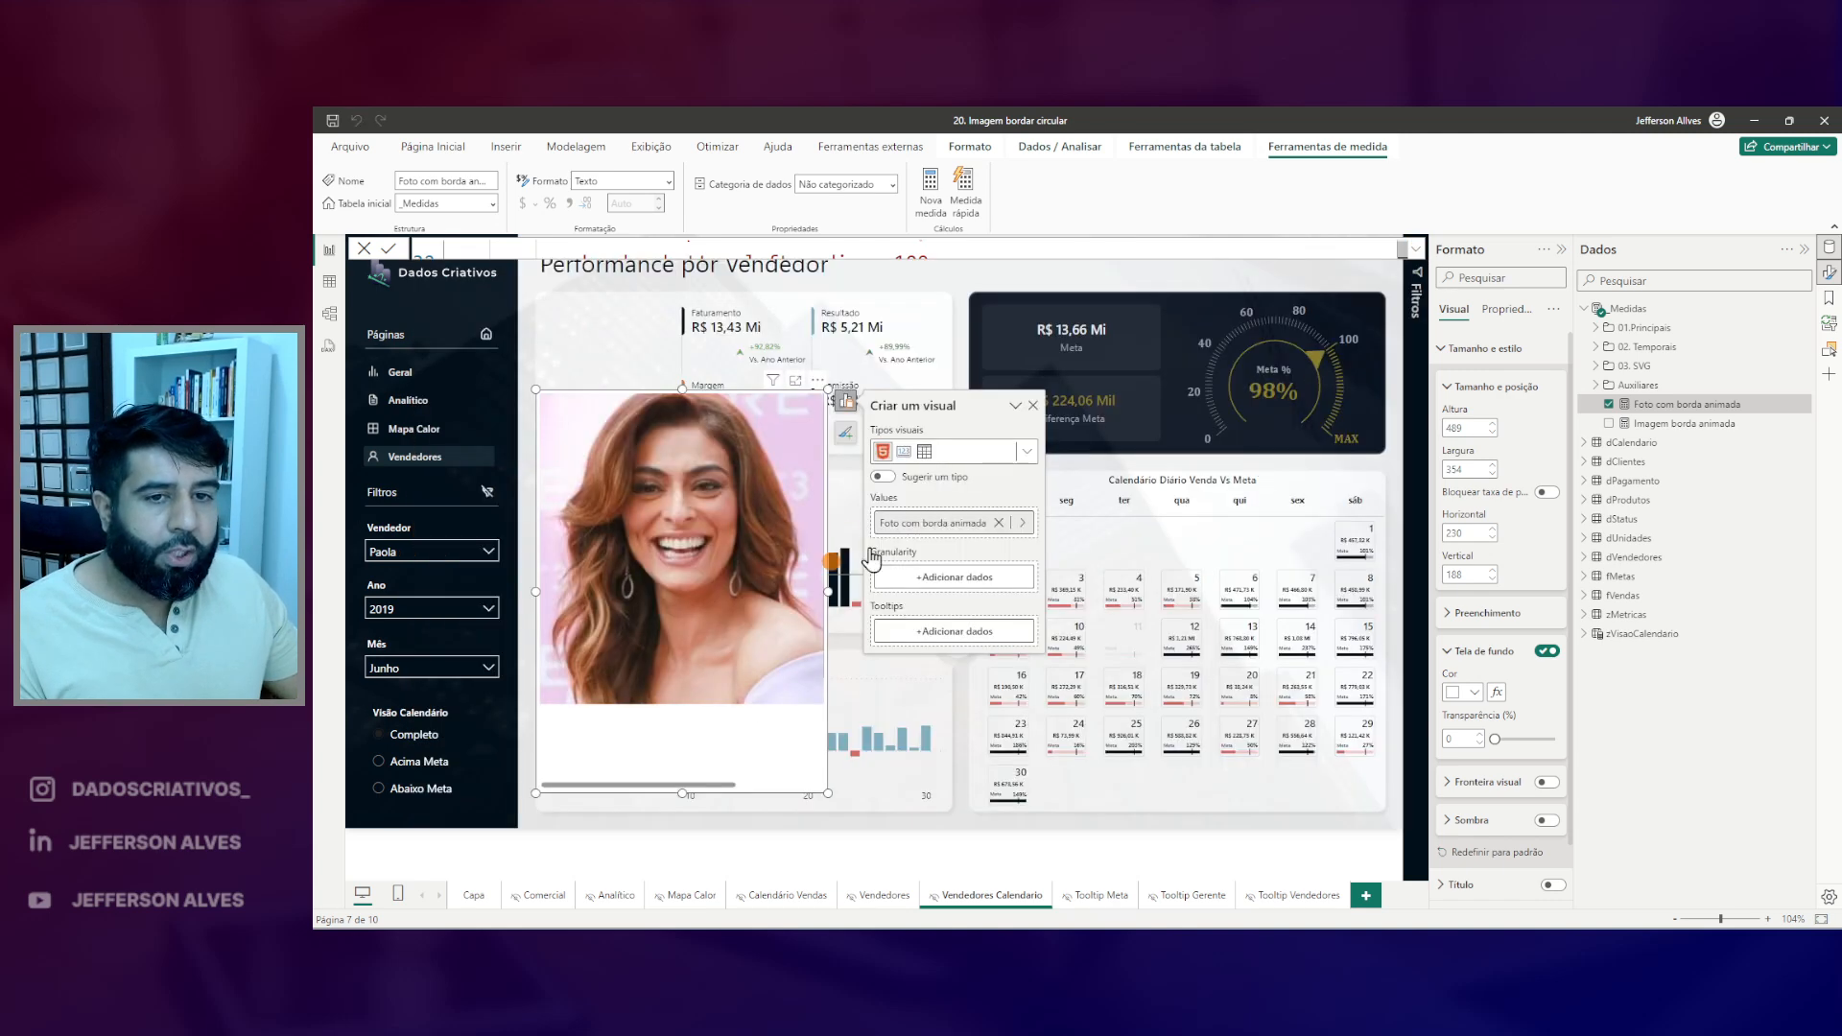
- Add width: 80%; and height: 80%; to the .foto rule, apply the measure and collapse the formula editor
click(1415, 248)
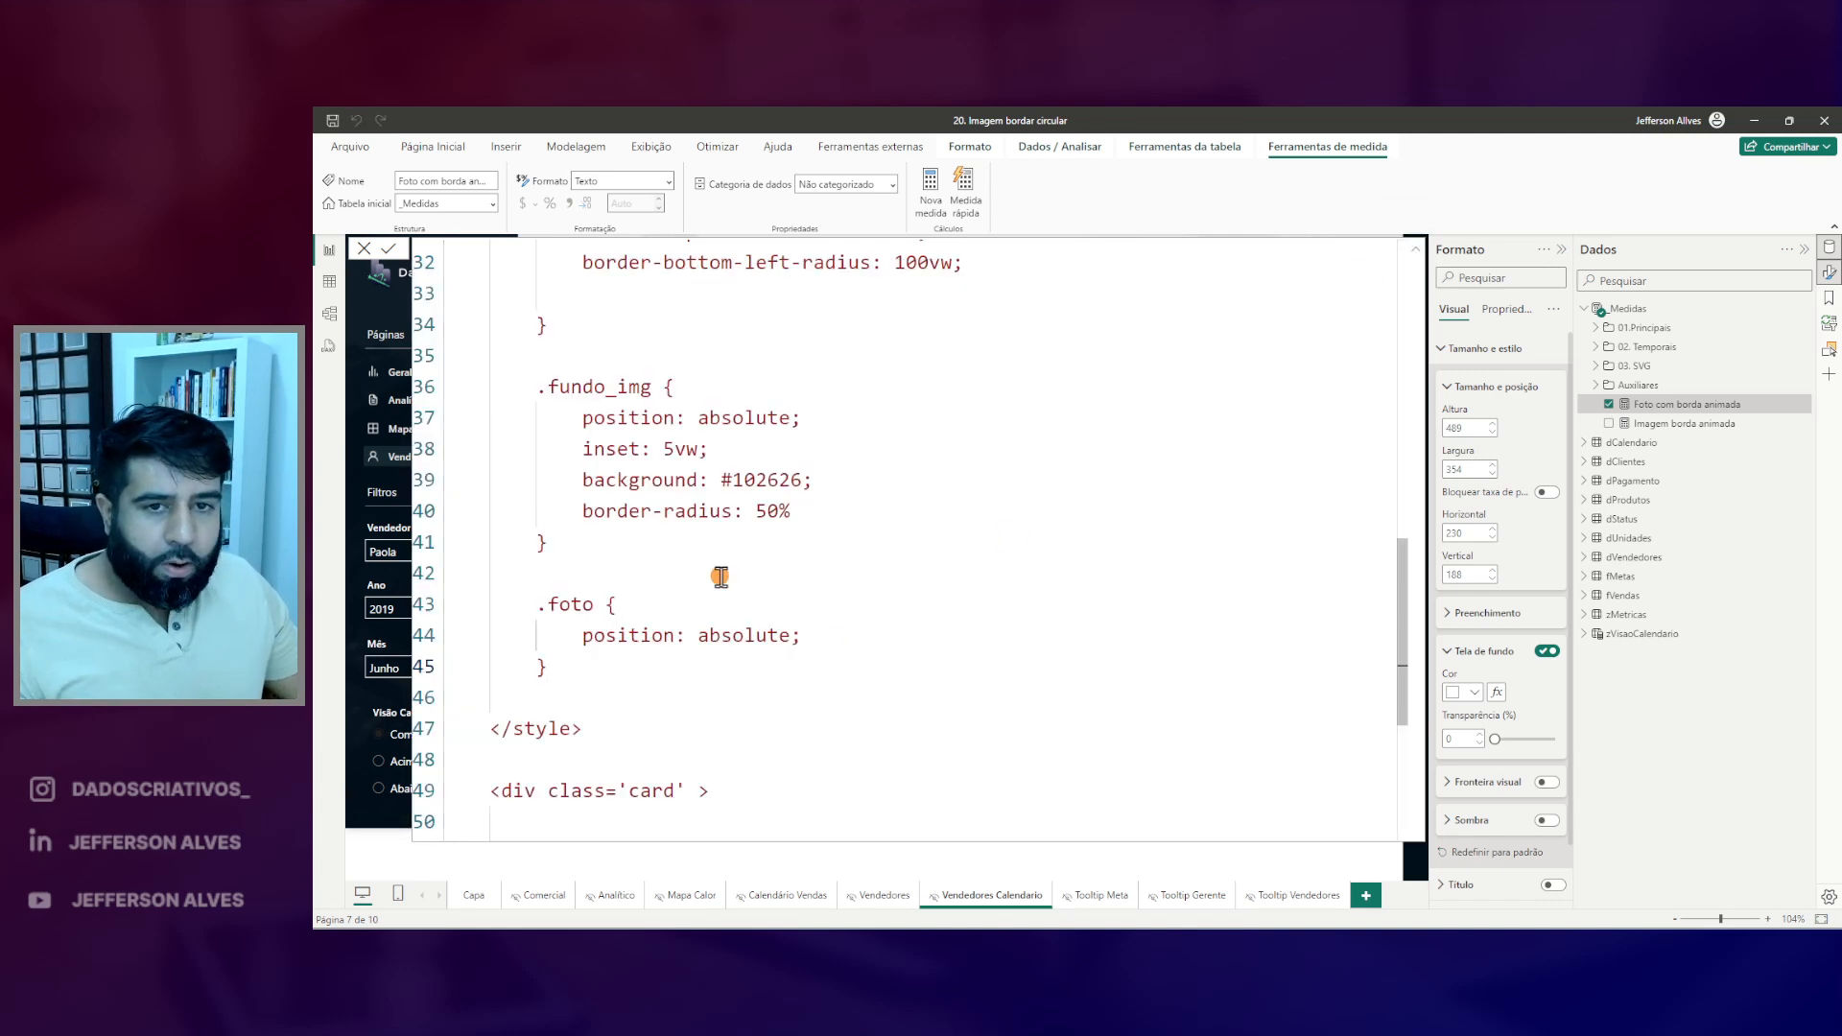
click(822, 633)
key(Return)
text(widt)
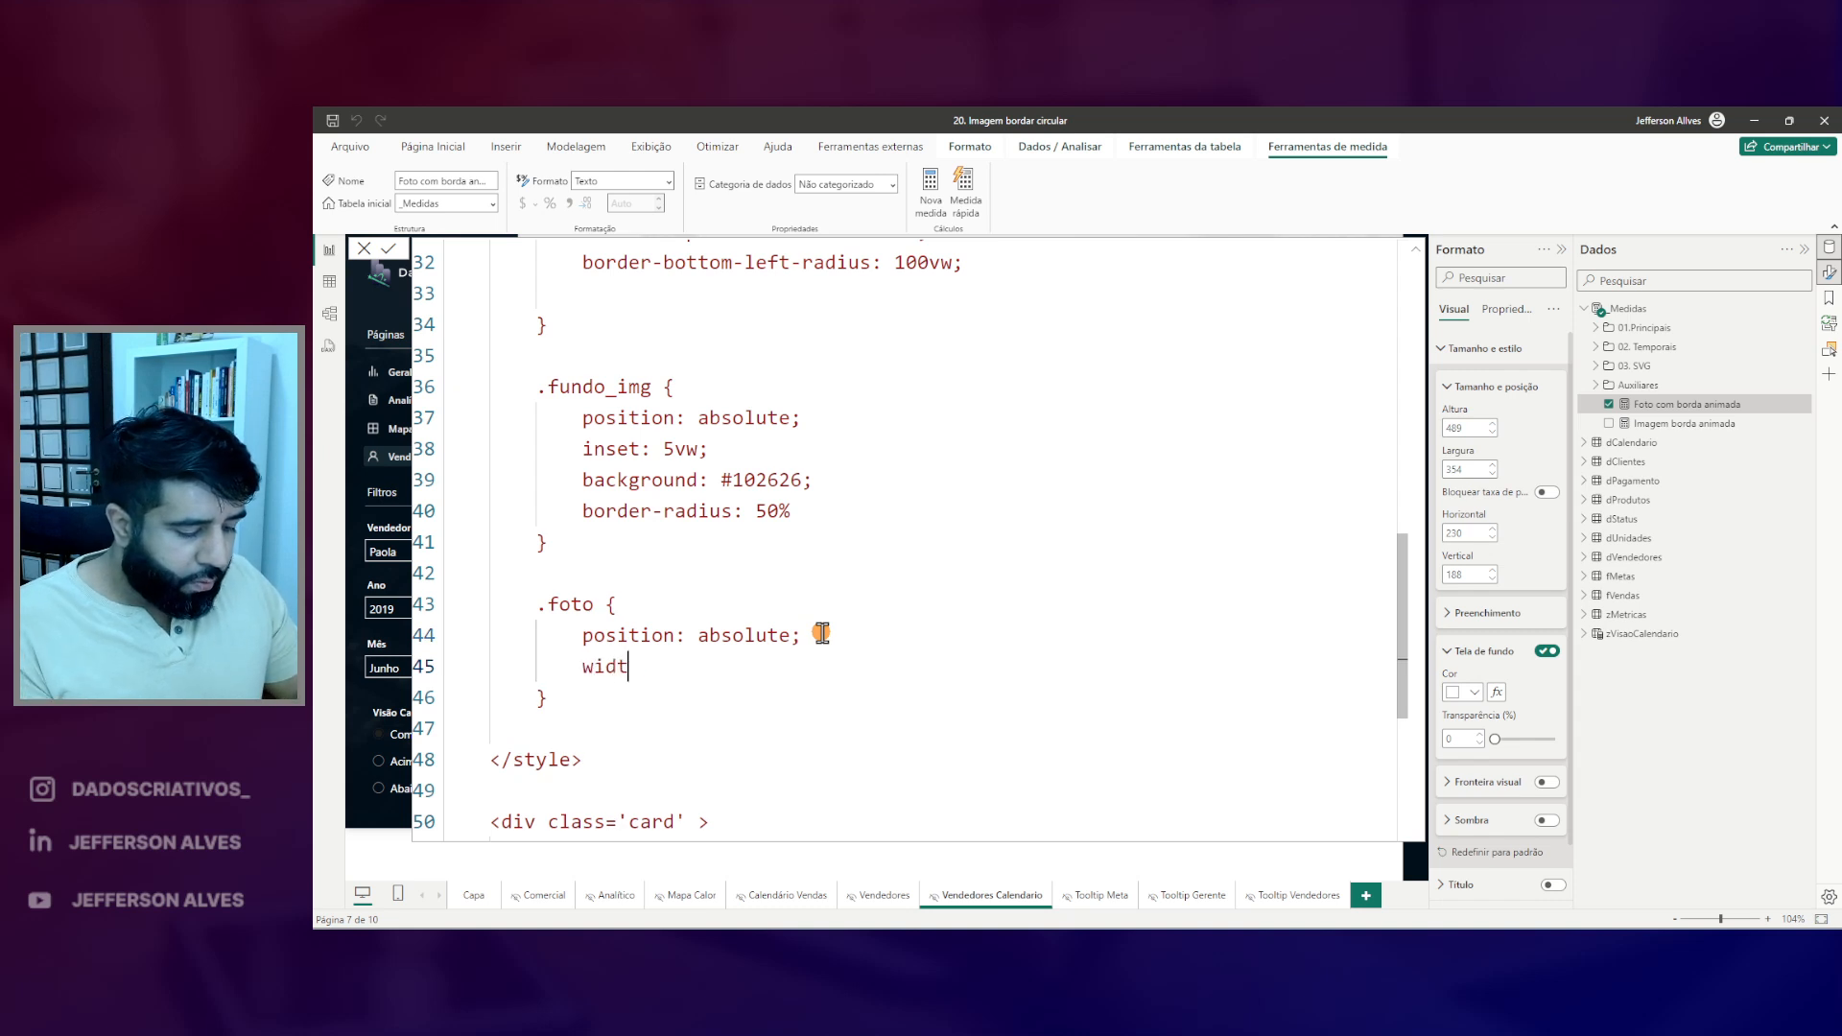
text(h: 80%)
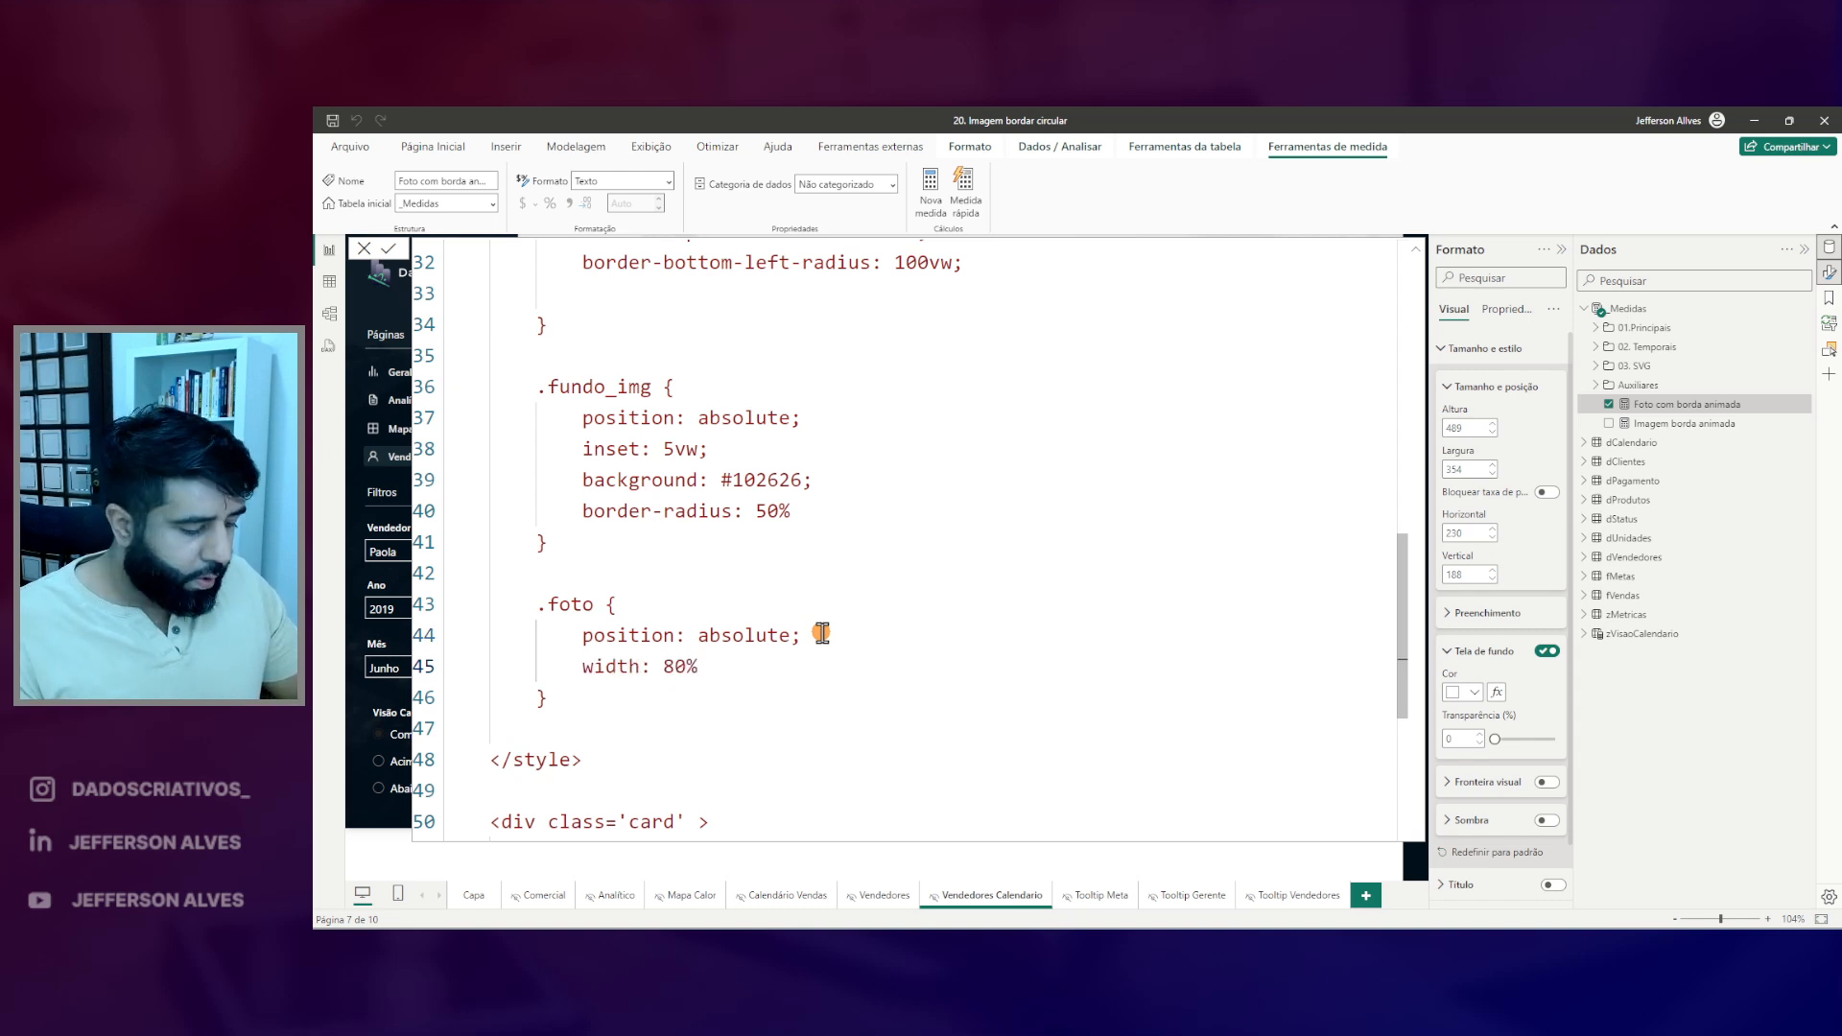
text(;)
key(Return)
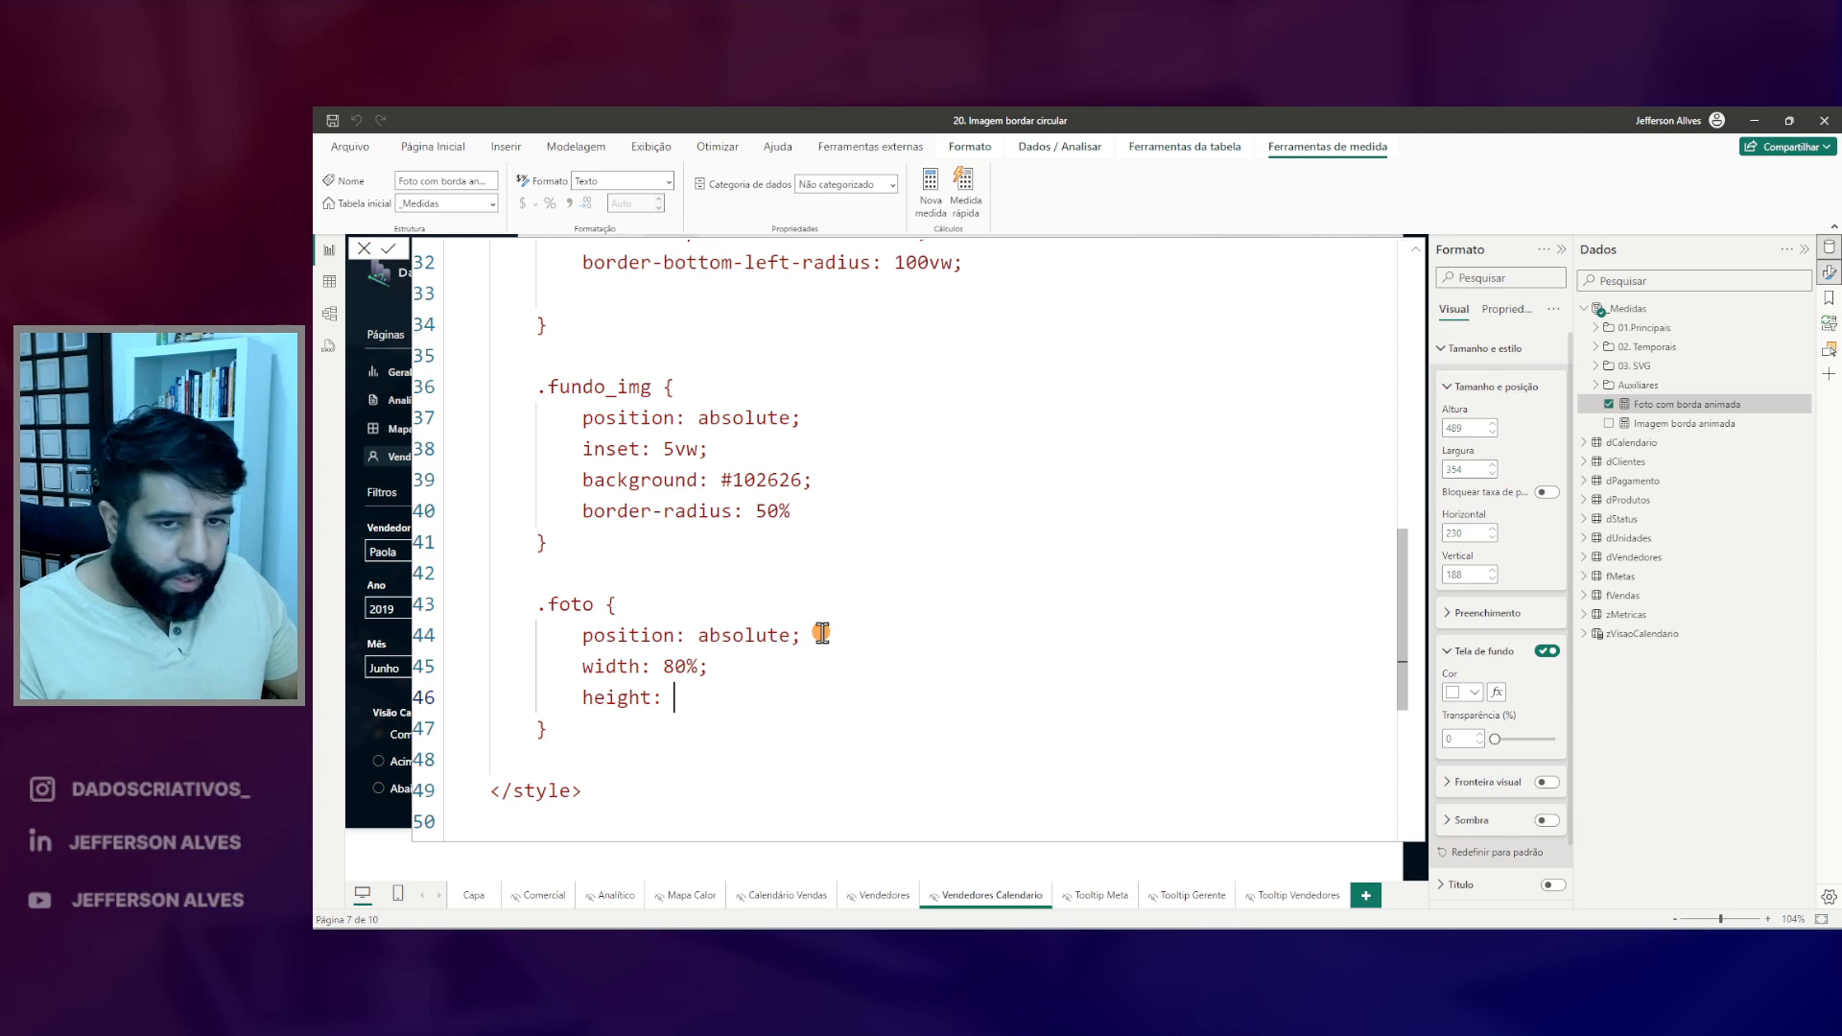
key(Return)
click(1416, 250)
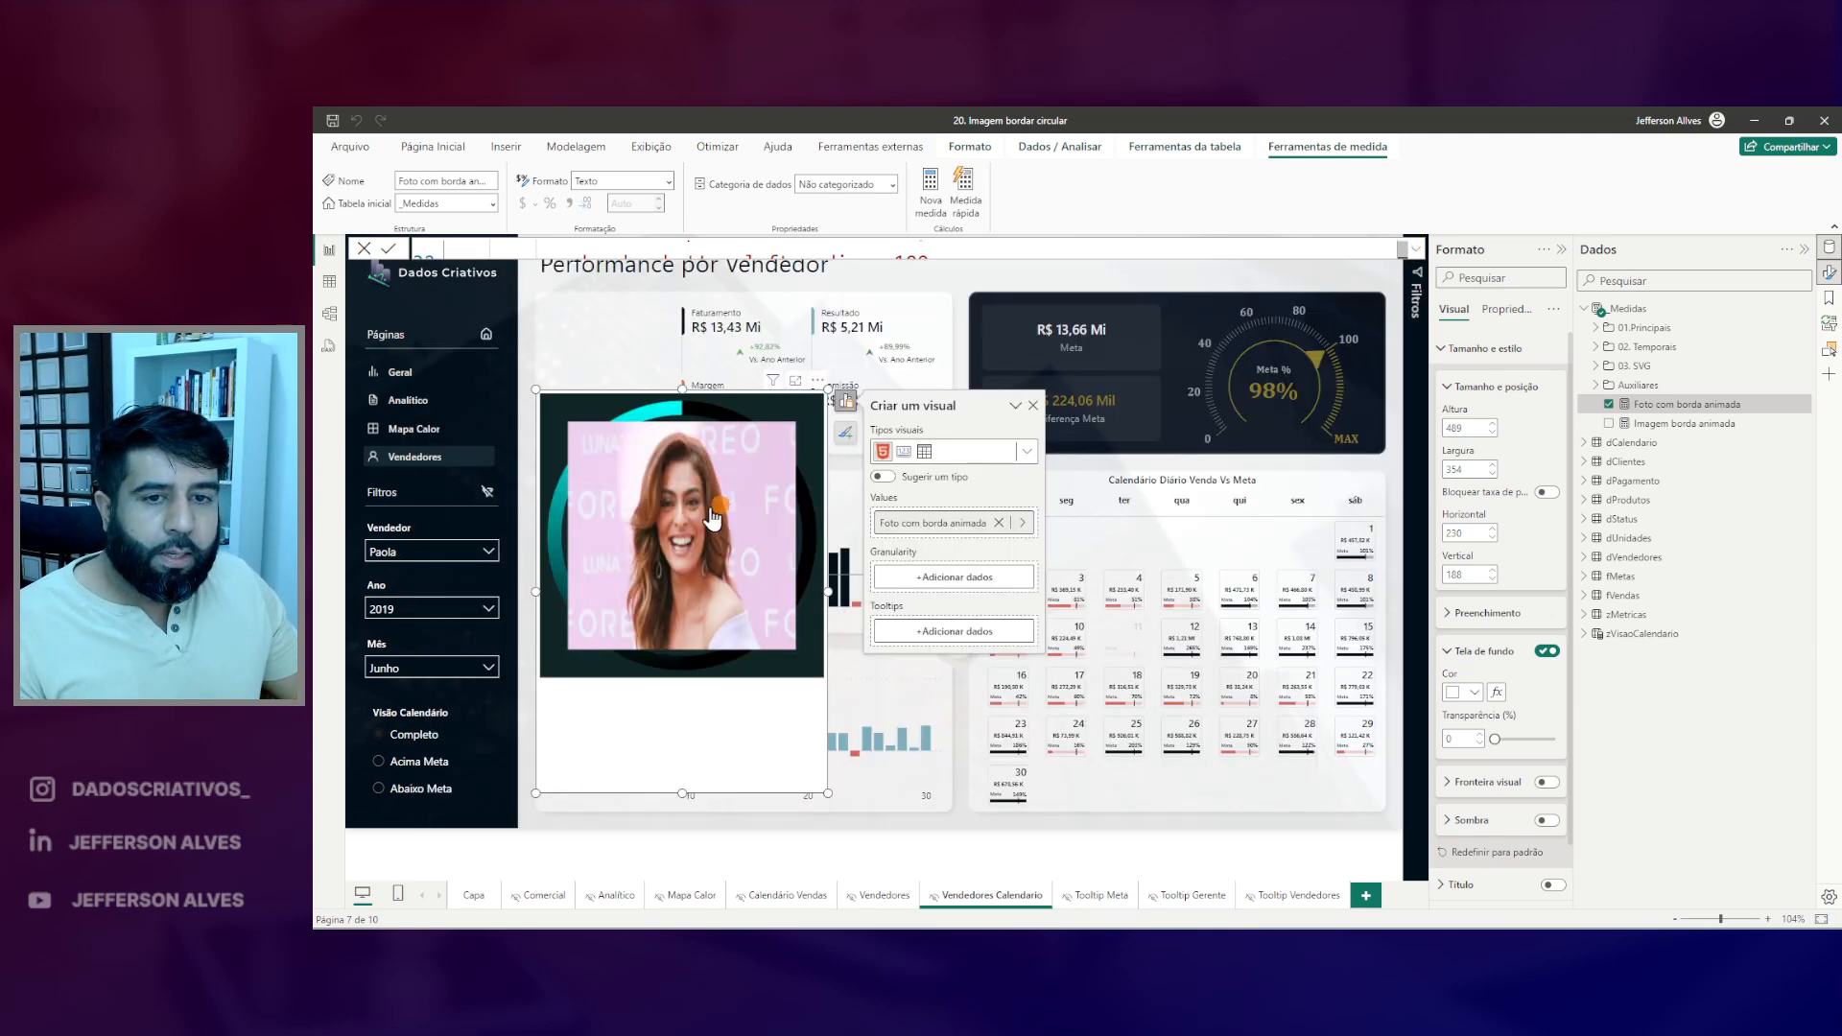
- Add border-radius: 50%; and object-fit: cover; to the .foto rule, applying the measure and collapsing the formula editor
click(1426, 248)
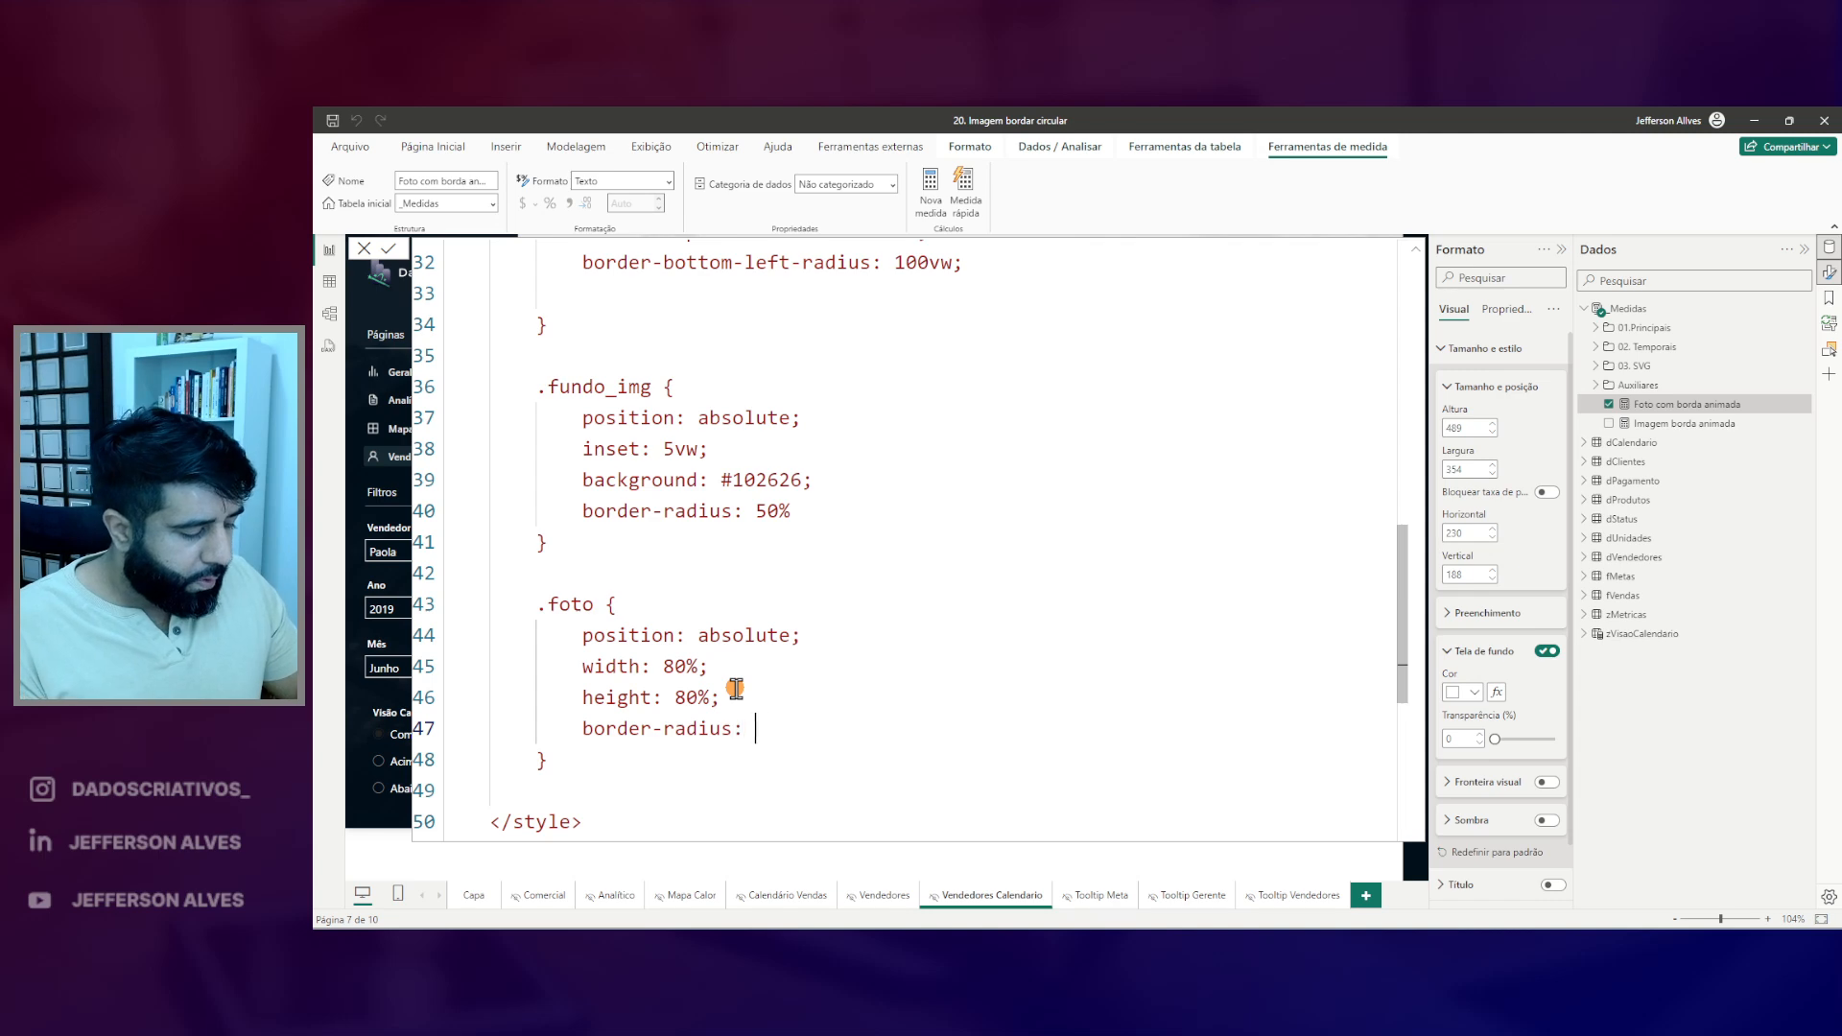
click(1416, 250)
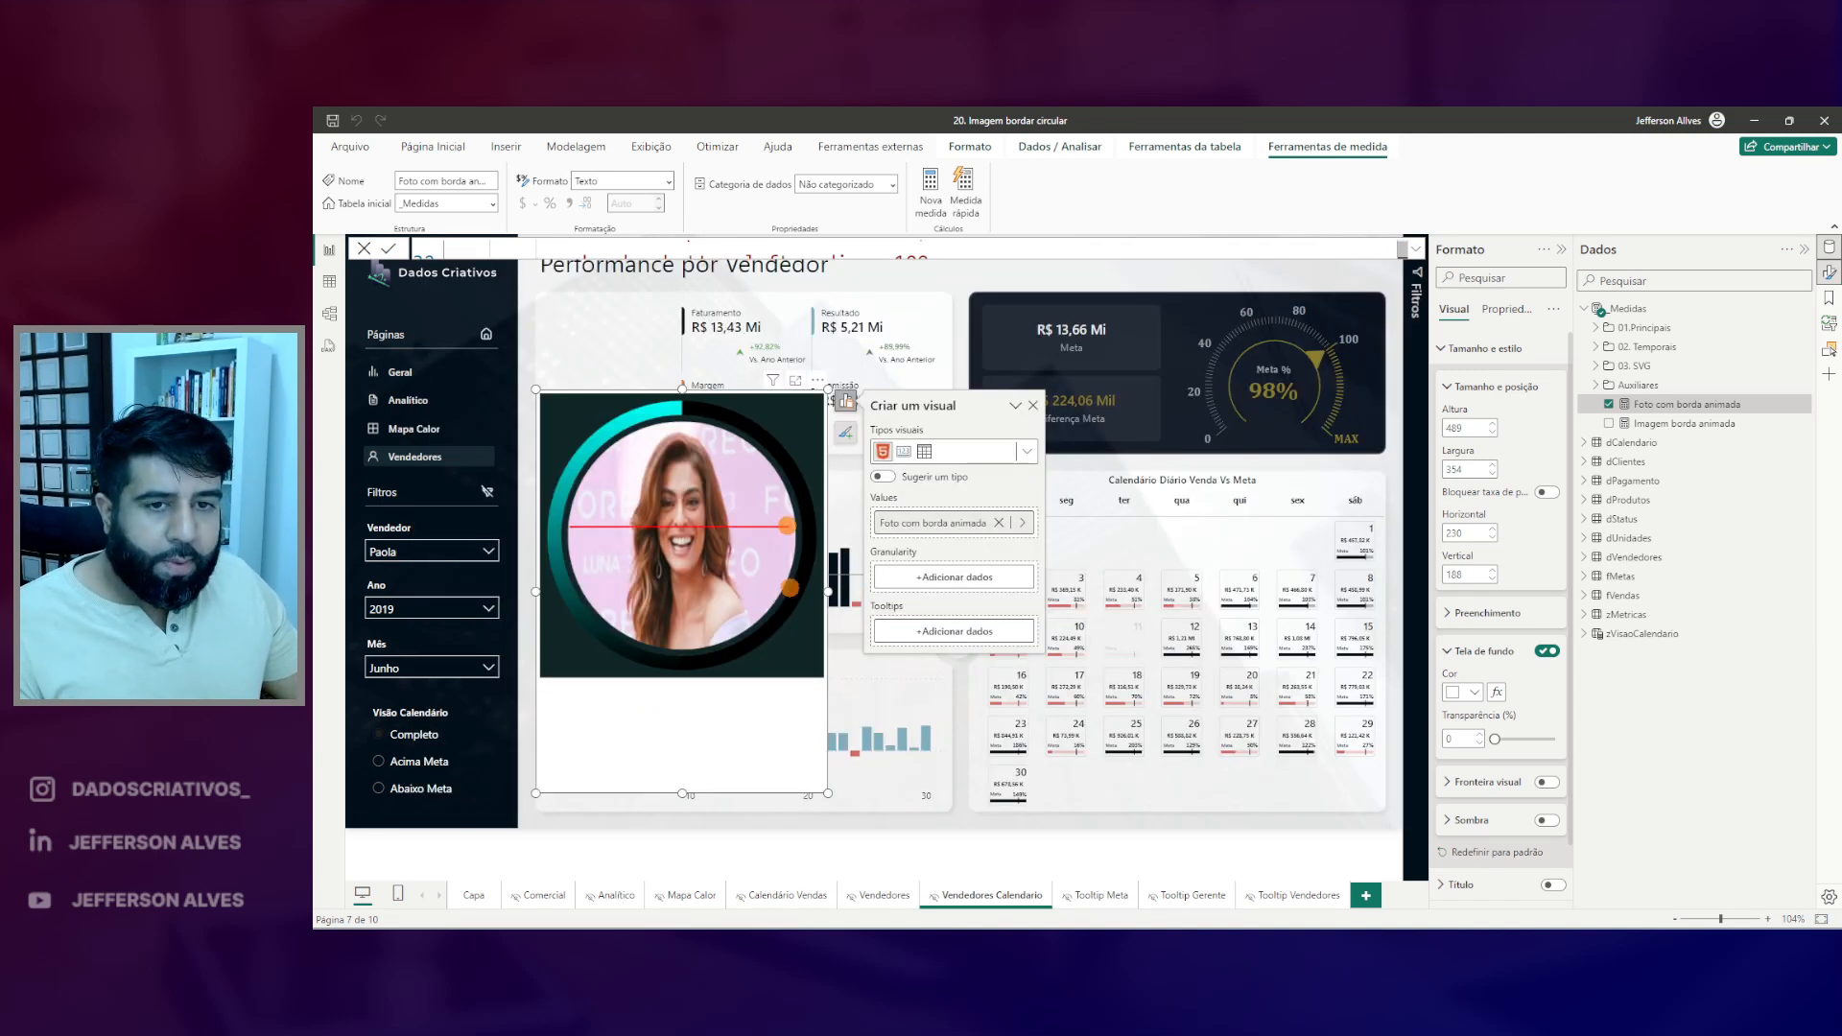
click(1416, 248)
scroll(691, 658, down, 1)
click(834, 684)
text(;)
key(Return)
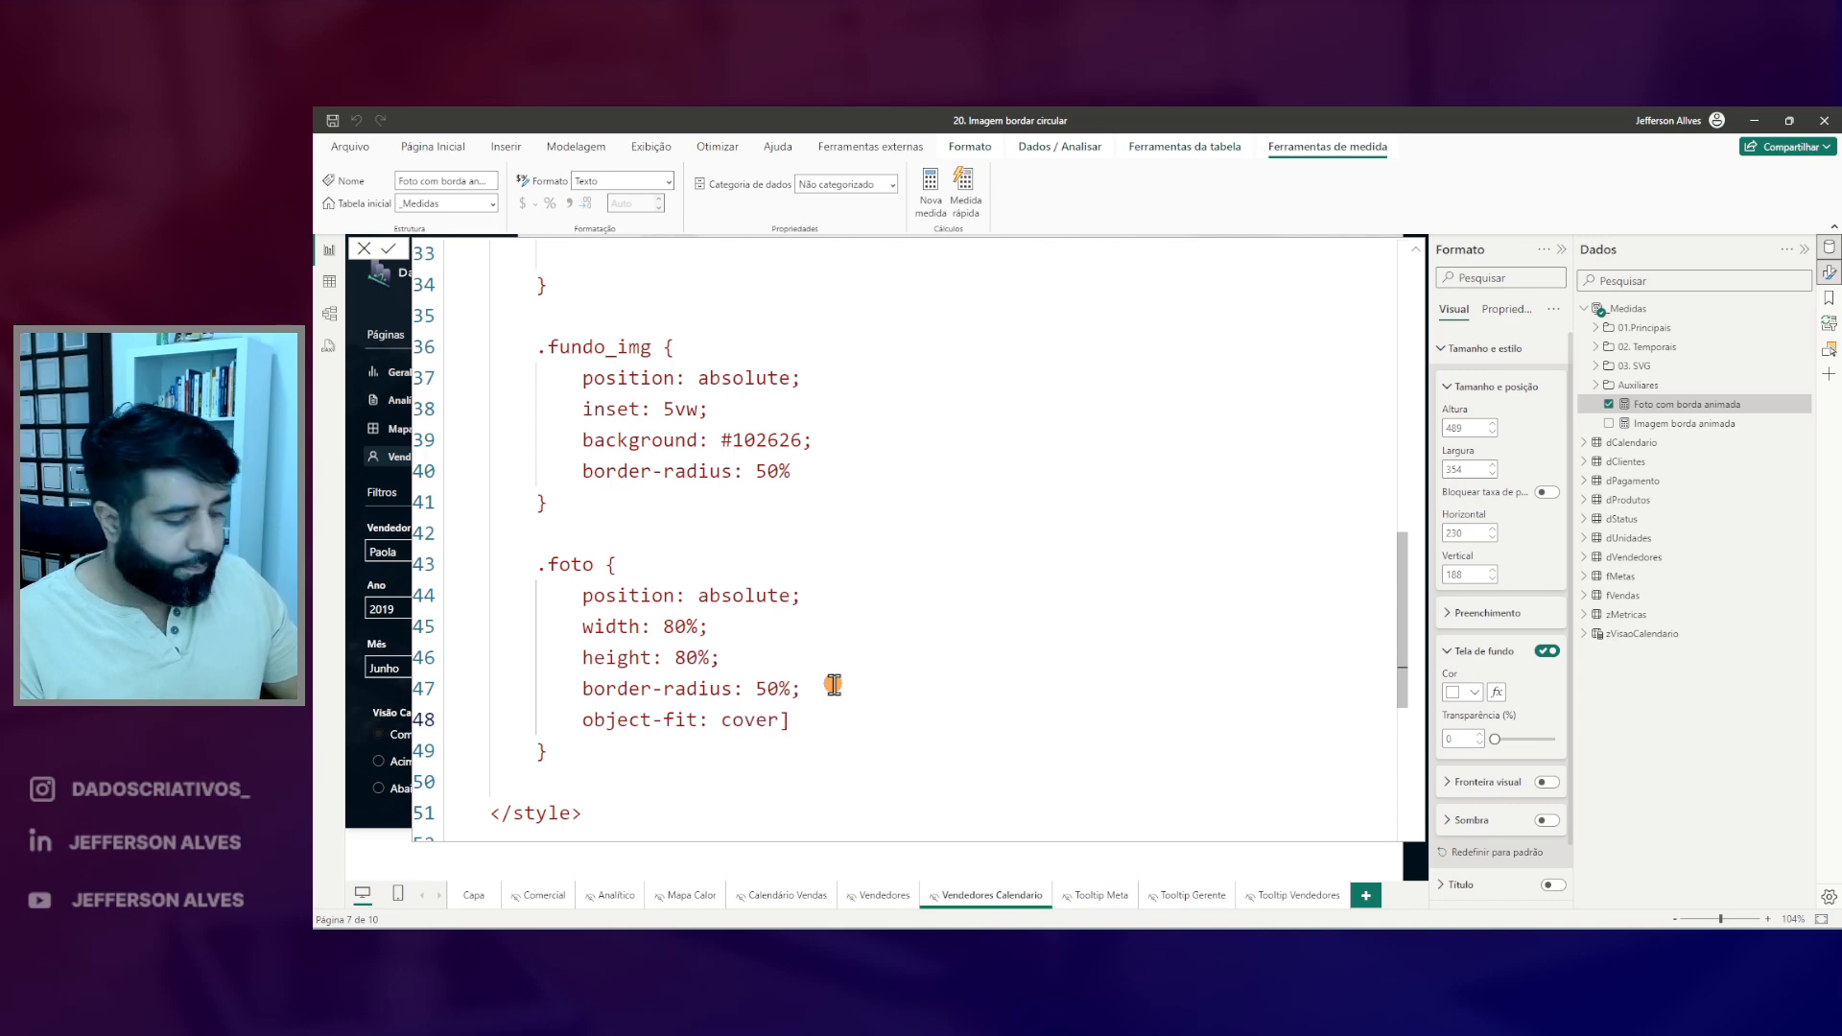
key(Return)
click(1415, 249)
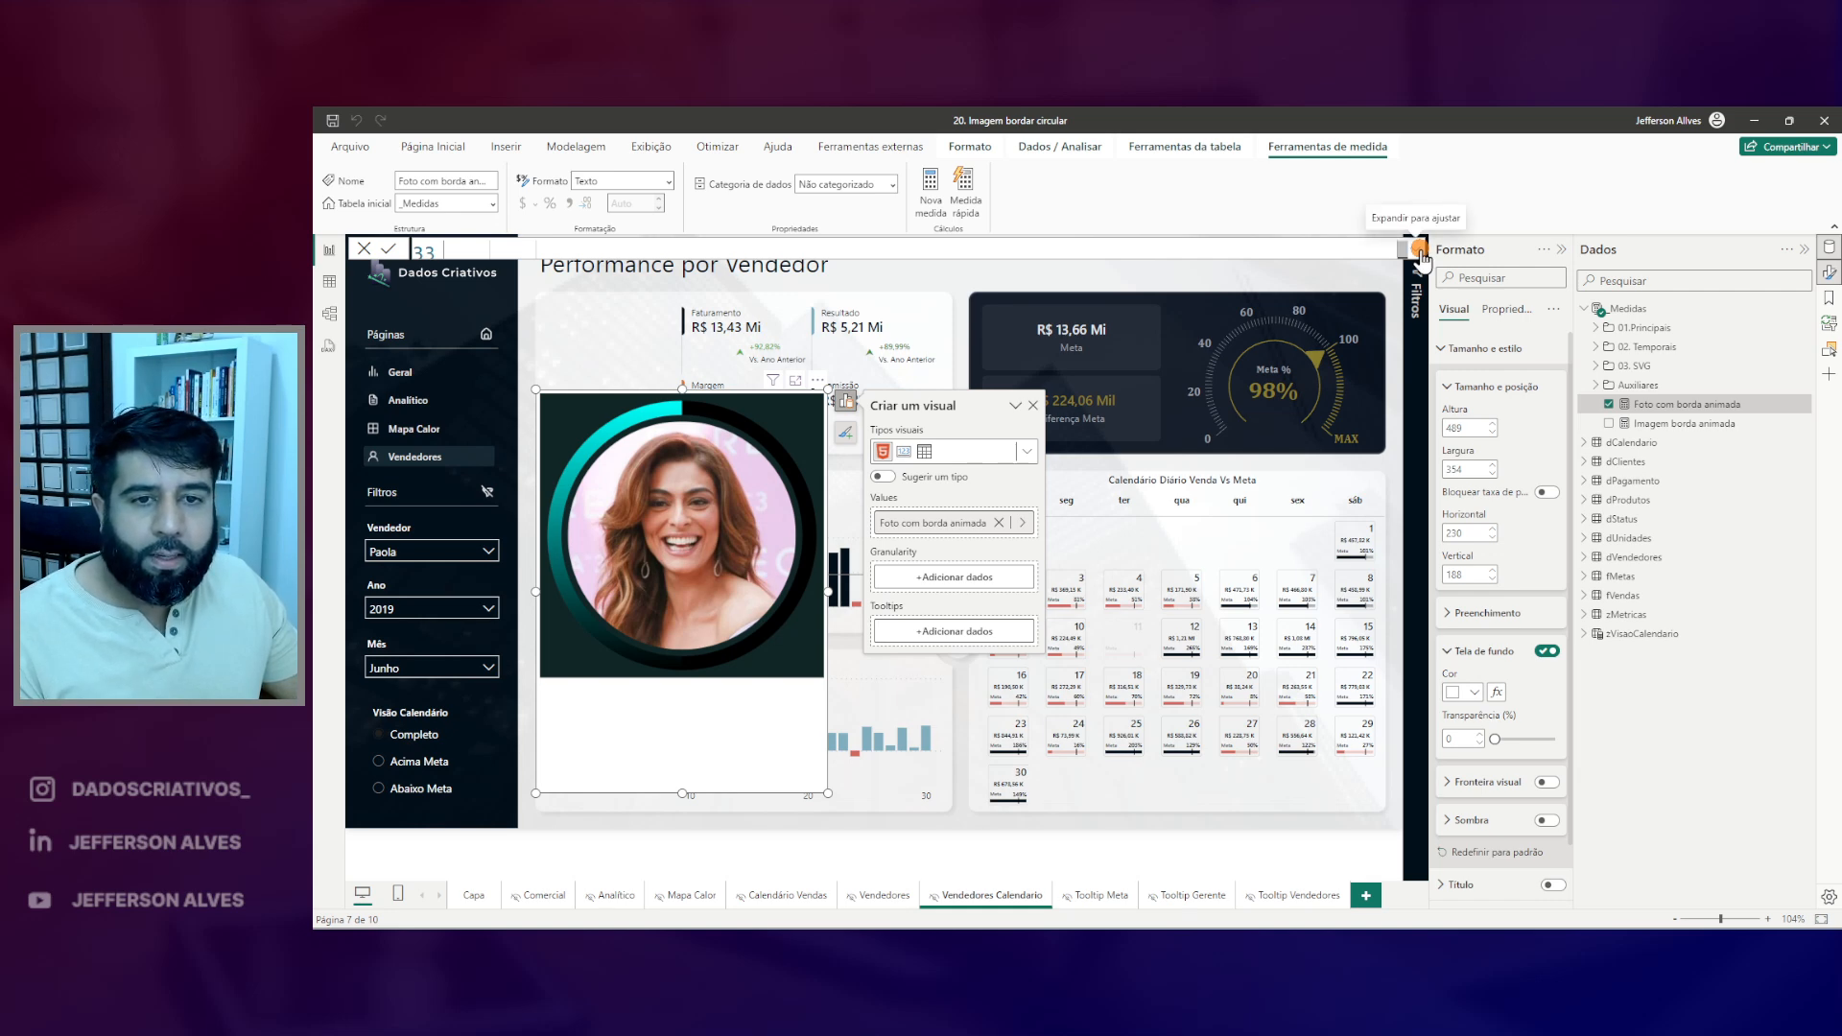
- Enlarge the photo visual to 473 wide by 512 high
click(1419, 249)
double_click(675, 627)
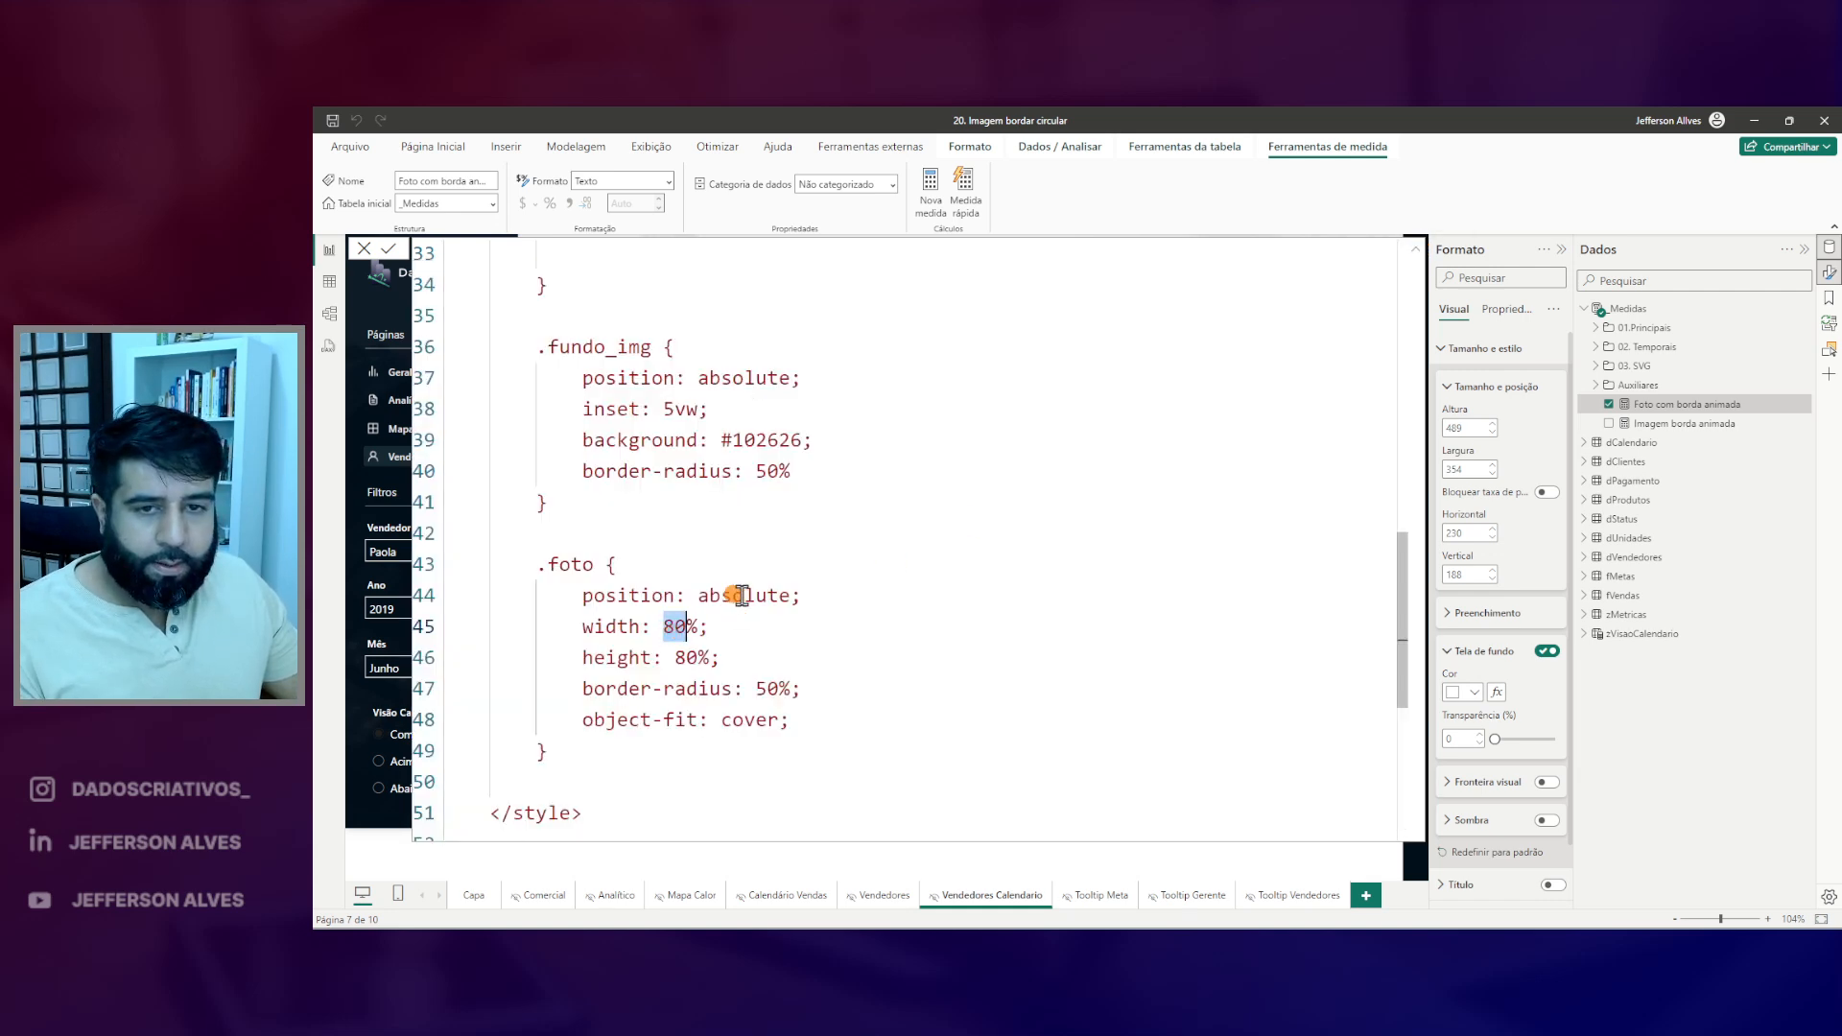
key(Escape)
drag(826, 791, 927, 816)
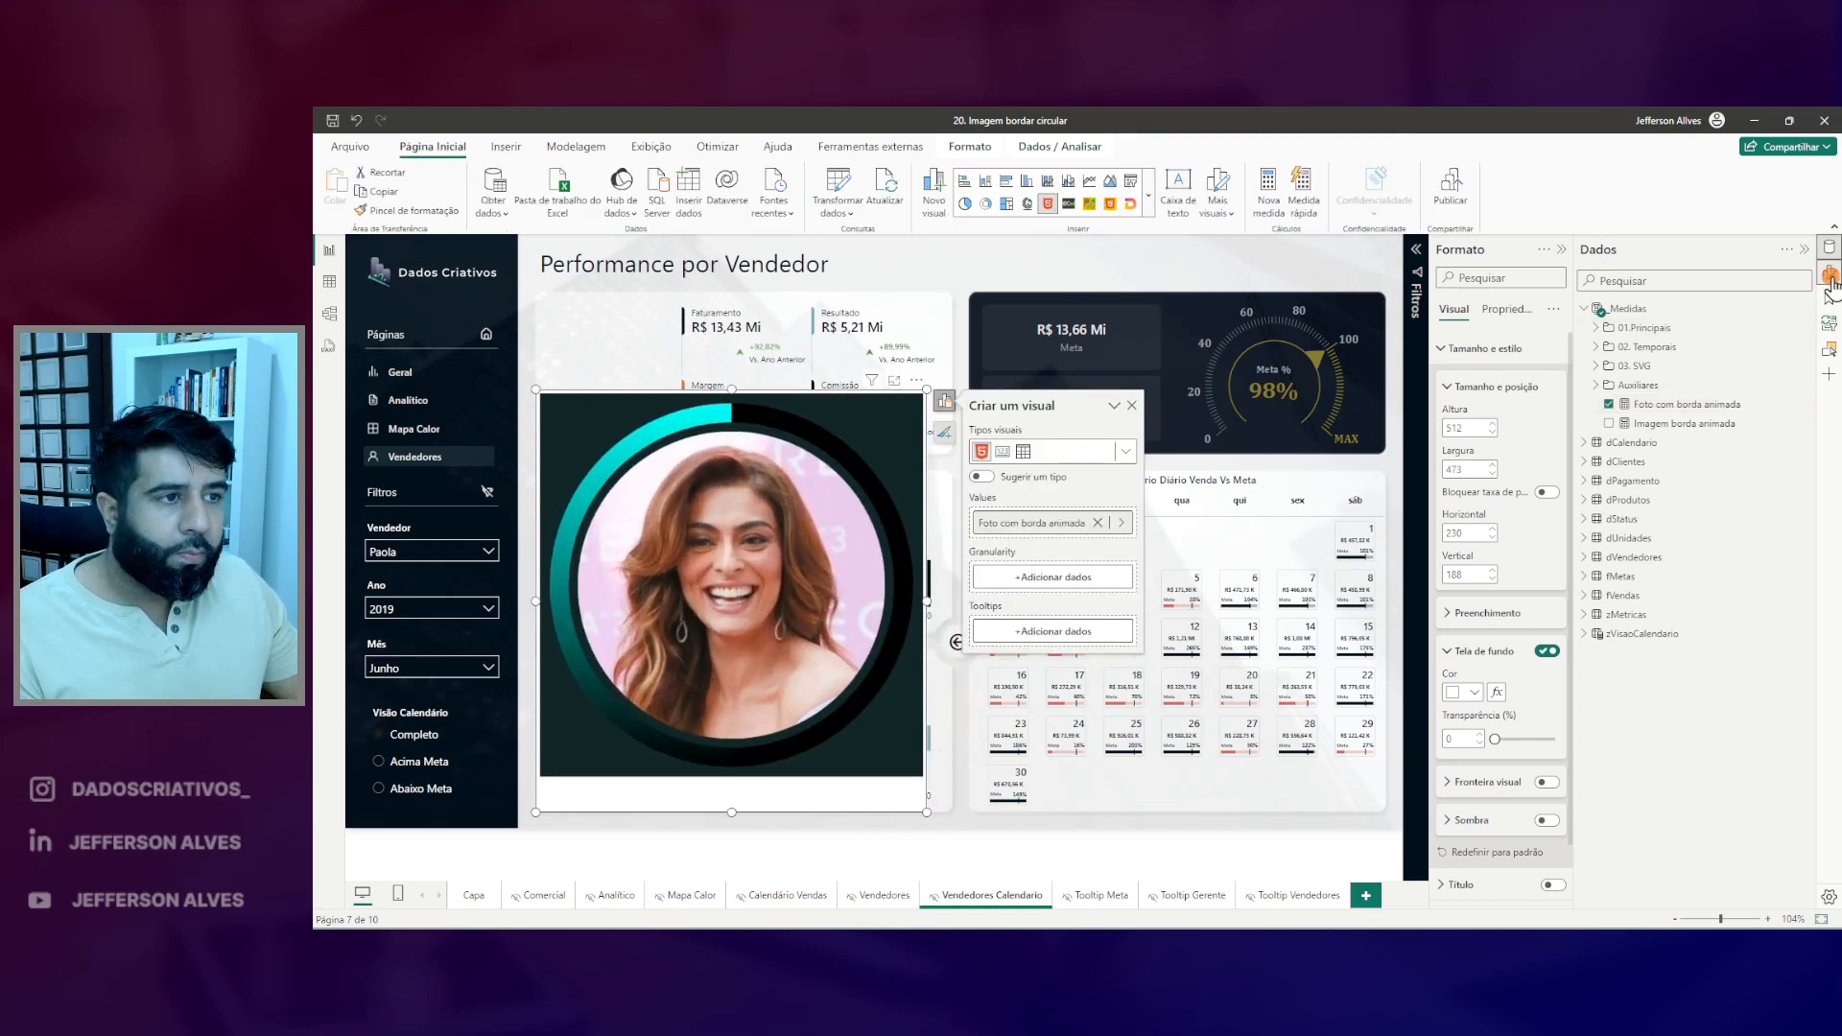
- Set both width and height in the .foto rule of Foto com borda animada to 50% and apply the measure
click(1651, 404)
scroll(747, 659, down, 2)
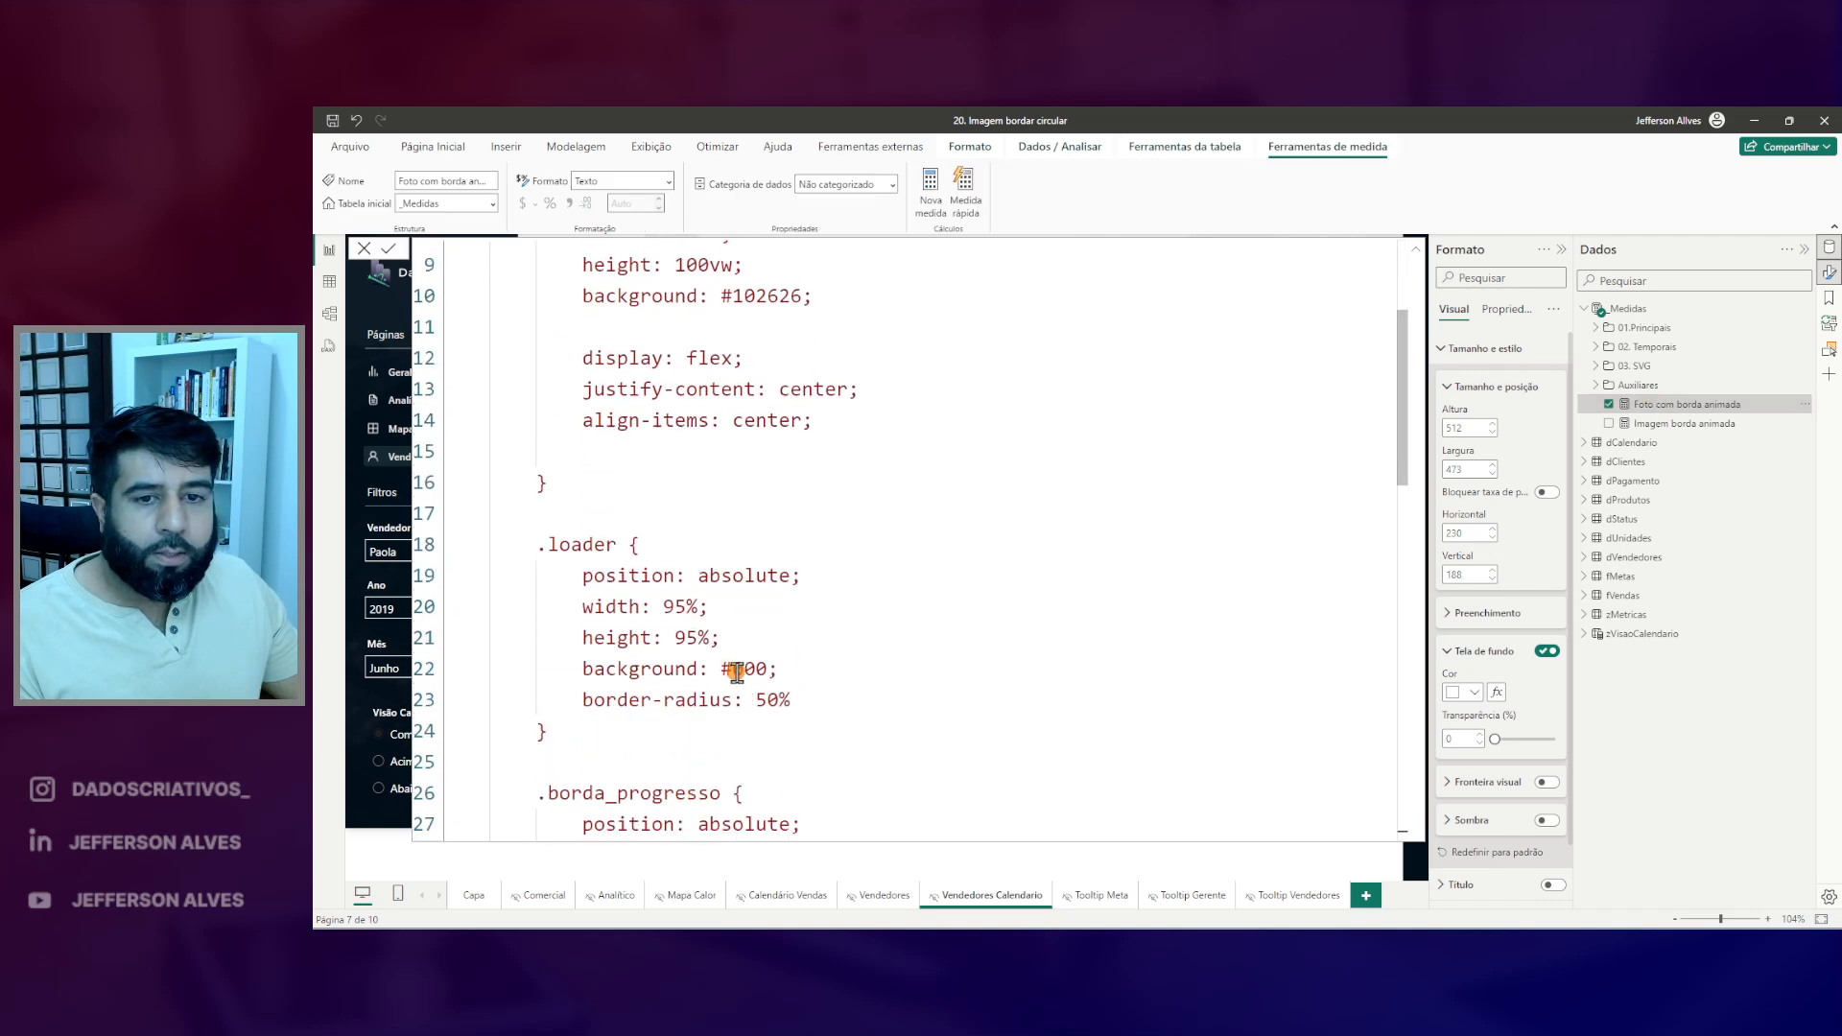
scroll(746, 659, down, 10)
double_click(684, 467)
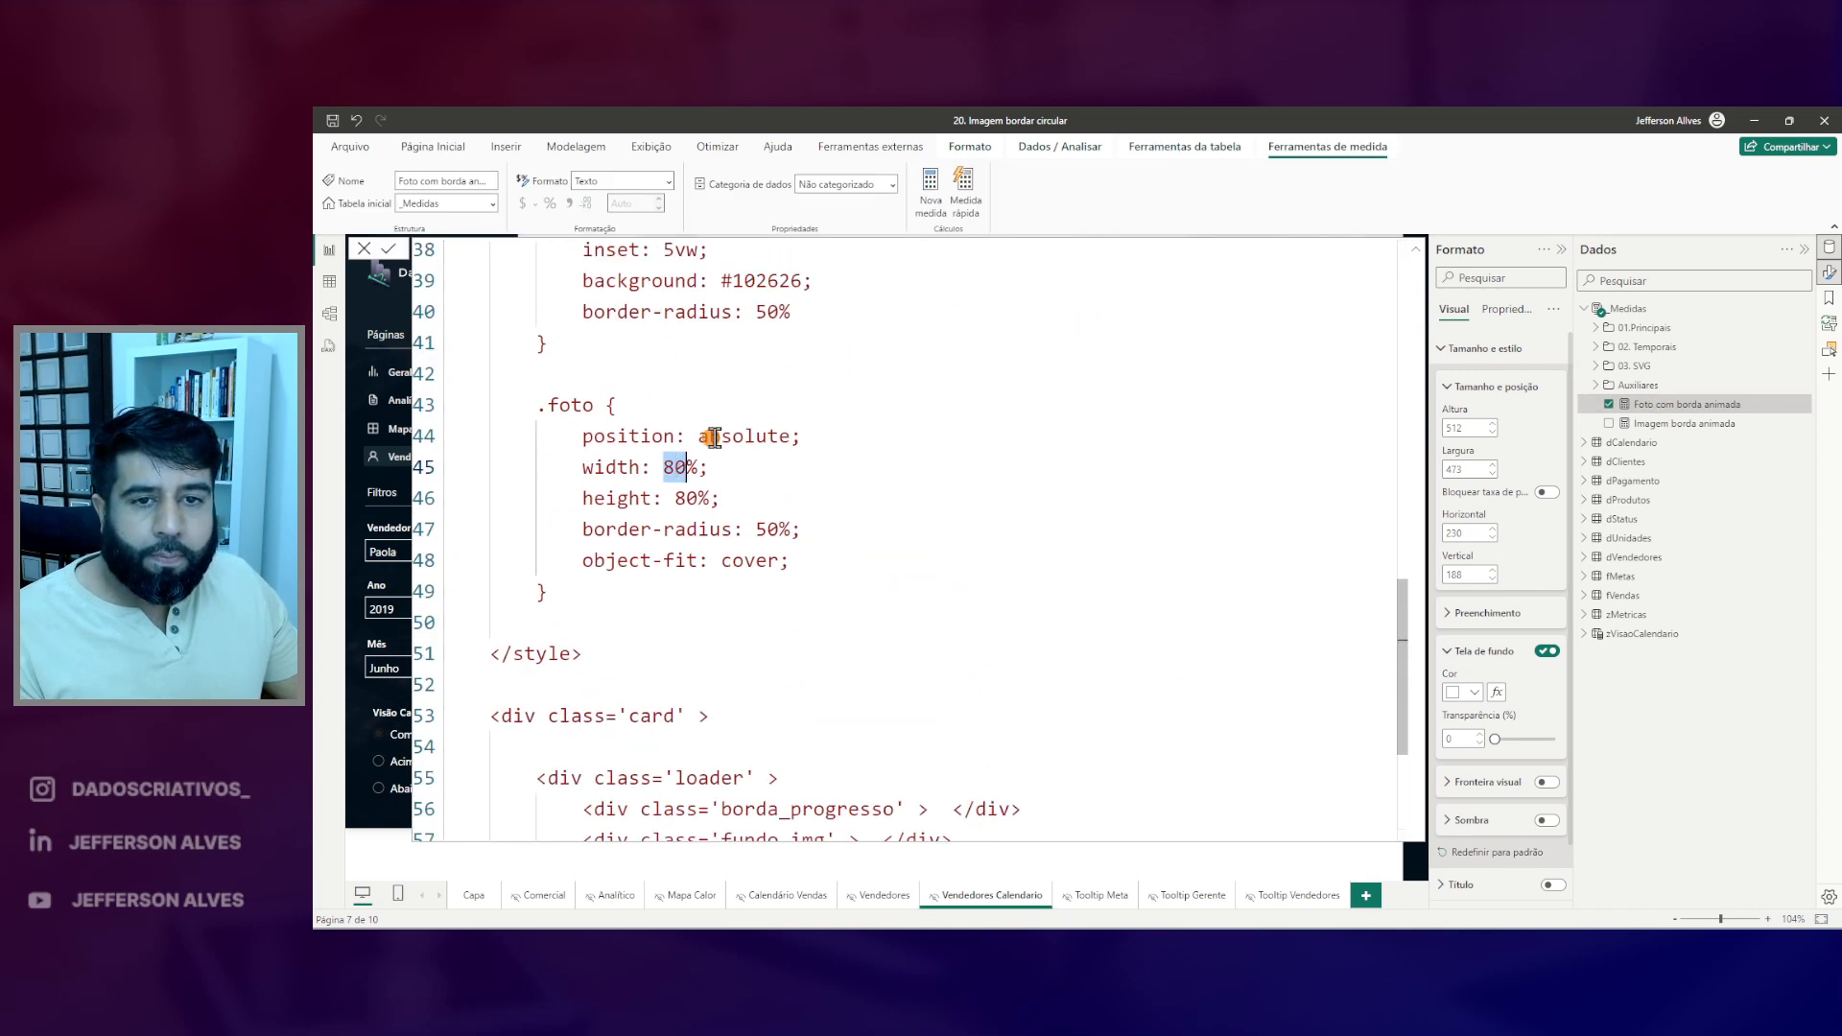
key(ctrl+d)
text(50)
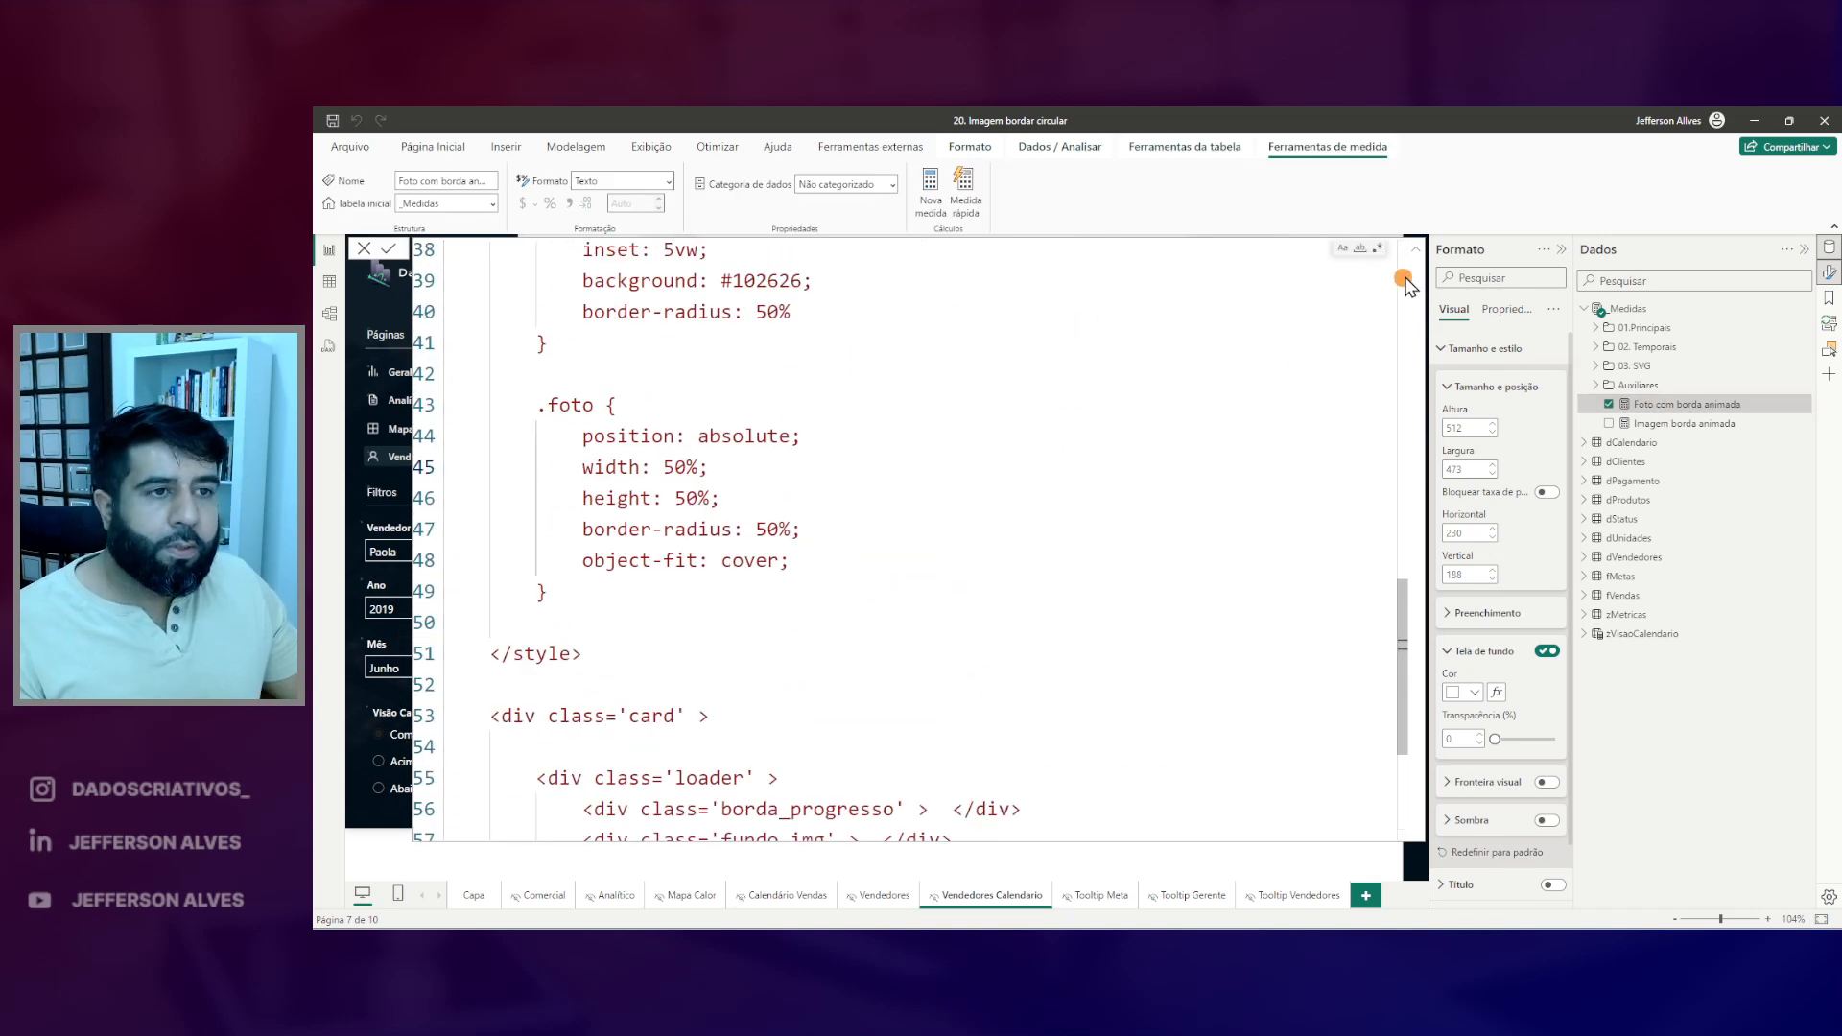
click(1416, 248)
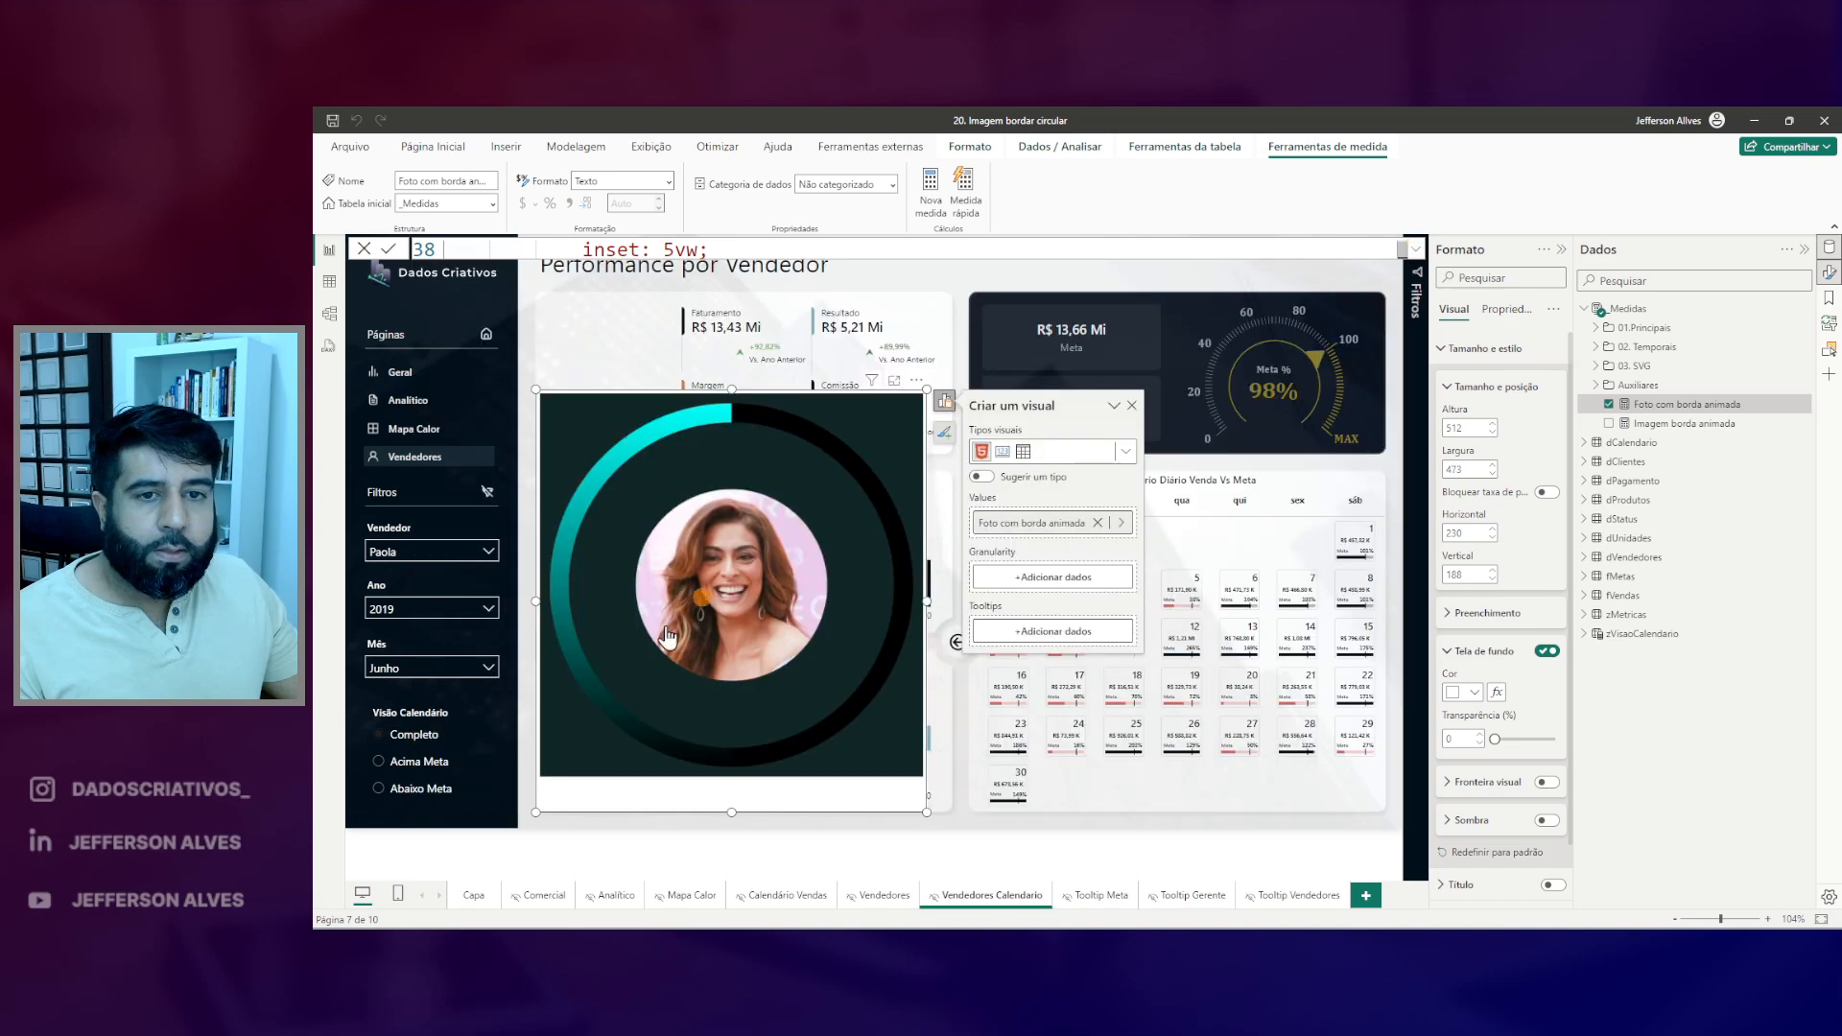
- Set the .foto rule's width and height back to 80% and apply the measure
click(1416, 248)
double_click(676, 467)
key(ctrl+d)
text(0%;)
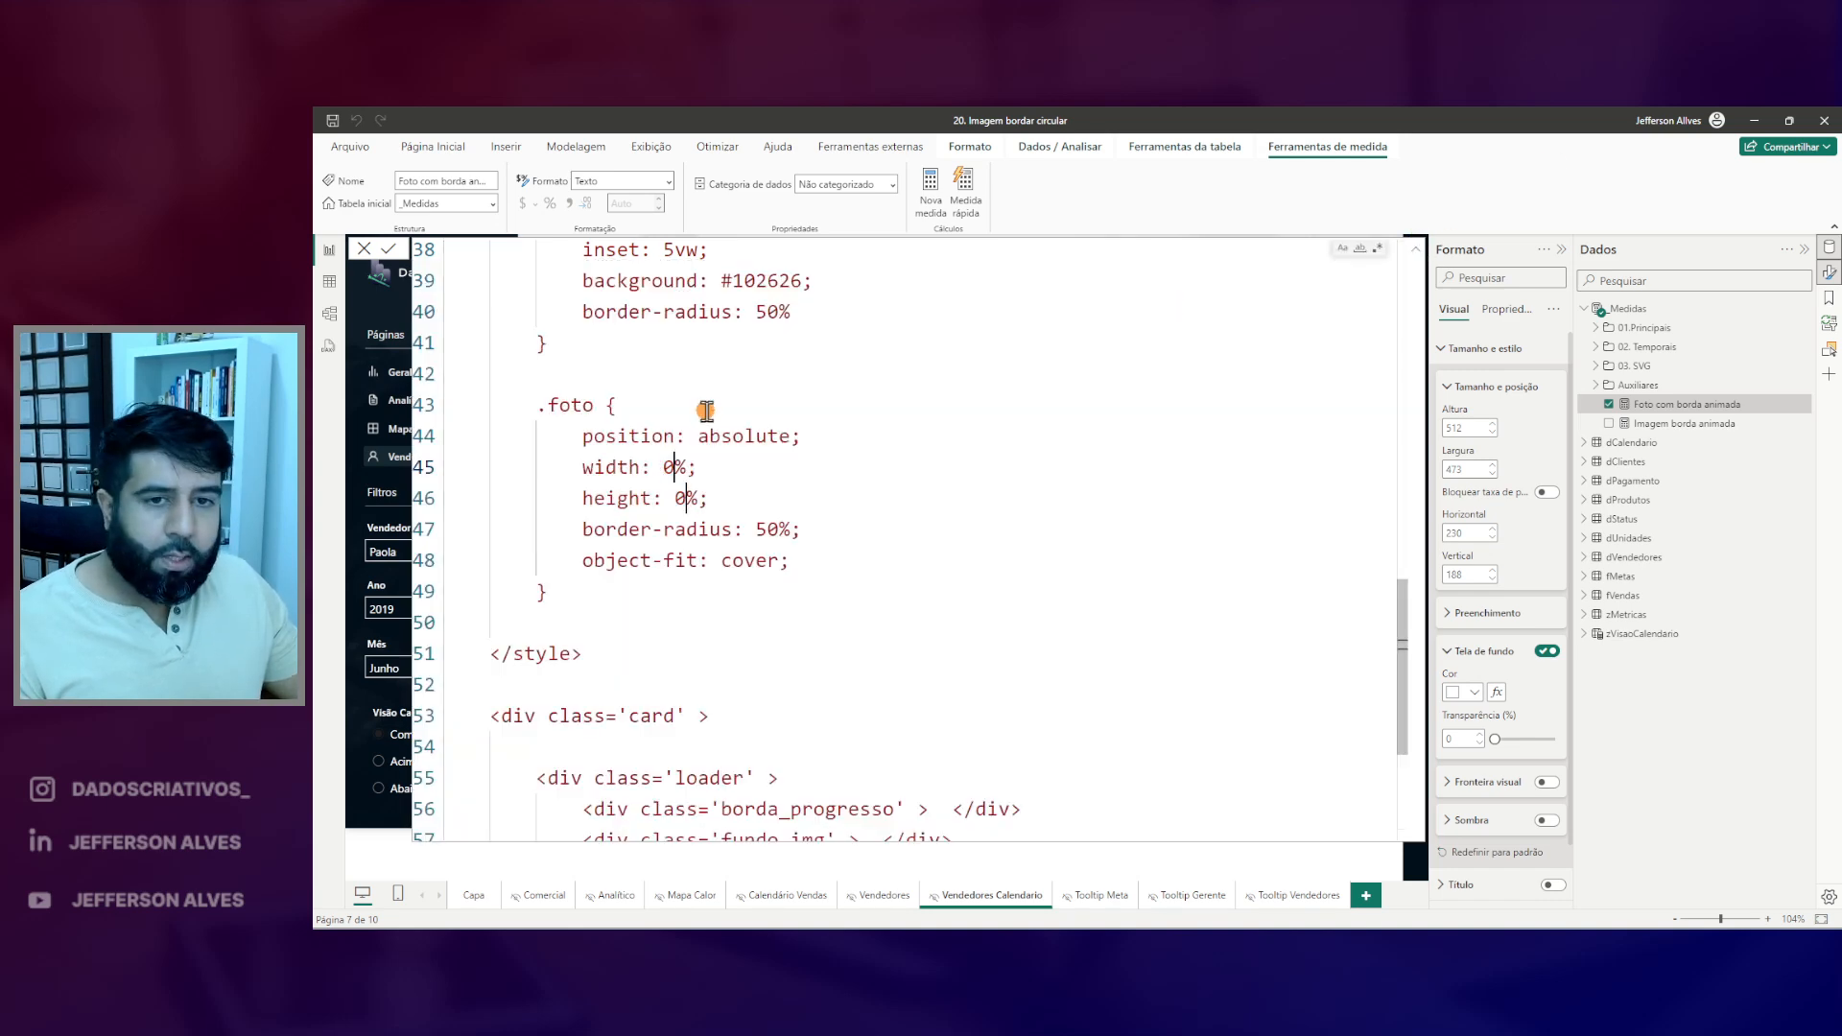
key(BackSpace)
text(80,)
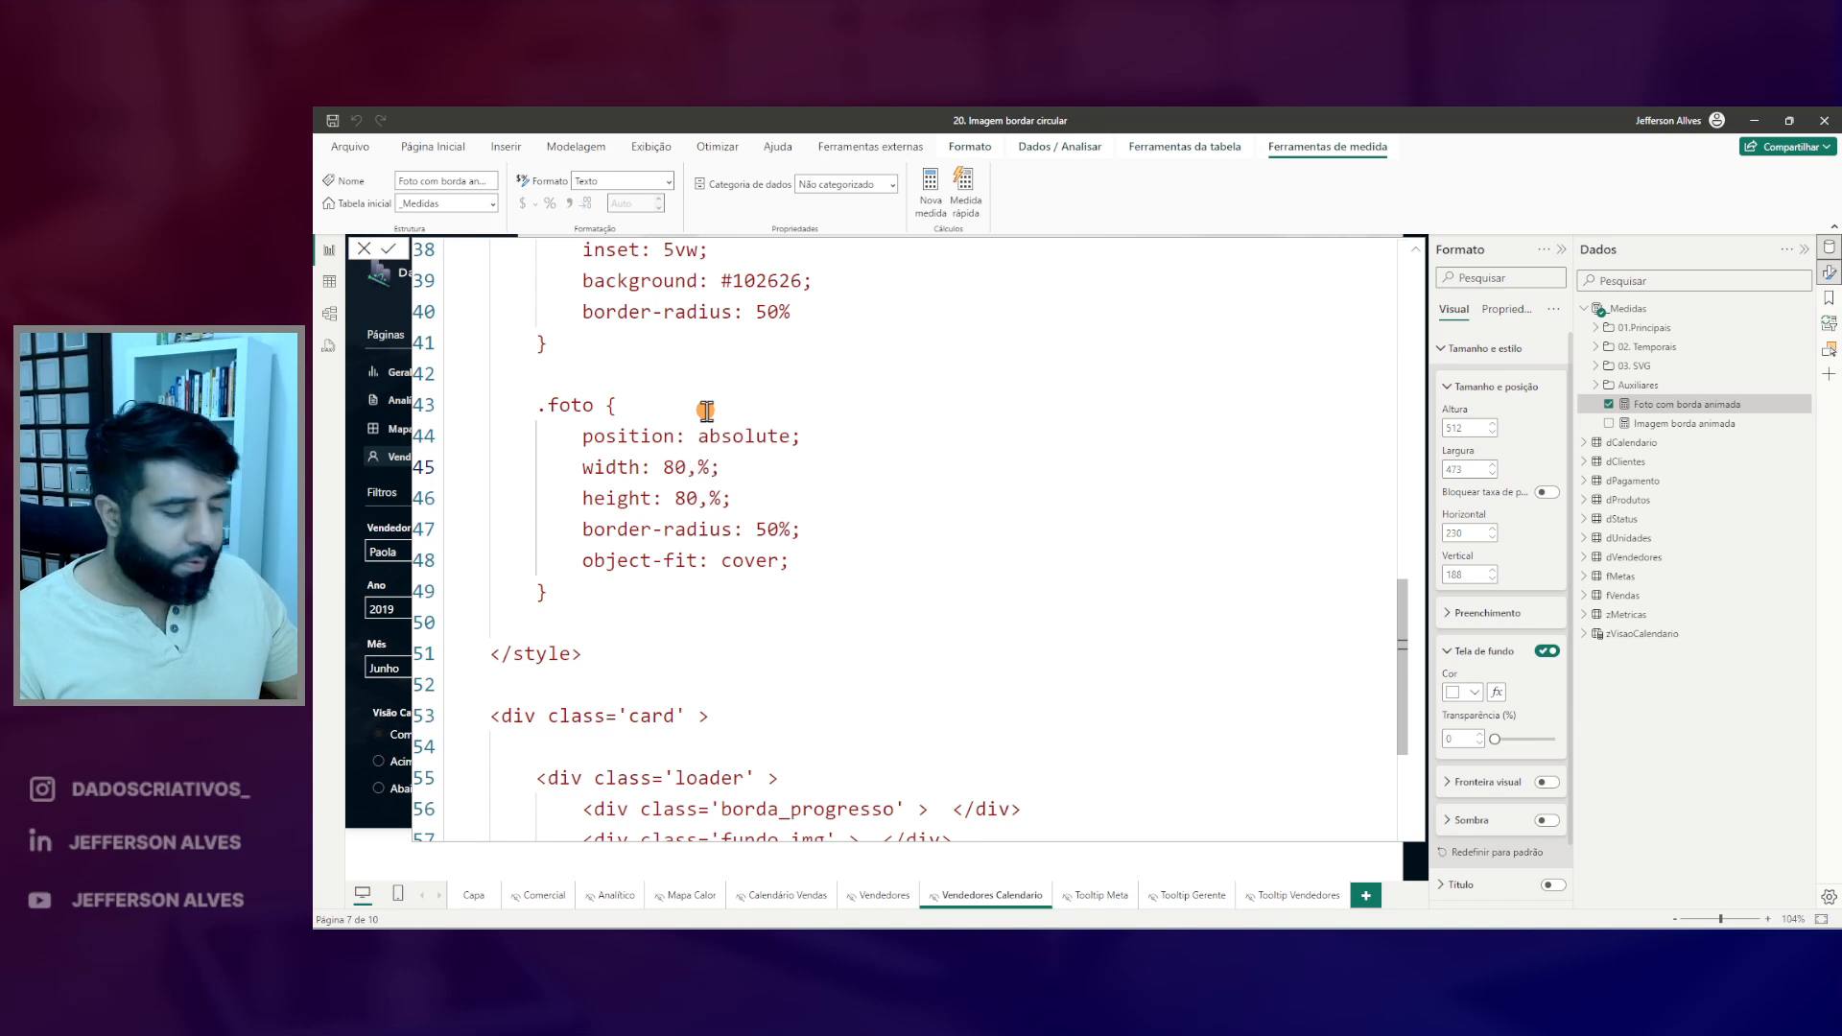
click(1416, 249)
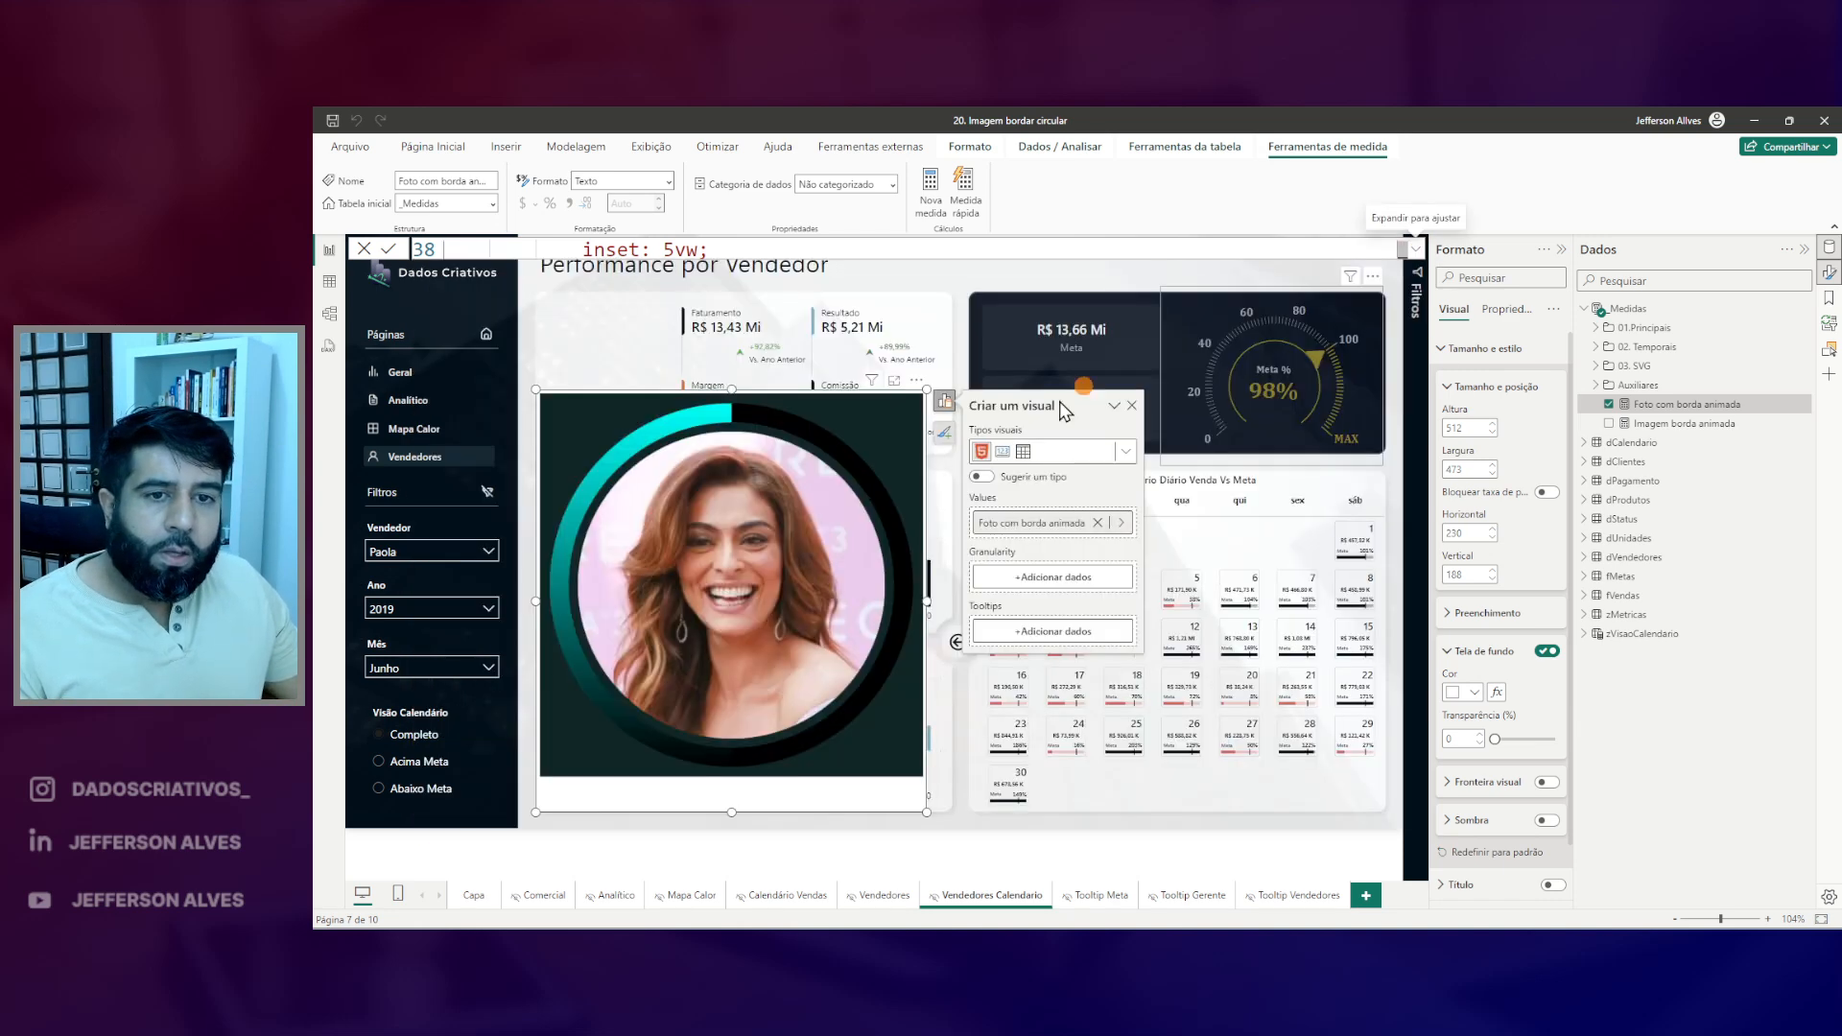
mouse_move(739, 449)
mouse_down()
mouse_move(599, 614)
mouse_move(790, 455)
mouse_up()
key(Escape)
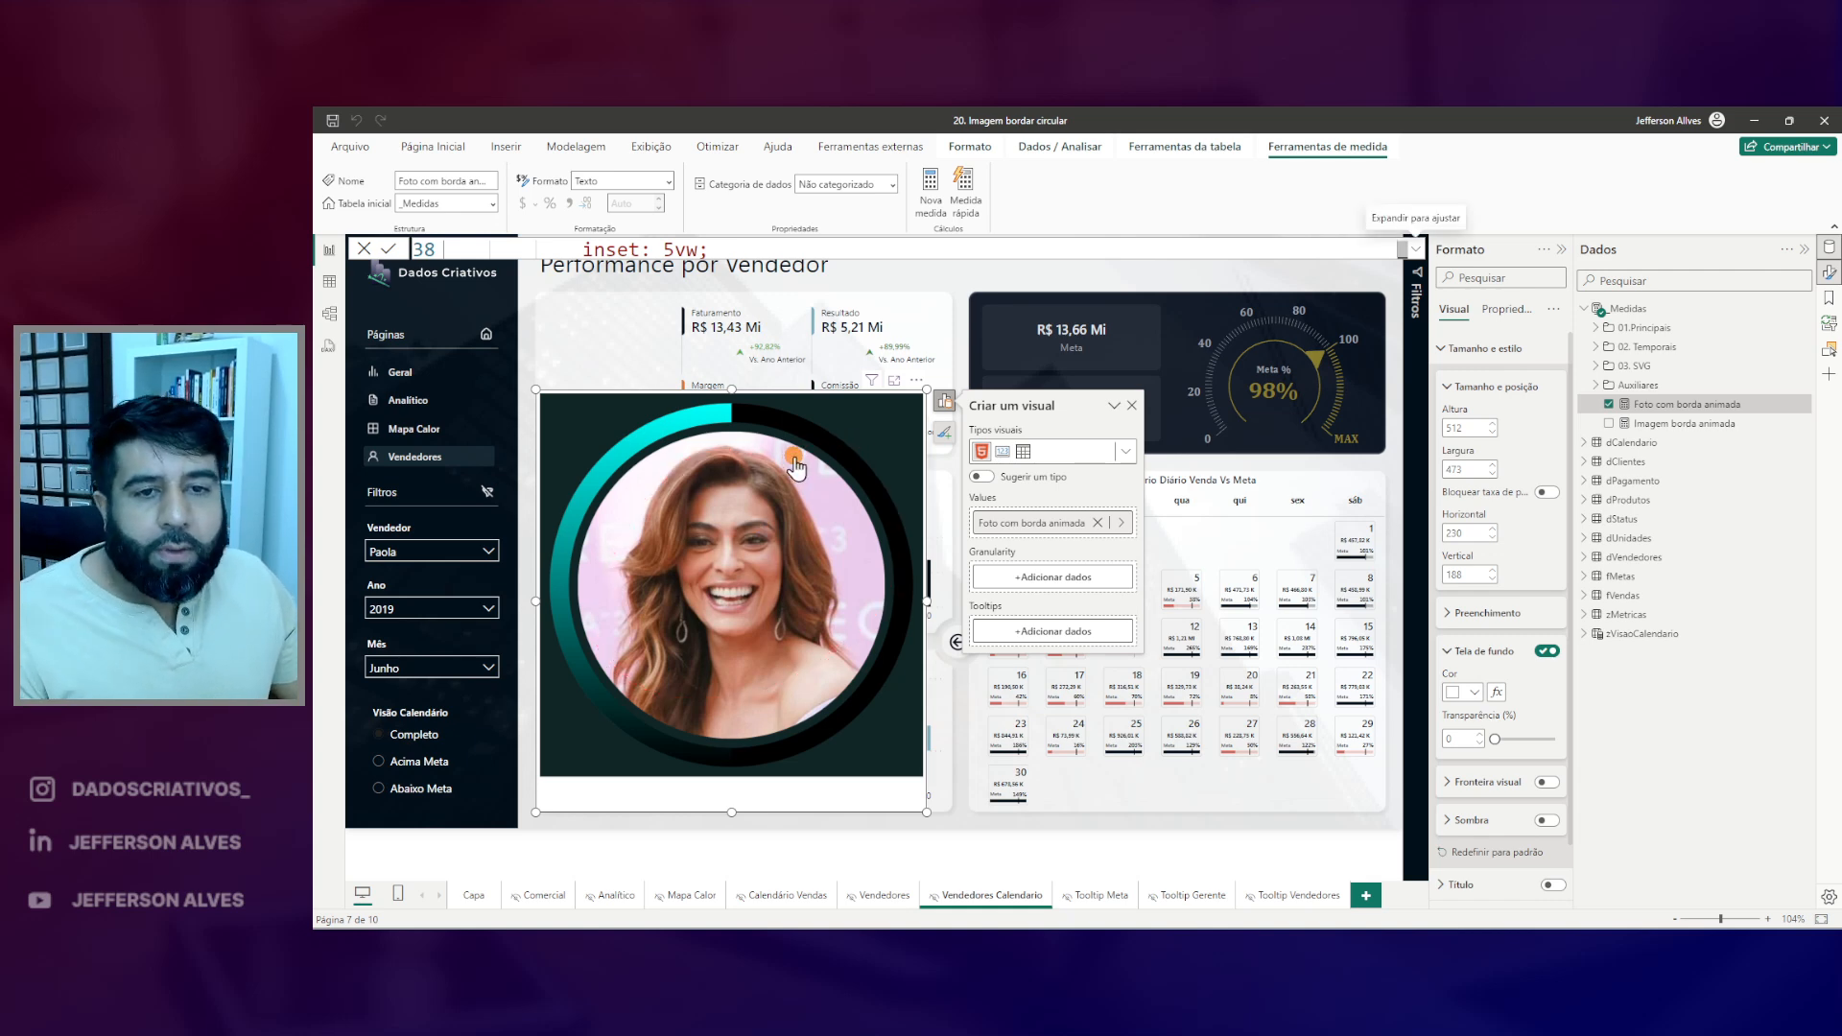
mouse_move(724, 408)
mouse_down()
mouse_move(883, 475)
mouse_move(911, 643)
mouse_move(749, 763)
mouse_move(577, 499)
mouse_up()
key(Escape)
click(1415, 248)
scroll(645, 510, down, 2)
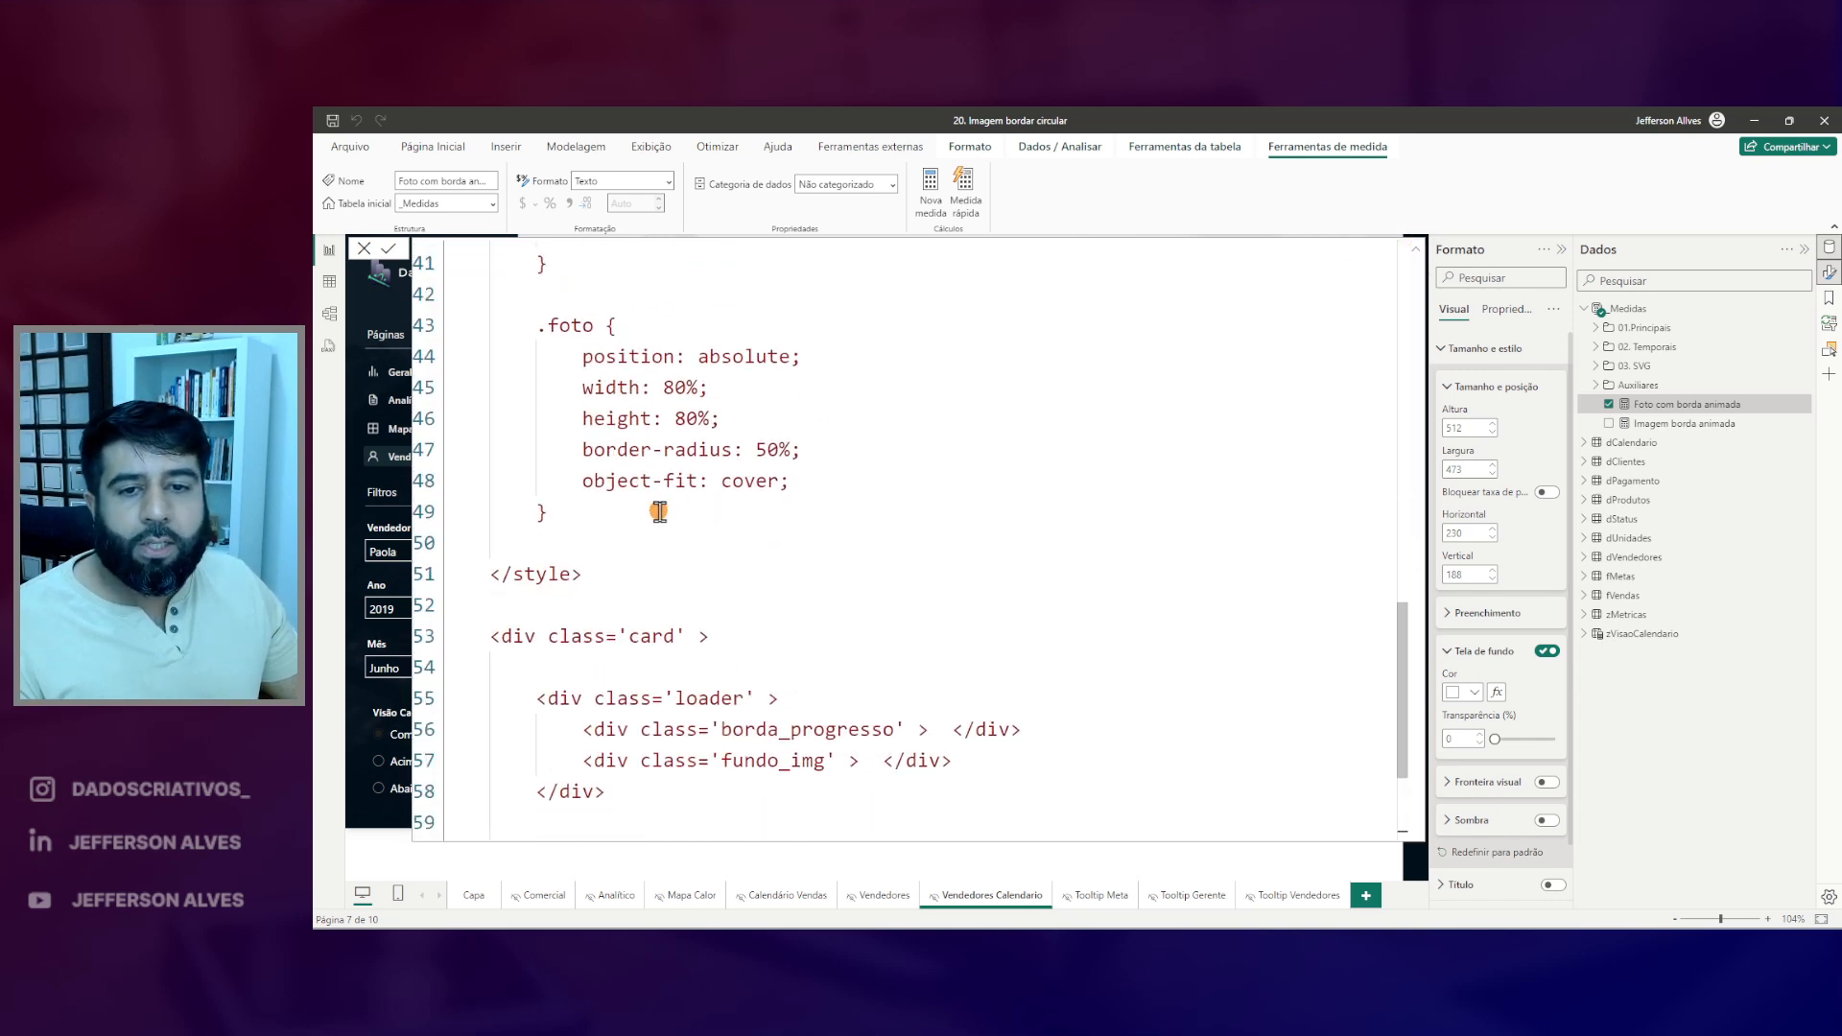
scroll(594, 554, up, 1)
key(ctrl+2)
drag(488, 600, 614, 645)
key(Escape)
click(572, 551)
key(Return)
key(Return)
text(@)
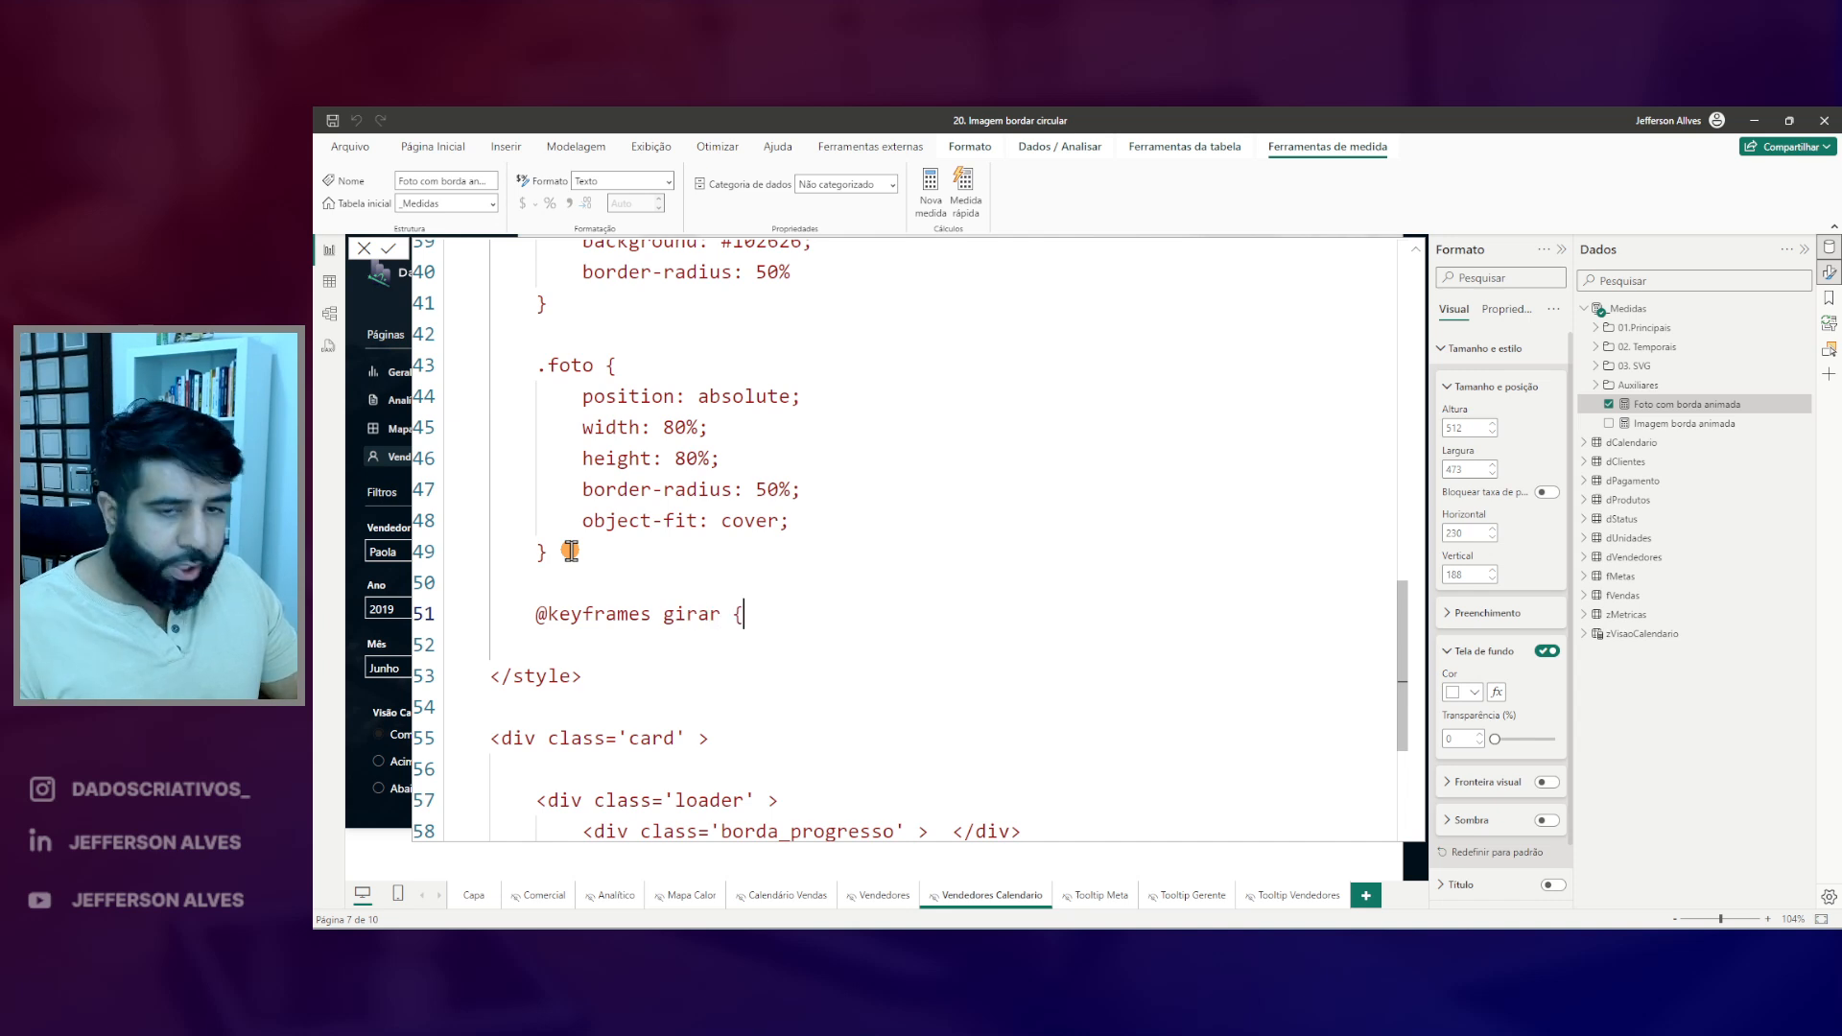
text(keyframes girar {)
key(Return)
key(Return)
drag(529, 596, 654, 637)
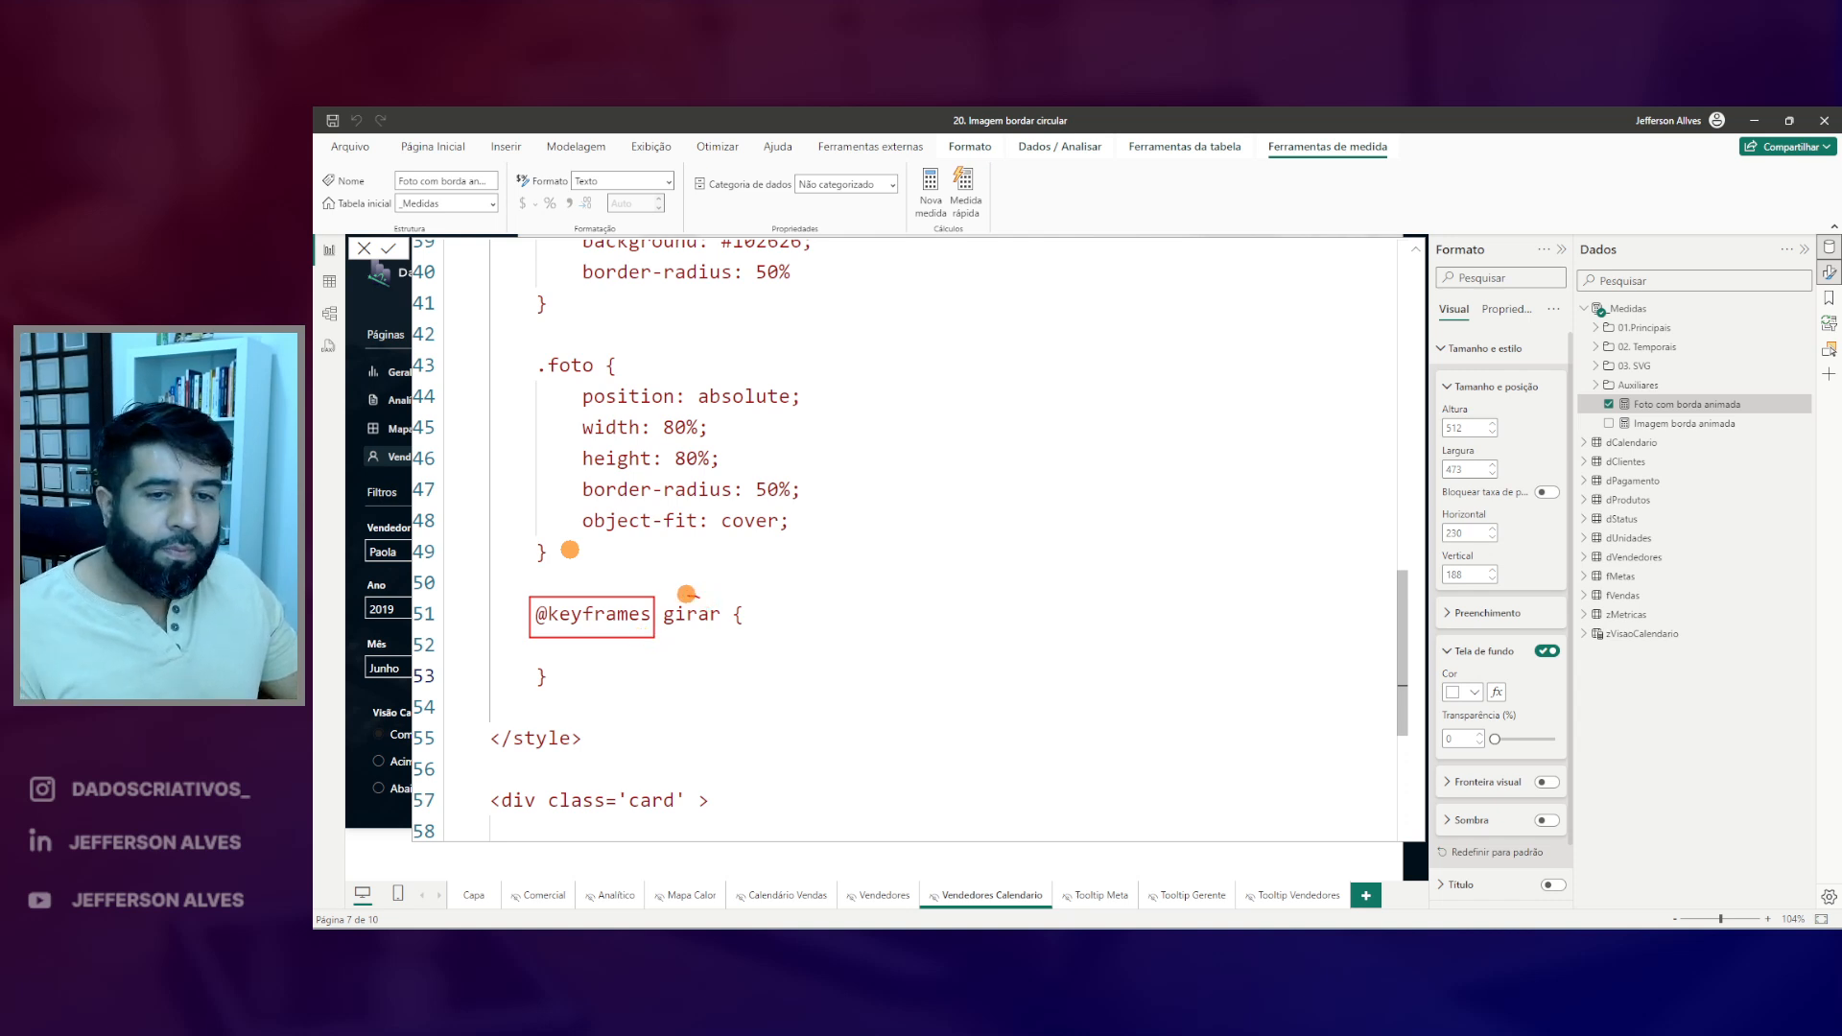
drag(660, 626, 769, 559)
key(Escape)
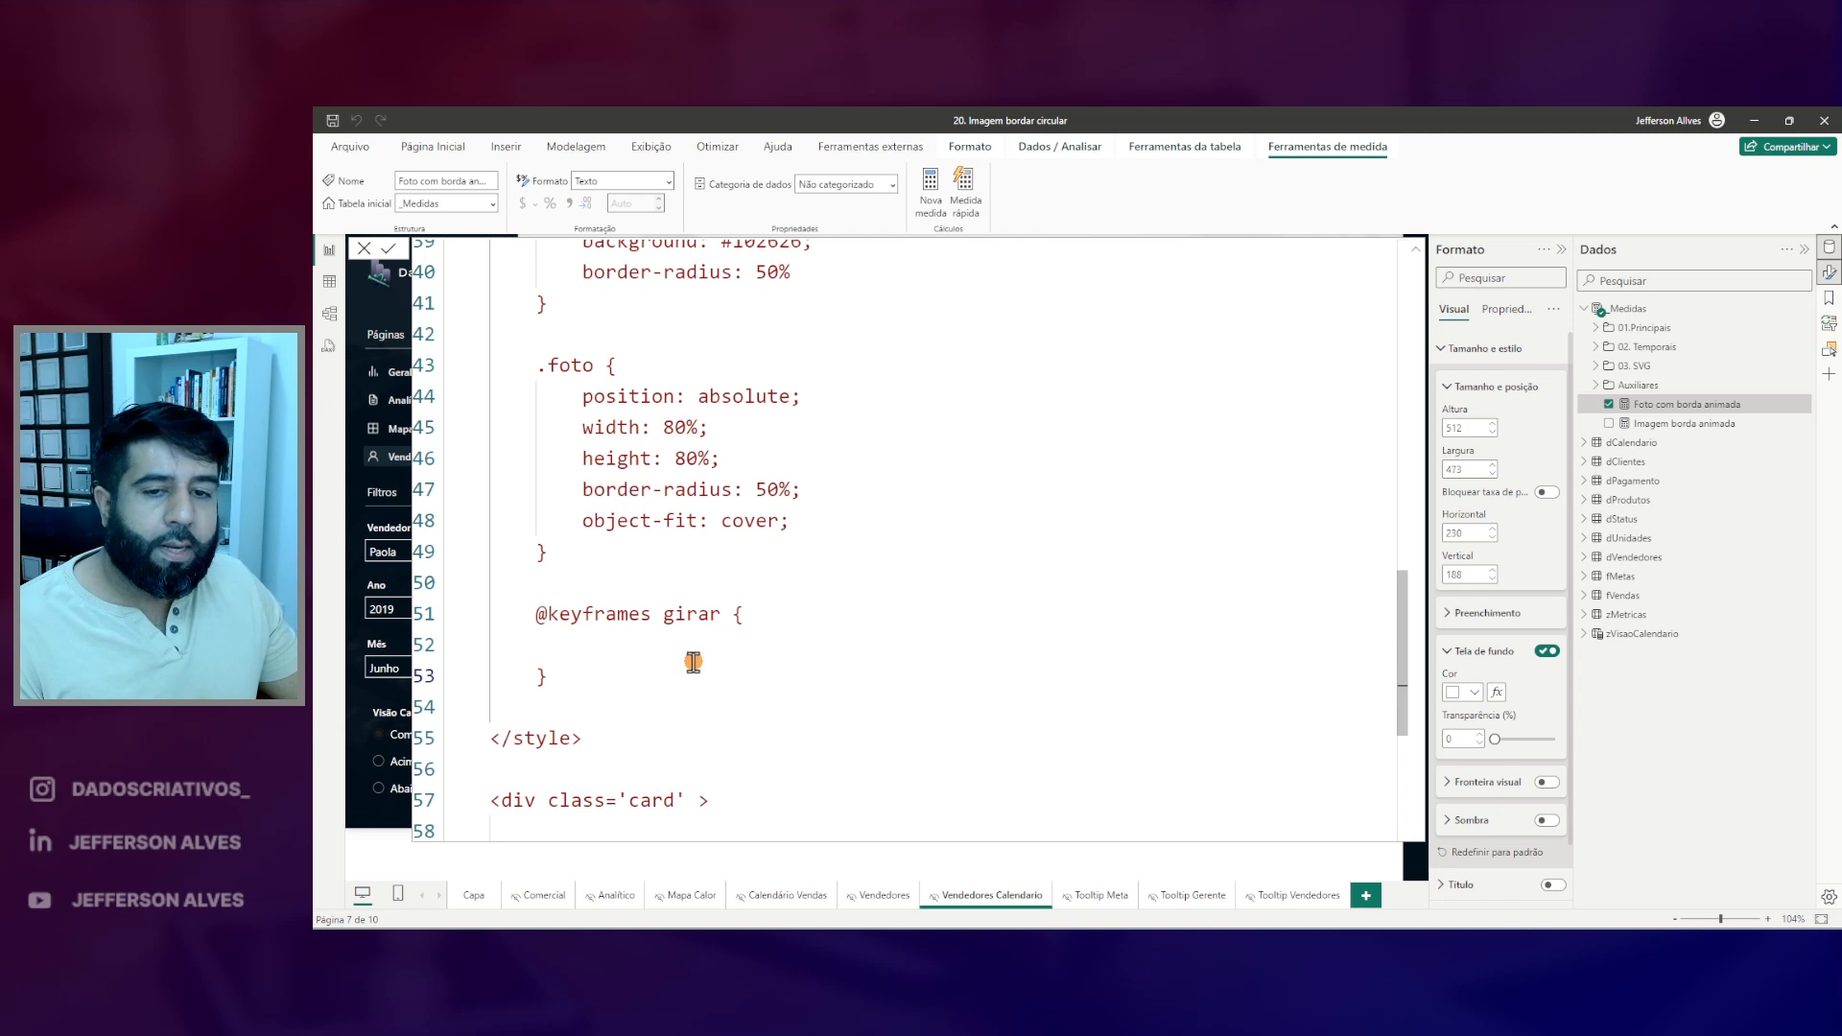
click(751, 648)
text(from { })
key(Return)
text(to)
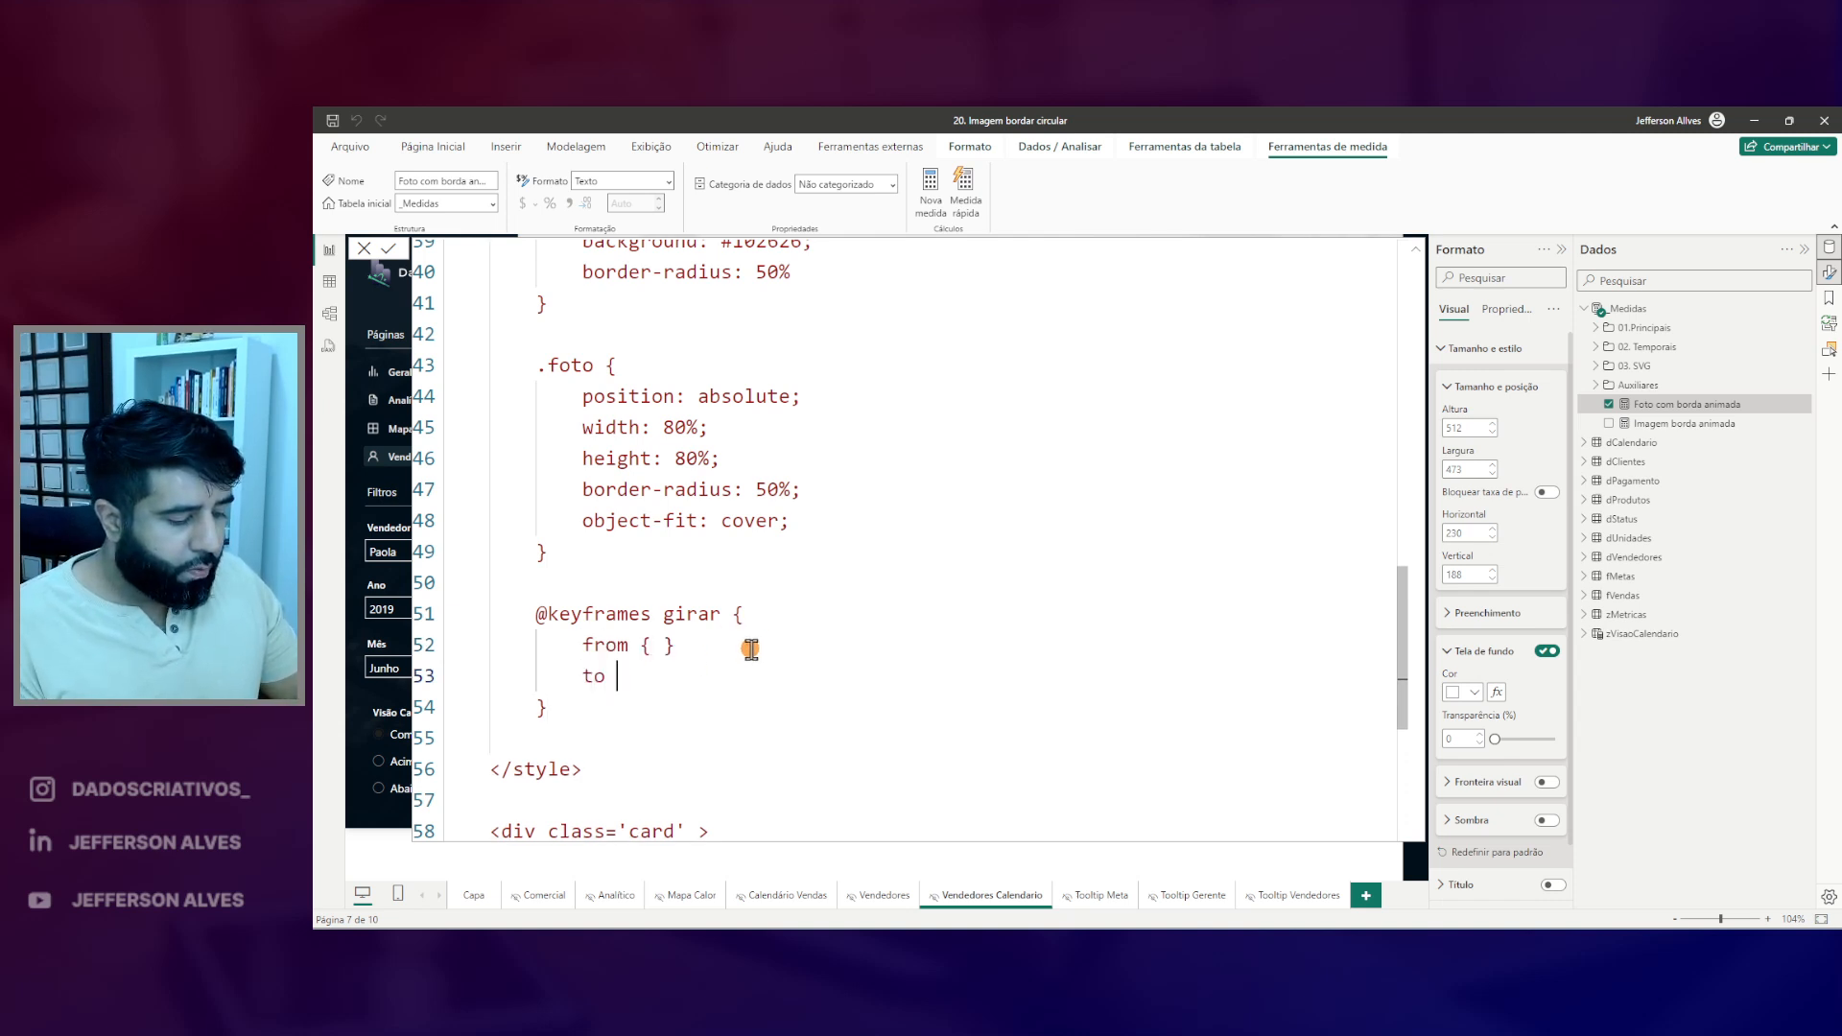
drag(687, 645, 585, 676)
click(660, 647)
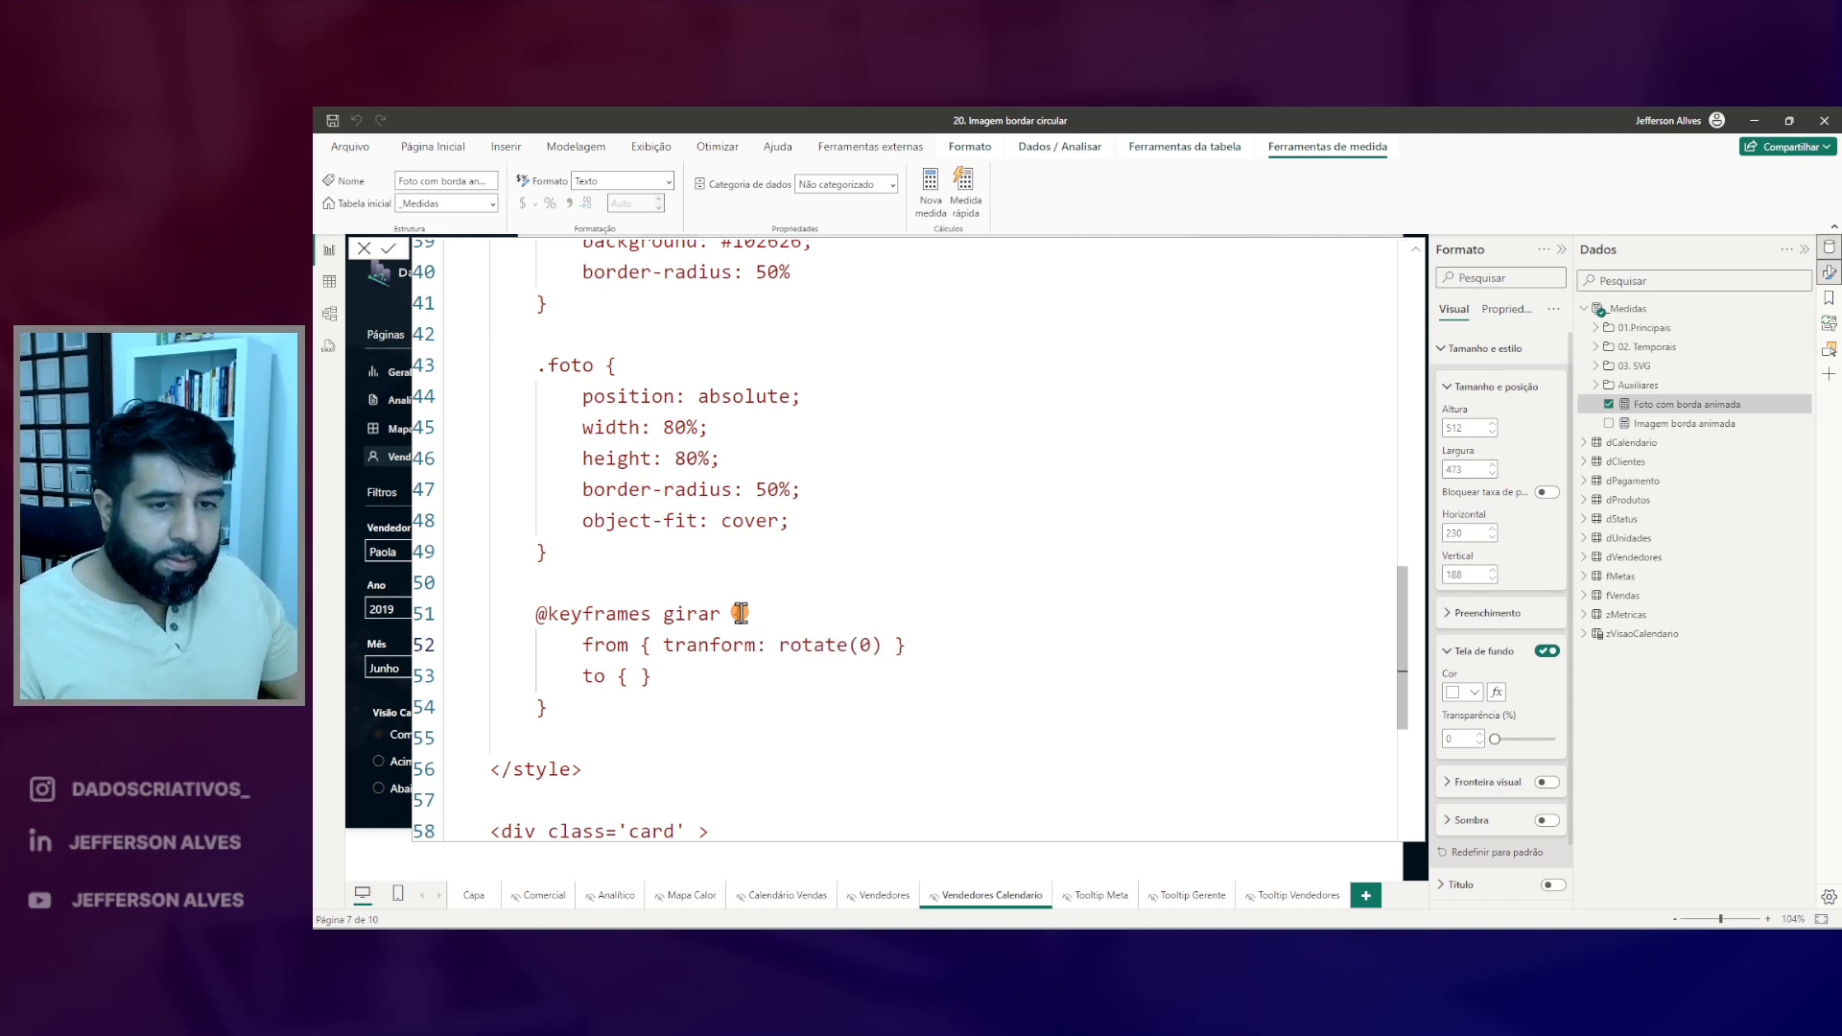
- Copy the from block's declaration into the to block, change it to rotate(360deg) and apply the measure
drag(664, 645, 880, 645)
key(ctrl+c)
click(629, 676)
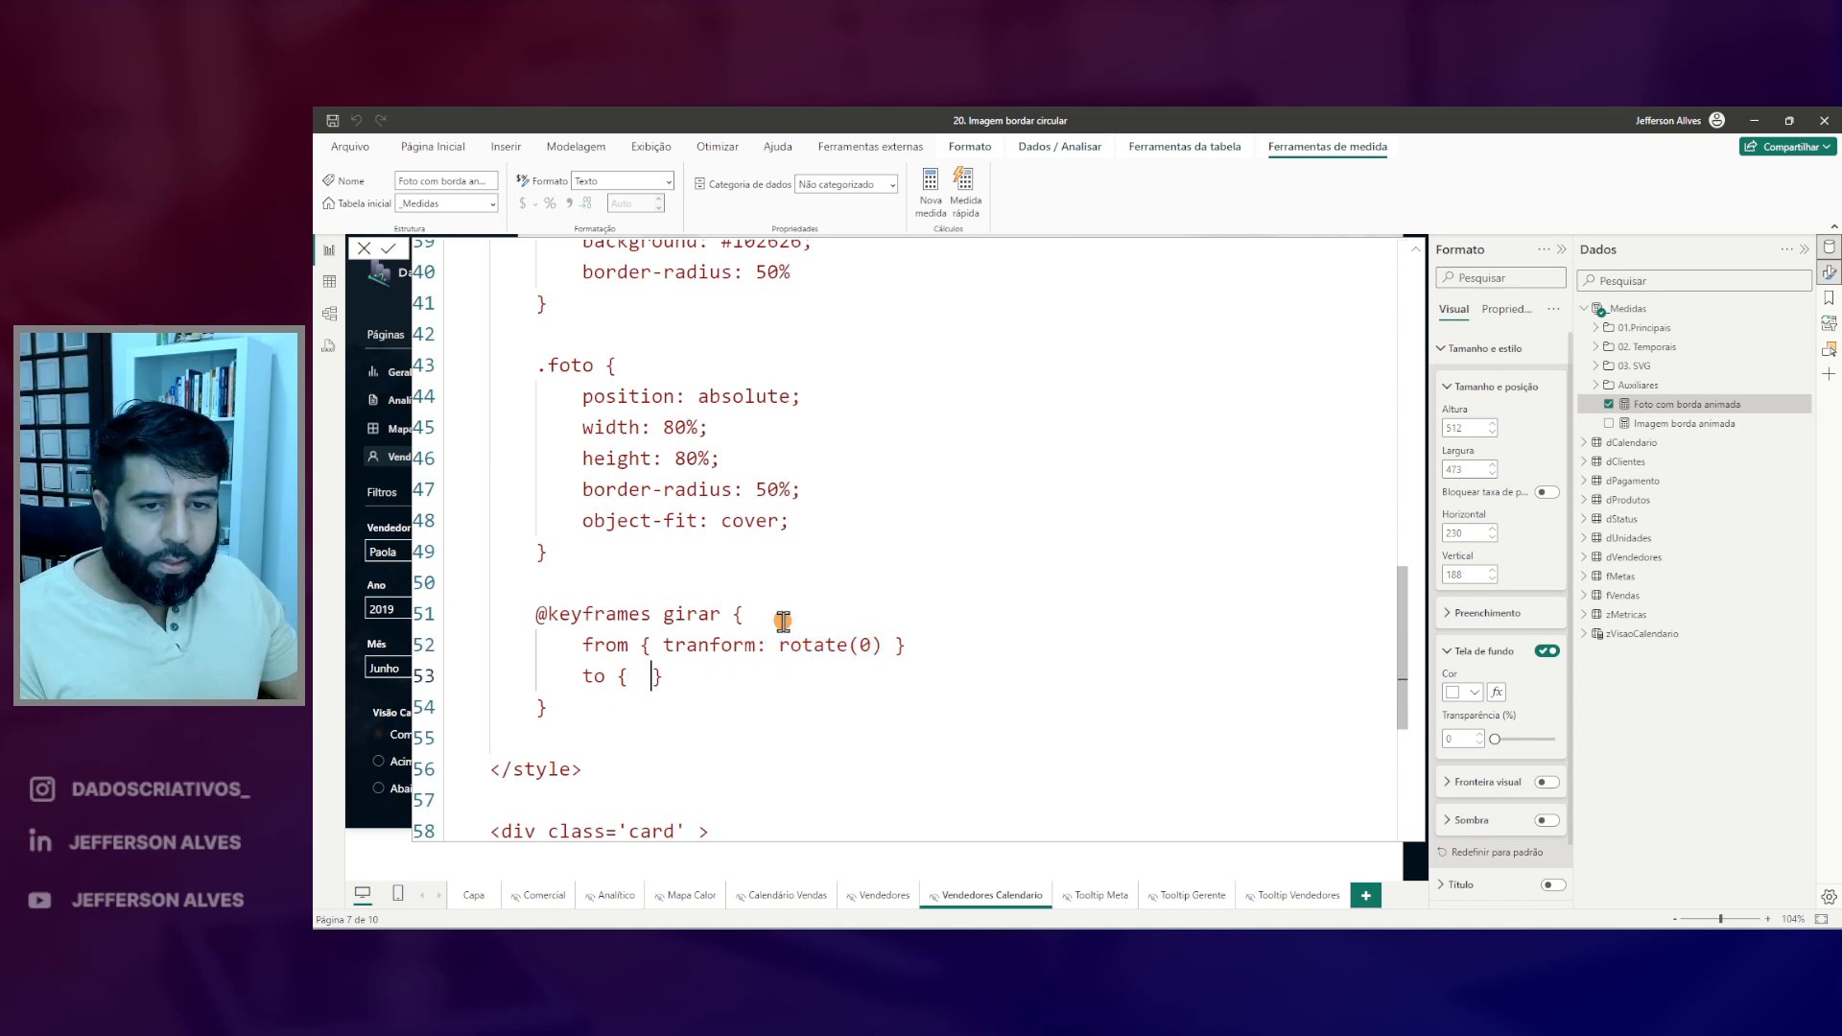
key(ctrl+v)
text(3)
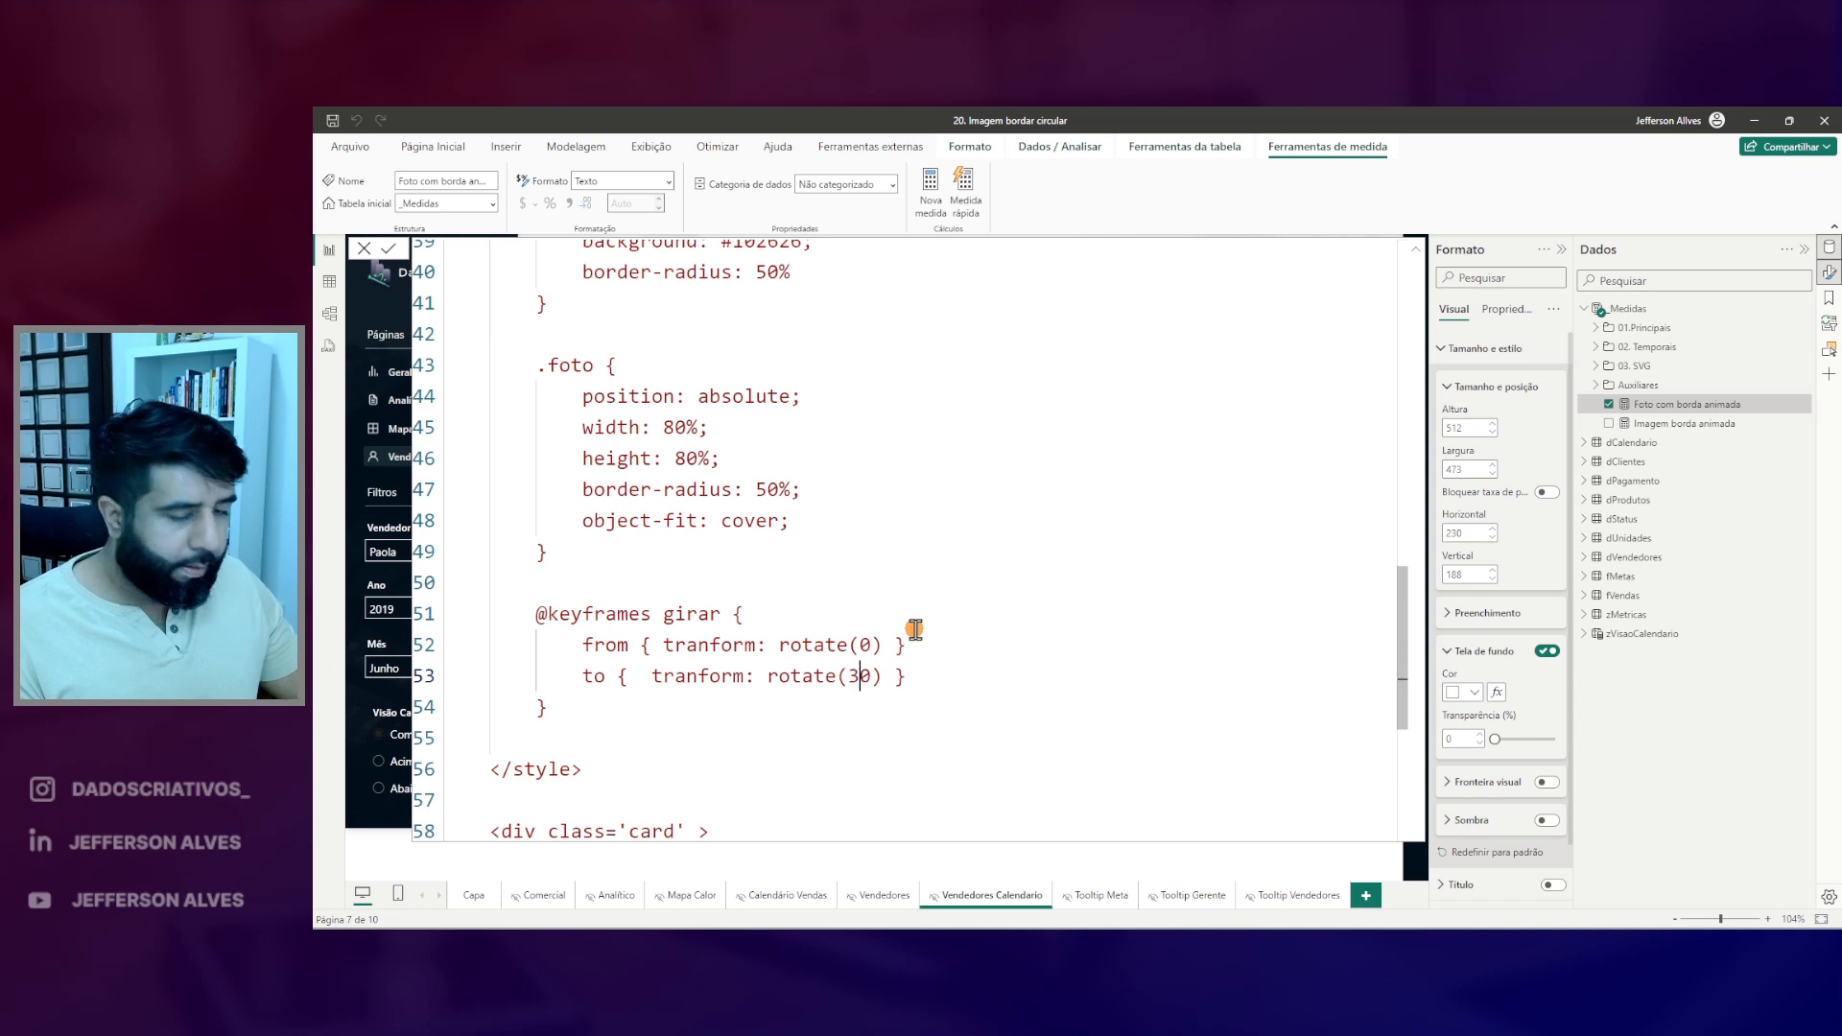
text(6)
click(881, 675)
text(deg)
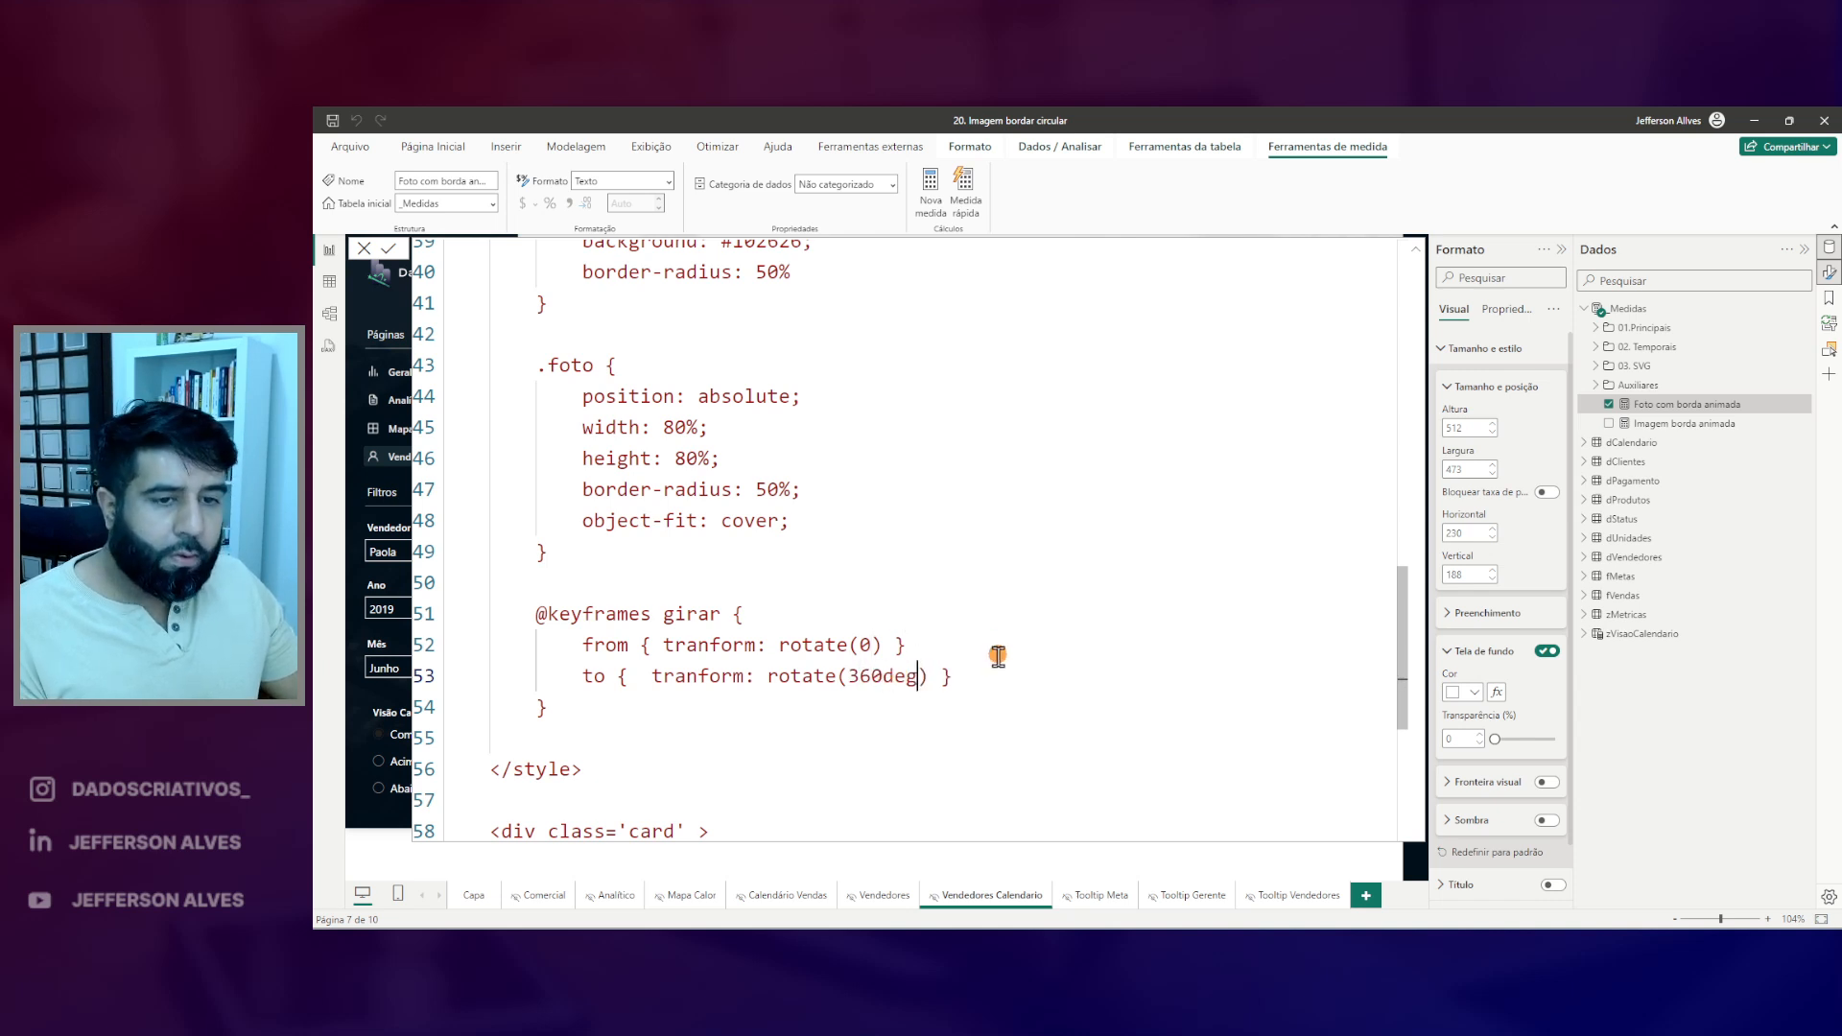
double_click(906, 677)
click(983, 602)
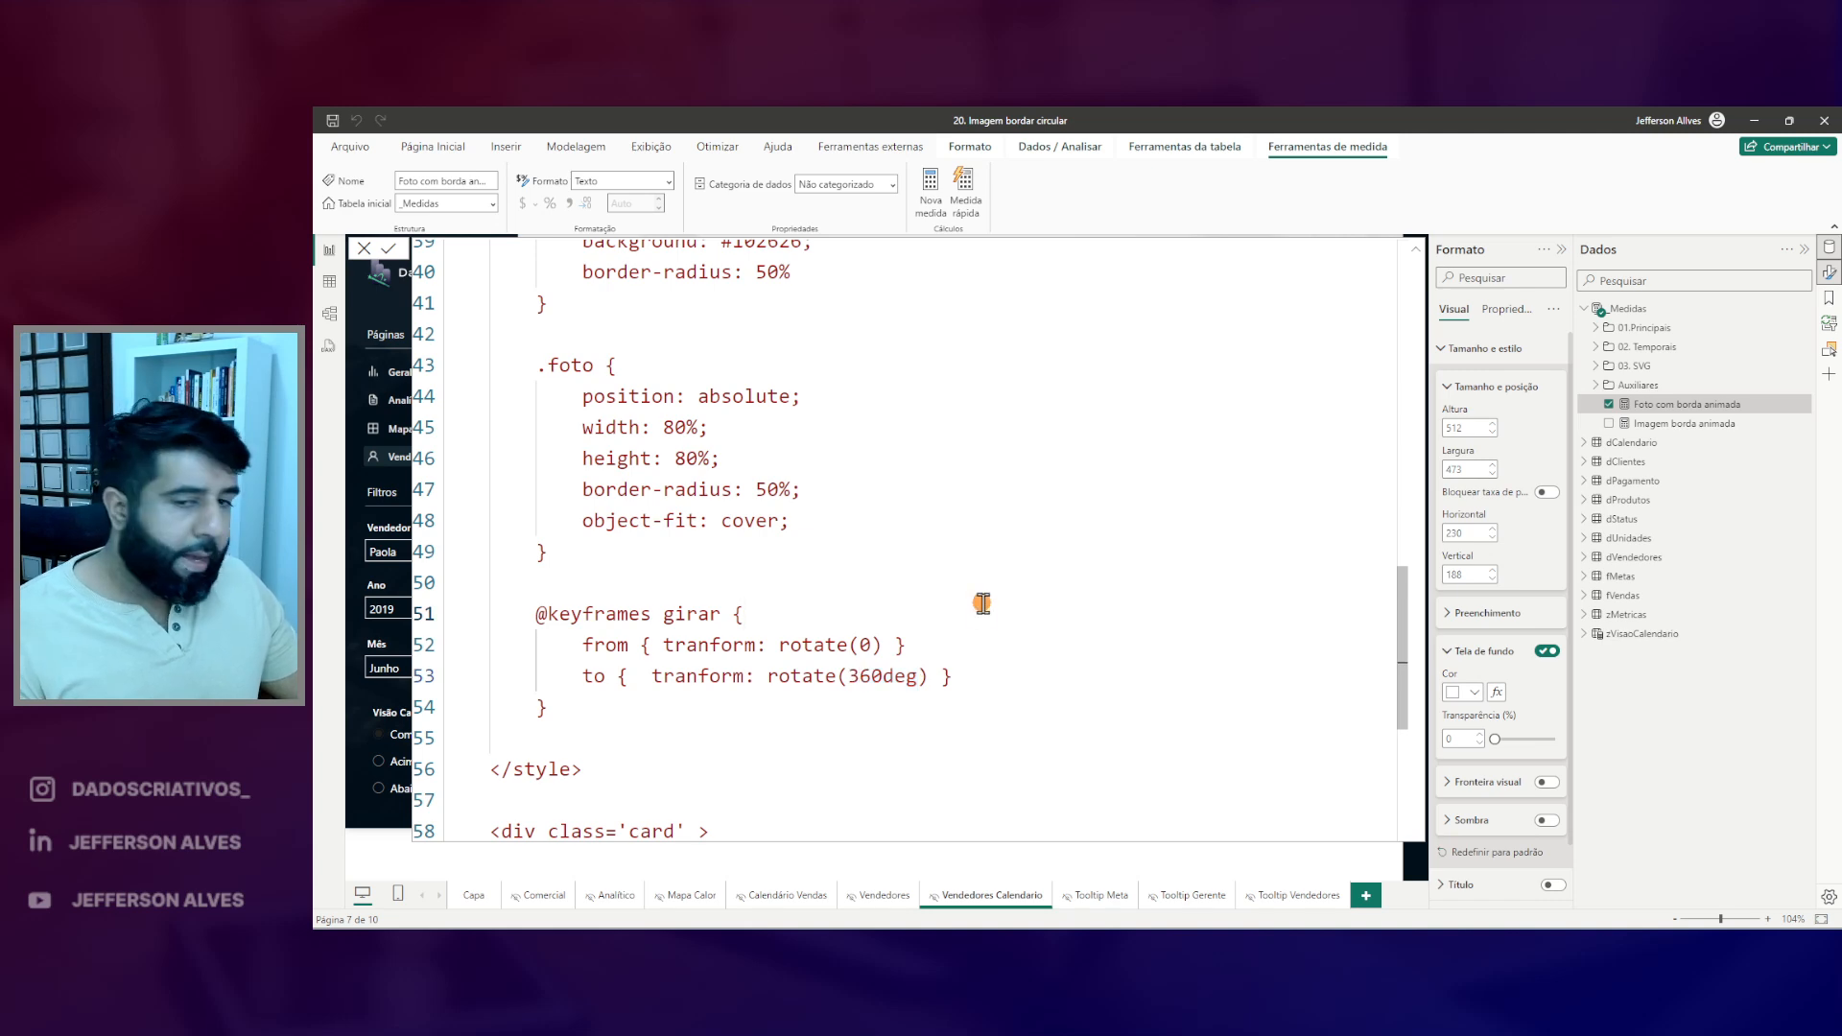
key(Return)
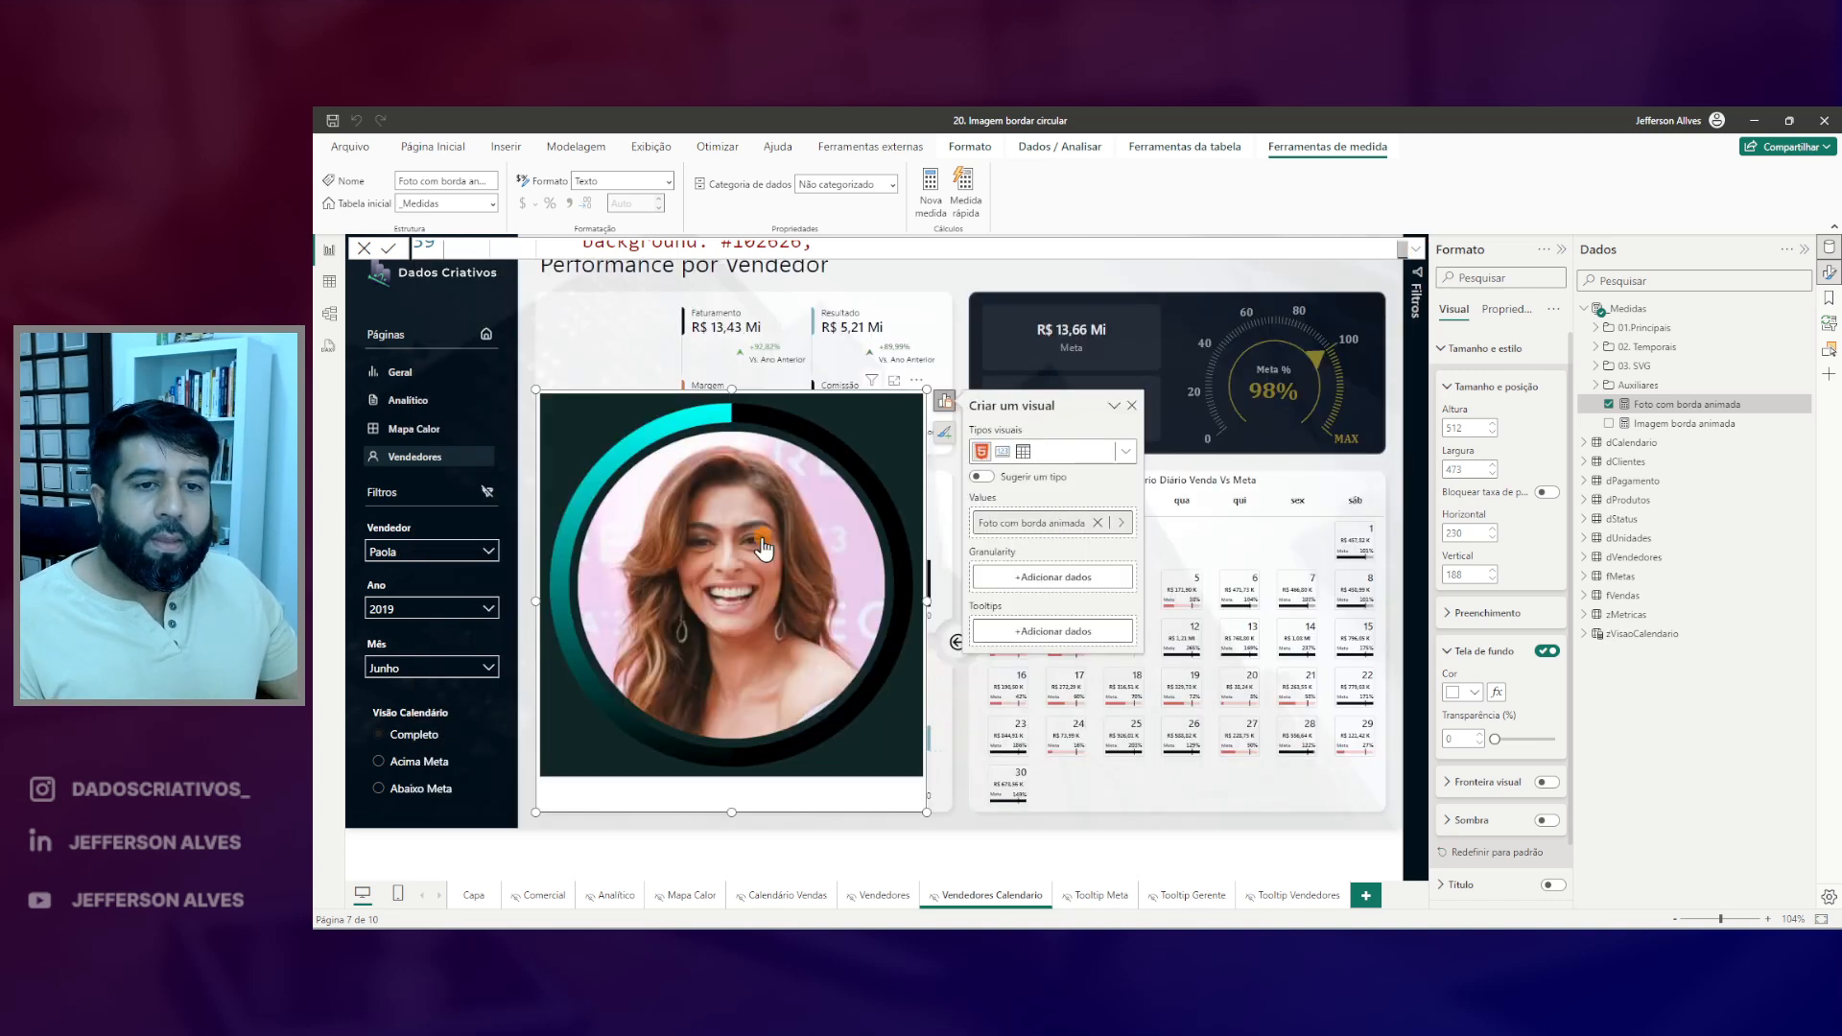
- Review the girar keyframes, then switch to the Figma layout and examine the loader group in the 3º Passo card
click(1416, 248)
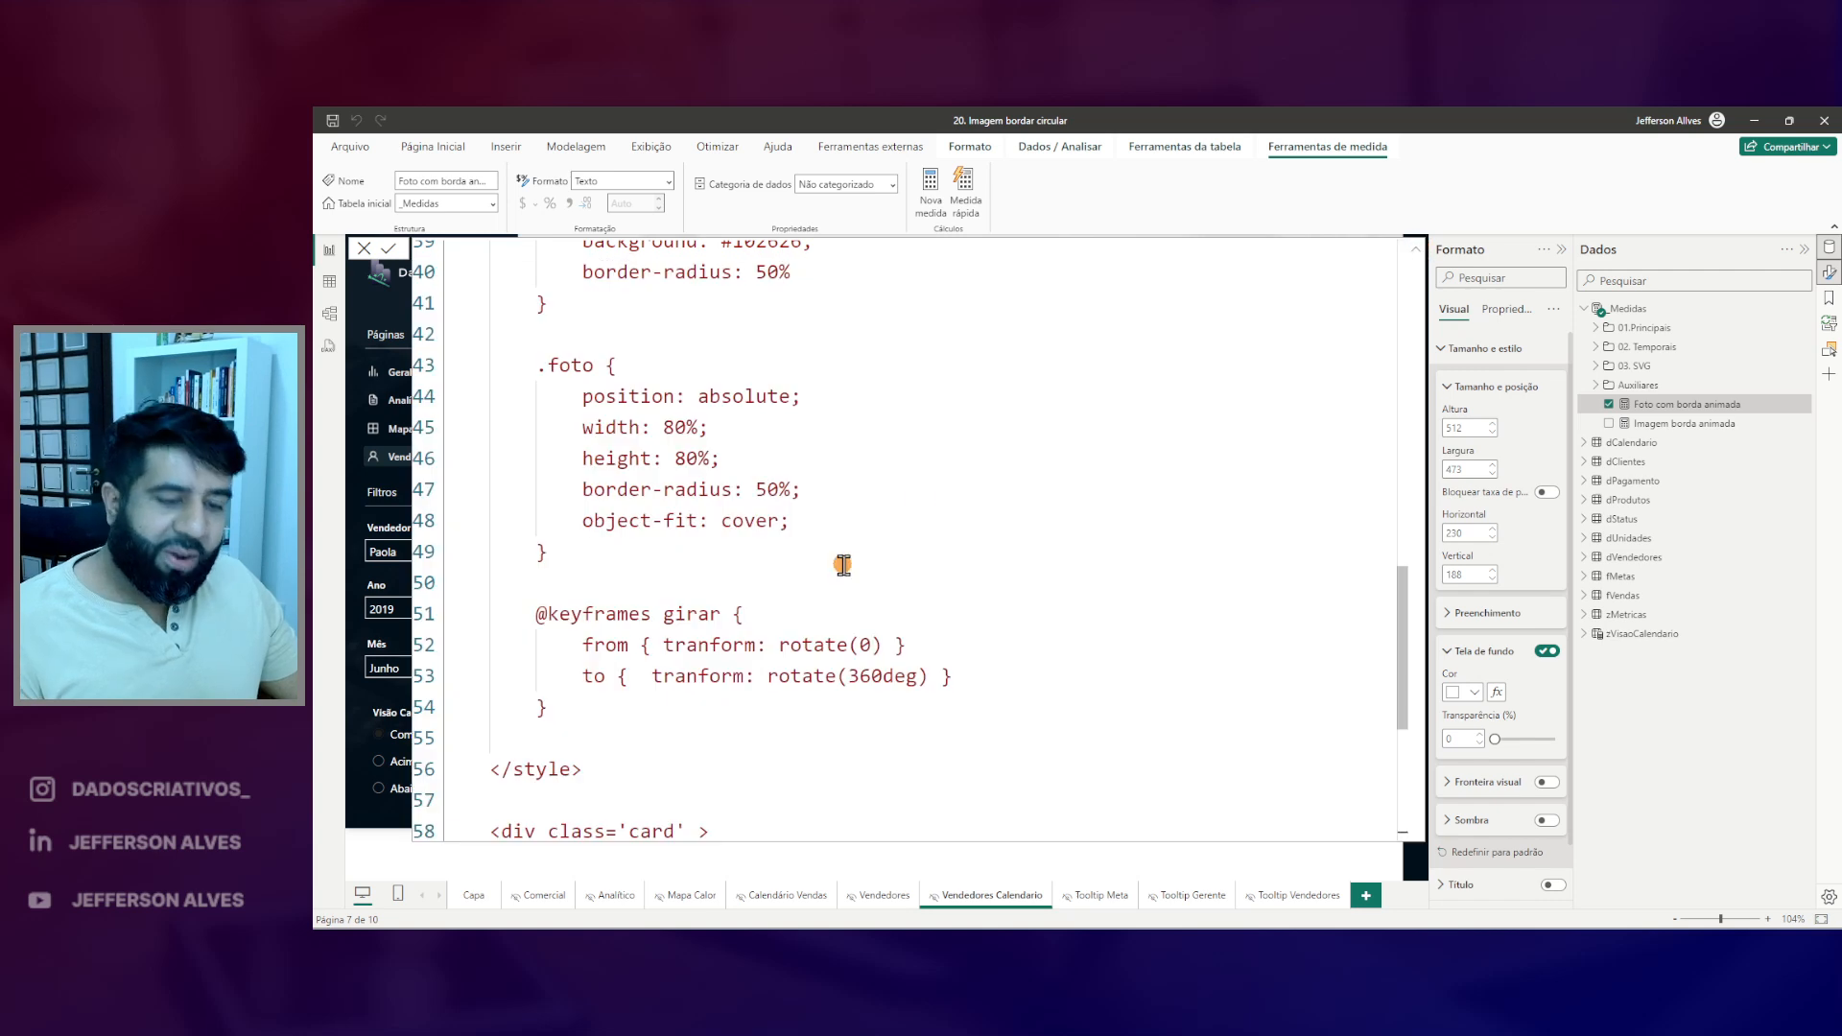
drag(520, 588, 964, 744)
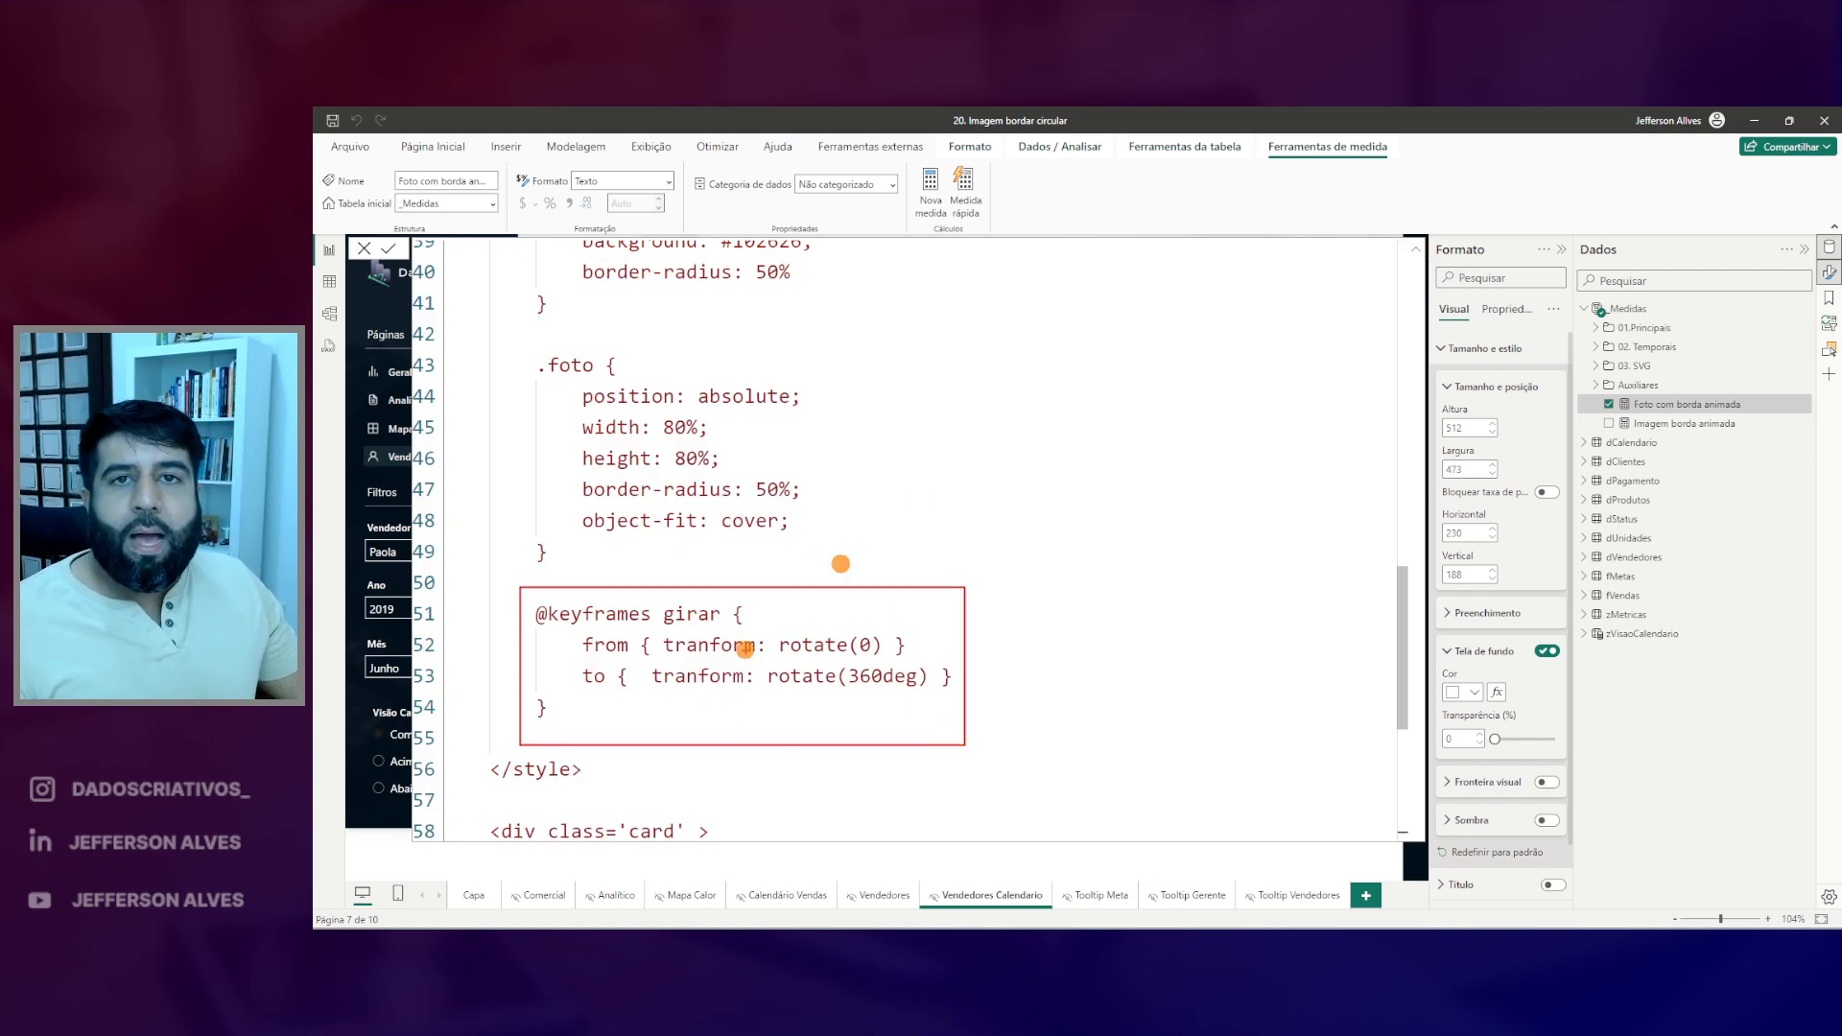
mouse_move(569, 621)
mouse_down()
mouse_move(485, 494)
mouse_move(566, 365)
mouse_up()
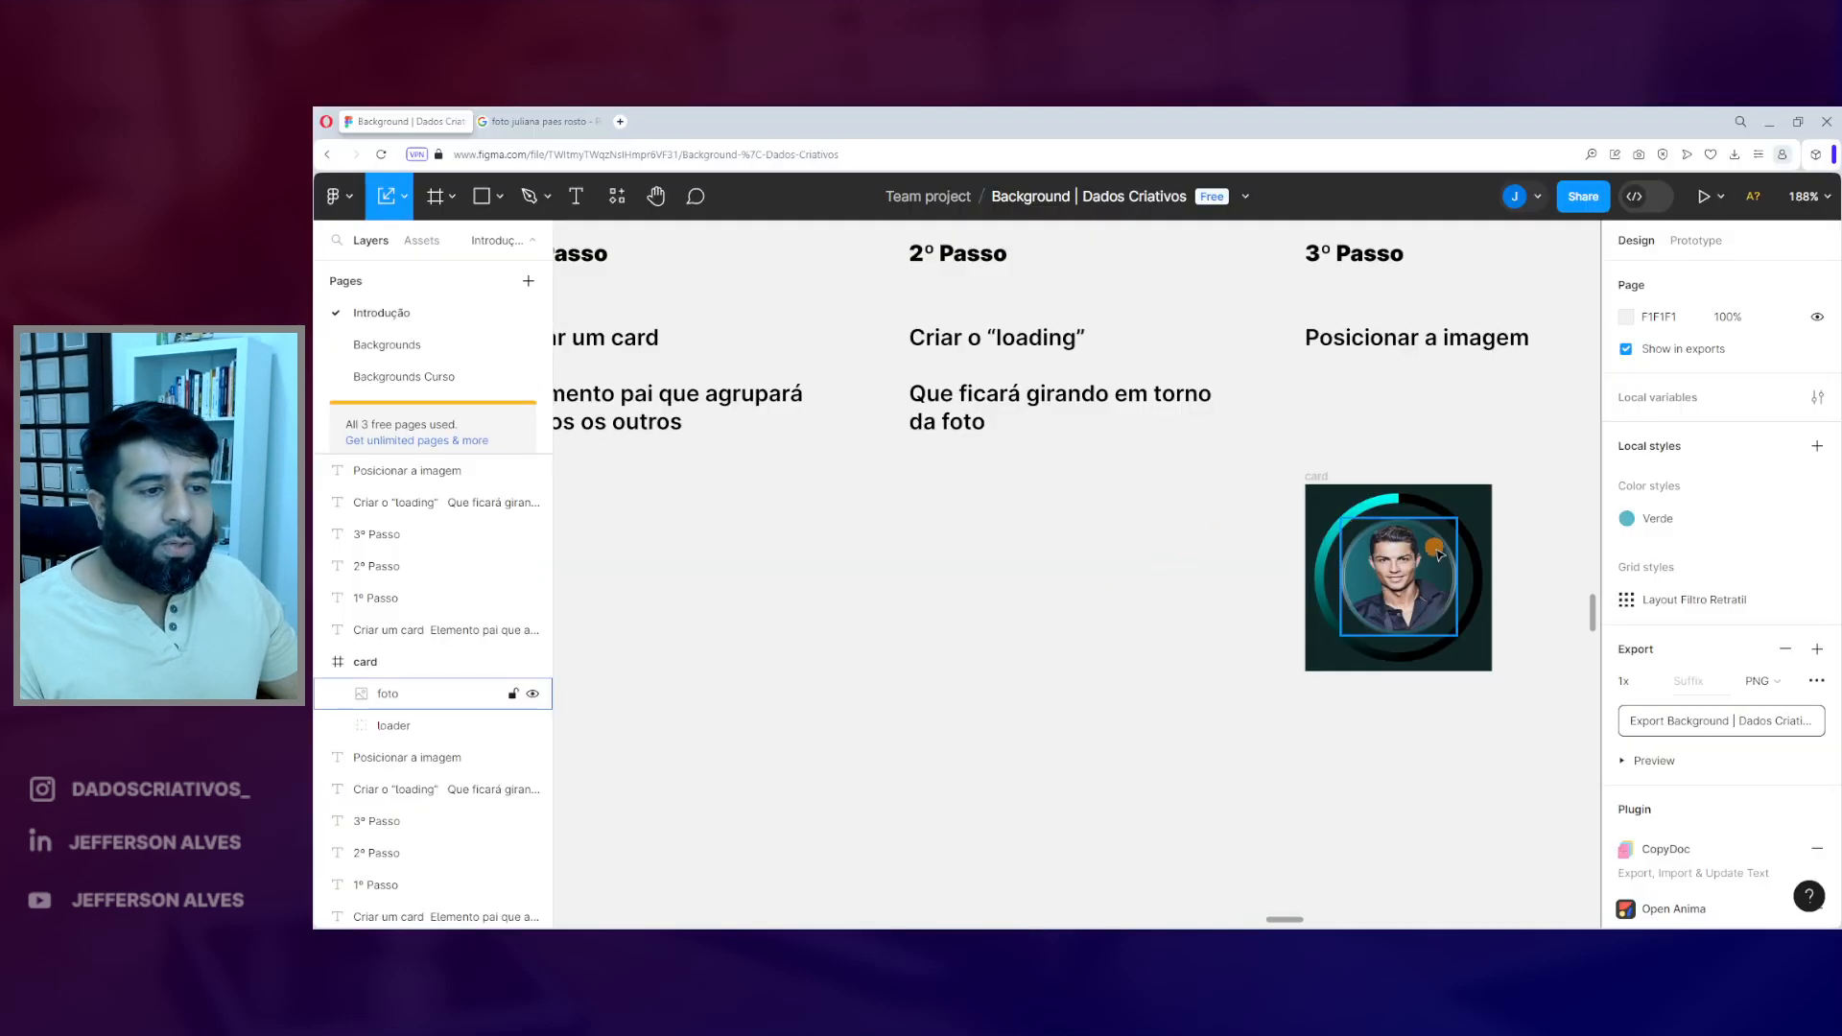
drag(1418, 423, 1176, 428)
click(1183, 523)
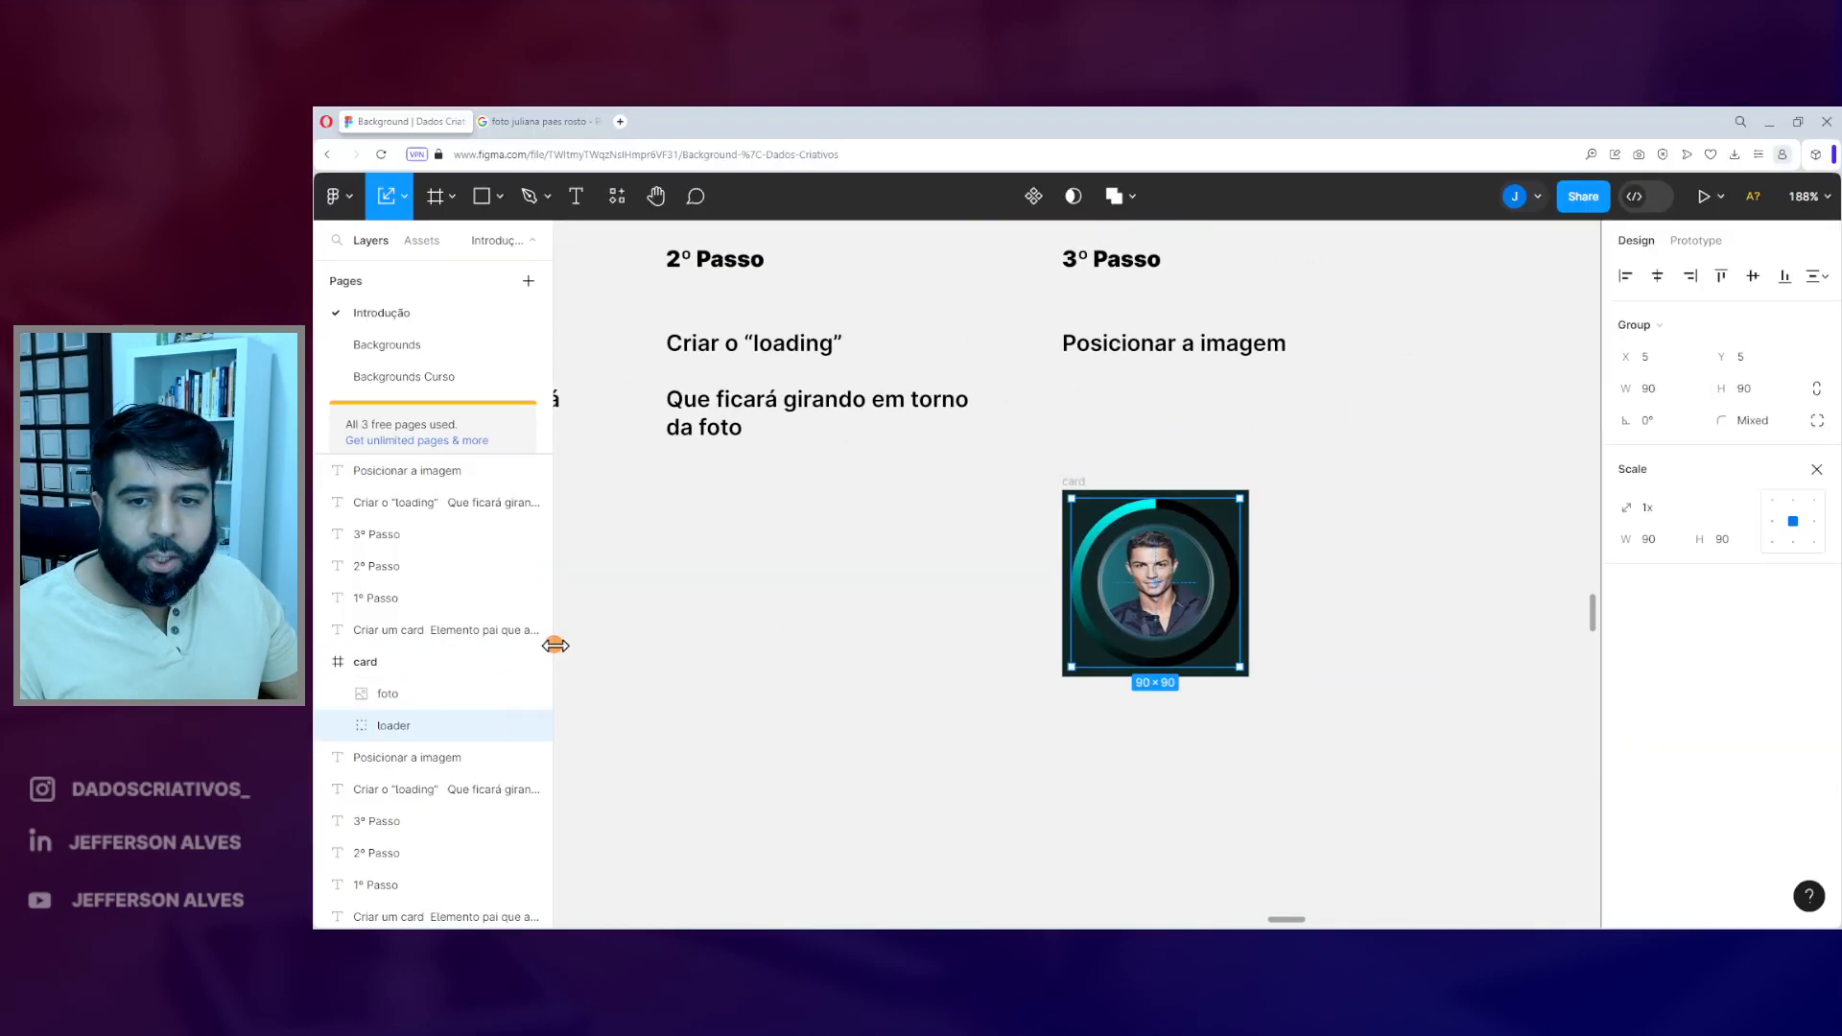
drag(336, 714, 491, 753)
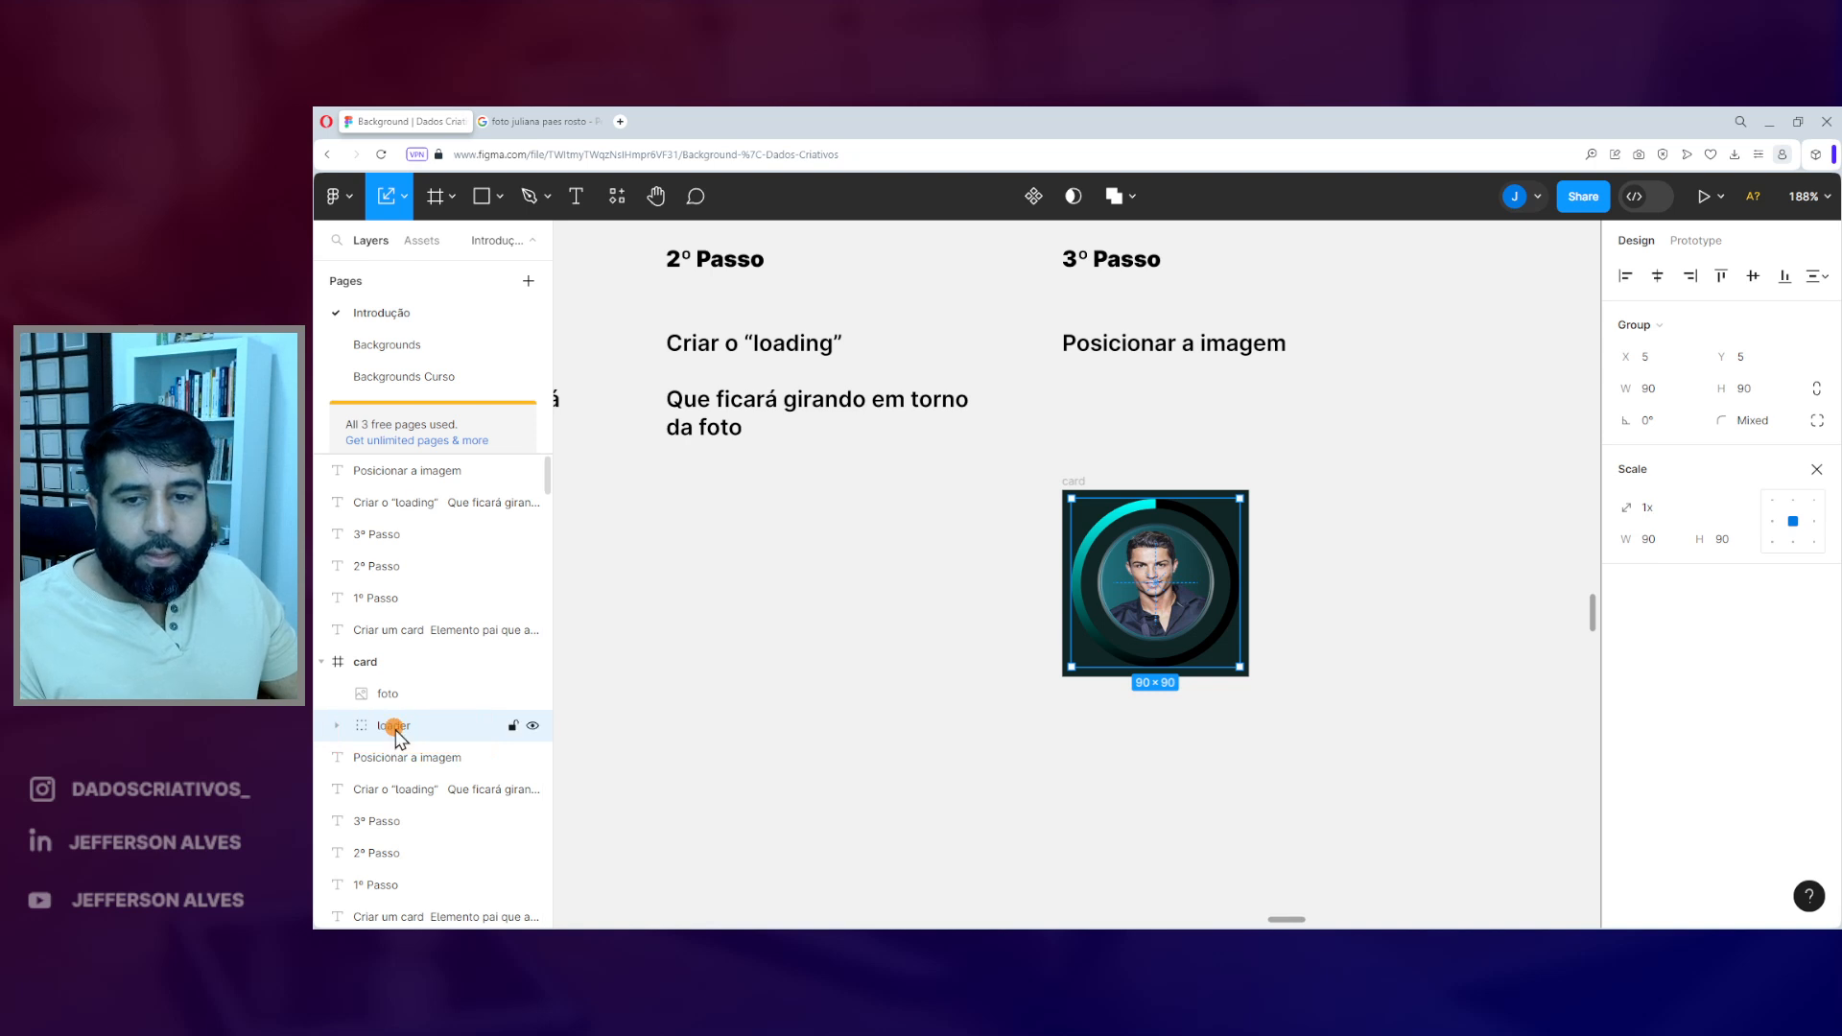
- Rotate the loader group inside the 3º Passo card to preview how the ring will spin around the photo
drag(334, 710, 467, 739)
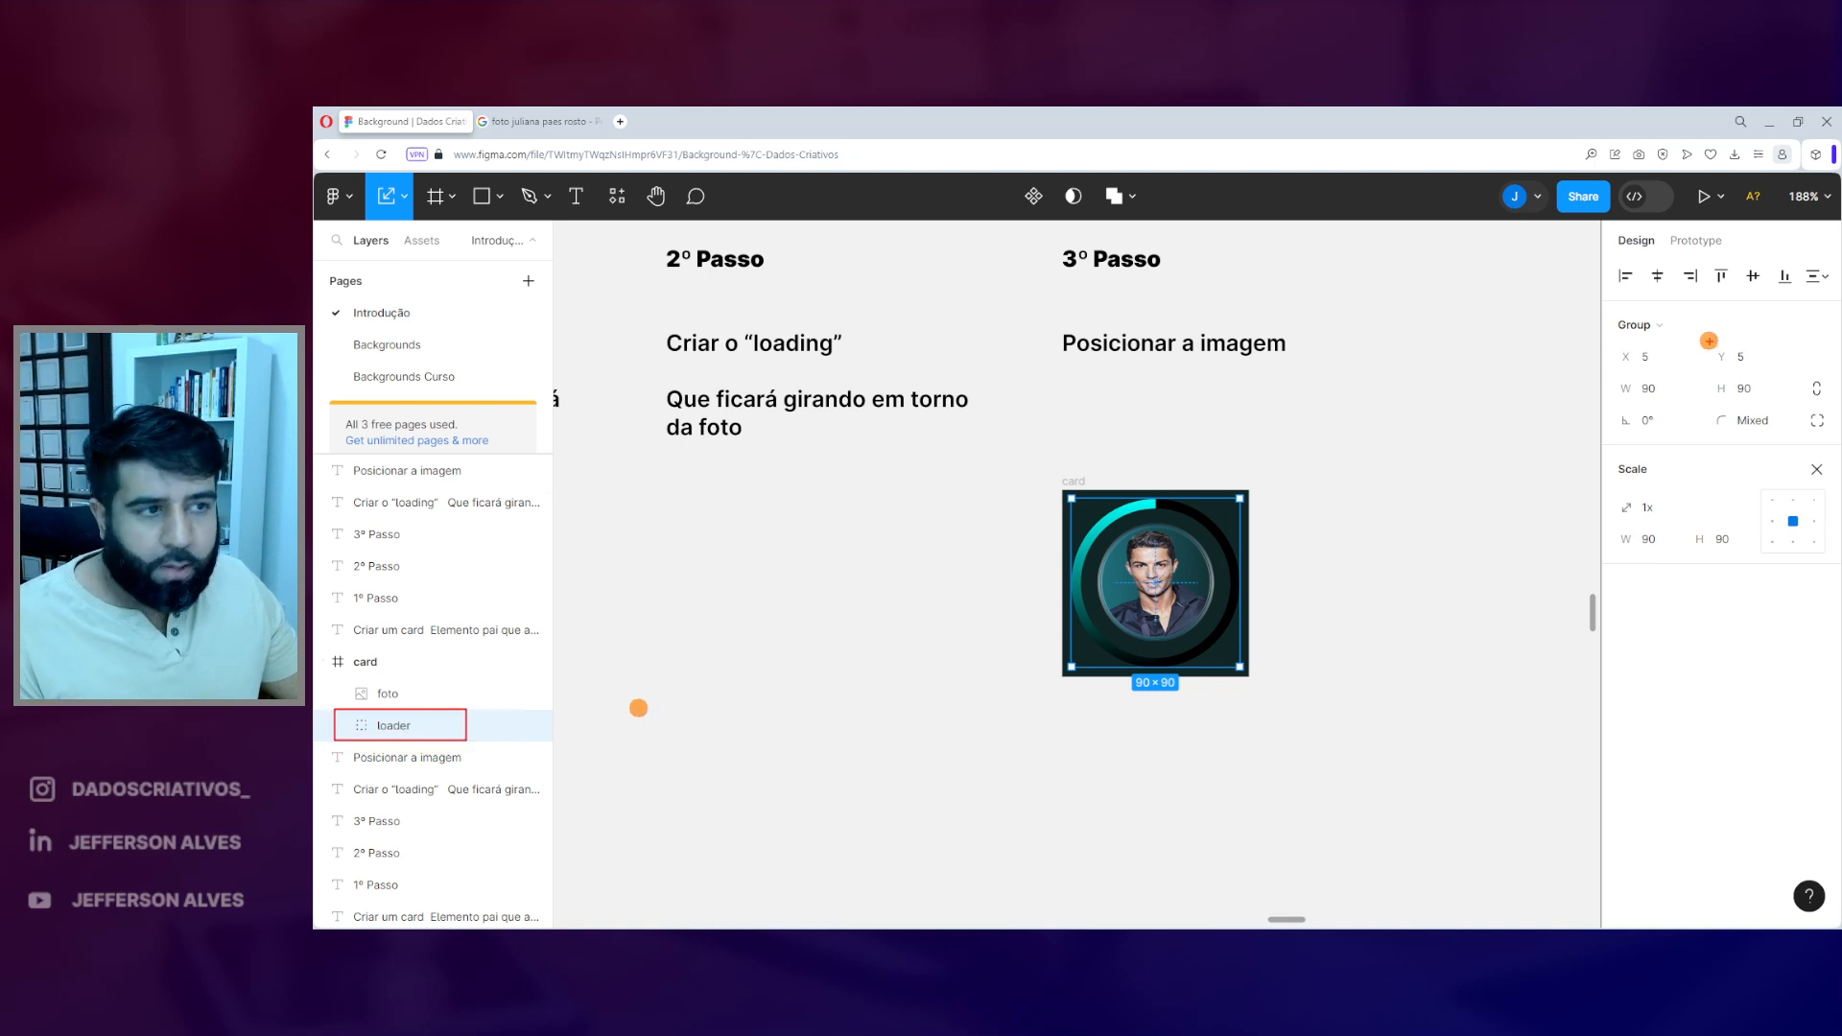
key(Escape)
mouse_move(1632, 421)
mouse_down()
mouse_move(1813, 395)
mouse_move(542, 398)
mouse_move(1097, 349)
mouse_move(1560, 344)
mouse_move(880, 360)
mouse_up()
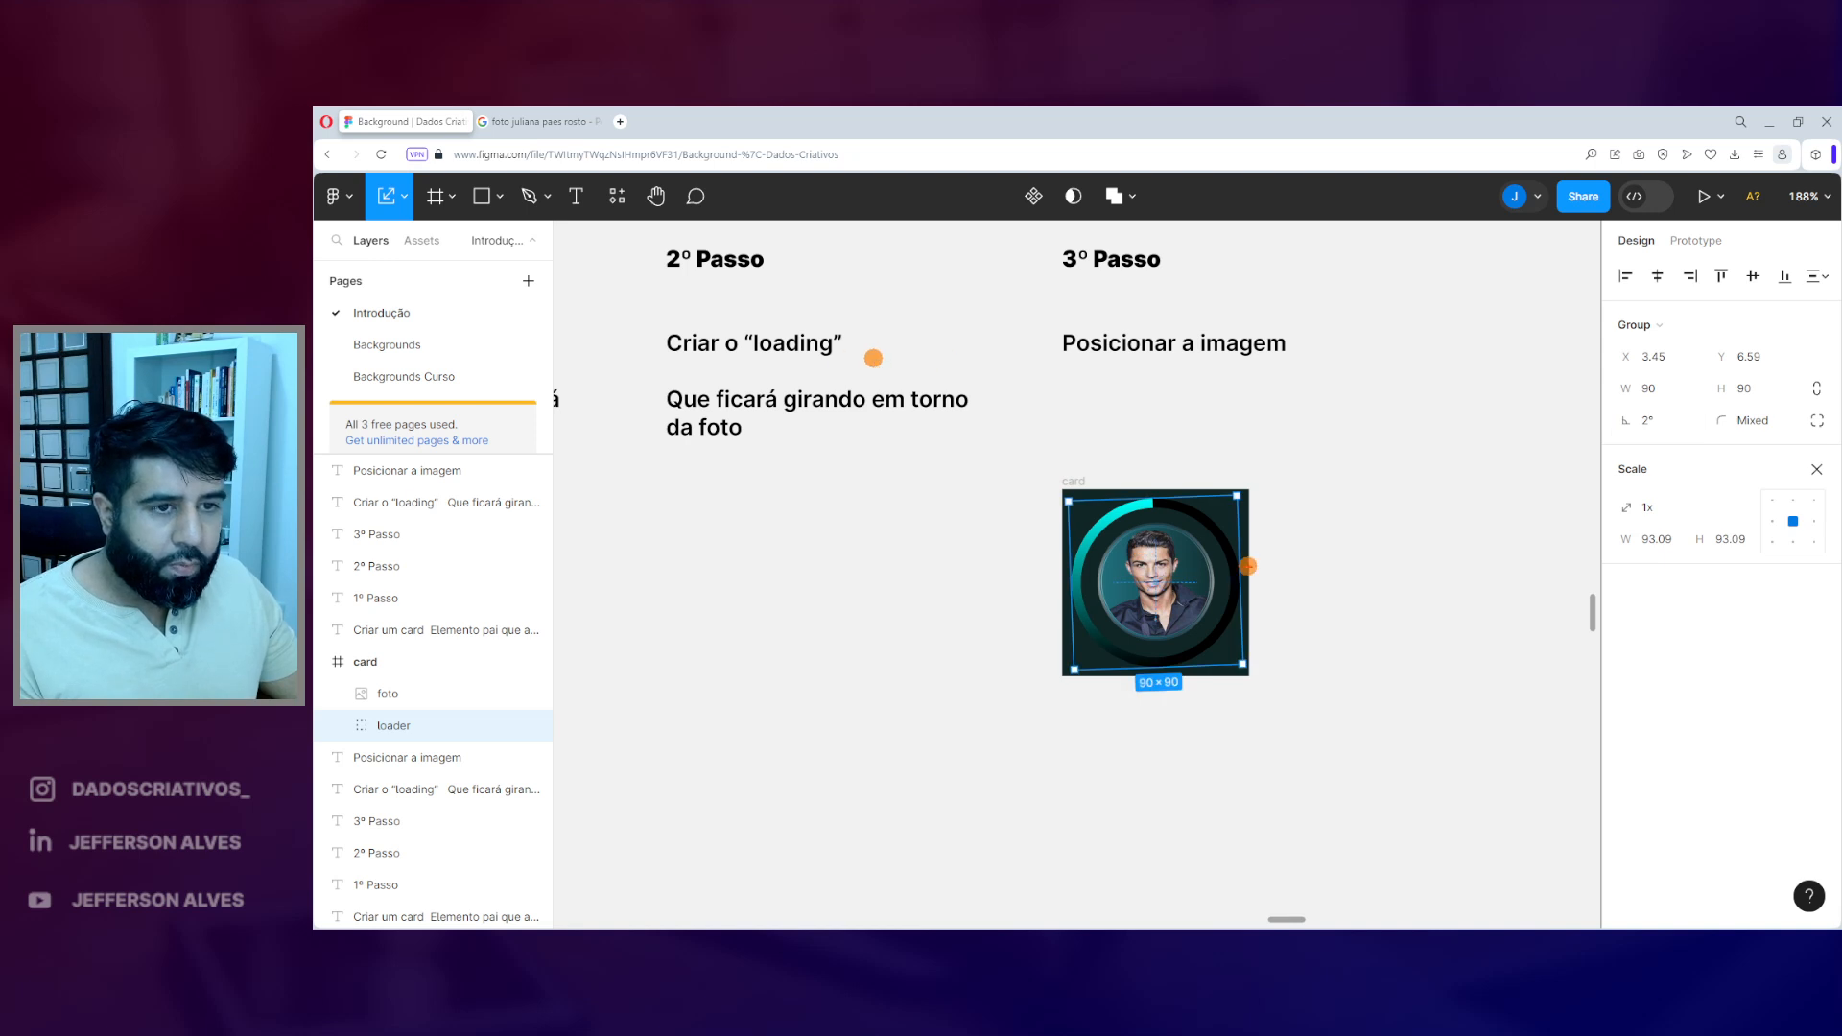
drag(1626, 422, 1570, 422)
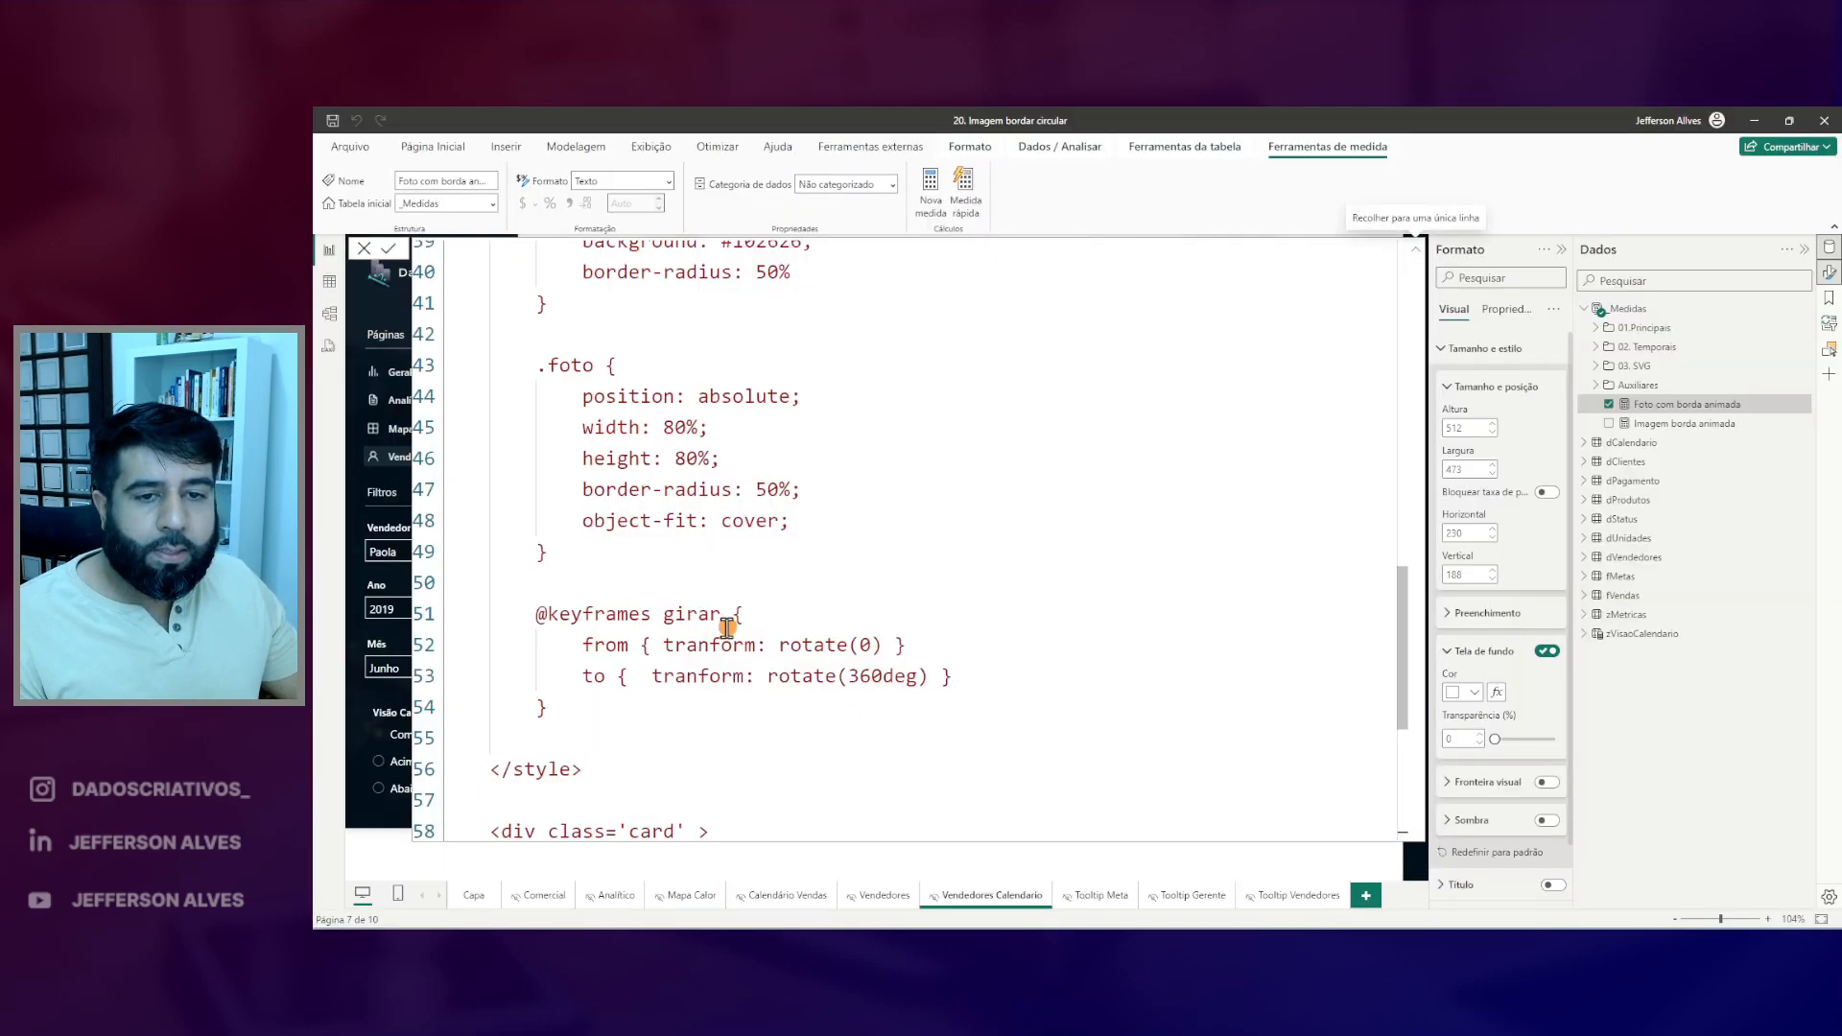
- Add animation: girar 1.5s infinite at the end of the .loader rule and check the photo visual
double_click(700, 614)
scroll(638, 624, up, 9)
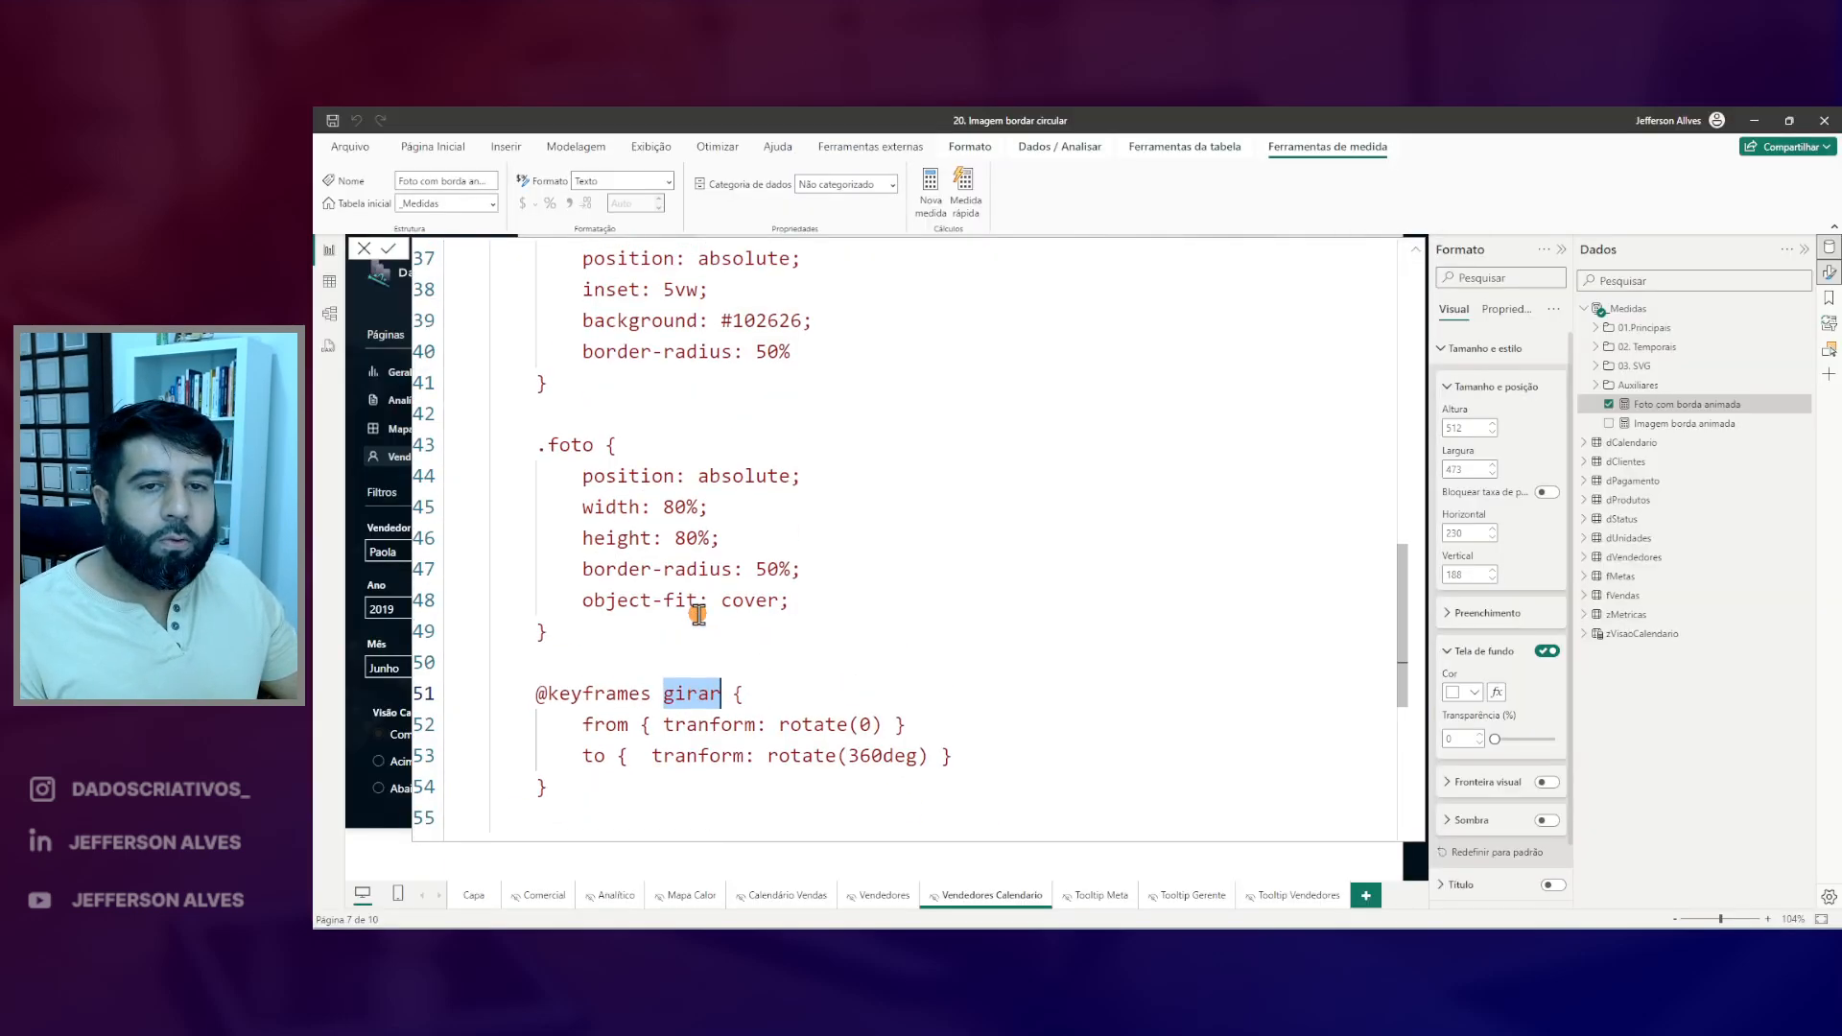
double_click(580, 466)
click(823, 619)
text(;)
key(Return)
key(Return)
text(animation: girar 1.5s infinite)
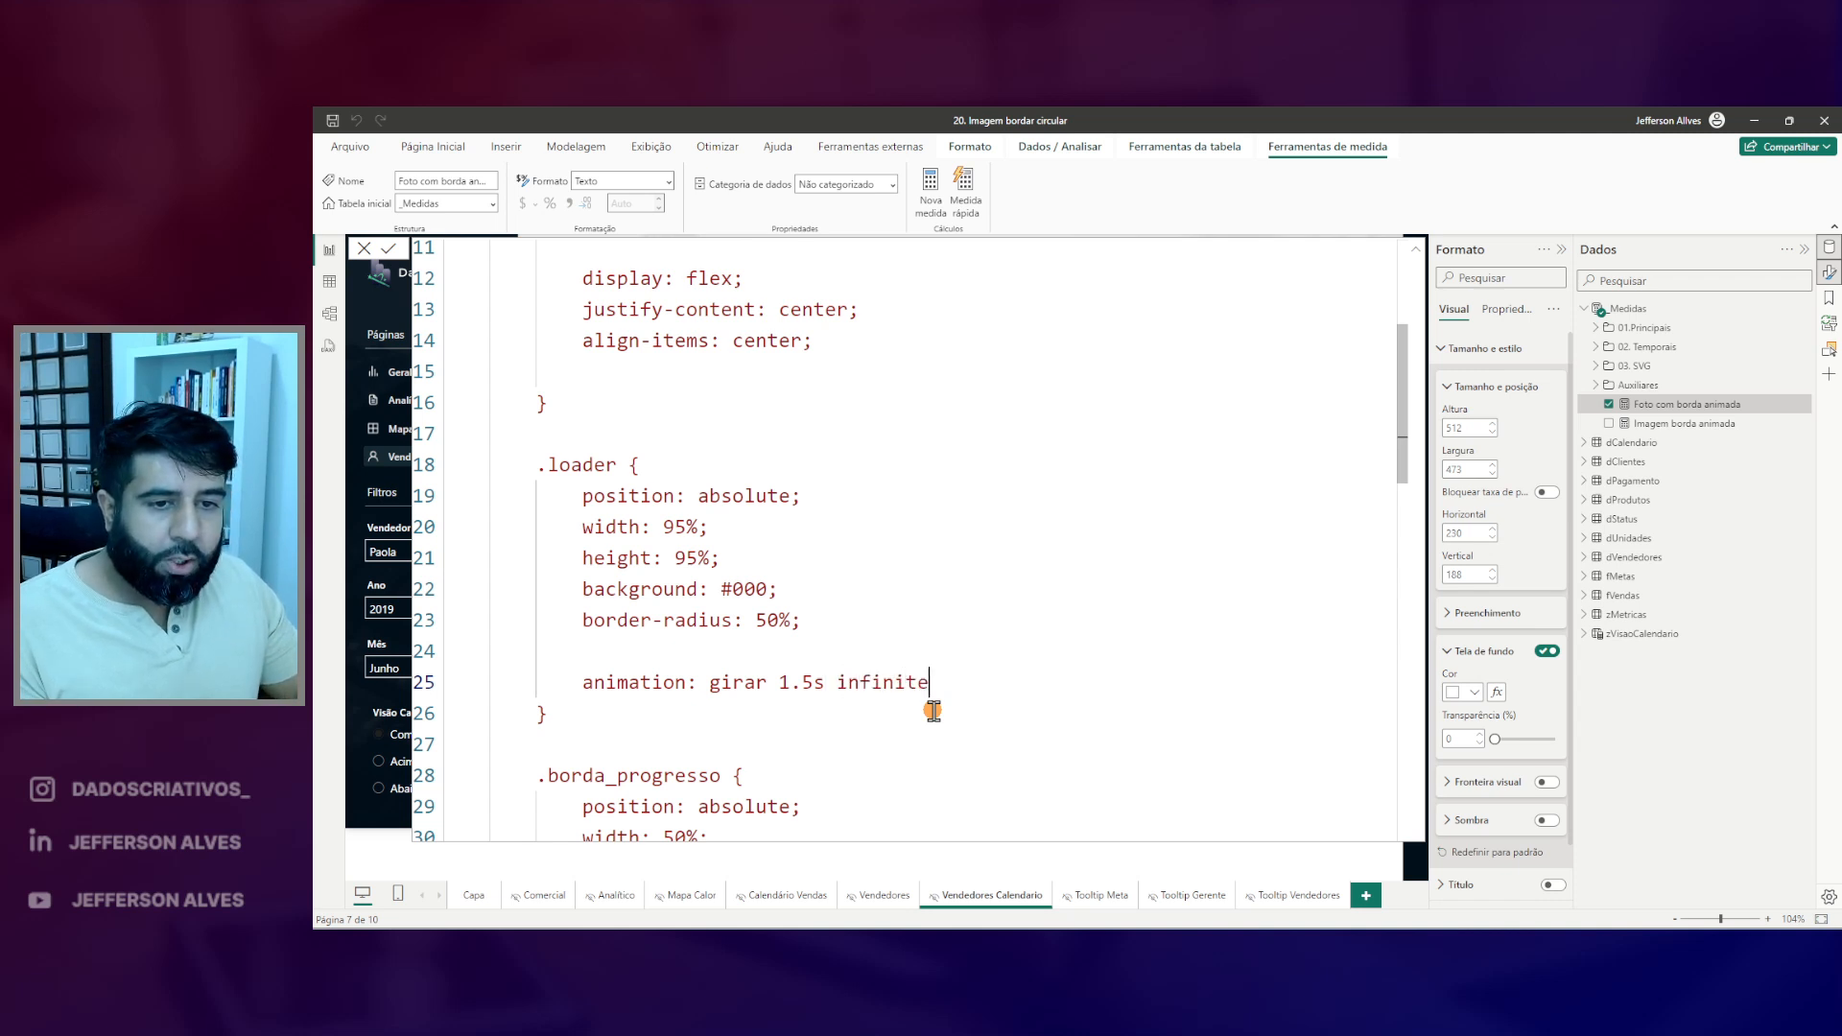
double_click(857, 683)
click(1416, 250)
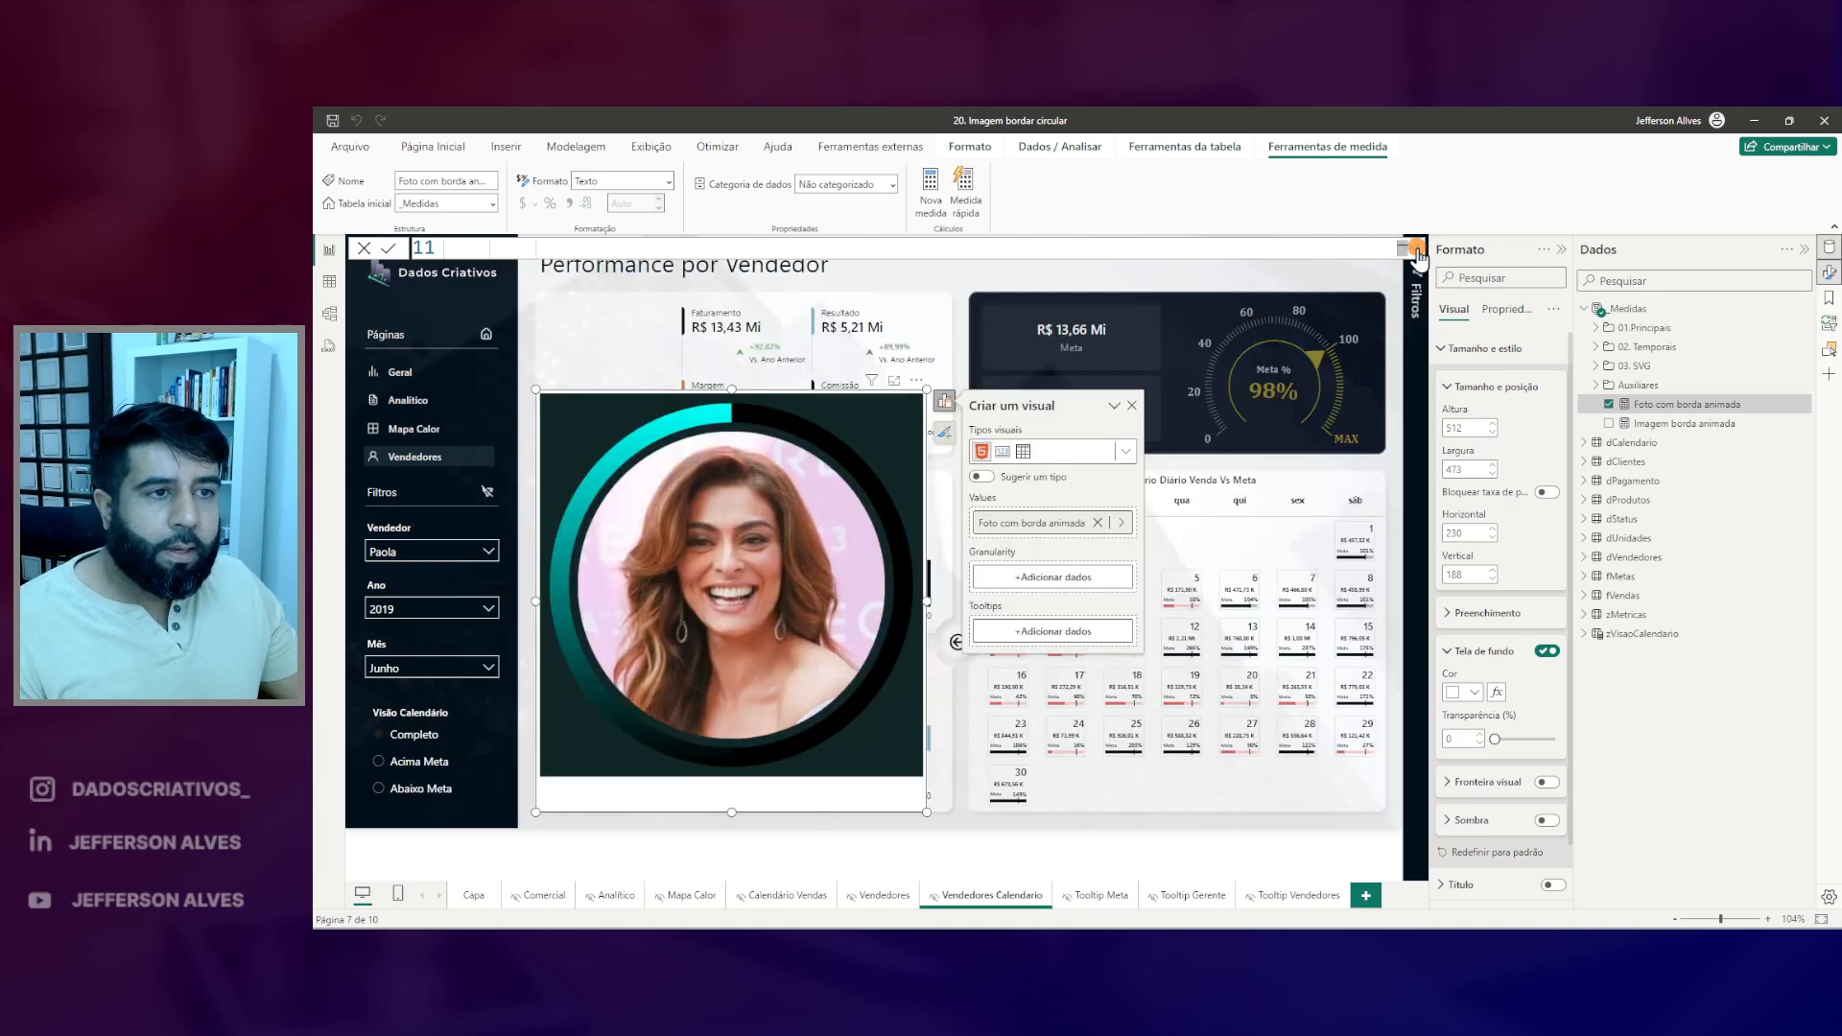
click(1416, 250)
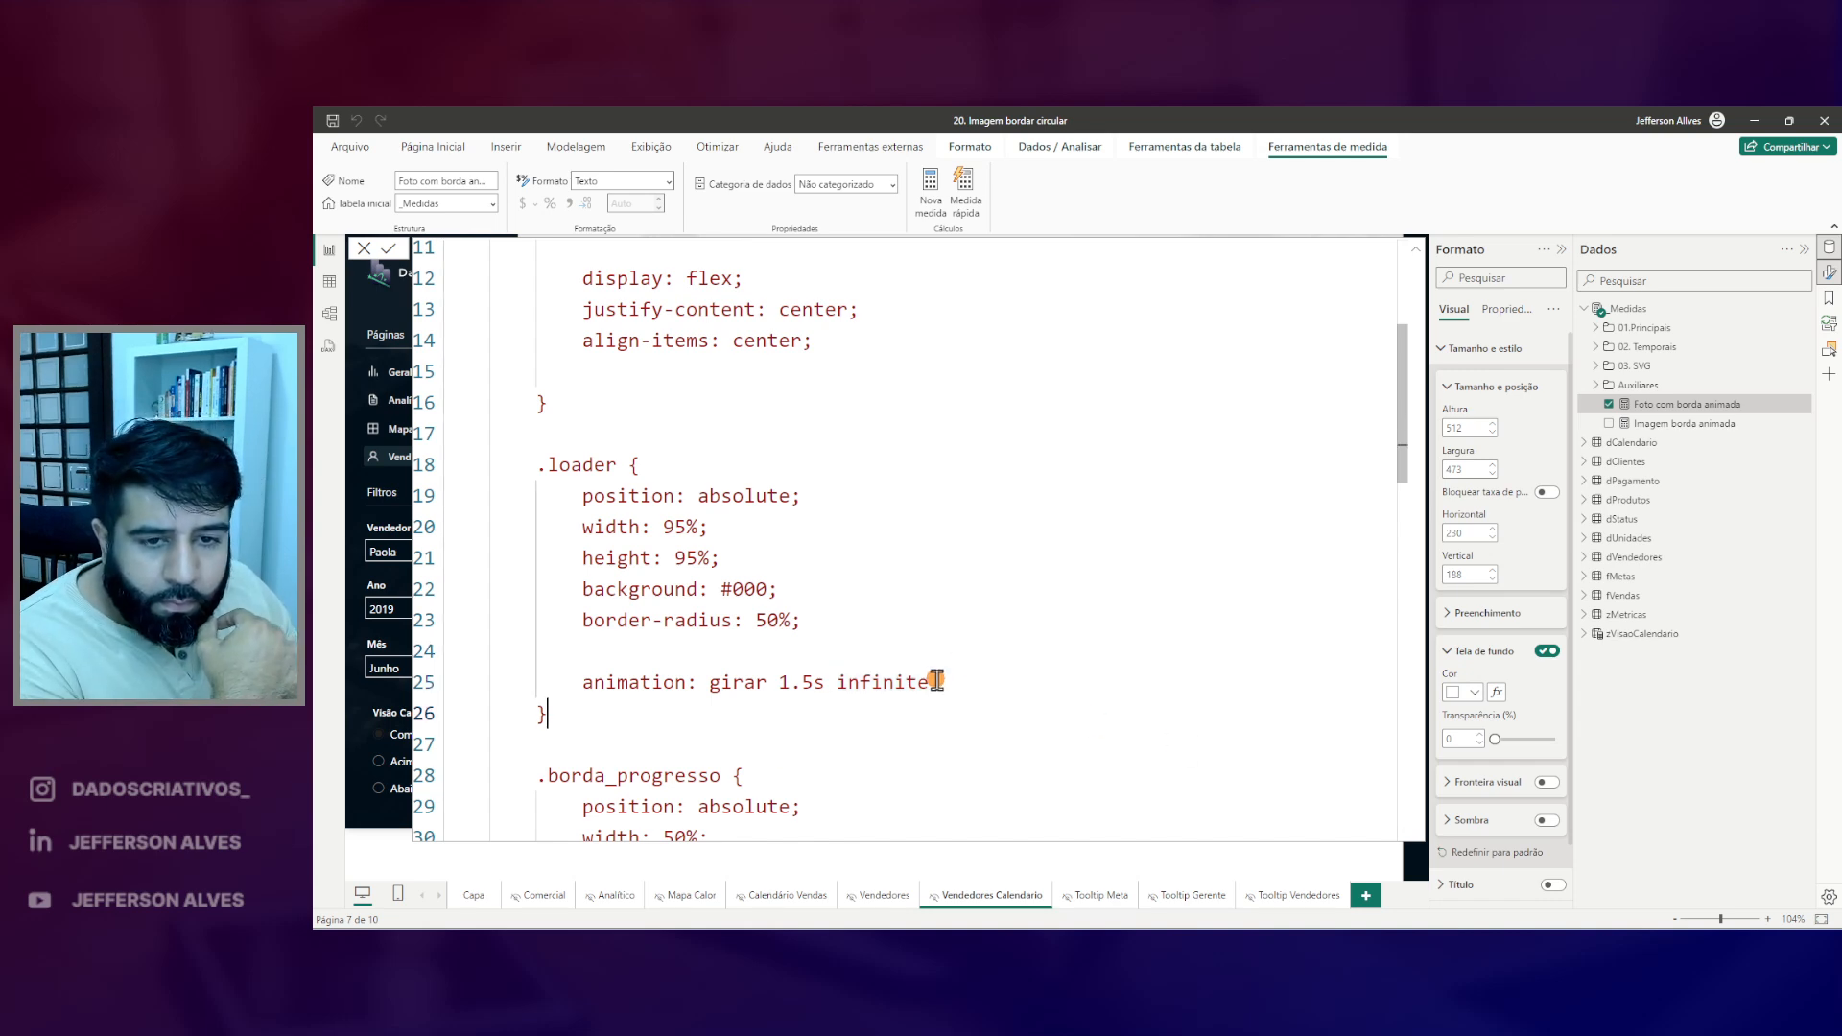
scroll(973, 684, down, 10)
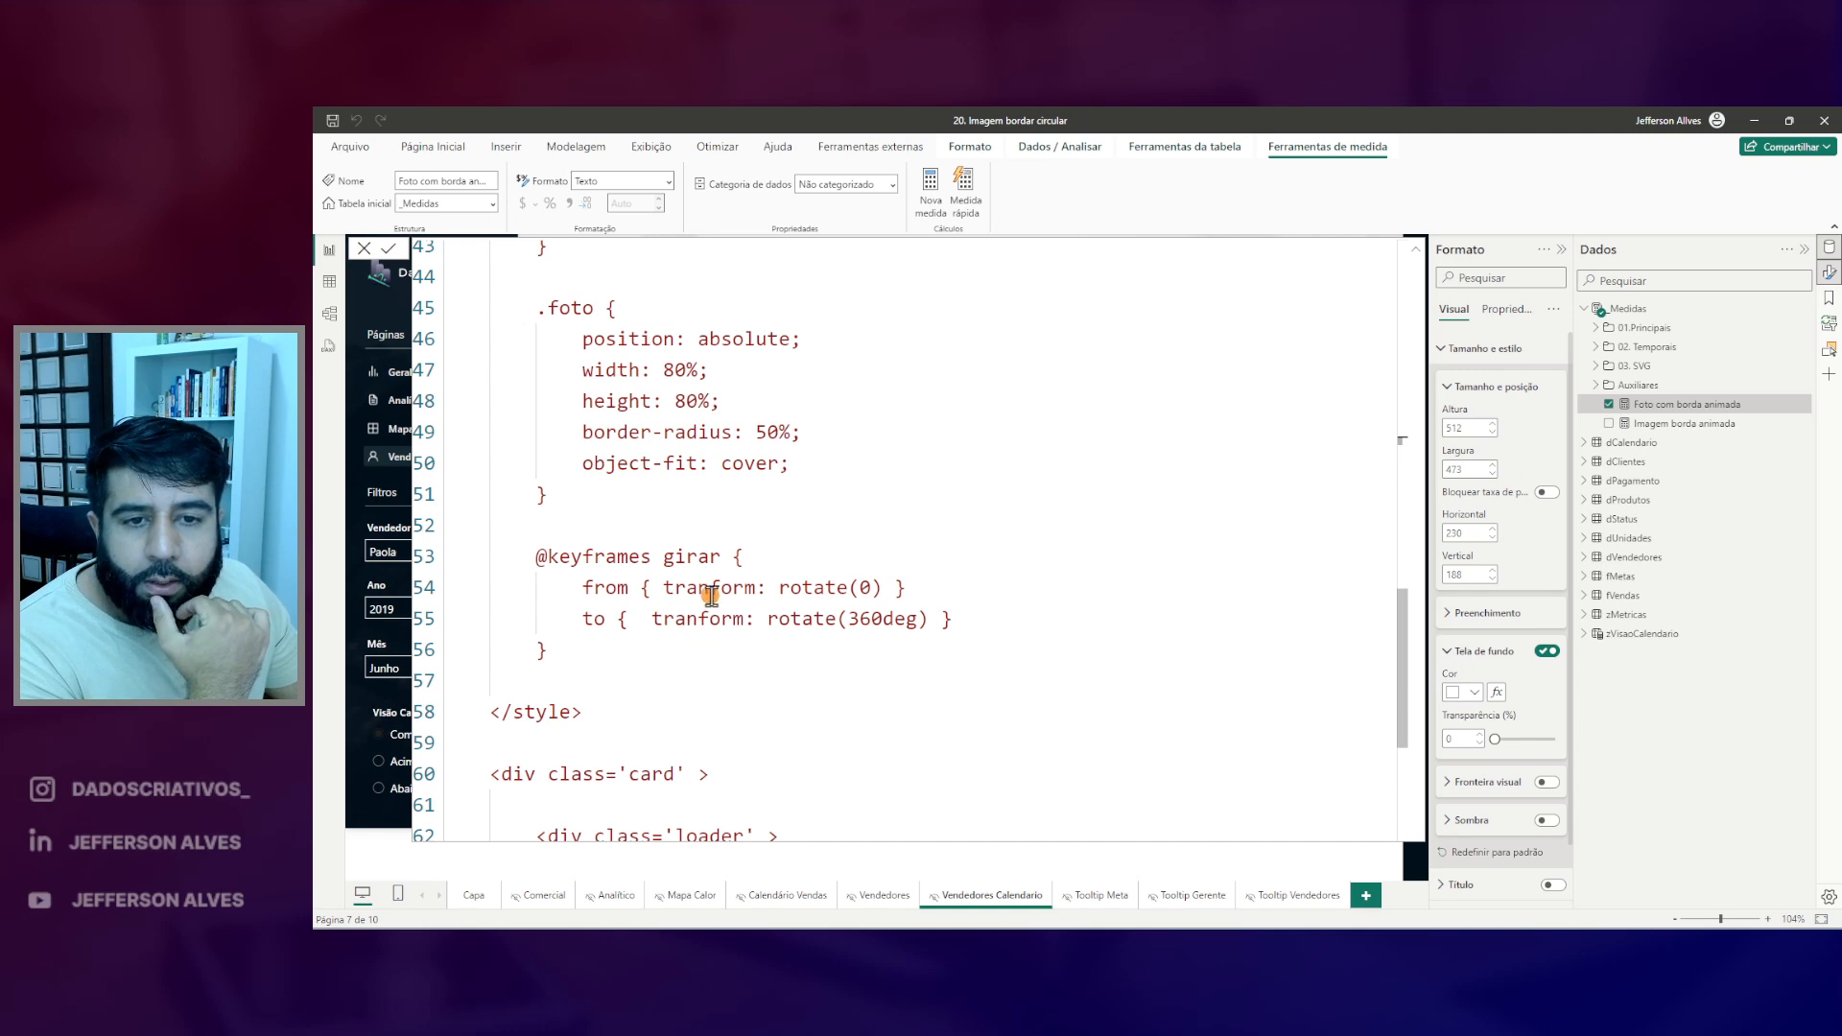
drag(684, 595, 767, 606)
key(Escape)
click(713, 590)
text(s)
click(710, 619)
text(s)
key(Return)
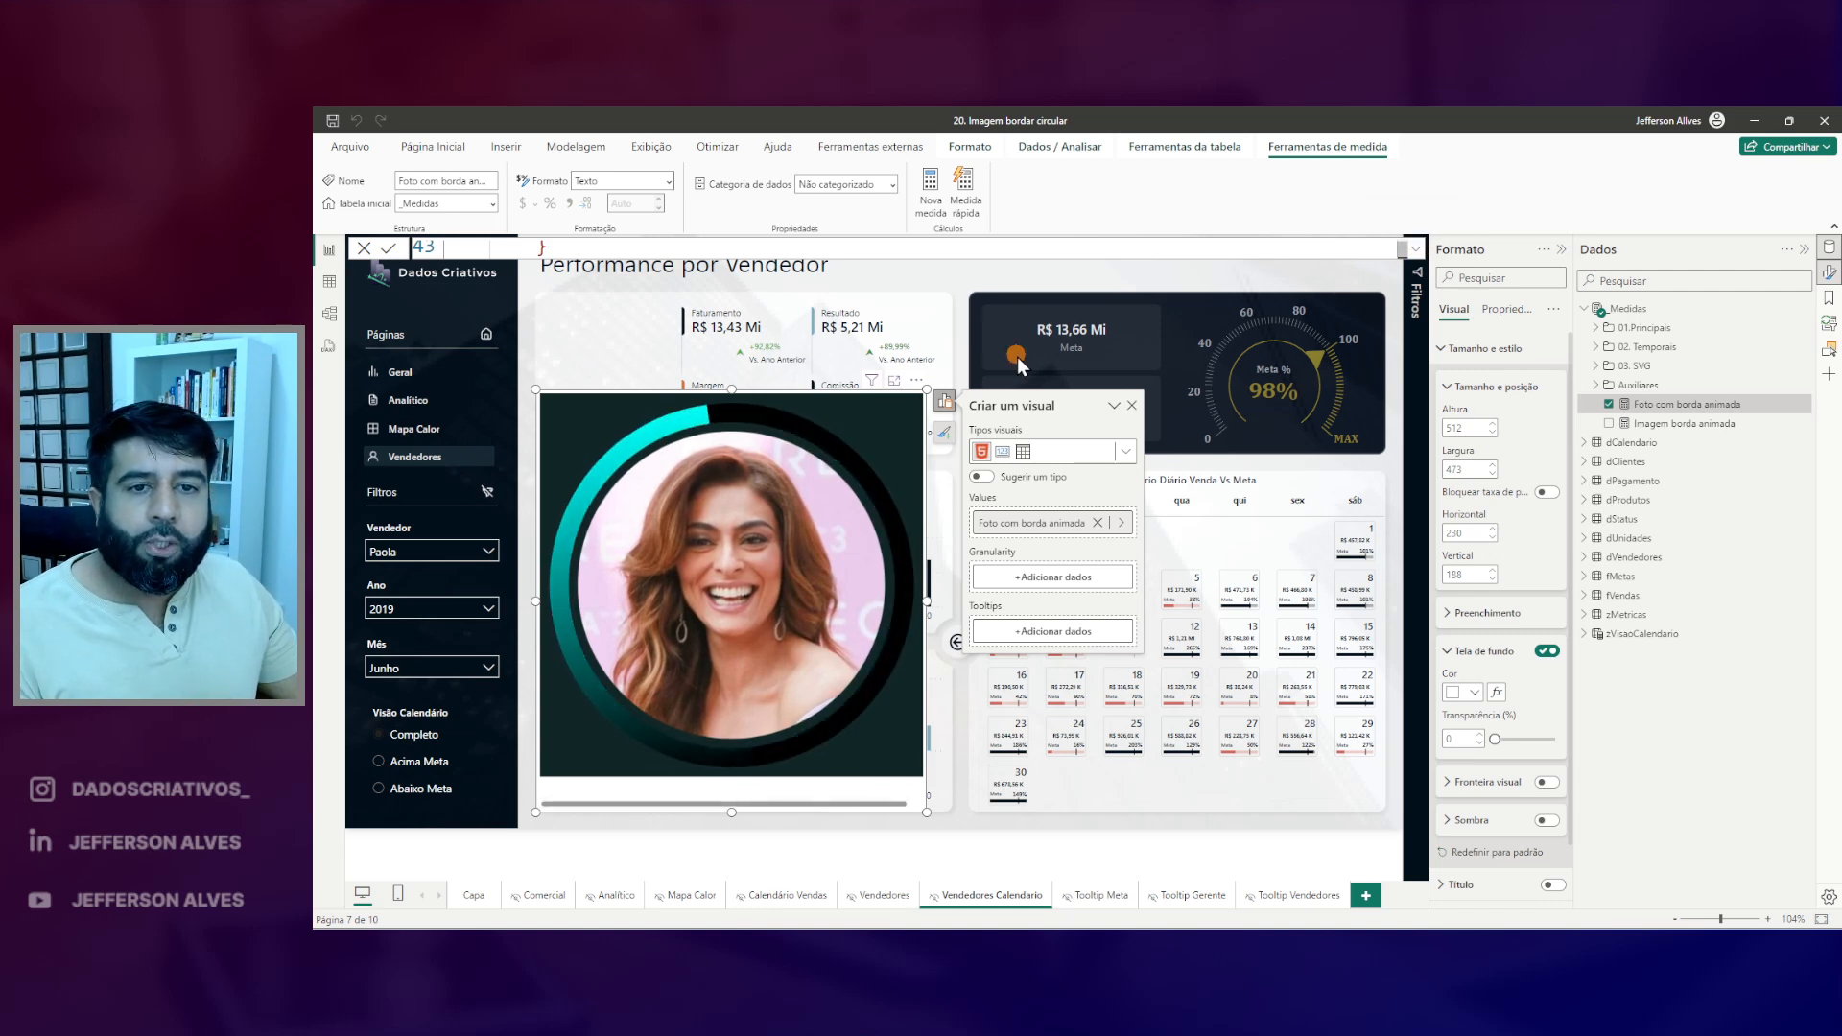
- Append linear to the animation declaration in the .loader rule and apply the measure
click(1418, 247)
scroll(825, 614, up, 12)
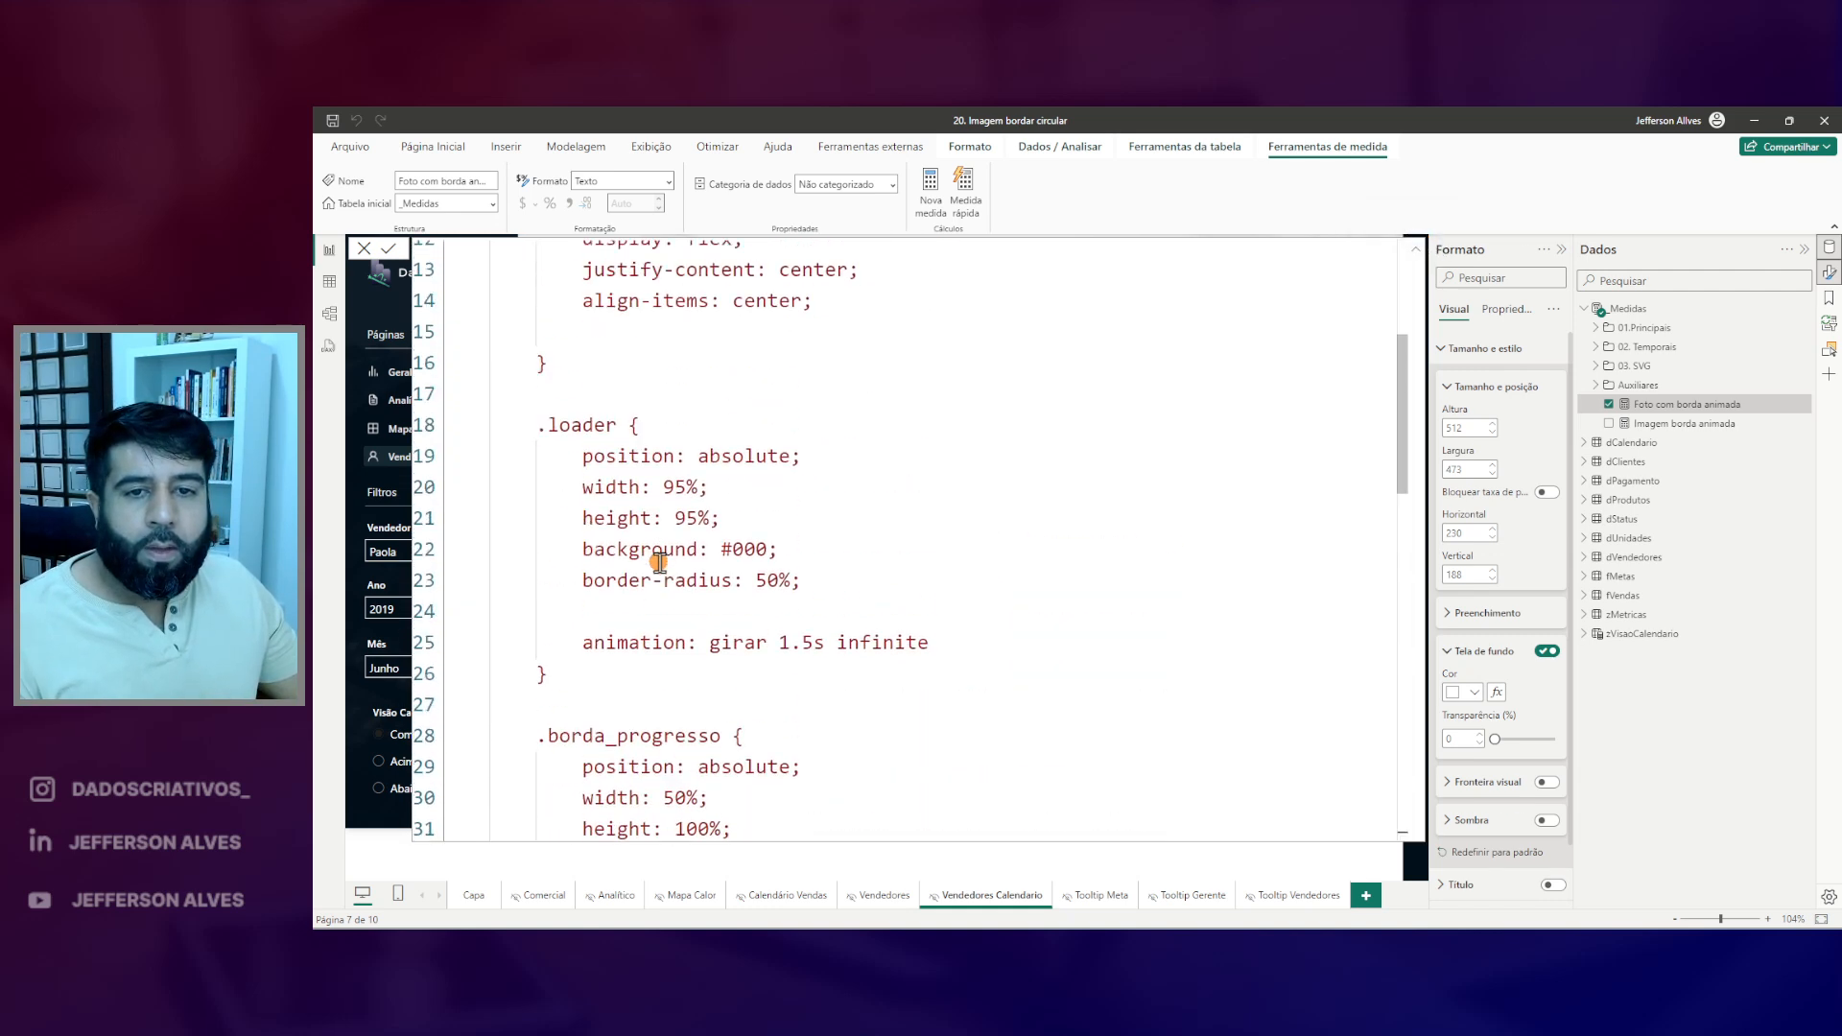
scroll(838, 660, down, 1)
click(987, 636)
text(linear)
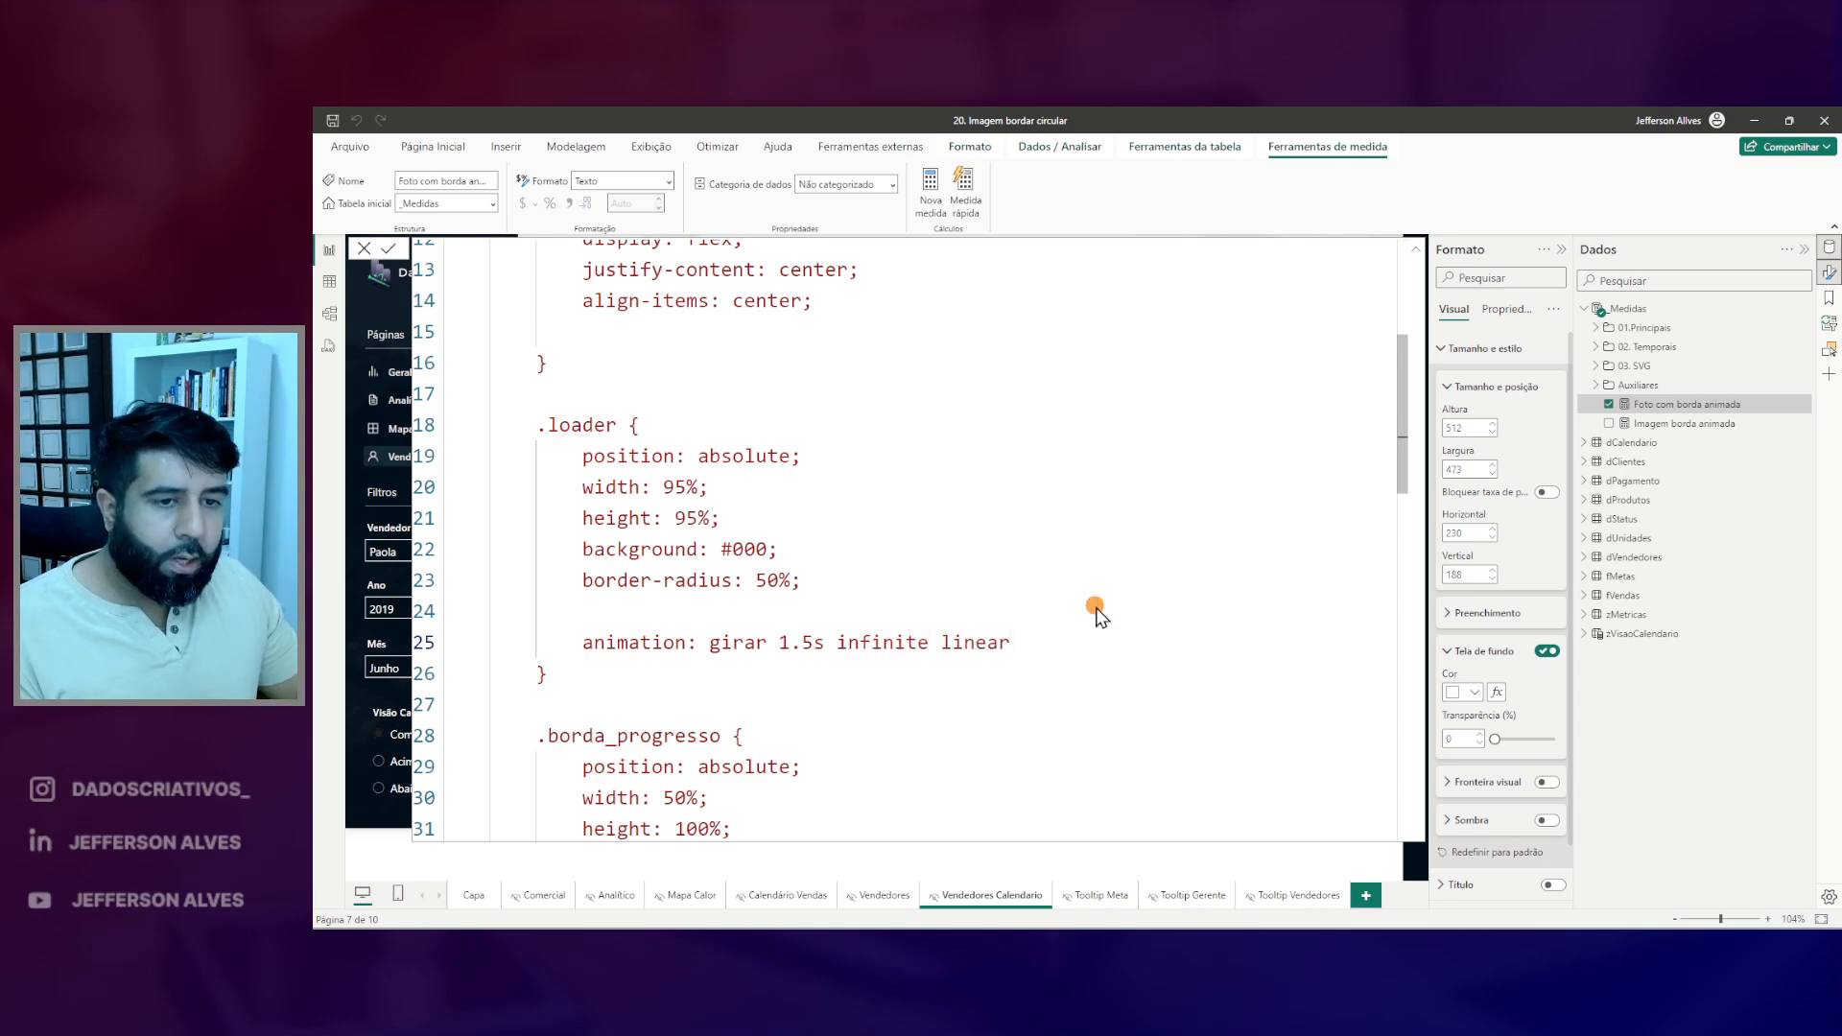
click(1418, 252)
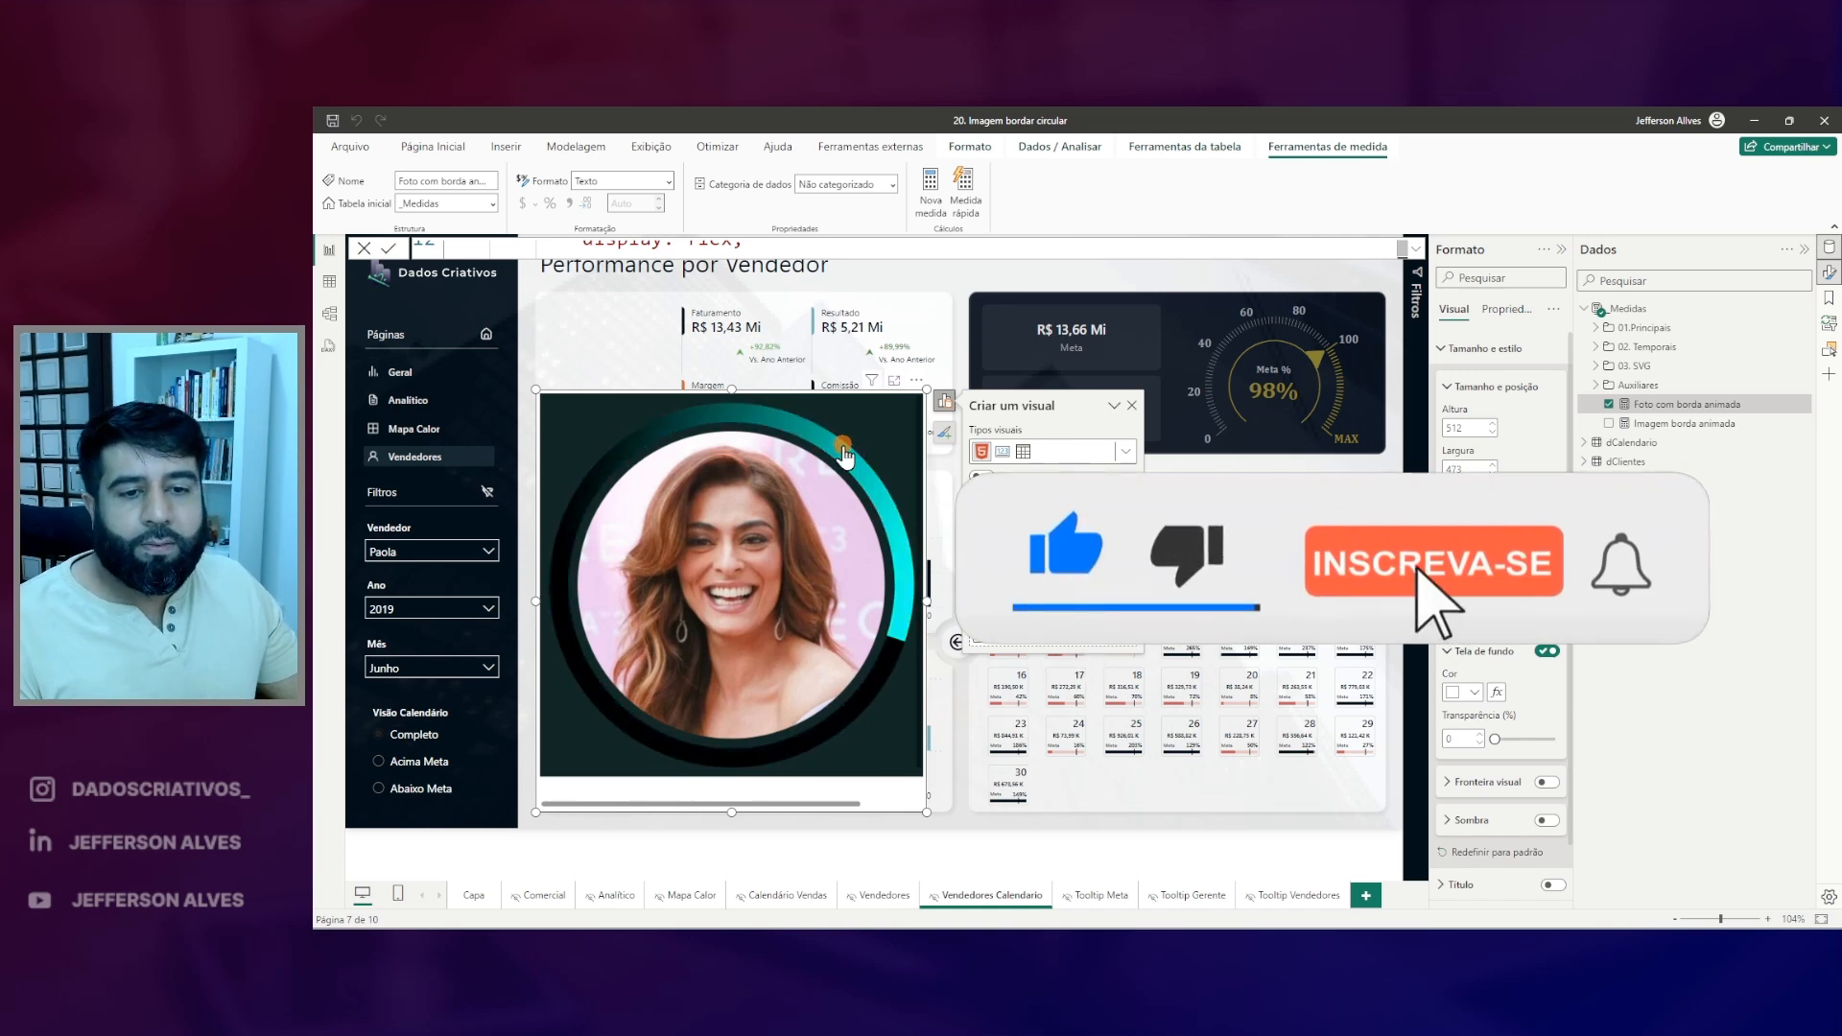
- Add overflow: hidden; below the align-items line of the .card rule and apply the measure
key(ctrl+2)
drag(523, 777, 867, 845)
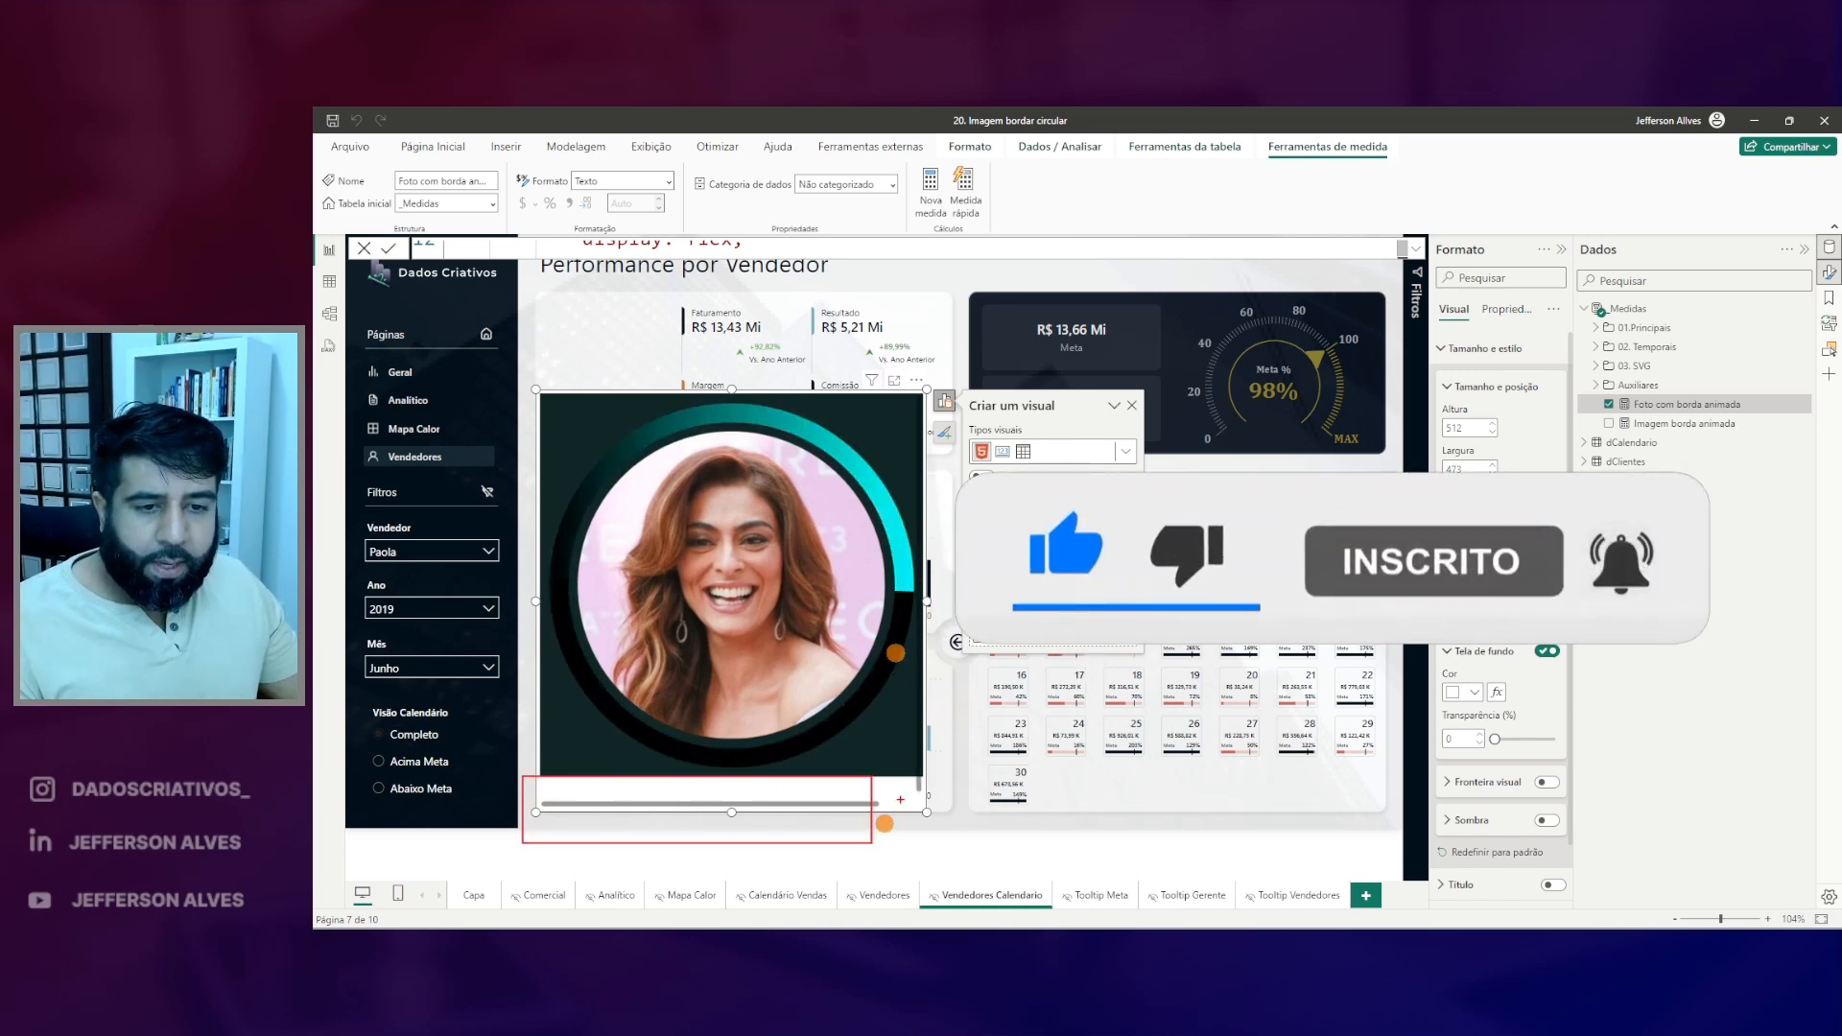
key(Escape)
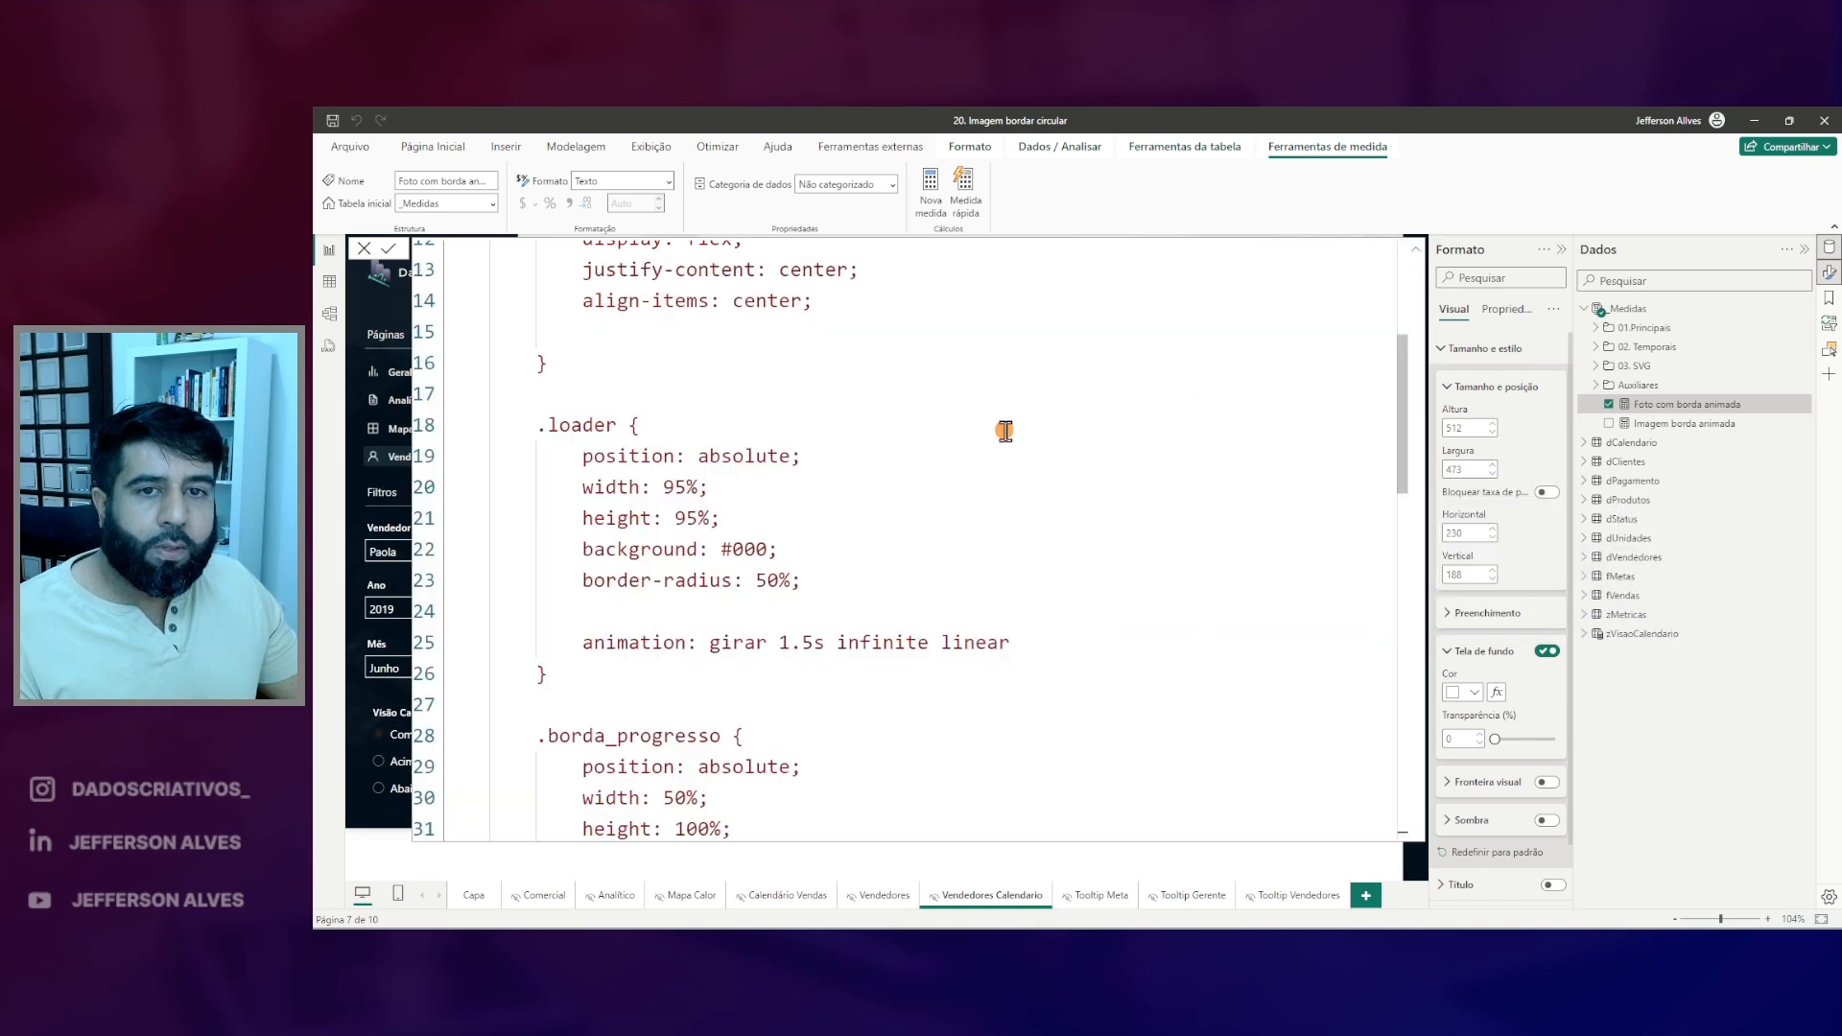
scroll(1005, 431, up, 4)
key(ctrl+2)
mouse_move(519, 372)
mouse_down()
mouse_move(538, 514)
mouse_move(870, 784)
mouse_up()
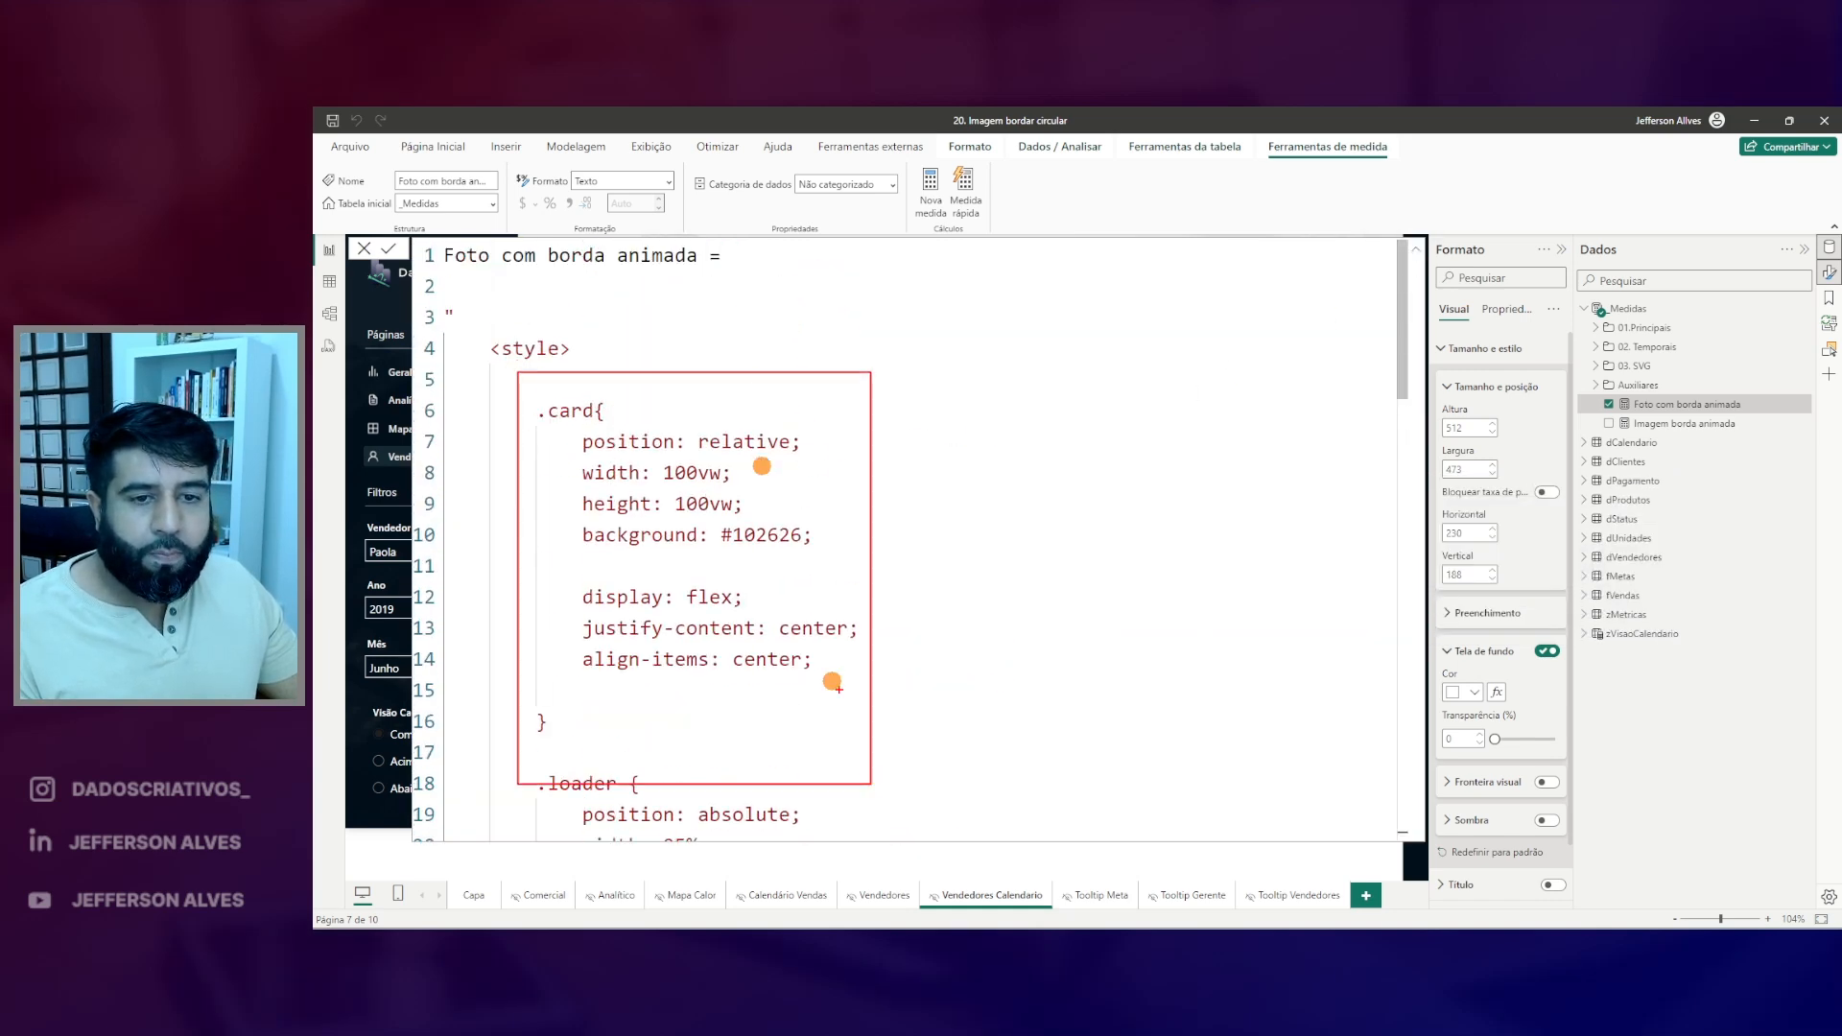
key(ctrl+Escape)
click(1028, 282)
click(852, 669)
key(Return)
key(Return)
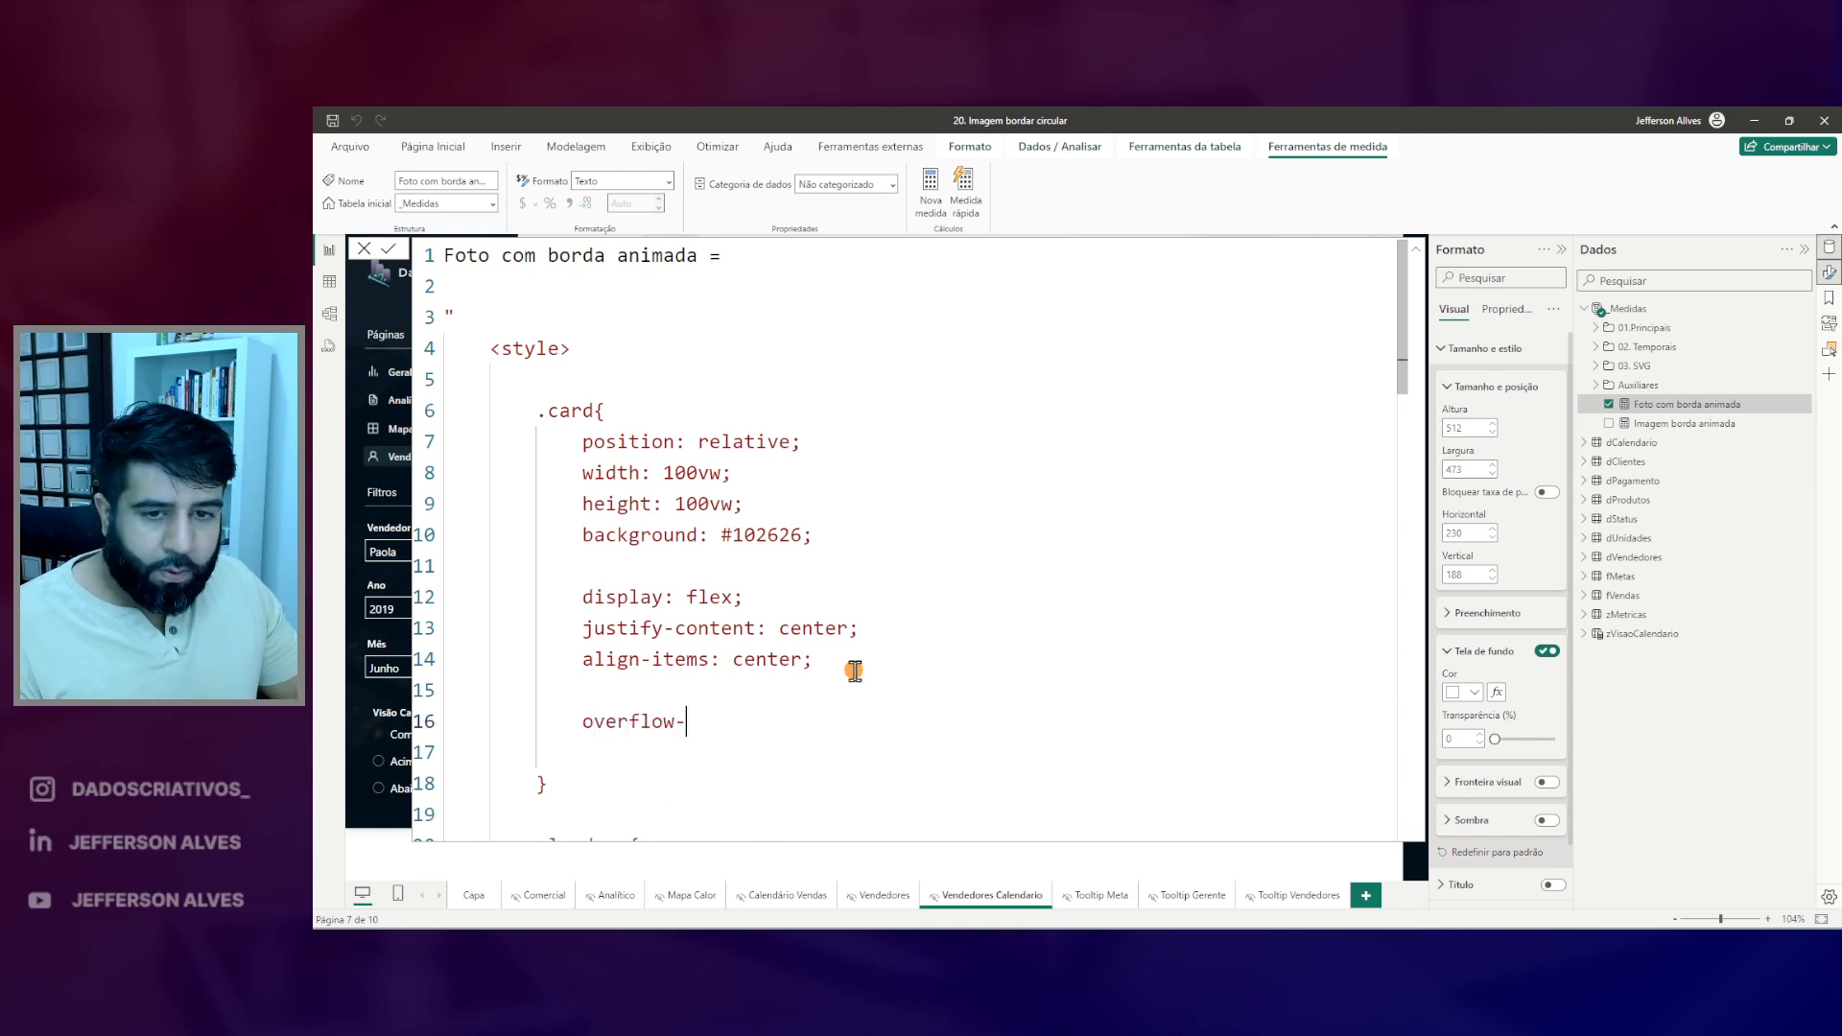
text(overflow: hidden;)
click(1450, 347)
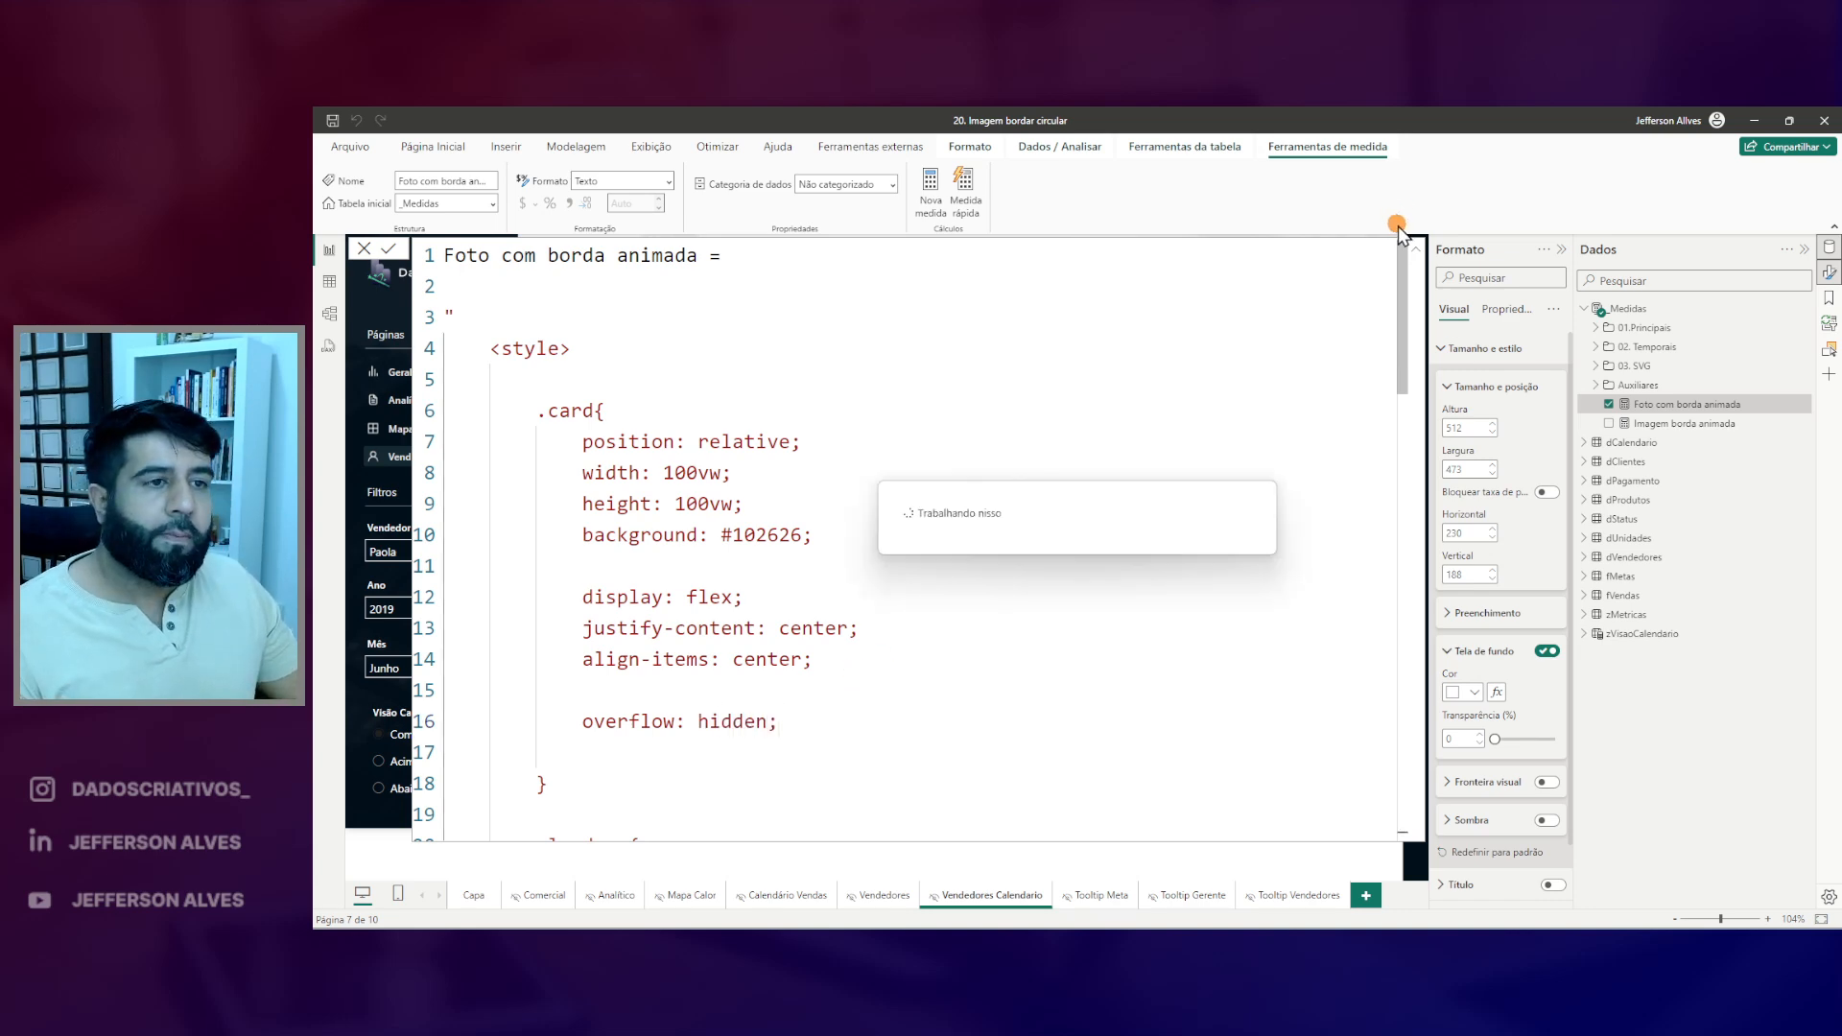
- Check the photo visual's edges for scrollbars and shrink the visual to about 362 wide by 408 high
key(ctrl+2)
drag(540, 761, 908, 806)
drag(914, 376, 951, 723)
key(Escape)
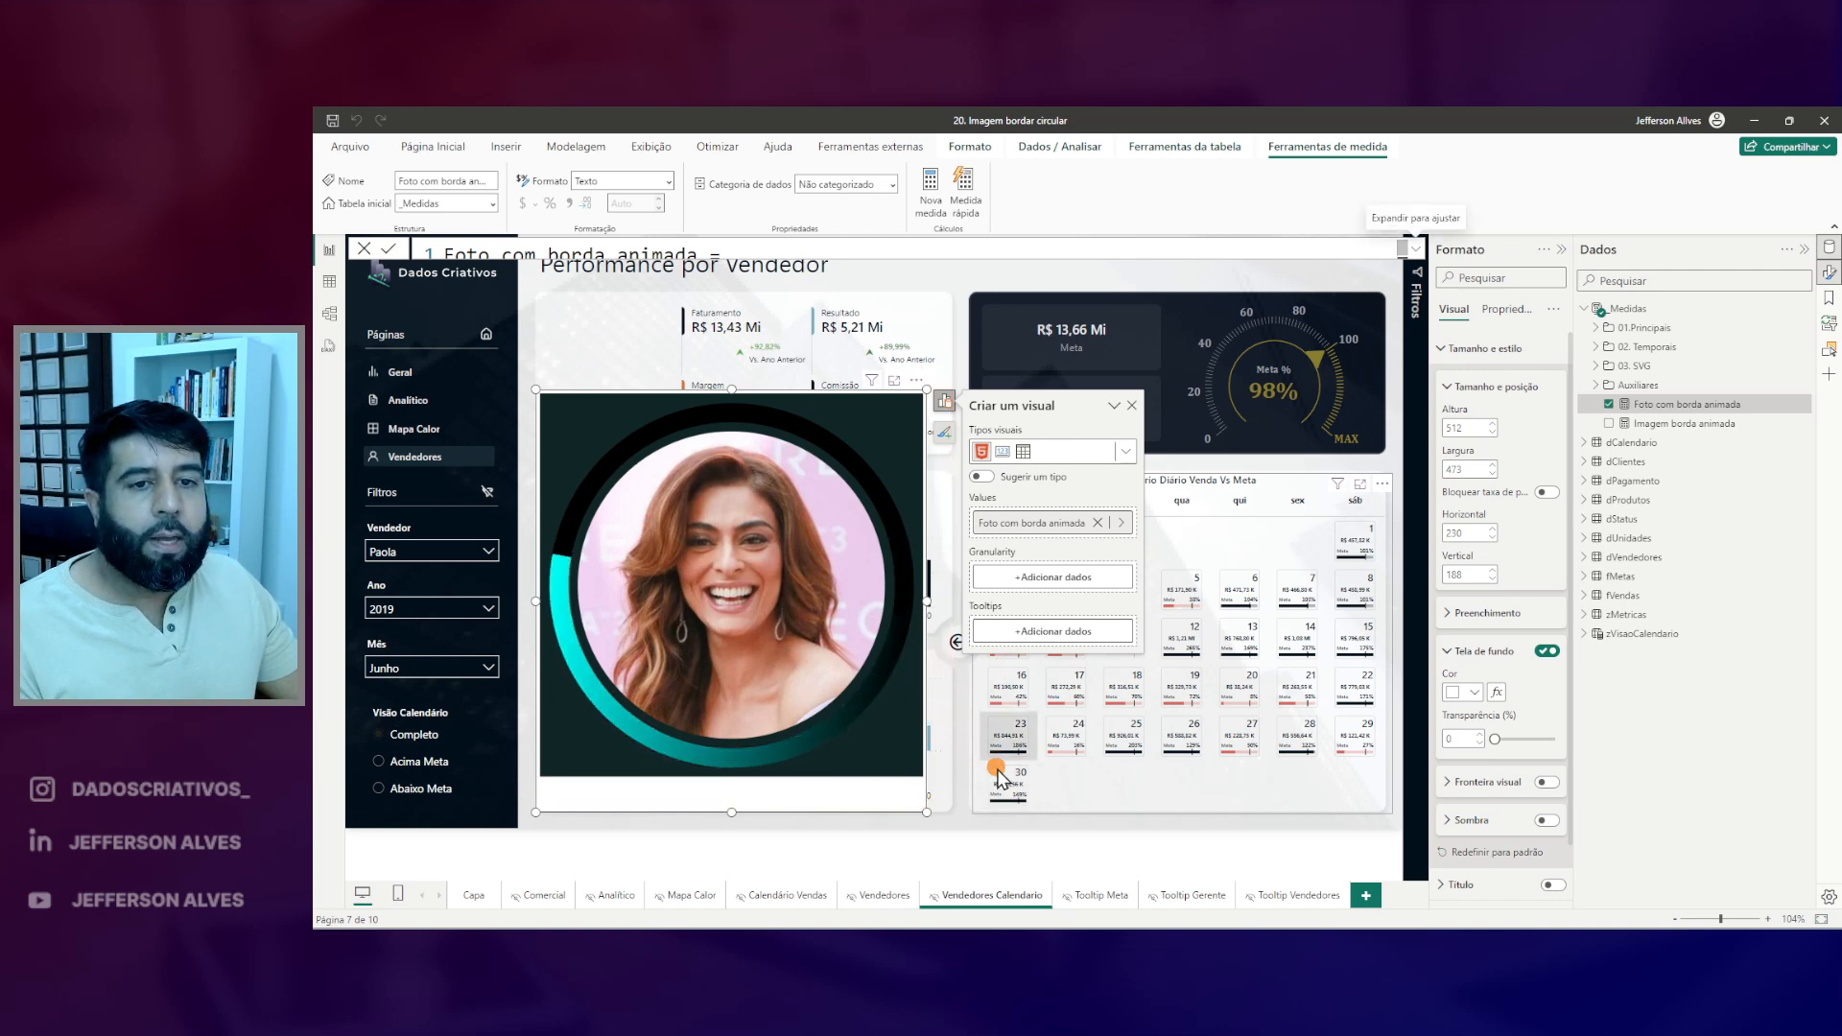
mouse_move(926, 812)
mouse_down()
mouse_move(846, 791)
mouse_move(671, 518)
mouse_move(832, 727)
mouse_up()
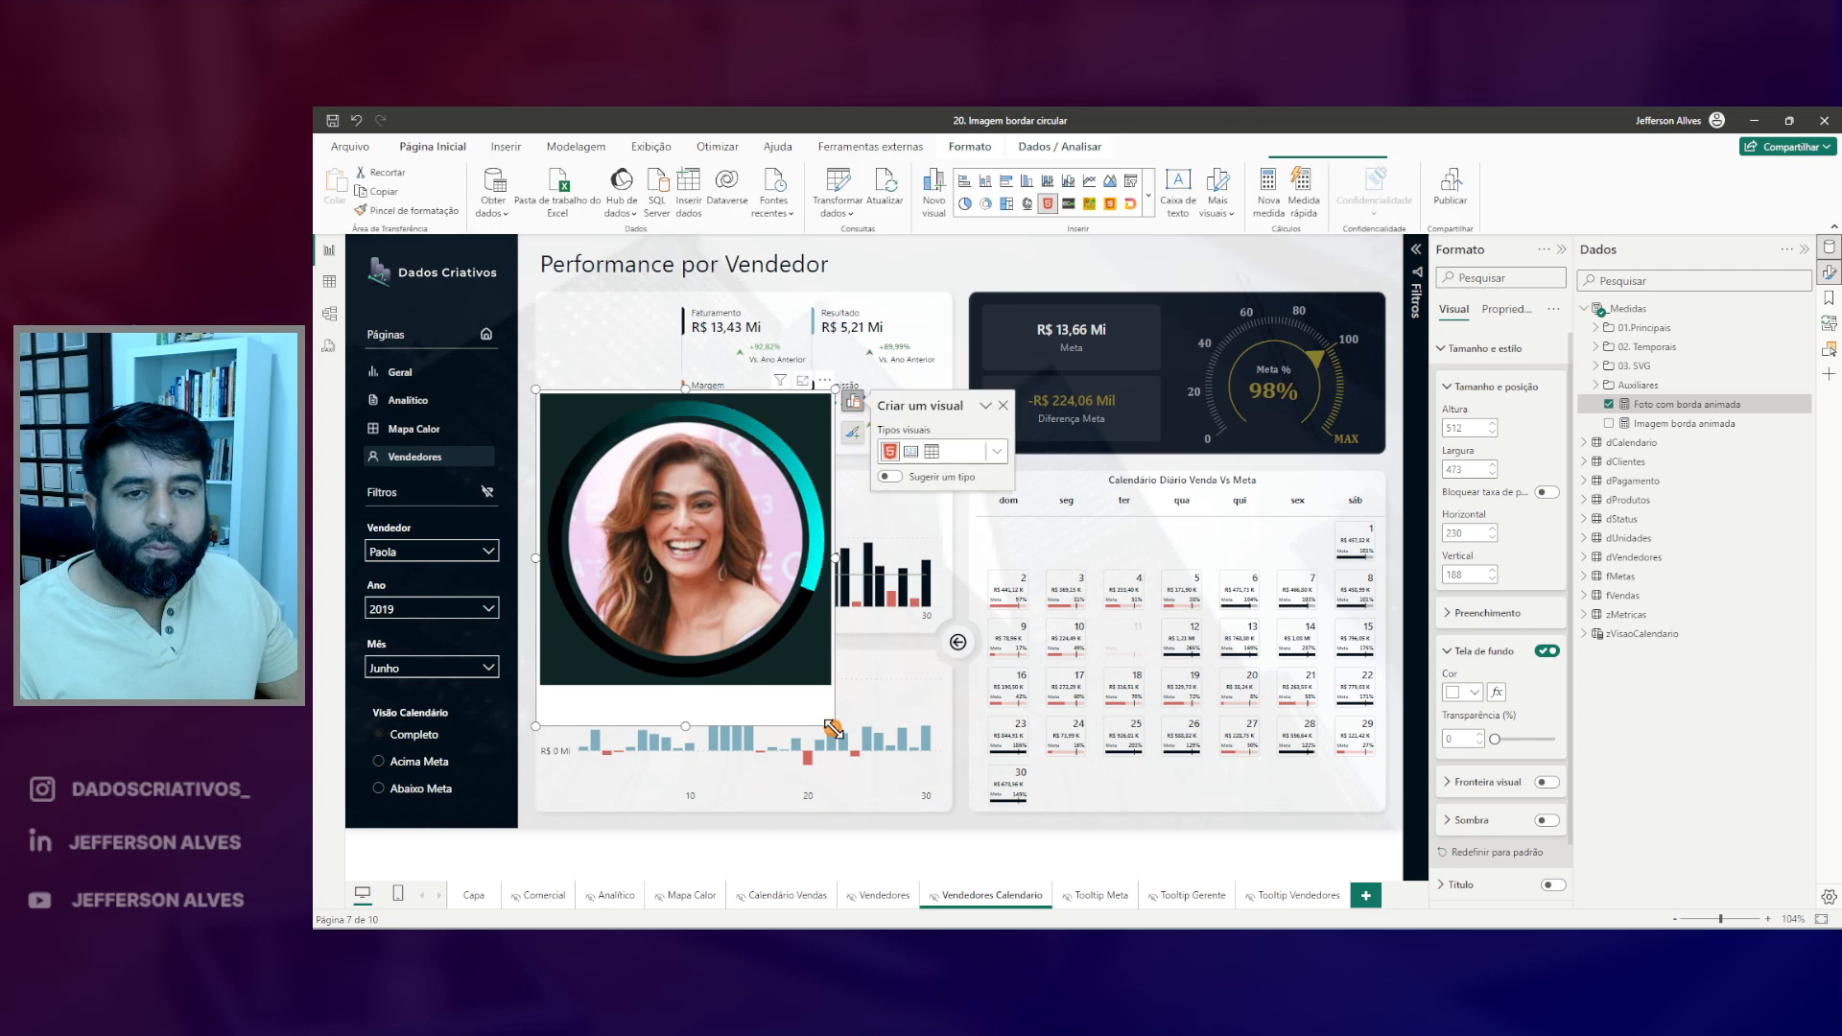
- Set the .fundo_img inset to 3vw in the Foto com borda animada measure and resize the visual to about 372 by 403
click(1679, 404)
click(1410, 255)
scroll(744, 499, down, 9)
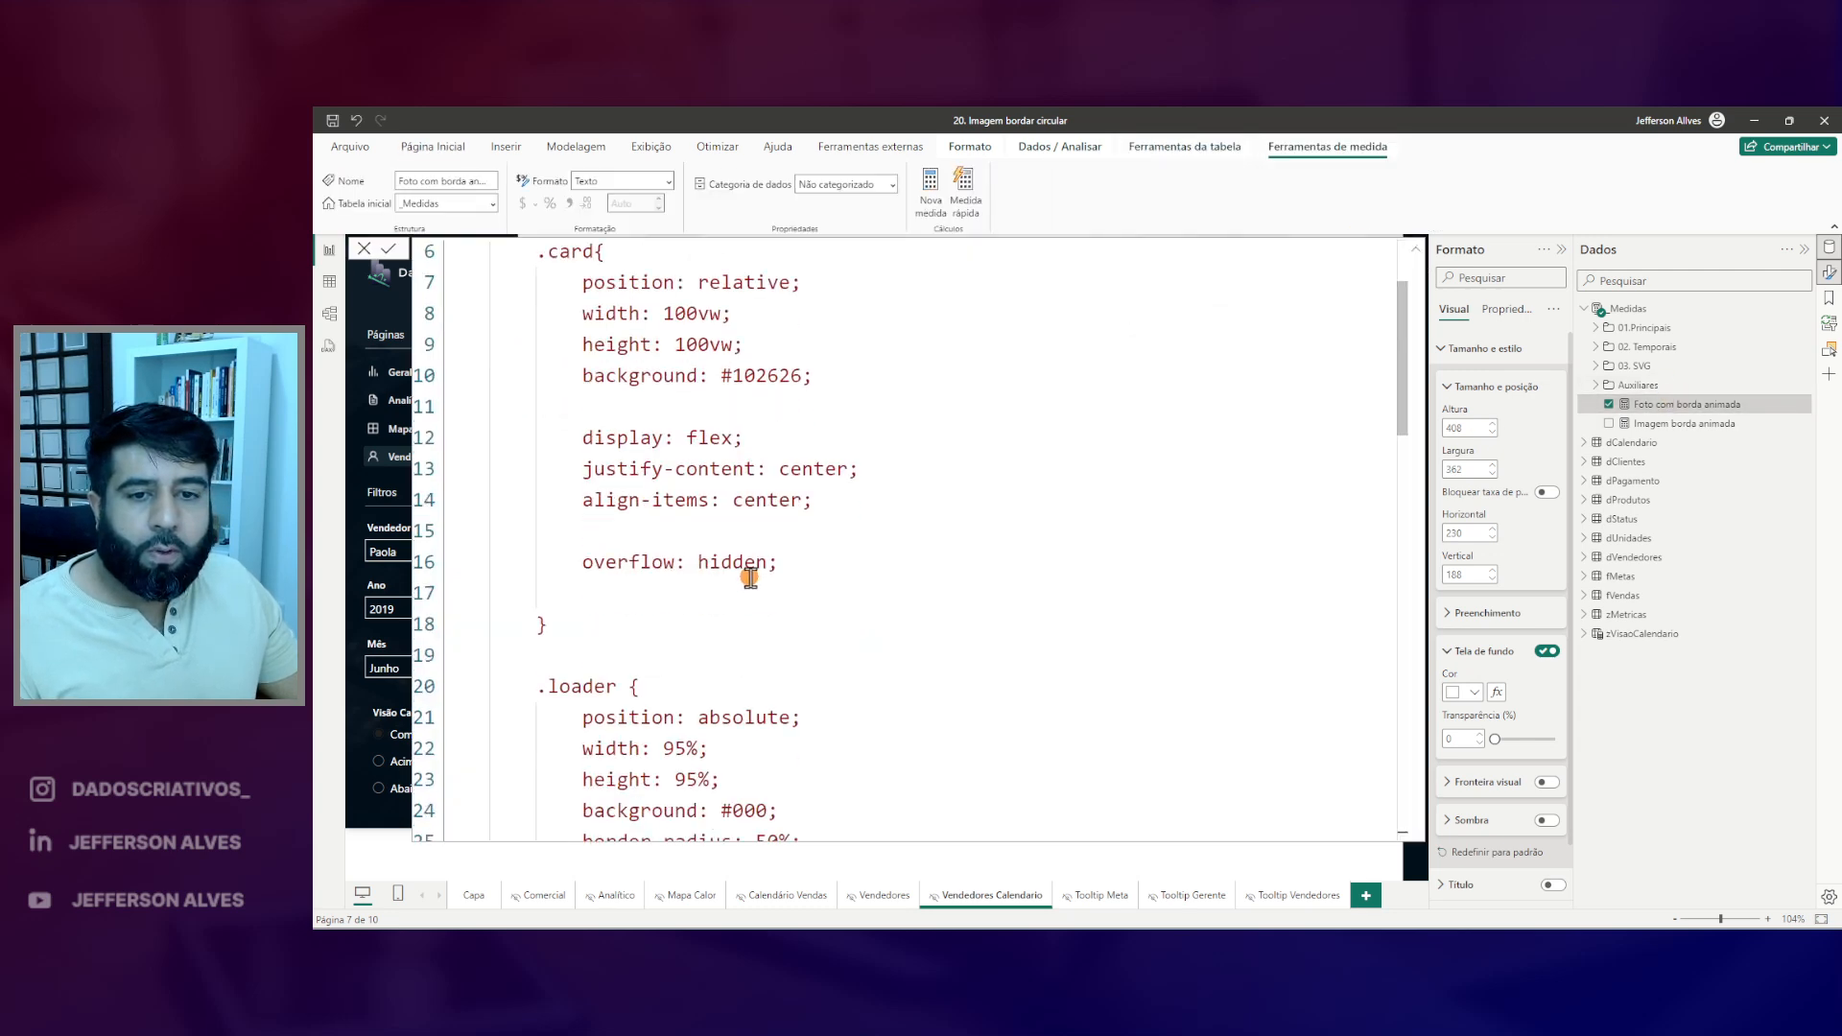
scroll(723, 535, up, 1)
scroll(700, 543, down, 2)
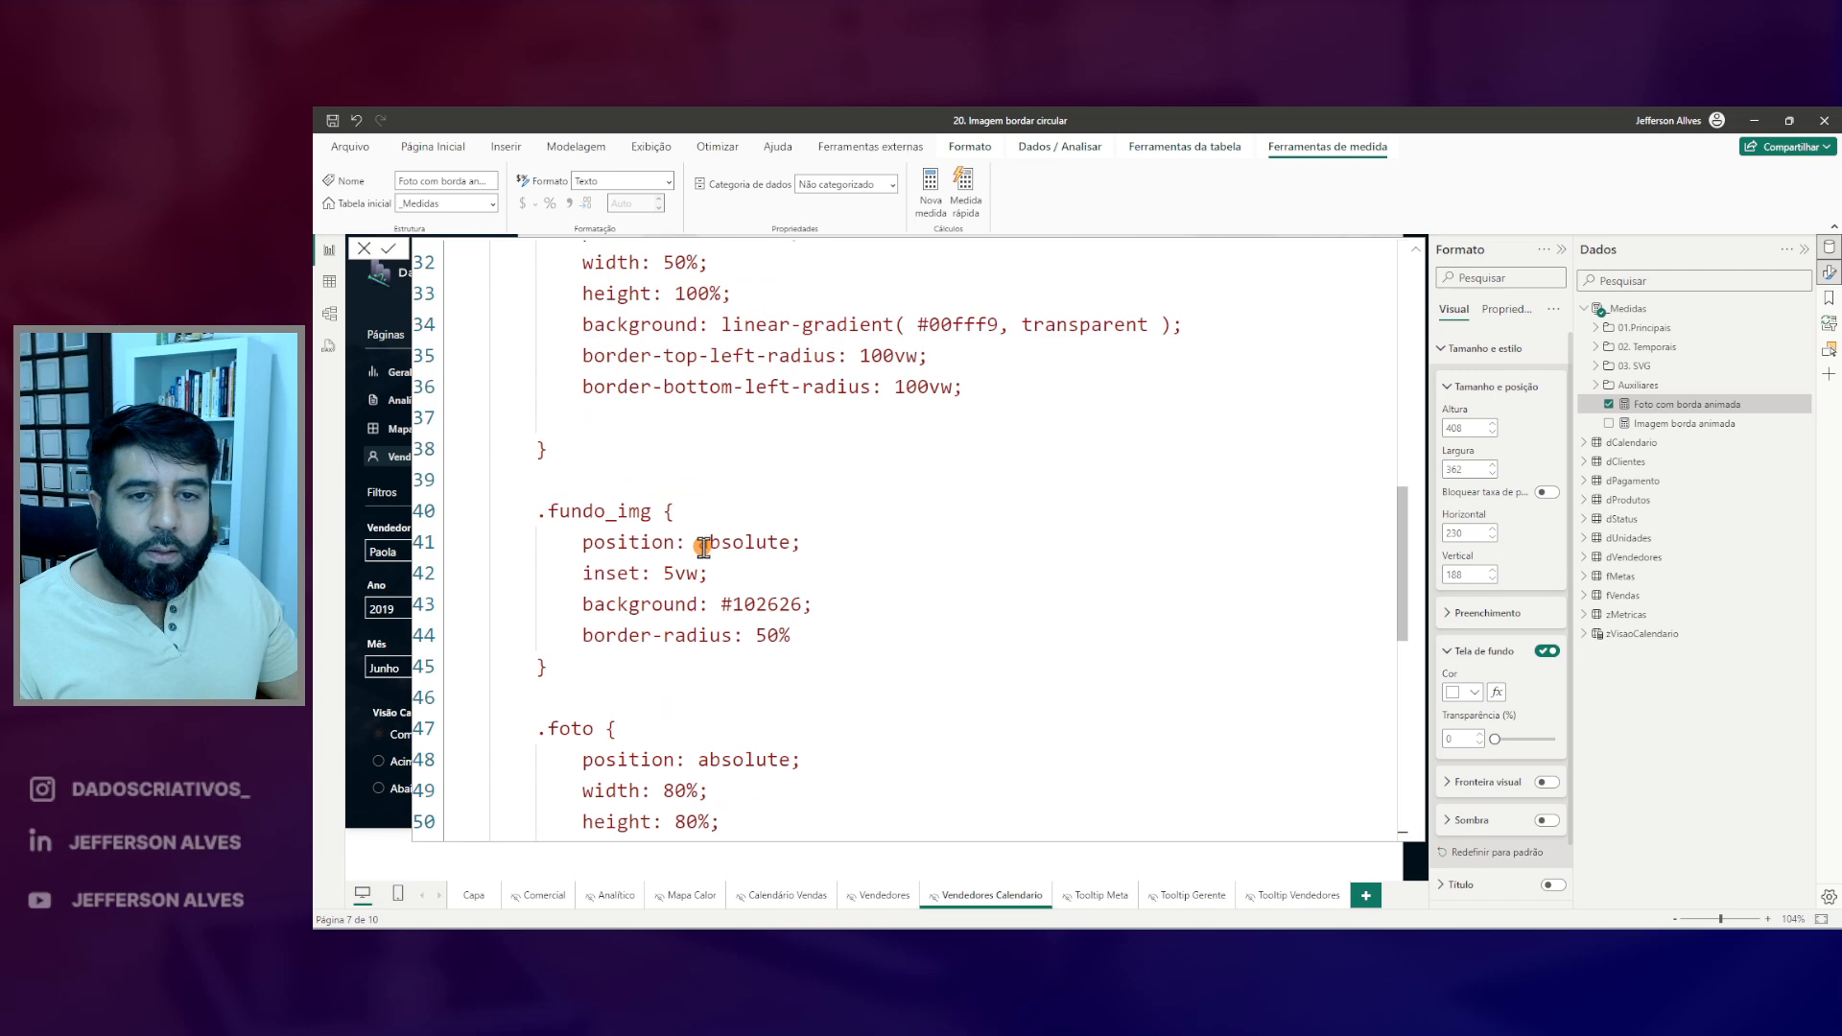
scroll(653, 465, up, 1)
scroll(600, 499, down, 3)
click(675, 453)
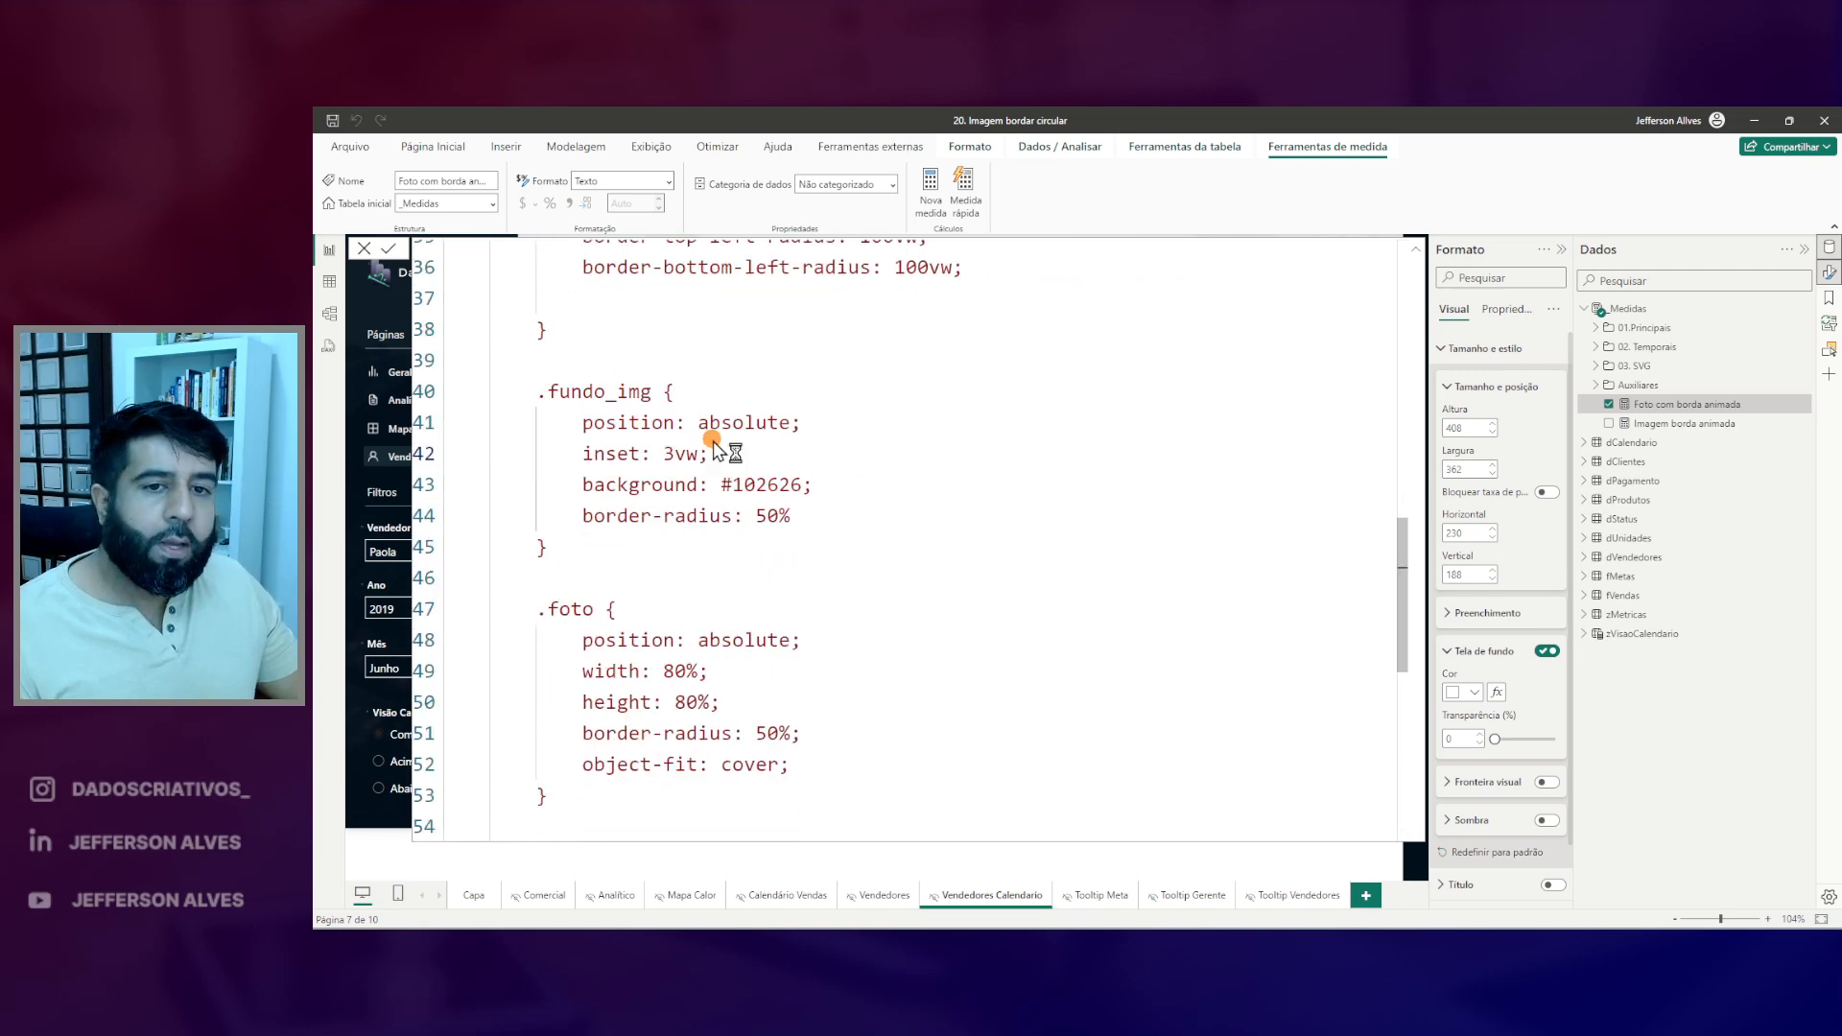
drag(598, 453, 663, 452)
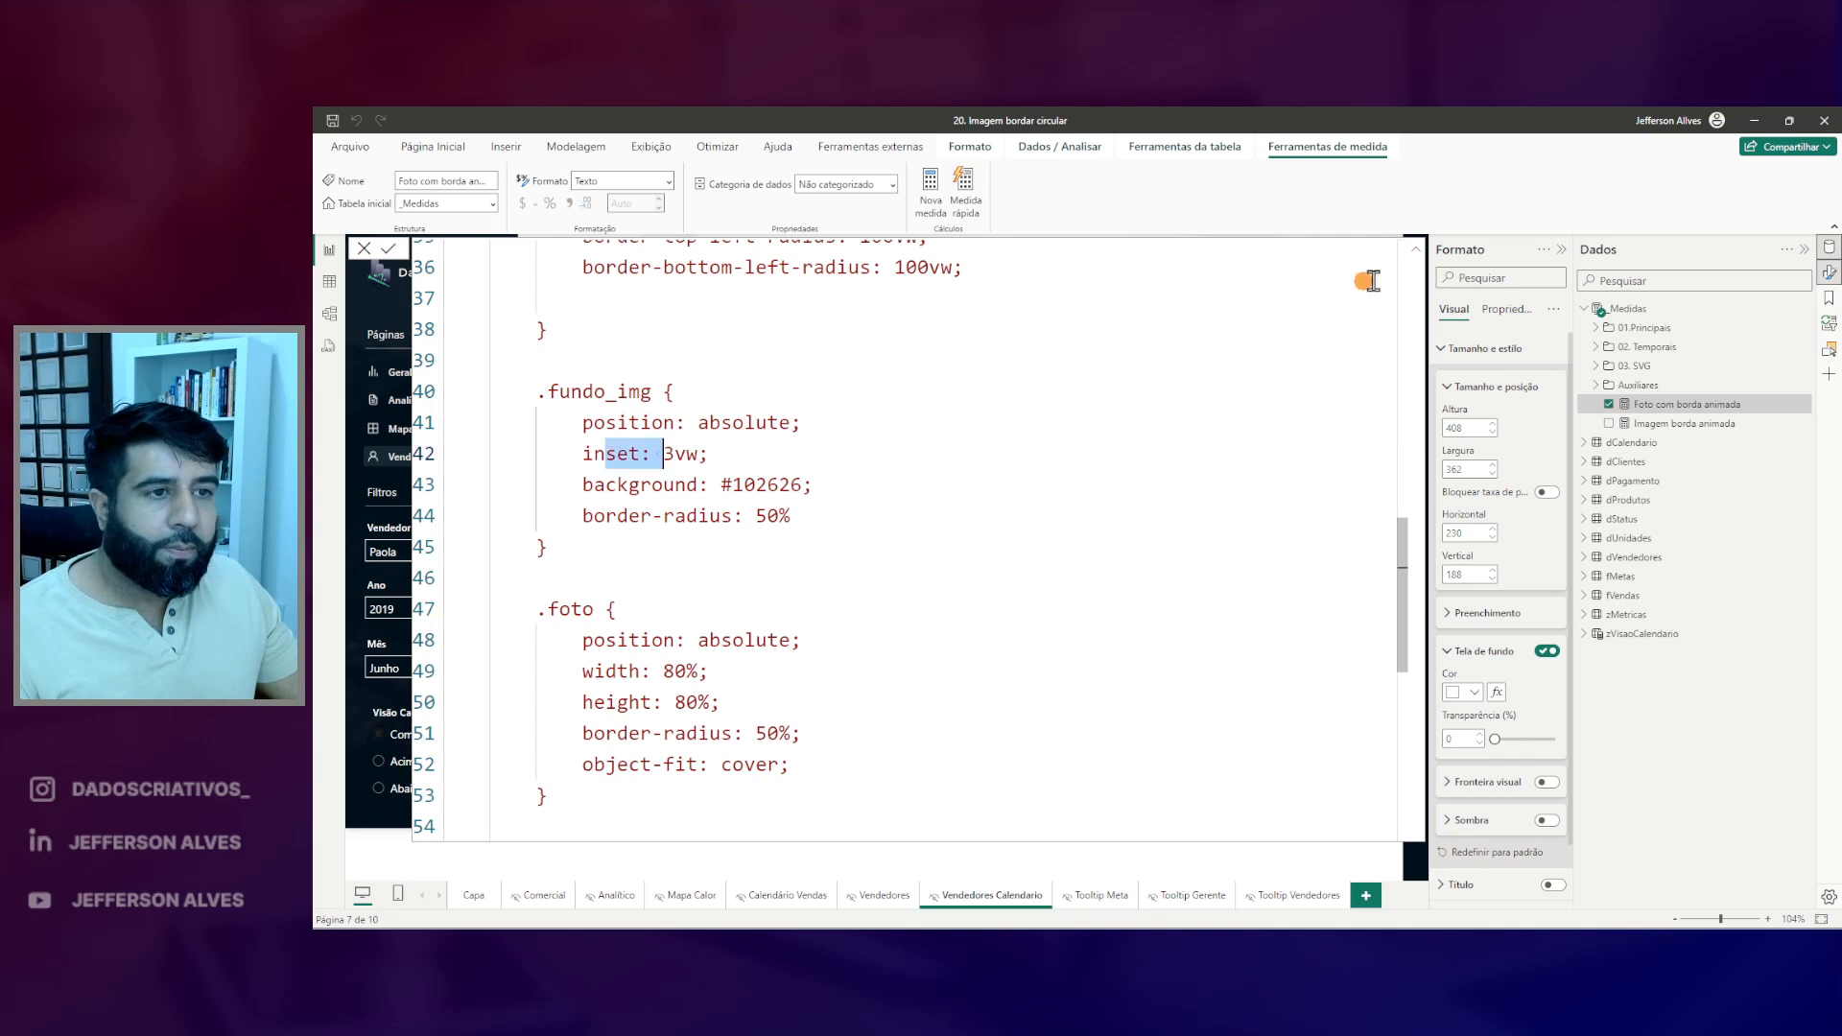
click(1410, 251)
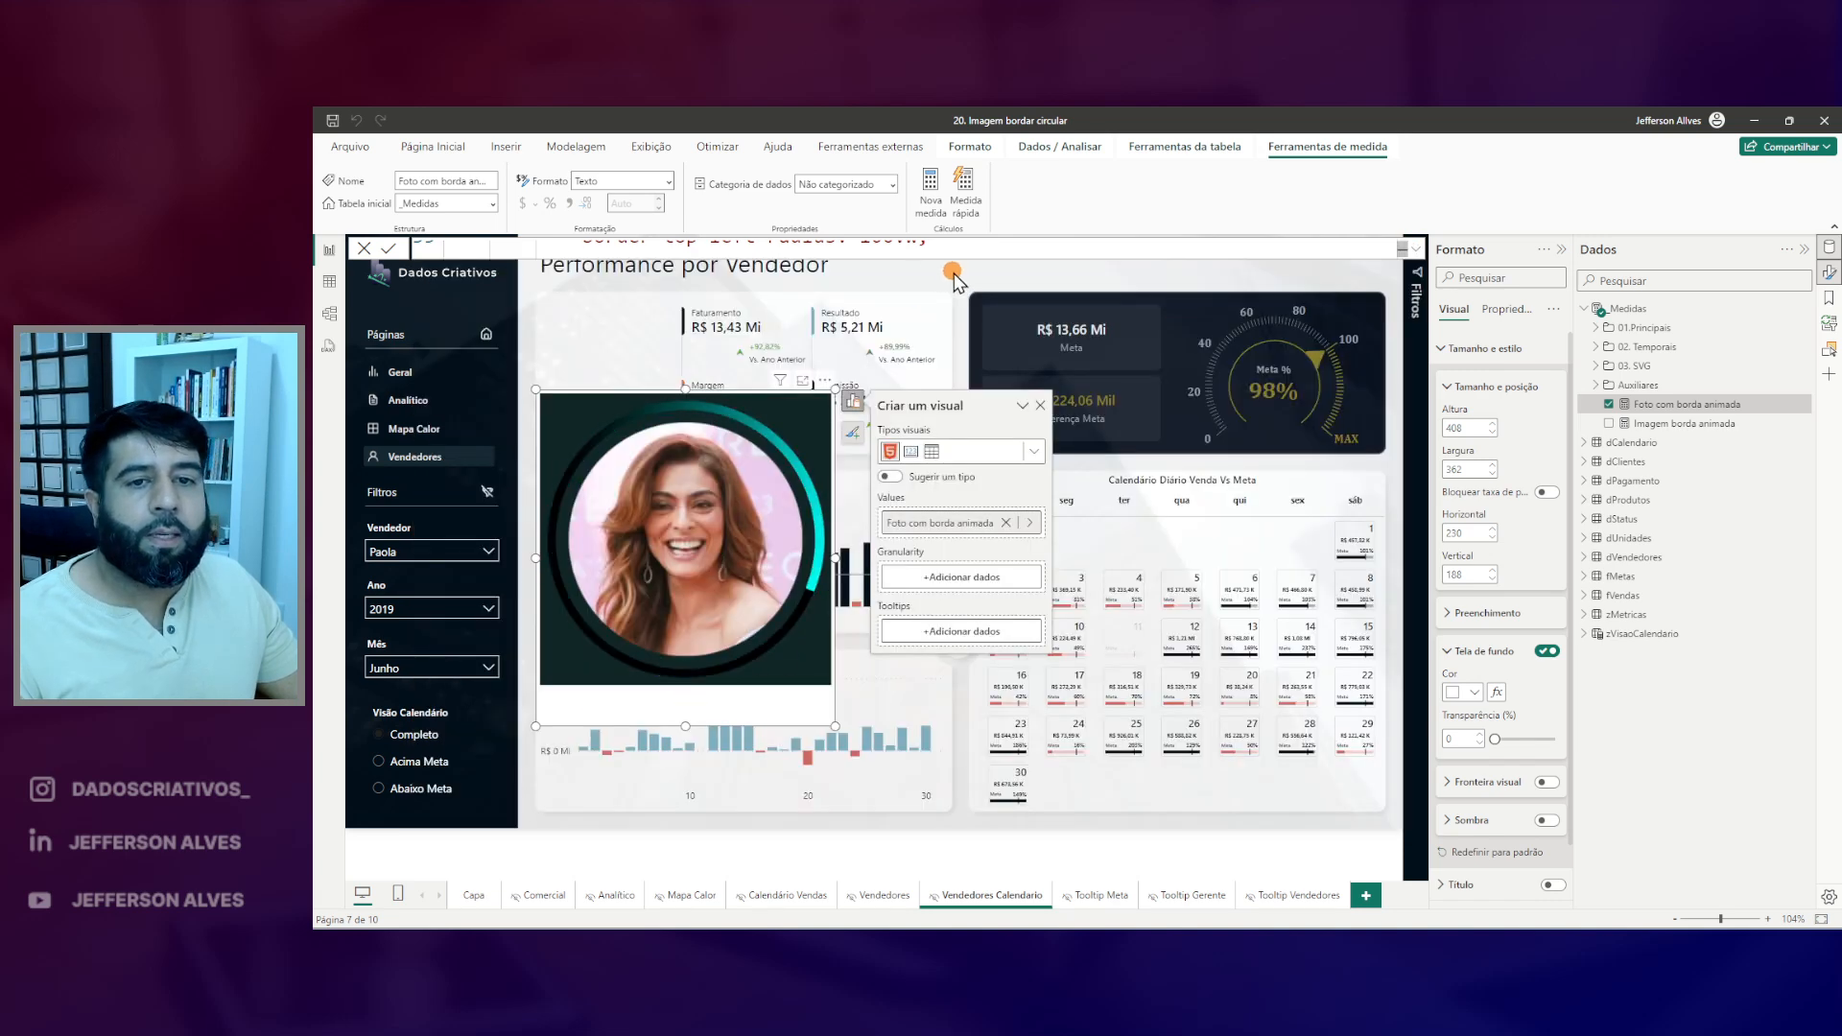
mouse_move(835, 726)
mouse_down()
mouse_move(795, 710)
mouse_move(842, 721)
mouse_up()
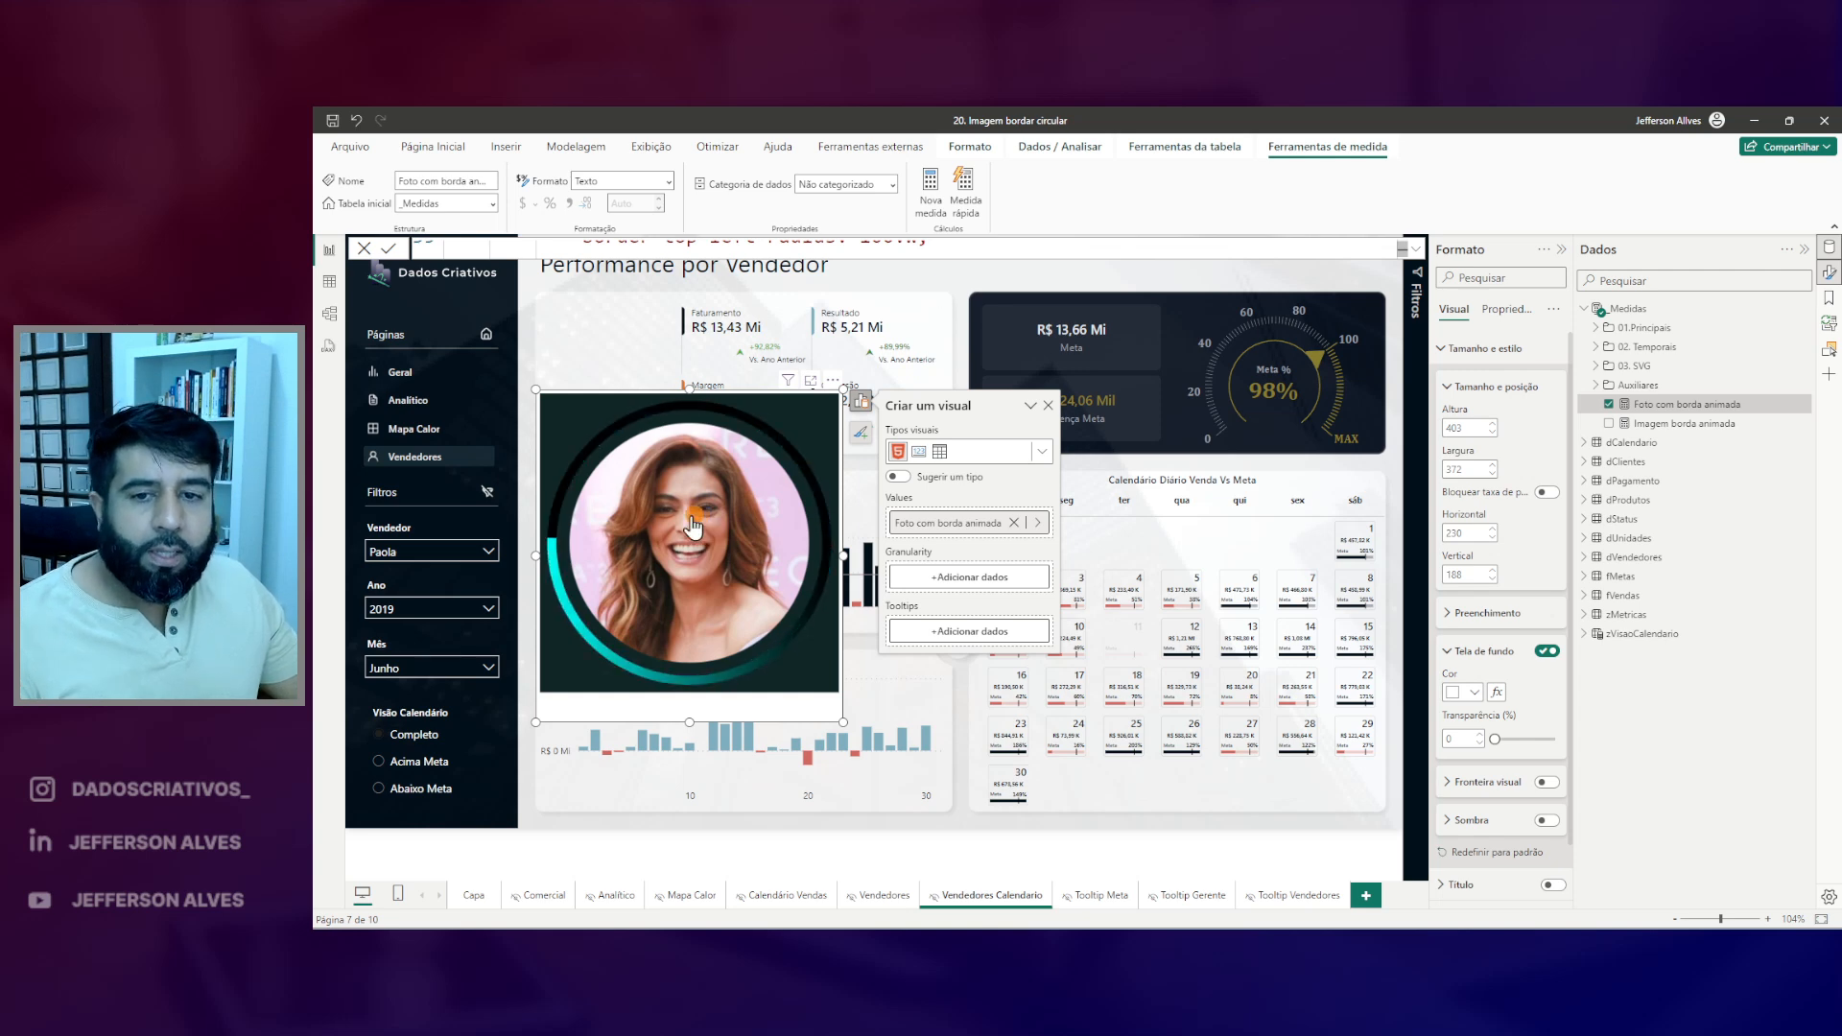
- Examine the URL Foto column of the dVendedores table and relate the report's Vendedor filter to the photo visual
click(328, 283)
click(1711, 557)
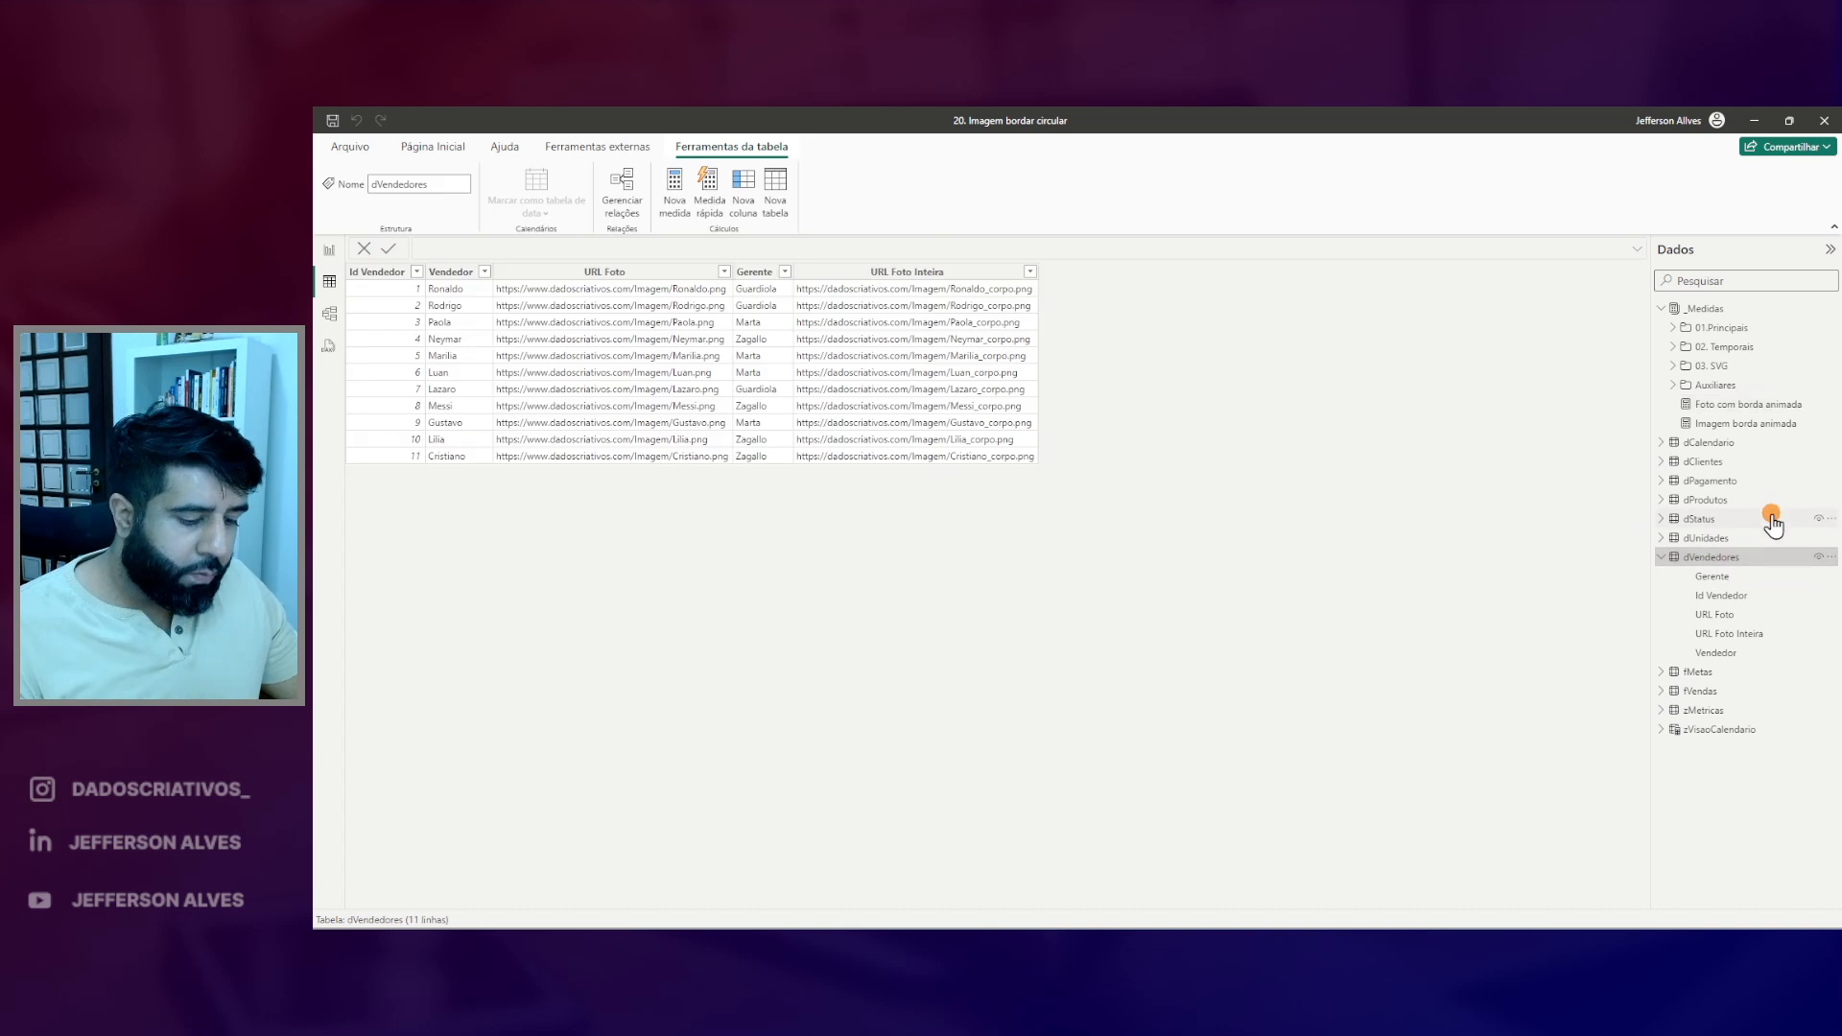
drag(495, 238, 750, 474)
drag(561, 271, 513, 290)
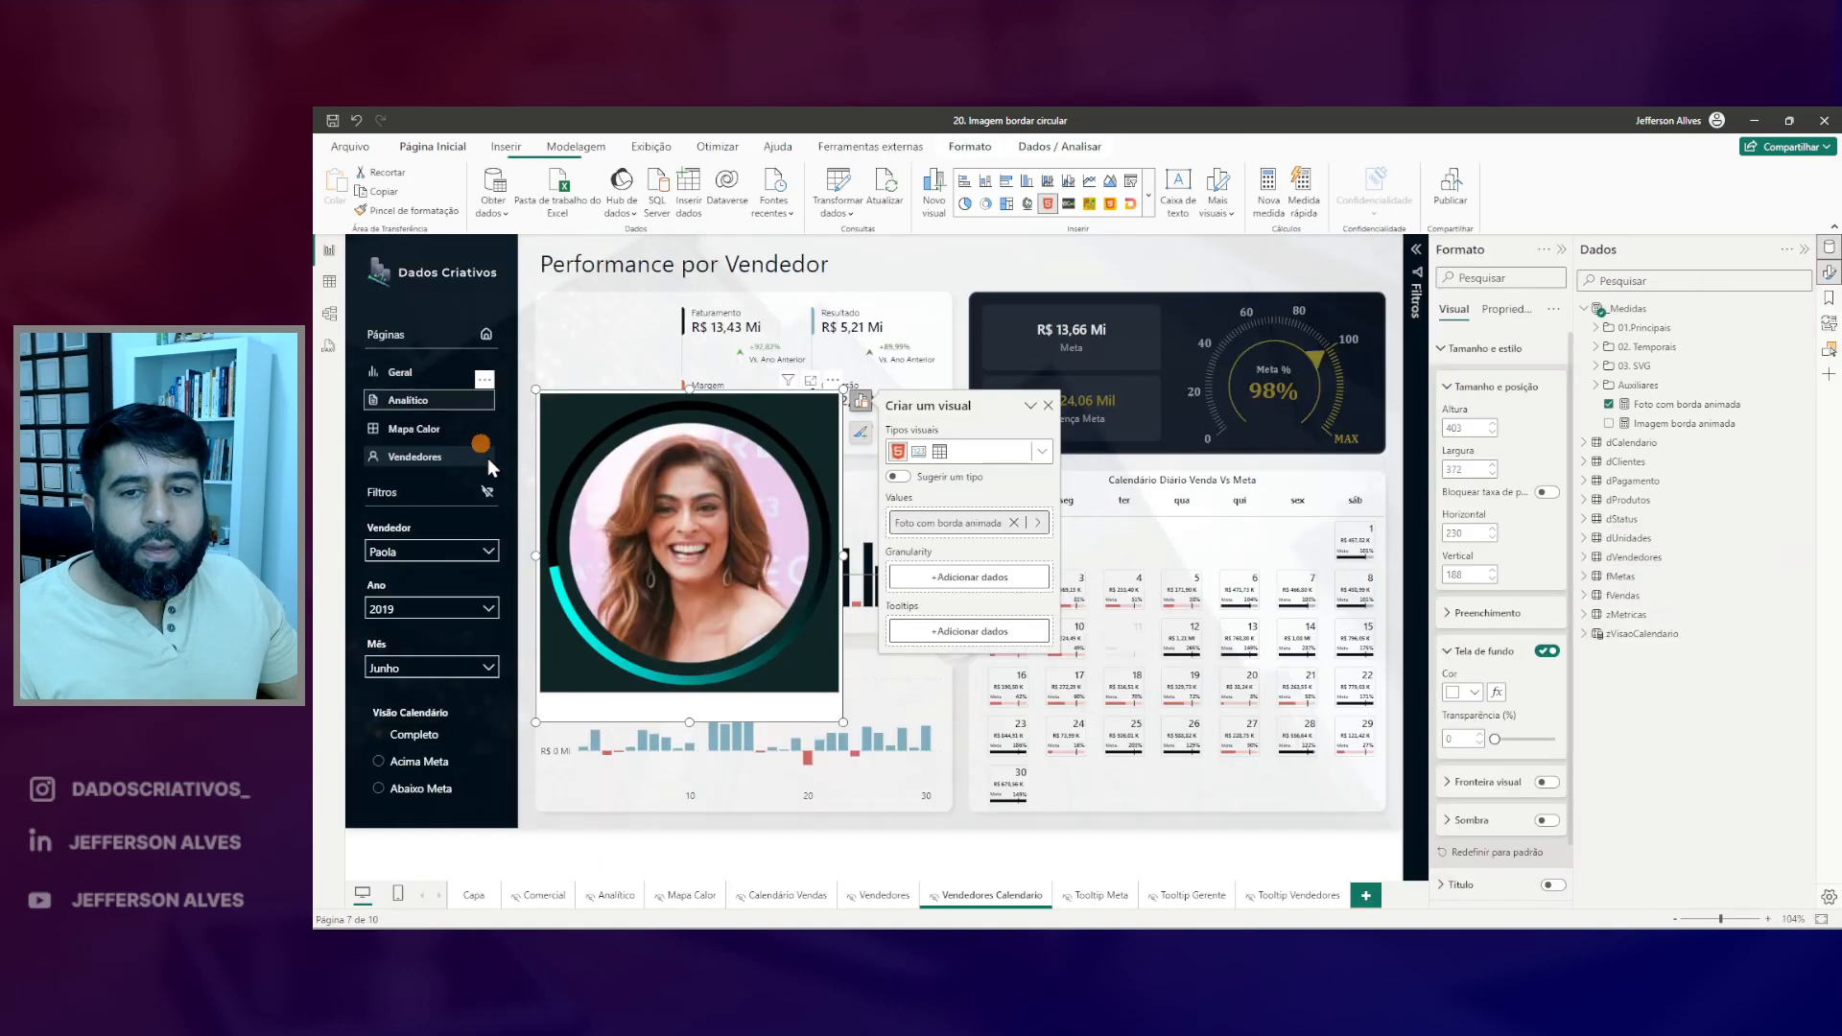
mouse_move(355, 513)
mouse_down()
mouse_move(495, 587)
mouse_move(691, 518)
mouse_up()
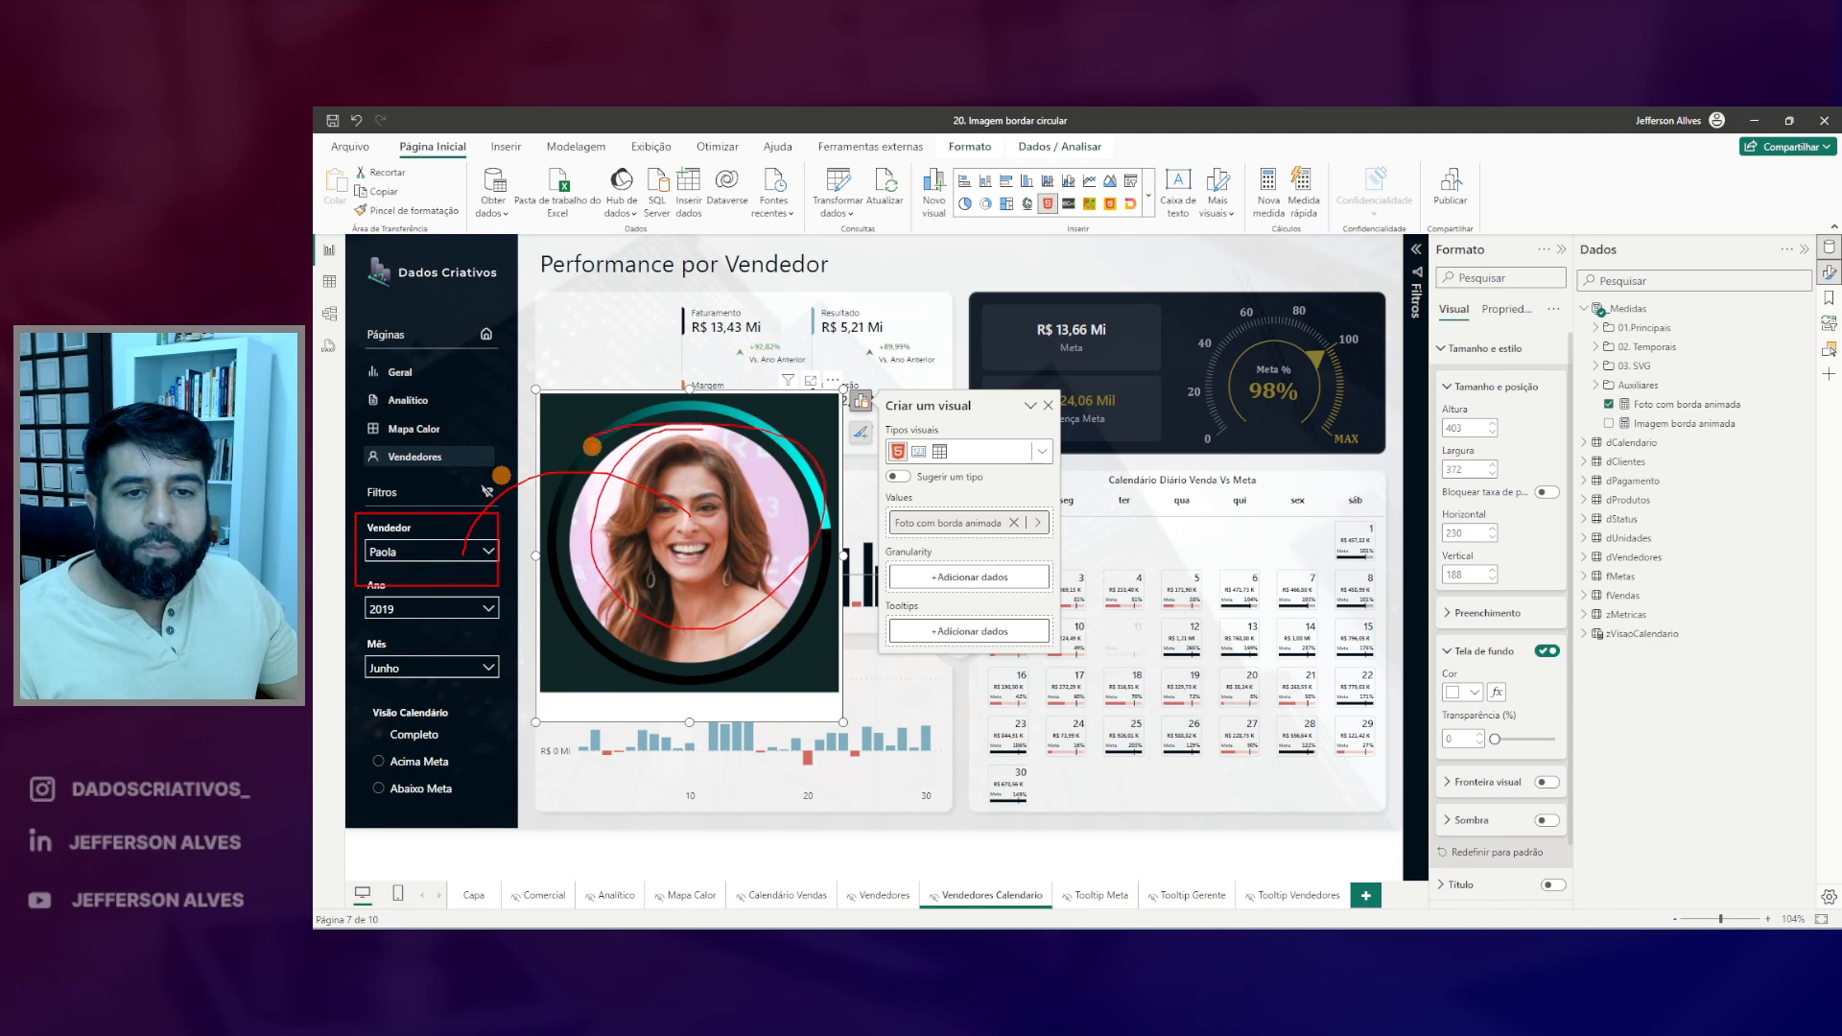
key(Escape)
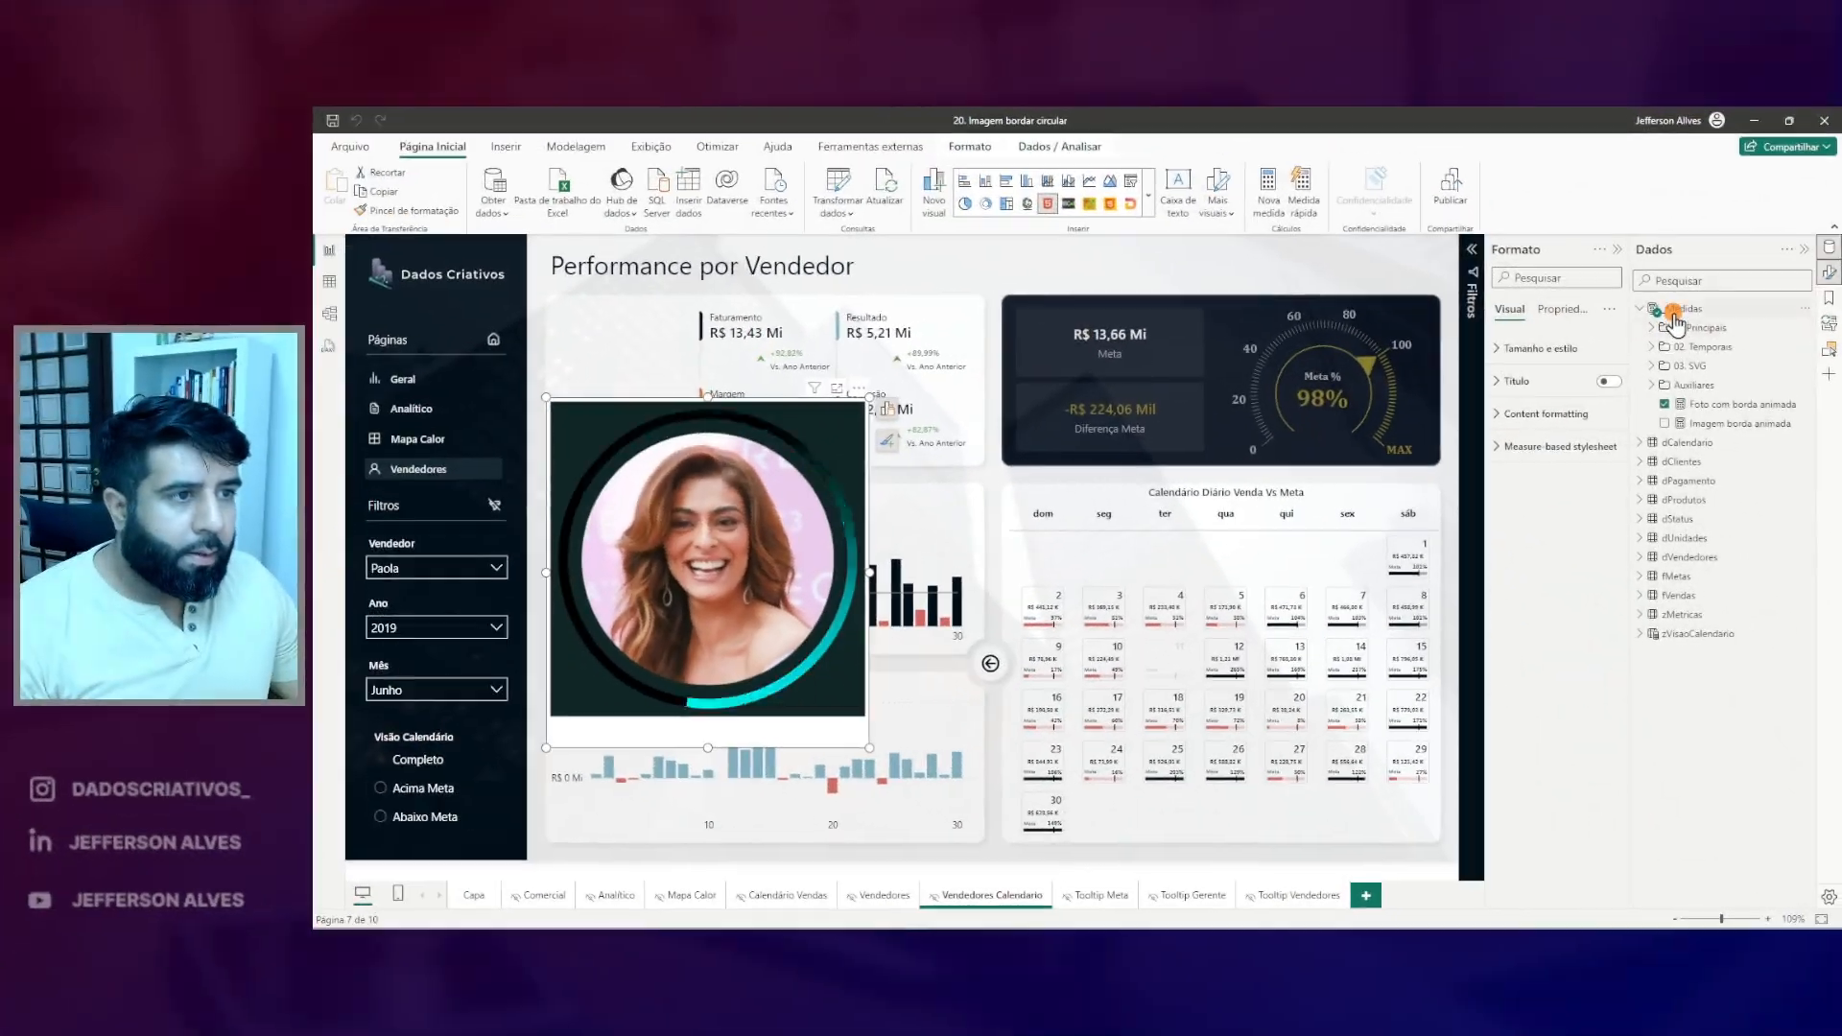
- Reopen the Foto com borda animada measure and declare VAR vFoto = above the opening quote of the HTML text
right_click(1674, 311)
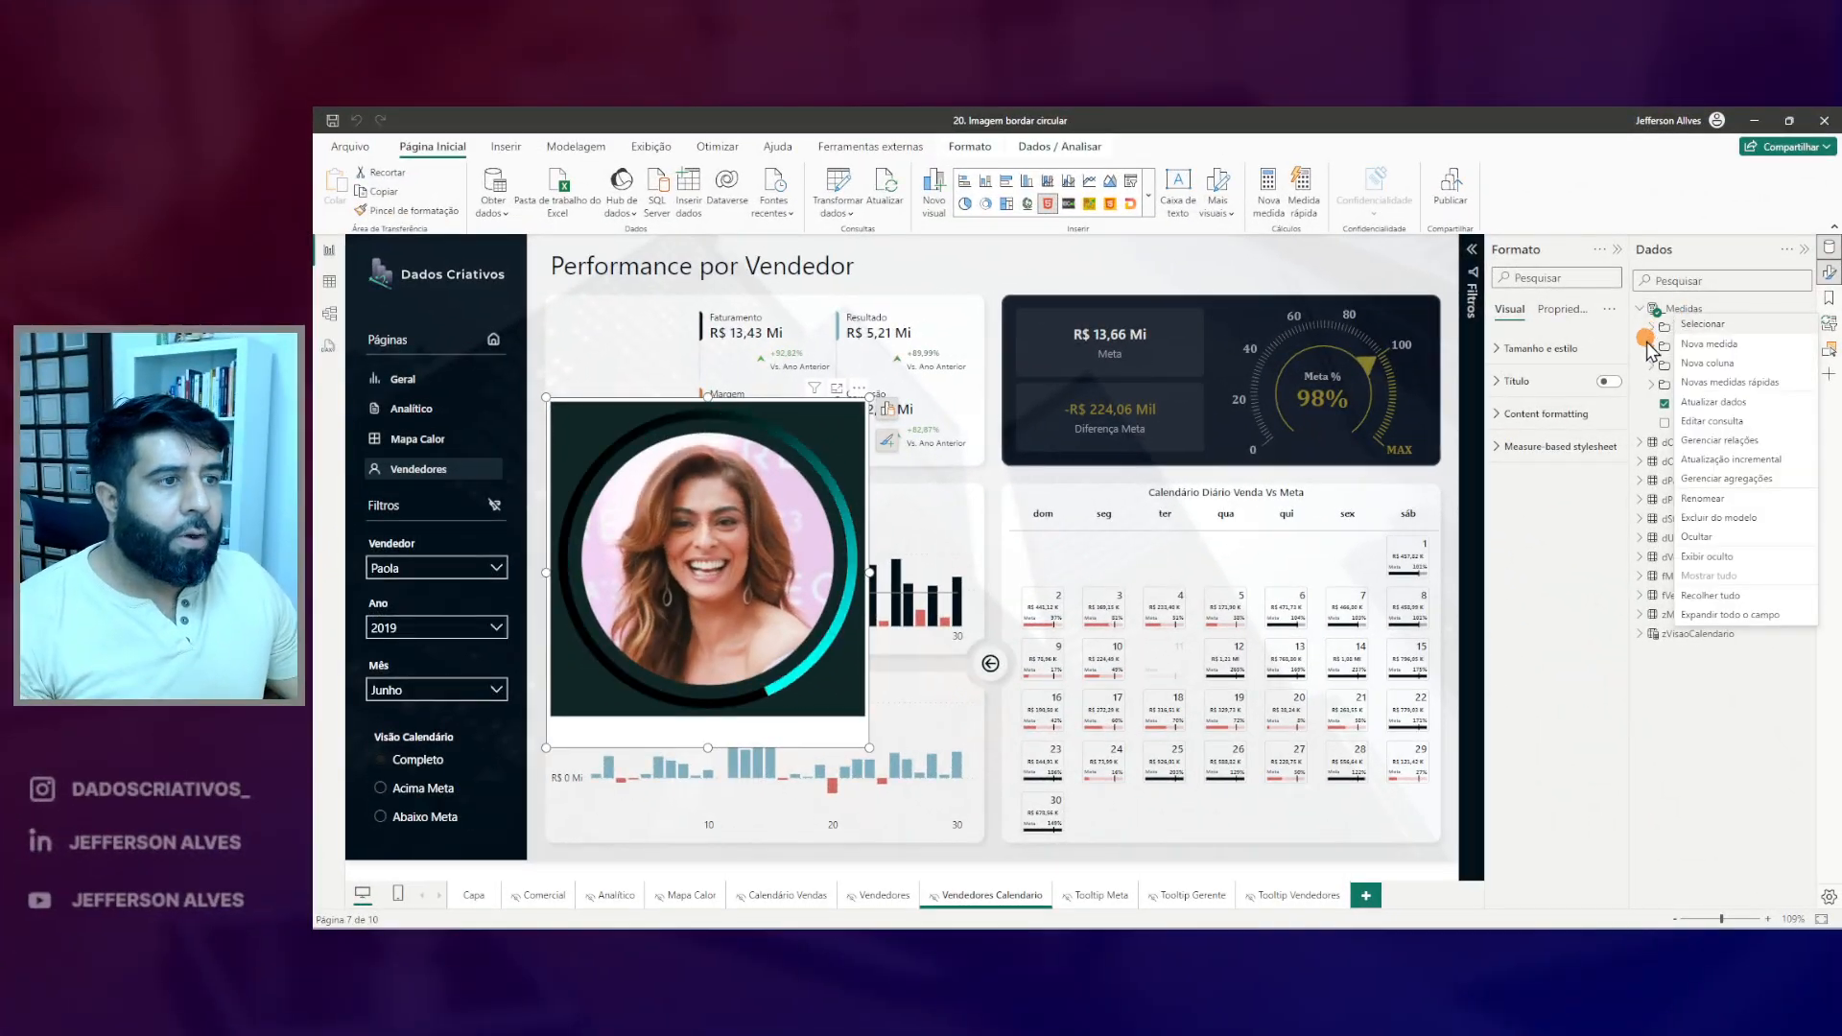
key(Escape)
click(1660, 384)
click(1667, 403)
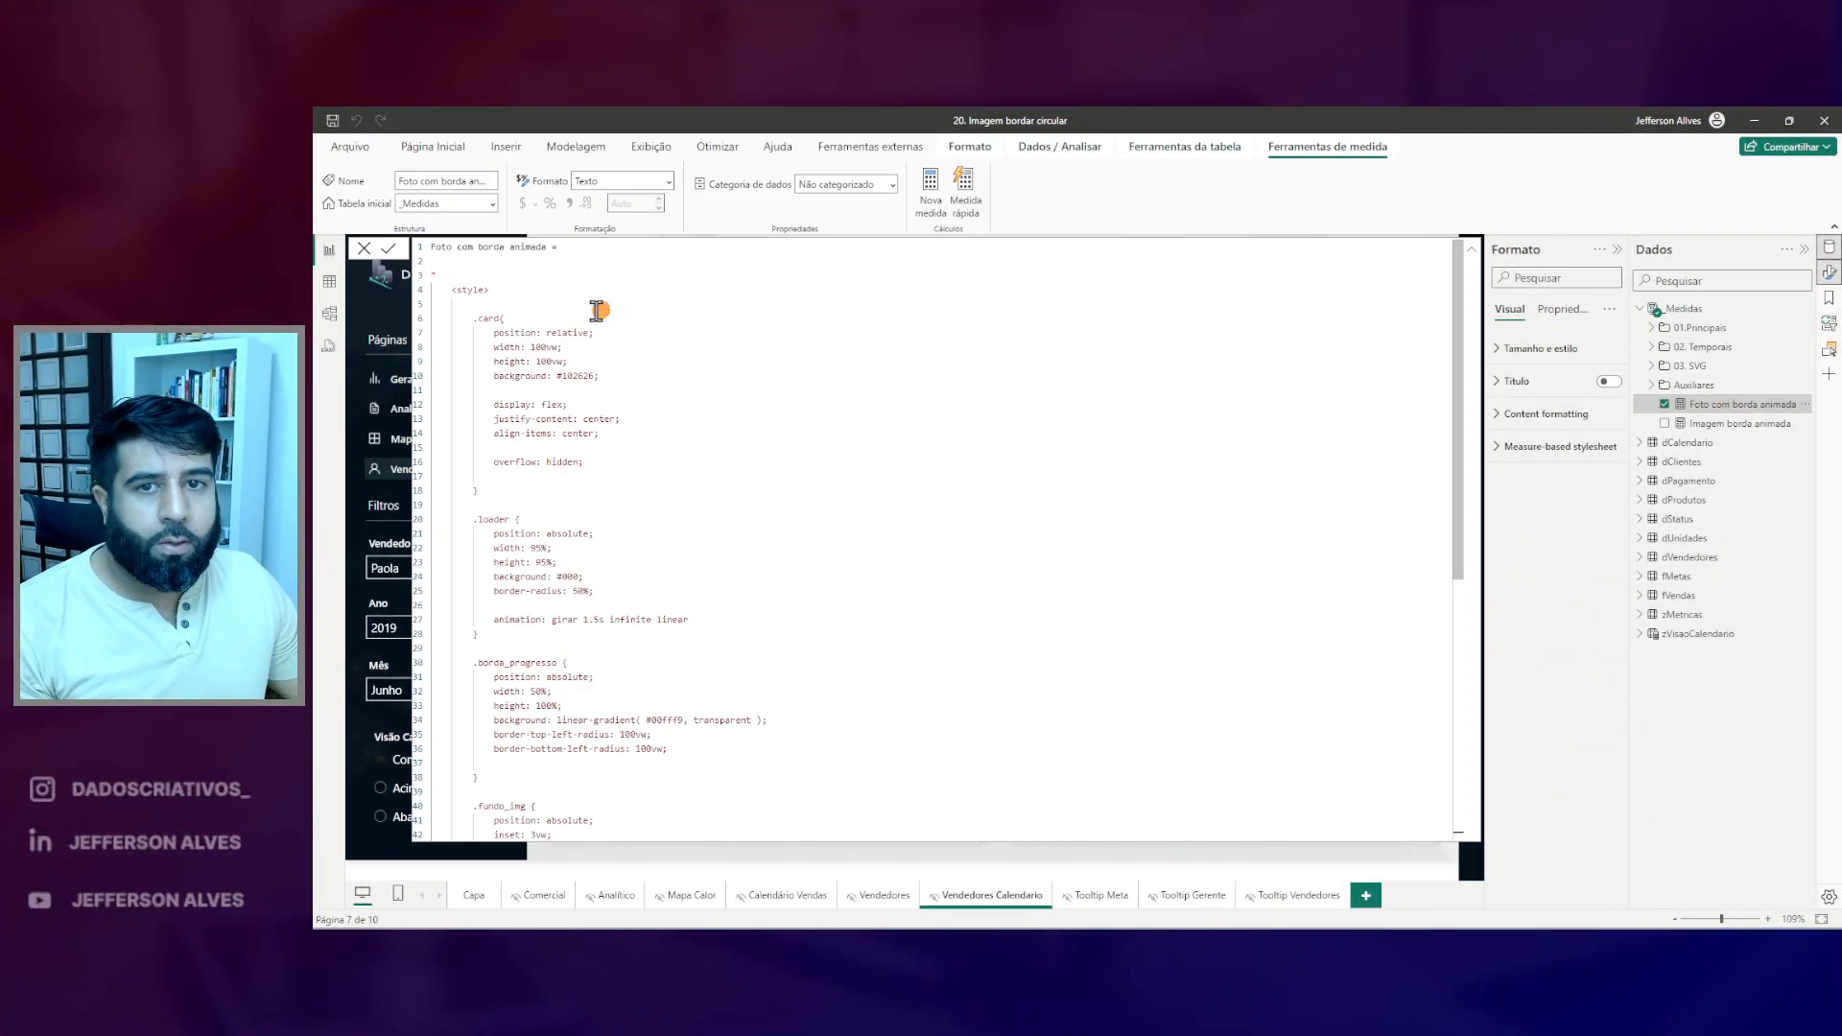
scroll(499, 278, up, 5)
key(shift+Return)
key(shift+Return)
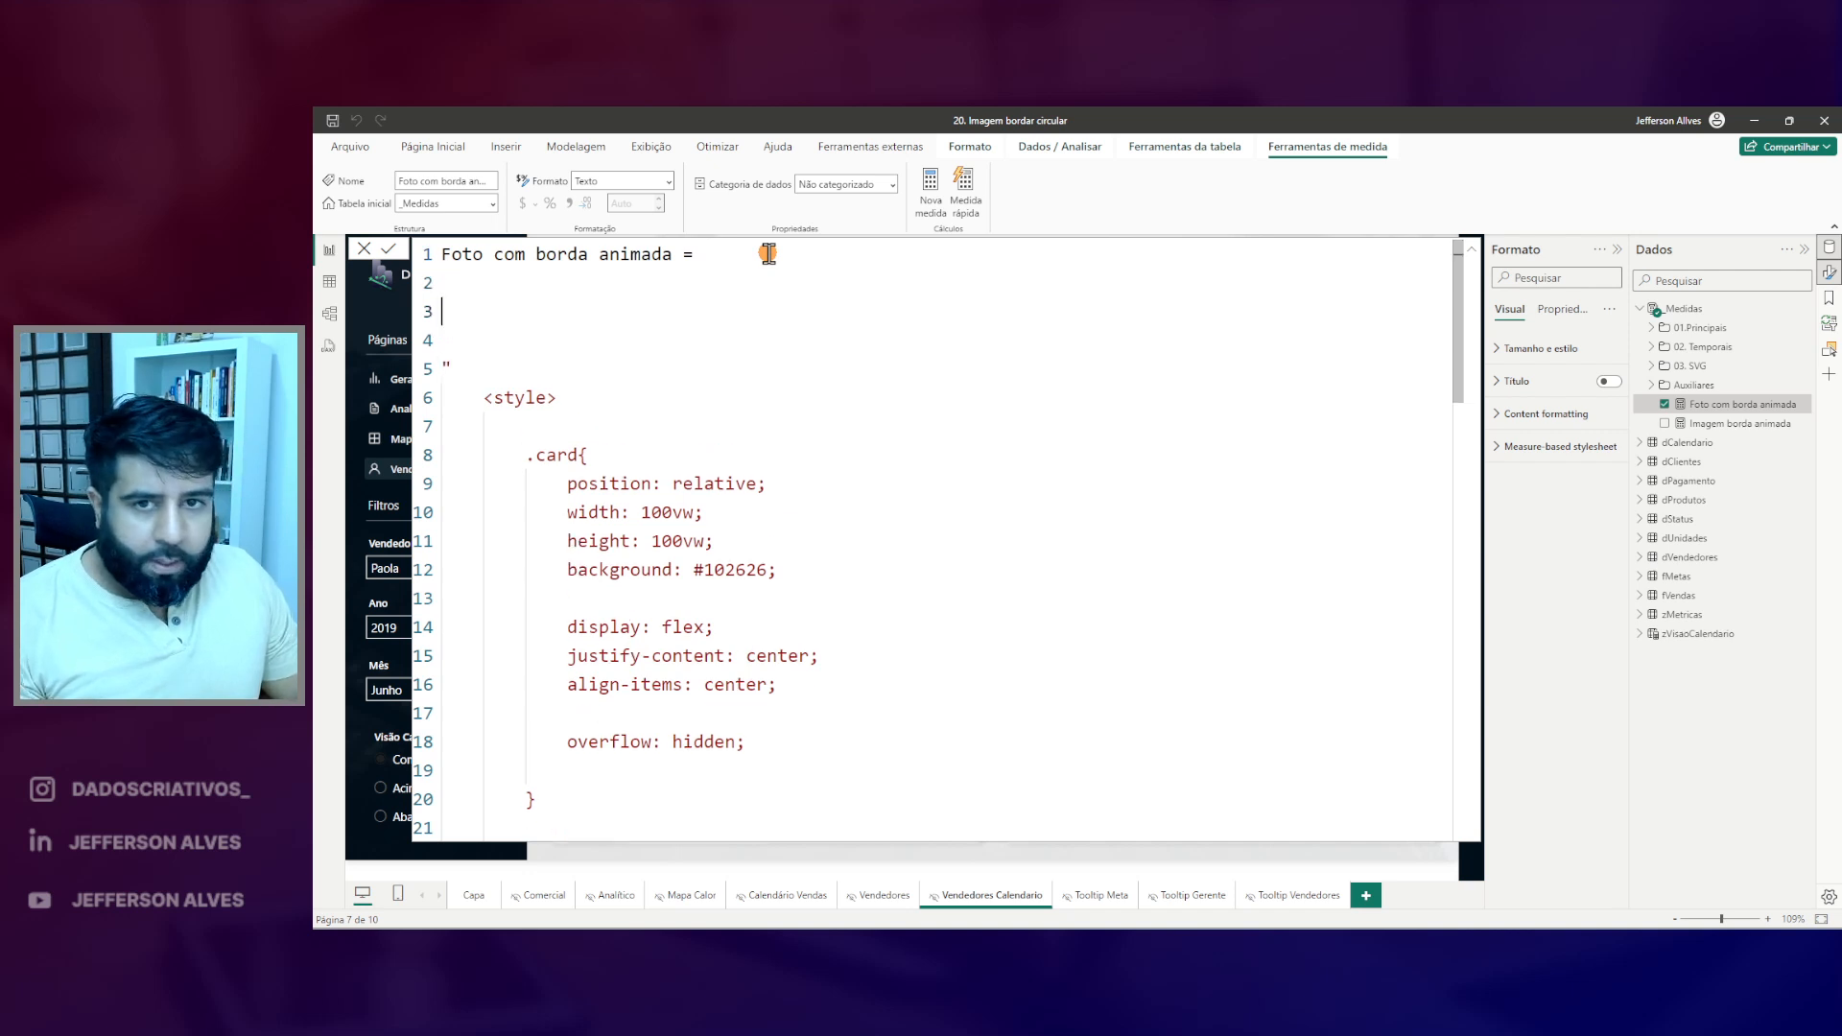
text(VAR vFoto =)
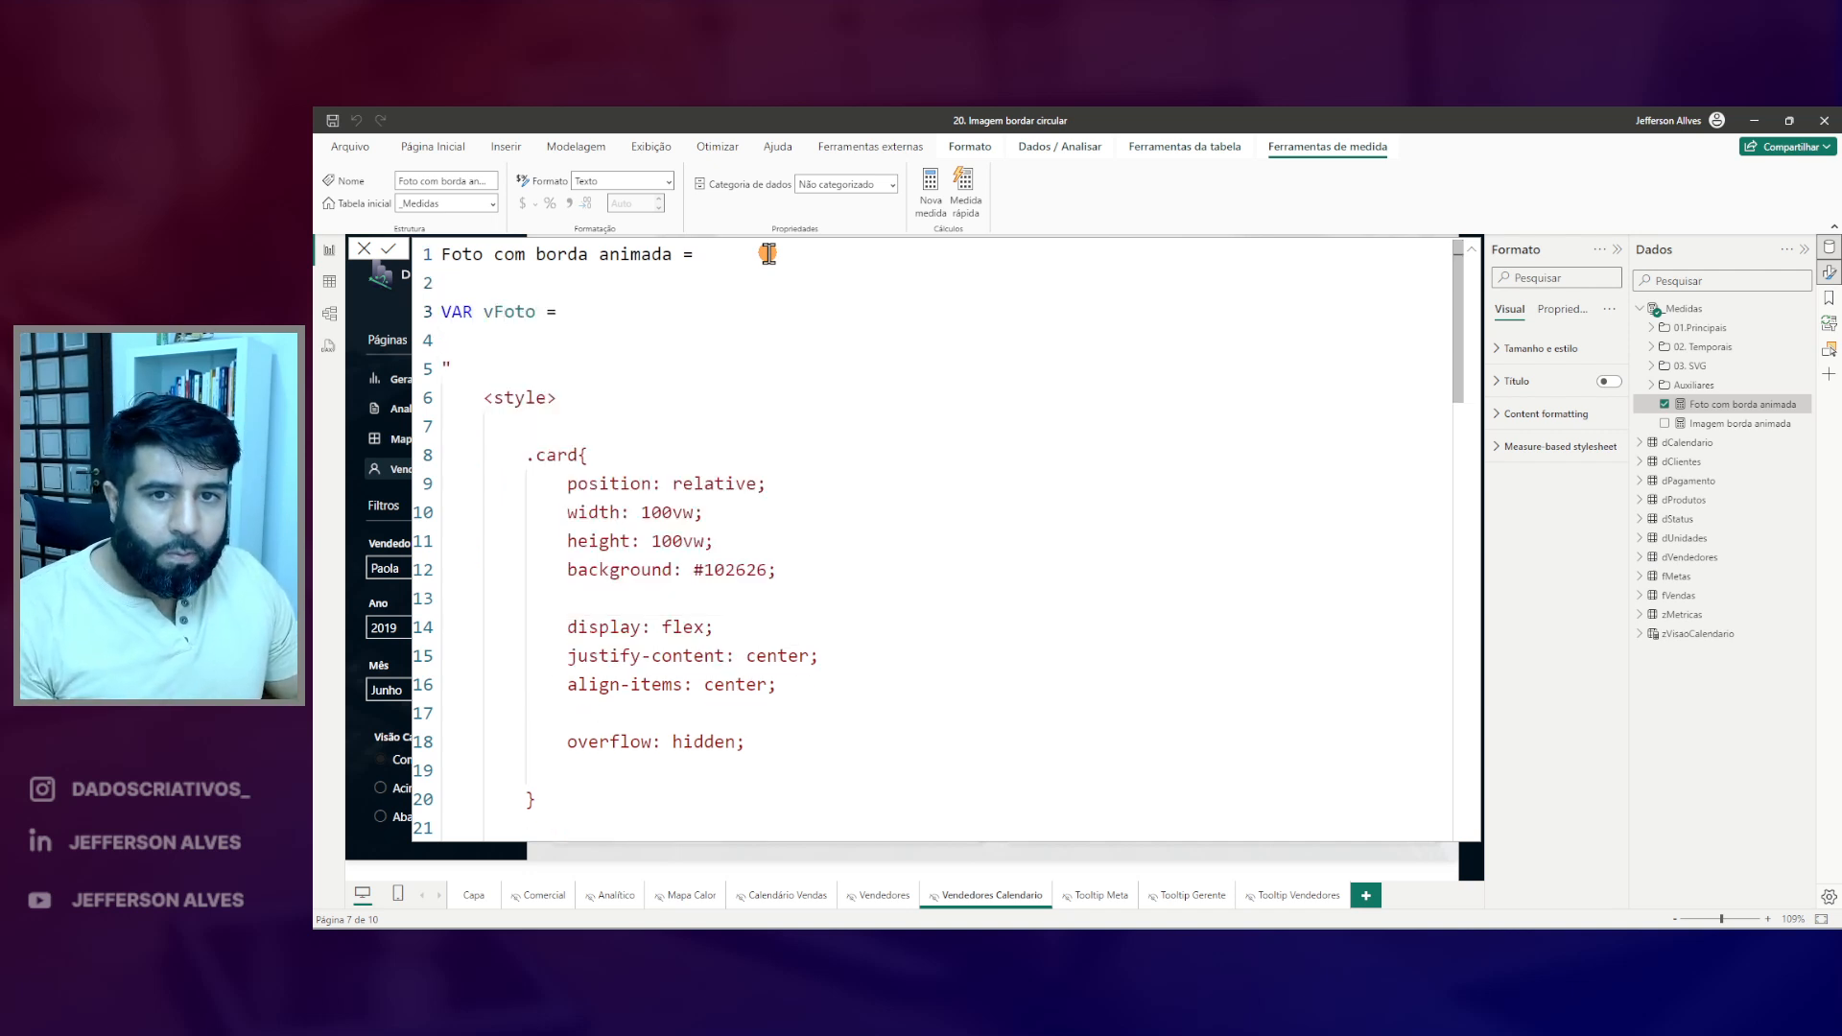
- Define the vFoto variable as SELECTEDVALUE( dVendedores[URL Foto] ) in the Foto com borda animada measure
key(shift+Return)
key(Tab)
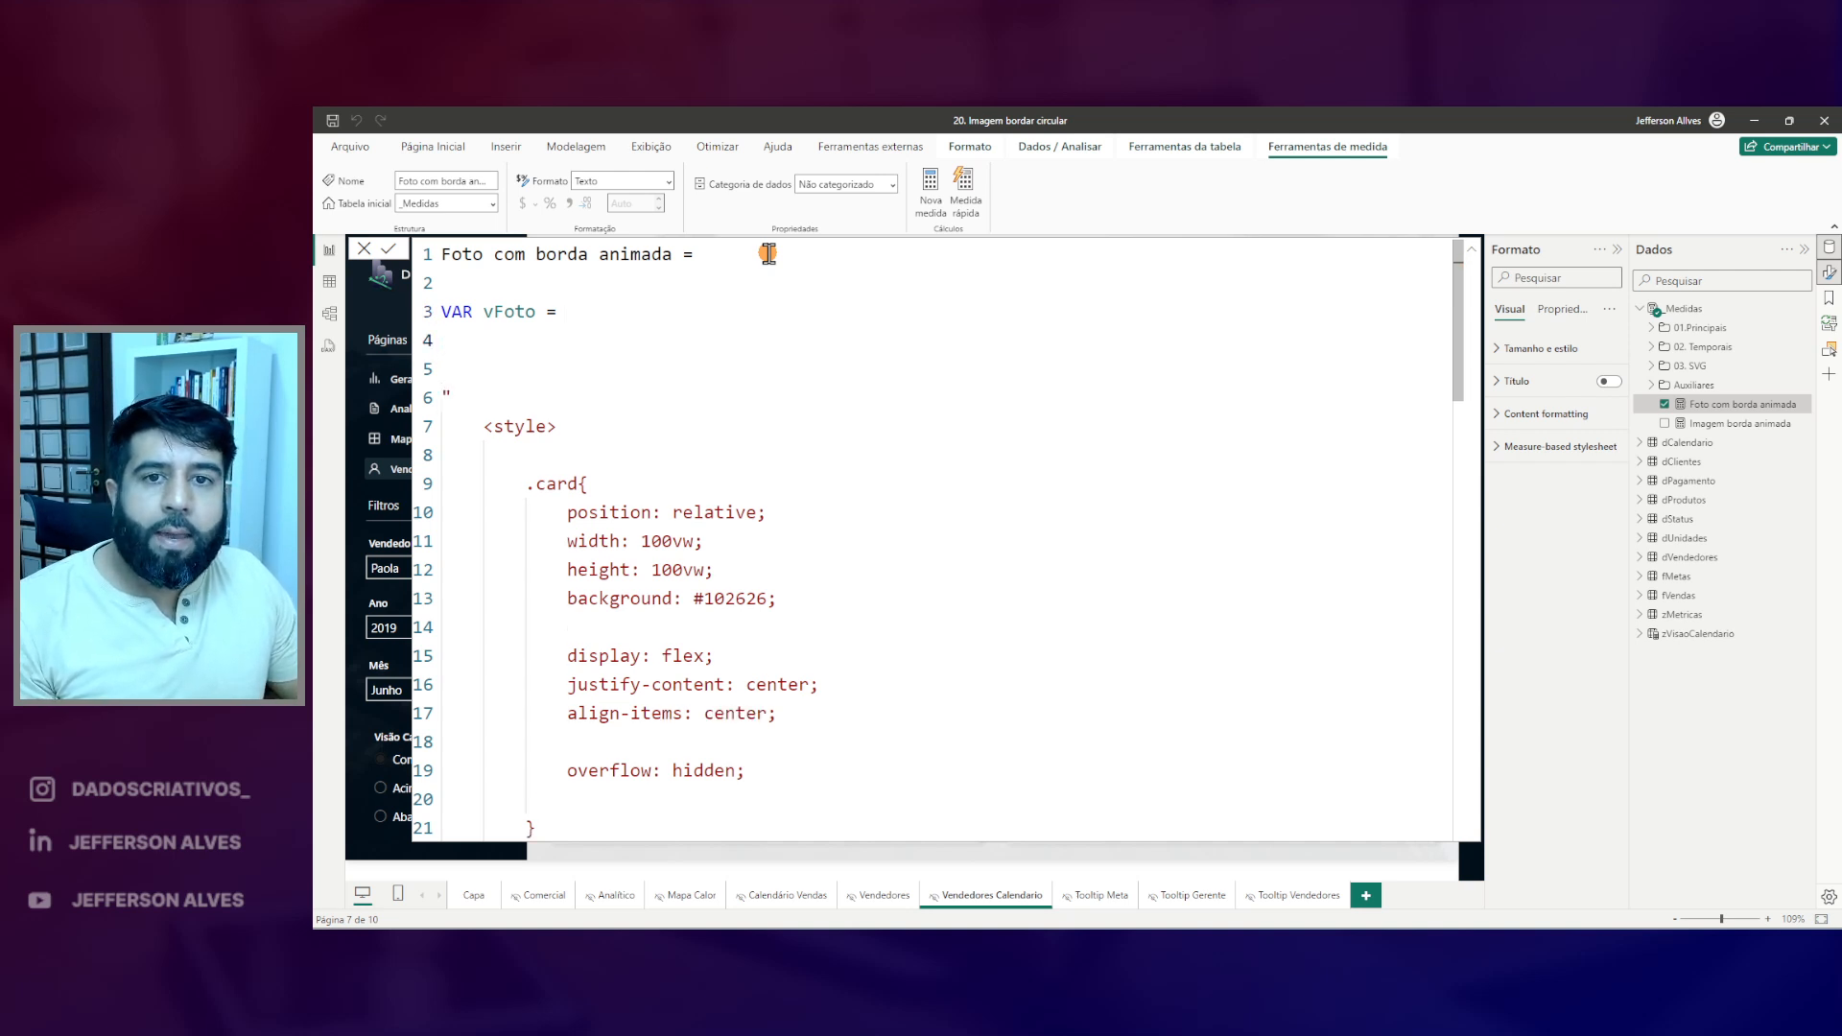
text(sele)
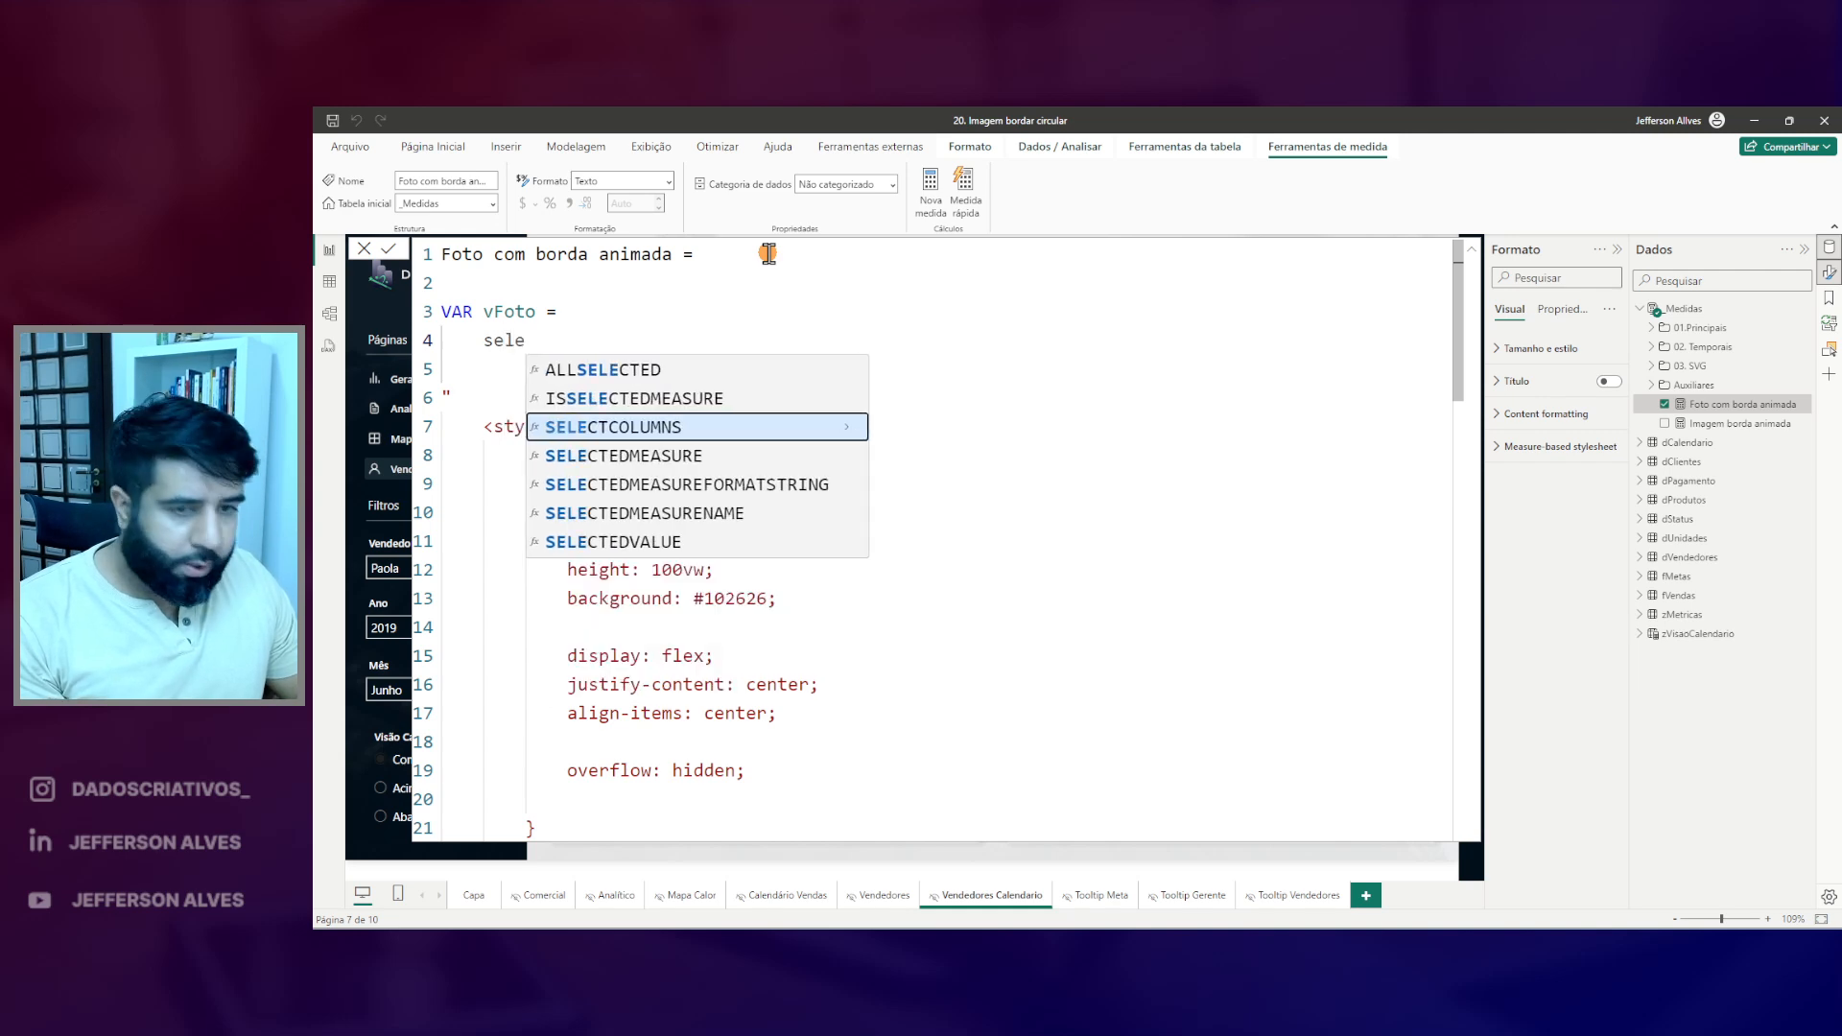
key(Down)
key(Down)
key(Down)
key(Down)
key(Tab)
text(dVe)
key(Down)
key(Down)
key(Down)
key(Down)
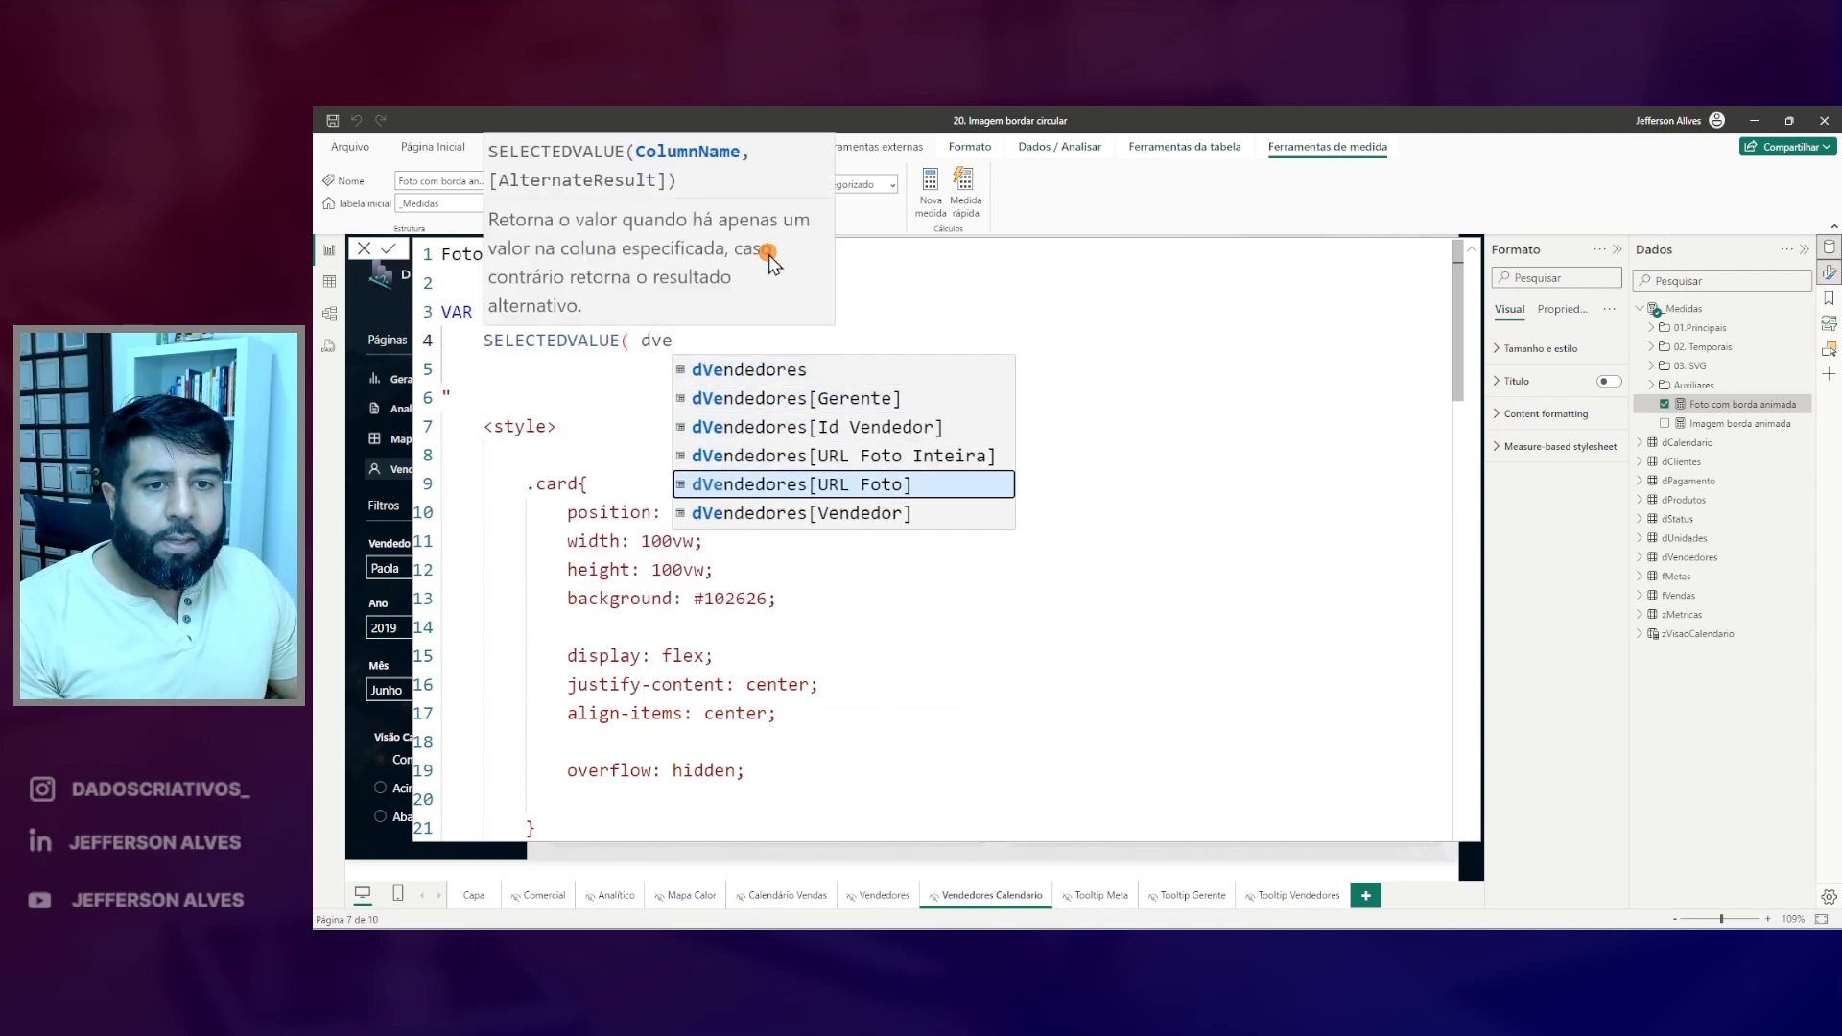
key(Tab)
text()}})
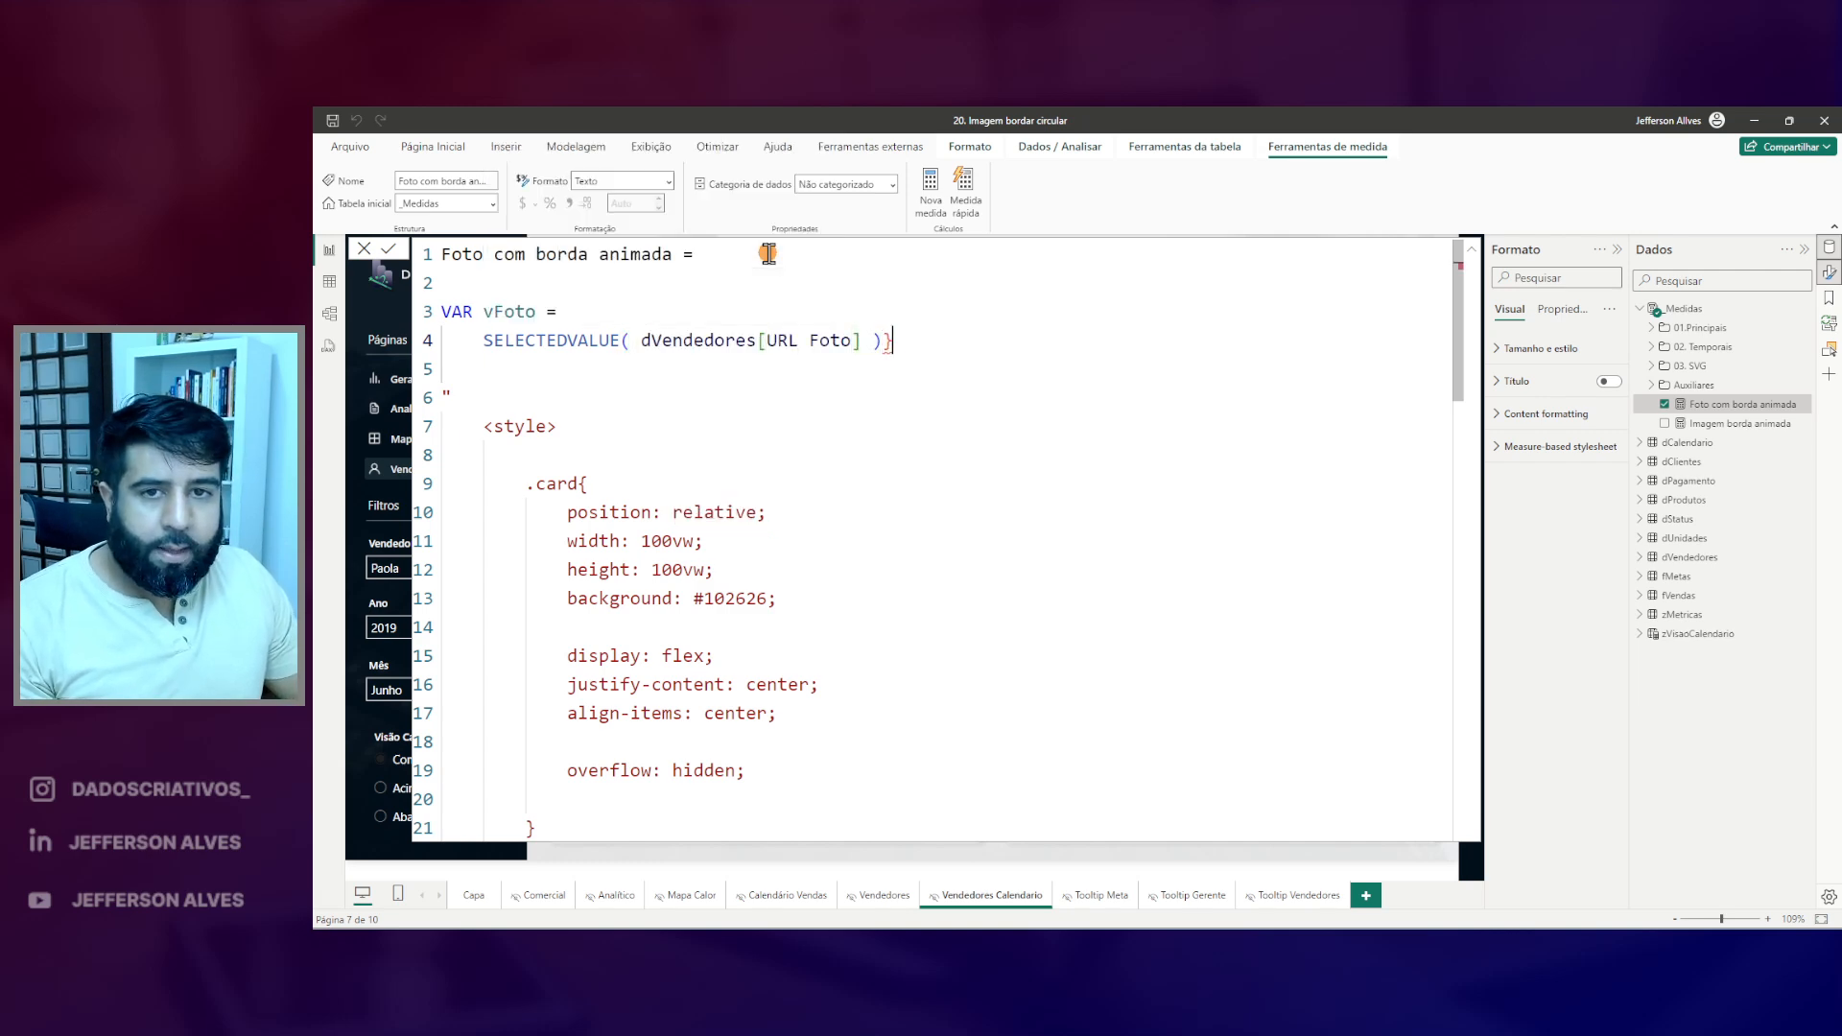
- Add RETURN between the vFoto definition and the HTML text, and make sure the SELECTEDVALUE call ends with a single closing parenthesis
key(Return)
key(Return)
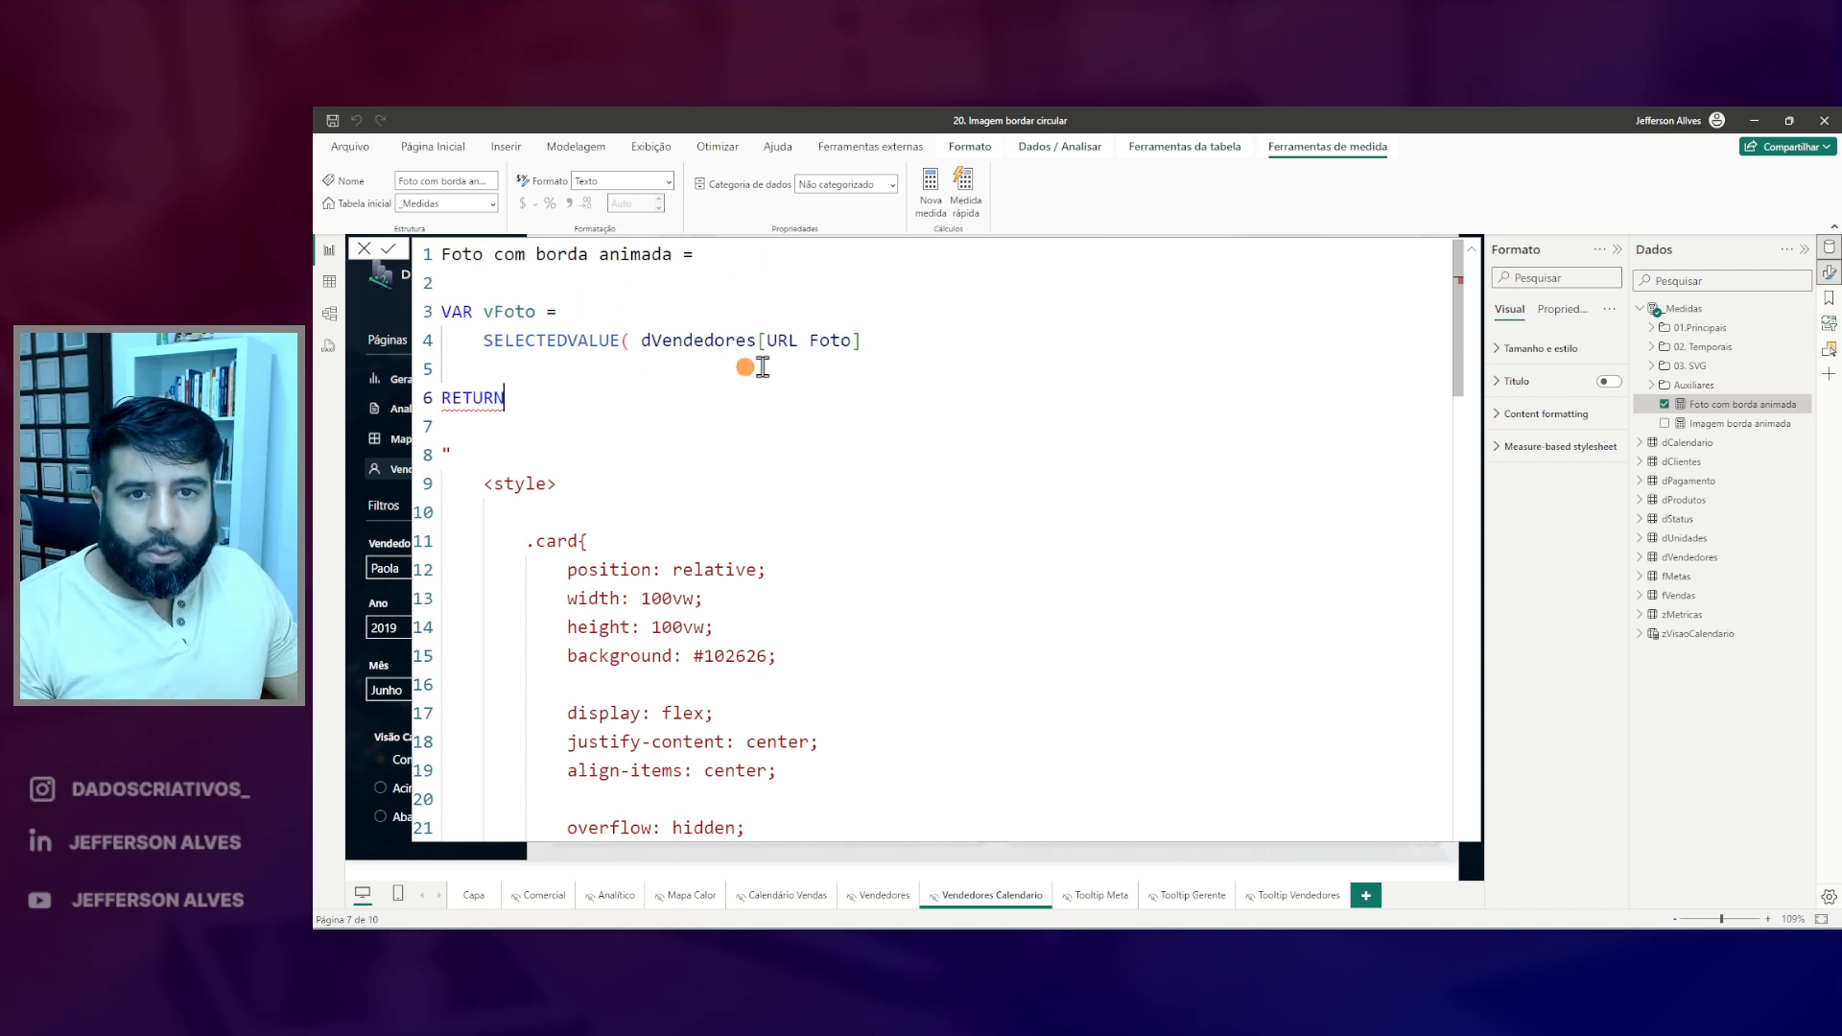
click(882, 341)
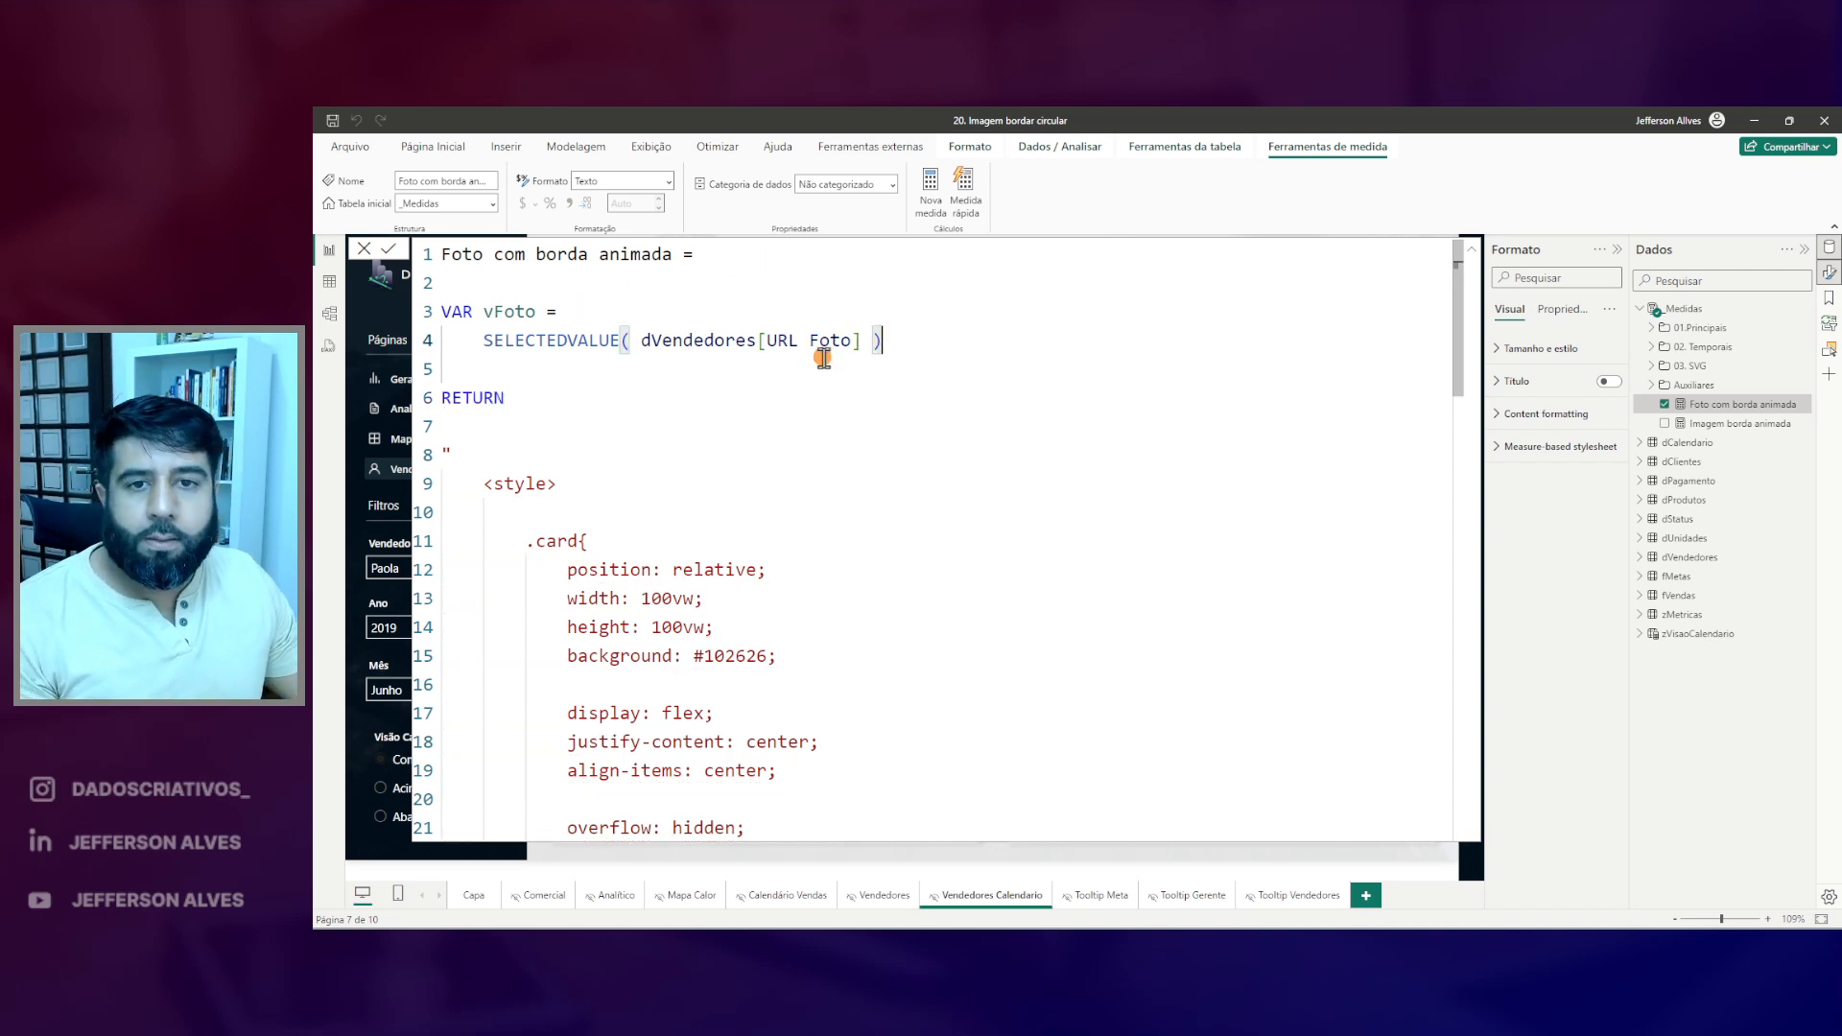
- Replace the fixed image address in the foto img src with " & vFoto & ", apply the measure and collapse the formula editor
double_click(504, 313)
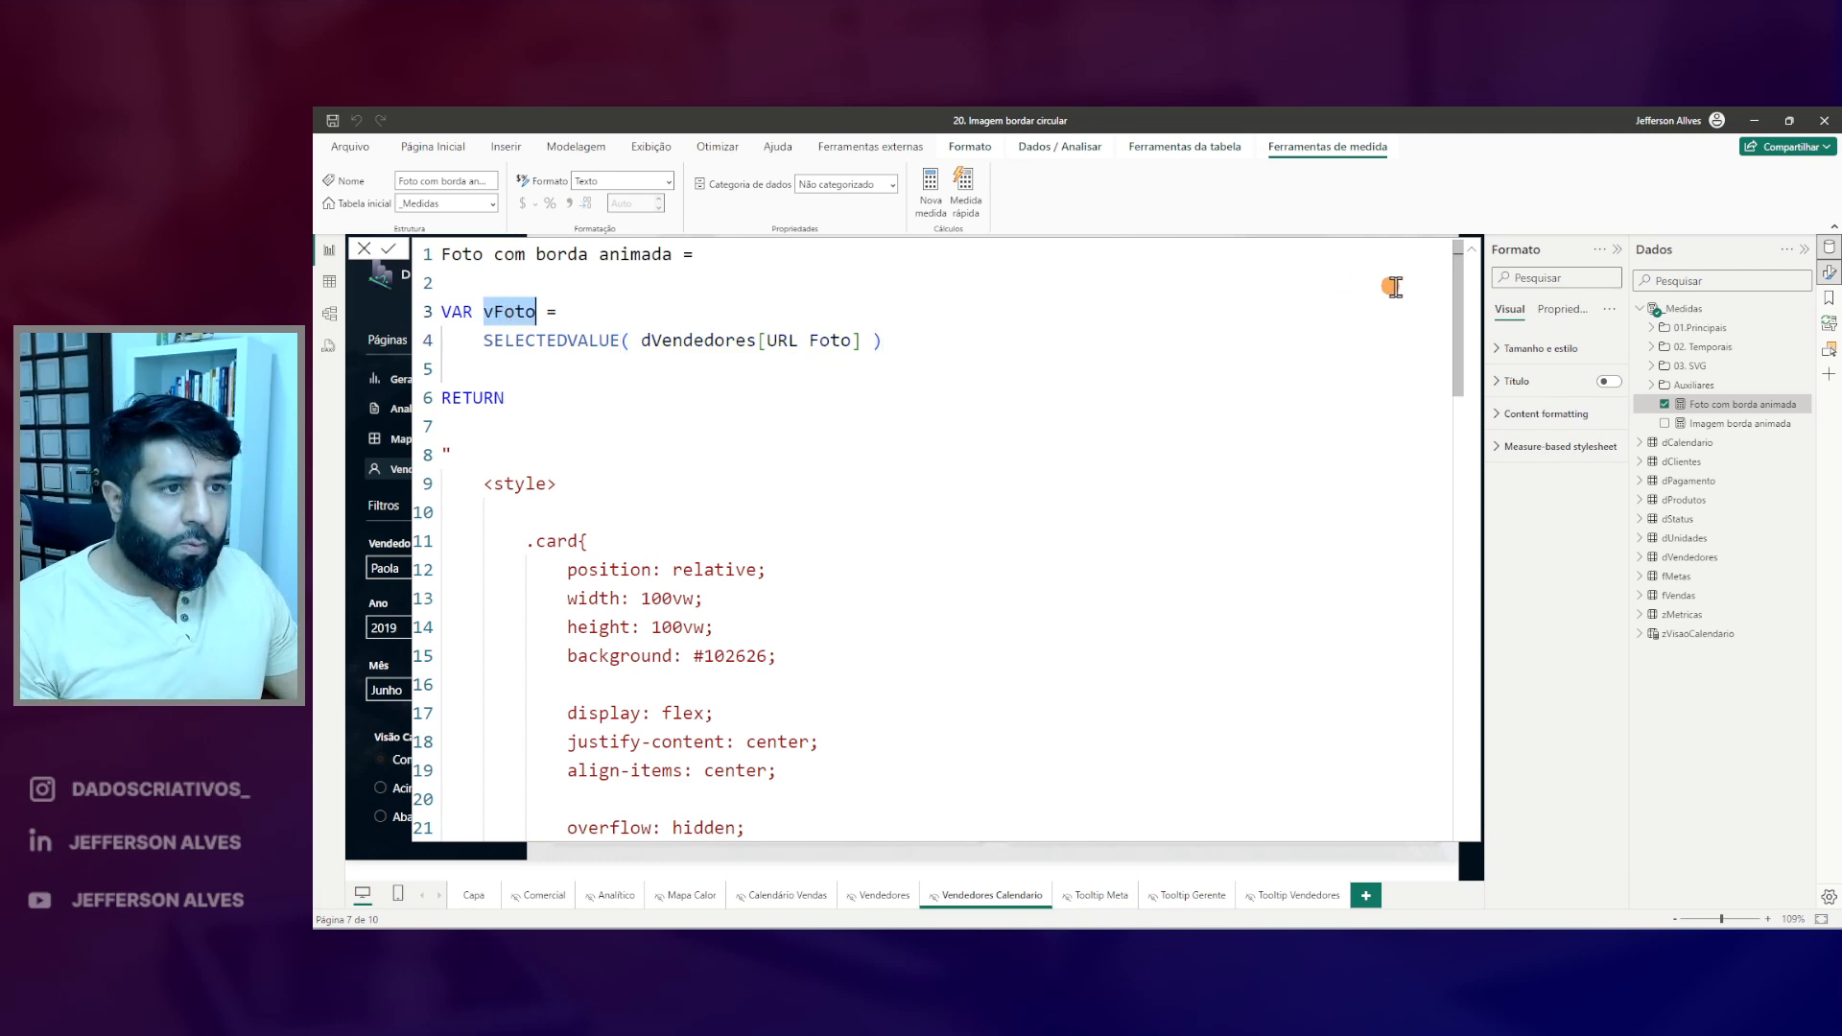
drag(1459, 272, 1462, 777)
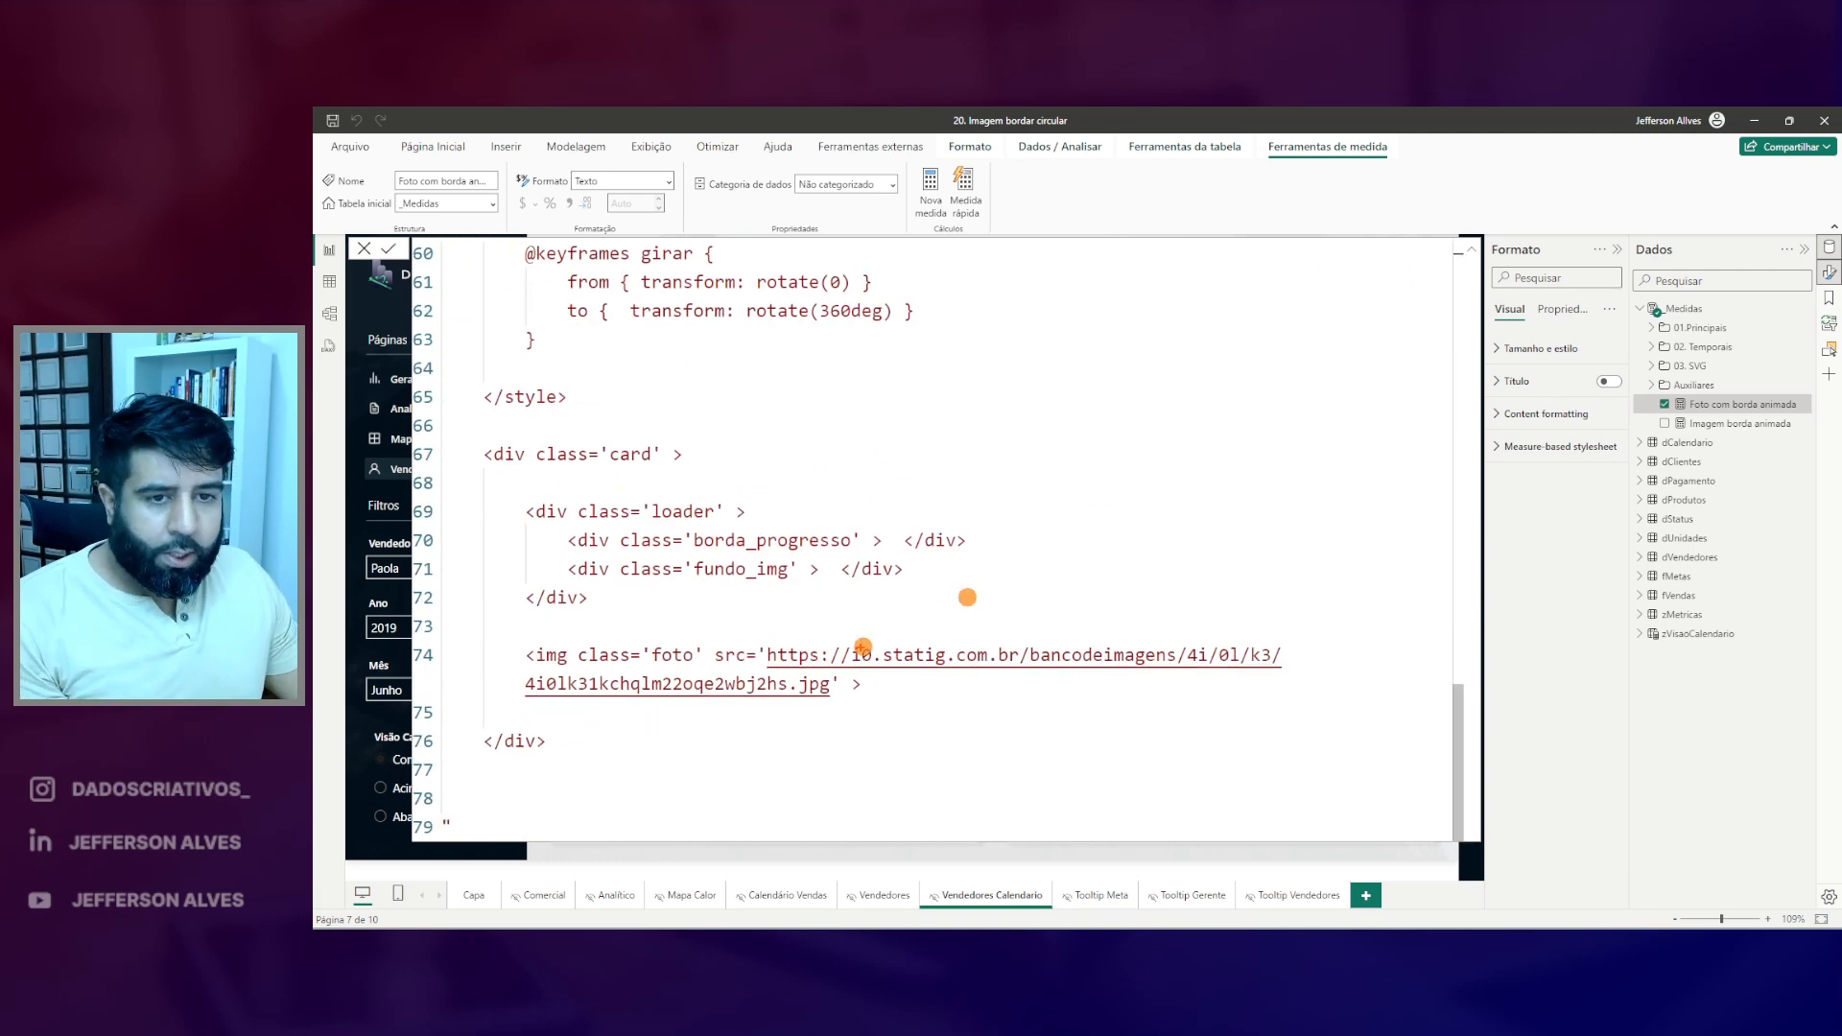
key(Escape)
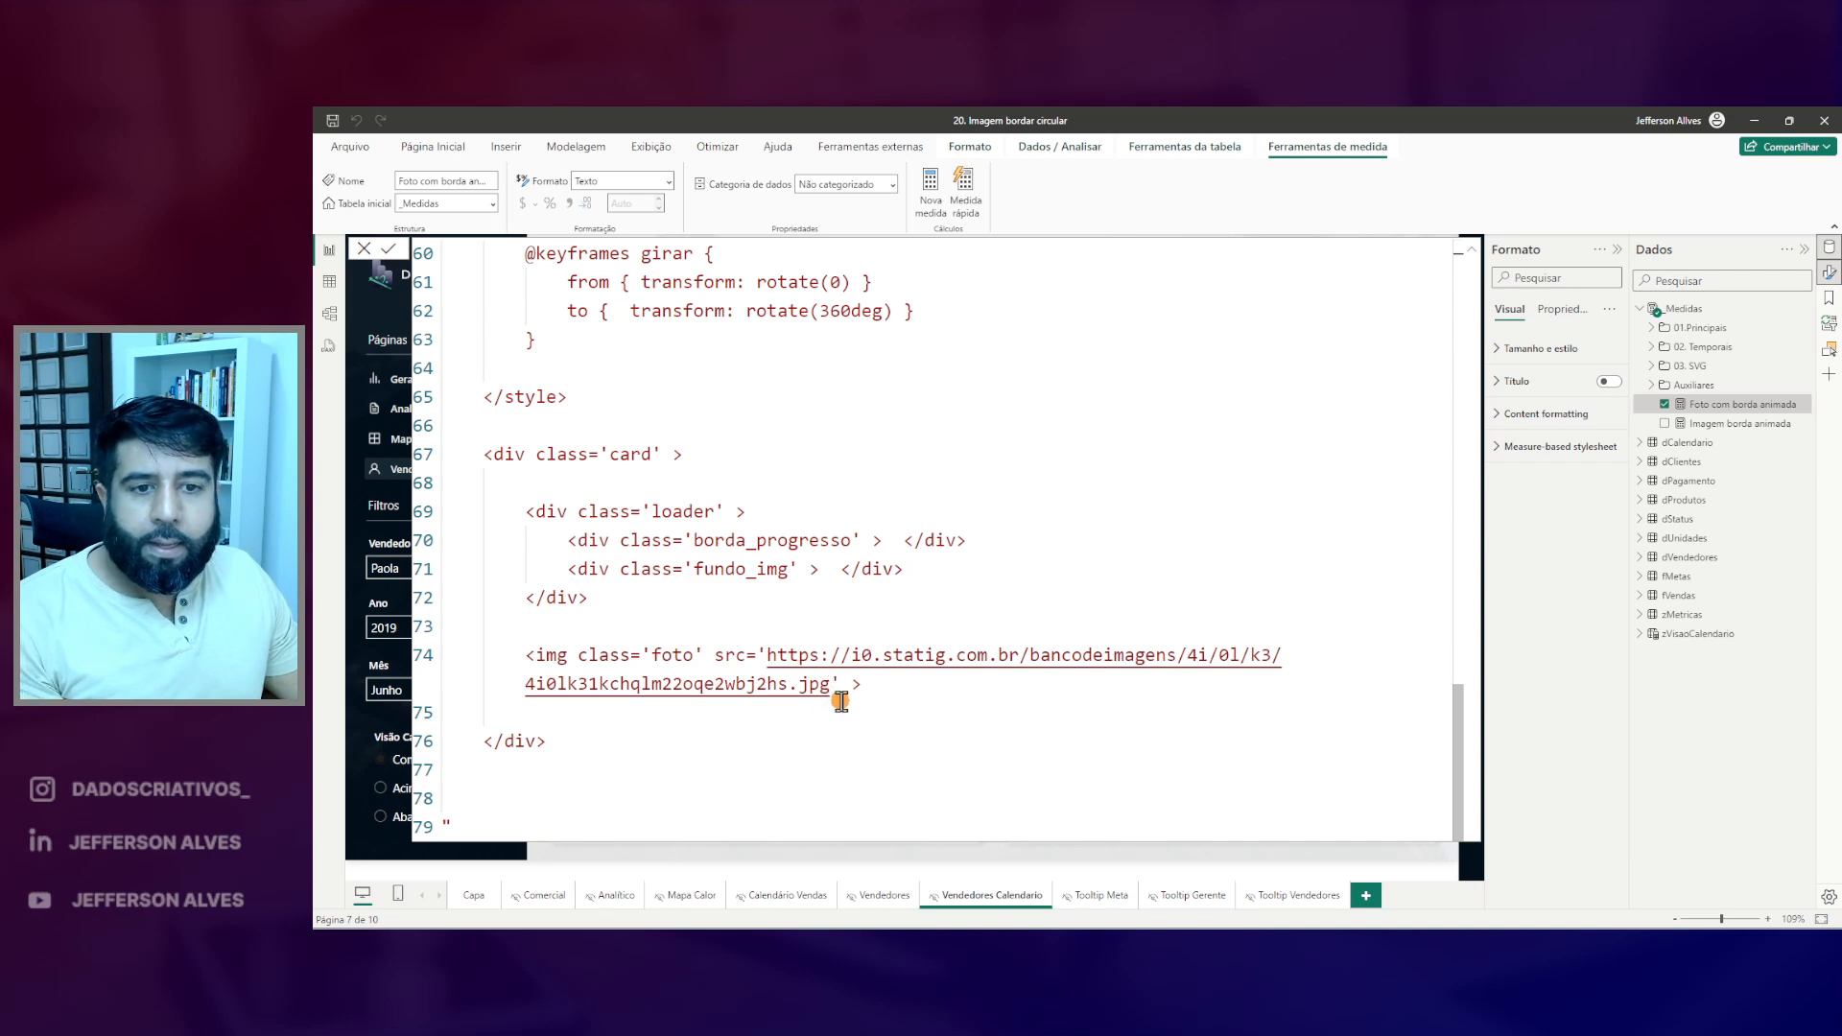
drag(831, 685, 768, 662)
key(BackSpace)
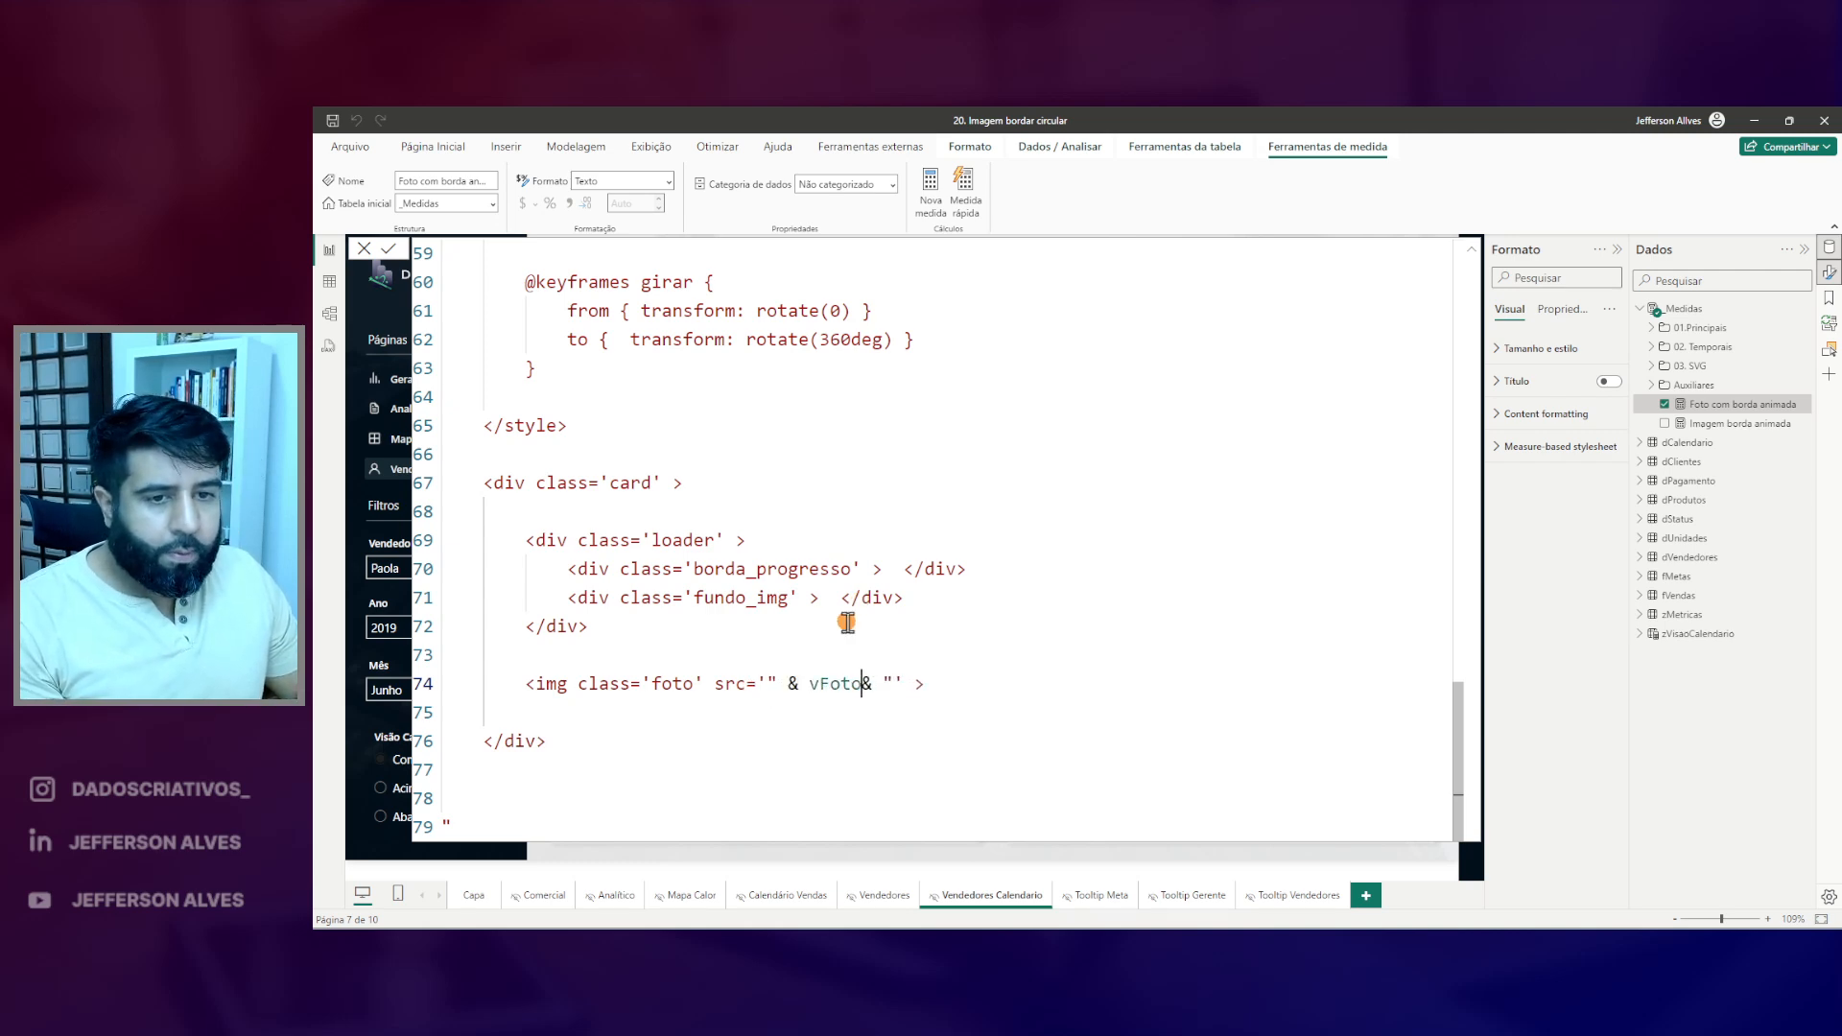
click(1470, 248)
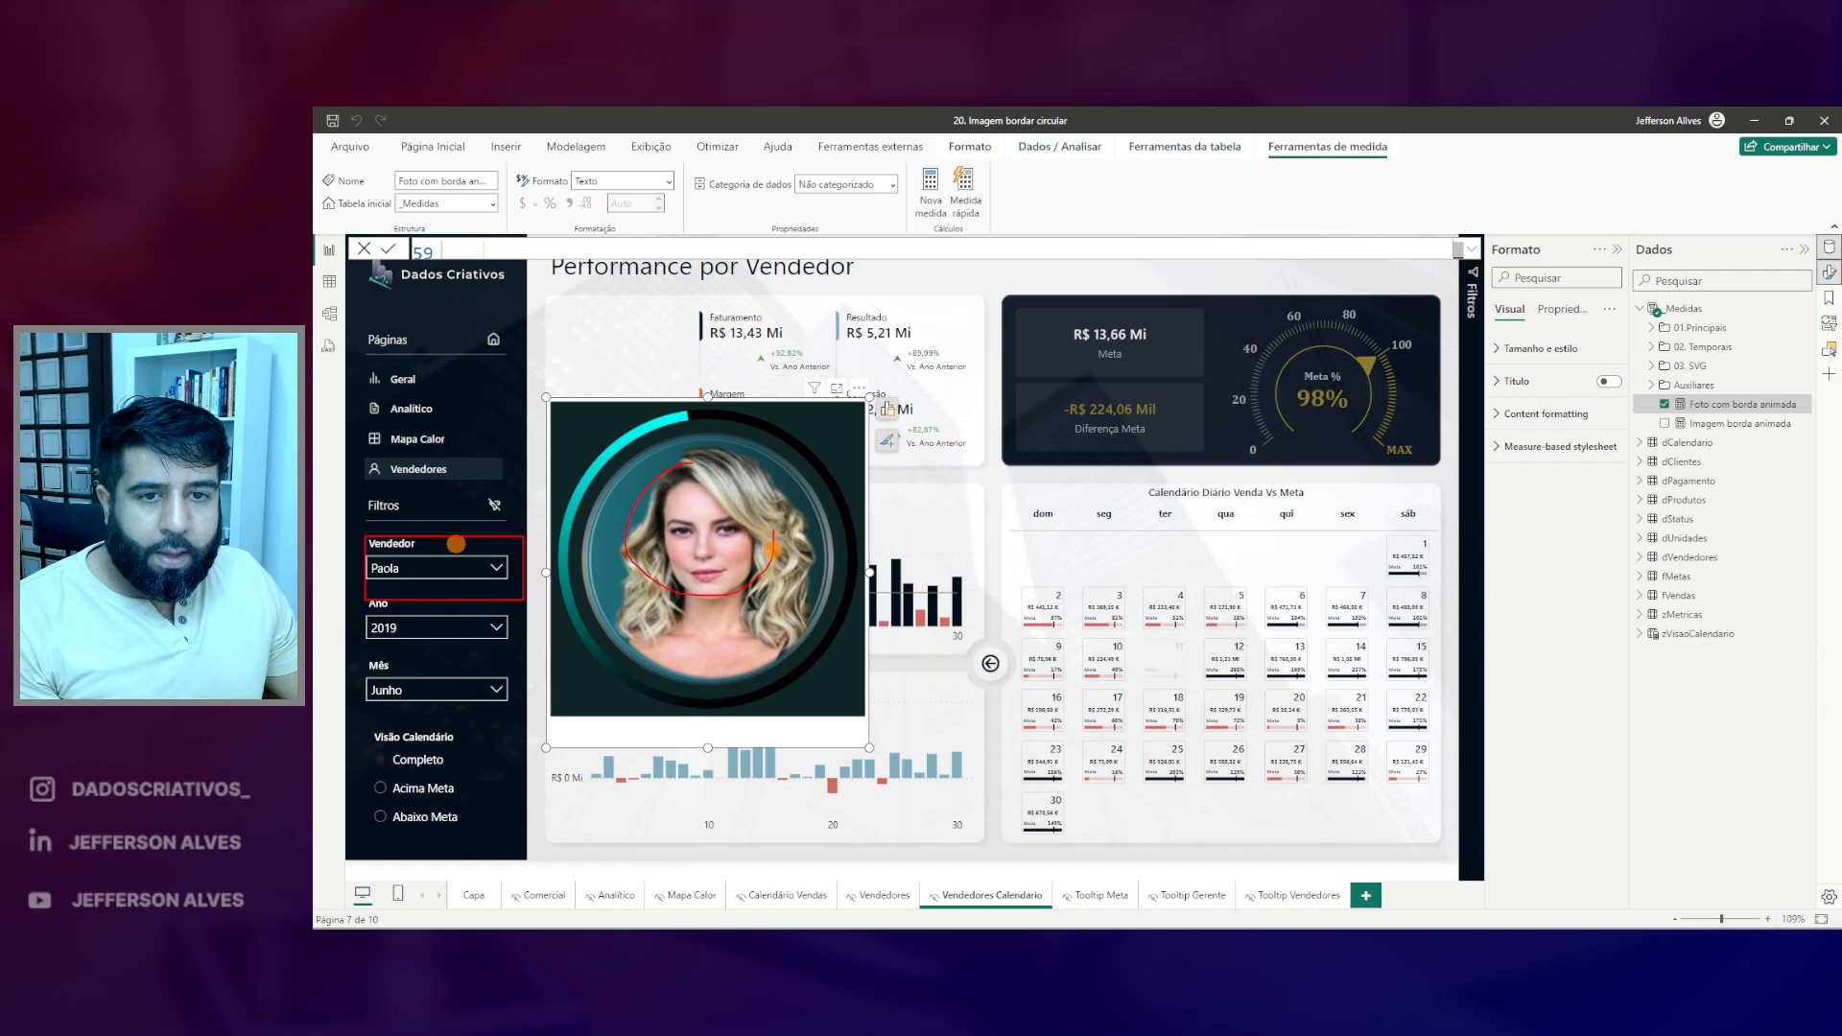
- Test the dynamic photo by filtering Vendedor to Neymar, Ronaldo and Paola in turn
click(492, 567)
scroll(465, 477, down, 1)
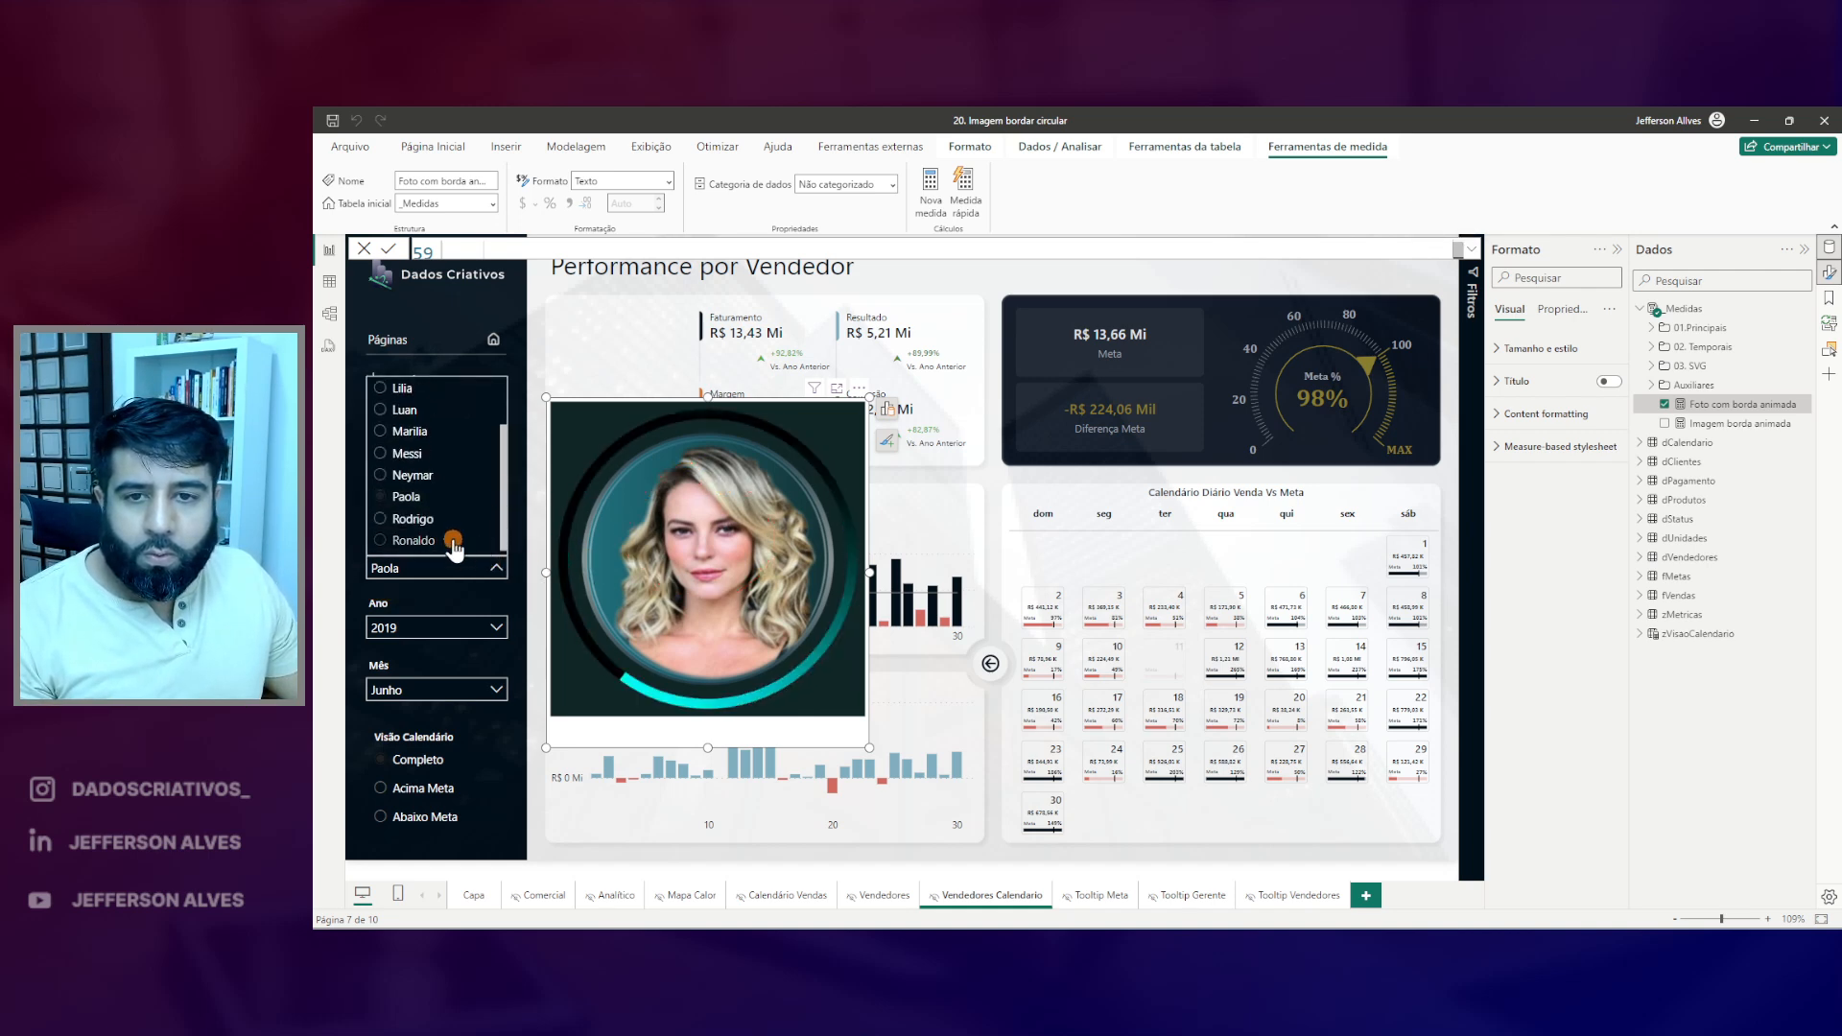
click(419, 475)
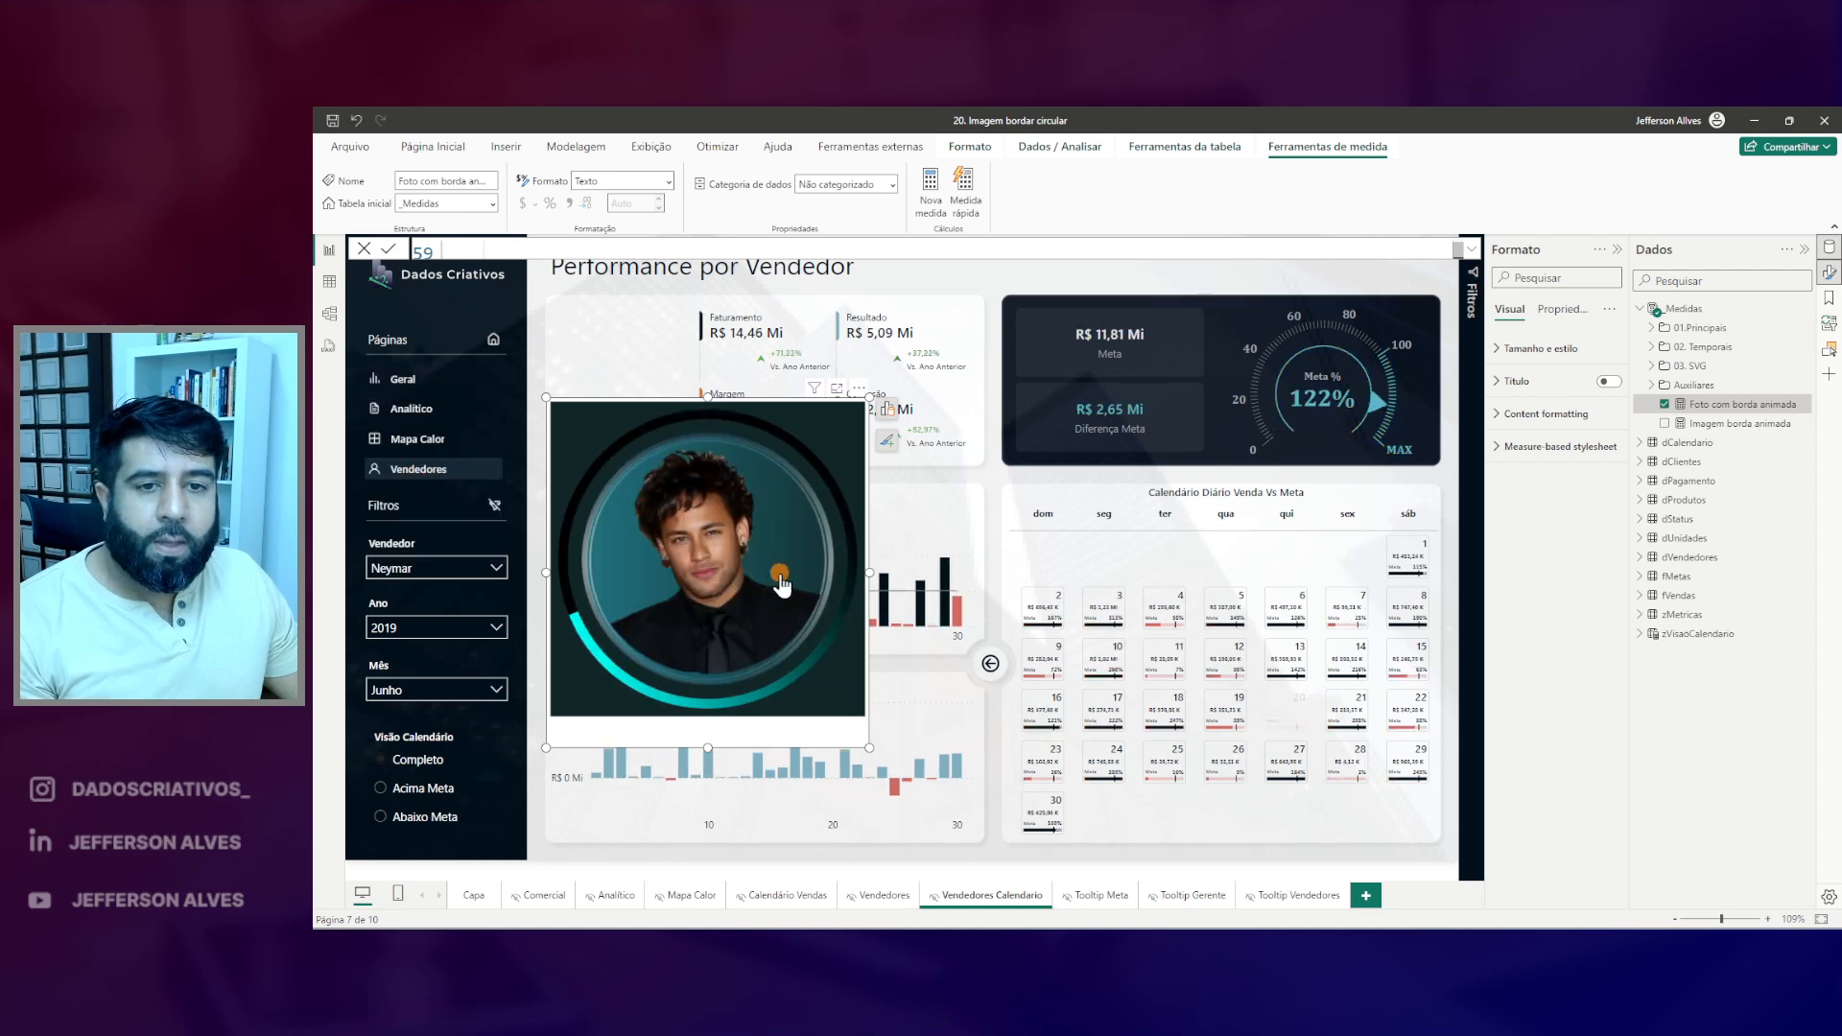
click(493, 567)
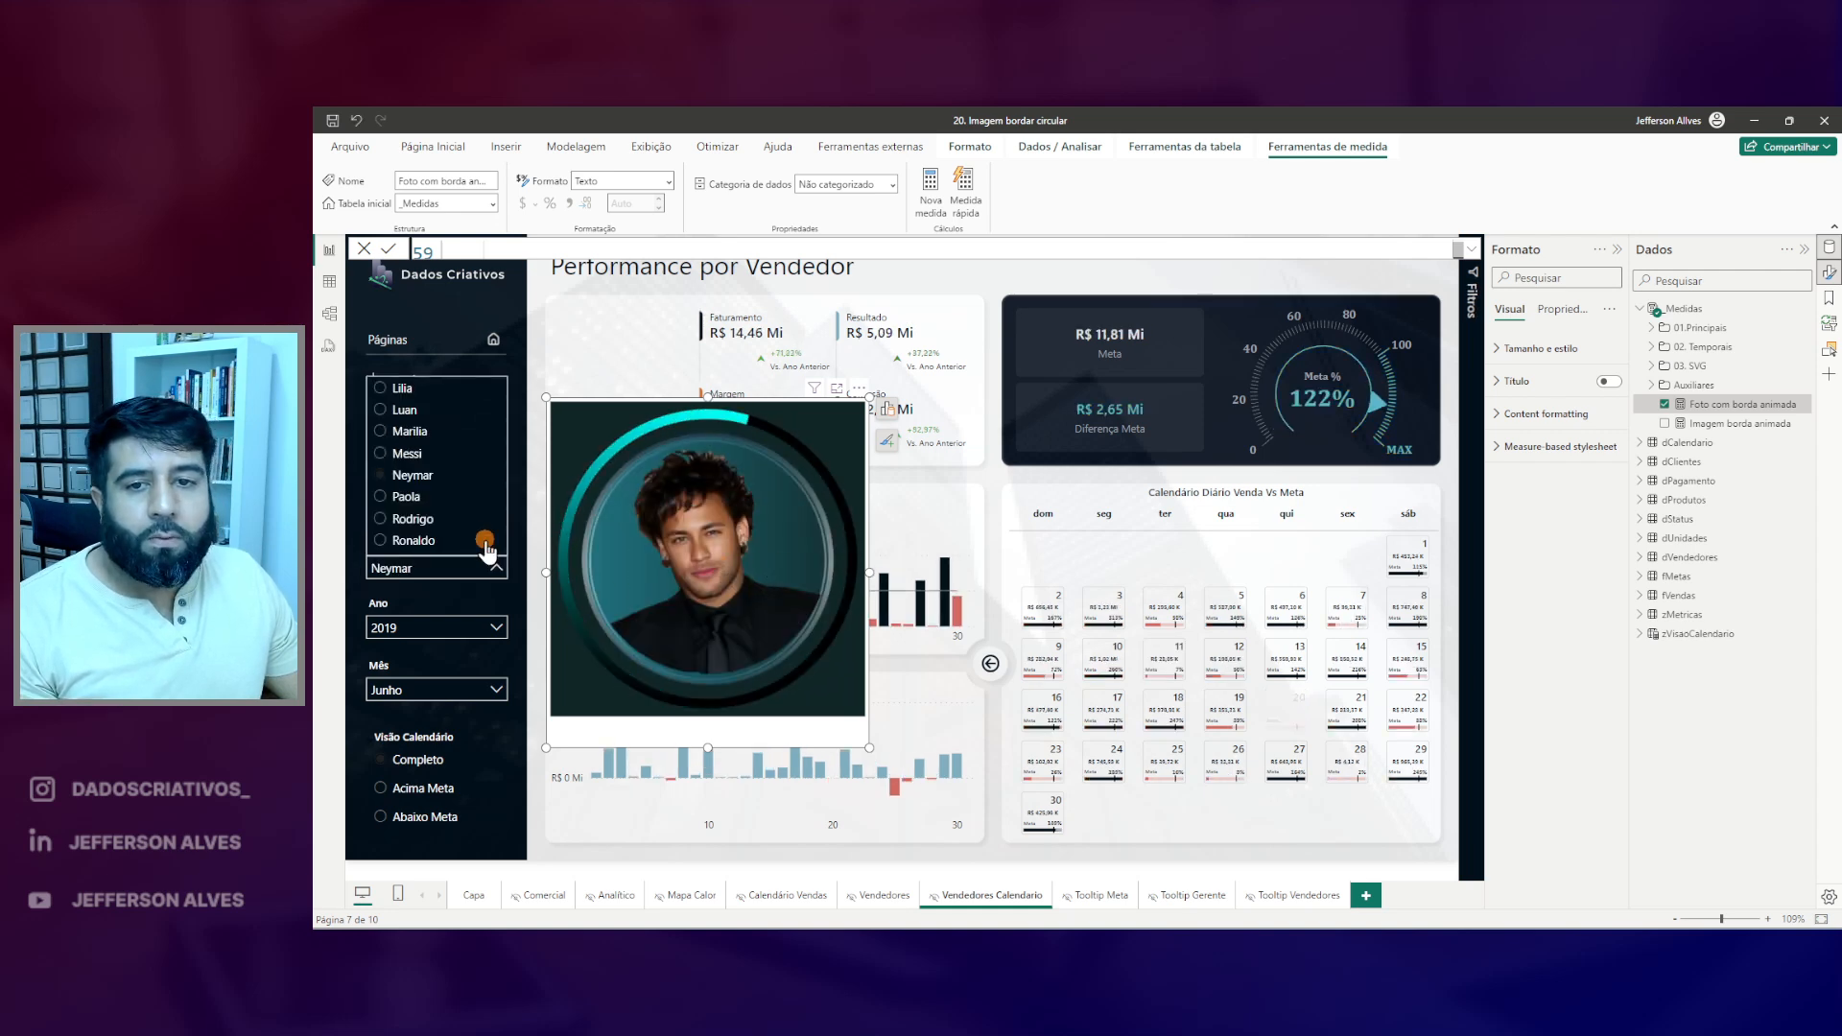
click(432, 541)
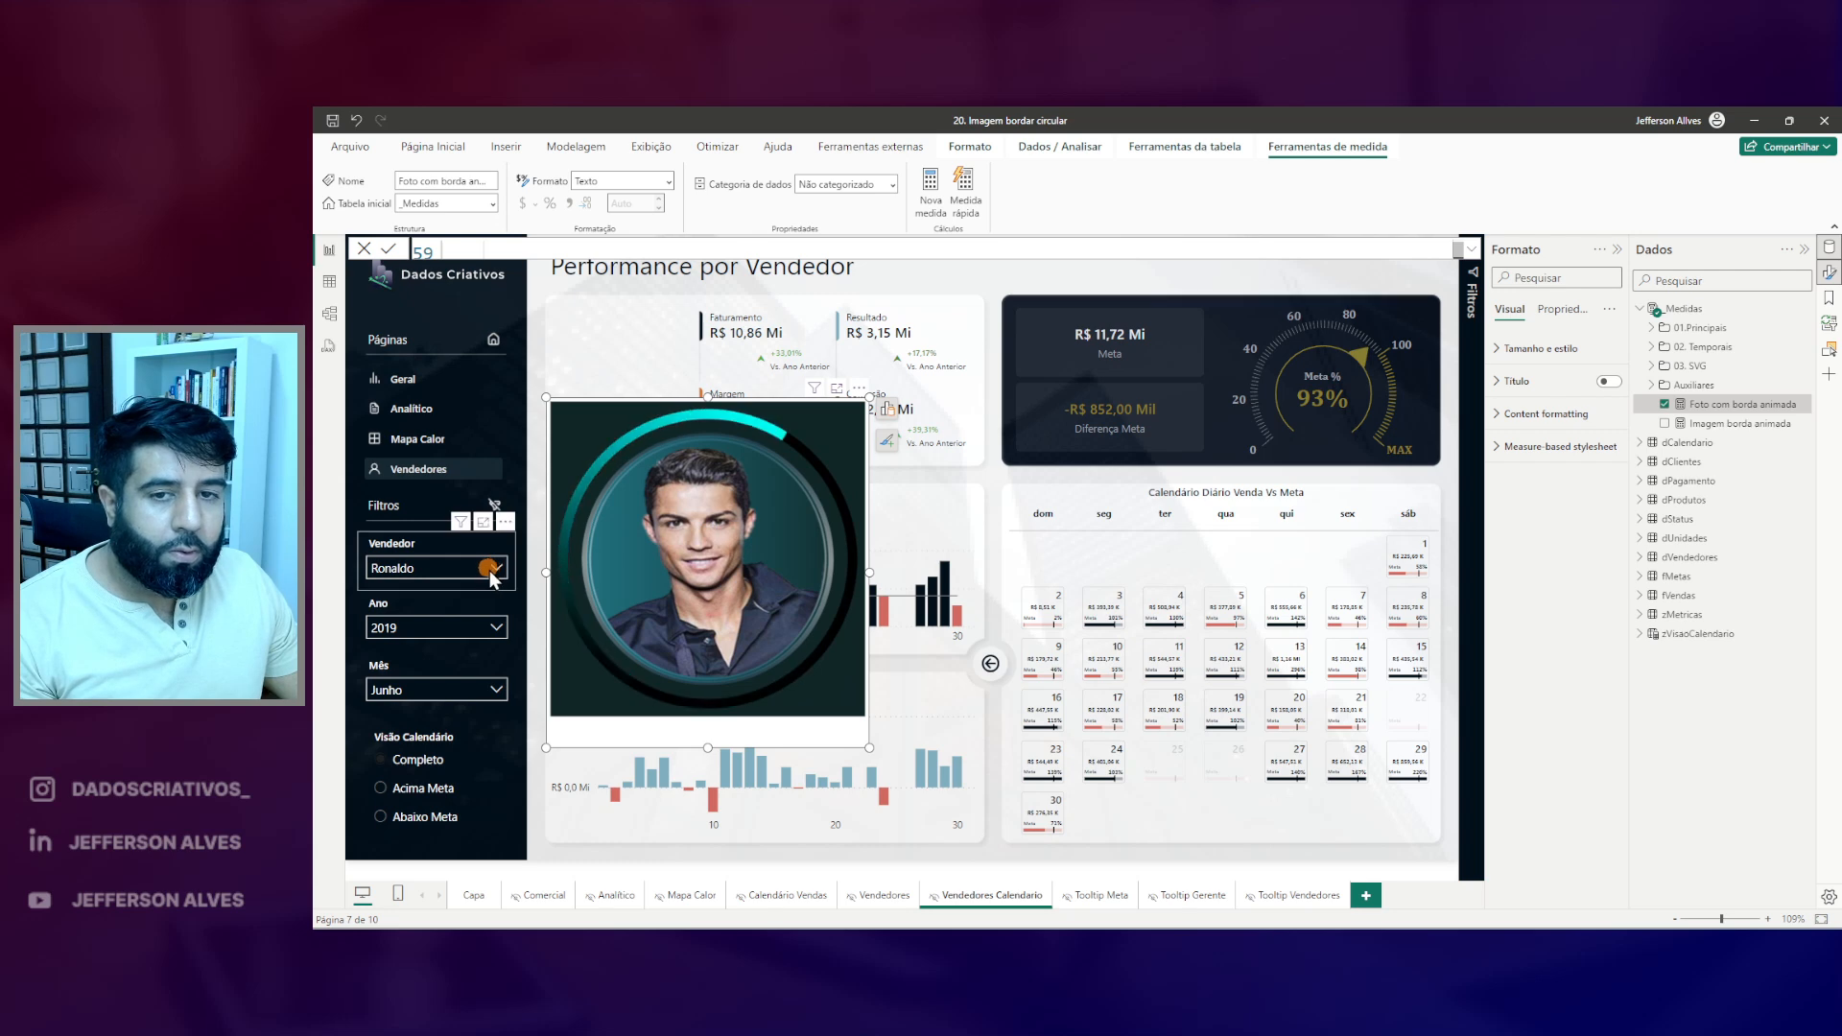
click(493, 570)
click(422, 506)
click(706, 512)
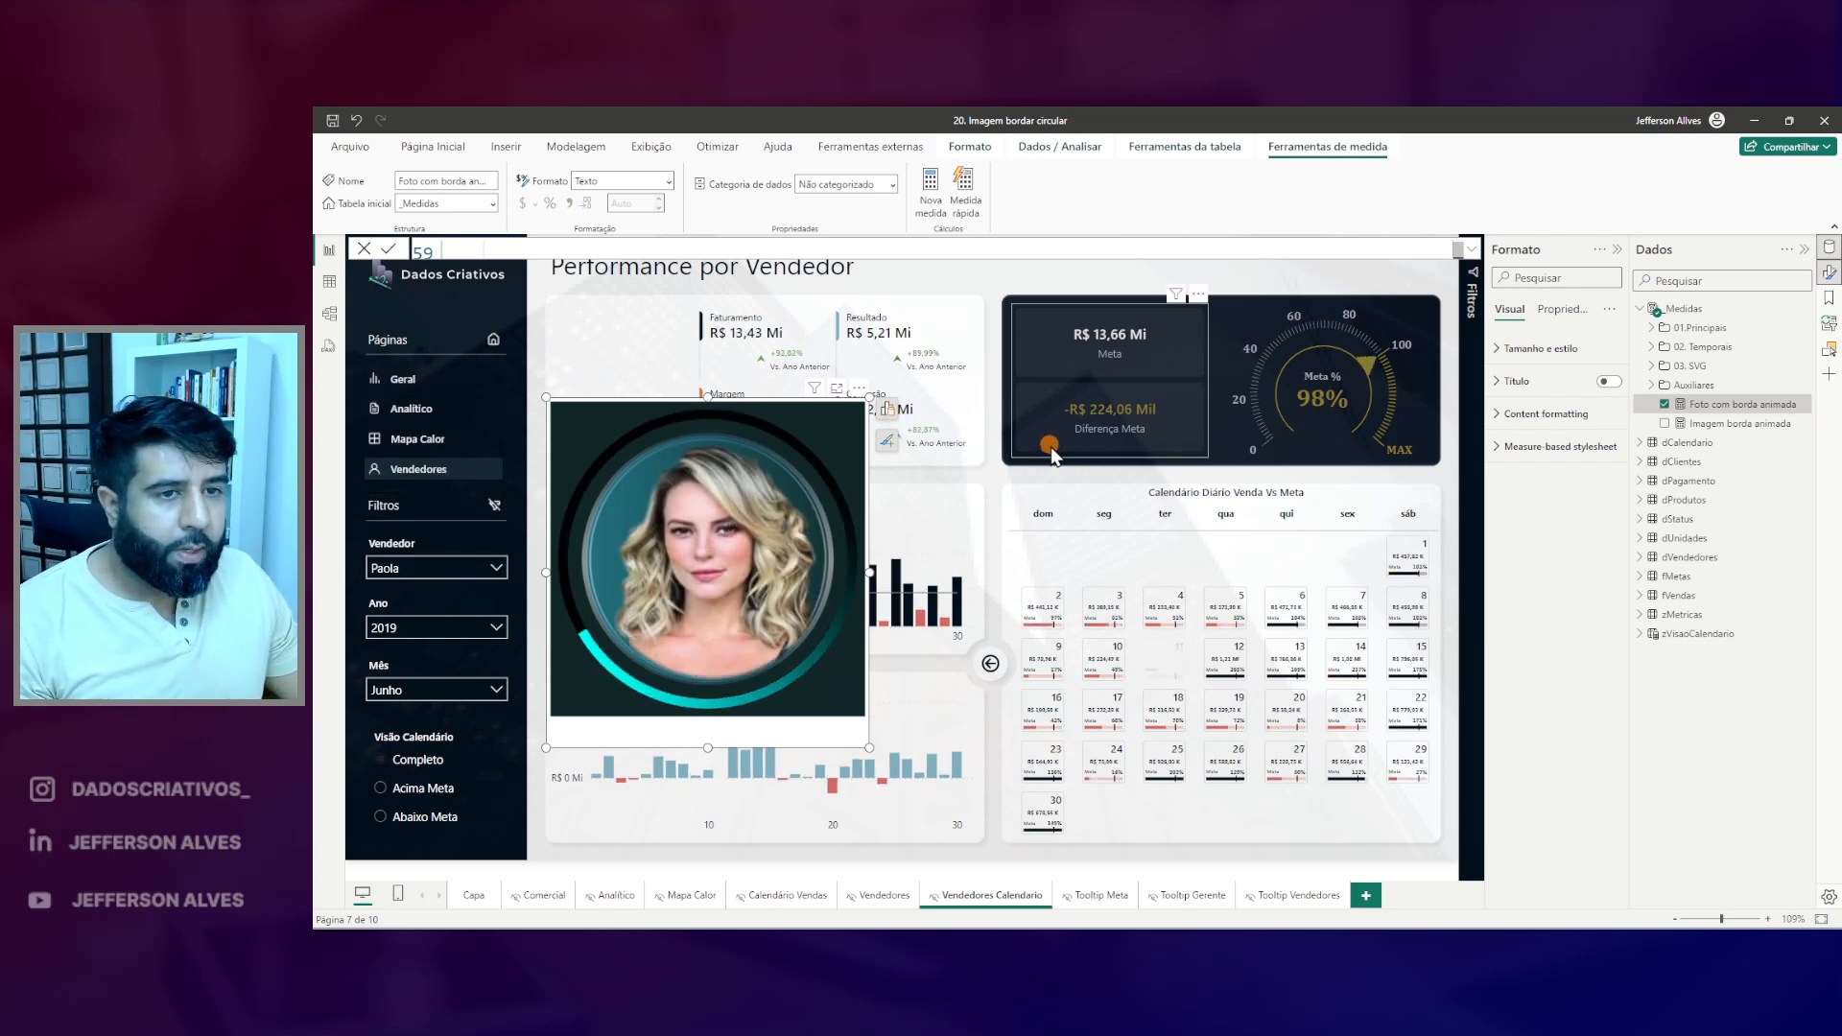
- Filter Mês to Maio, Julho and Agosto in turn and compare the Meta % gauge's colours with the photo's border
drag(1289, 286, 1459, 419)
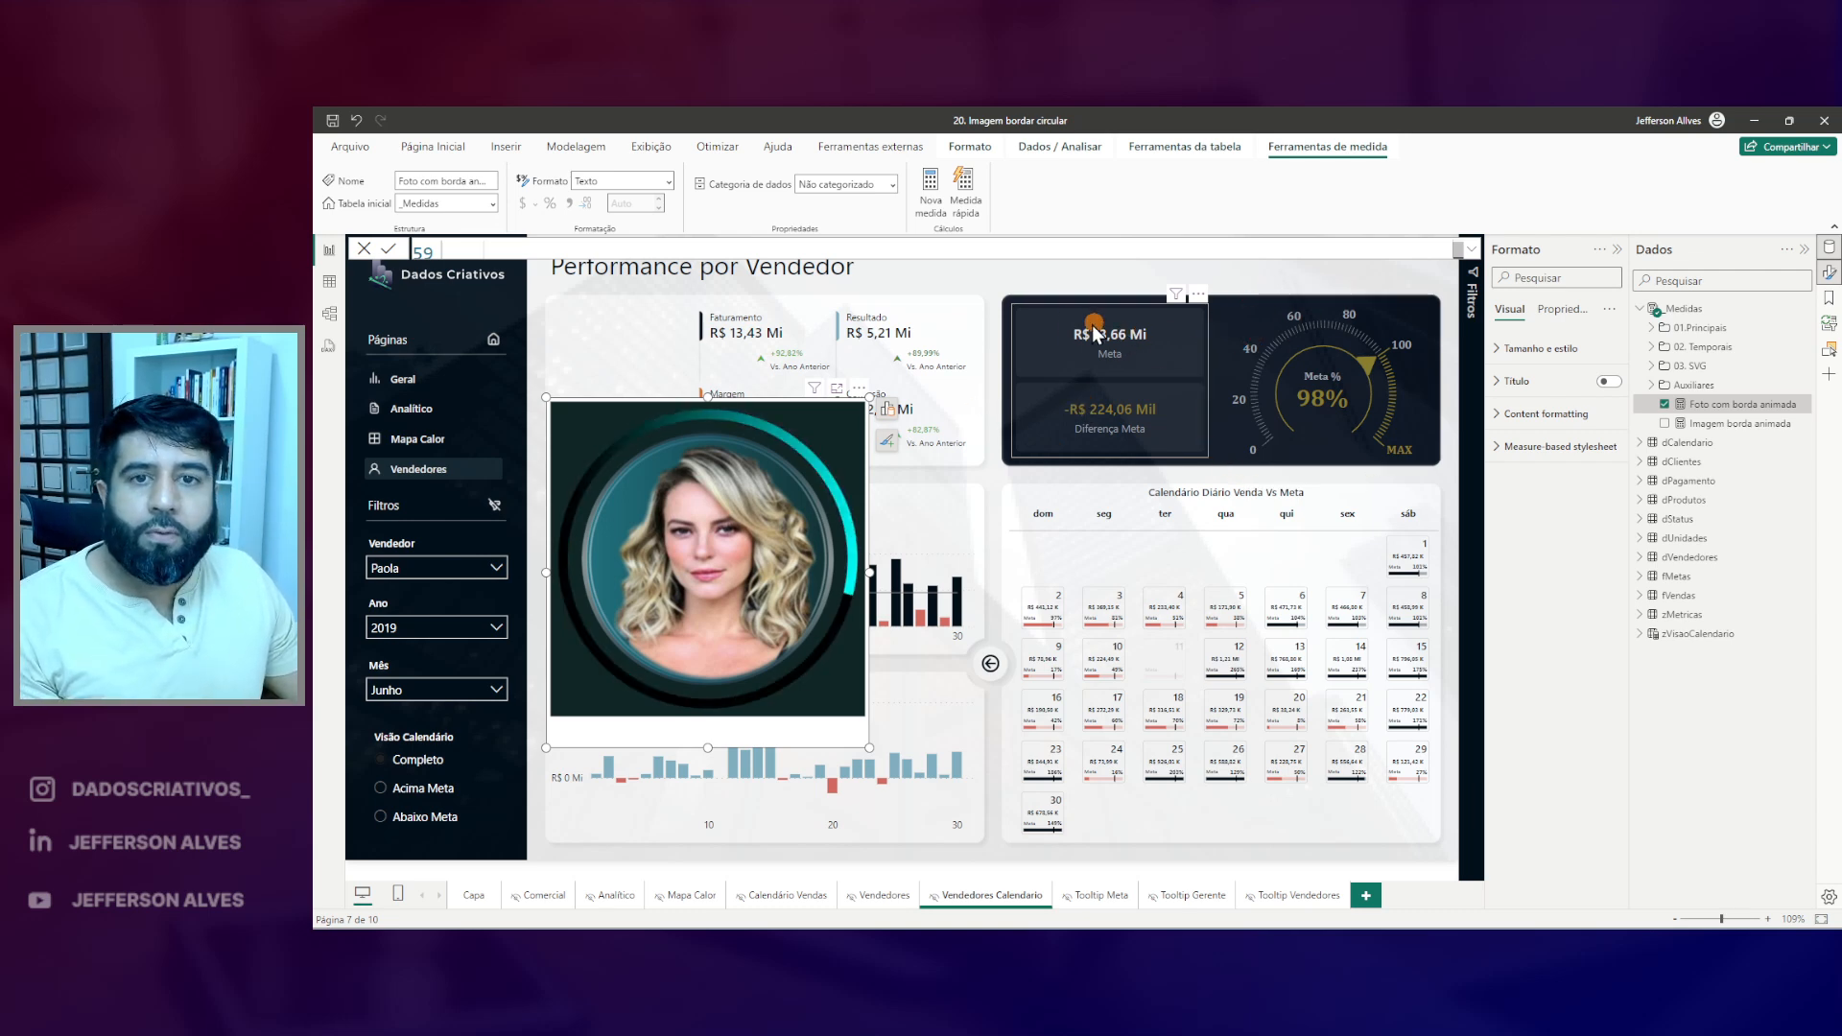
click(443, 690)
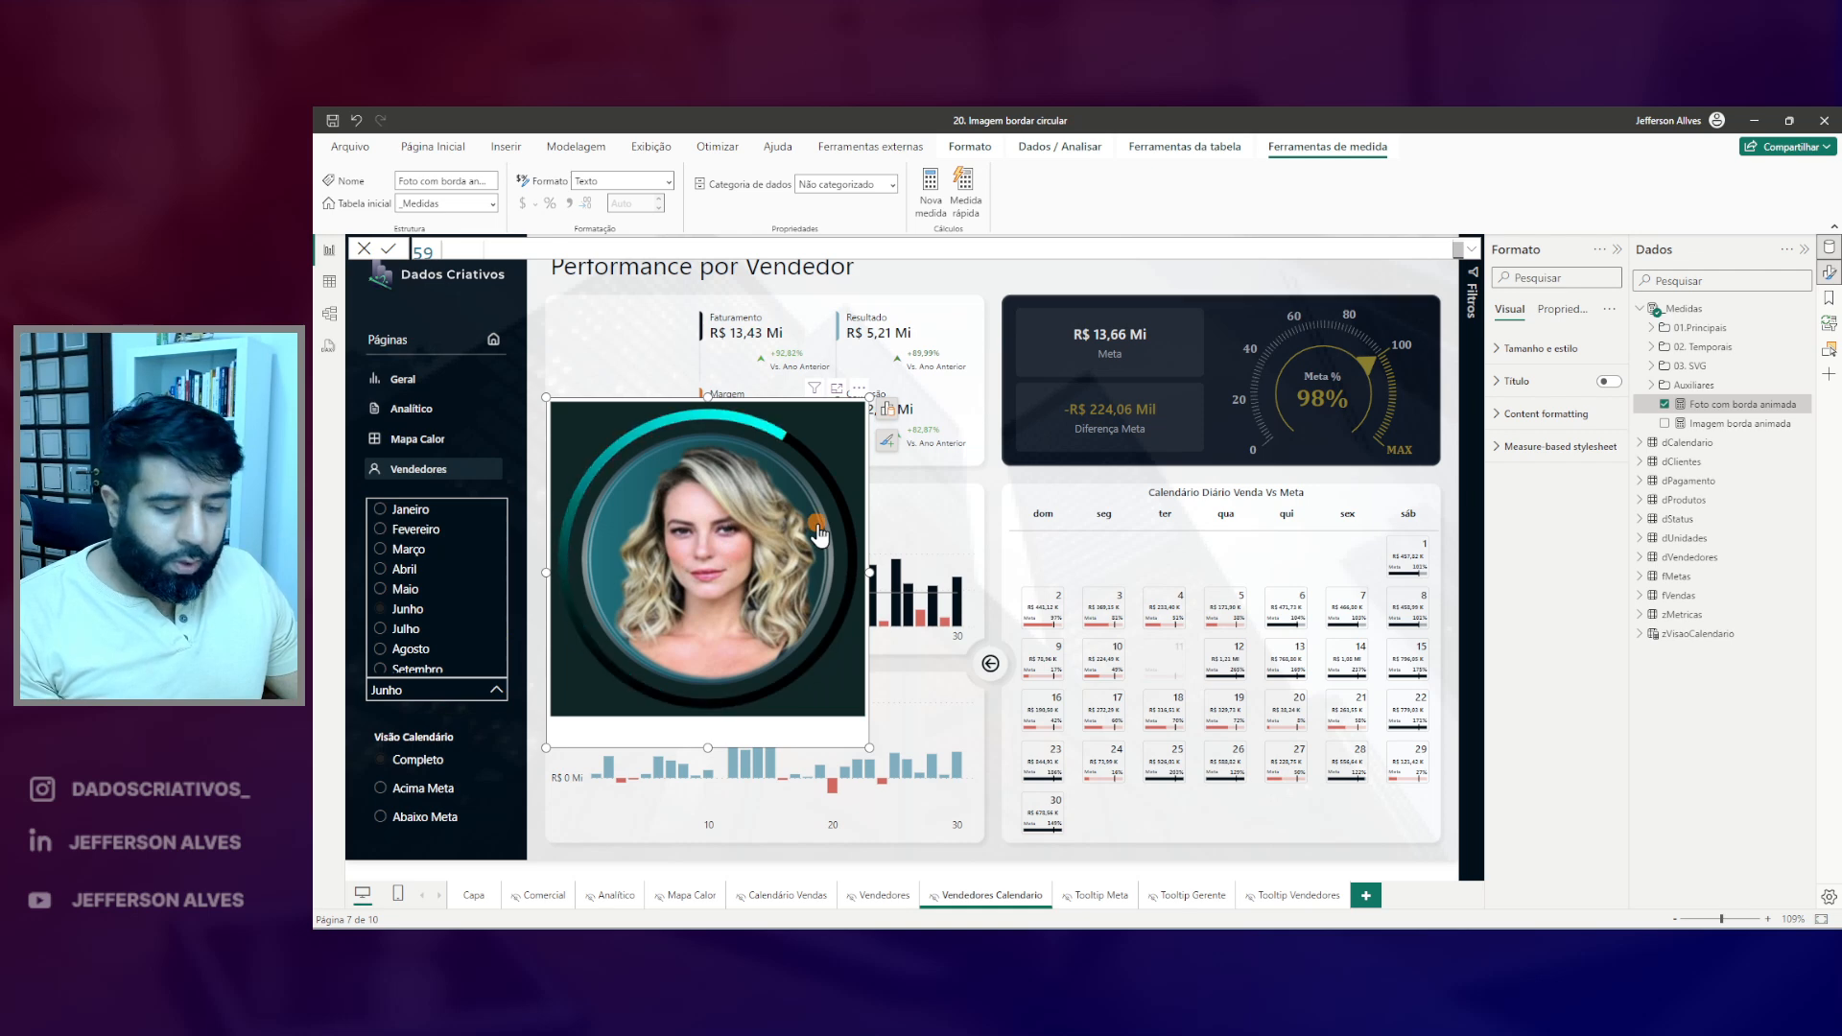
click(408, 587)
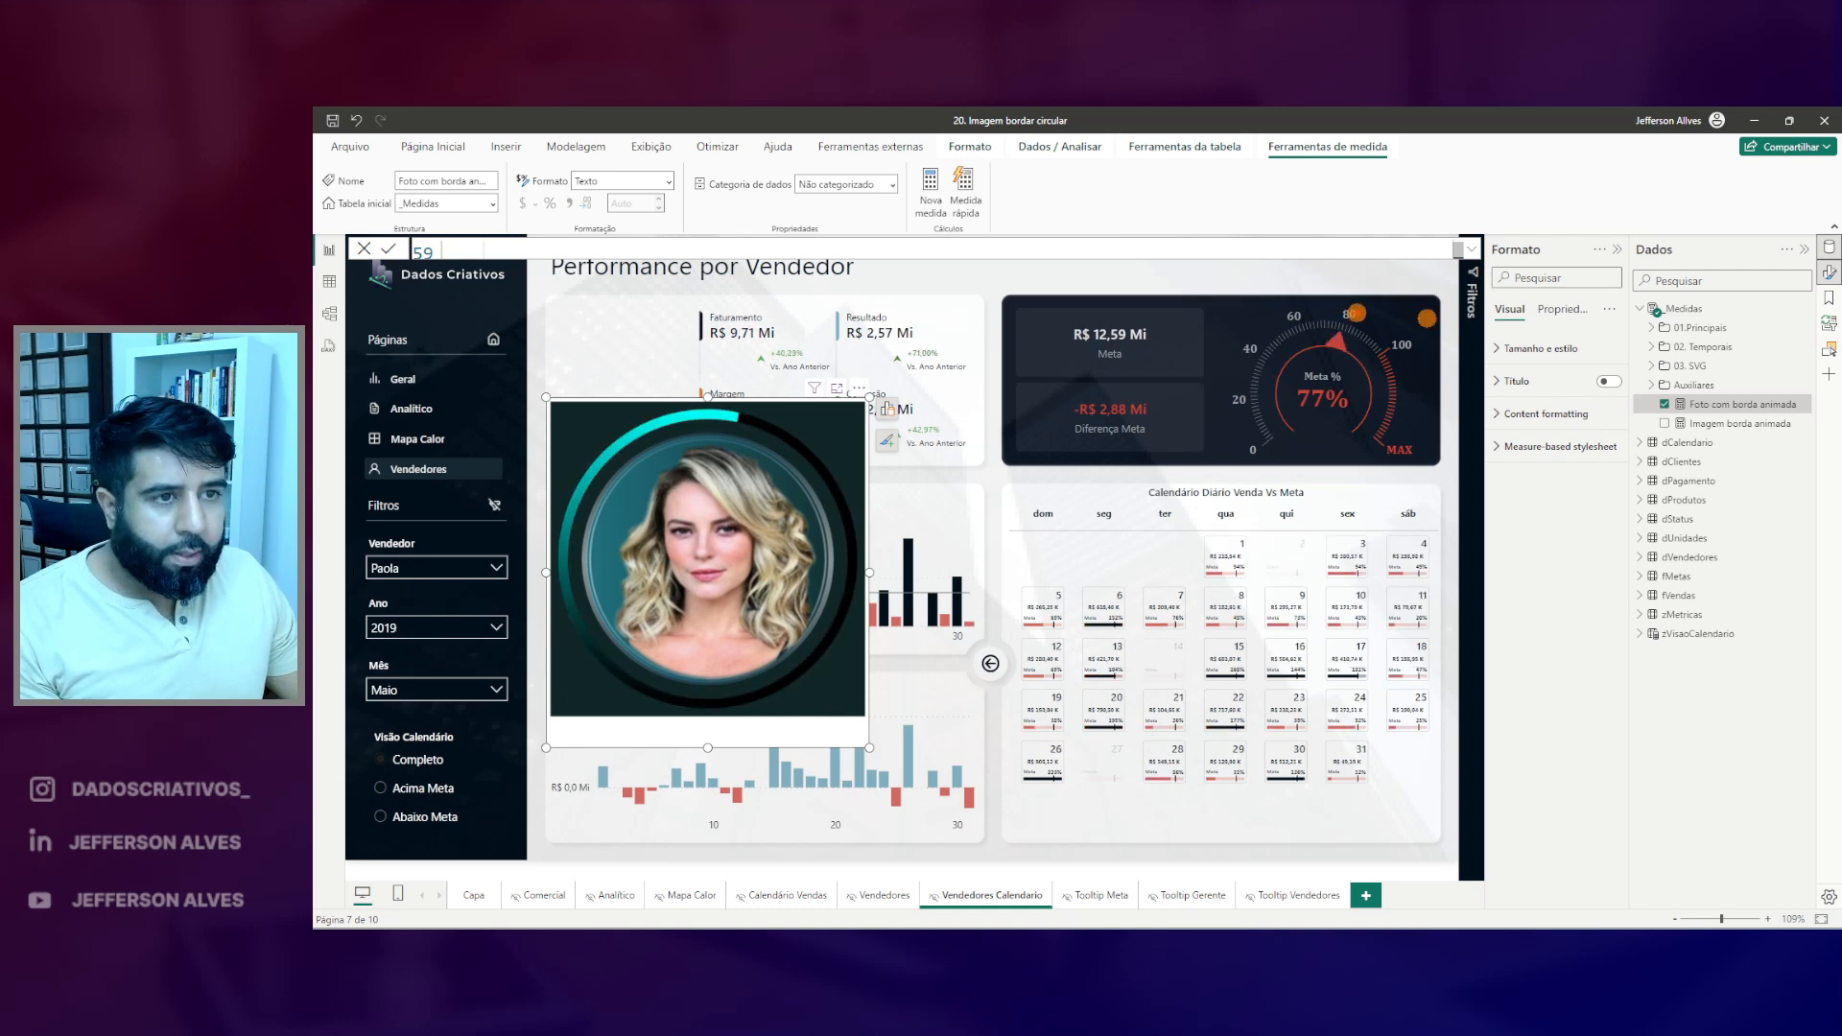
key(Escape)
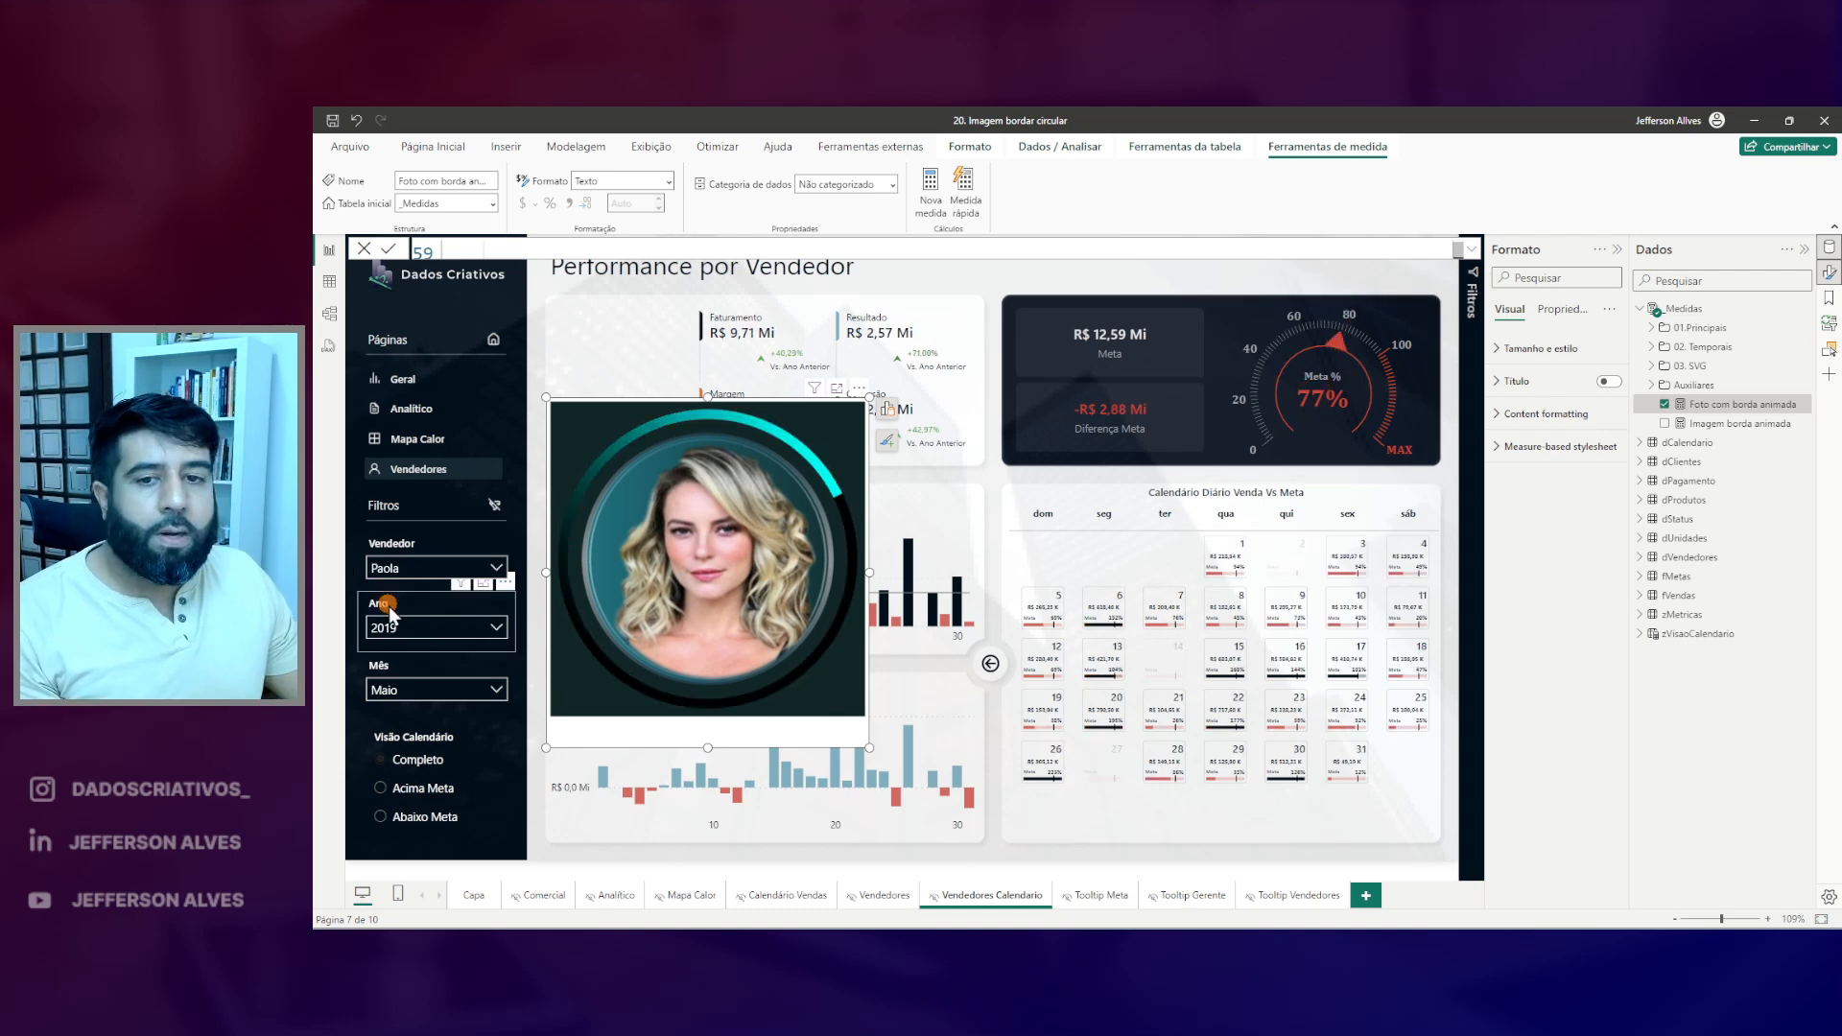
click(423, 624)
click(422, 625)
click(454, 690)
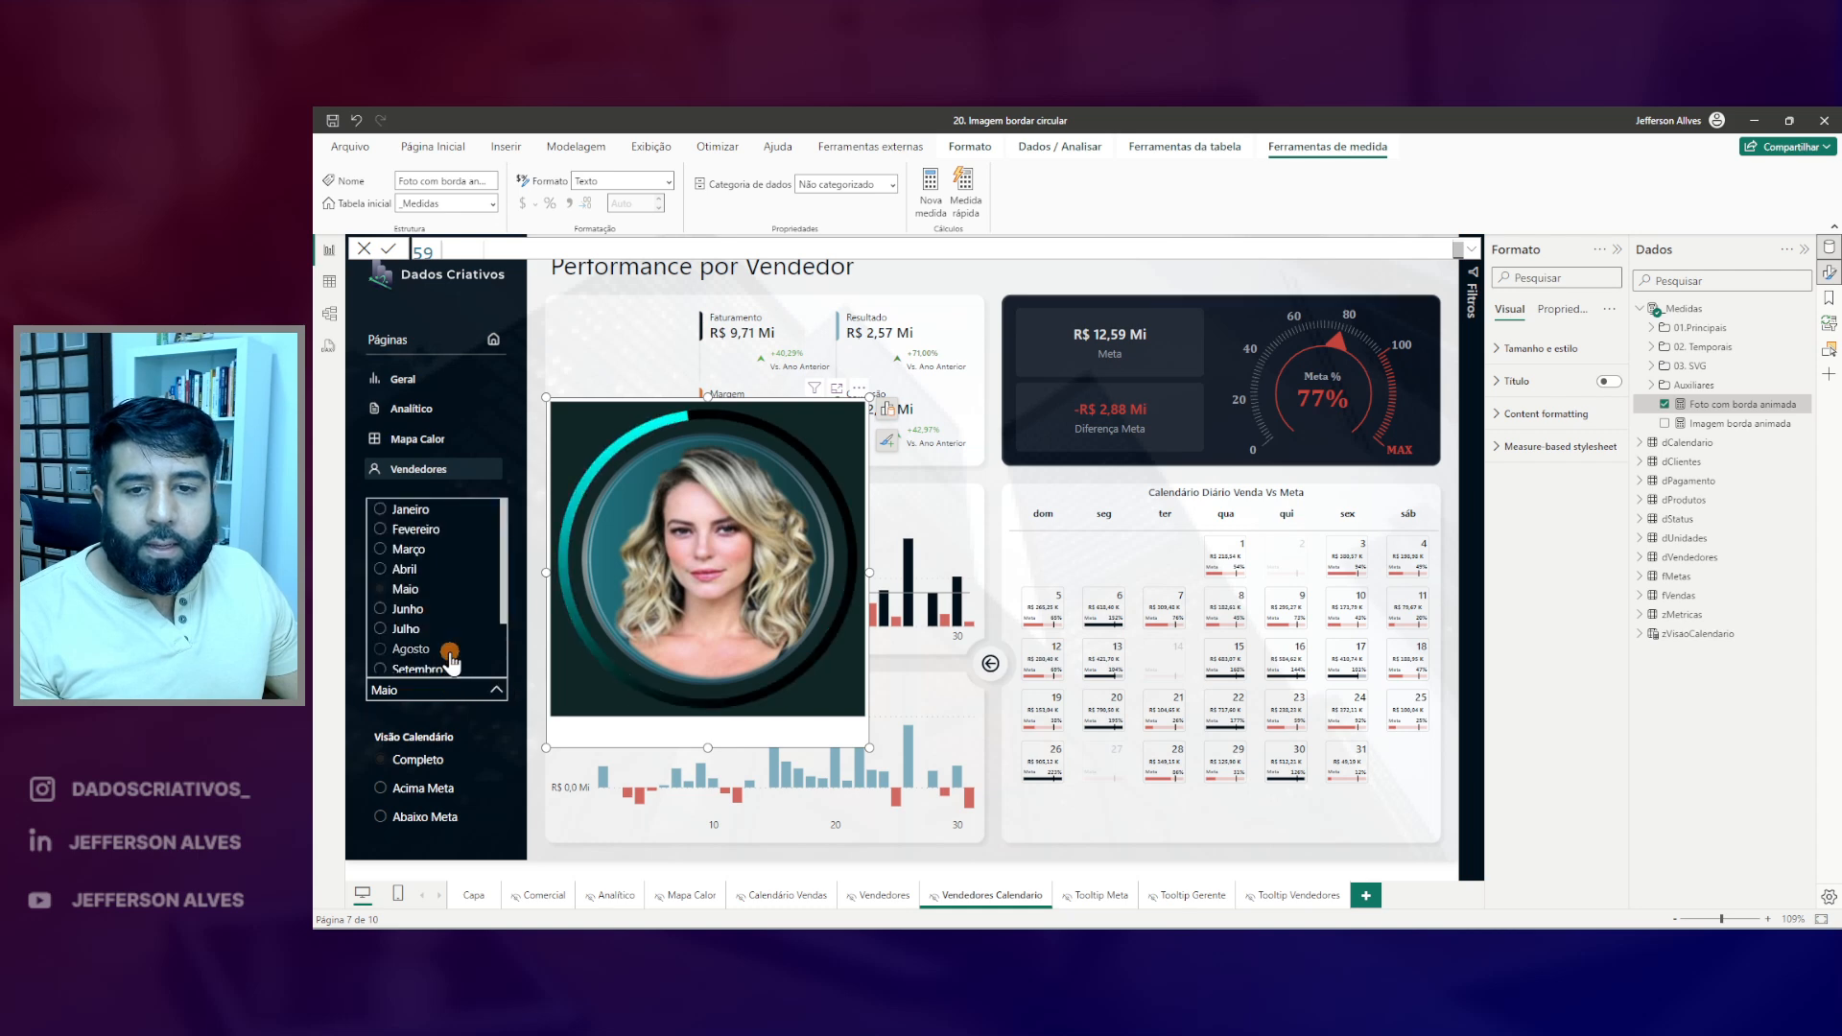
click(428, 648)
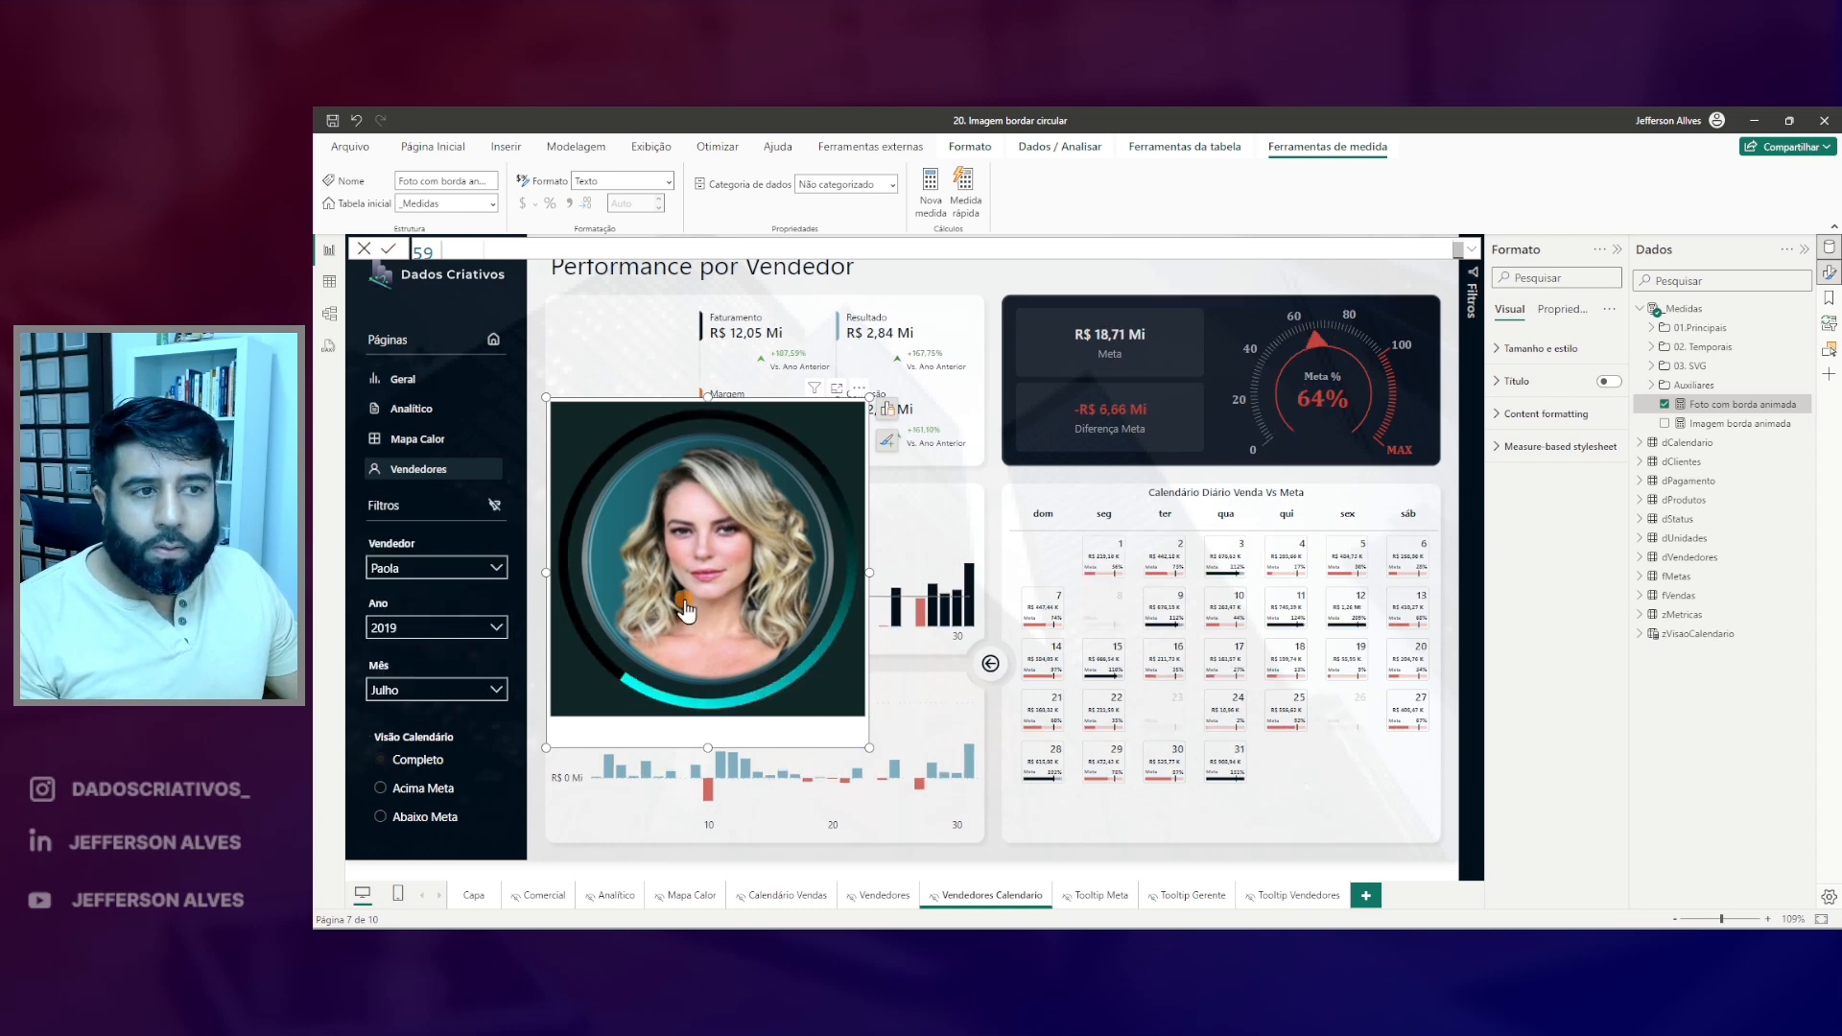
click(429, 683)
click(412, 650)
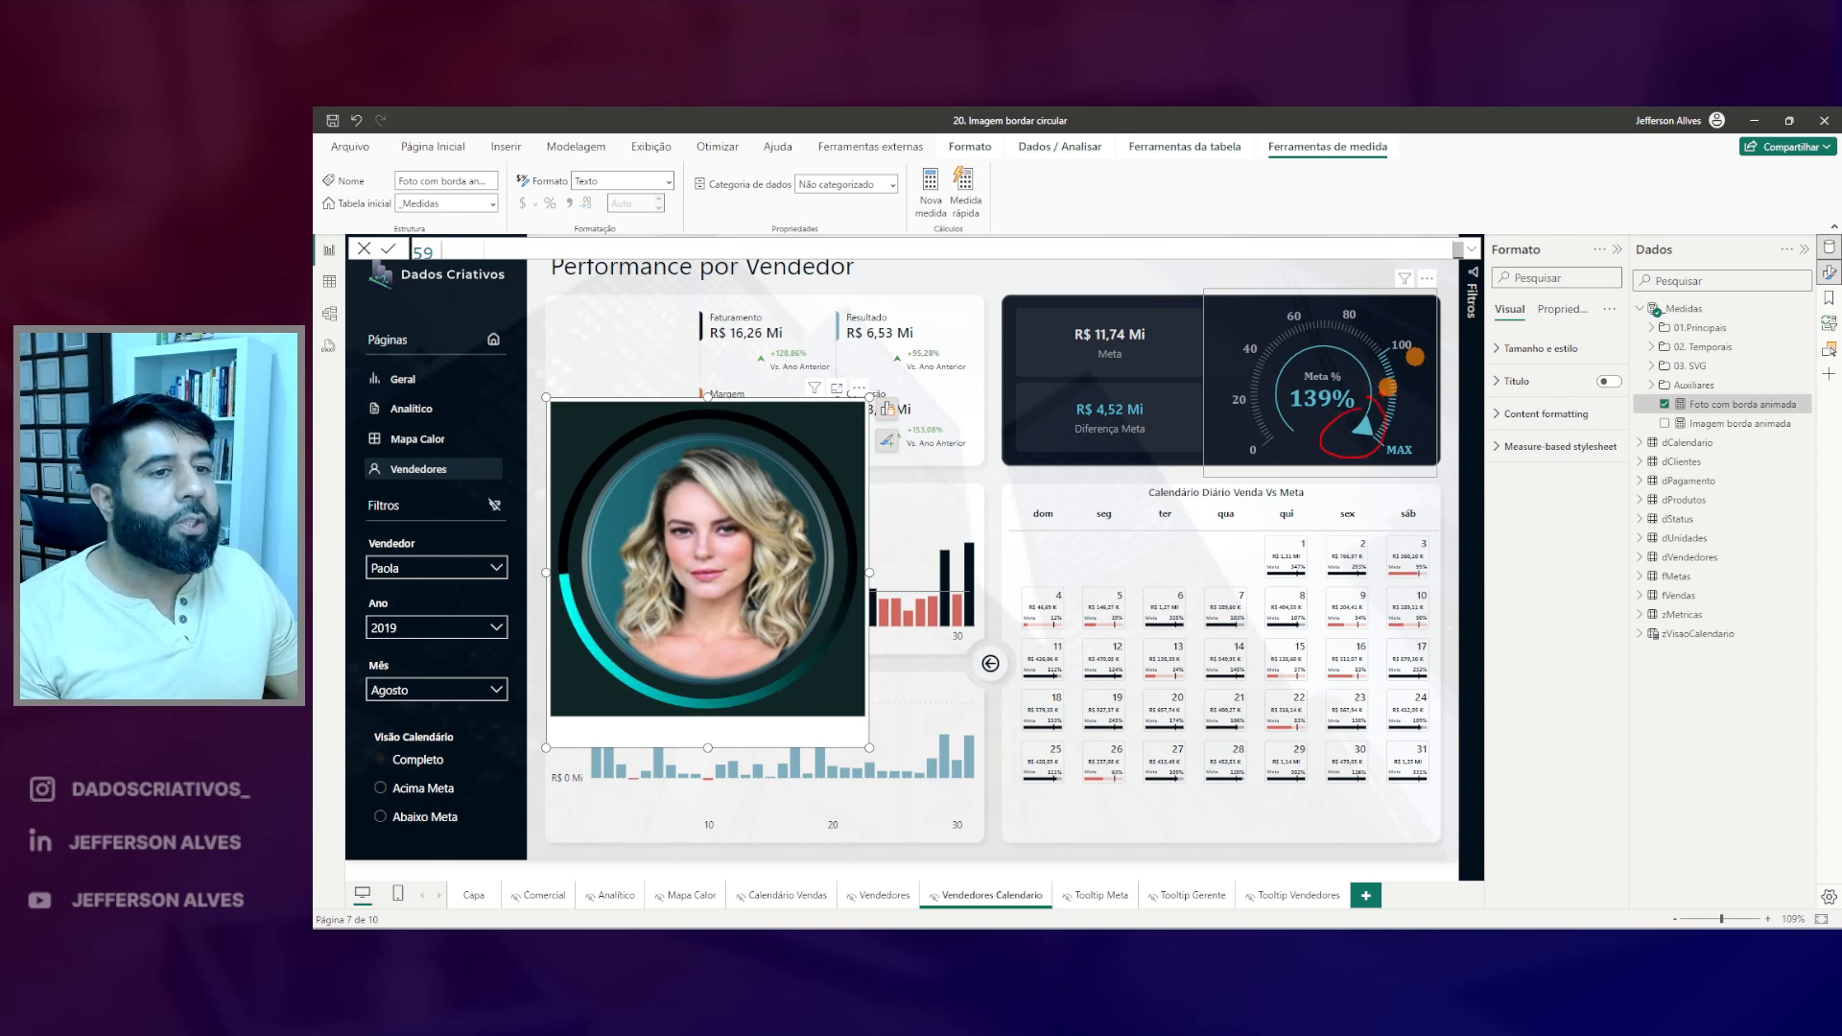
drag(1256, 372, 764, 459)
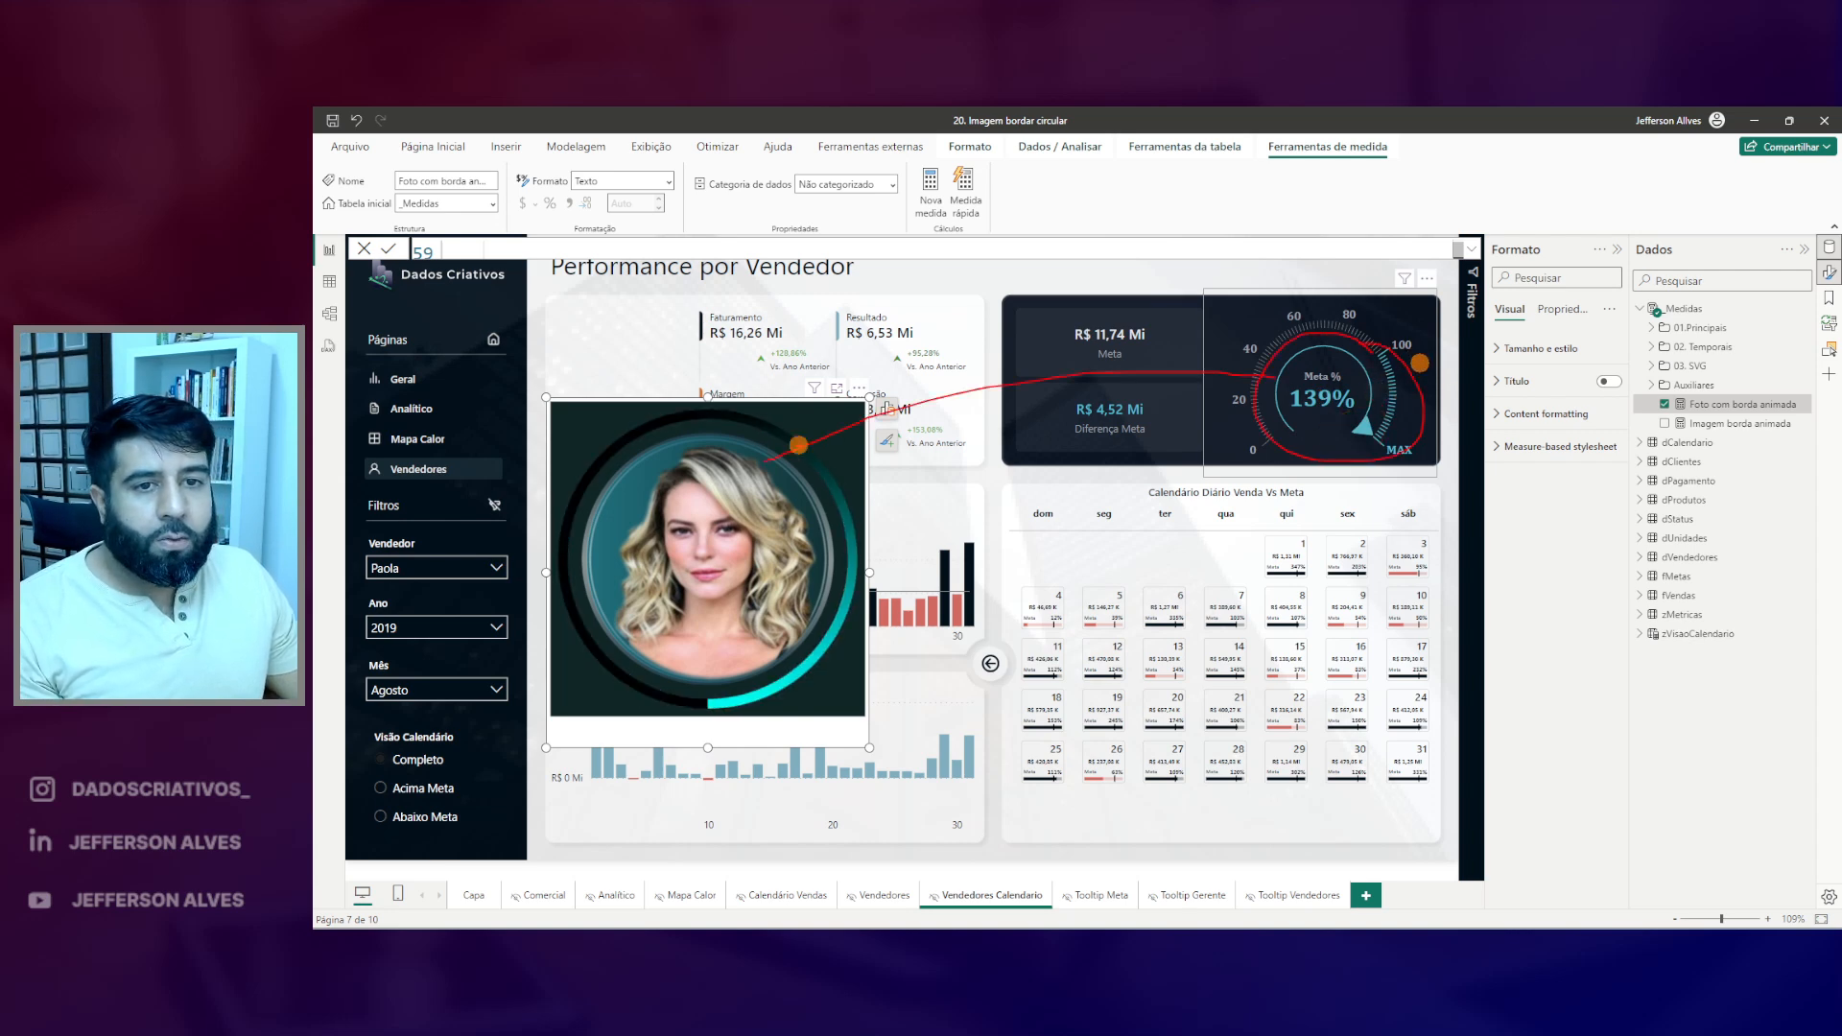
key(Escape)
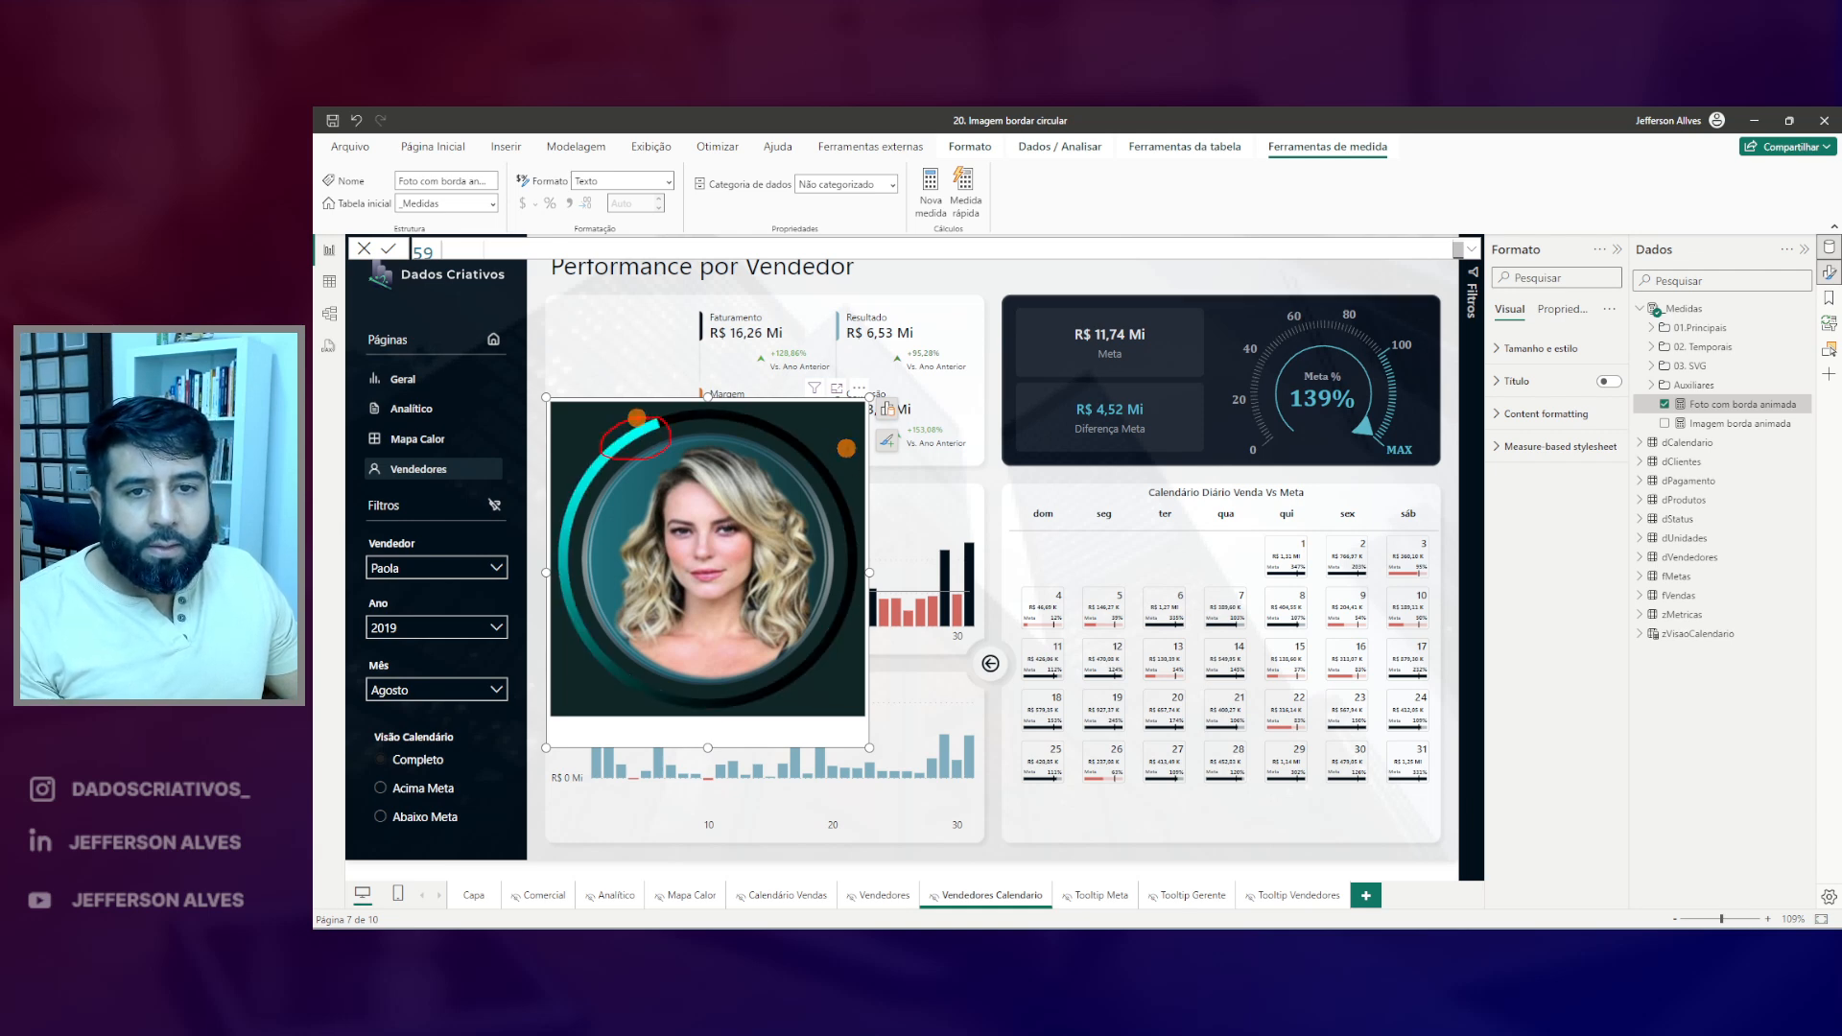
- Set the .borda_progresso linear-gradient's first colour to #F00 in the Foto com borda animada measure and collapse the formula editor
click(1471, 249)
scroll(724, 480, up, 10)
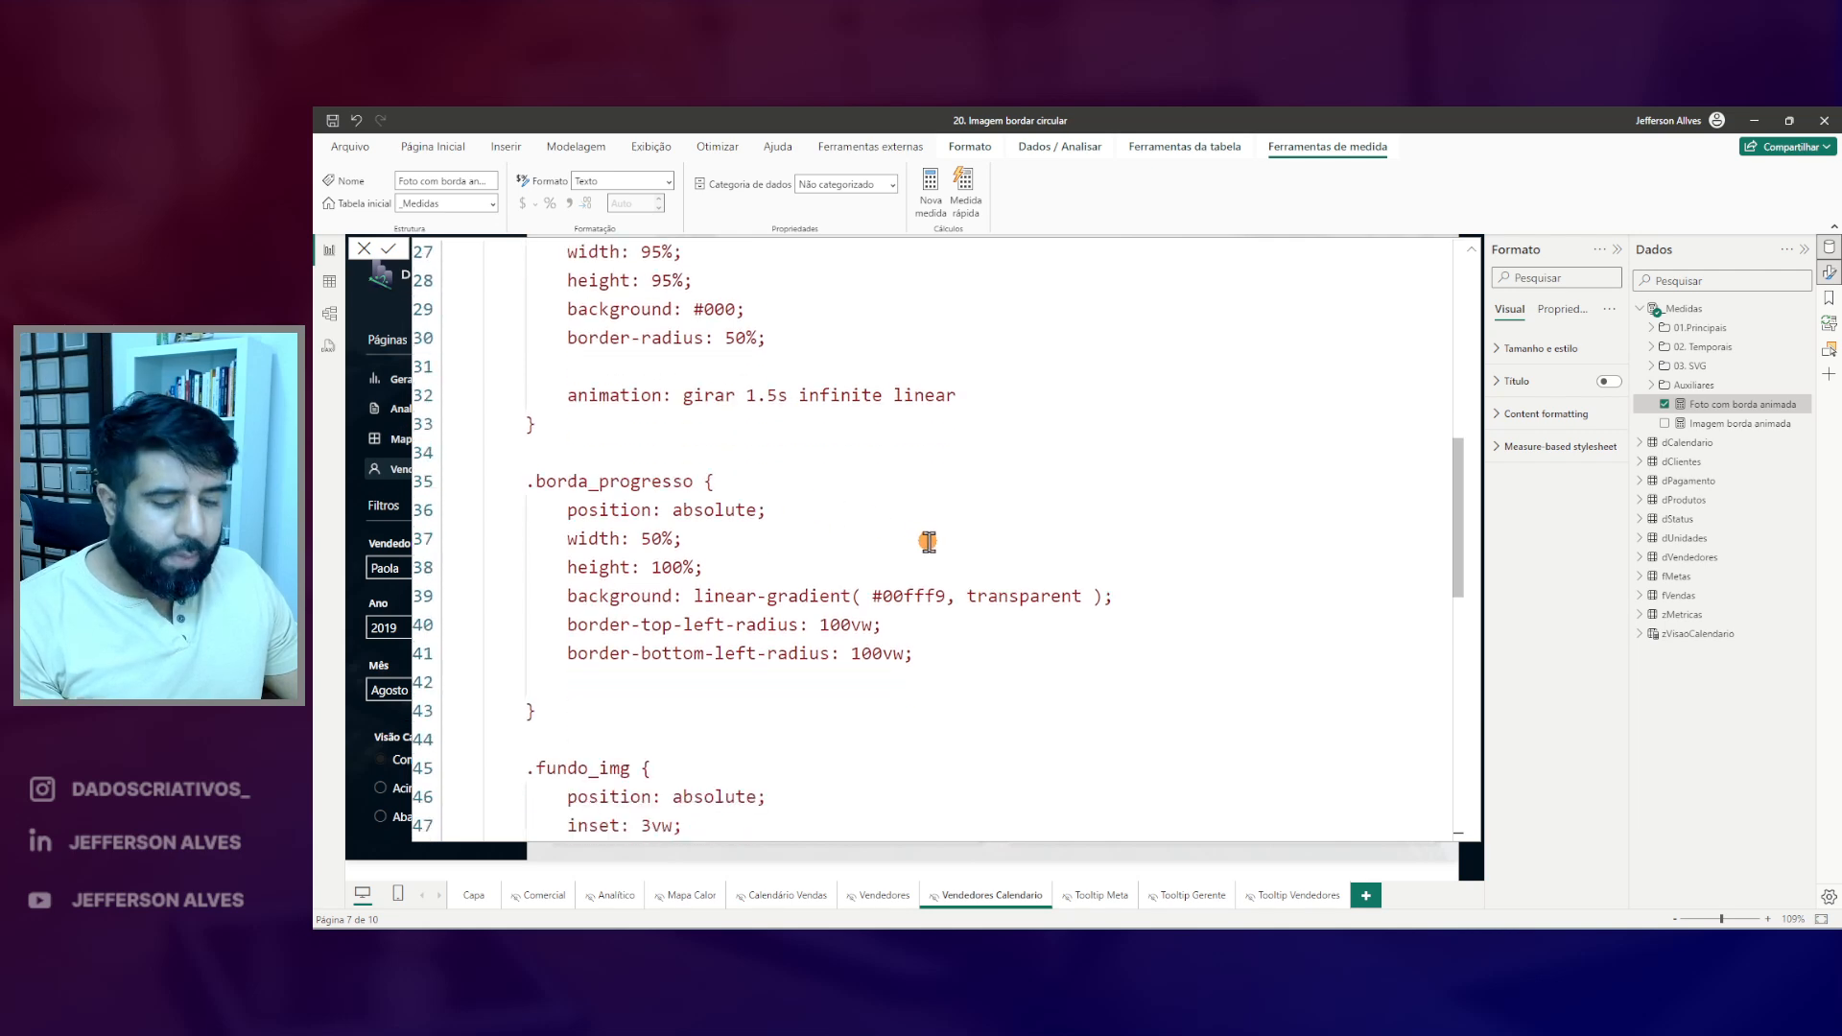
double_click(935, 596)
key(BackSpace)
text(F00)
click(1470, 249)
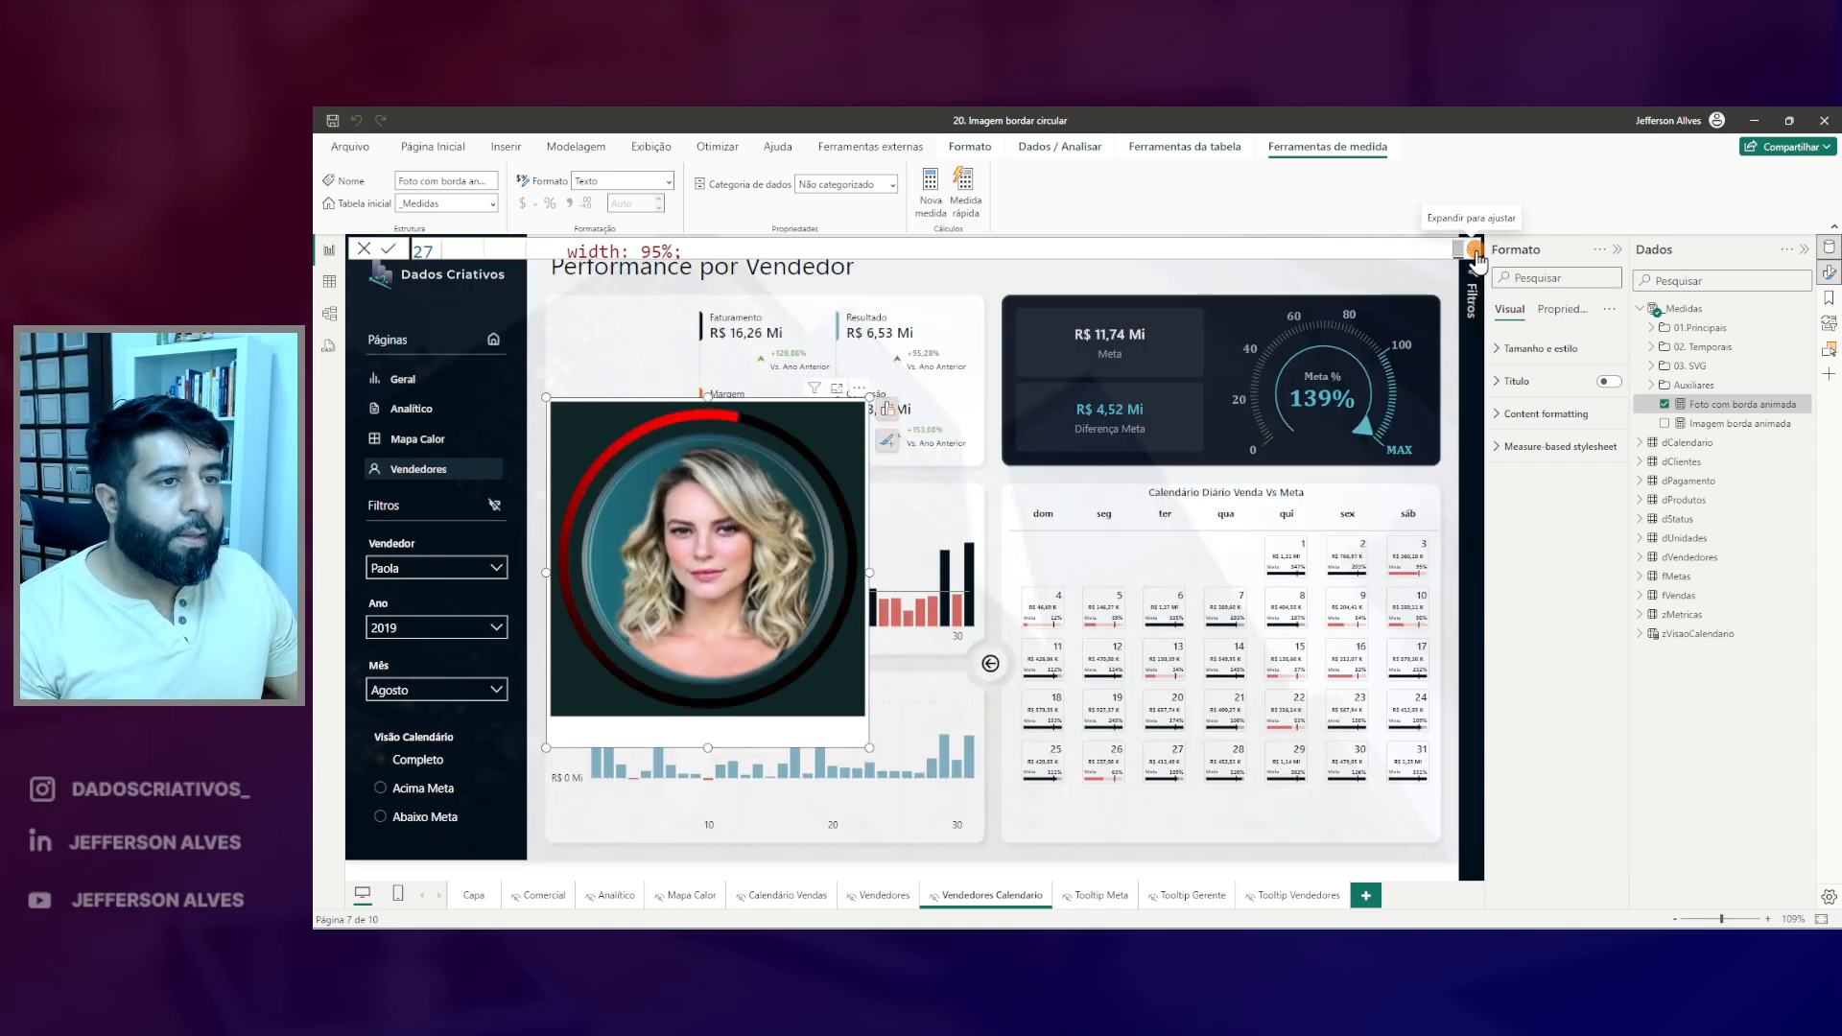
- Search the data fields for META COR and examine the Meta Cor measure's percentage thresholds and colour codes
click(1712, 280)
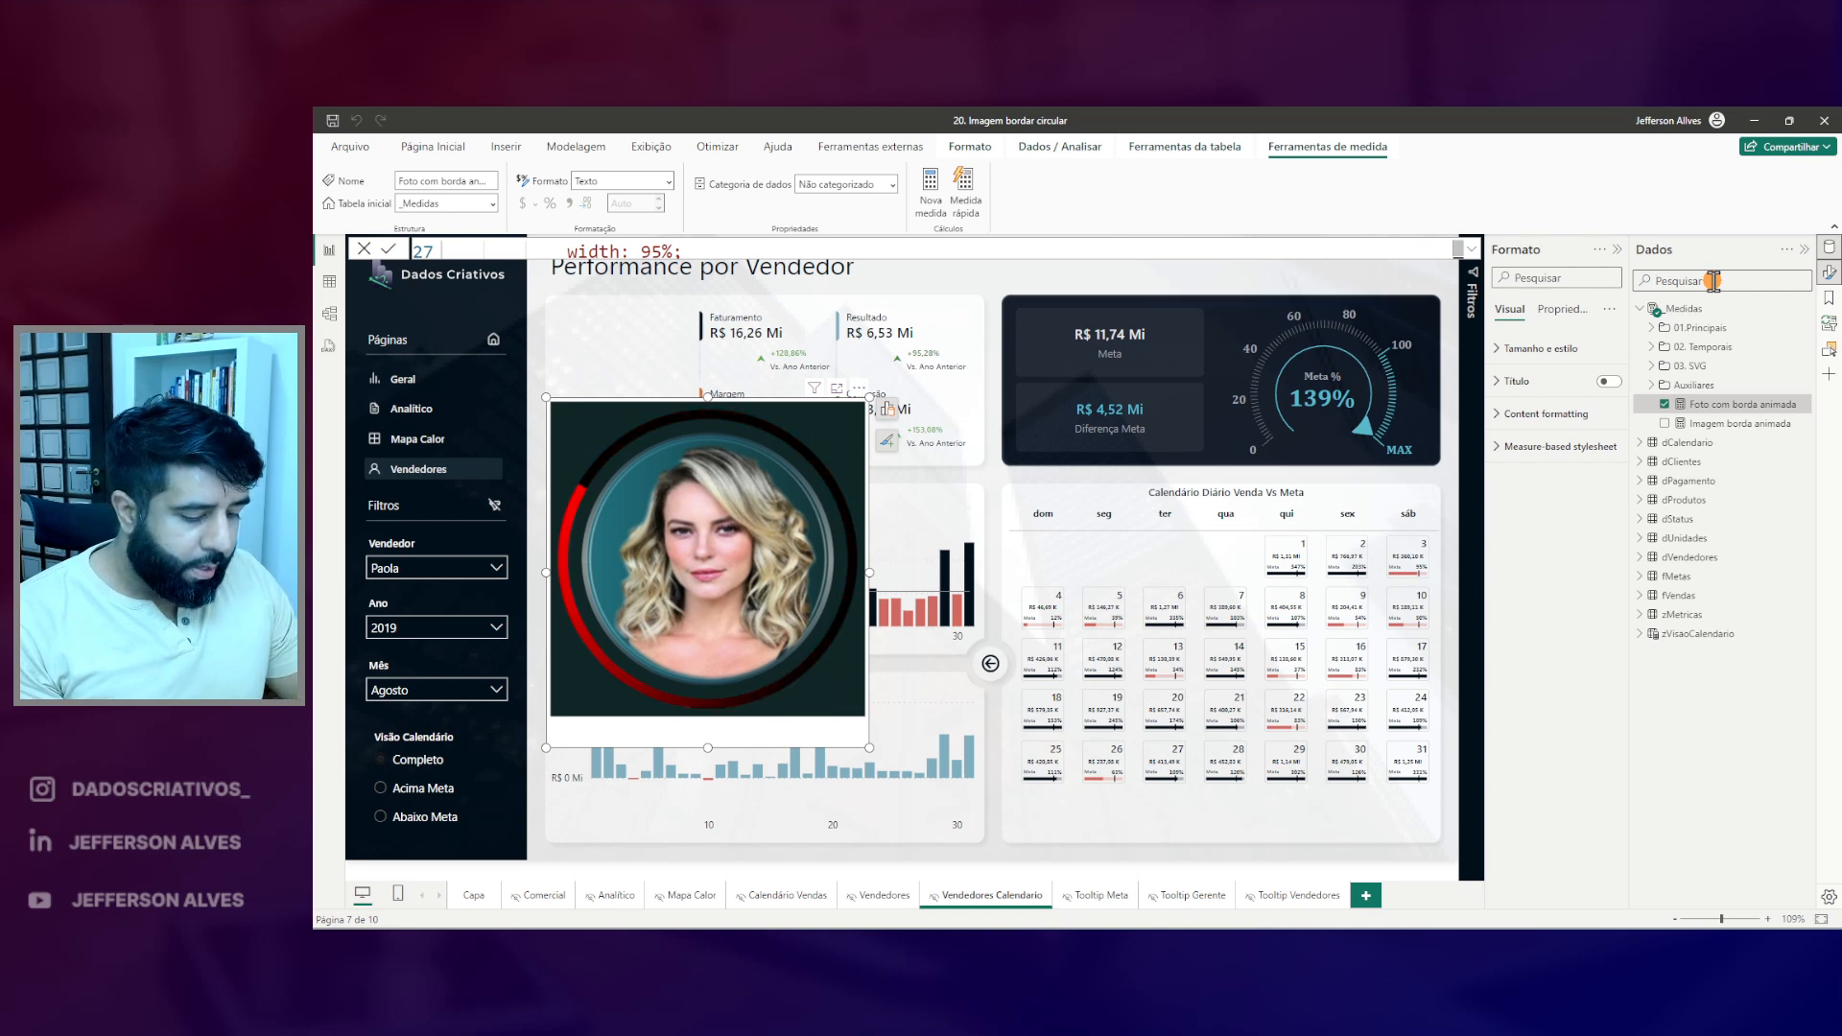
text(META COR)
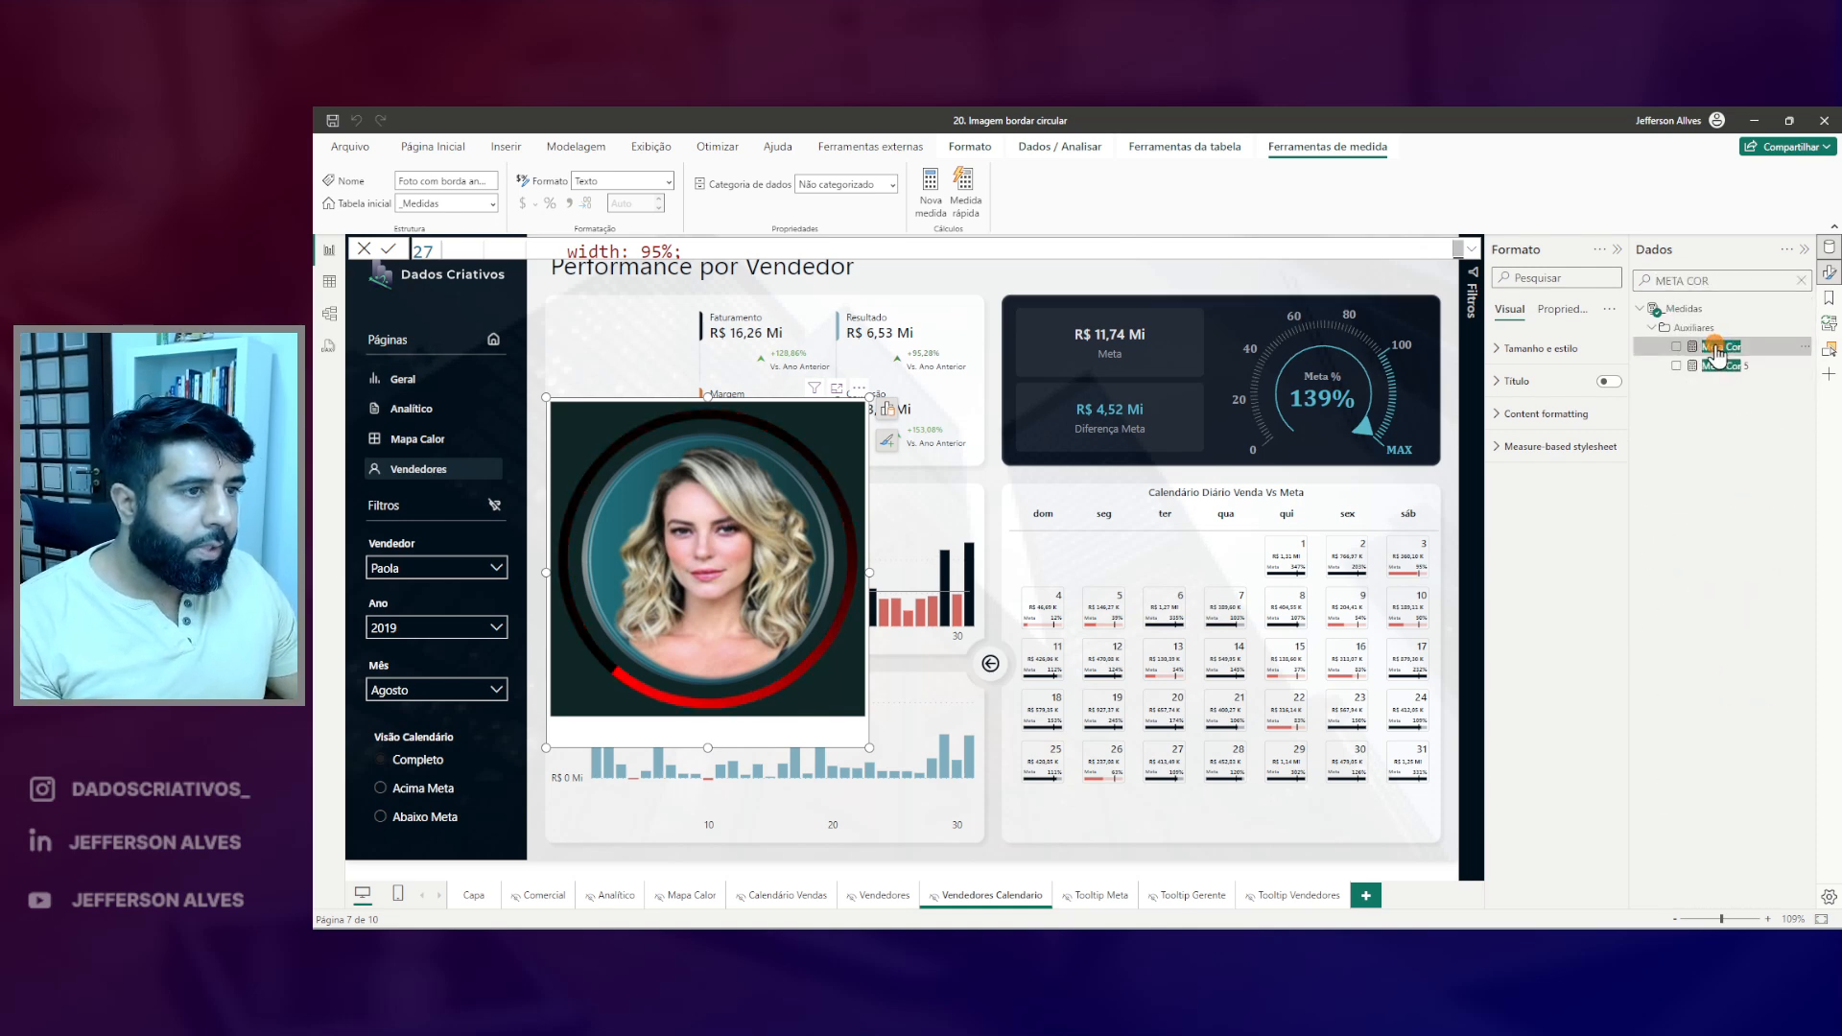
click(1724, 347)
click(1471, 249)
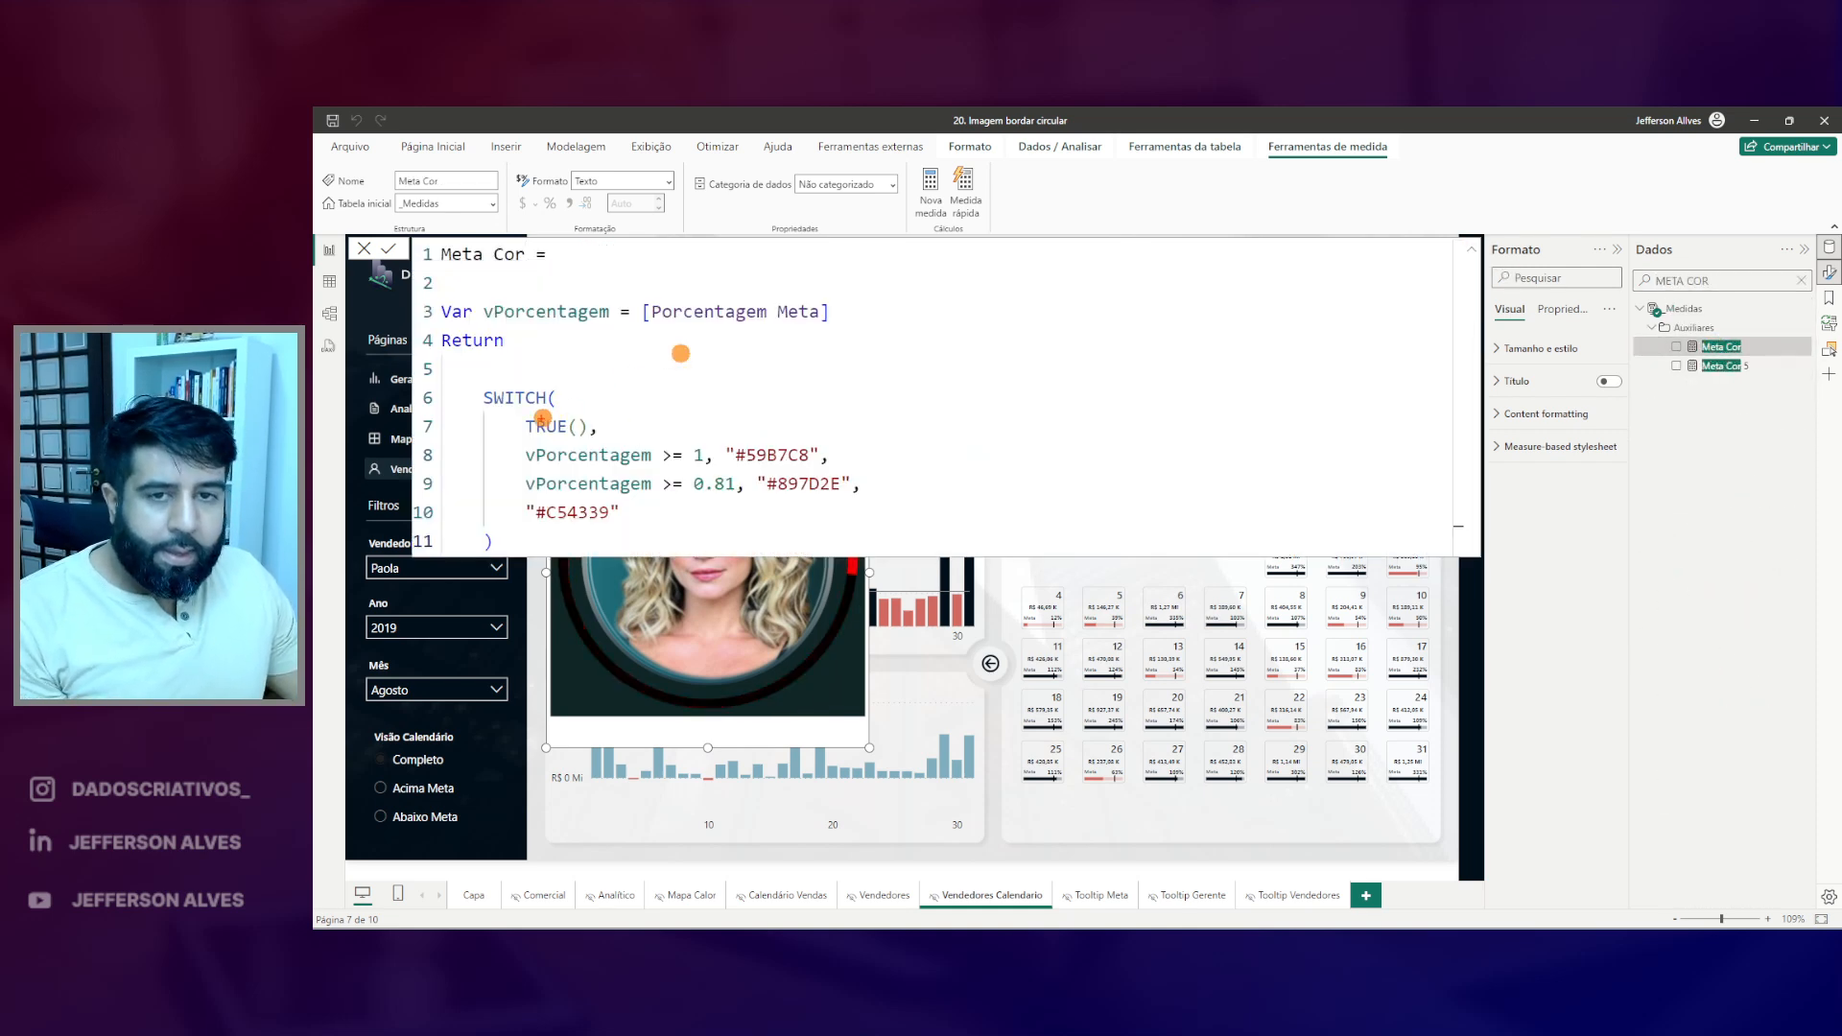
mouse_move(474, 314)
mouse_down()
mouse_move(852, 353)
mouse_move(852, 333)
mouse_up()
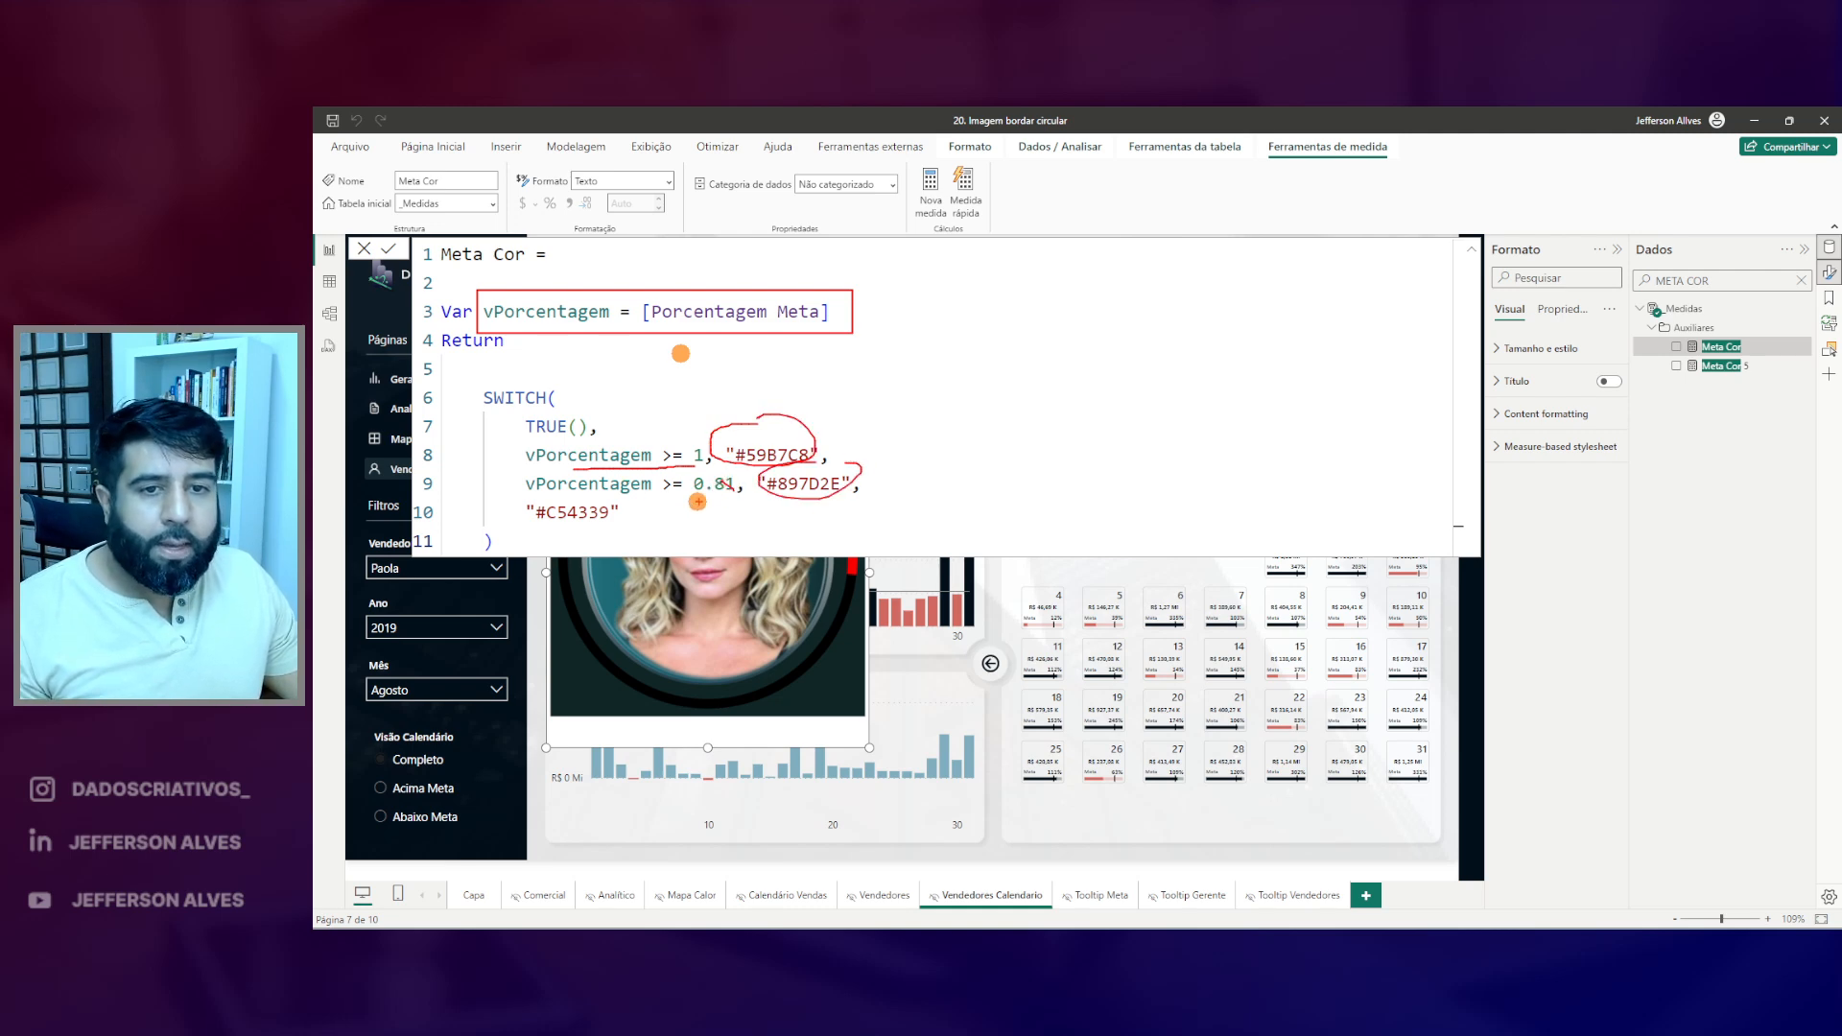
key(Escape)
key(ctrl+2)
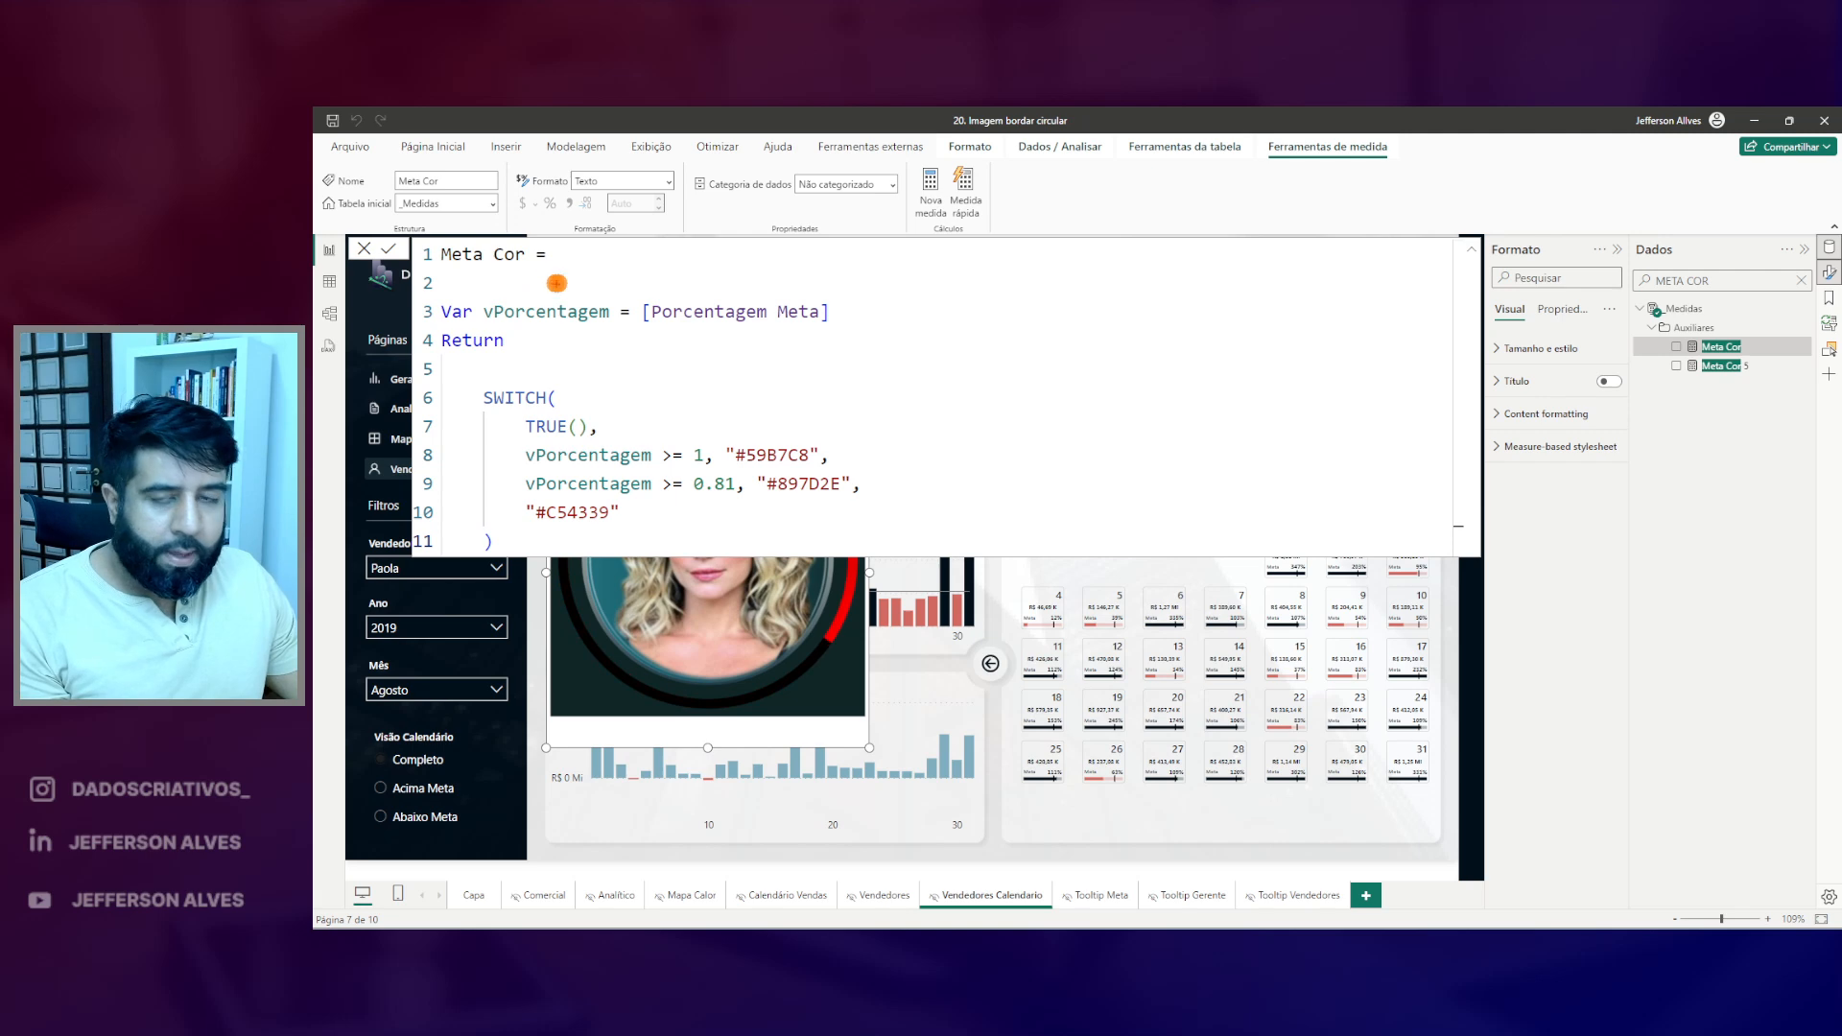
key(Escape)
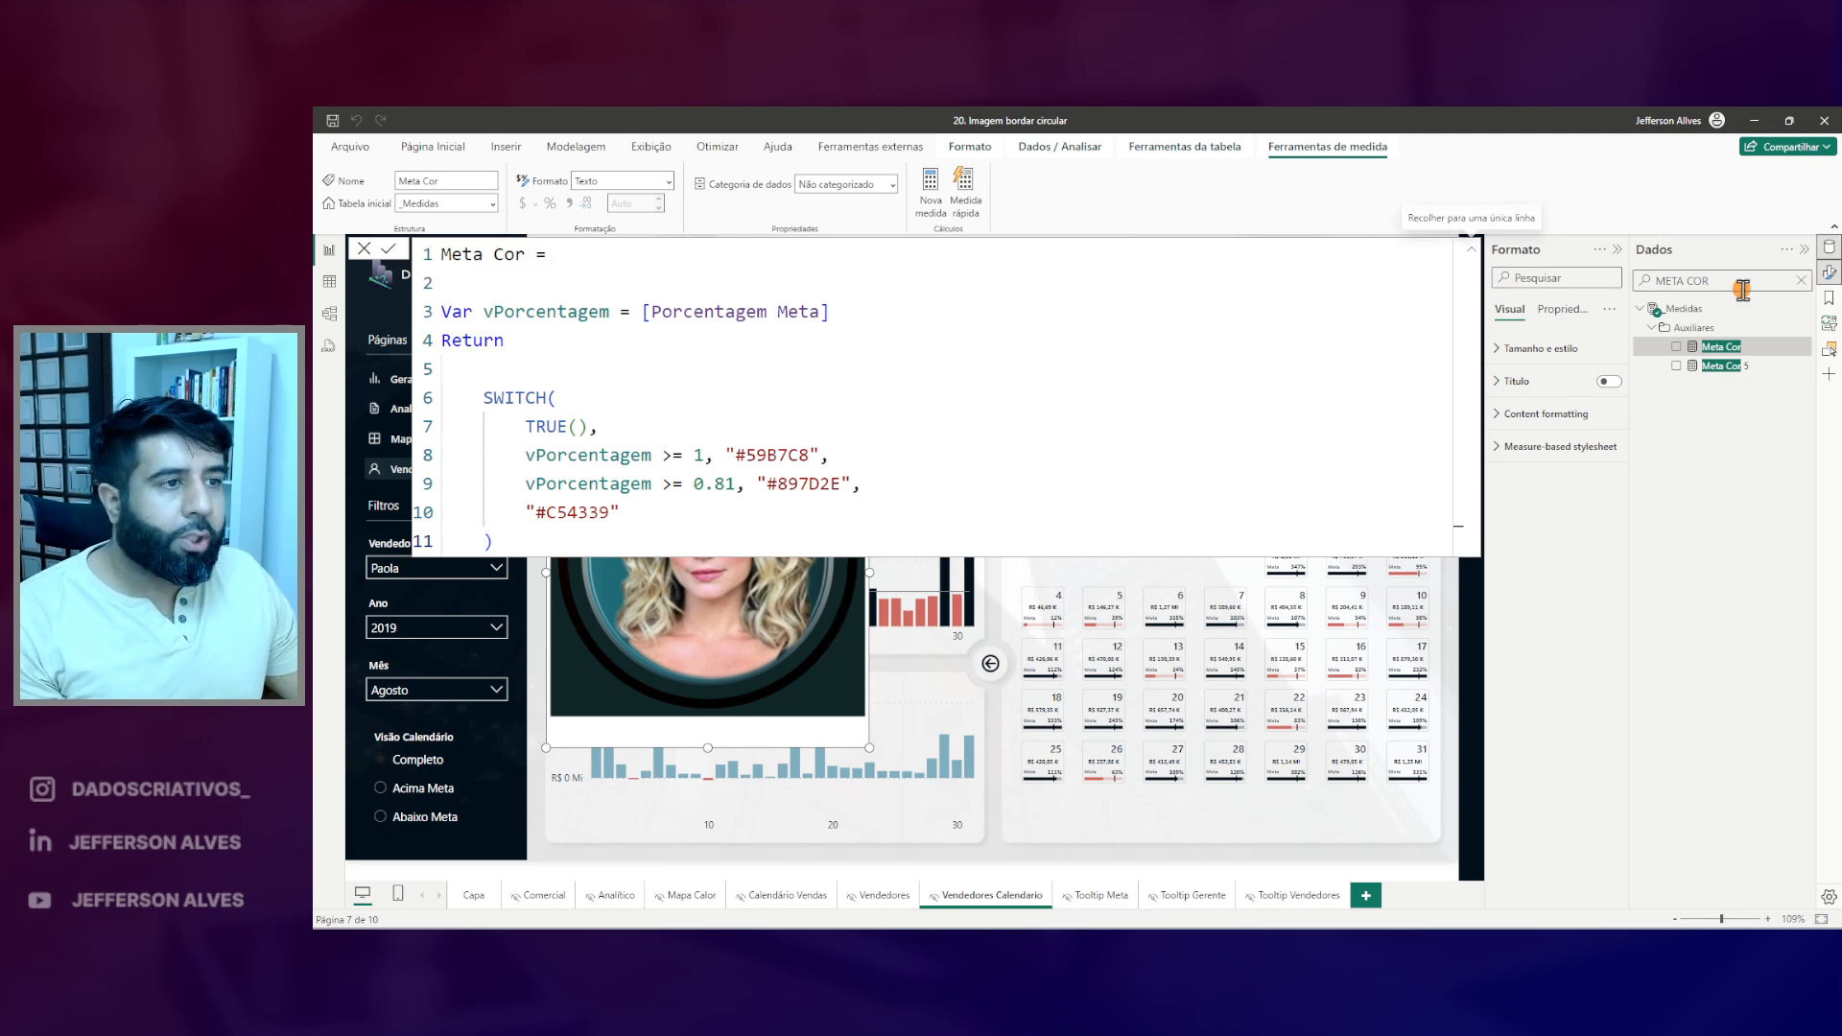
- Clear the field search, leave the Meta Cor formula and reopen the Foto com borda animada measure in the expanded editor
click(1801, 280)
click(930, 342)
key(Escape)
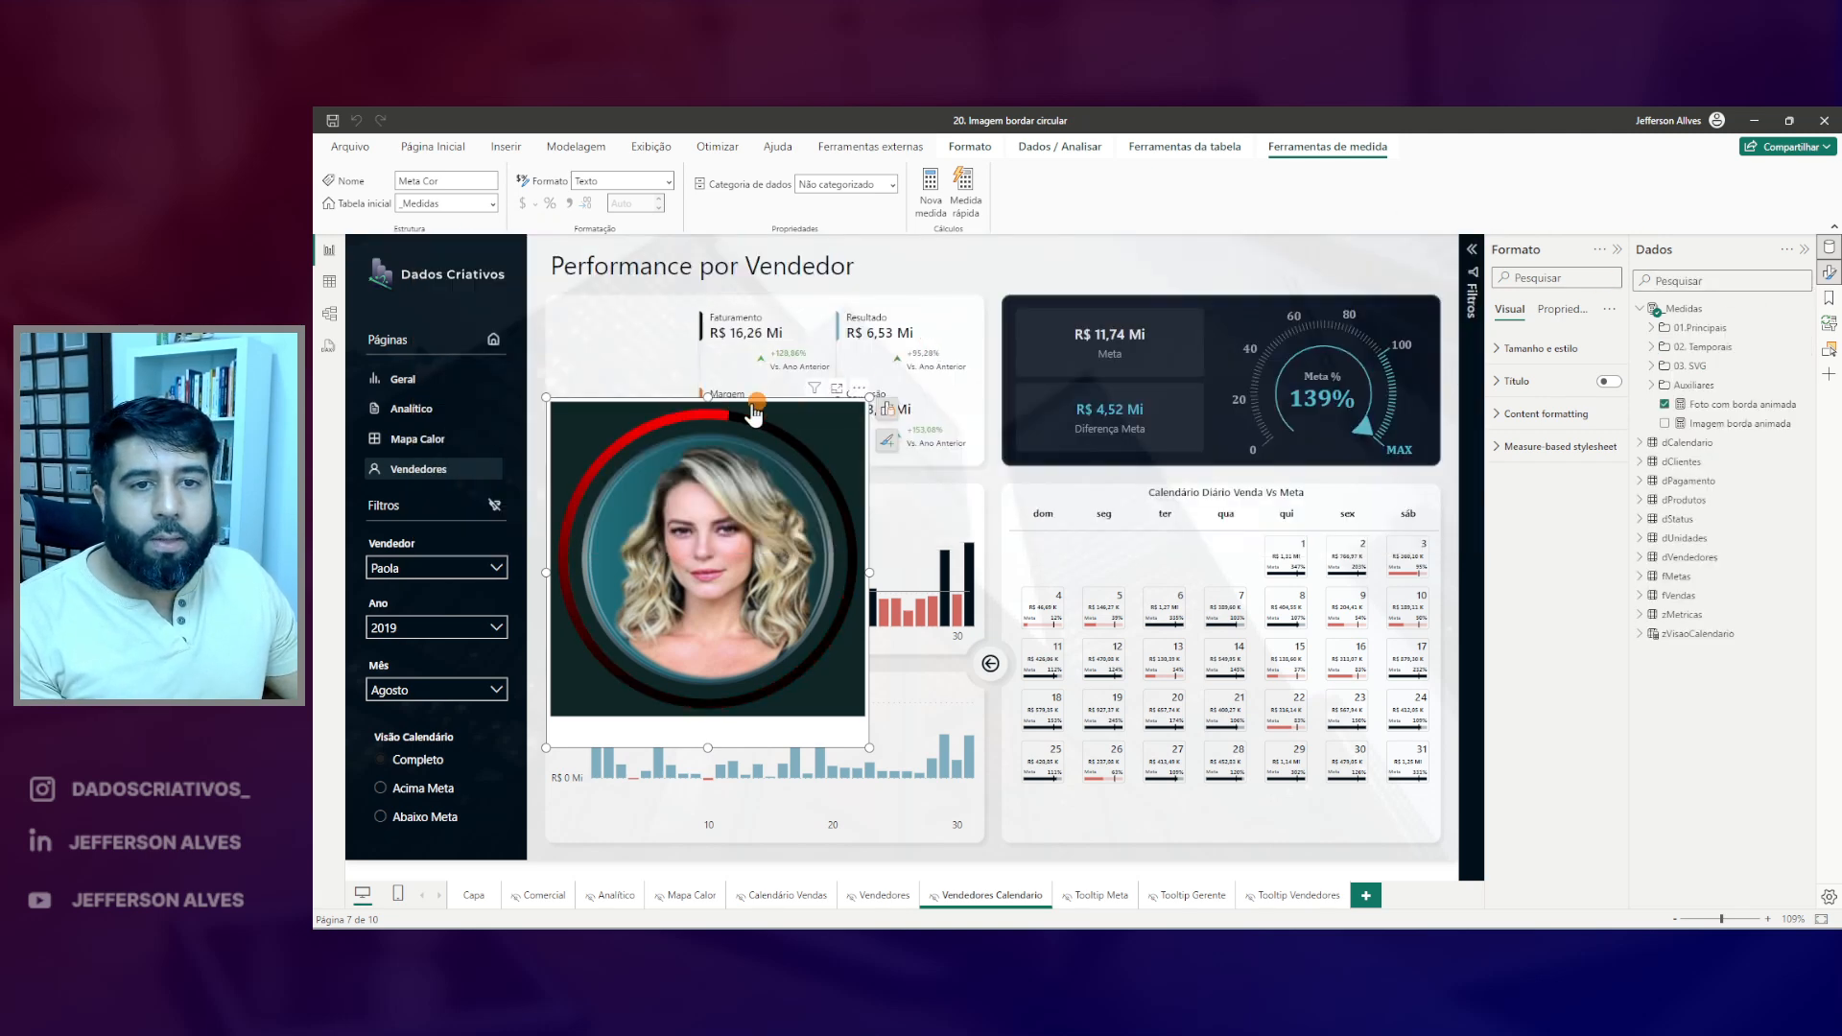
click(1741, 404)
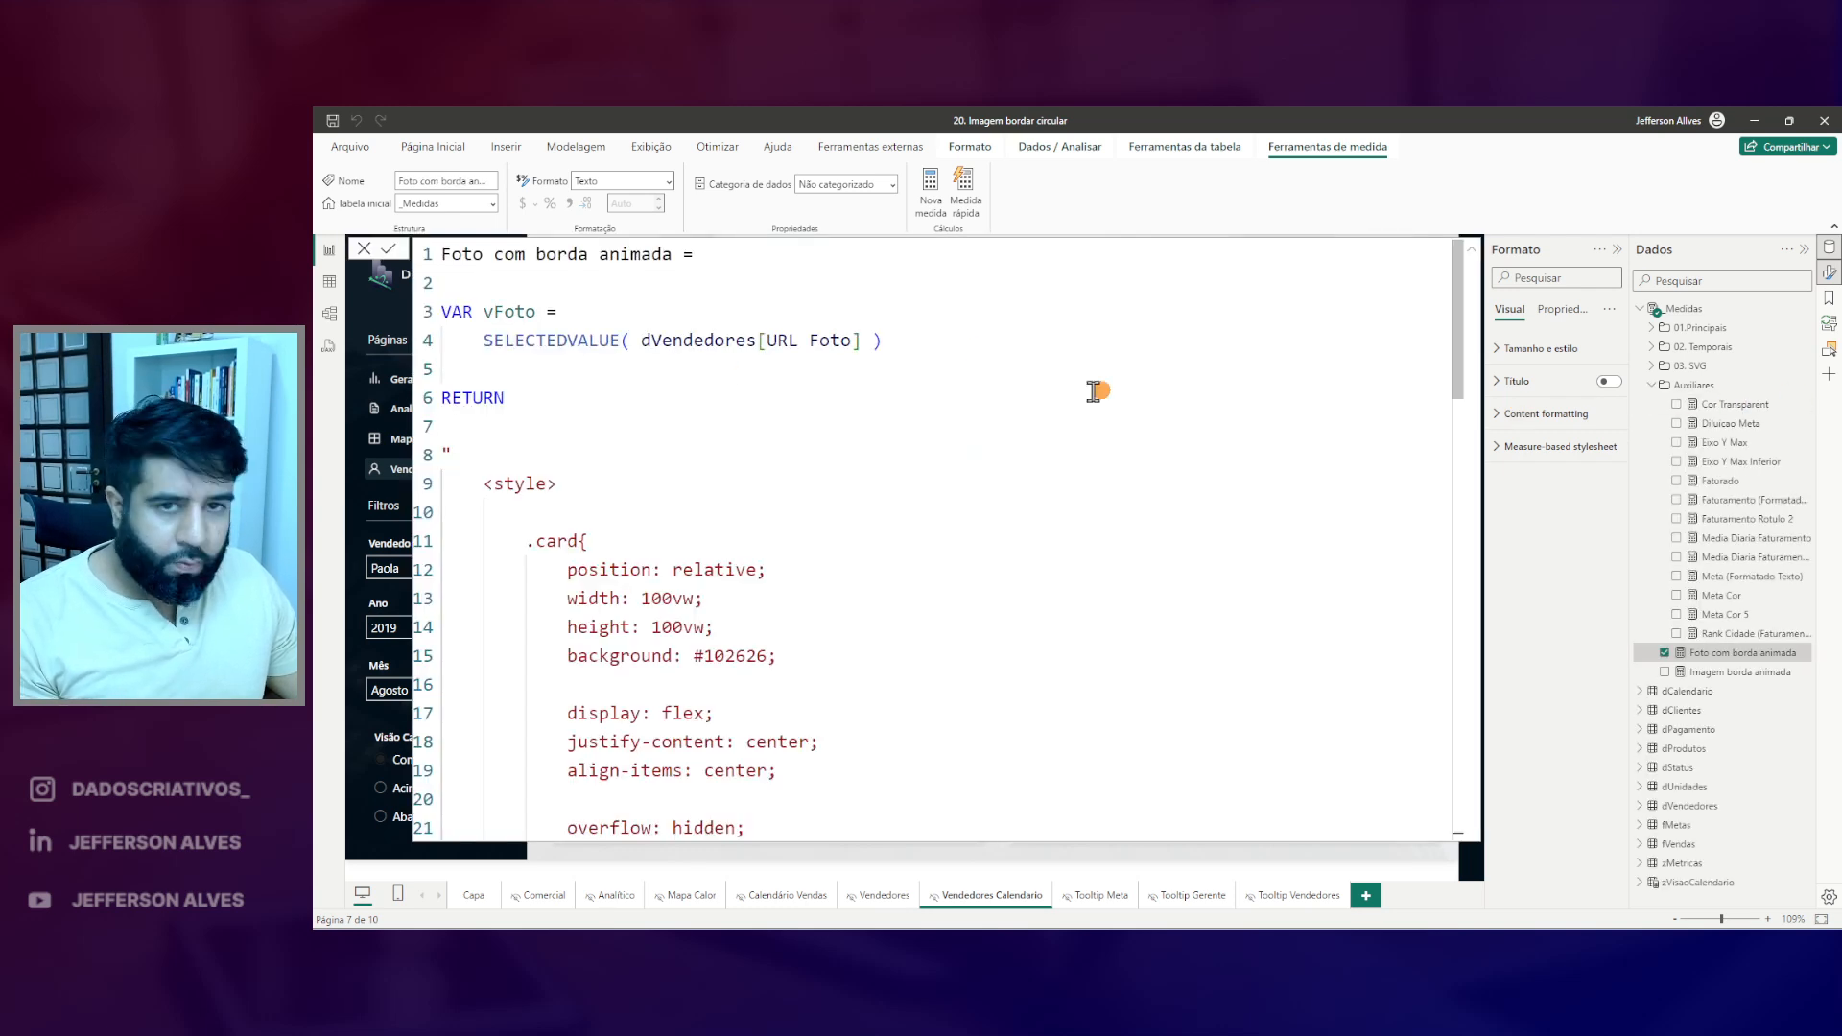
- Add a Formatações comment header above RETURN and declare the variable vProgresso_cor with the value "#ff0" under it
key(Return)
key(Return)
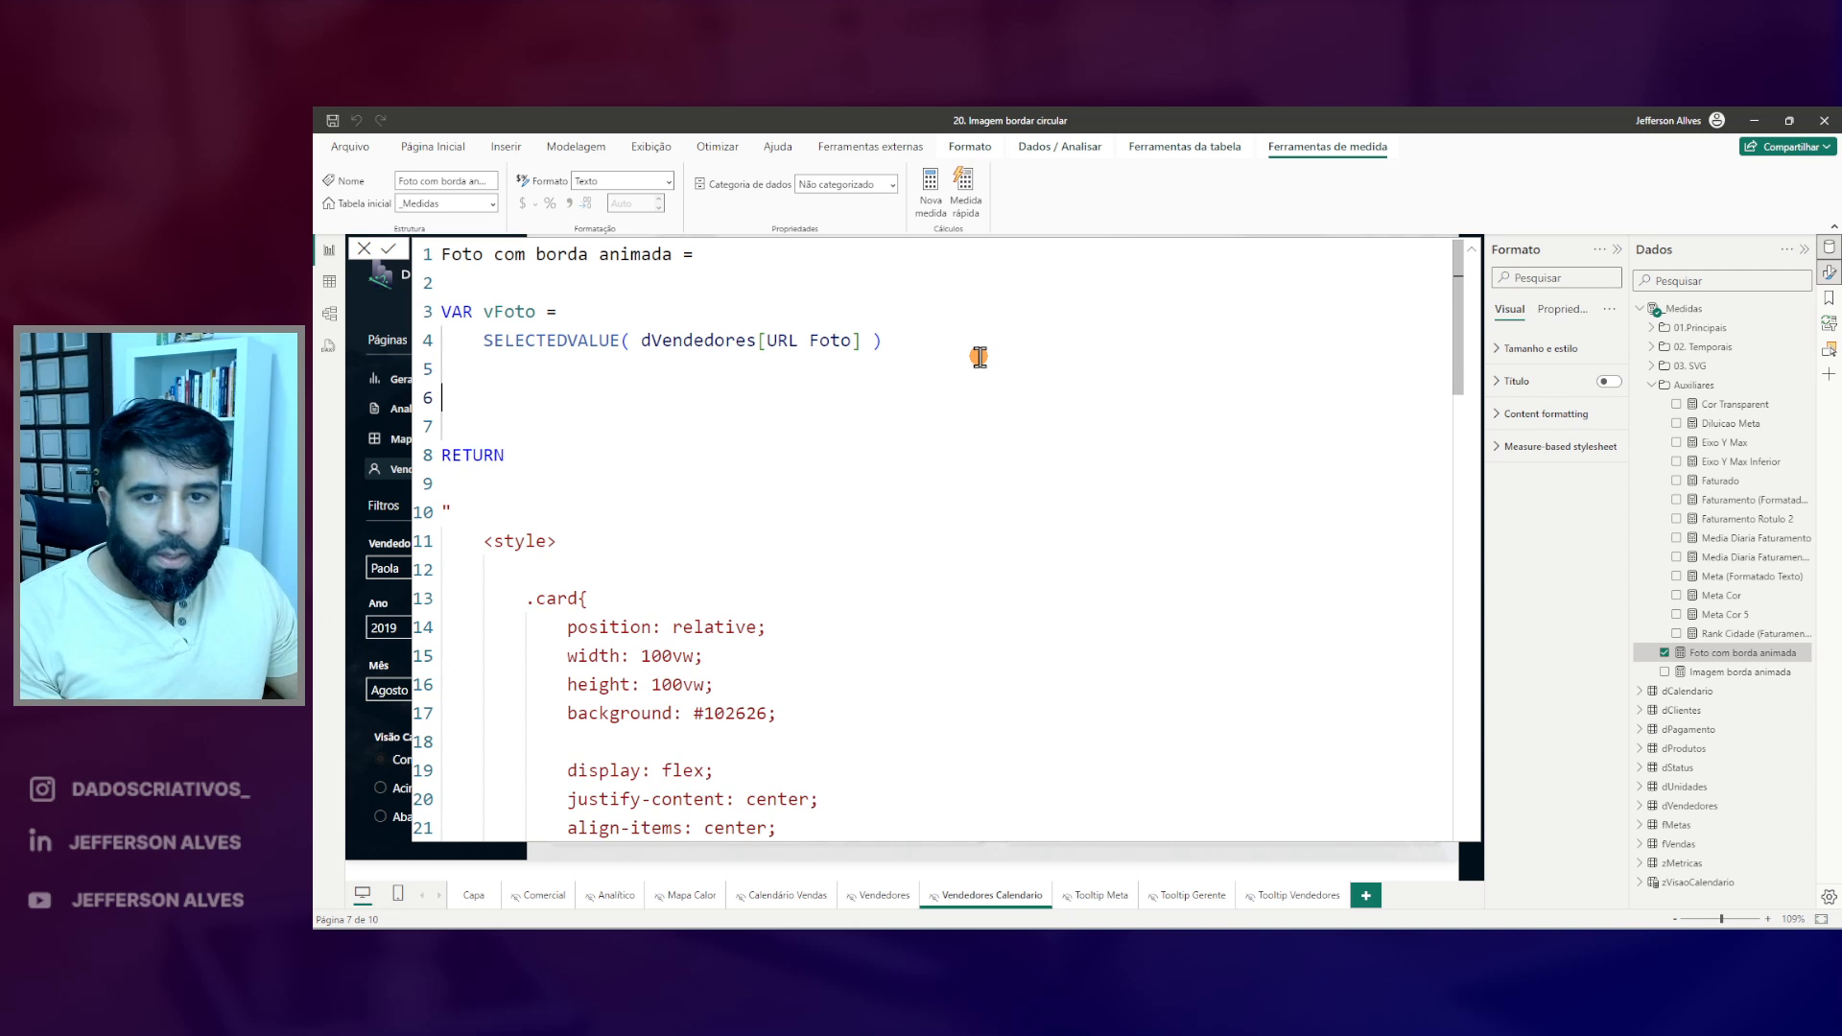
text(------------------------------ -- Formatações ------------------------------)
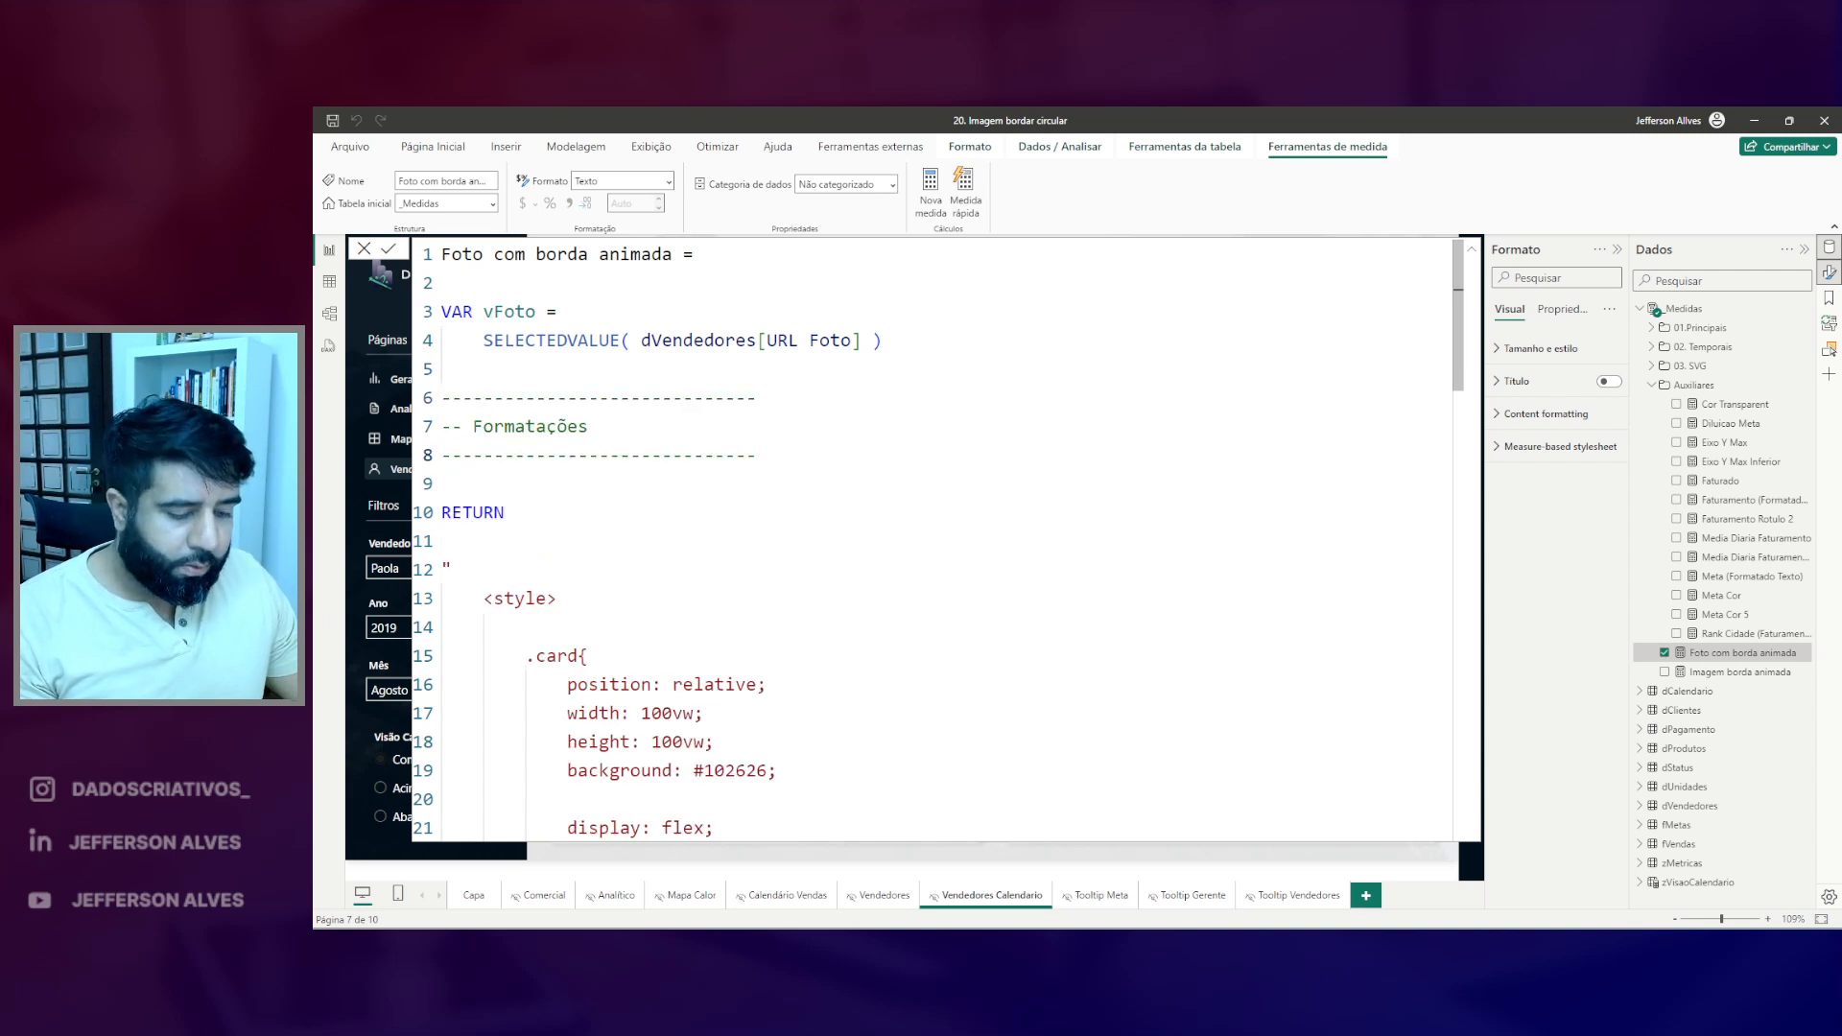
key(Return)
key(Return)
key(Up)
text(VAR vProgresso_cor = "red")
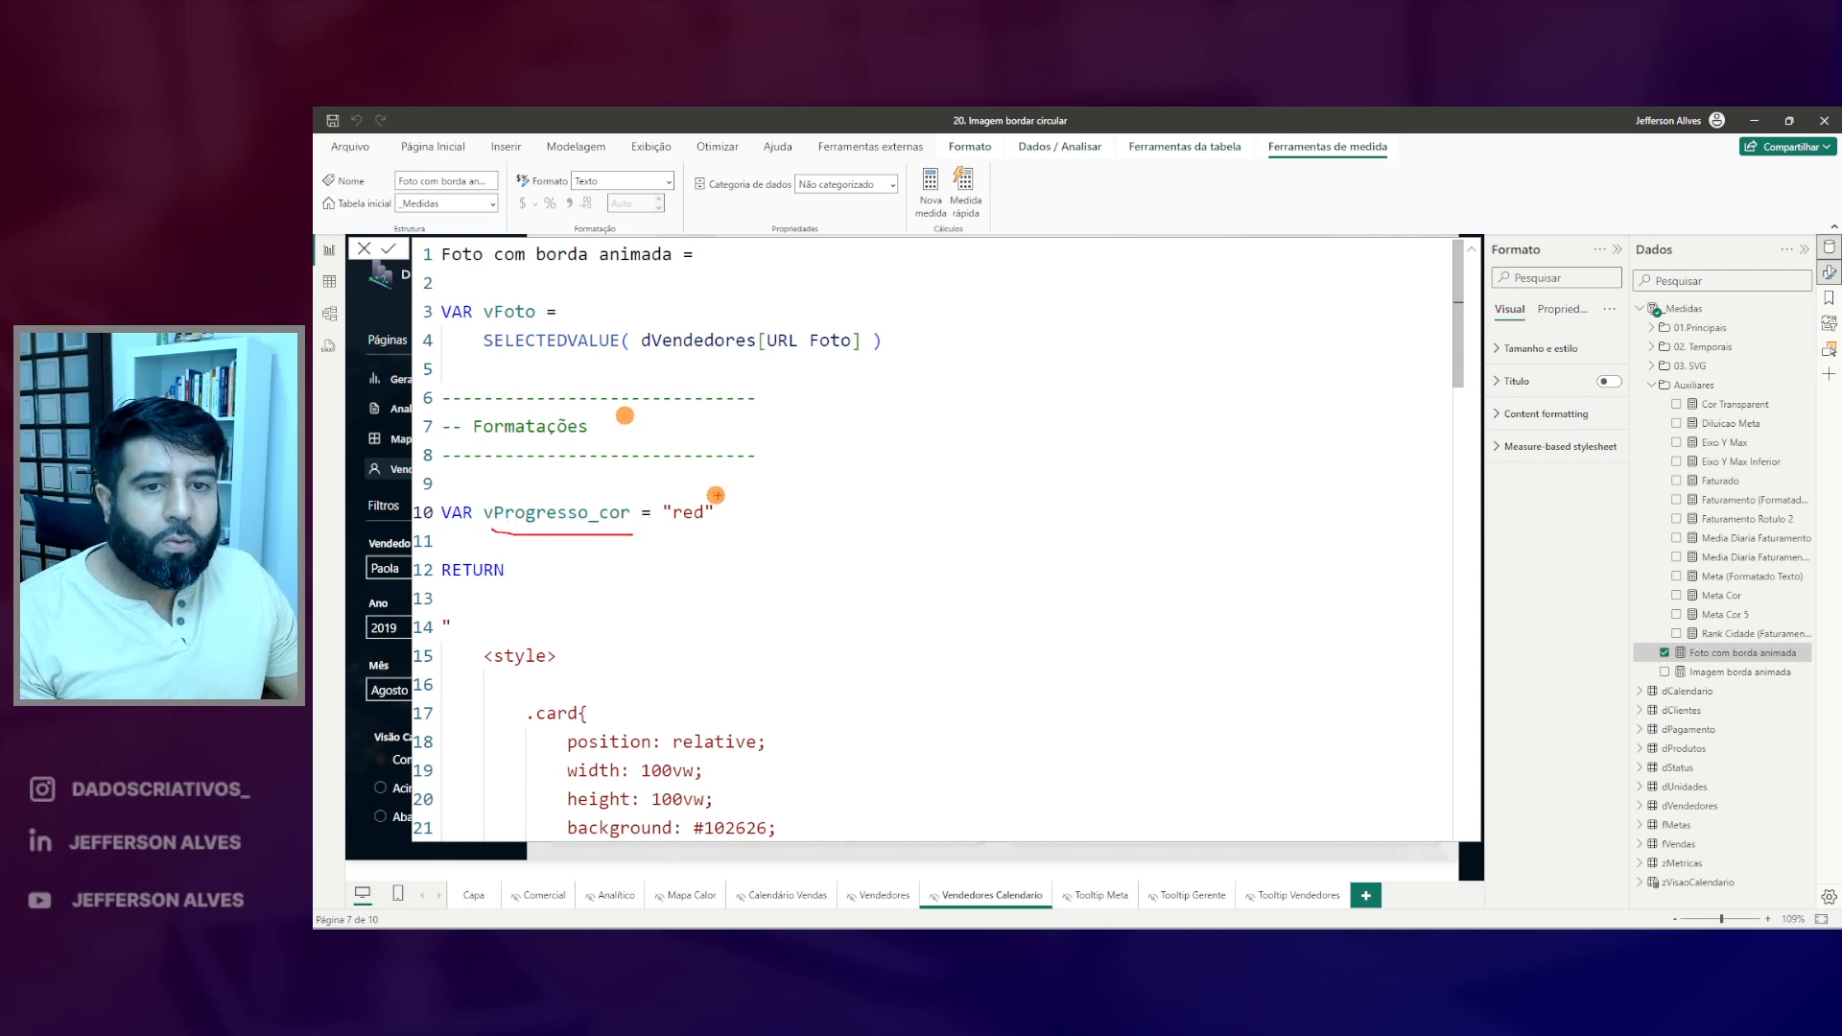
key(Escape)
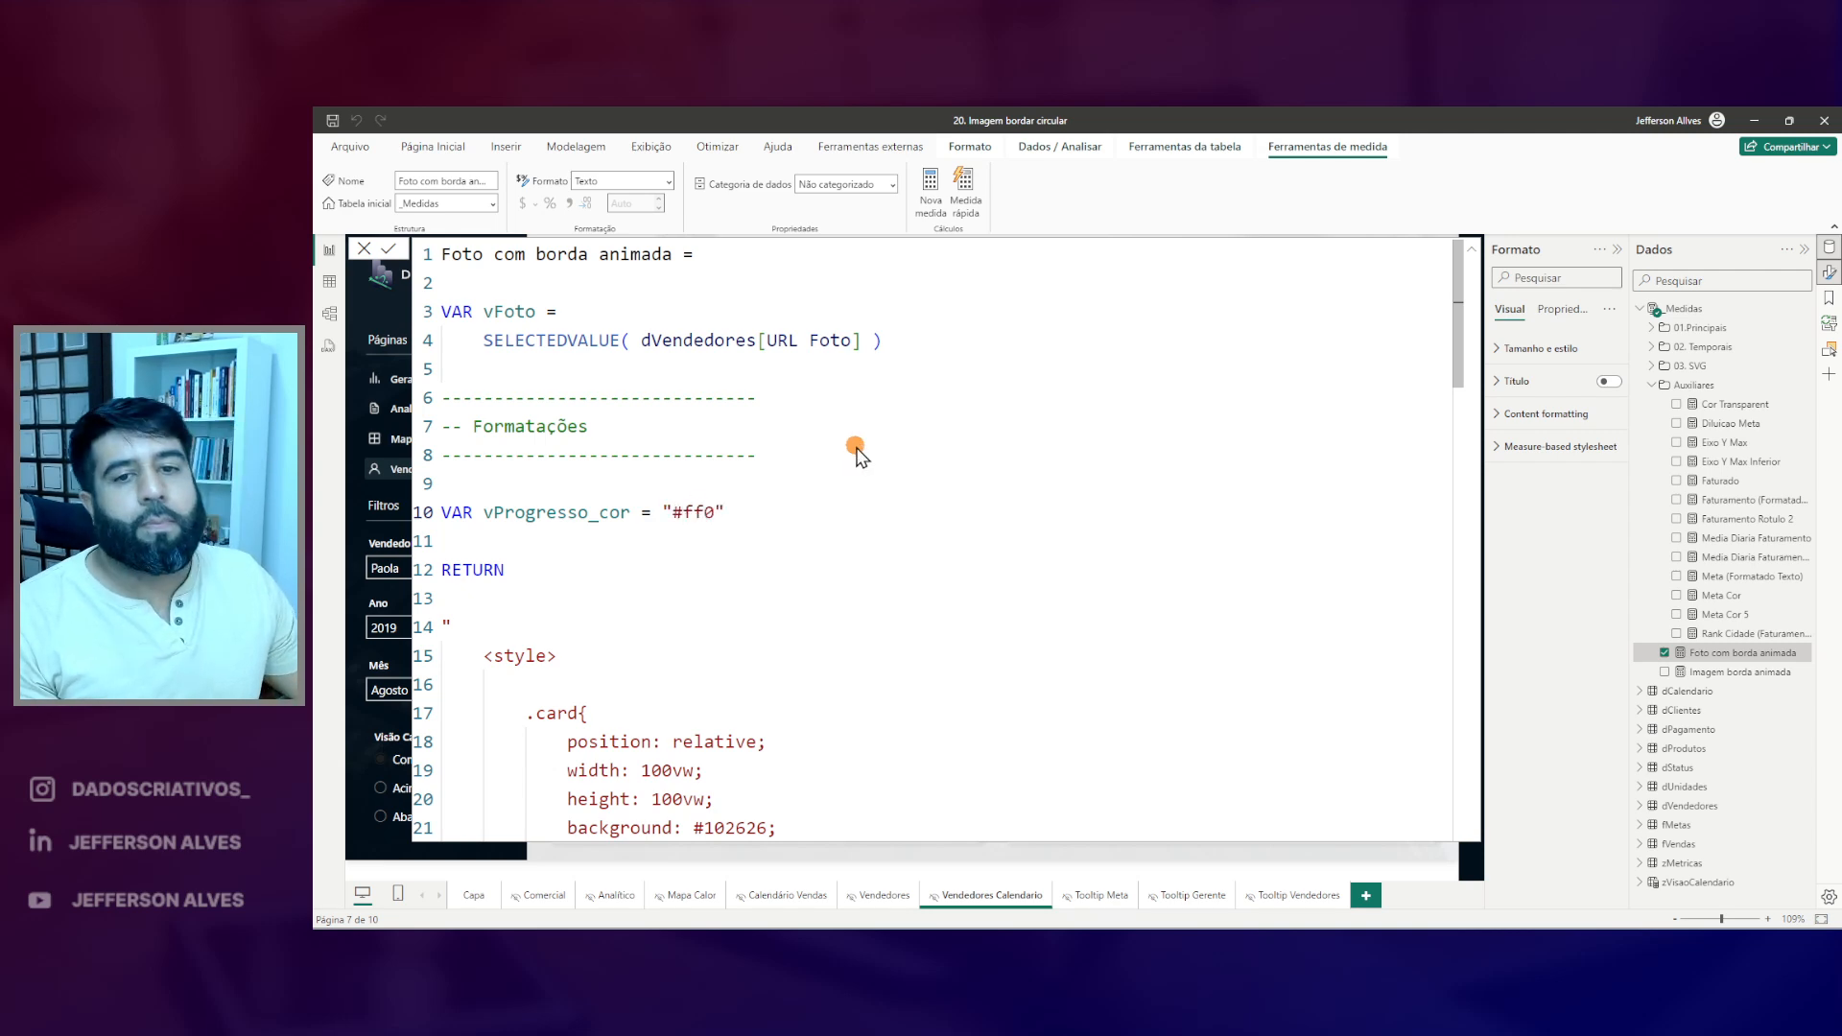
- Replace the first colour of the .borda_progresso linear-gradient with the concatenated variable vProgresso_cor and collapse the formula editor
double_click(549, 512)
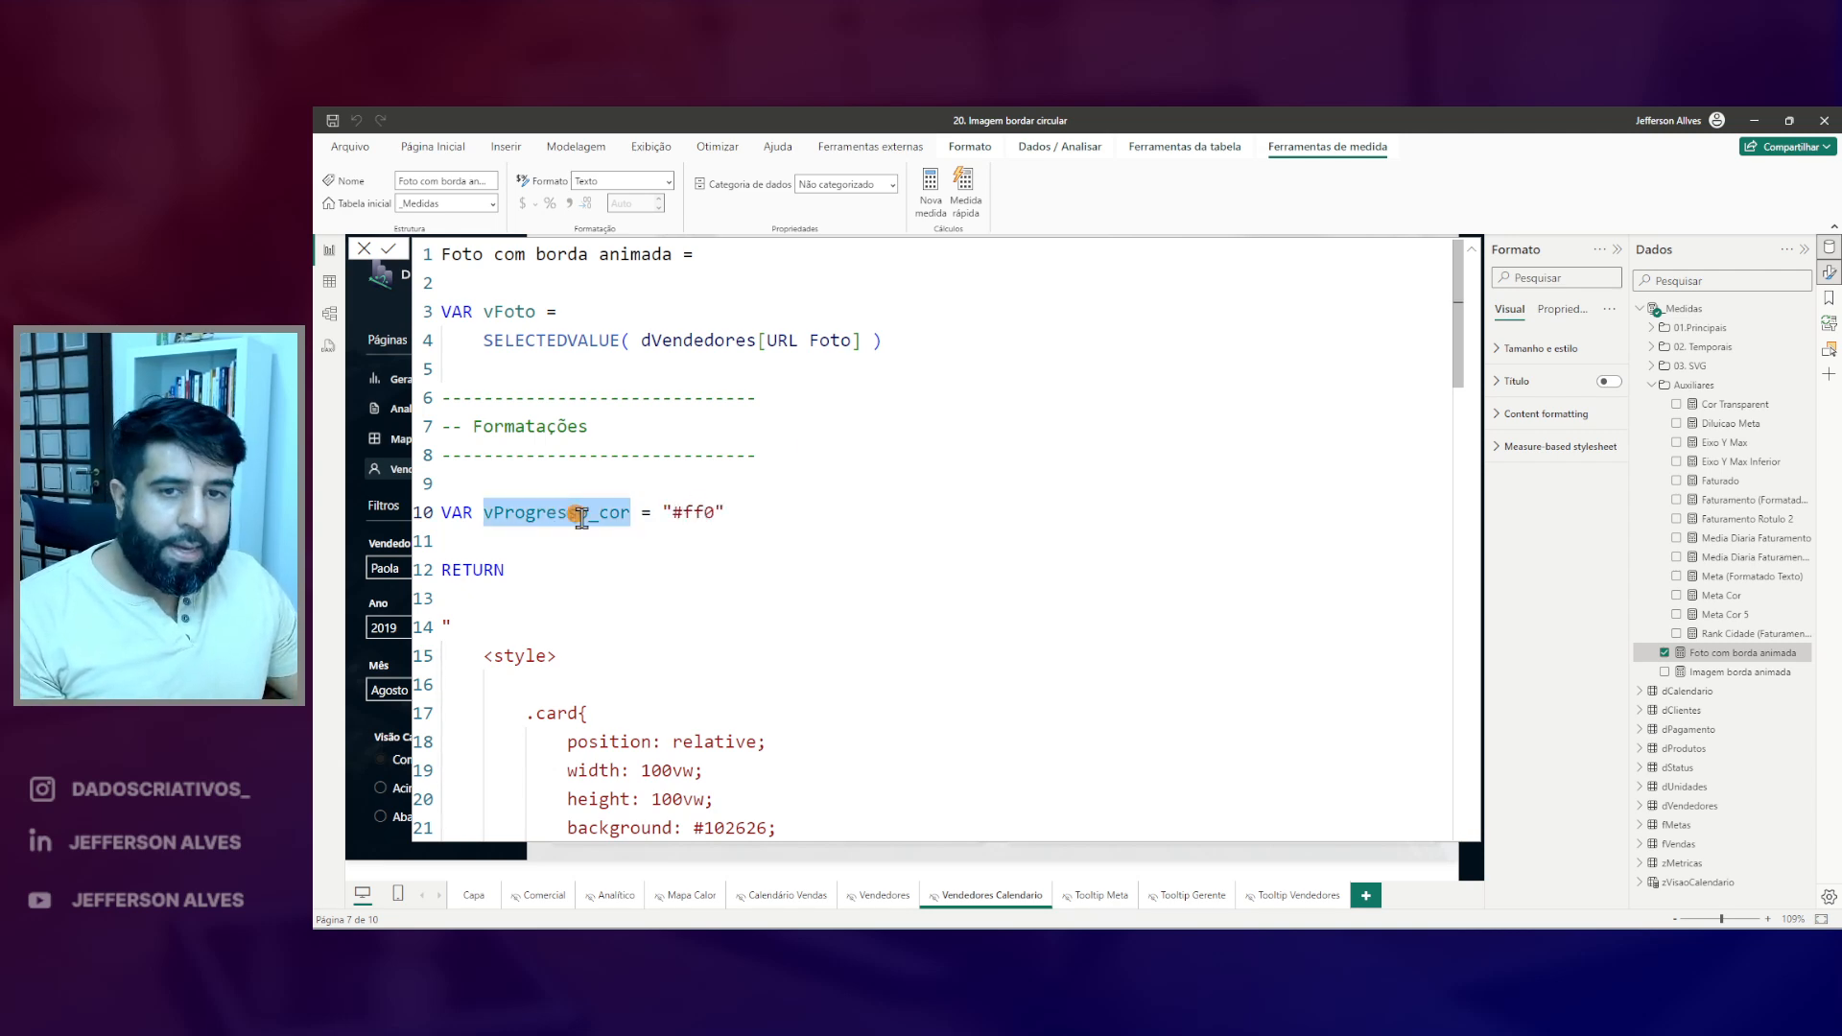
scroll(554, 511, down, 9)
scroll(678, 572, down, 4)
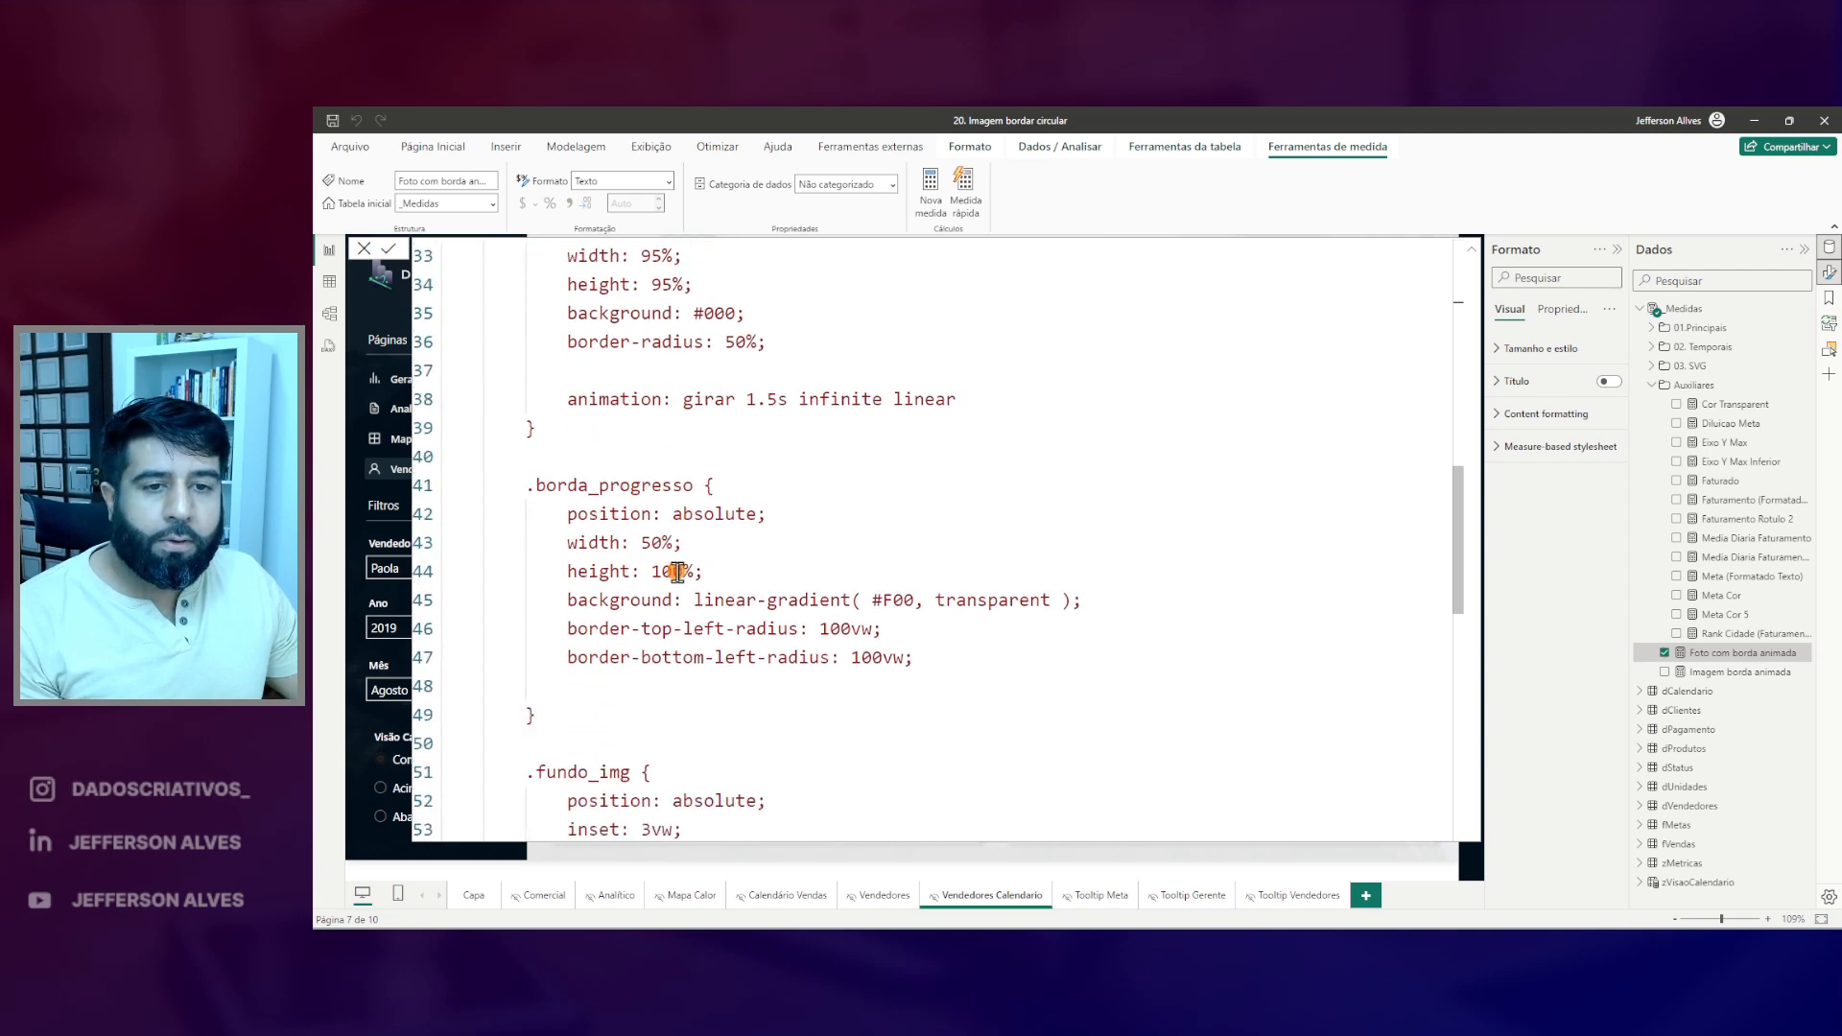
key(BackSpace)
key(BackSpace)
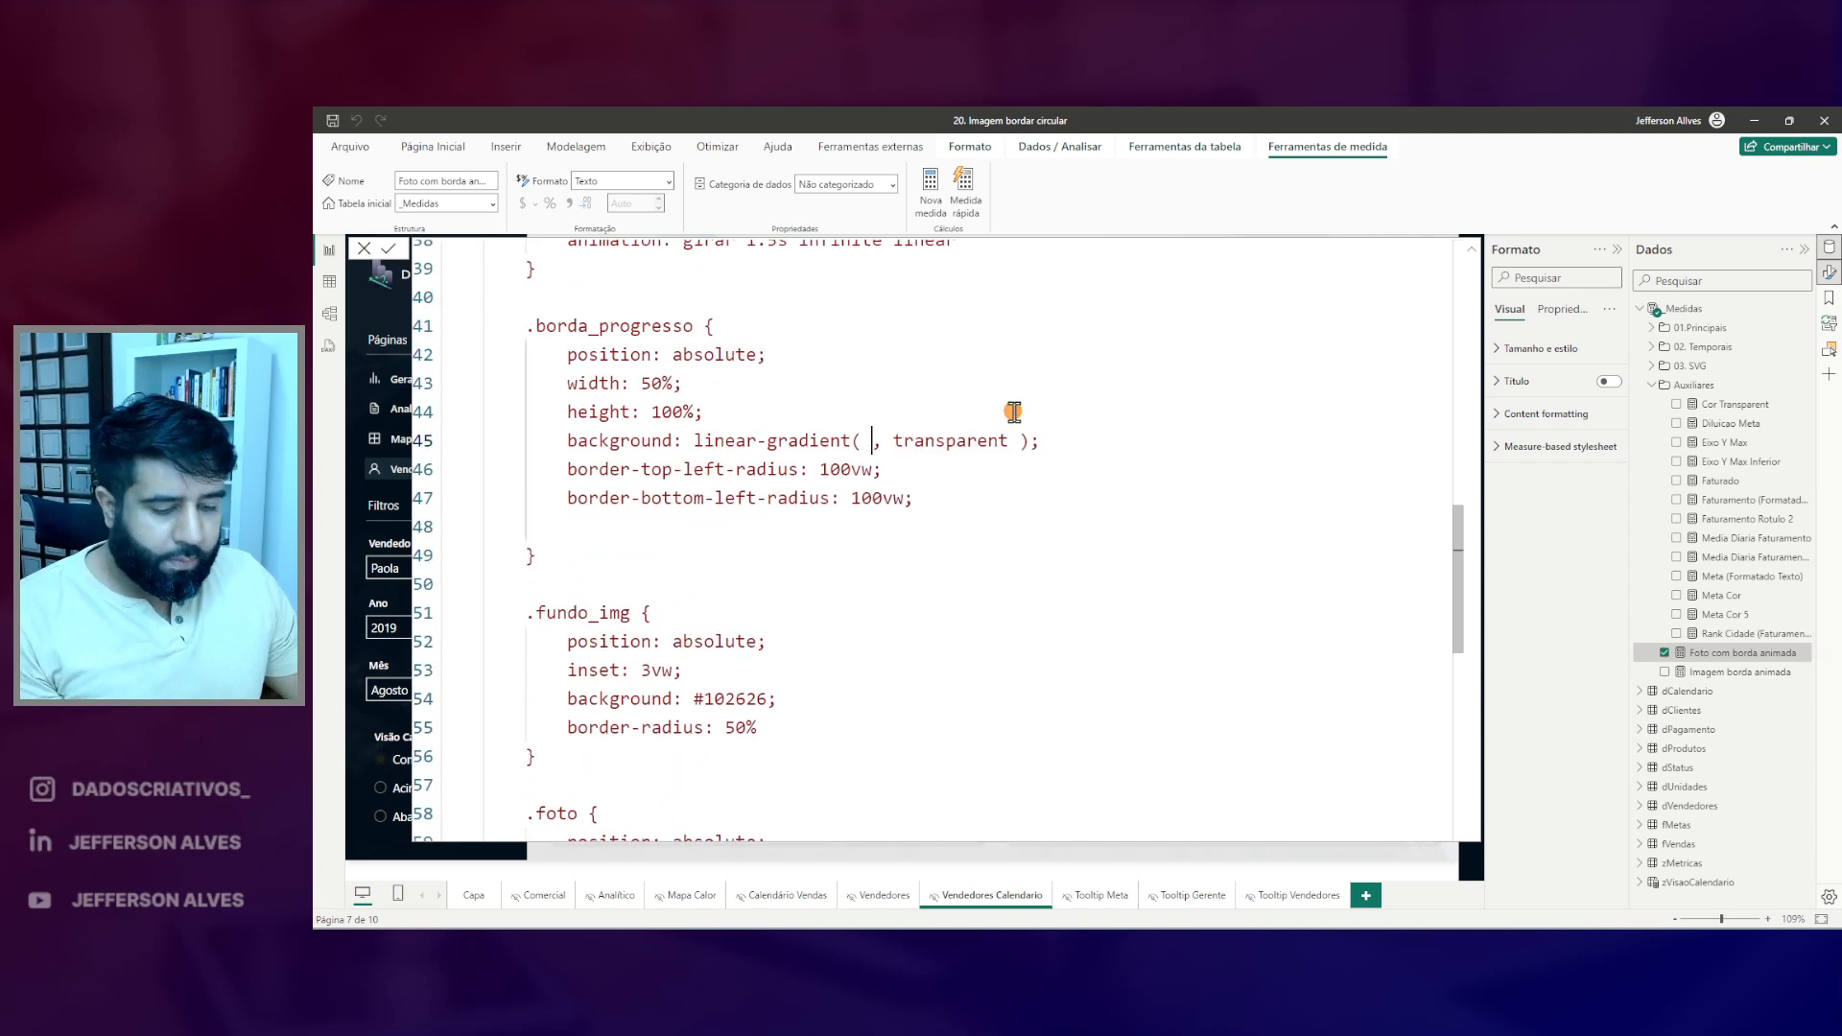
drag(486, 303, 689, 338)
key(Escape)
text(" &&)
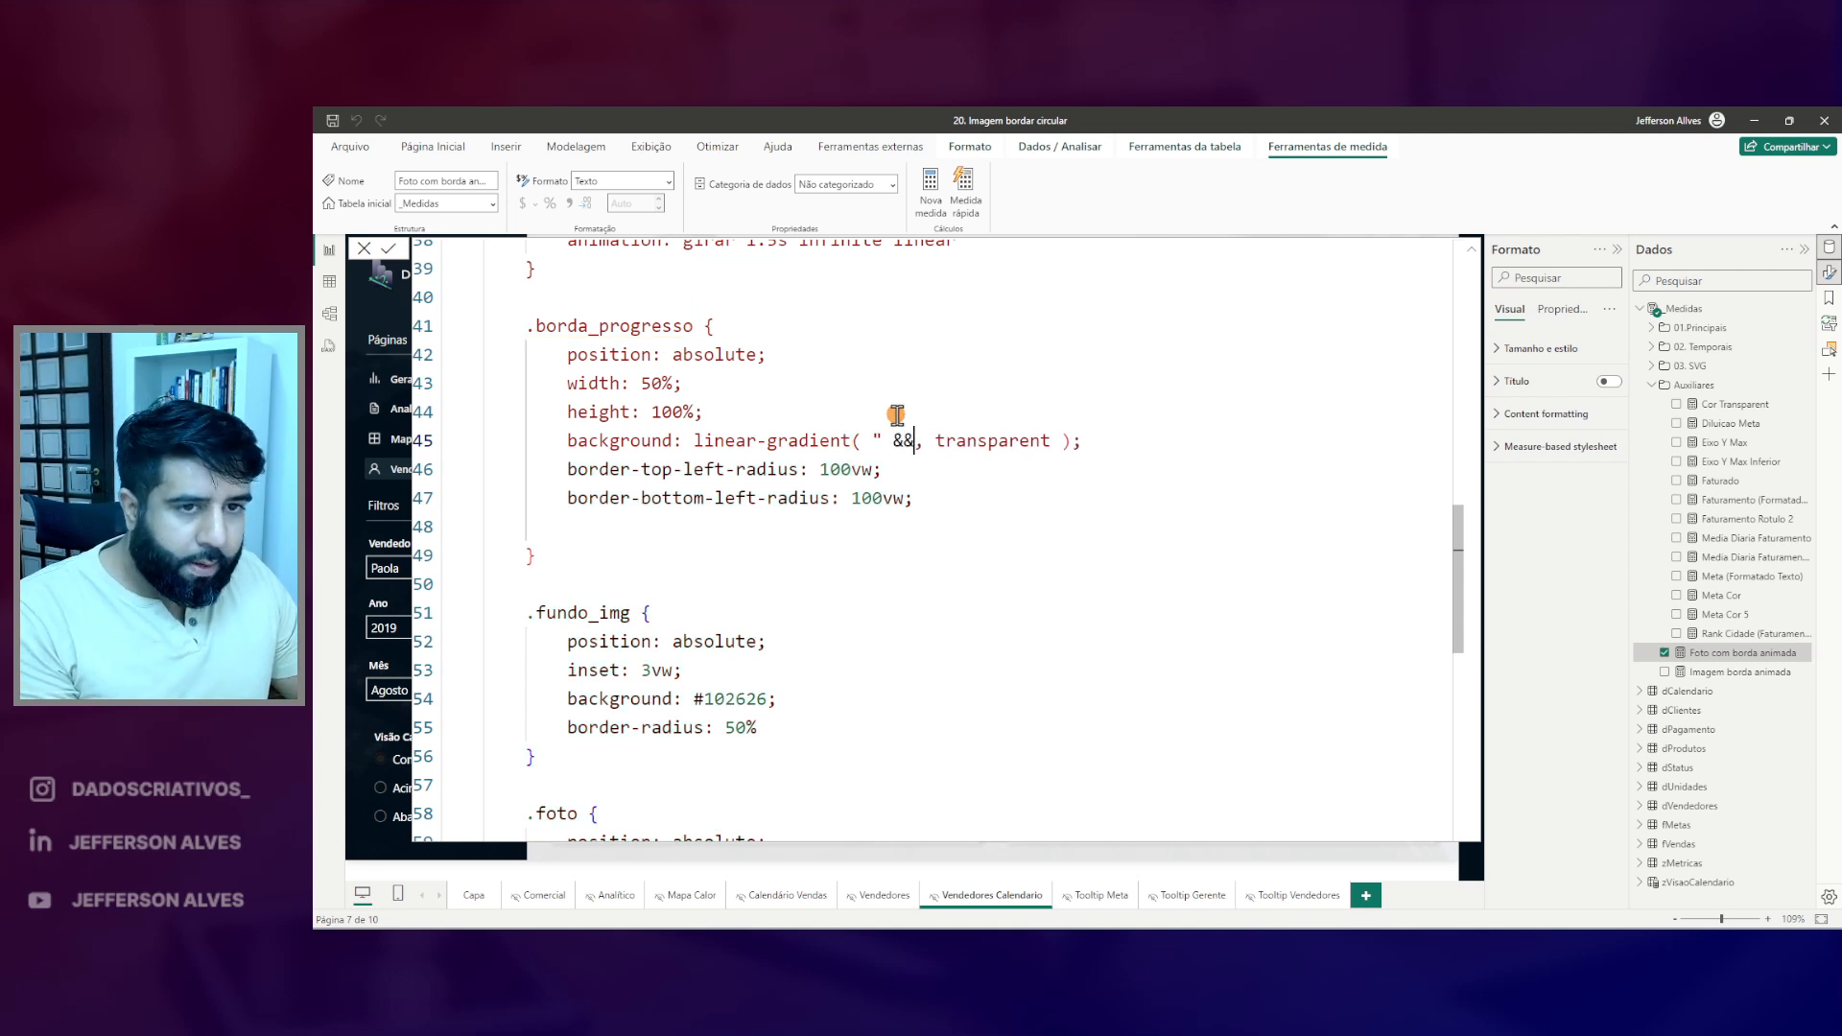
text(vProgresso_cor)
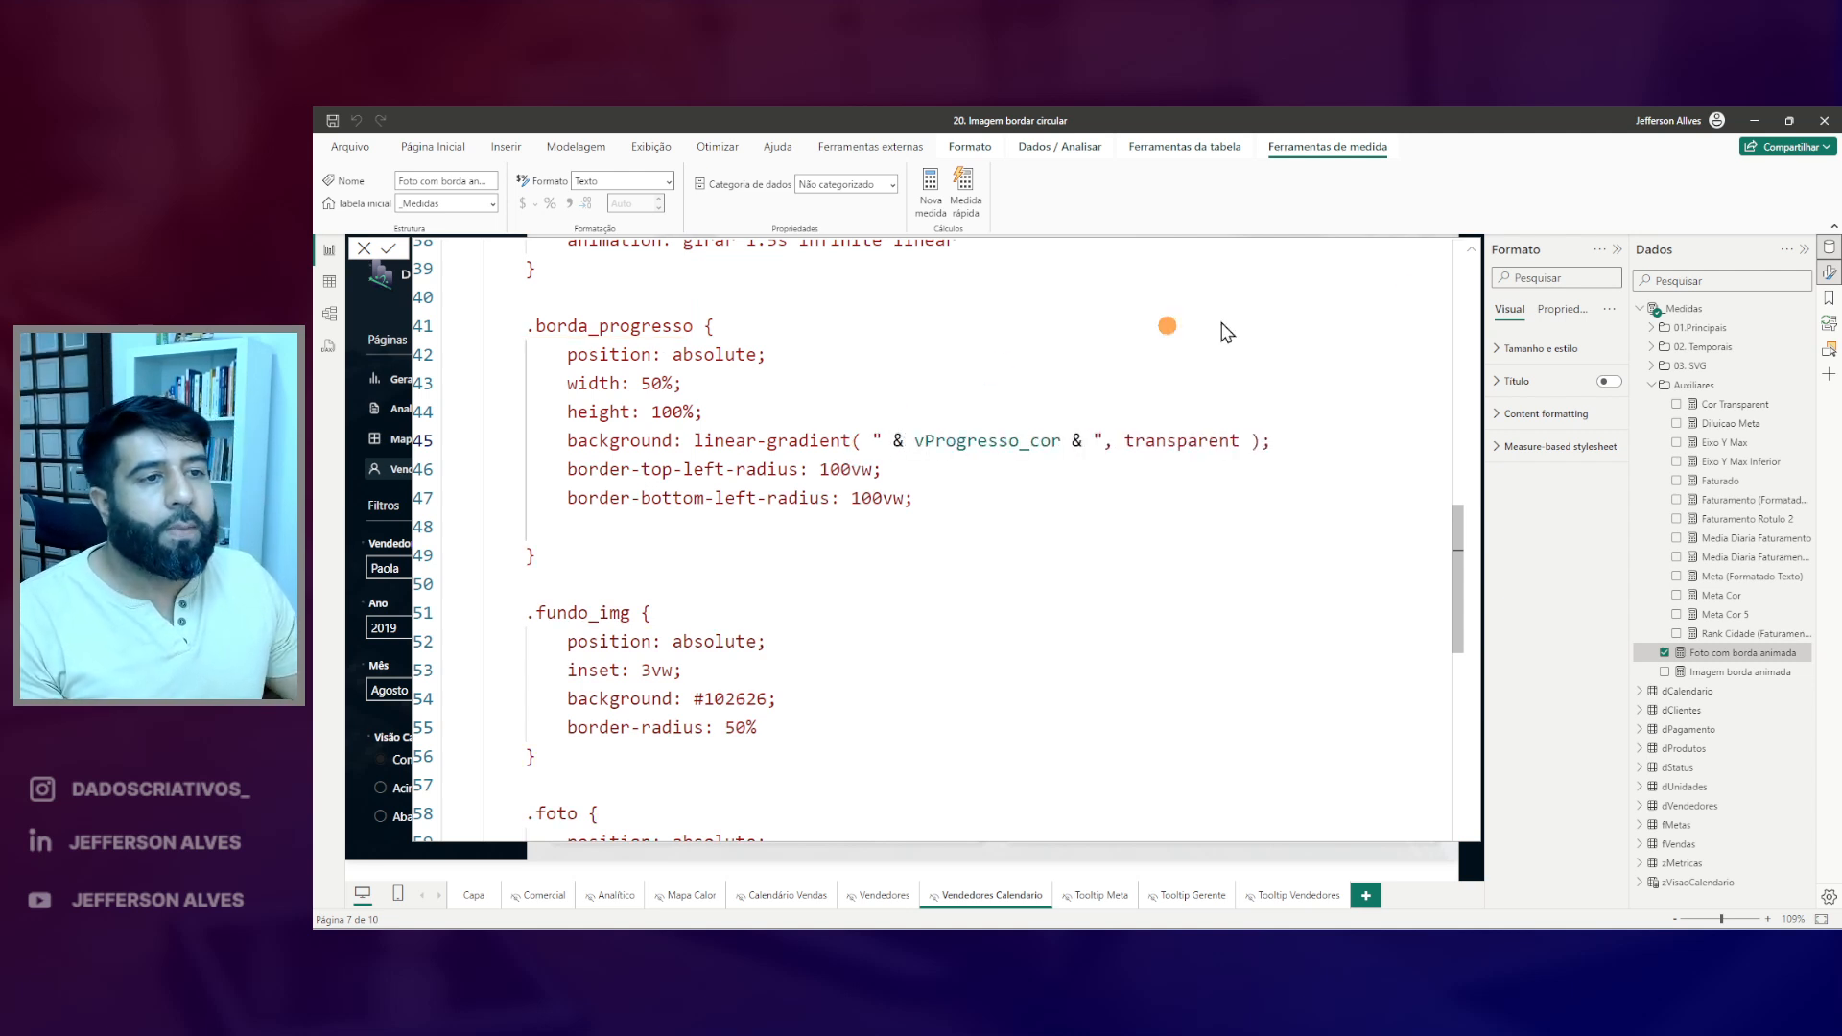
click(1469, 251)
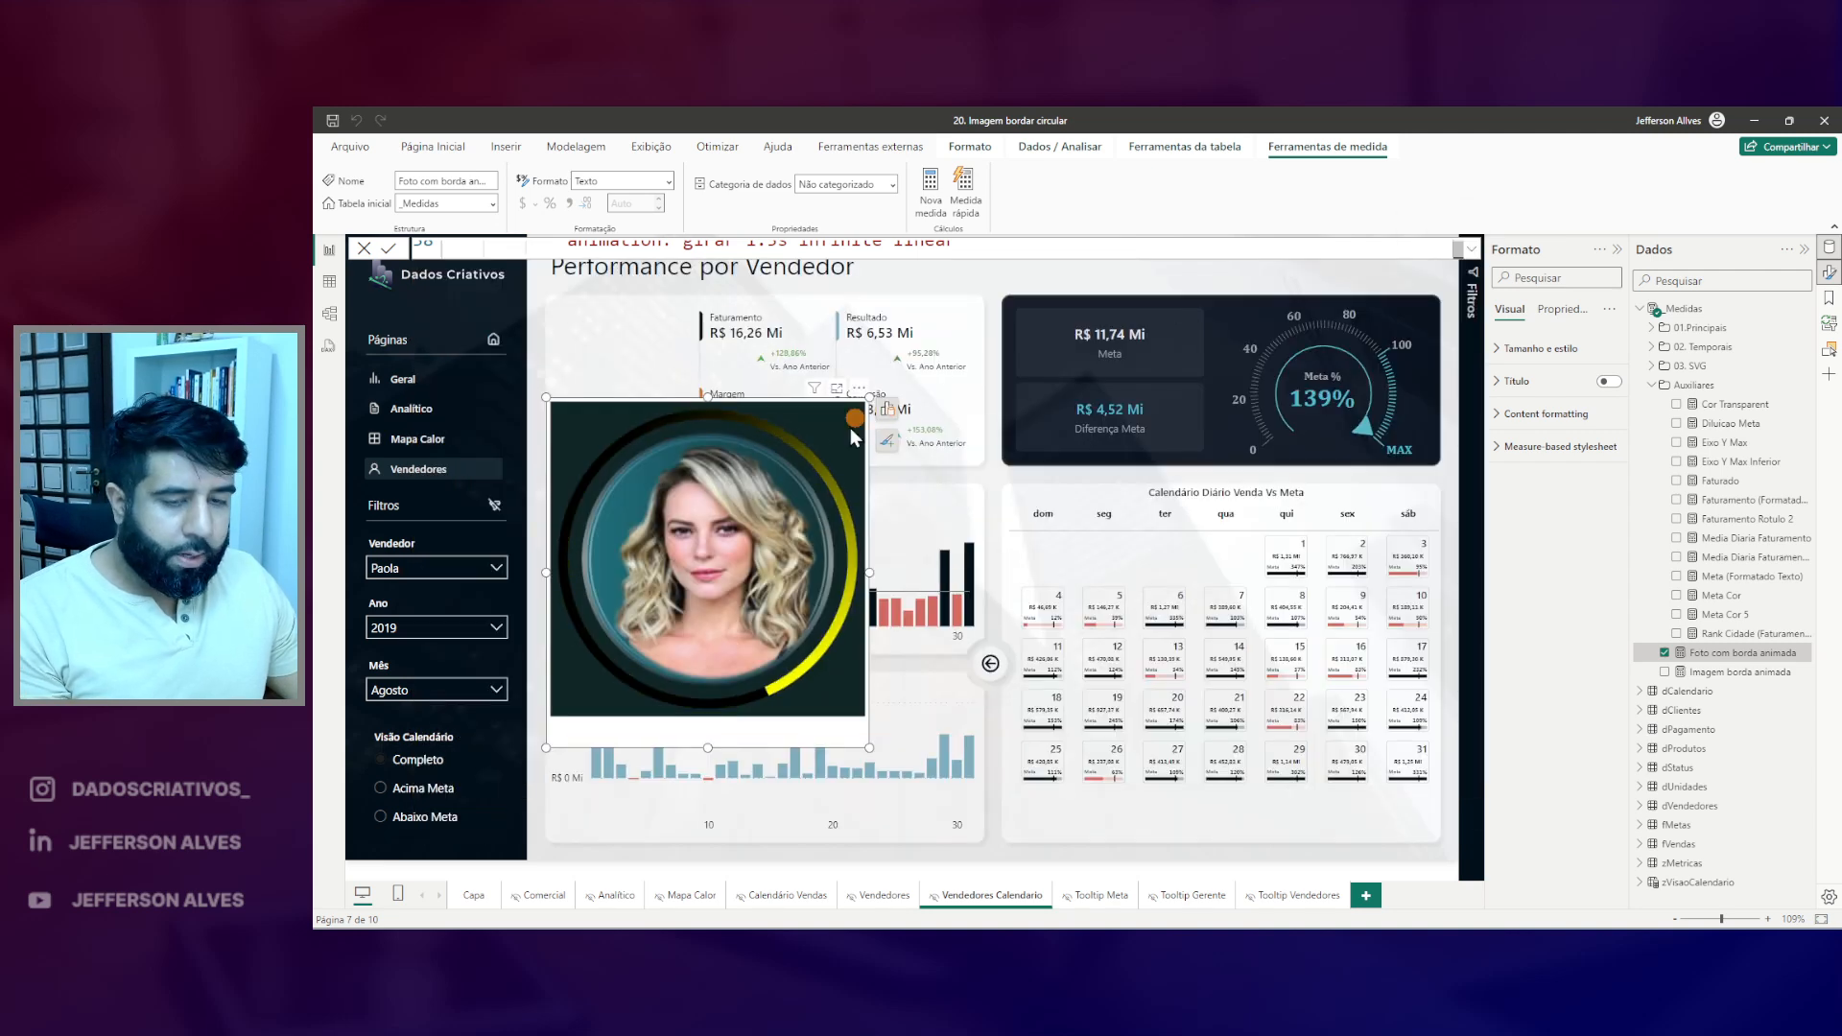
- Set the vProgresso_cor variable to the [Meta Cor] measure and collapse the formula editor
click(1474, 255)
scroll(901, 374, up, 12)
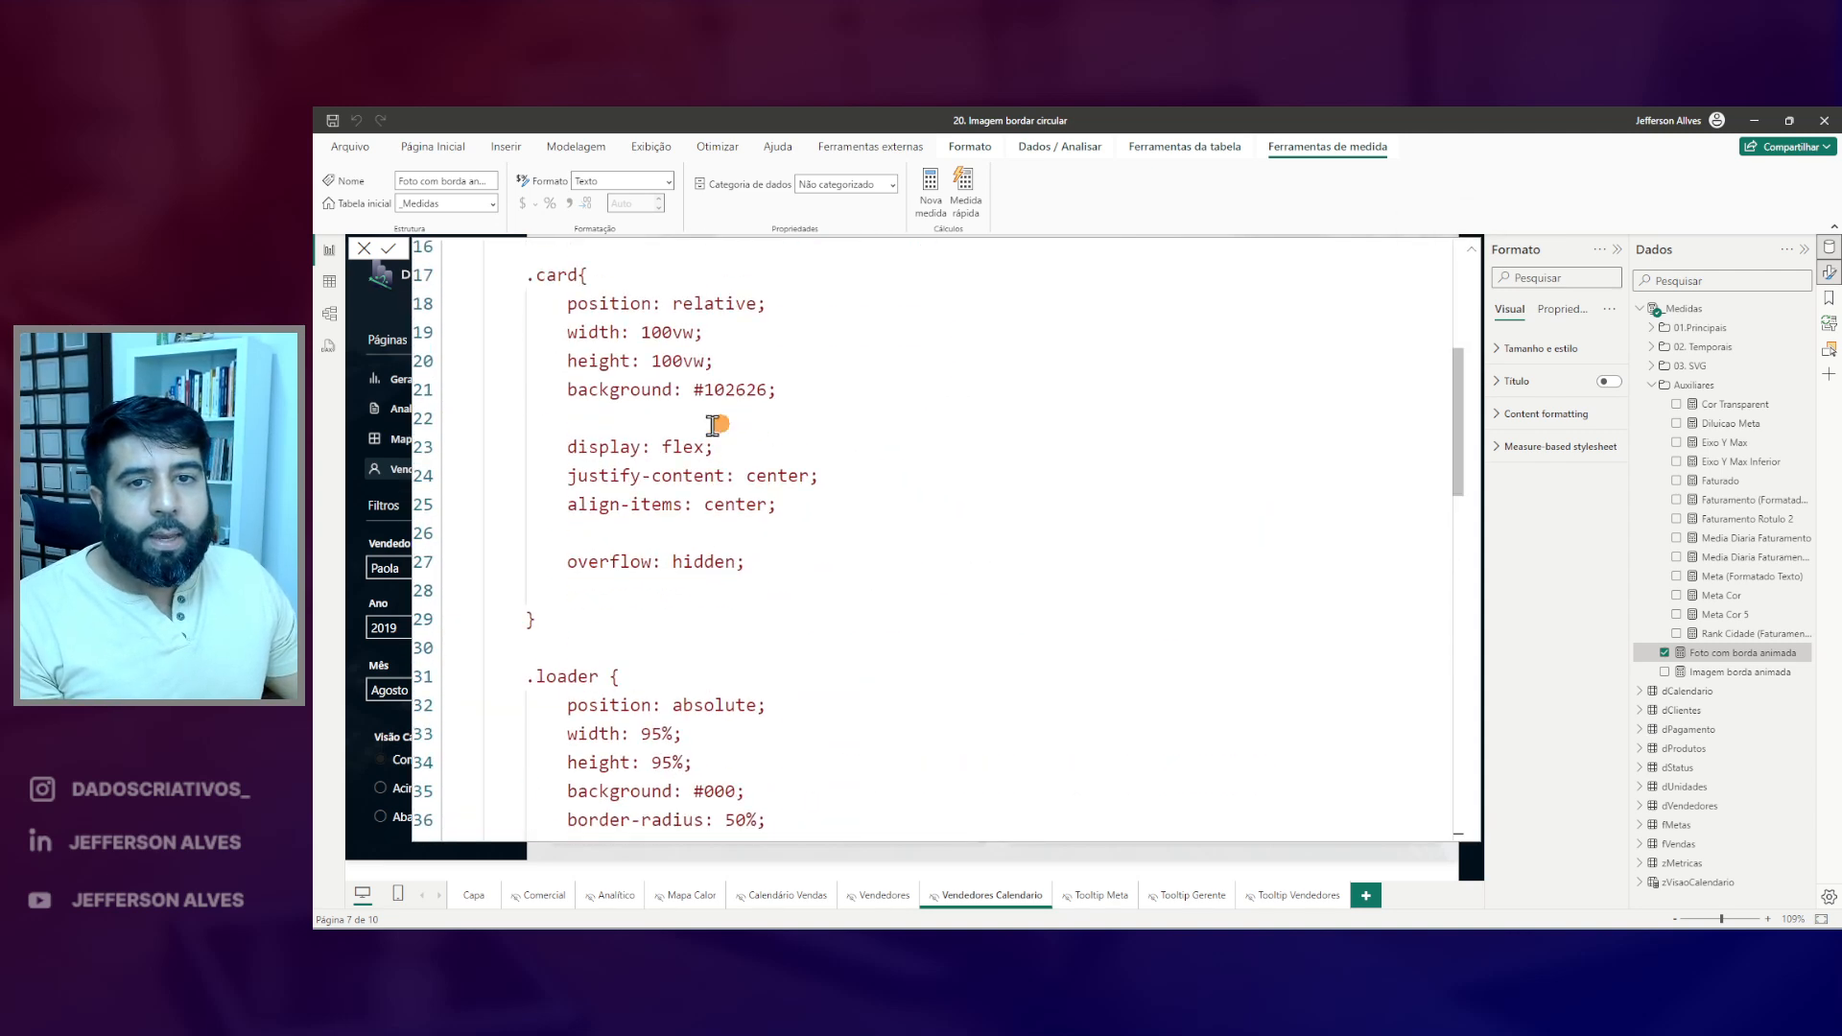
key(BackSpace)
text([meta)
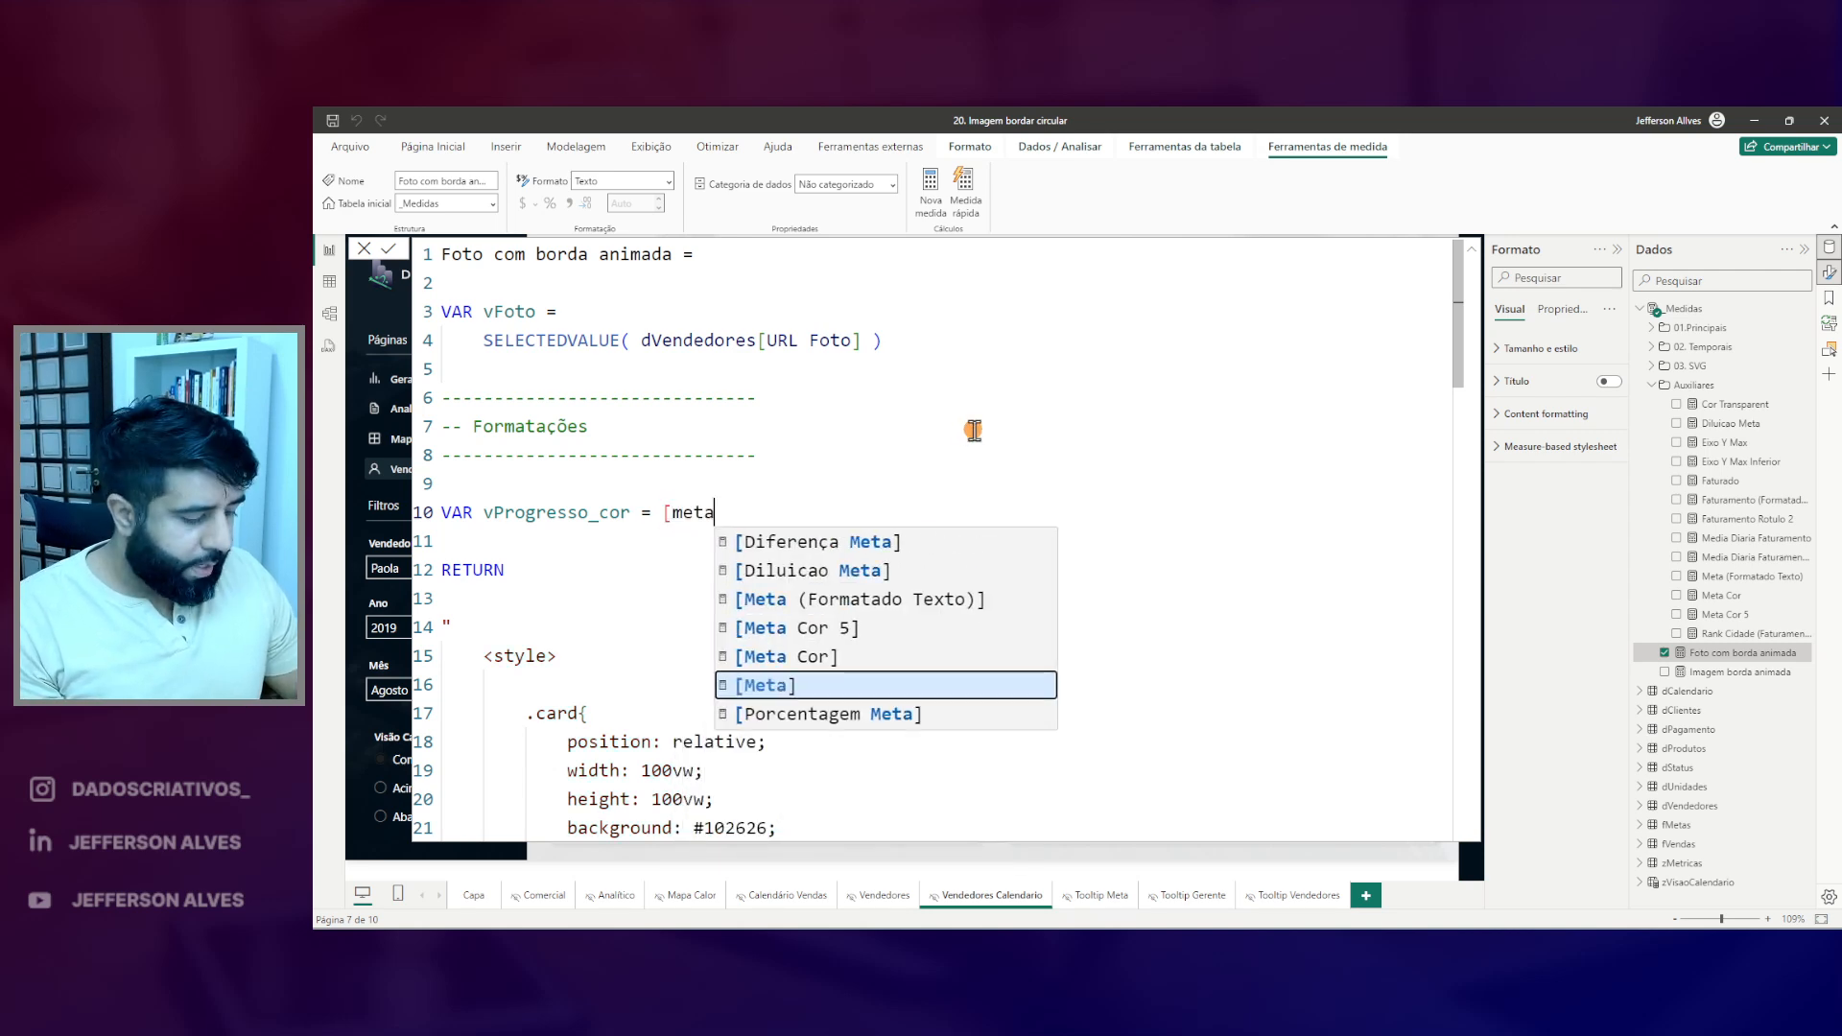
key(Up)
key(Tab)
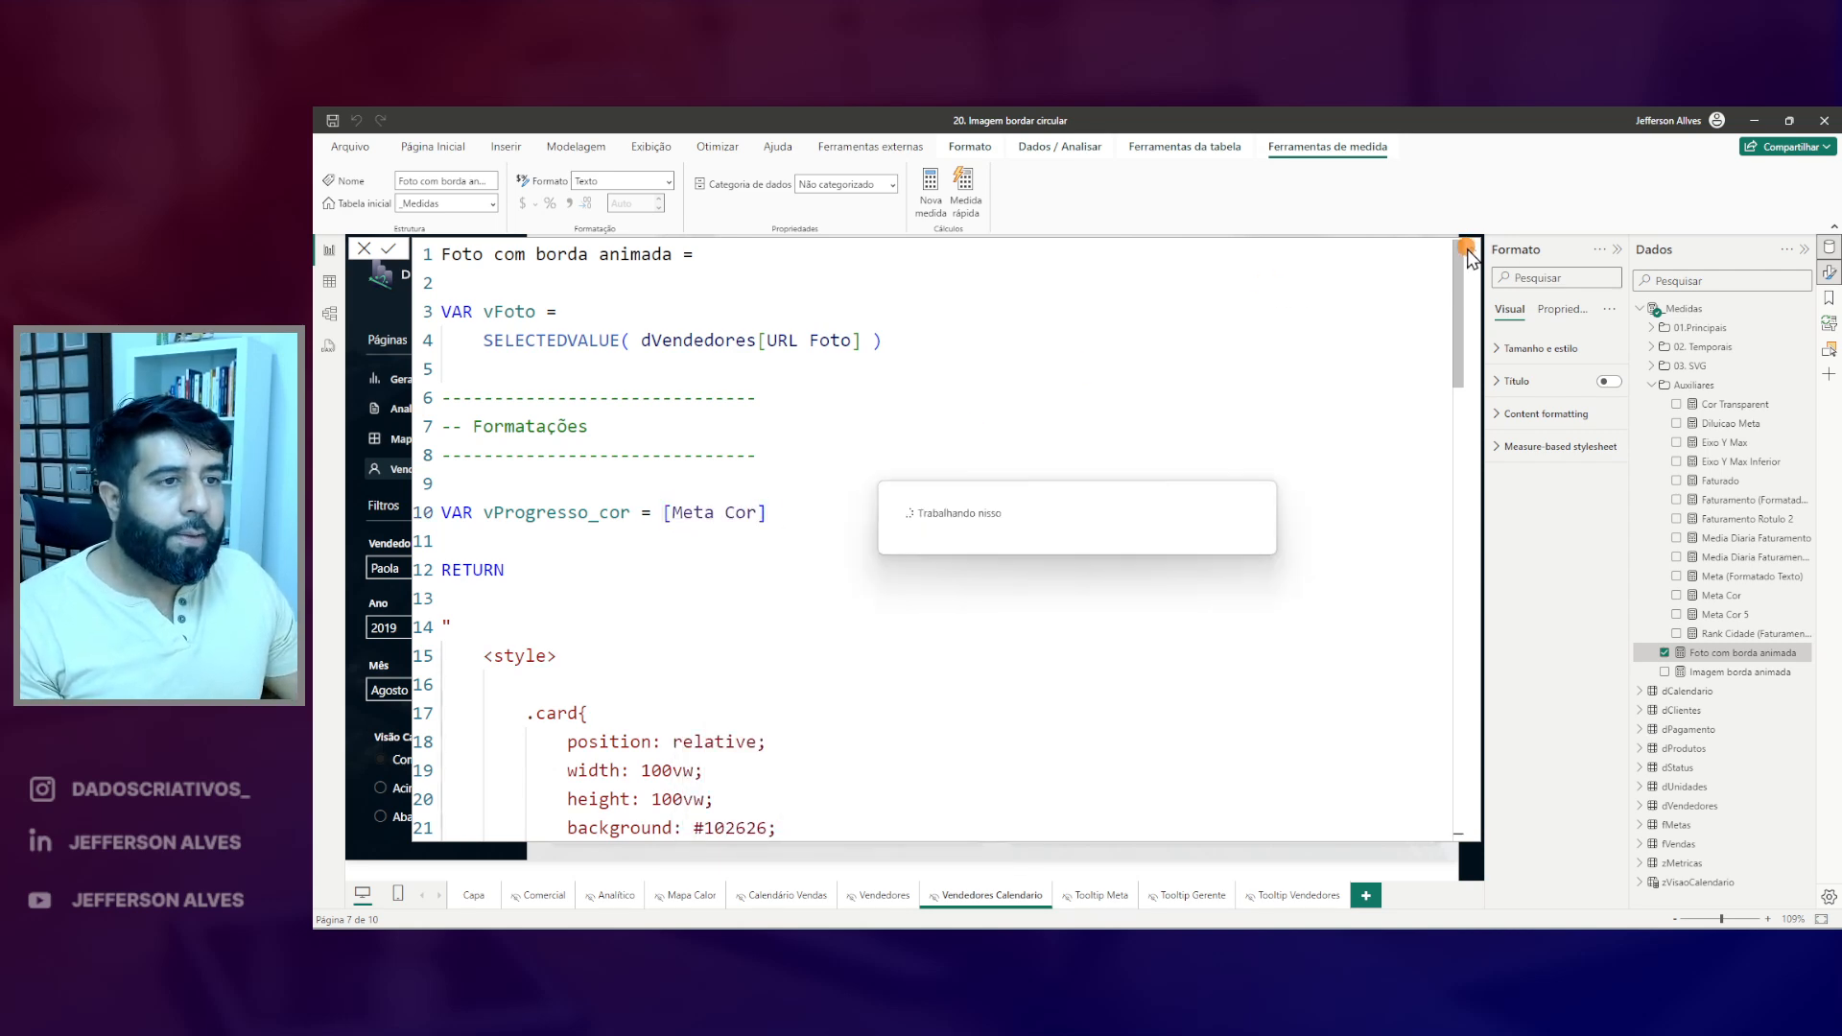
click(1471, 249)
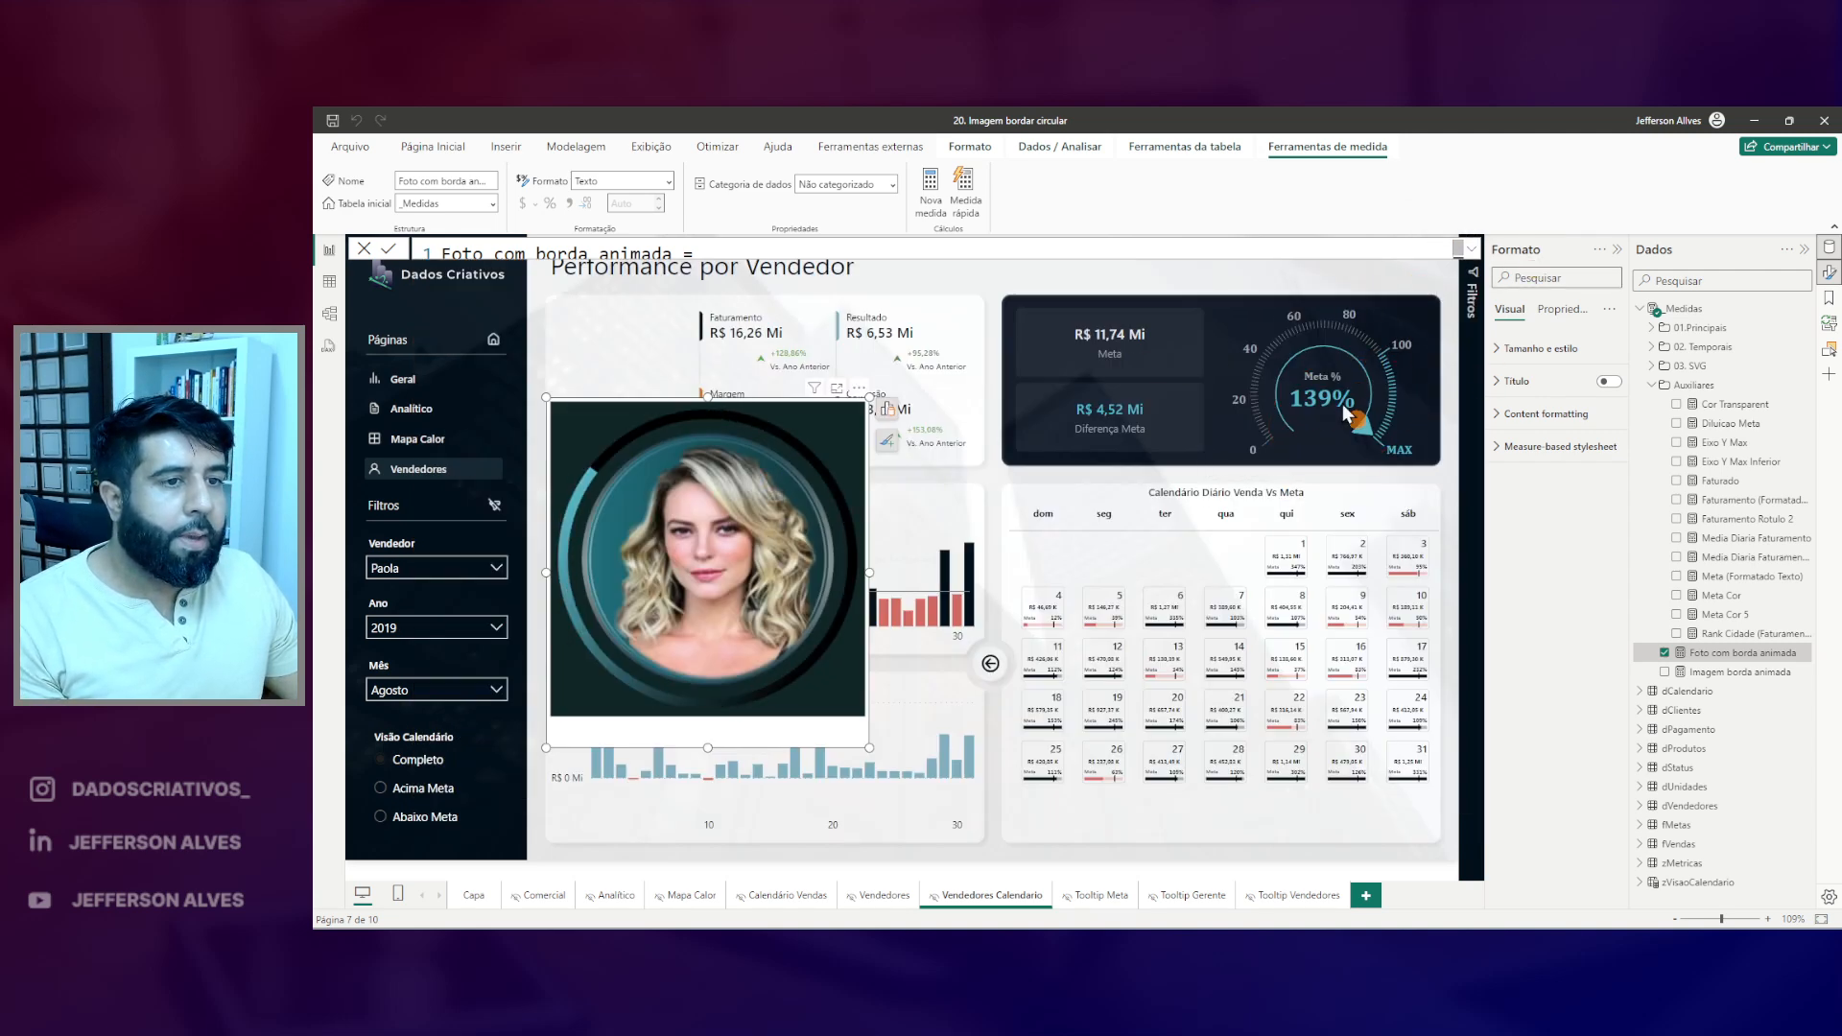
- Filter Mês to Junho, Abril, Março and again Abril, comparing the photo border's colour with the Meta % gauge
click(418, 691)
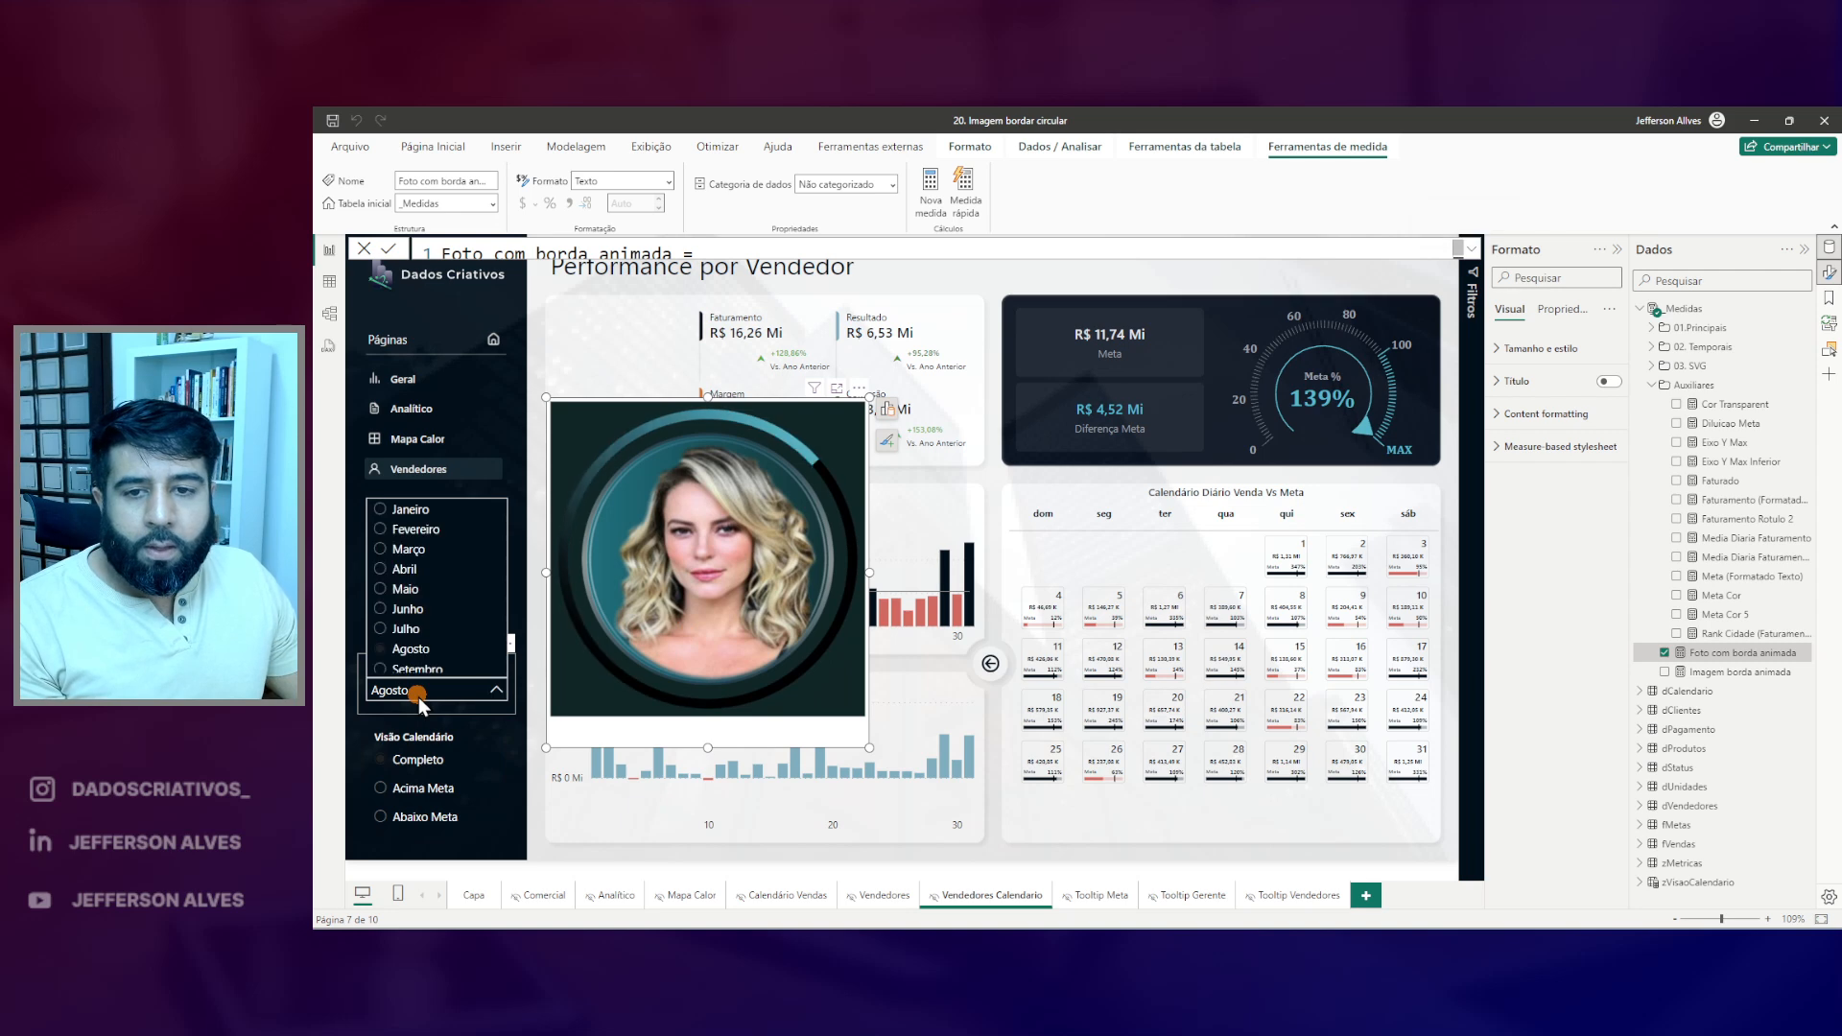
click(407, 608)
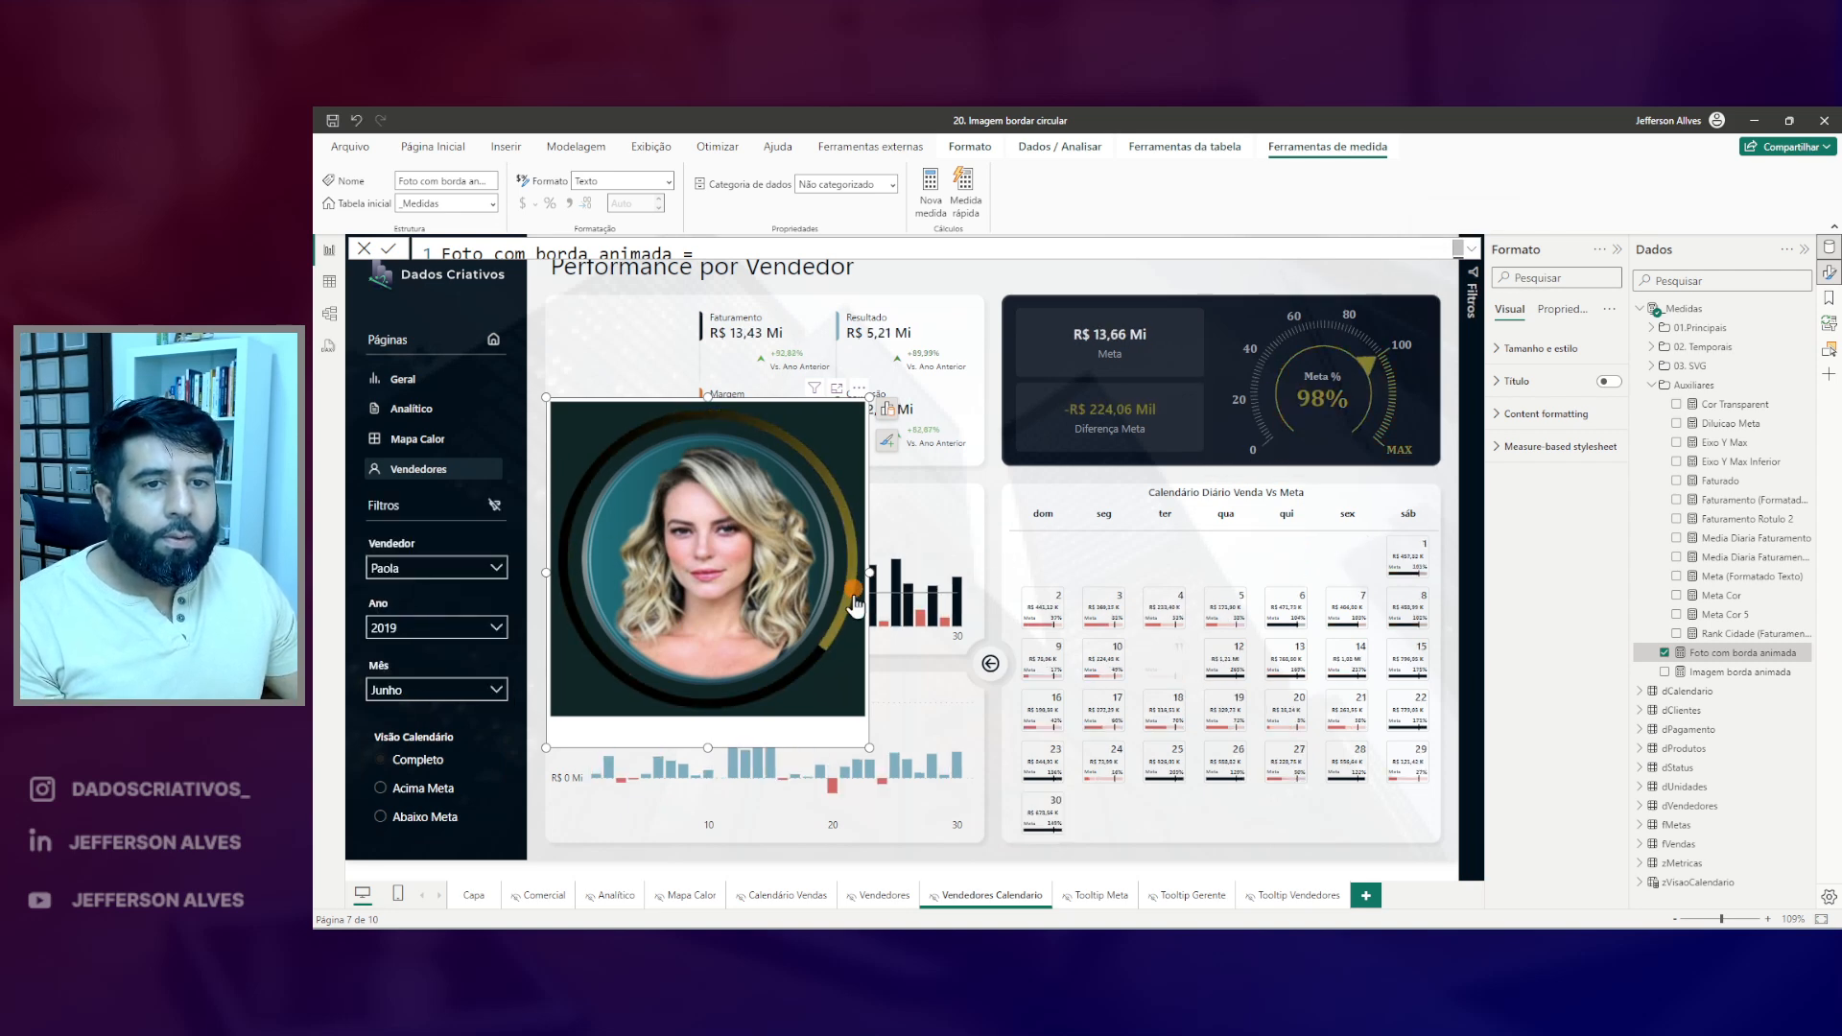
click(436, 685)
click(404, 569)
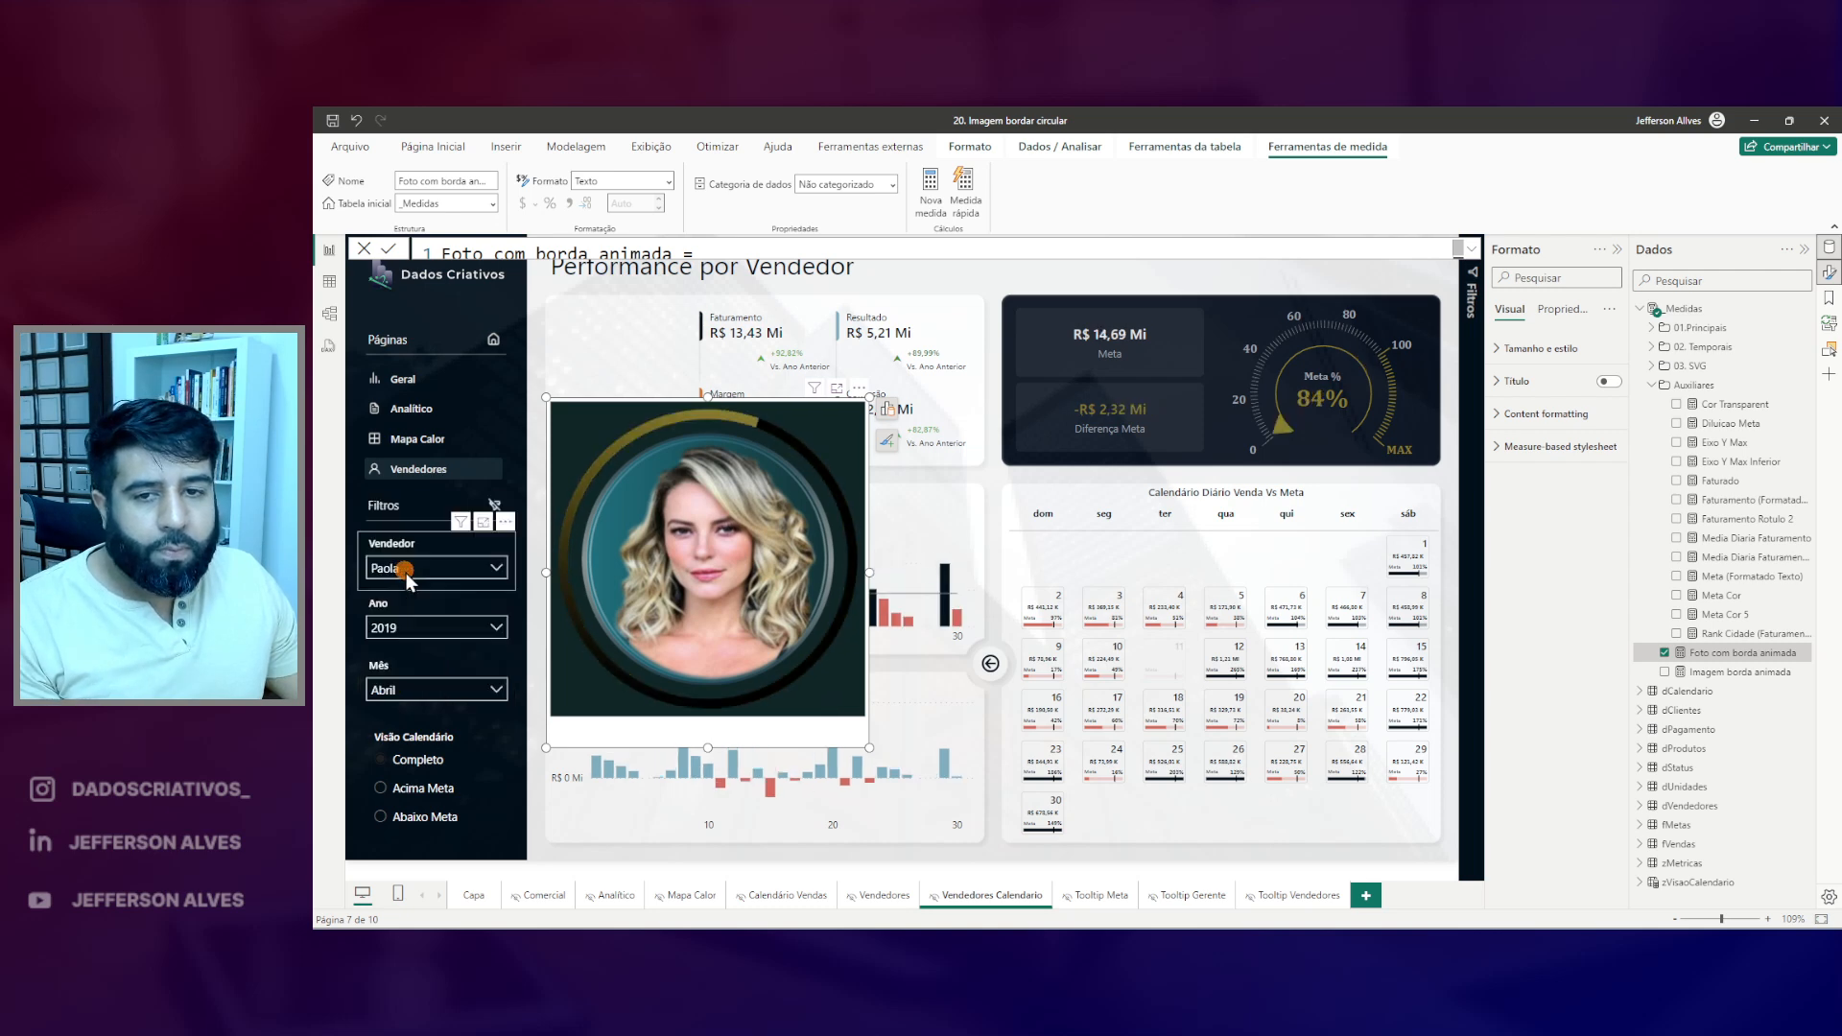
click(422, 691)
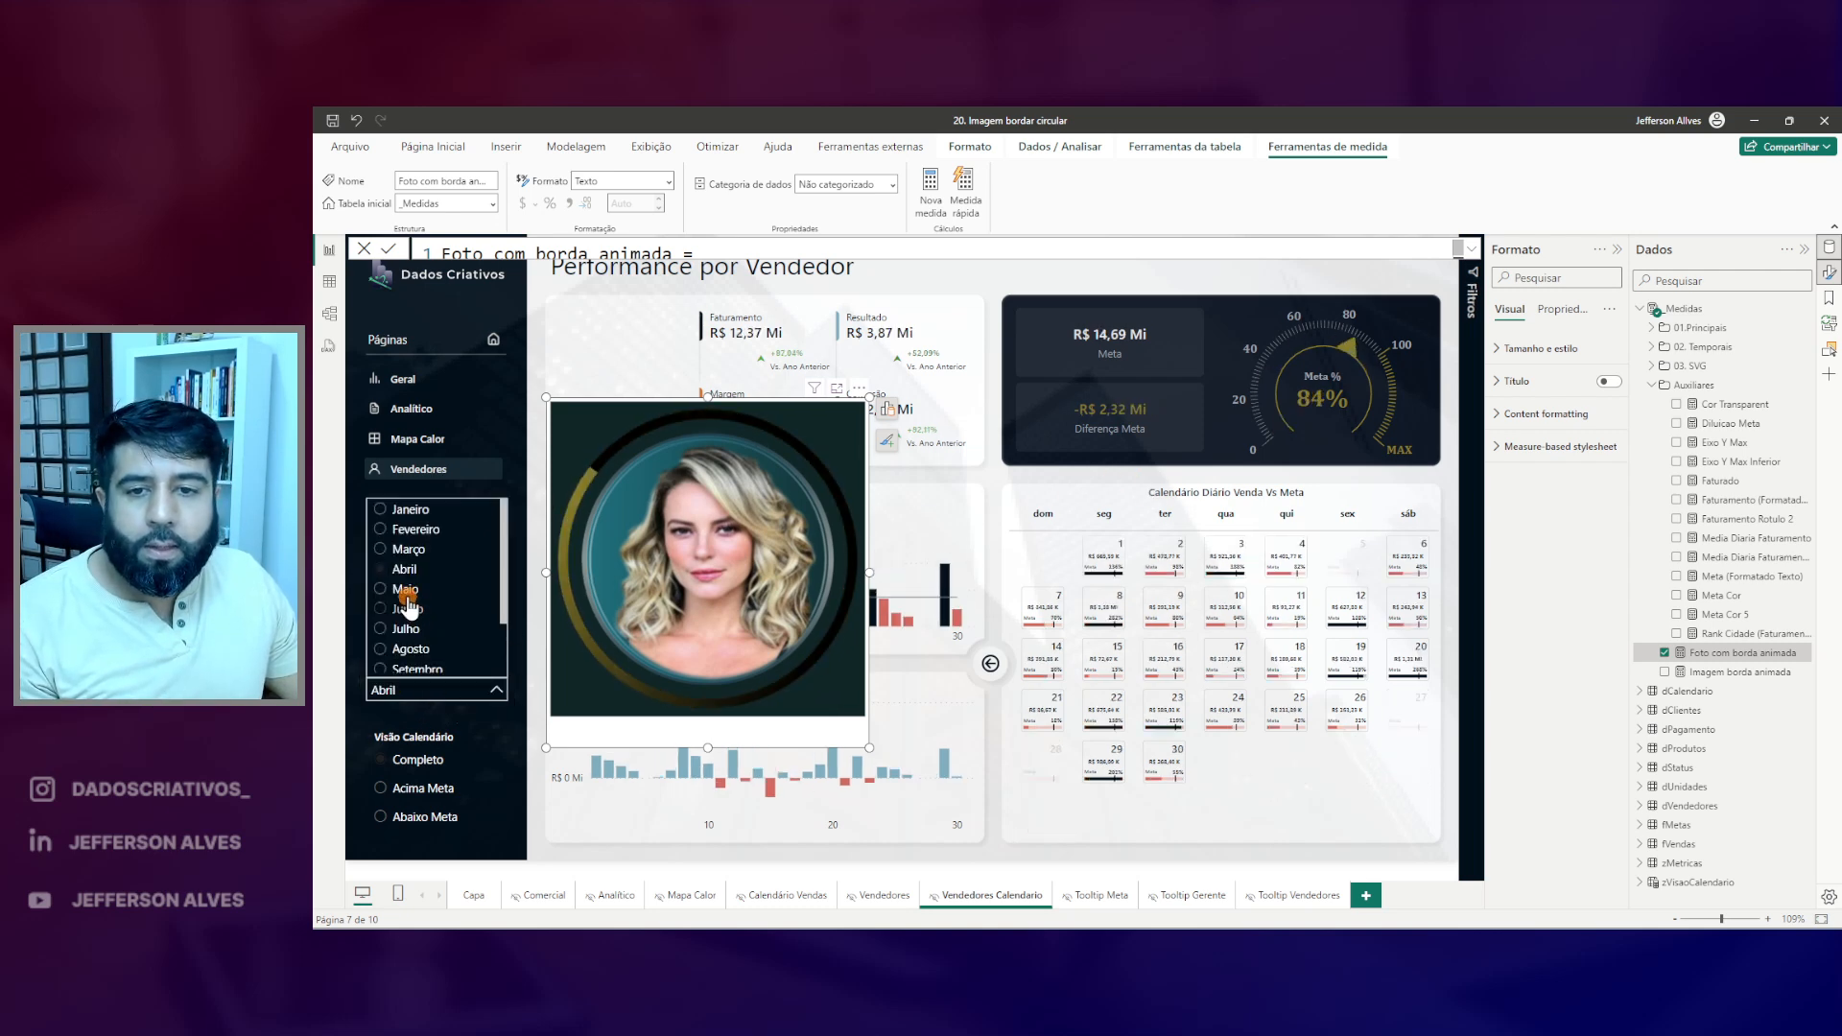
click(408, 549)
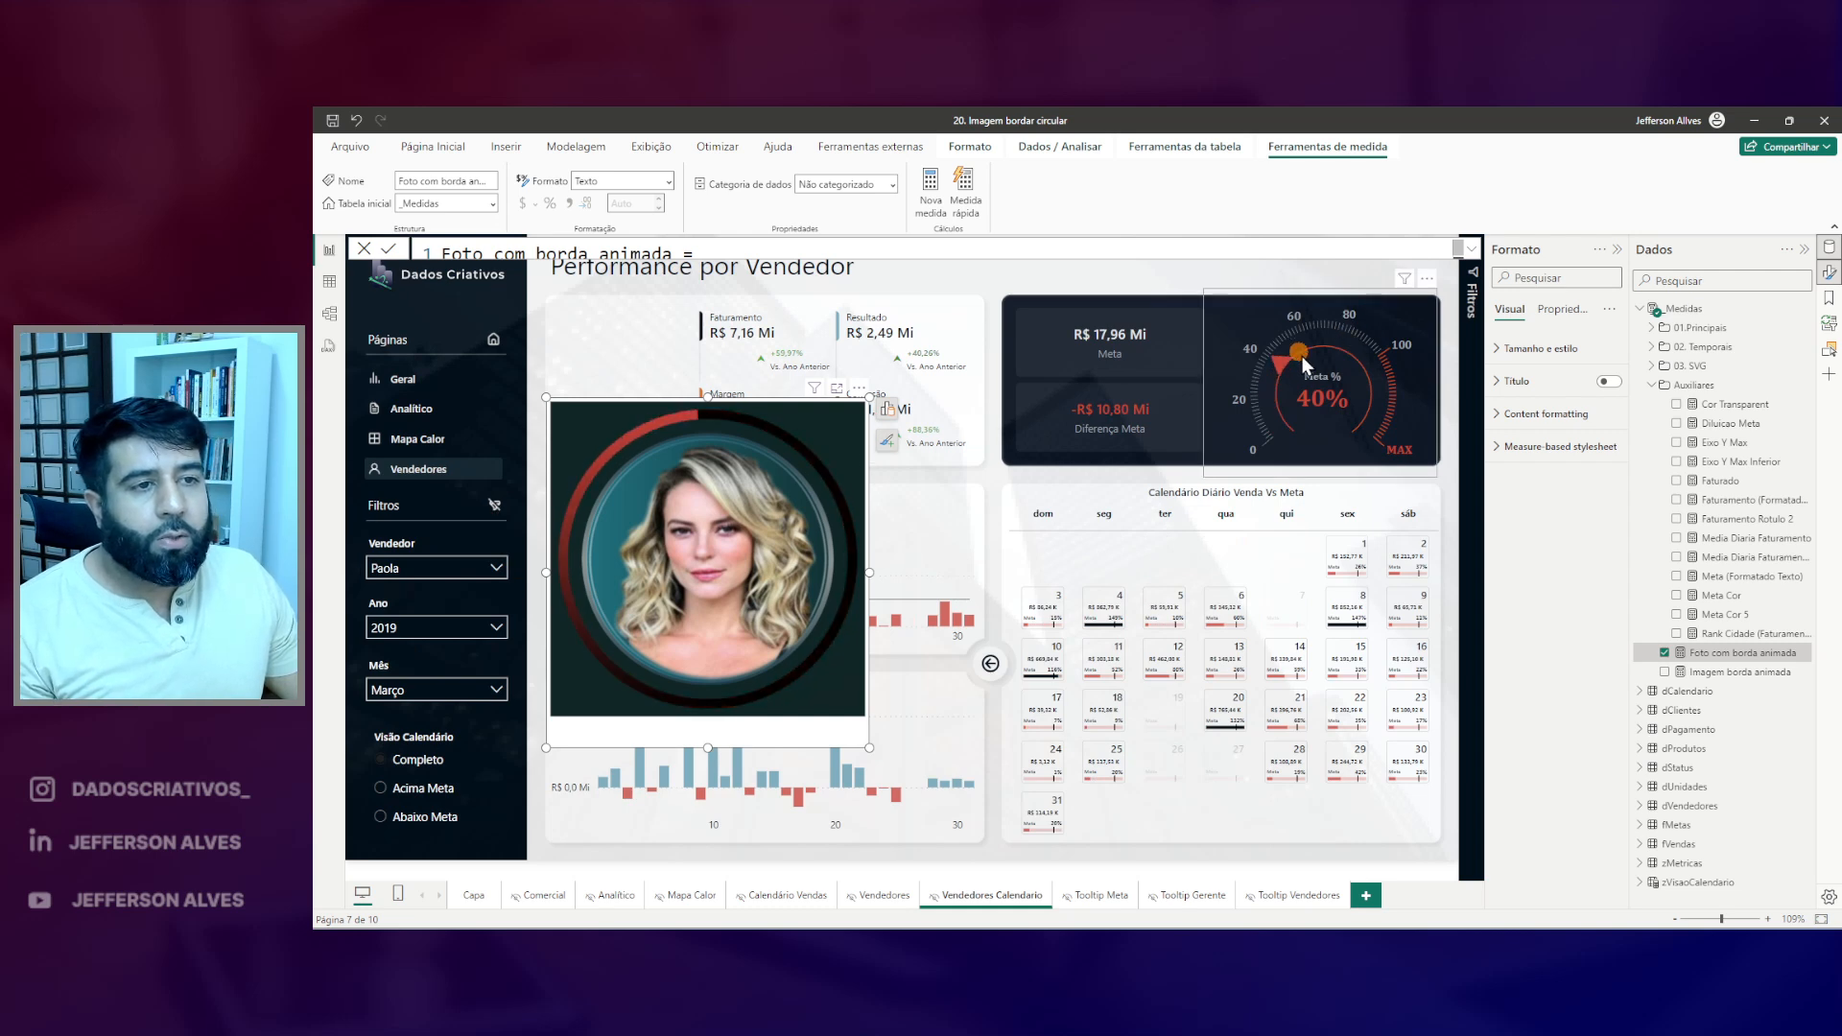
click(1238, 438)
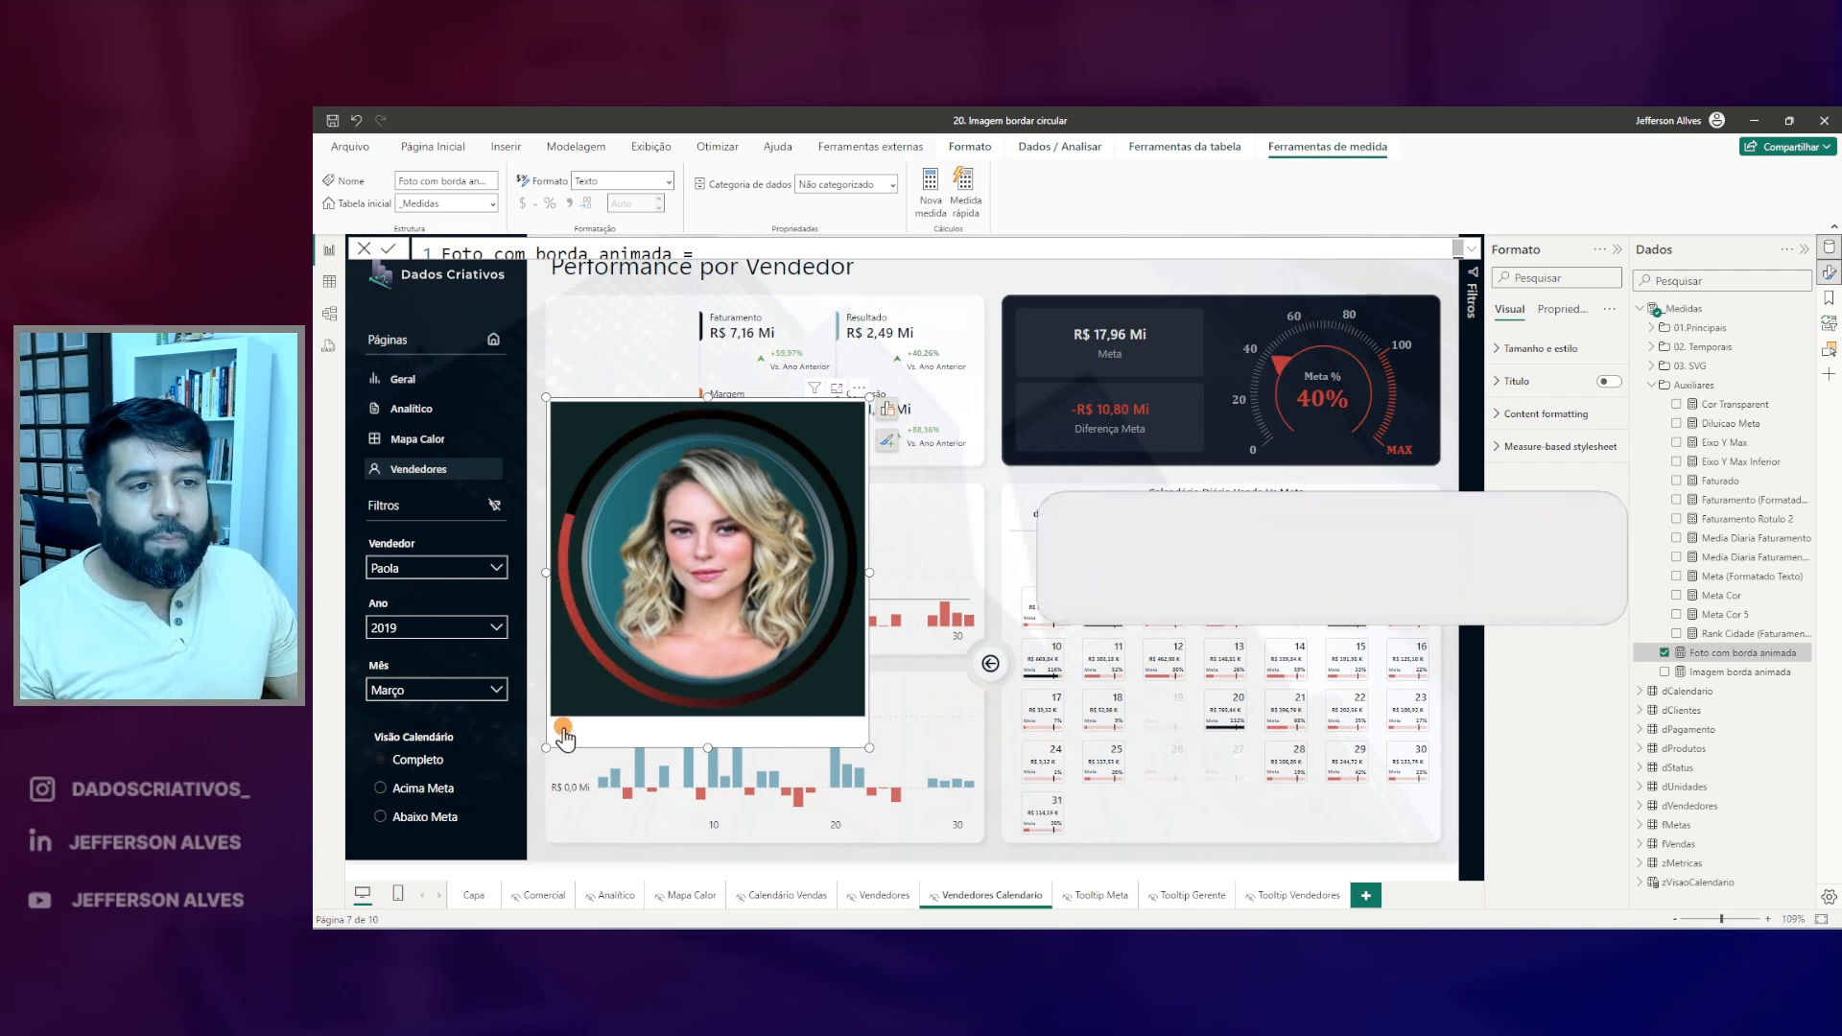
click(477, 688)
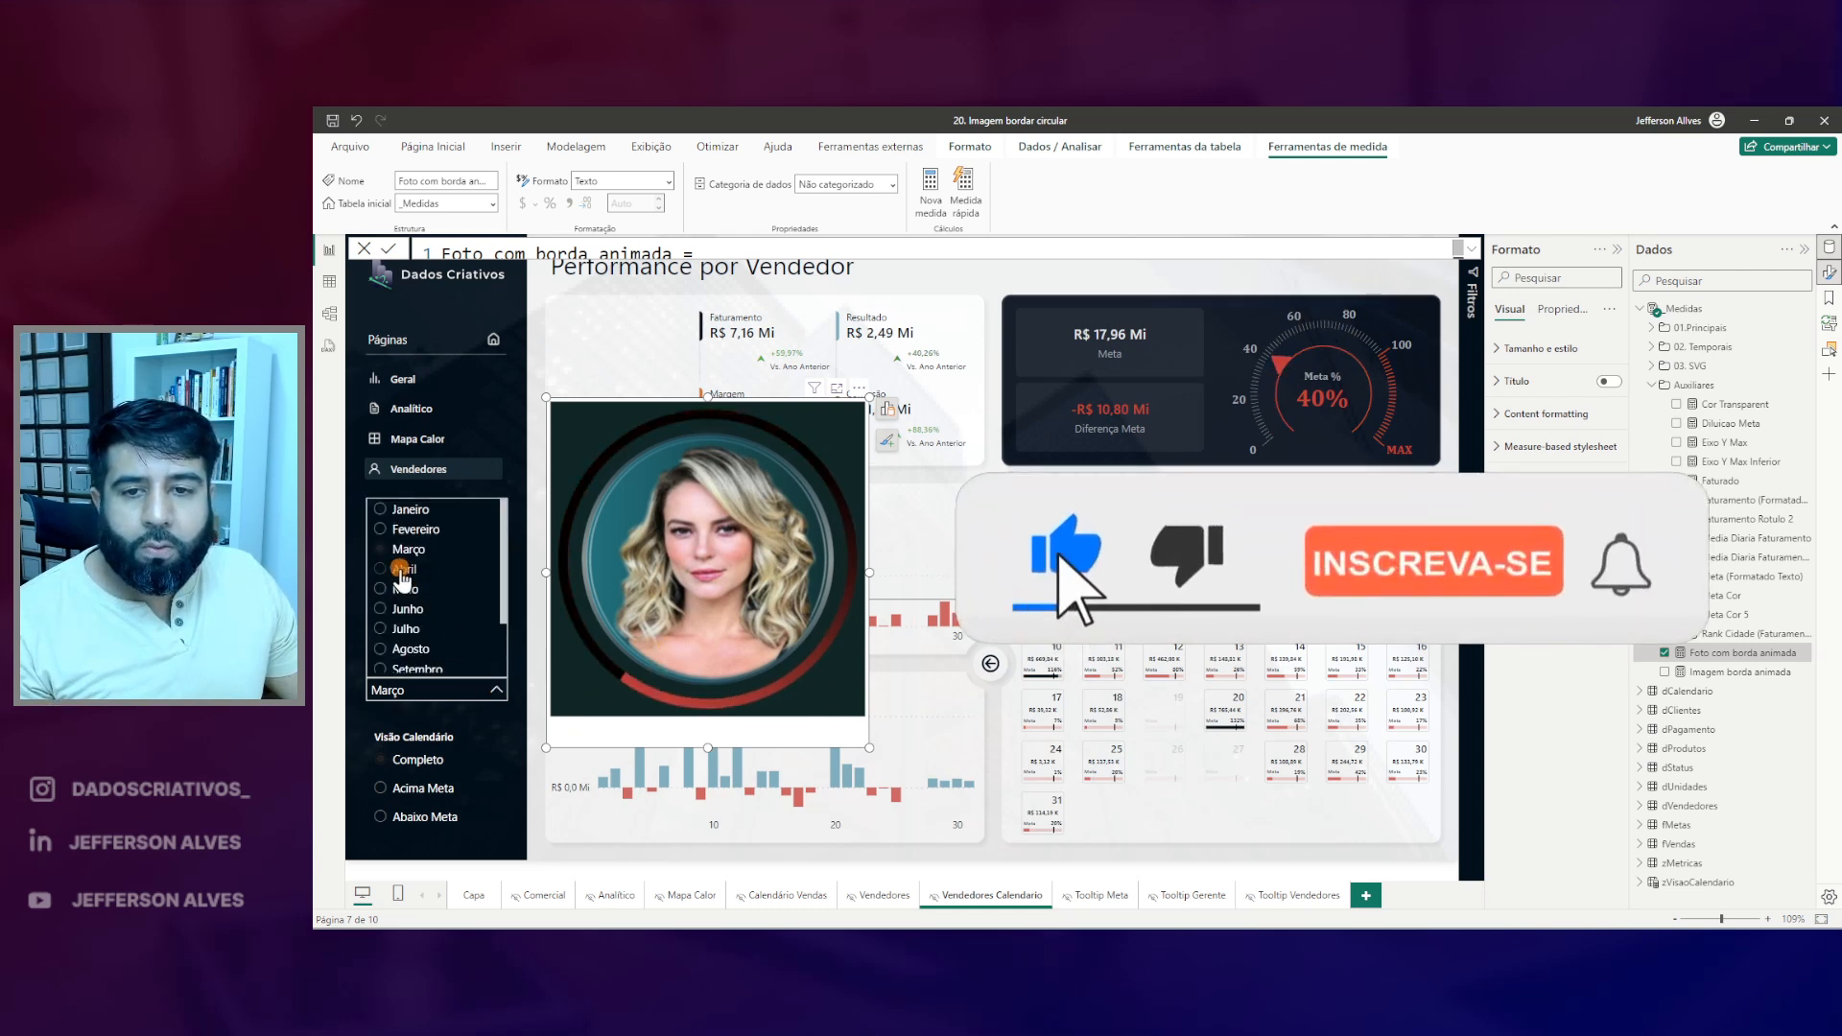
click(400, 576)
click(398, 568)
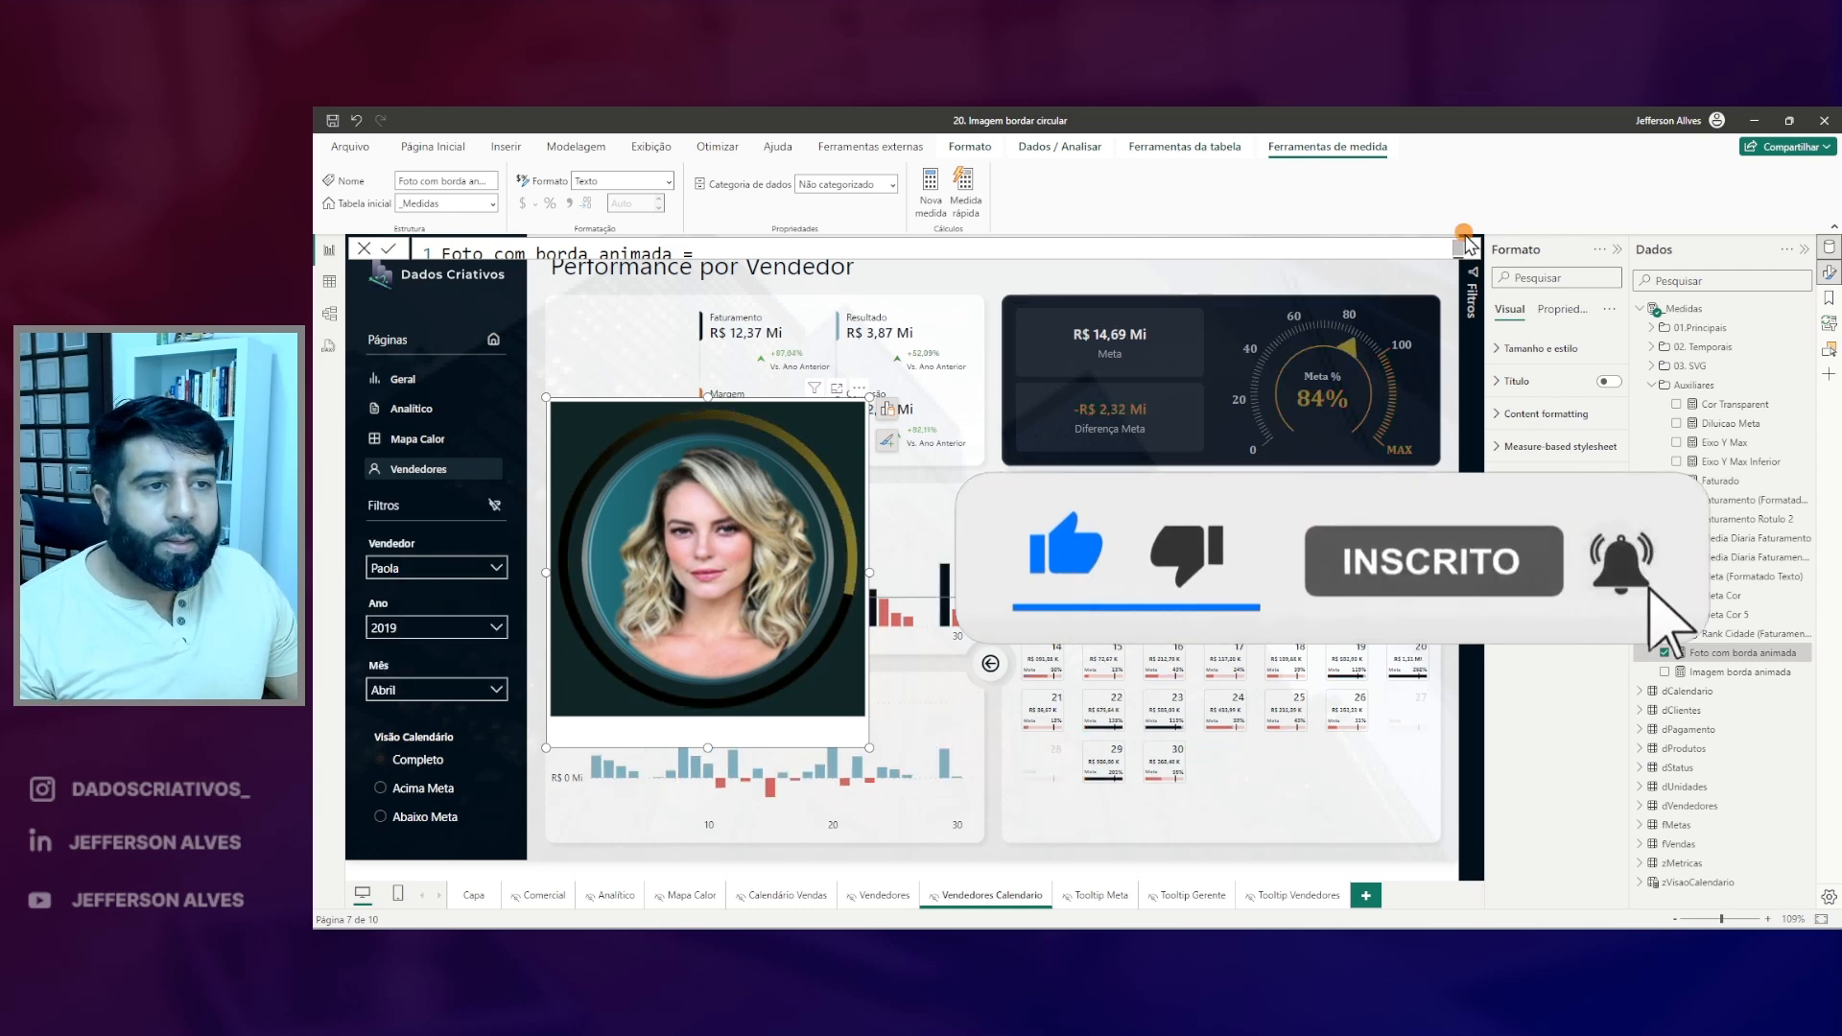
click(941, 293)
mouse_move(940, 293)
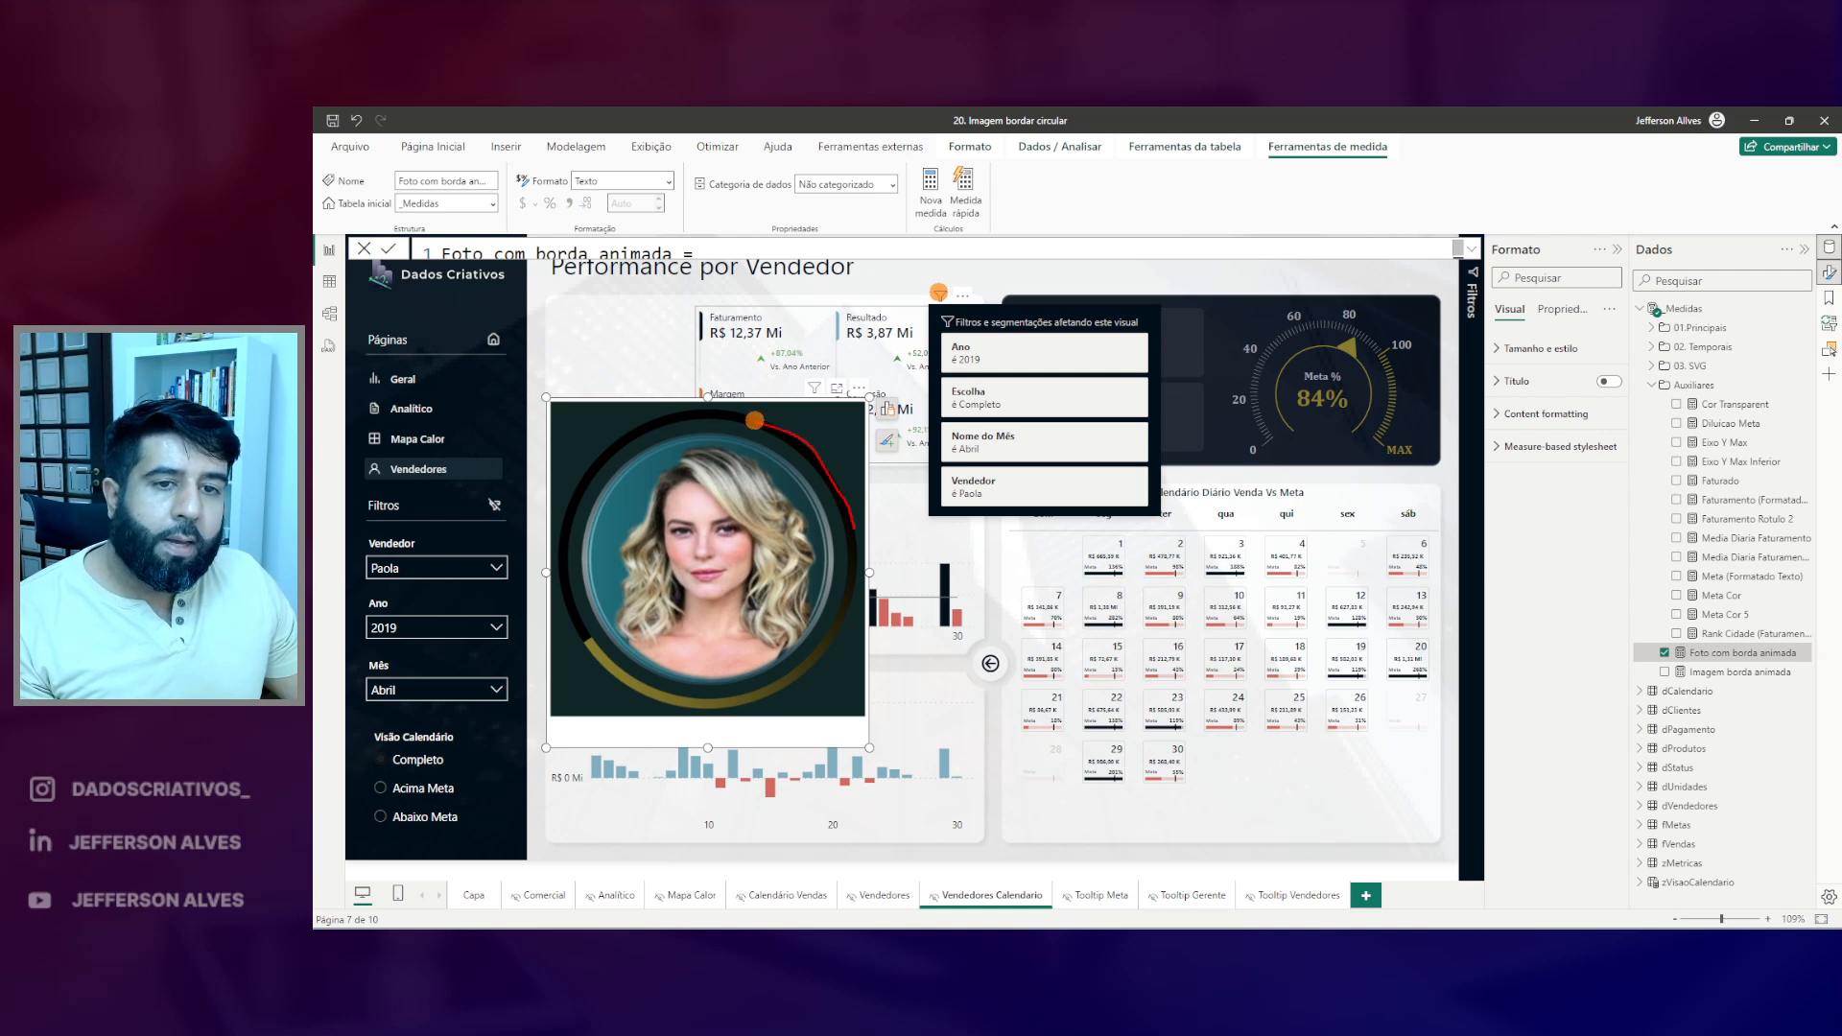
- Declare a second variable, vProgresso_fundo_cor, with the value "#EAEBEC" below vProgresso_cor in the measure
click(1471, 249)
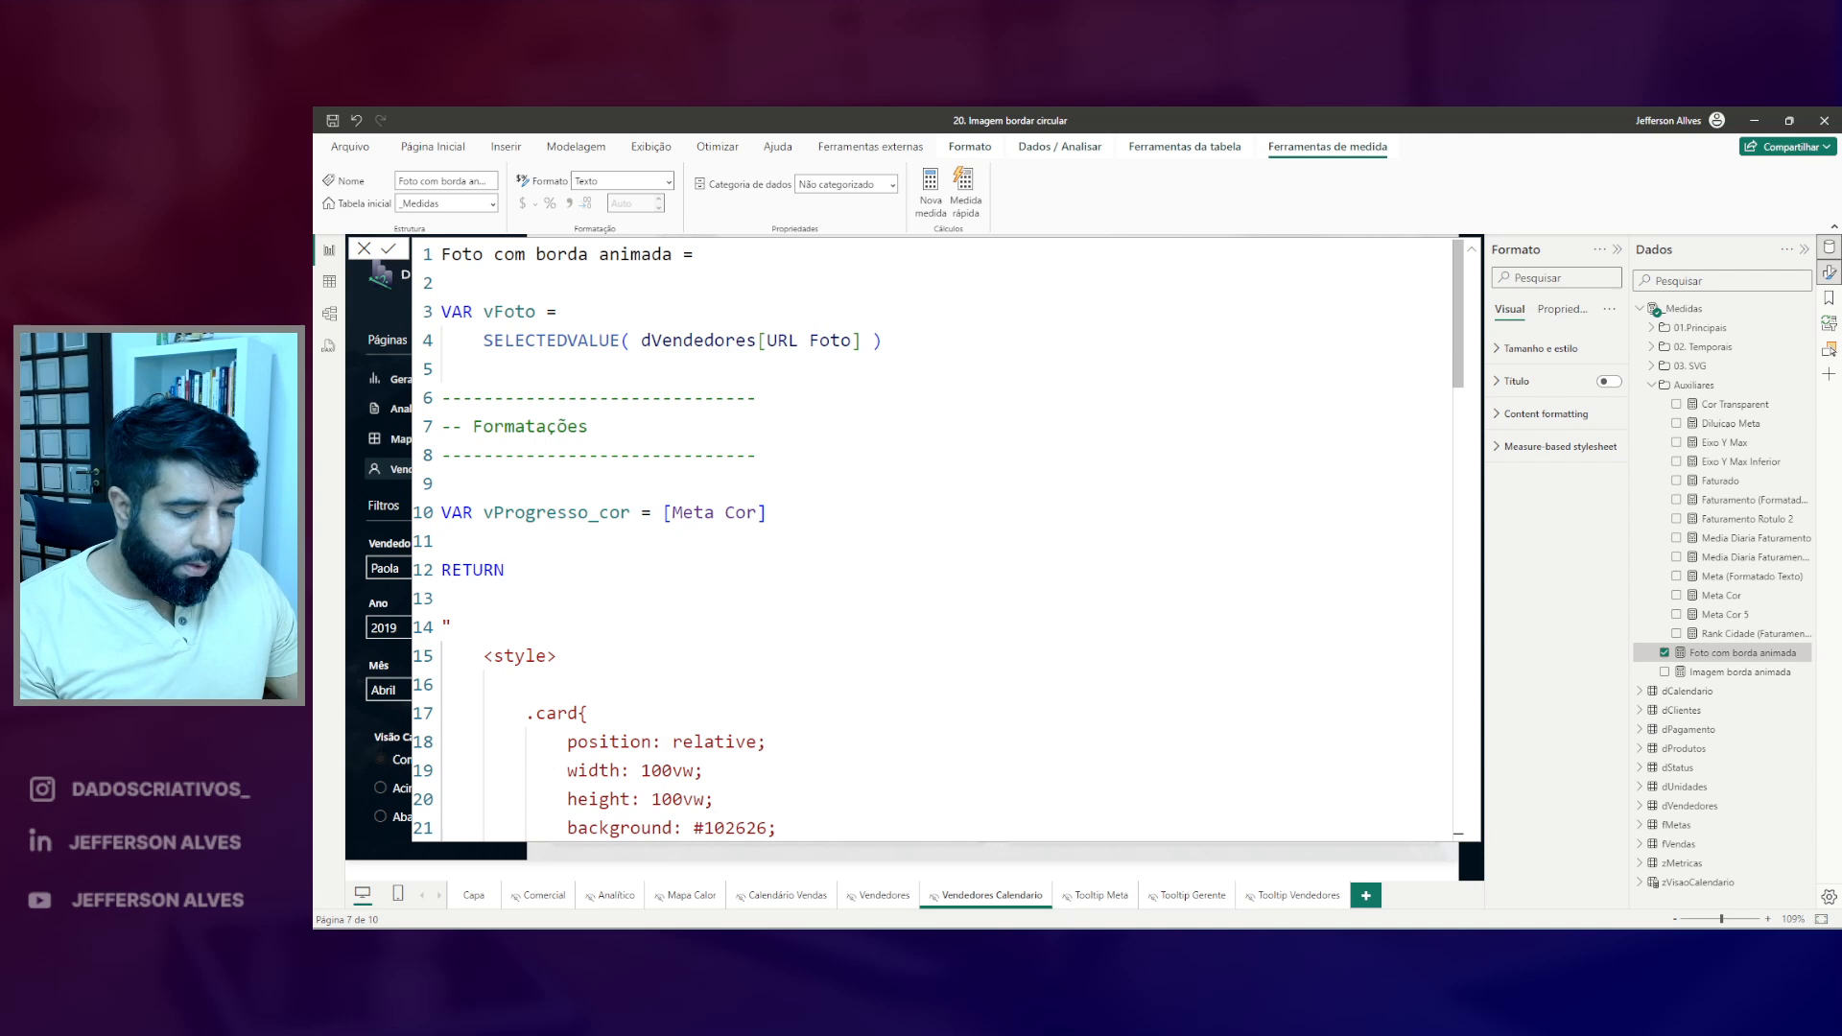
key(Return)
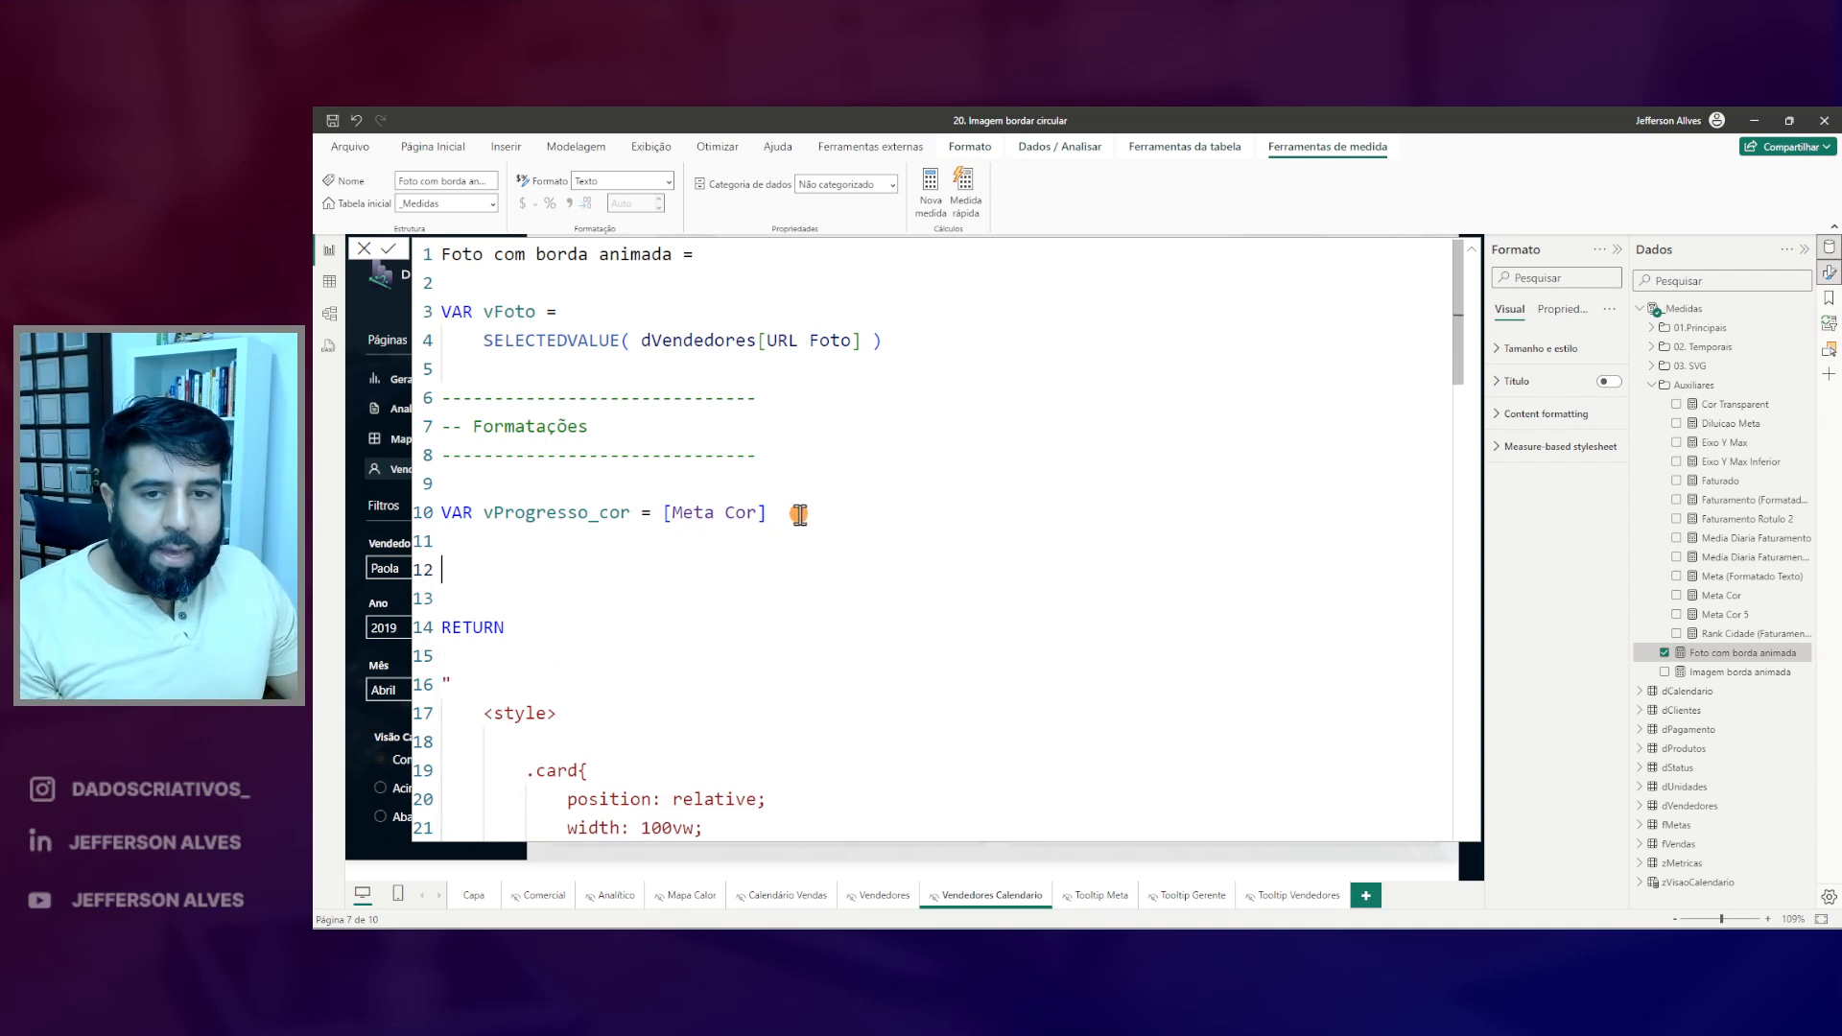
text(VAR vProgresso_fundo_cor = "#EAEBEC")
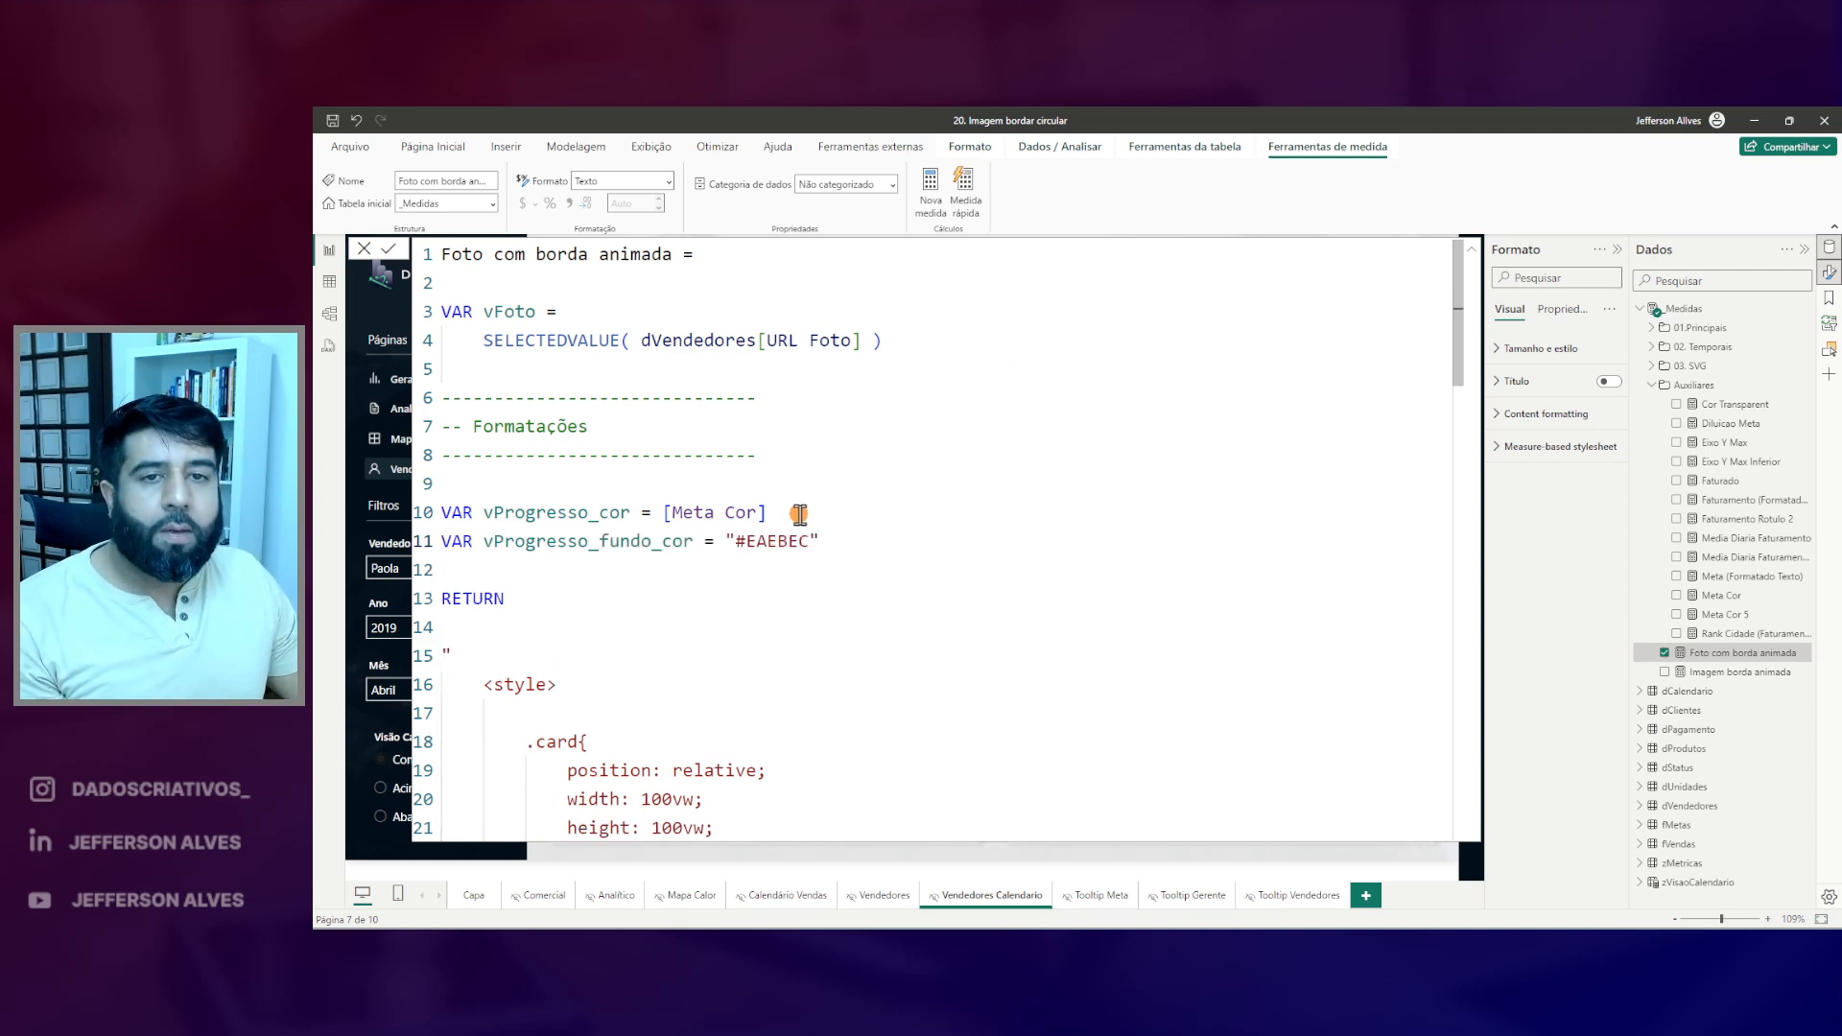
click(1472, 250)
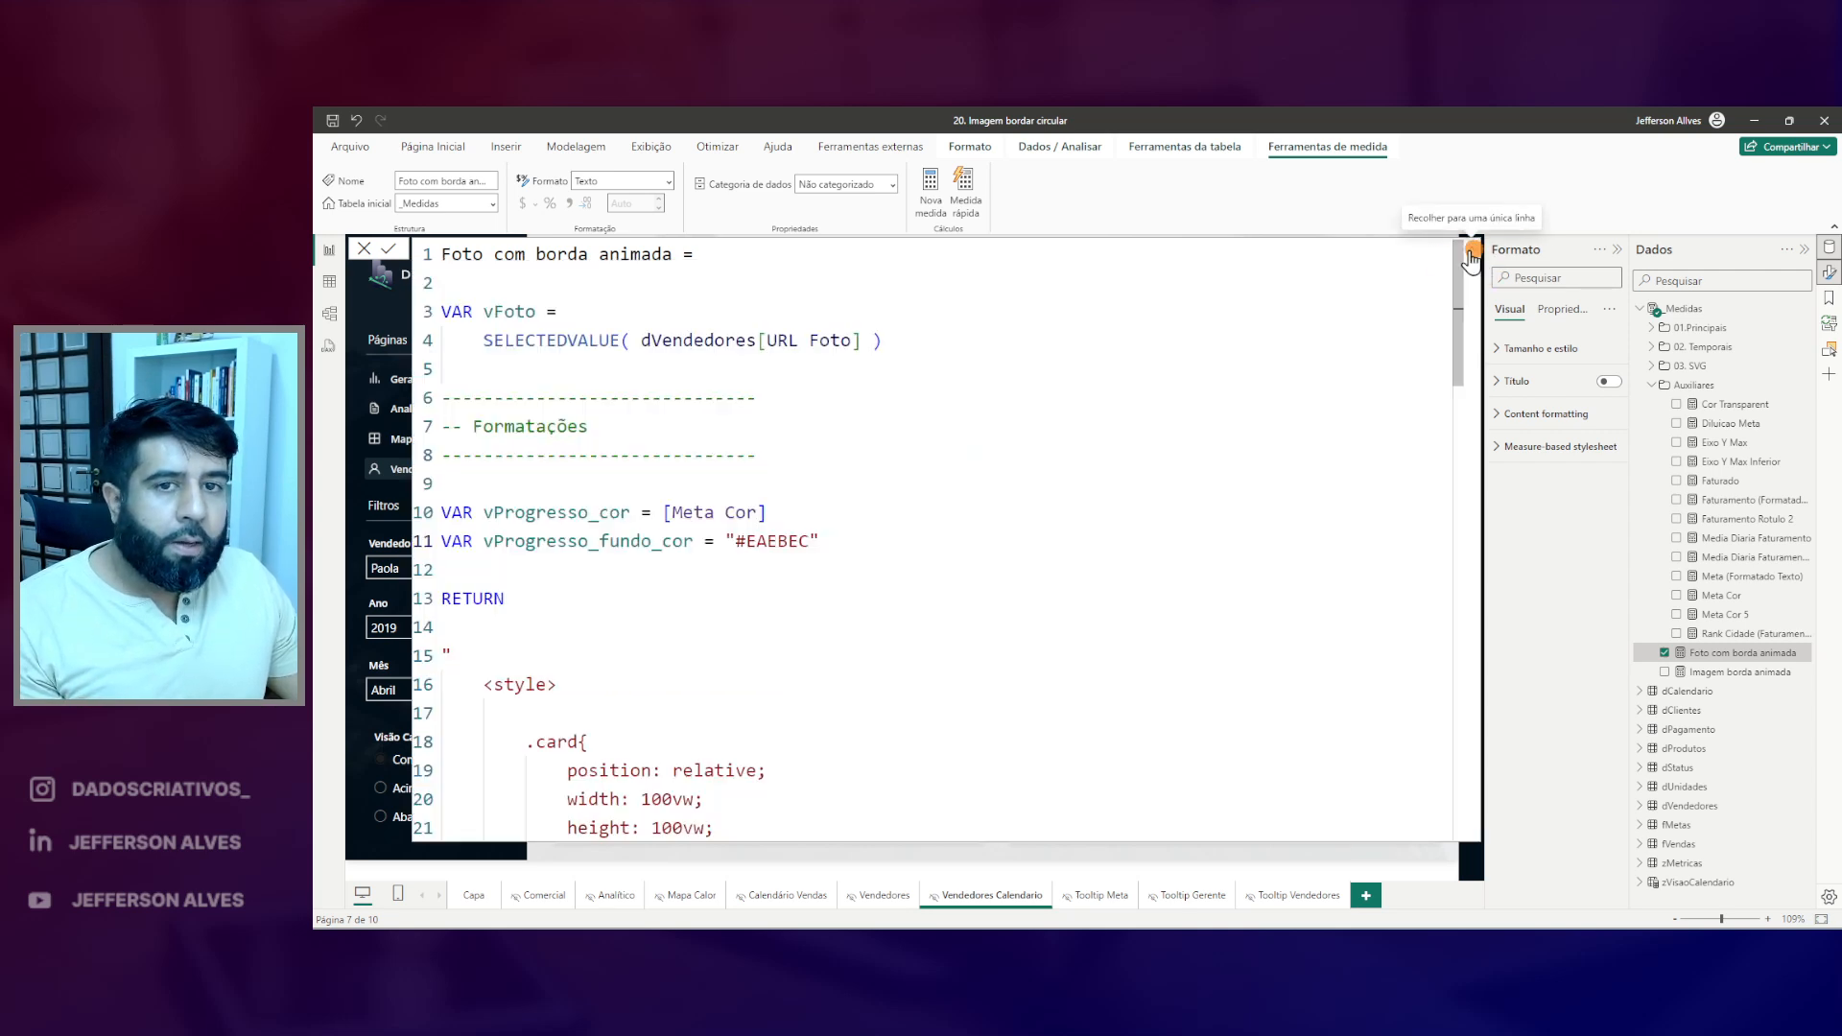
click(1471, 250)
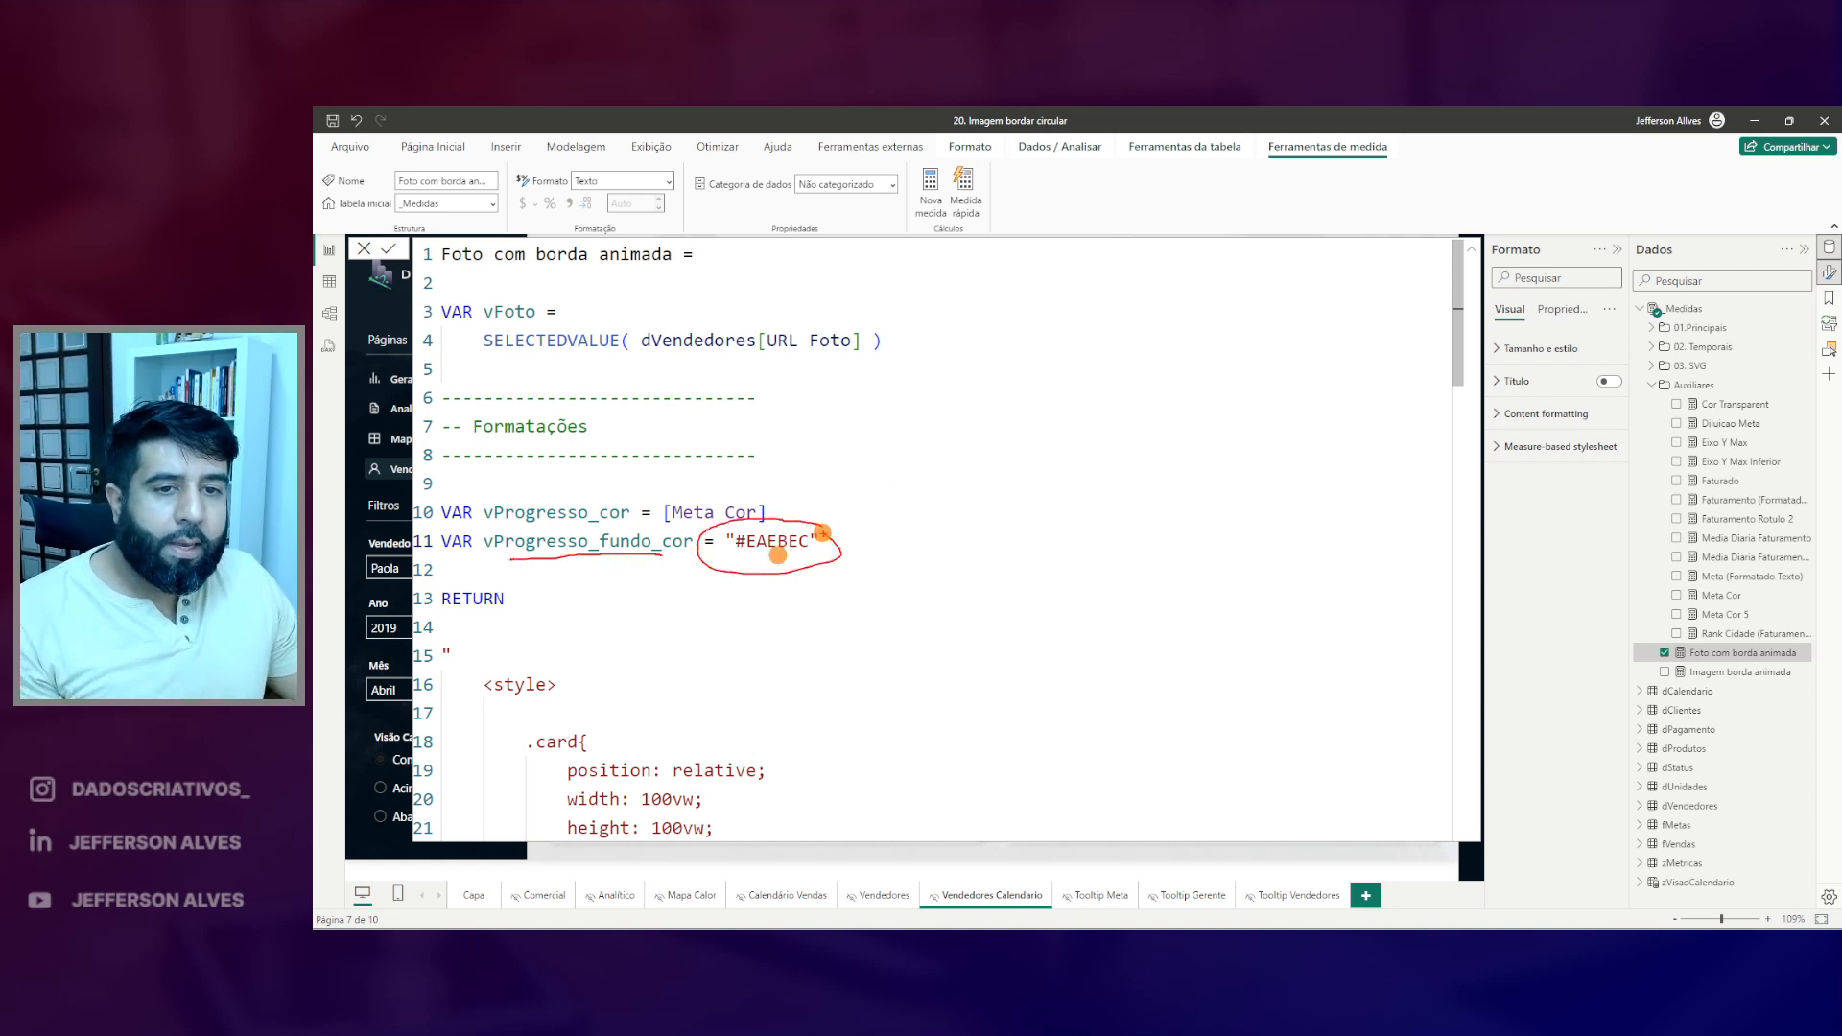
- Replace the .loader background colour with the concatenated variable vProgresso_fundo_cor and collapse the formula editor
double_click(576, 541)
key(ctrl+c)
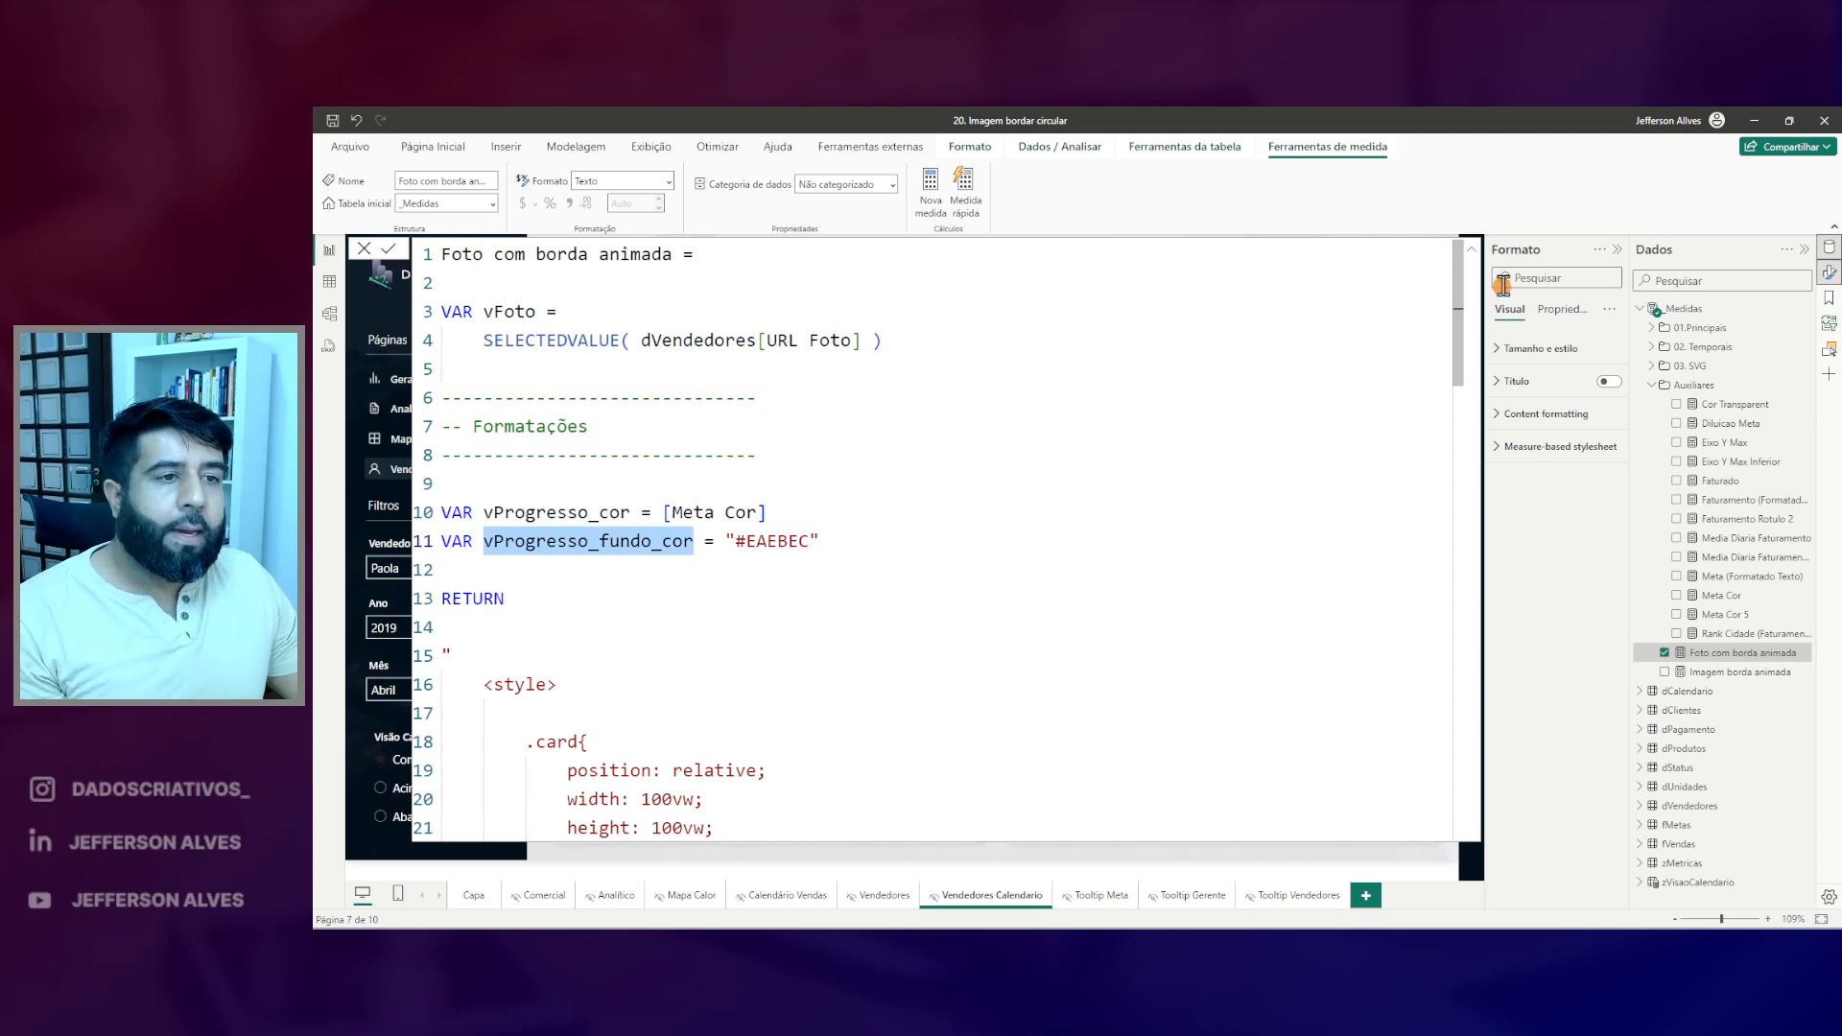
click(1473, 252)
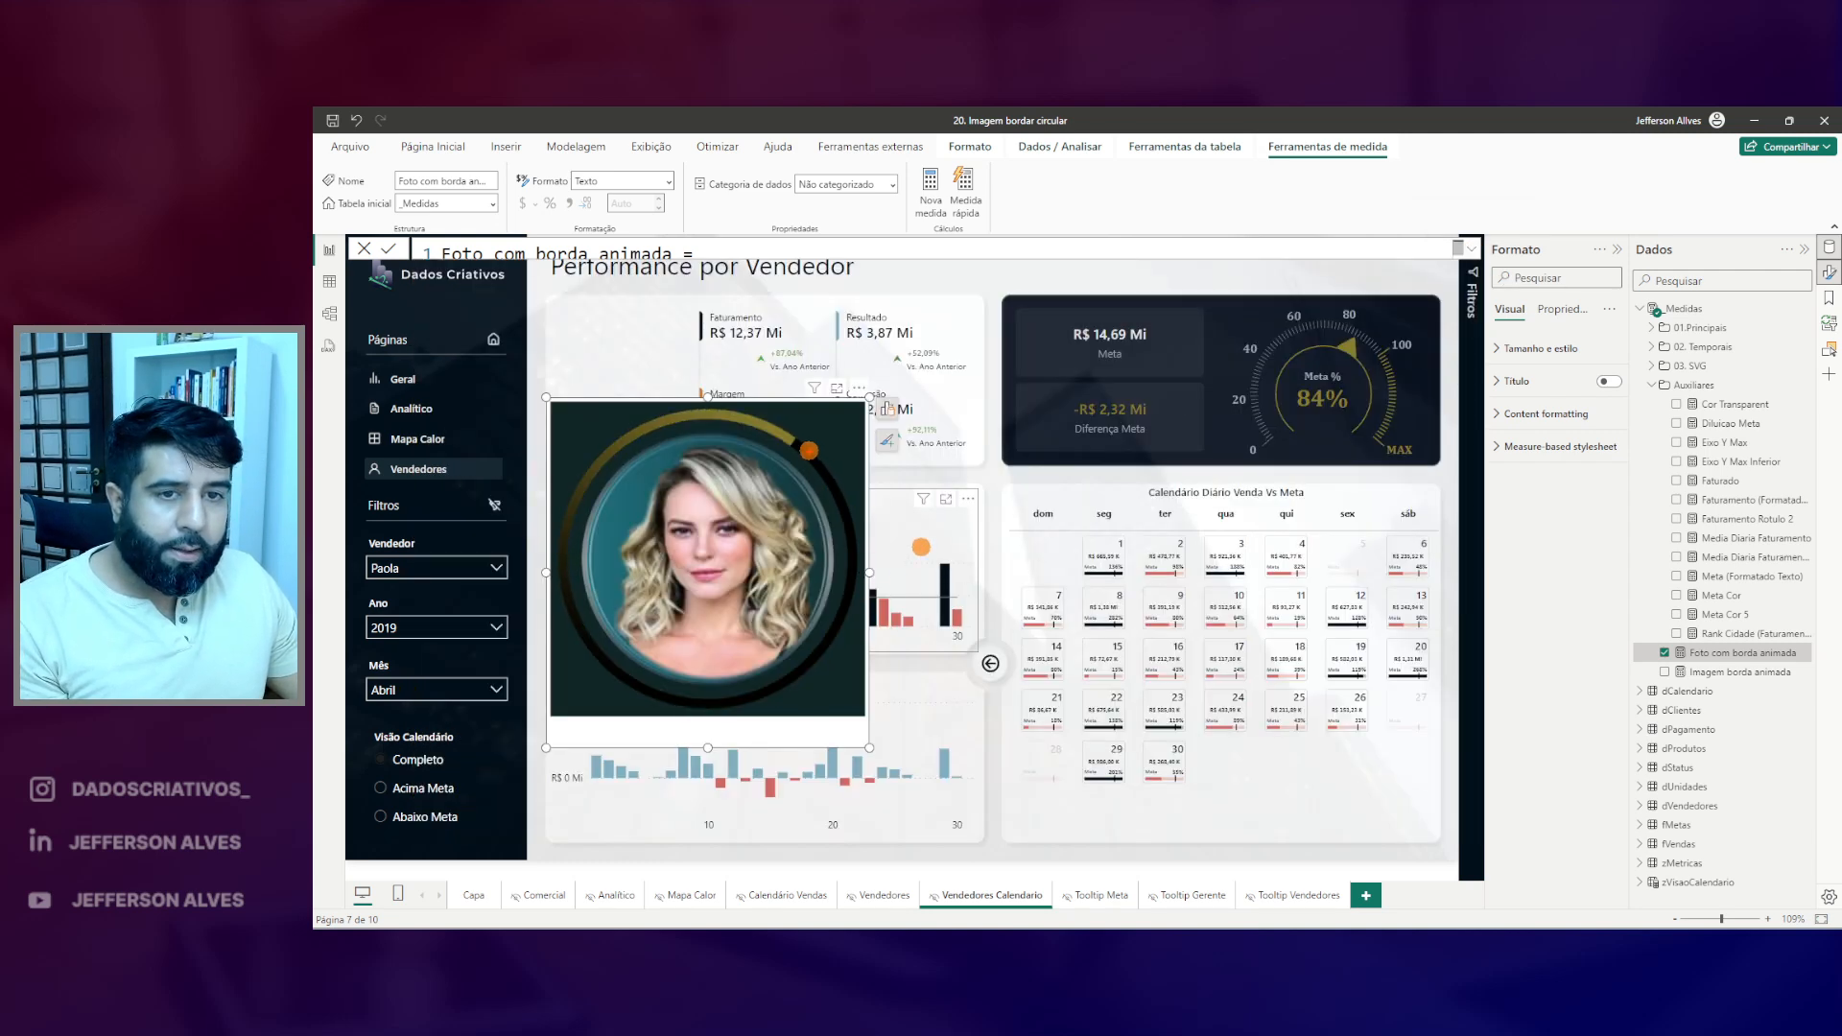
click(1470, 249)
scroll(814, 407, down, 9)
drag(487, 317, 798, 615)
key(Escape)
double_click(717, 462)
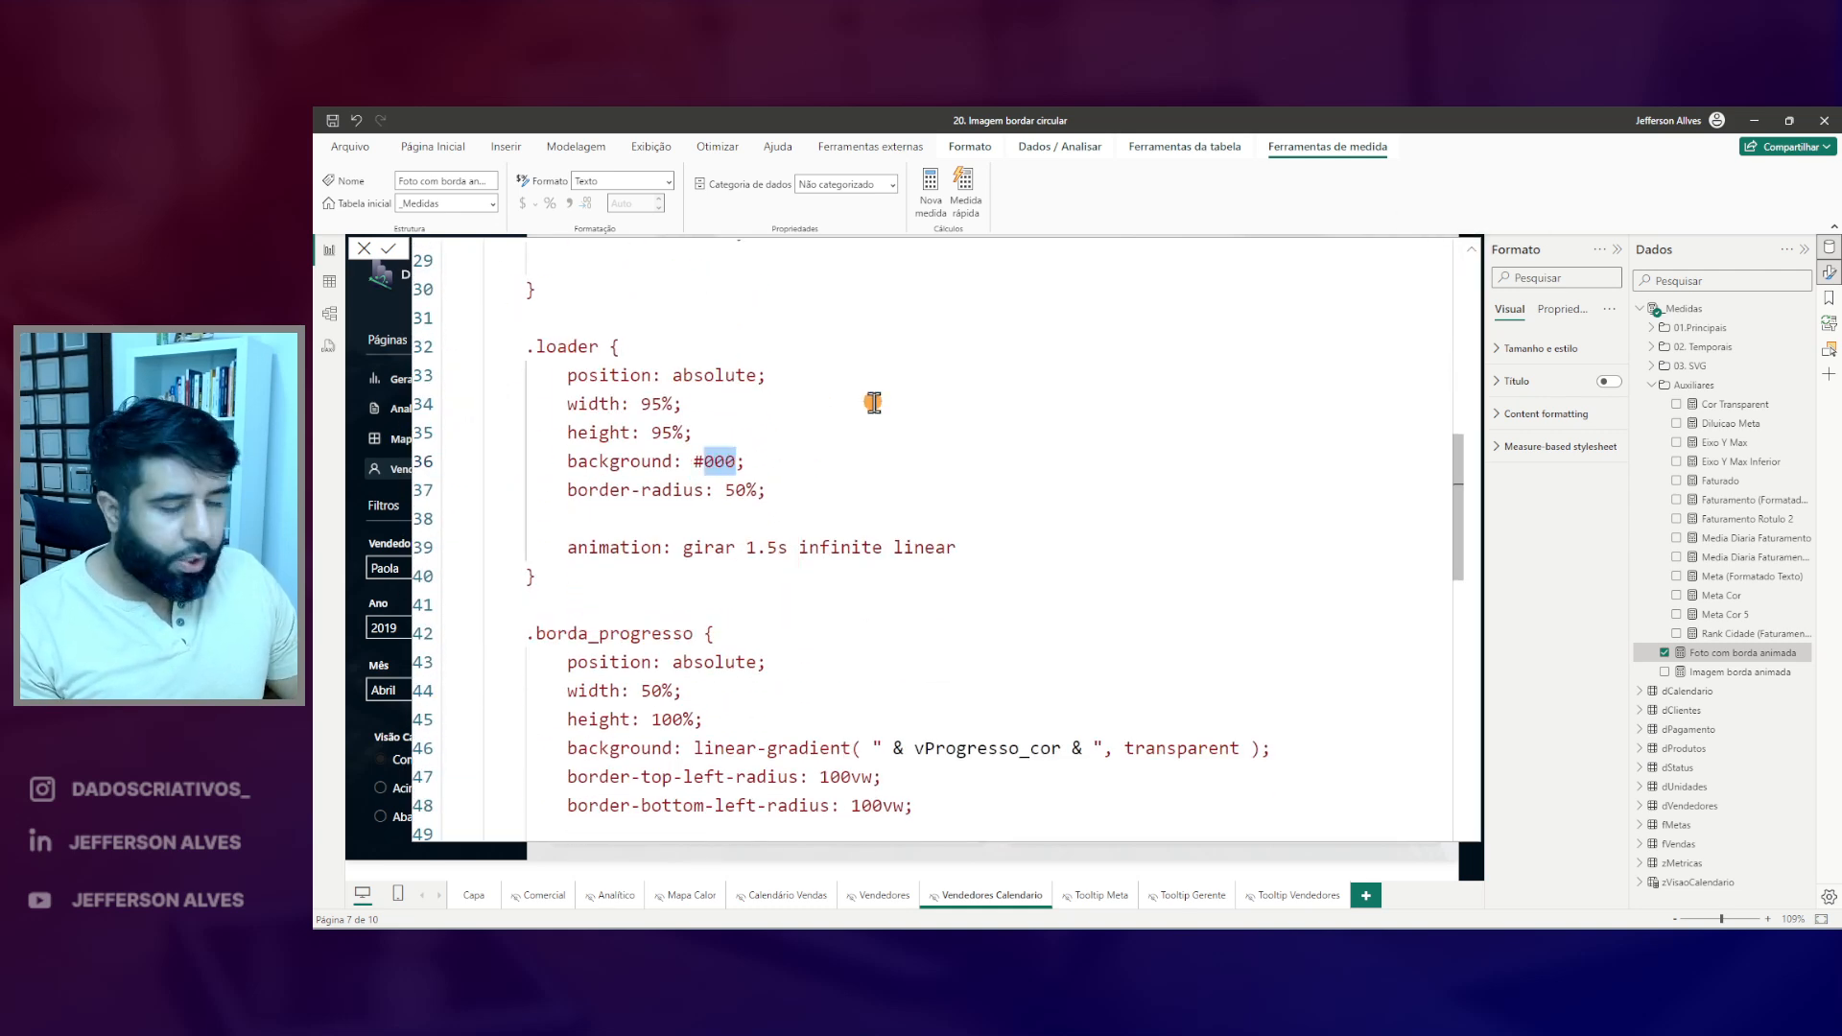
text(" && ")
key(Left)
key(Left)
key(ctrl+v)
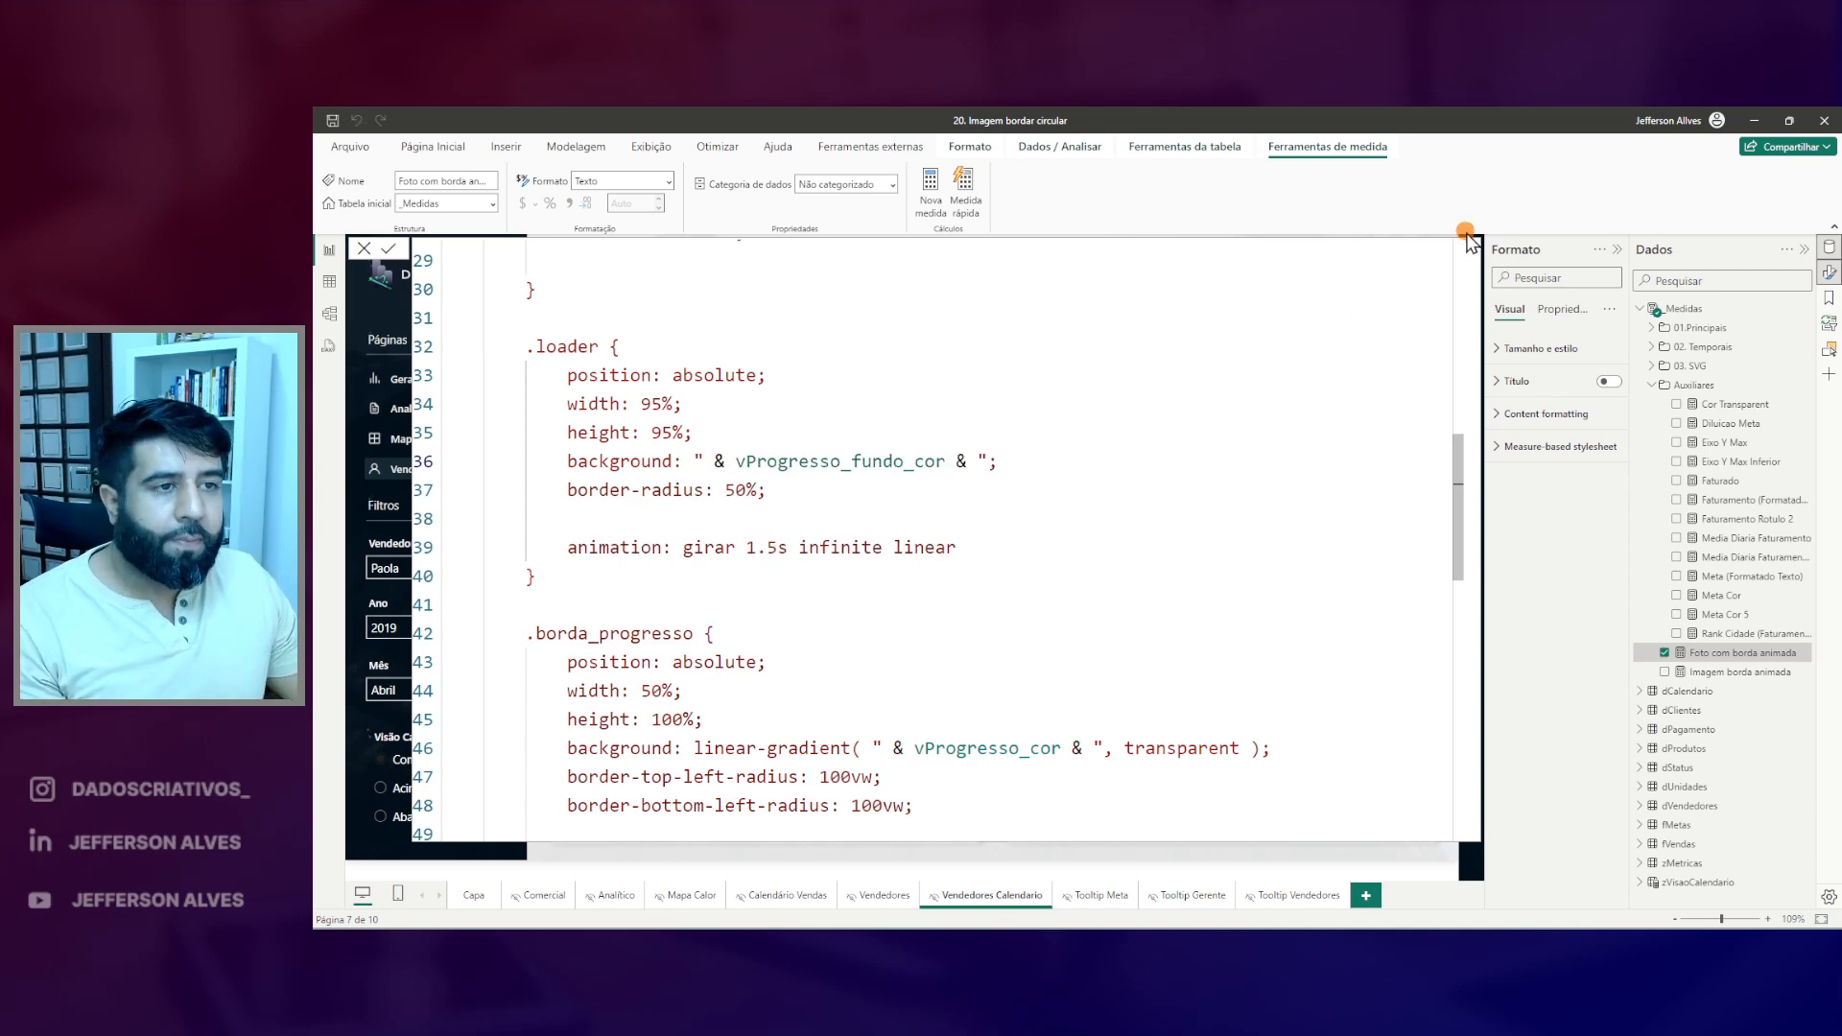
click(1471, 246)
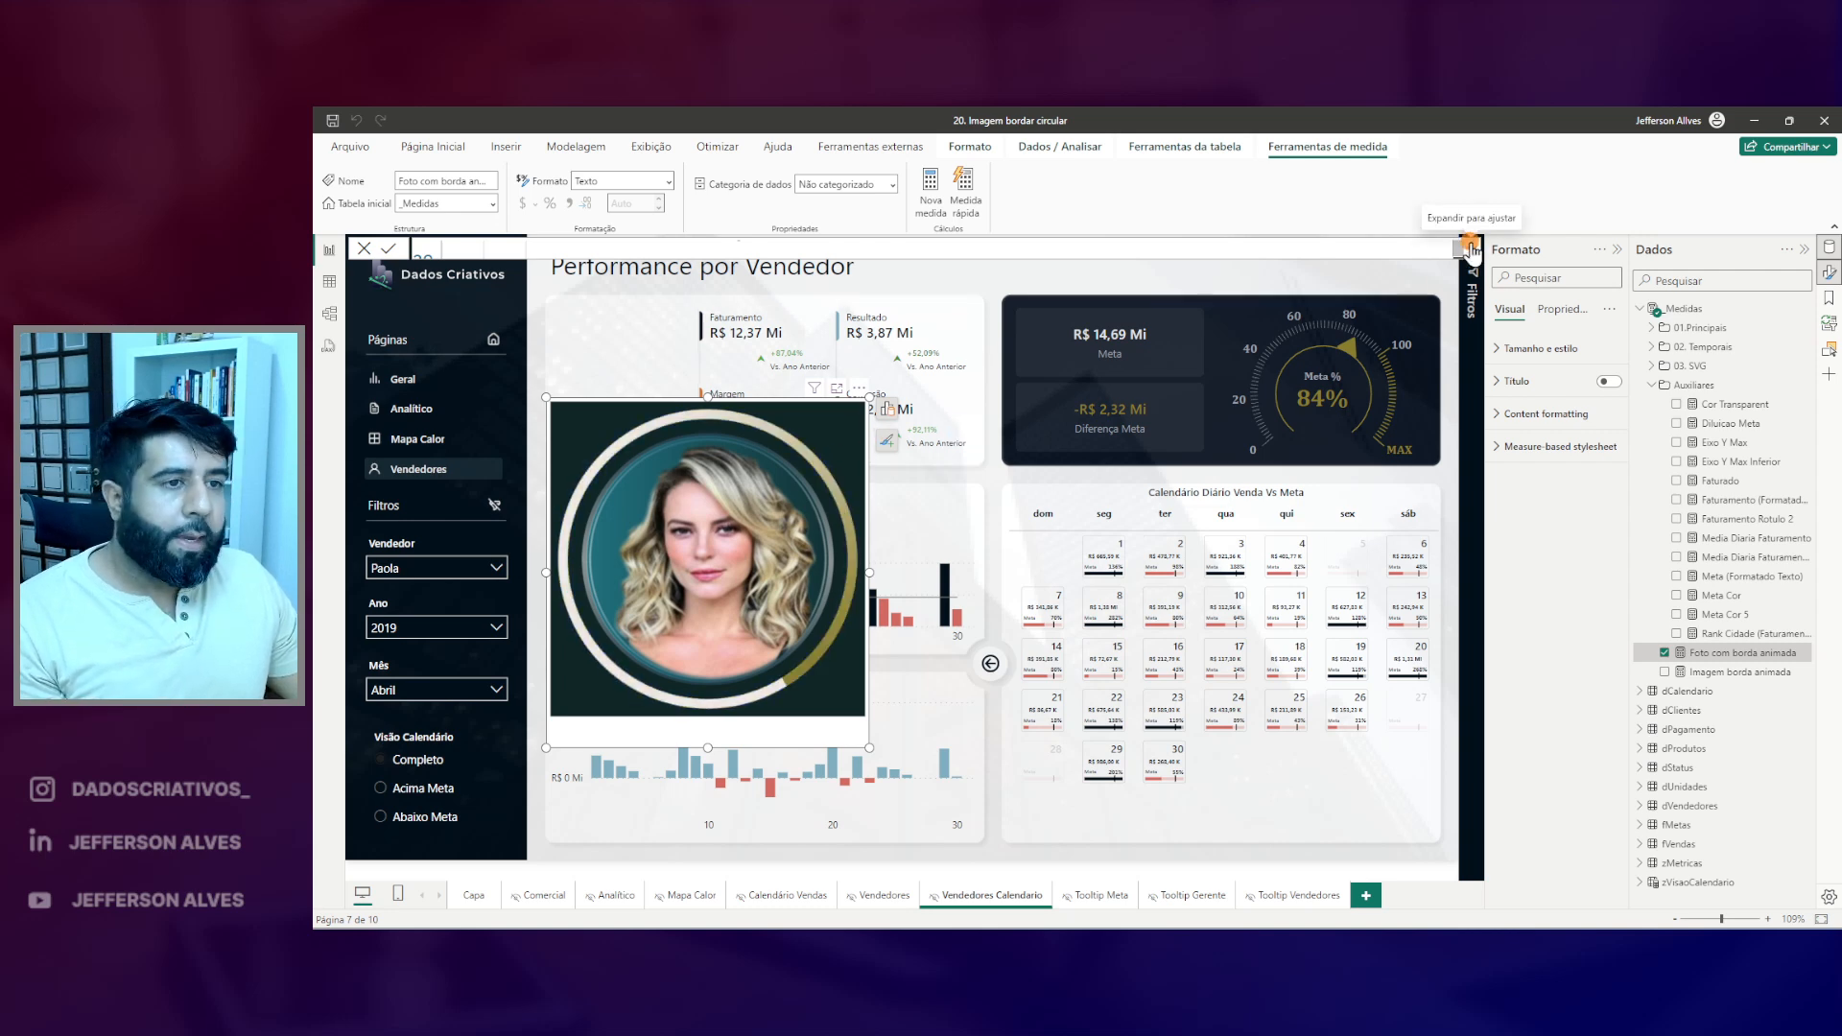
- Remove the background declaration from the .card style in the measure and collapse the formula editor
click(1471, 247)
scroll(973, 456, up, 3)
scroll(973, 456, up, 4)
drag(509, 433, 703, 498)
mouse_move(660, 557)
mouse_down()
mouse_move(743, 545)
mouse_move(532, 585)
mouse_up()
key(Escape)
key(Delete)
key(Delete)
key(Delete)
key(Delete)
key(Delete)
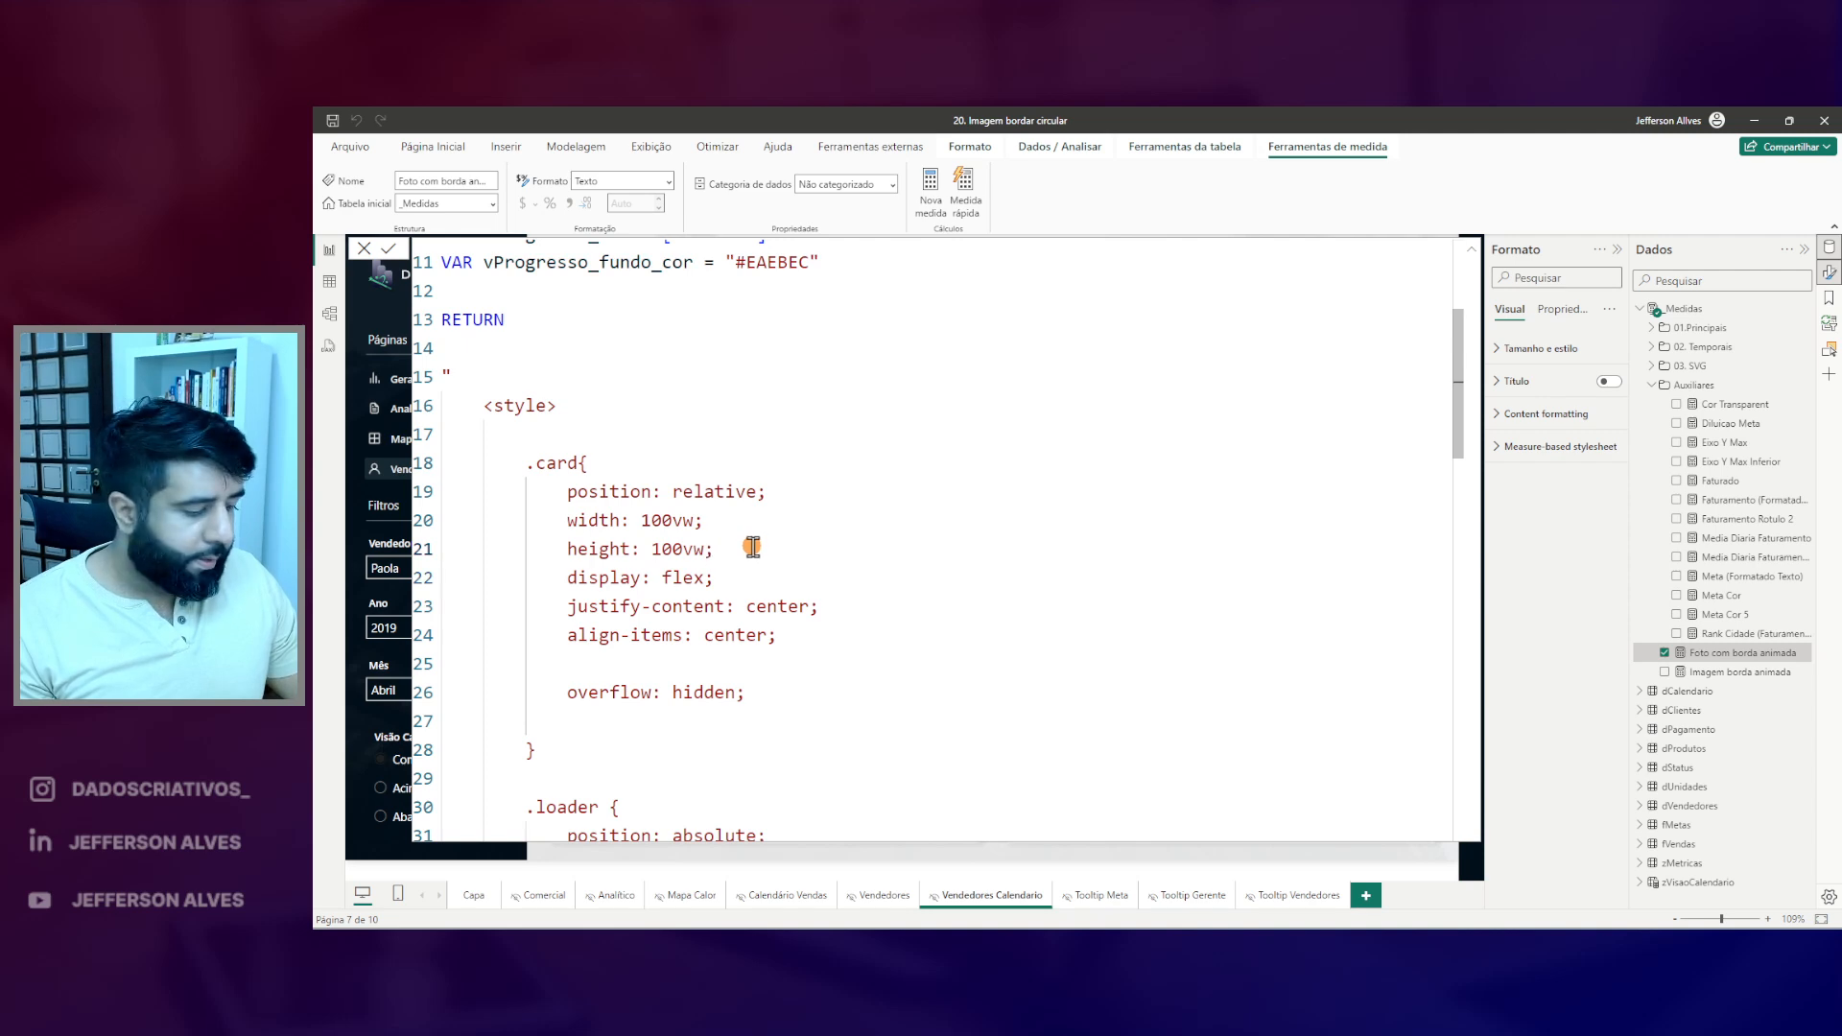
key(Return)
click(1472, 251)
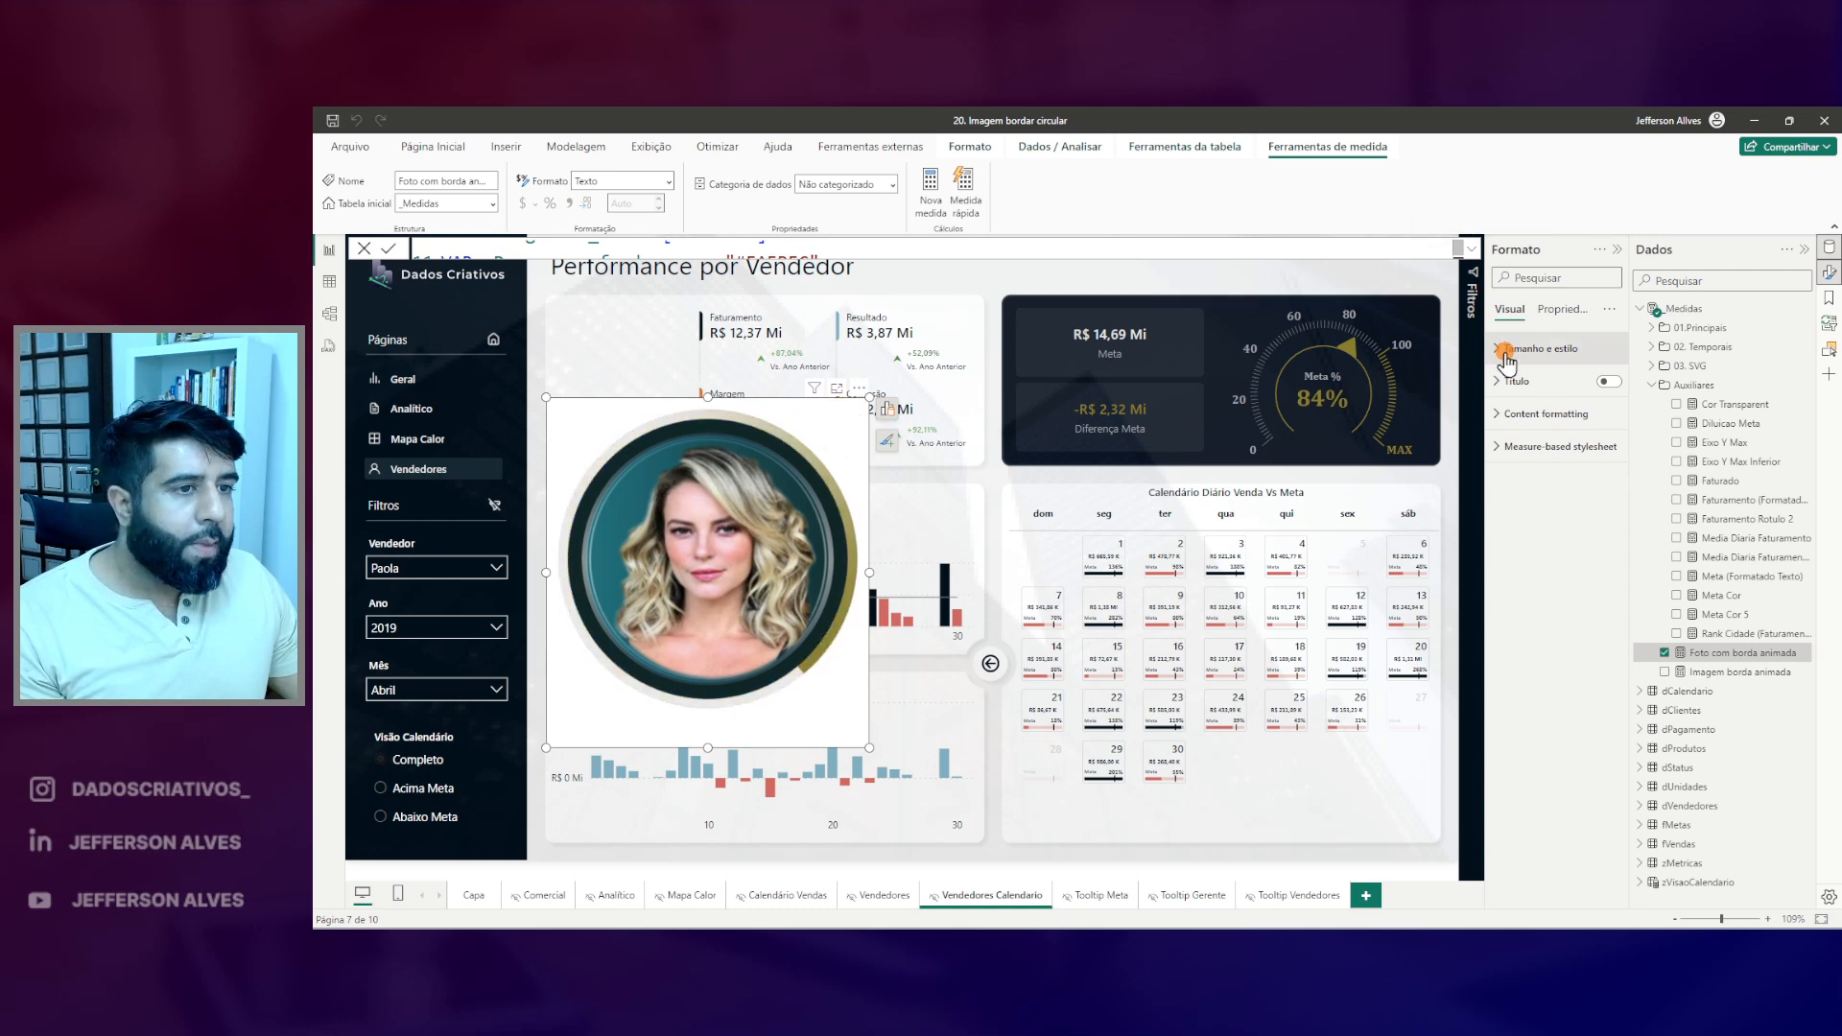
- Expand the photo visual's size and style settings and turn off its Tela de fundo
click(1535, 348)
click(1602, 651)
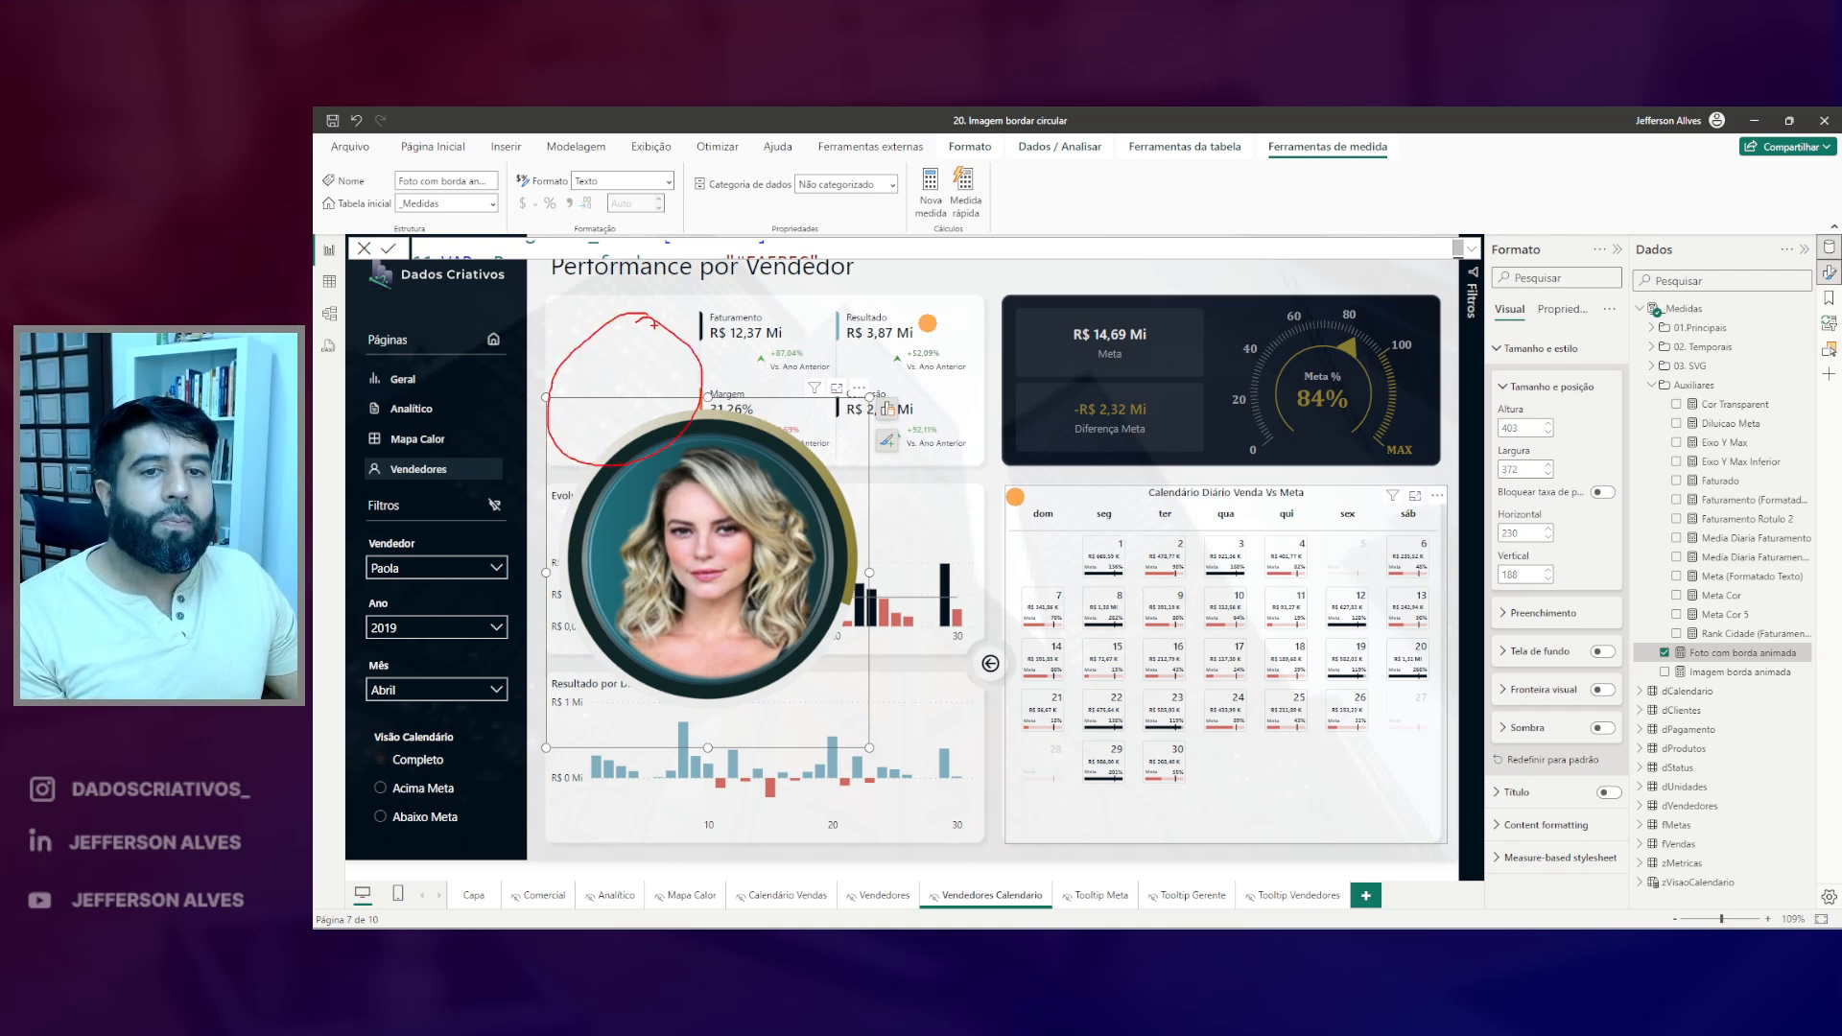
- Declare a variable vBG_cor with the value "#ff0" below vProgresso_fundo_cor in the measure
click(1459, 255)
scroll(926, 465, up, 3)
key(Return)
key(Return)
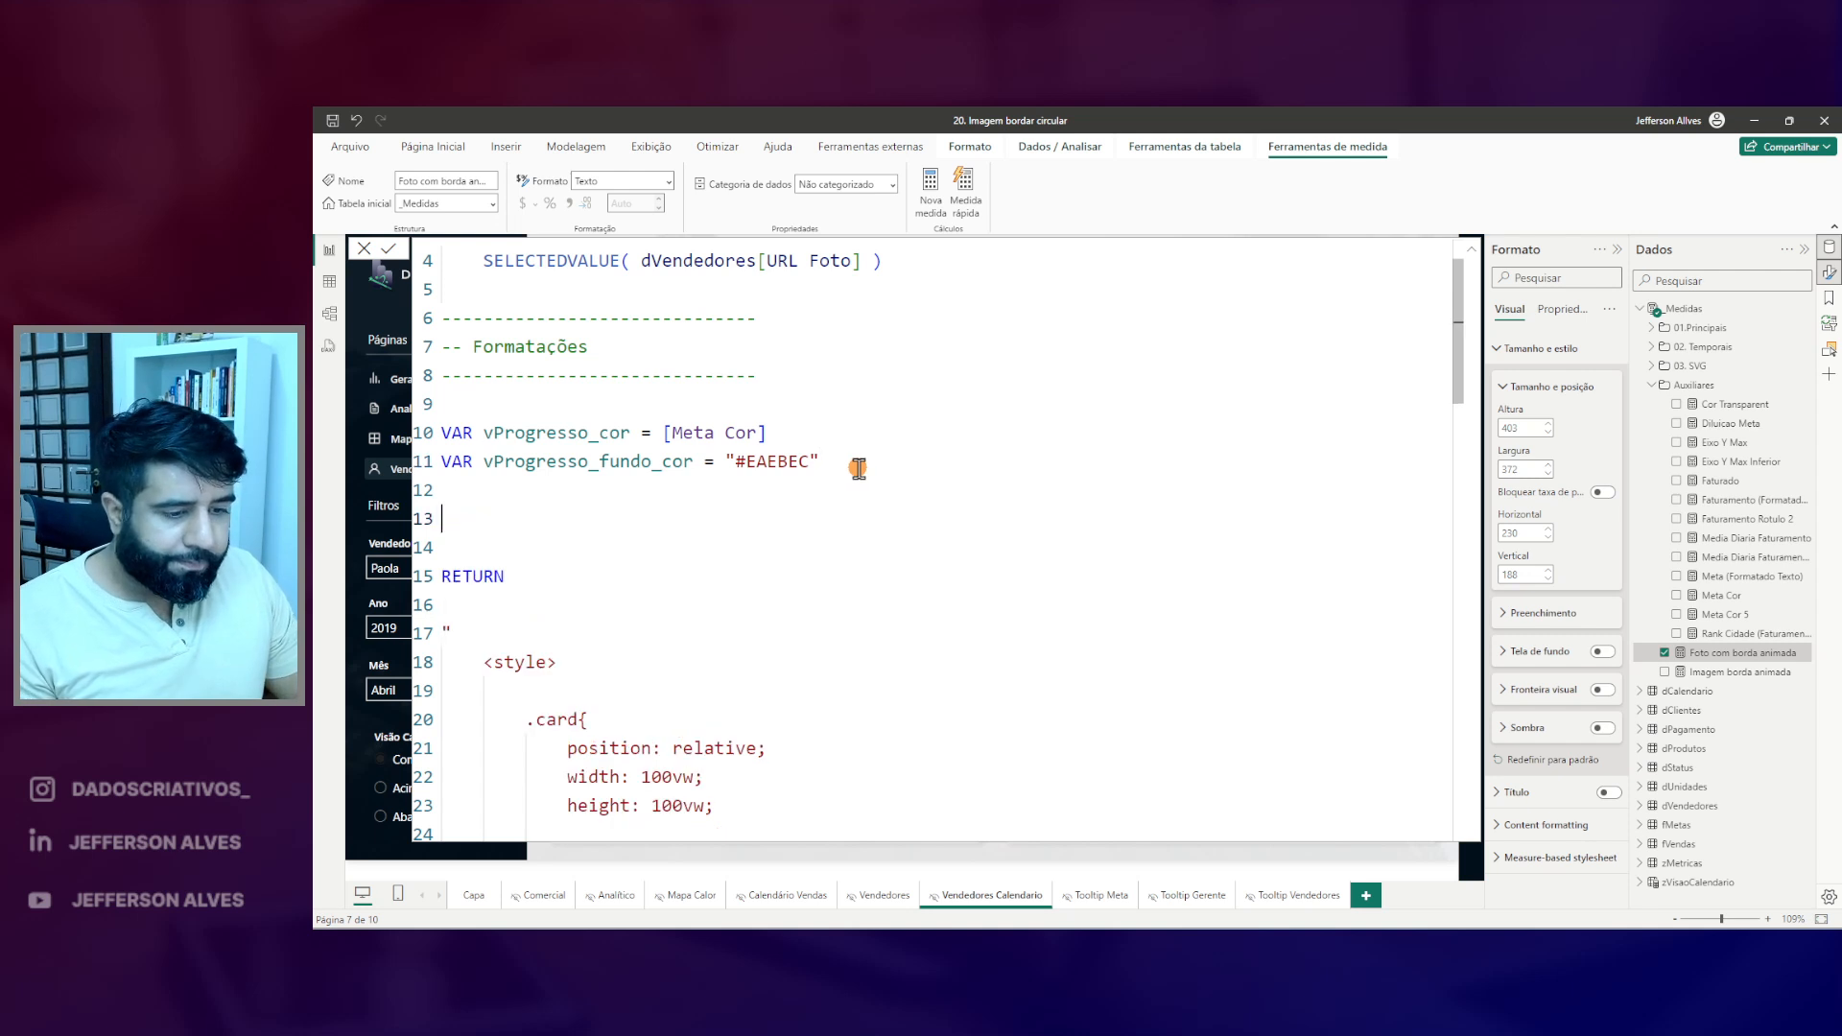
text(VAR vBG_cor = "#ff0)
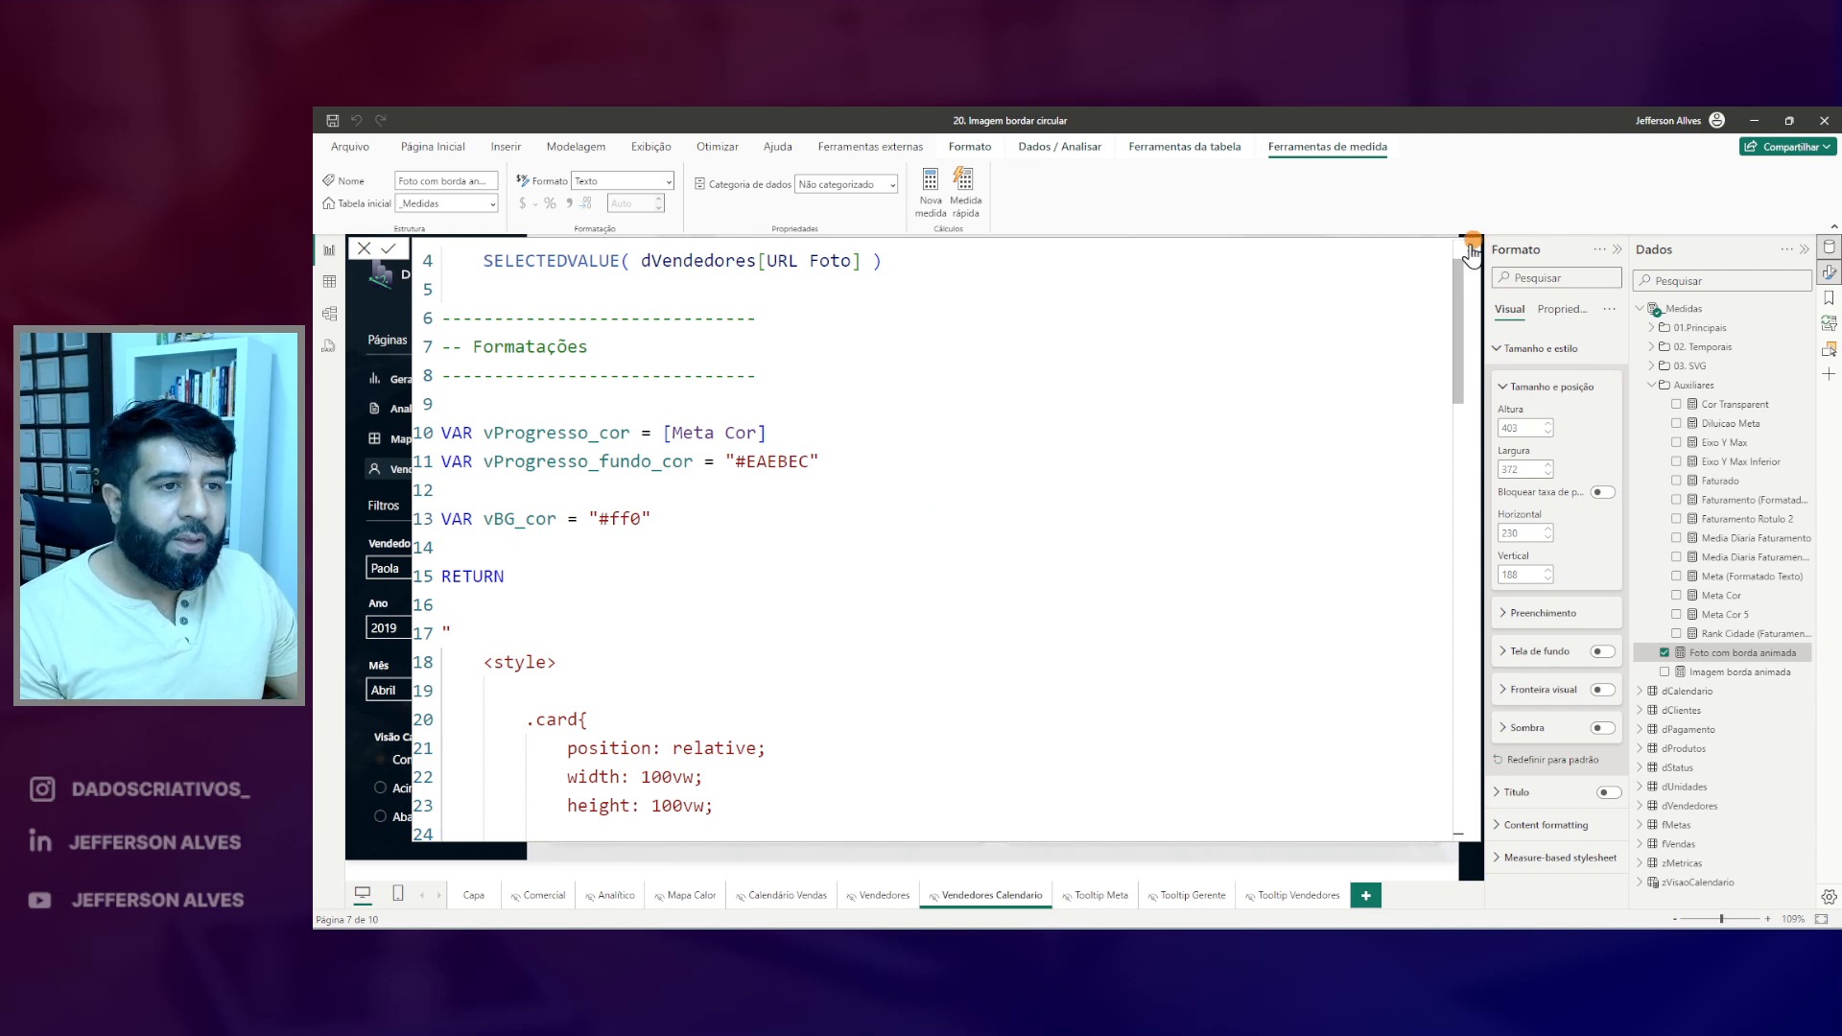
- Replace the .fundo_img background colour with the concatenated variable vBG_cor
double_click(521, 518)
scroll(715, 503, down, 11)
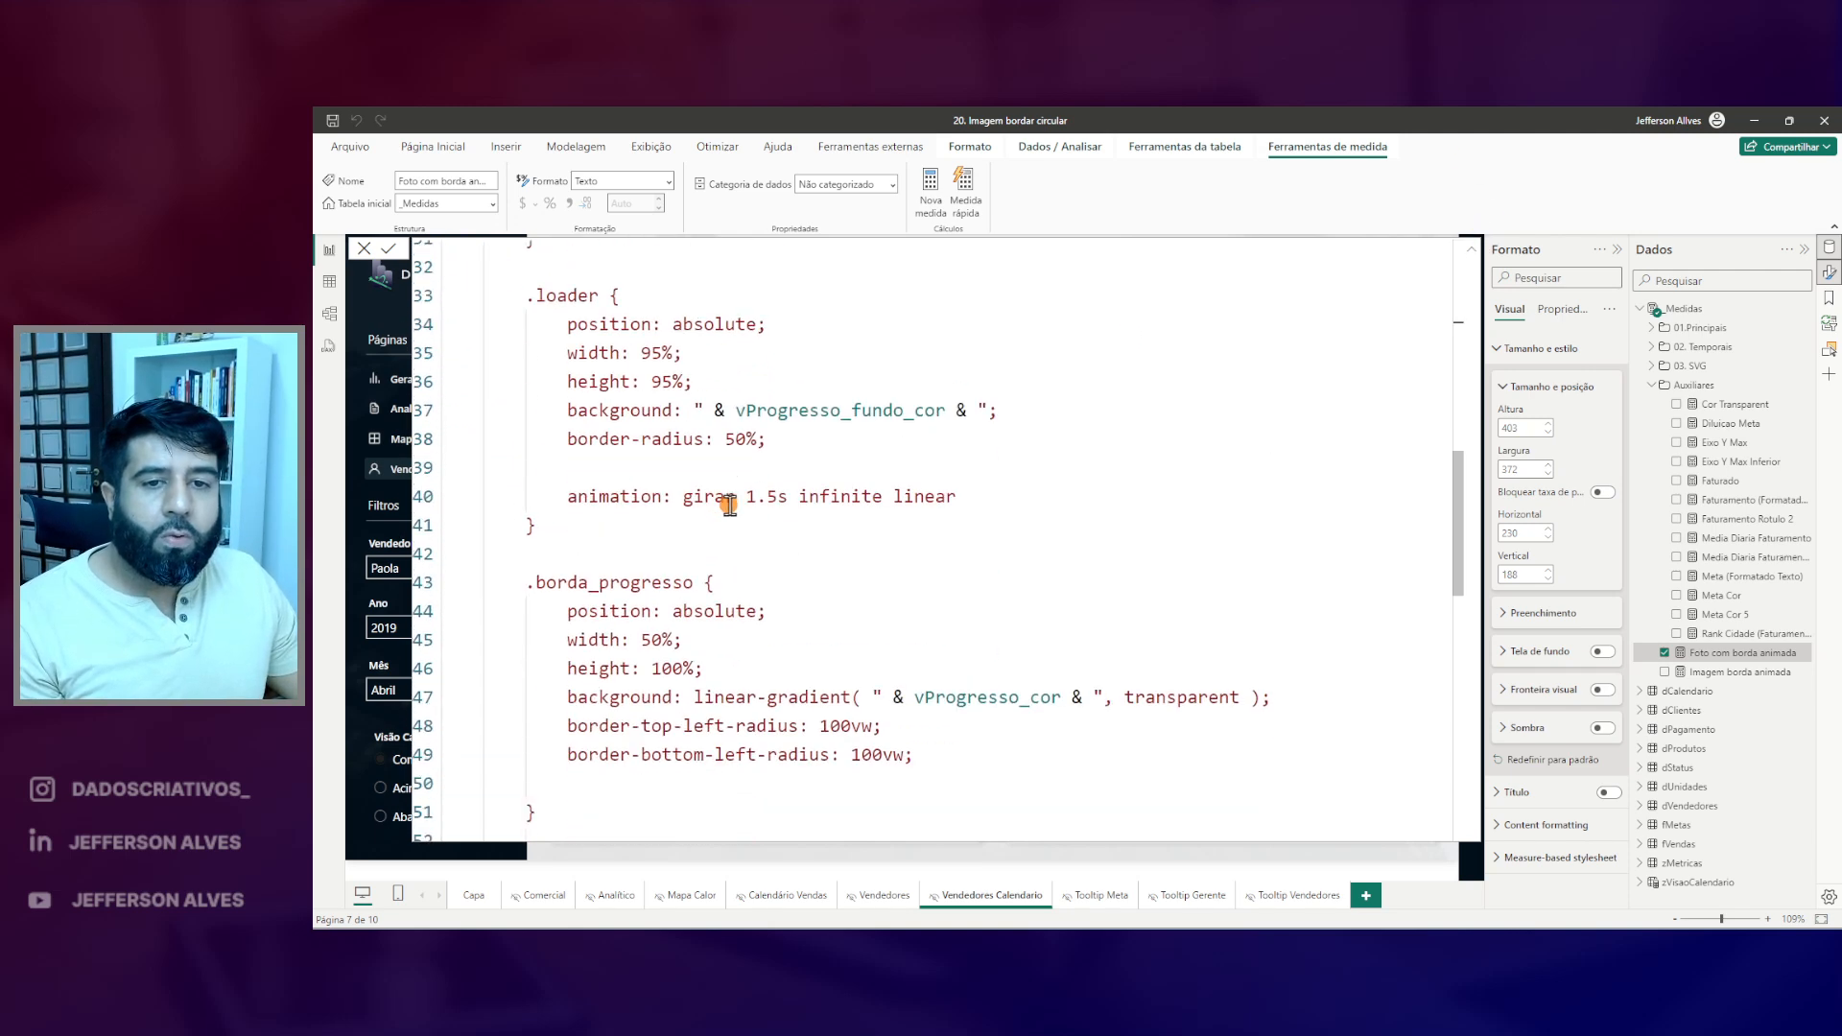
scroll(710, 516, down, 2)
double_click(585, 512)
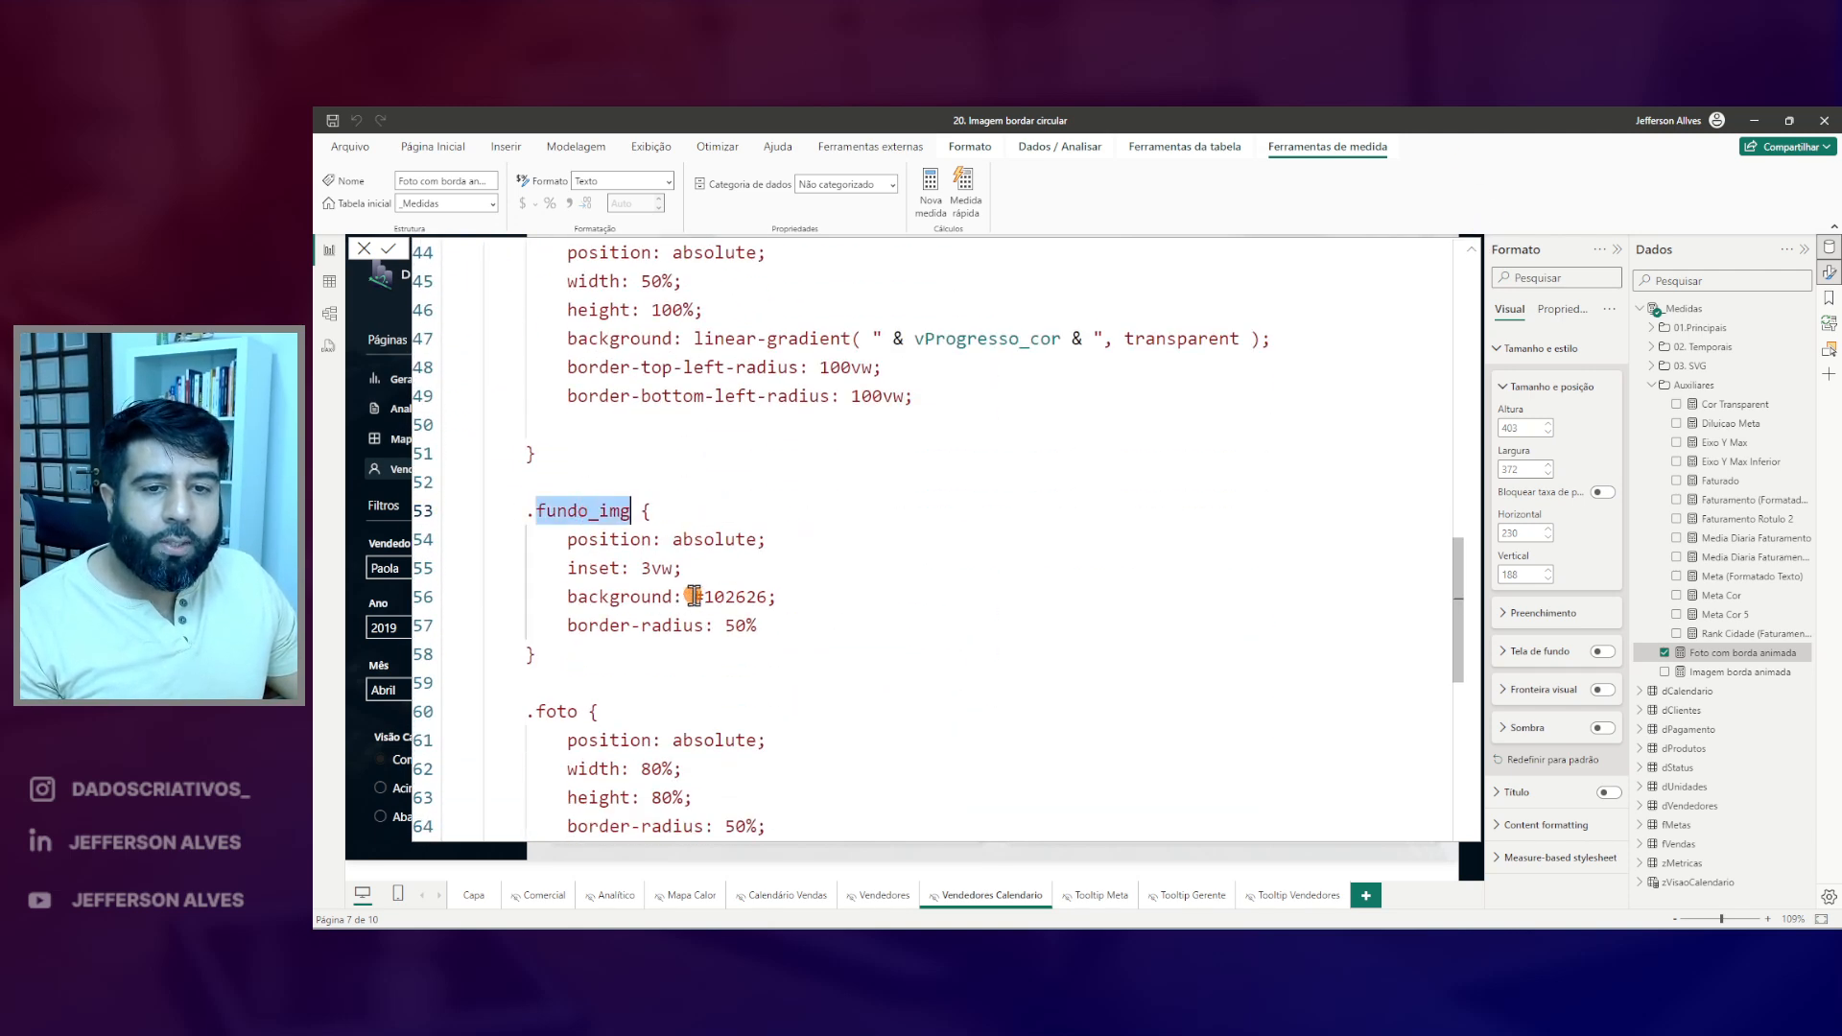
drag(692, 596, 766, 596)
key(BackSpace)
text(" &&)
key(BackSpace)
key(BackSpace)
text(vBG_cor & ")
click(1502, 239)
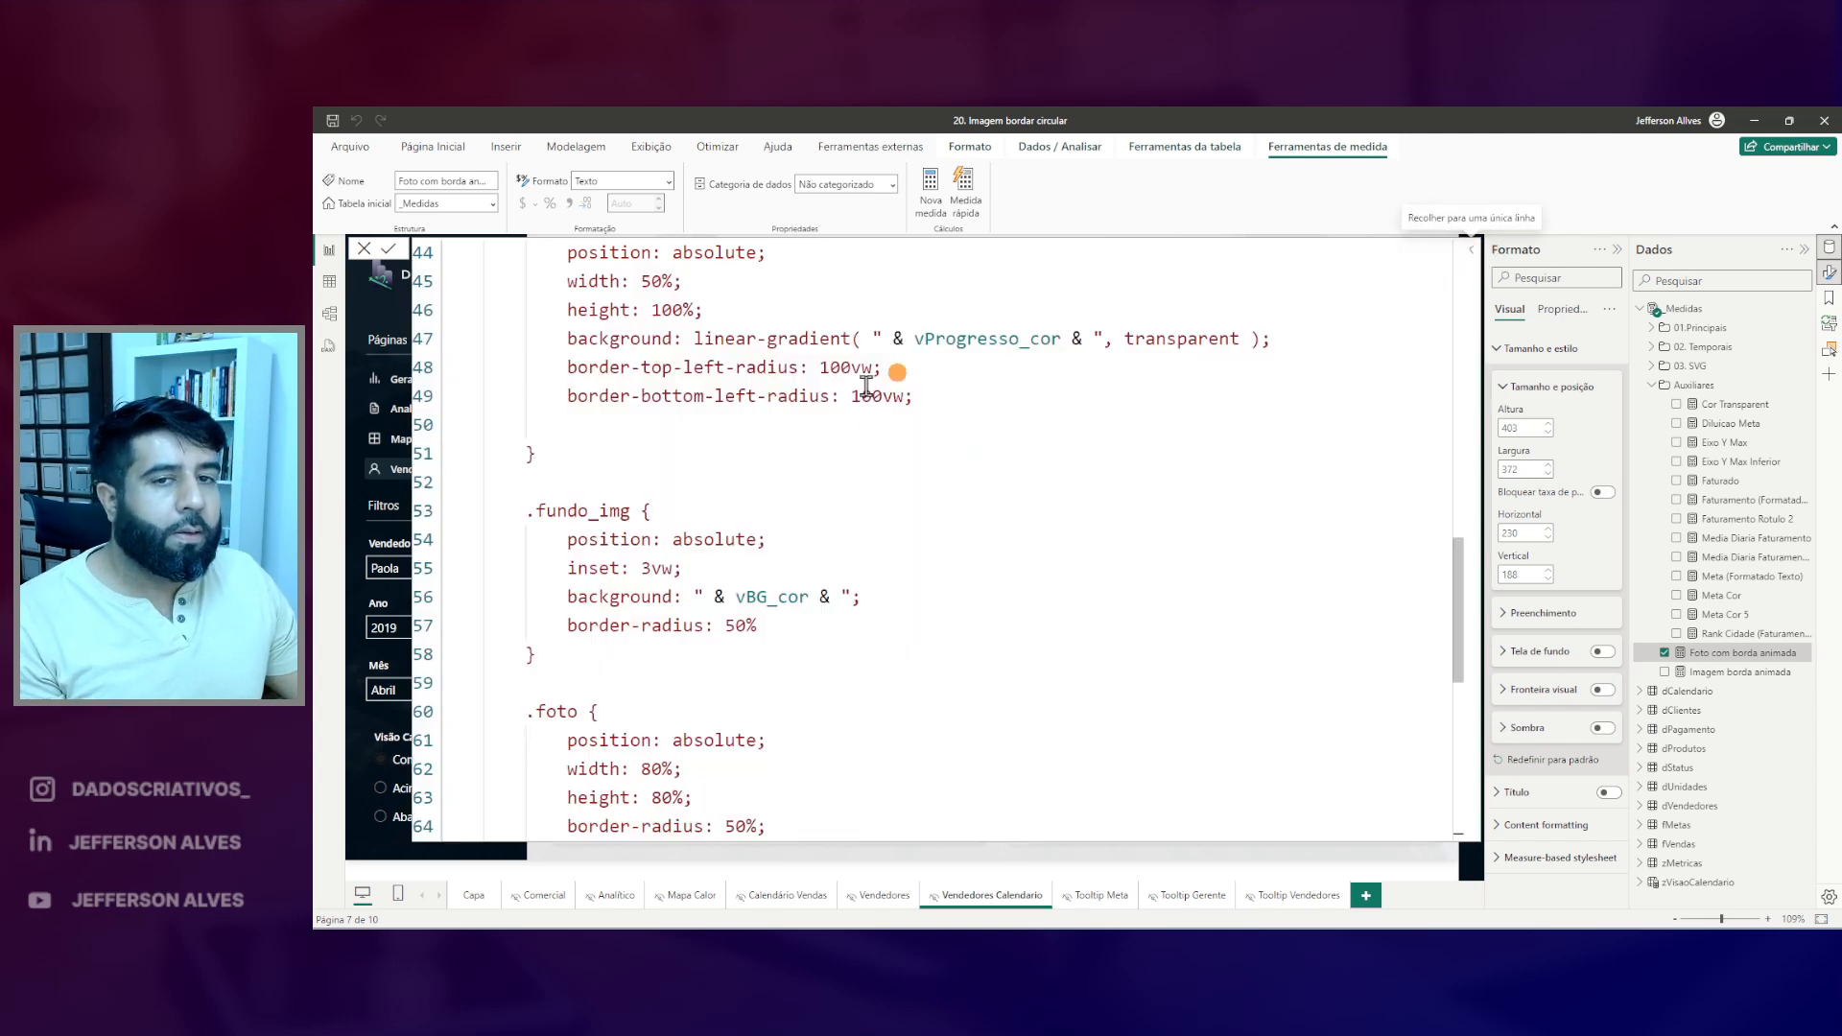
- Try "#000" as the vBG_cor value, commit the measure and collapse the formula editor
click(1471, 249)
scroll(774, 403, up, 7)
double_click(624, 598)
text(00)
key(Return)
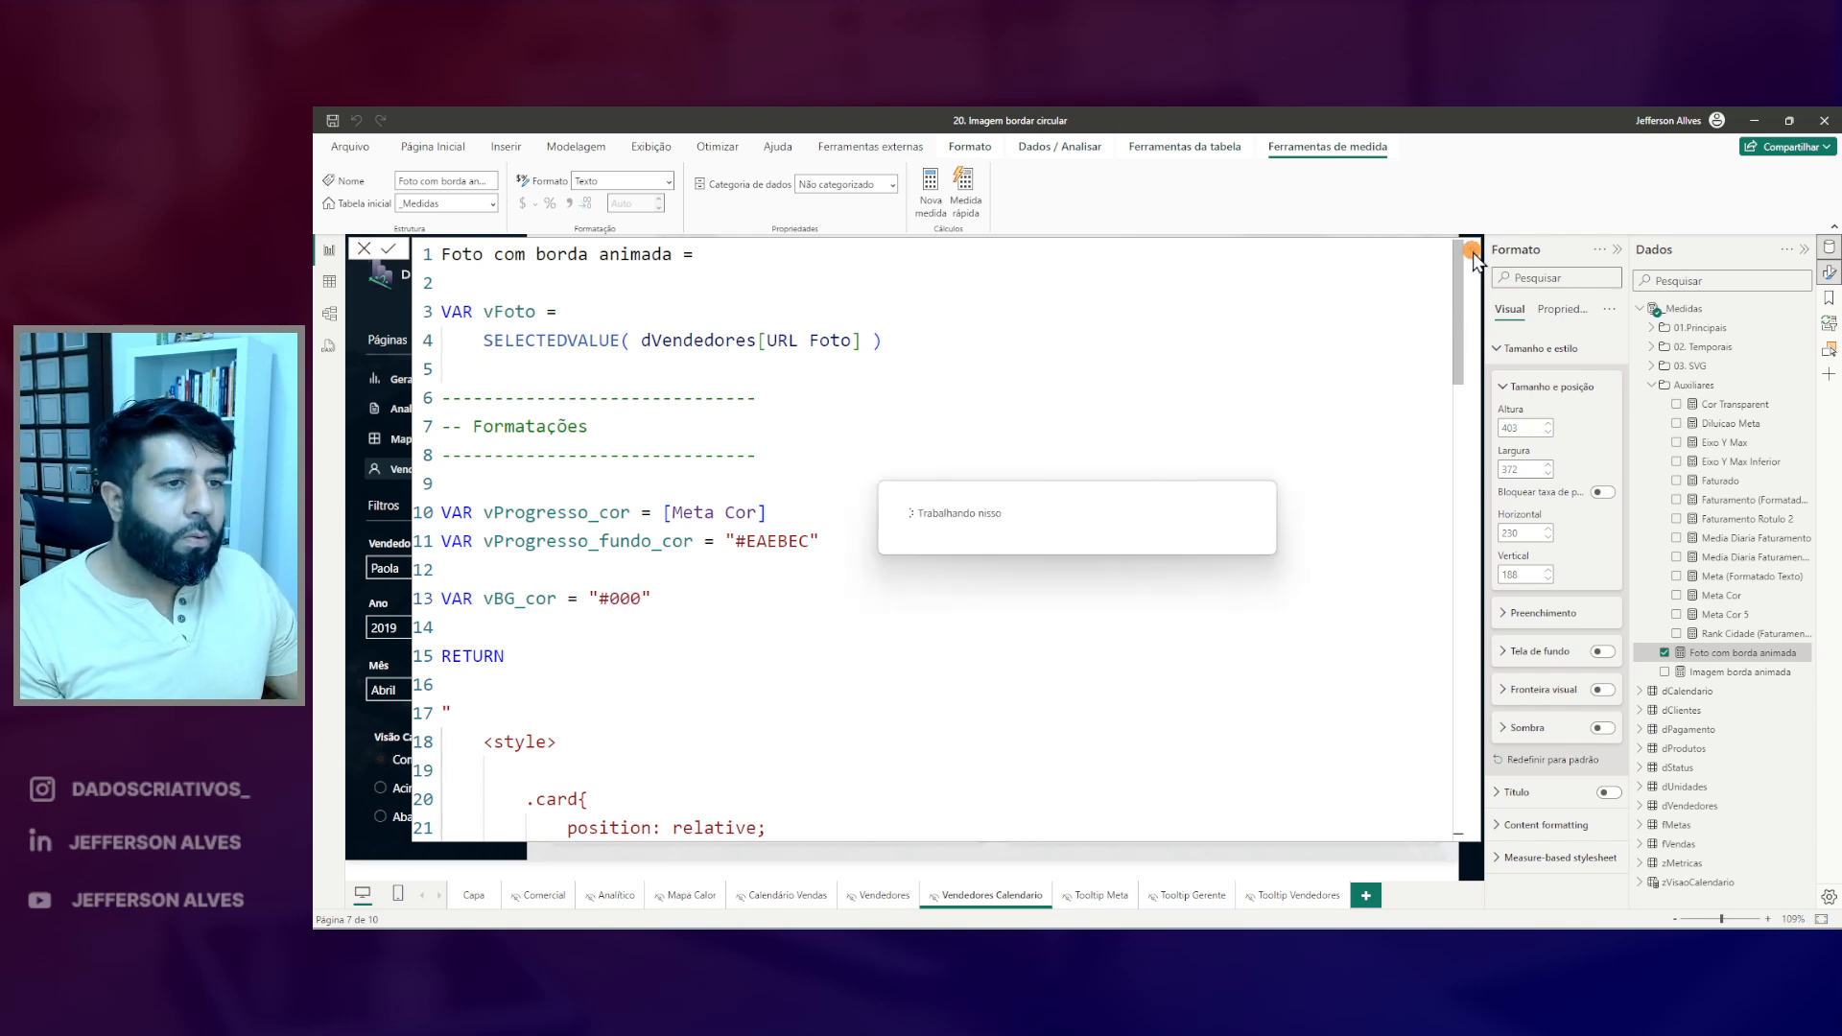
click(1471, 249)
- Set vBG_cor to "#f2f3f4", commit the measure and collapse the formula editor
click(1471, 249)
double_click(624, 598)
text(f2f3f4)
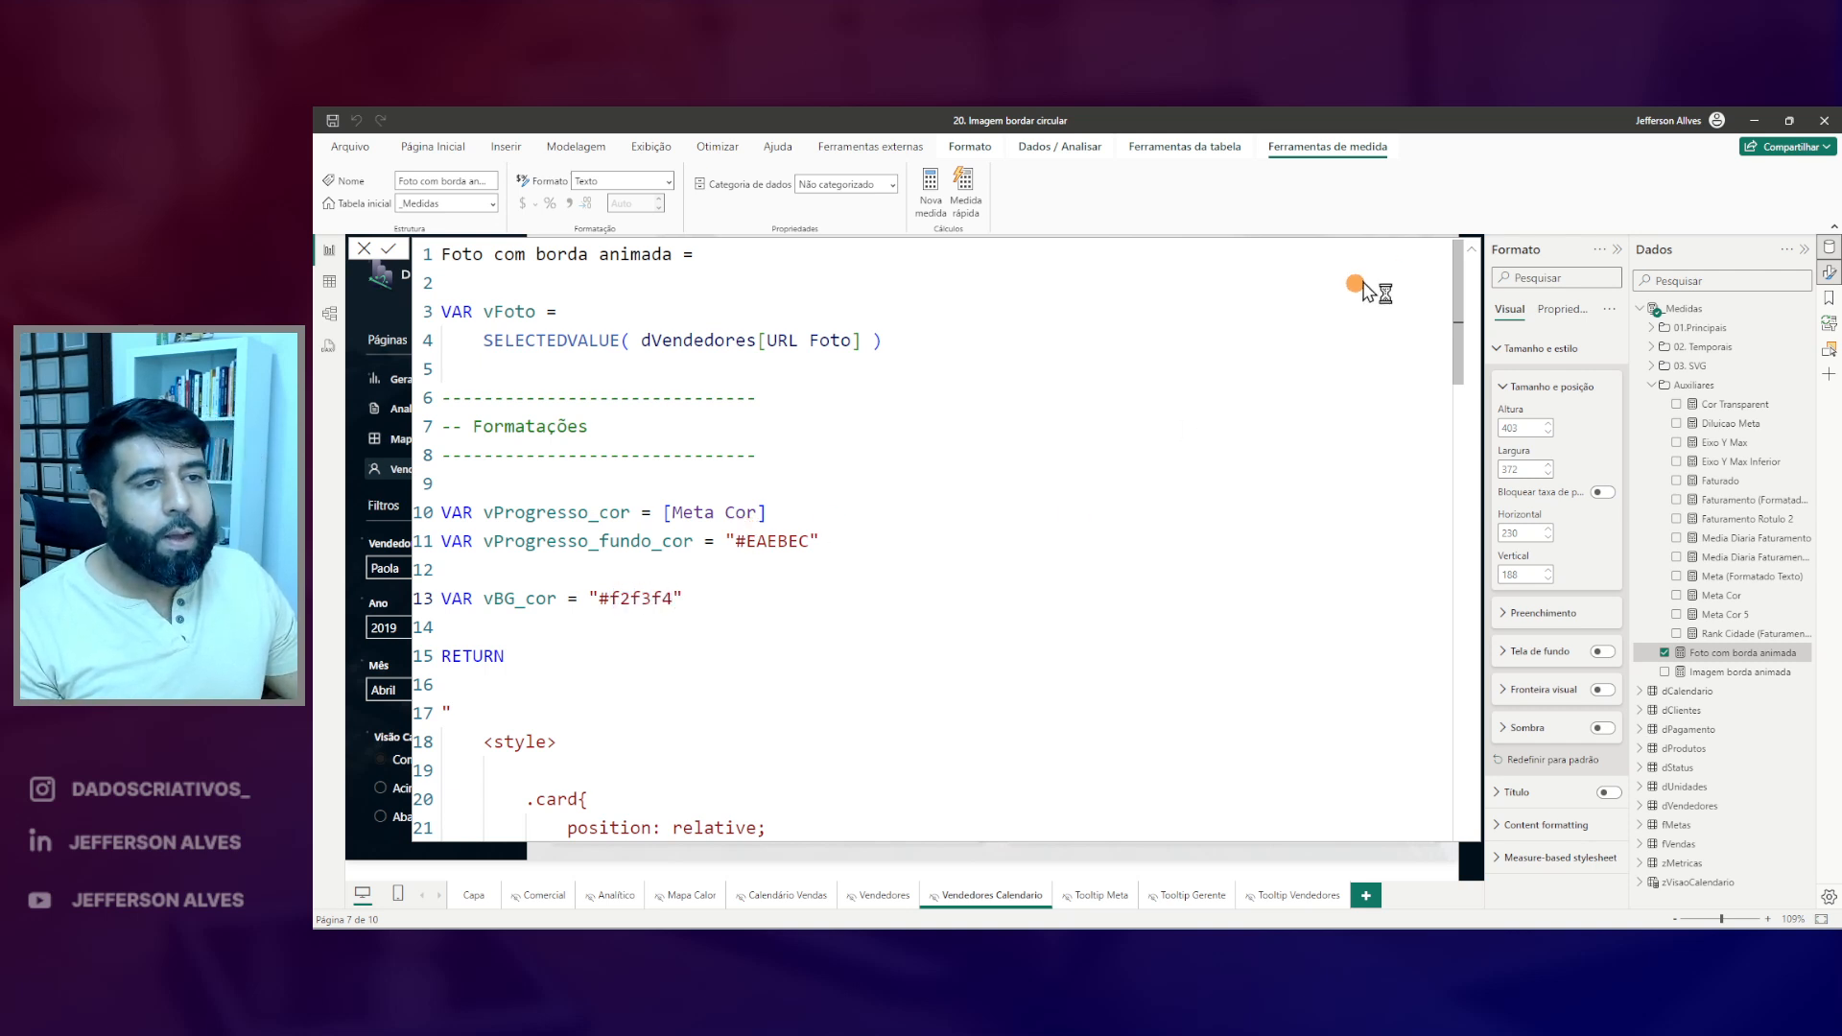
key(Return)
click(1471, 250)
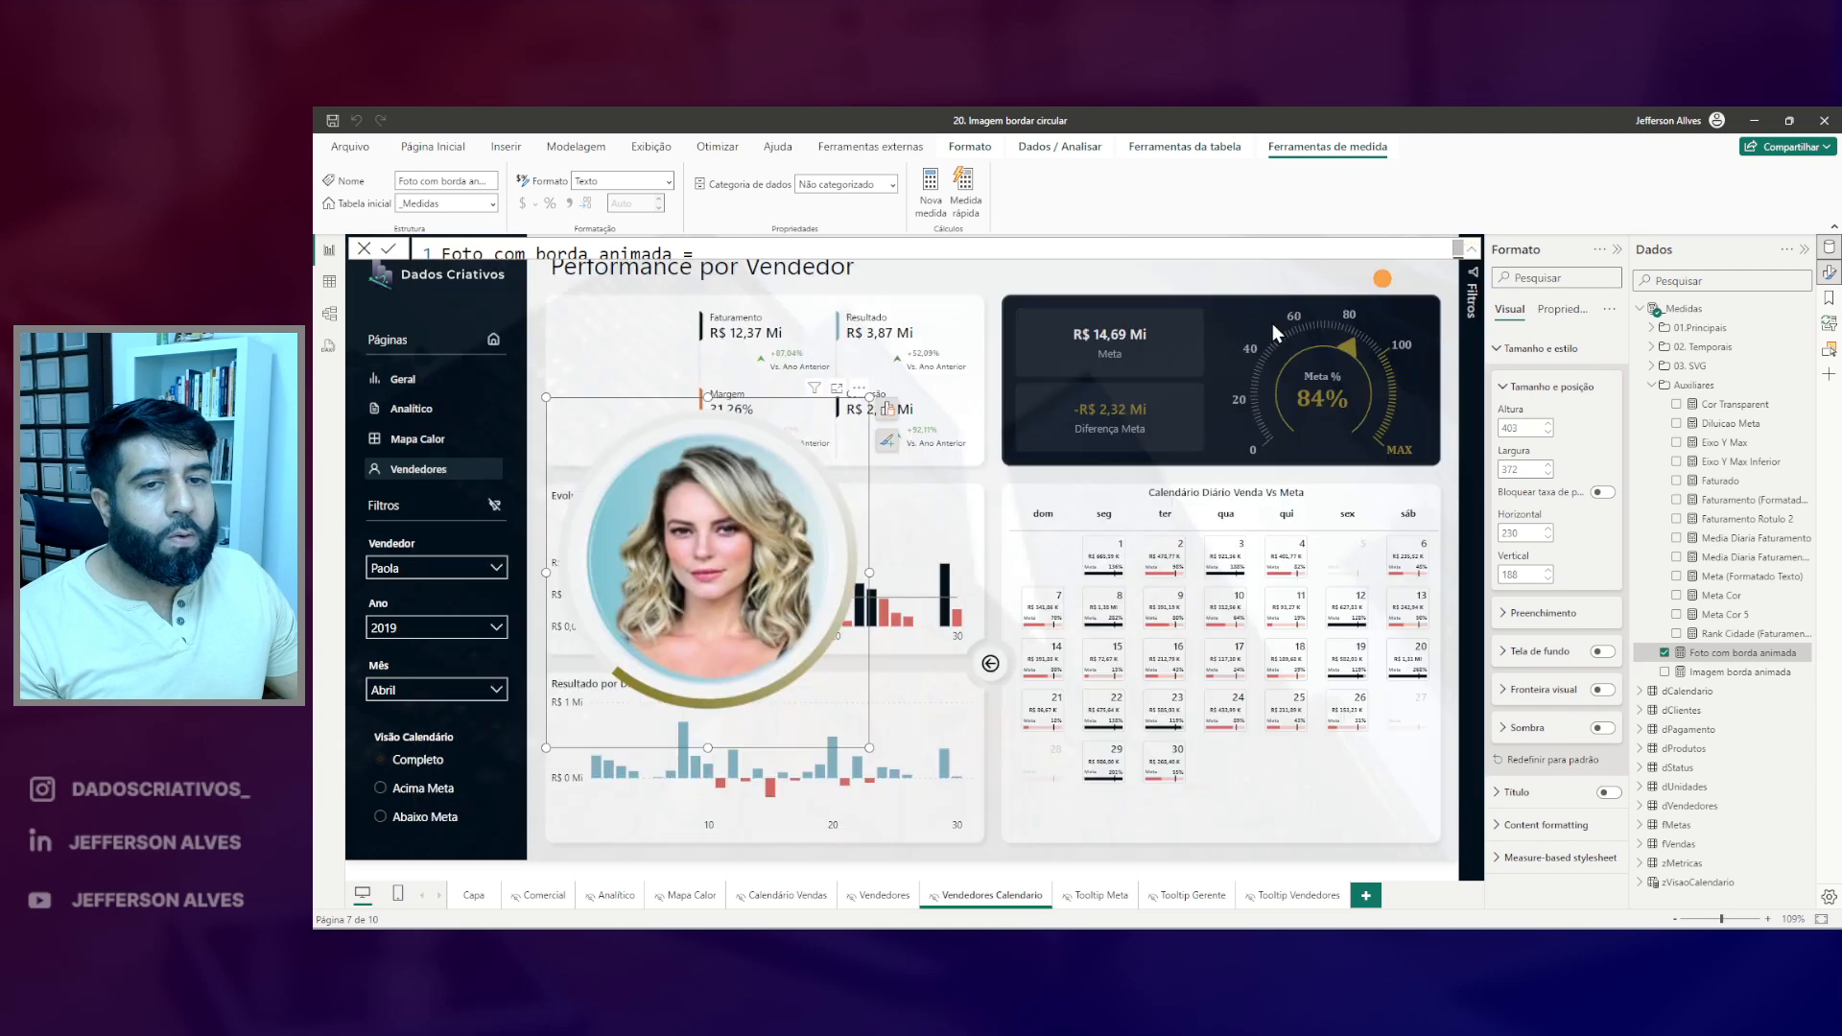
- Move the photo visual to the blank area beside the Faturamento card and shrink it to about 170 wide by 171 high
drag(865, 756, 811, 699)
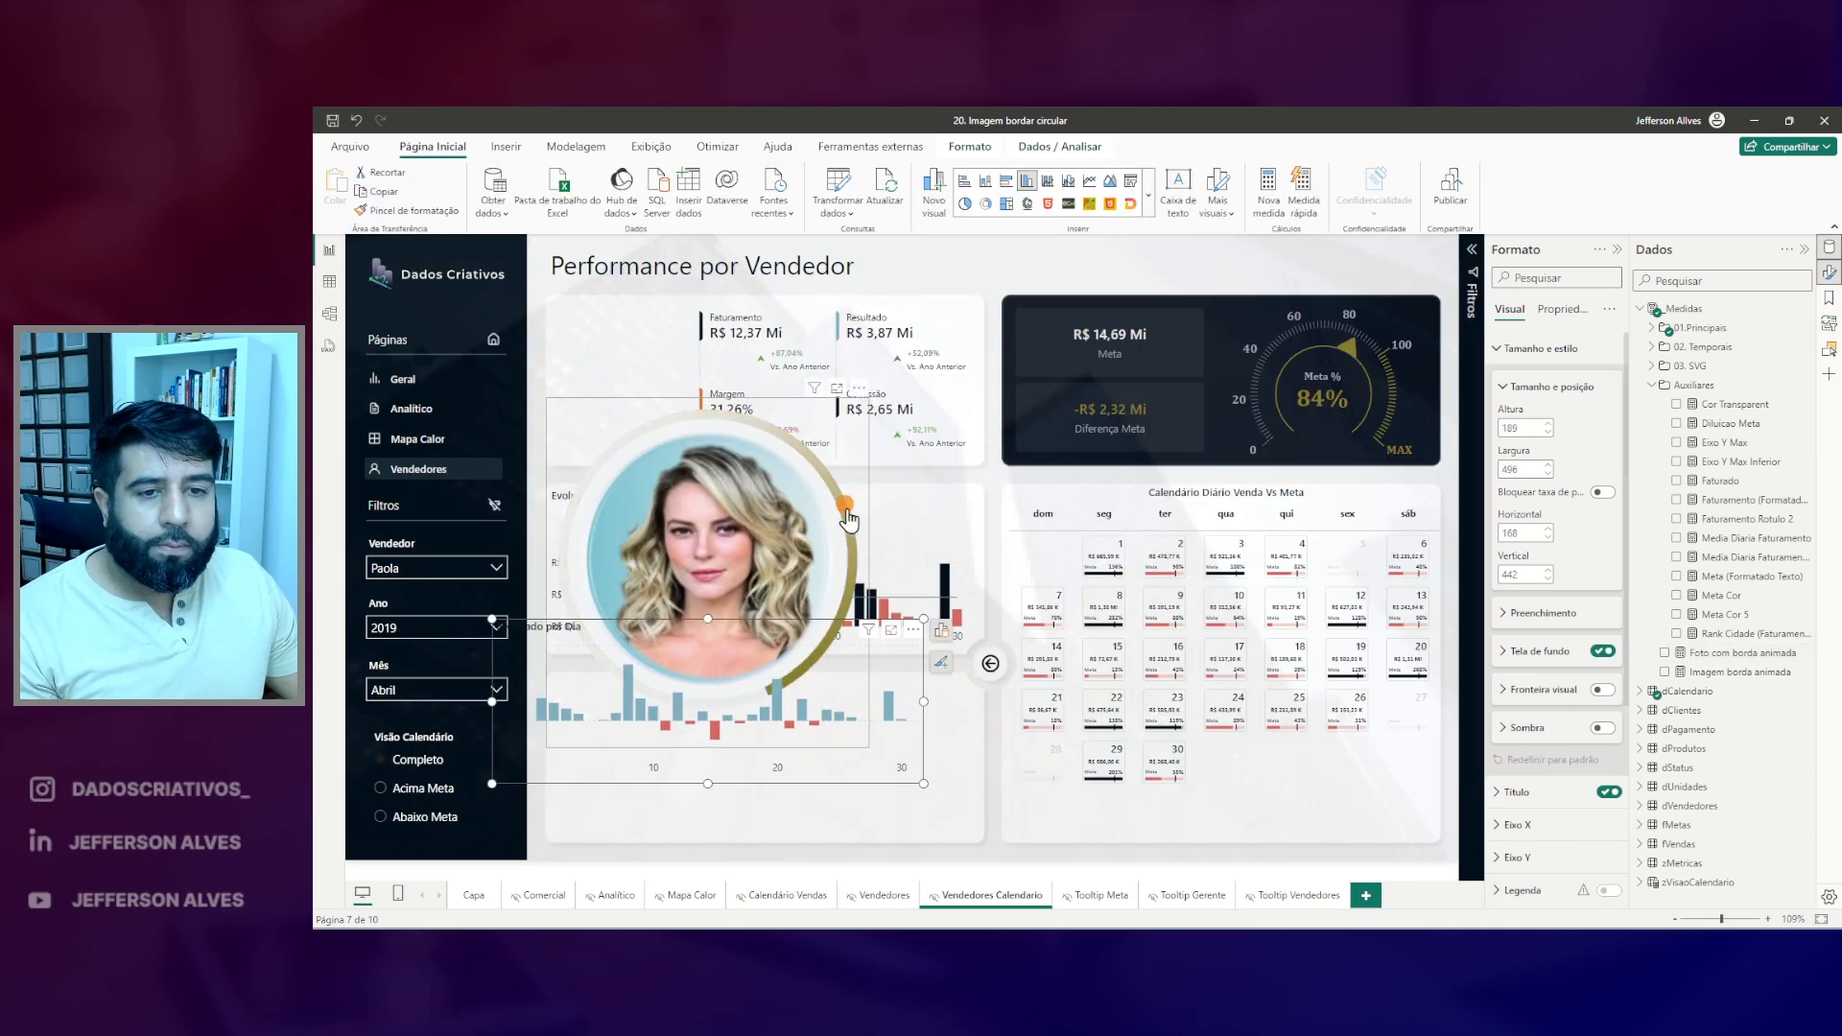
key(ctrl+z)
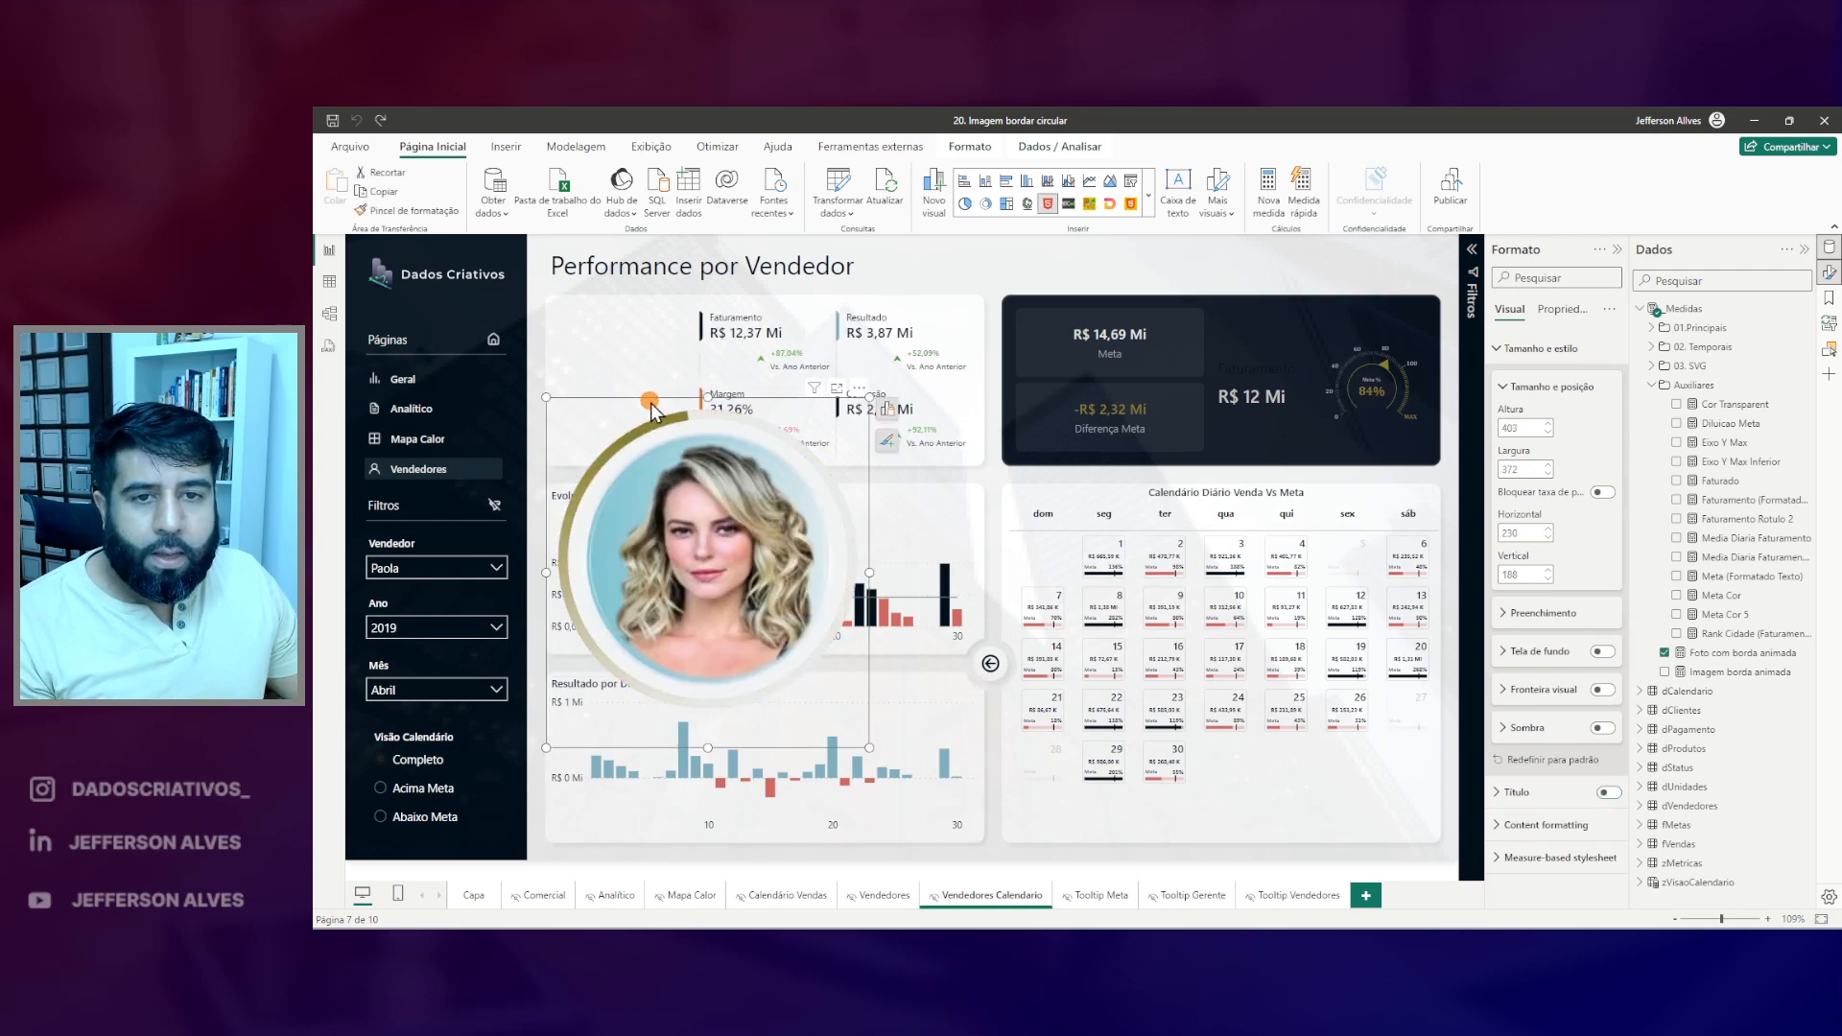
click(652, 305)
drag(653, 303, 651, 303)
drag(868, 643, 658, 469)
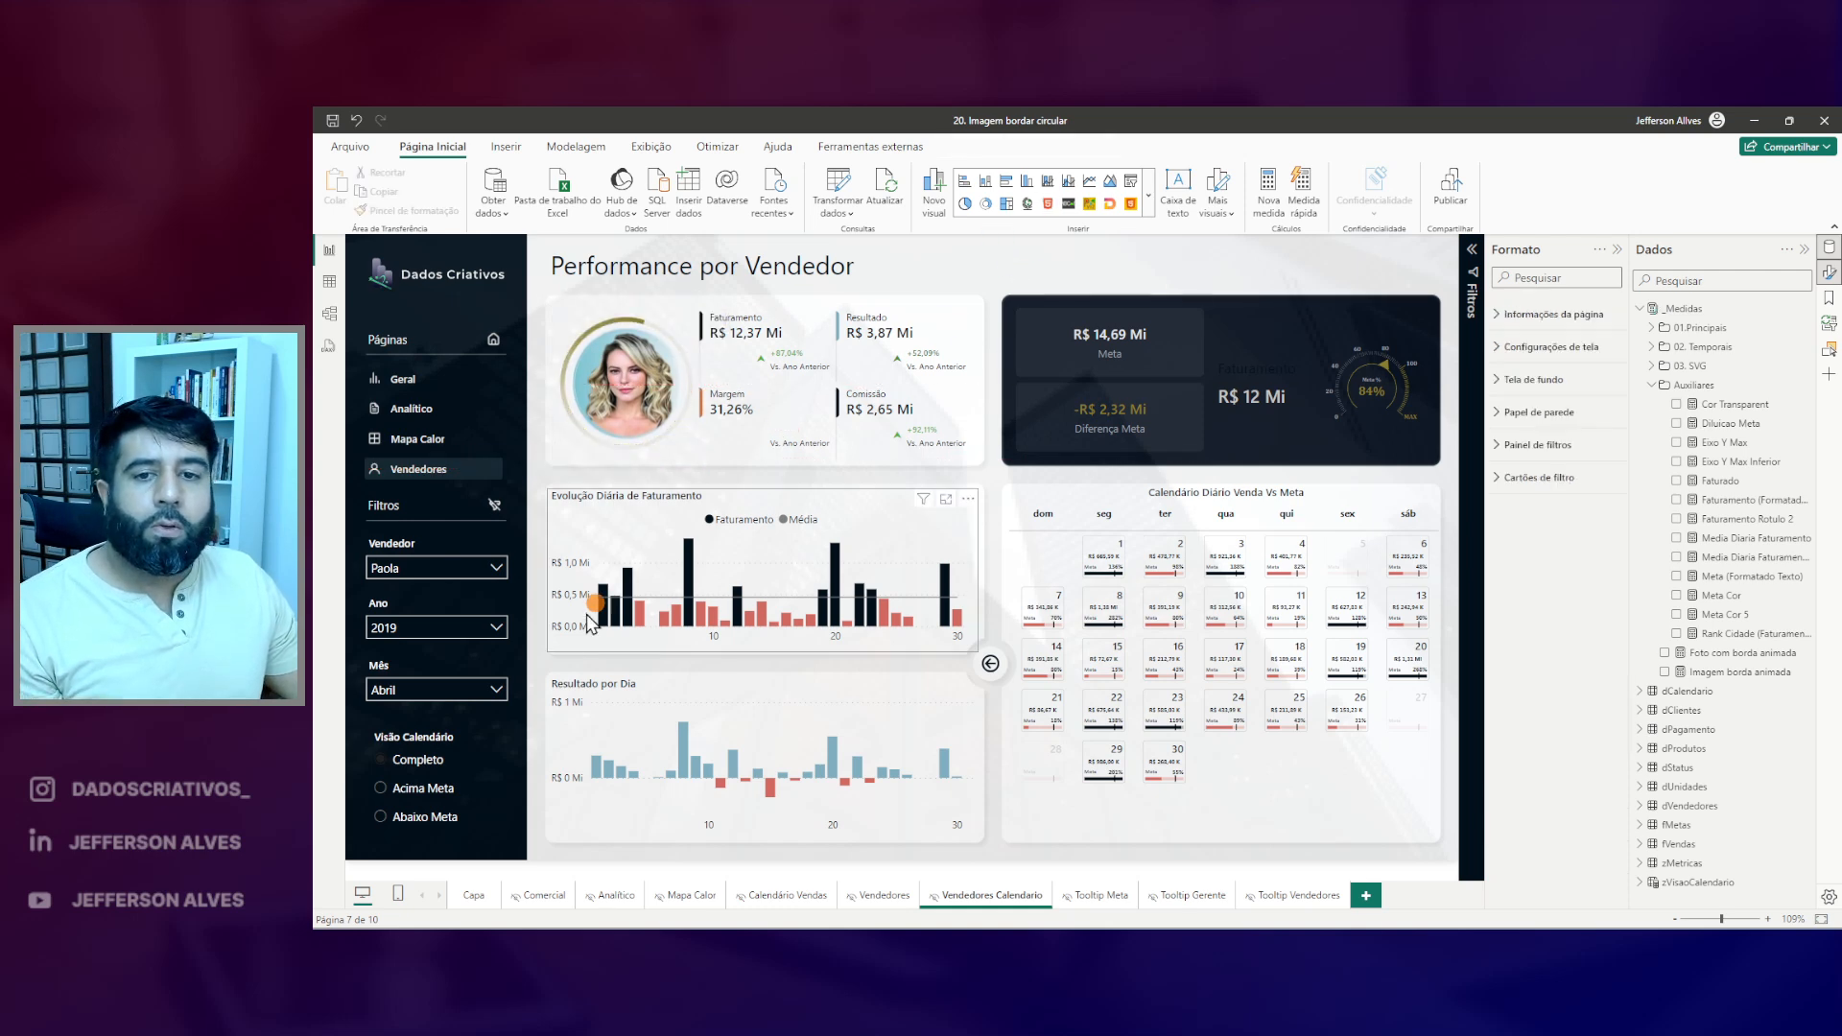
- Filter Mês to Maio and Outubro, comparing the photo border's colour with the Meta % gauge
click(413, 690)
click(420, 662)
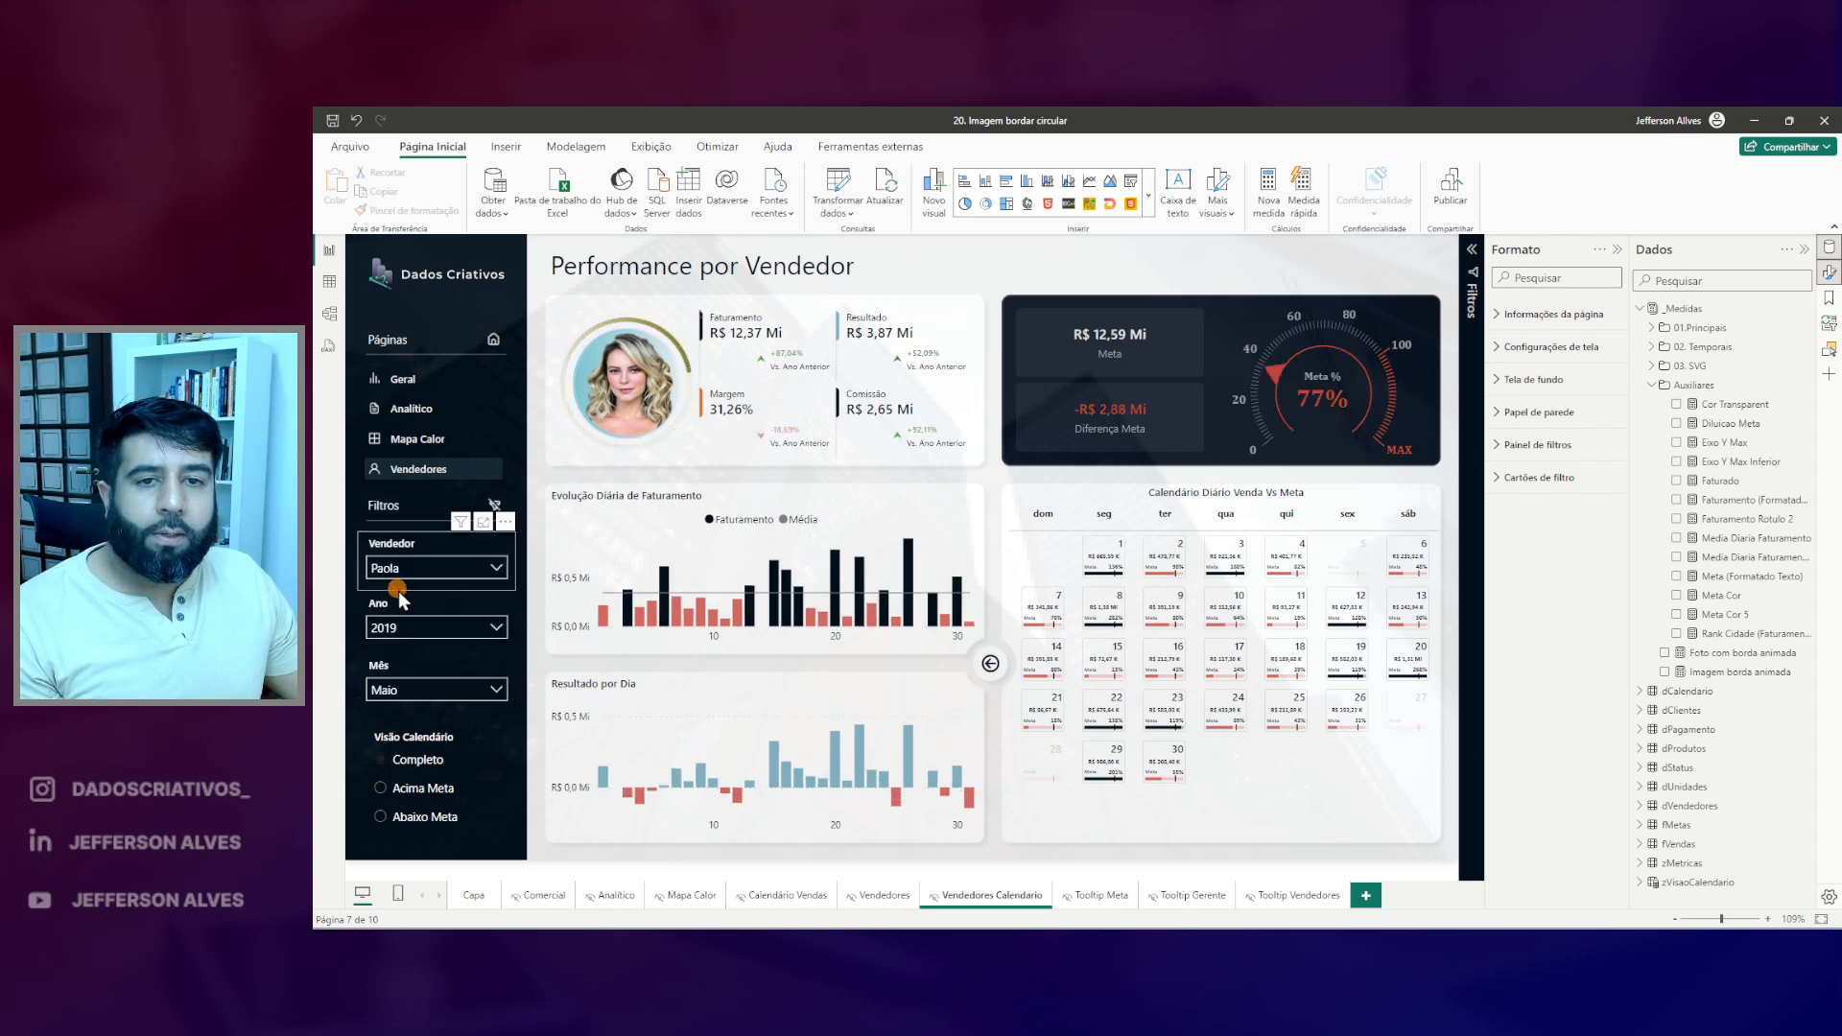
click(422, 690)
scroll(422, 662, down, 2)
click(415, 652)
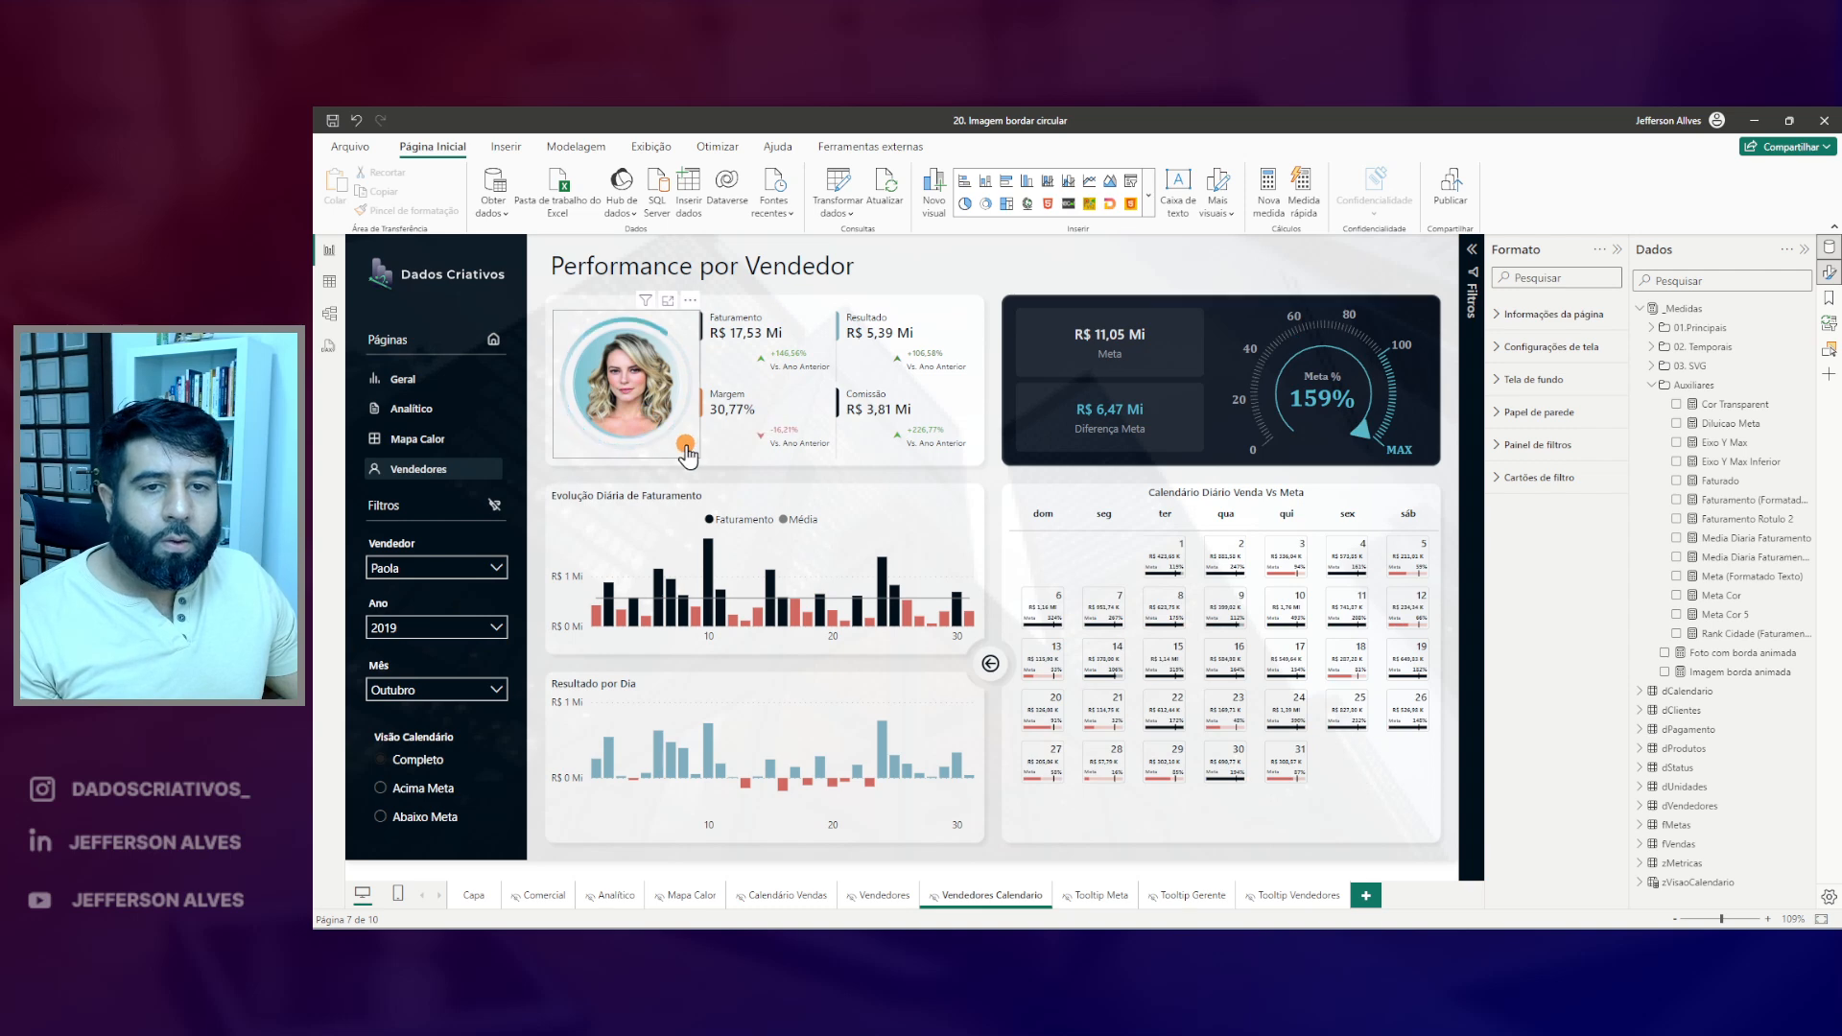
- Collapse the Auxiliares folder and open the Foto com borda animada measure in the expanded formula editor
click(1651, 385)
click(1689, 404)
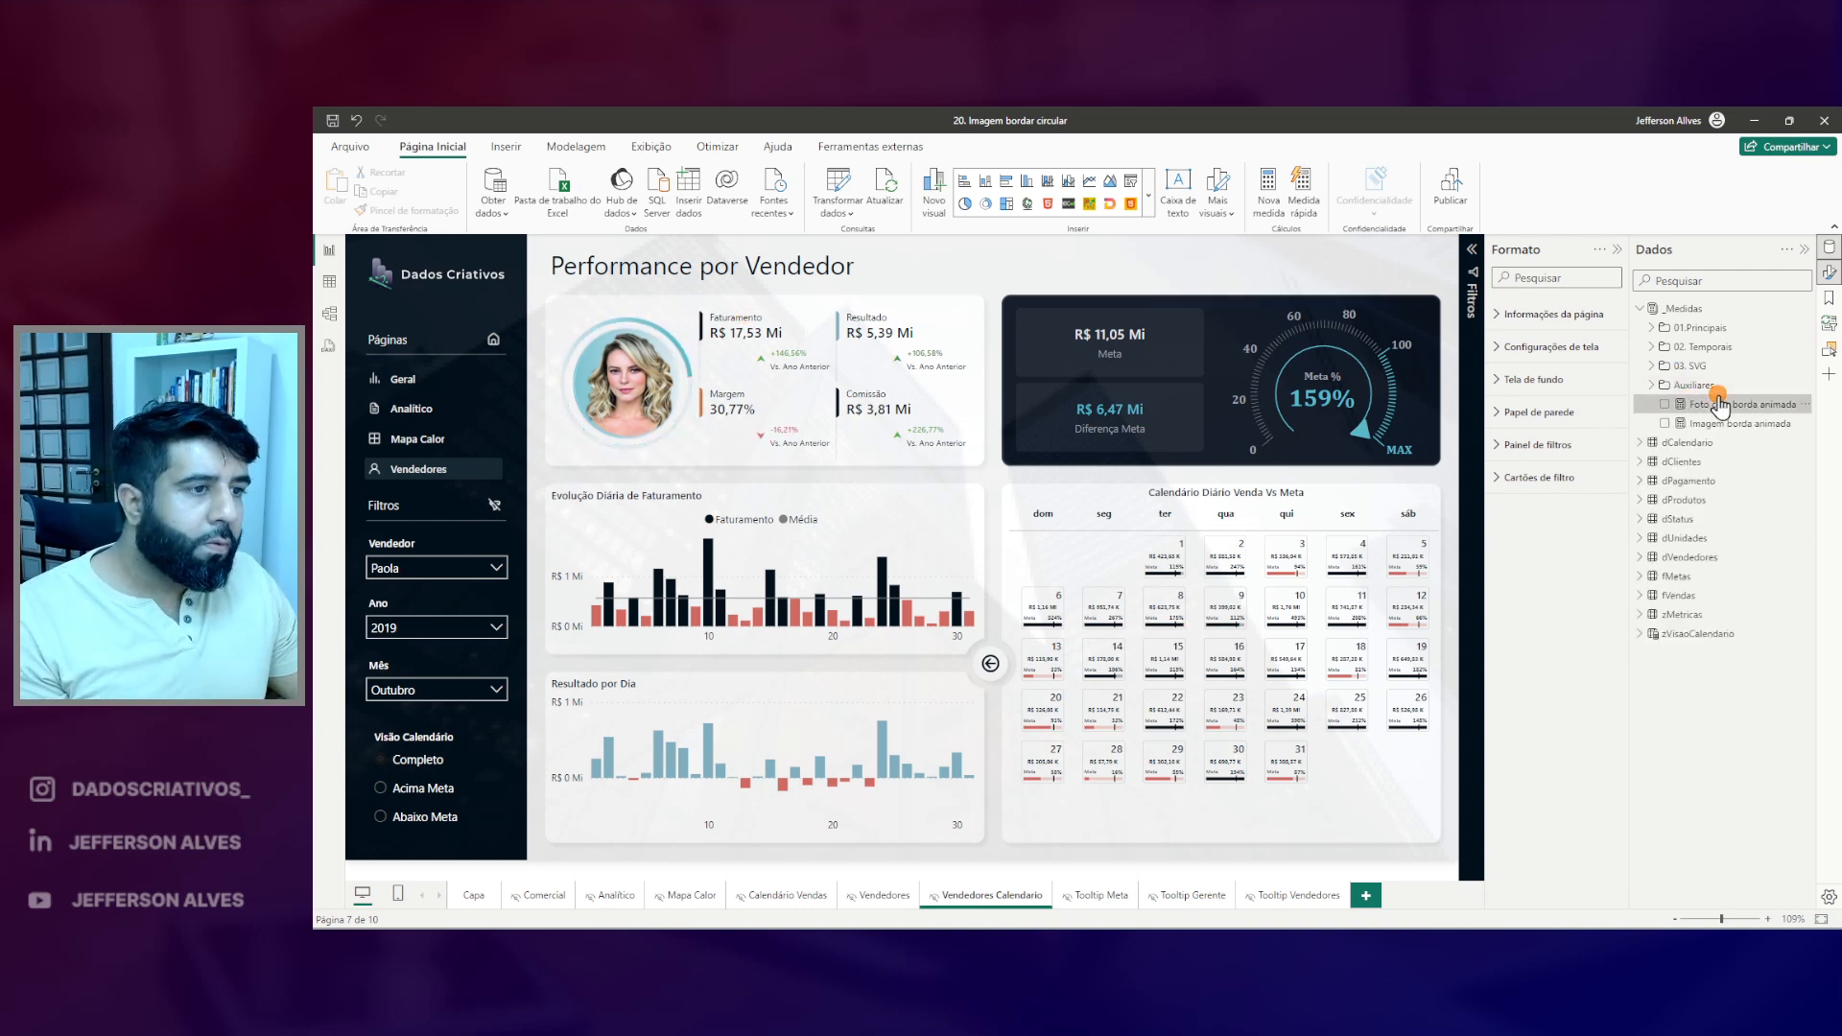
click(1470, 251)
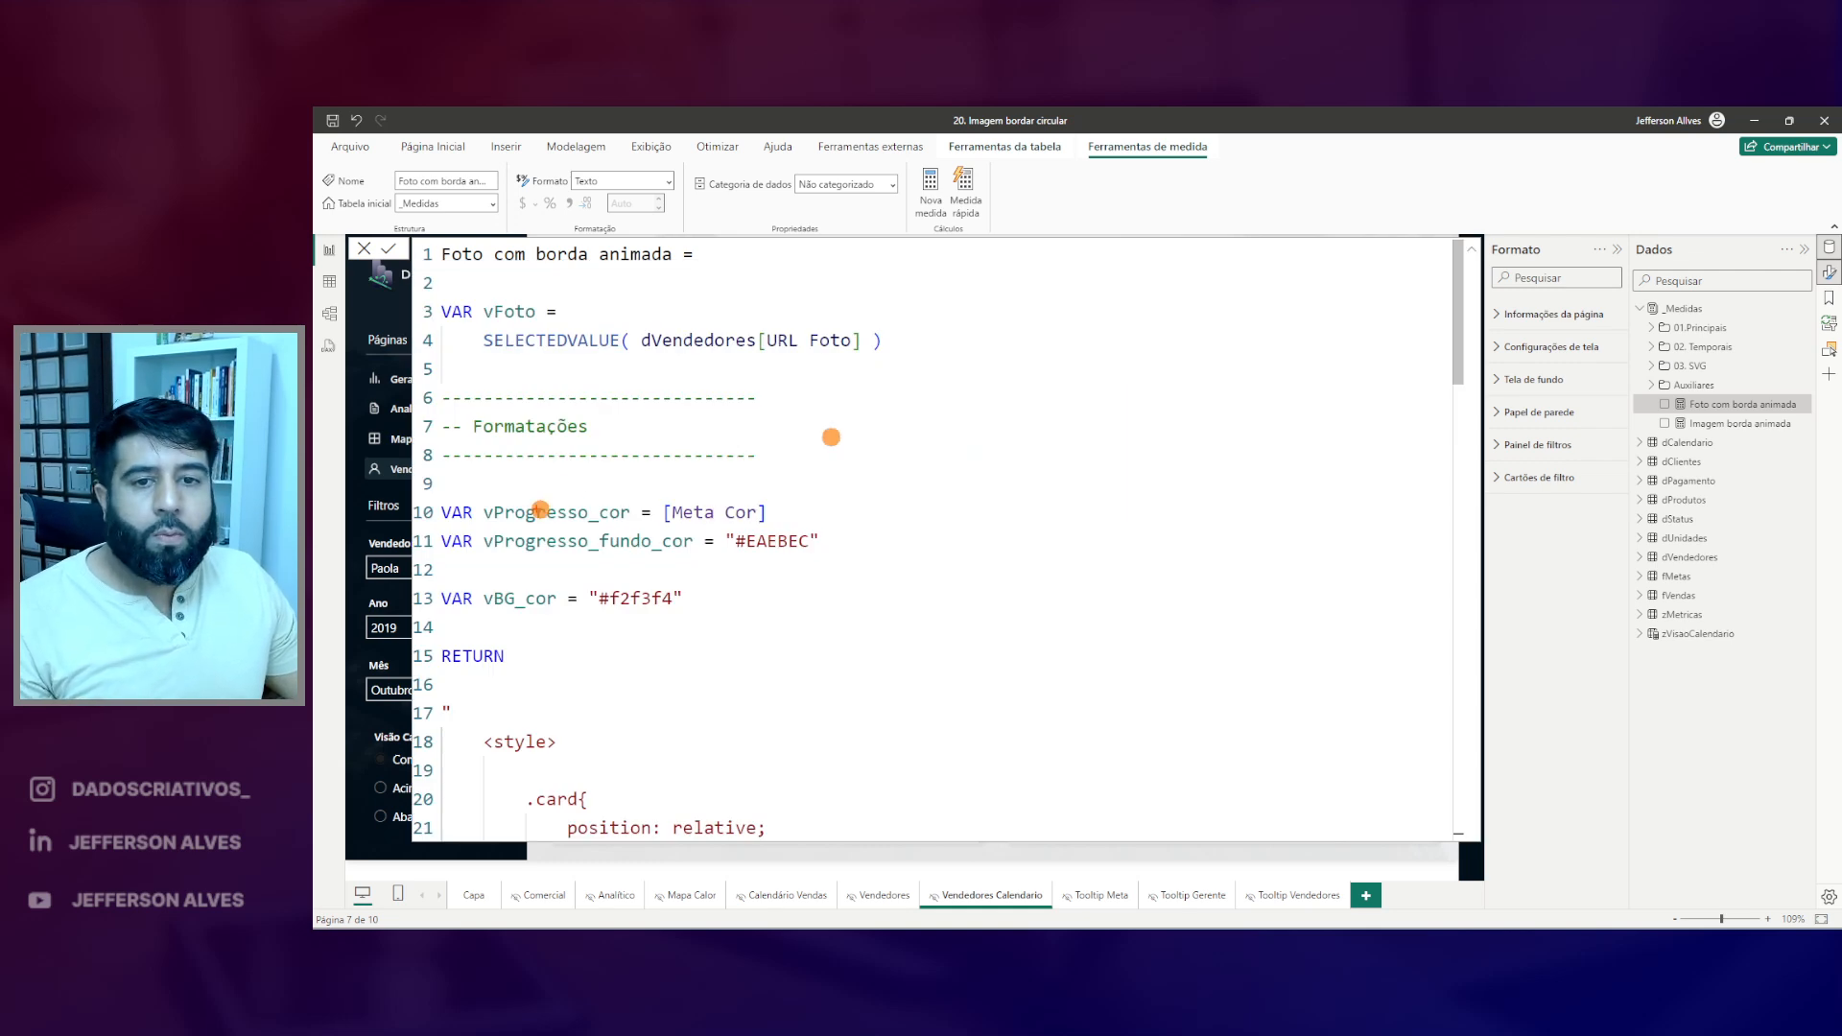
mouse_move(657, 484)
mouse_down()
mouse_move(737, 528)
mouse_move(774, 514)
mouse_up()
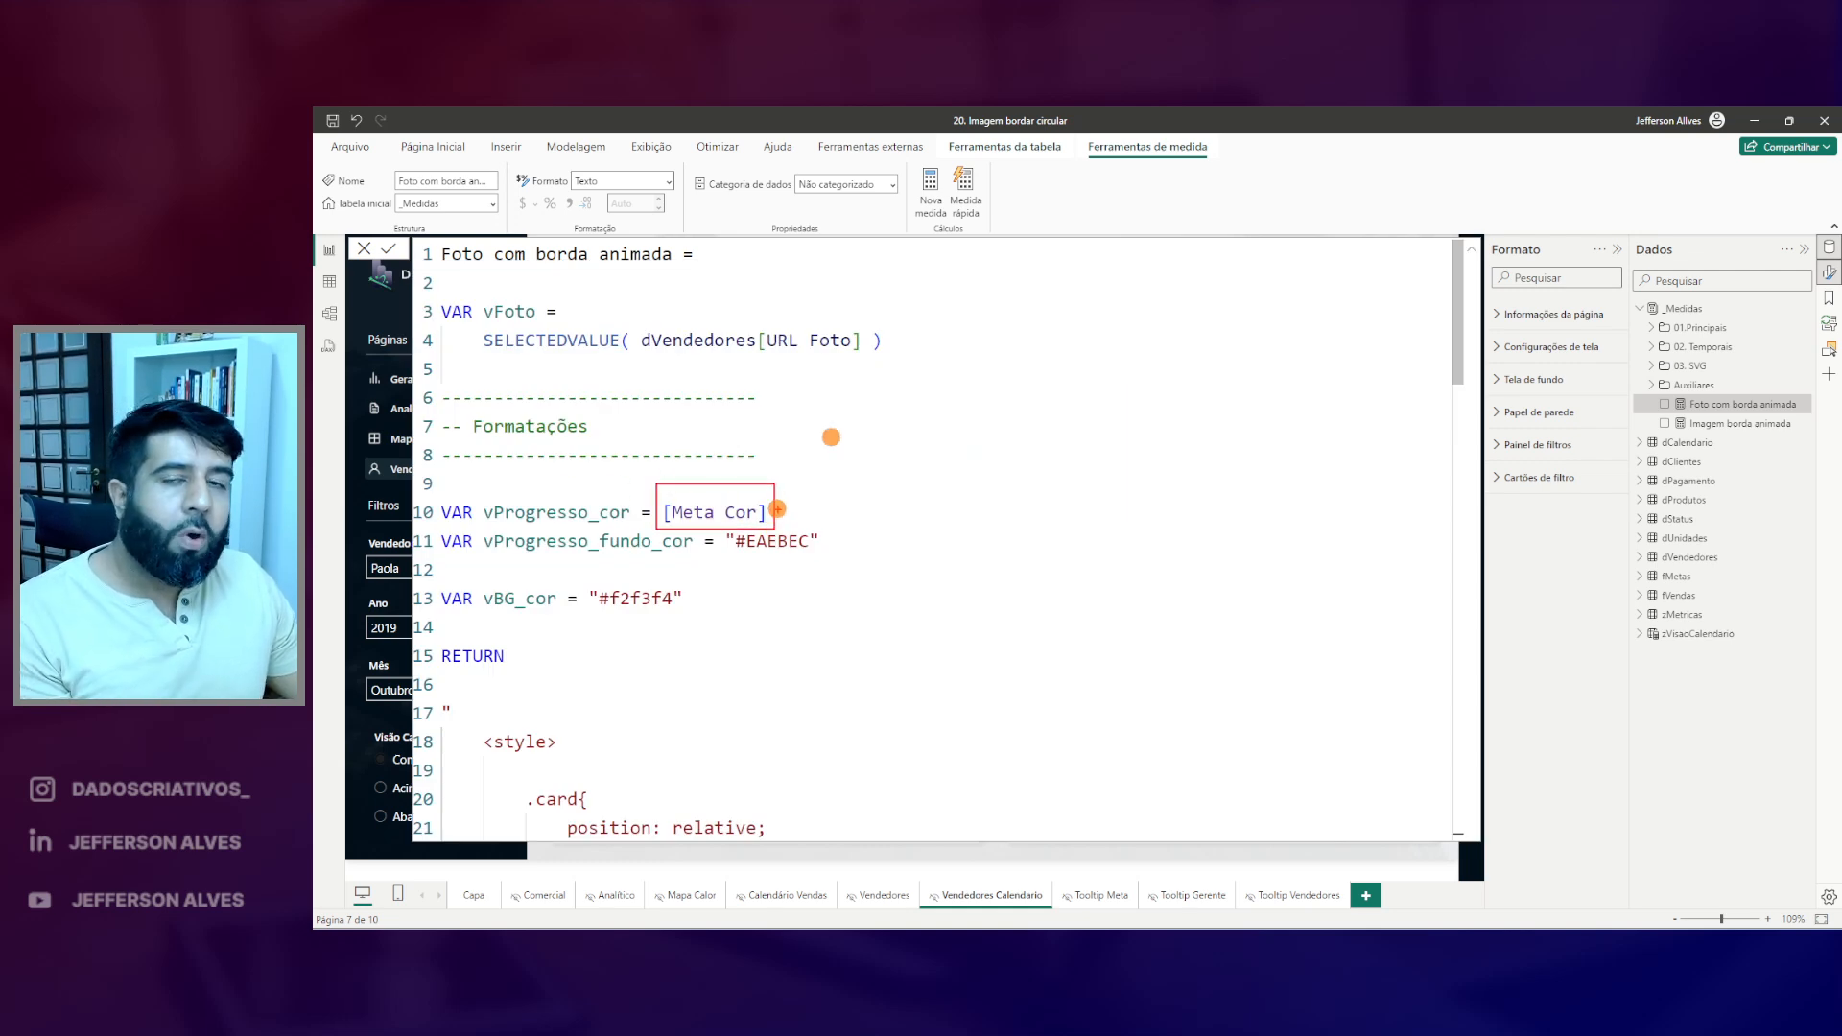
drag(544, 515, 717, 461)
drag(486, 555, 606, 550)
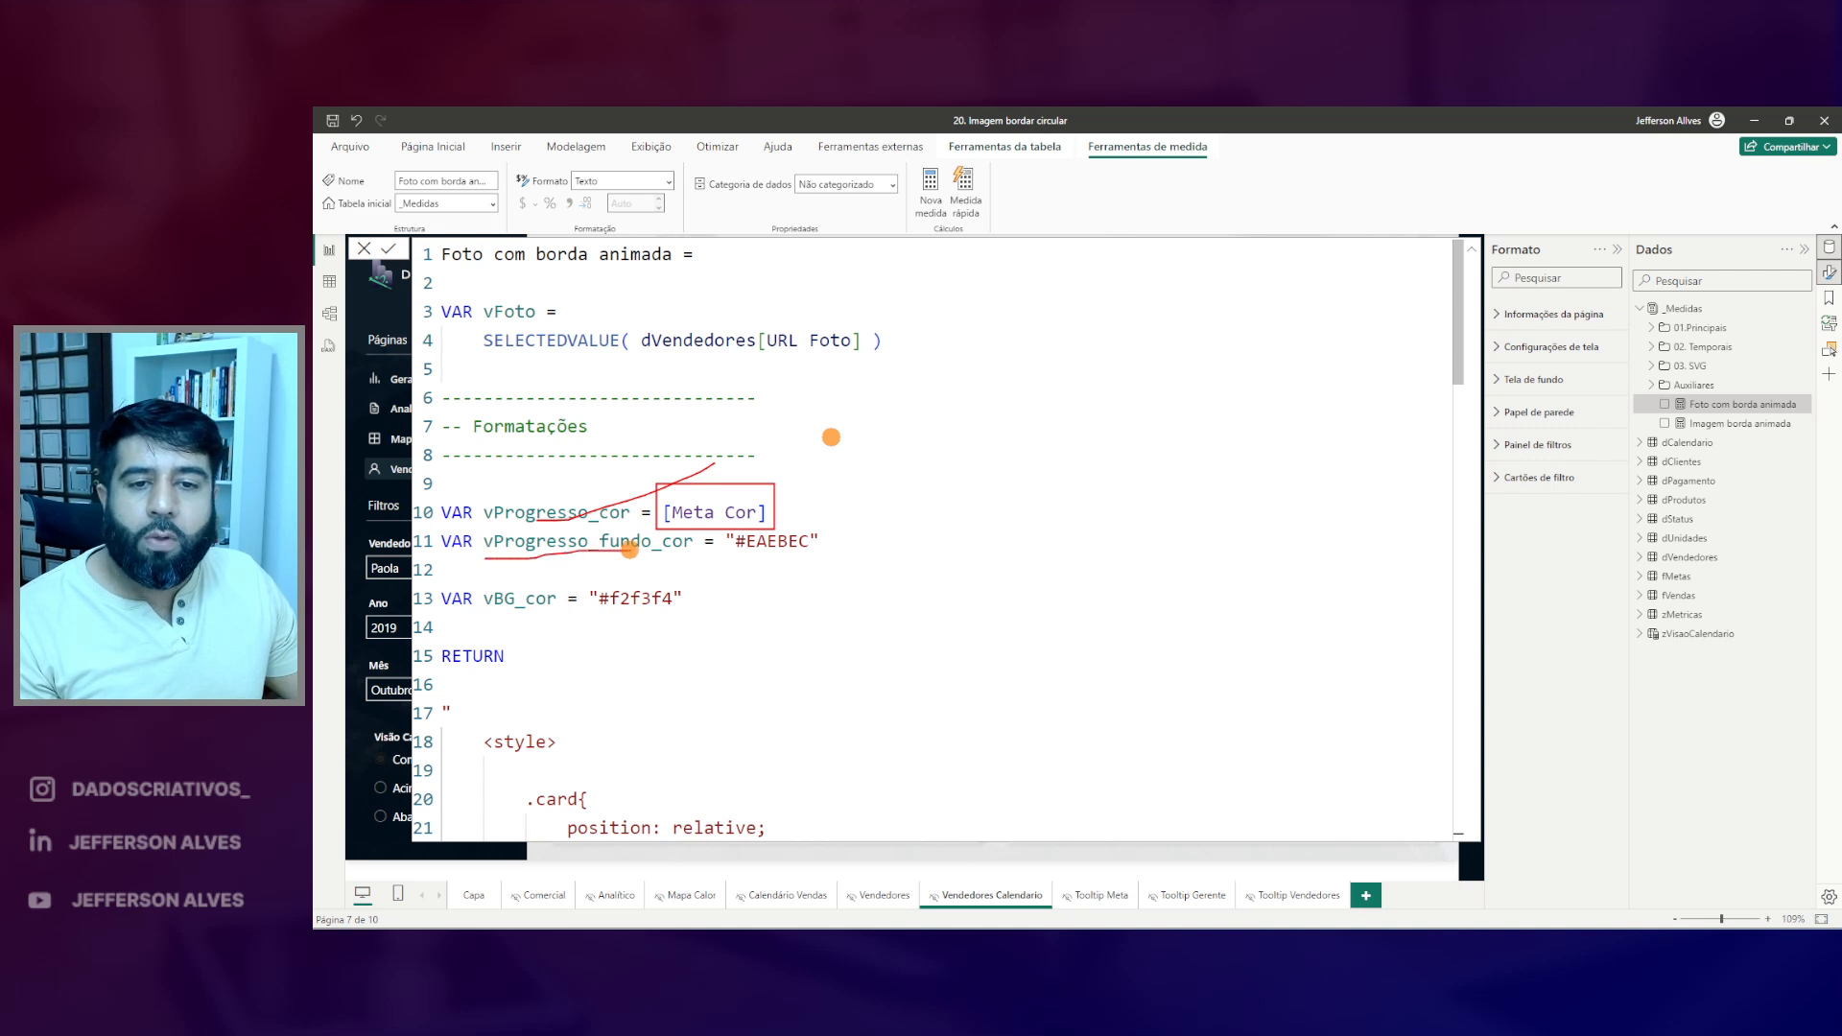
drag(812, 506, 789, 525)
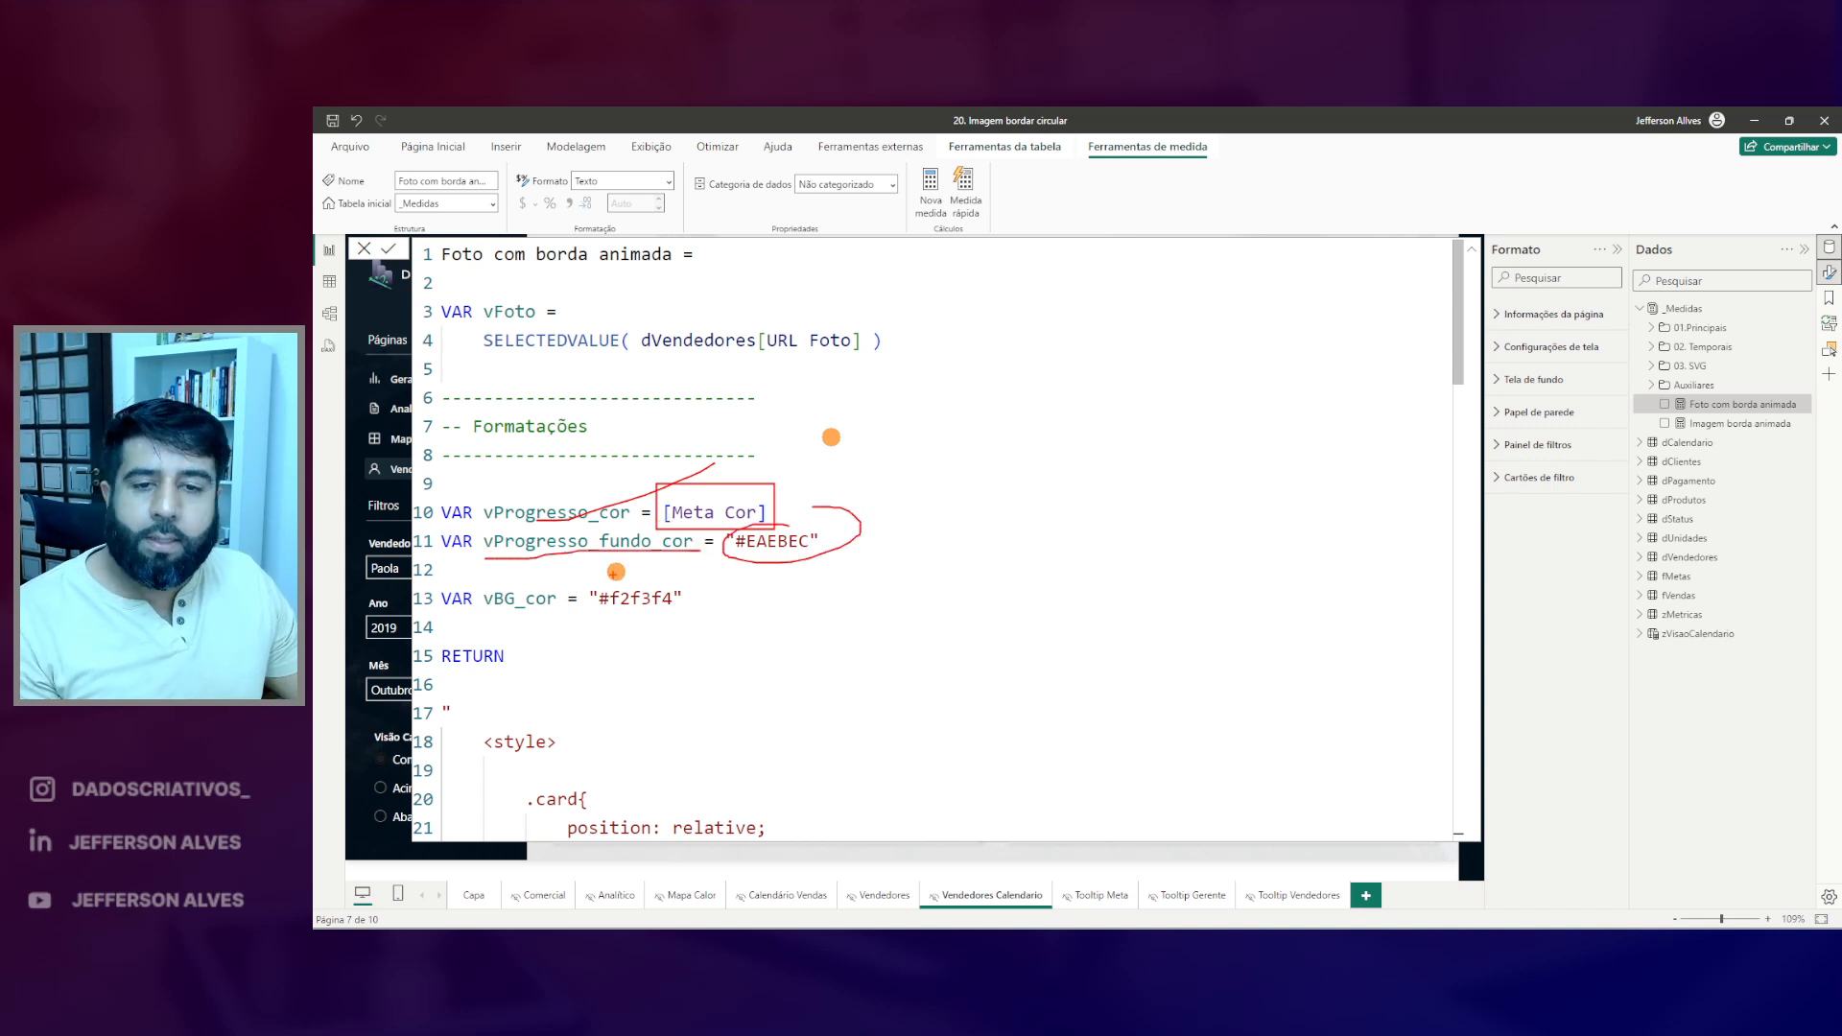
mouse_move(649, 575)
mouse_down()
mouse_move(459, 604)
mouse_move(664, 571)
mouse_up()
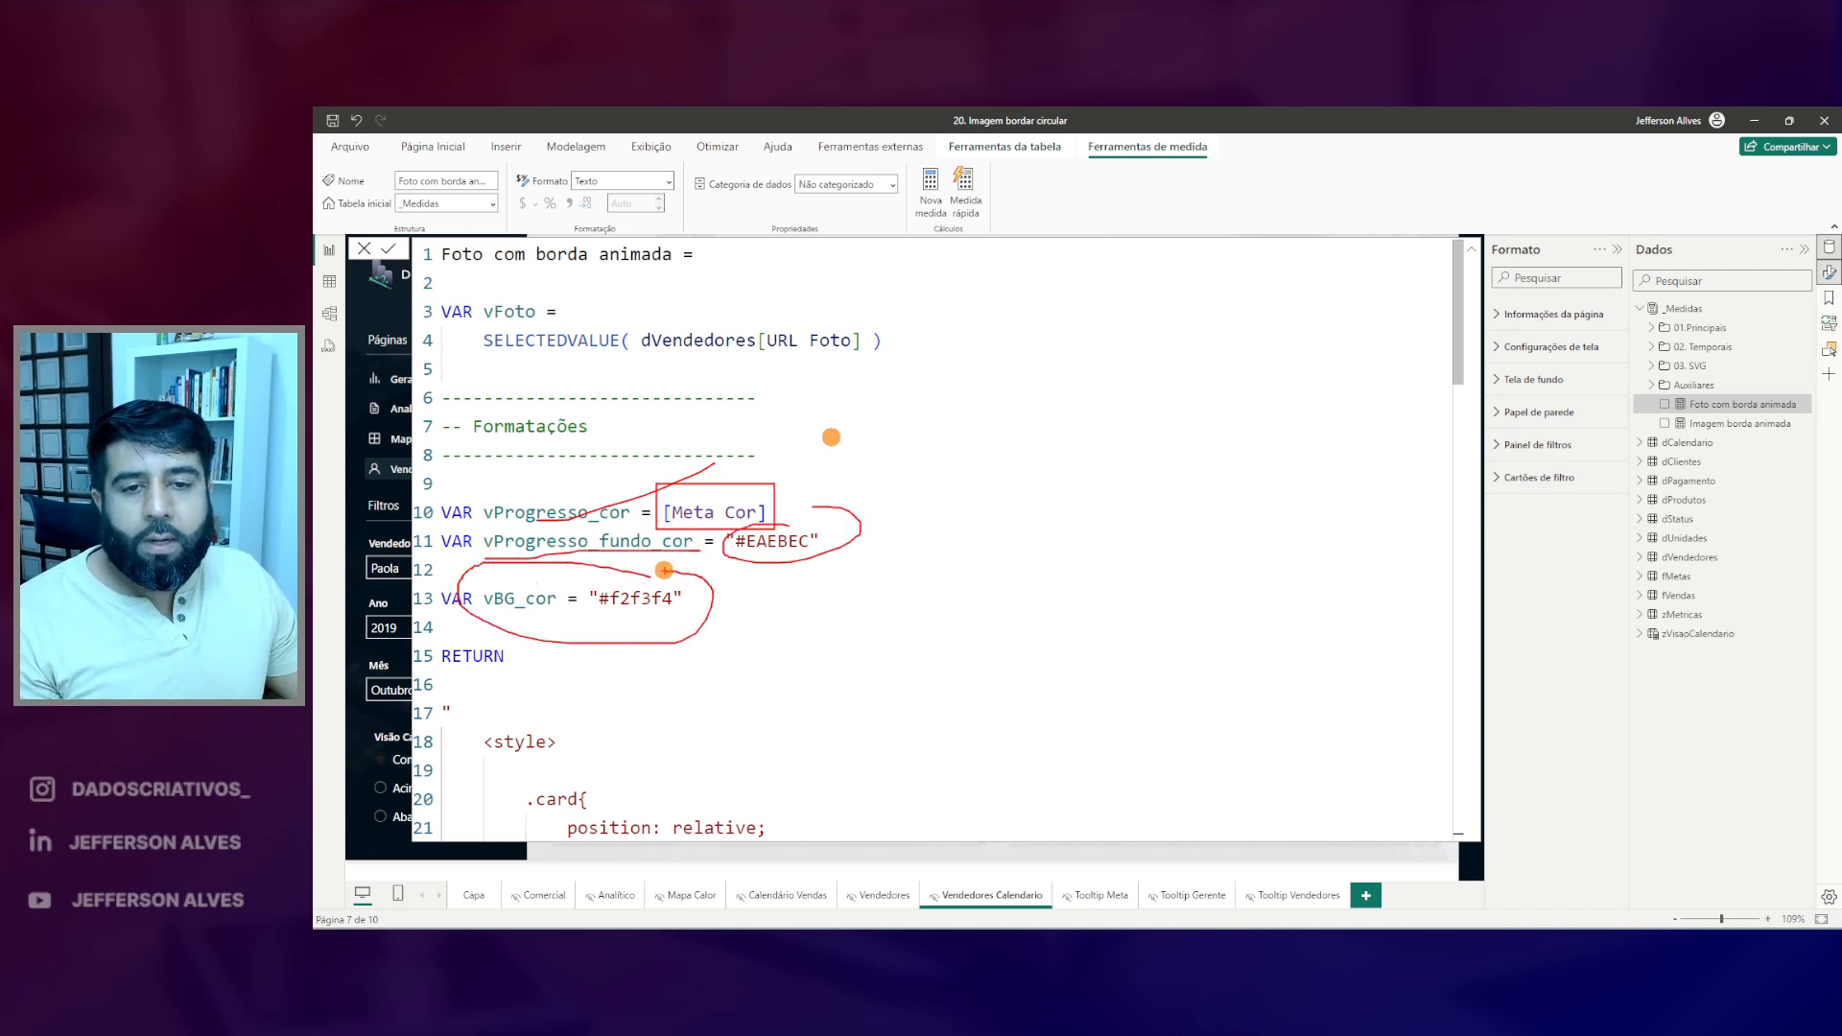
key(Escape)
key(ctrl+2)
drag(466, 568, 700, 637)
key(Escape)
key(ctrl+2)
drag(500, 626, 658, 663)
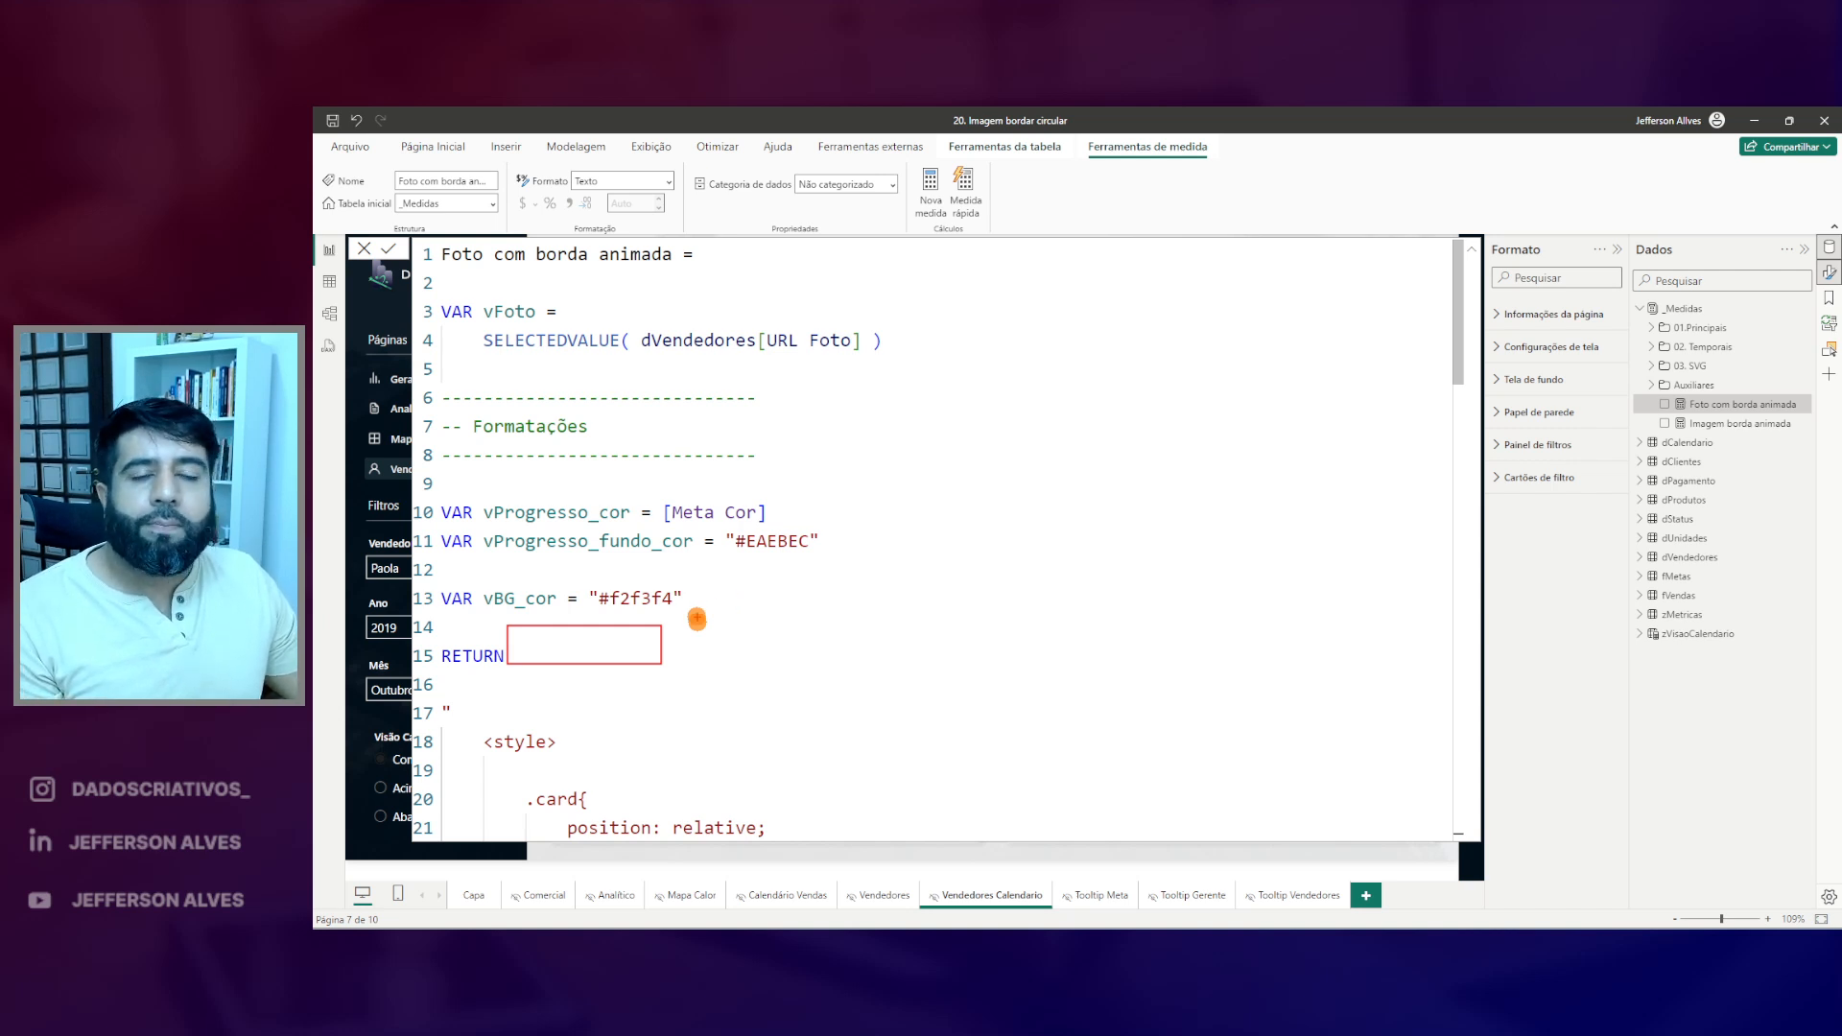
key(Escape)
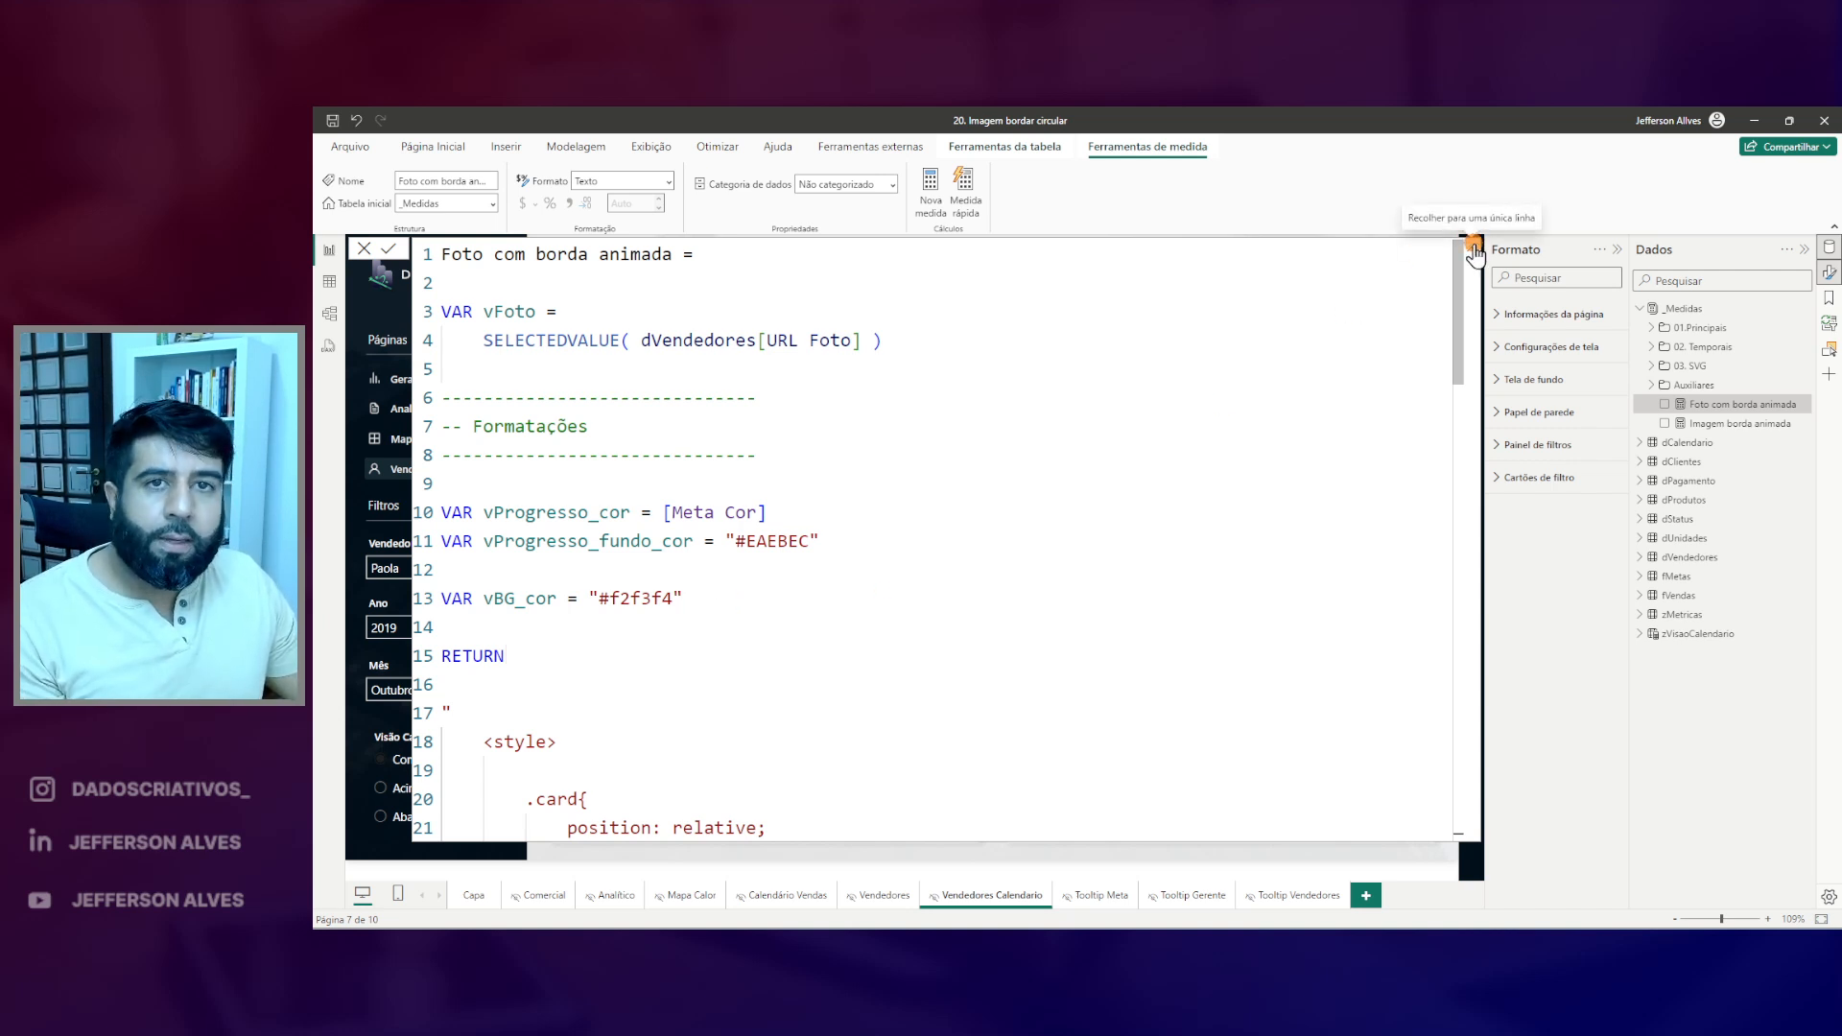
key(ctrl+2)
drag(437, 619, 711, 637)
key(Escape)
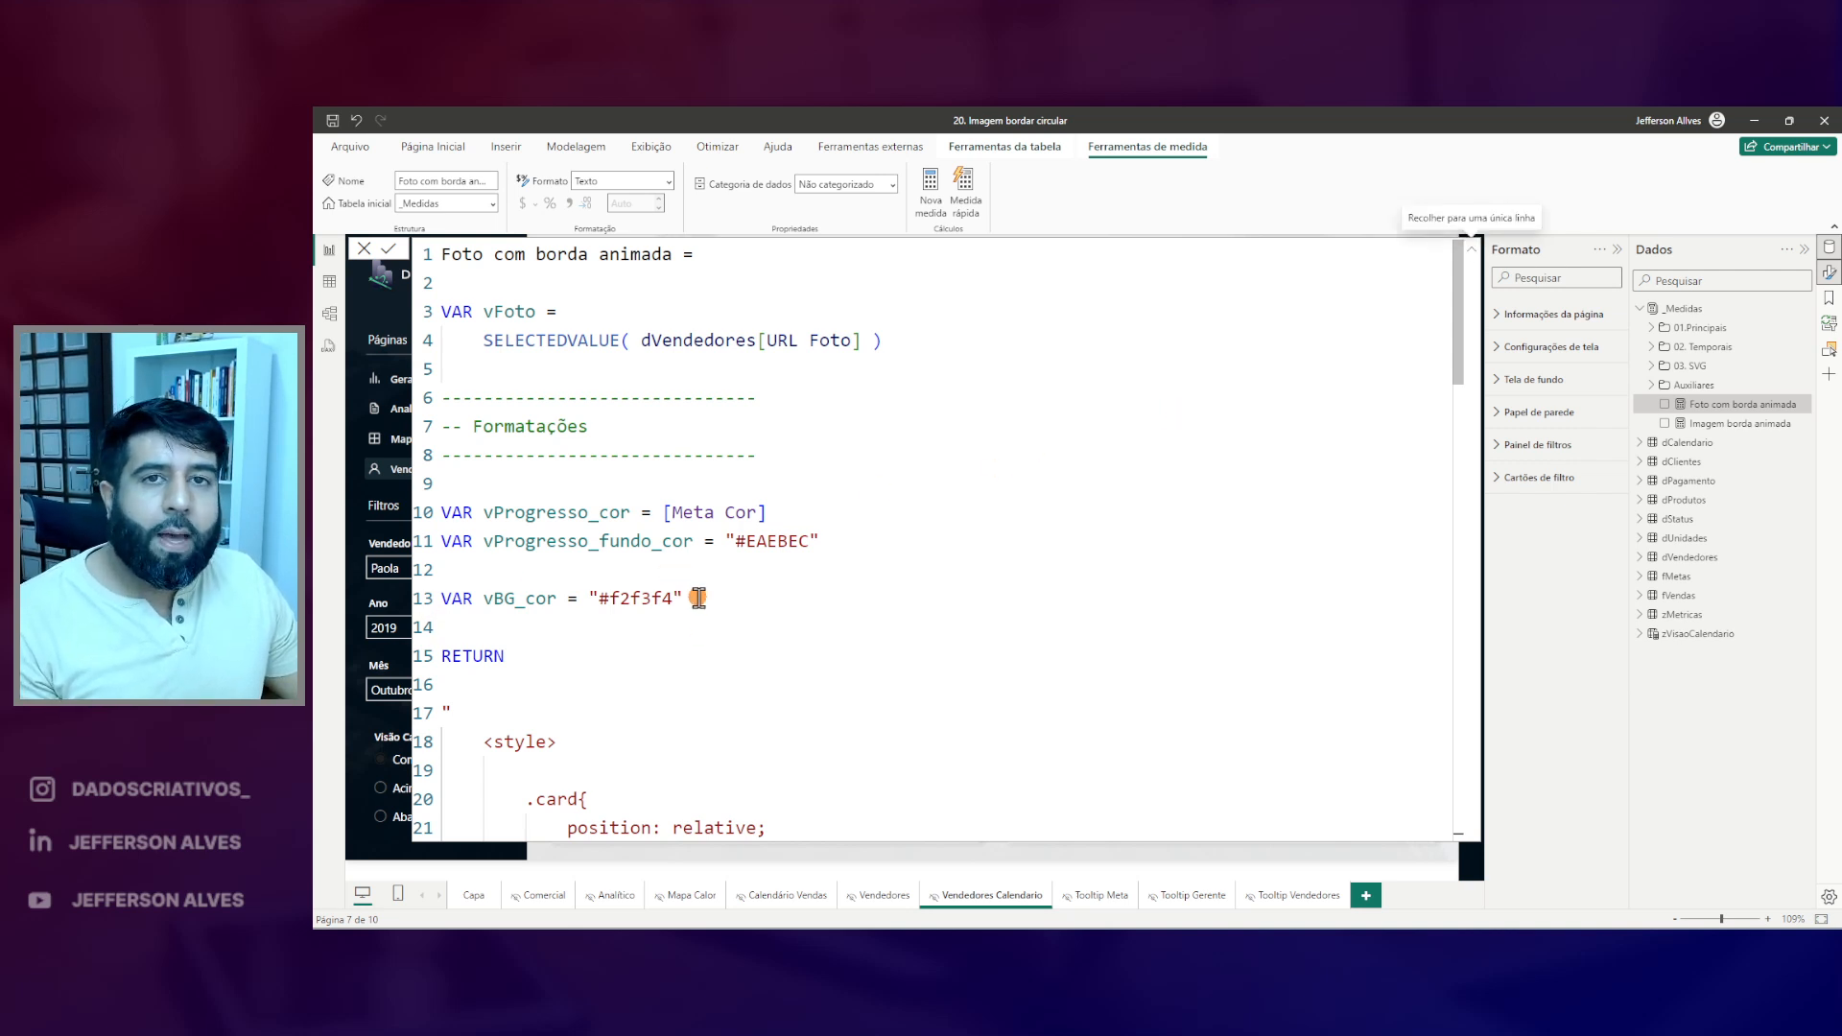
- Declare a variable vBorda_esp with the value 10 below vBG_cor in the measure
click(697, 598)
key(Return)
key(Return)
text(VAR vBorda_esp = 10)
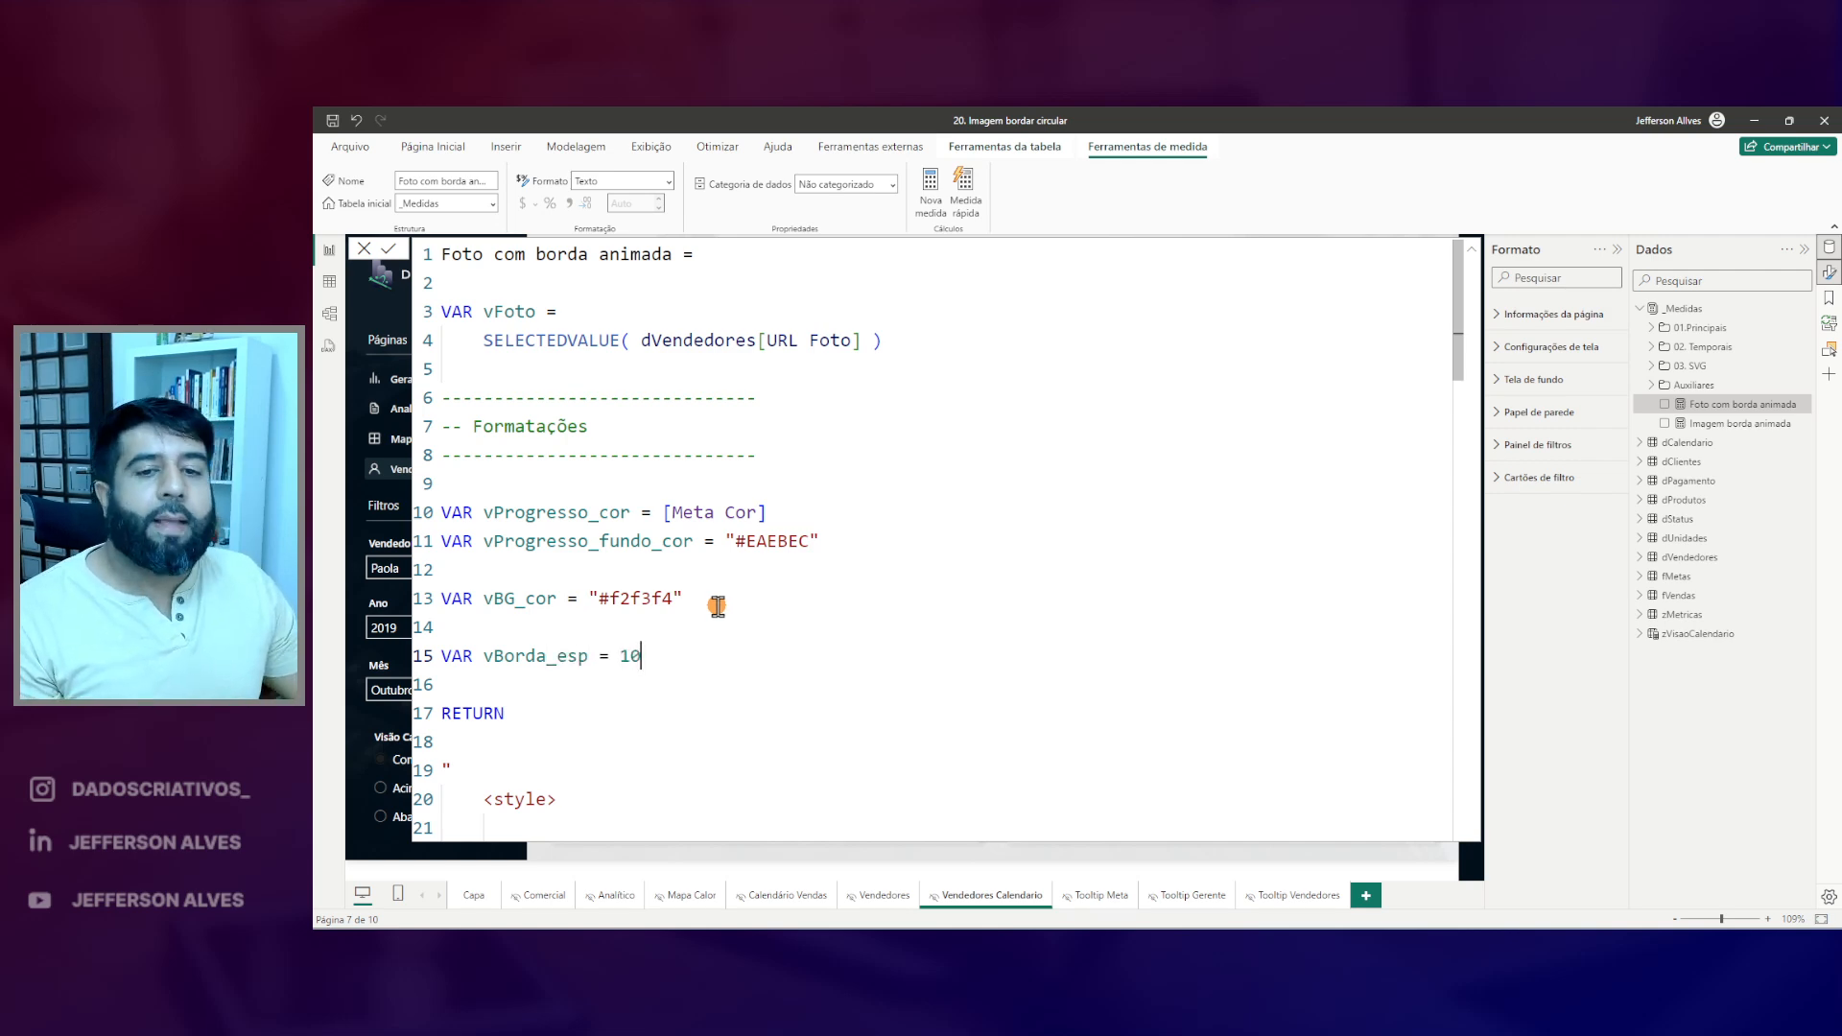
- Replace the number in the .fundo_img inset with the concatenated variable vBorda_esp, keeping vw as unit, and commit the measure
scroll(717, 605, down, 15)
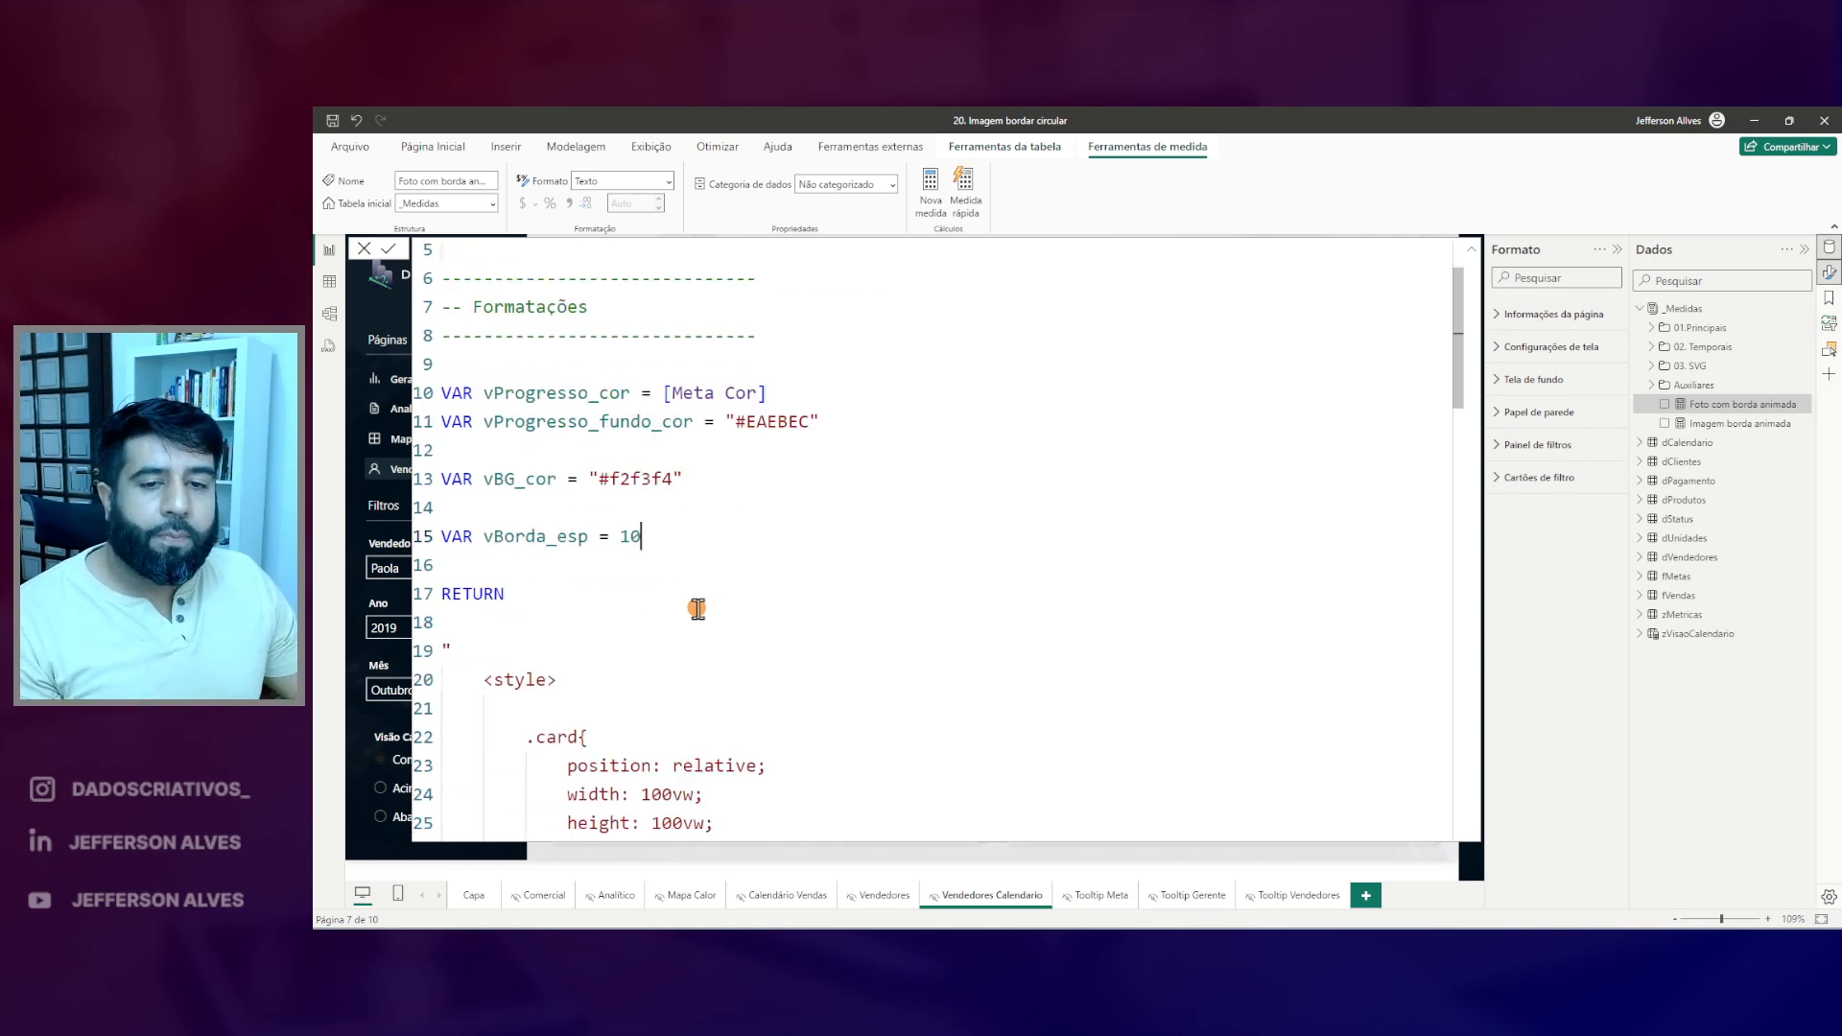
scroll(769, 630, down, 1)
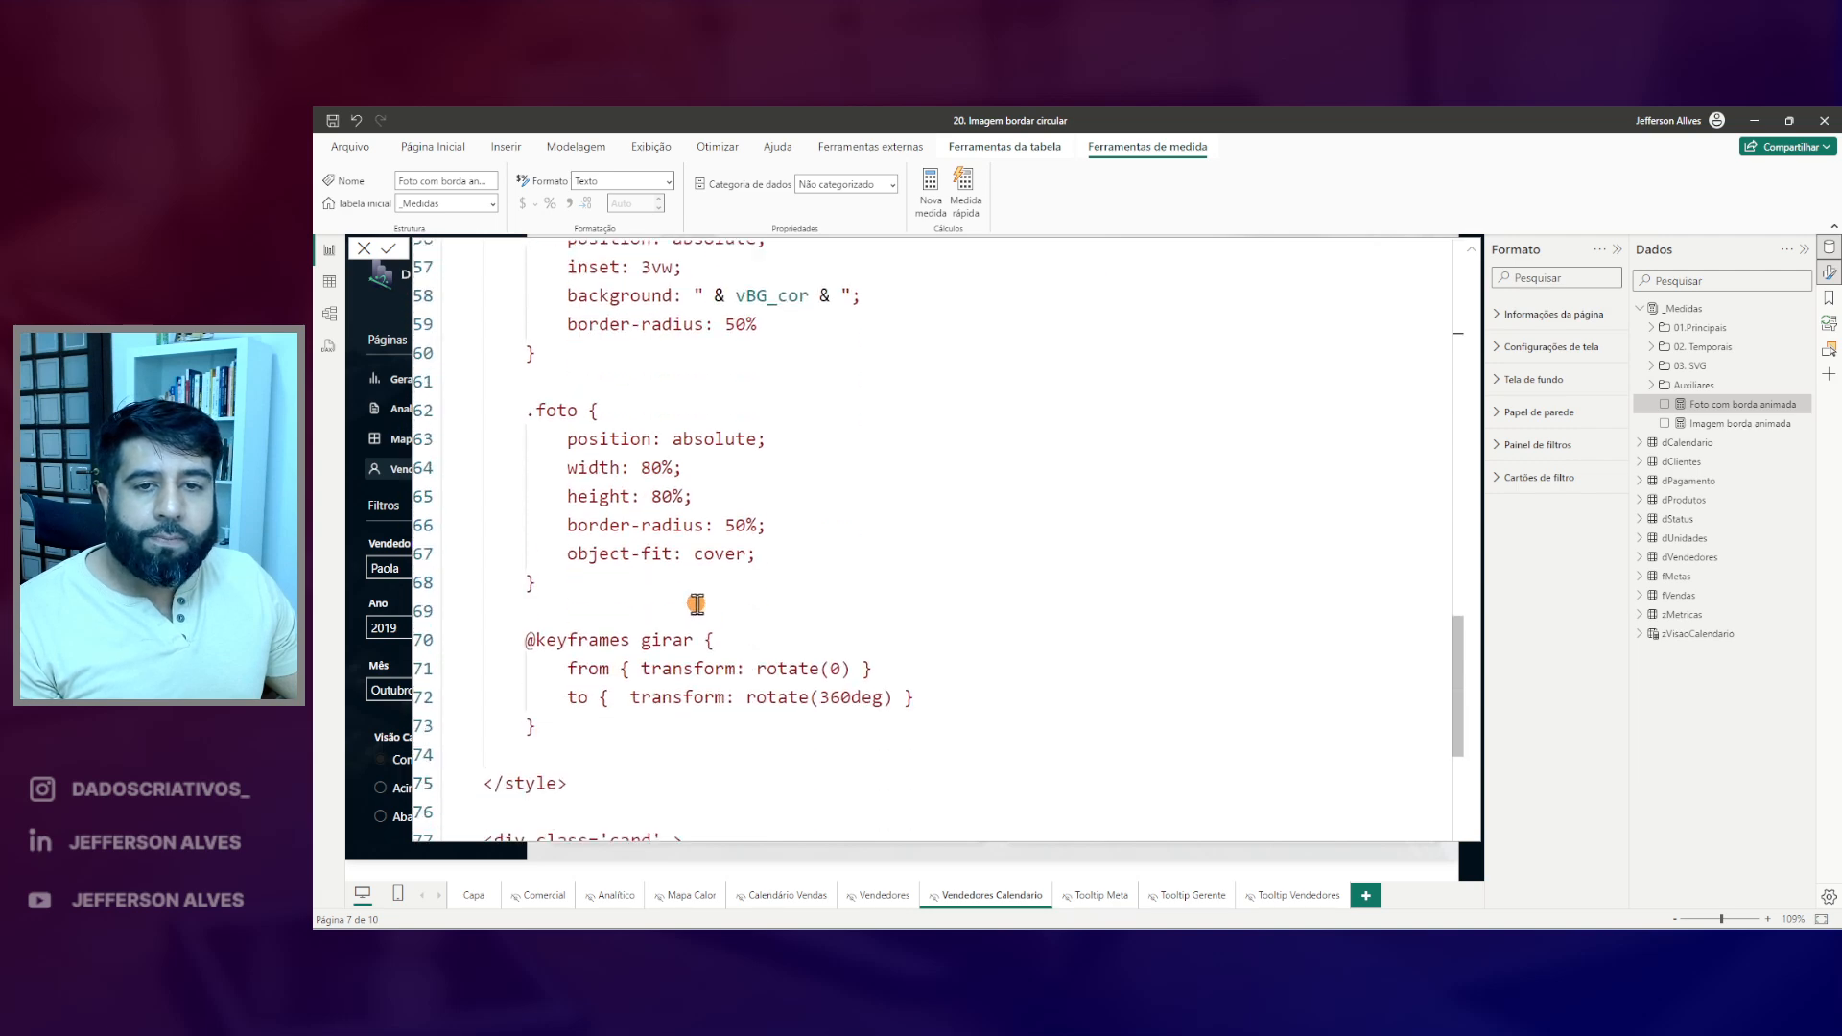
scroll(623, 553, up, 2)
double_click(582, 449)
double_click(588, 506)
click(650, 506)
key(BackSpace)
text(" & )
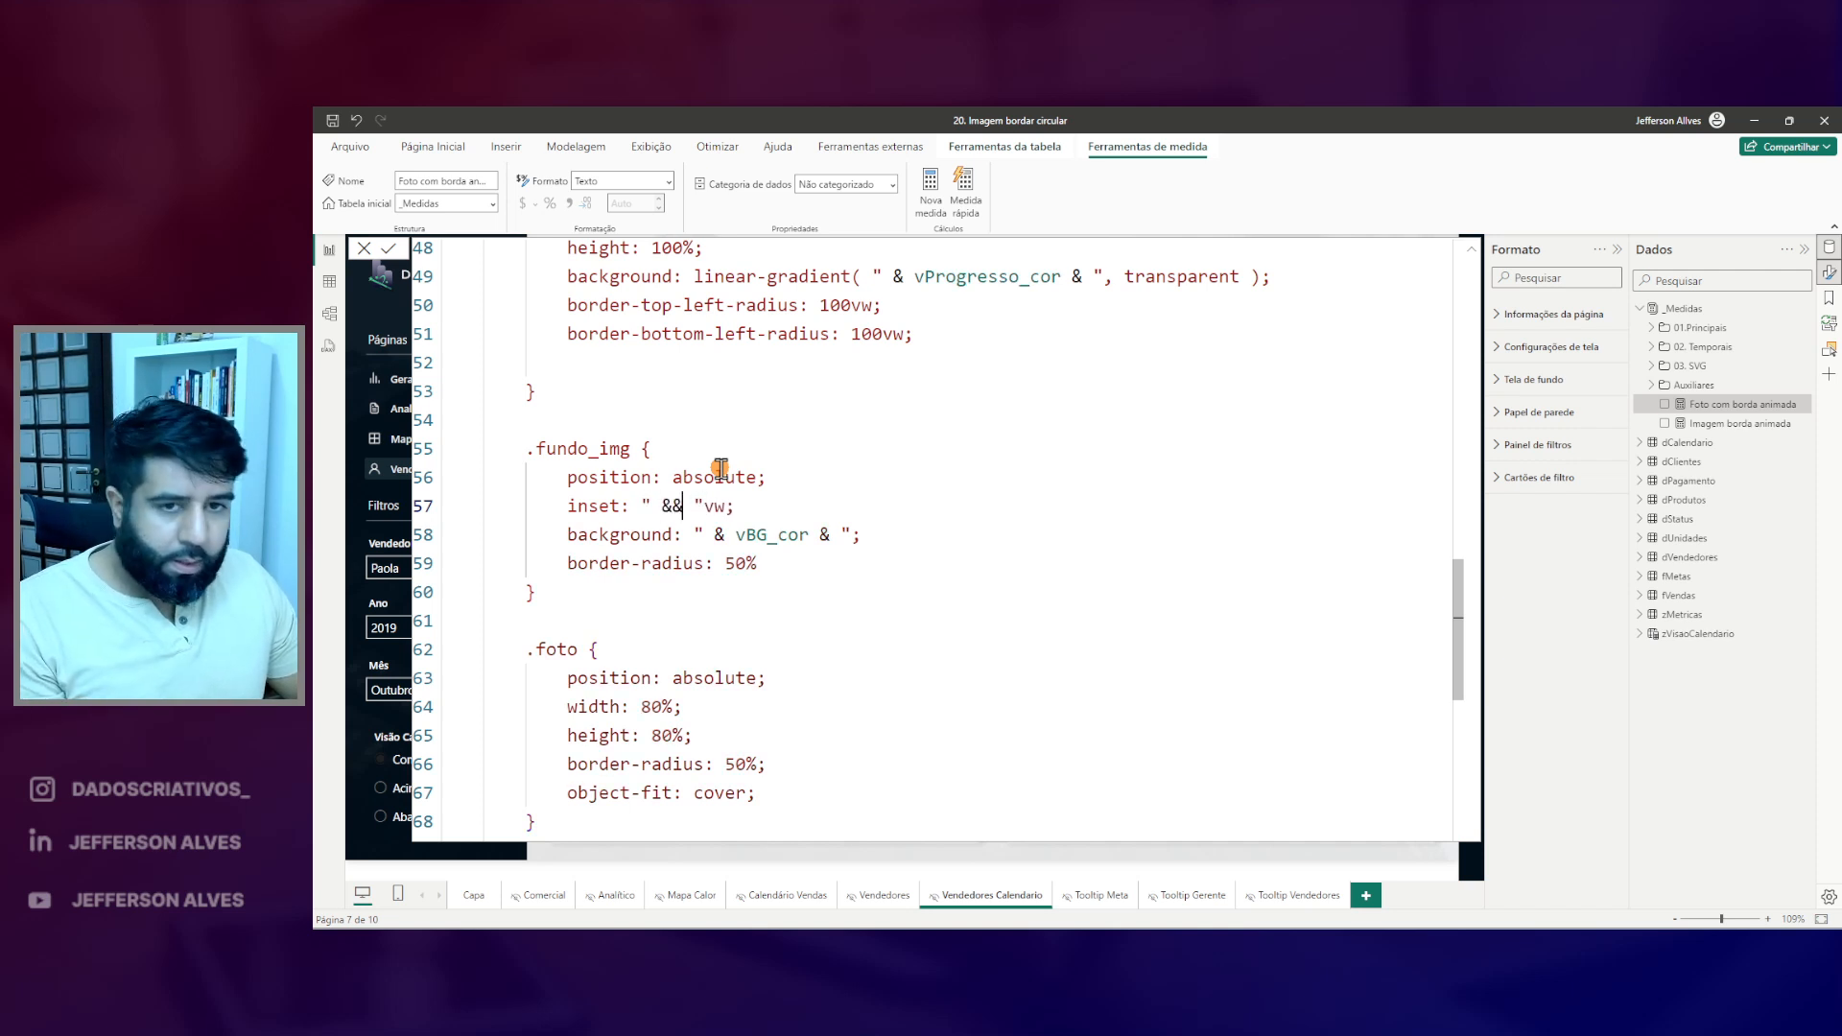
text(vBorda_esp)
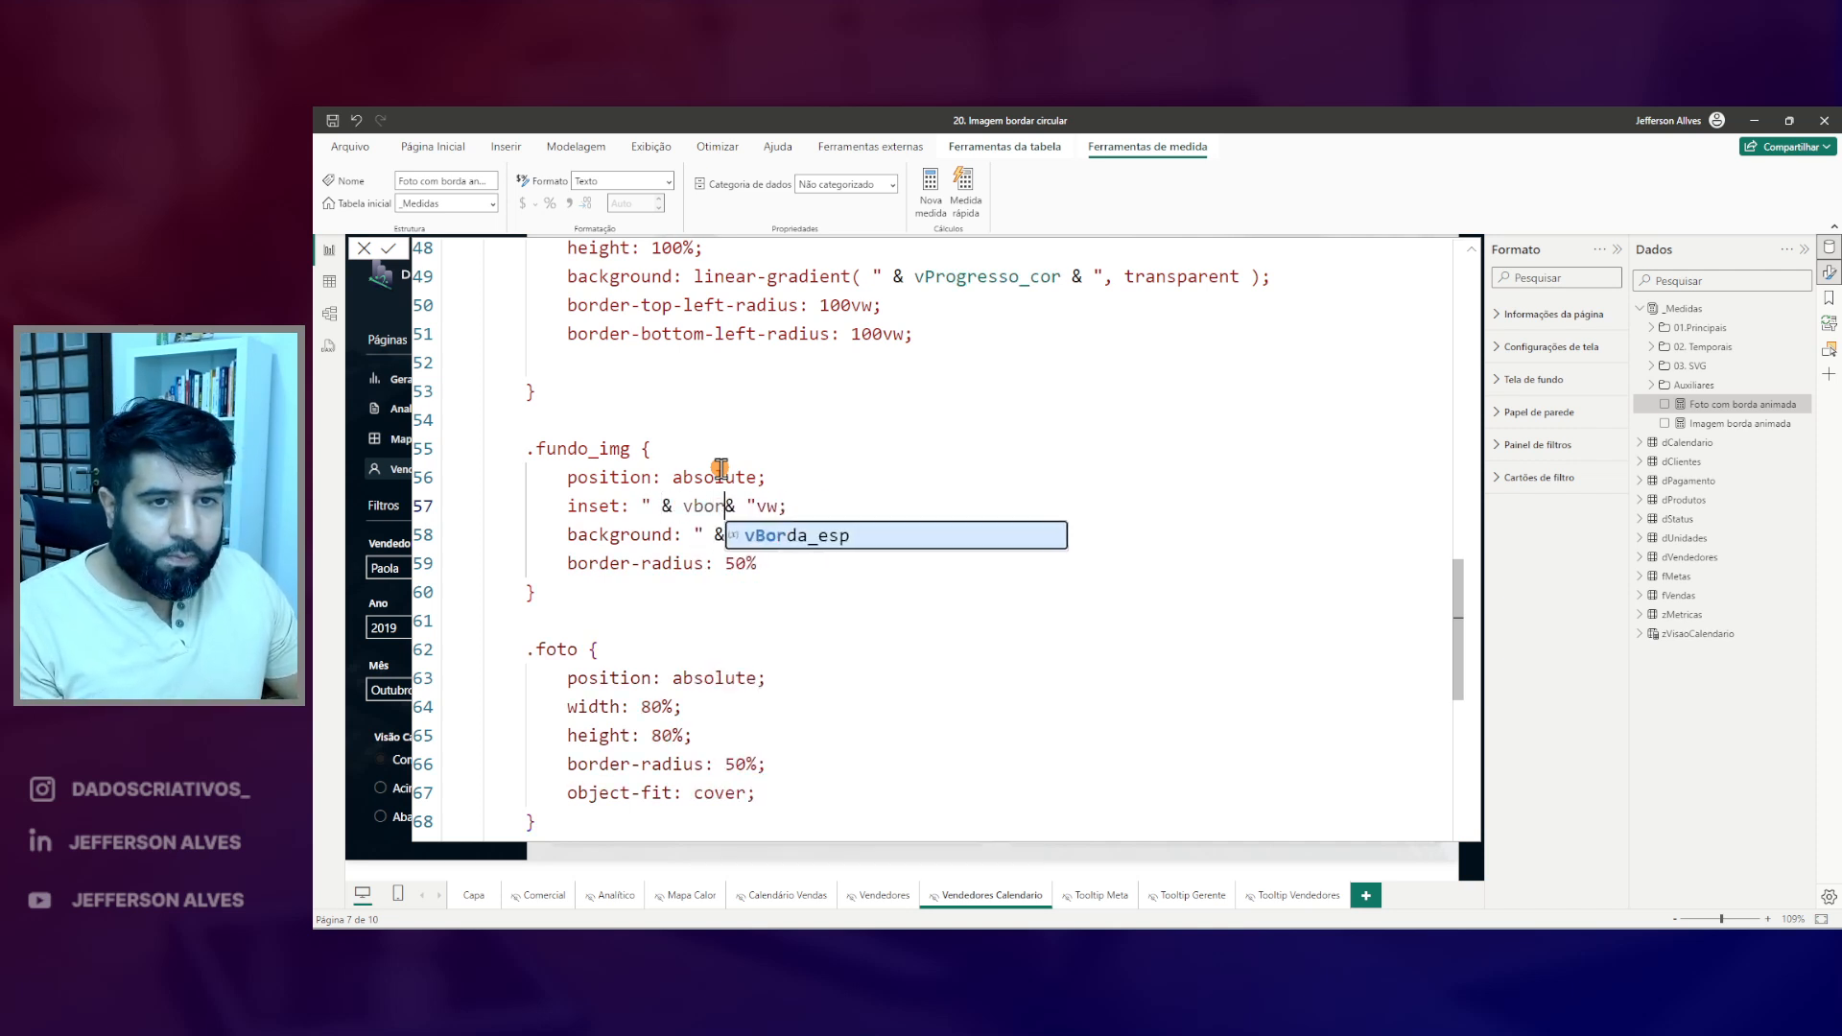
key(Return)
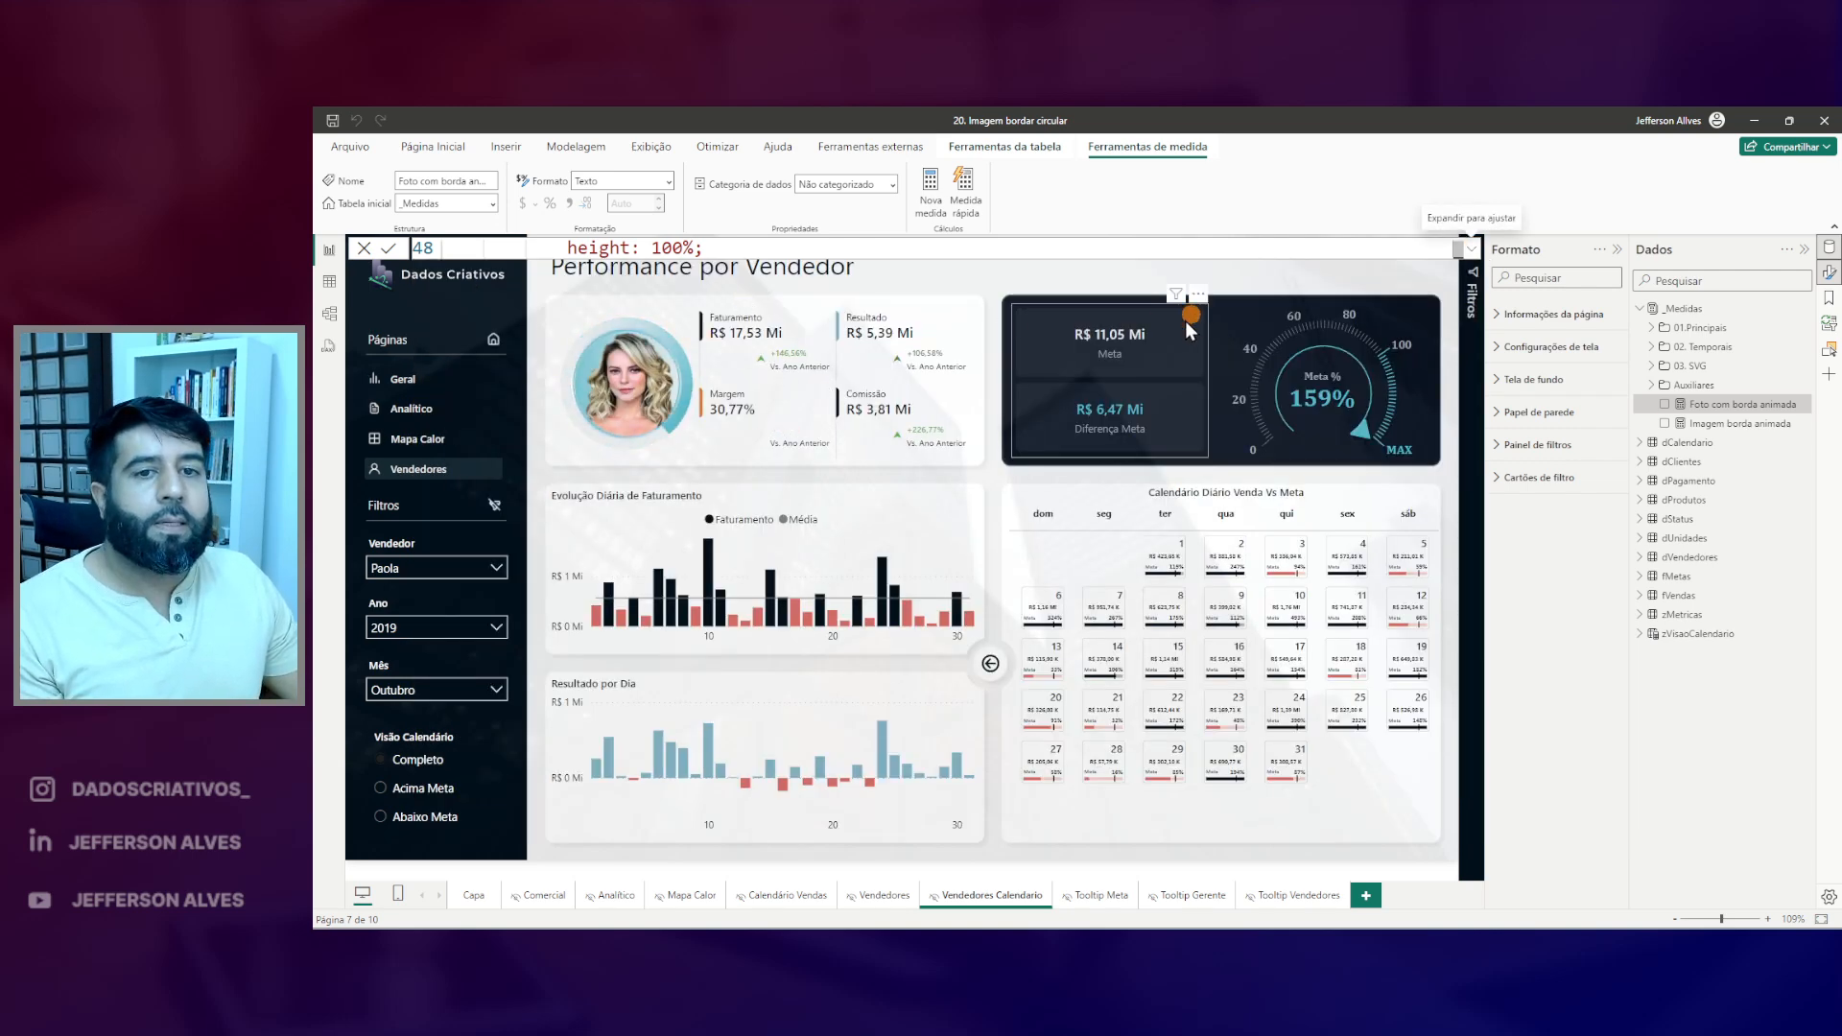
- Enlarge the photo visual to about 542 wide by 623 high and set vBorda_esp to 3 in its measure
click(695, 467)
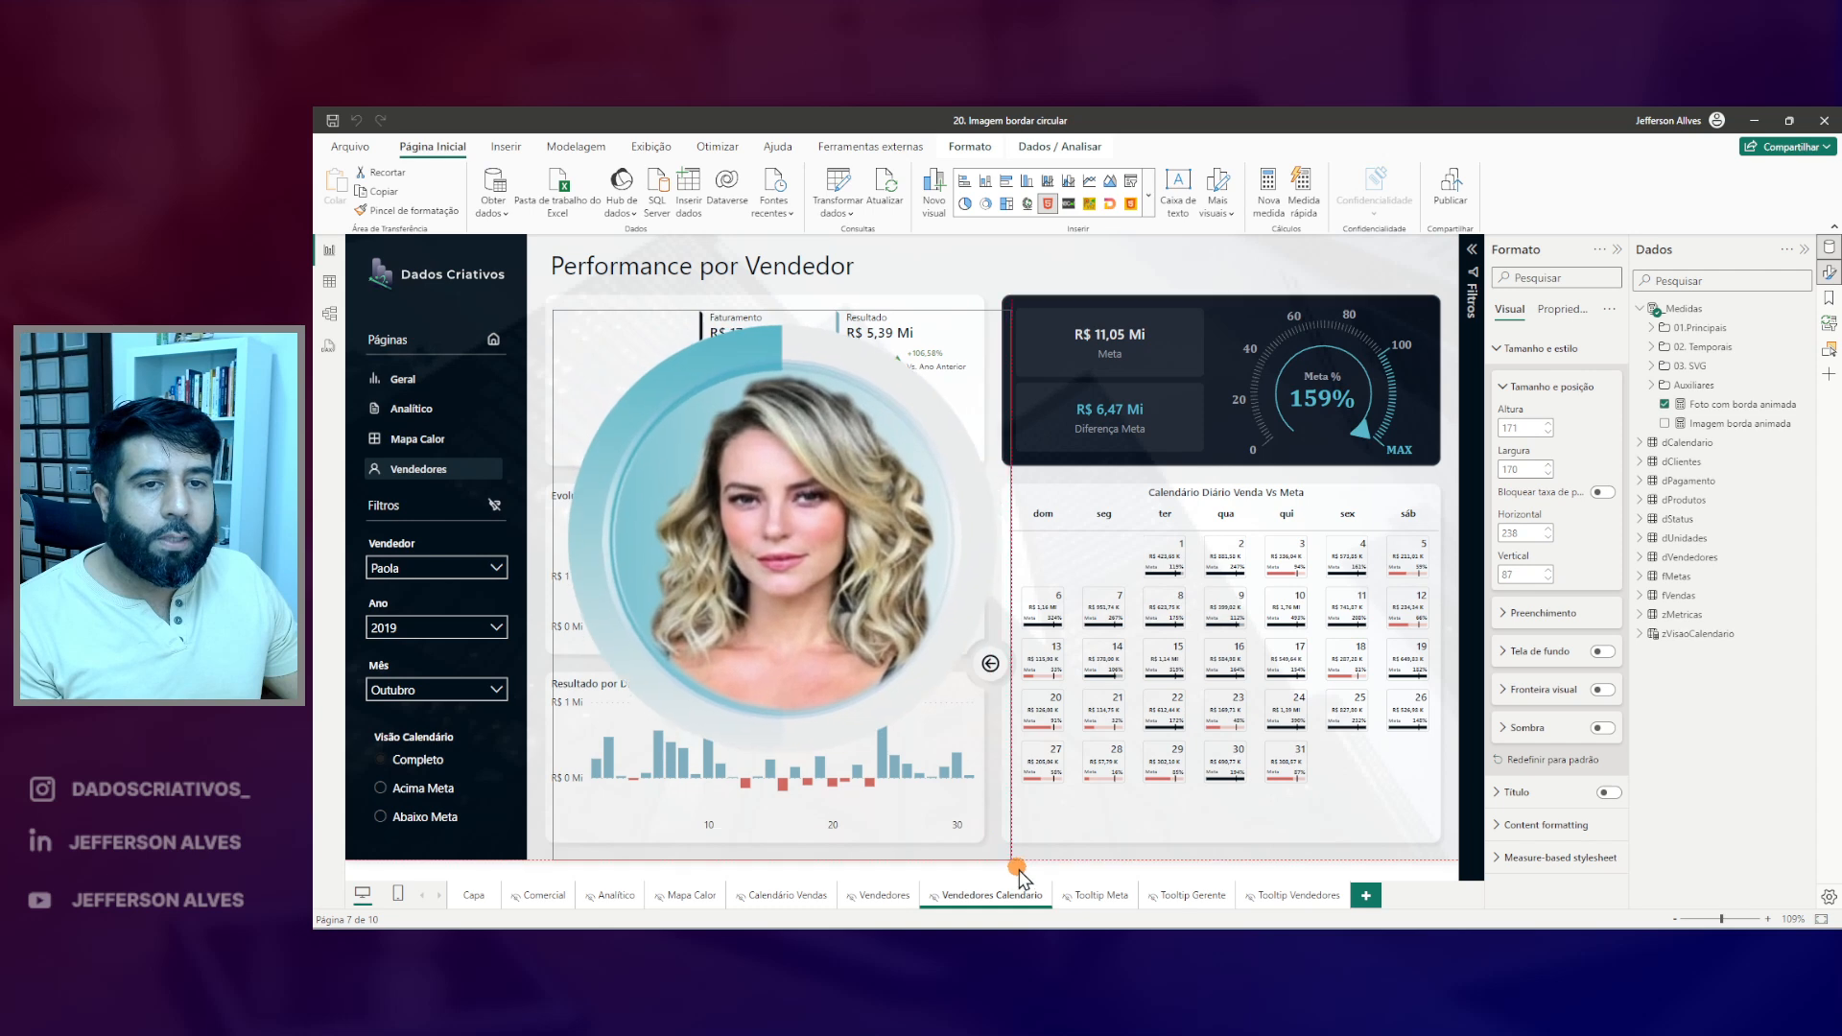
click(1729, 407)
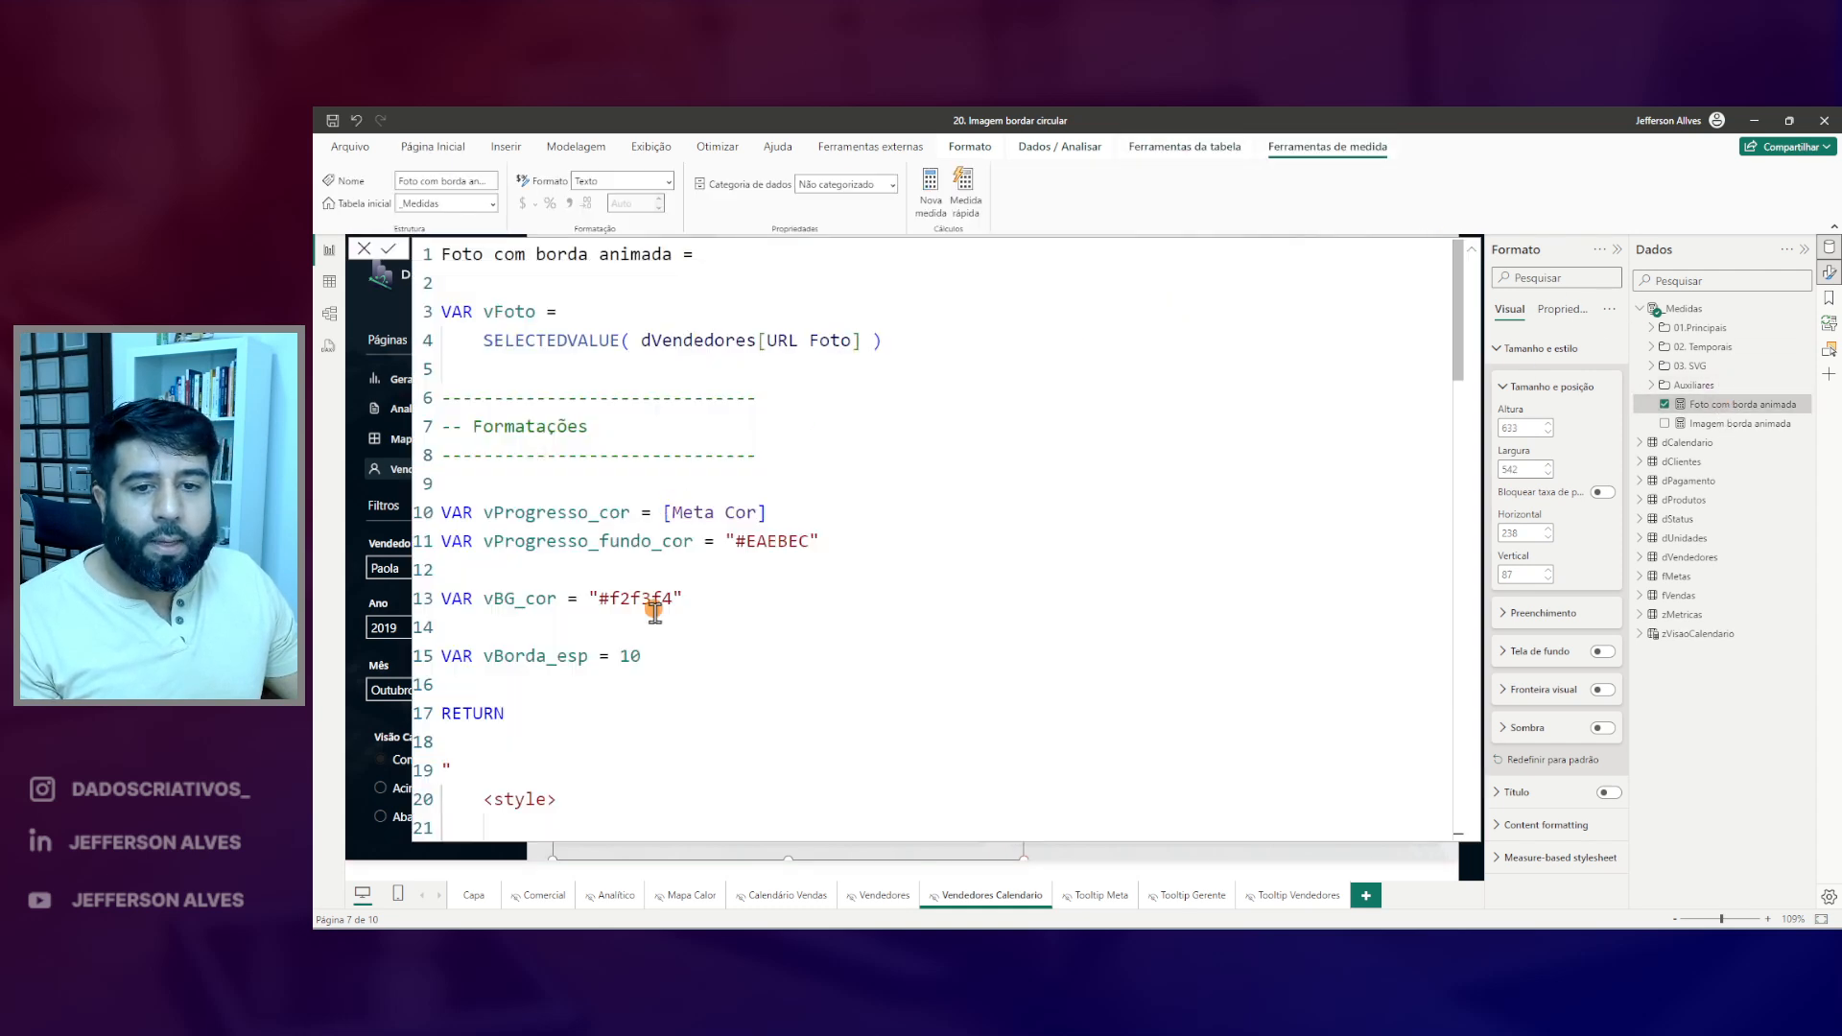
double_click(631, 655)
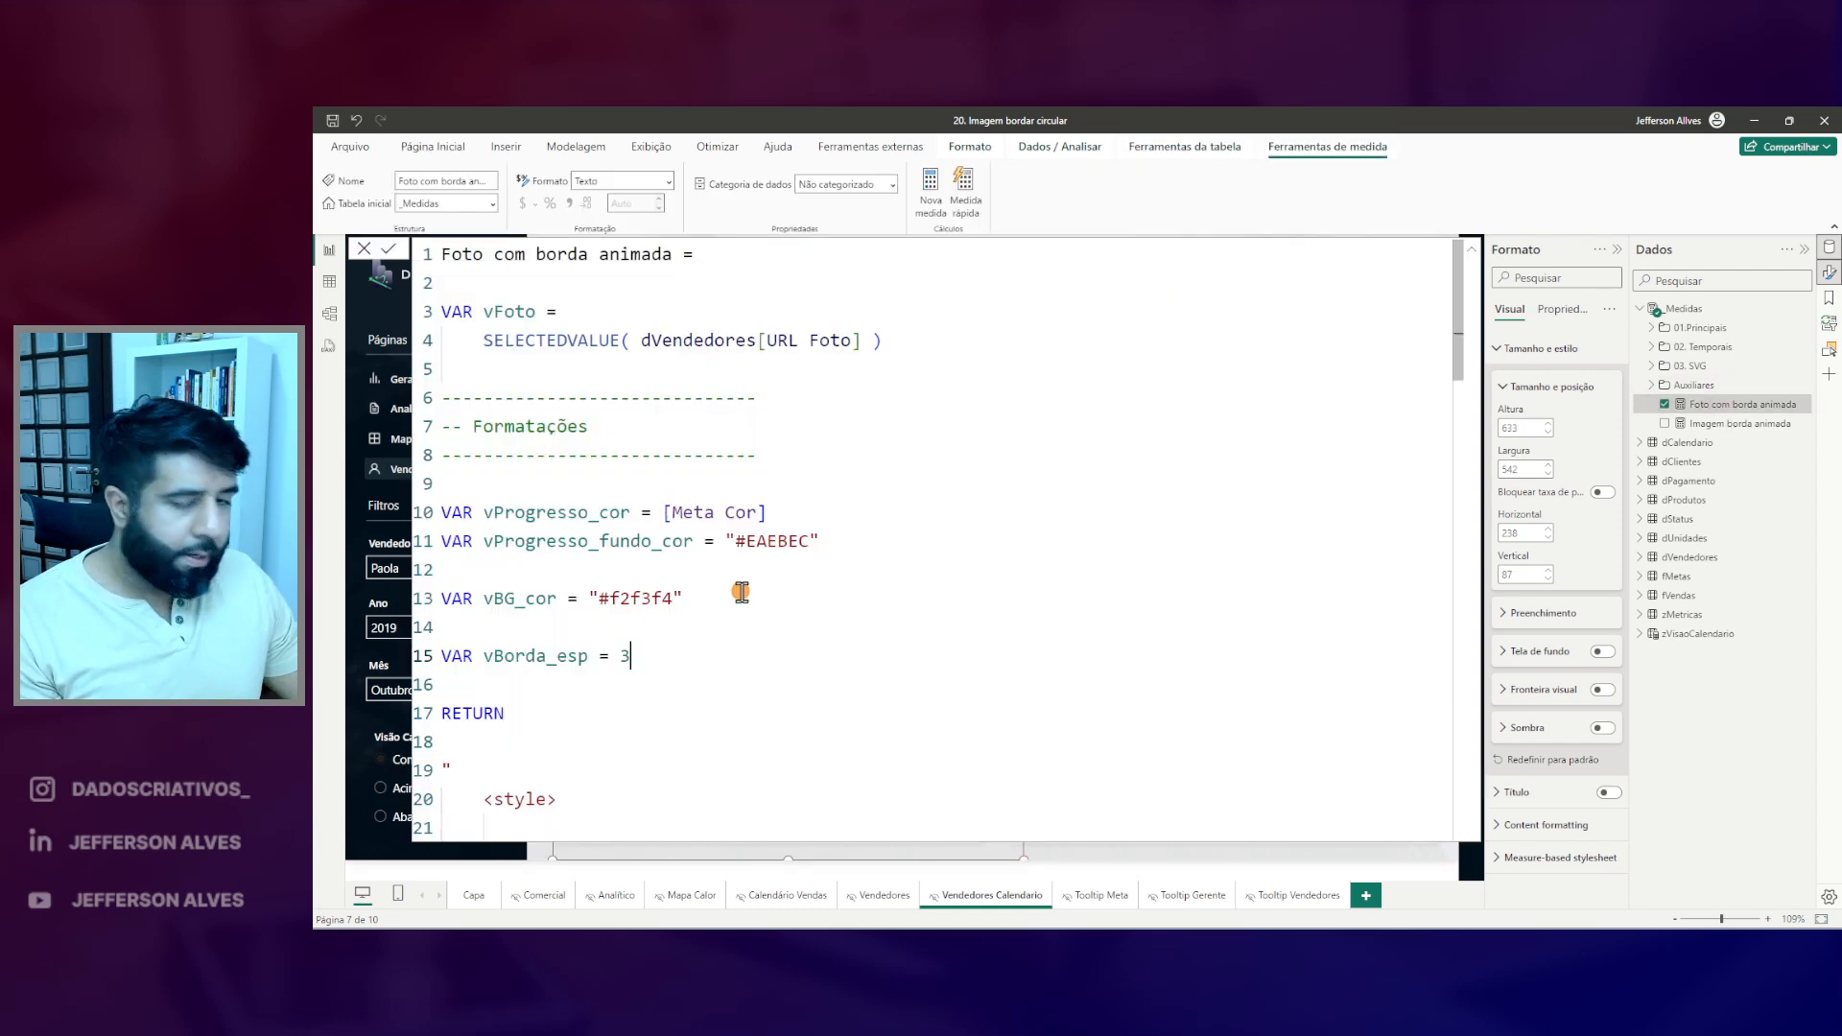
key(Return)
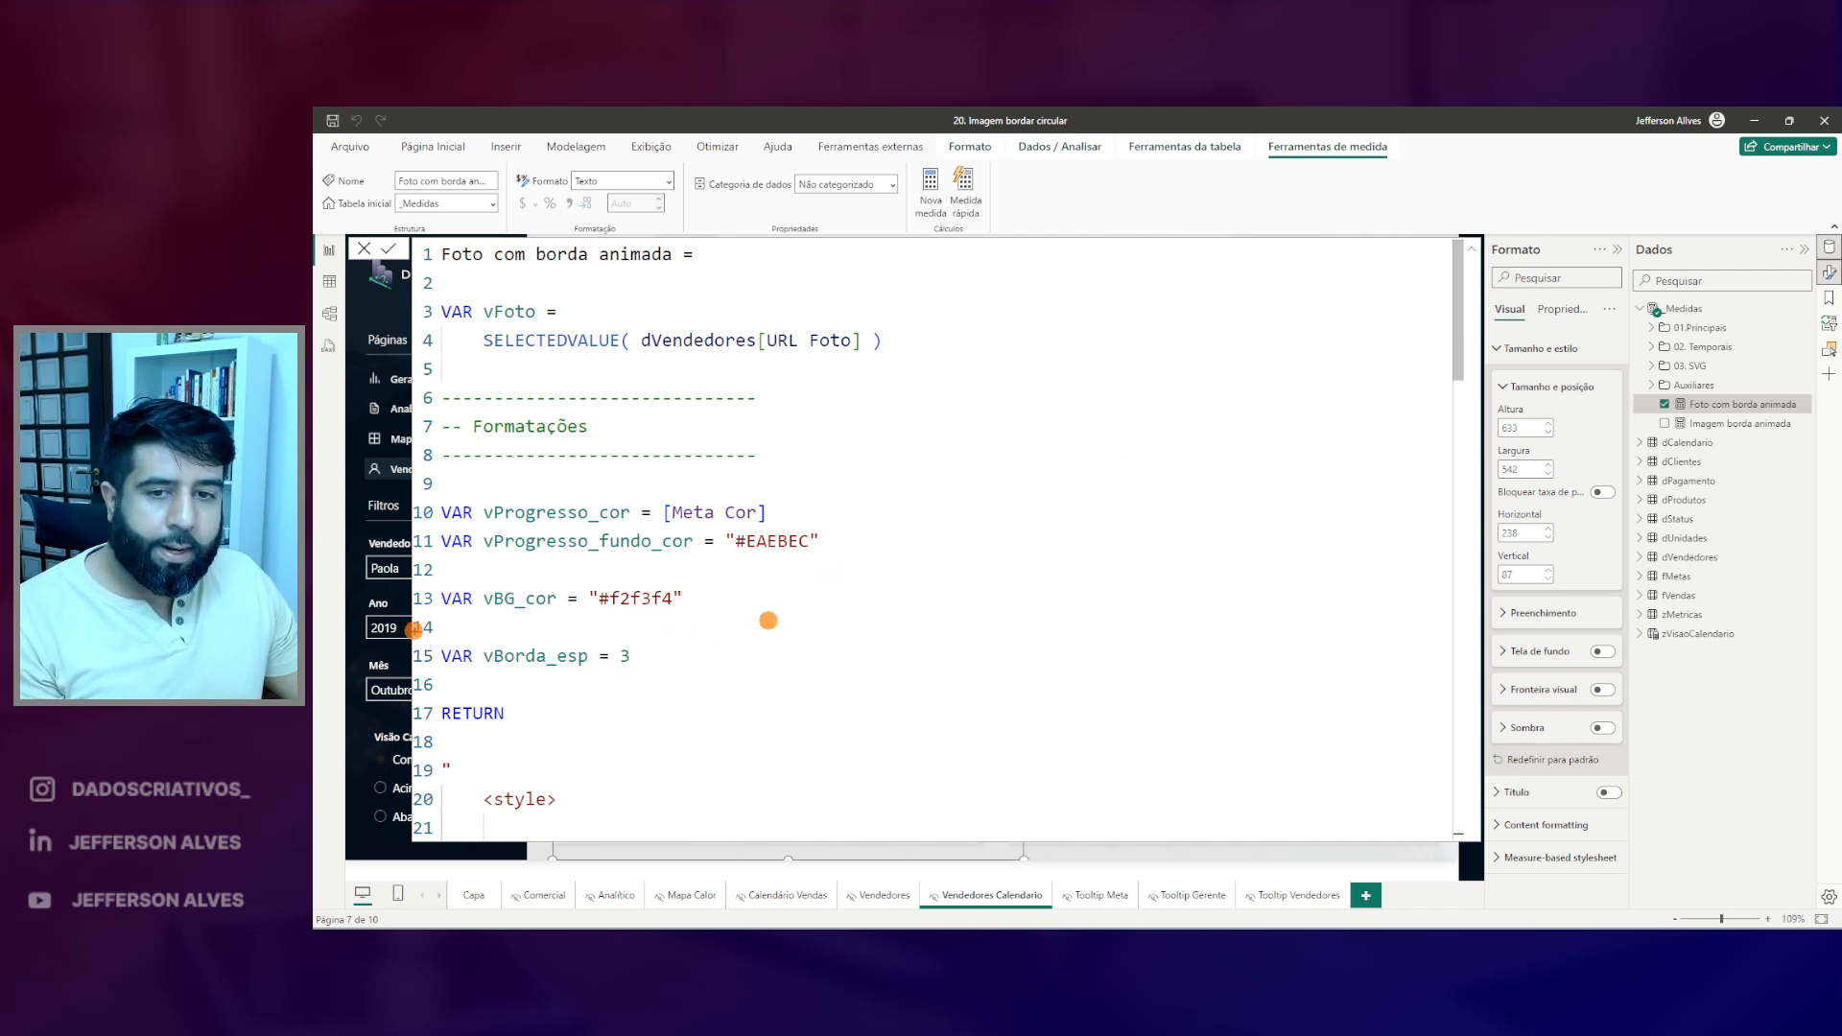
click(1470, 249)
- Shrink the photo visual to fit beside the Faturamento card and reopen the Foto com borda animada measure
drag(1023, 857, 658, 464)
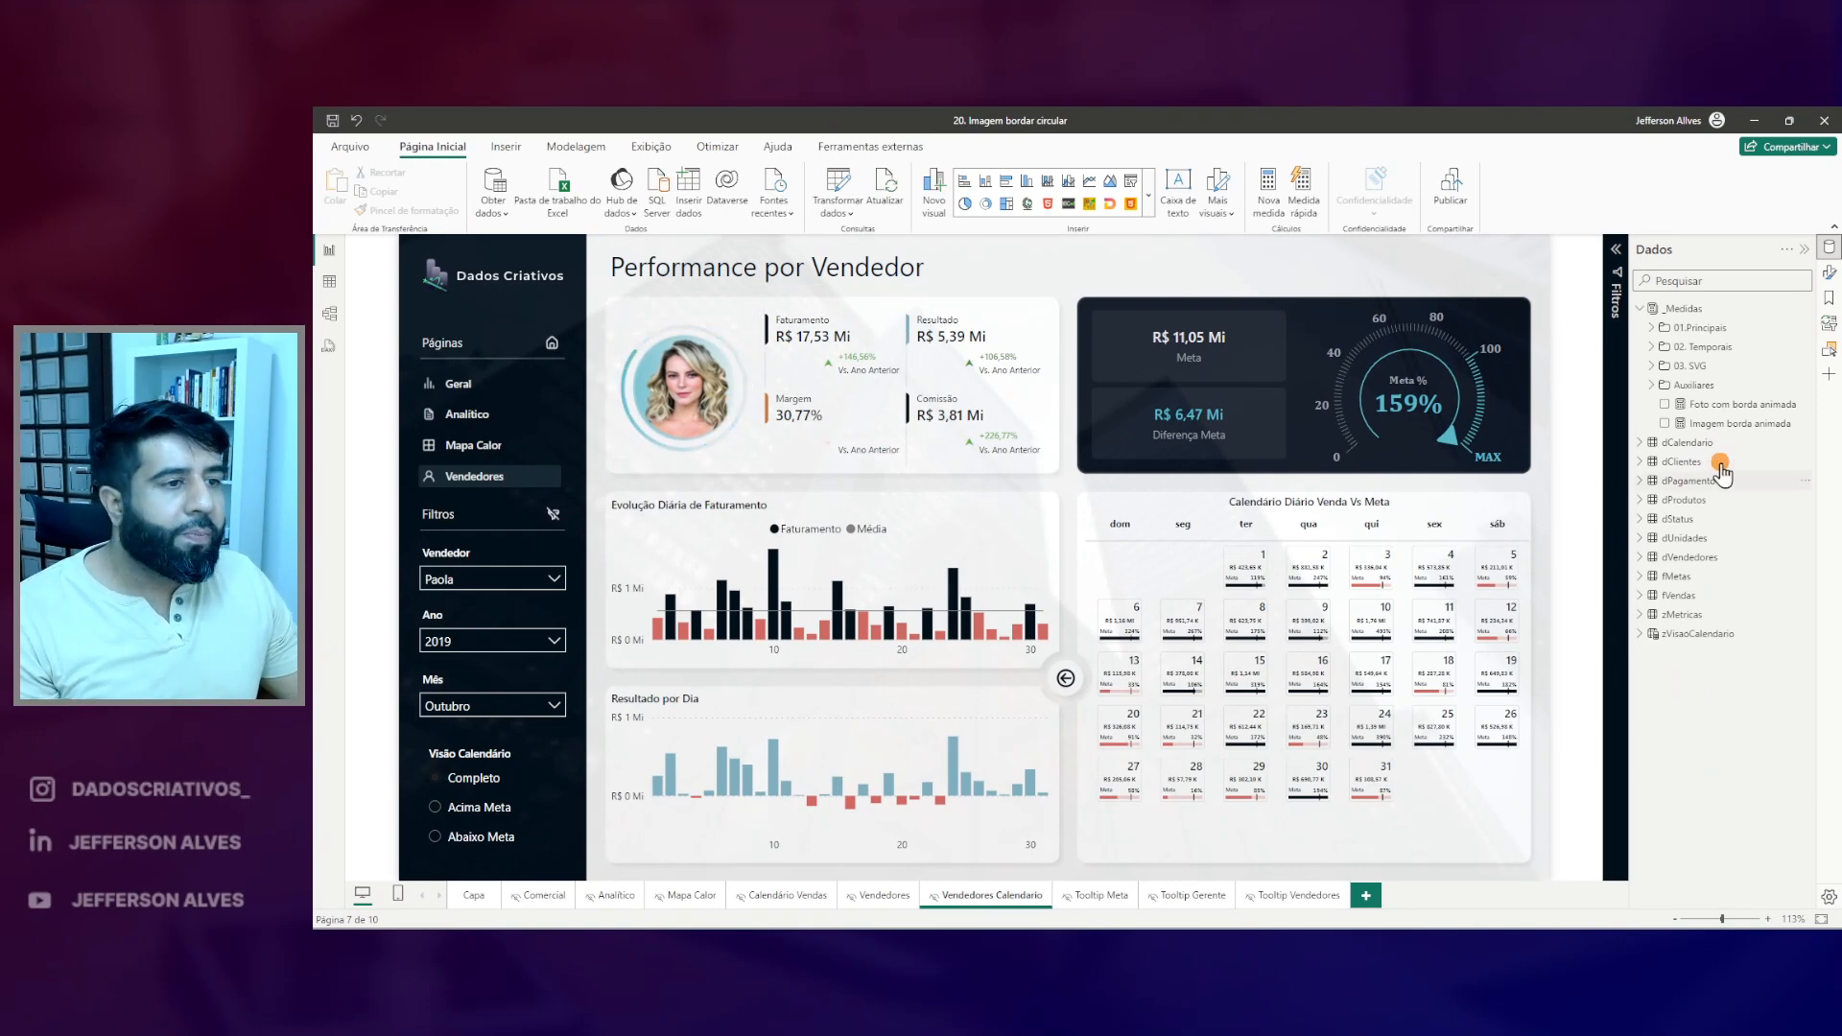
click(1732, 405)
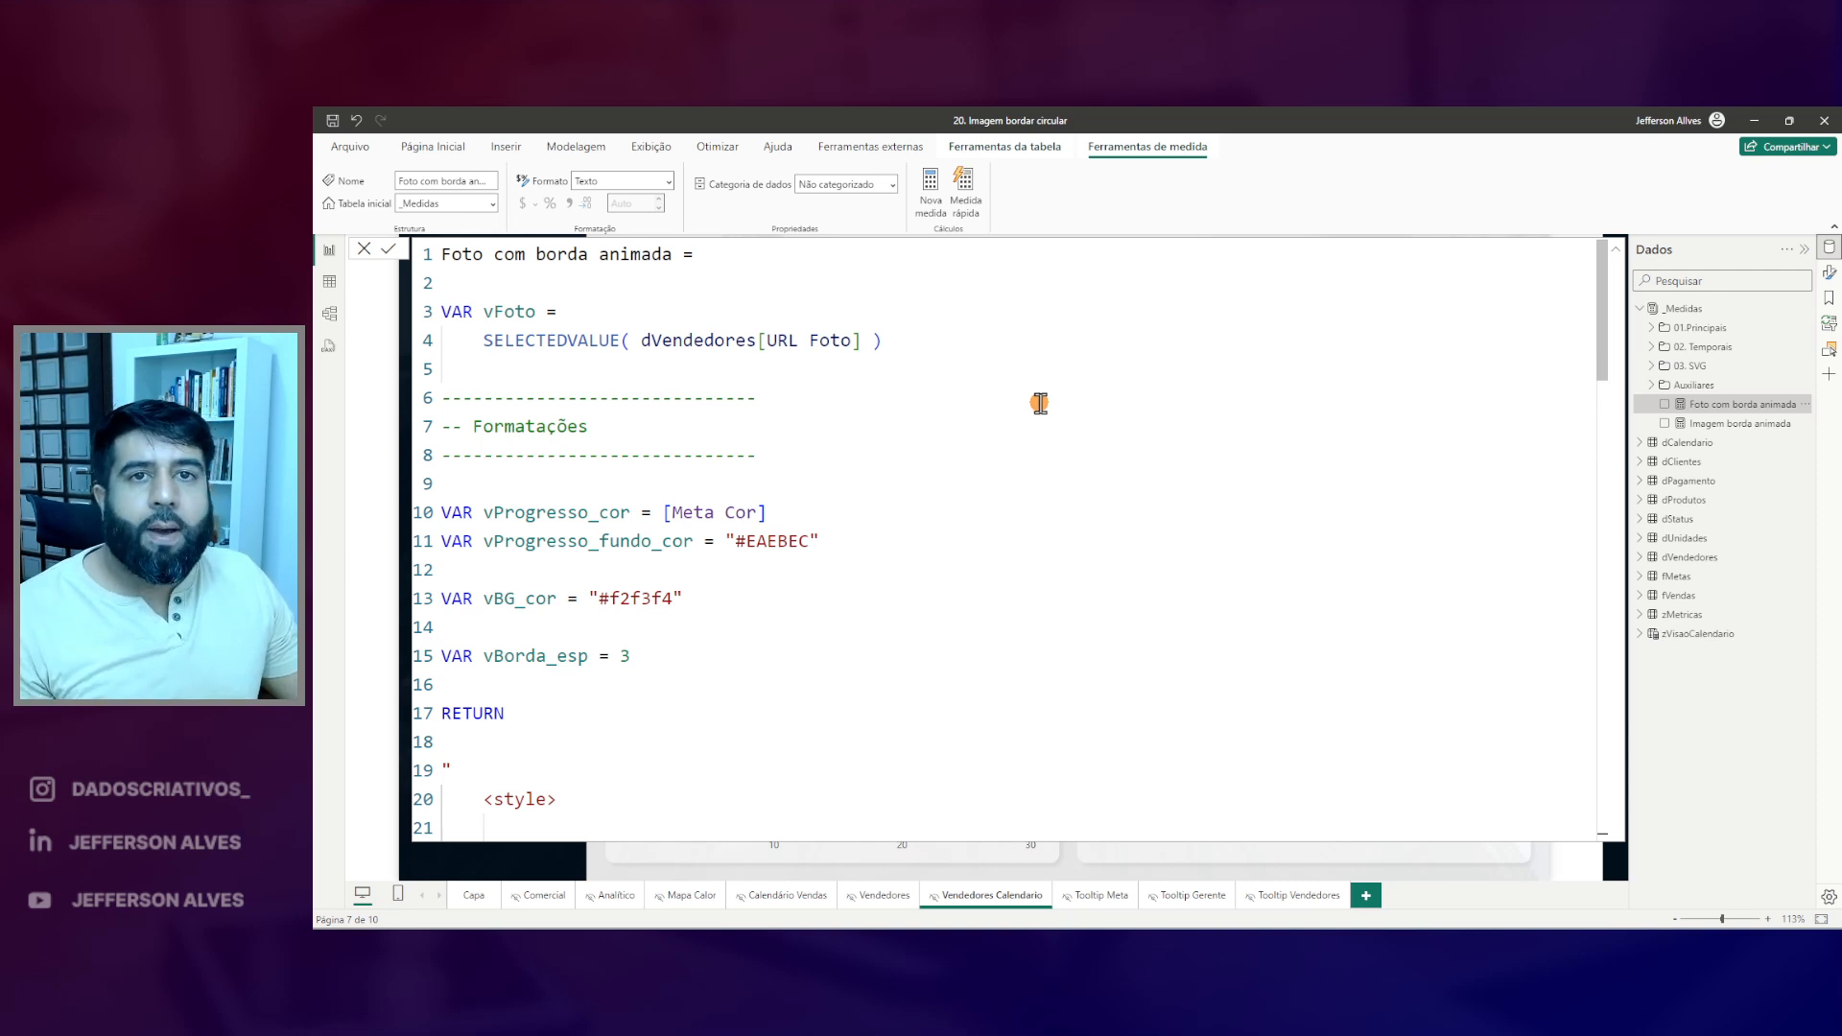
- Review the Foto com borda animada measure, from its variables through the .card, .loader and .borda_progresso CSS rules
scroll(1039, 403, down, 7)
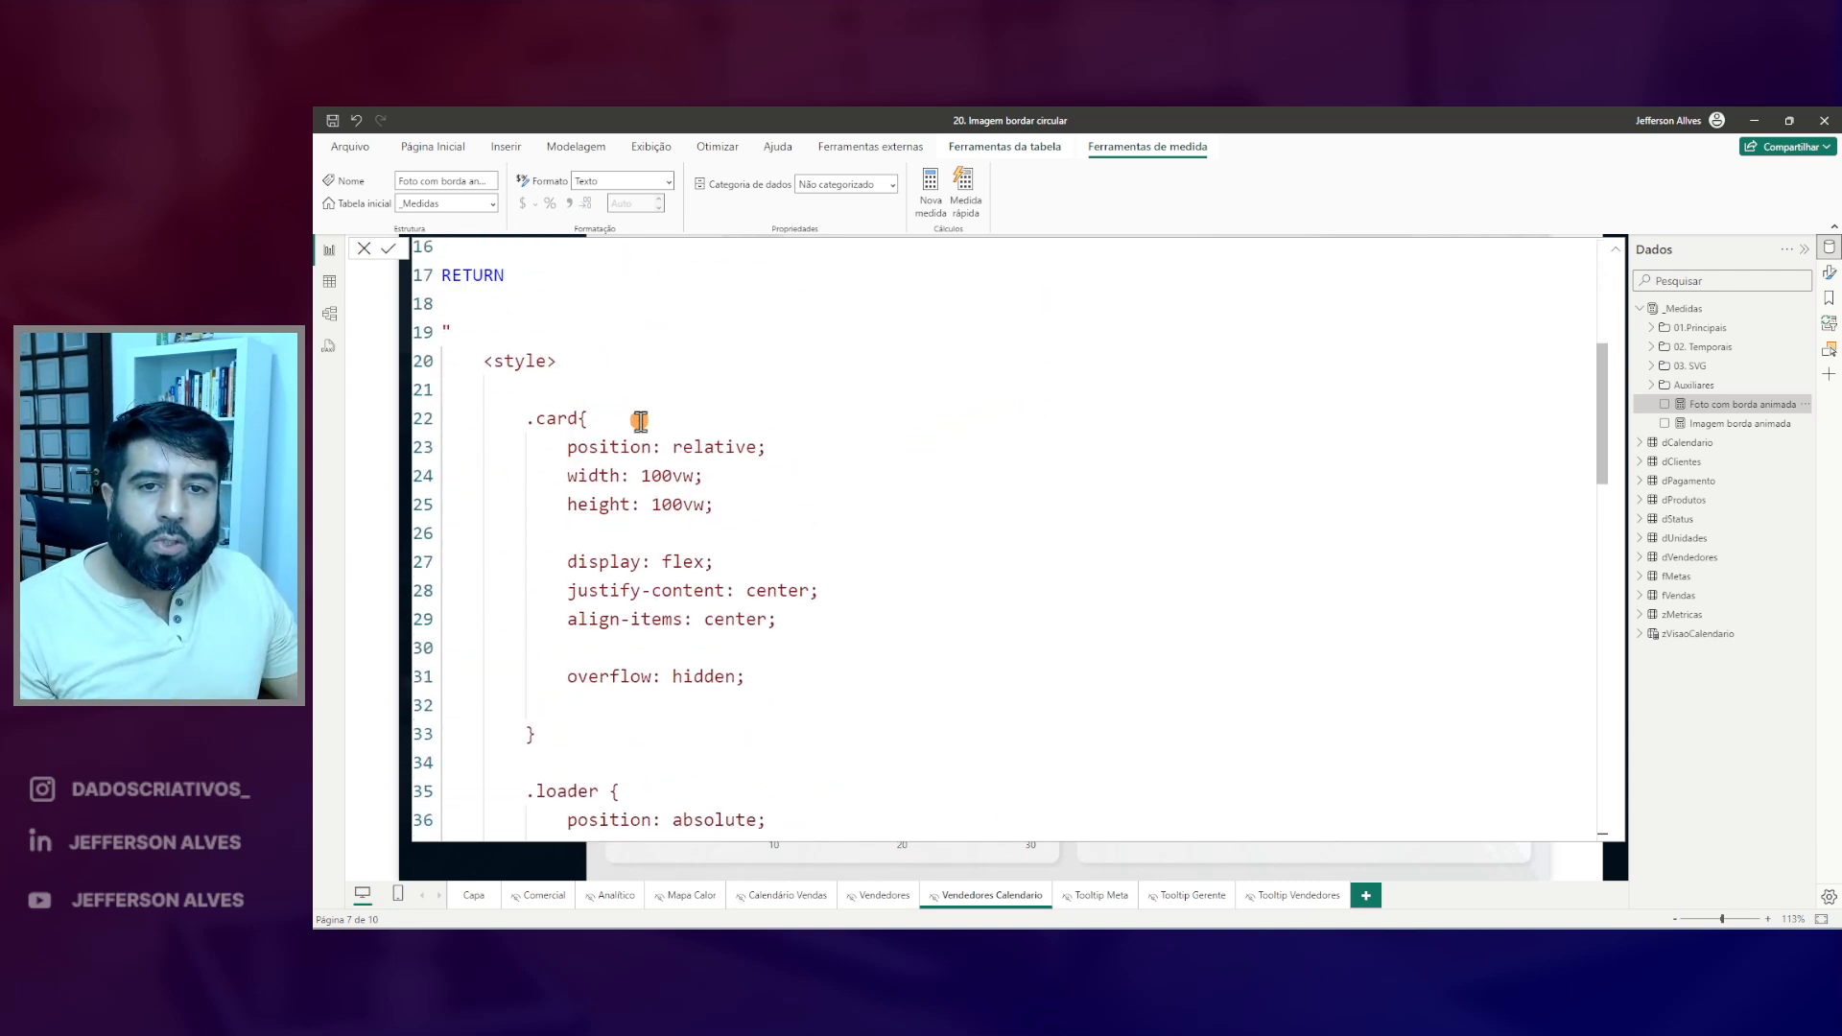
scroll(573, 432, down, 1)
scroll(571, 432, down, 3)
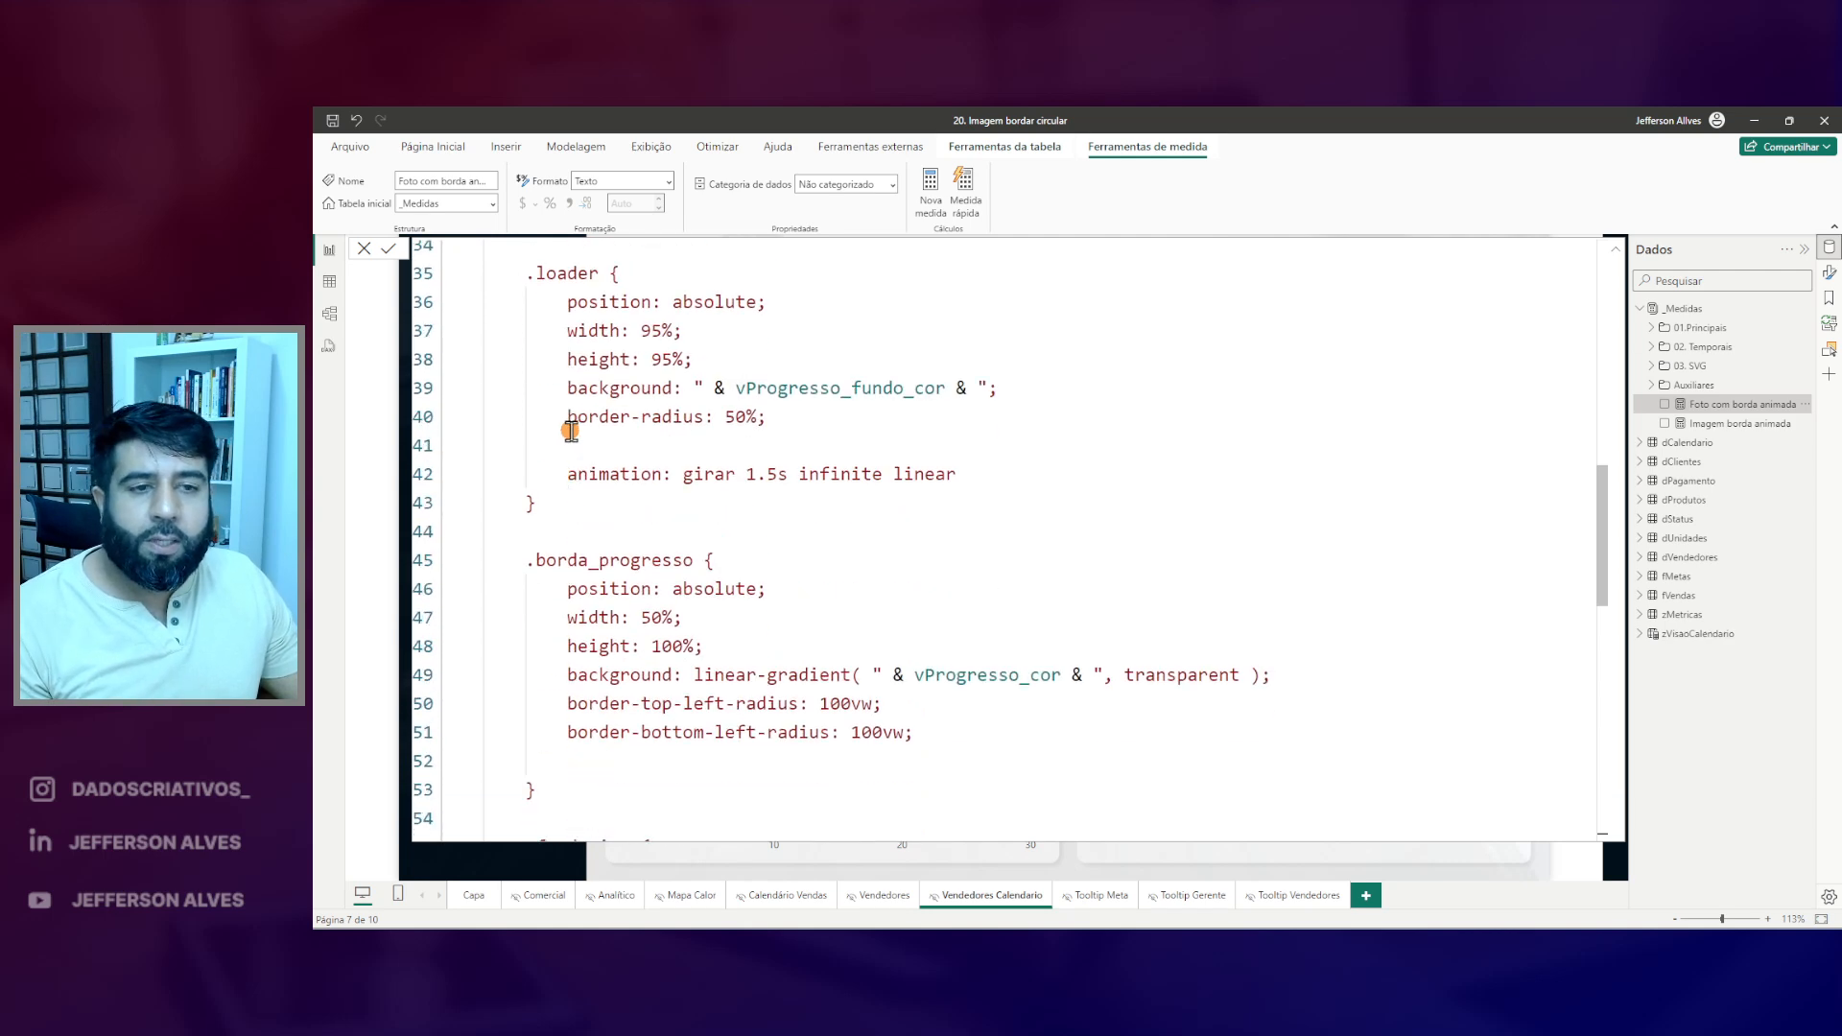
scroll(571, 429, up, 9)
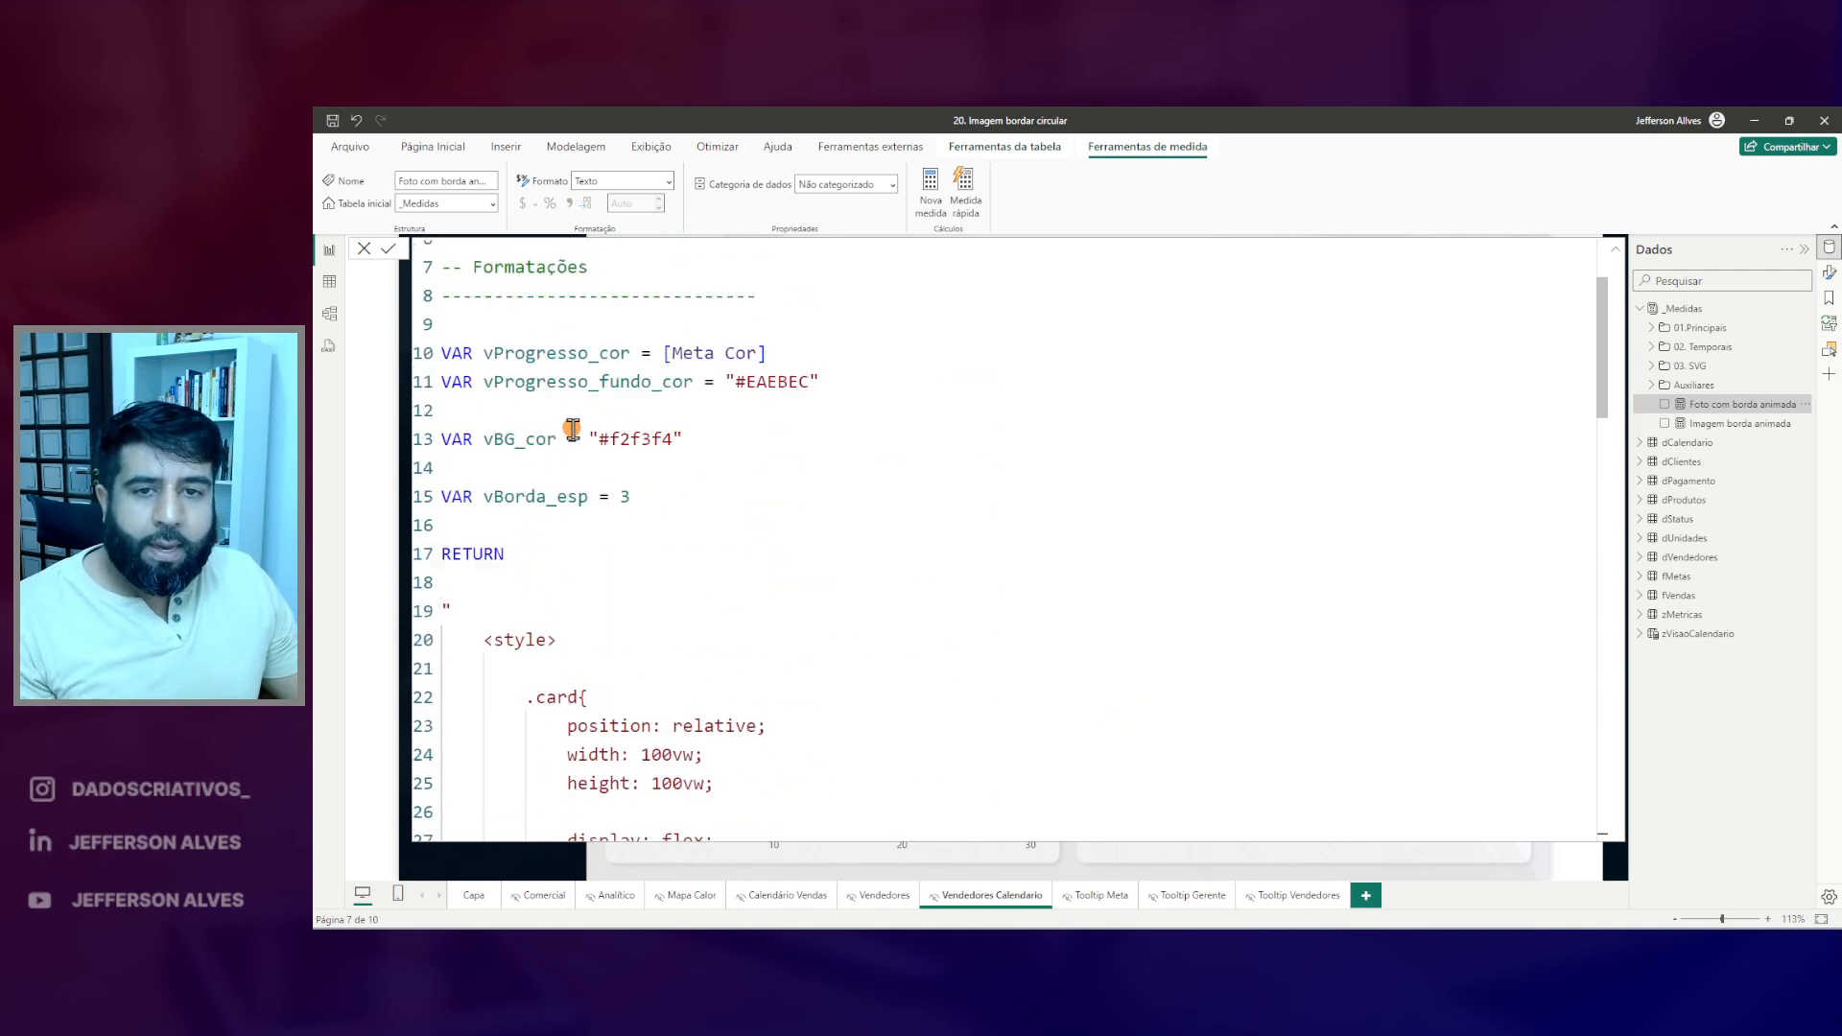
scroll(572, 430, up, 2)
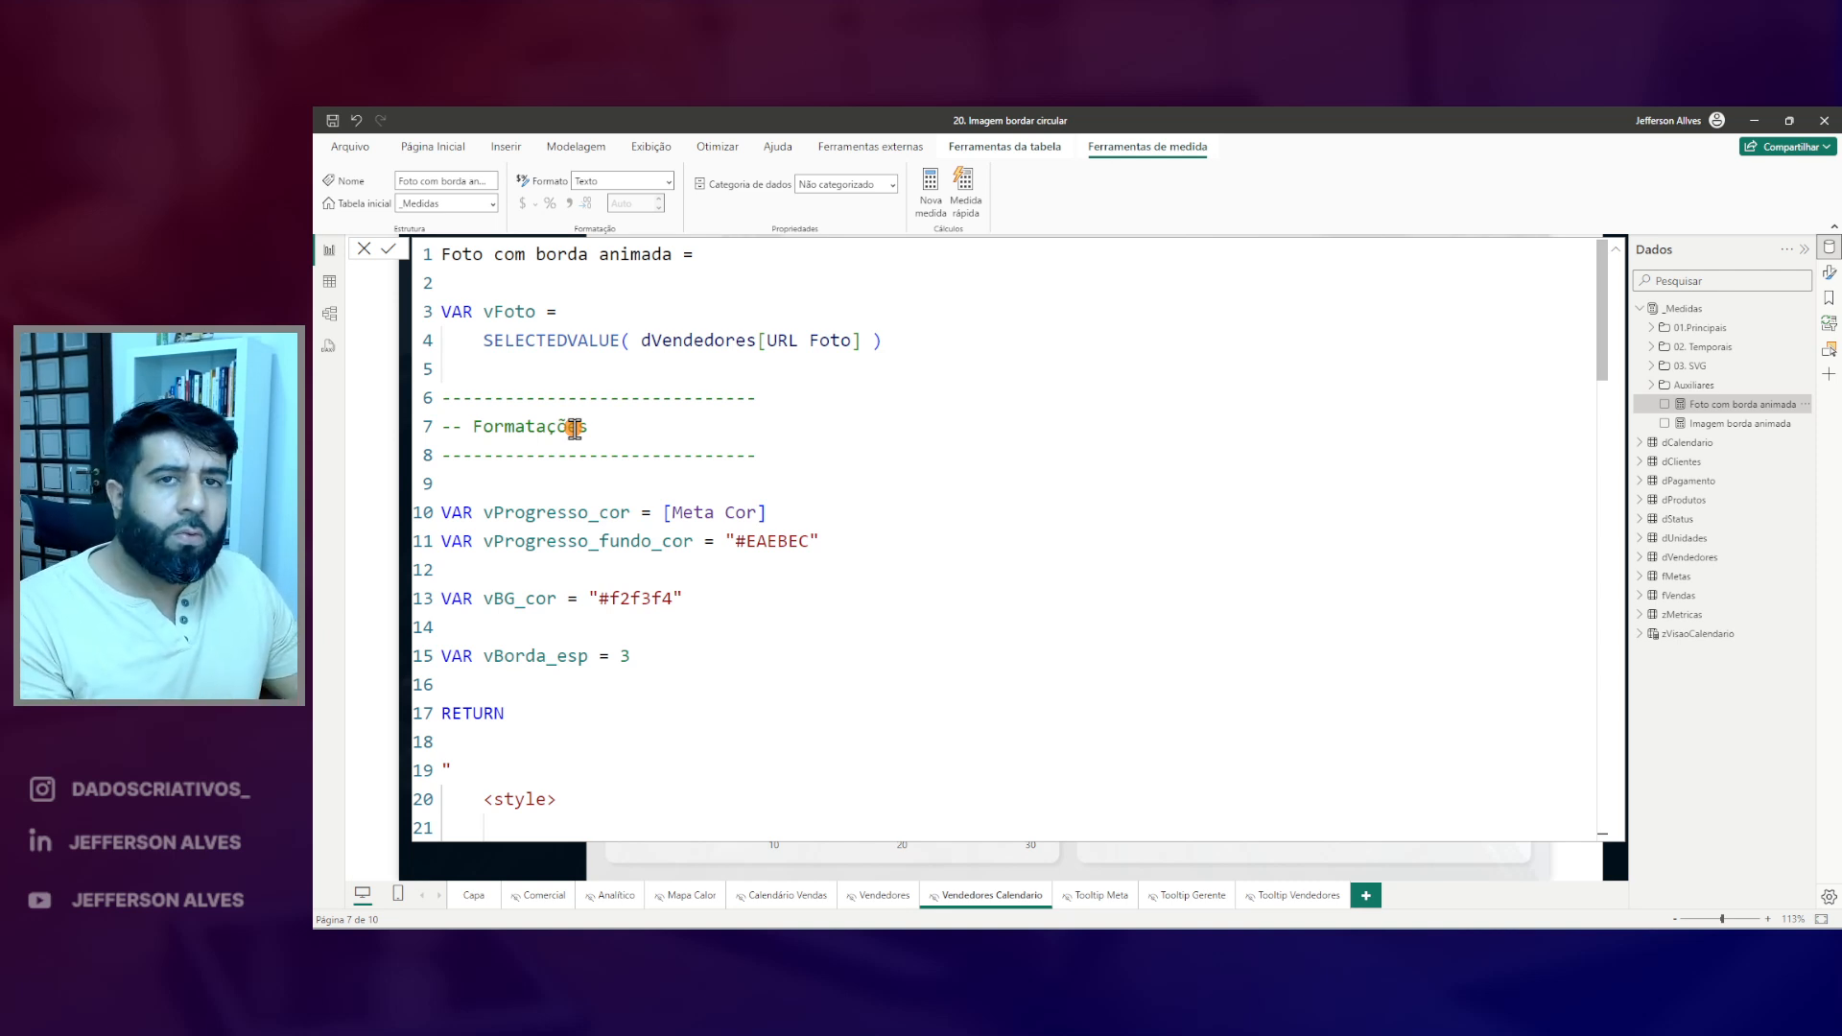
scroll(878, 456, down, 5)
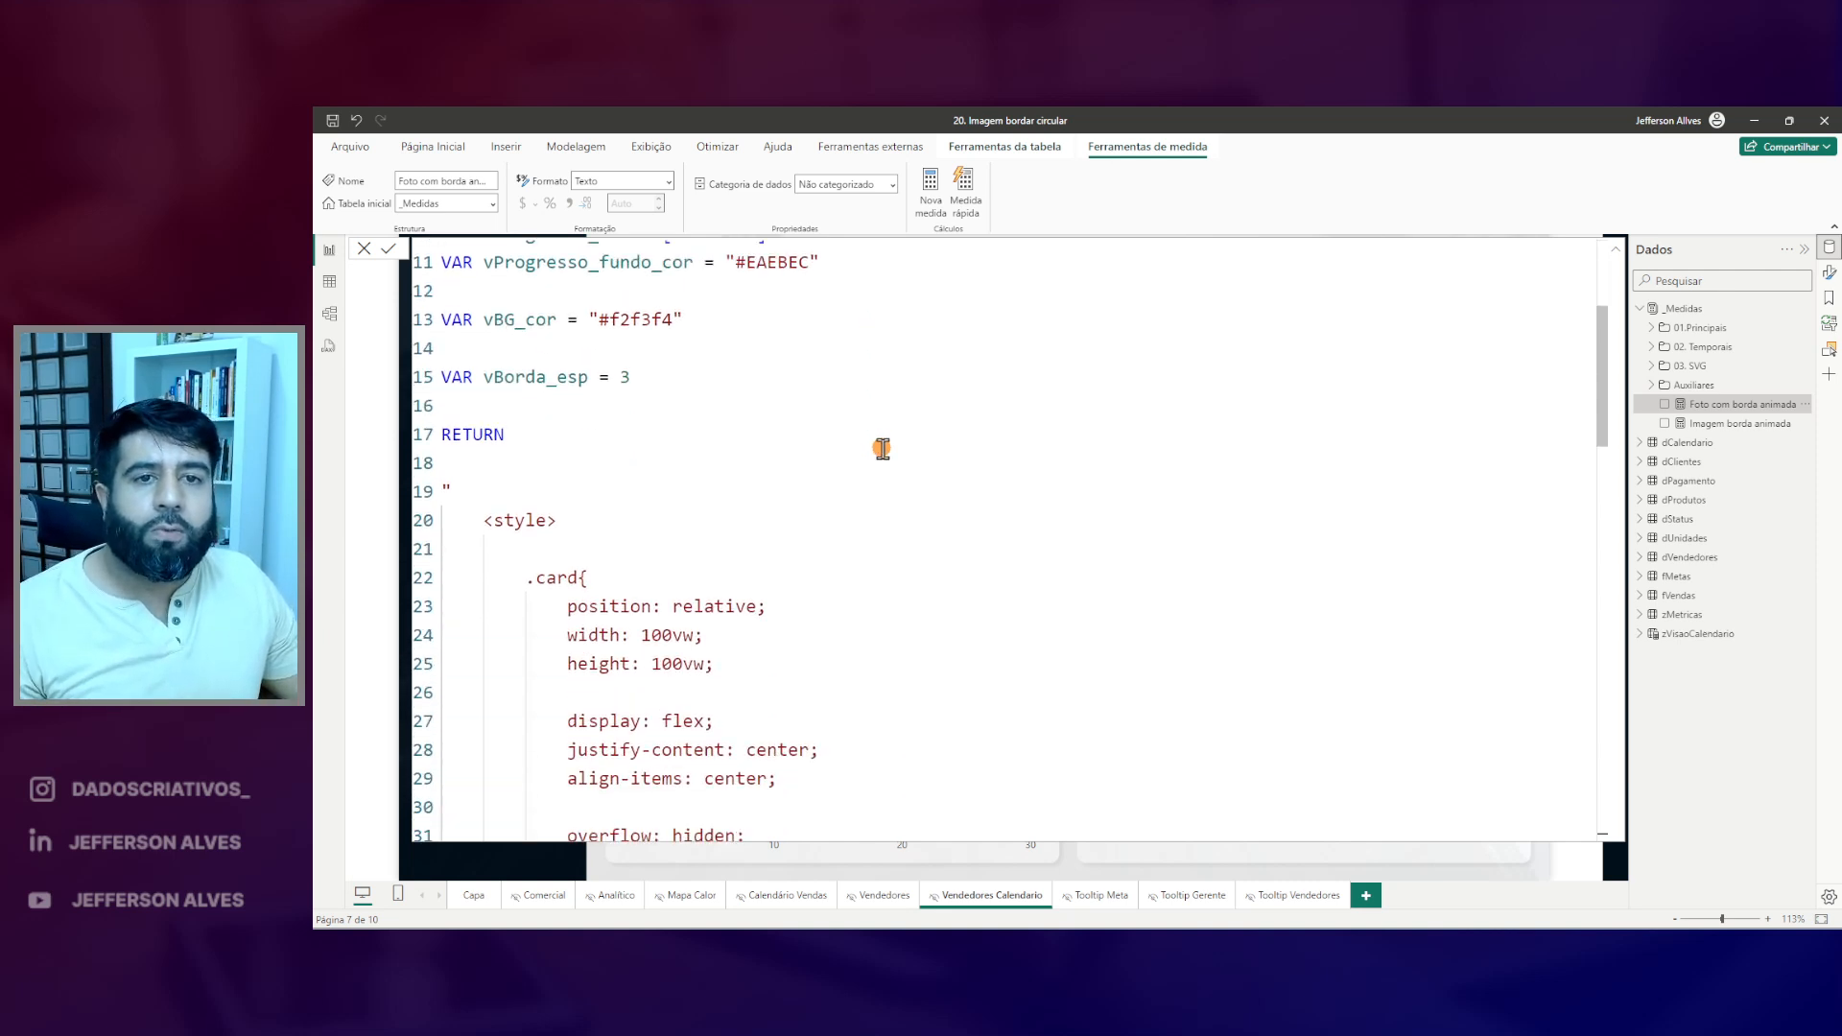
scroll(882, 449, up, 5)
scroll(876, 445, down, 7)
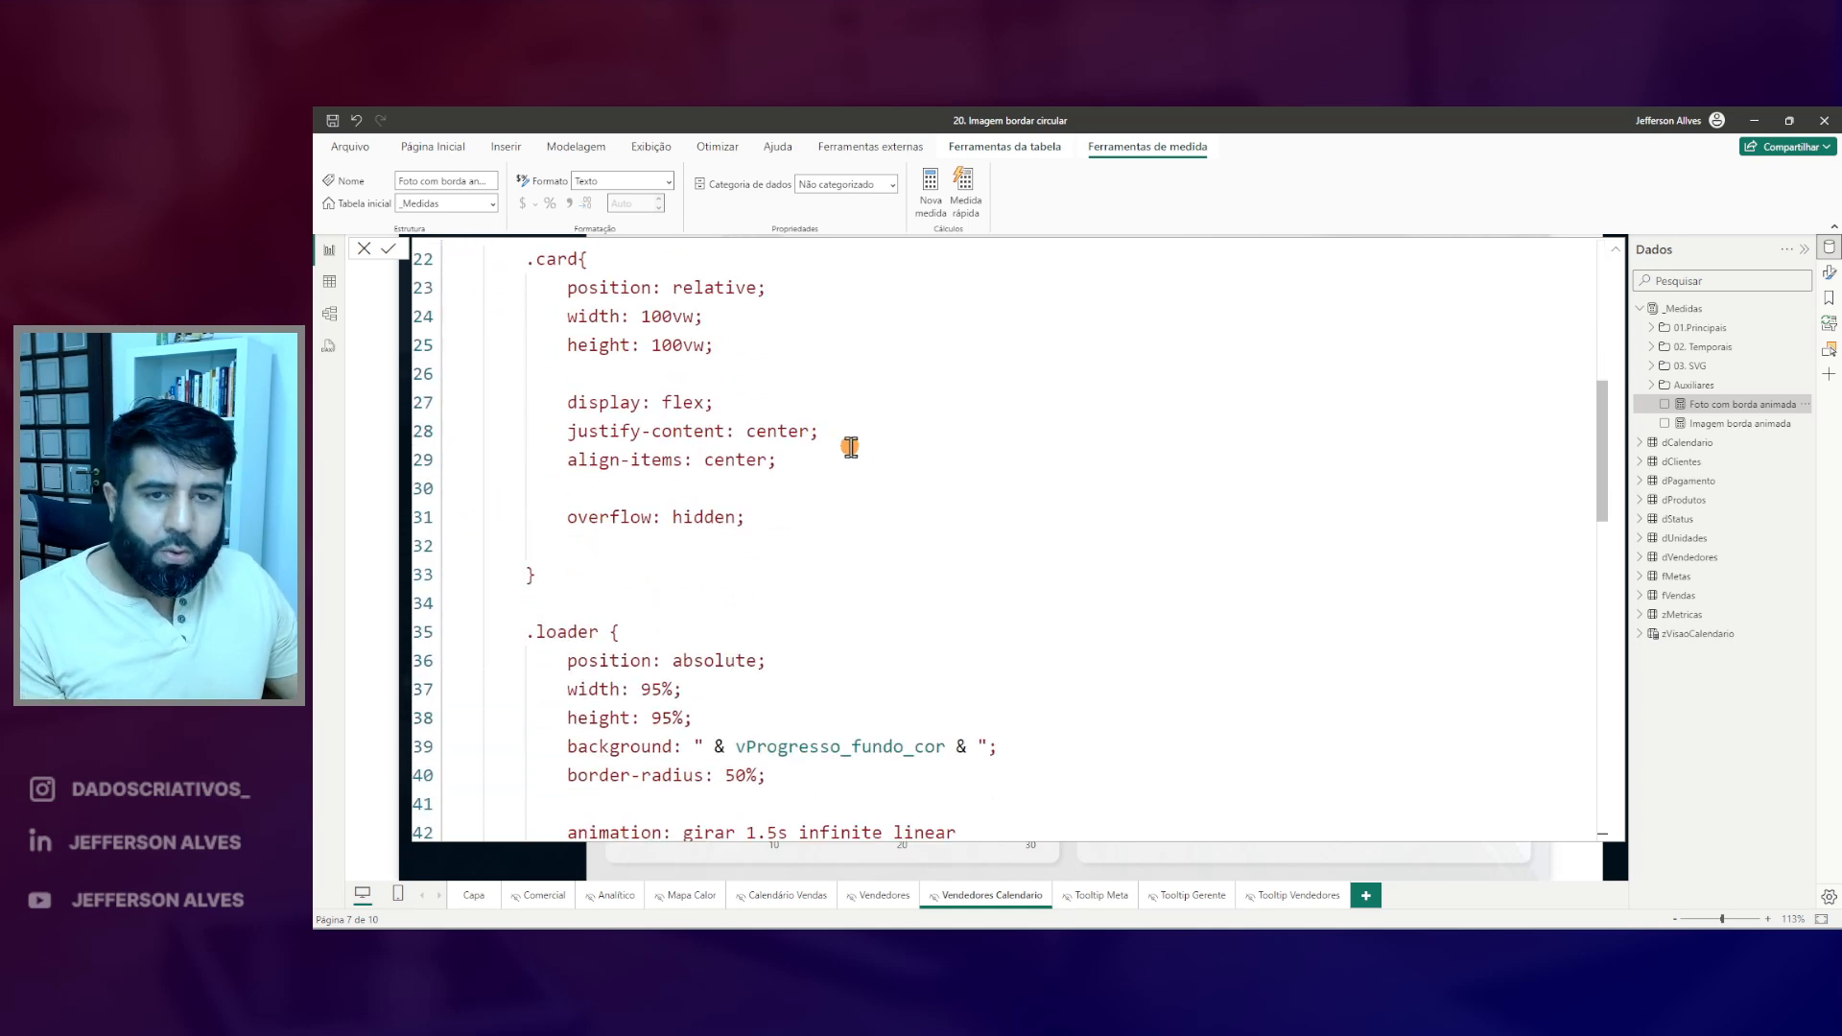
mouse_move(543, 267)
mouse_down()
mouse_move(945, 816)
mouse_move(979, 815)
mouse_up()
drag(1038, 486, 1029, 649)
drag(1032, 441, 1297, 528)
key(Escape)
scroll(1053, 446, up, 7)
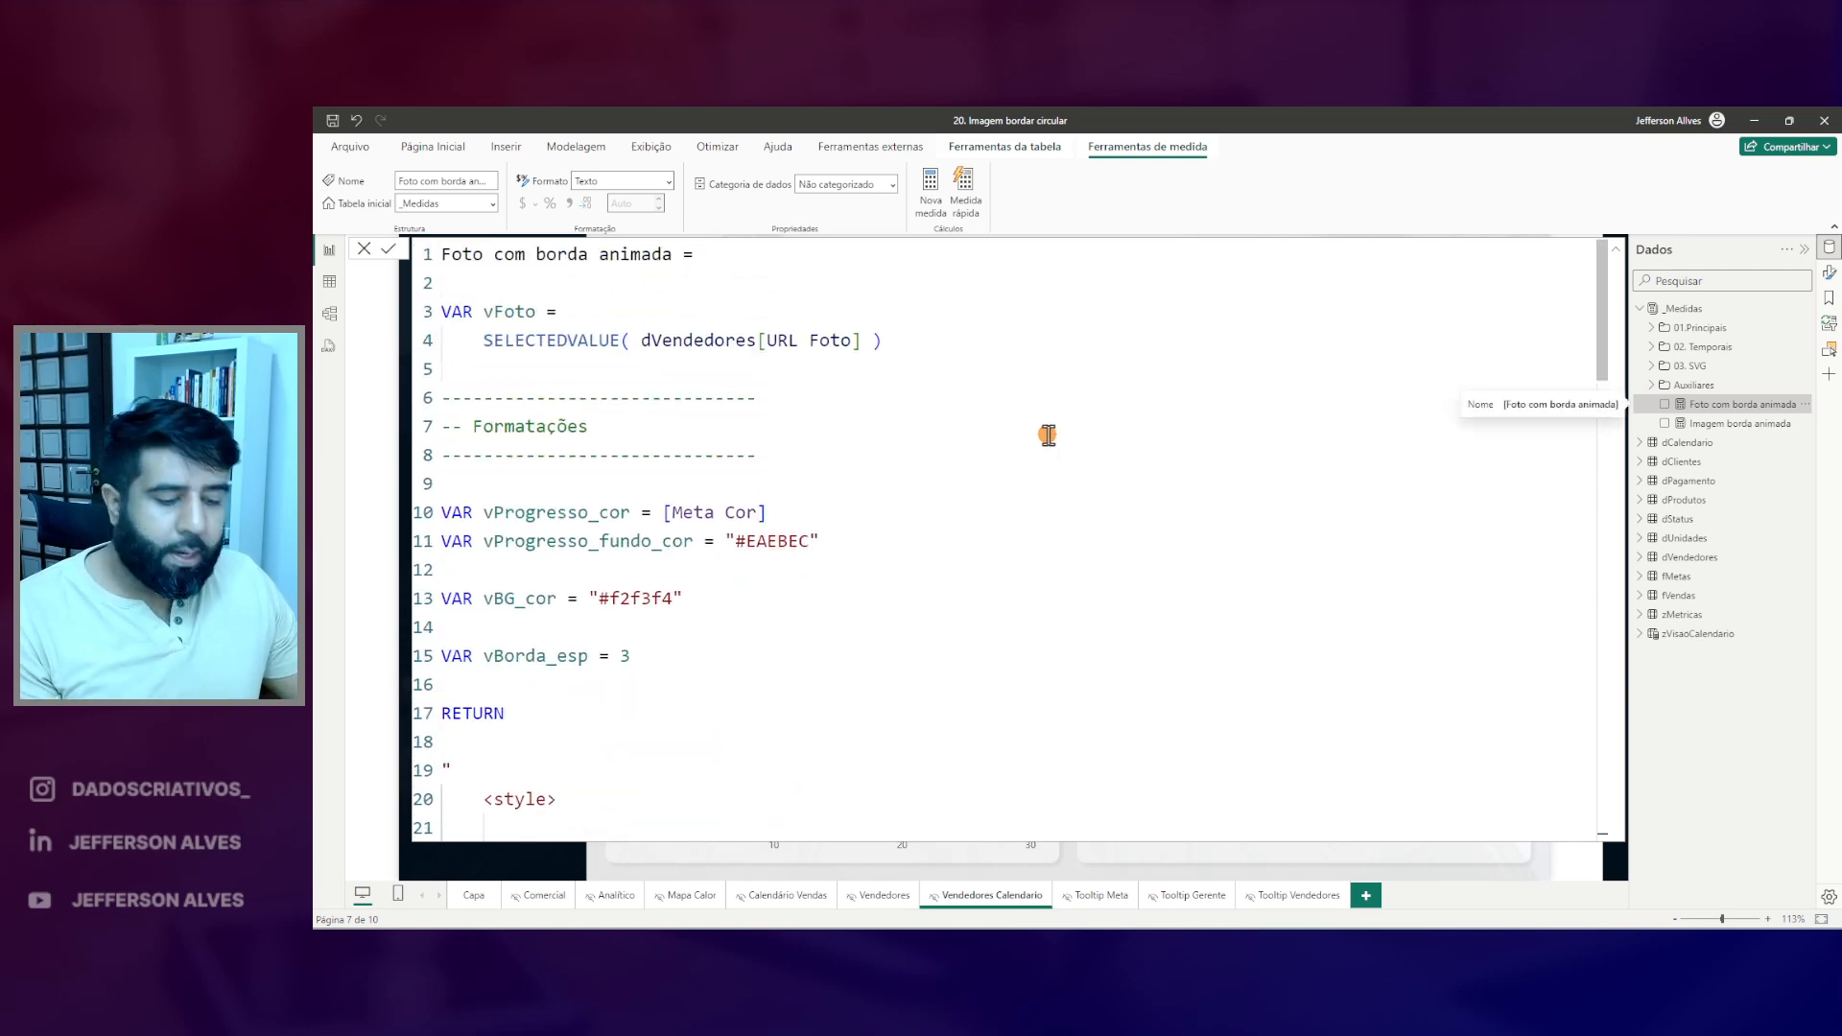
- Examine the vFoto declaration and the colour and border-thickness variables under Formatações, and leave the measure editor
drag(429, 275, 954, 375)
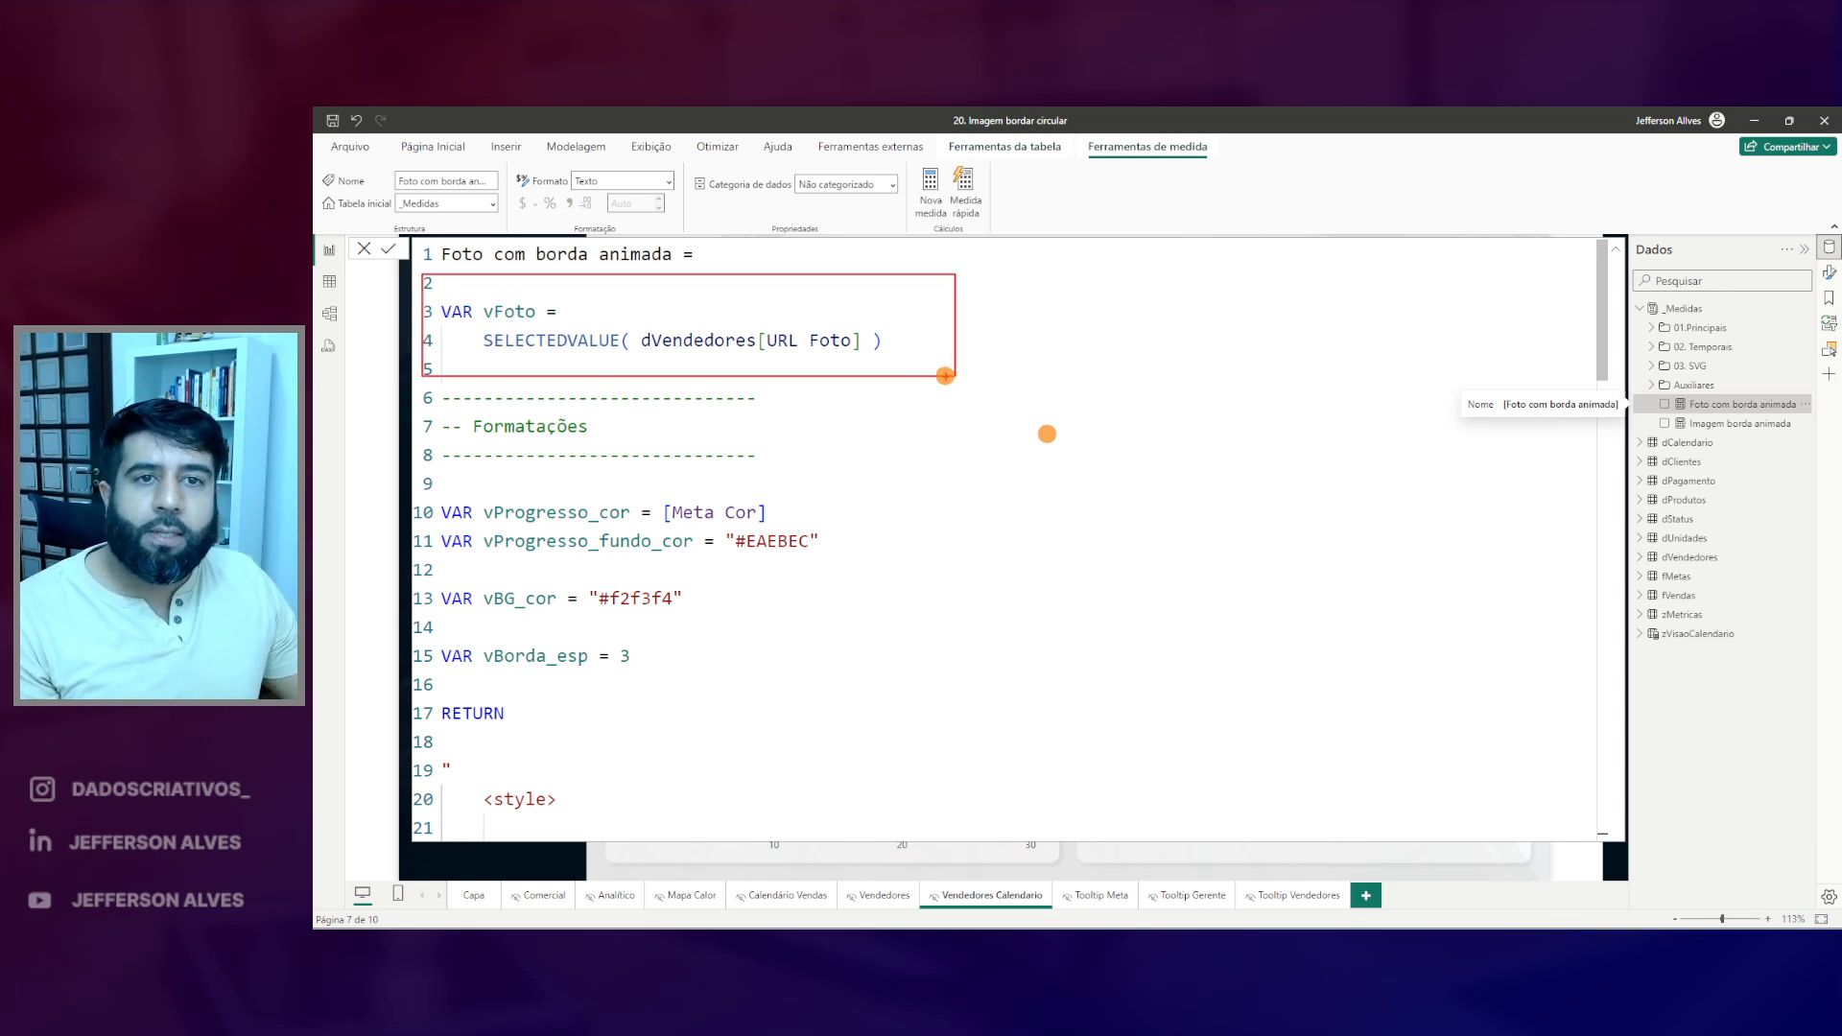
mouse_move(426, 389)
mouse_down()
mouse_move(876, 687)
mouse_move(913, 687)
mouse_up()
key(Escape)
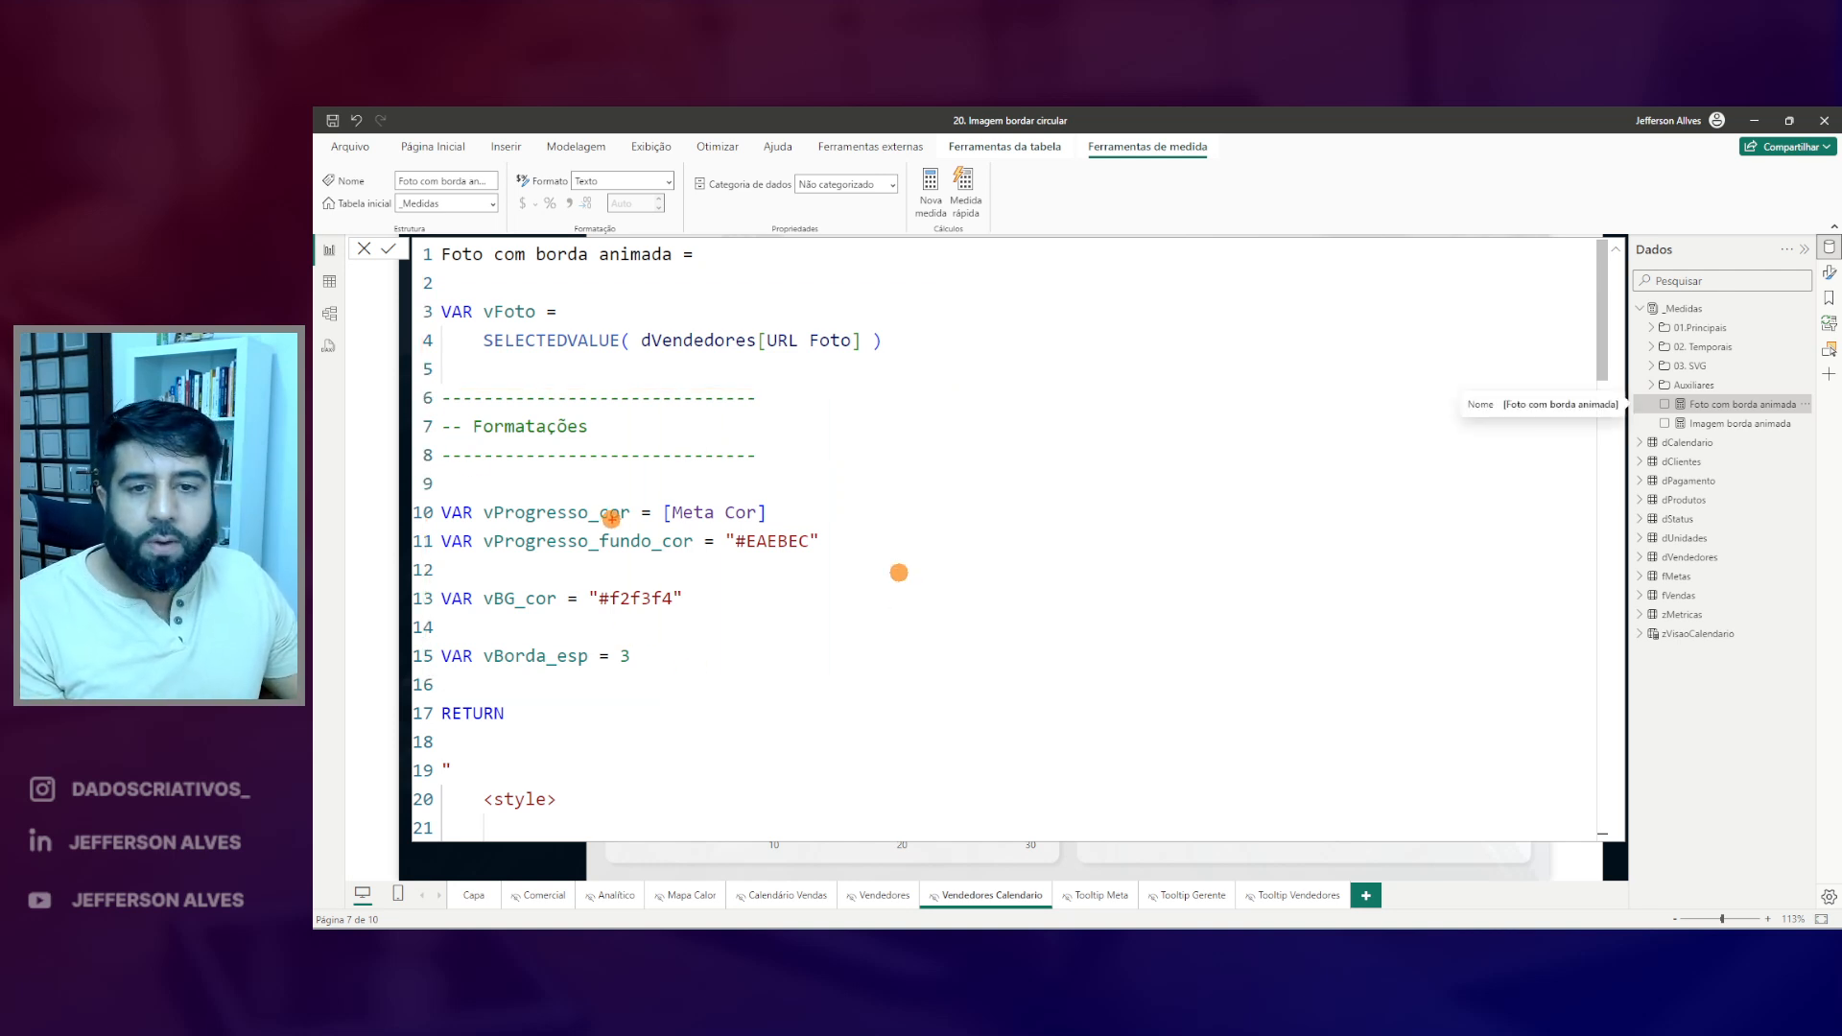
drag(662, 560, 796, 574)
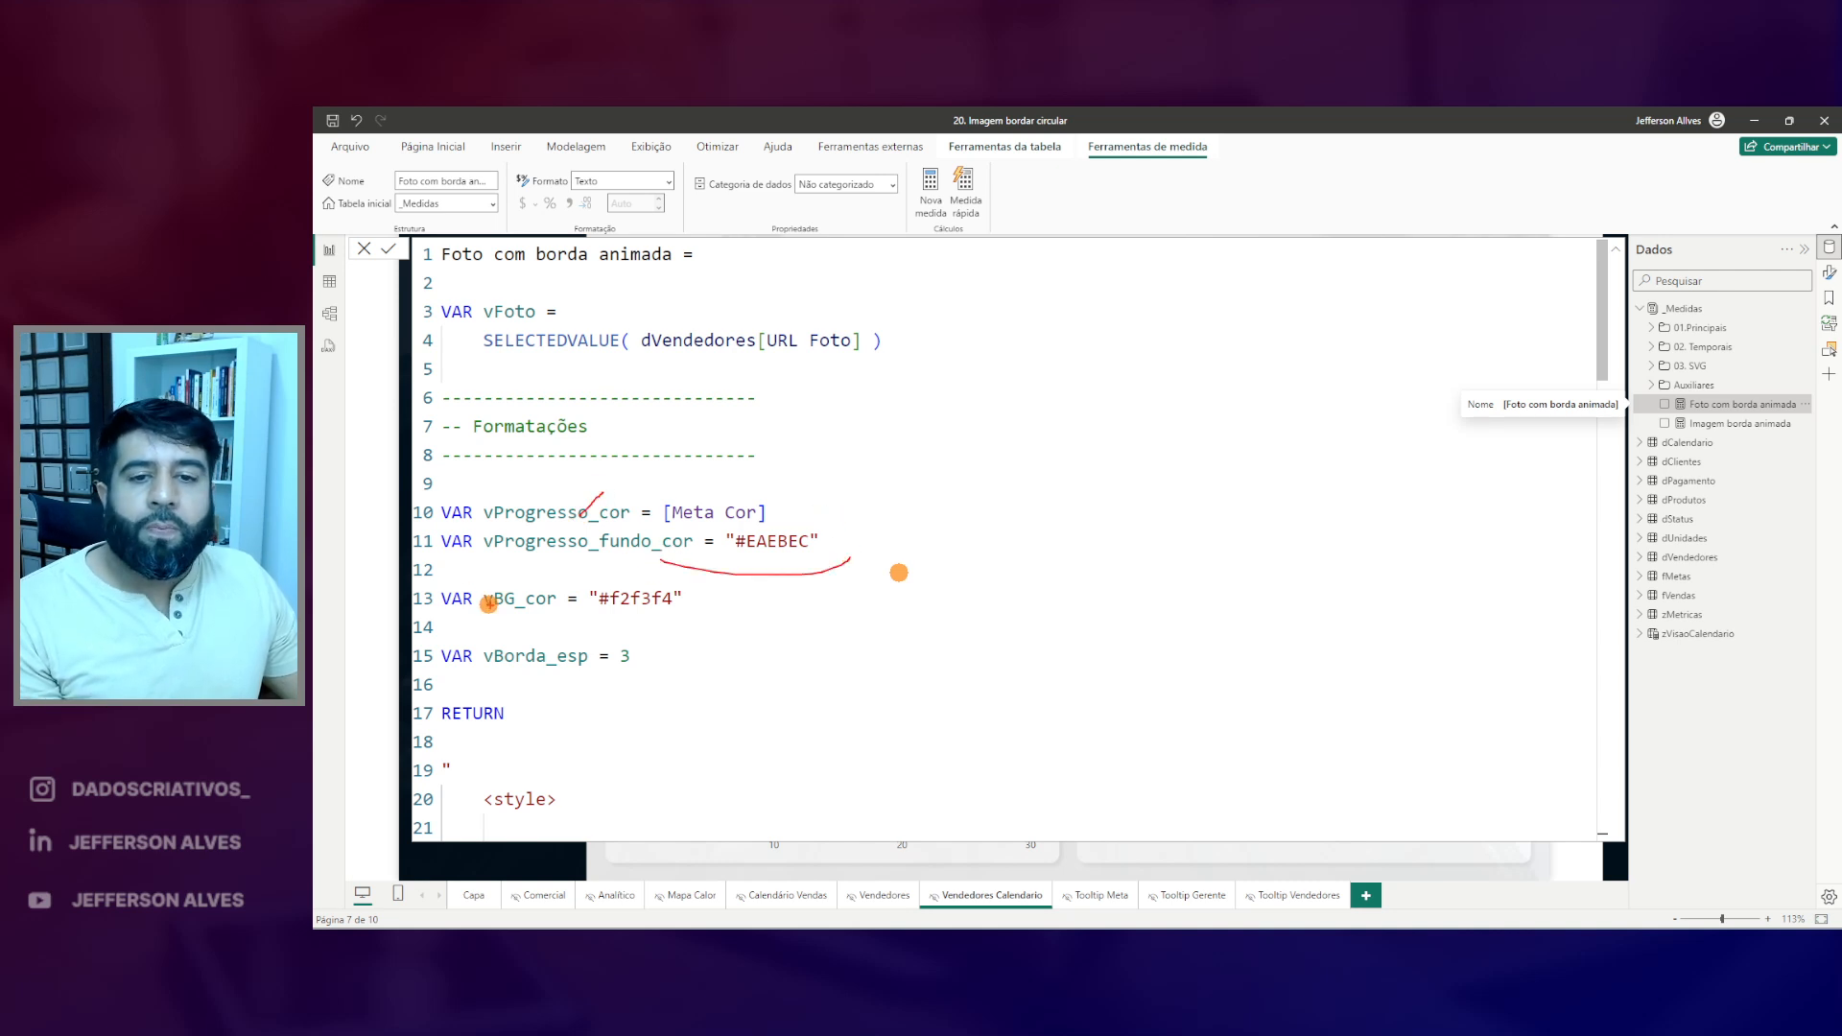
drag(615, 638, 635, 620)
key(Escape)
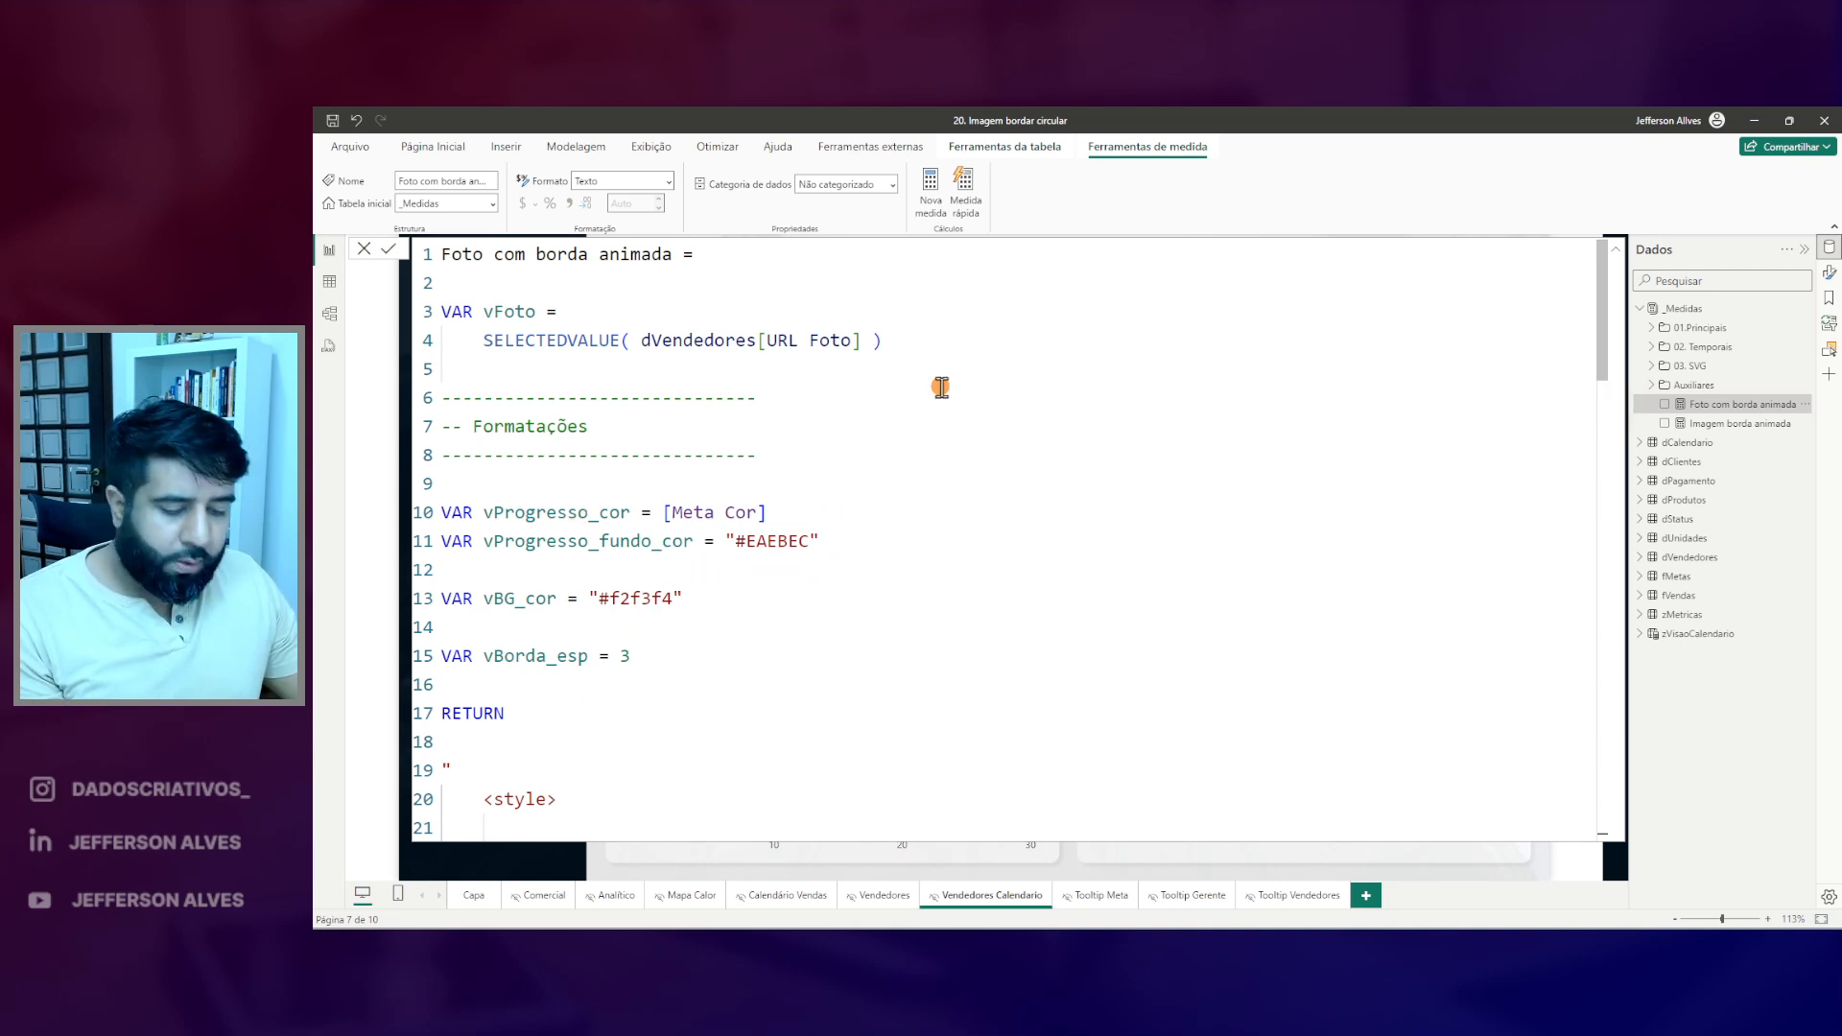
drag(460, 313, 912, 366)
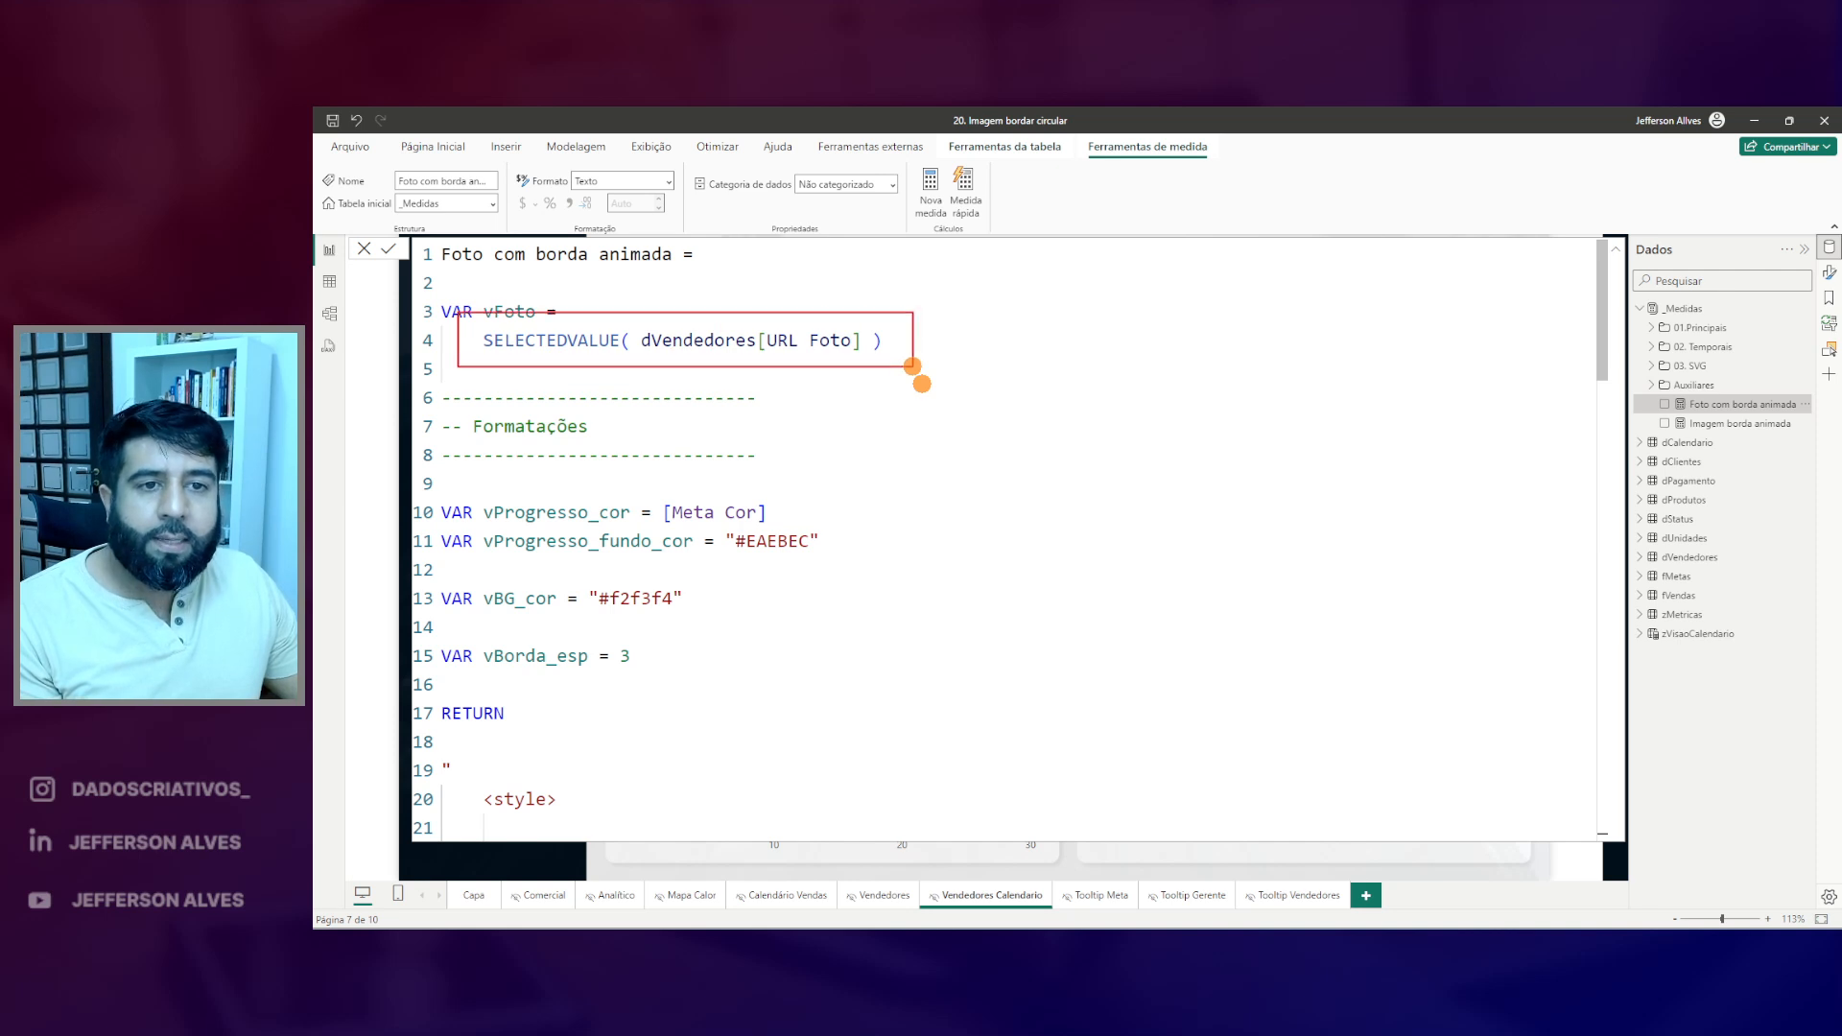
drag(518, 305, 506, 286)
drag(821, 523, 820, 676)
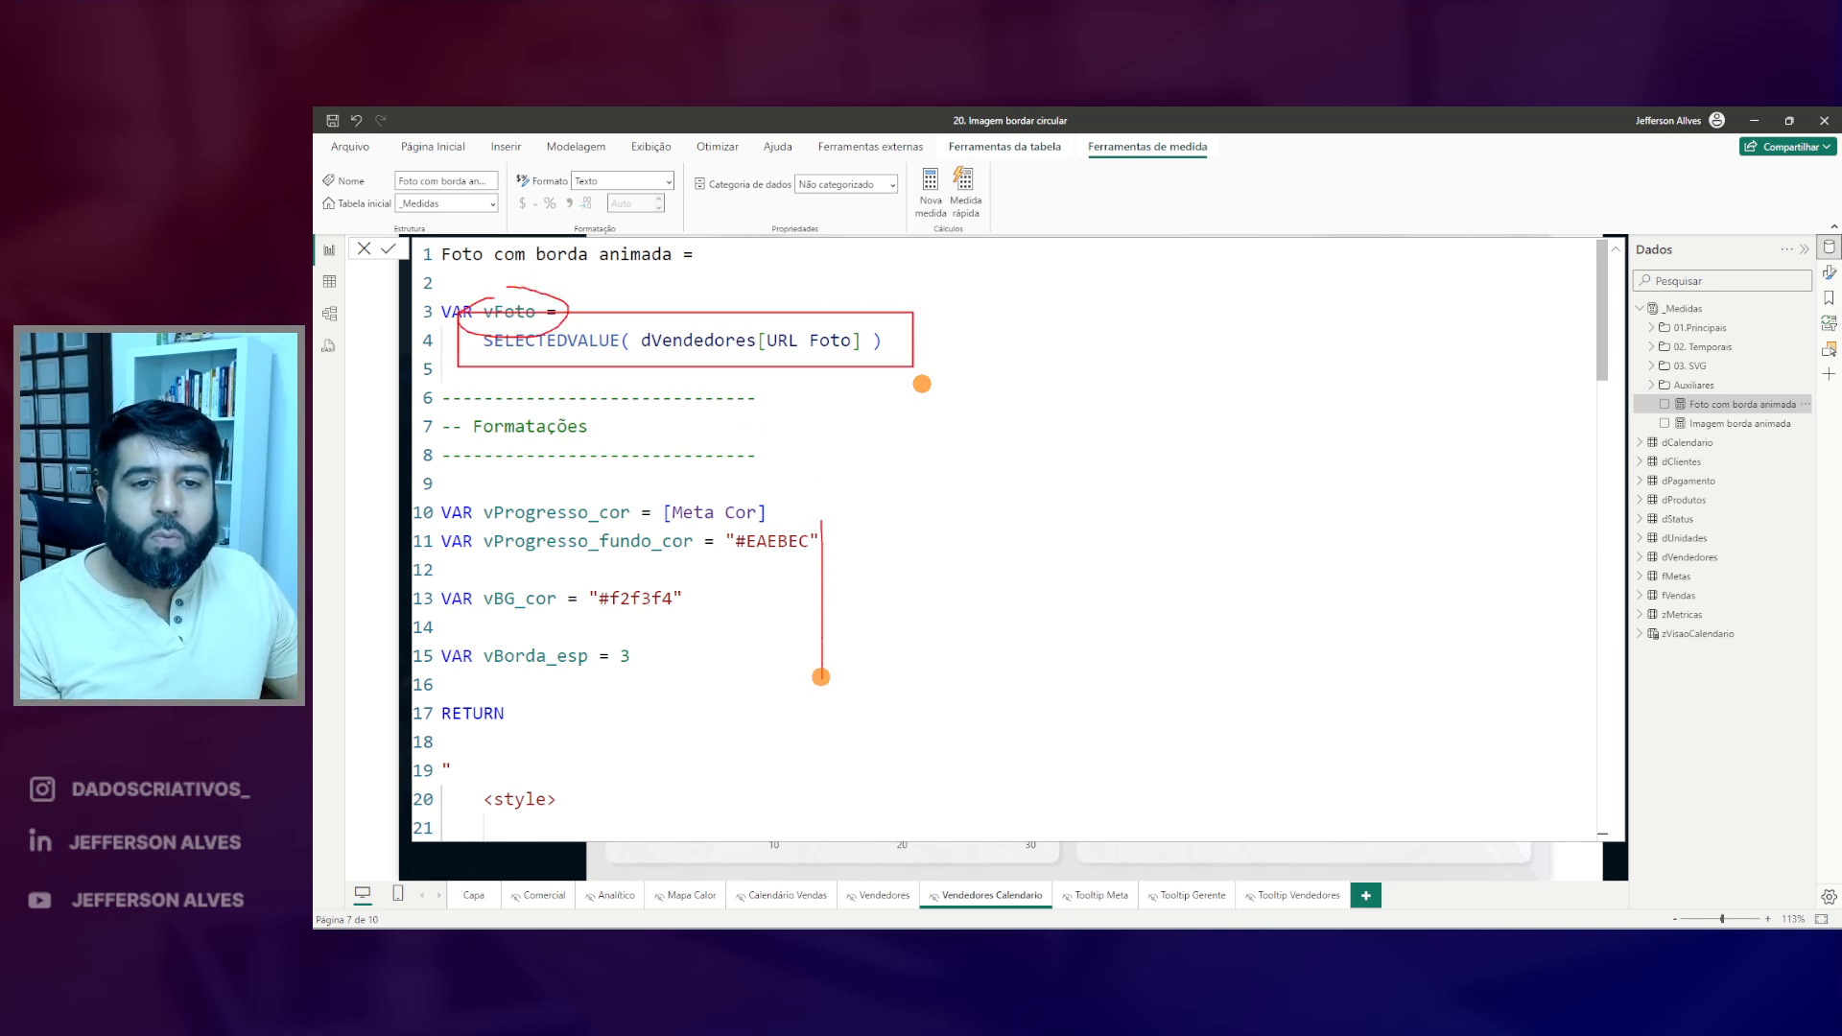
key(Escape)
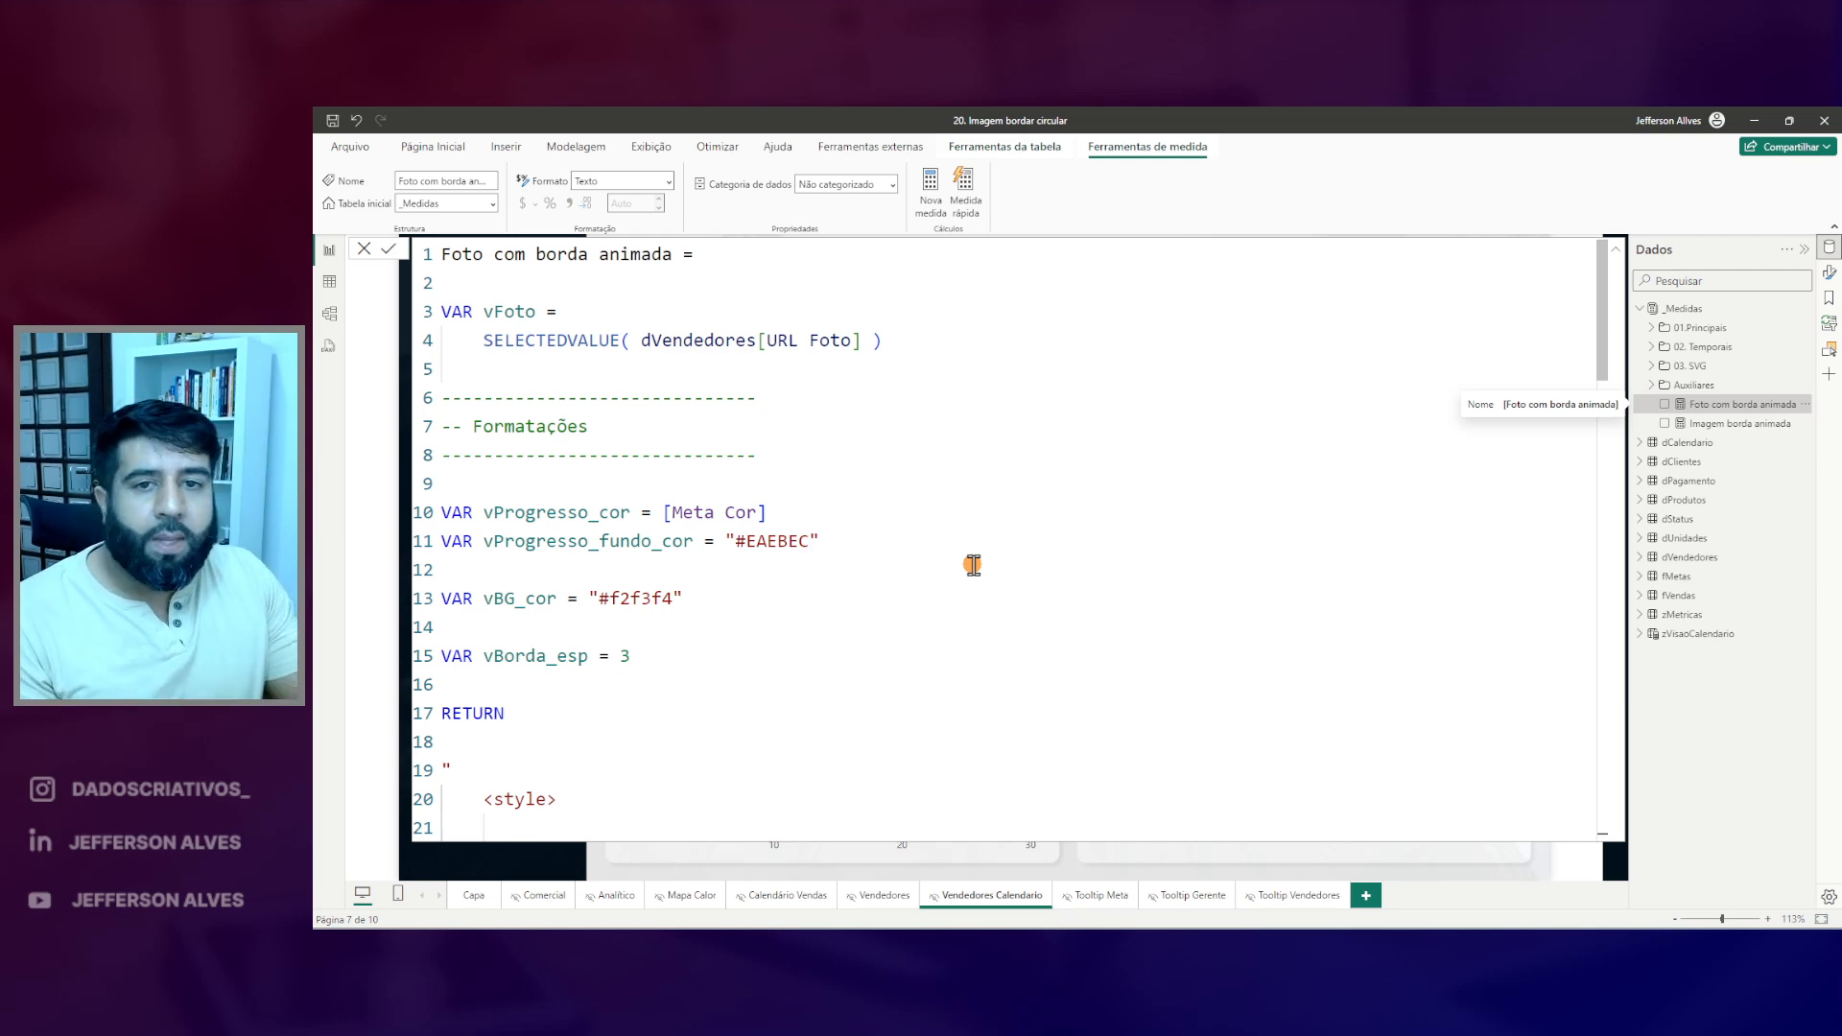
key(Escape)
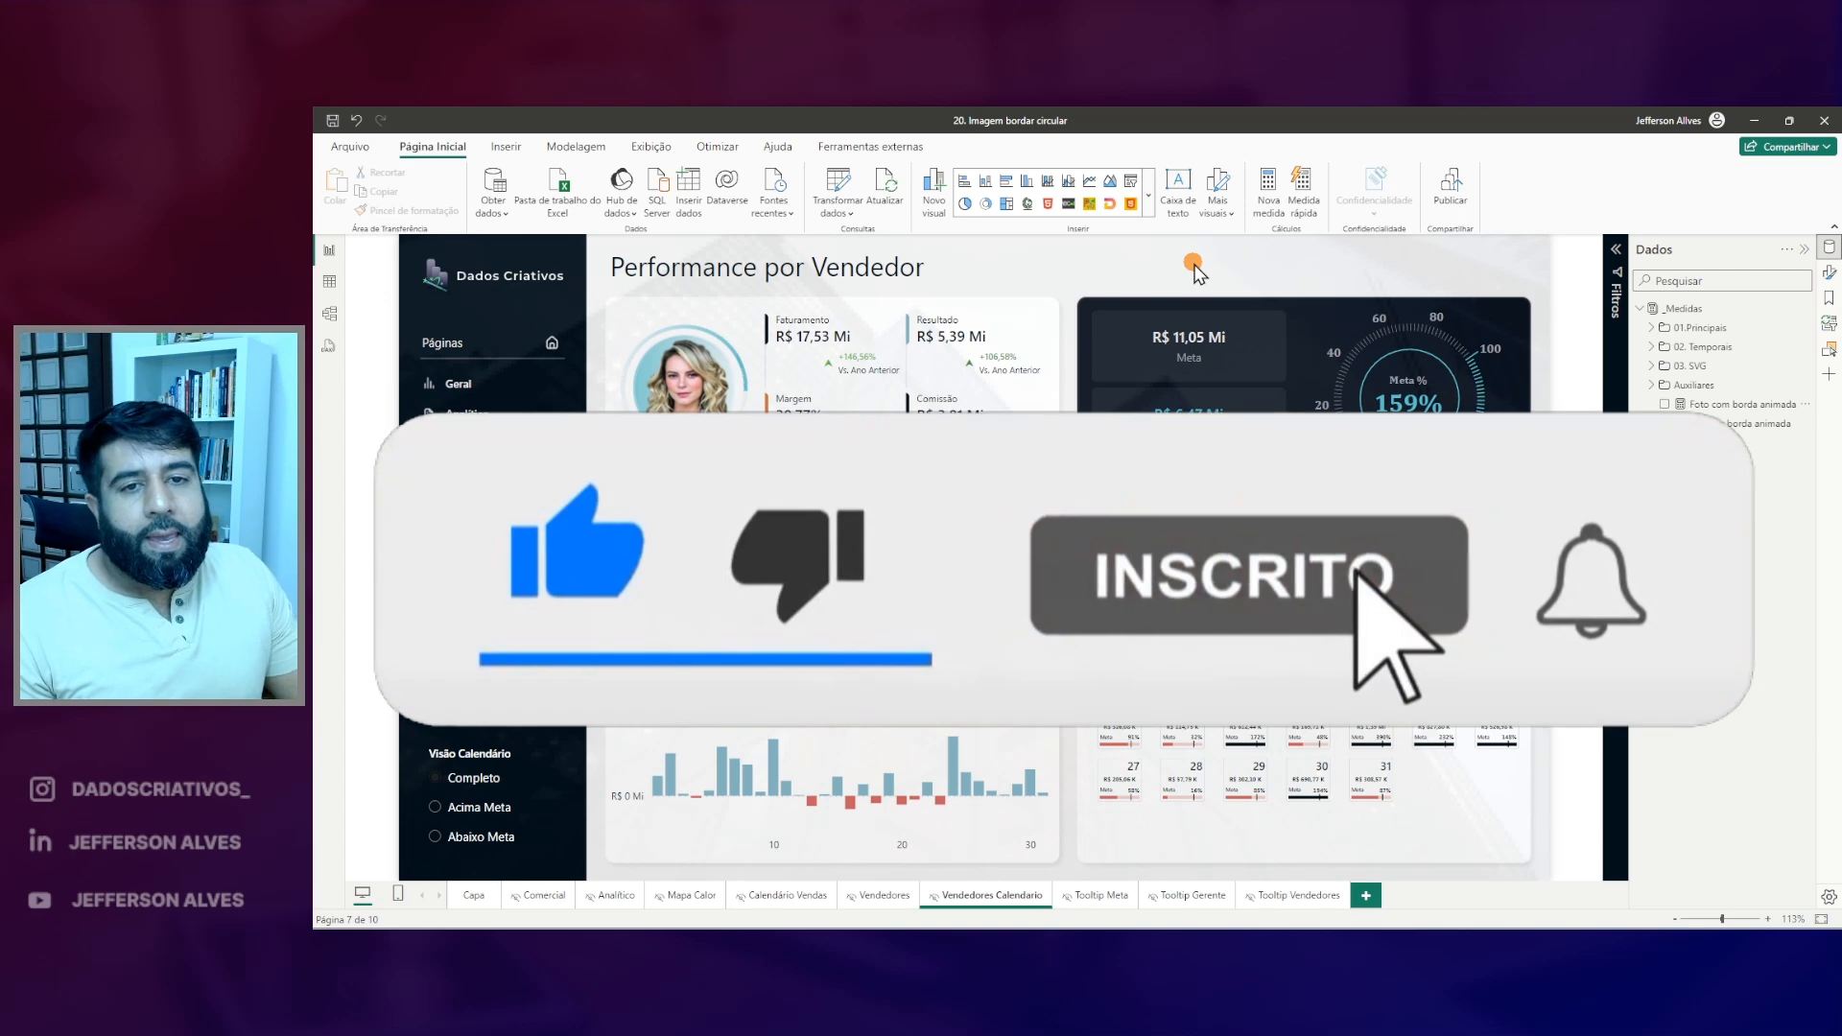
- Examine the seller photo with its animated border and the neighbouring indicator cards on the Vendedores Calendario page
drag(666, 392, 1049, 797)
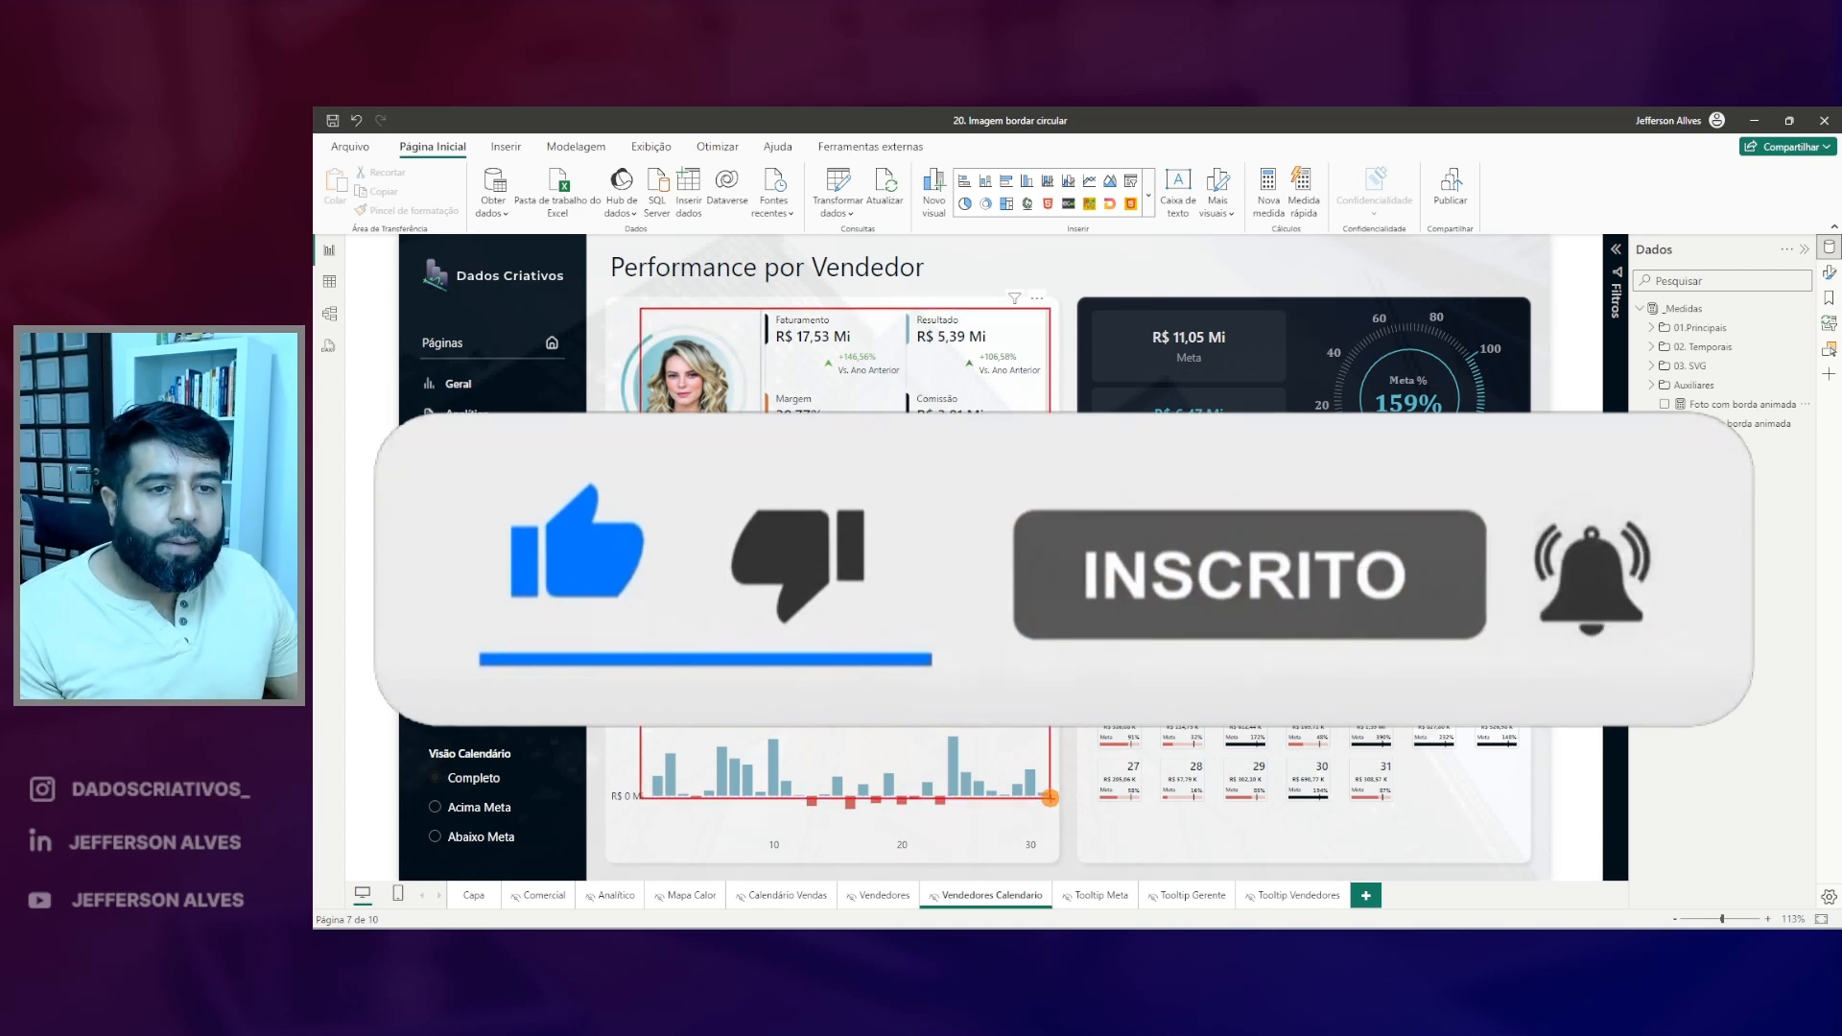
key(Escape)
key(ctrl+2)
drag(739, 357, 751, 408)
key(Escape)
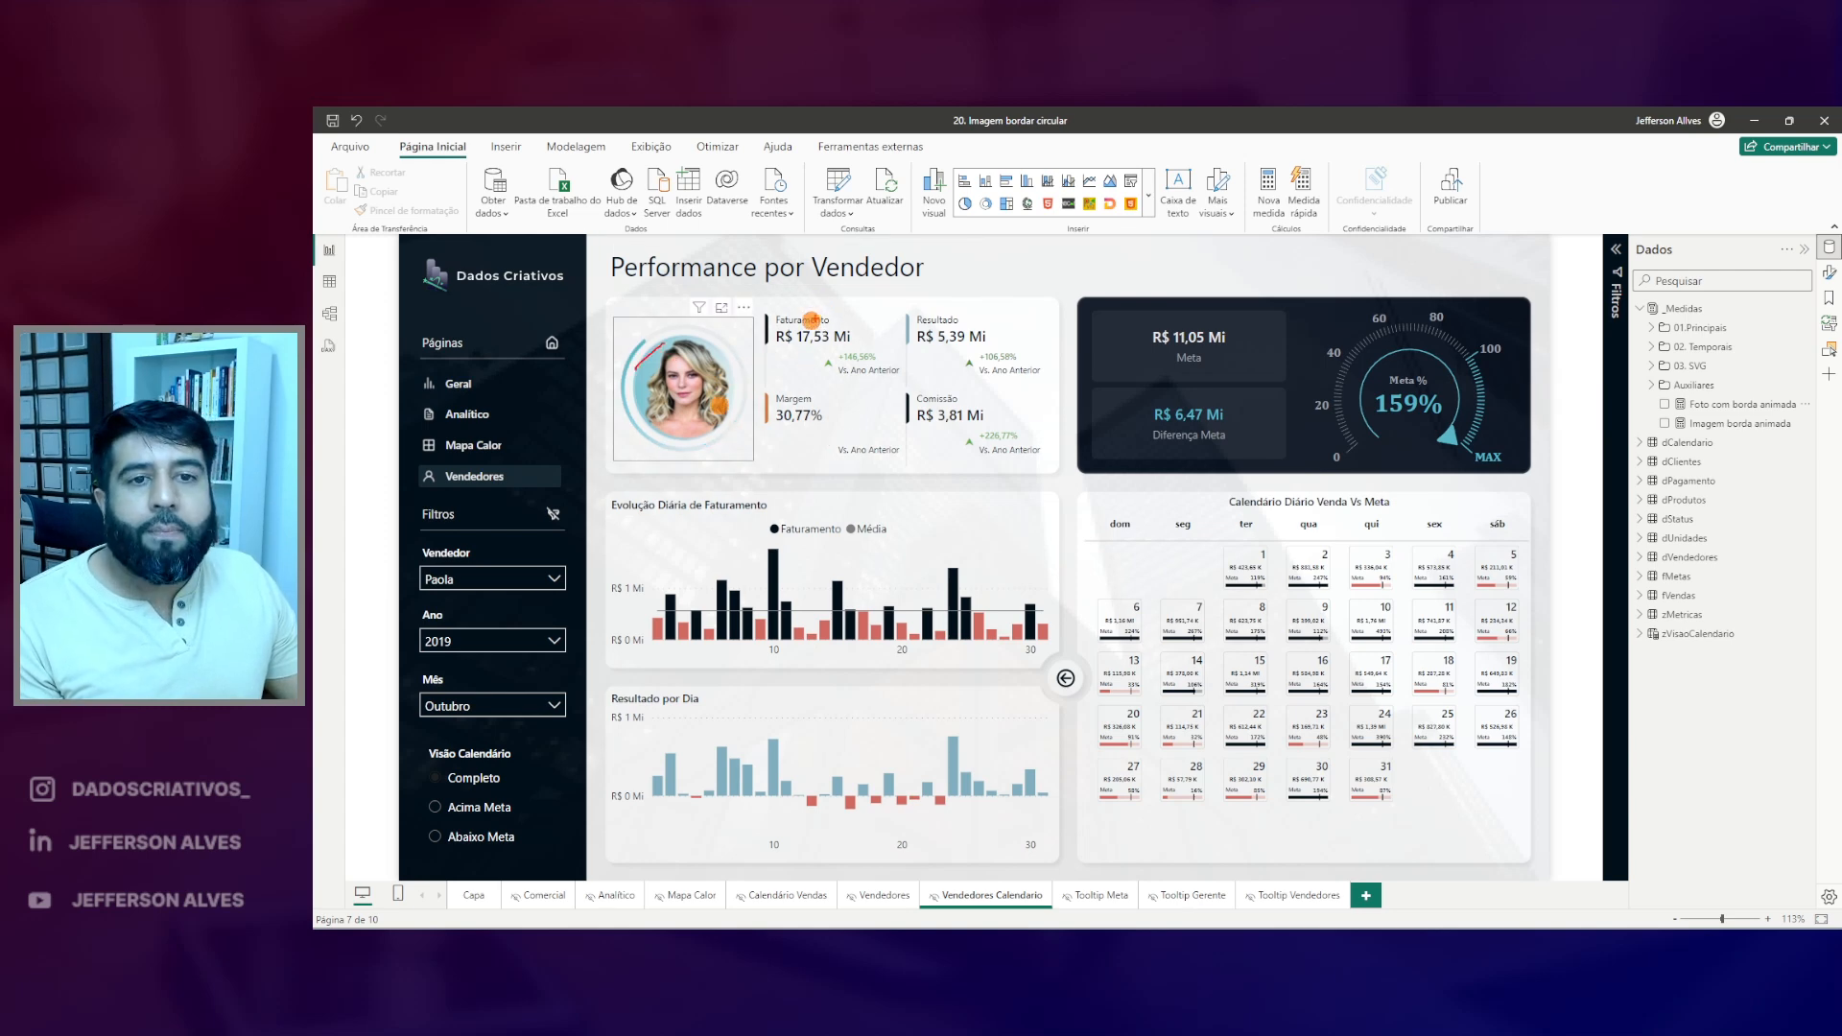
drag(824, 321, 991, 516)
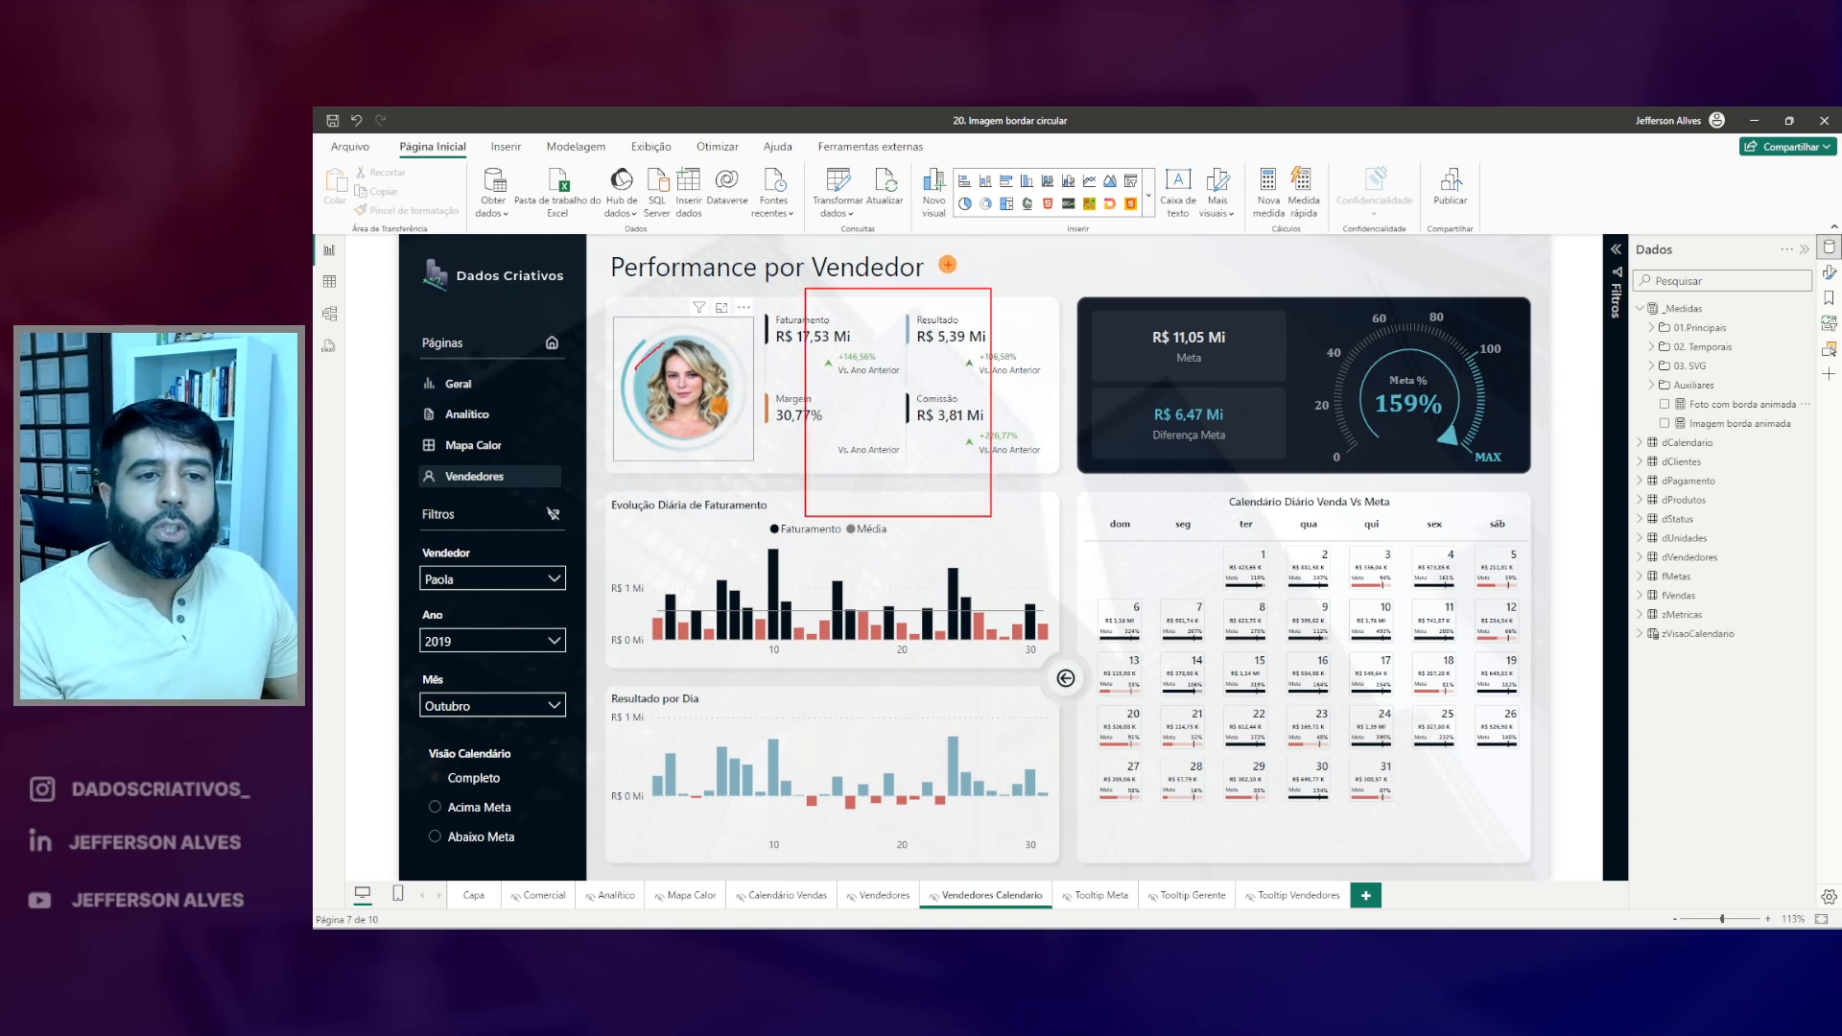
key(Escape)
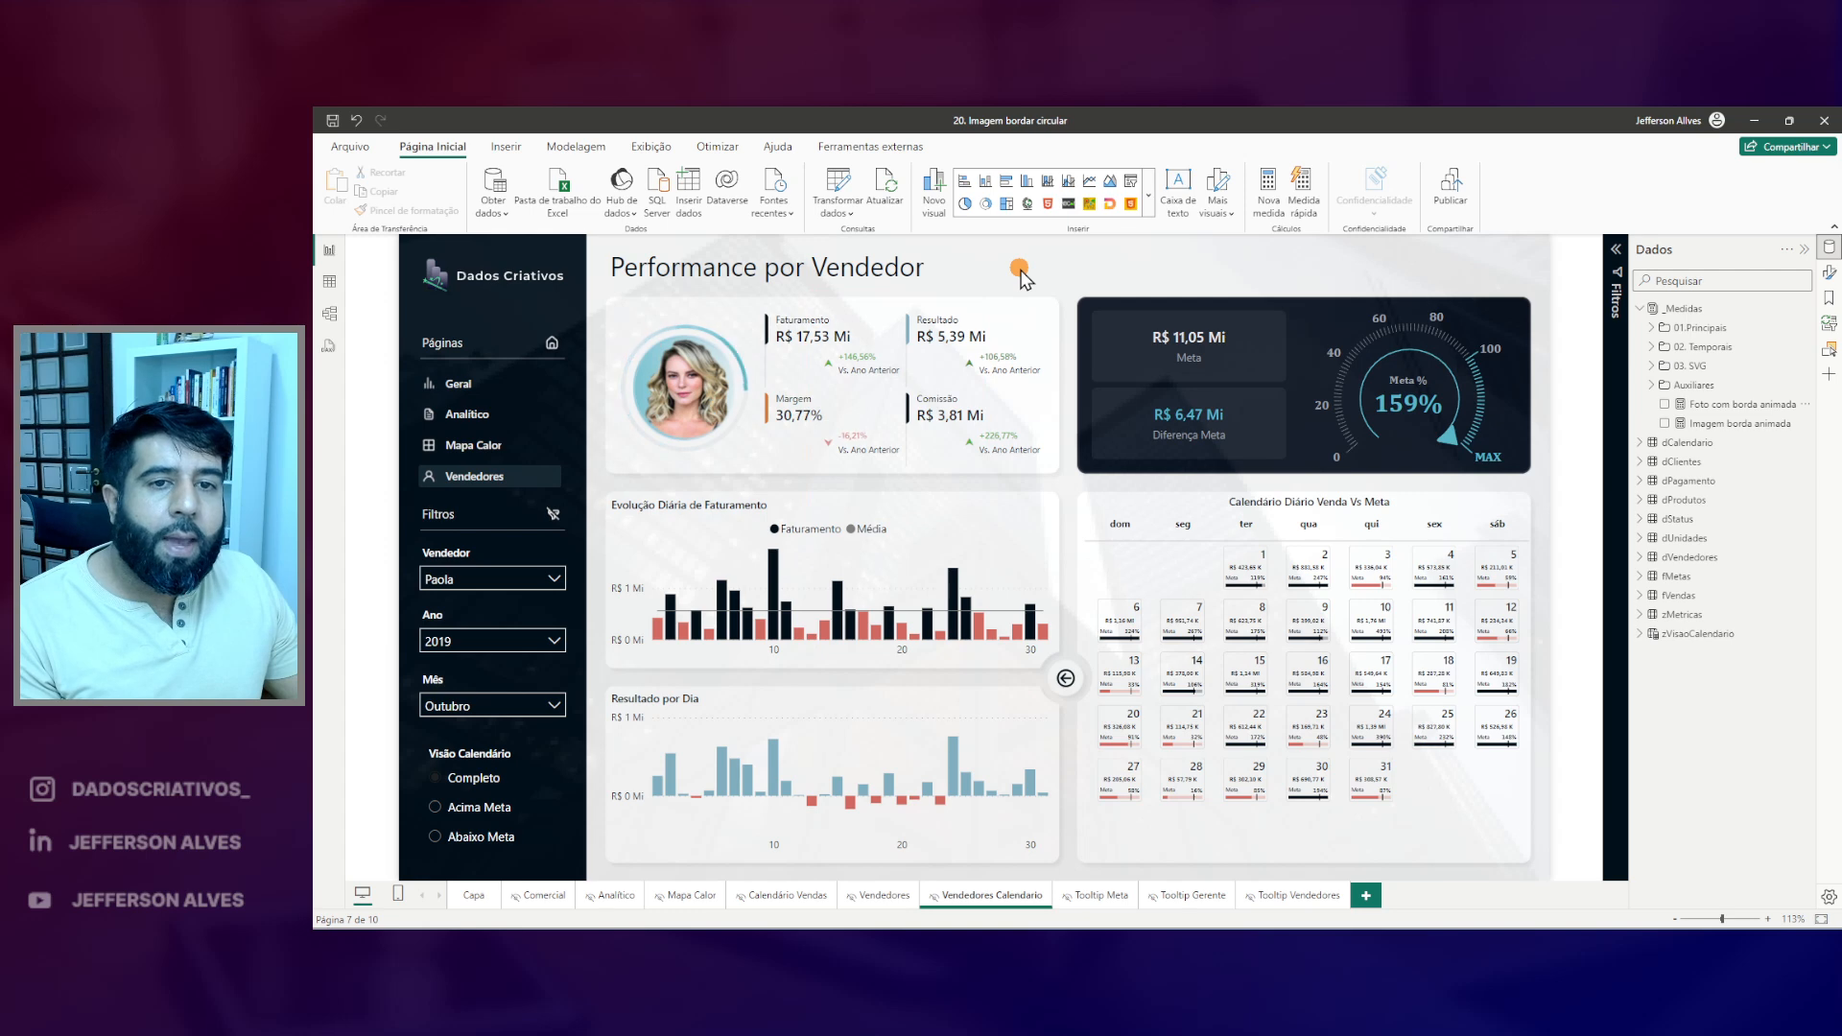